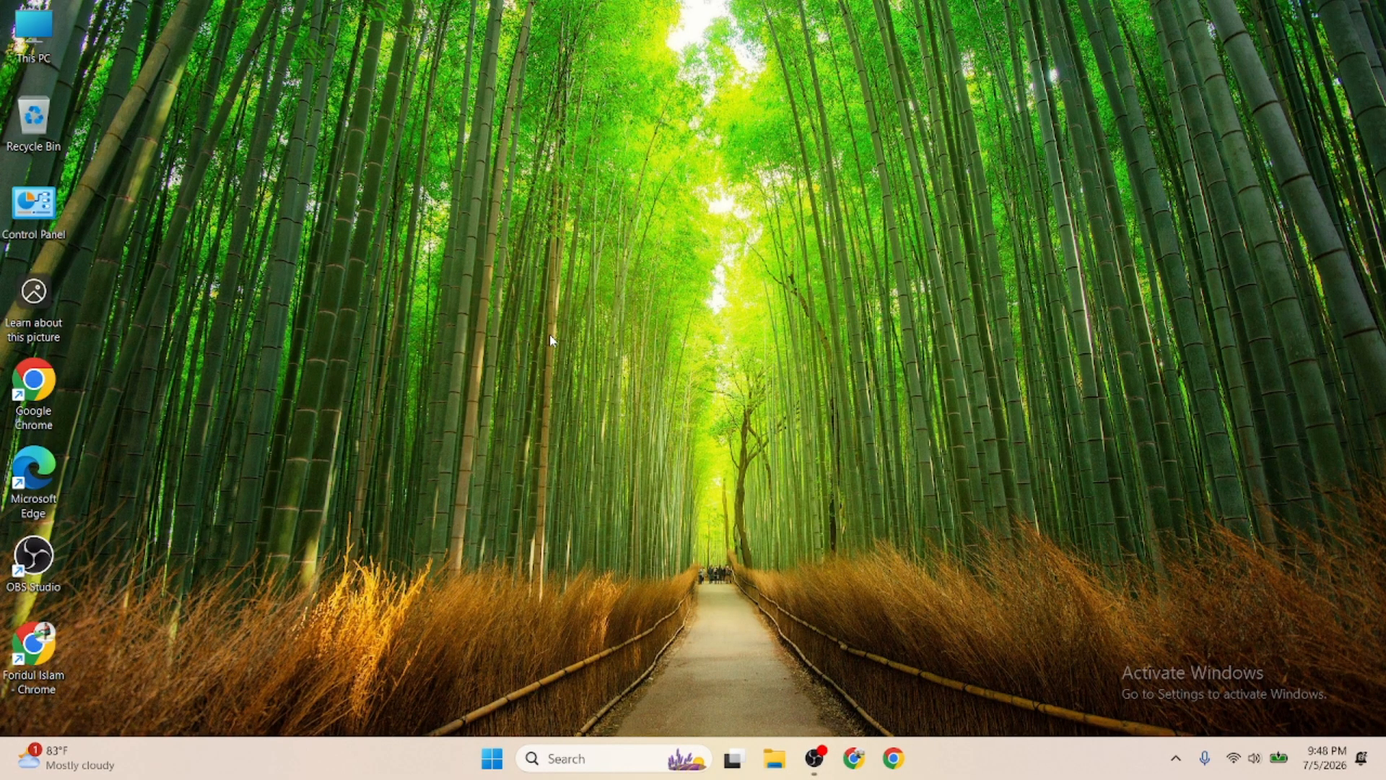
Refresh the desktop and launch Google Chrome with the profile labelled "hello"
right_click(374, 286)
click(419, 353)
double_click(51, 396)
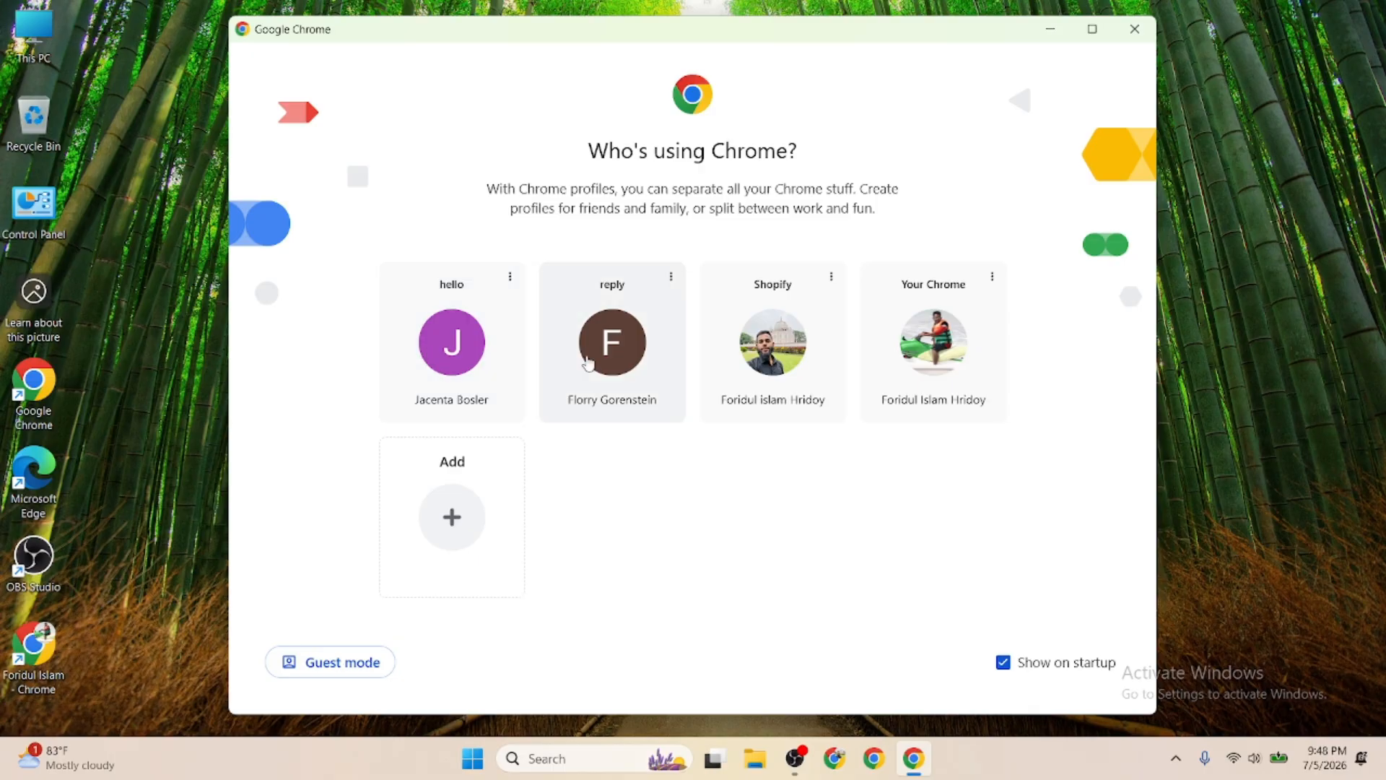
click(472, 363)
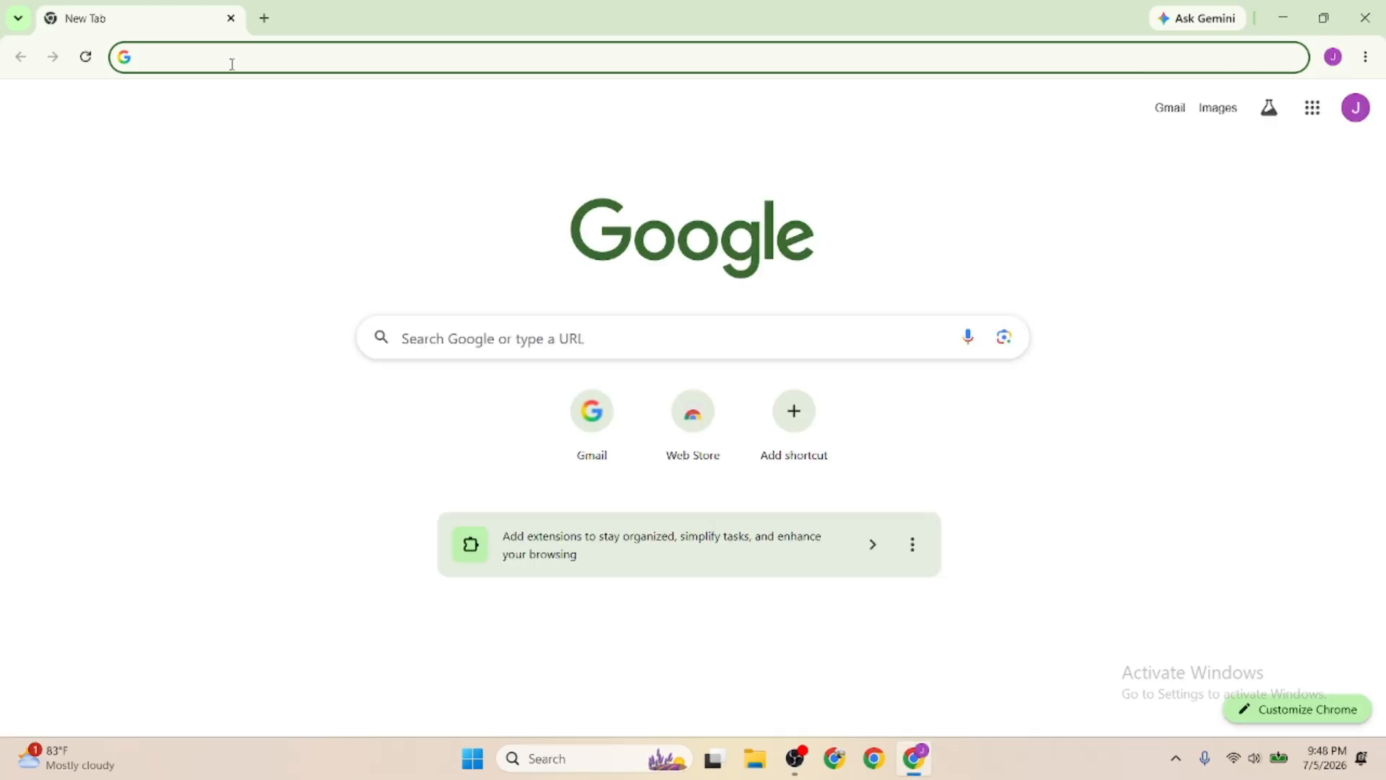
Search the web for "shopify partner" and open Shopify's "Become a Shopify Partner Today" page
text(shopify)
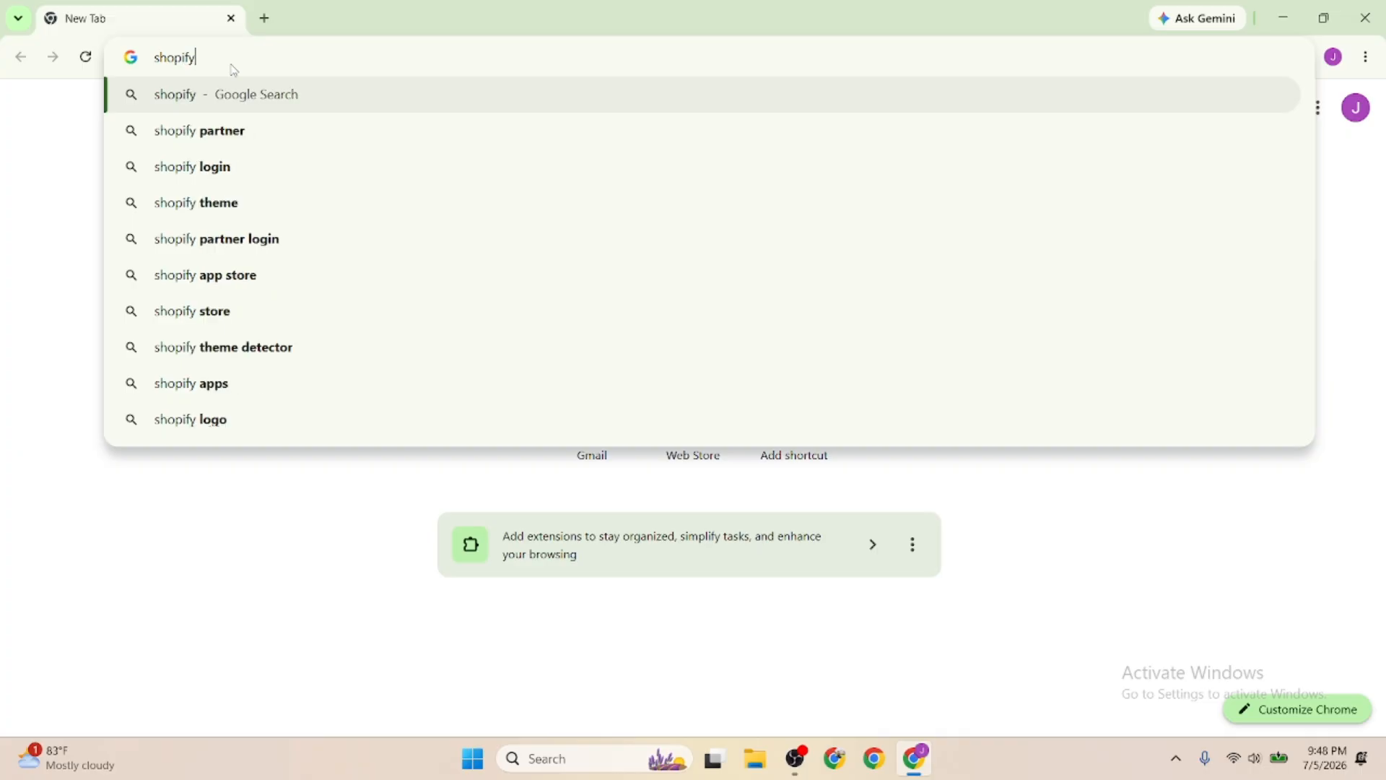
click(276, 138)
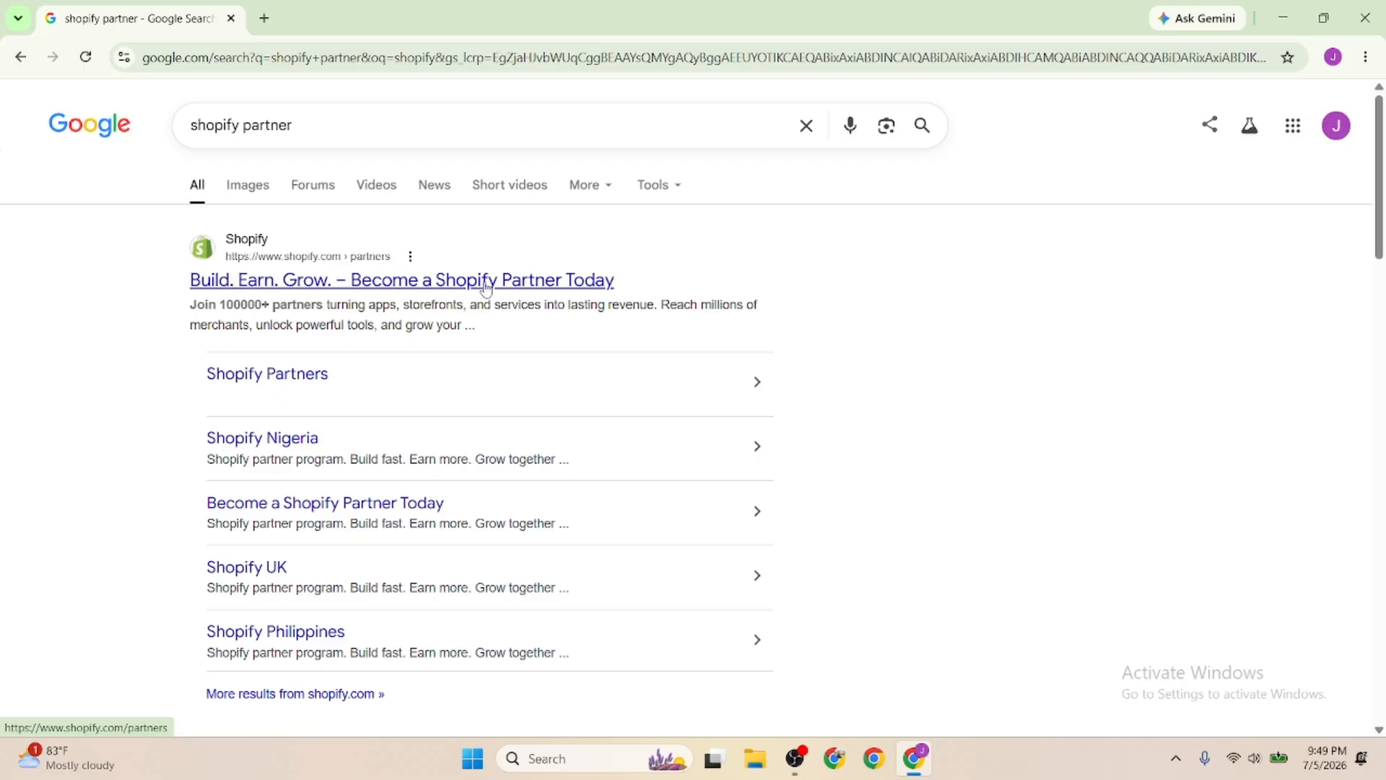
click(384, 292)
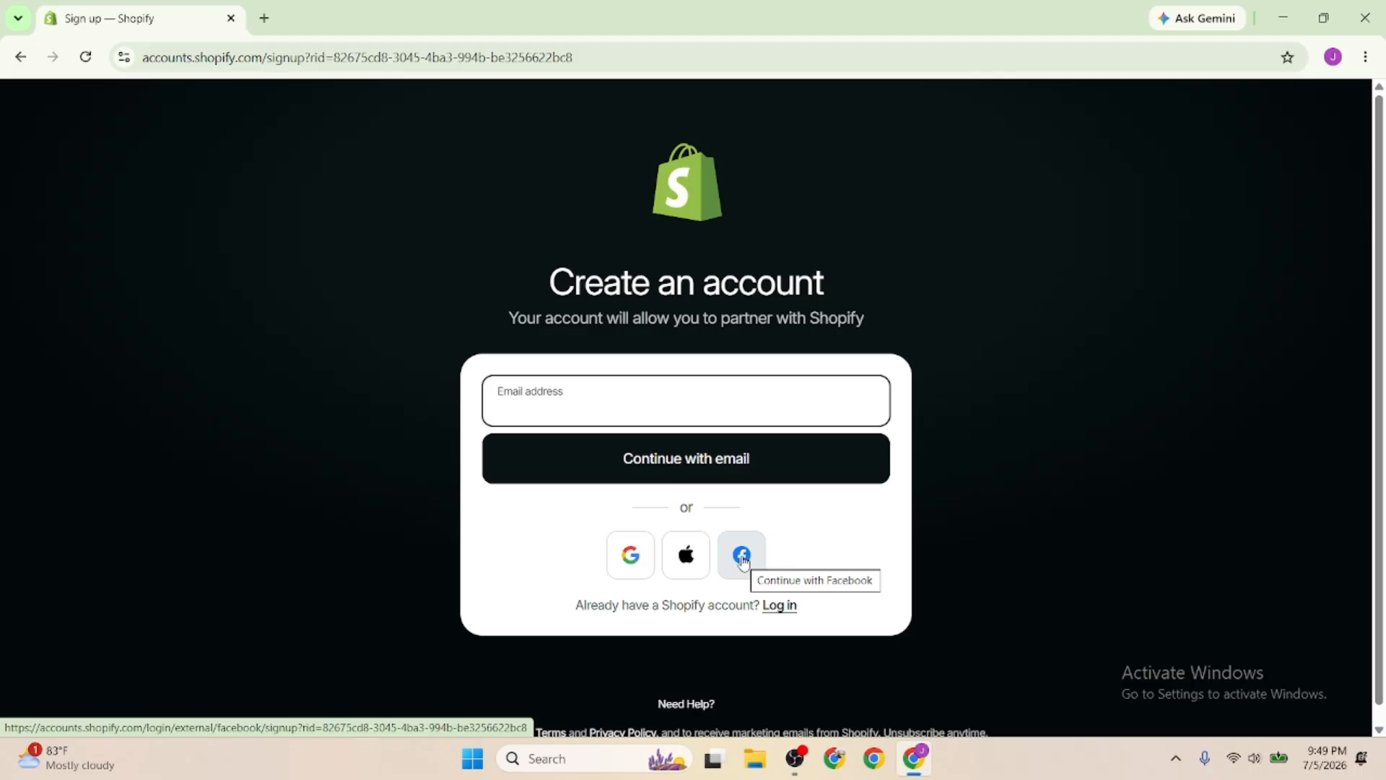
Sign up for the Shopify account with the listed Google account and allow Shopify to access its profile information
click(633, 557)
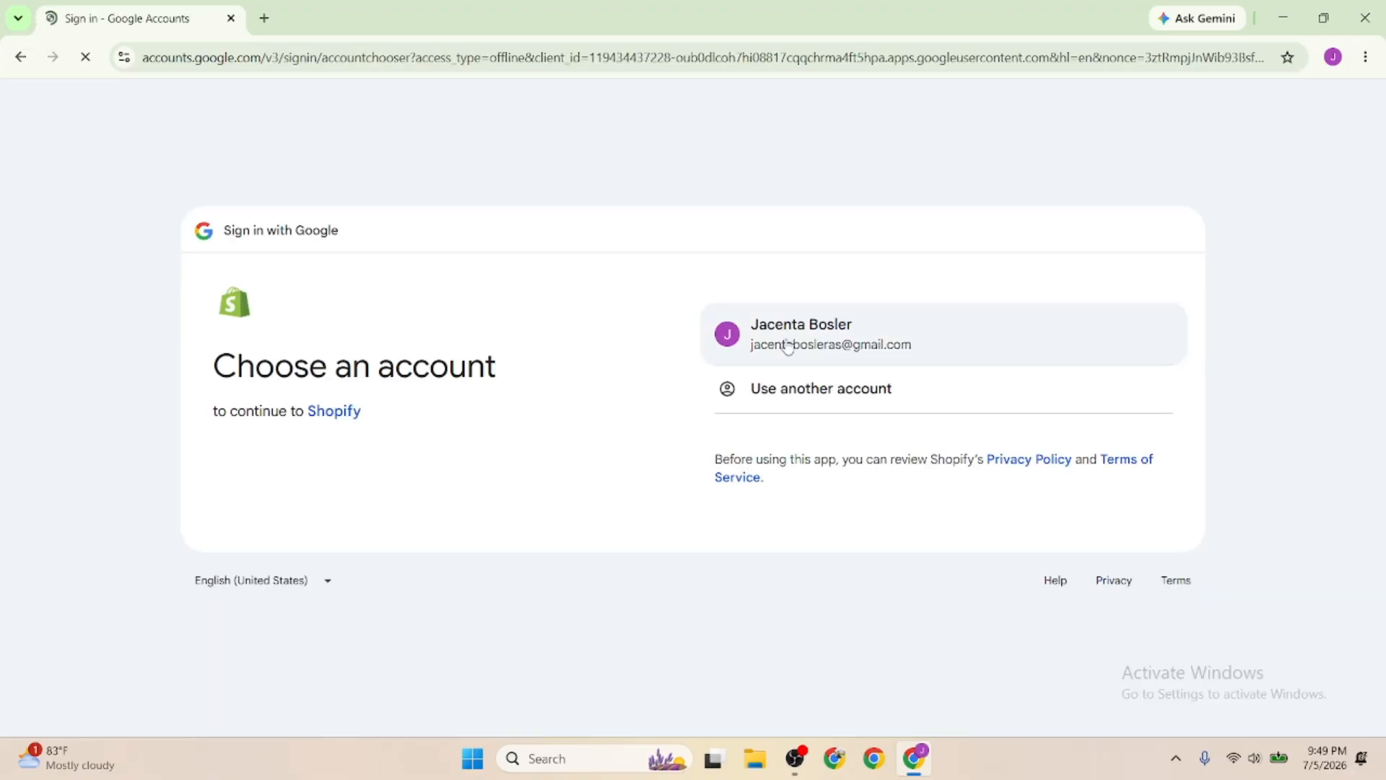
click(822, 347)
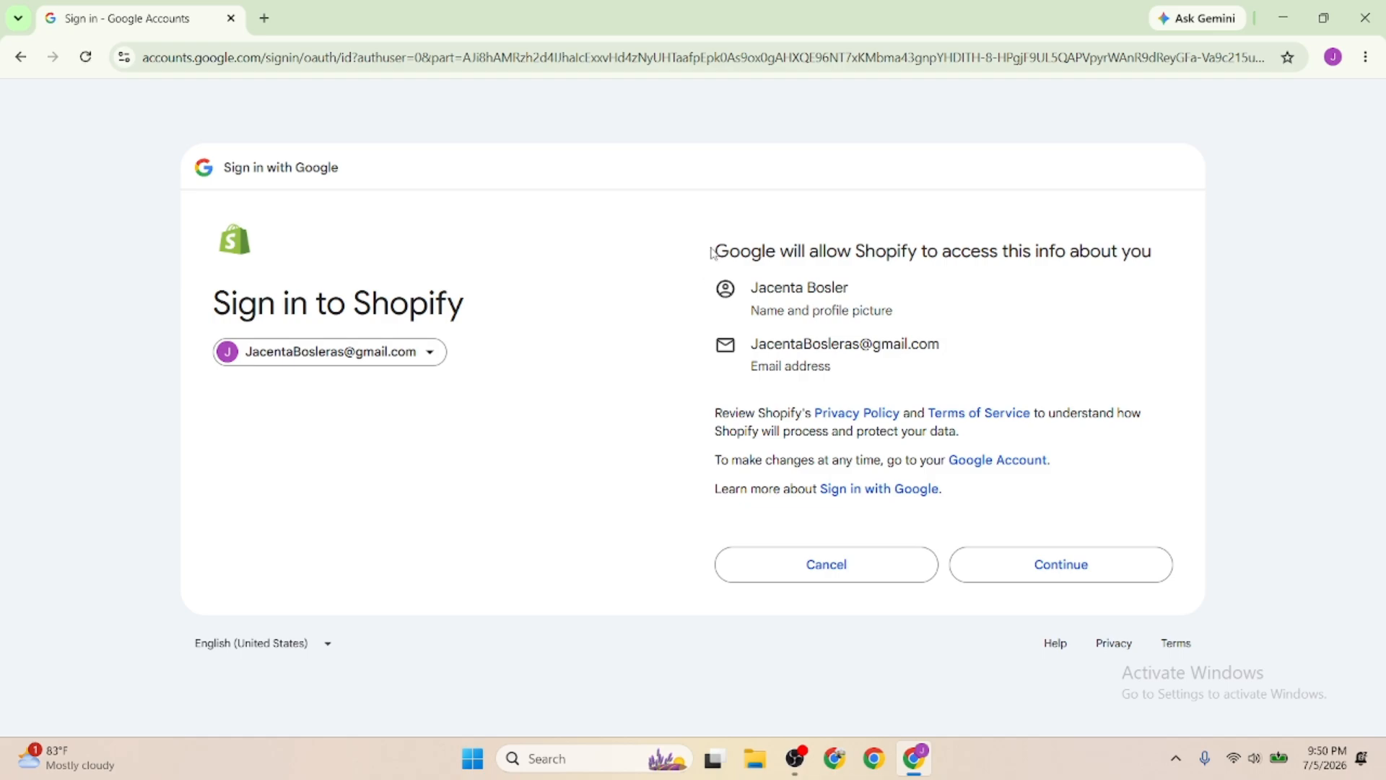
drag(713, 252, 1231, 264)
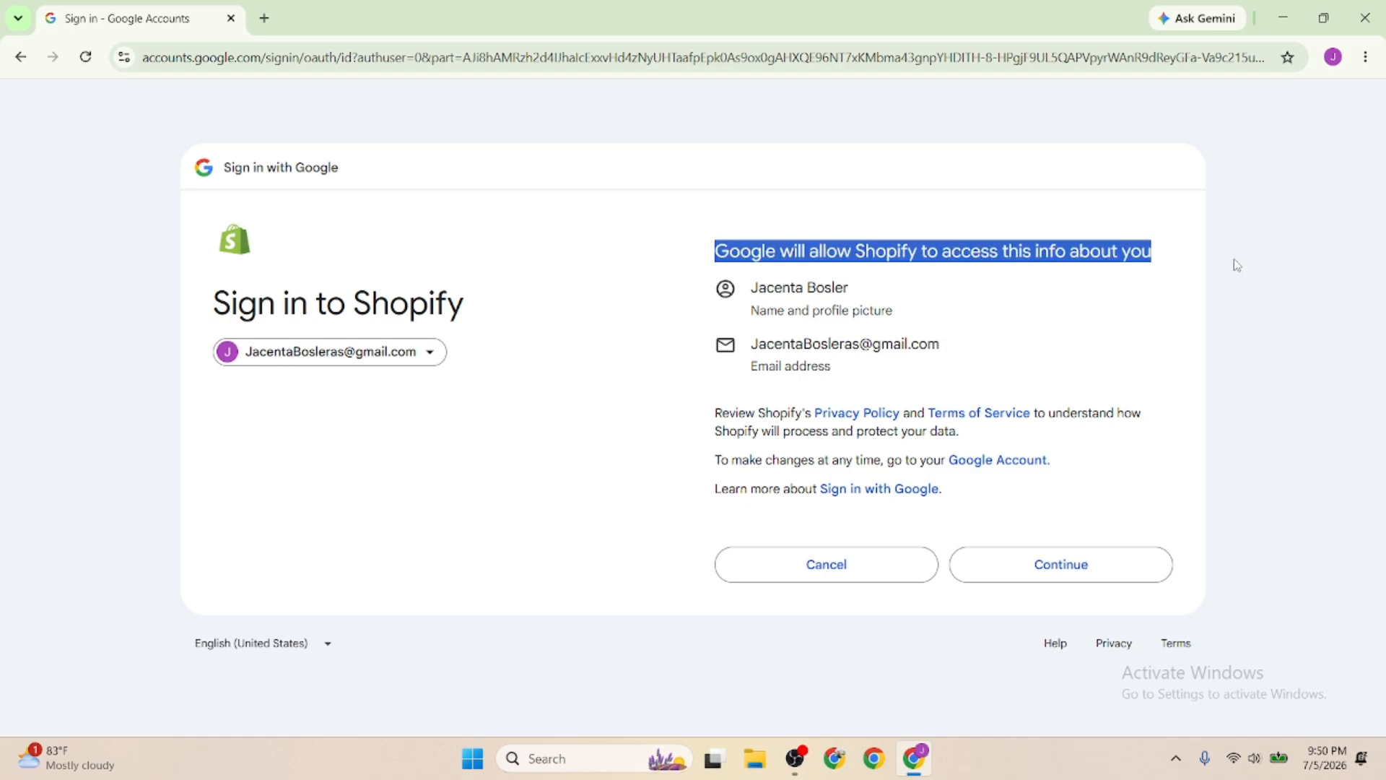
click(1087, 569)
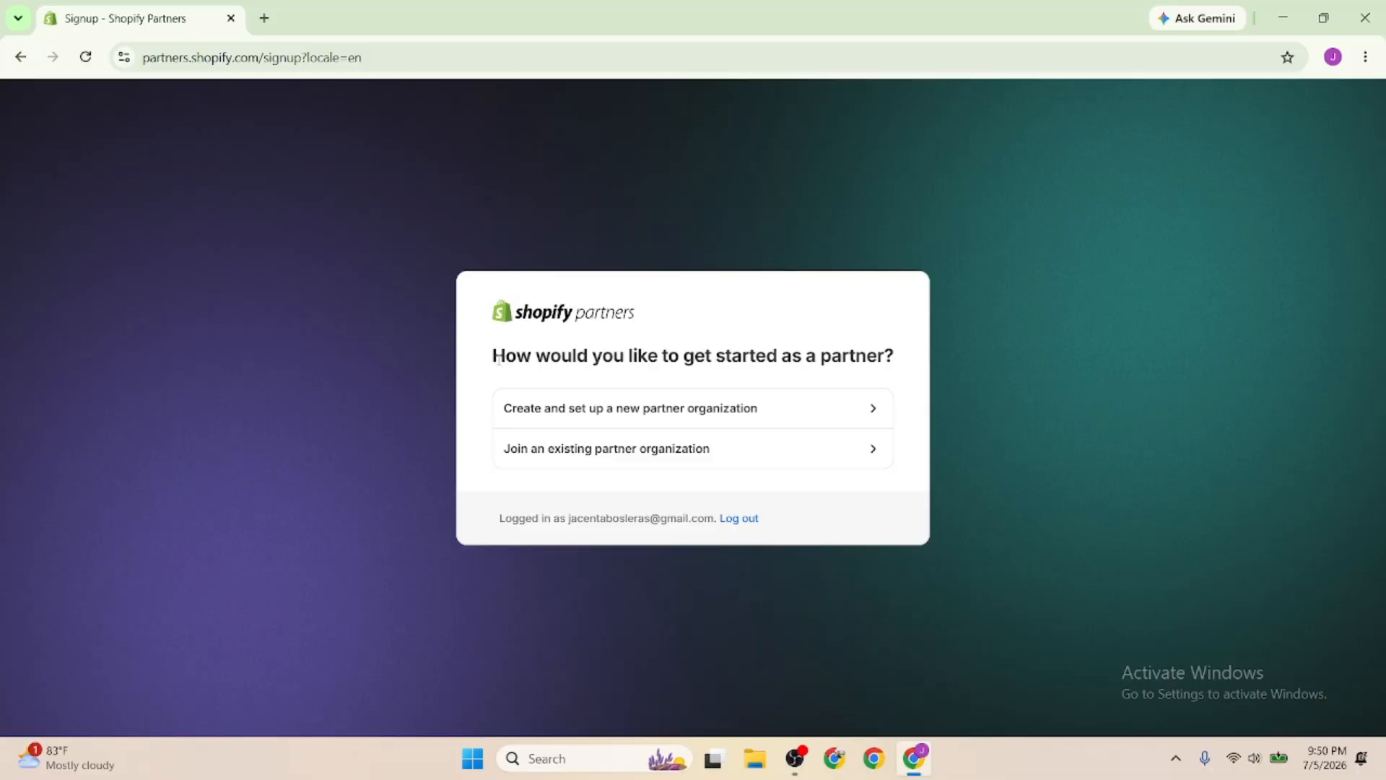
Choose to create a new partner organization and set its main focus to "Build new Shopify stores for clients"
drag(498, 359, 896, 360)
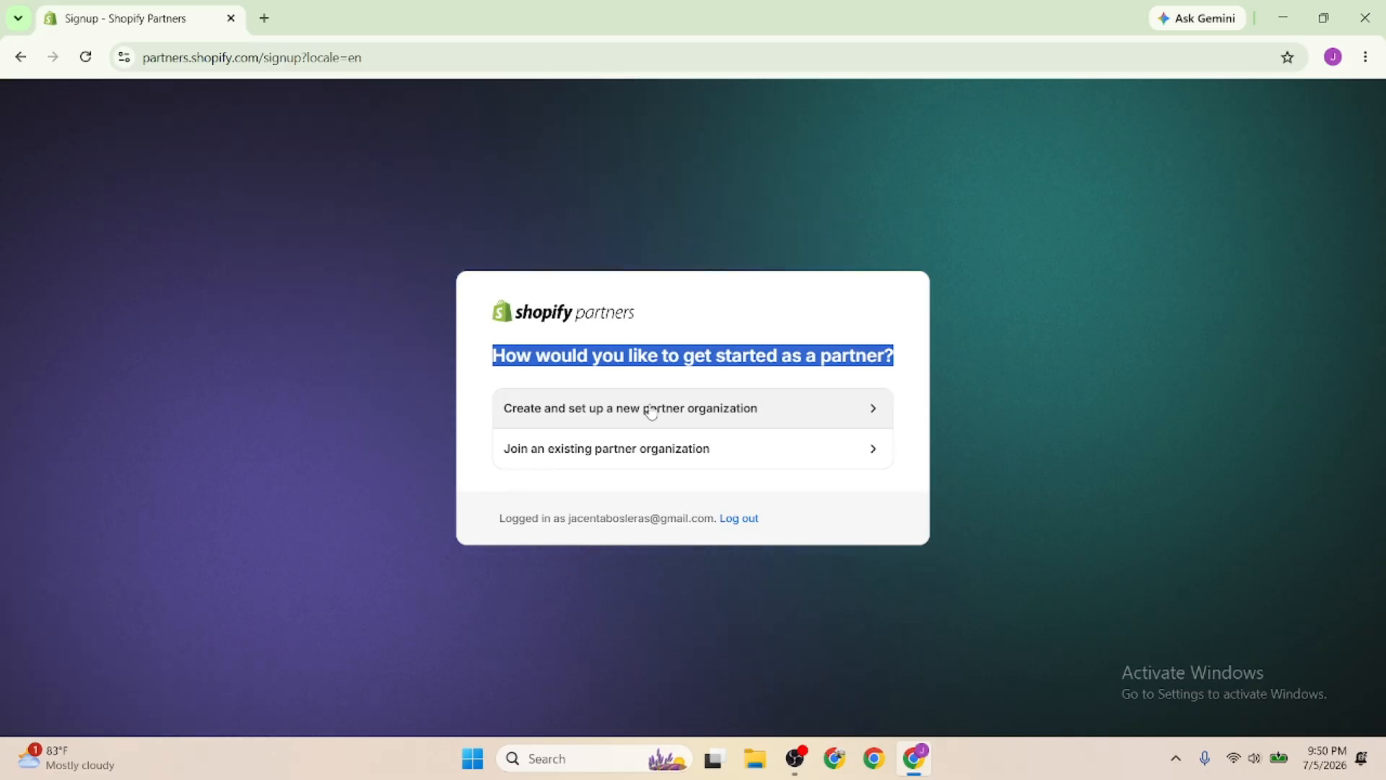
click(665, 408)
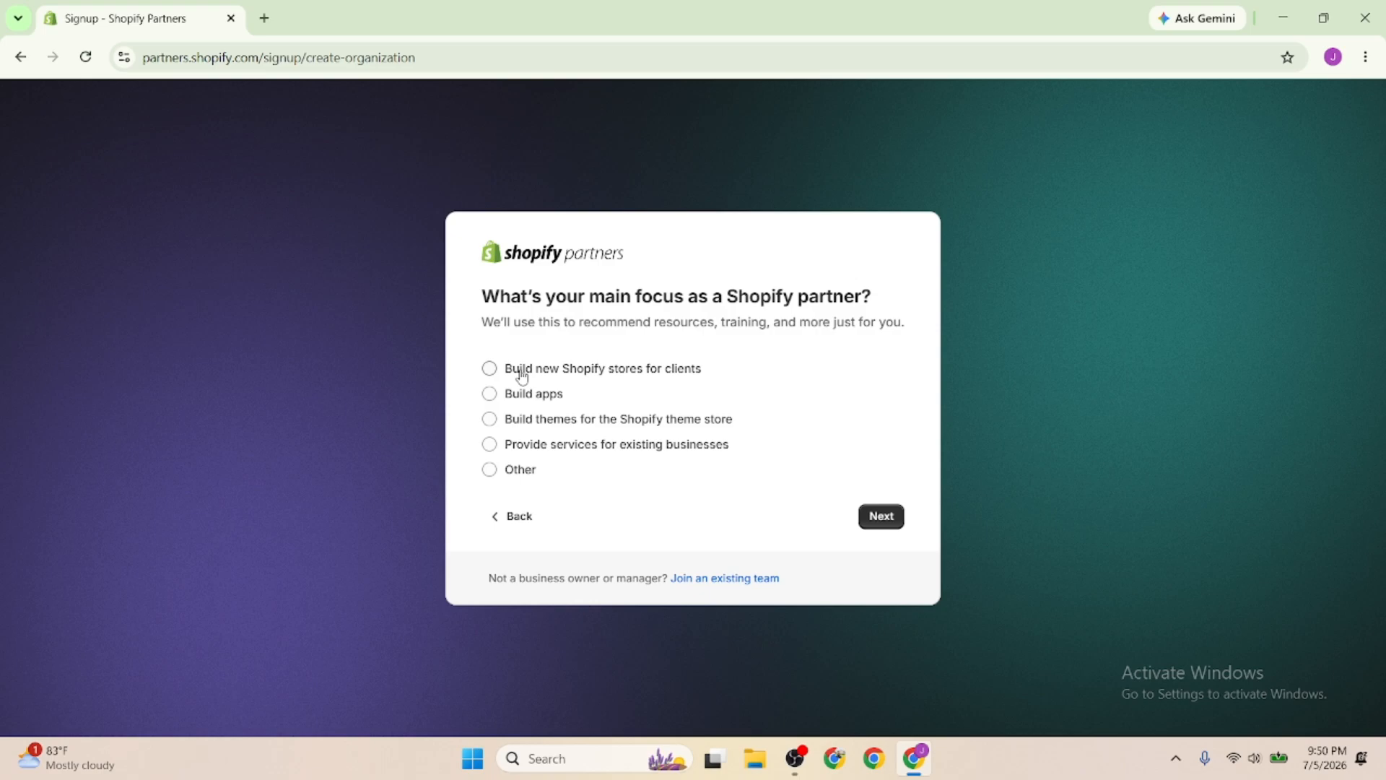
click(534, 372)
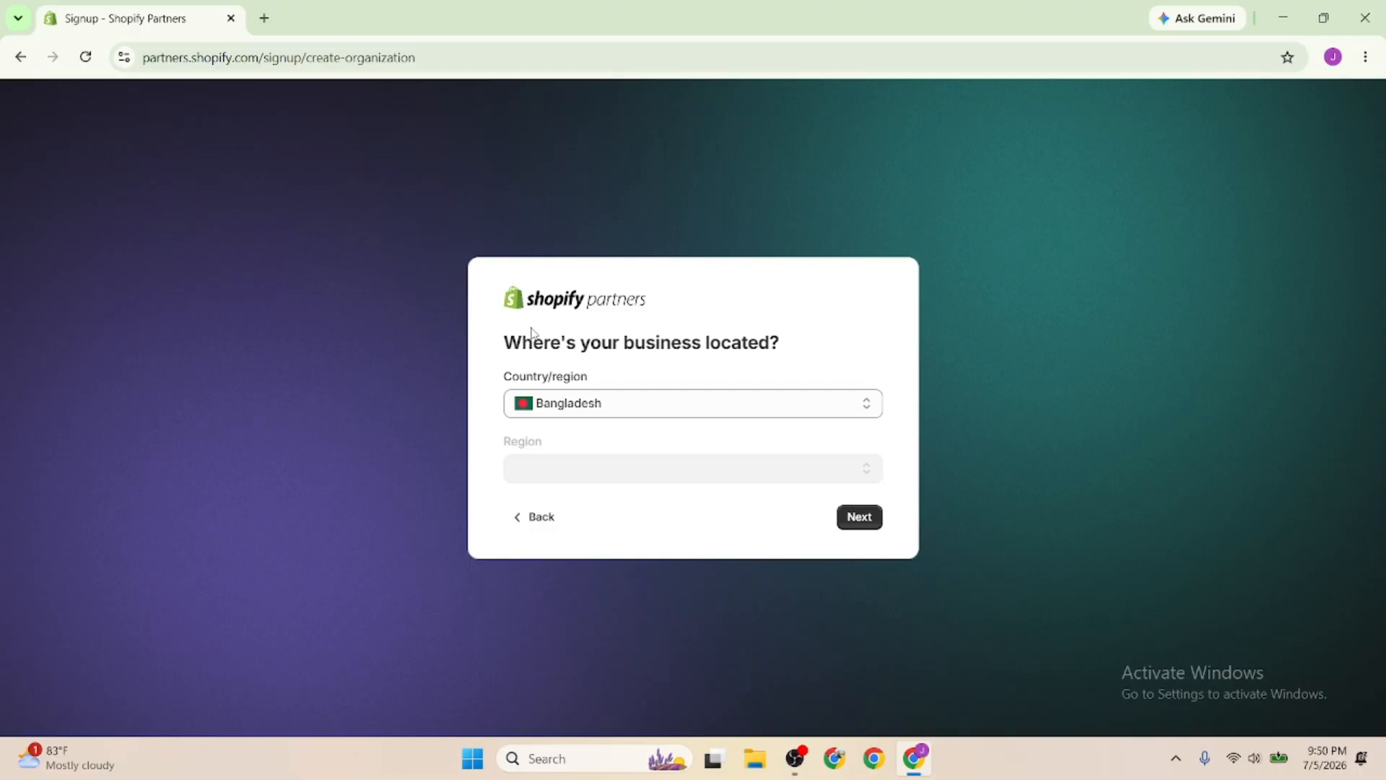
Try United States as the business country and look through its list of states
triple_click(531, 334)
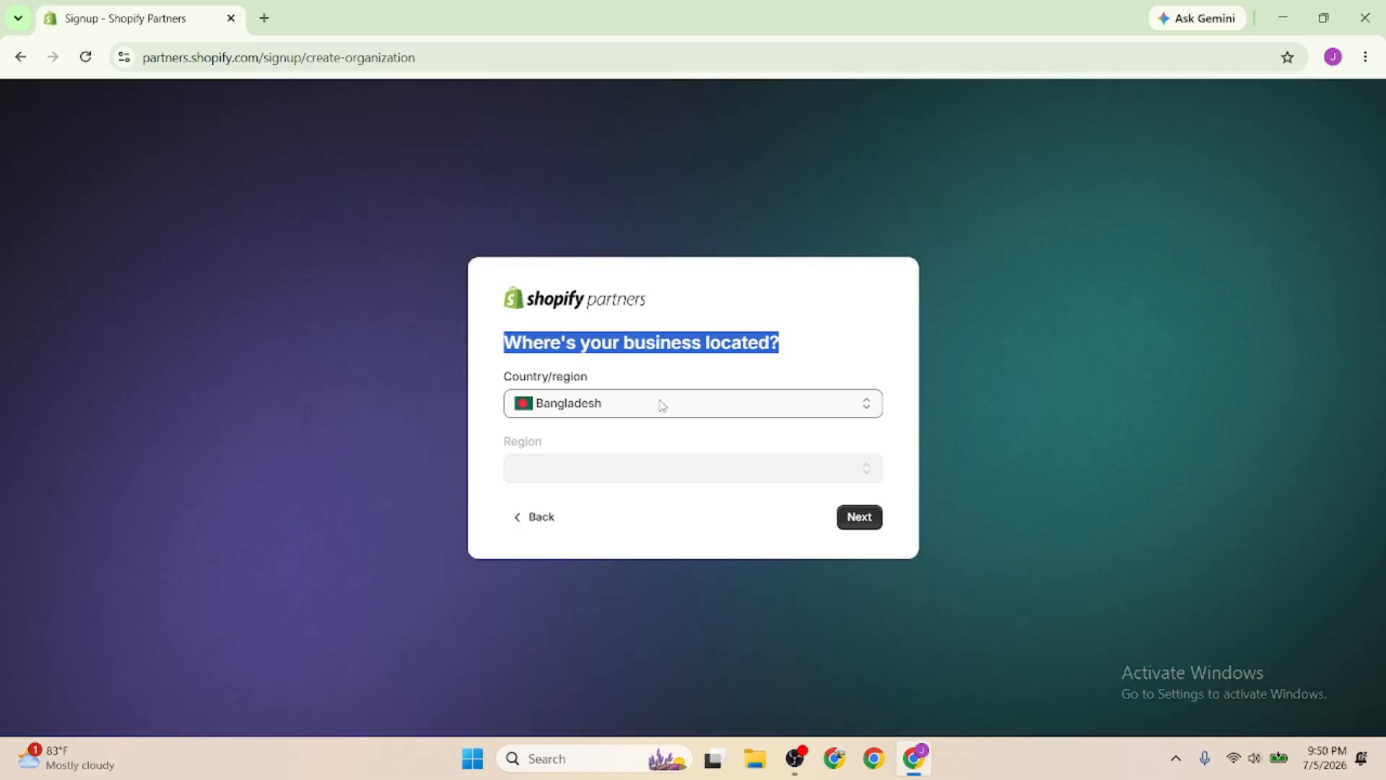
click(662, 406)
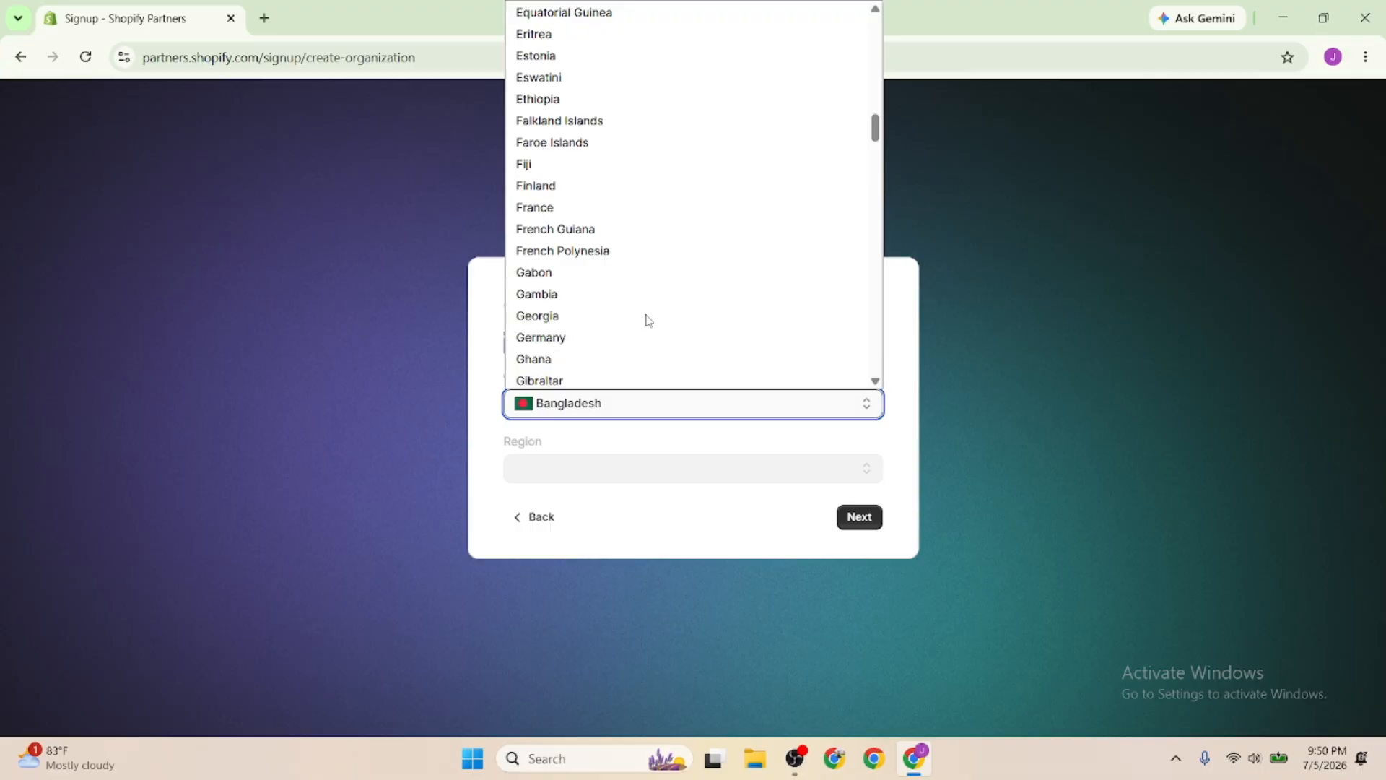
scroll(649, 320, down, 8)
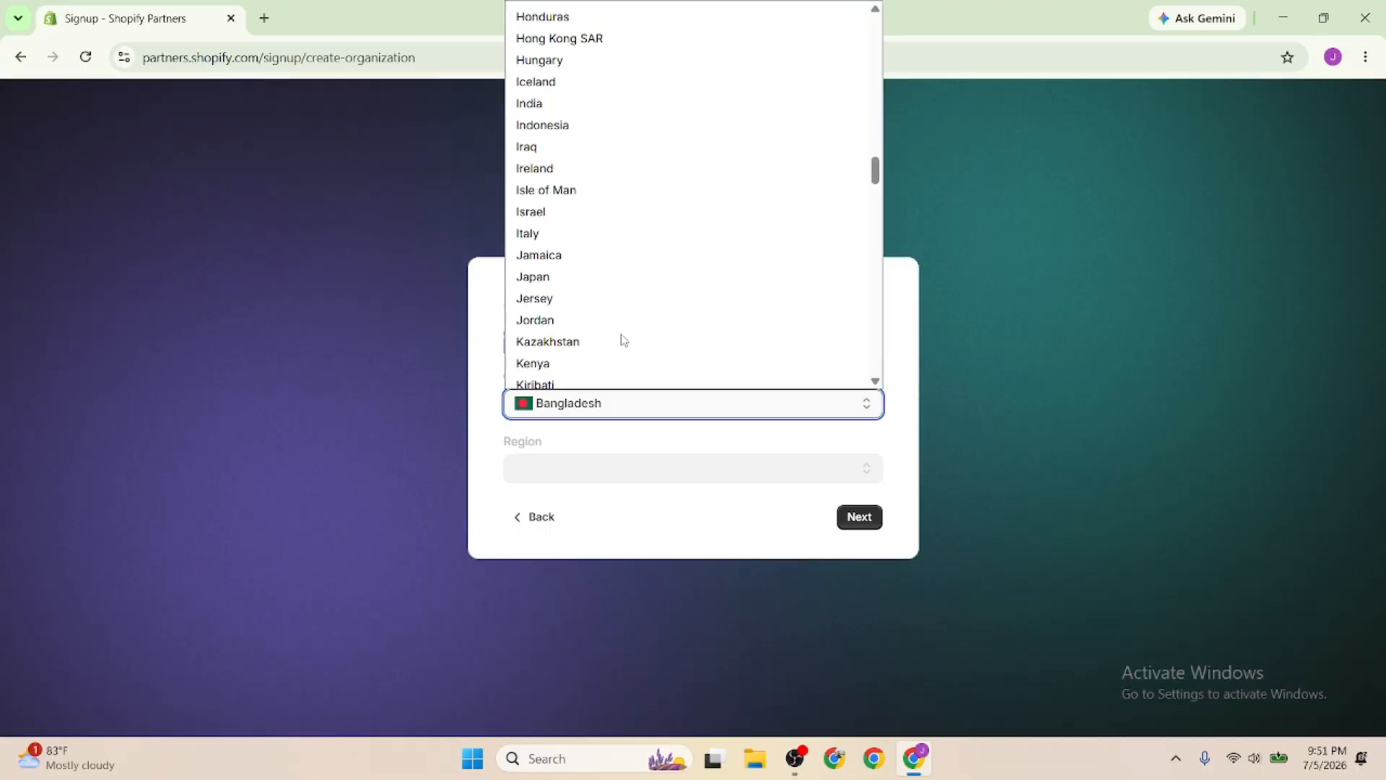
click(598, 408)
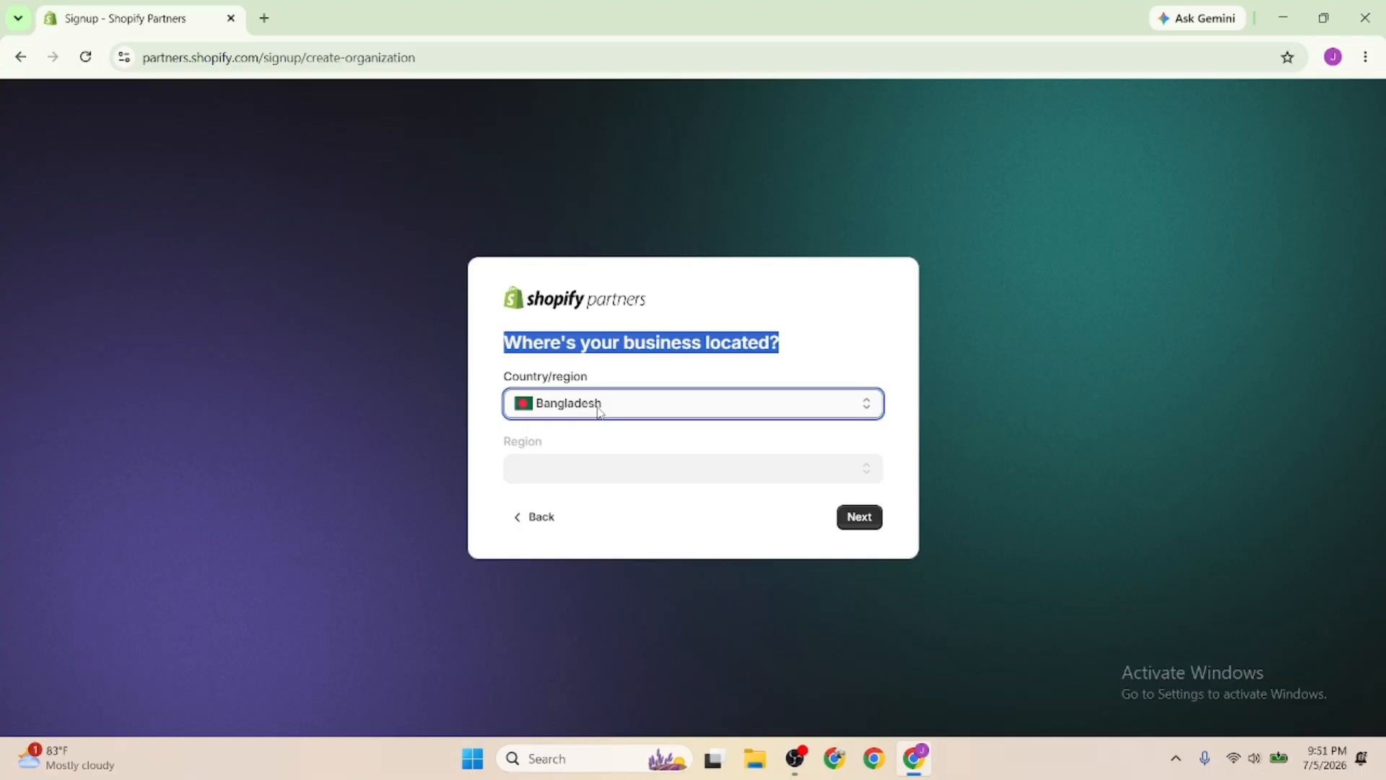
click(598, 409)
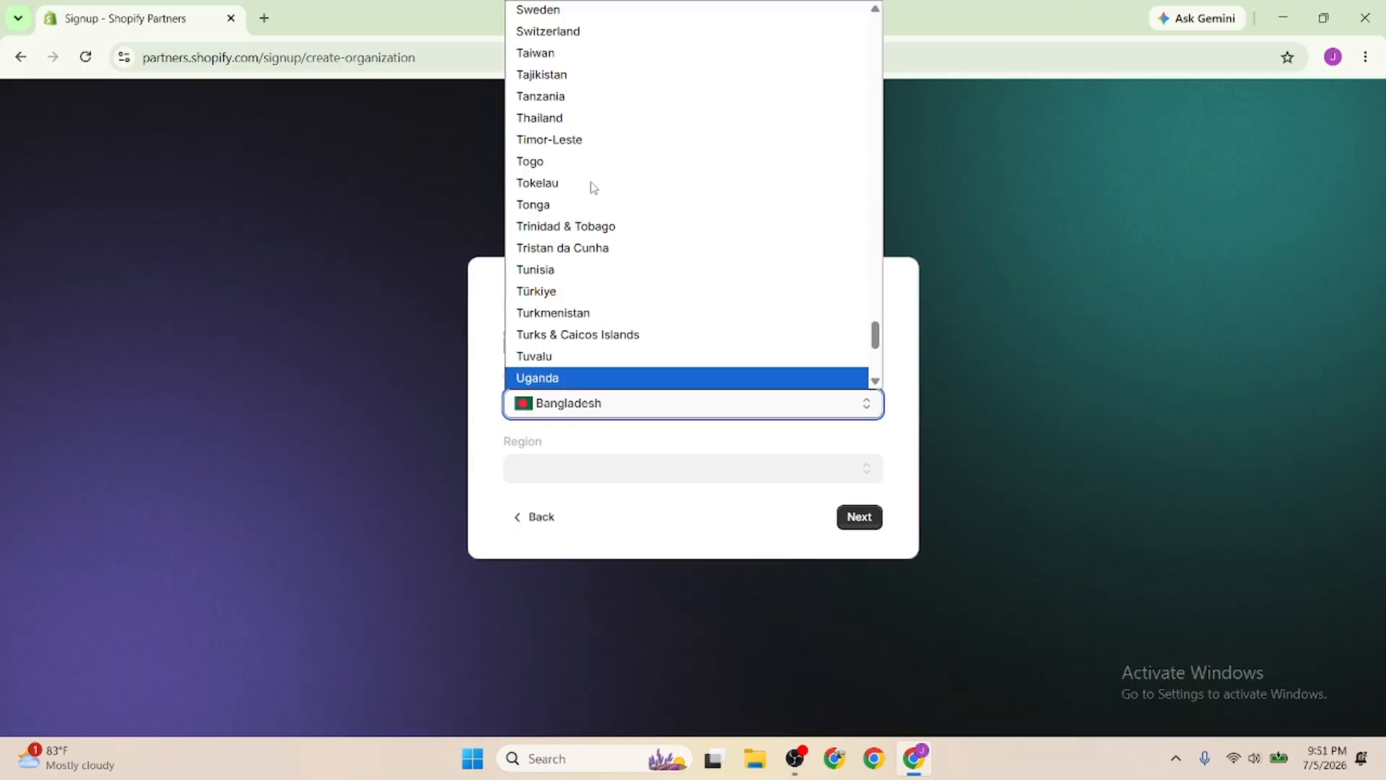
scroll(594, 187, down, 5)
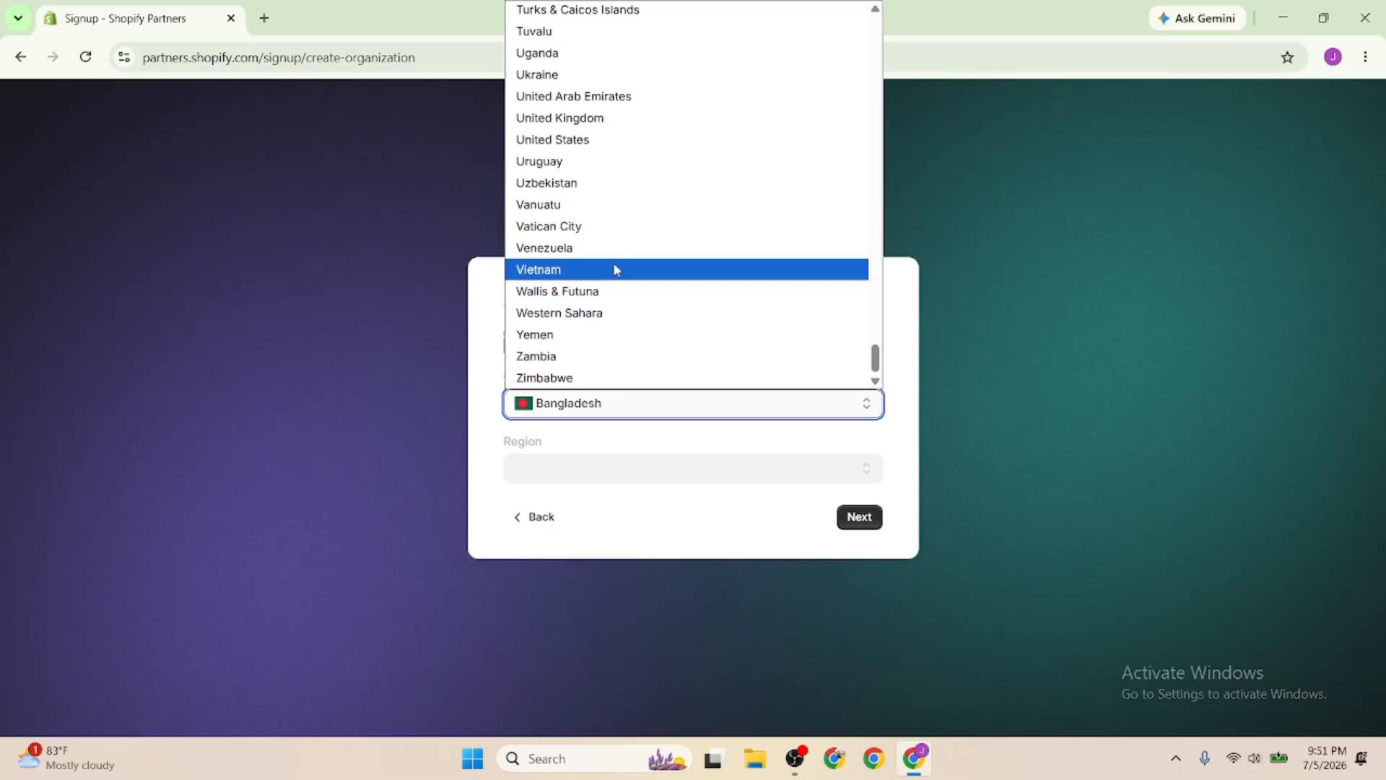
click(578, 140)
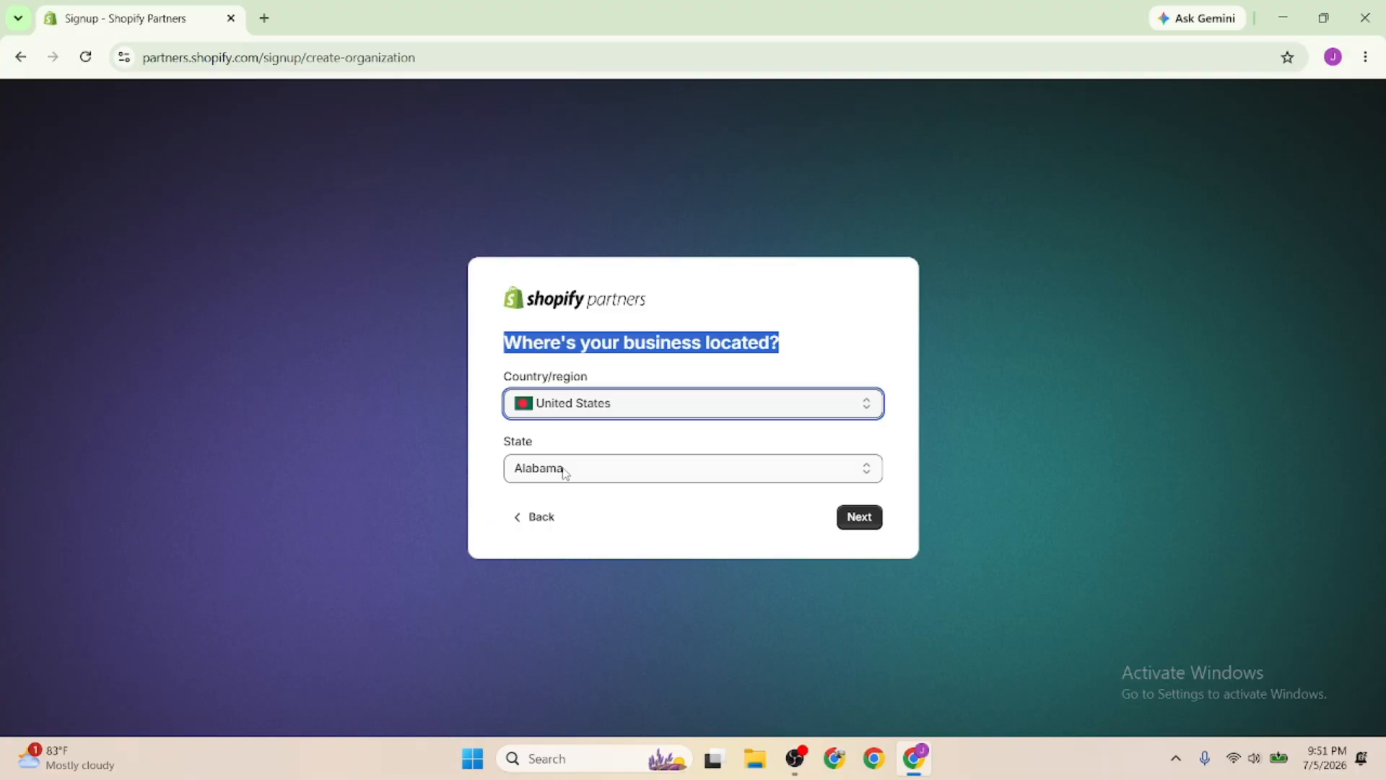
click(565, 473)
scroll(631, 318, down, 10)
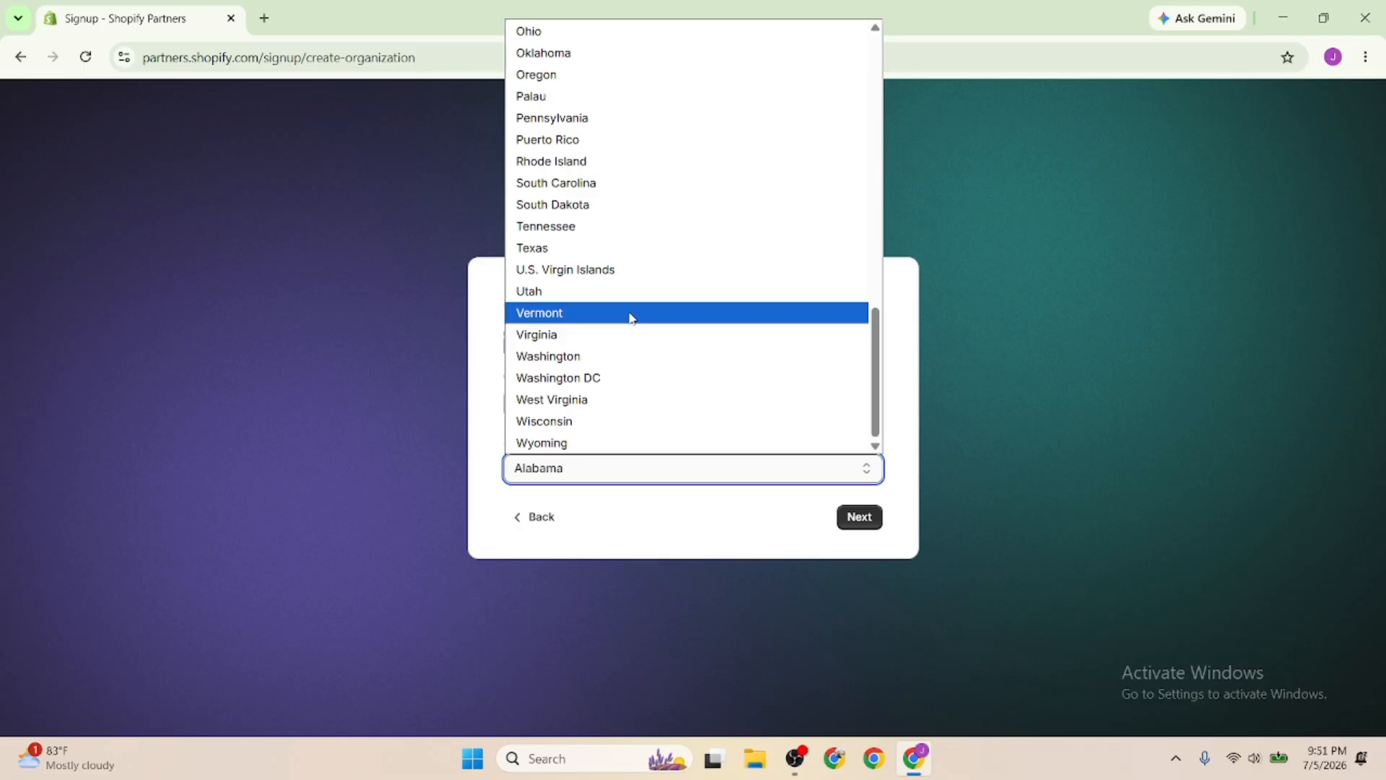
scroll(632, 317, up, 13)
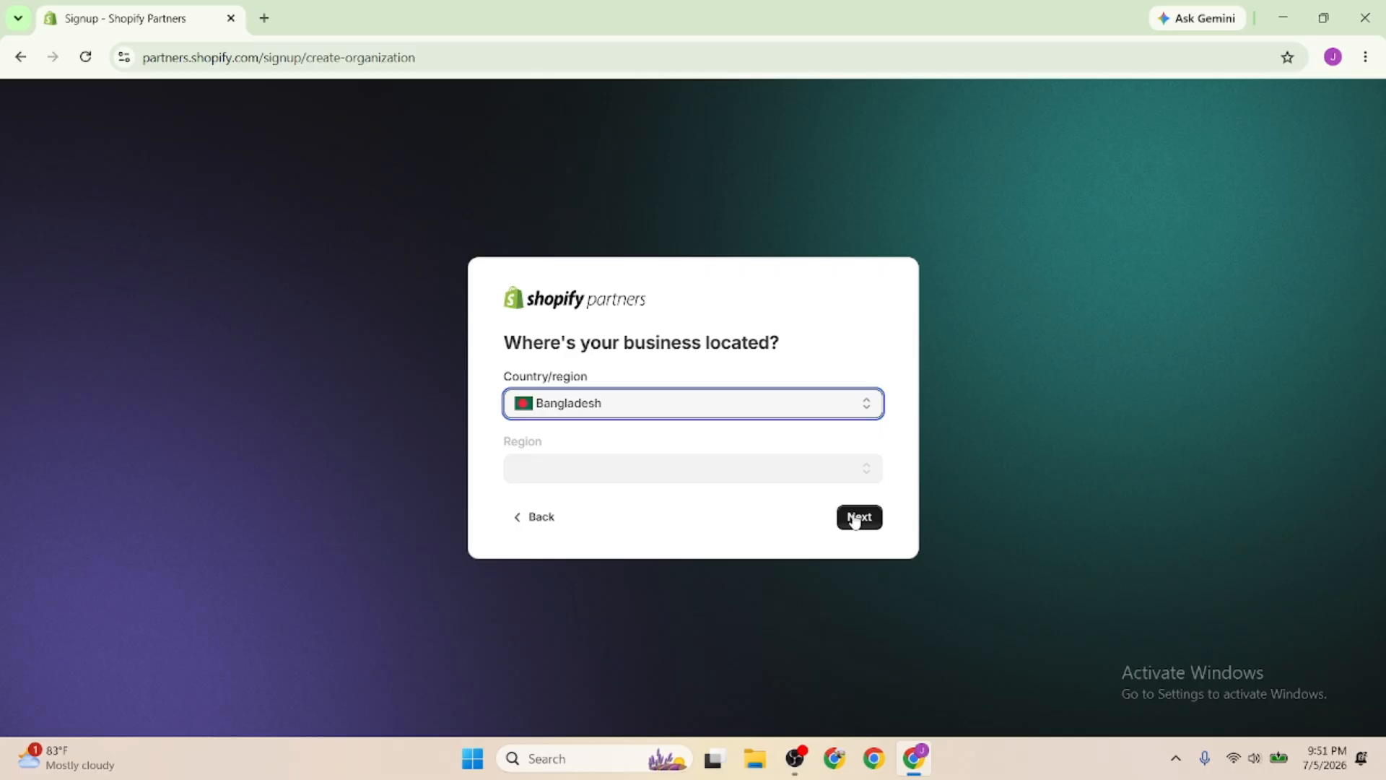
Accept Bangladesh as the business location, then fill in the business name and the job title "web developer"
click(855, 518)
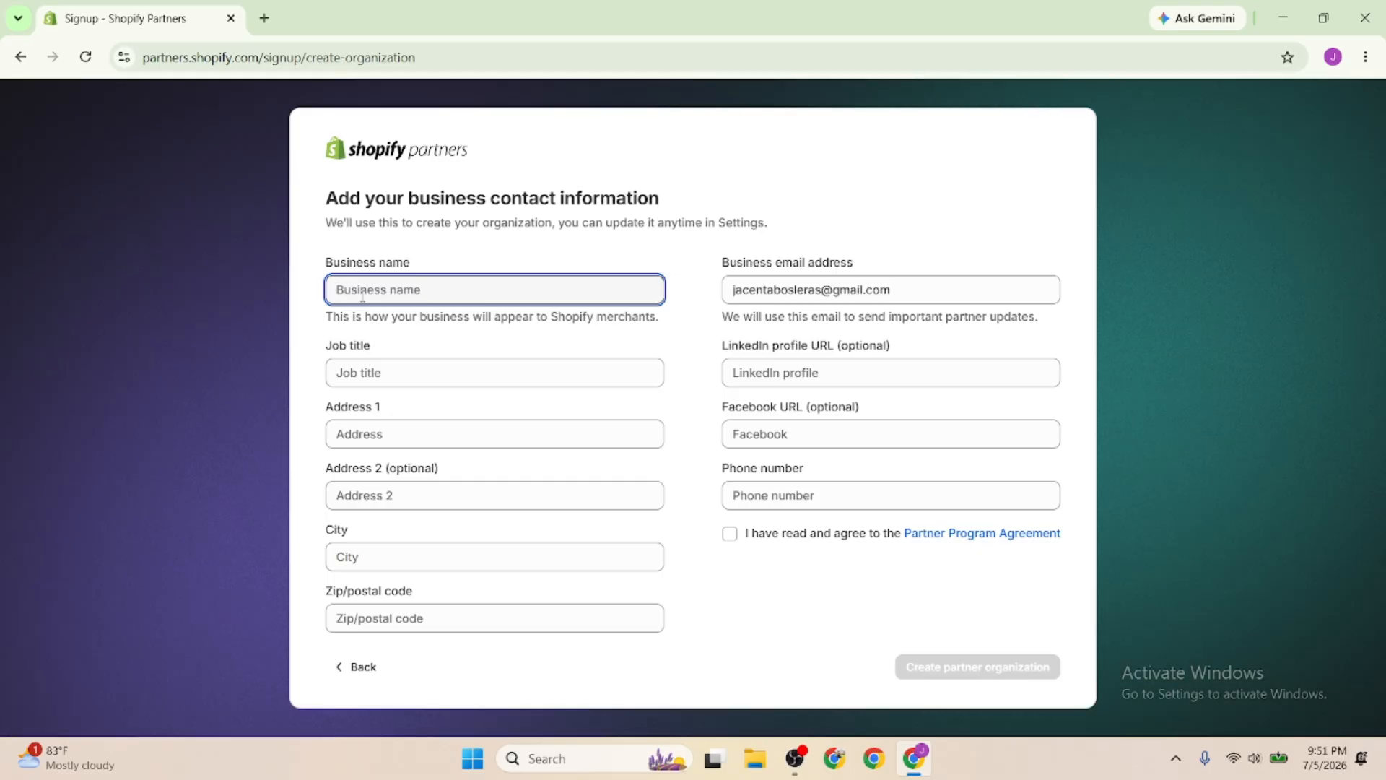
text(Hr)
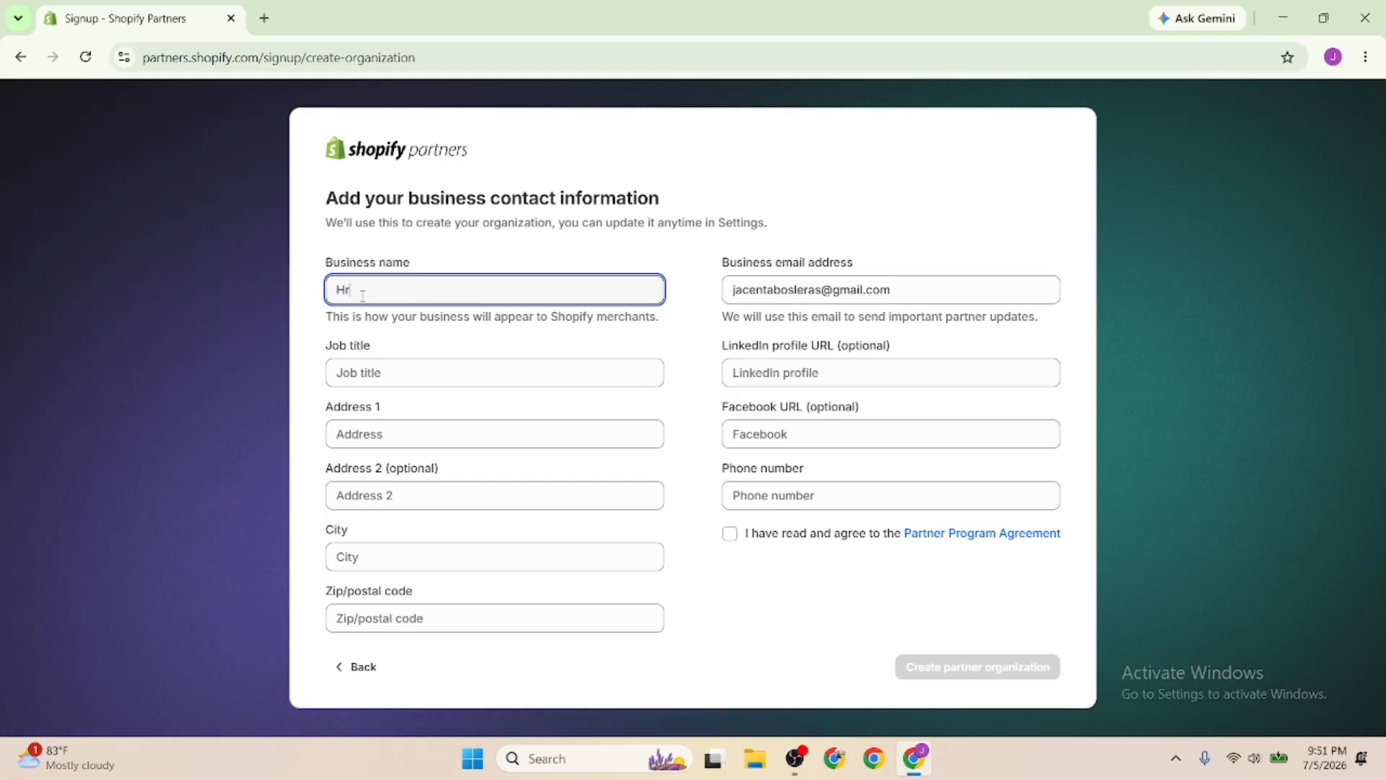
text(iday Tech Zone)
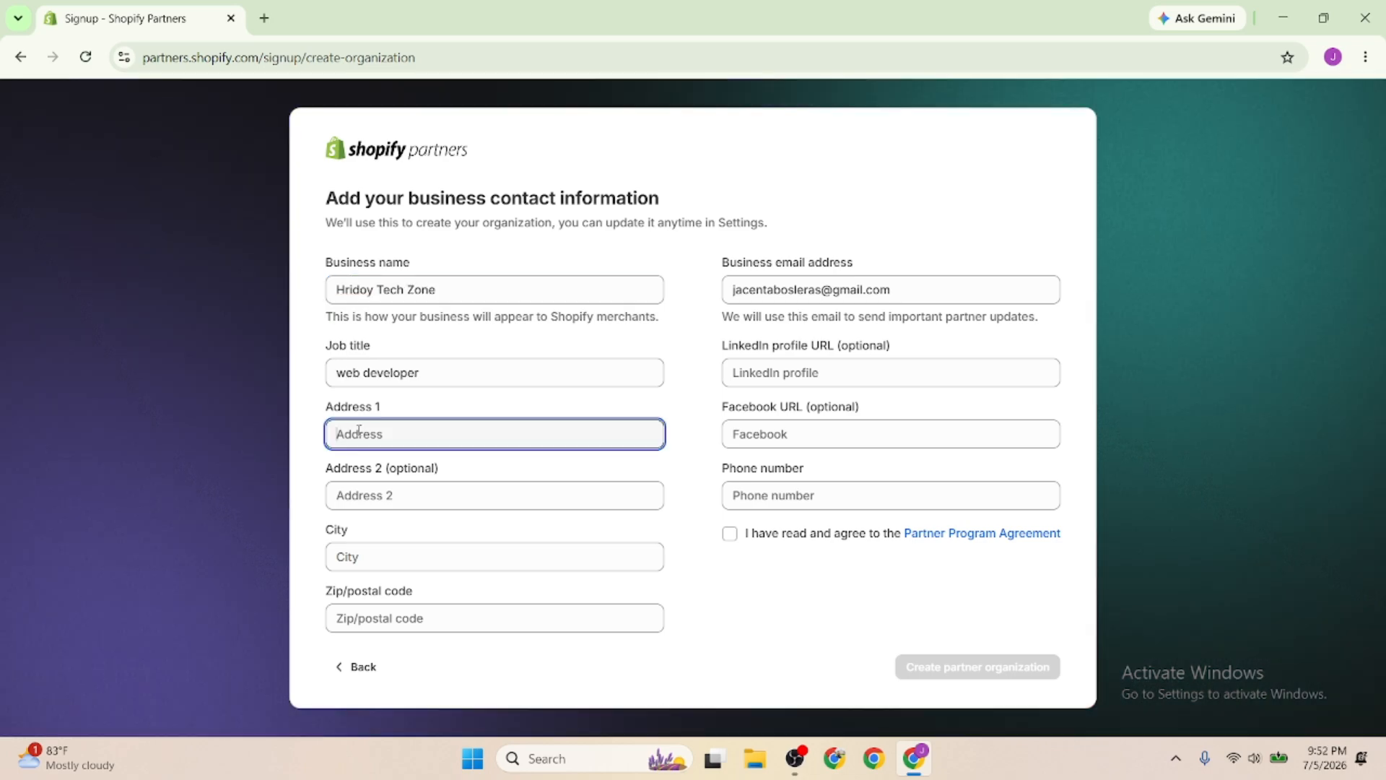
Enter the business's postal address in Address 1 and repeat the same address in Address 2
text(sherpur)
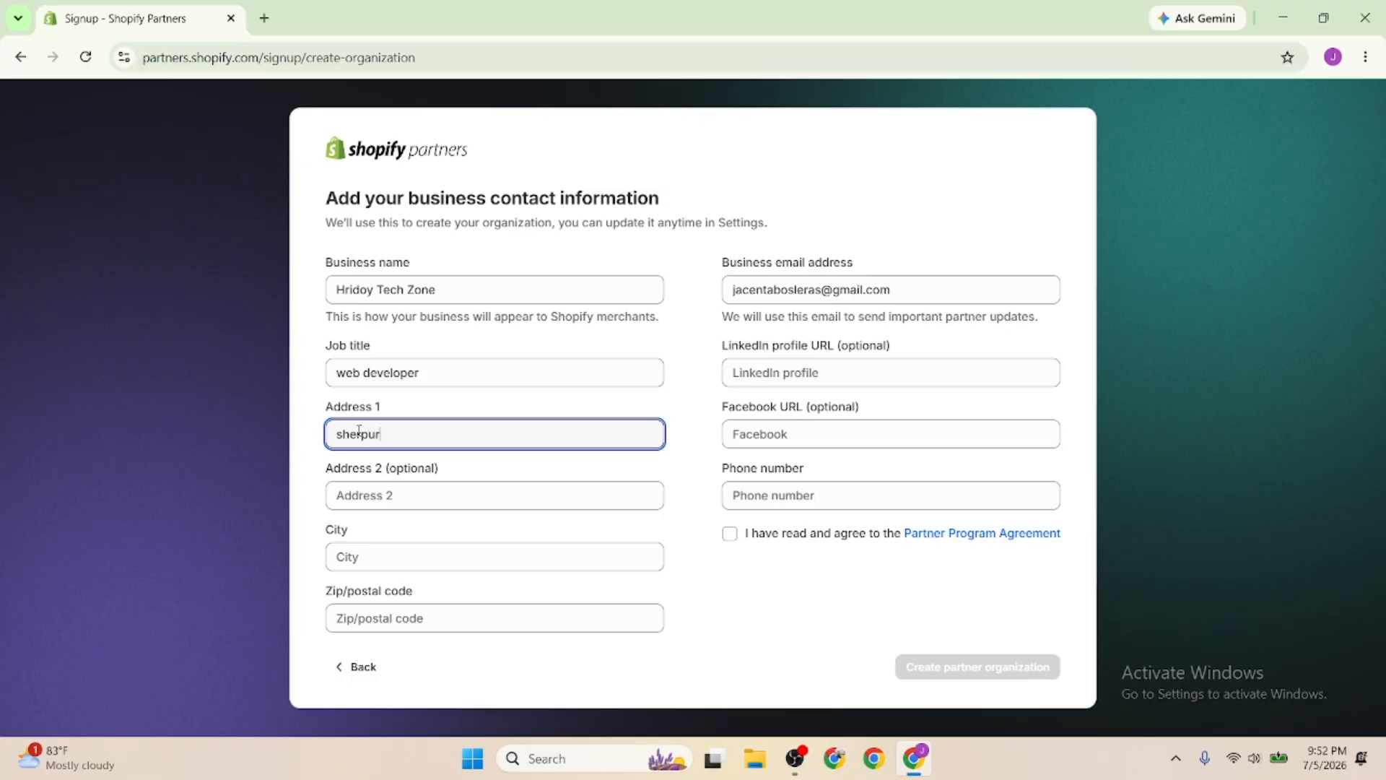
text( mymensingh Bangladesh)
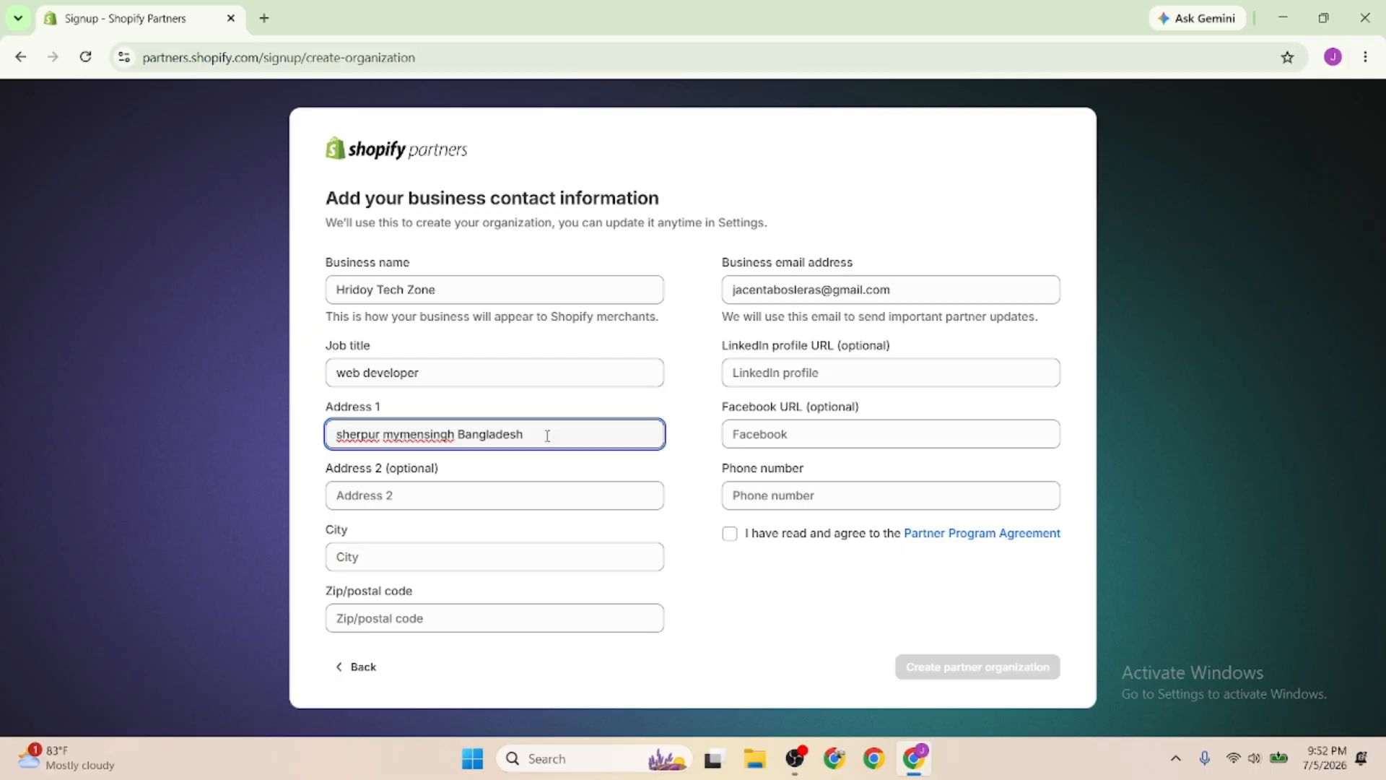
click(349, 495)
text(sherpur mymensingh Bangladesh)
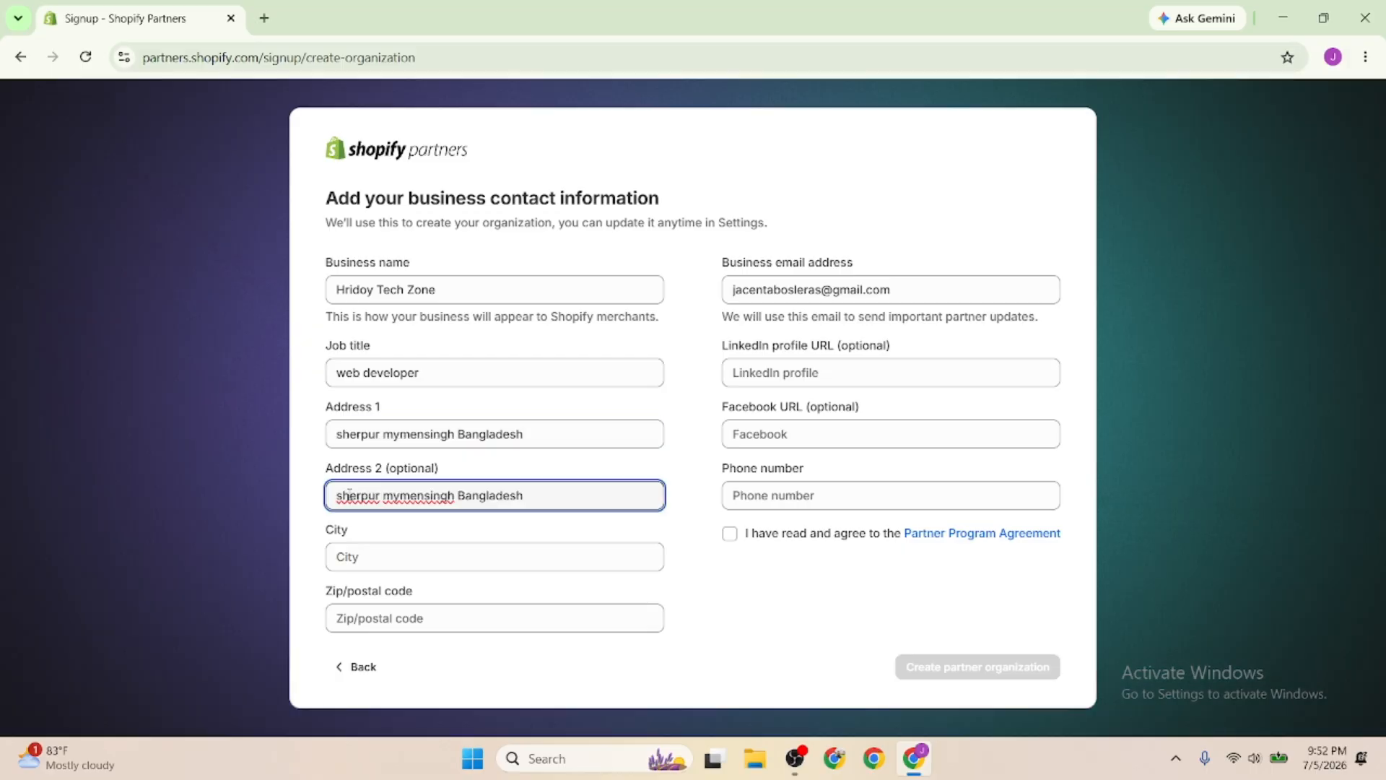
Capitalize the first letters of the place names in both address lines
drag(343, 495, 334, 496)
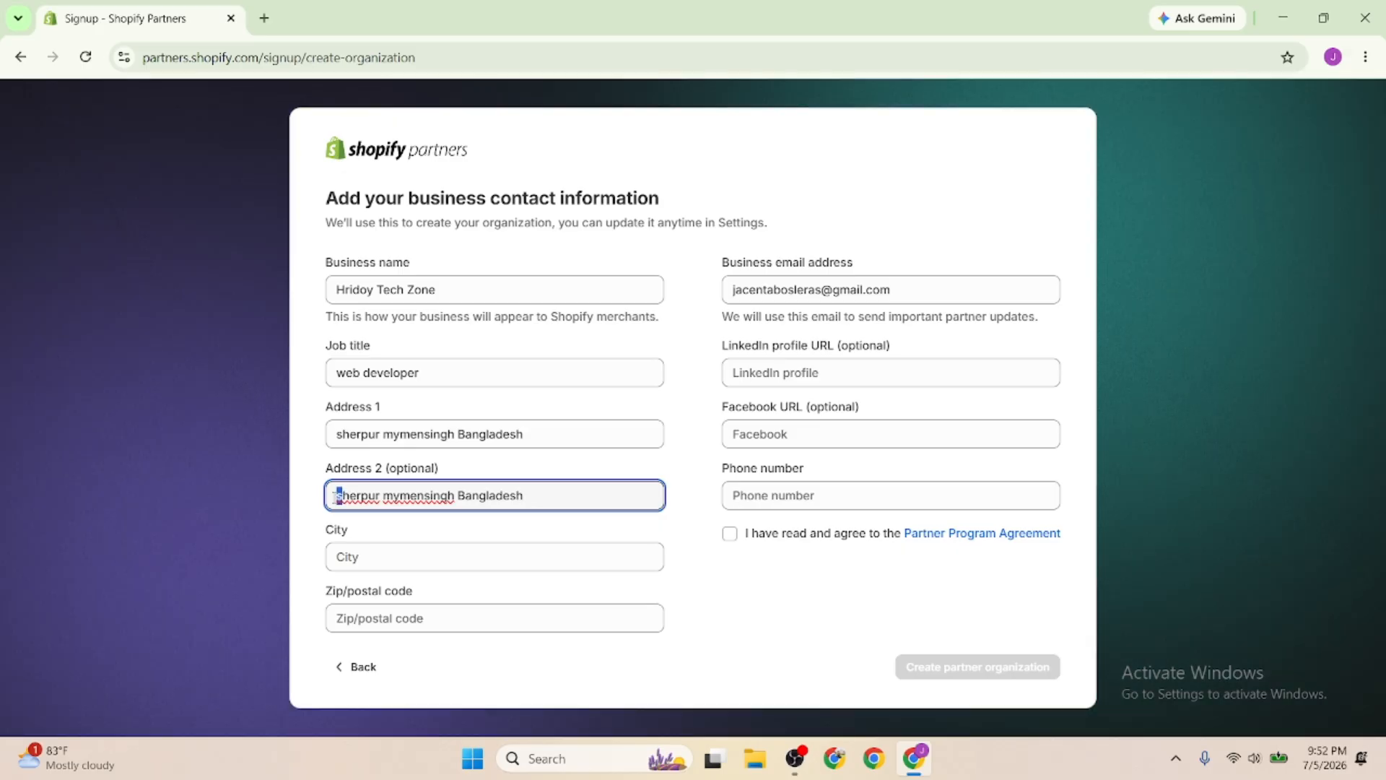
text(S)
drag(344, 434, 333, 434)
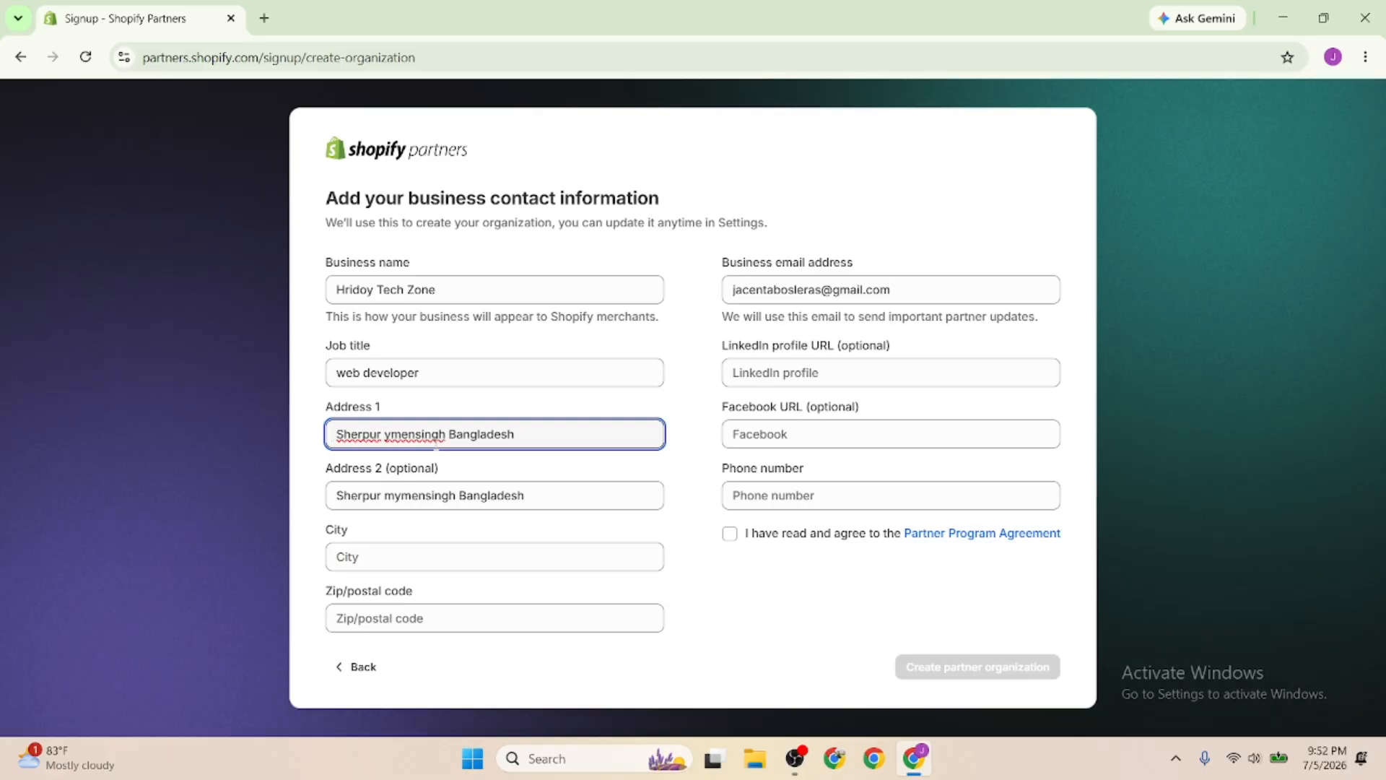
text(M)
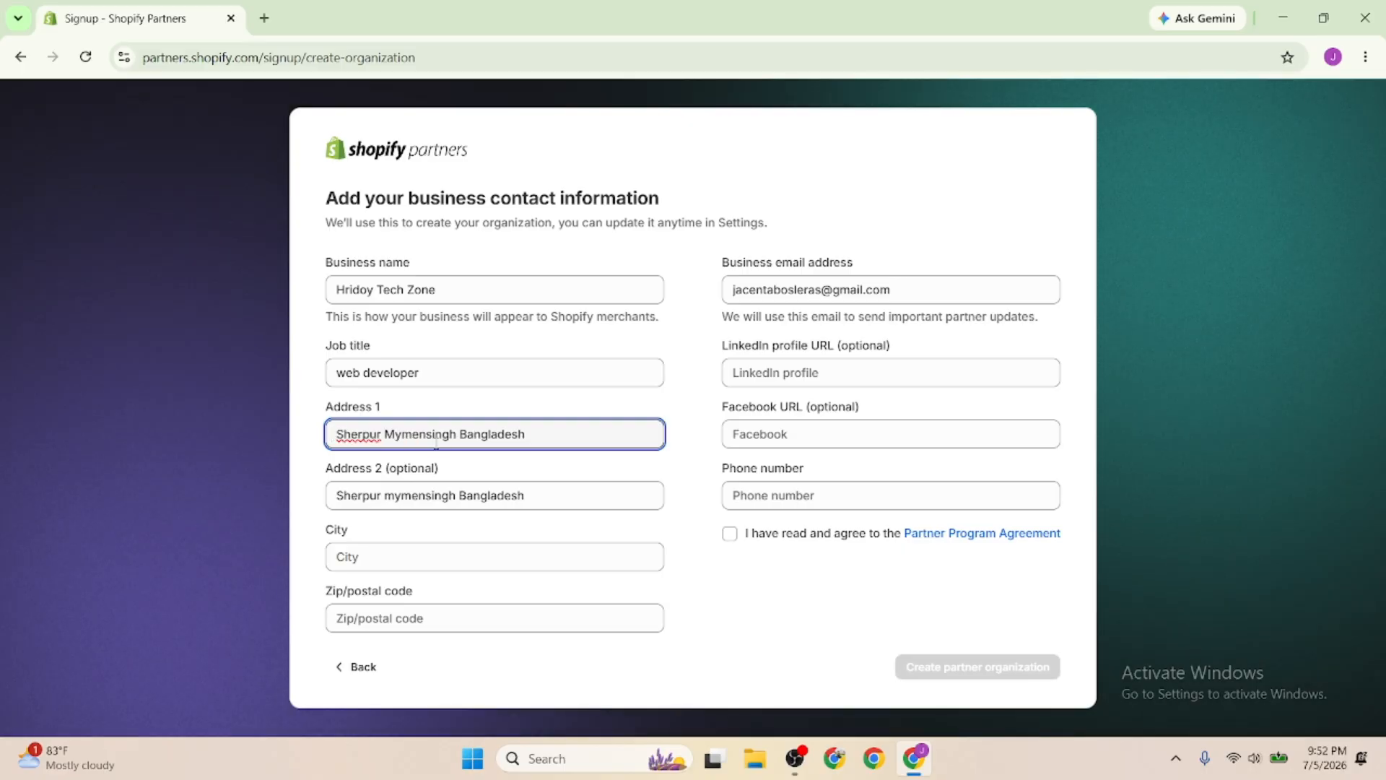
double_click(424, 497)
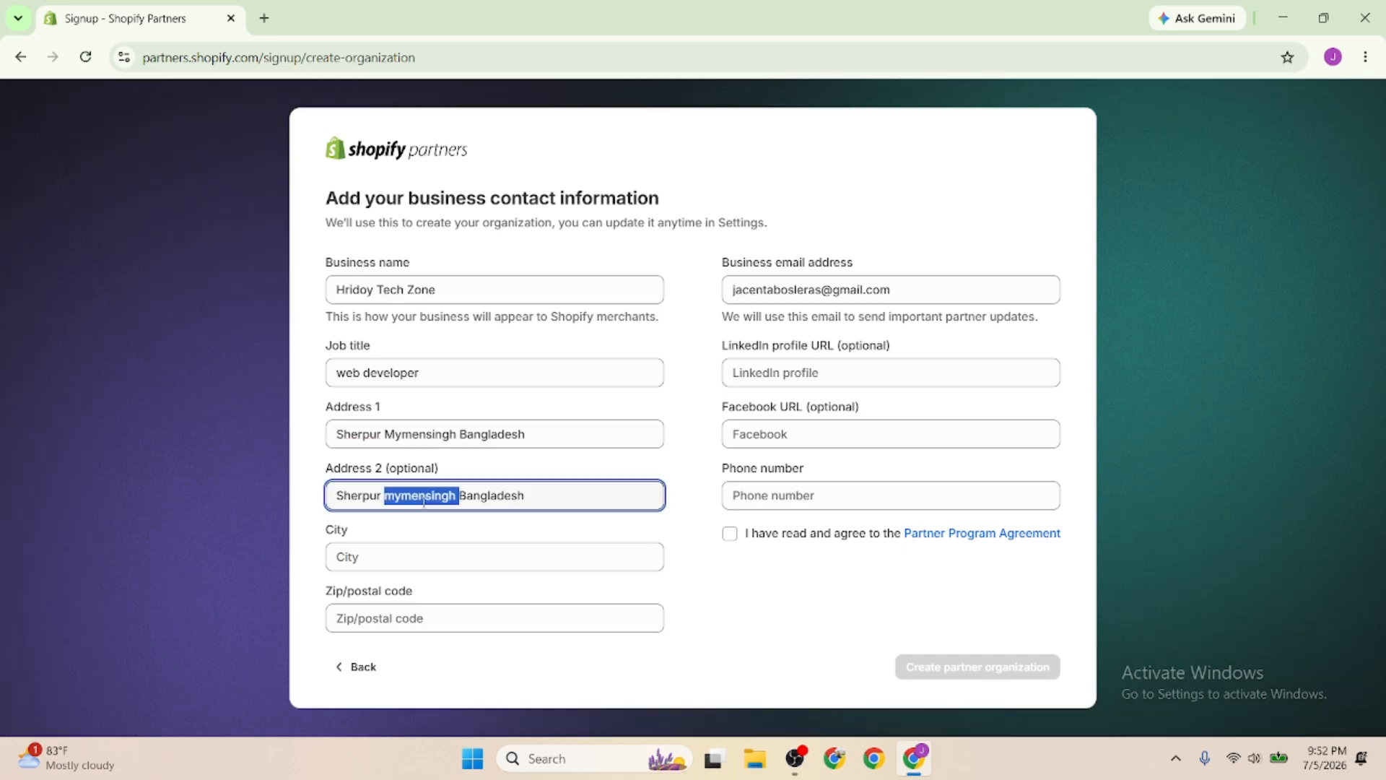
text(Mymensingh)
Fill in the business's city and its zip/postal code
click(357, 557)
text(Sherpur)
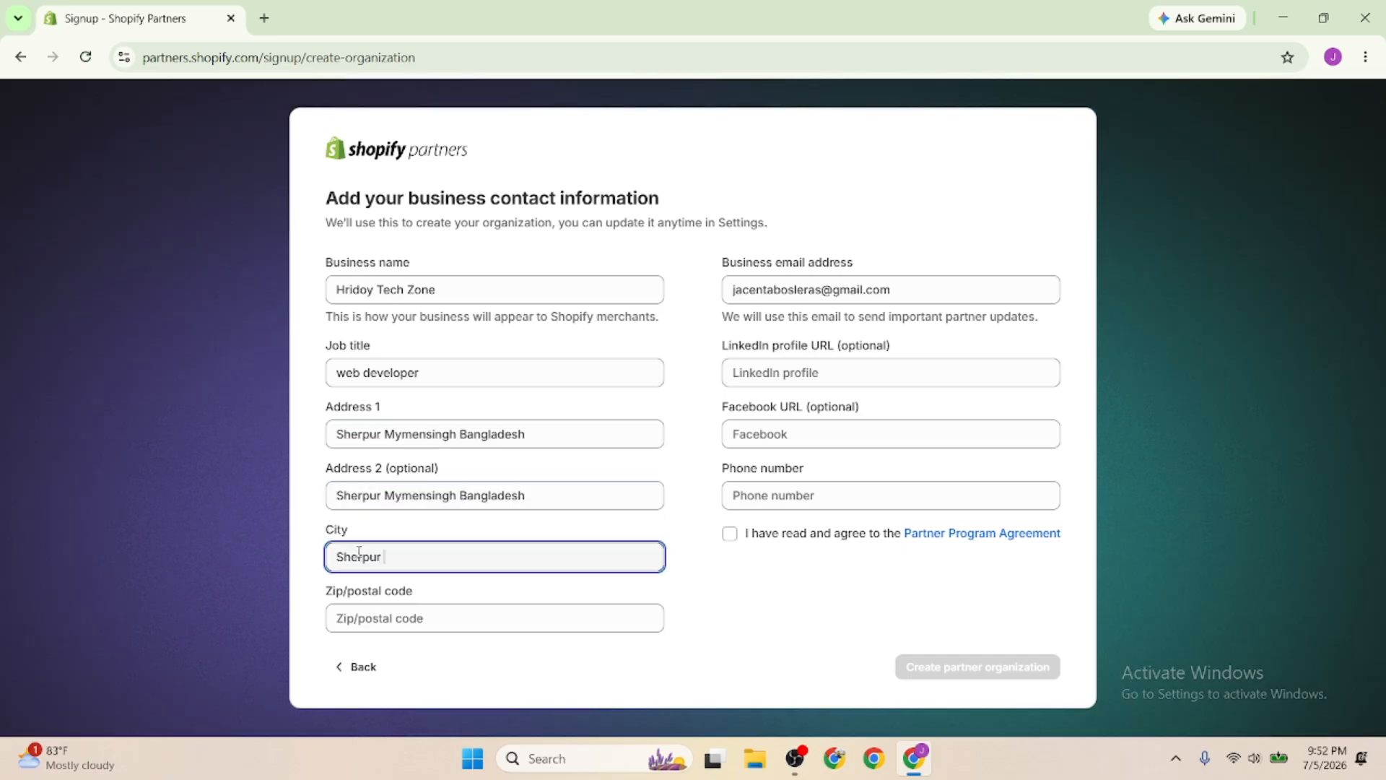
click(362, 614)
text(2100)
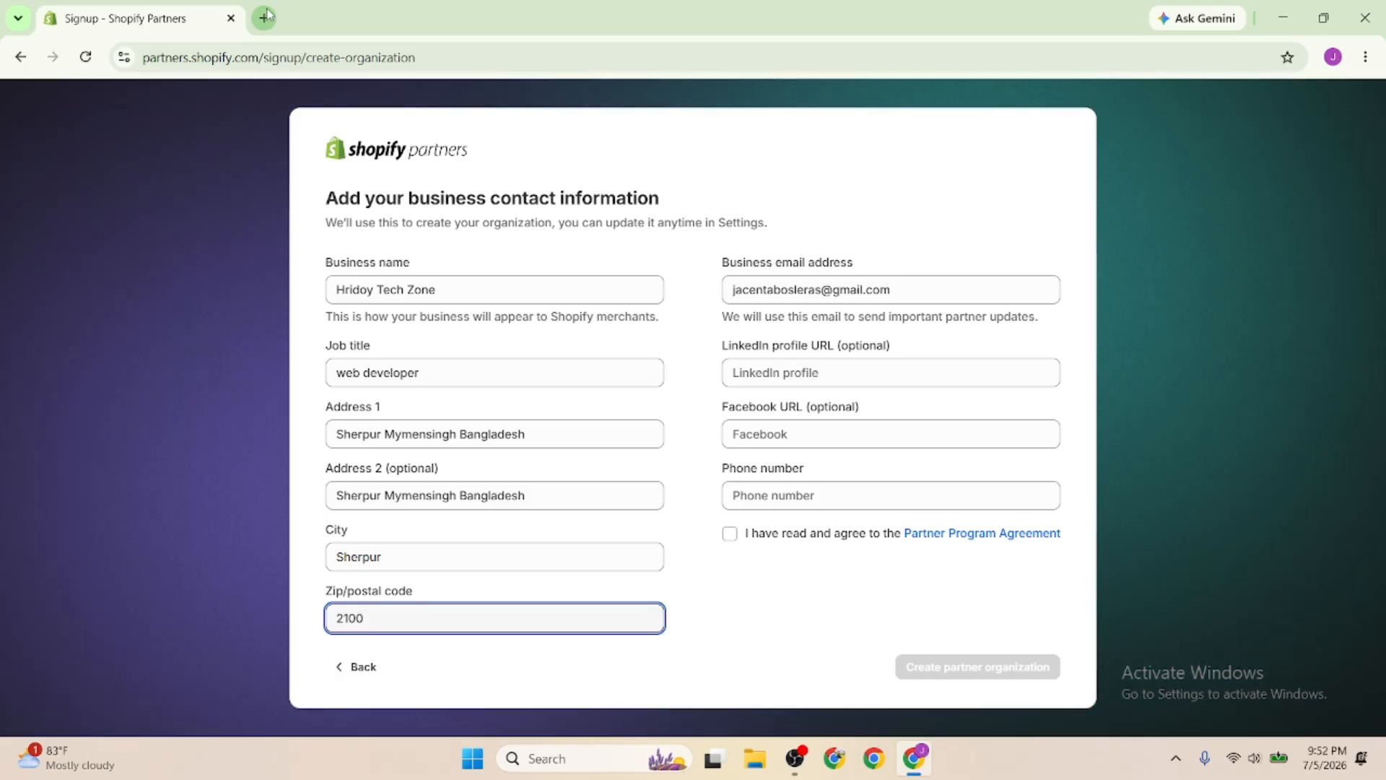
Search Google for "sreepur postal code", select the Gazipur District code in the answer, and return to the signup form
click(264, 18)
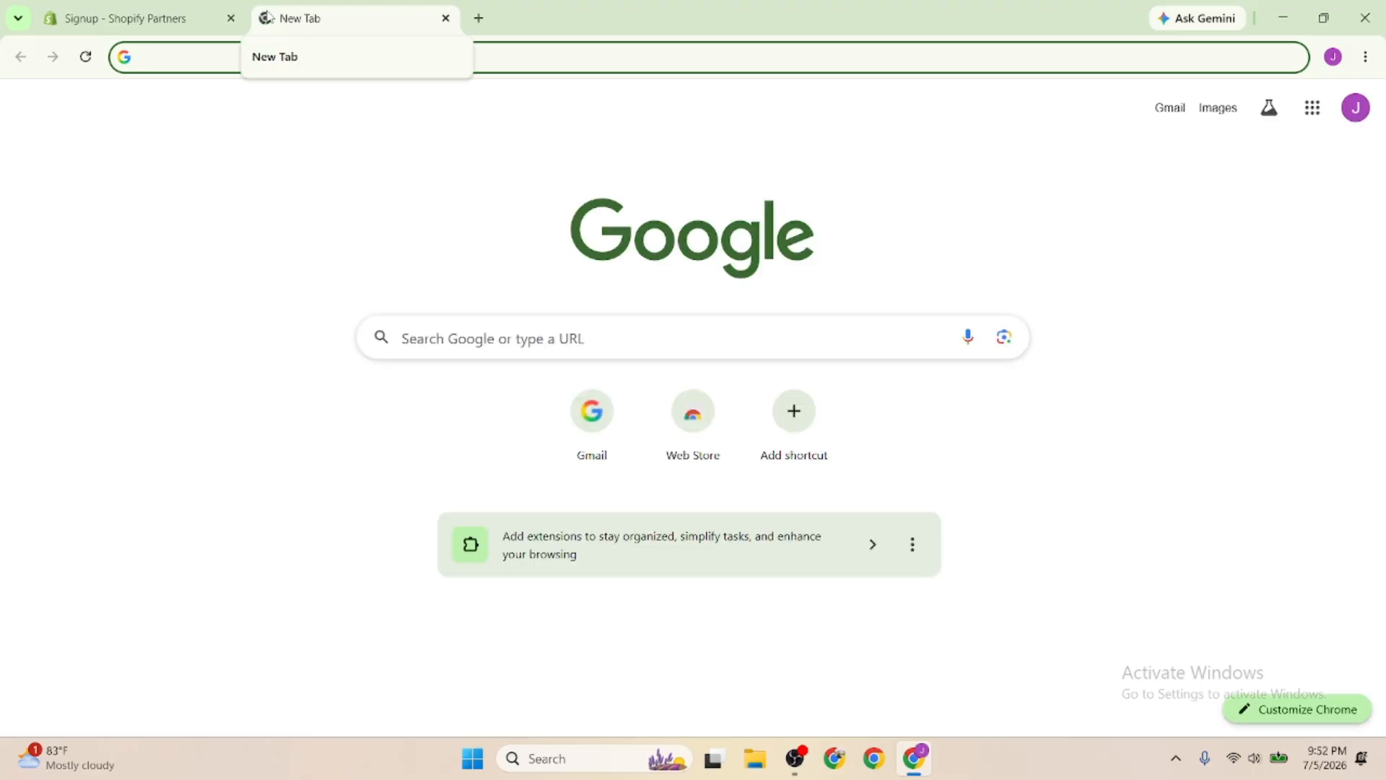
text(sree)
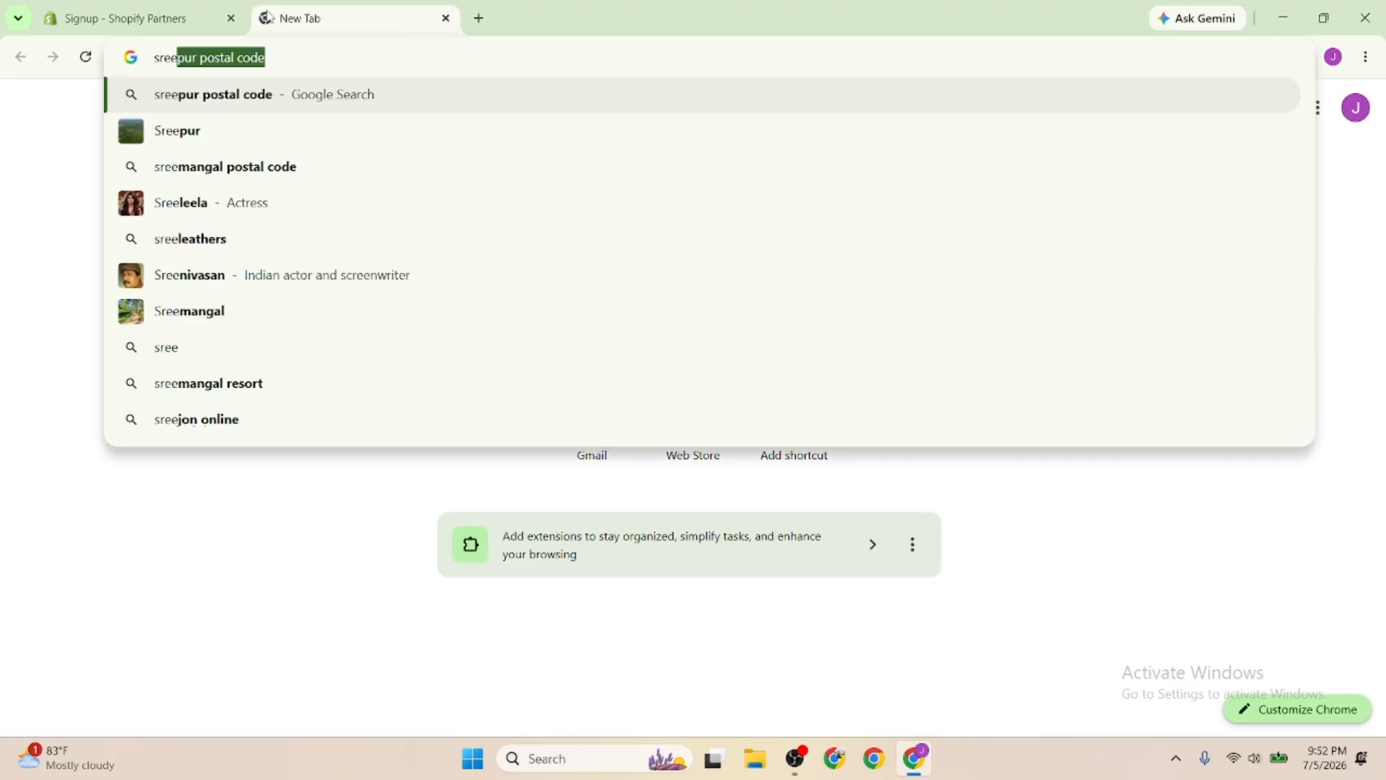
key(Right)
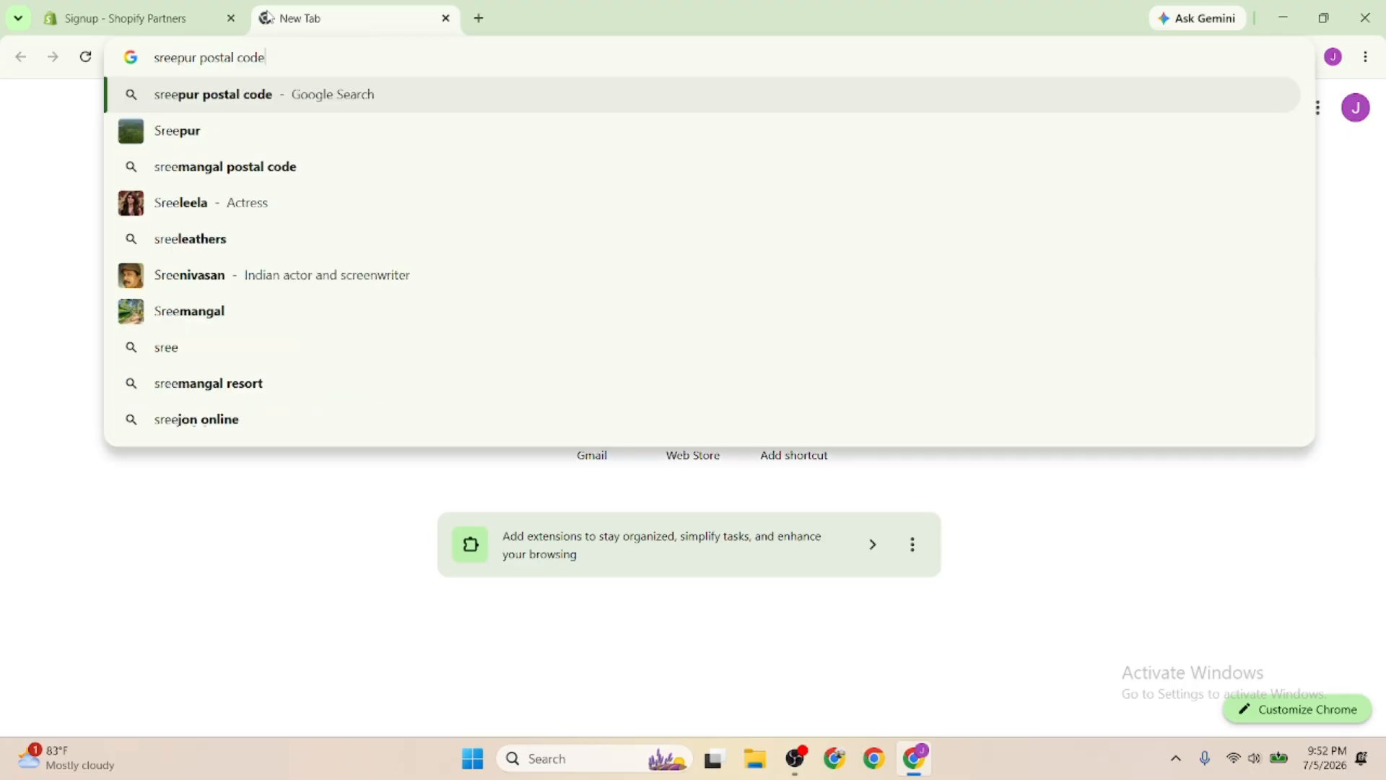
key(Return)
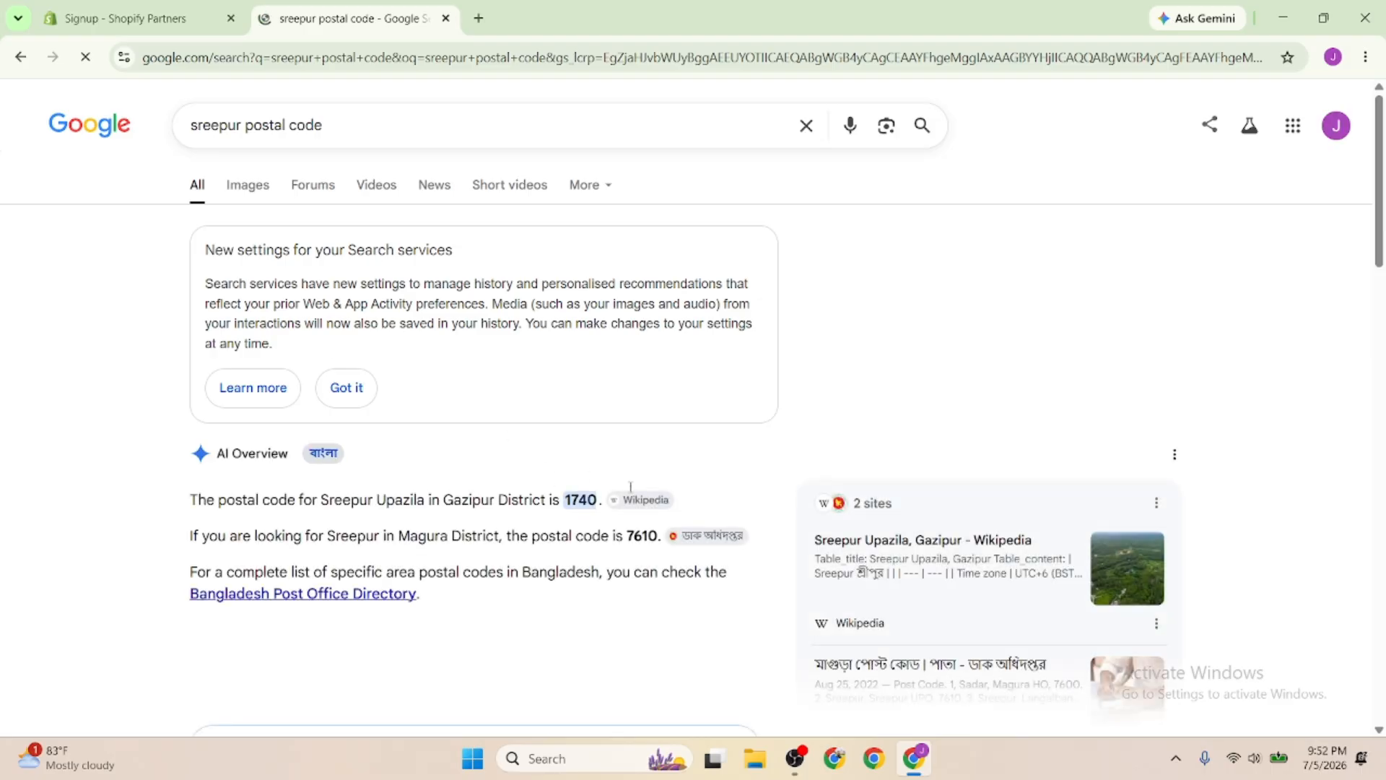
double_click(576, 499)
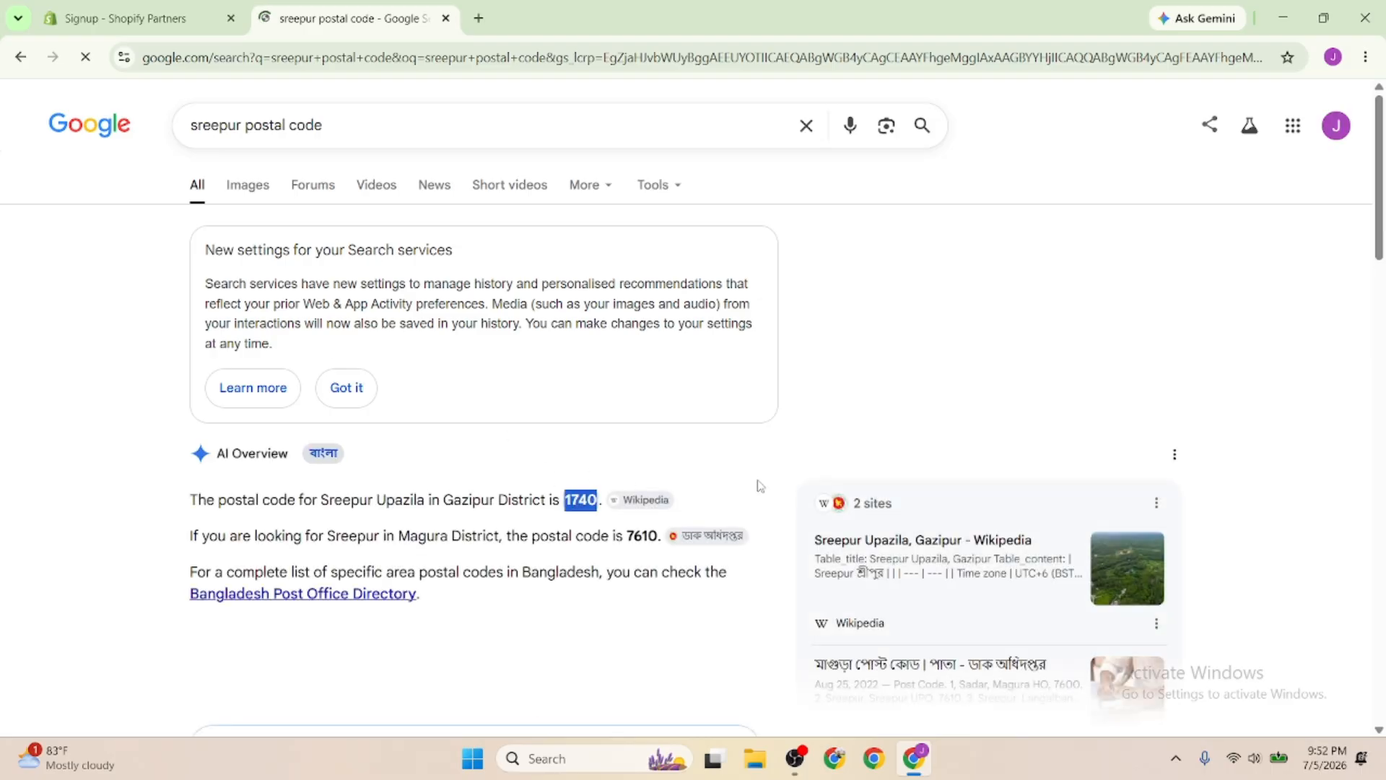
click(119, 17)
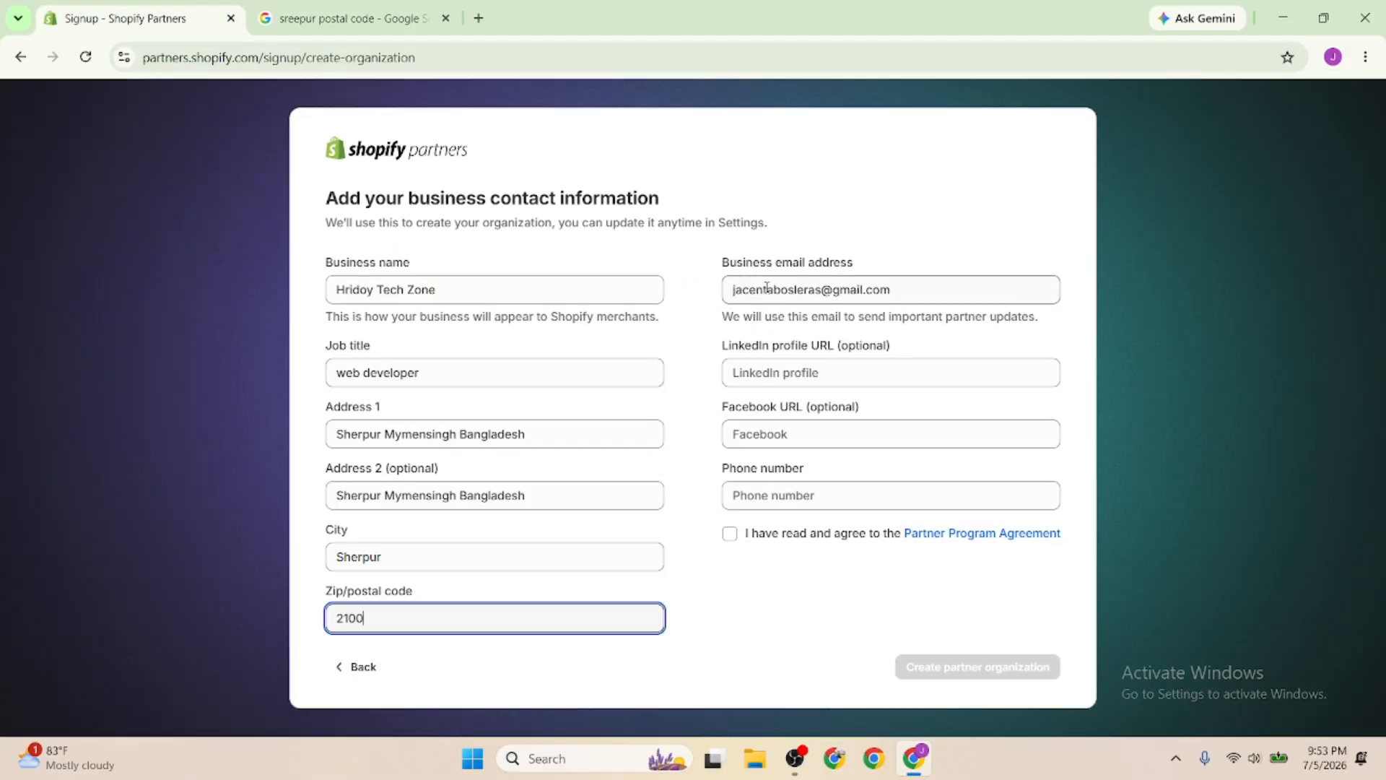
click(863, 373)
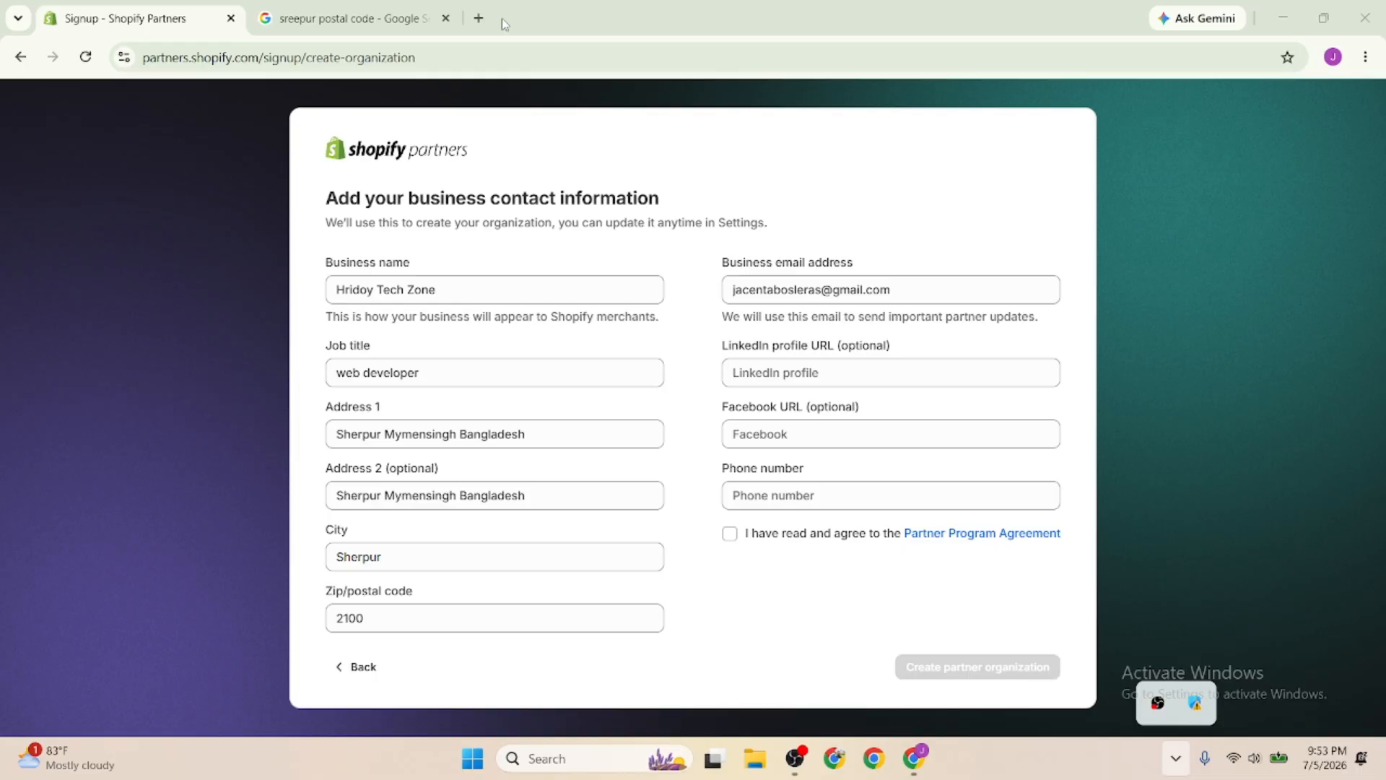
Search Google for "lightshot" and download the Windows installer from the Lightshot website
click(478, 18)
text(light)
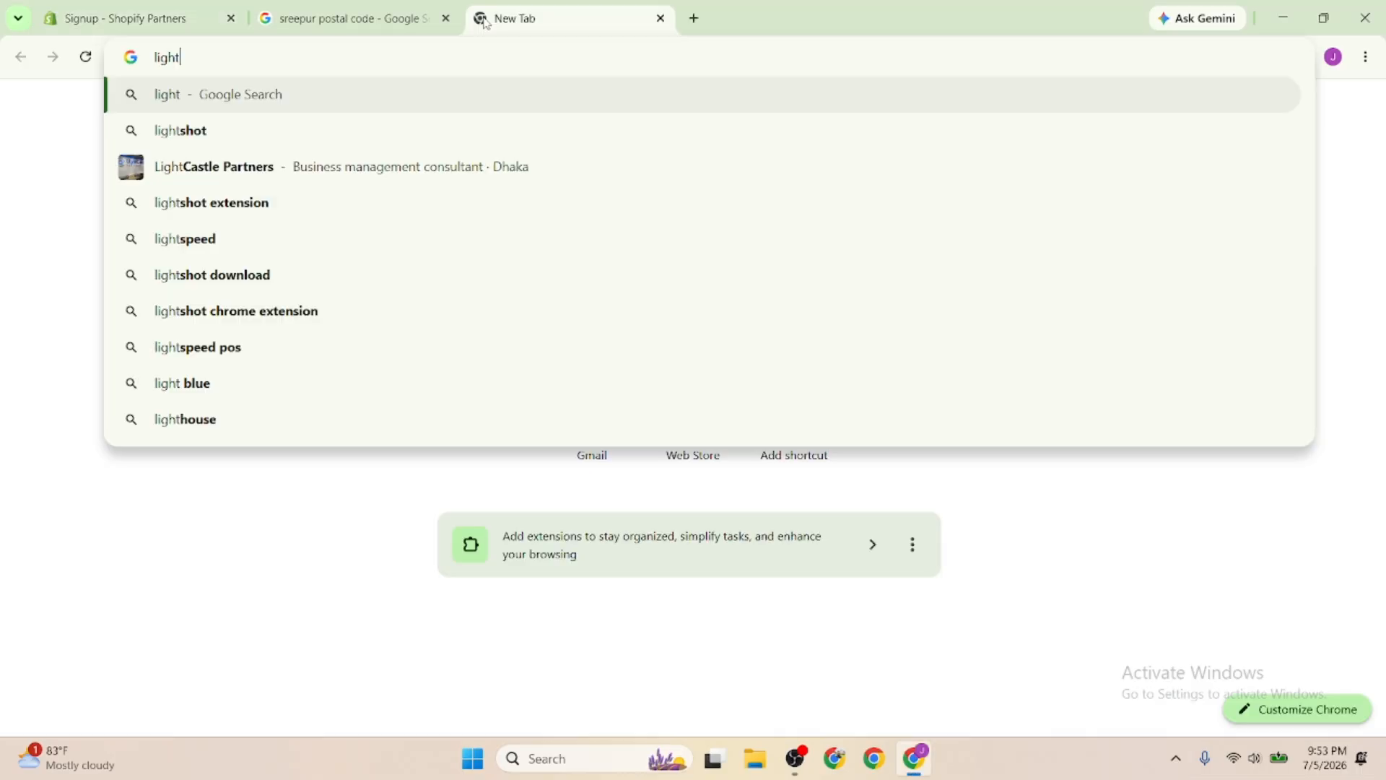
click(344, 129)
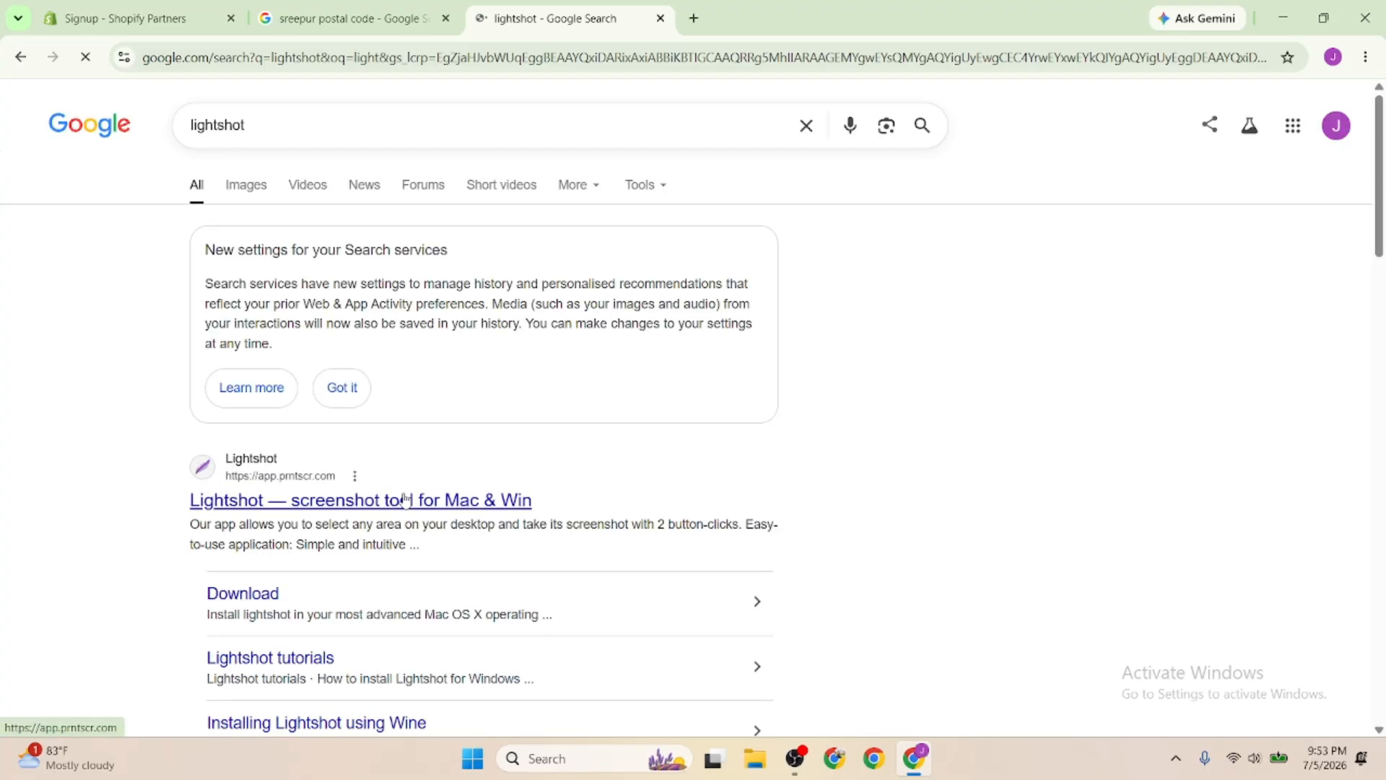
click(406, 500)
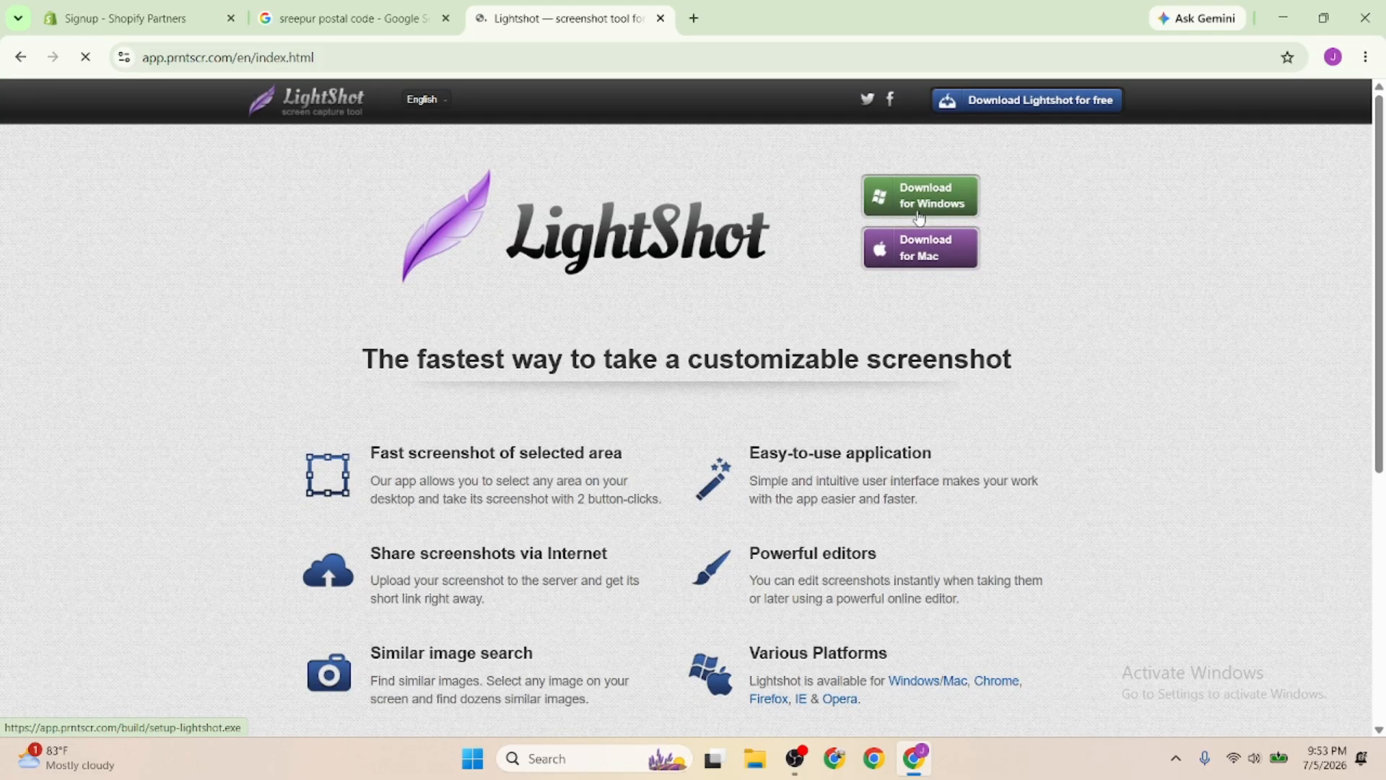
click(919, 216)
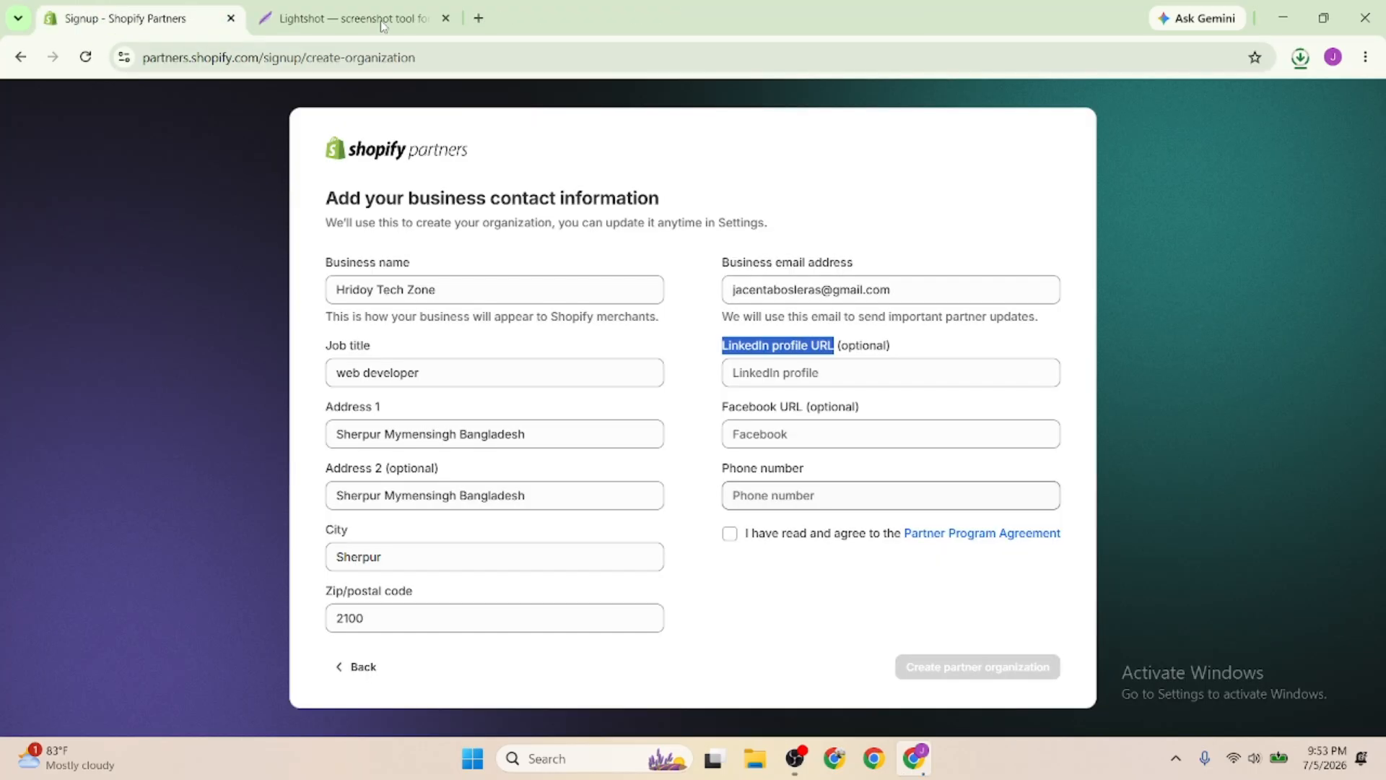
Launch the downloaded setup-lightshot.exe and allow it to run anyway despite Windows SmartScreen
click(383, 19)
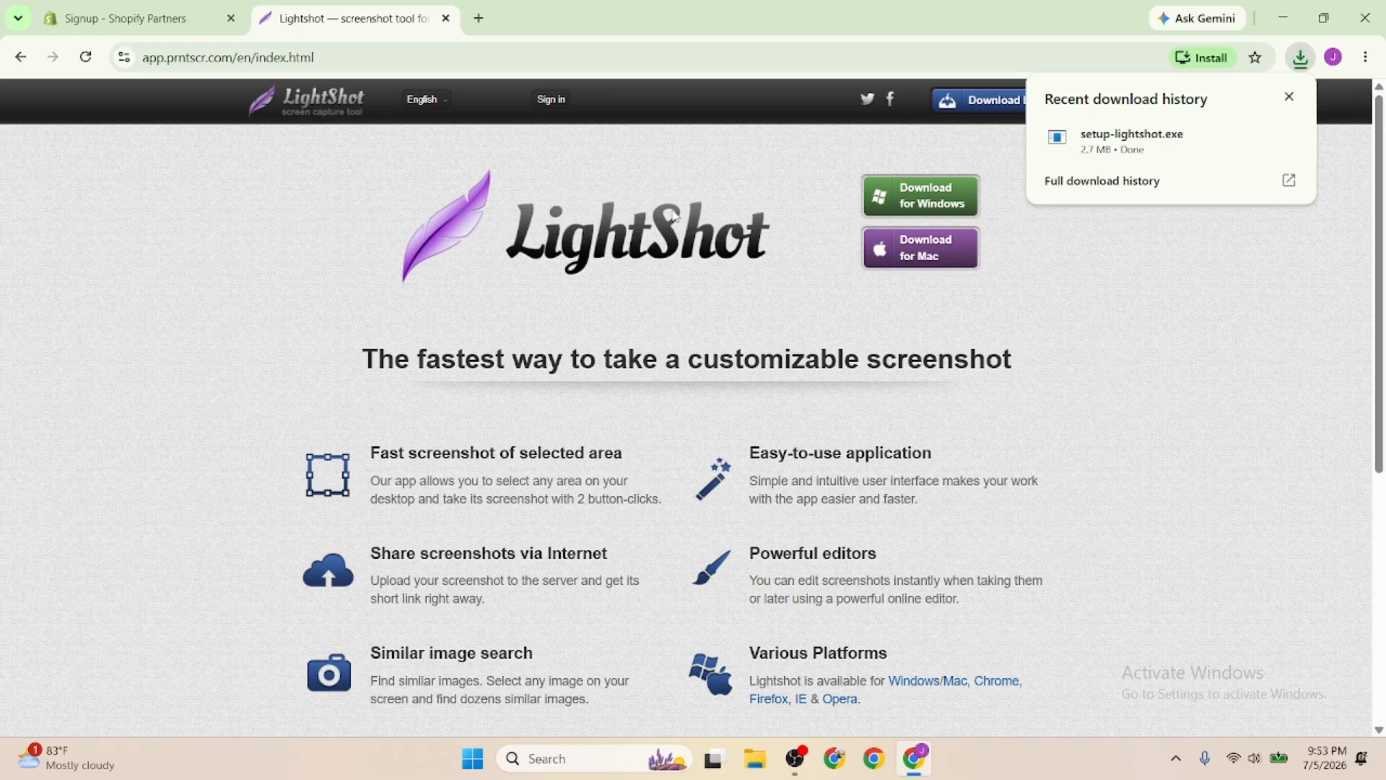
click(1107, 138)
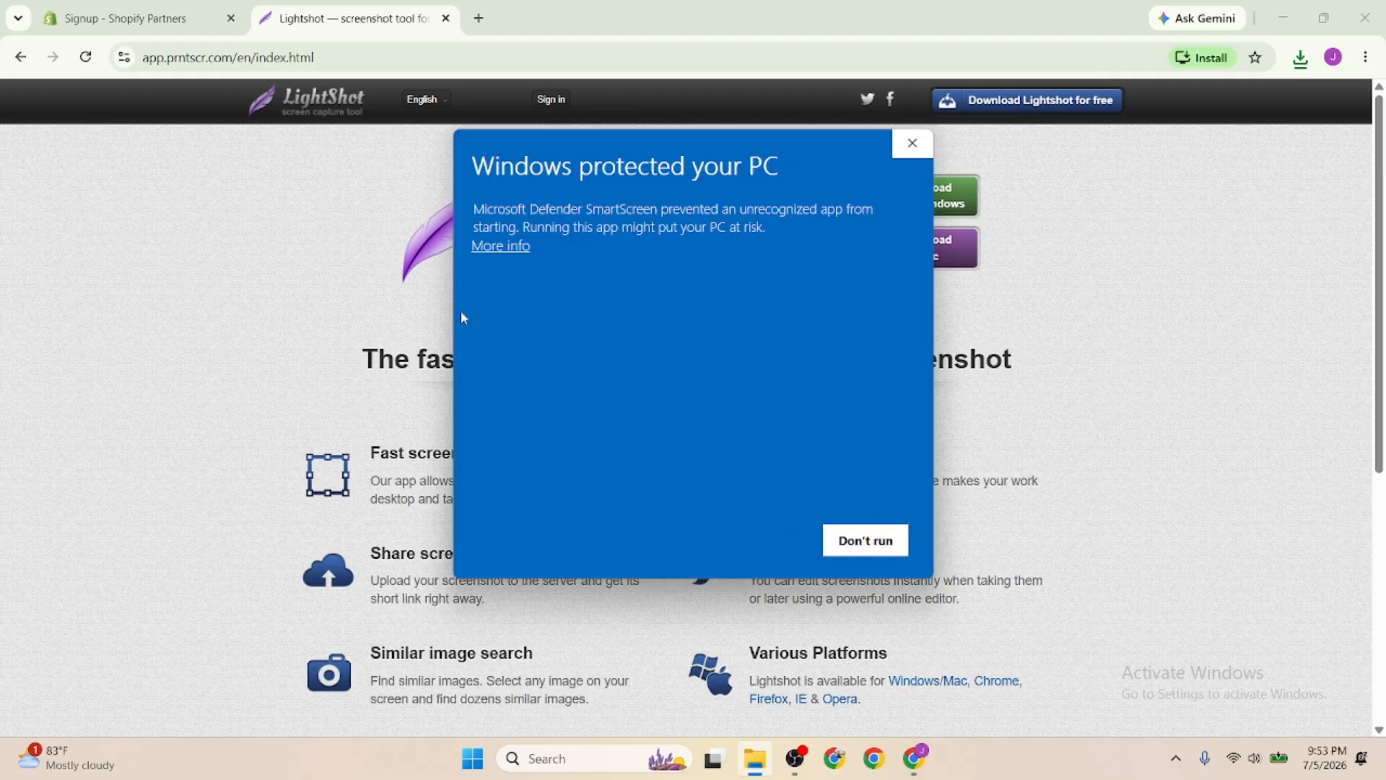
click(514, 250)
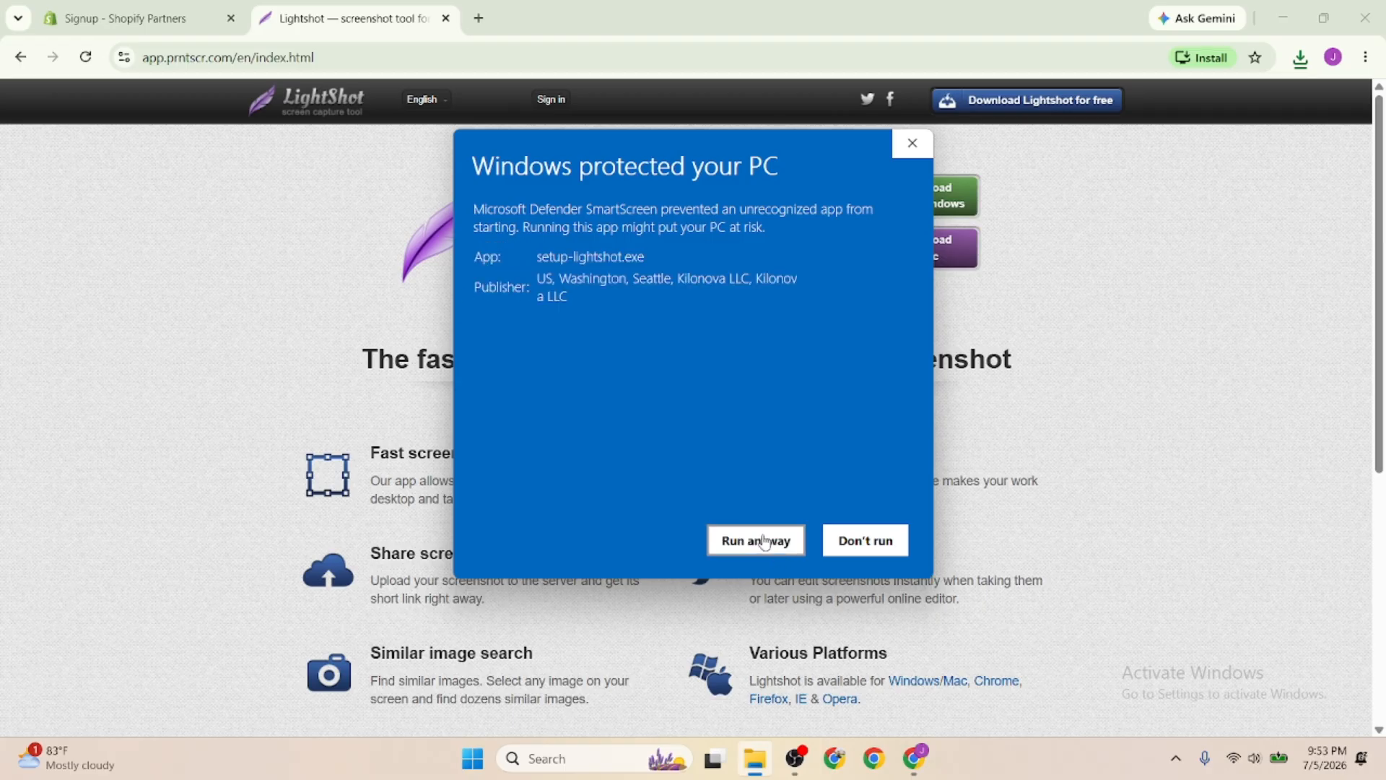
click(745, 549)
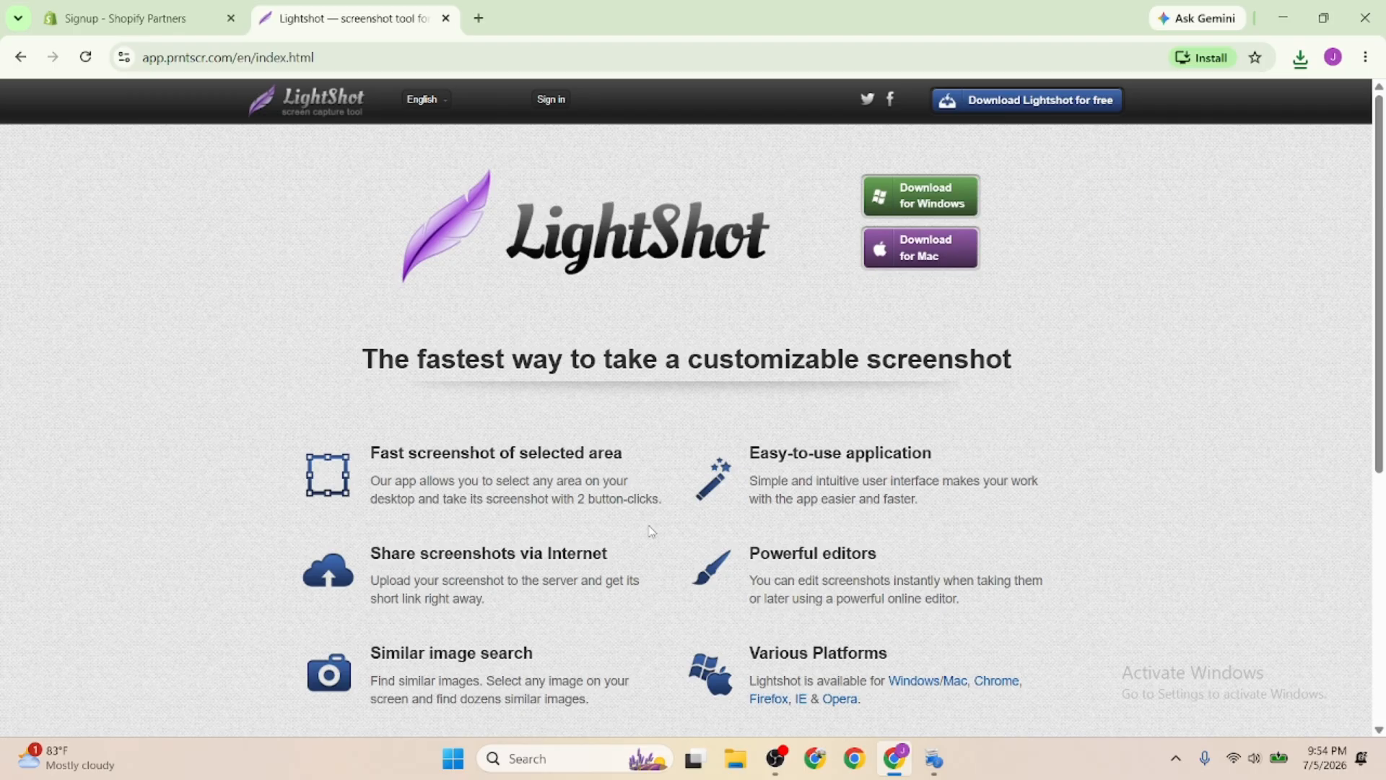
Install Lightshot with its license agreement accepted, and close the setup wizard and the Lightshot web page
click(935, 758)
click(711, 415)
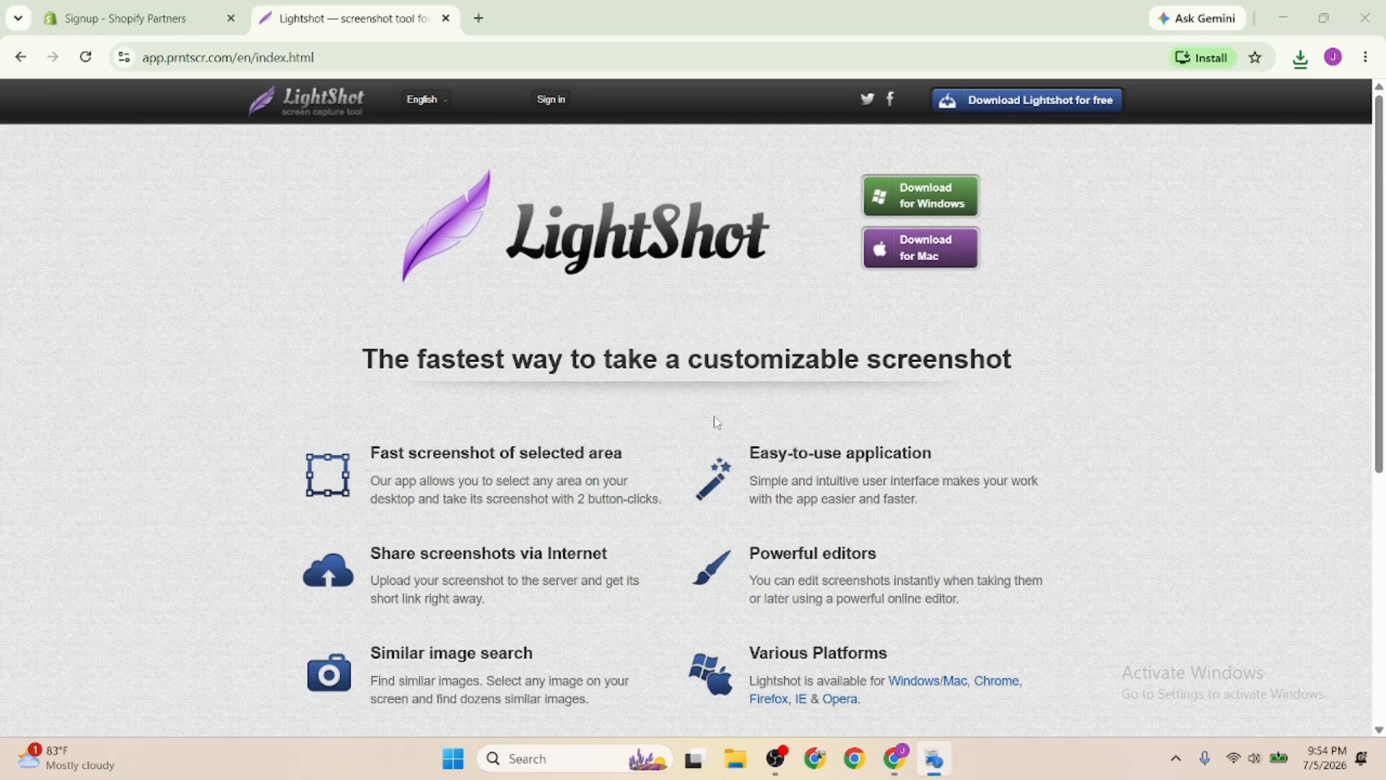
click(578, 466)
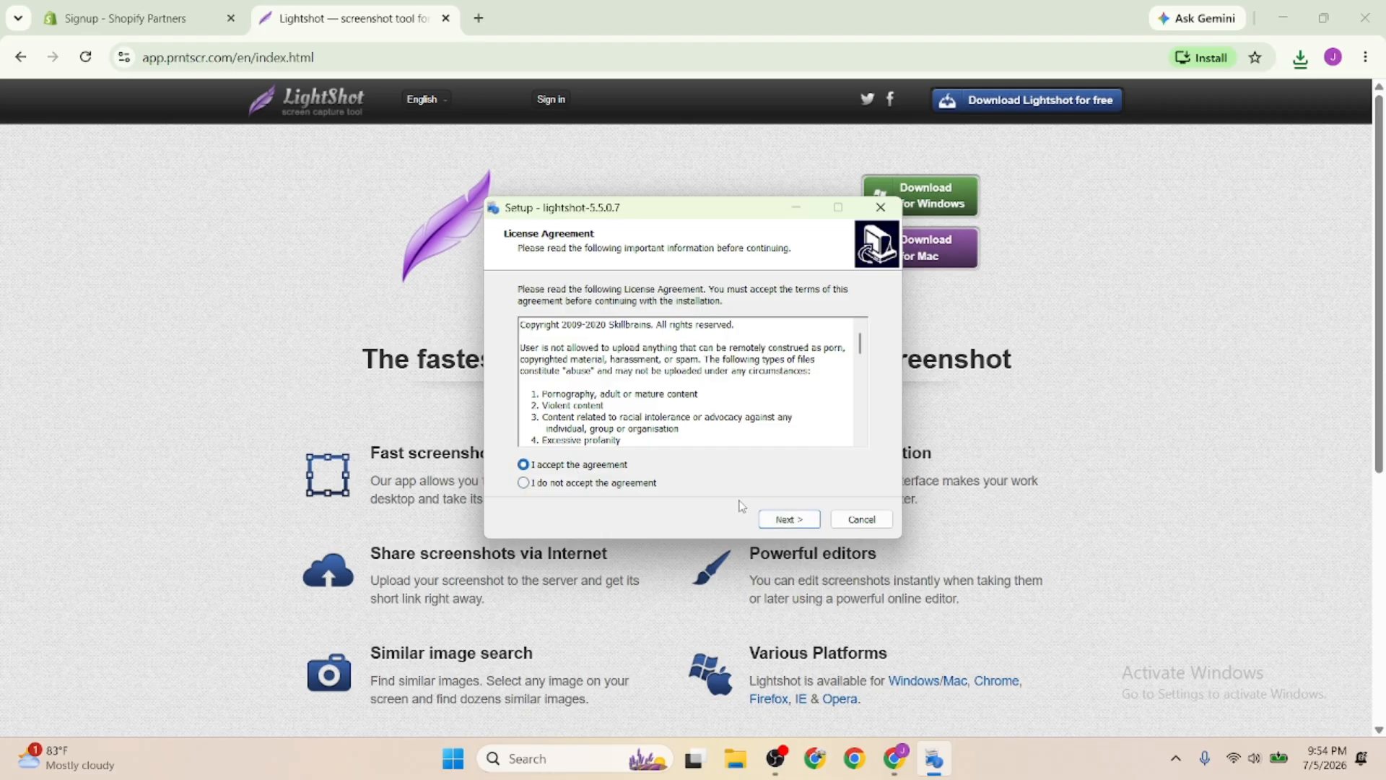
click(794, 519)
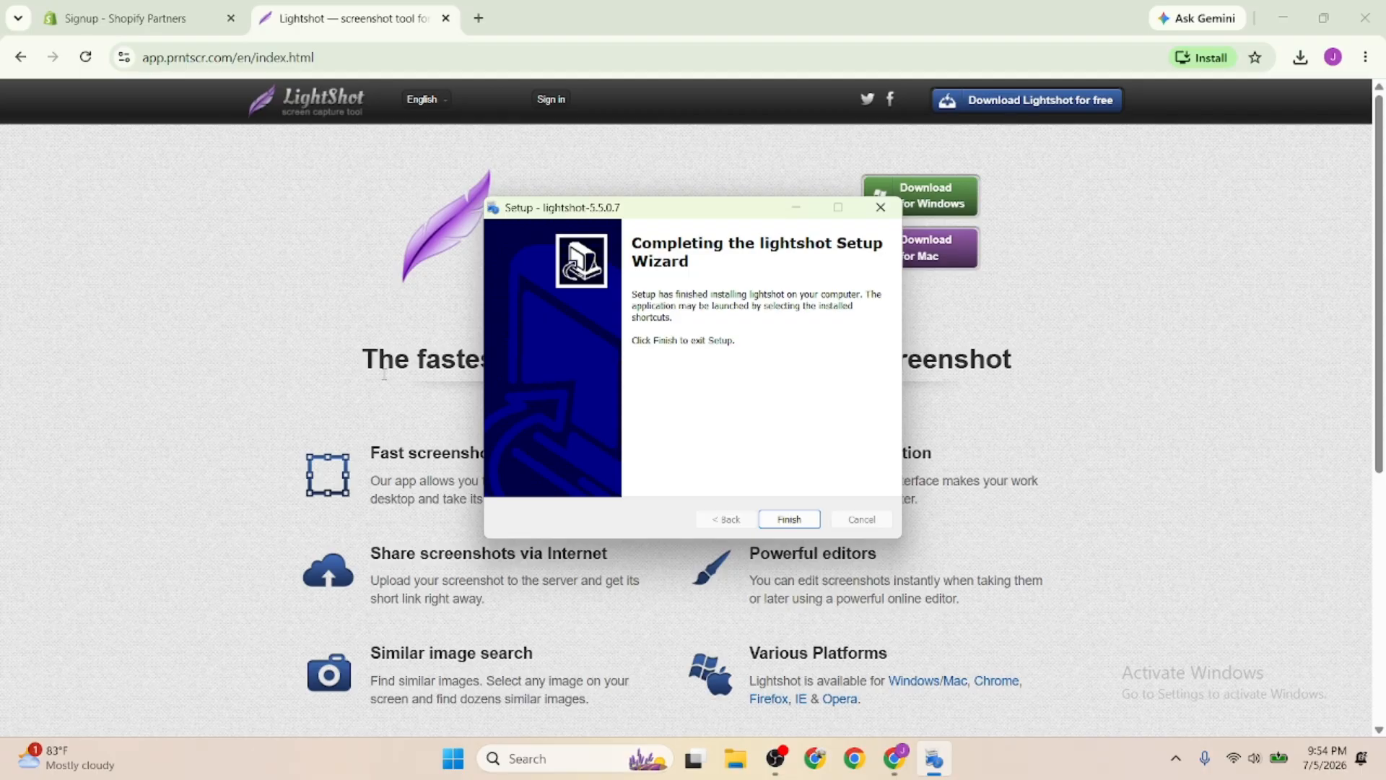
key(Return)
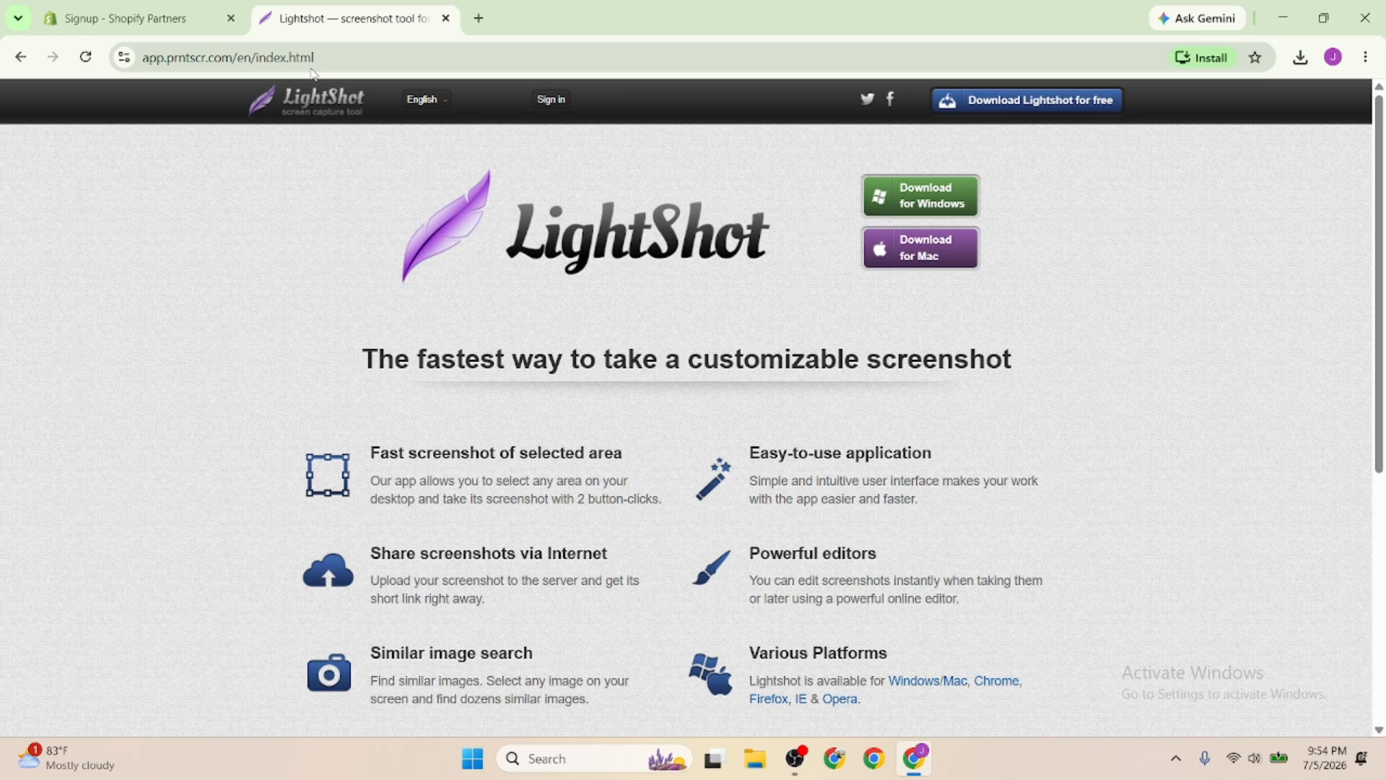
key(ctrl+w)
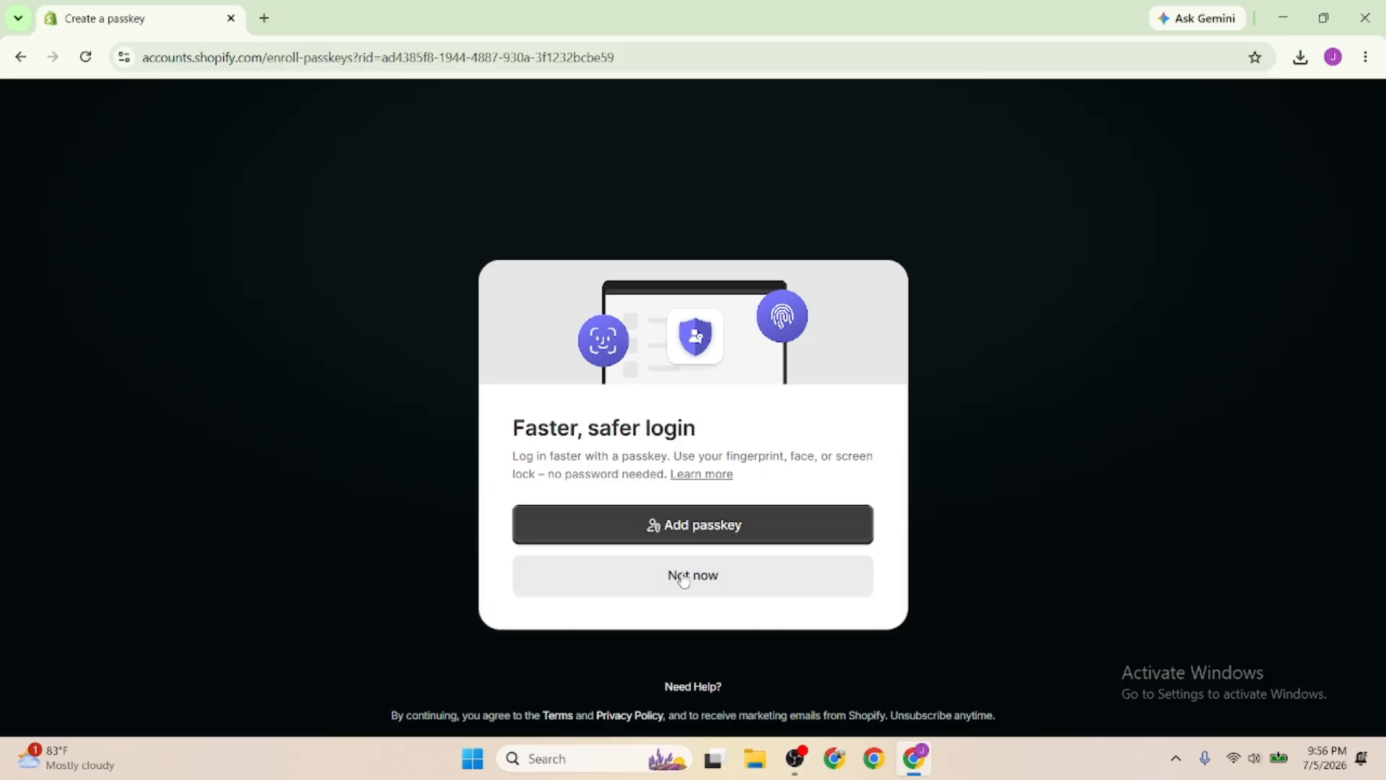
Capture the Shopify passkey prompt with Lightshot and outline the "Add passkey" and "Not now" options with red rectangles
click(1173, 771)
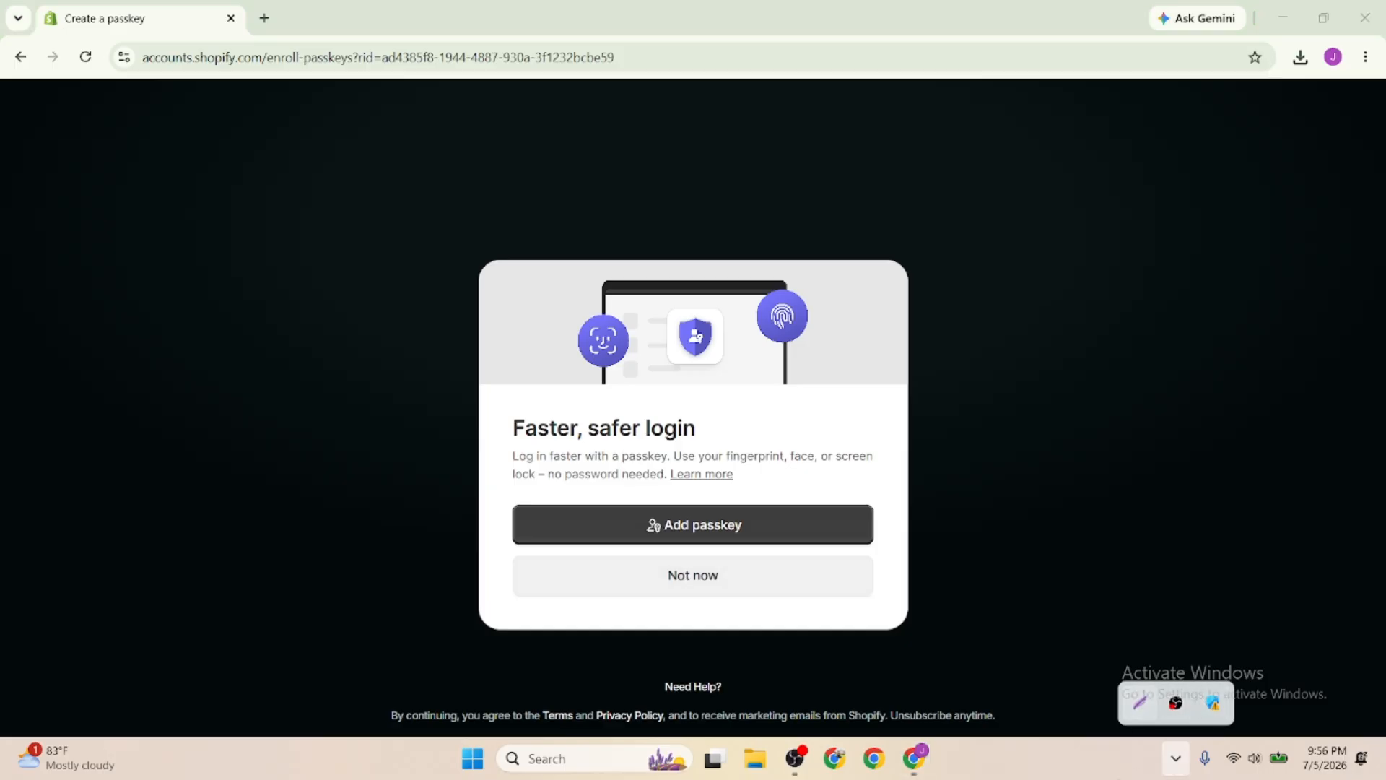
click(1139, 702)
drag(478, 256, 907, 626)
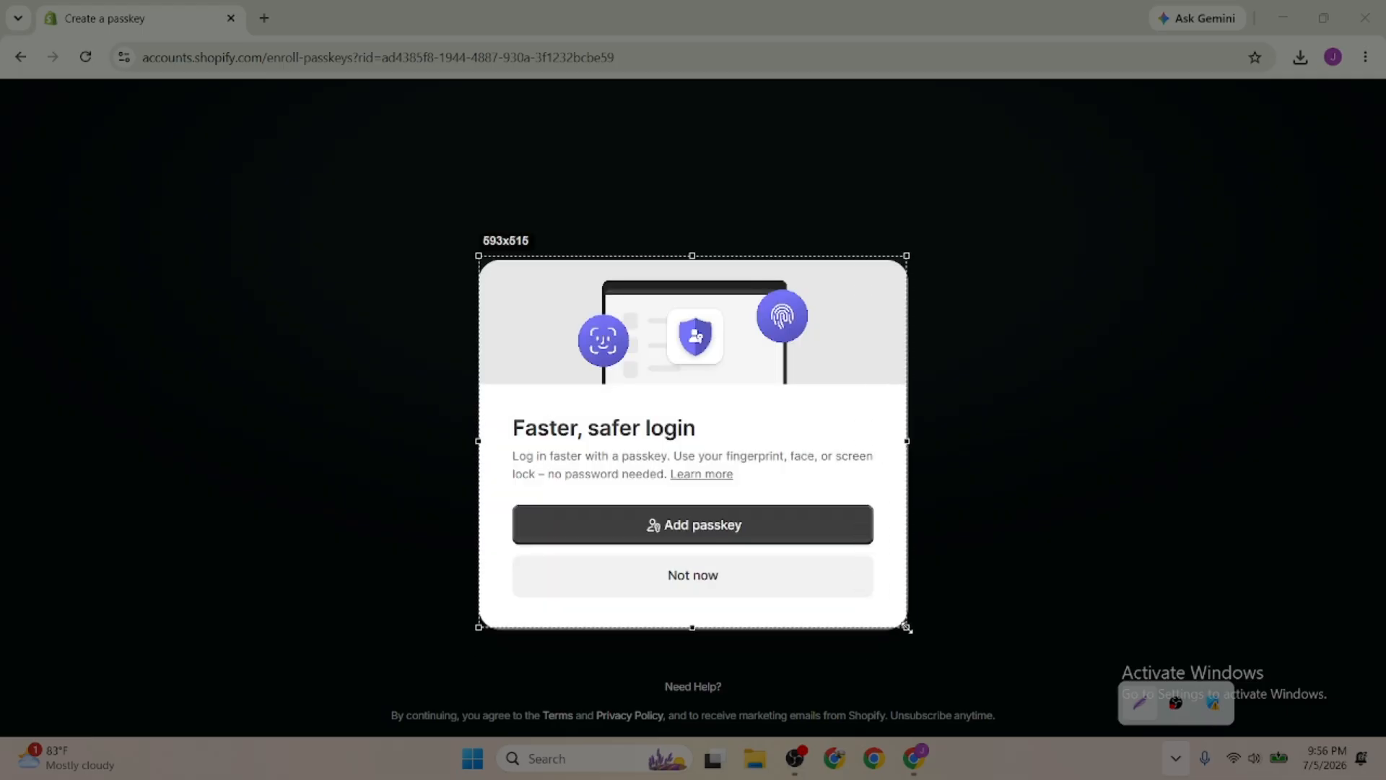
click(918, 555)
mouse_move(516, 498)
mouse_down()
mouse_move(599, 520)
mouse_move(876, 543)
mouse_up()
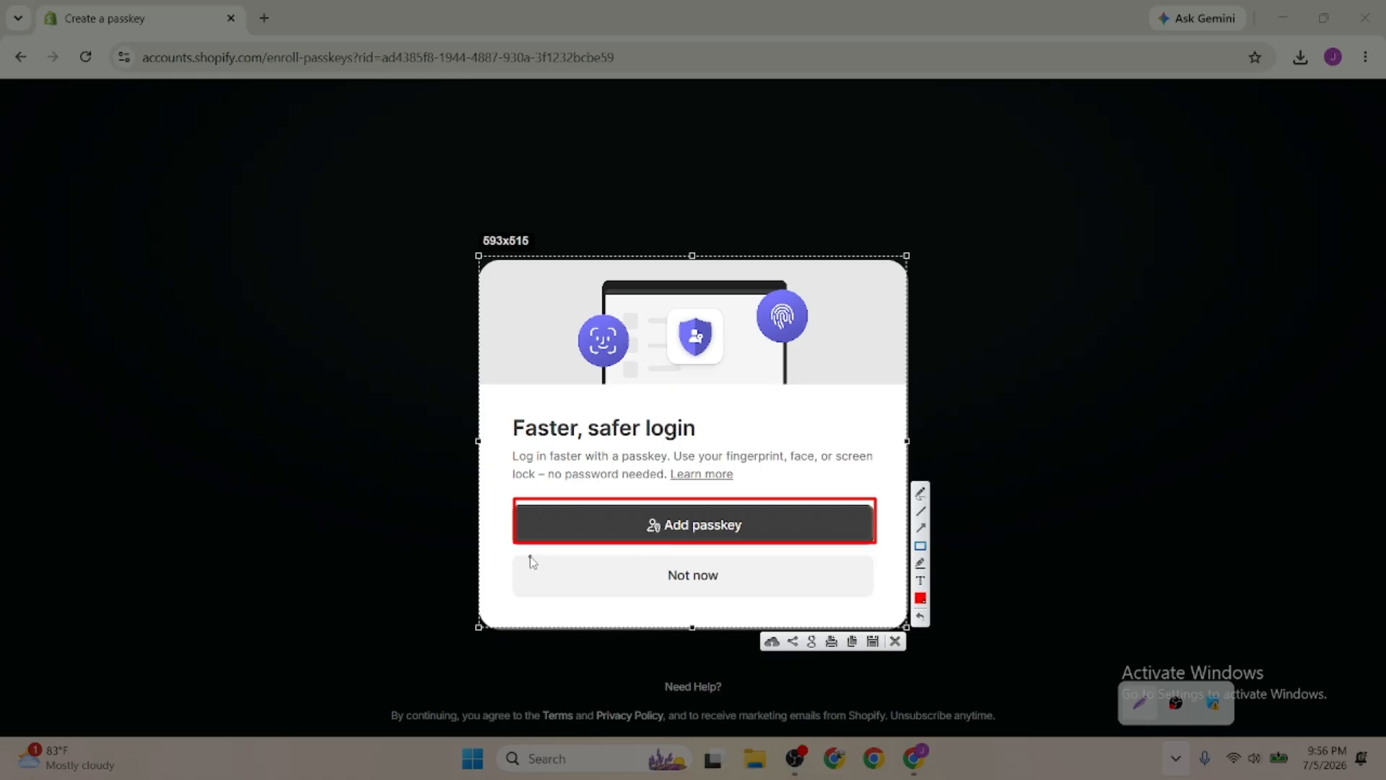
mouse_move(514, 551)
mouse_down()
mouse_move(835, 613)
mouse_move(870, 598)
mouse_up()
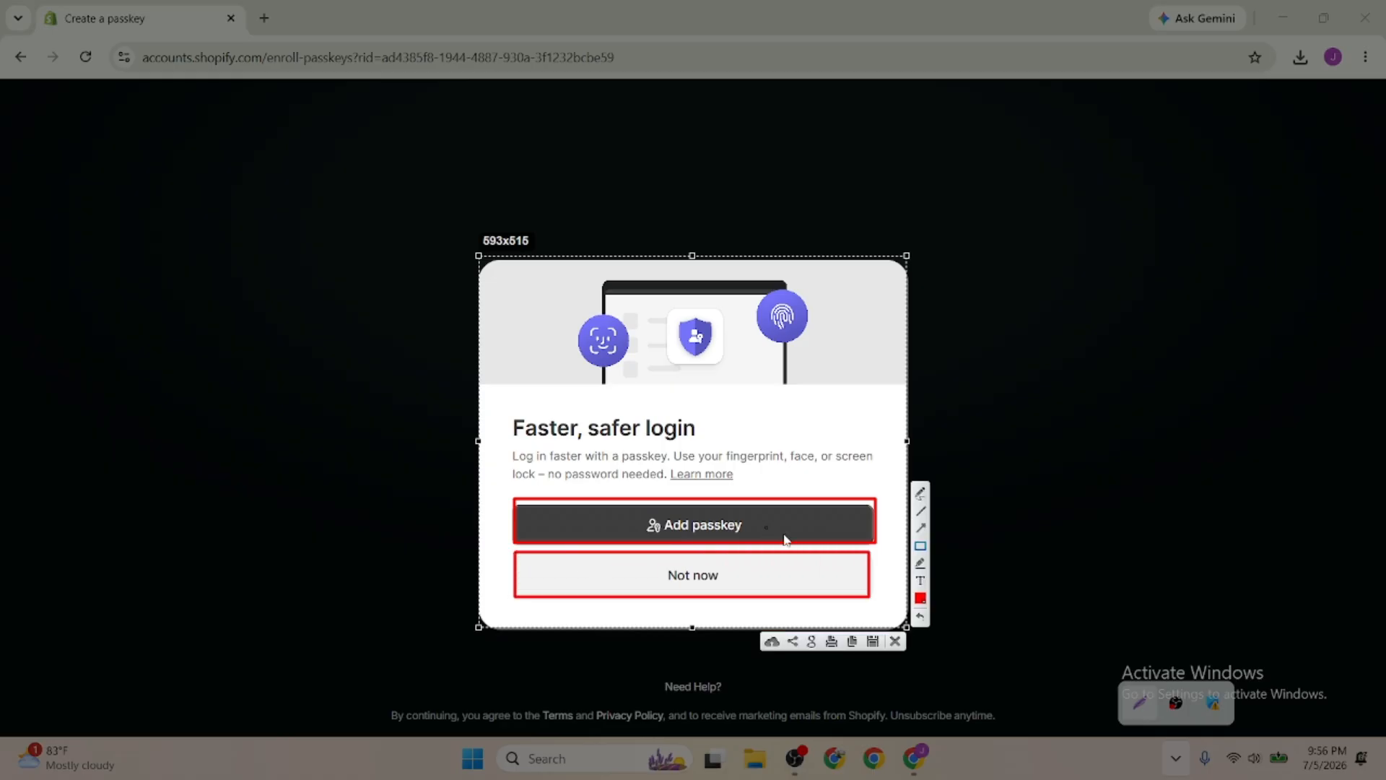
Add freehand pen marks at the two outlined options and discard the Lightshot capture
click(921, 493)
mouse_move(765, 504)
mouse_down()
mouse_move(659, 505)
mouse_move(769, 498)
mouse_up()
mouse_move(729, 560)
mouse_down()
mouse_move(644, 603)
mouse_move(665, 551)
mouse_move(682, 589)
mouse_up()
click(897, 643)
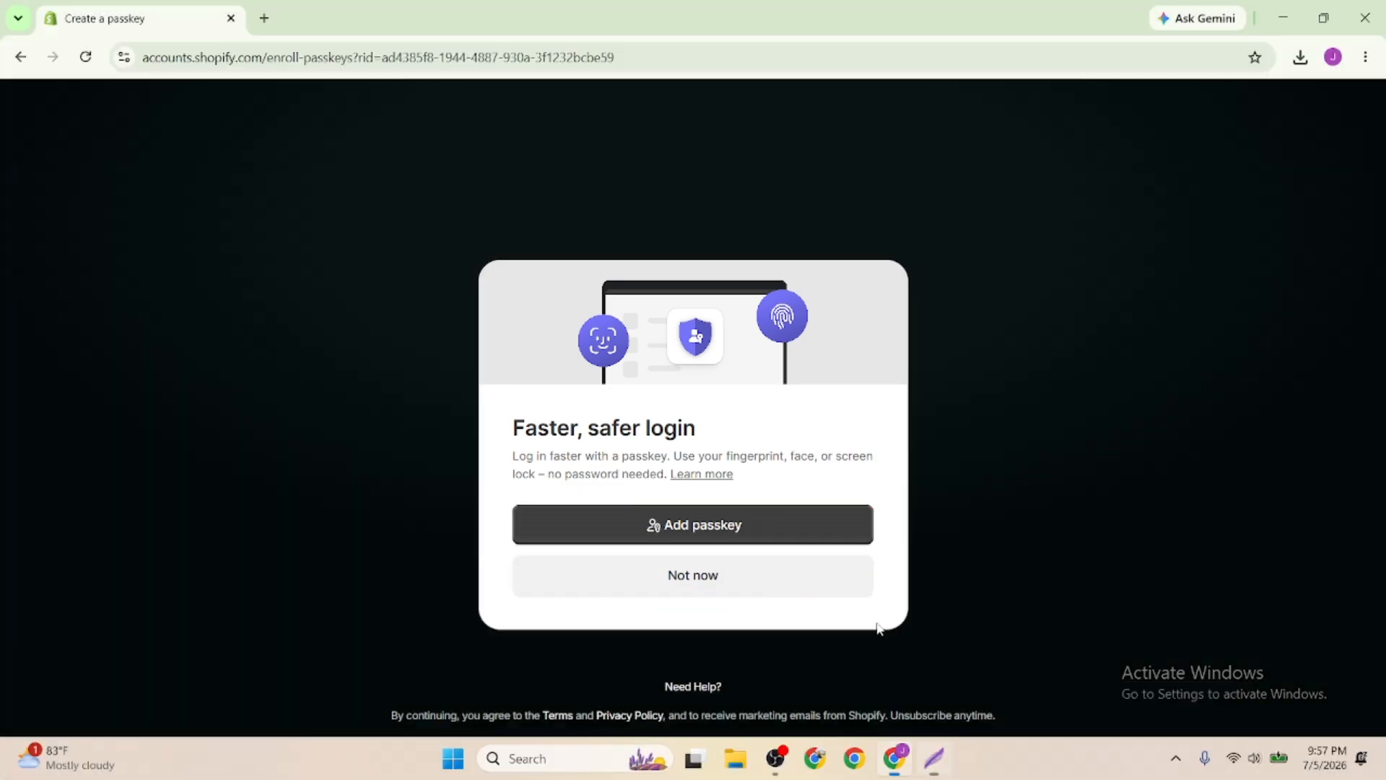
Try to skip adding a passkey, then reload the page and go back to the previous one
click(717, 582)
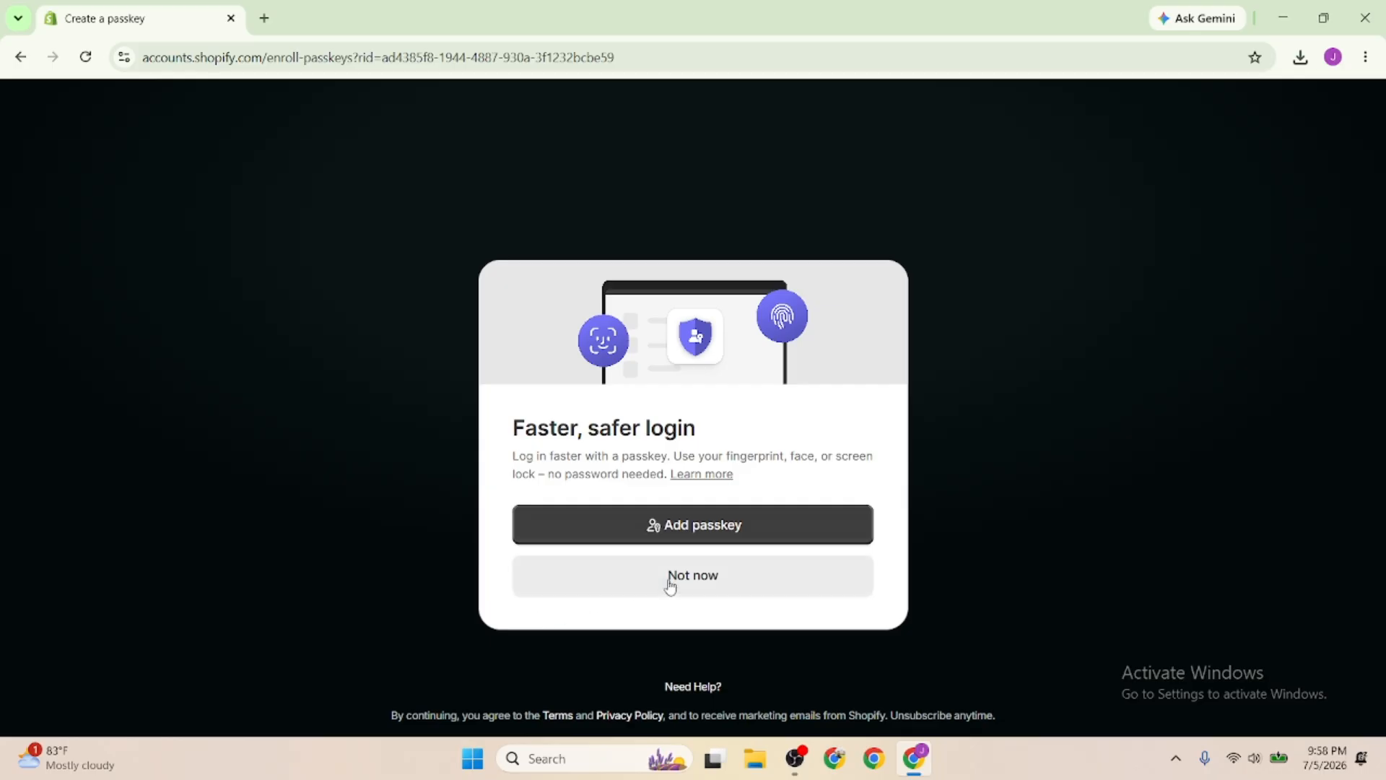
click(548, 580)
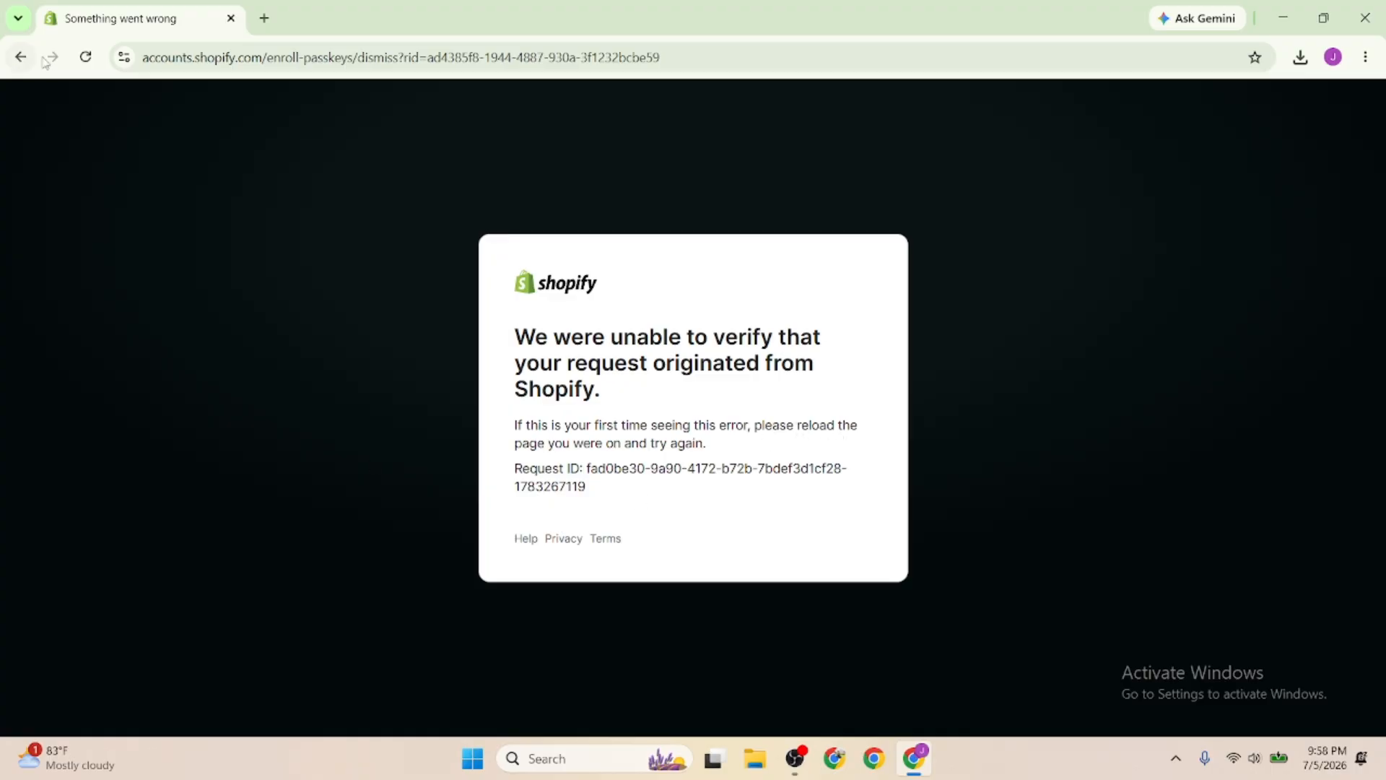
click(86, 57)
click(740, 211)
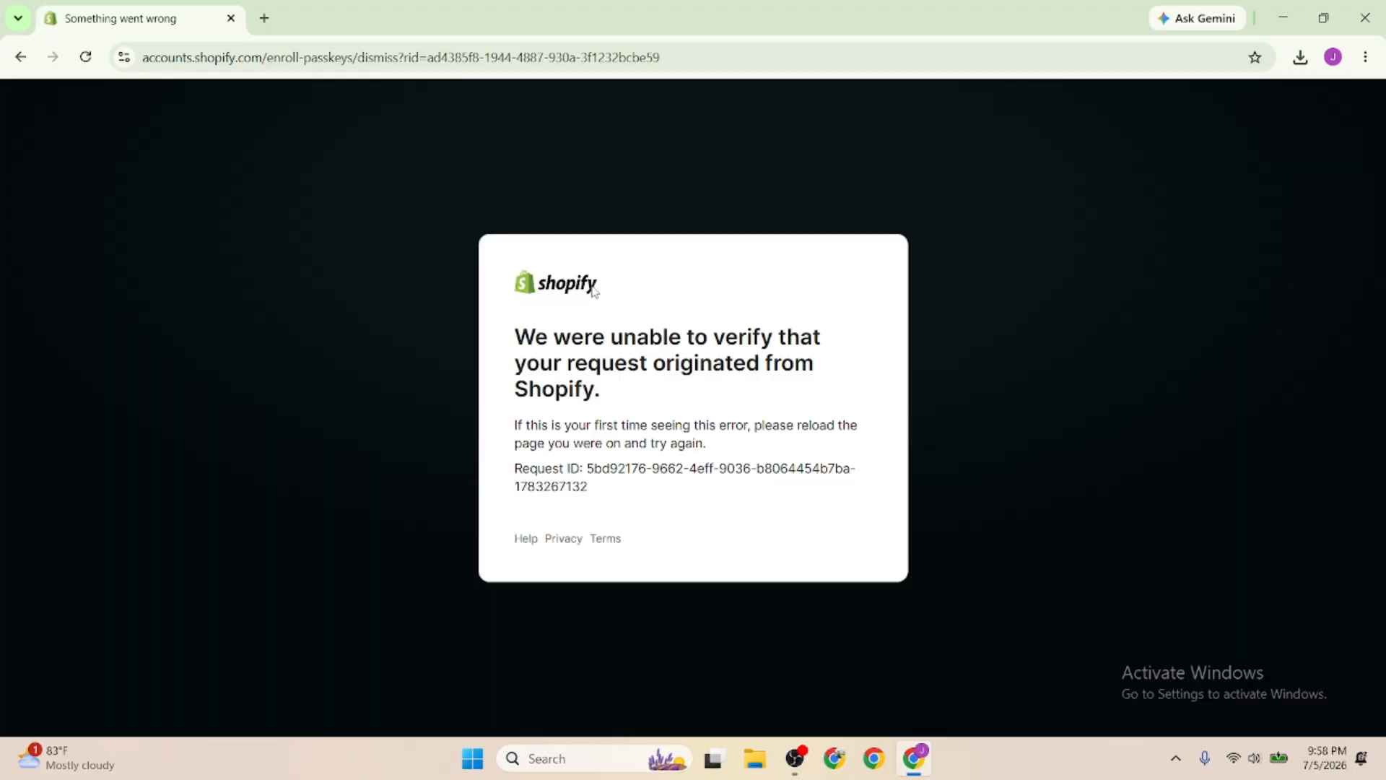
click(20, 57)
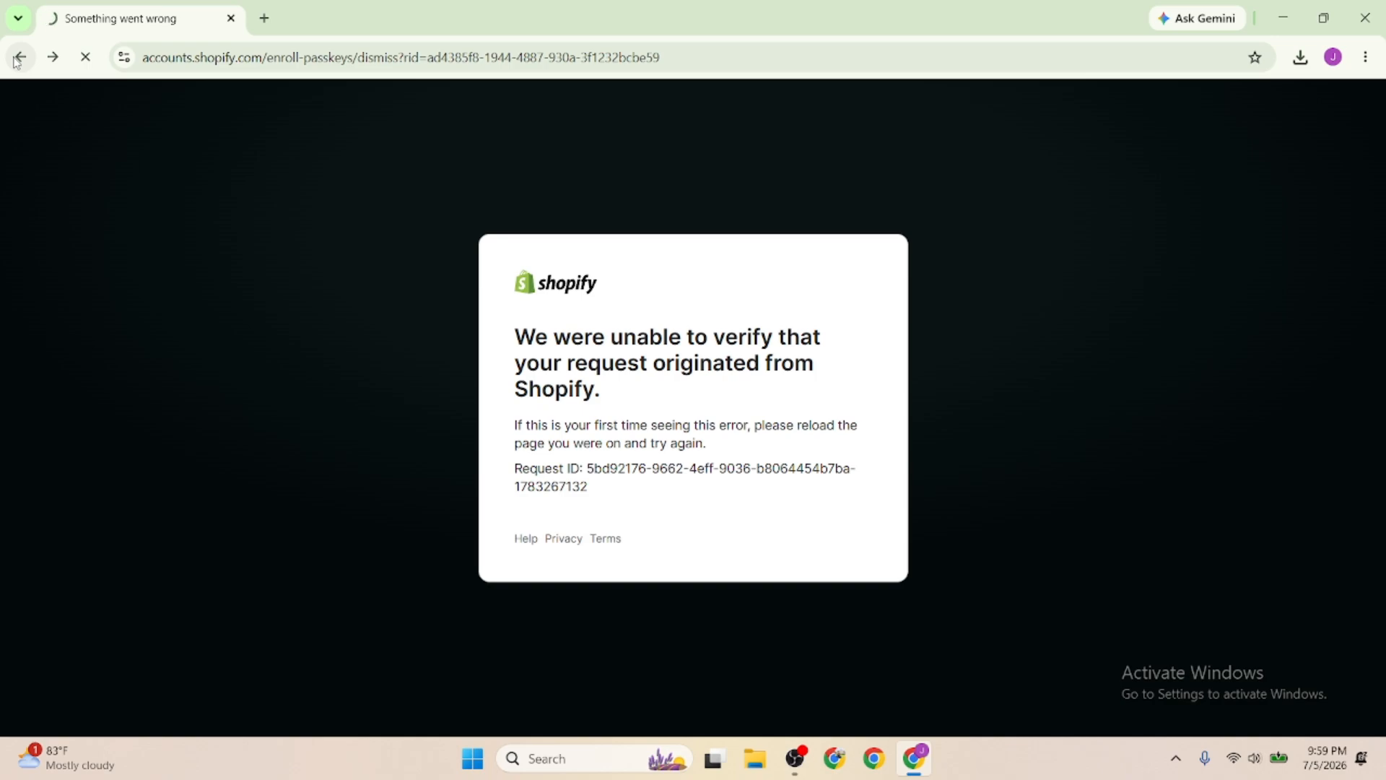
Search for "shopify partner" in a new tab, close the error tab, and open the existing partner organization's dashboard
click(265, 18)
text(shop)
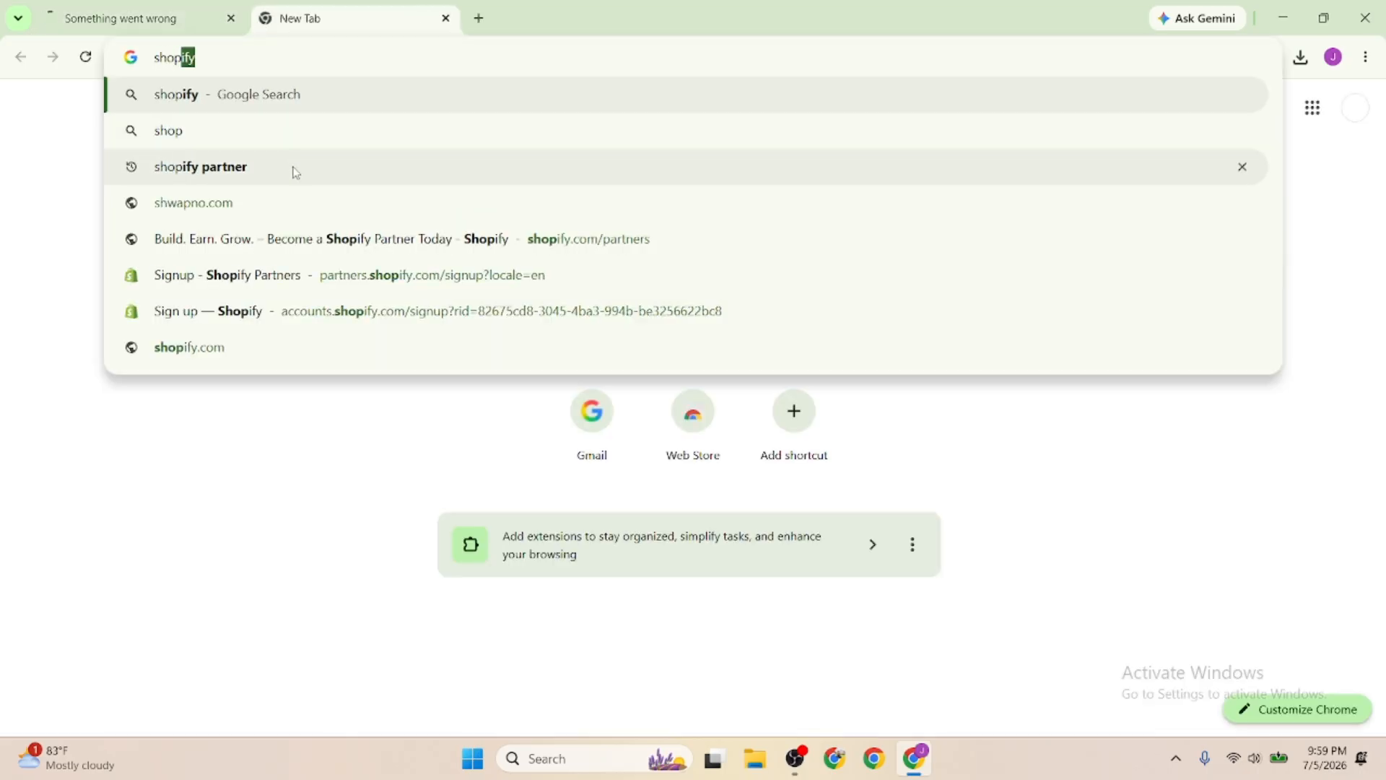
click(291, 169)
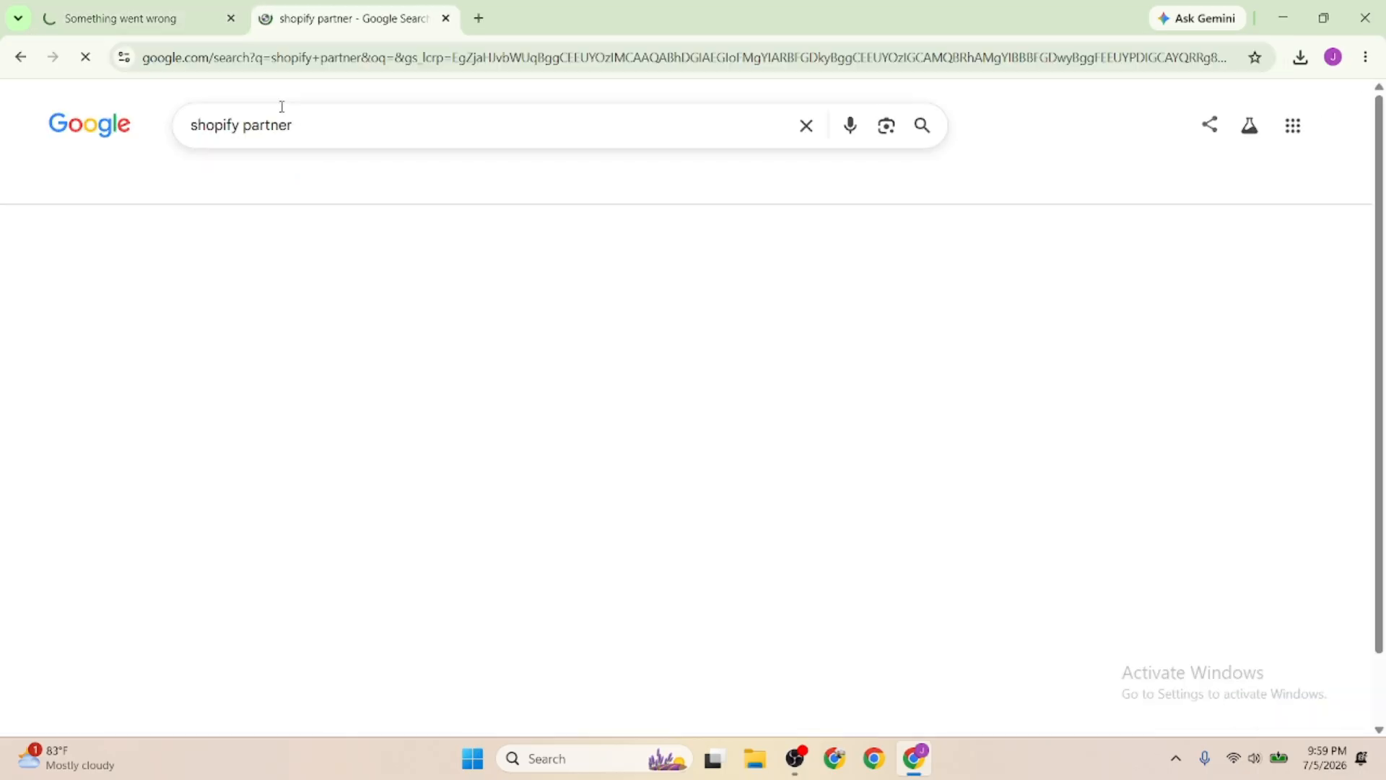
click(230, 18)
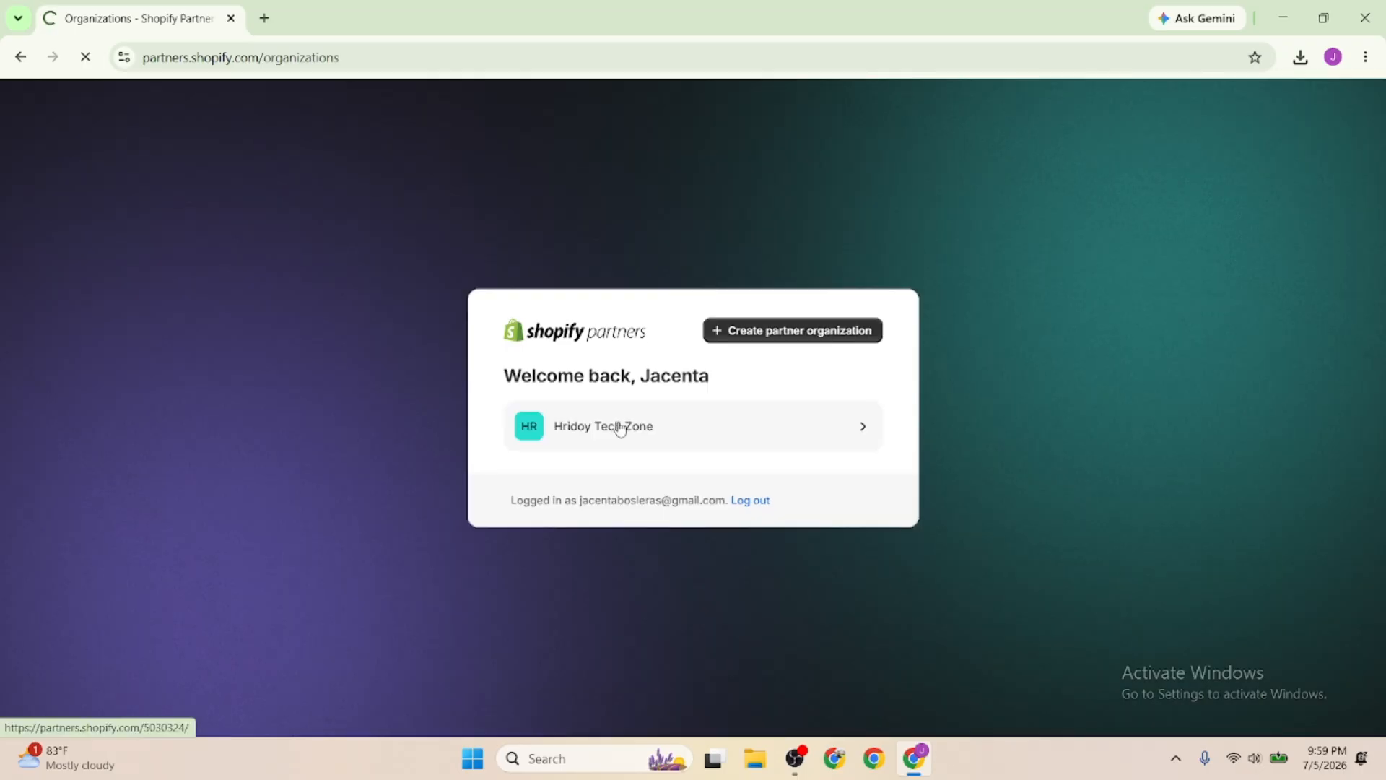
click(619, 428)
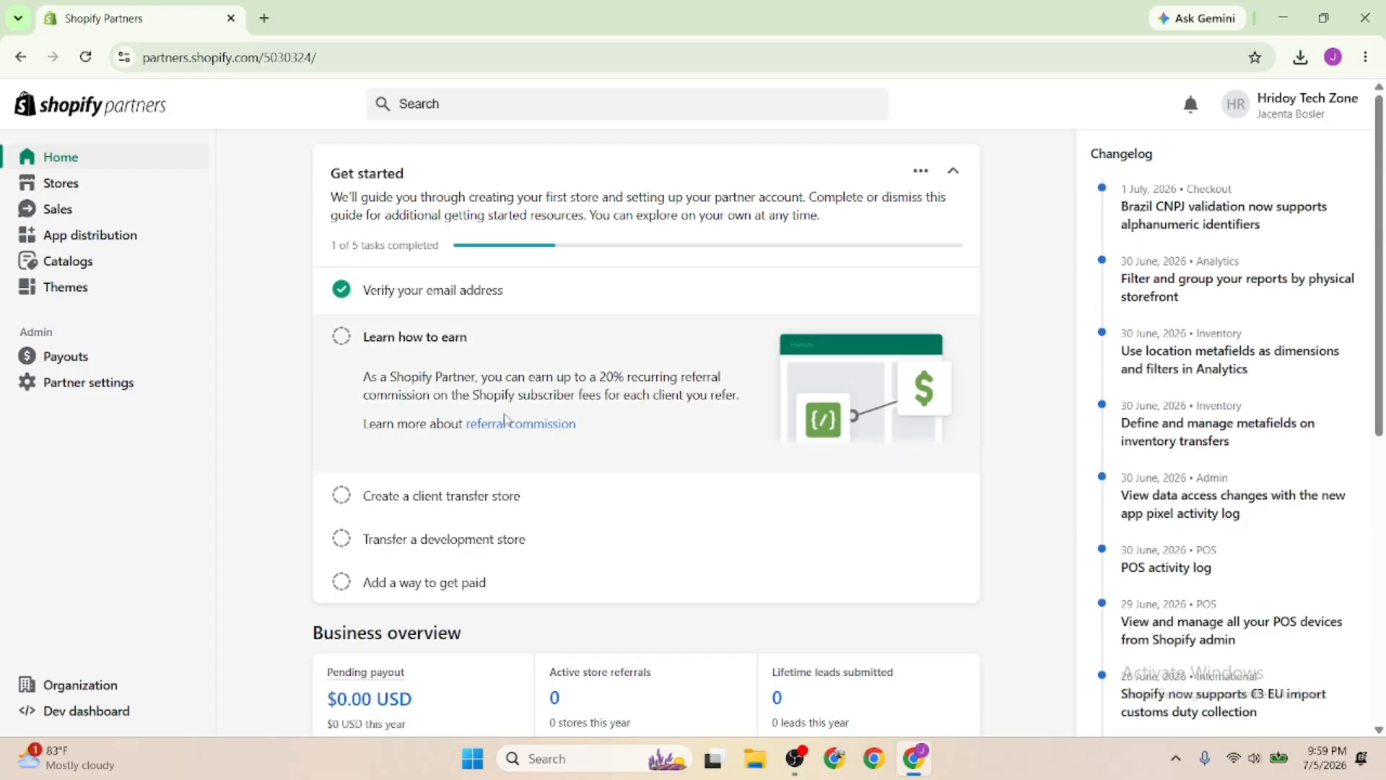
Open the organization's Stores page and return to the Shopify Partners home page
click(72, 187)
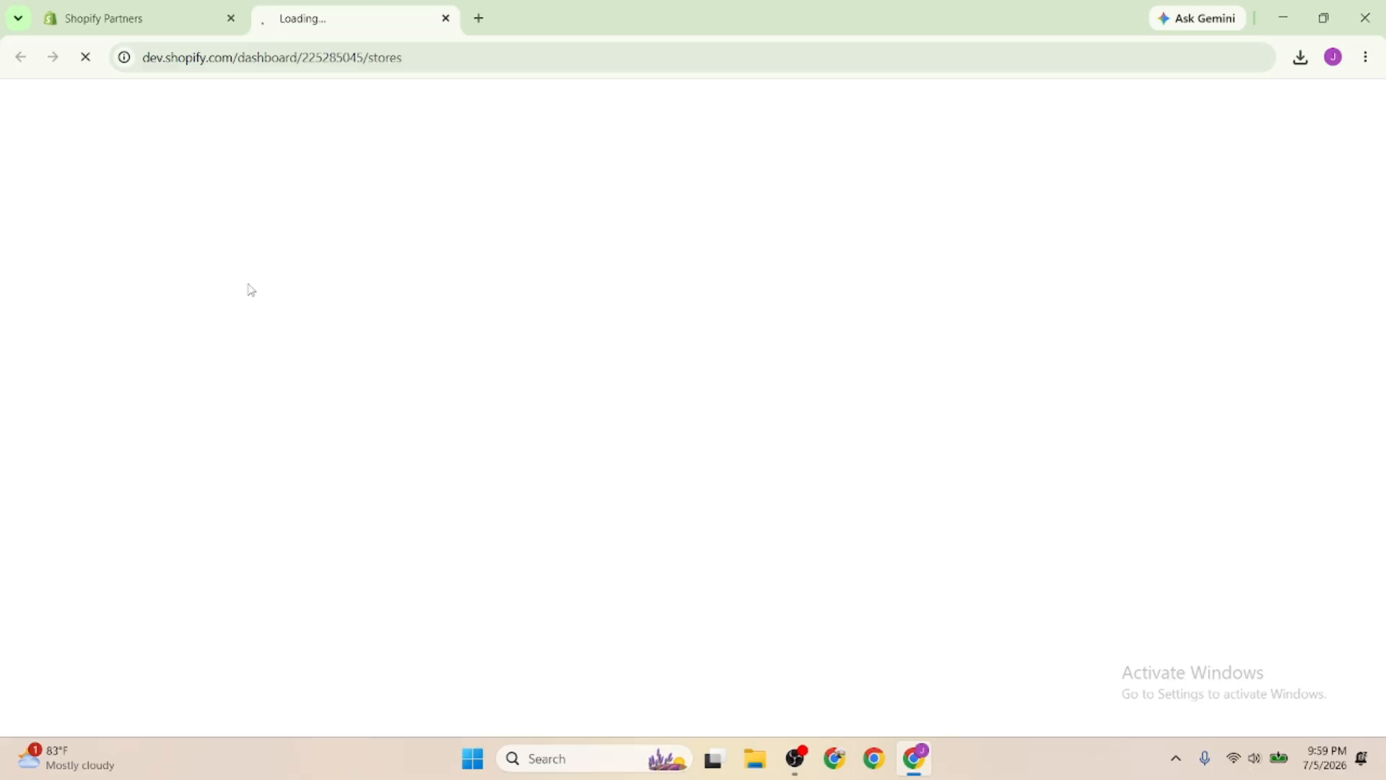
click(154, 8)
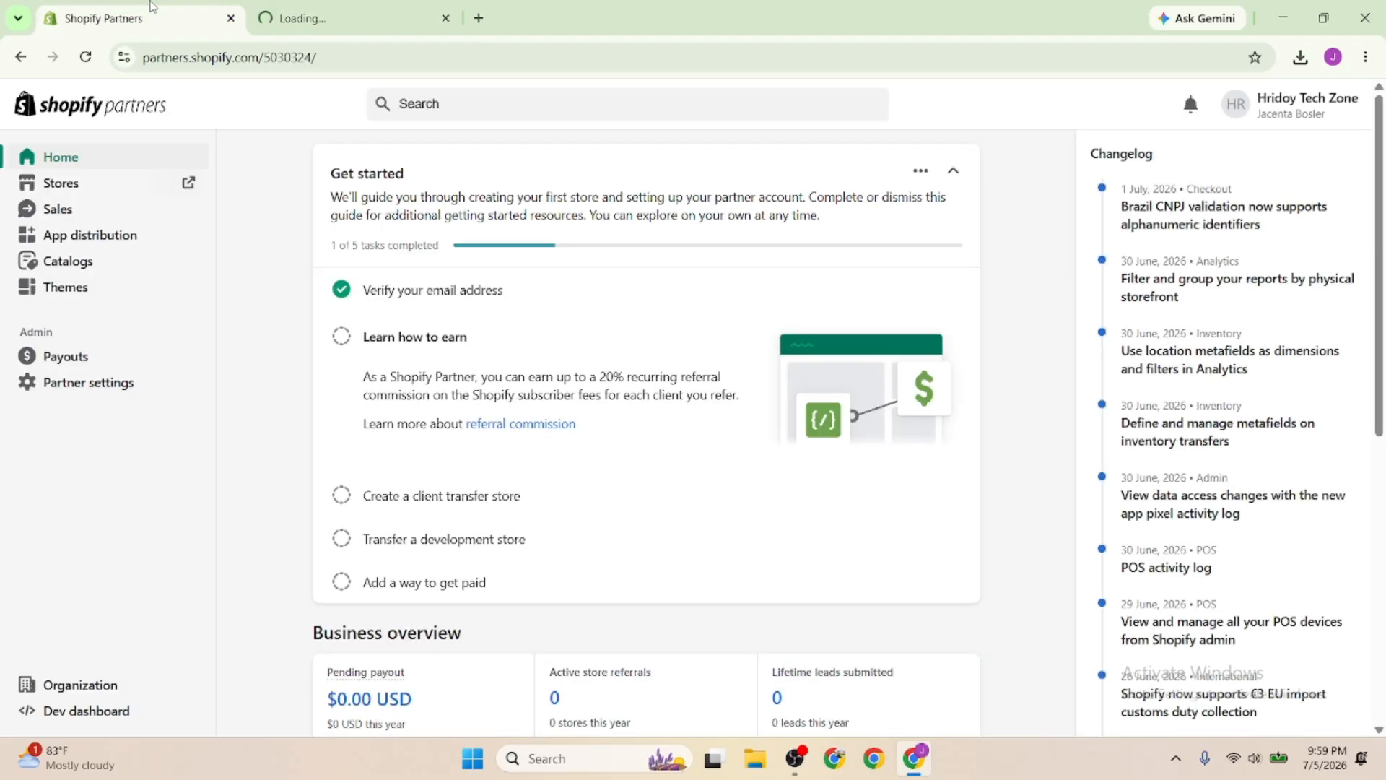
Switch to another Chrome profile, search for "shopify partner", and try to sign in to Shopify with that profile's Google account
click(261, 26)
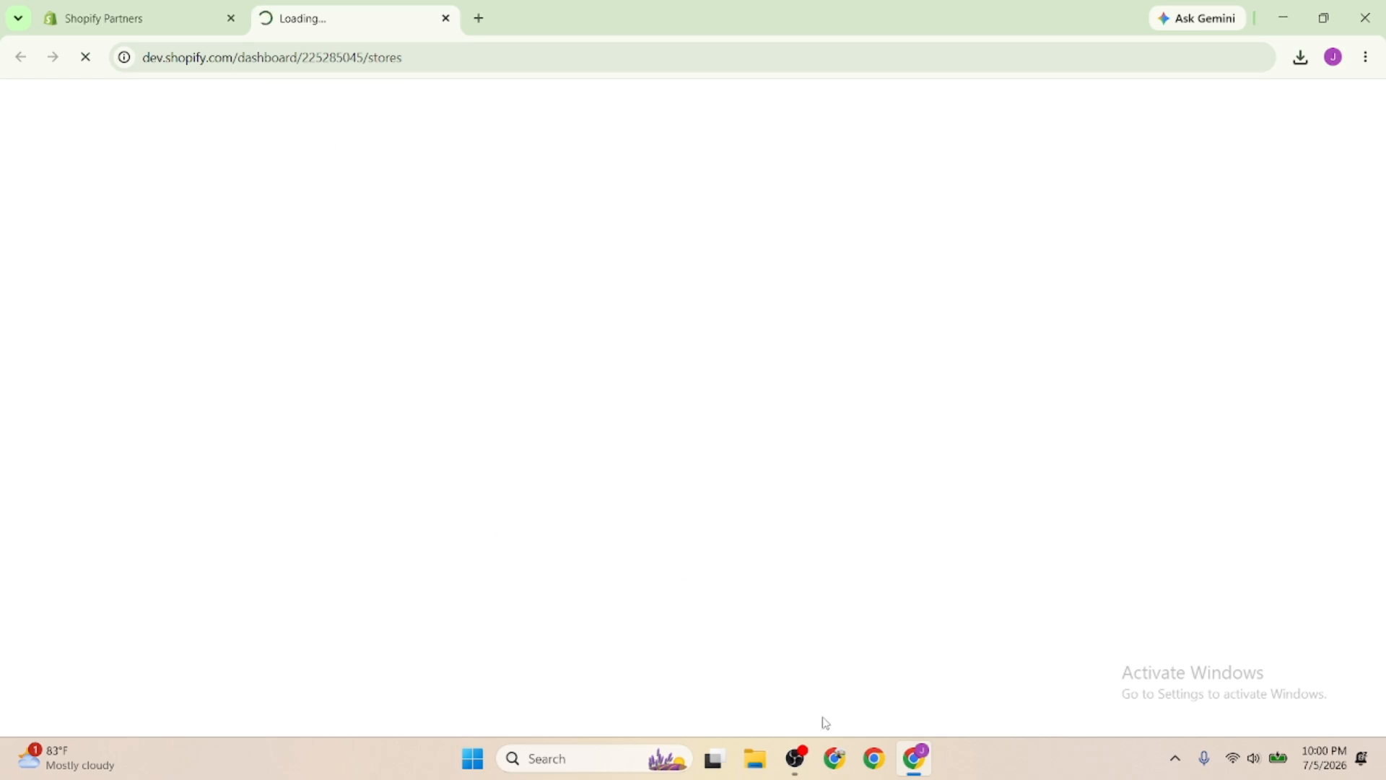
click(875, 758)
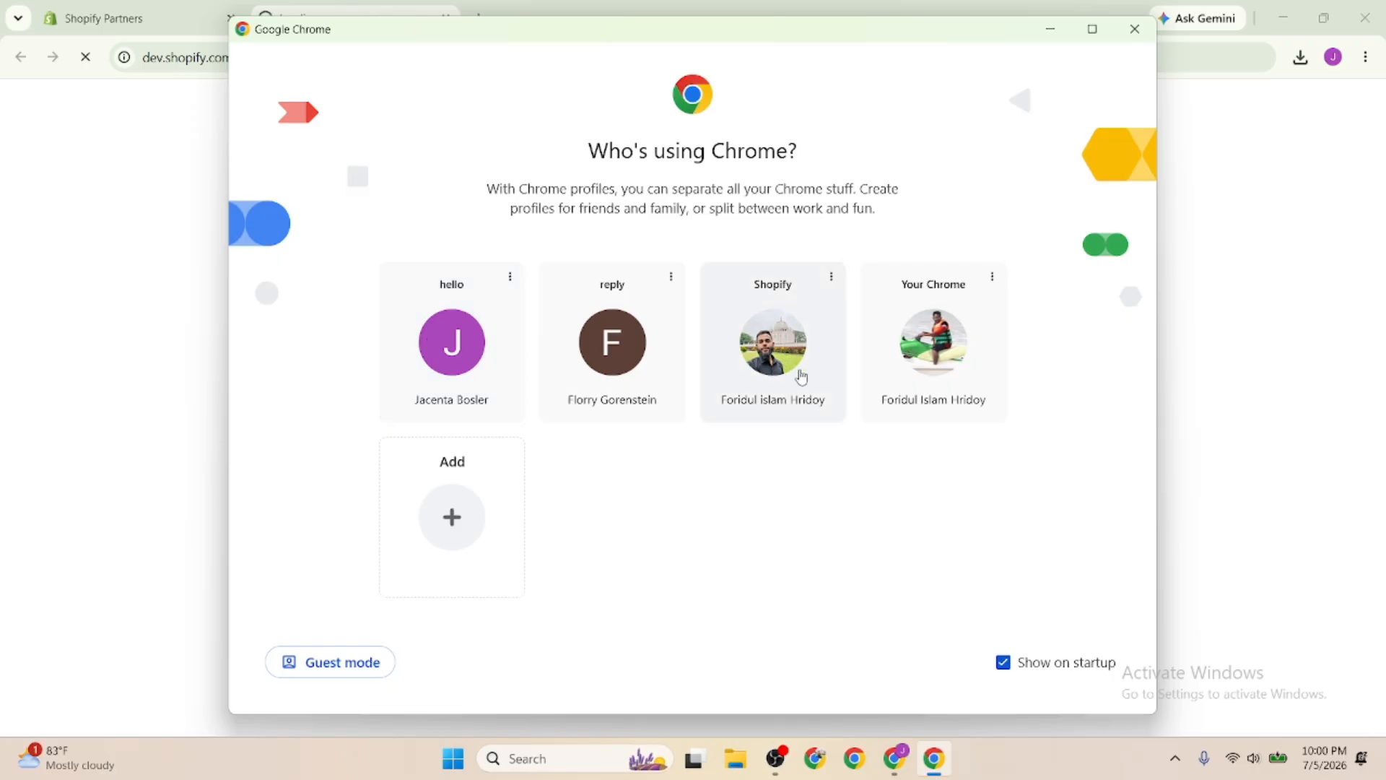
click(892, 423)
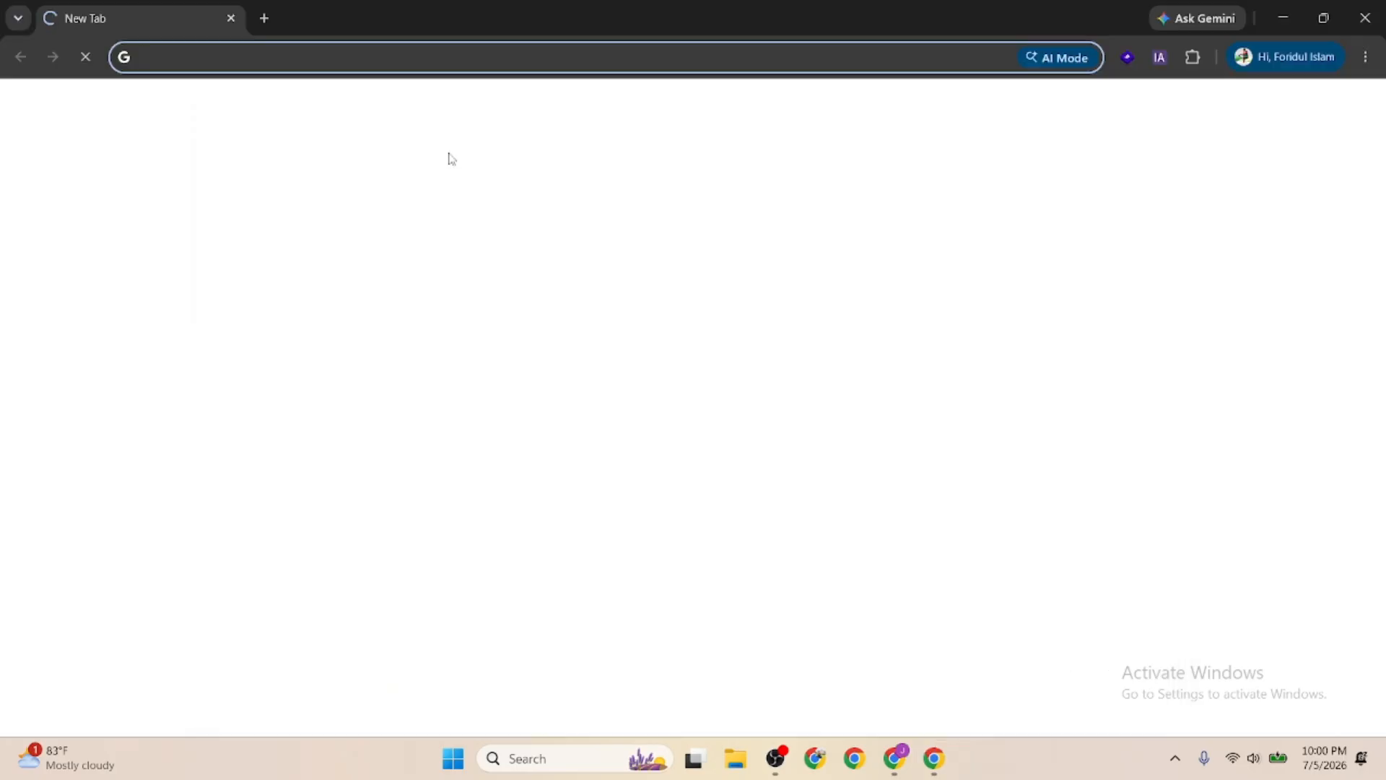
text(sho)
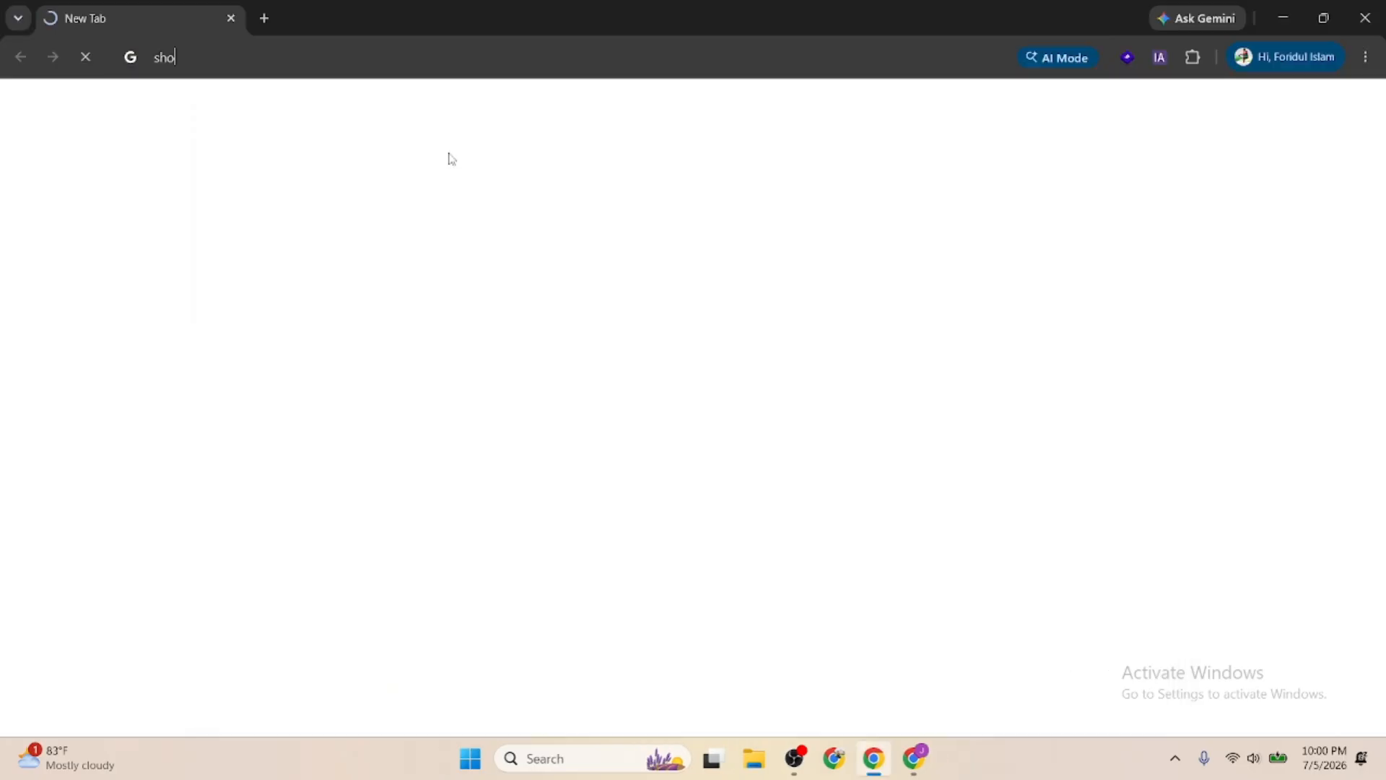
text(p)
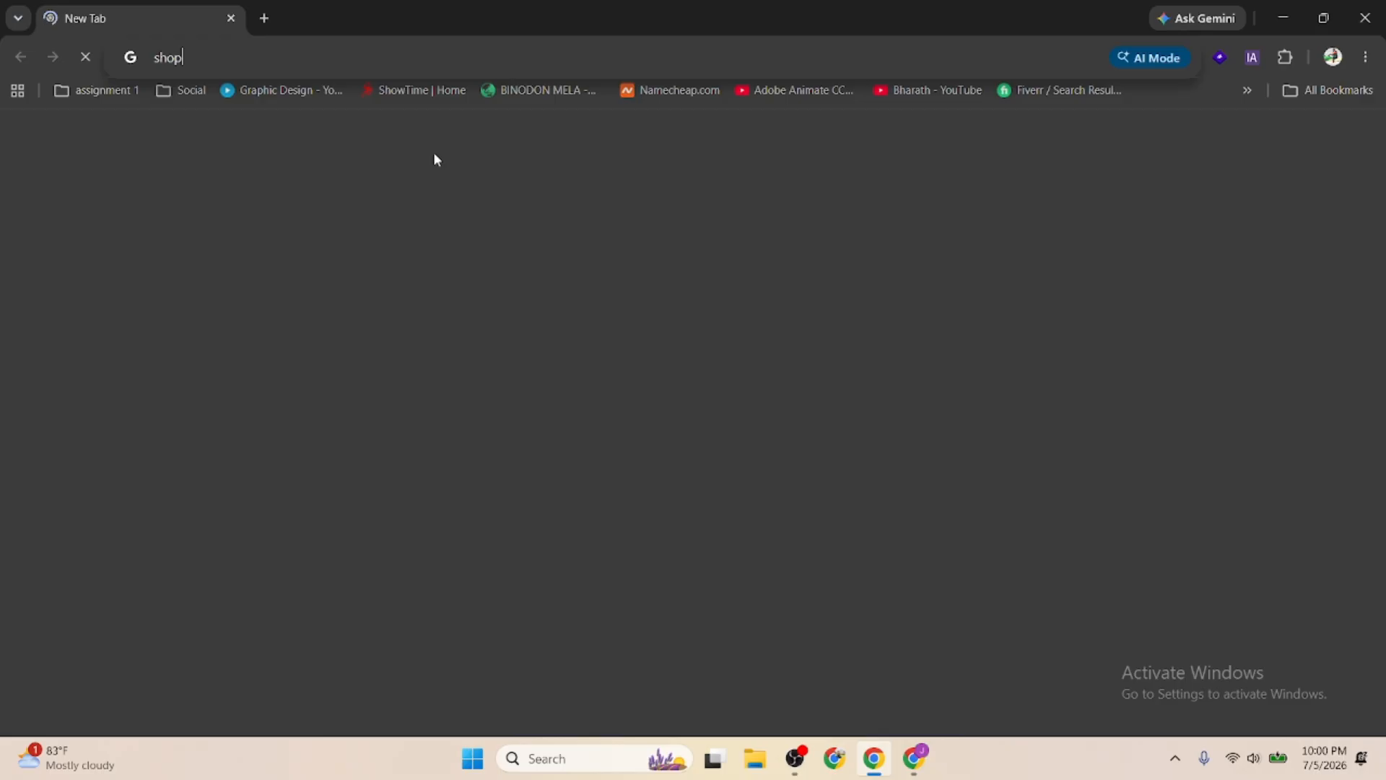
text(ify)
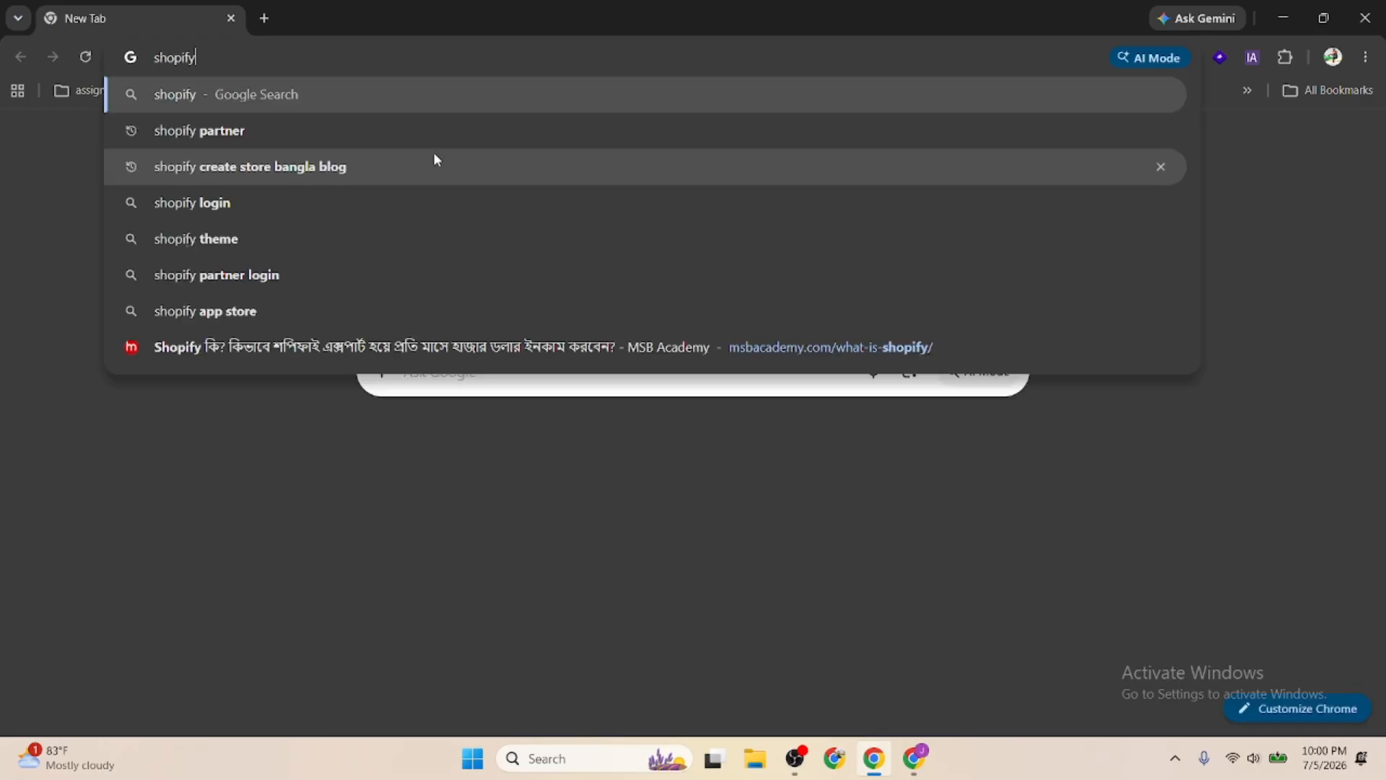
click(404, 135)
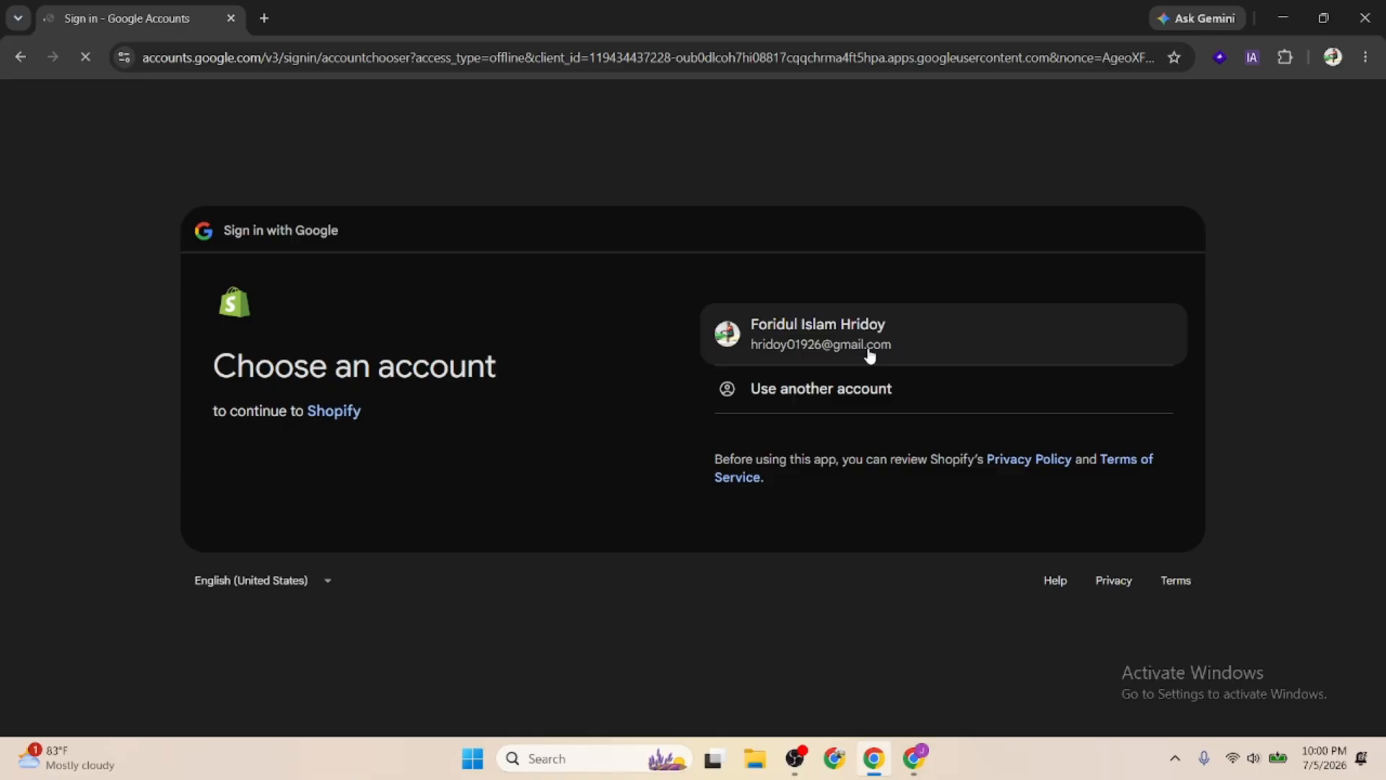
click(870, 353)
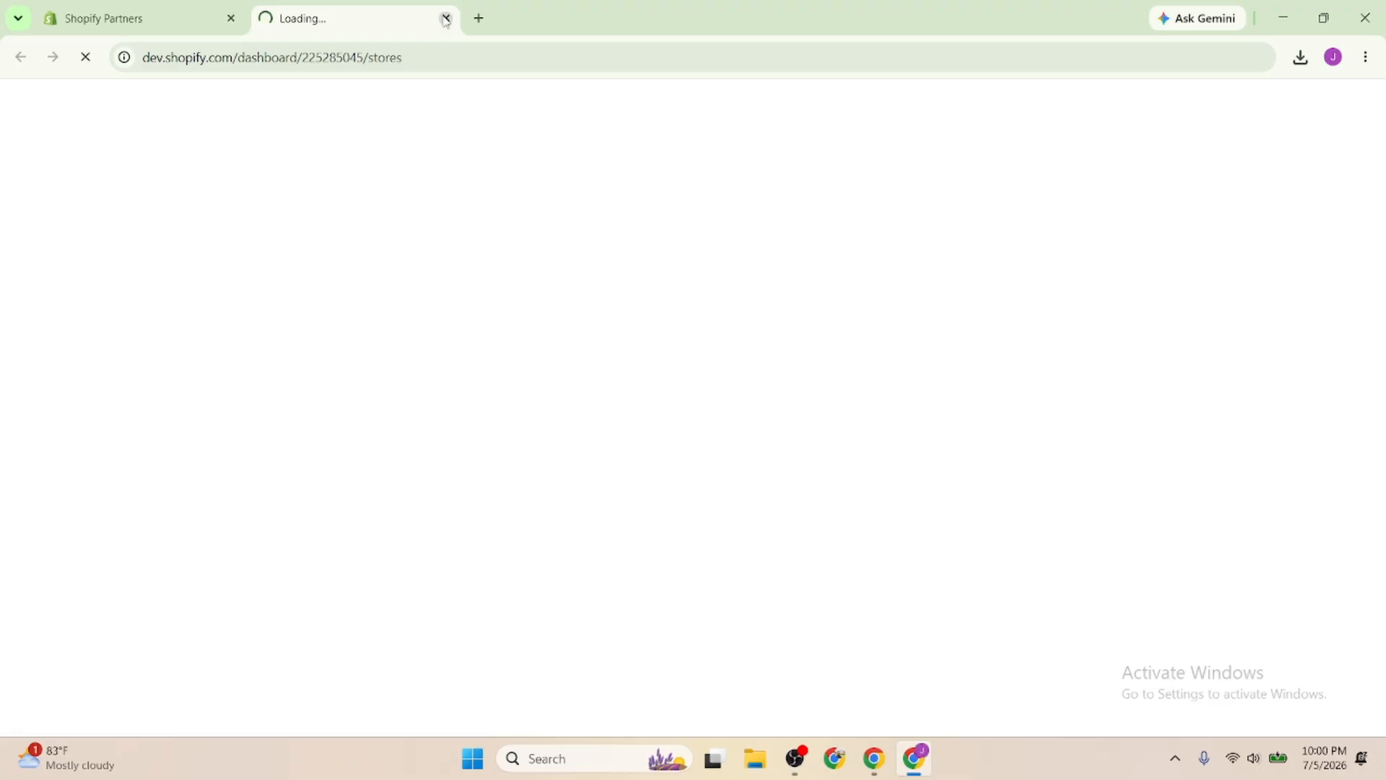
Close the stalled Stores tab in the original profile, reopen Stores from the Partners dashboard, and reload the page
click(446, 19)
click(93, 185)
click(84, 62)
click(84, 62)
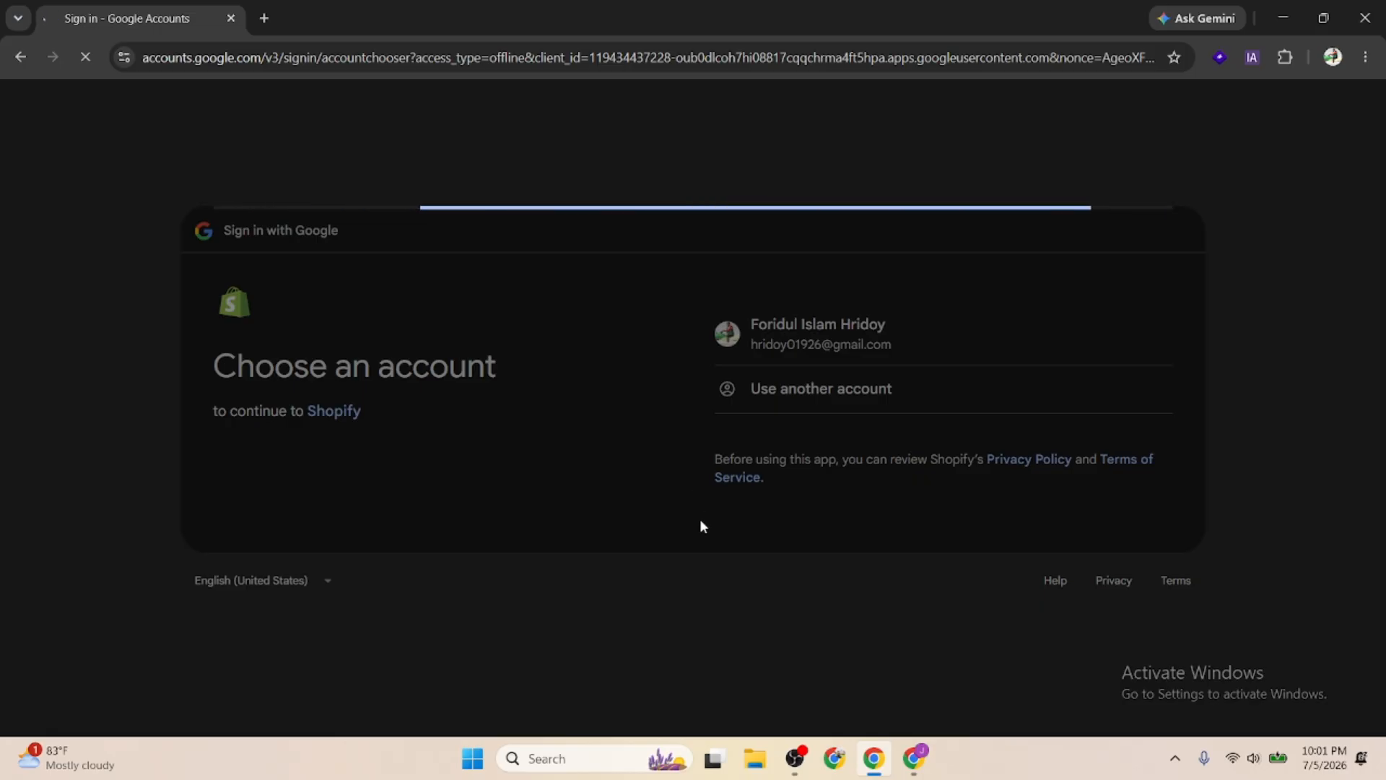
click(798, 761)
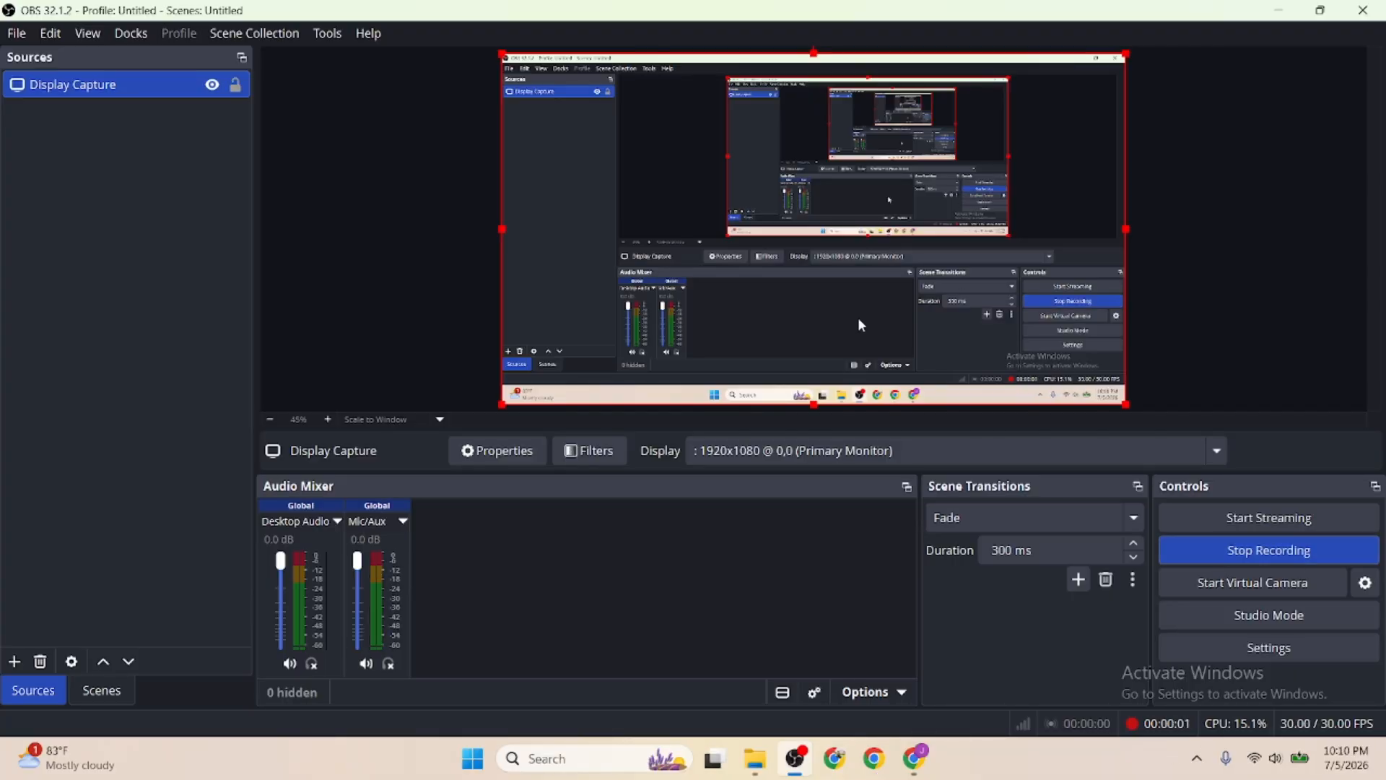
click(1279, 10)
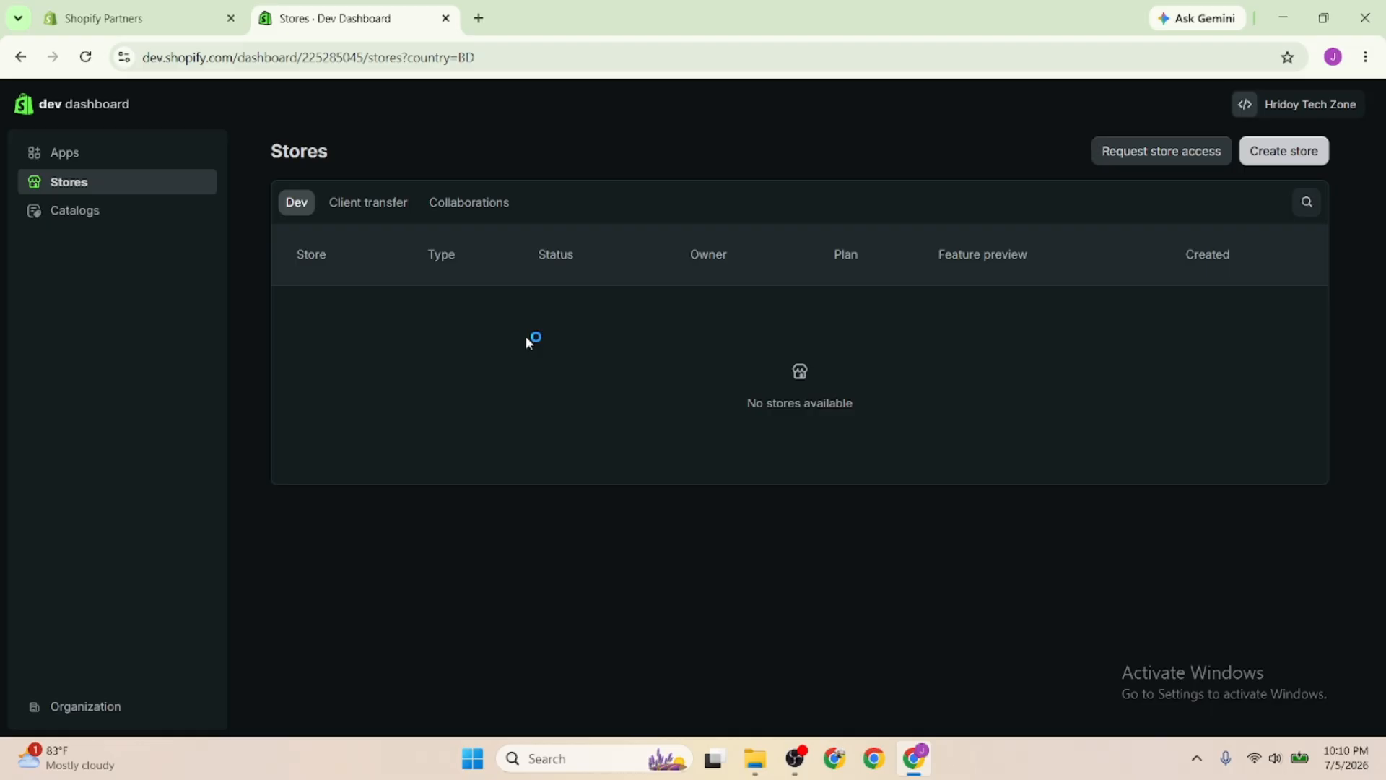
click(137, 5)
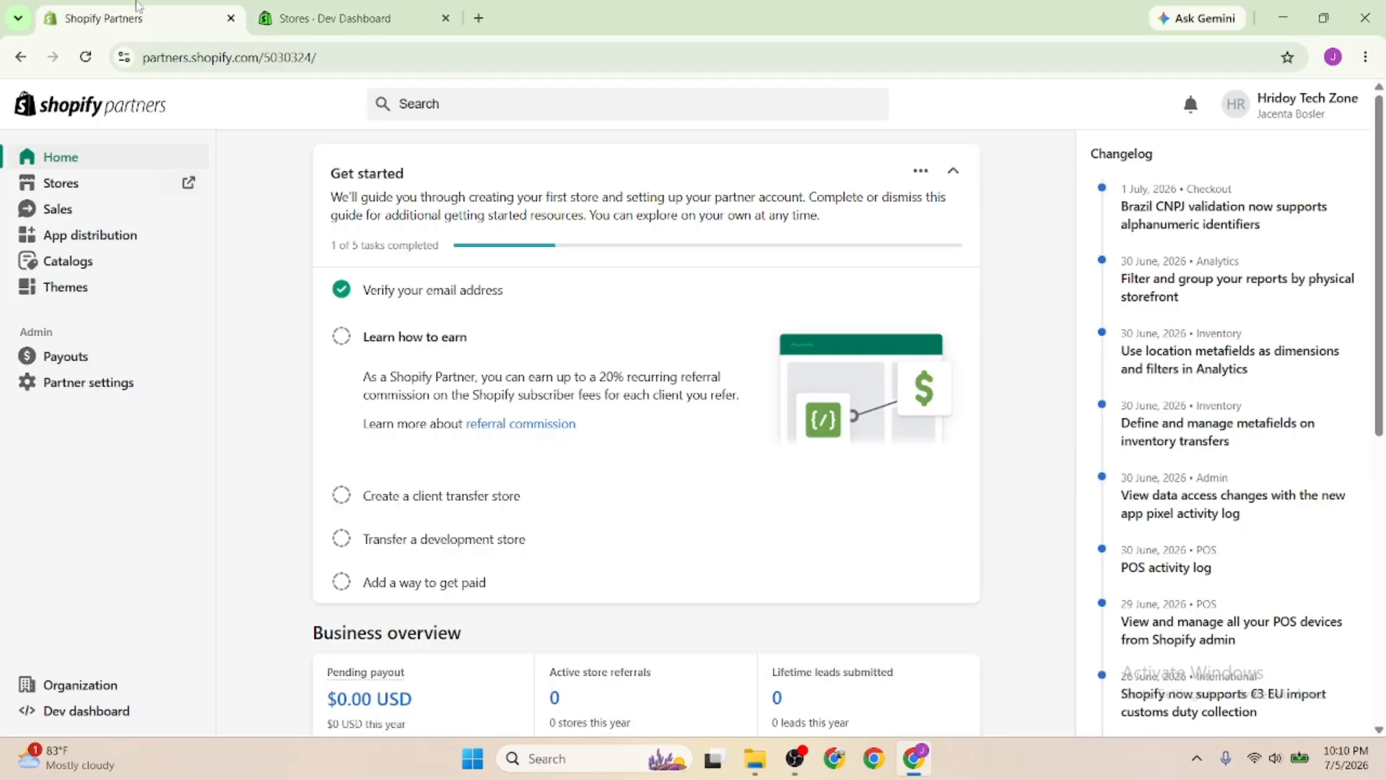
click(327, 5)
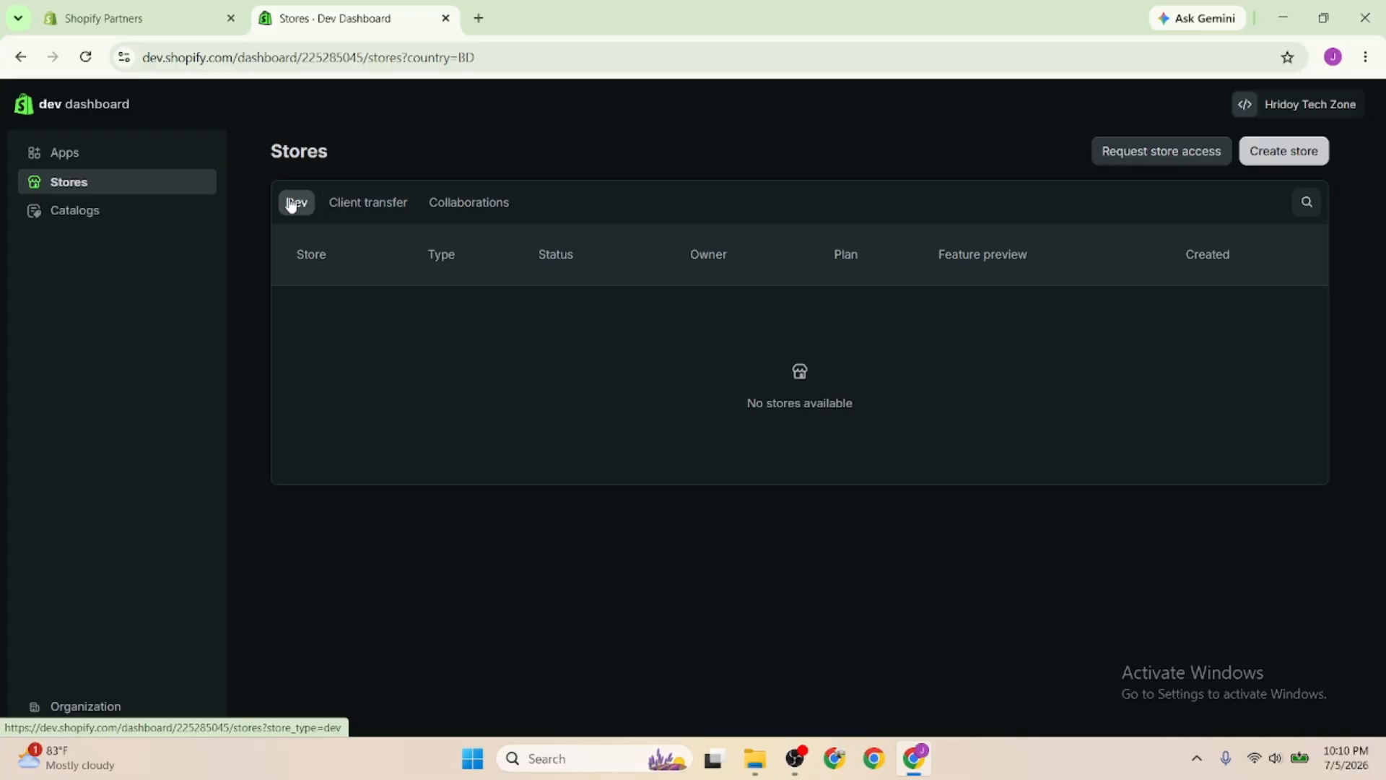
Show the Client transfer stores, open the store creation page, and close the Dev Dashboard tab
click(369, 208)
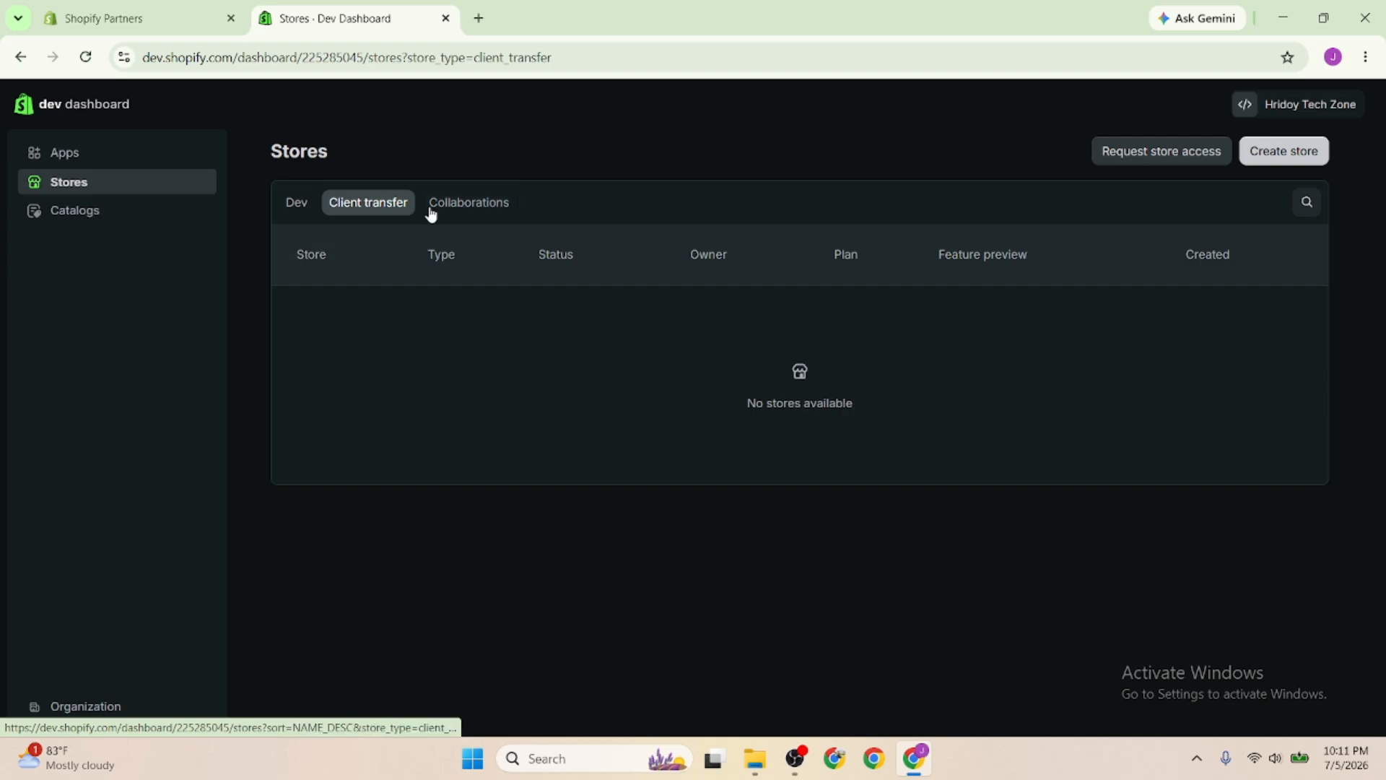
click(1278, 153)
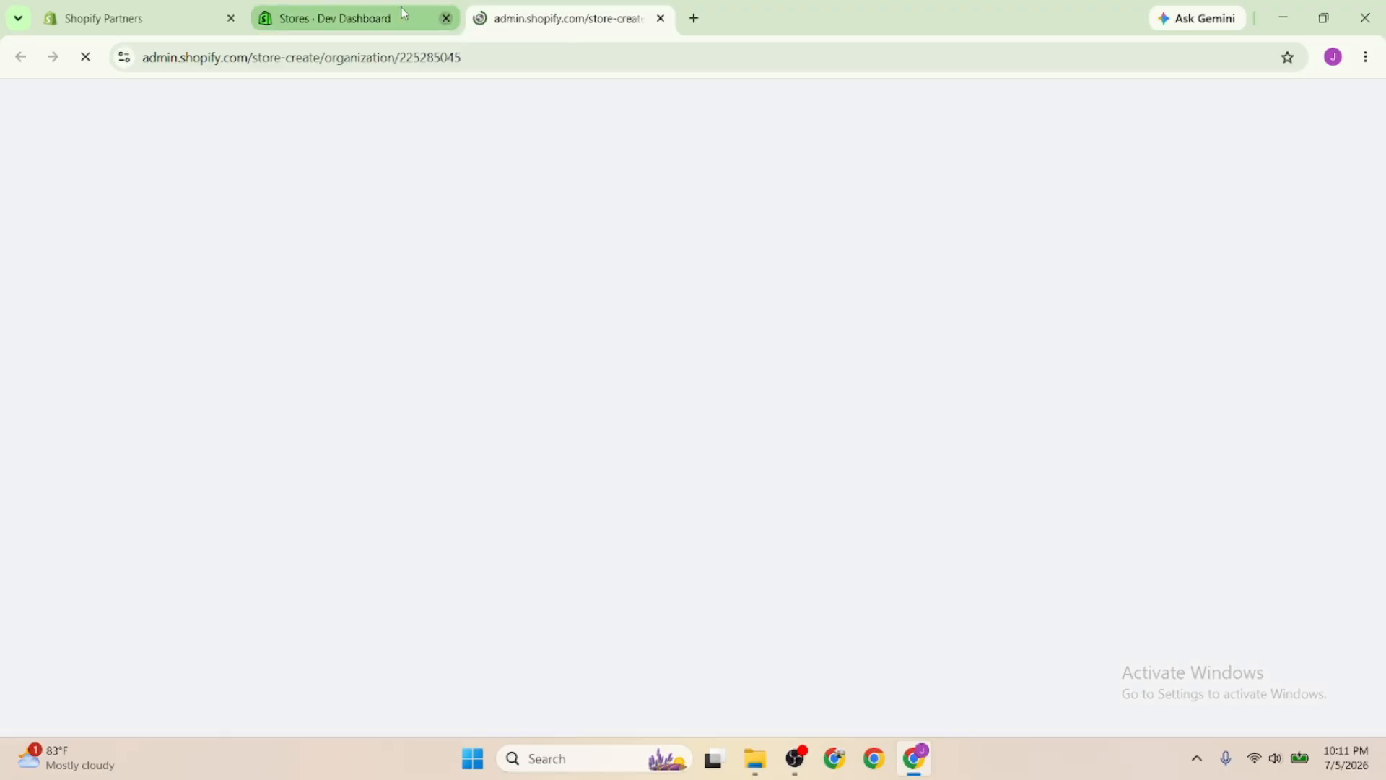
click(446, 18)
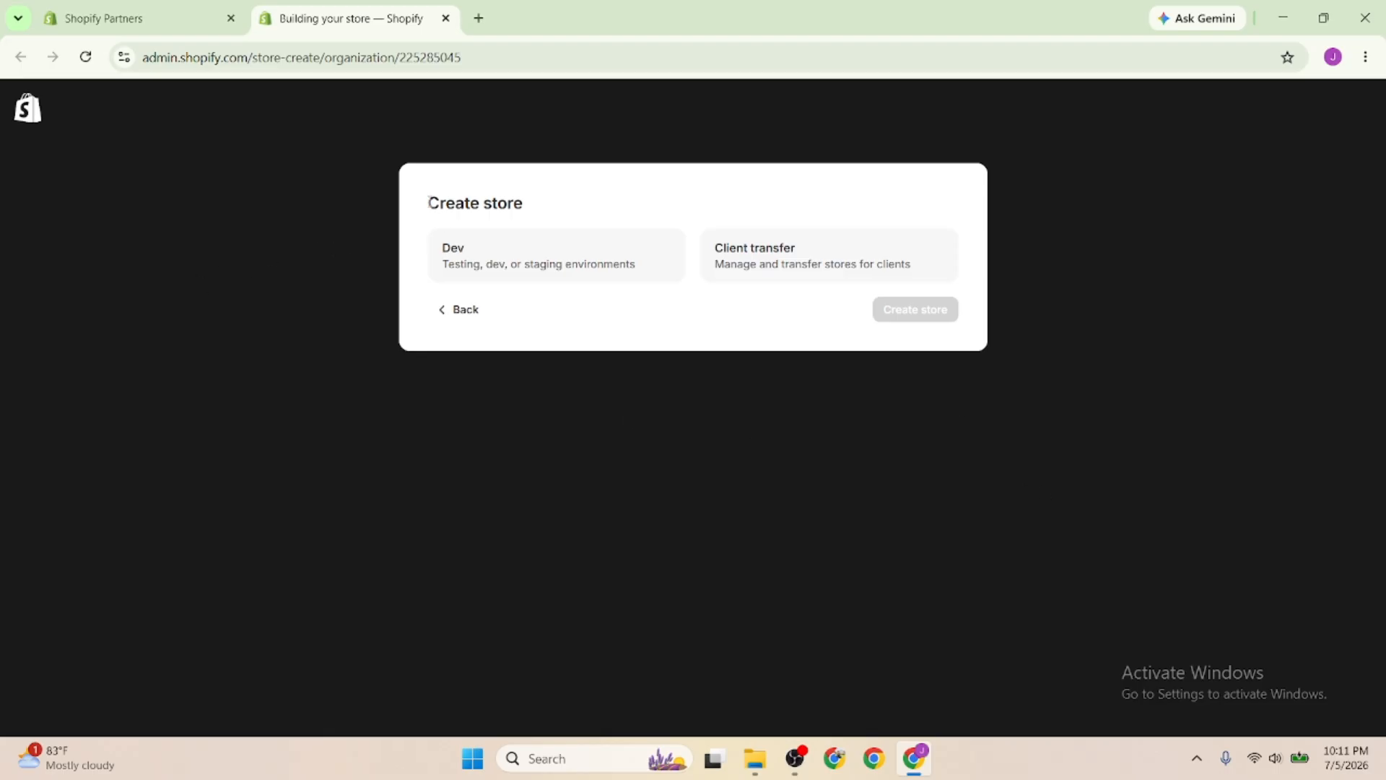
Choose the Client transfer store type, name the store "Hridoy Tech Zone", and set its country to Bangladesh
drag(429, 202, 570, 197)
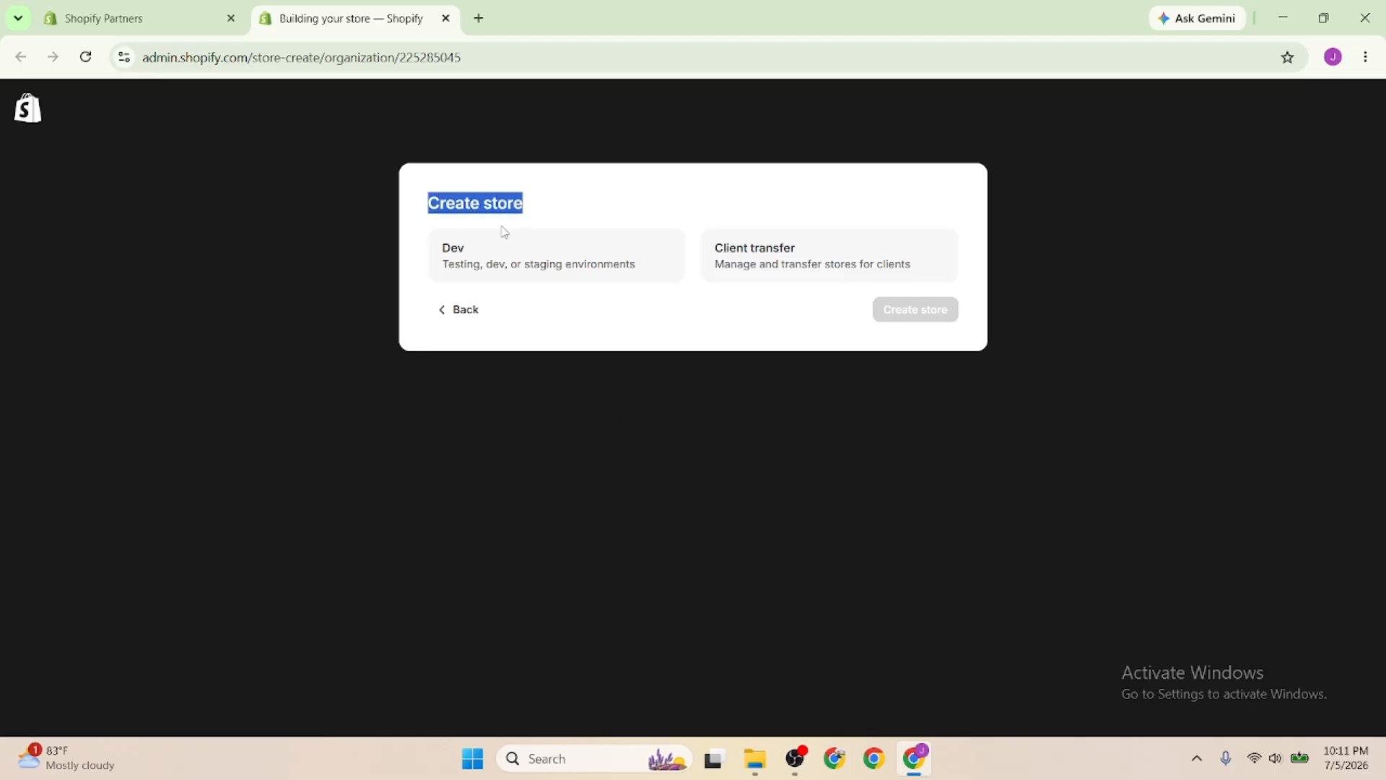
click(721, 263)
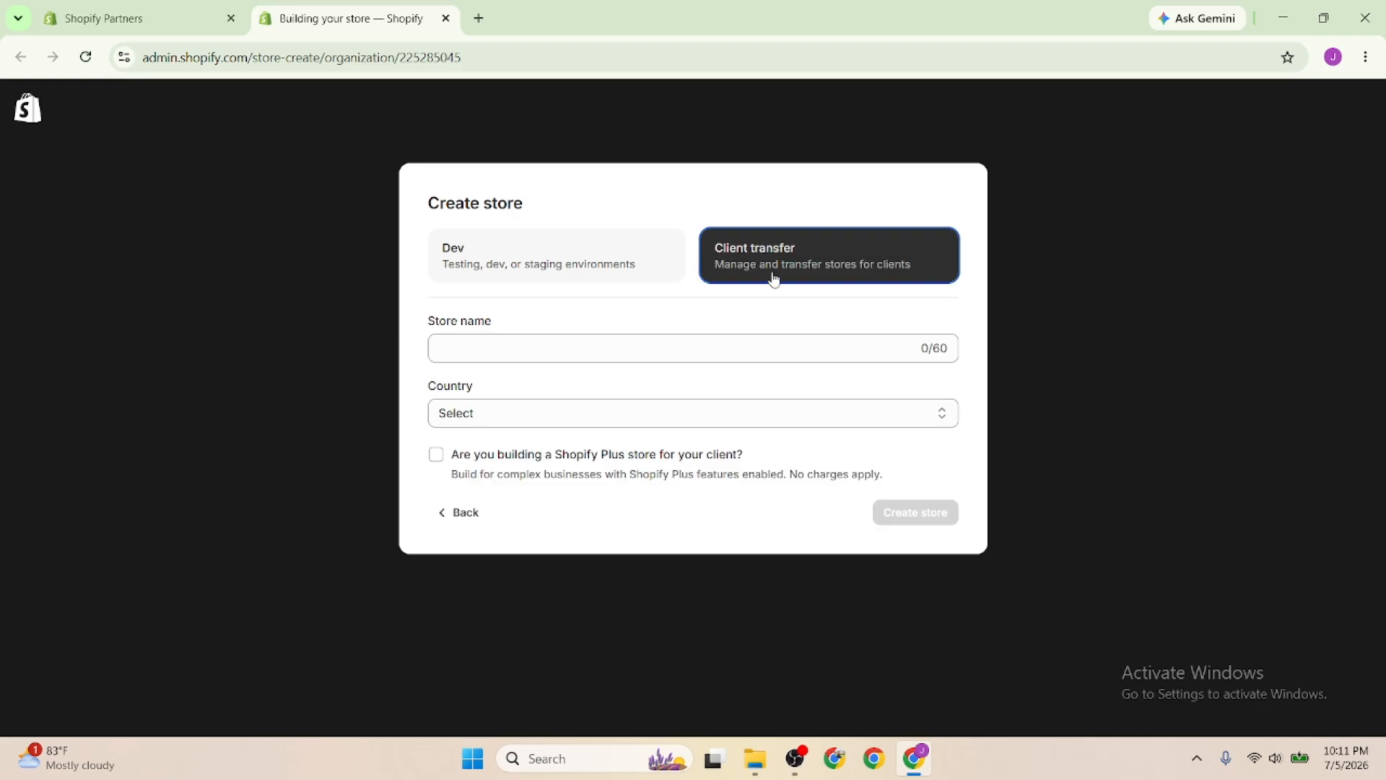
click(482, 350)
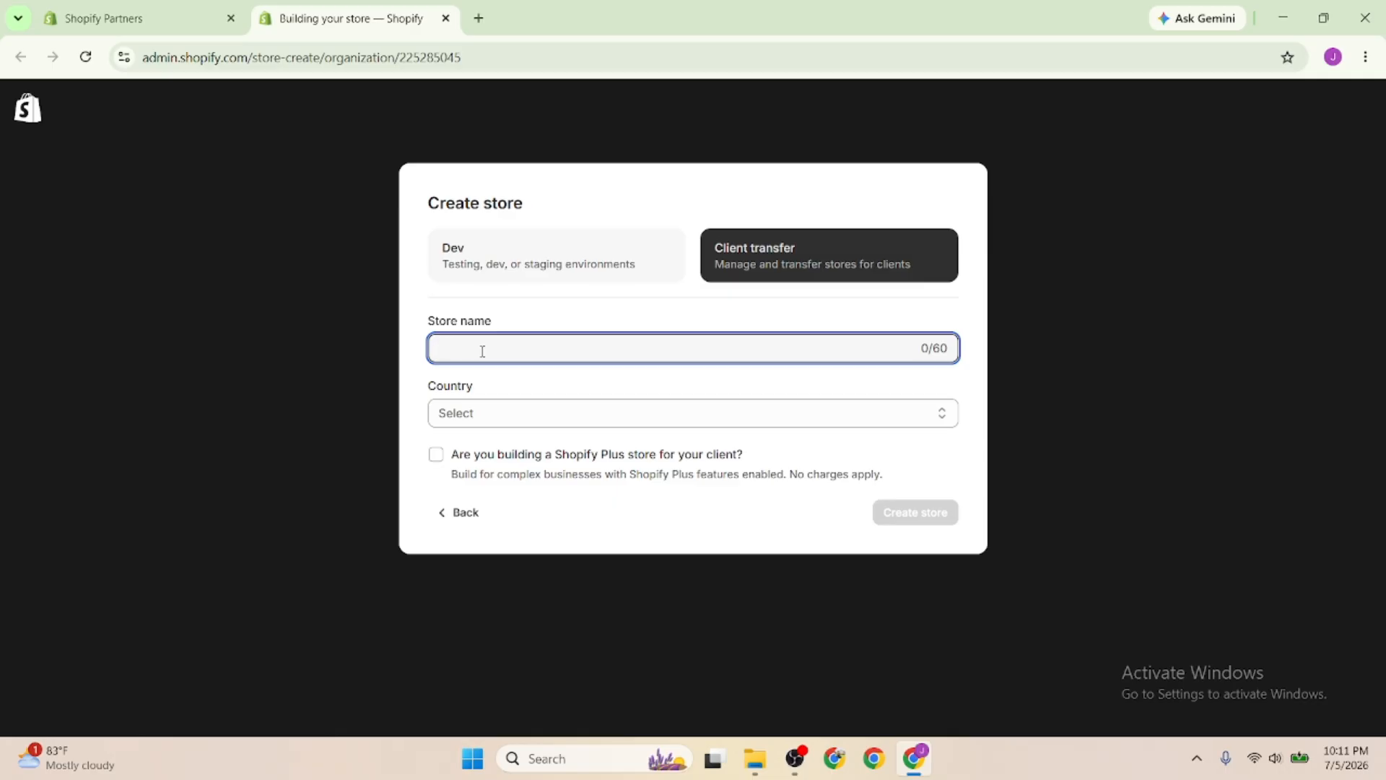
text(Hridoy Tech Zone)
click(505, 424)
click(535, 368)
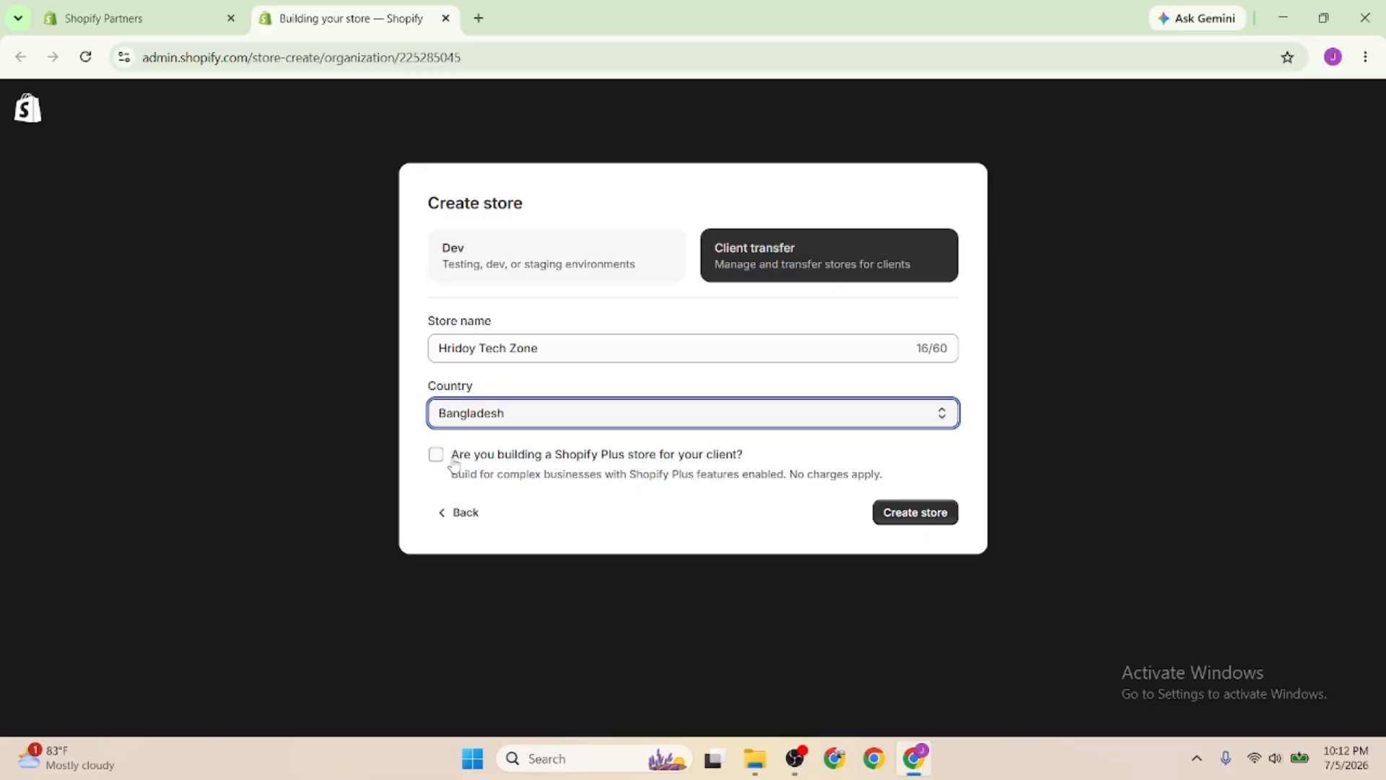
Create the store with the Shopify Plus client option enabled, continuing with the existing Shopify account, and close the Partners tab
drag(452, 461, 751, 465)
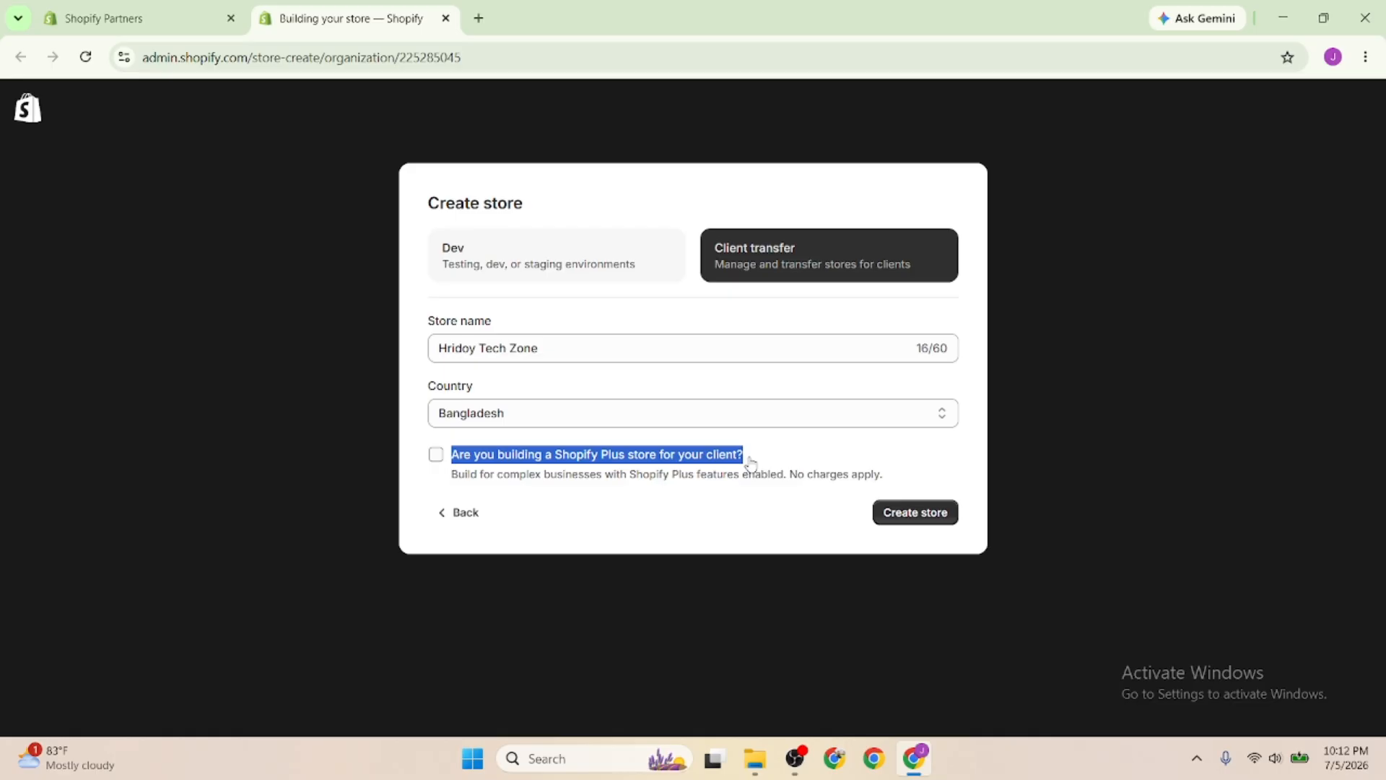
click(499, 460)
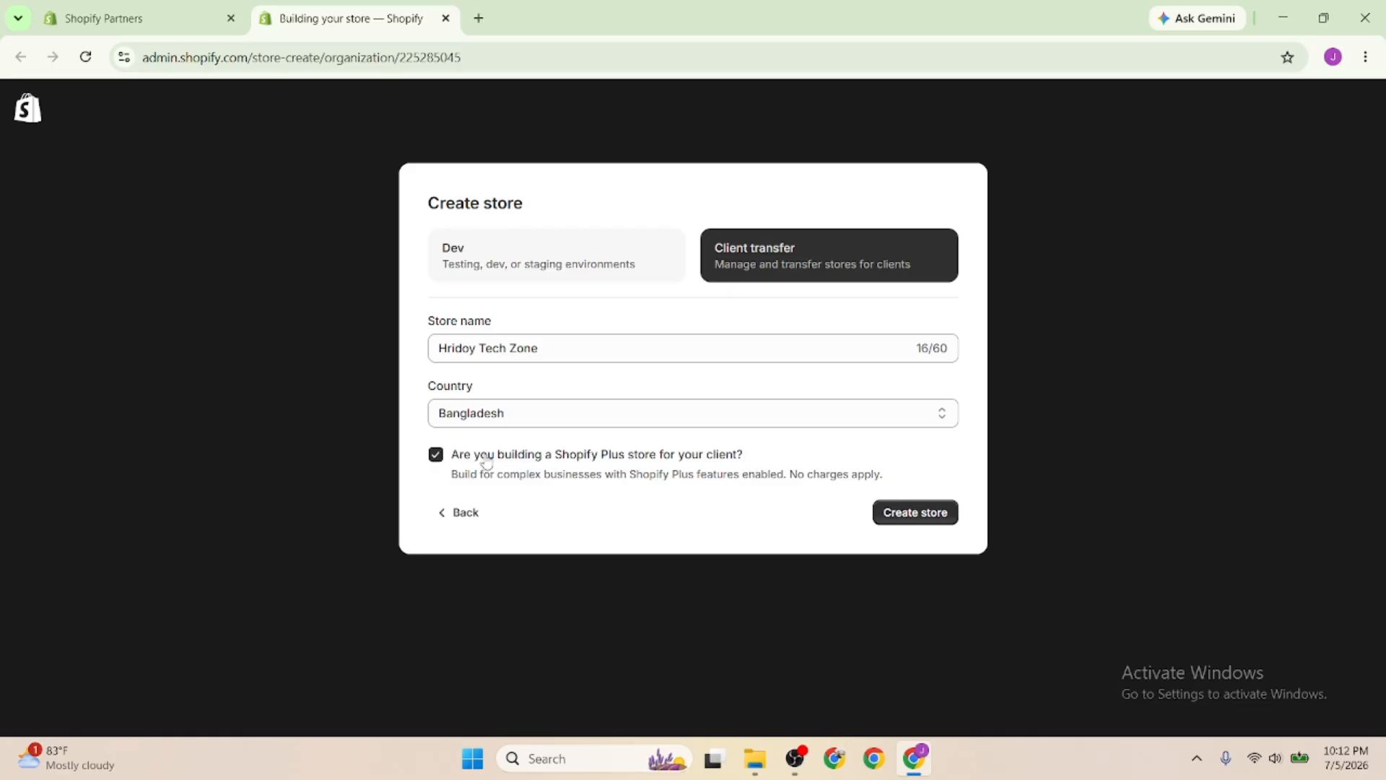
click(916, 512)
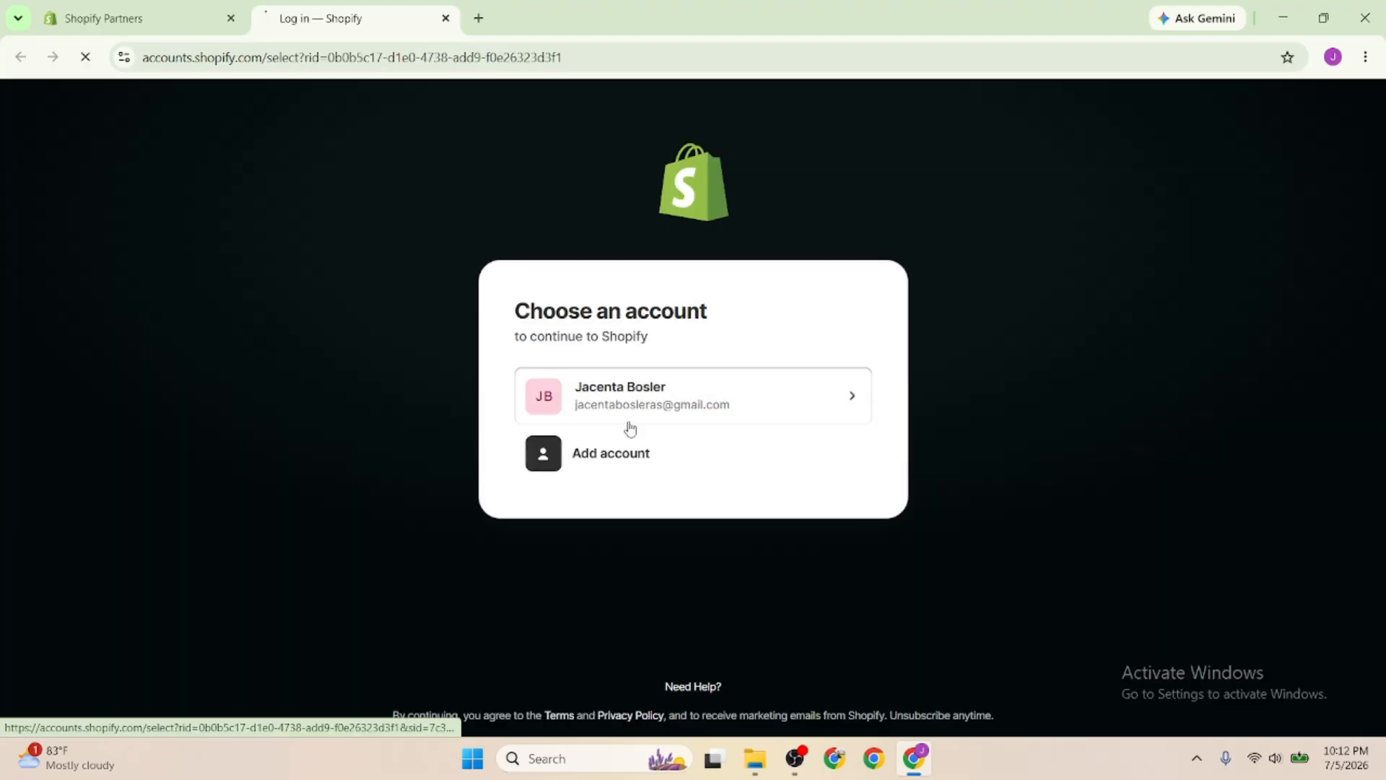
click(538, 417)
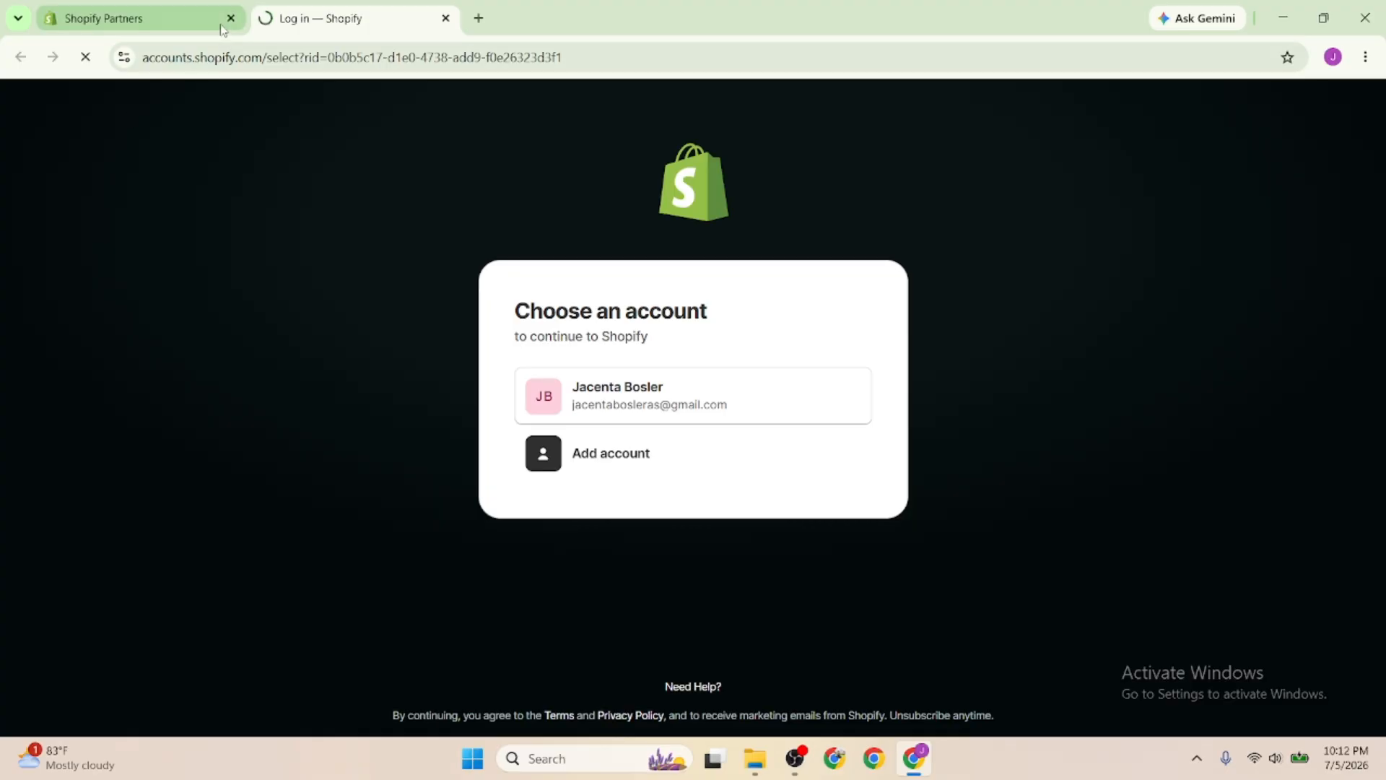
middle_click(110, 26)
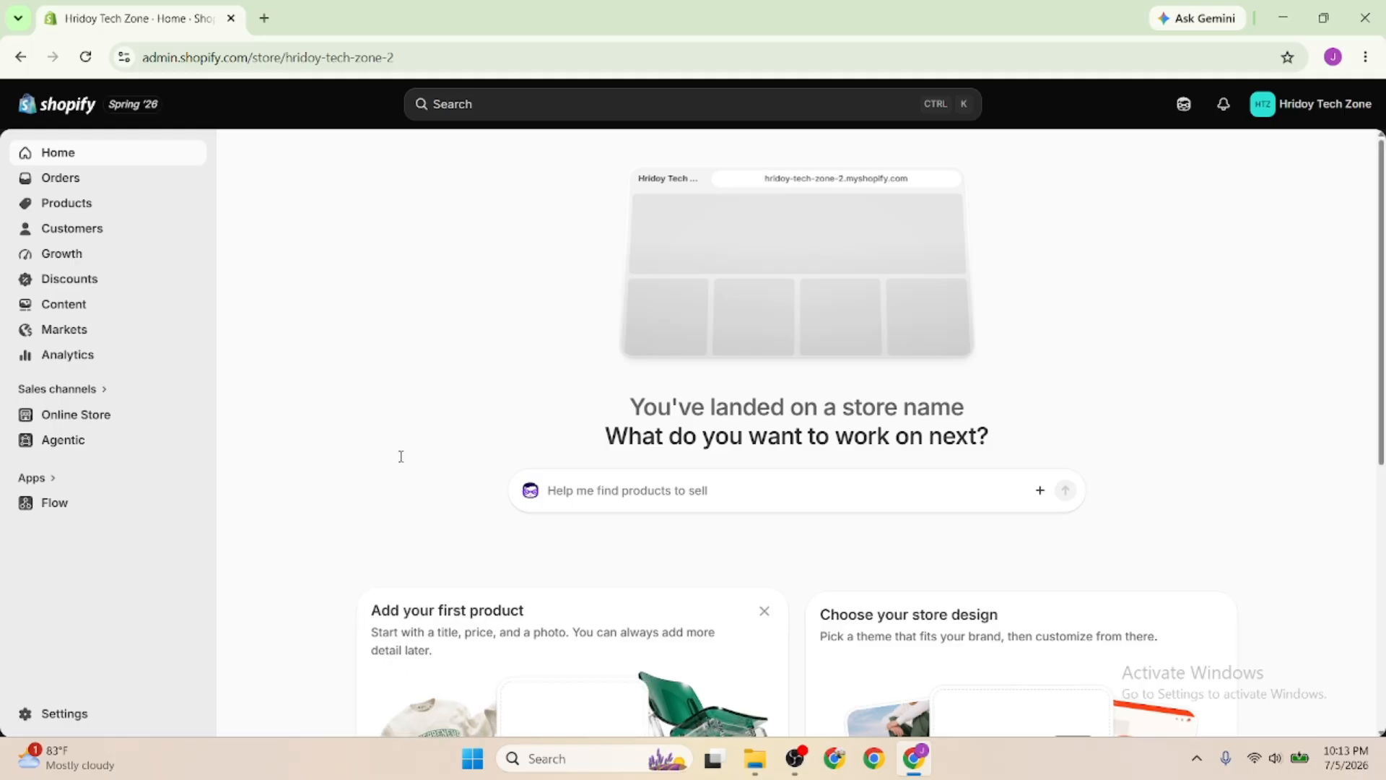
Look over the setup cards on the store's home page and open the Online Store section
scroll(404, 491, down, 5)
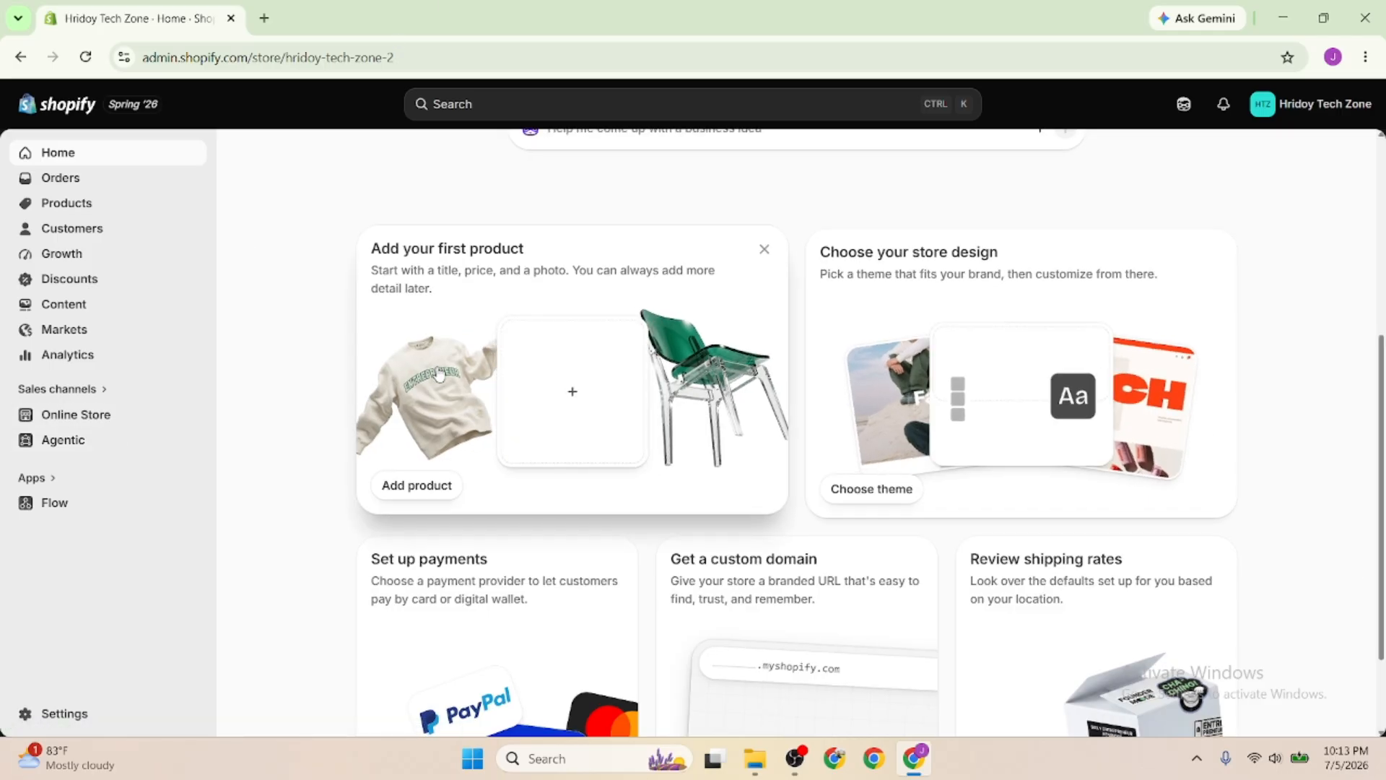
scroll(438, 374, down, 2)
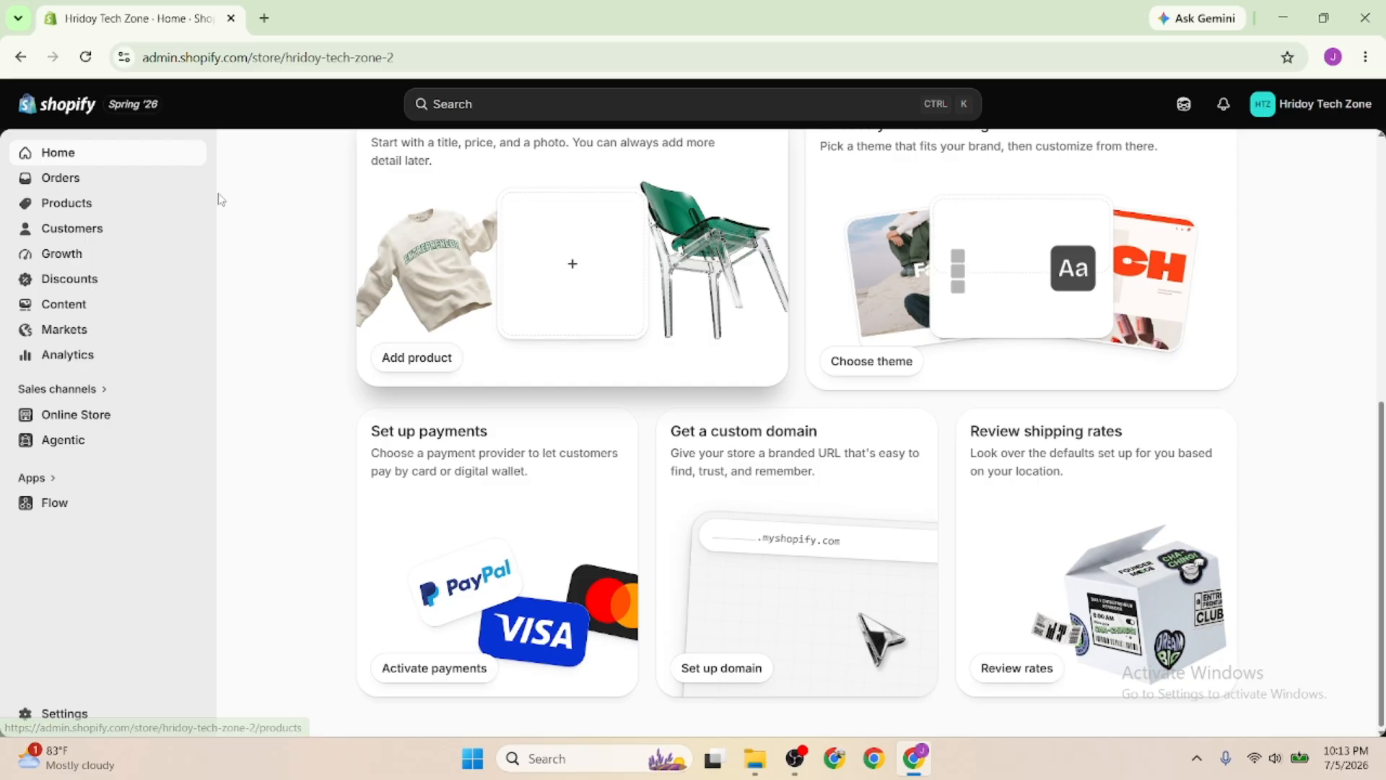
click(124, 426)
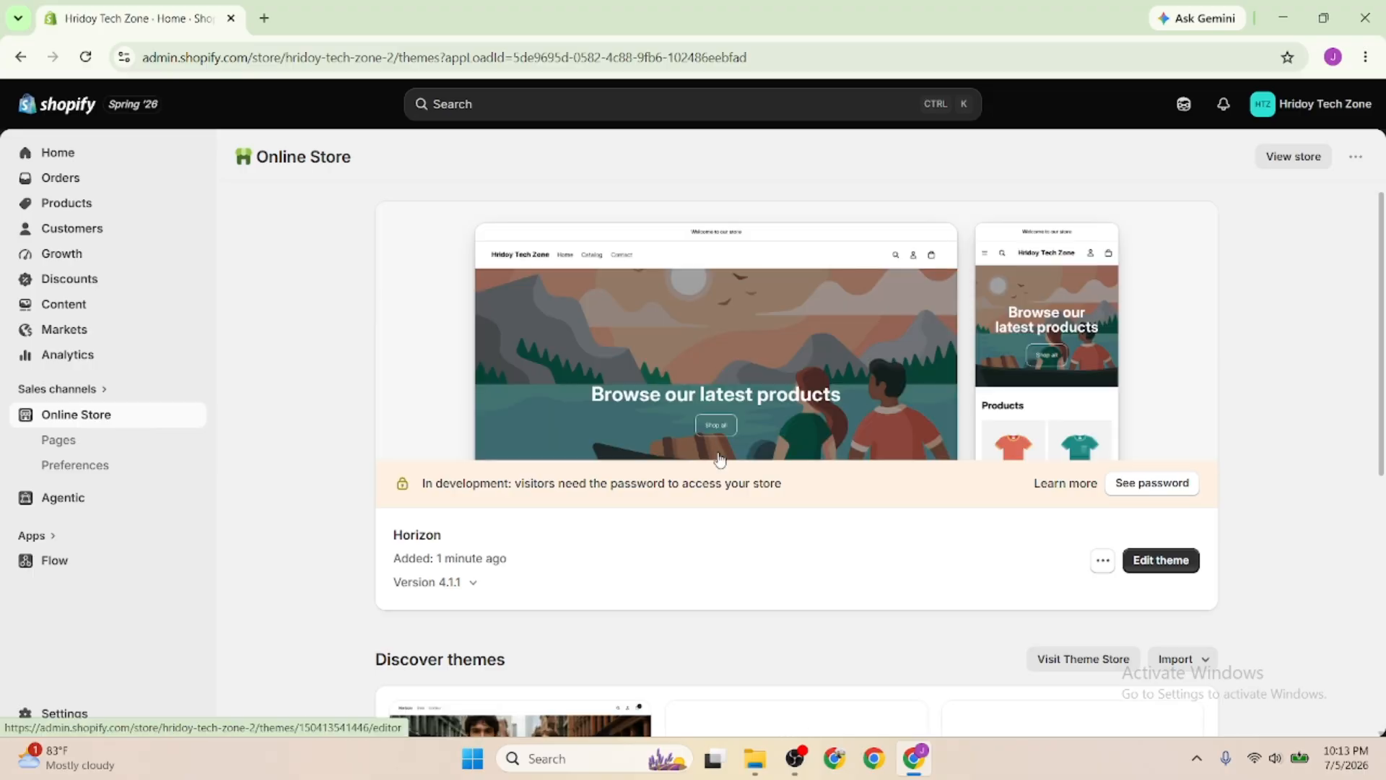
Browse the suggested themes and add the Horizon theme to the store's draft themes
scroll(621, 550, down, 8)
scroll(621, 550, down, 2)
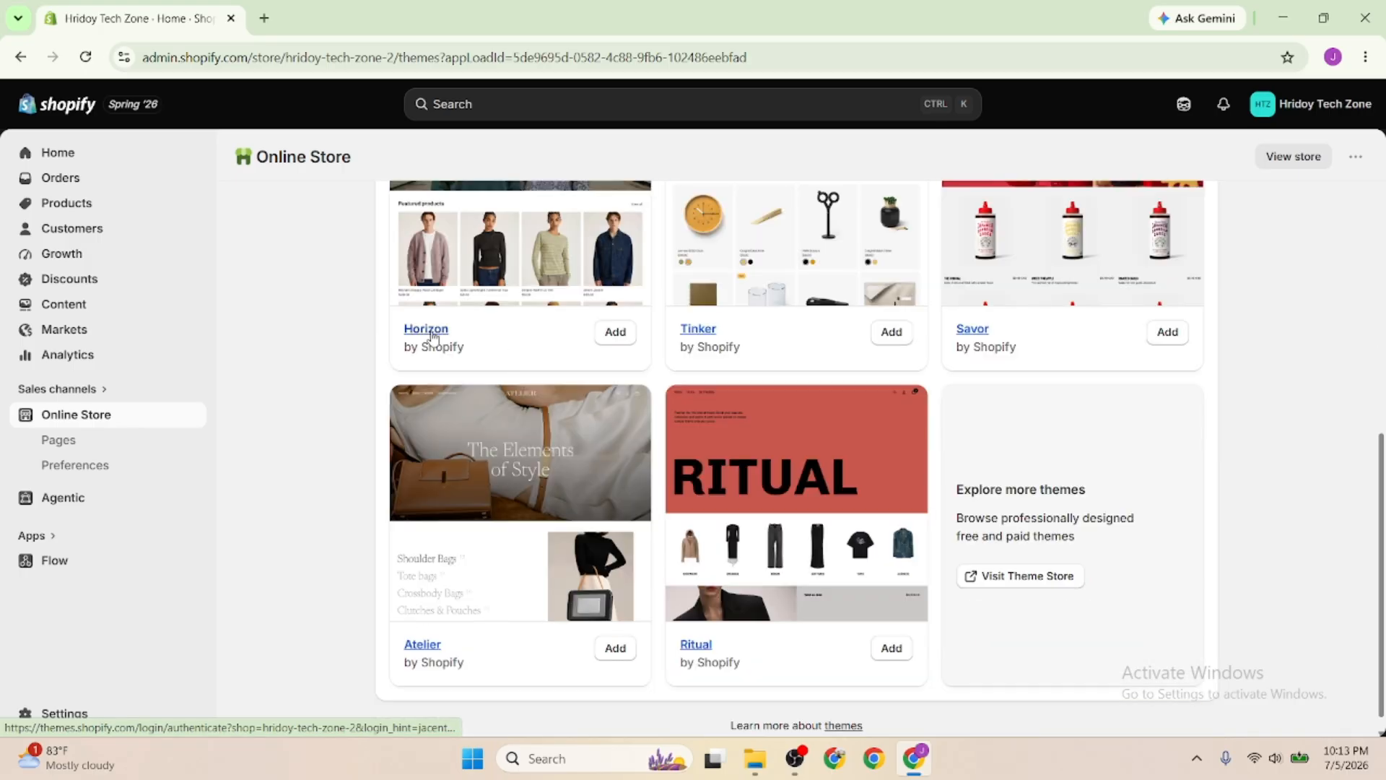
scroll(471, 402, up, 4)
scroll(567, 413, up, 2)
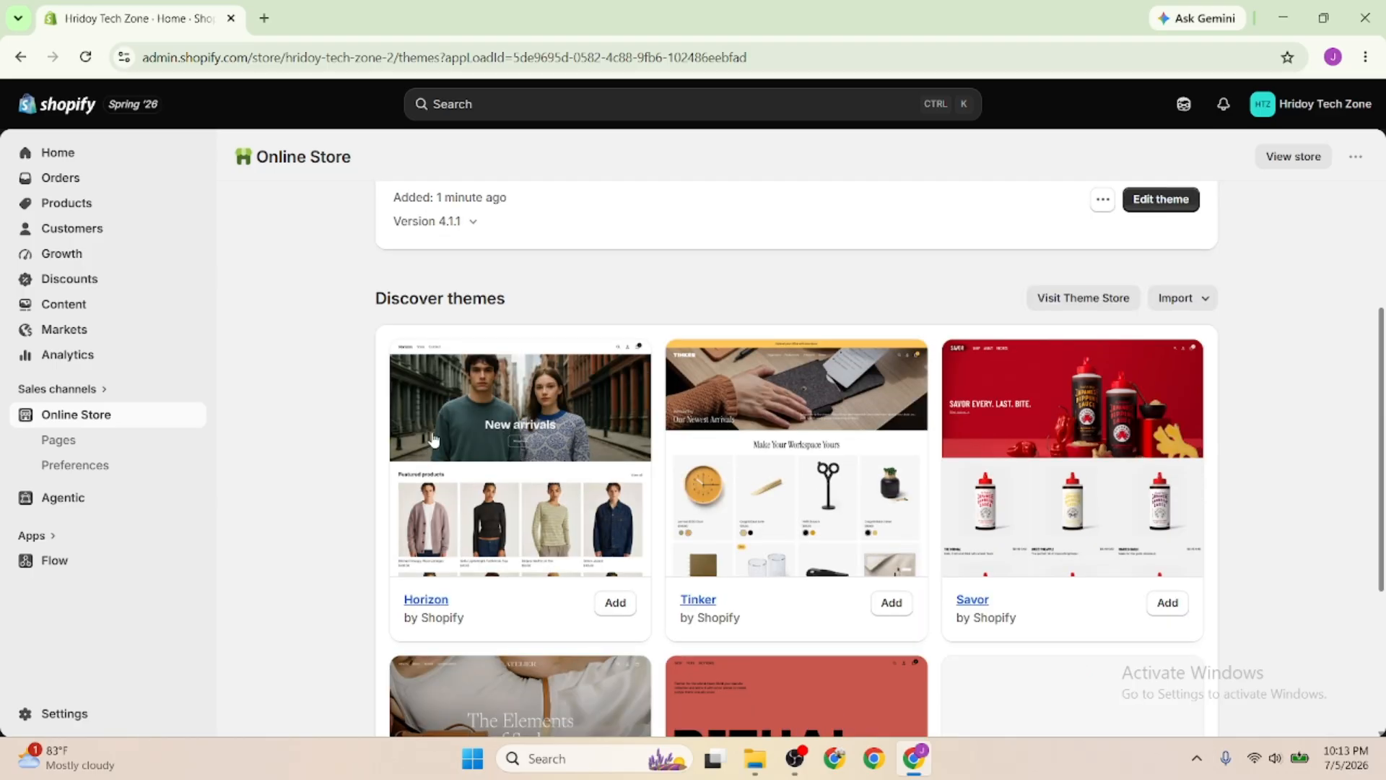
scroll(534, 506, down, 2)
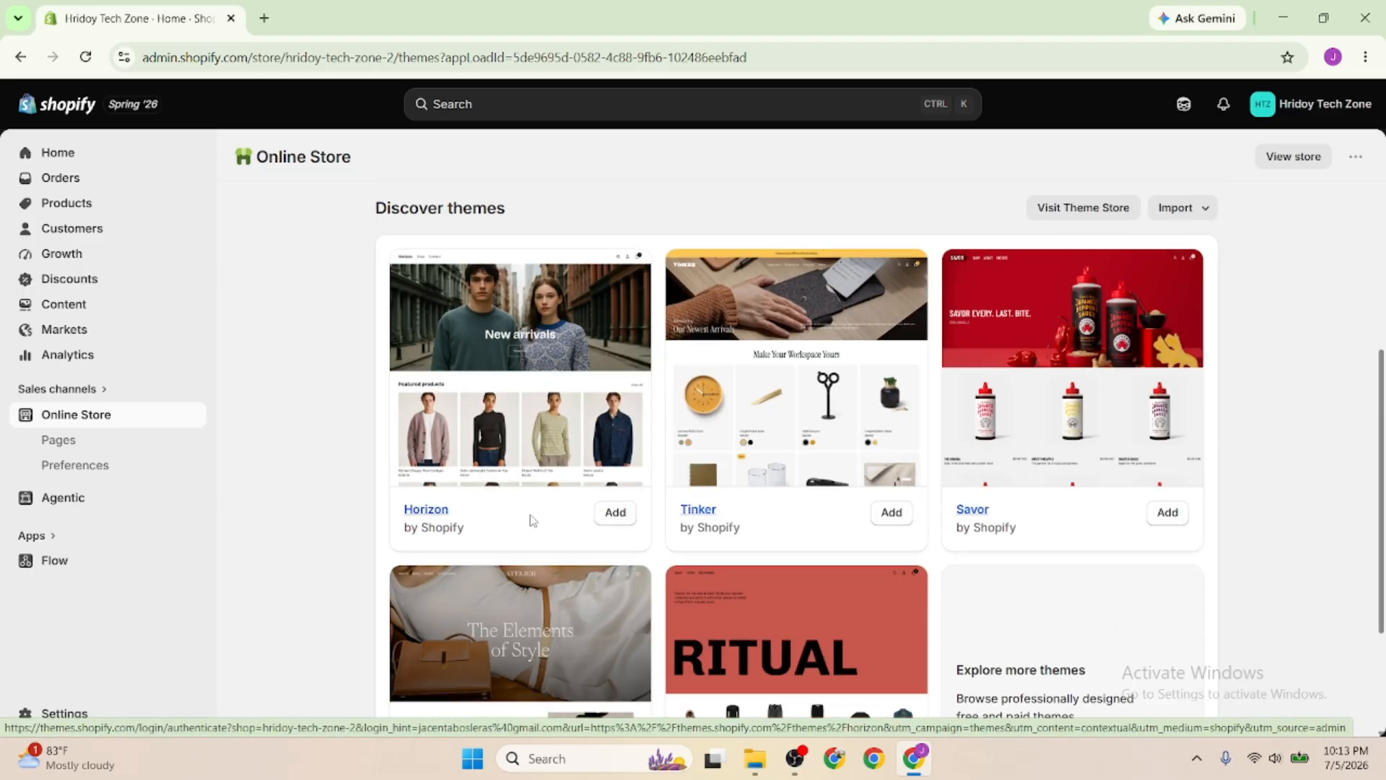
scroll(584, 564, up, 2)
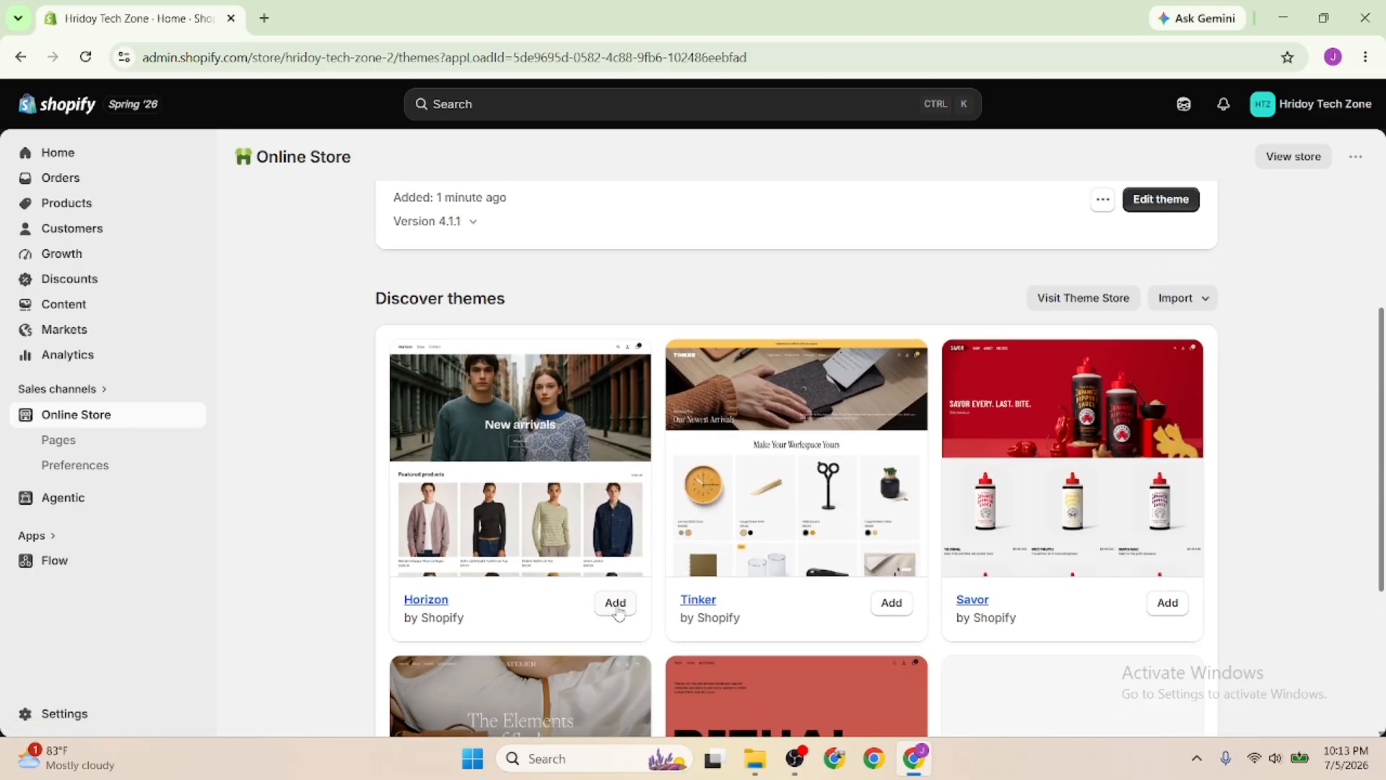
click(616, 603)
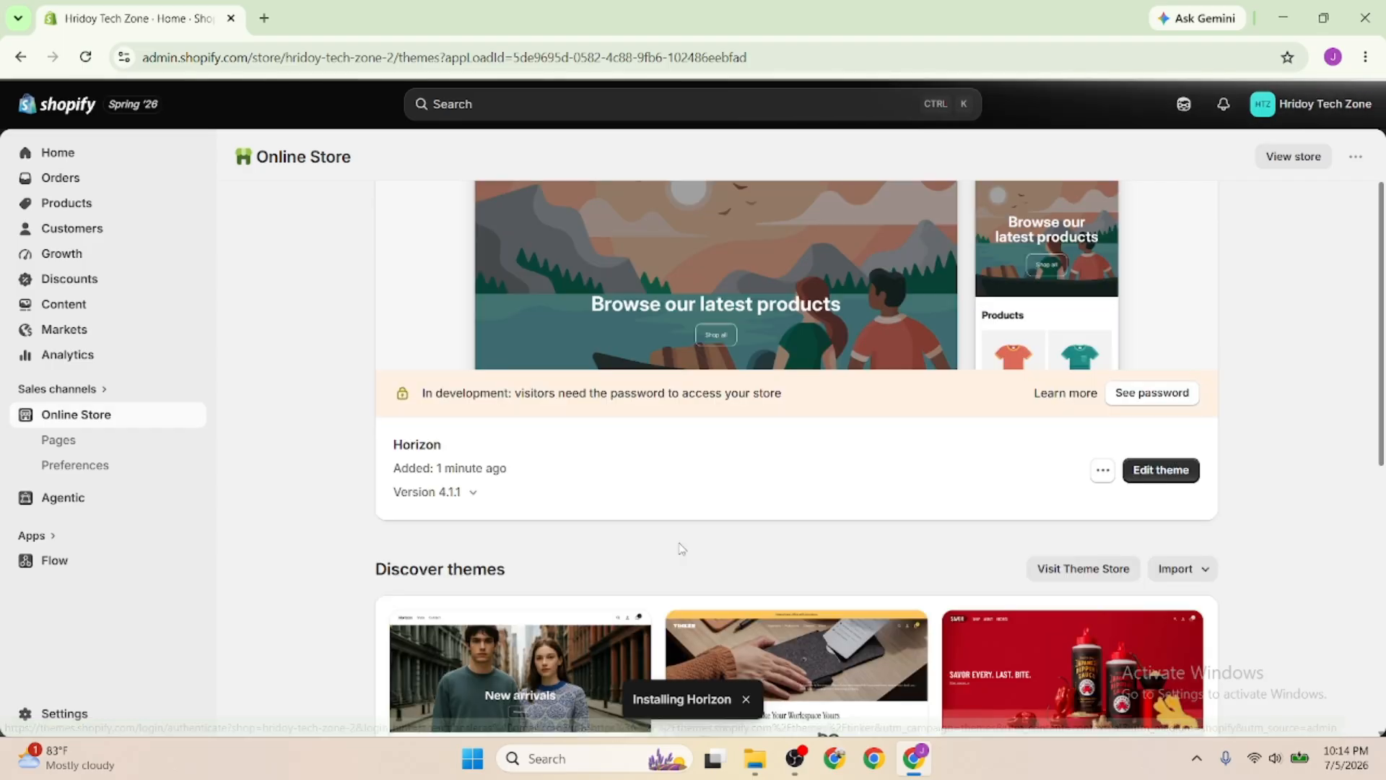
scroll(680, 548, down, 1)
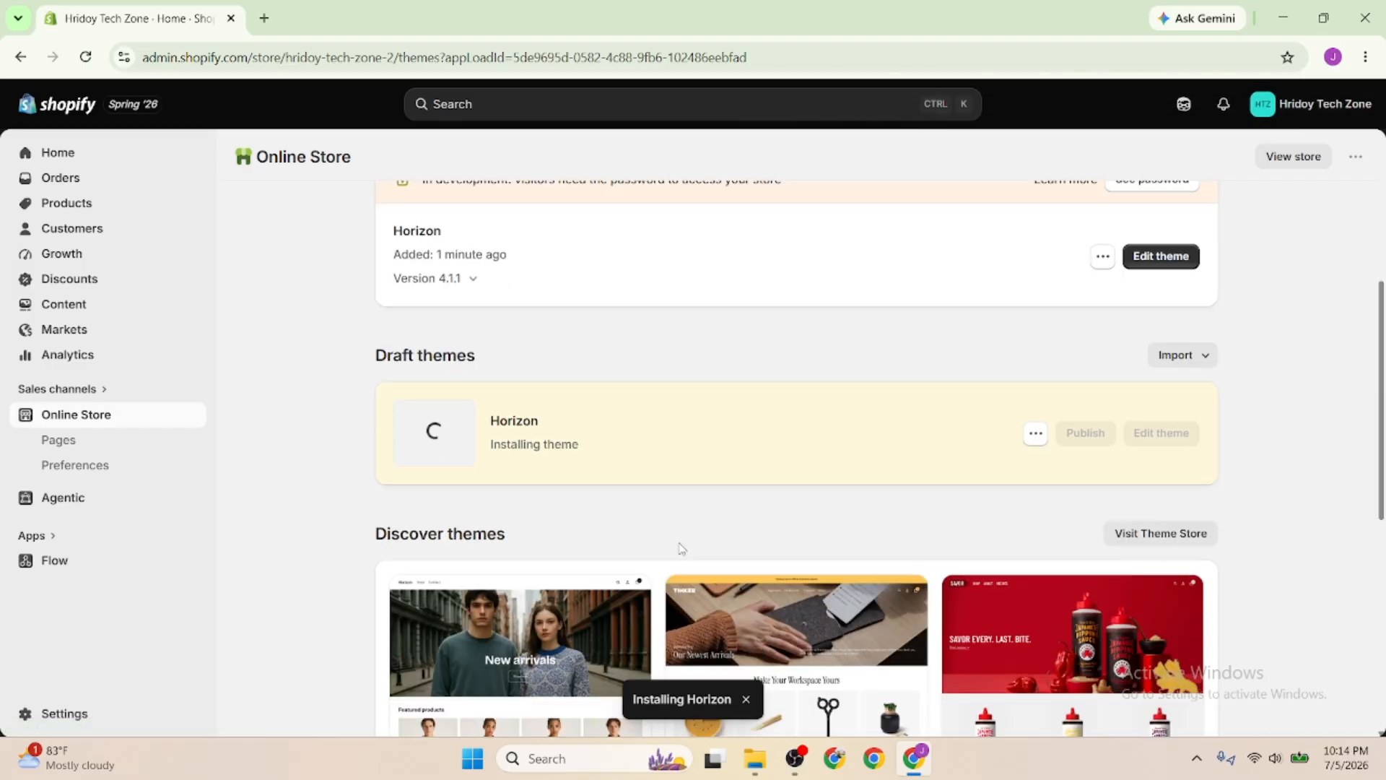
scroll(680, 548, up, 1)
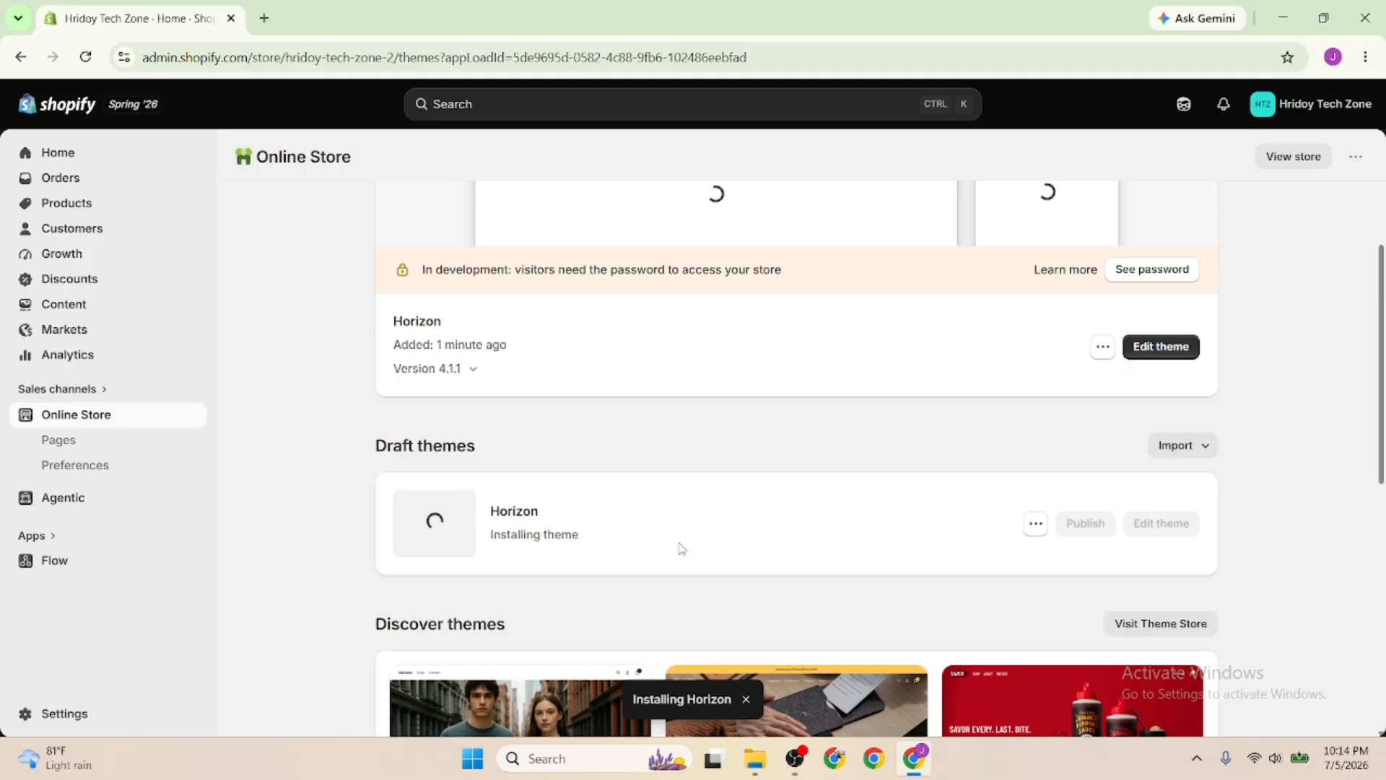
Capture the theme preview area of the screen and outline the desktop and mobile previews with red rectangles
scroll(680, 548, up, 1)
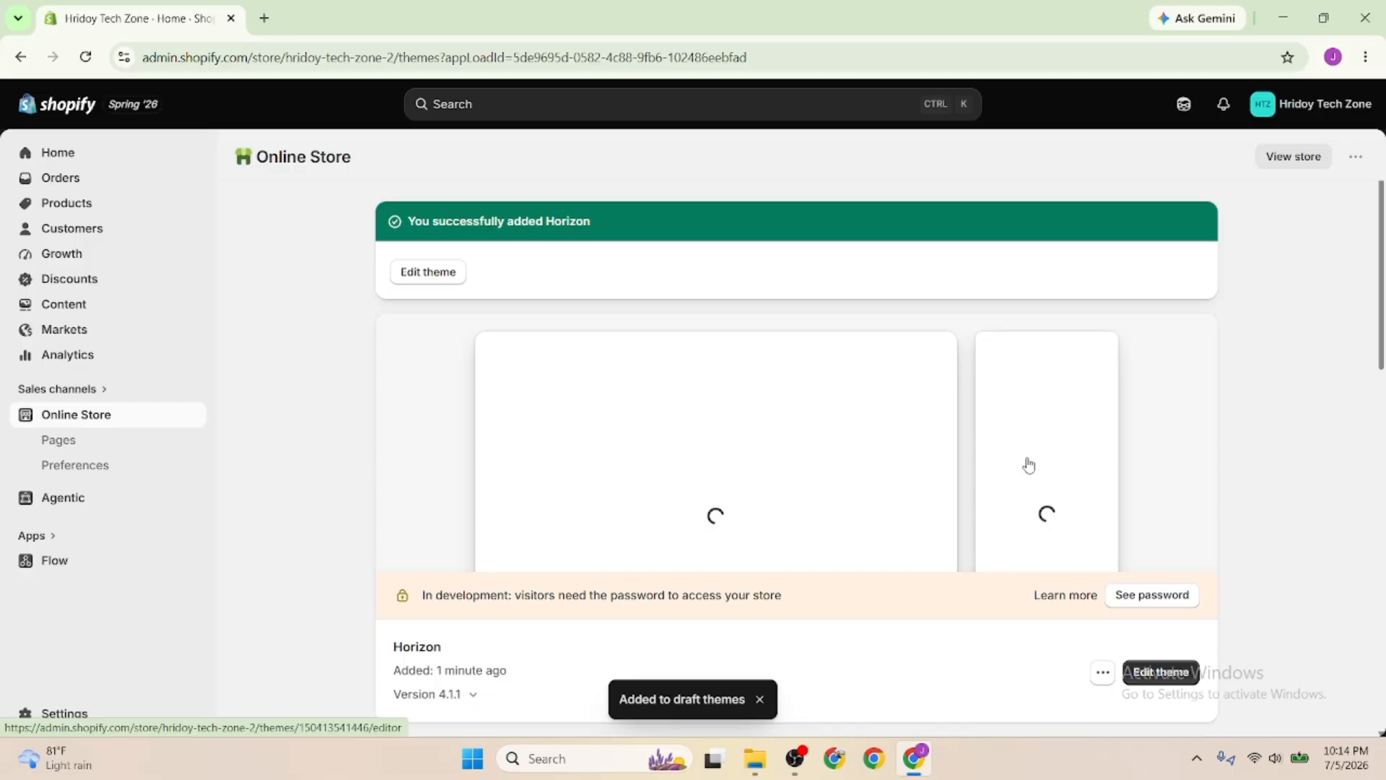
key(Print)
drag(438, 313, 1120, 575)
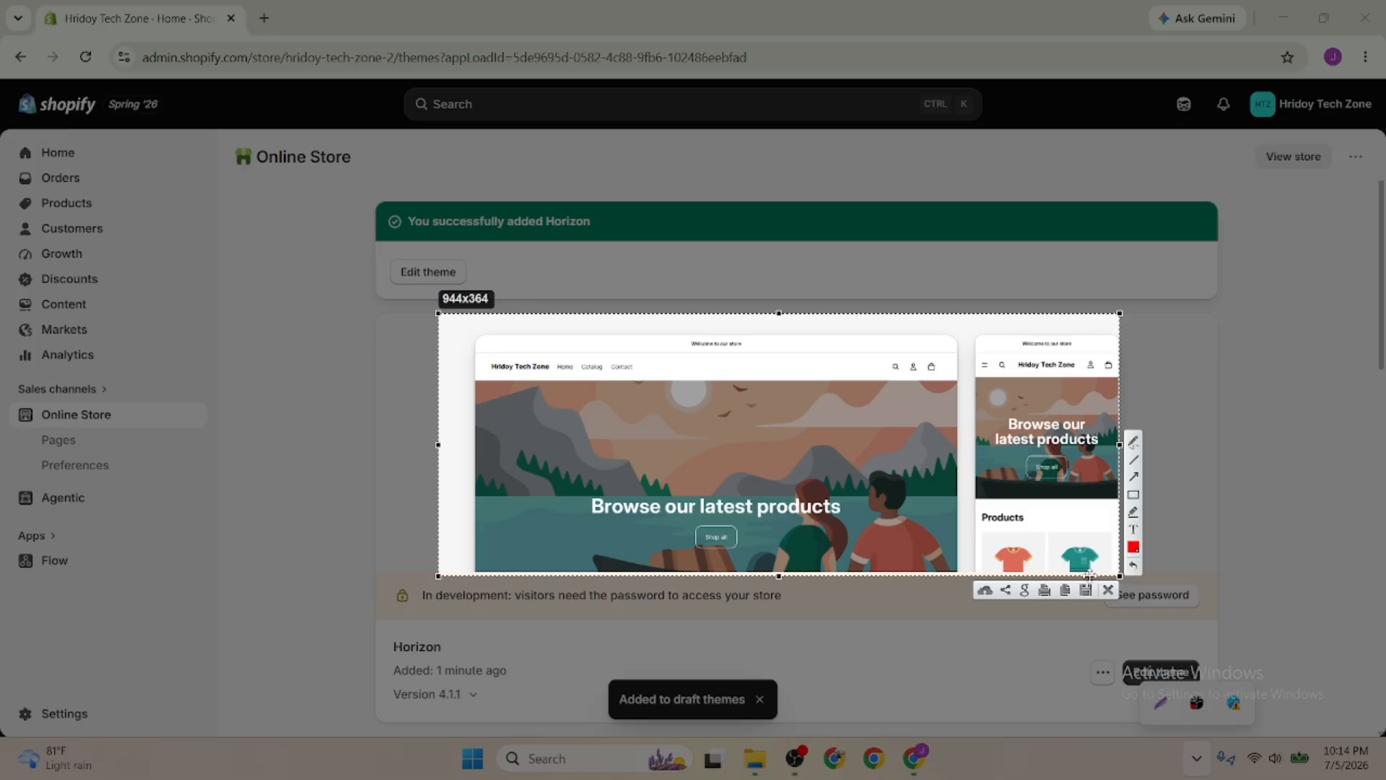
drag(475, 336, 957, 572)
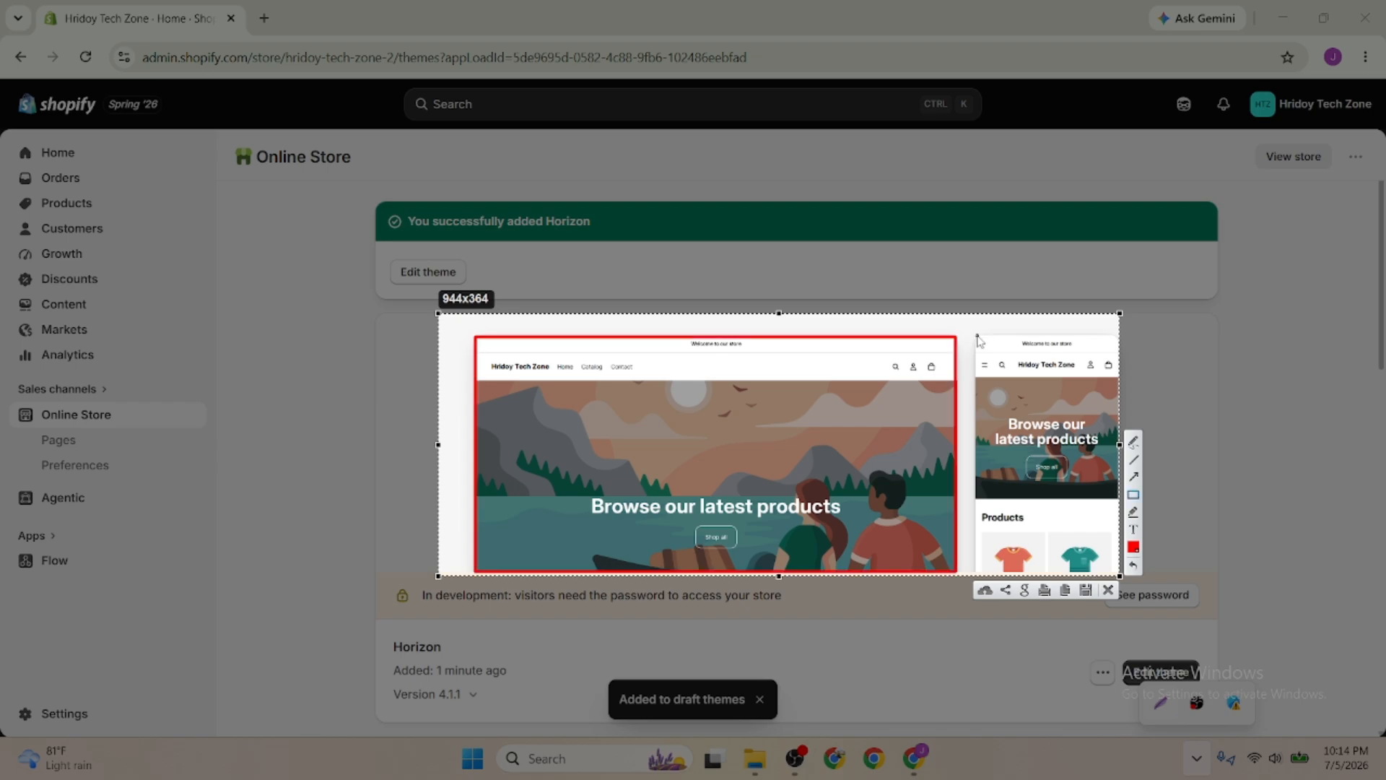
mouse_move(976, 335)
mouse_down()
mouse_move(1111, 532)
mouse_move(1120, 578)
mouse_up()
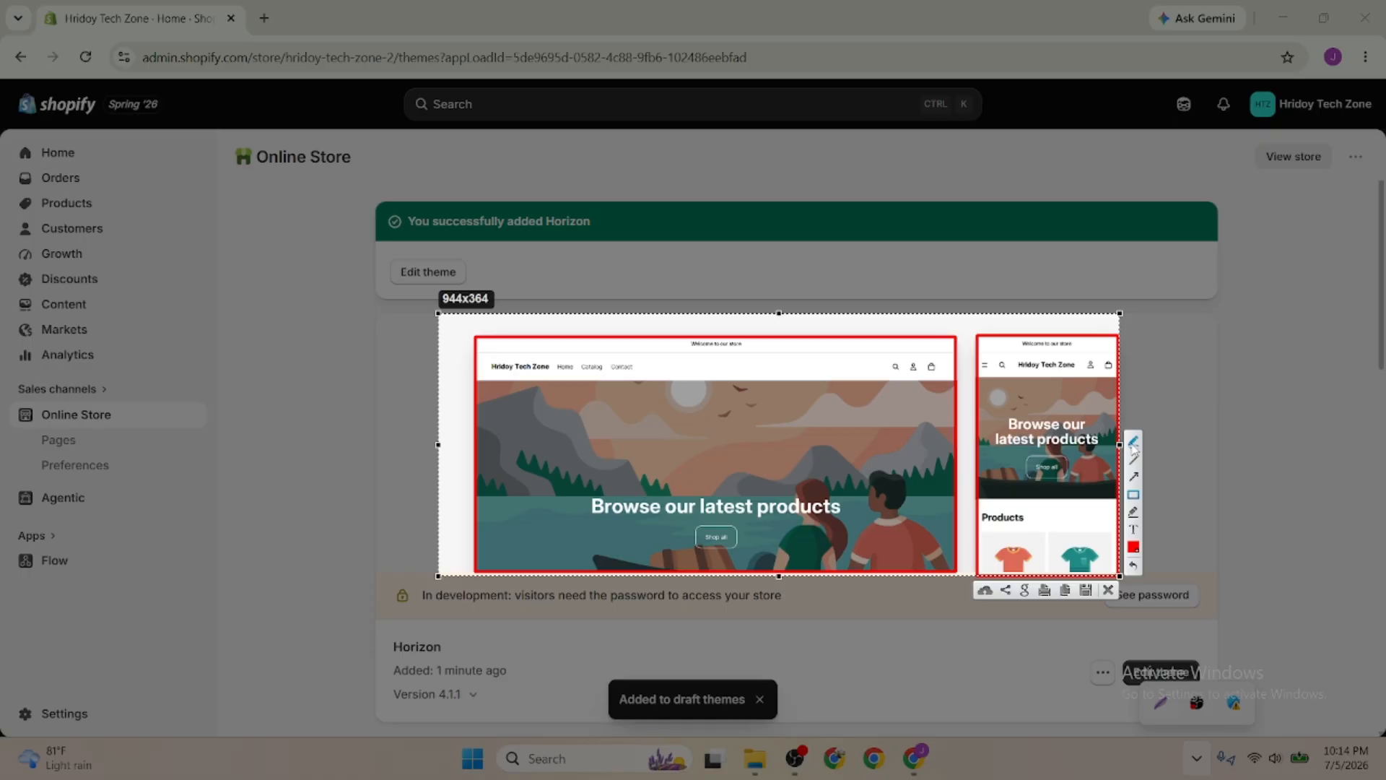
Label the outlined previews "Desktop" and "Mobile" freehand, add a check mark to each, and discard the screen capture
click(1133, 442)
mouse_move(567, 364)
mouse_down()
mouse_move(642, 376)
mouse_move(631, 445)
mouse_move(722, 426)
mouse_move(642, 435)
mouse_move(744, 499)
mouse_up()
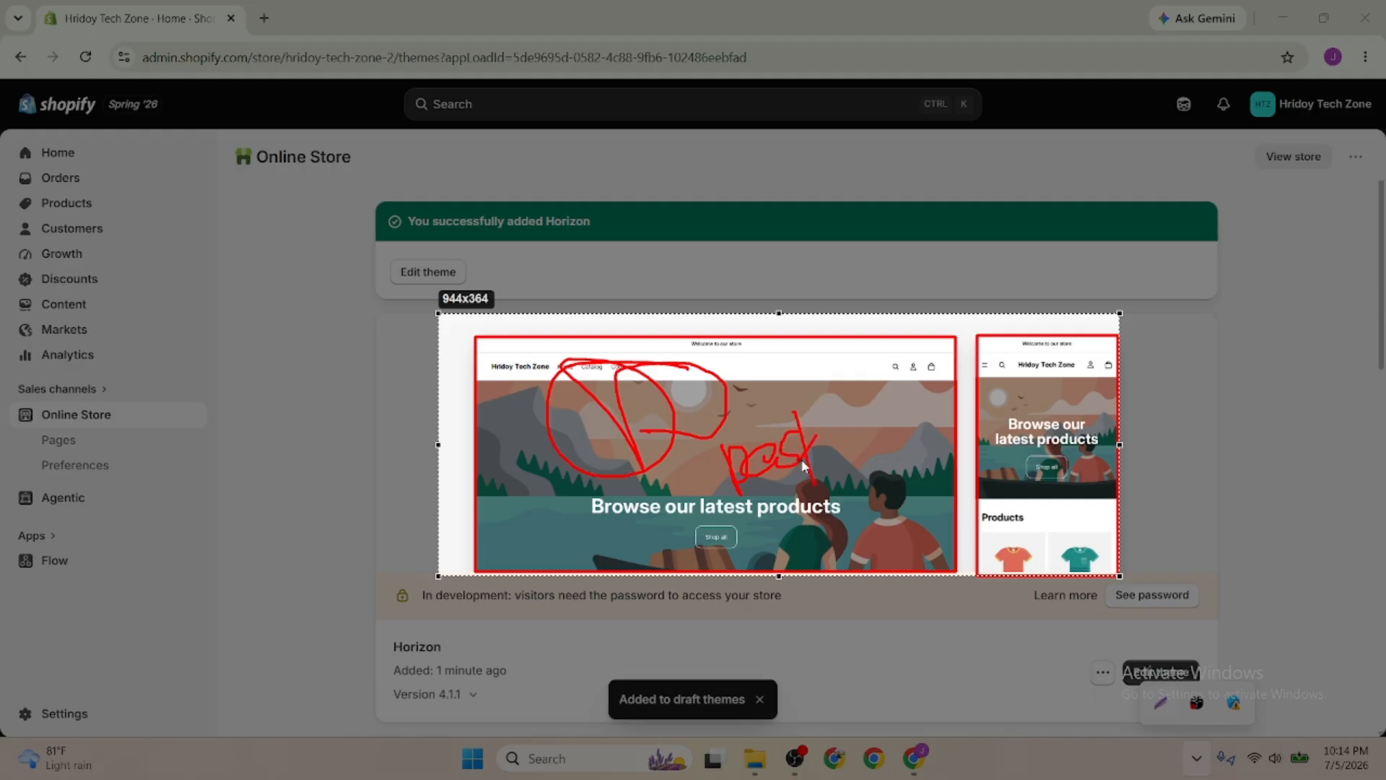
mouse_move(823, 397)
mouse_down()
mouse_move(861, 468)
mouse_move(888, 431)
mouse_move(888, 395)
mouse_move(889, 417)
mouse_up()
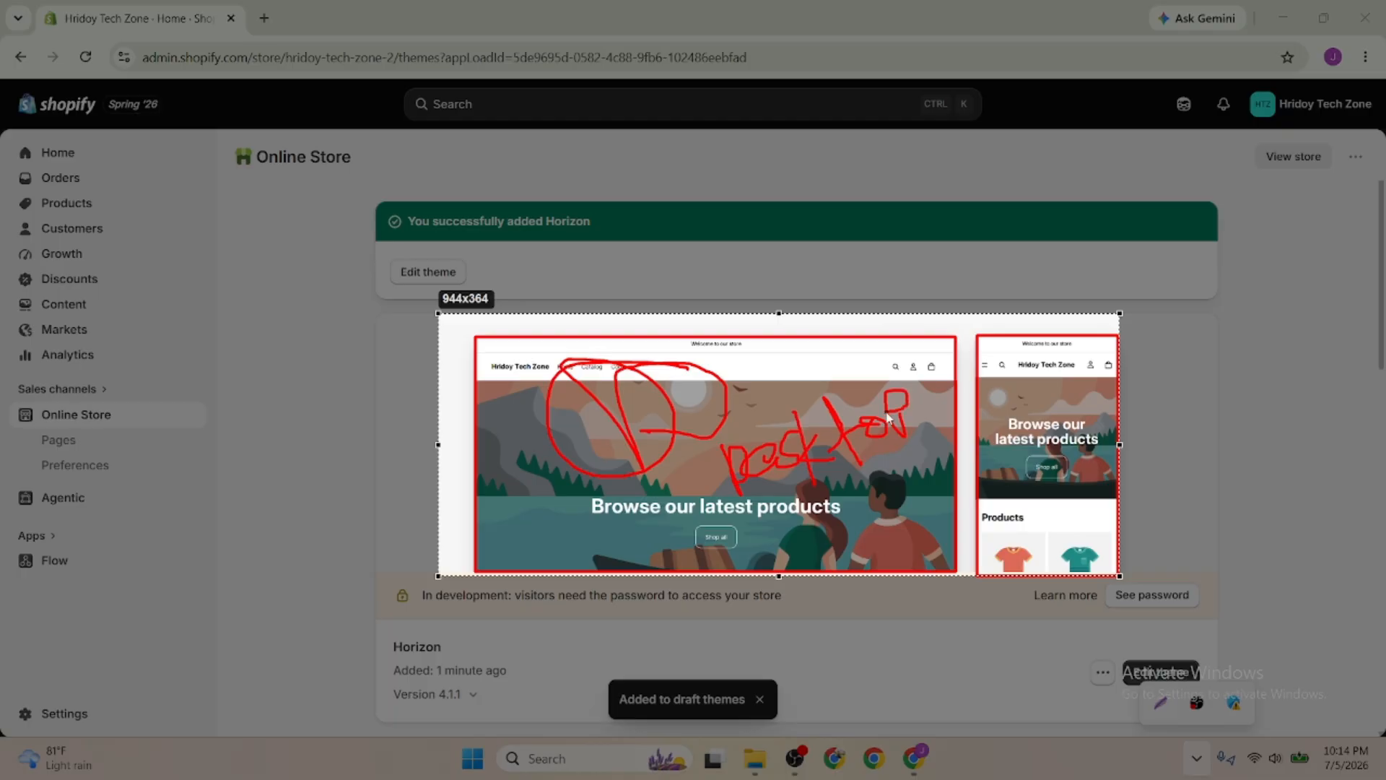
mouse_move(990, 497)
mouse_down()
mouse_move(1031, 462)
mouse_move(1054, 470)
mouse_move(1054, 434)
mouse_move(1077, 426)
mouse_move(1079, 453)
mouse_up()
drag(1086, 446, 1117, 438)
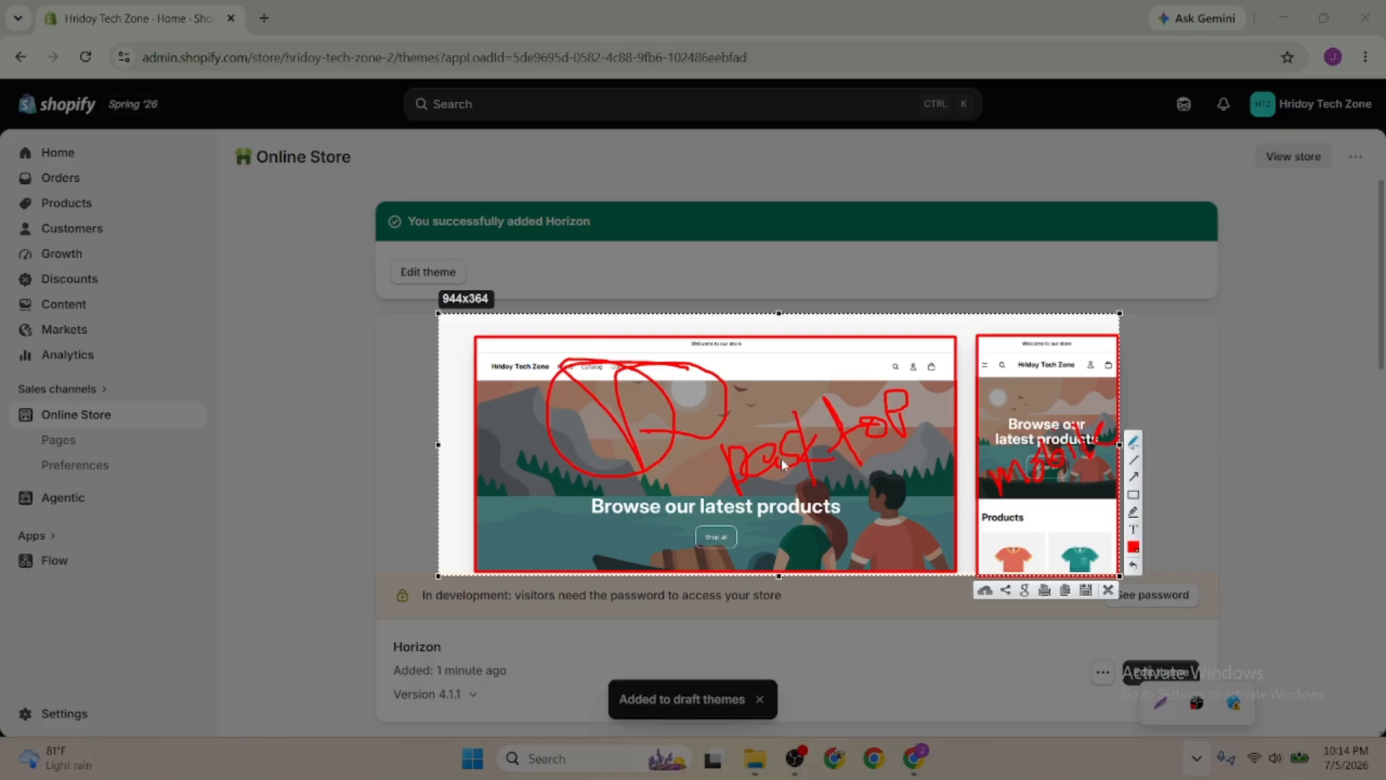
mouse_move(508, 465)
mouse_down()
mouse_move(529, 509)
mouse_move(617, 397)
mouse_up()
mouse_move(991, 518)
mouse_down()
mouse_move(1056, 521)
mouse_move(1103, 482)
mouse_up()
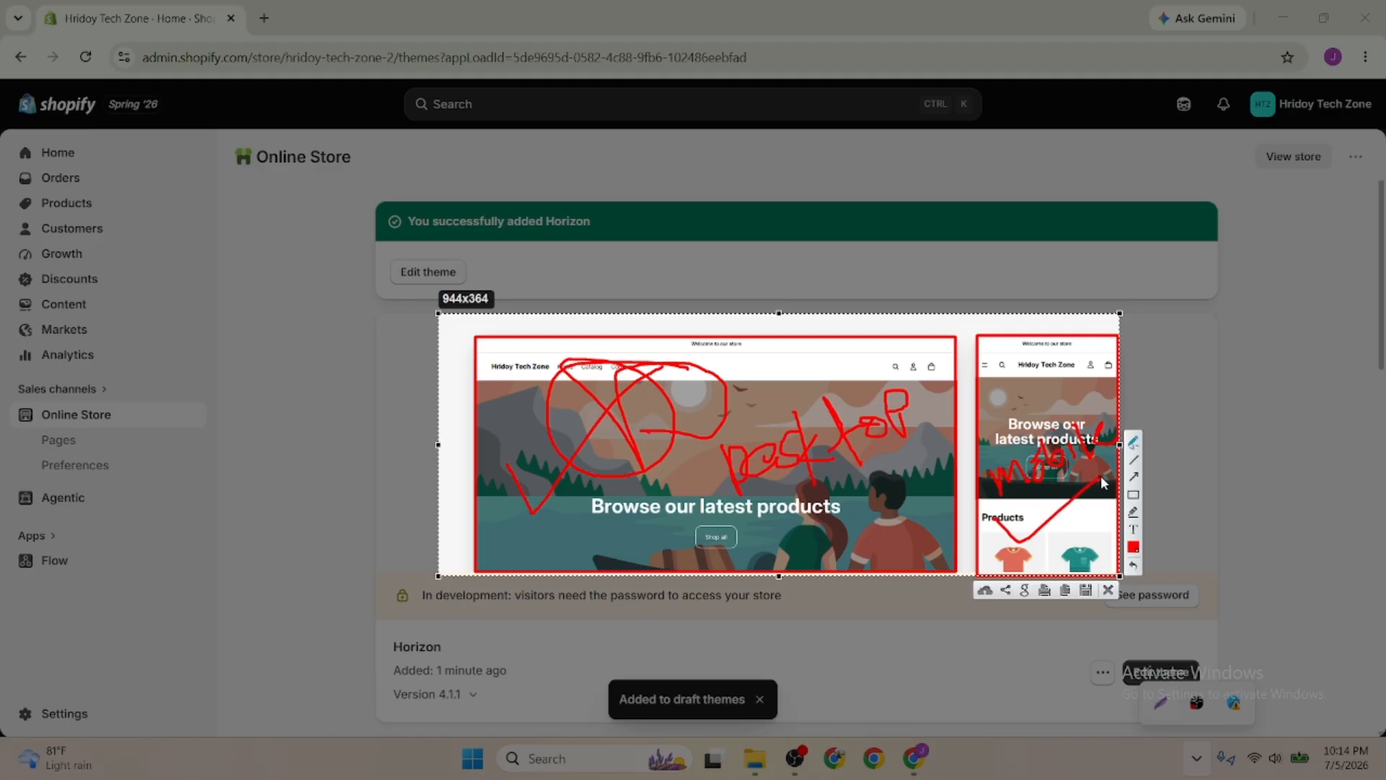
click(1109, 590)
Publish the draft Horizon theme as the store's current theme
scroll(816, 600, down, 3)
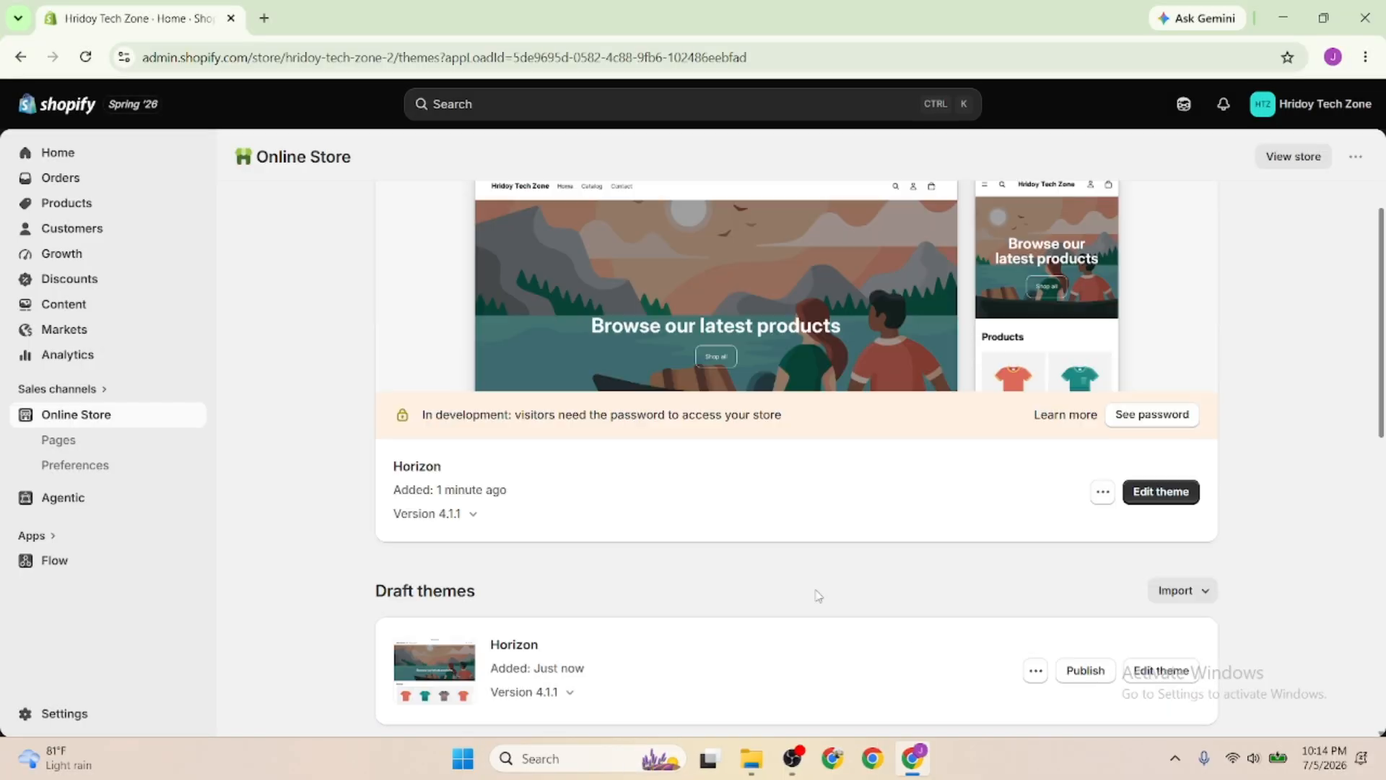
scroll(637, 588, down, 3)
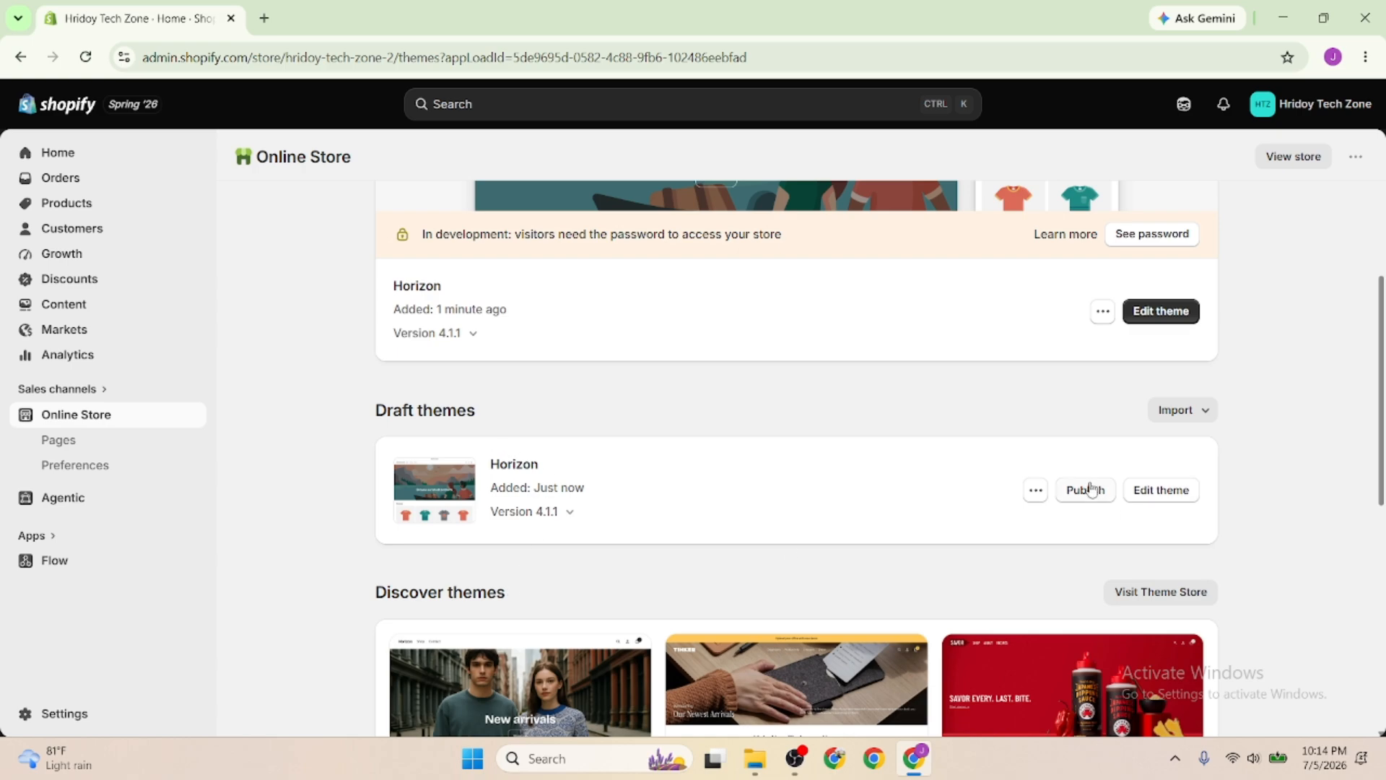
click(1090, 491)
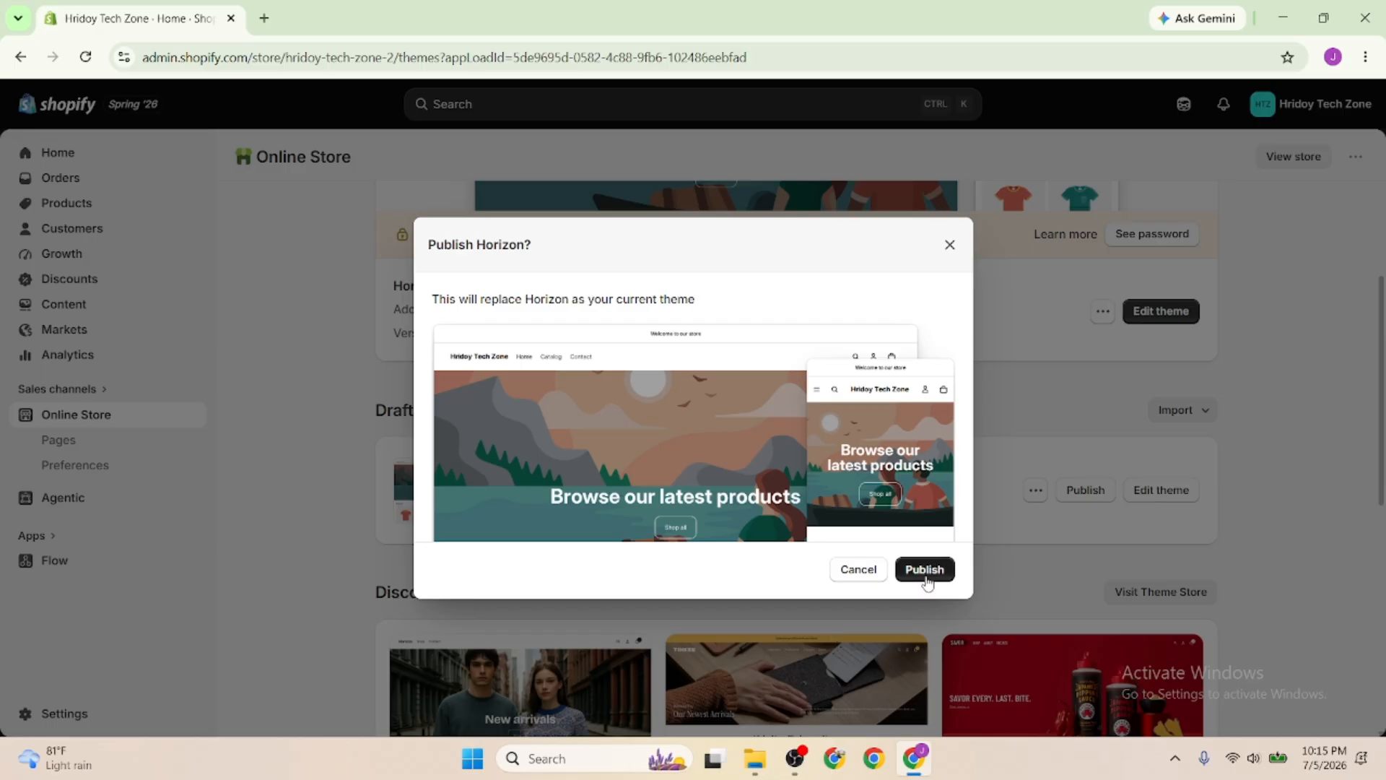
click(925, 570)
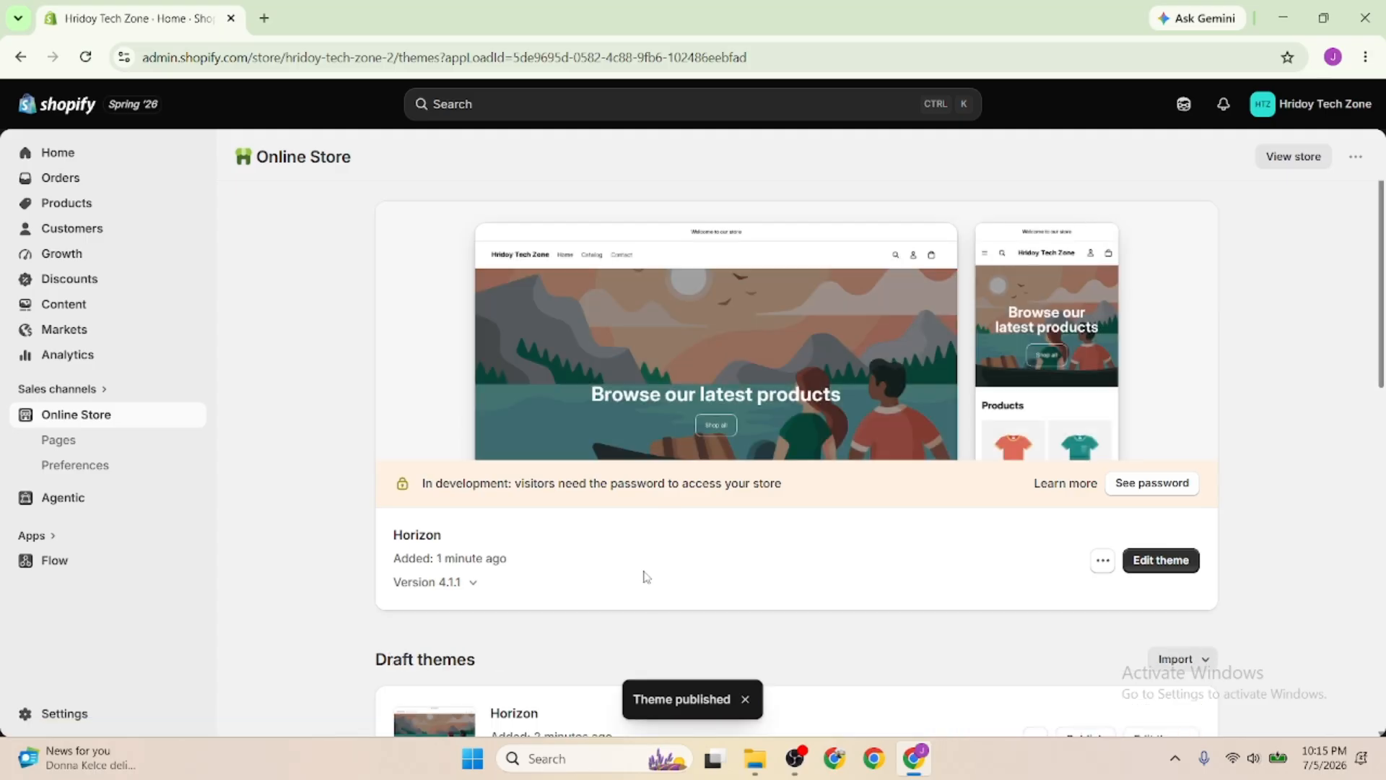
Open the draft Horizon theme for editing and view its store preview in a separate browser tab
scroll(646, 576, down, 2)
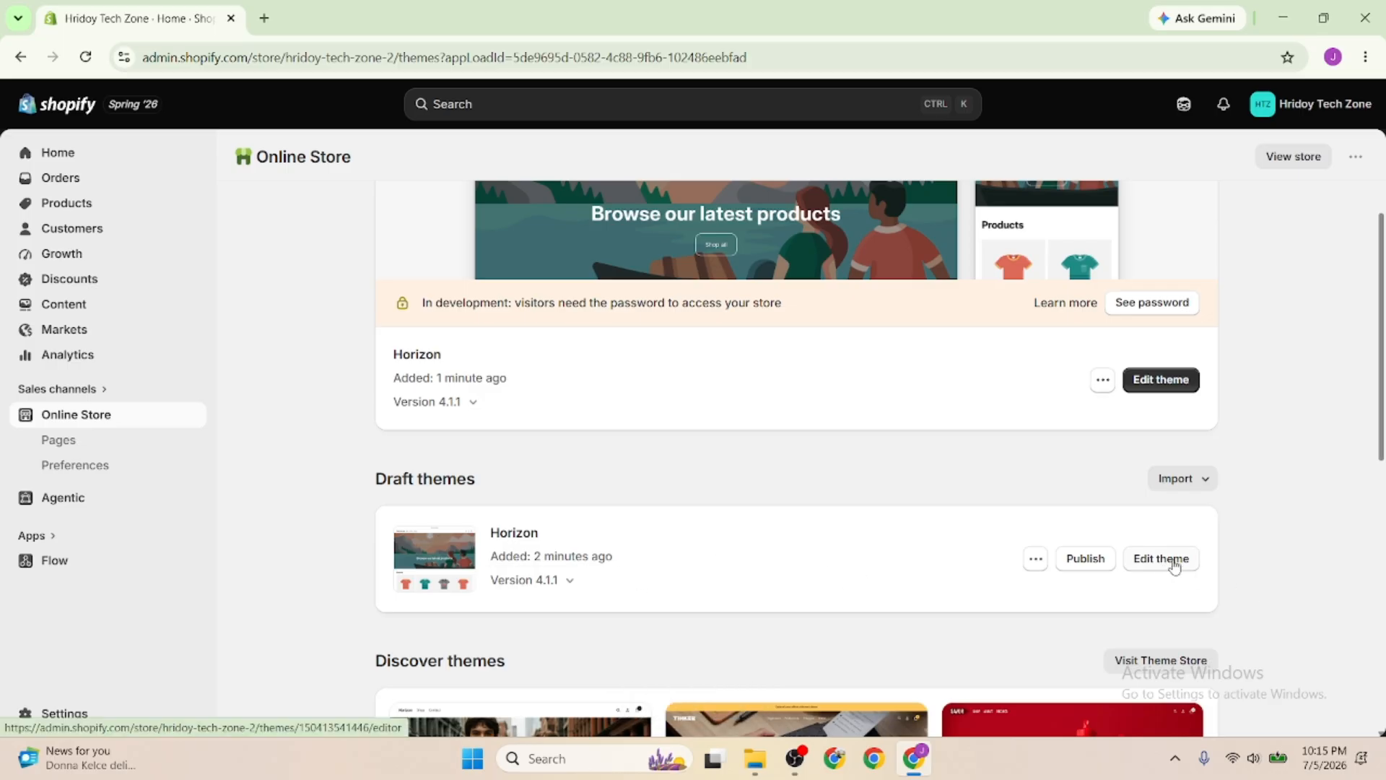
click(1174, 565)
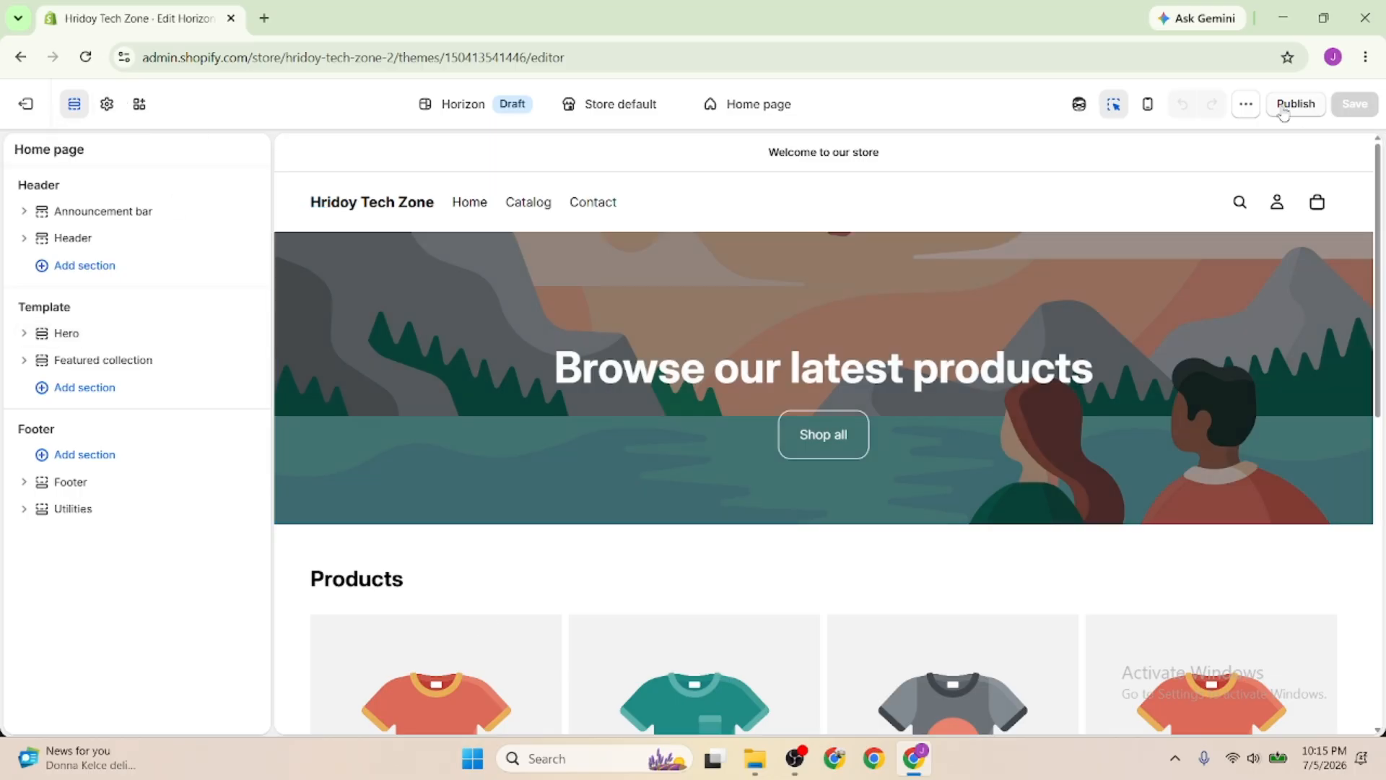
click(1246, 104)
click(1118, 213)
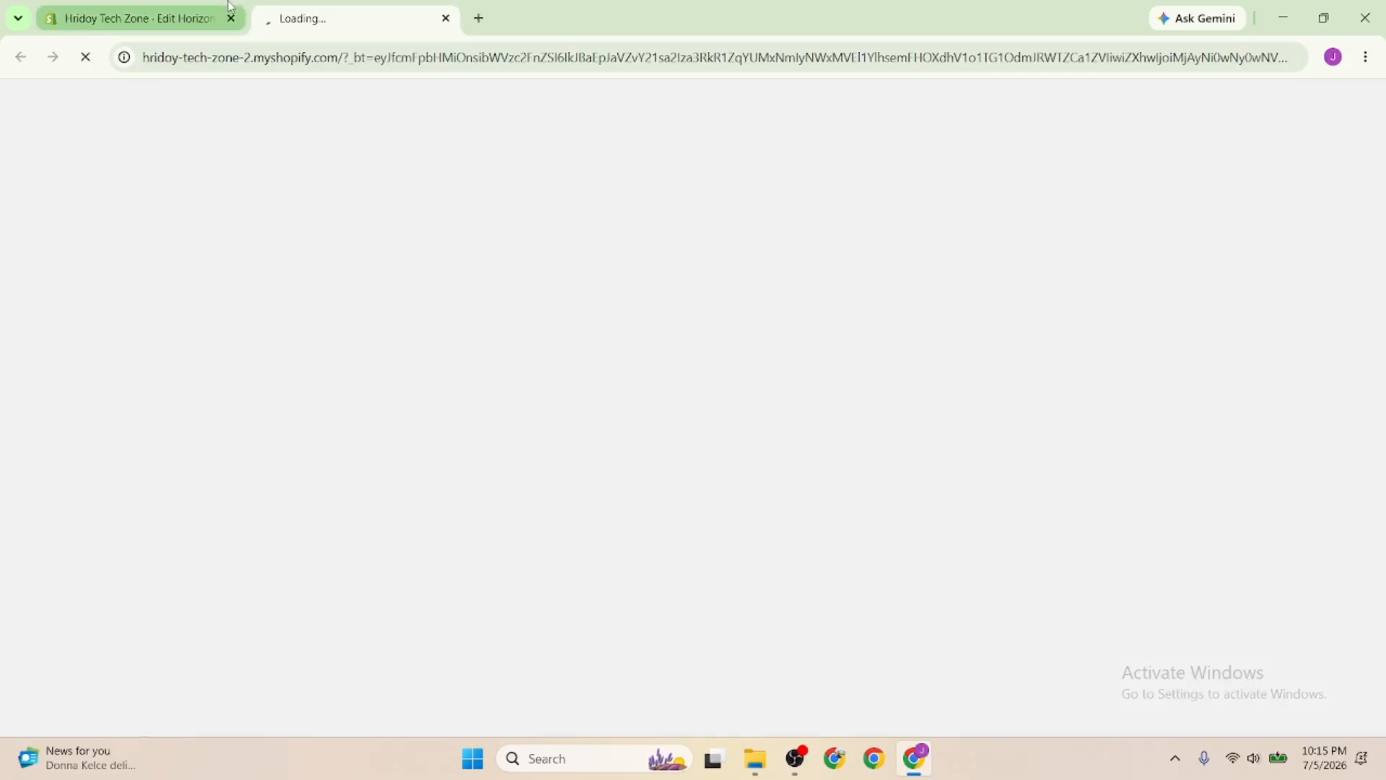
click(186, 14)
click(310, 10)
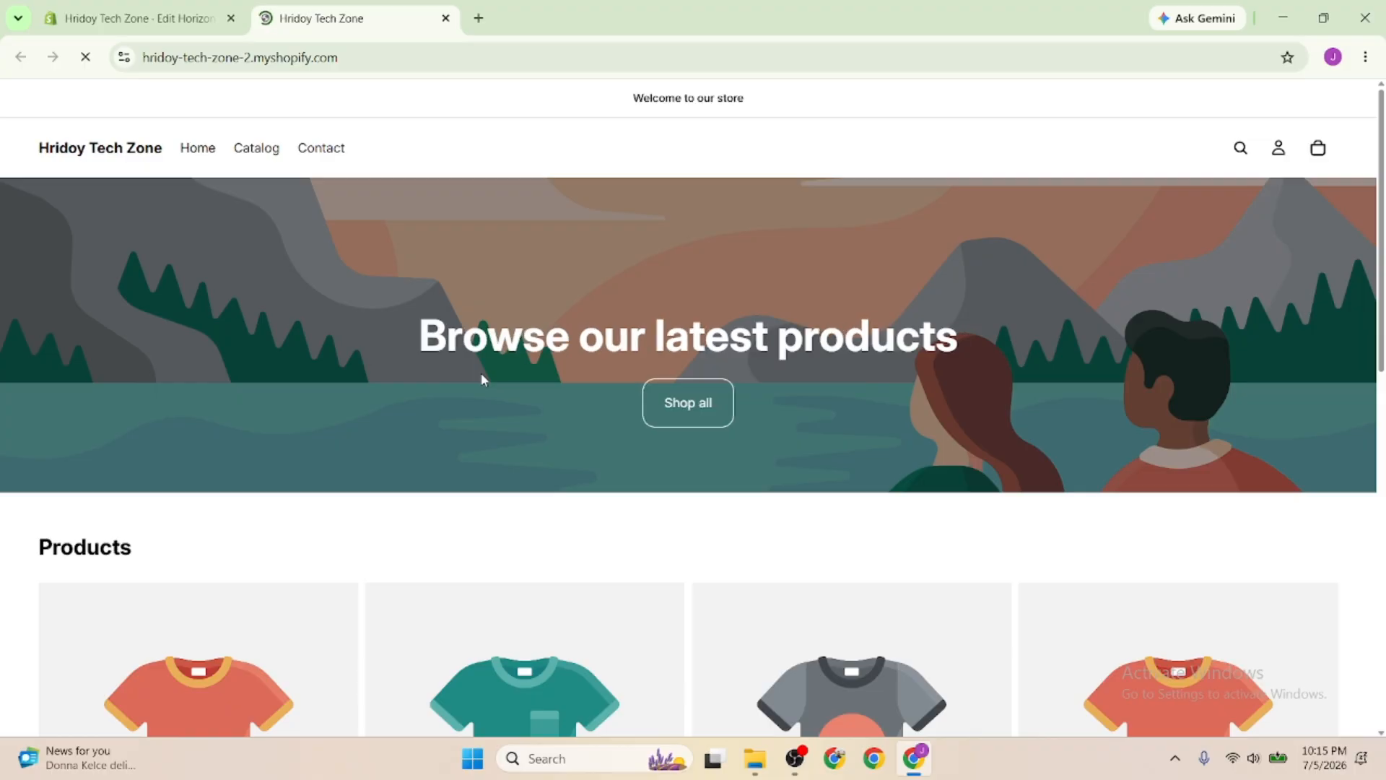
Highlight the "Welcome to our store" announcement bar, mark it freehand in a screen capture, and discard the capture
drag(634, 97, 798, 100)
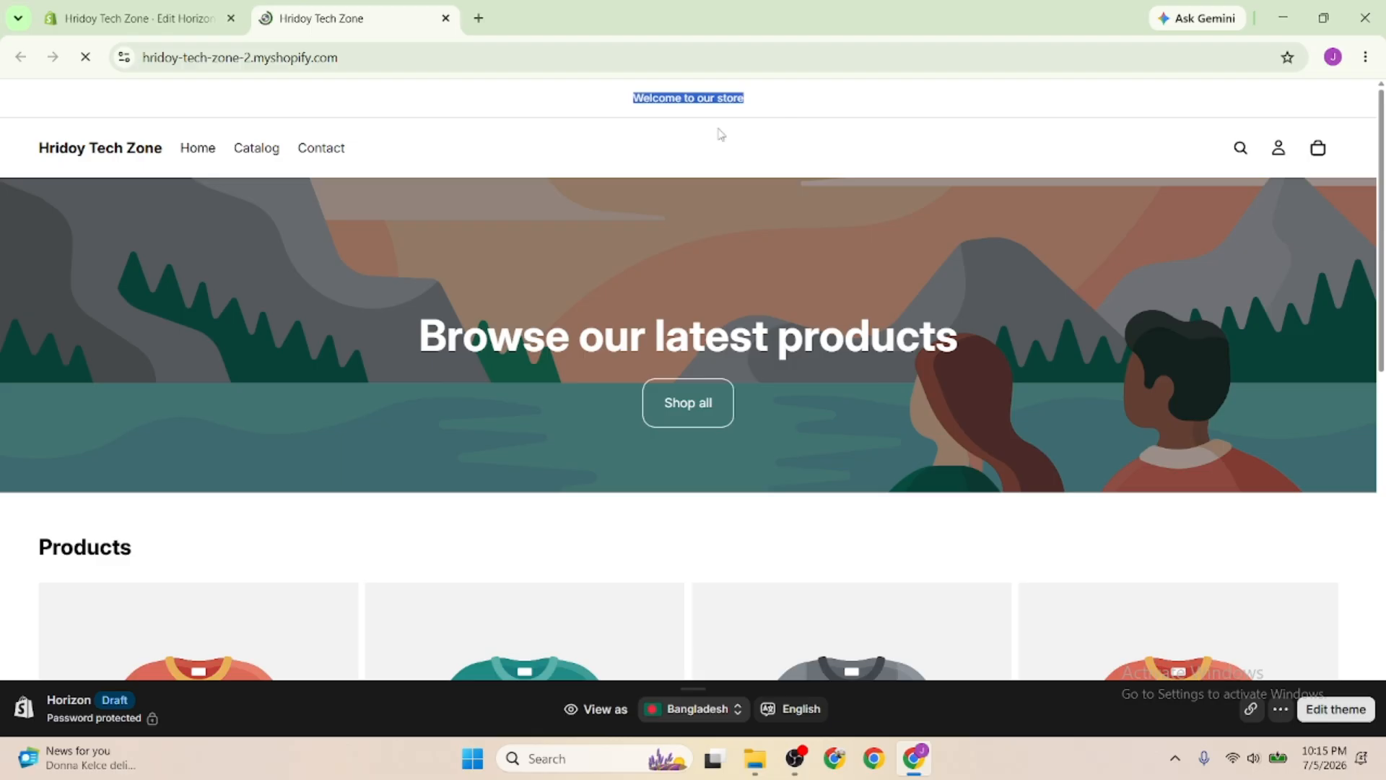
click(1176, 758)
click(1170, 706)
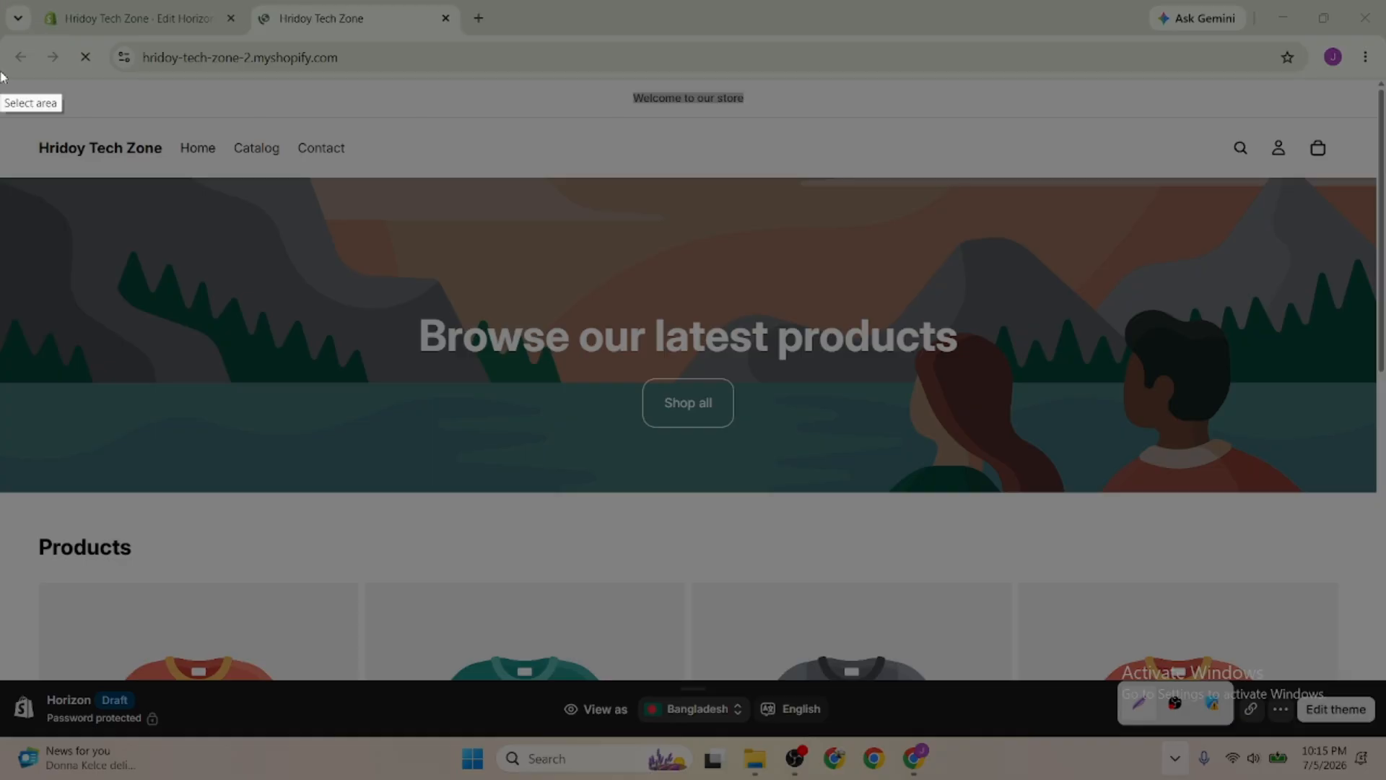
drag(1, 78, 1377, 117)
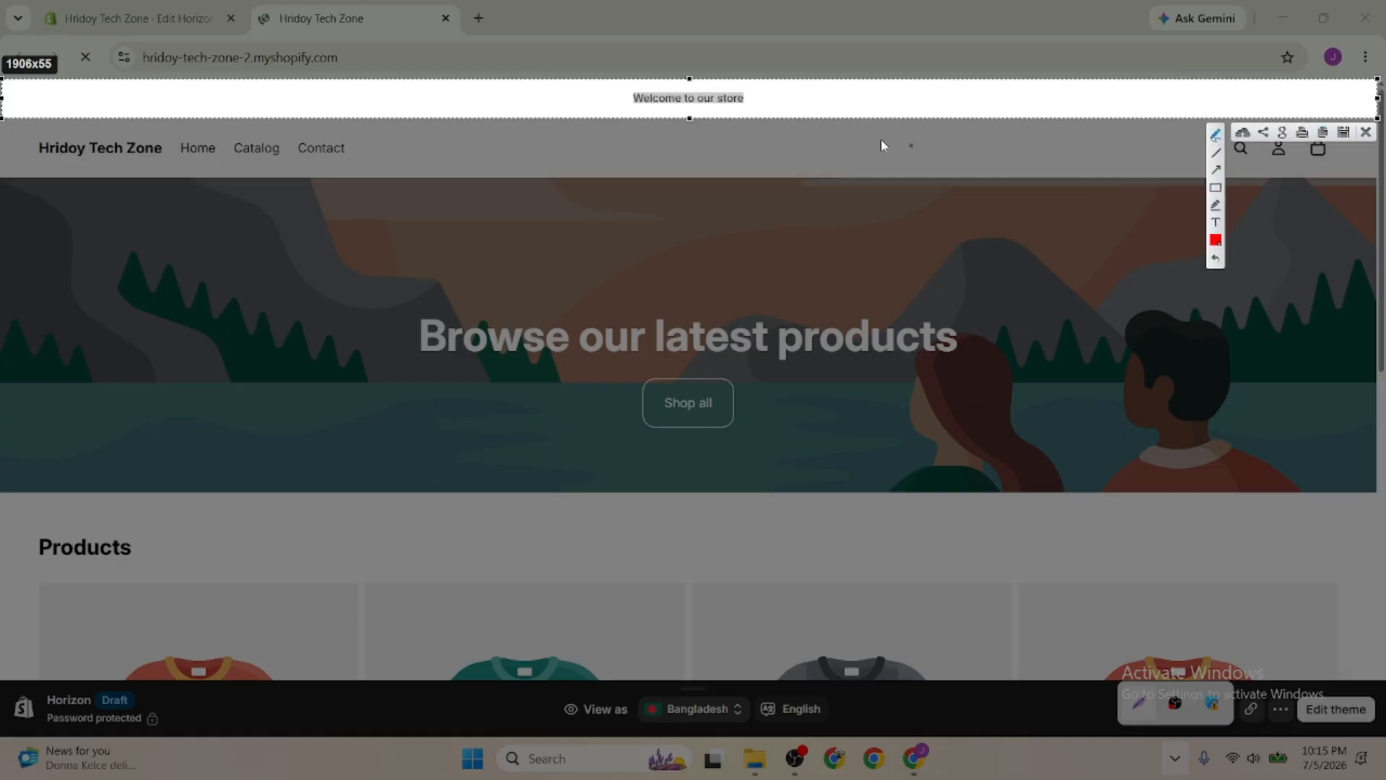
mouse_move(780, 105)
mouse_down()
mouse_move(842, 101)
mouse_move(773, 105)
mouse_up()
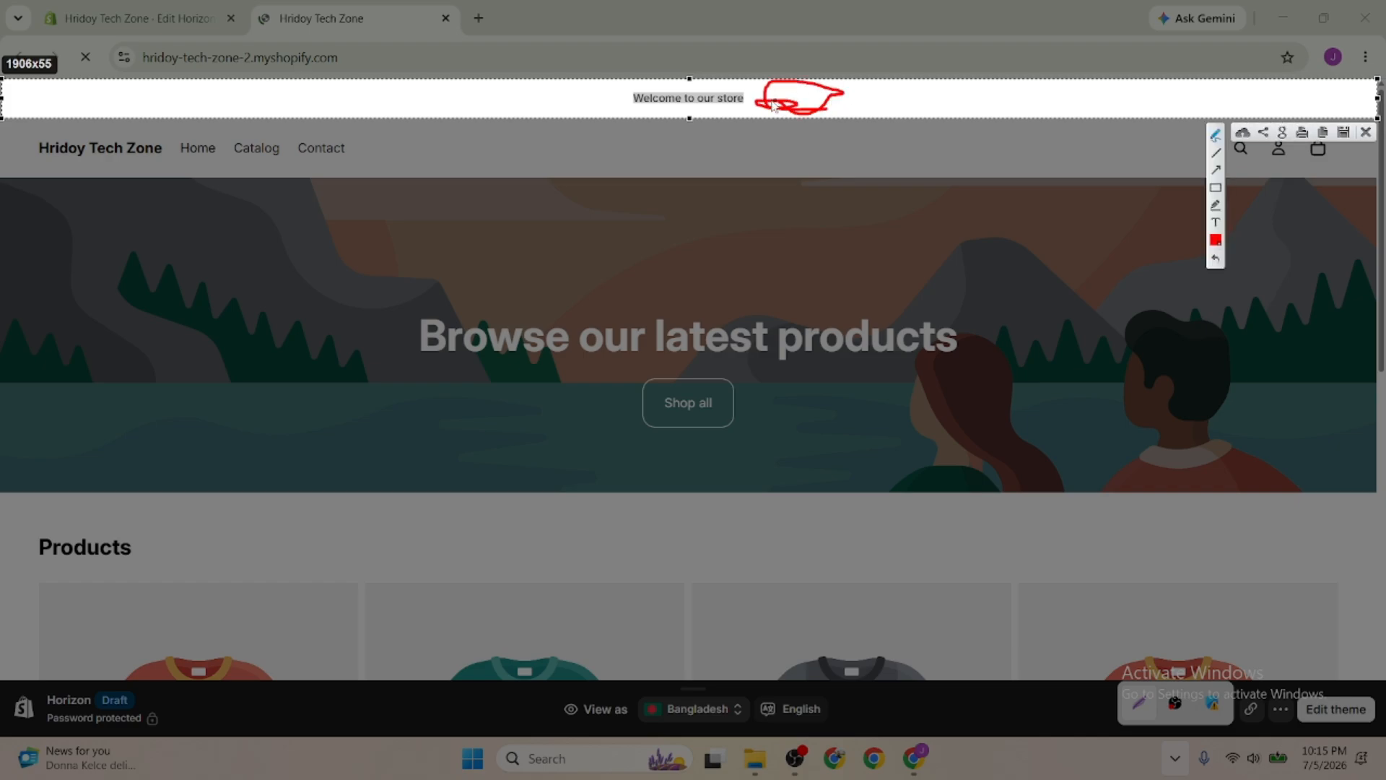
click(1366, 133)
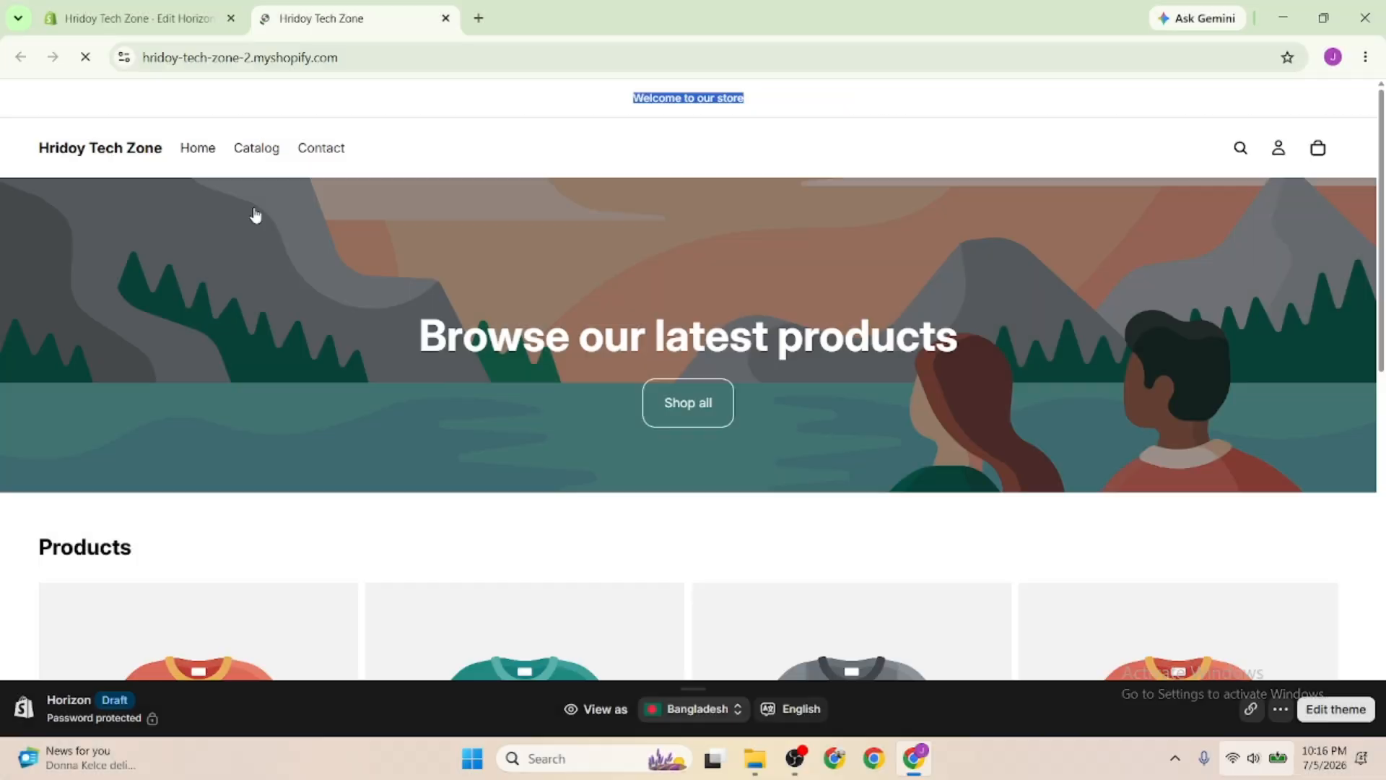
Circle the store name, menu links and header icons in a screen capture of the header, and discard the capture
click(1176, 758)
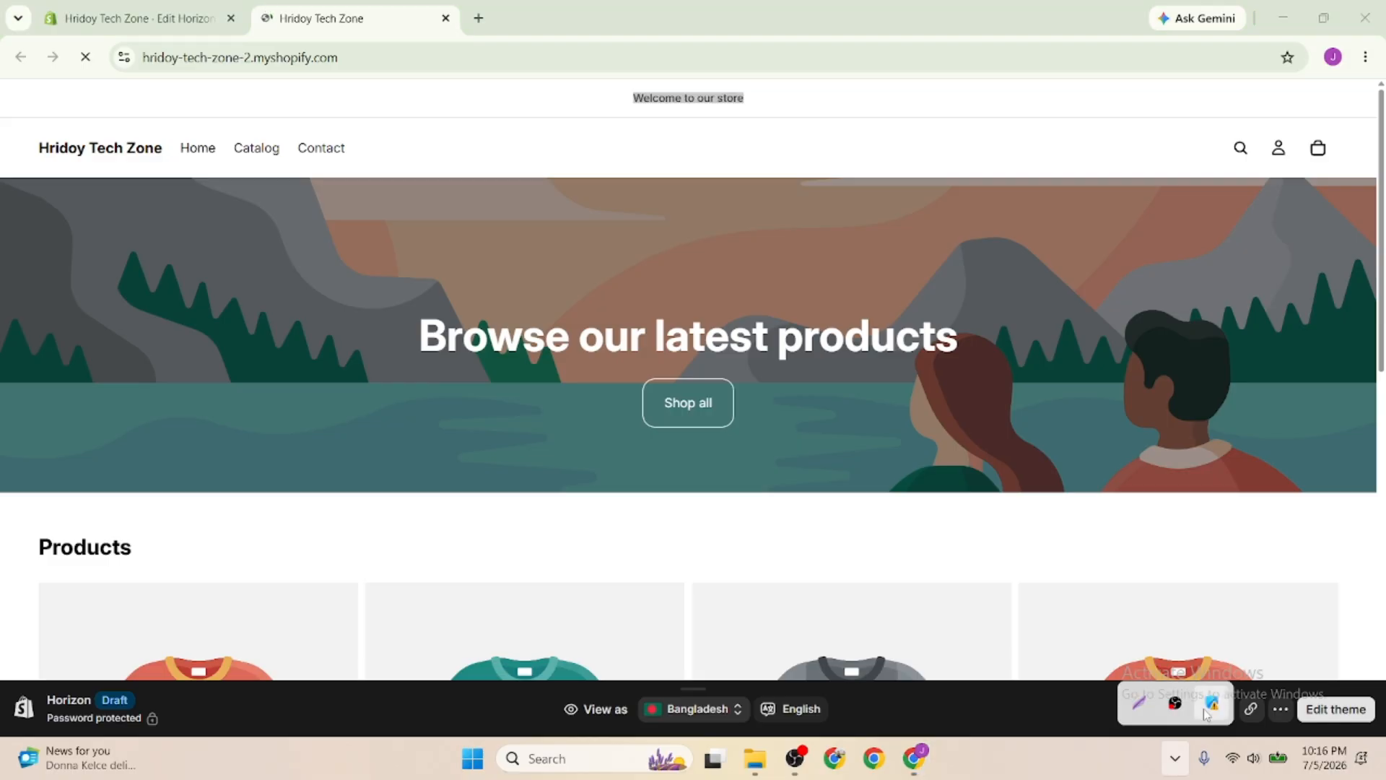
click(1135, 708)
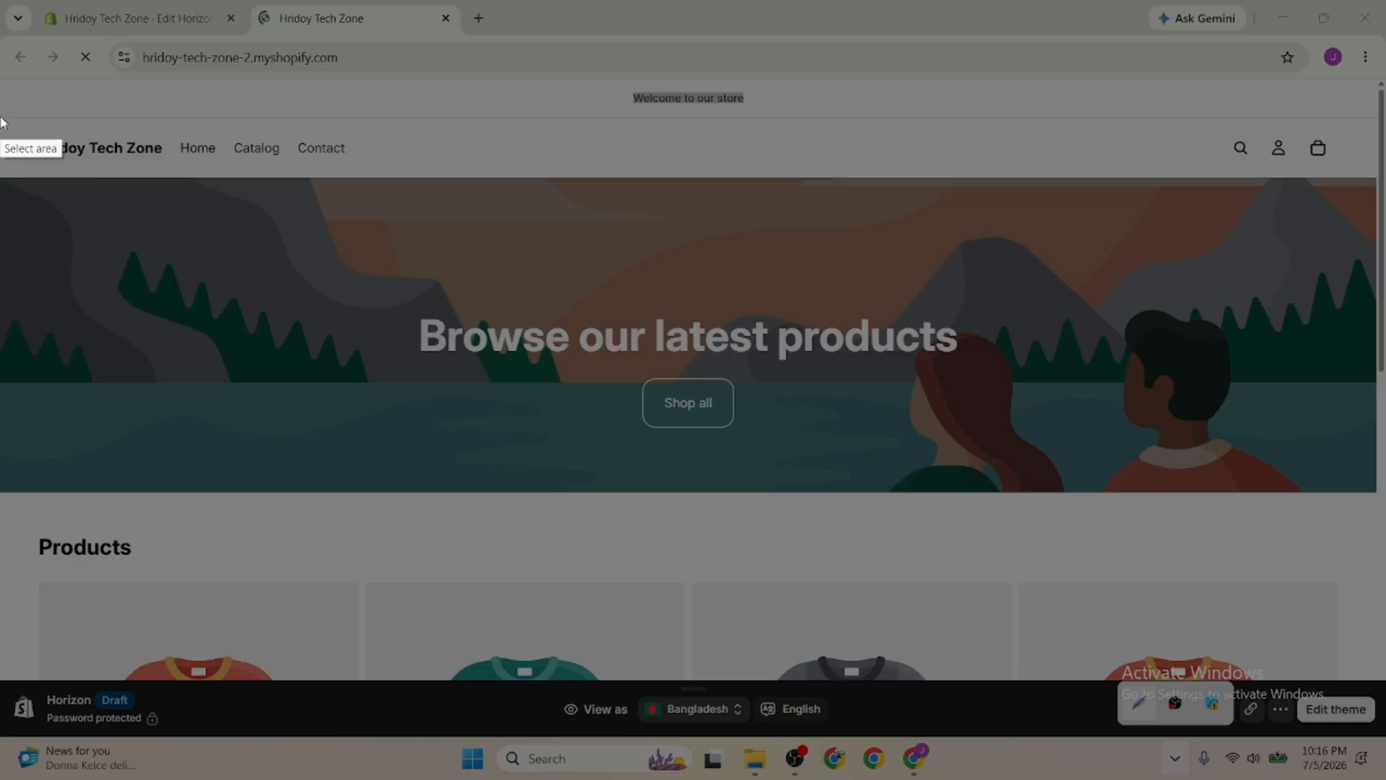
drag(2, 114, 1378, 176)
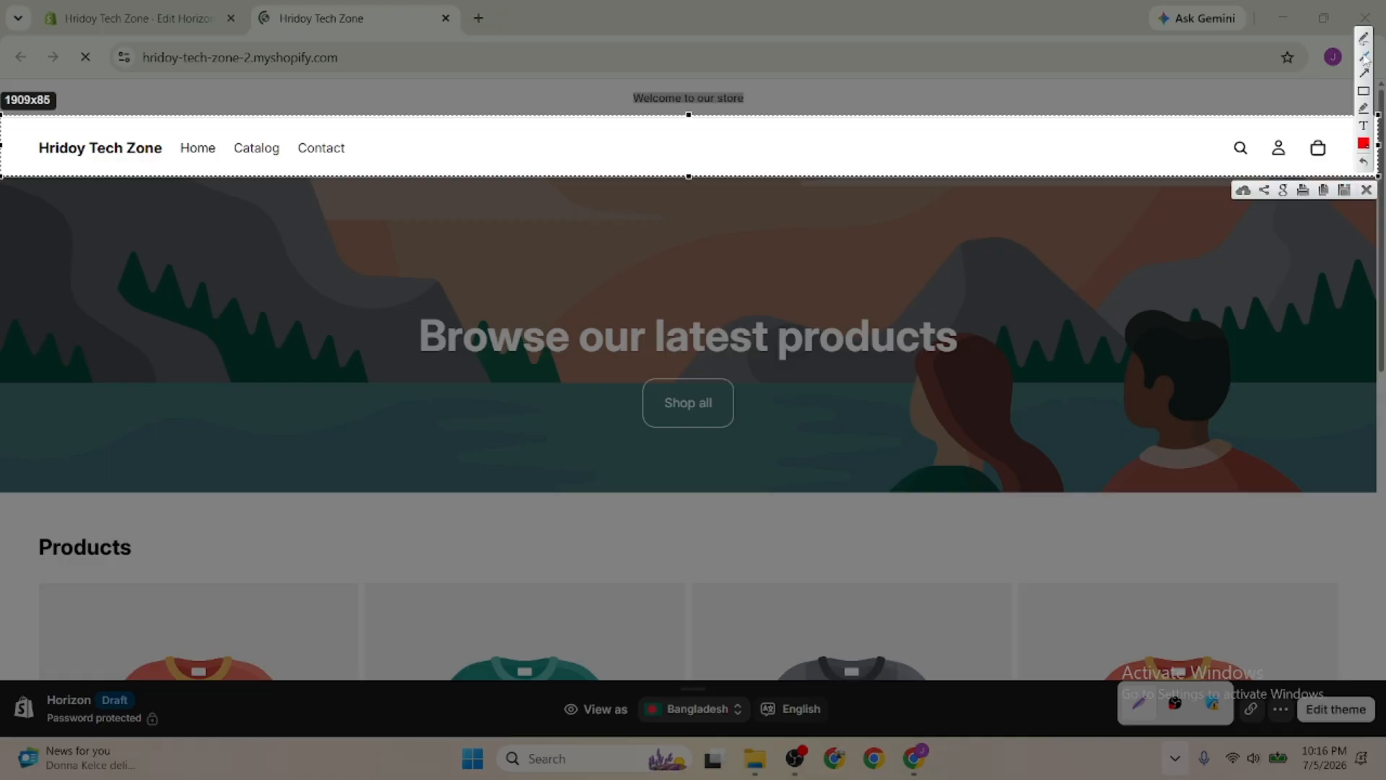
mouse_move(165, 132)
mouse_down()
mouse_move(108, 125)
mouse_move(43, 171)
mouse_move(163, 141)
mouse_move(189, 165)
mouse_move(321, 129)
mouse_move(173, 136)
mouse_up()
mouse_move(1231, 130)
mouse_down()
mouse_move(1353, 163)
mouse_move(1278, 143)
mouse_move(1285, 133)
mouse_up()
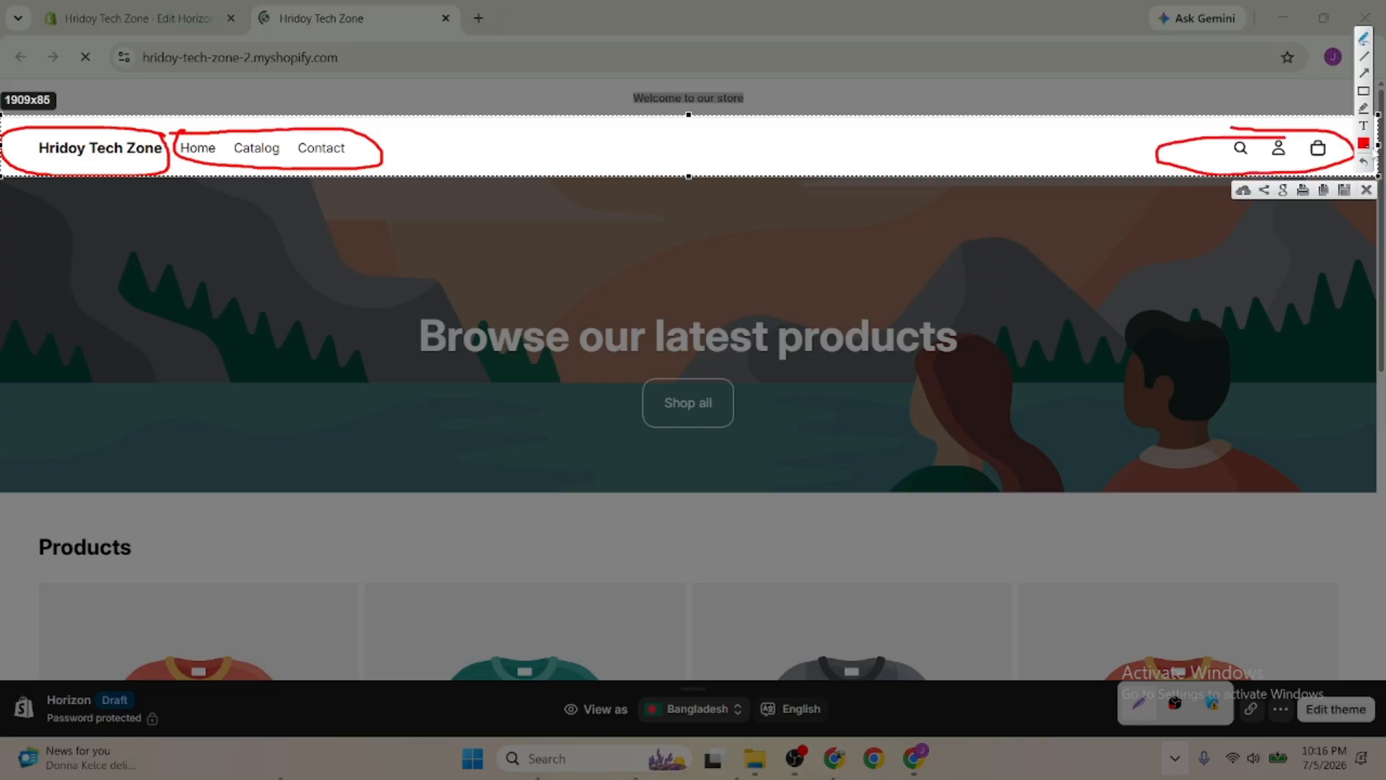
click(1367, 190)
Compare the theme editor's section list with the hero, product and email sign-up areas of the store preview
click(137, 18)
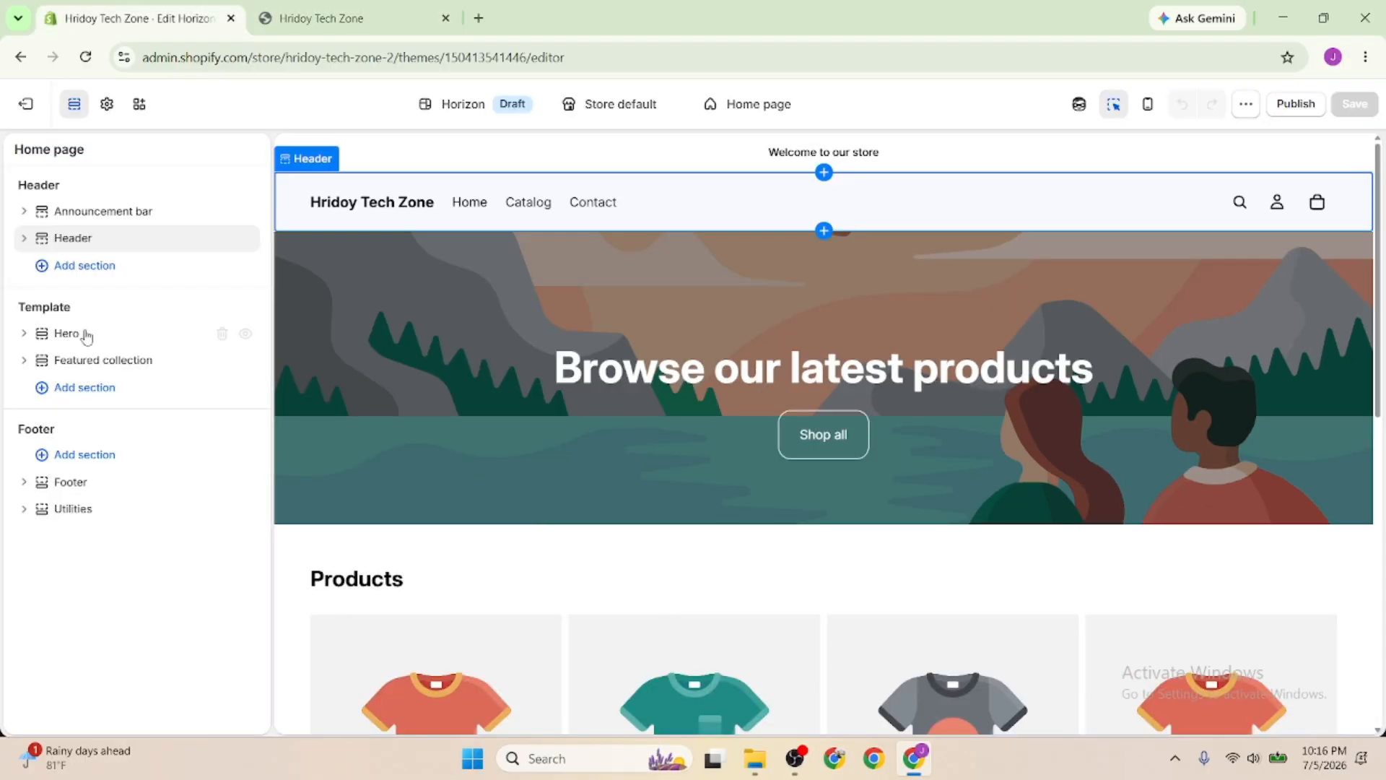
click(354, 18)
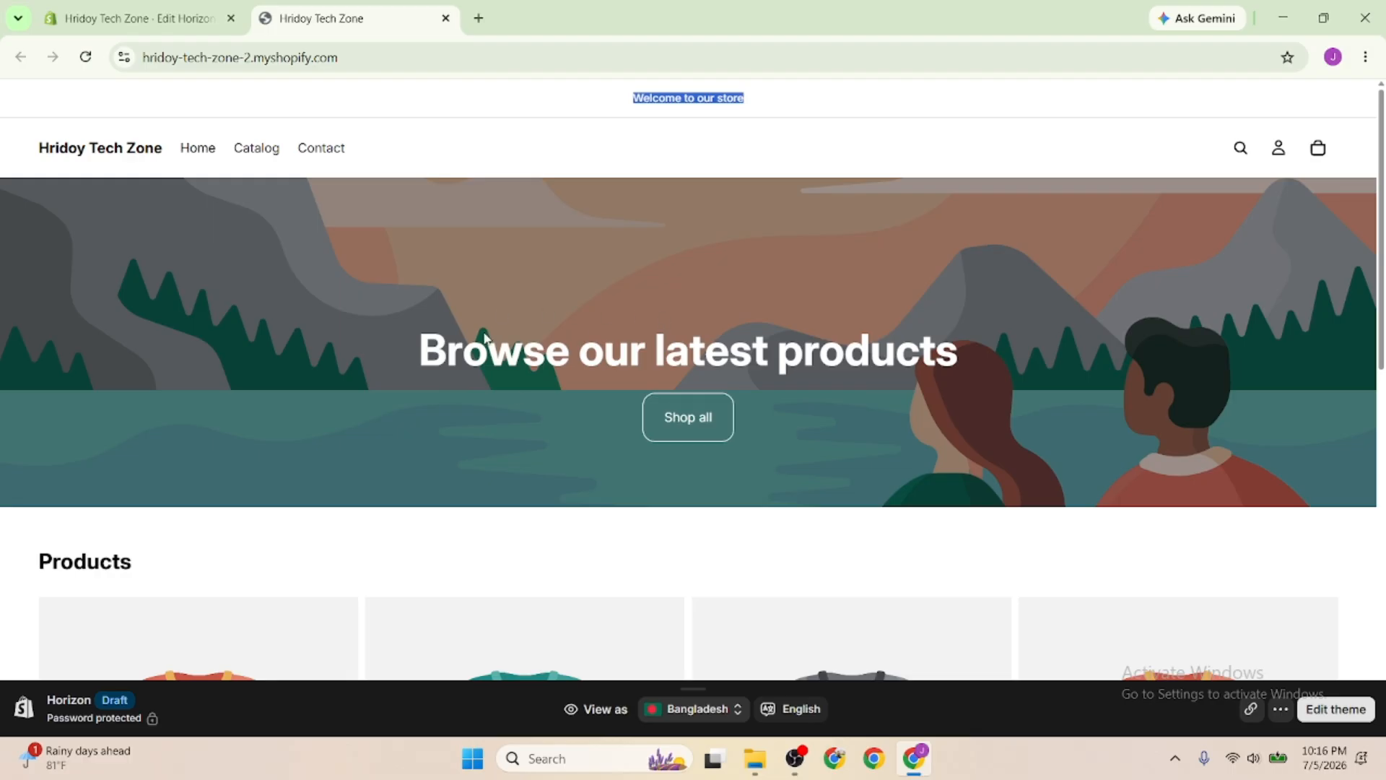
scroll(523, 396, down, 4)
click(137, 18)
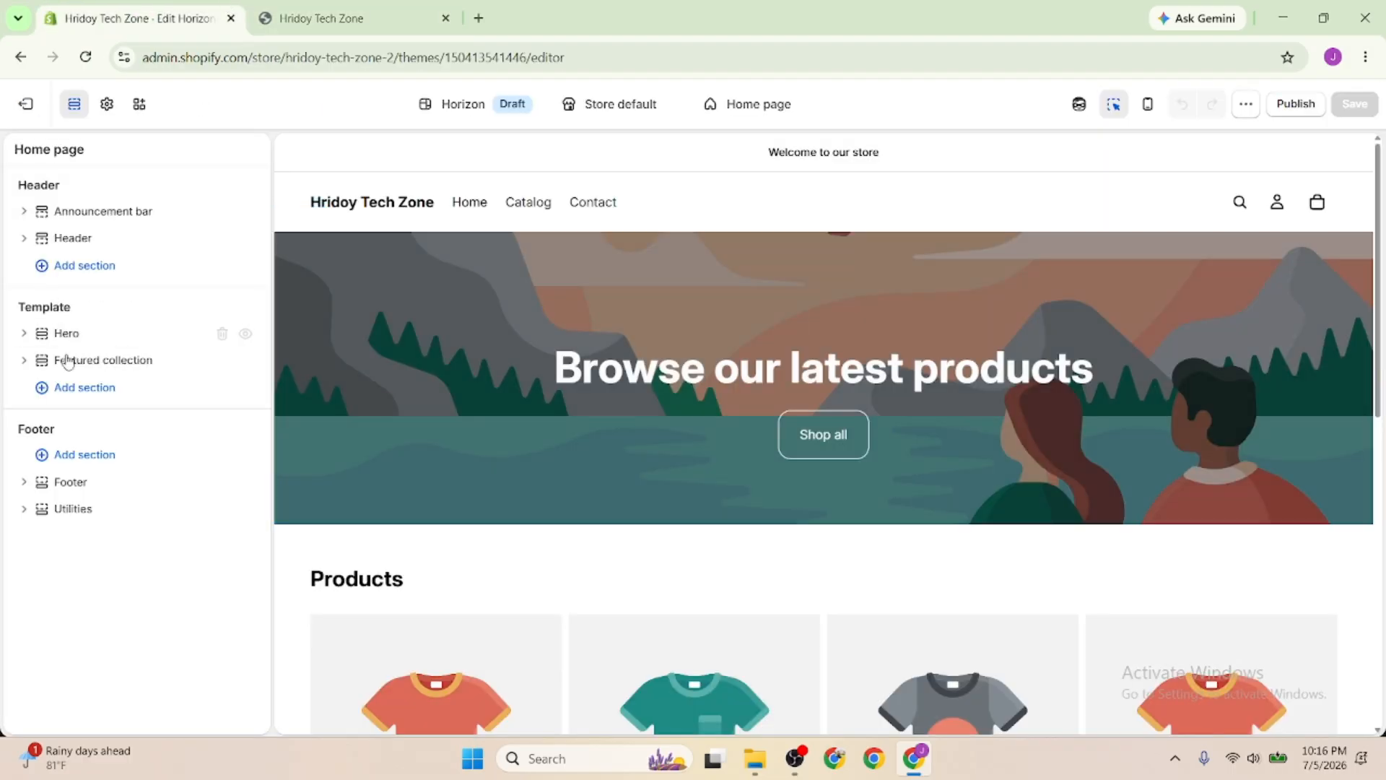
click(354, 18)
scroll(409, 466, down, 2)
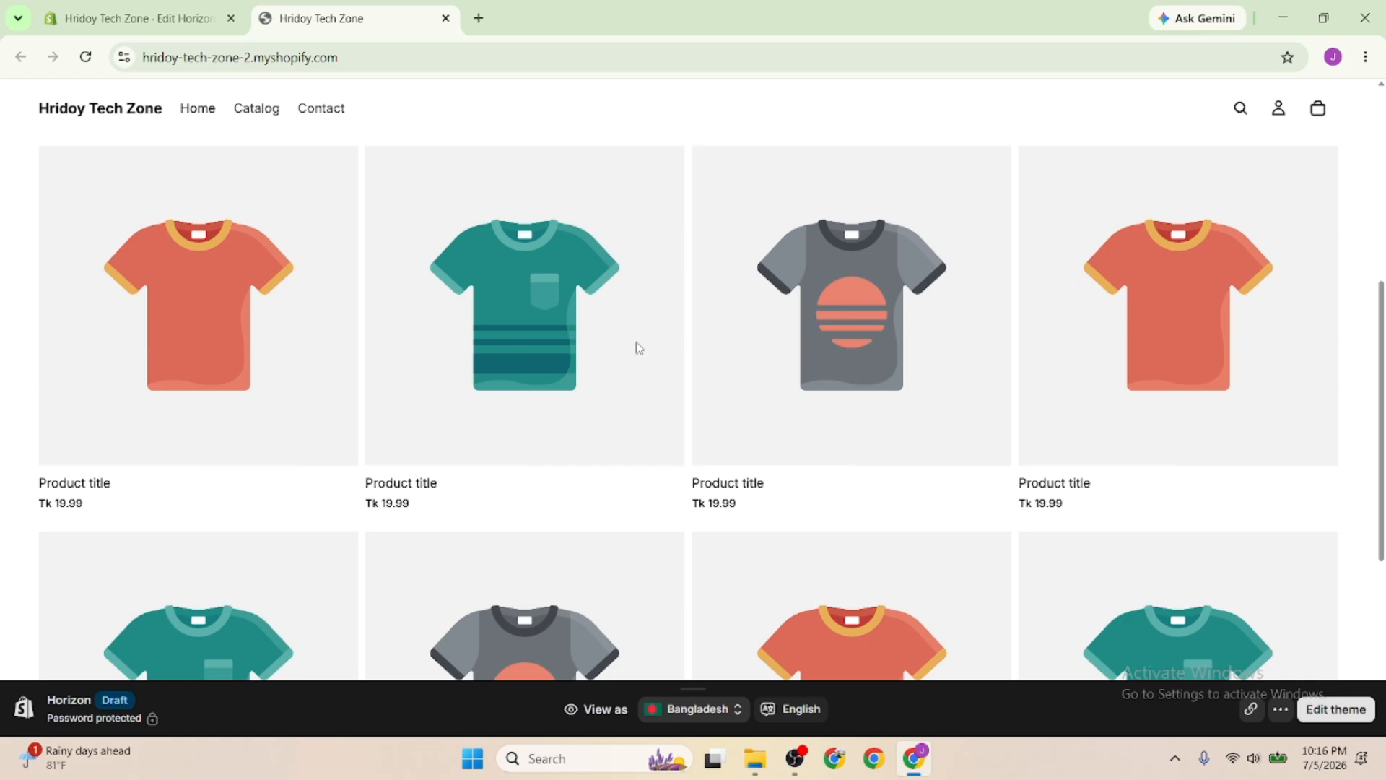
scroll(1133, 430, down, 5)
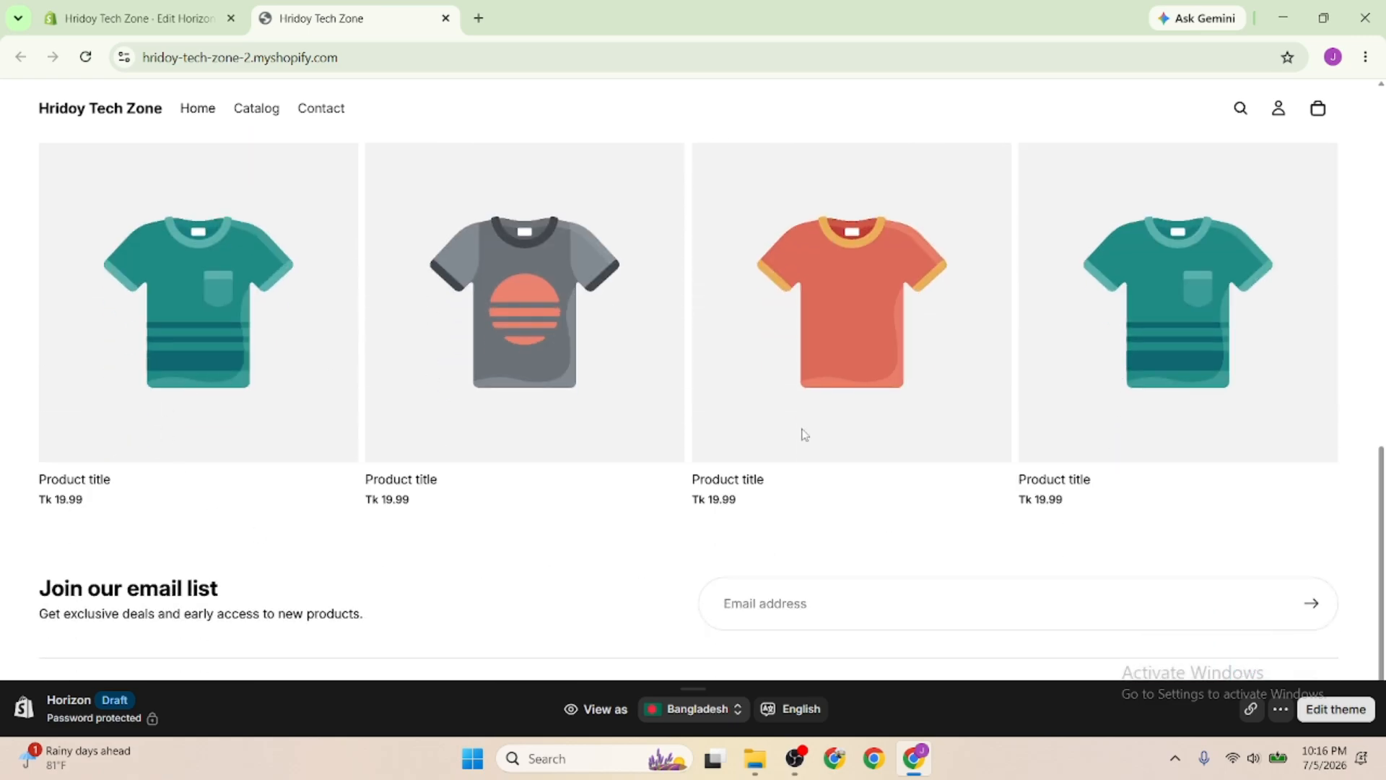
scroll(316, 430, up, 8)
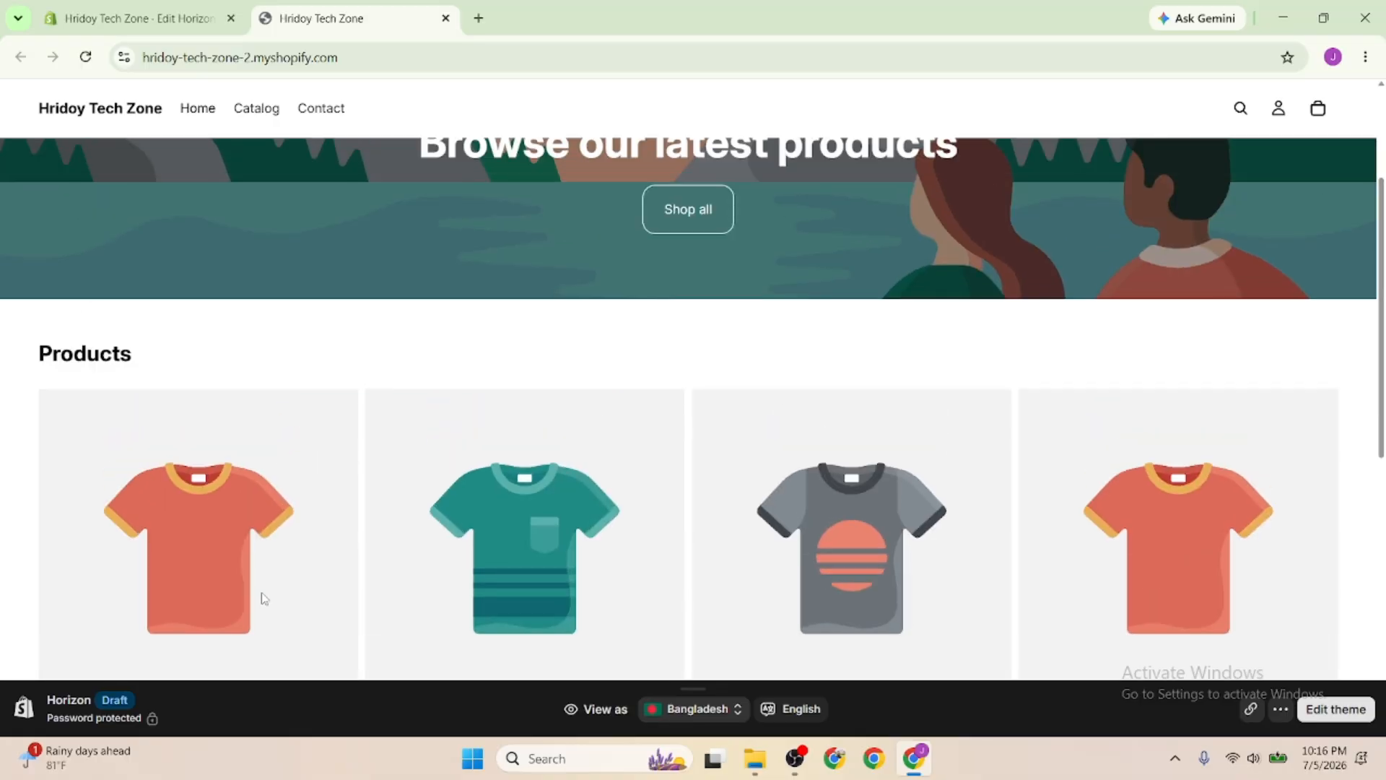
scroll(449, 504, down, 9)
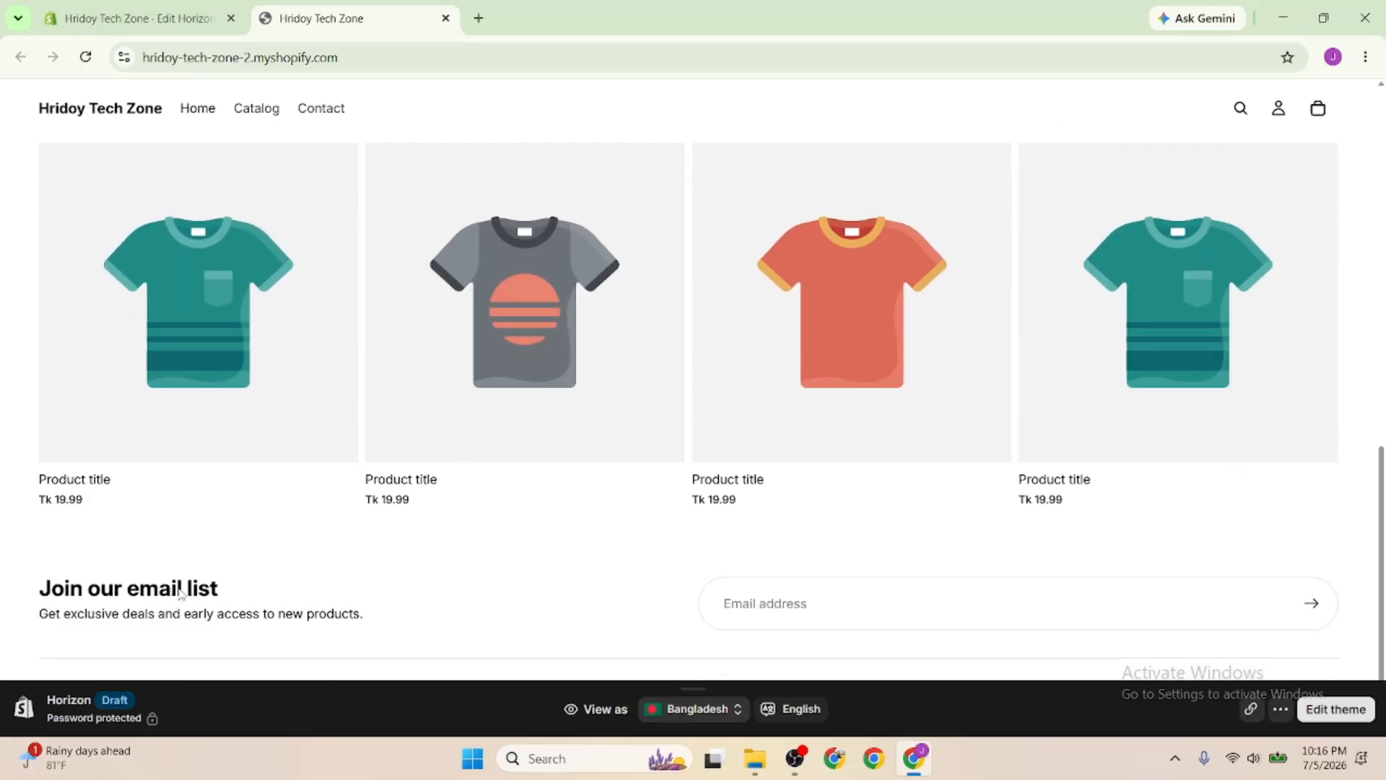
Frame the "Join our email list" footer area in a screen capture and discard the capture
click(1175, 758)
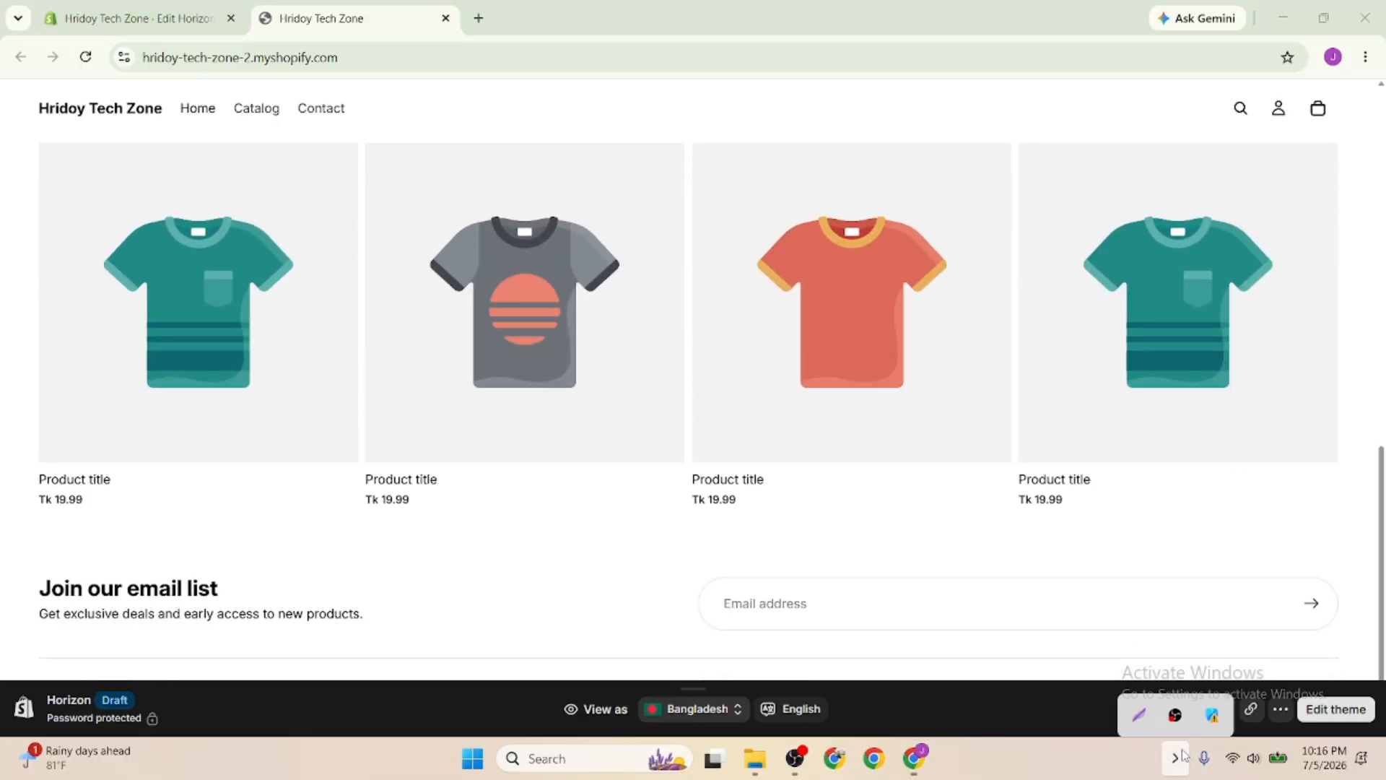
key(Print)
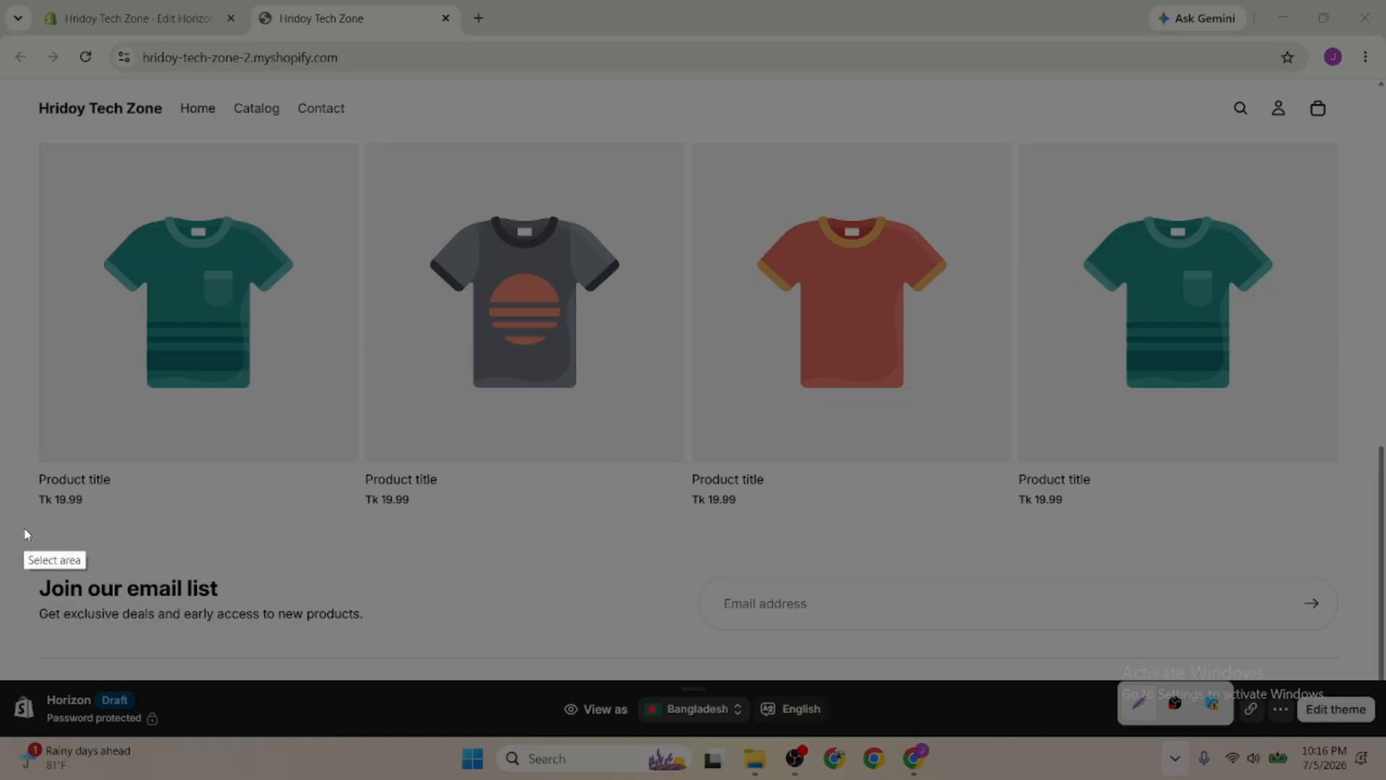
drag(17, 522, 1380, 682)
click(1371, 697)
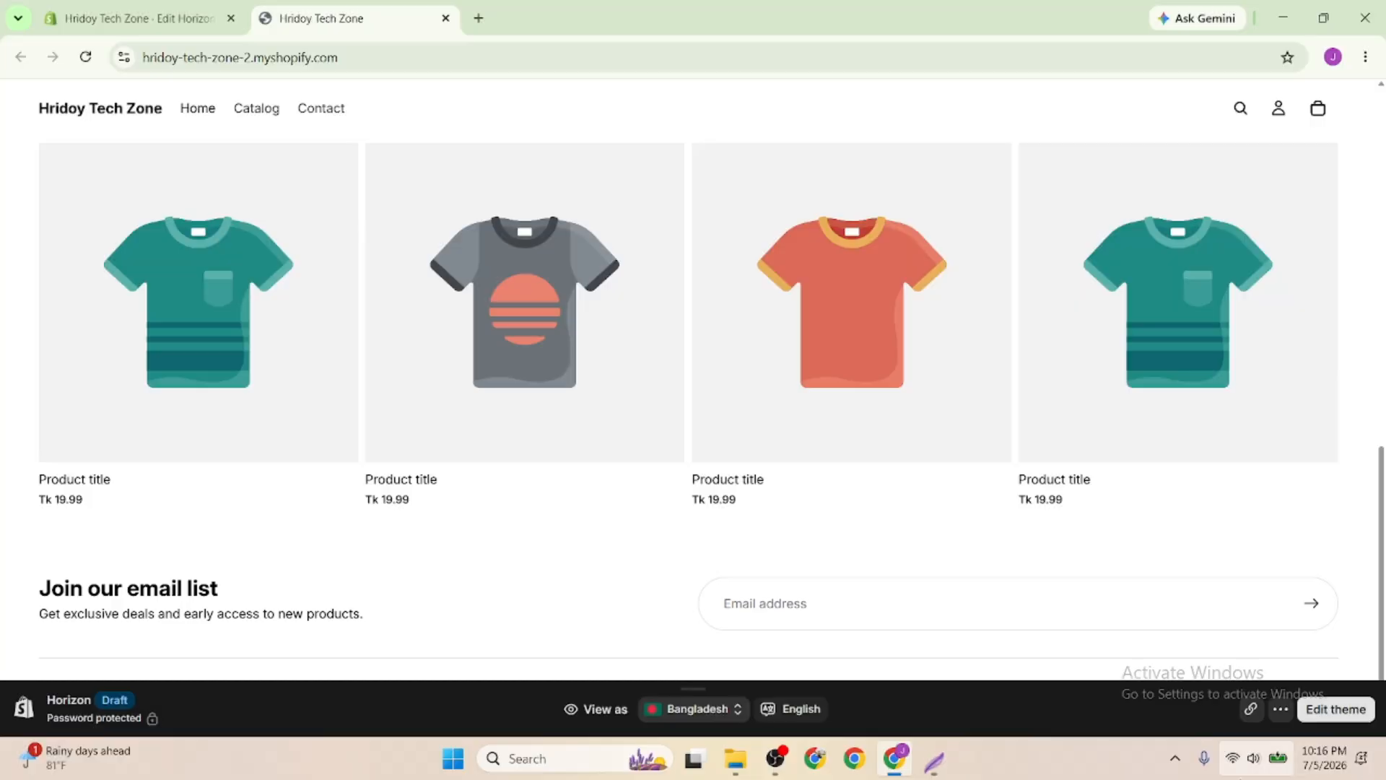
Highlight the "Welcome to our store" announcement text at the head of the store preview
scroll(658, 404, up, 10)
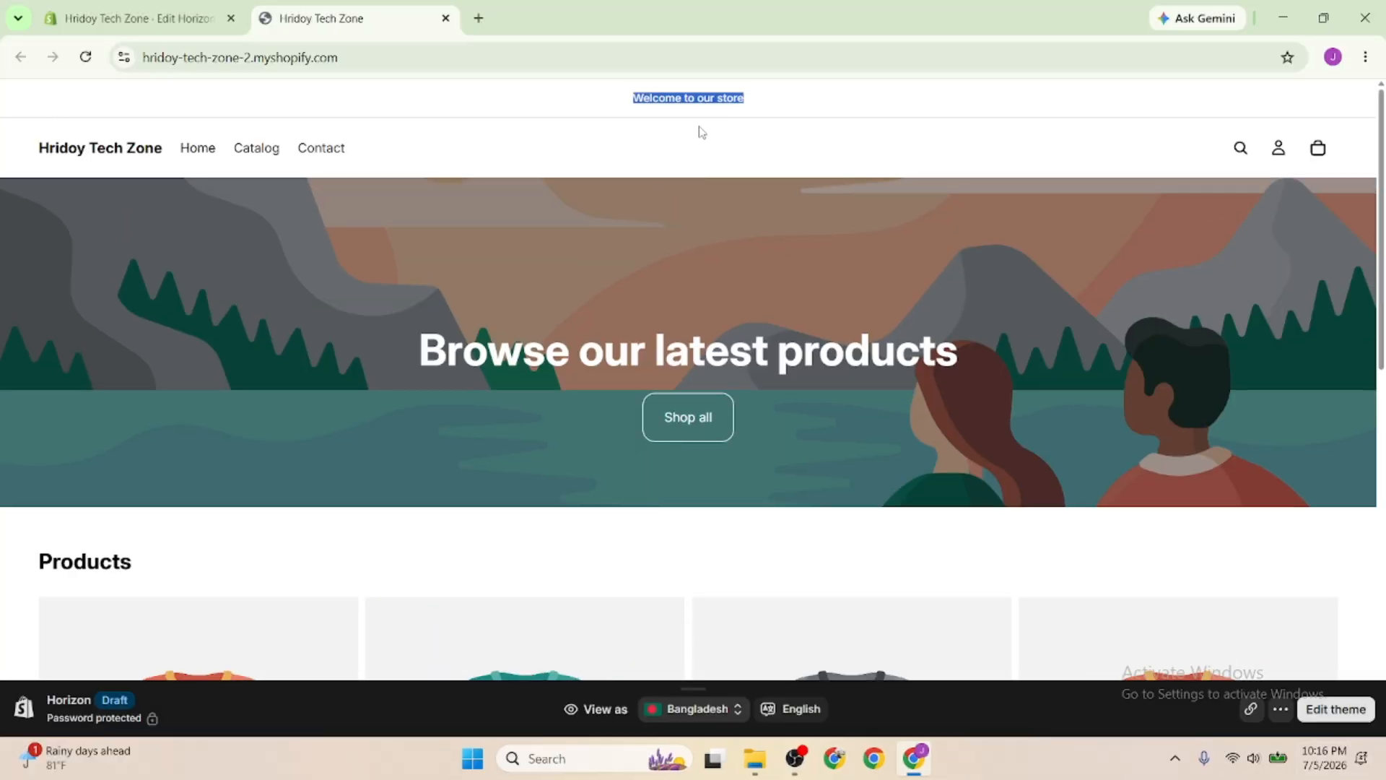
click(638, 96)
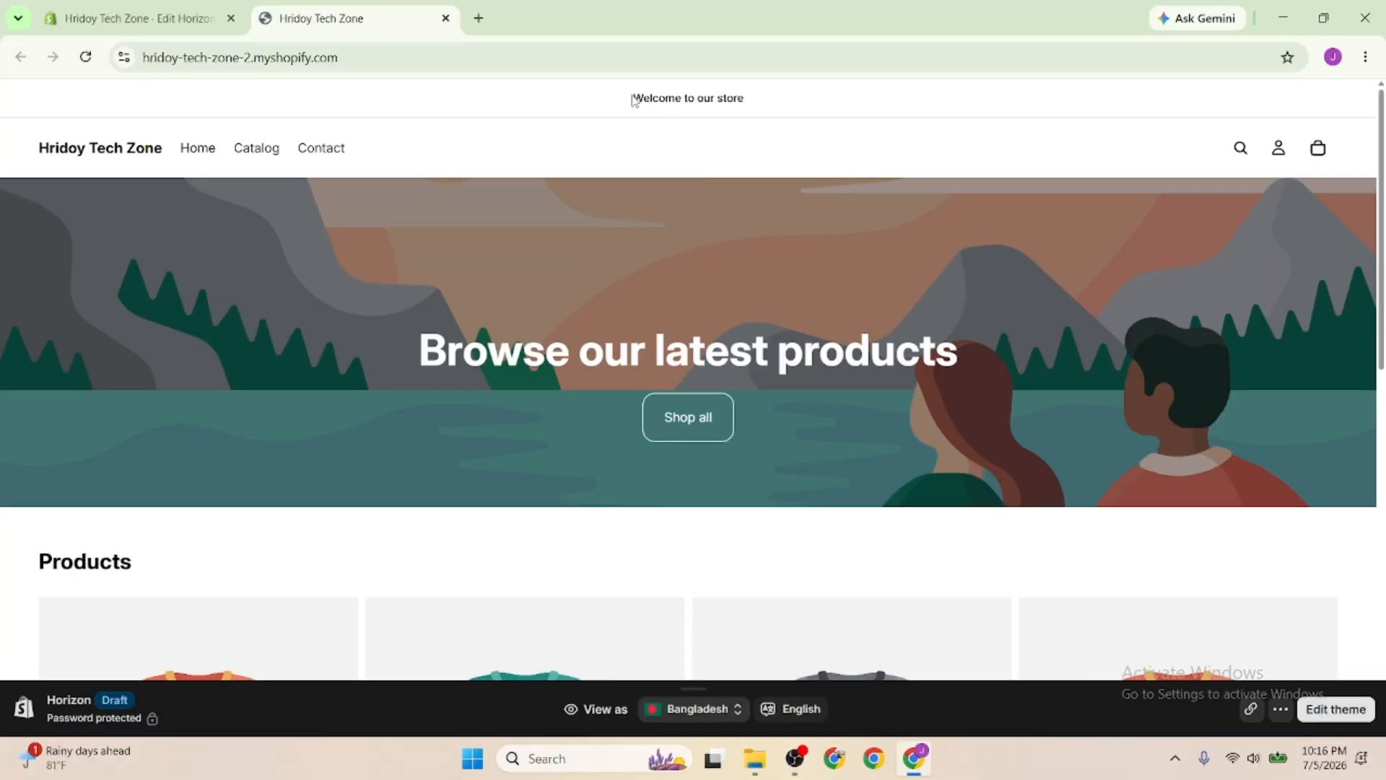
drag(635, 99, 745, 97)
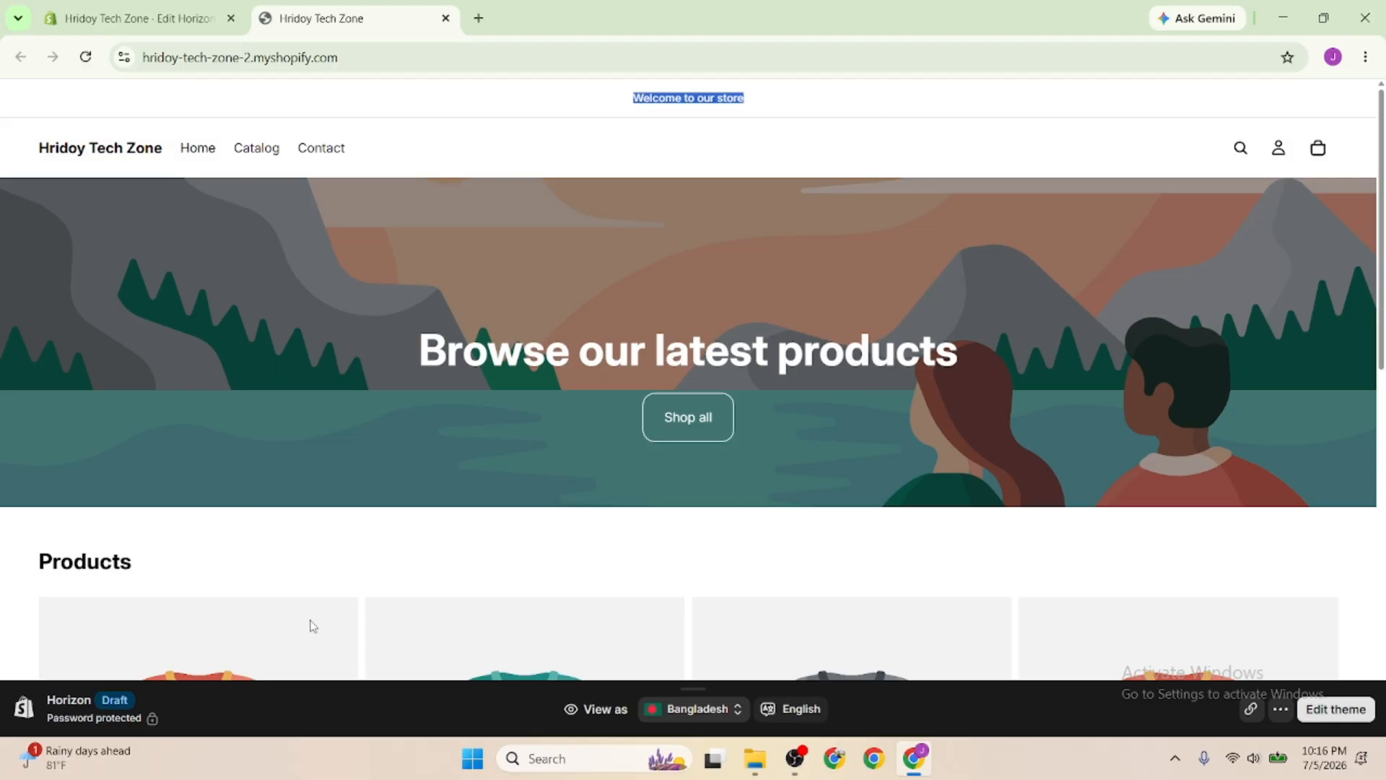
Switch to the theme editor and set the announcement bar's background color to light grey #E8E6E6
click(160, 6)
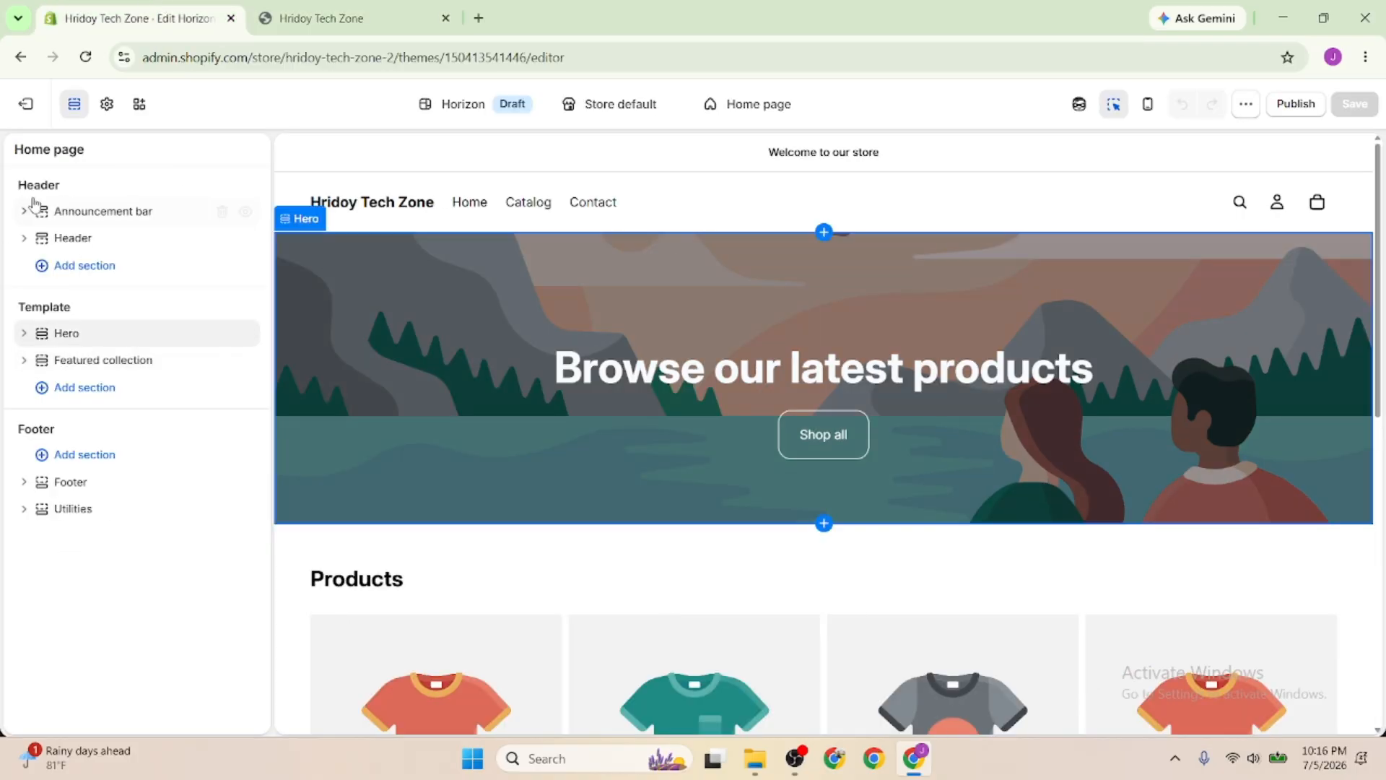
click(71, 215)
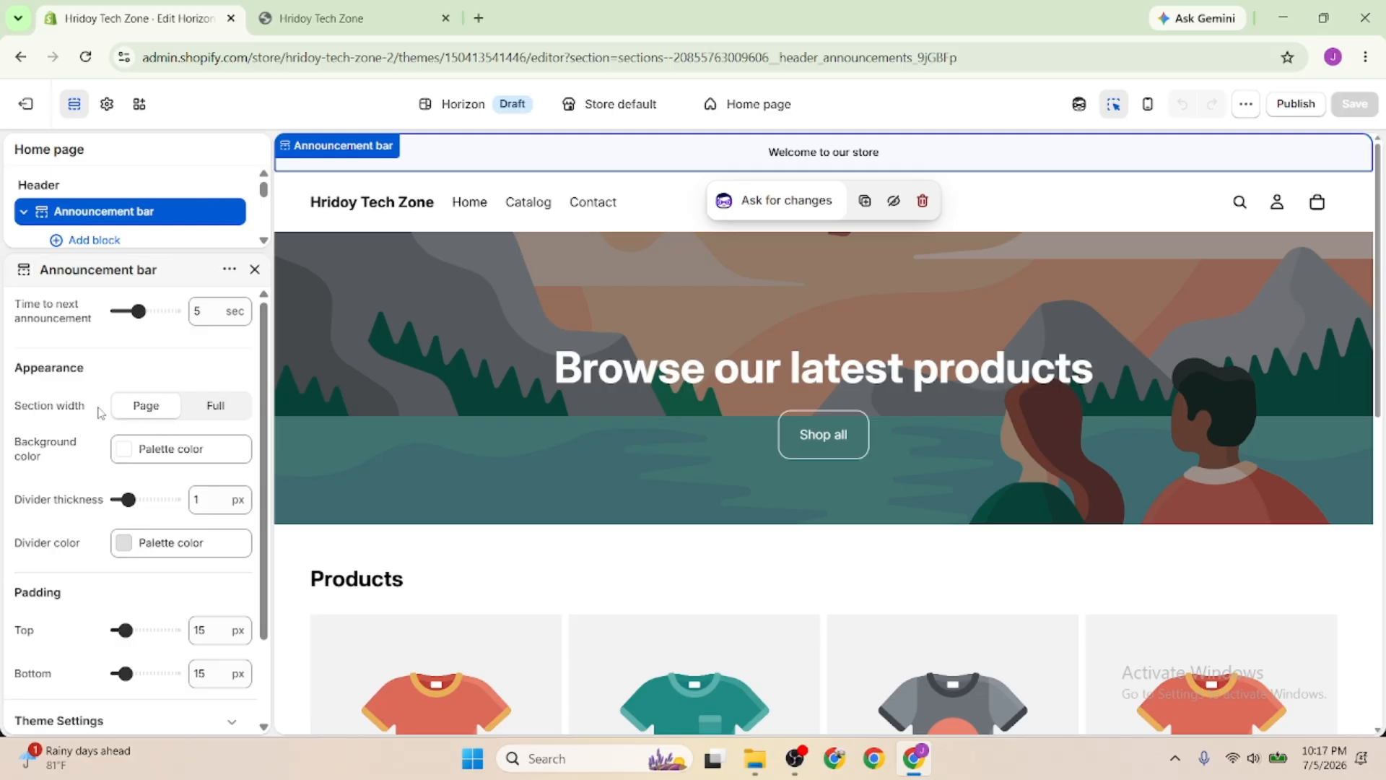
scroll(99, 405, down, 2)
scroll(101, 410, up, 2)
click(162, 455)
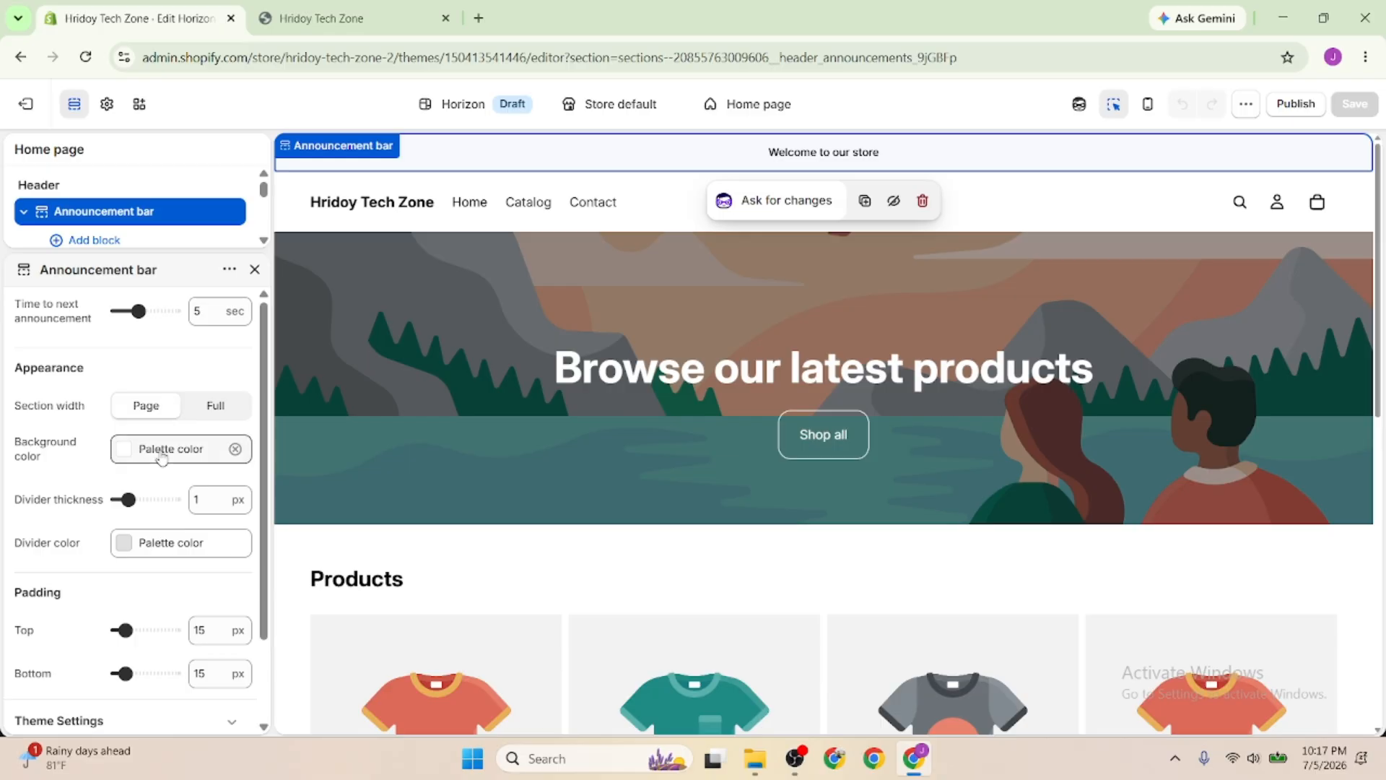
click(234, 233)
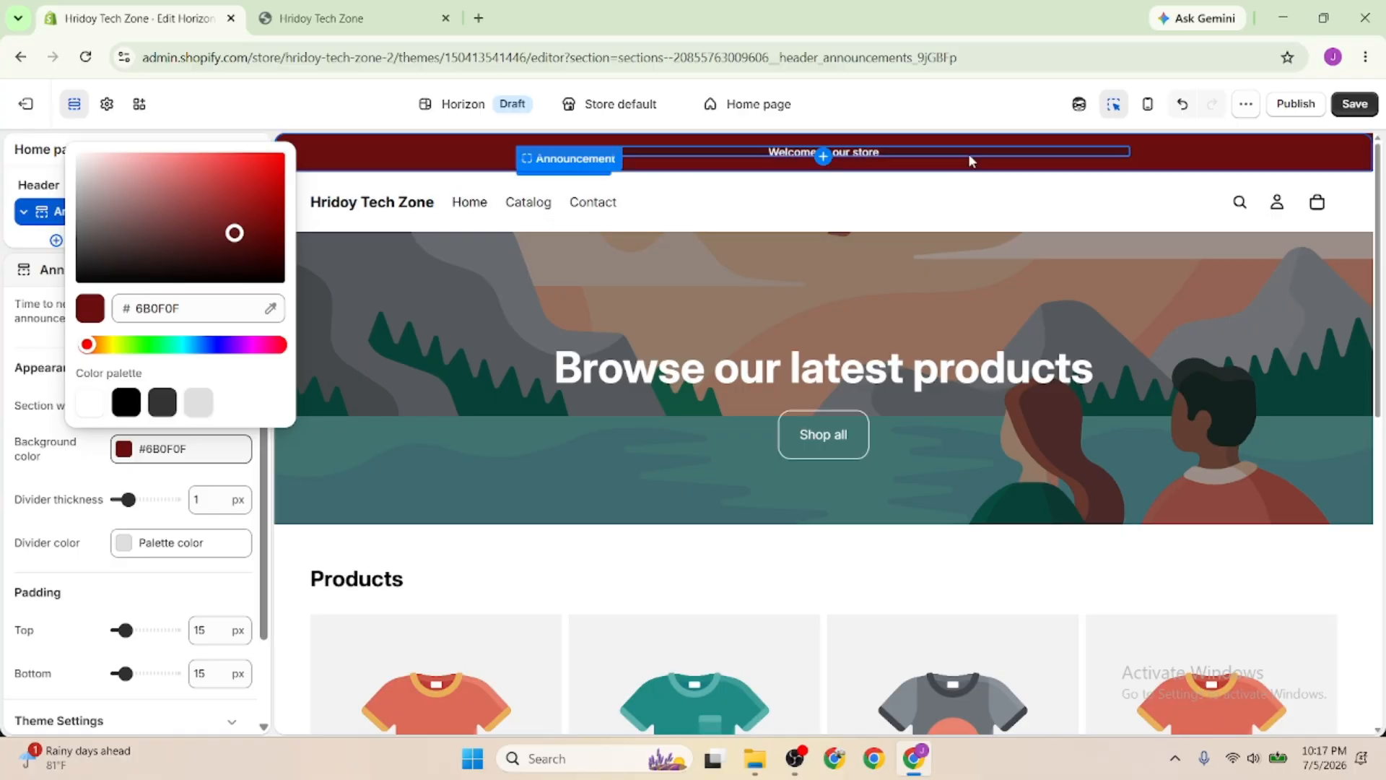
click(81, 204)
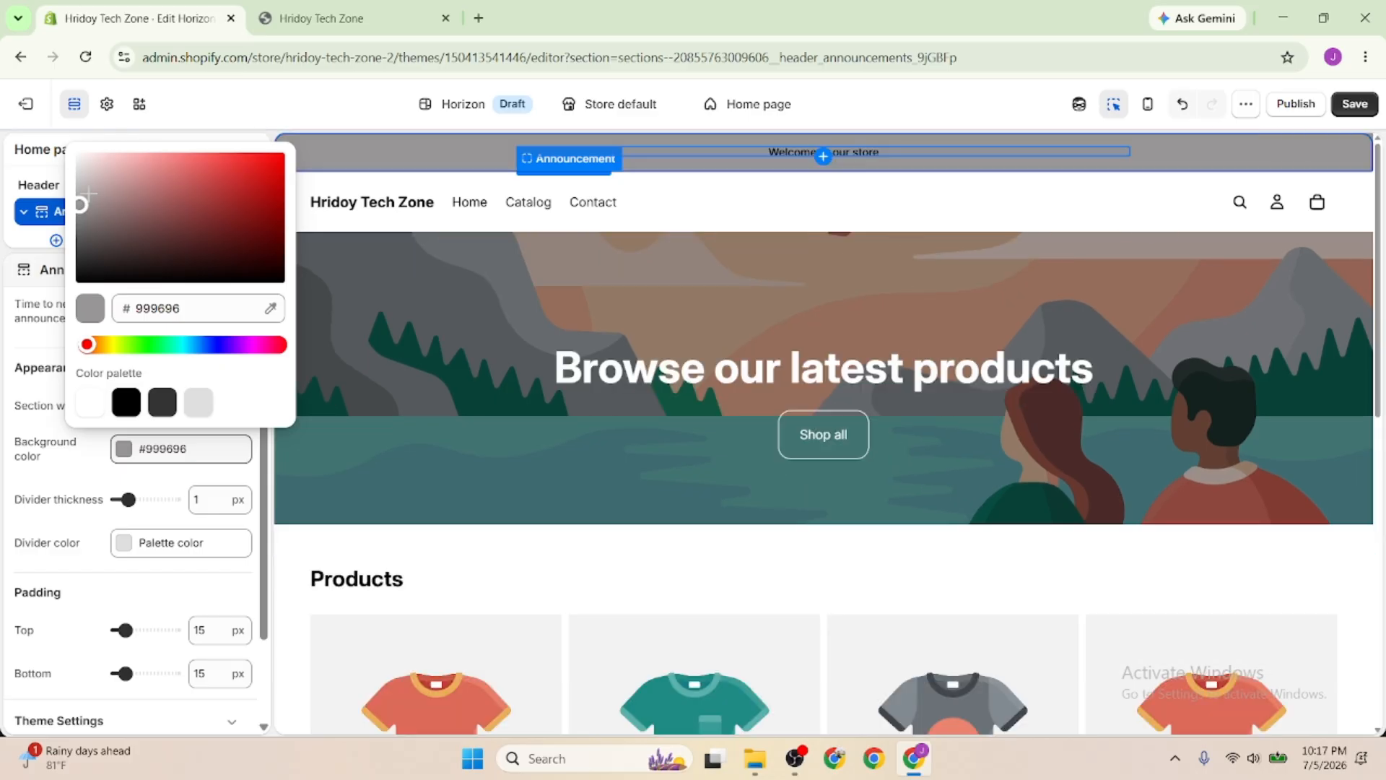
click(85, 161)
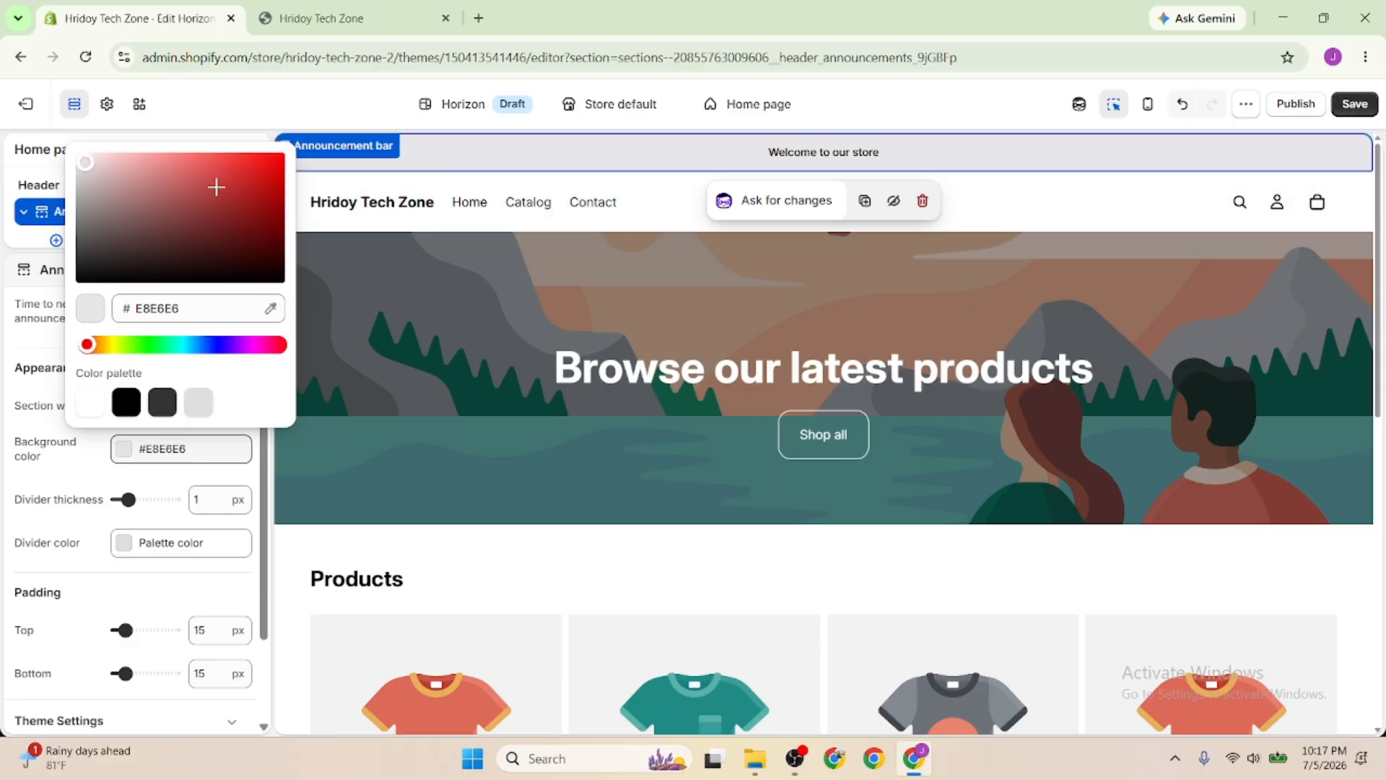
click(192, 105)
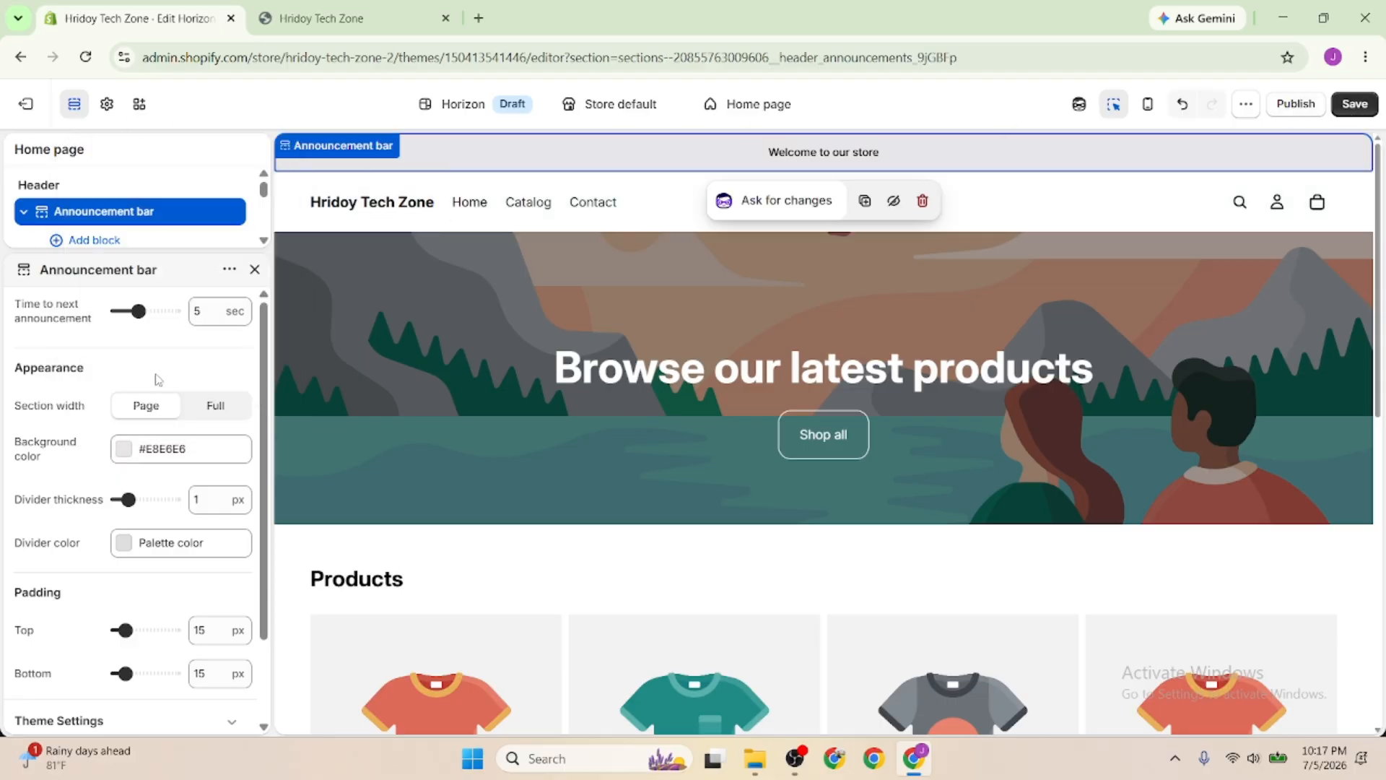
click(254, 269)
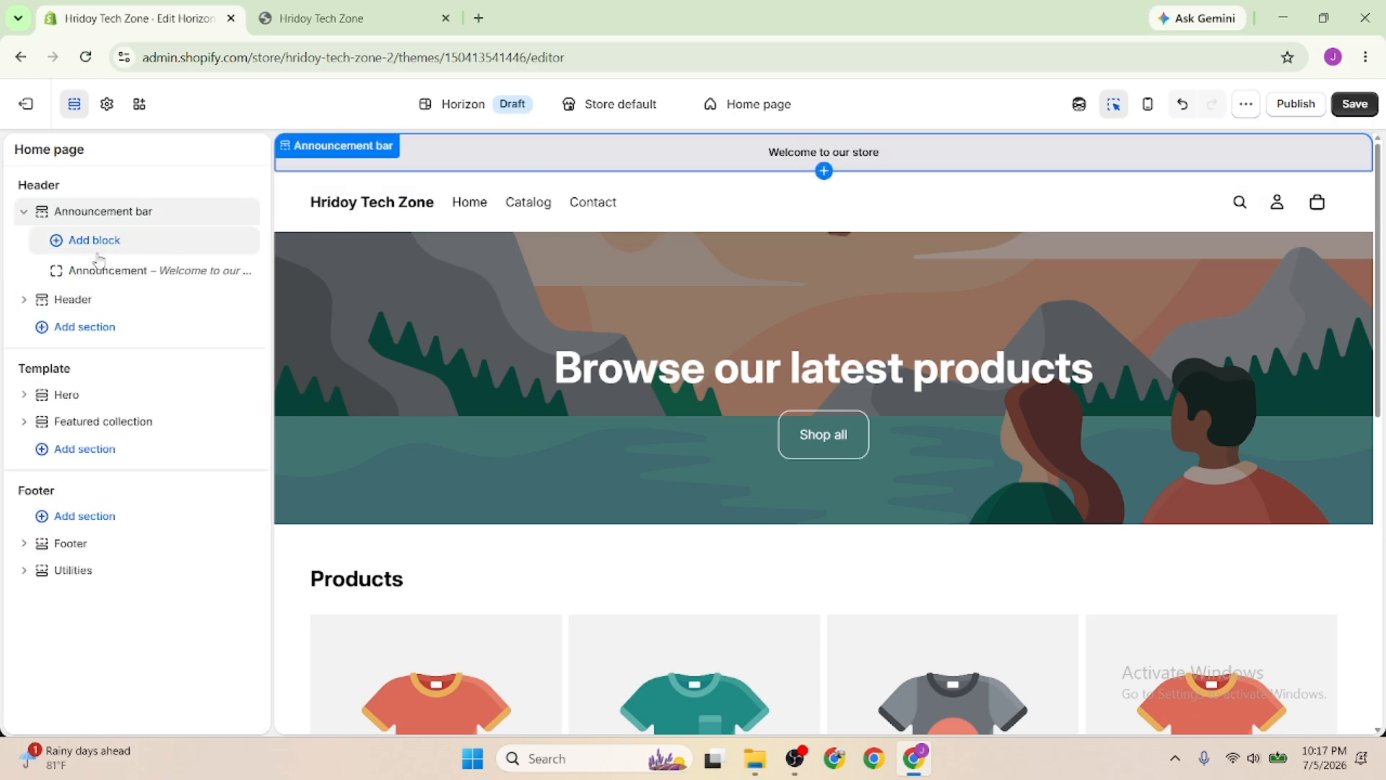
Add a second announcement block, "Shop our latest arrivals!", to the announcement bar
click(97, 273)
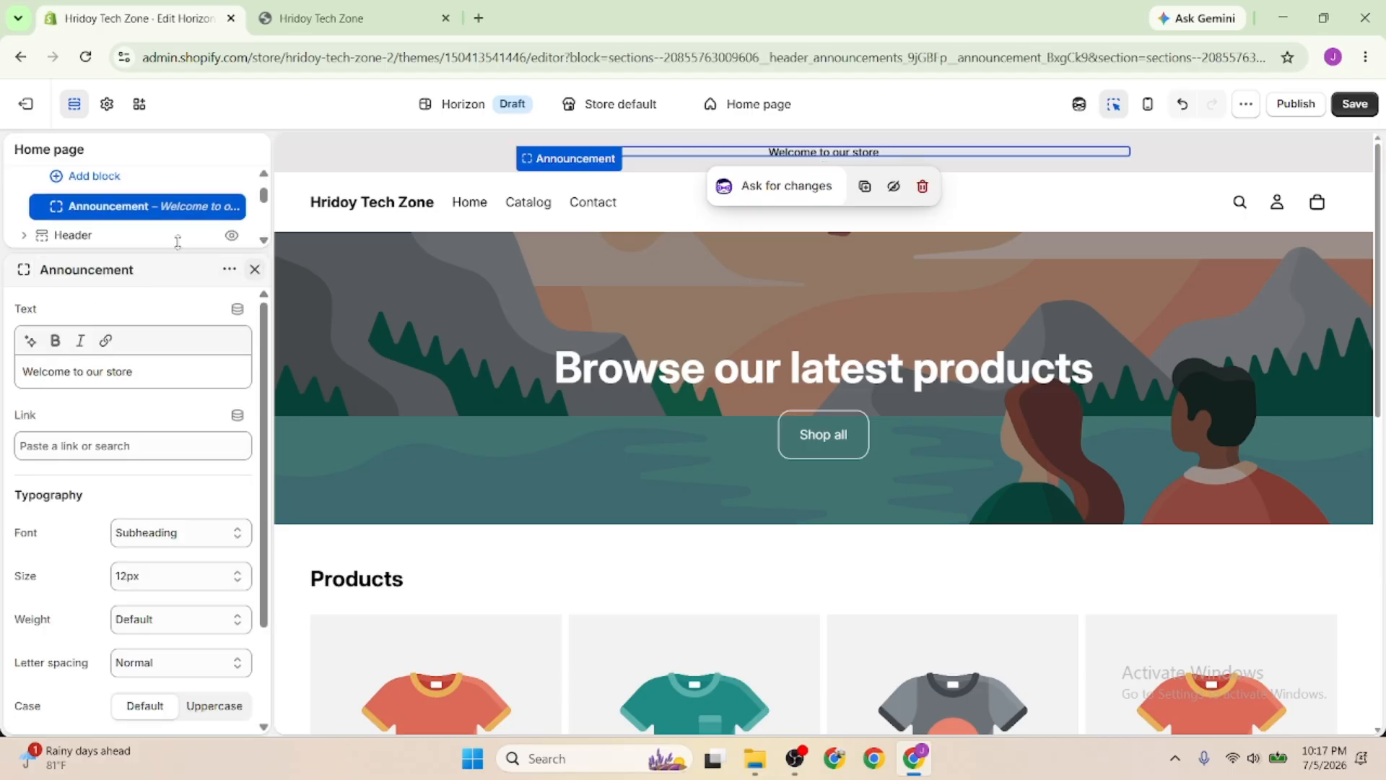
click(90, 178)
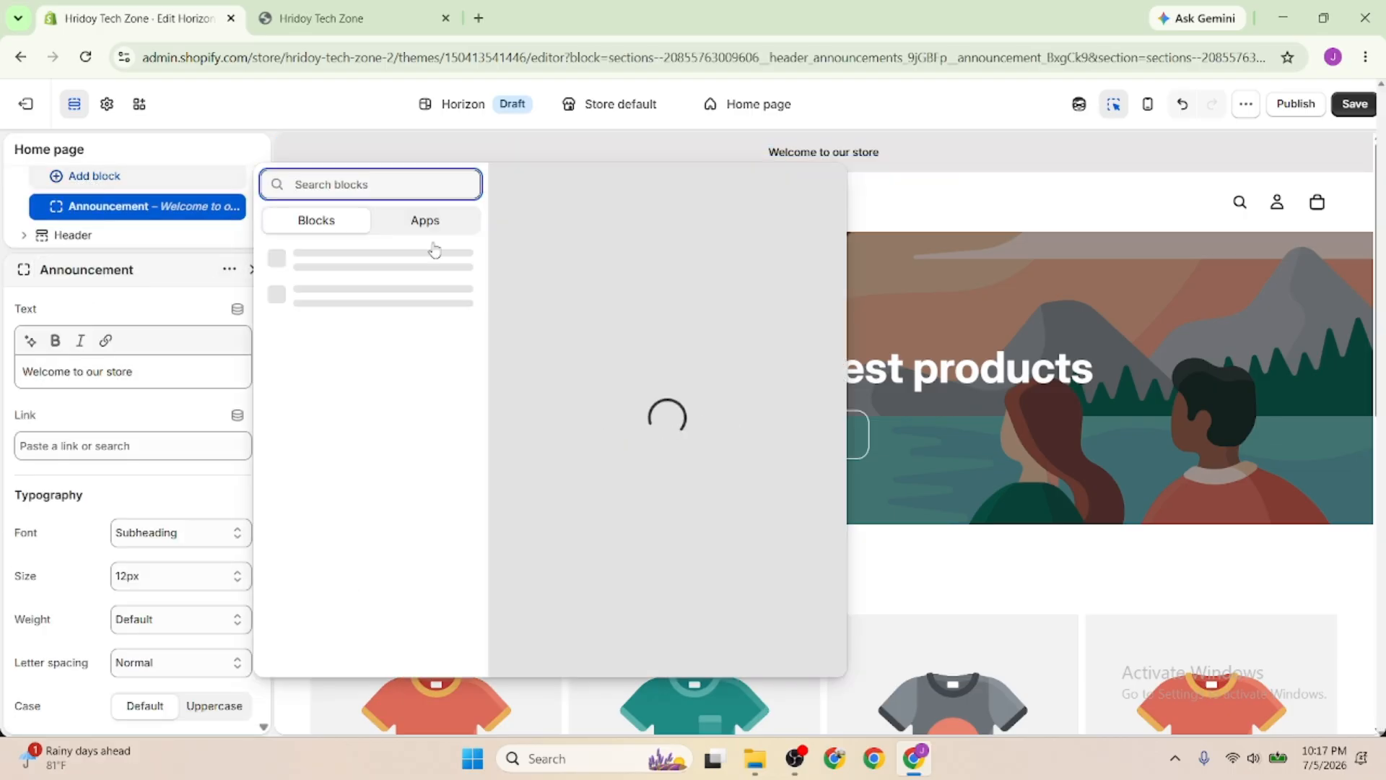
click(331, 263)
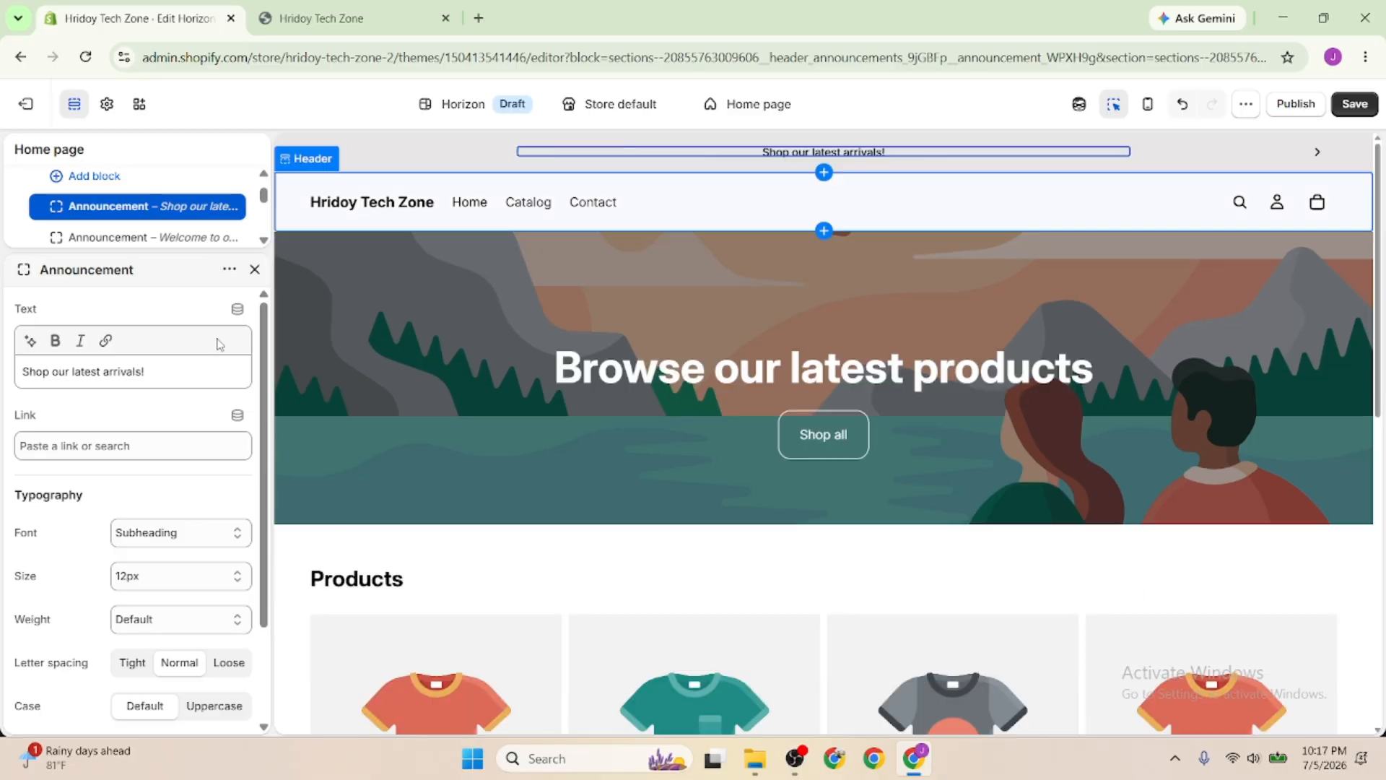
Examine the new announcement's editable text and the destinations offered for its link
triple_click(165, 371)
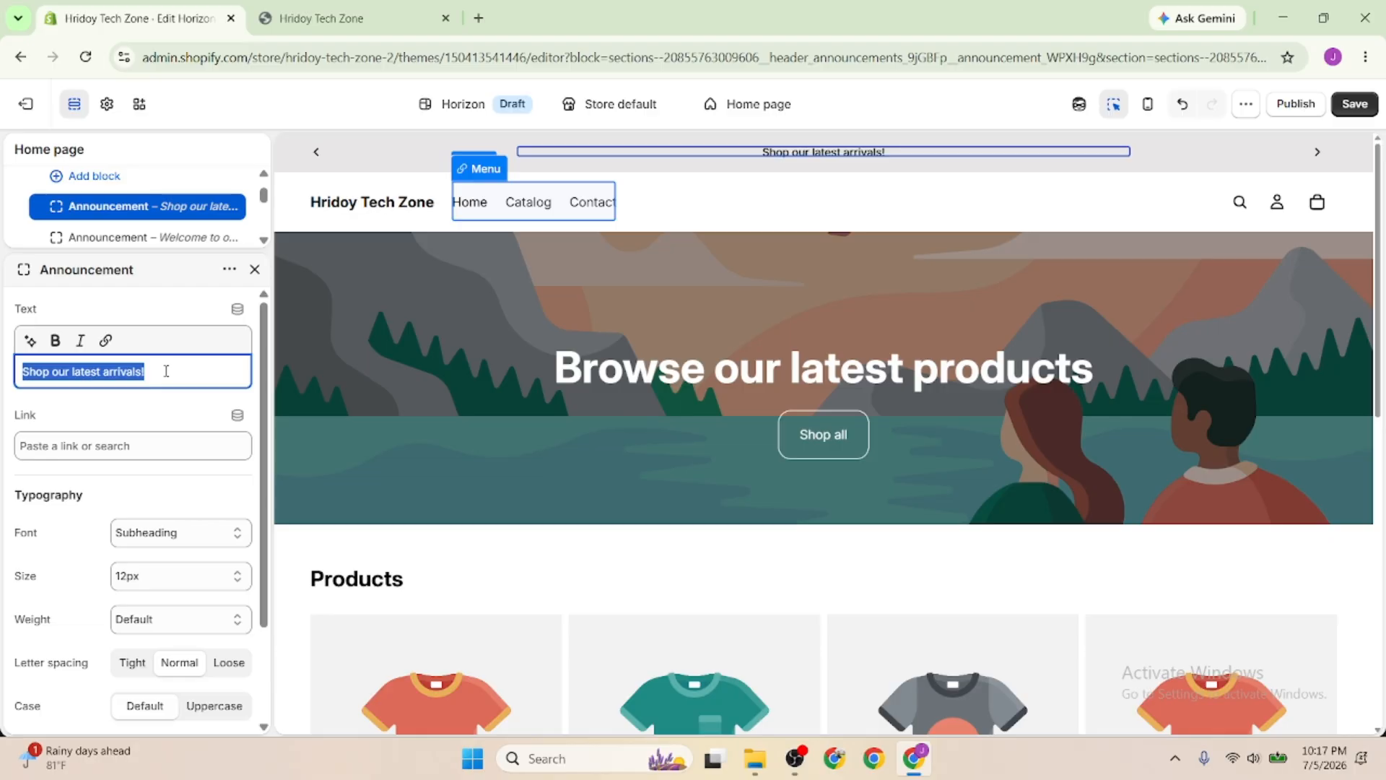
click(177, 445)
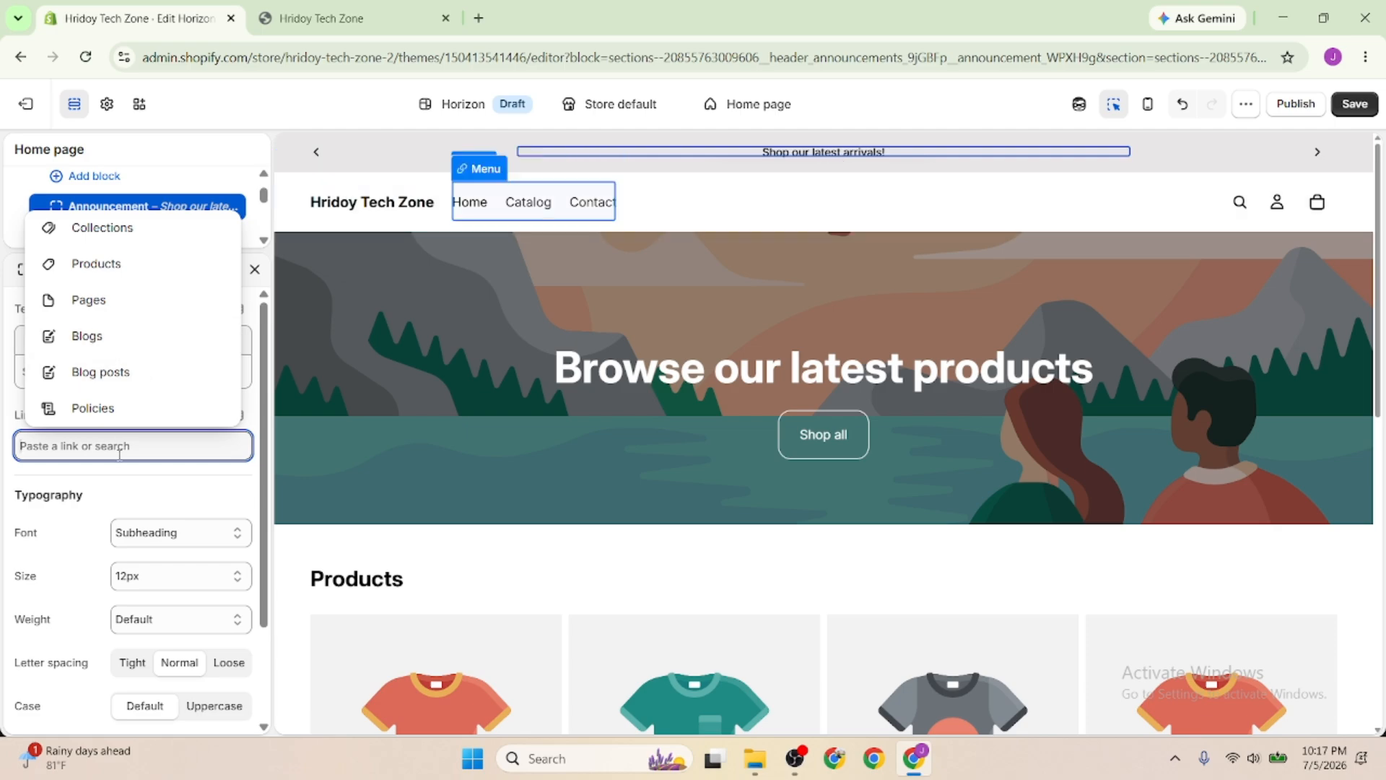
click(108, 500)
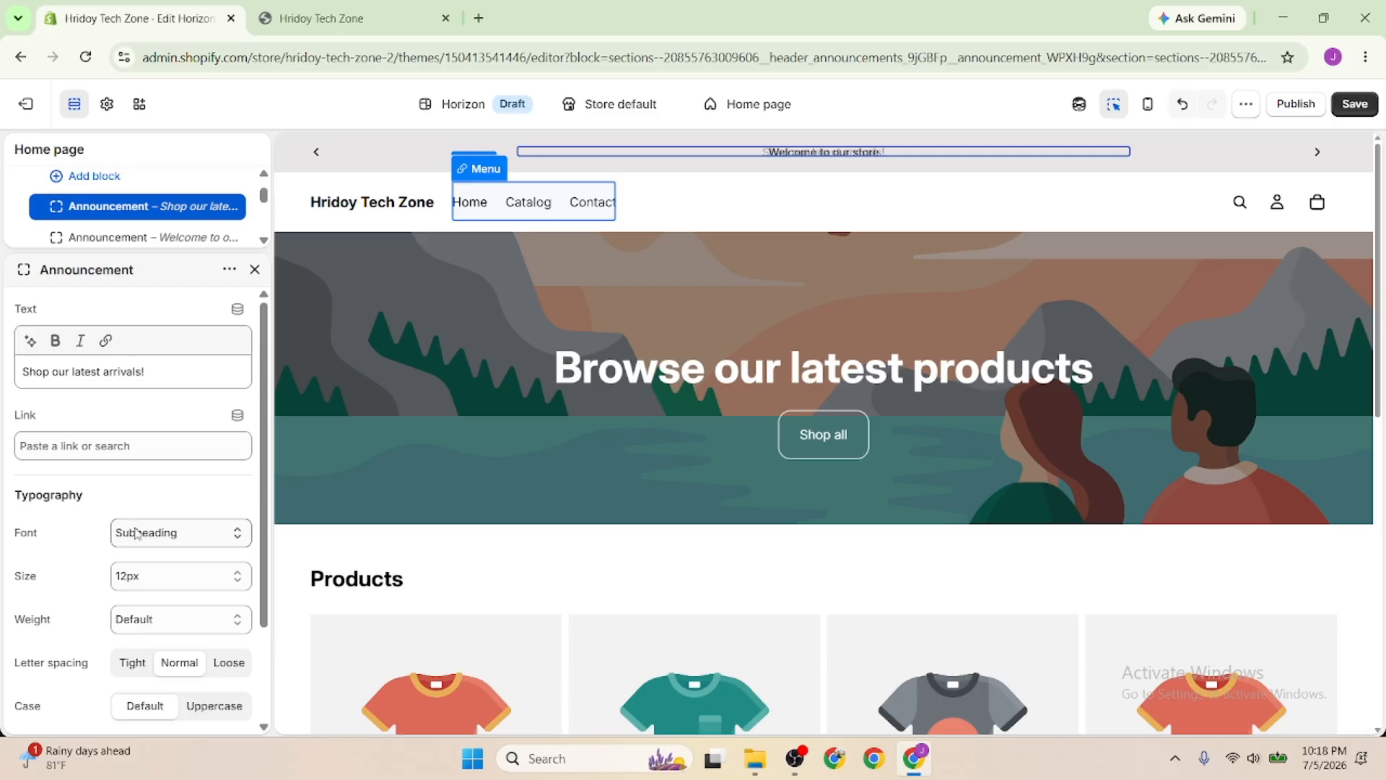
Set the "Shop our latest arrivals!" announcement's font to Heading and its size to 16px
double_click(55, 497)
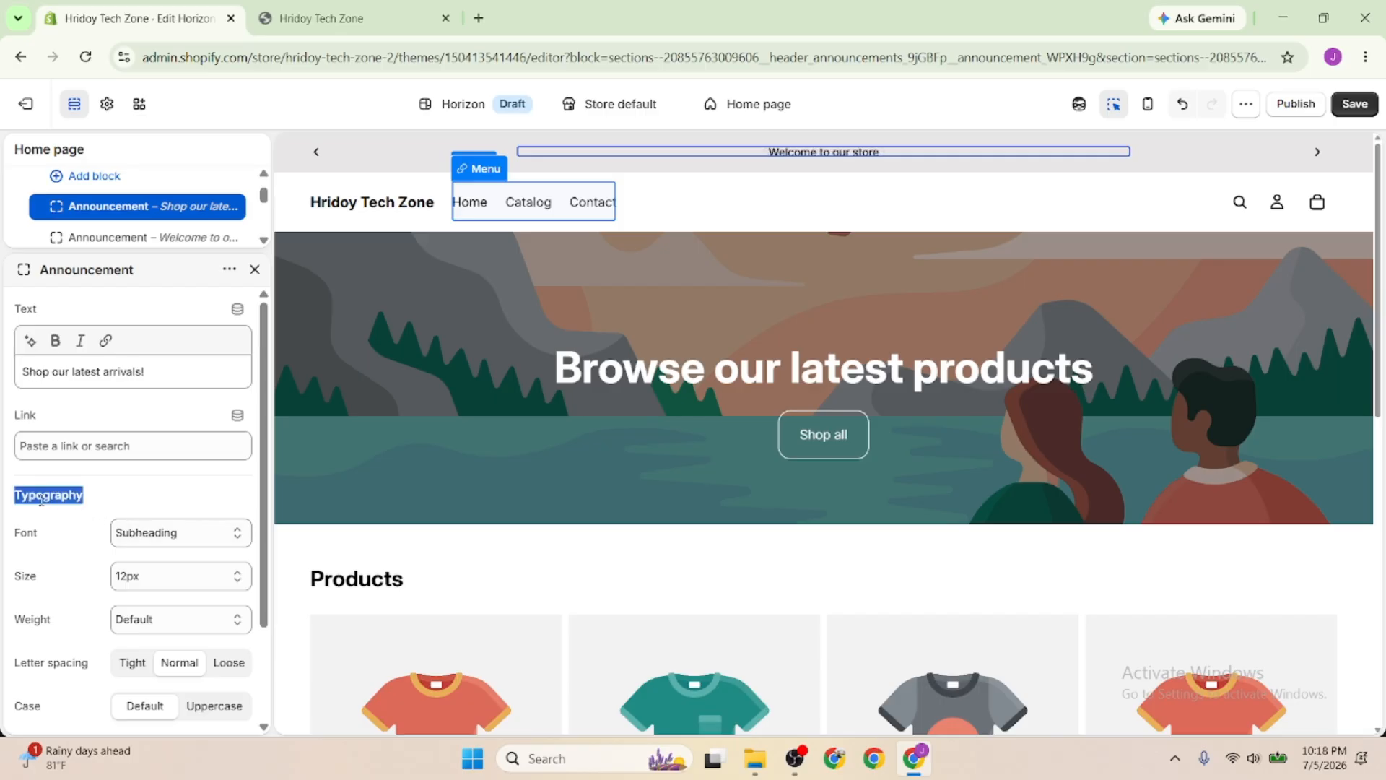
click(154, 541)
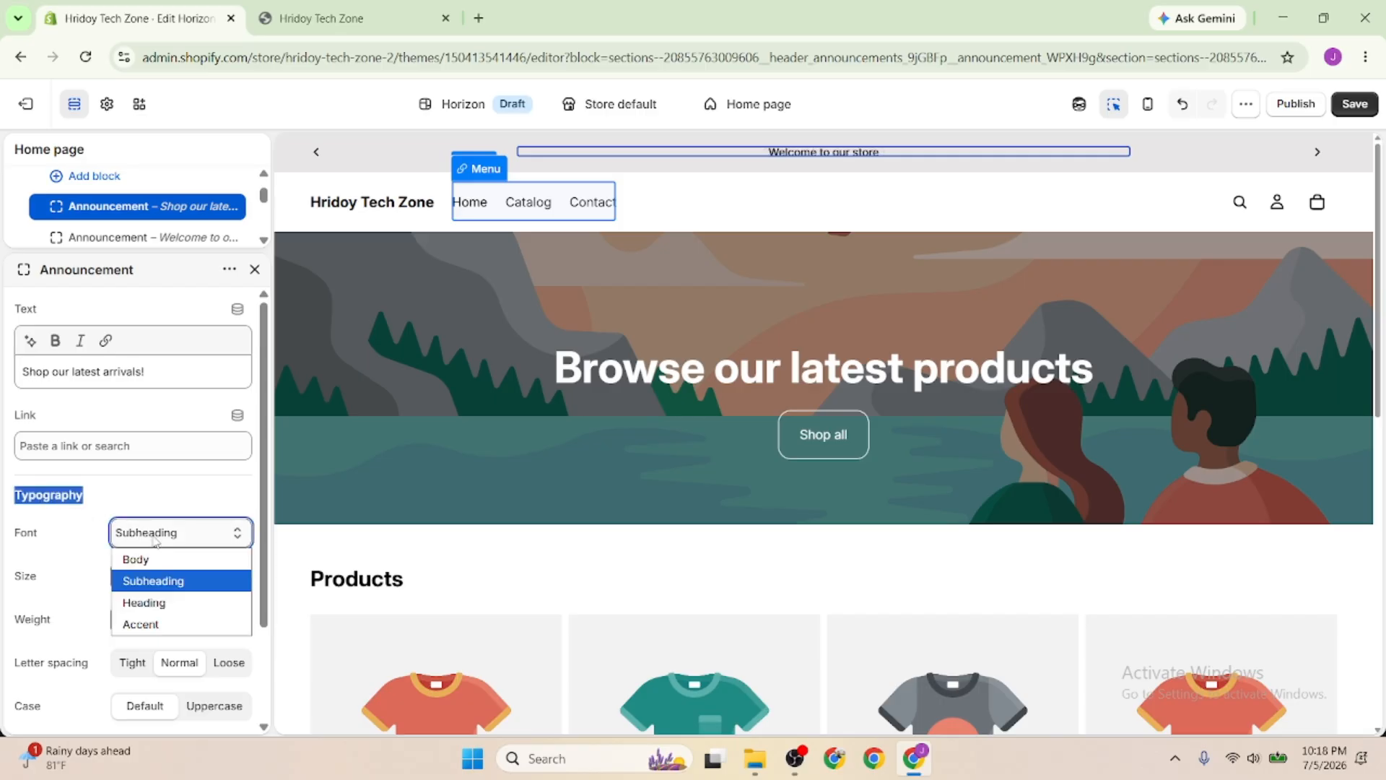
click(148, 579)
key(Down)
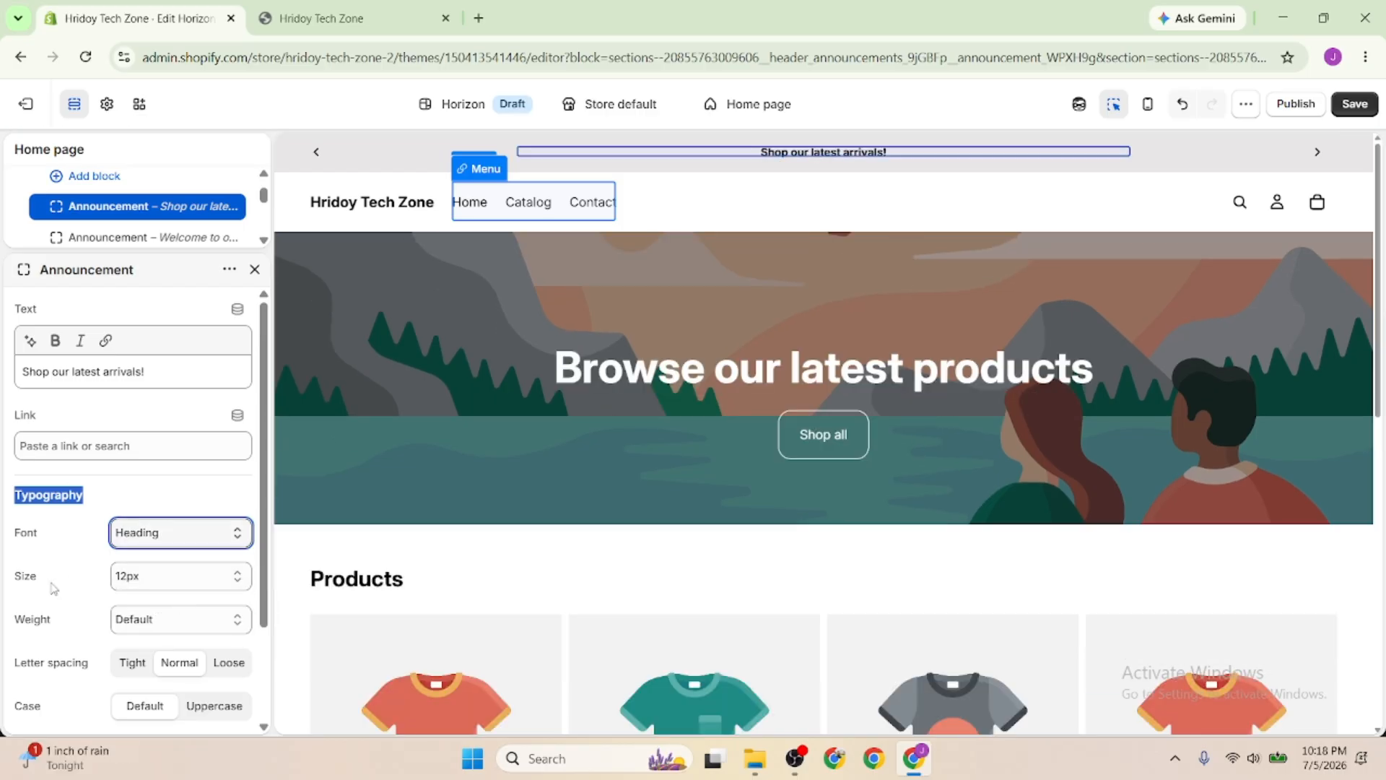
click(151, 582)
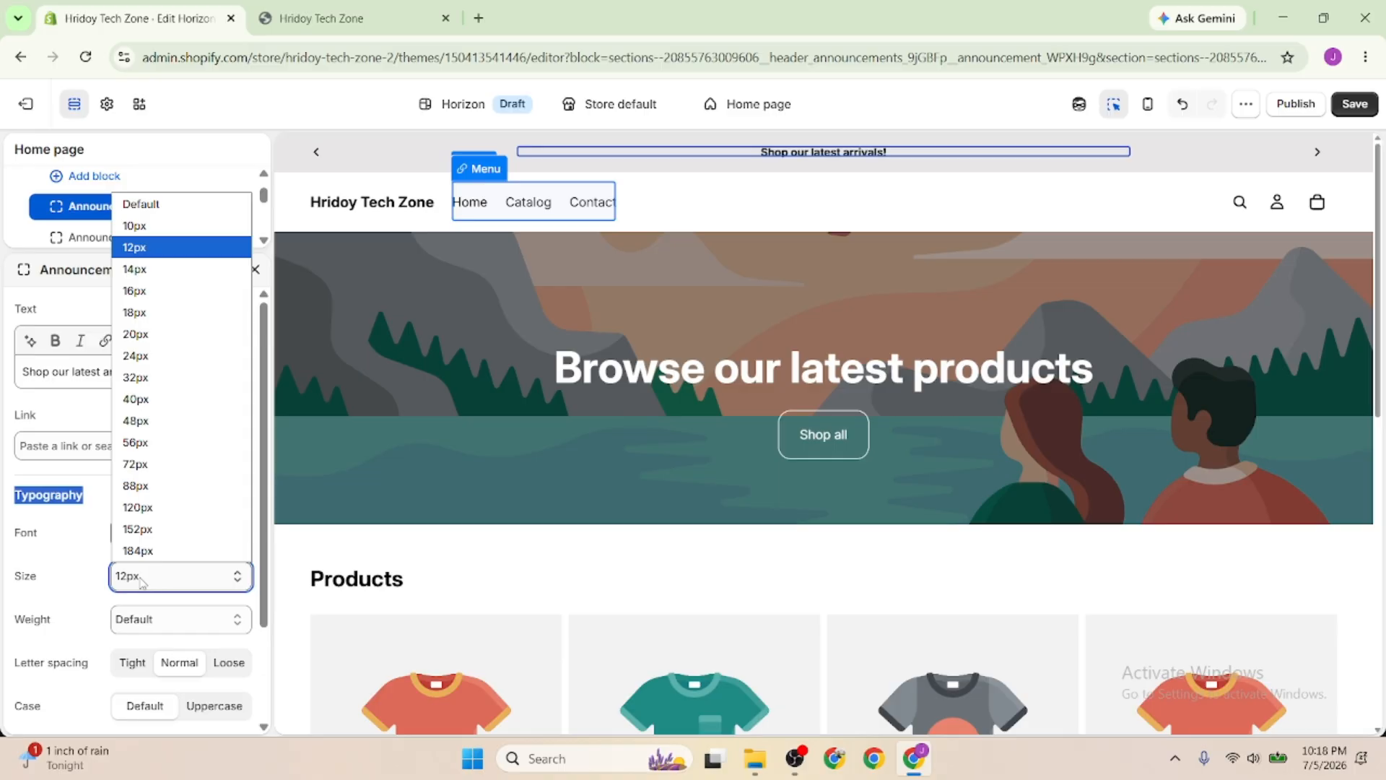
click(168, 295)
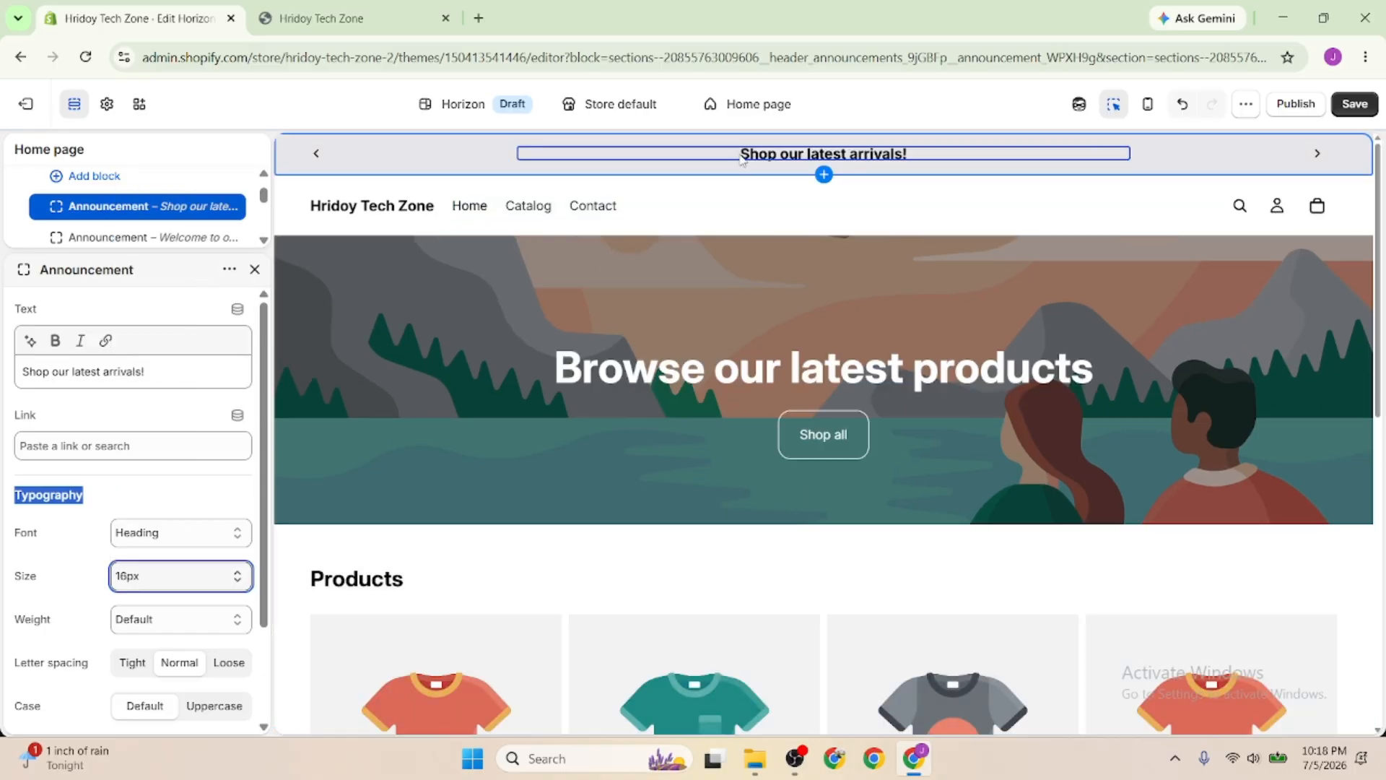
click(931, 156)
Try the Bold and Light weights on the "Shop our latest arrivals!" announcement, and set its weight to Semibold
scroll(216, 433, down, 2)
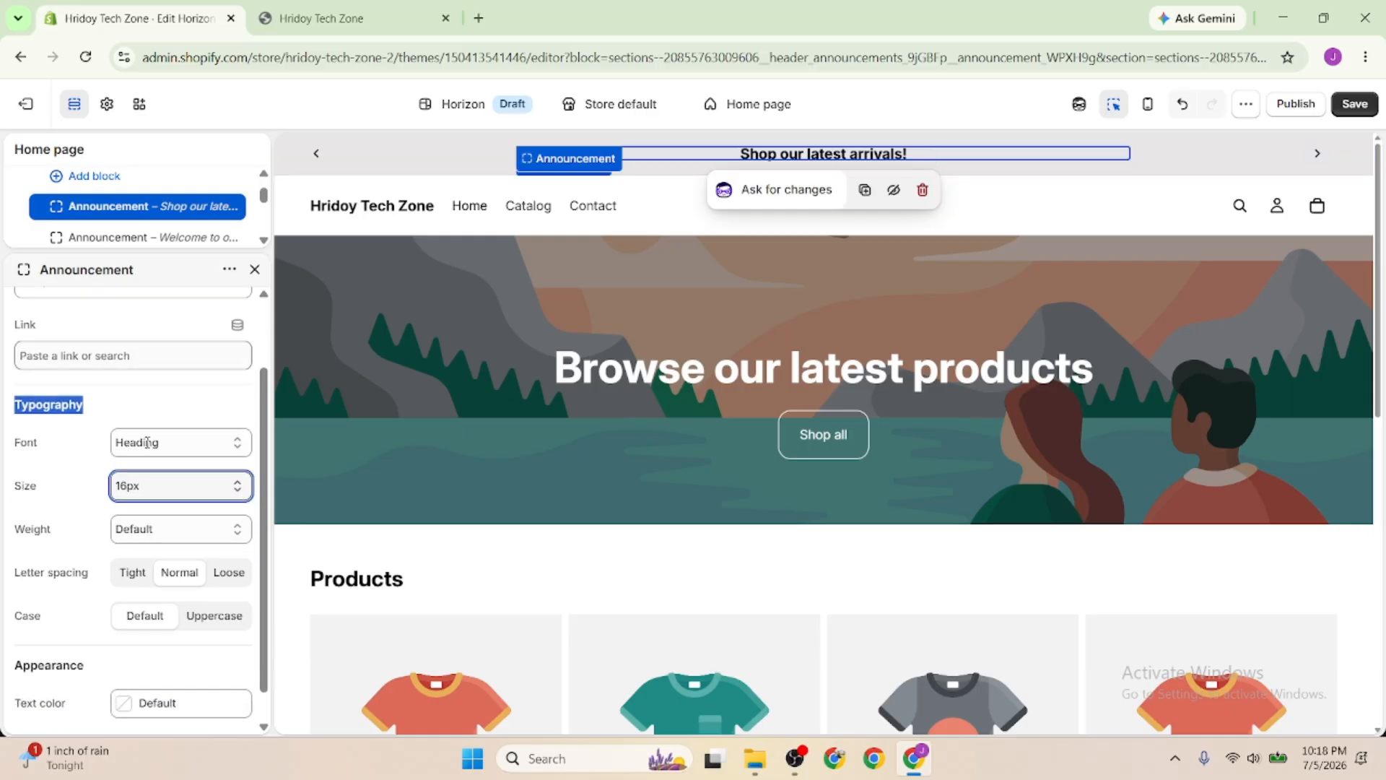
click(173, 535)
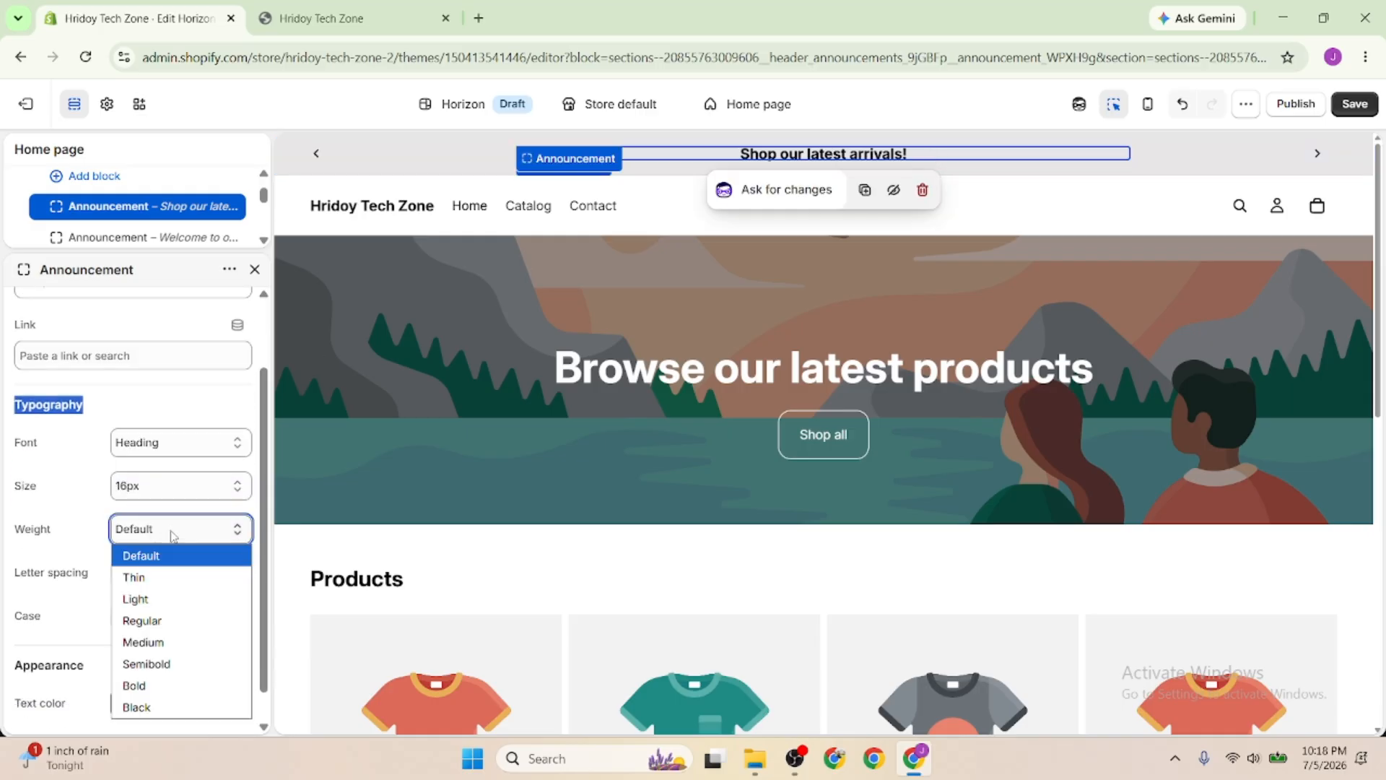
click(173, 685)
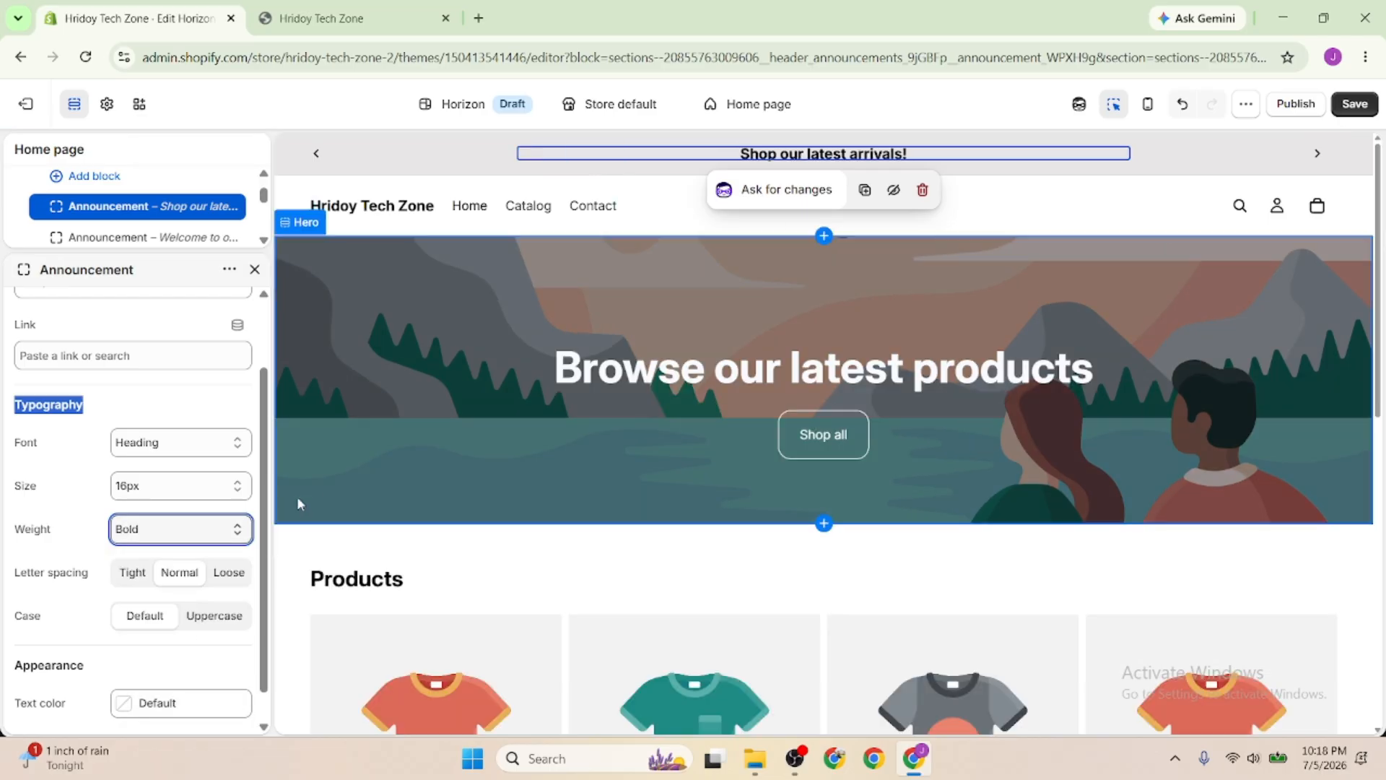
click(190, 525)
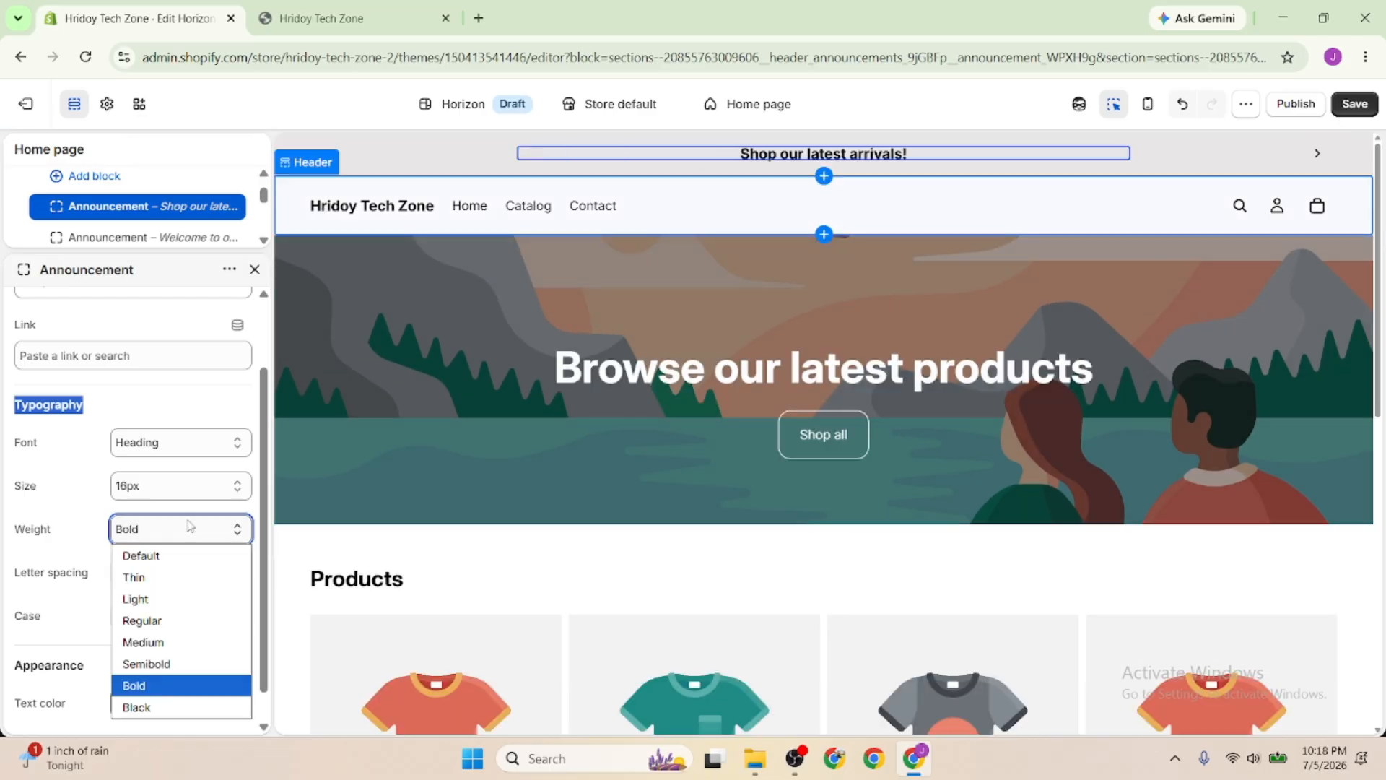
click(202, 599)
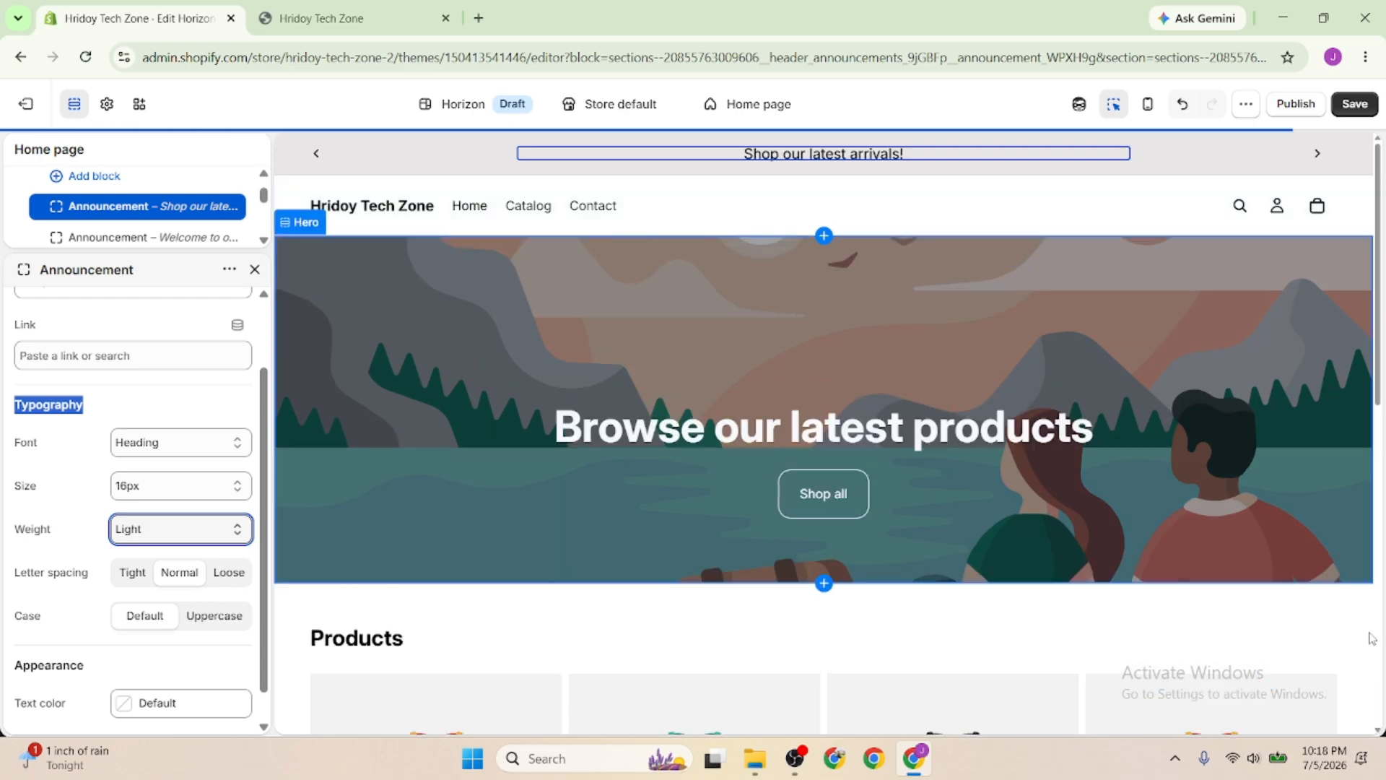
click(131, 530)
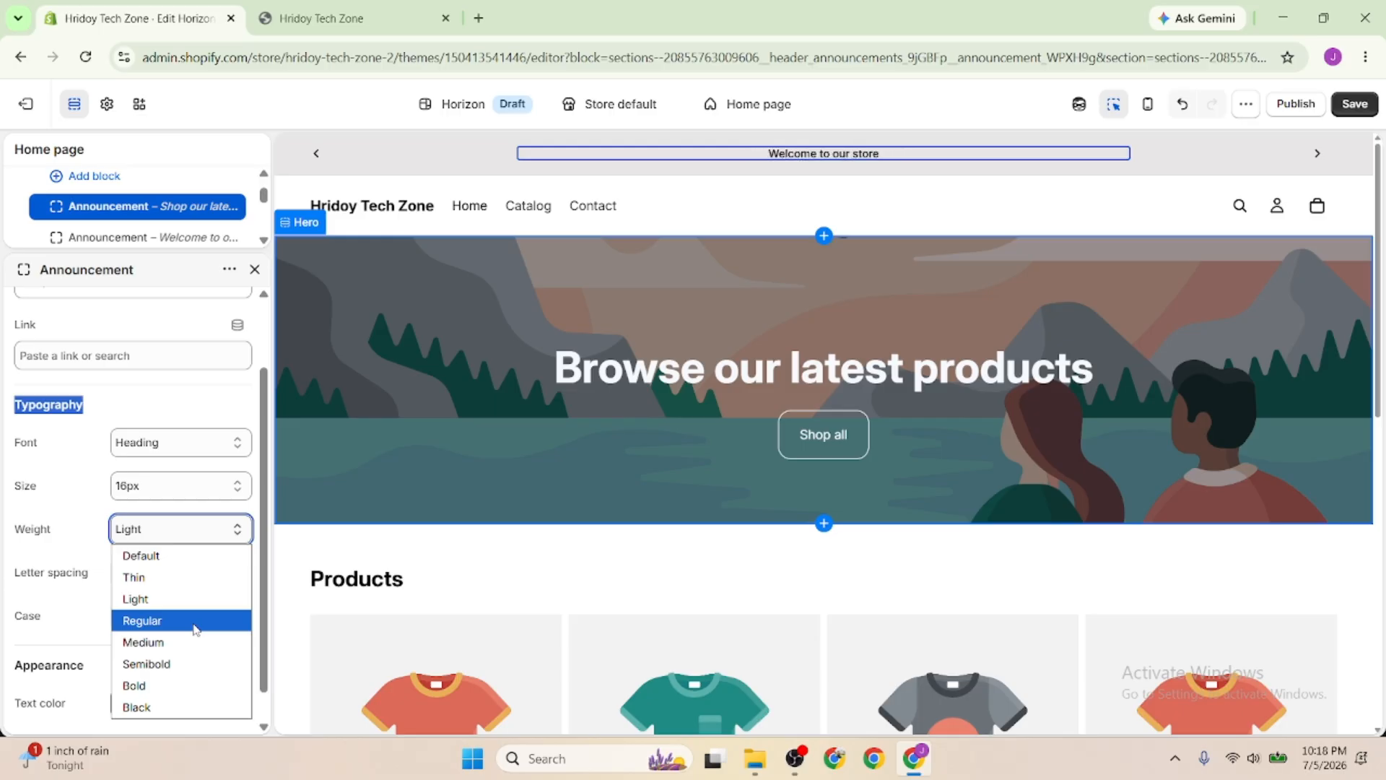
click(188, 663)
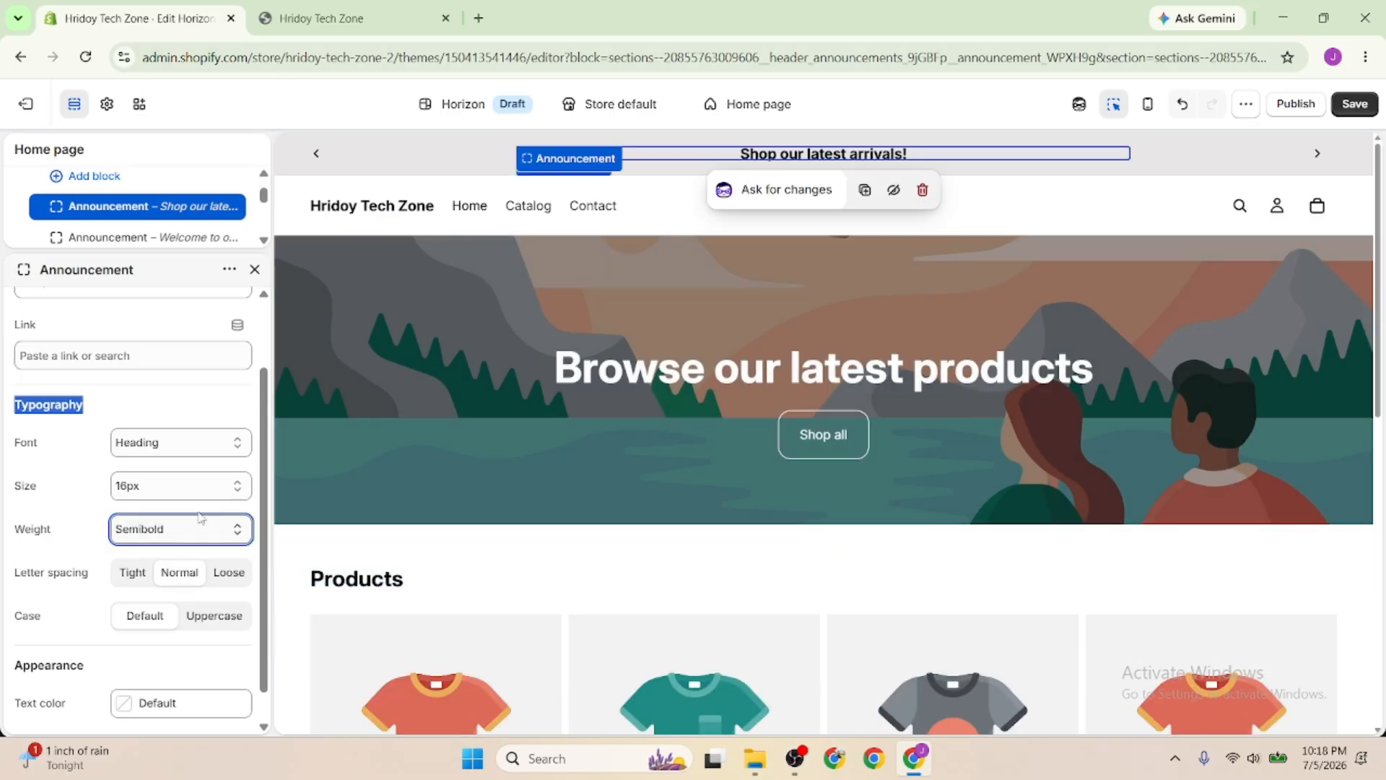
Compare the announcement's letter spacing and case options, setting the spacing to Loose and the case to Default
scroll(201, 517, down, 1)
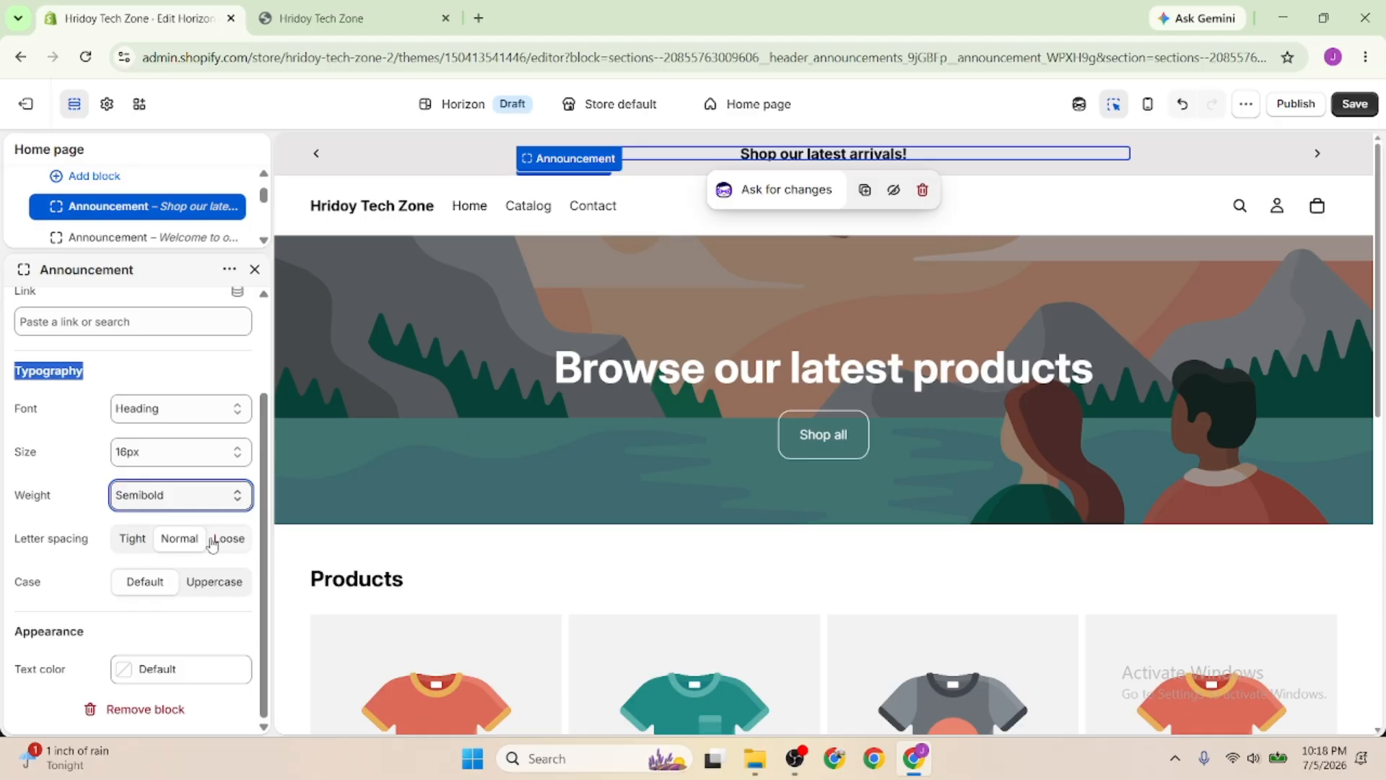
click(140, 546)
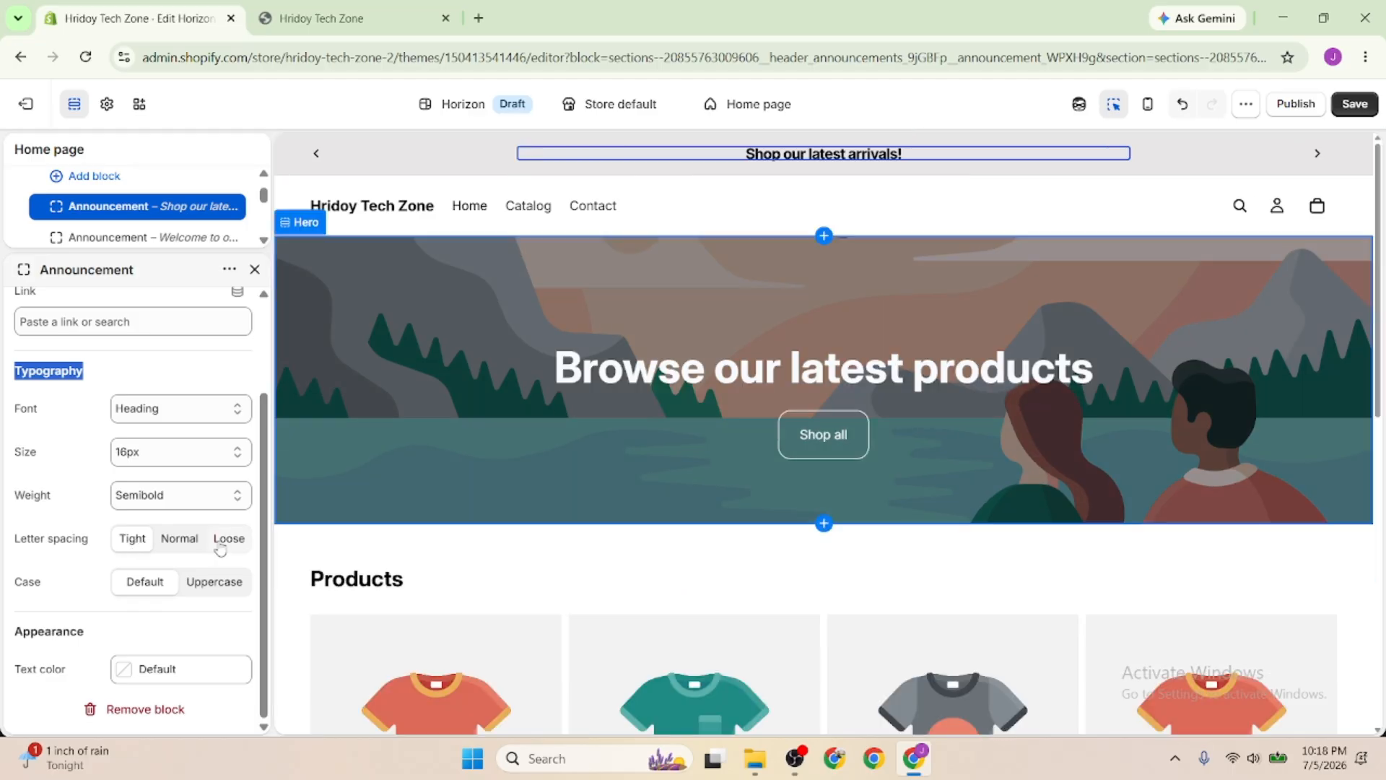
click(189, 544)
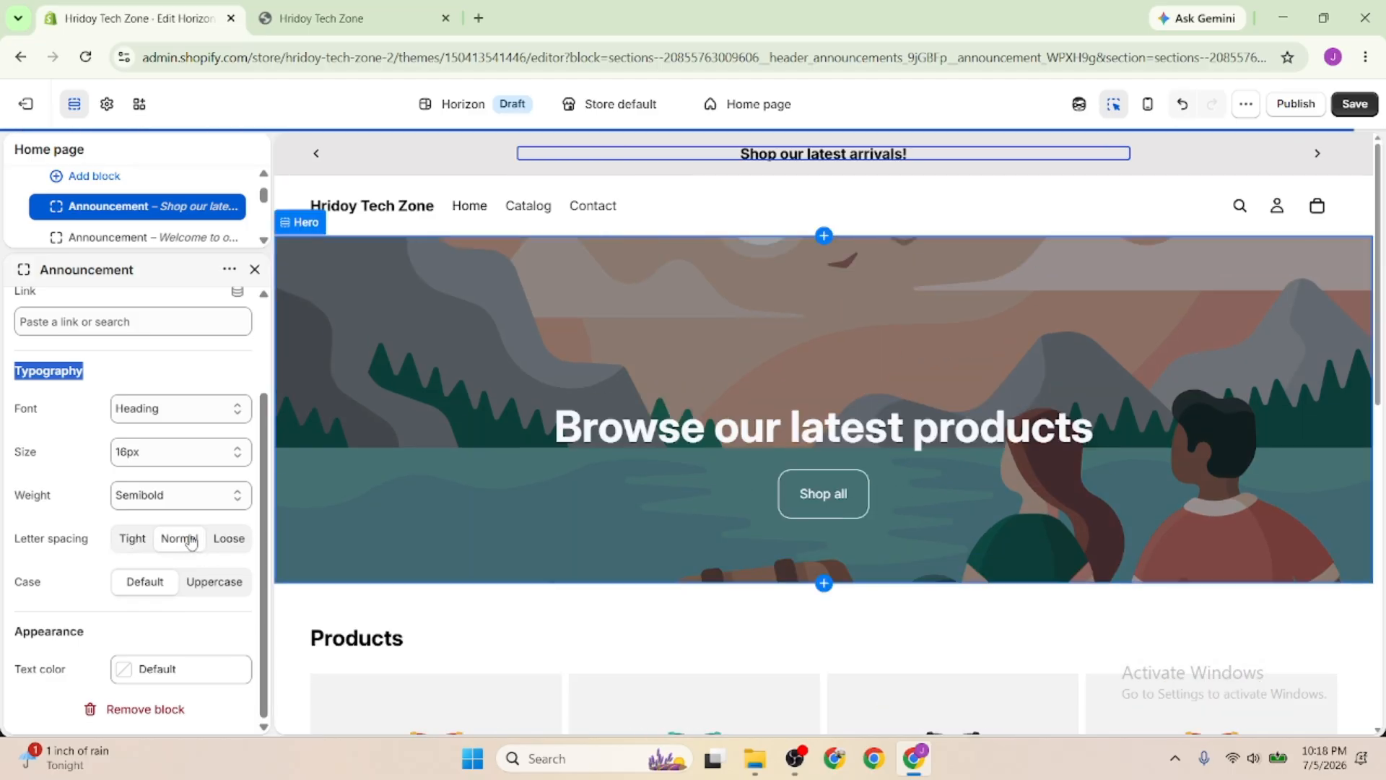
click(227, 543)
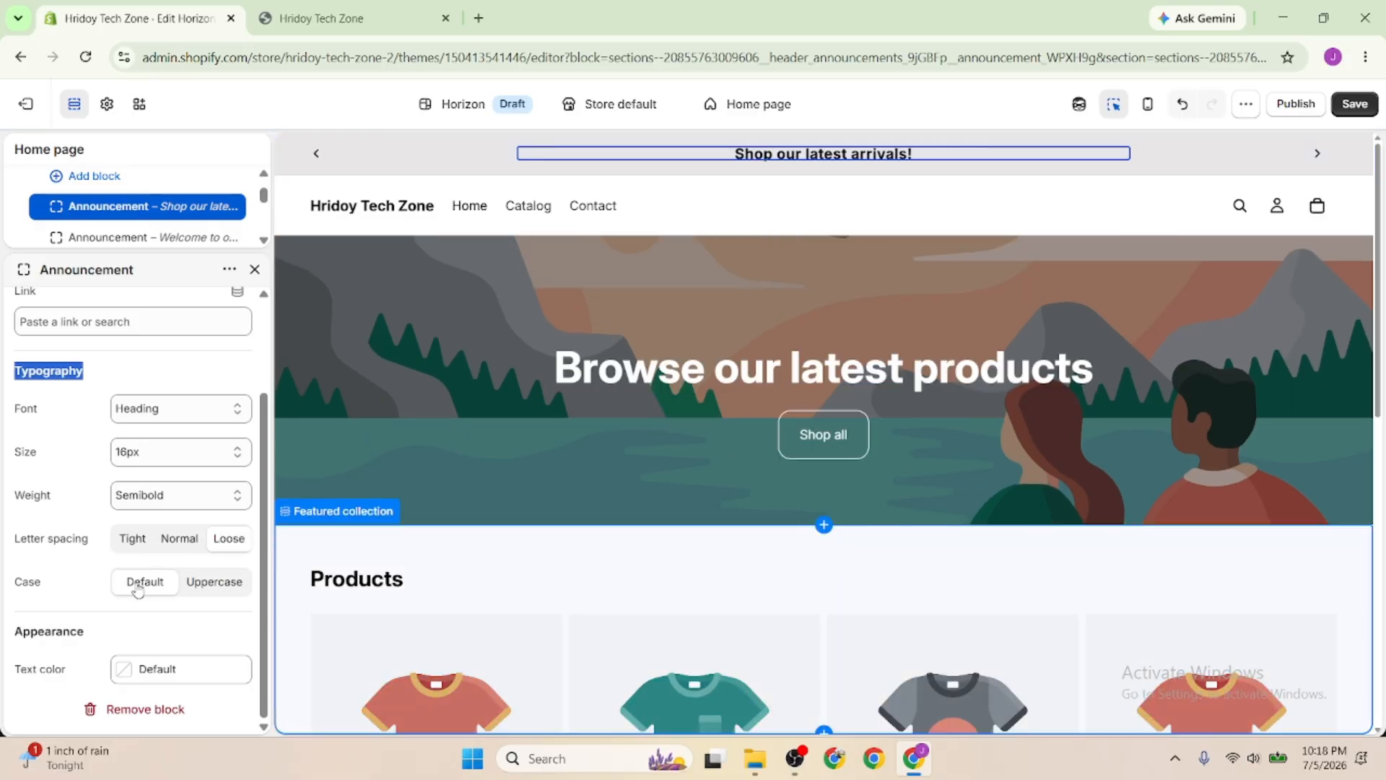
click(216, 583)
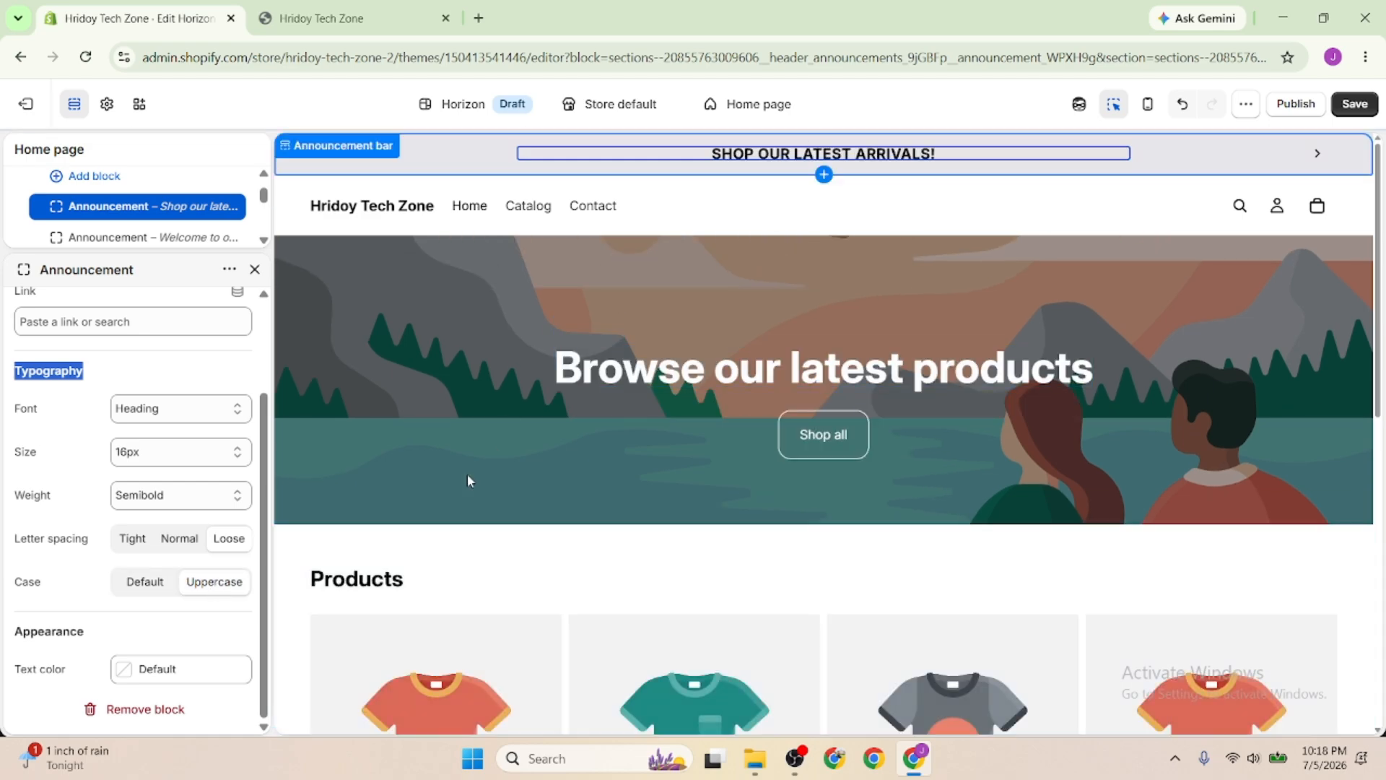
click(129, 587)
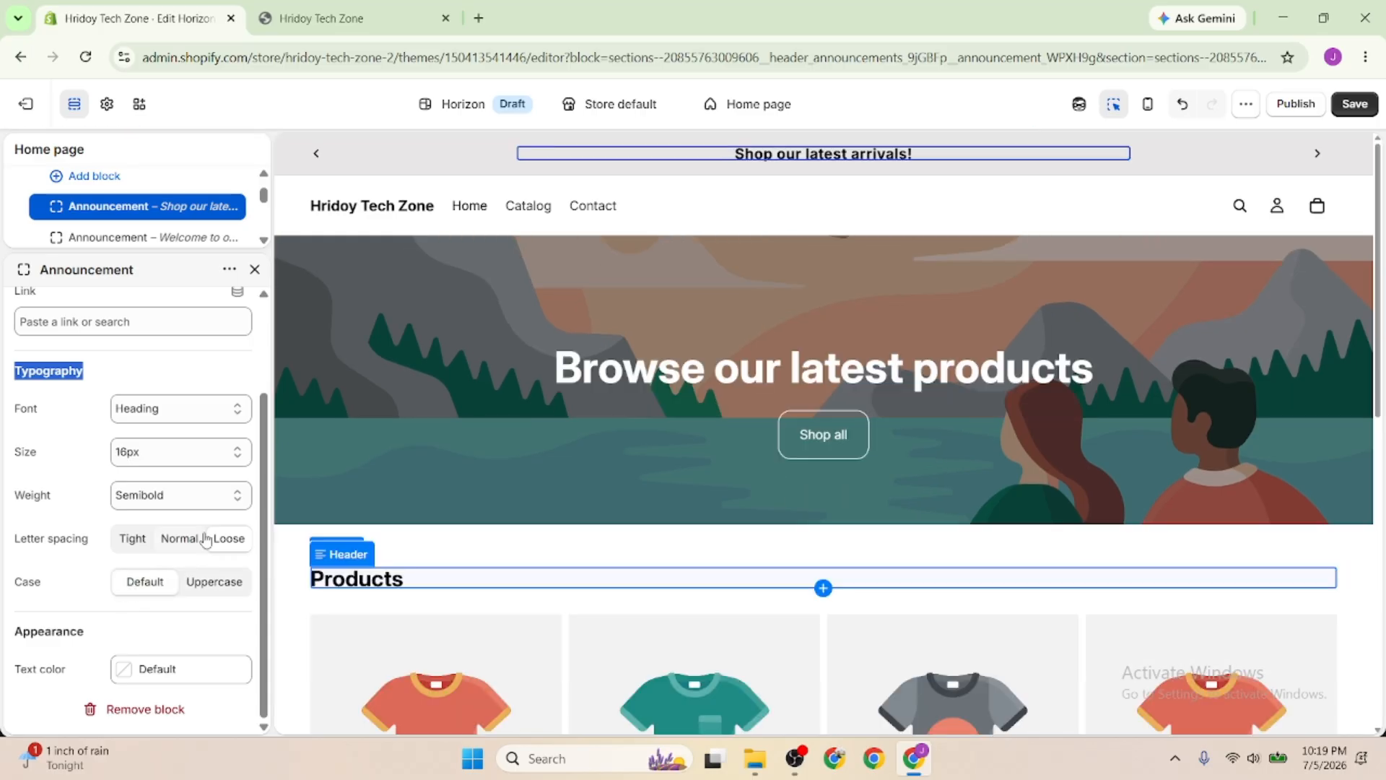
Set the "Shop our latest arrivals!" announcement's text color to red #E41818 and close its settings
drag(14, 632, 84, 633)
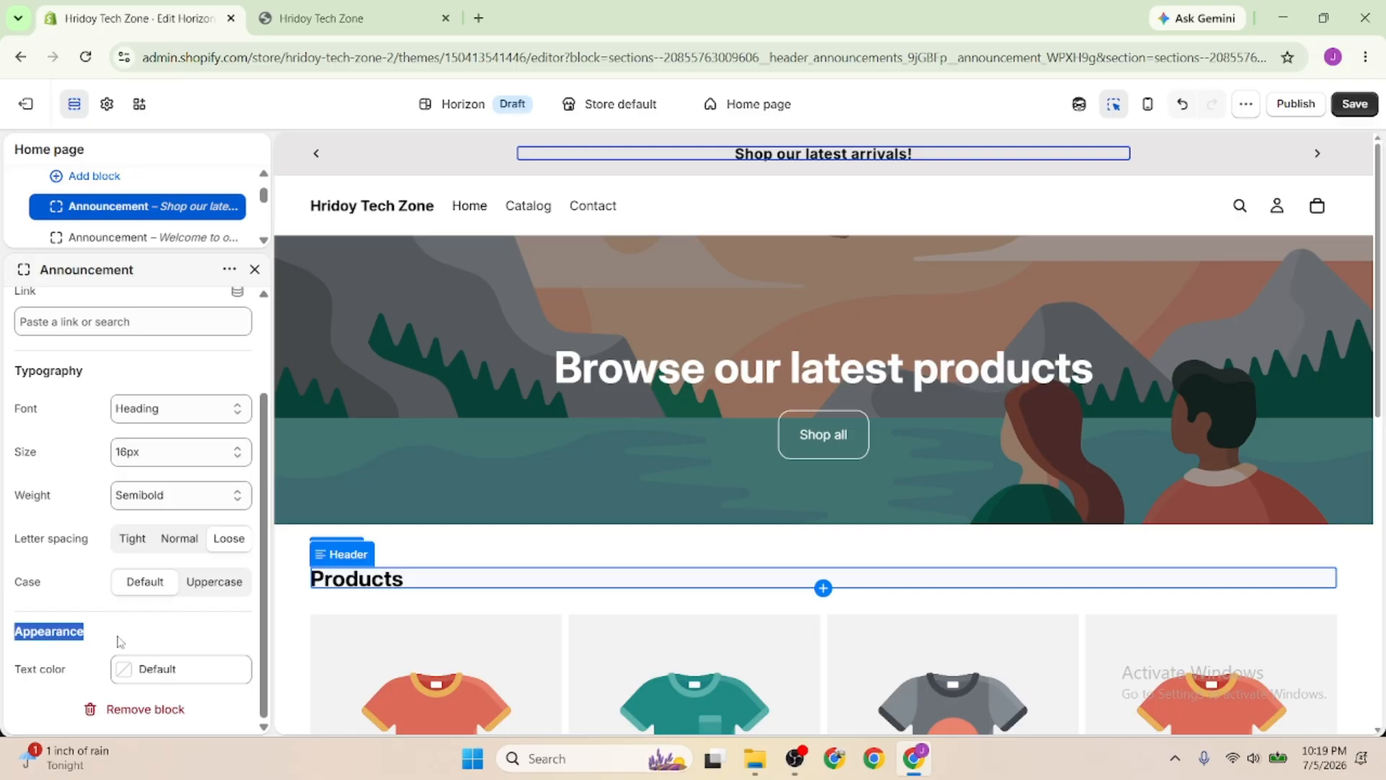
click(152, 670)
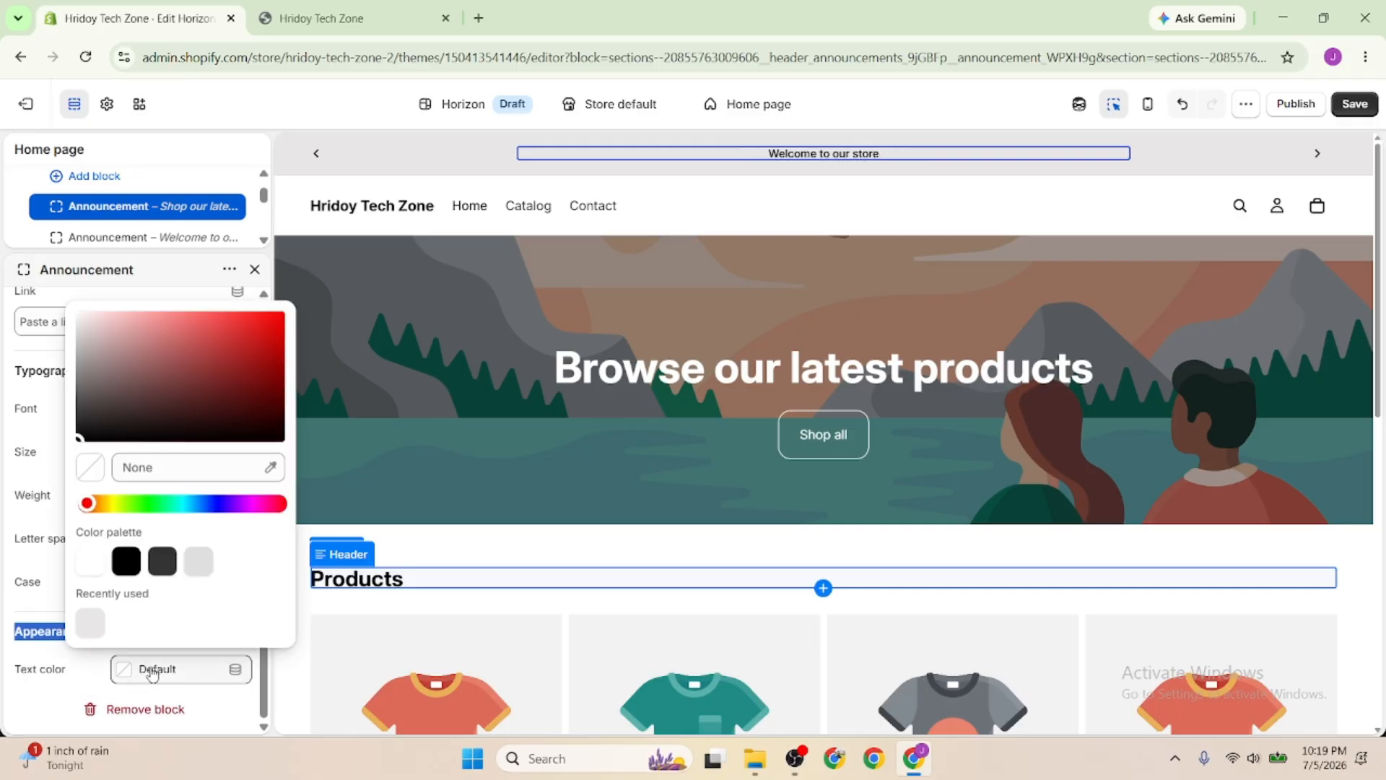
click(246, 332)
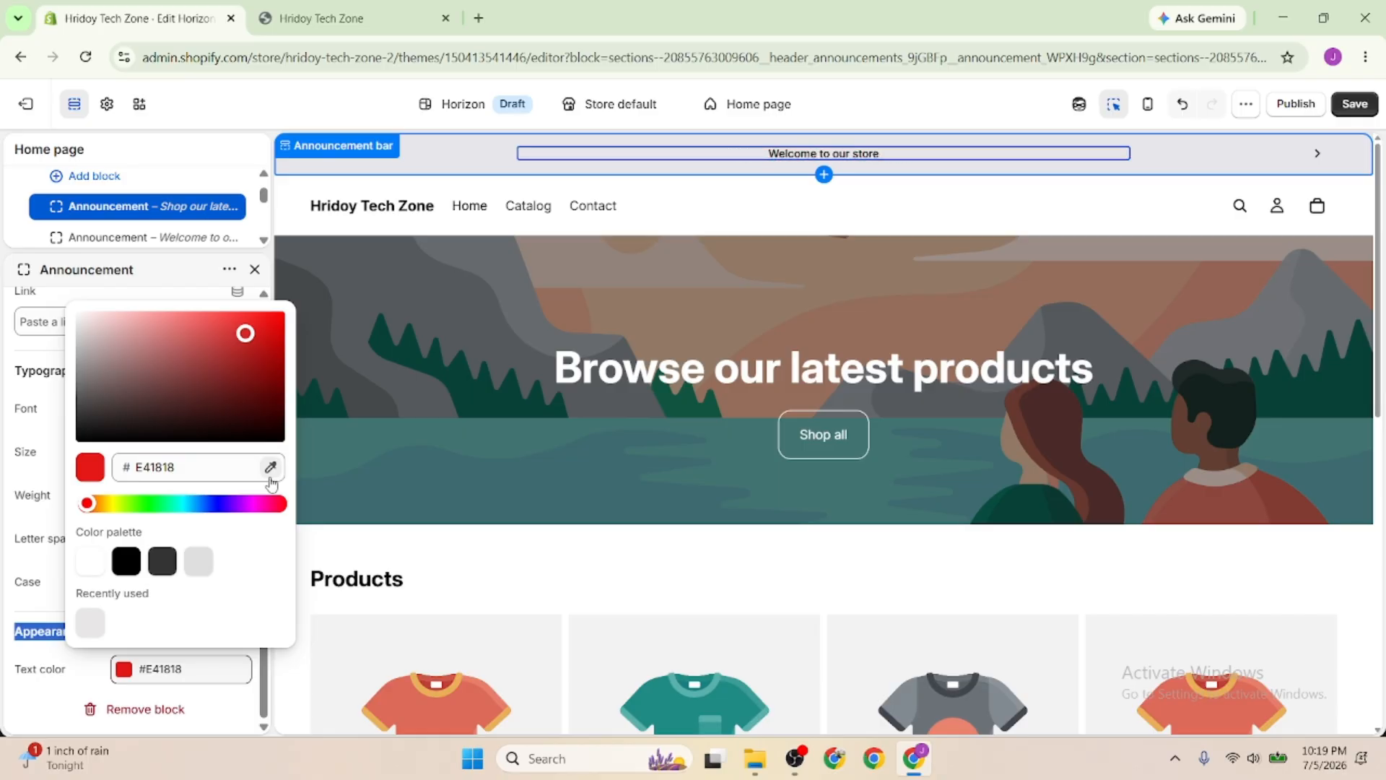
click(47, 631)
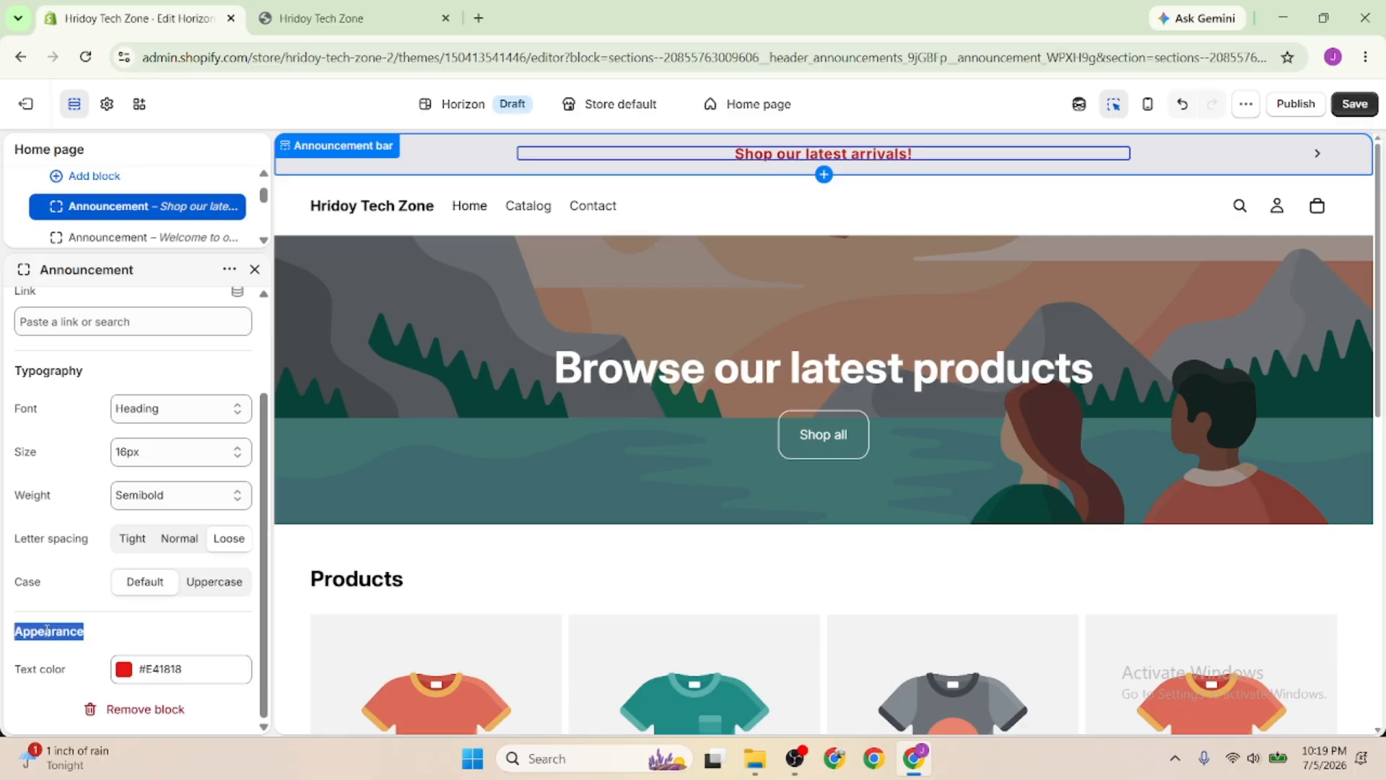
scroll(85, 548, up, 2)
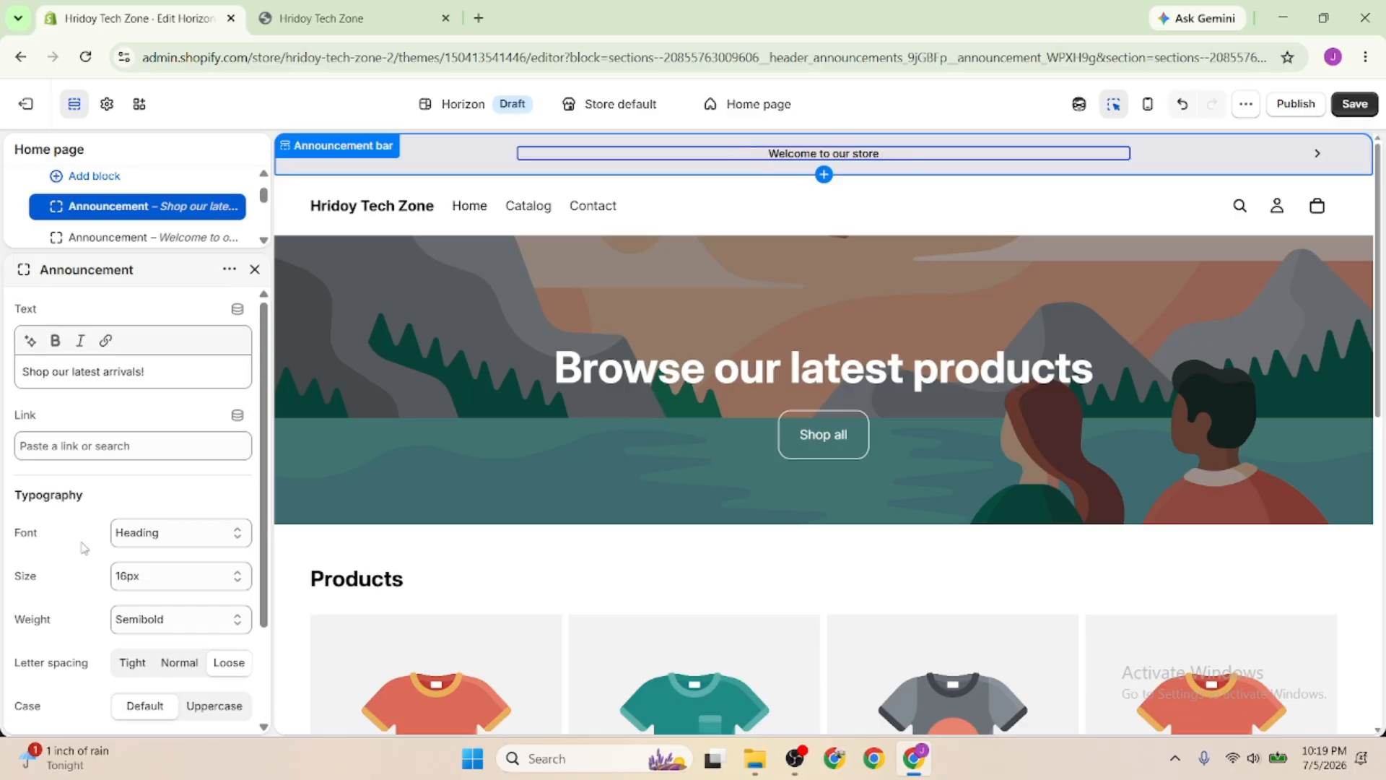
click(255, 268)
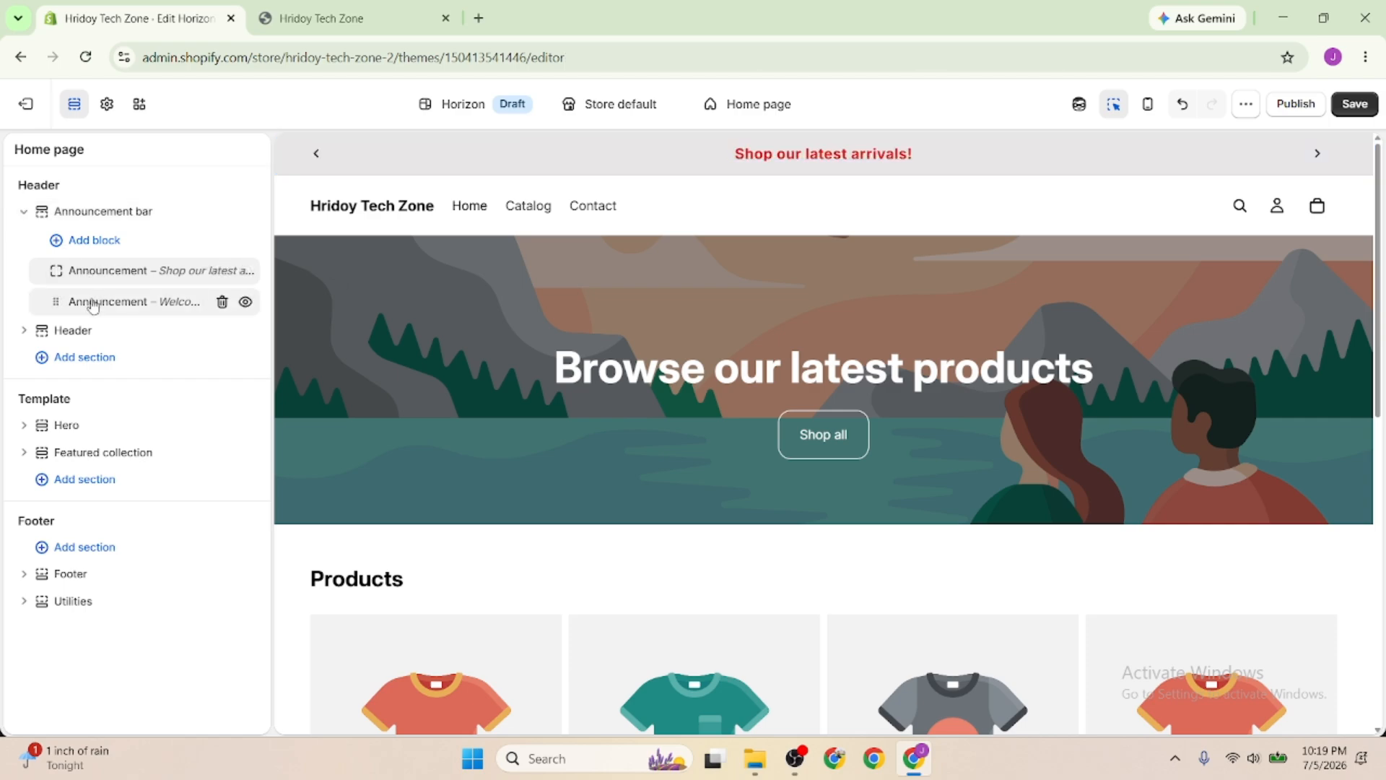
Review the text, link, typography and appearance settings of the "Welcome to our store" announcement
click(92, 304)
scroll(190, 338, down, 2)
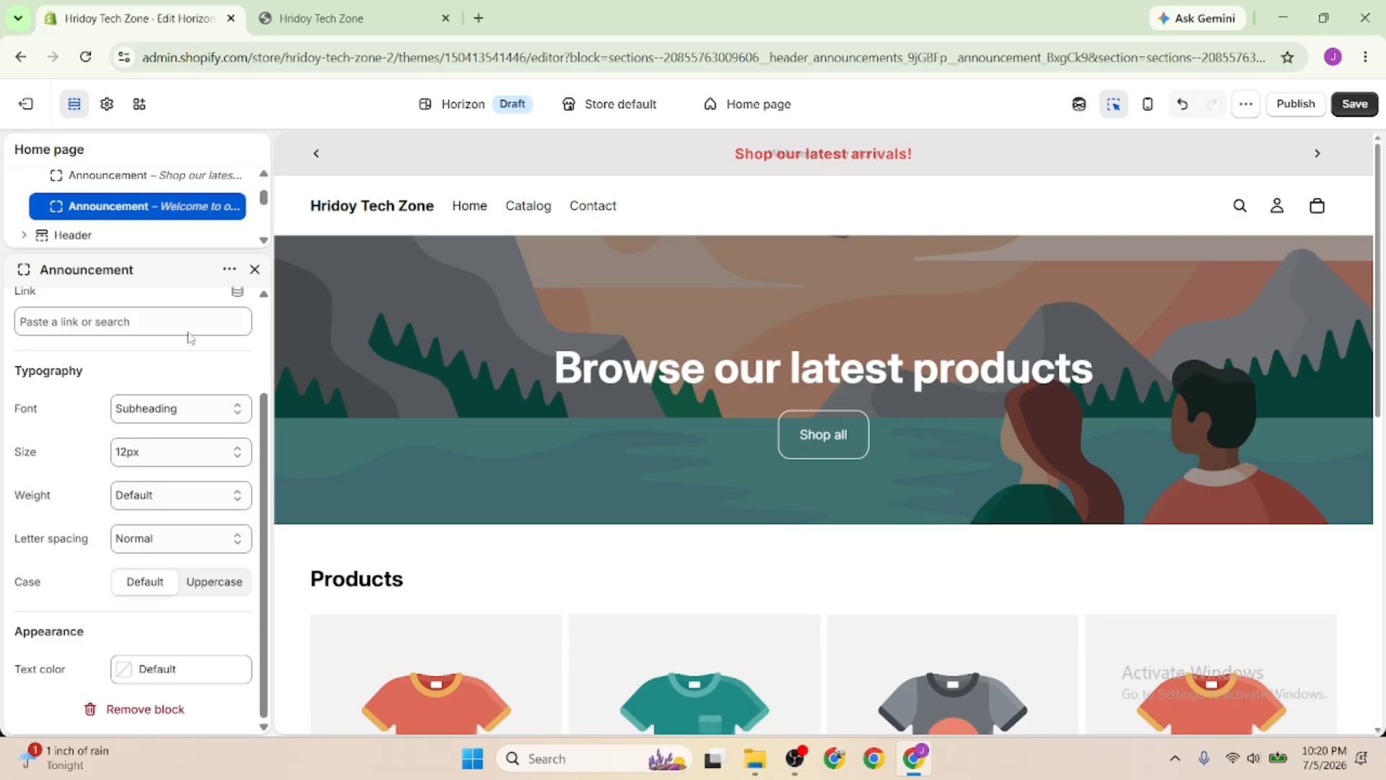
scroll(173, 328, up, 2)
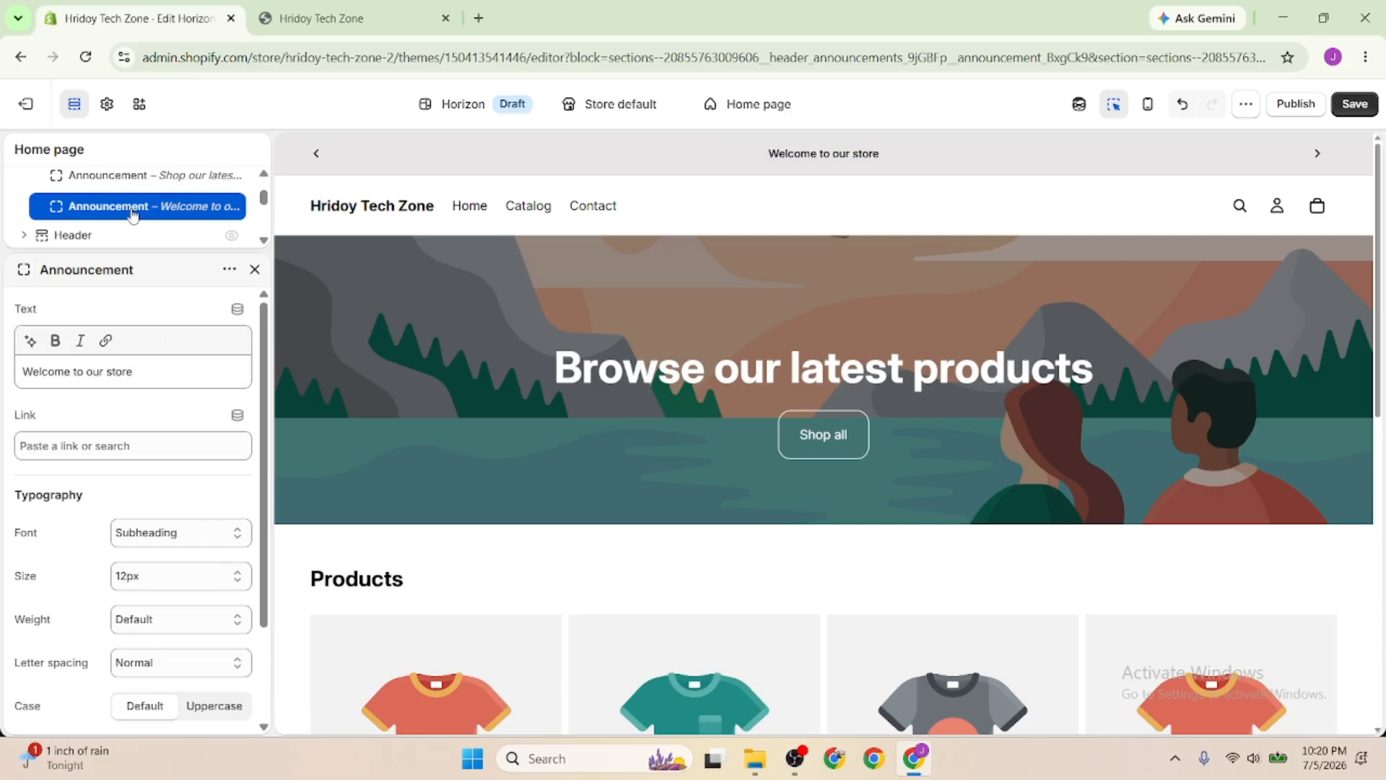
scroll(133, 216, up, 2)
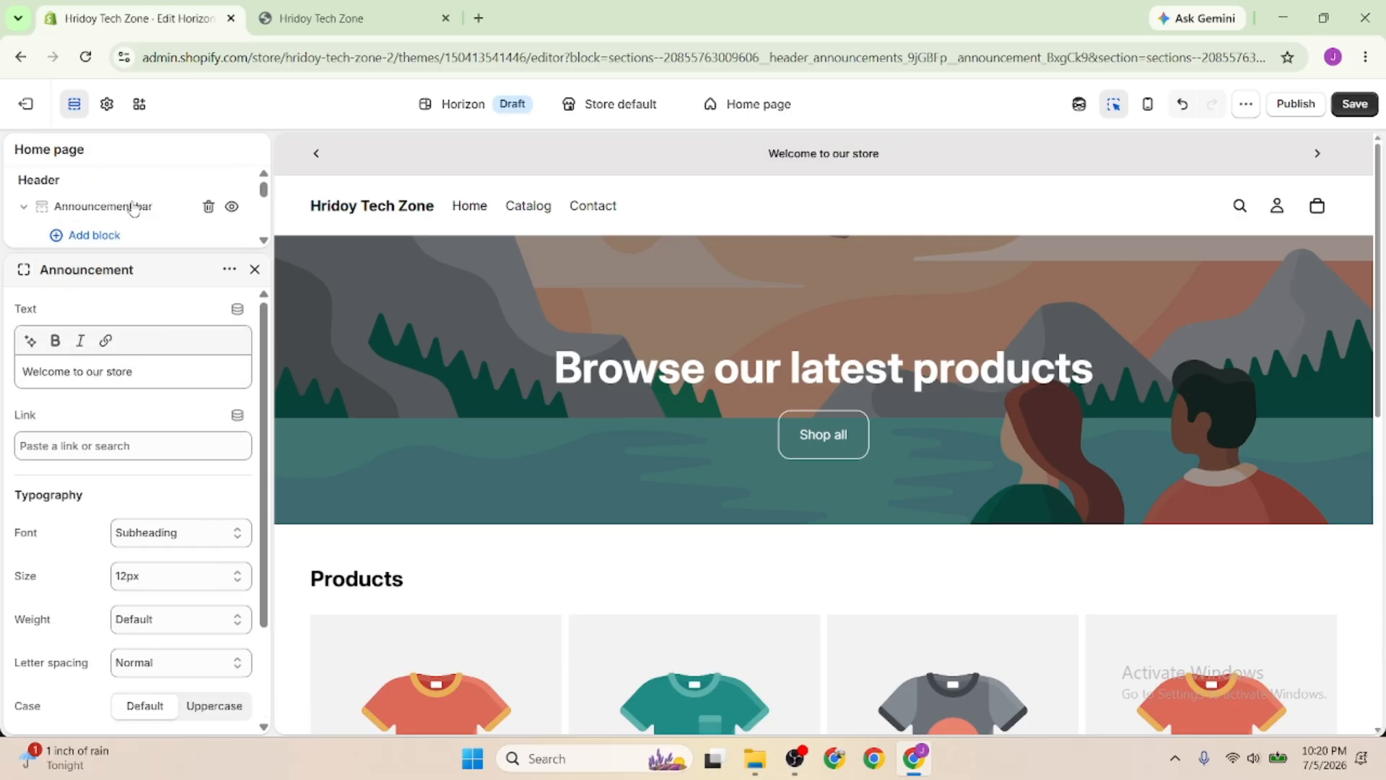
Try 10 seconds as the announcement bar's time to next announcement, and set it to 4 seconds
click(26, 212)
click(112, 215)
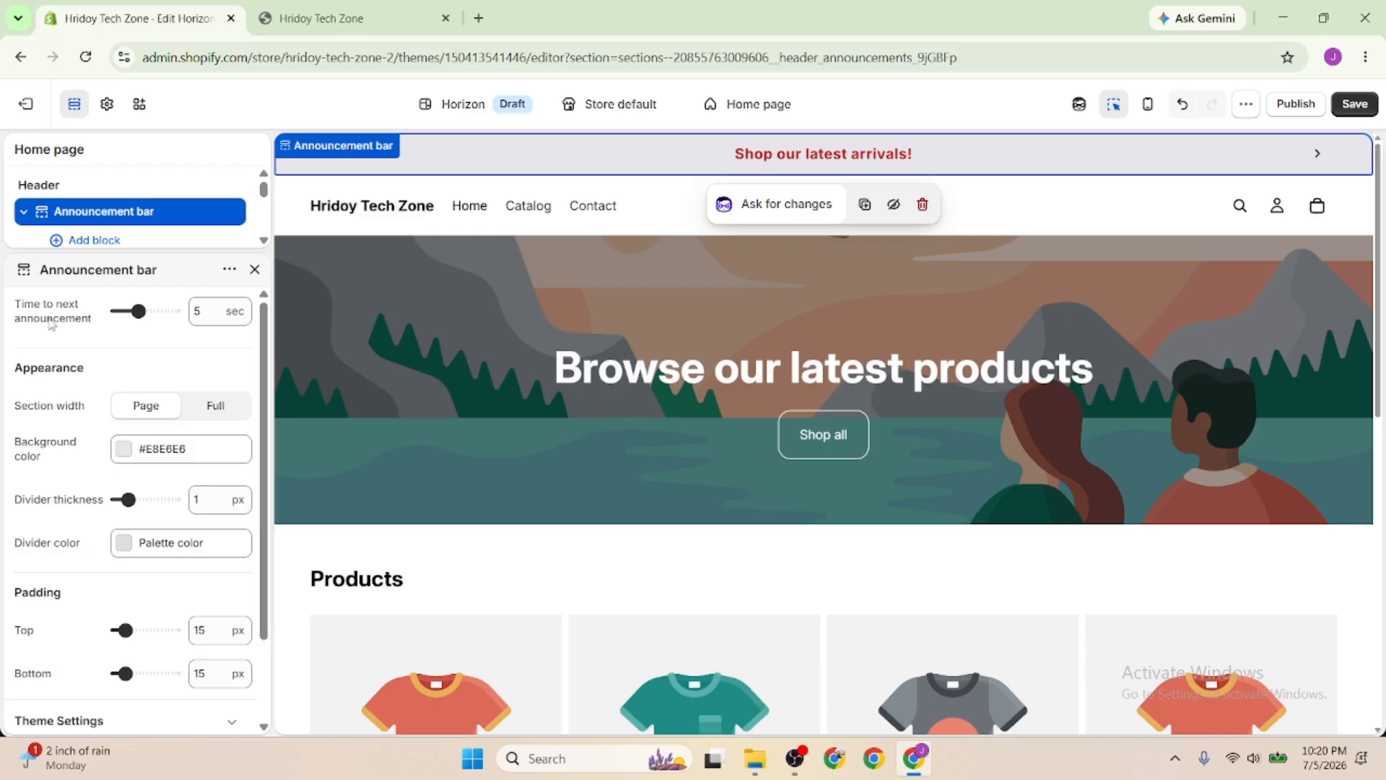
double_click(205, 312)
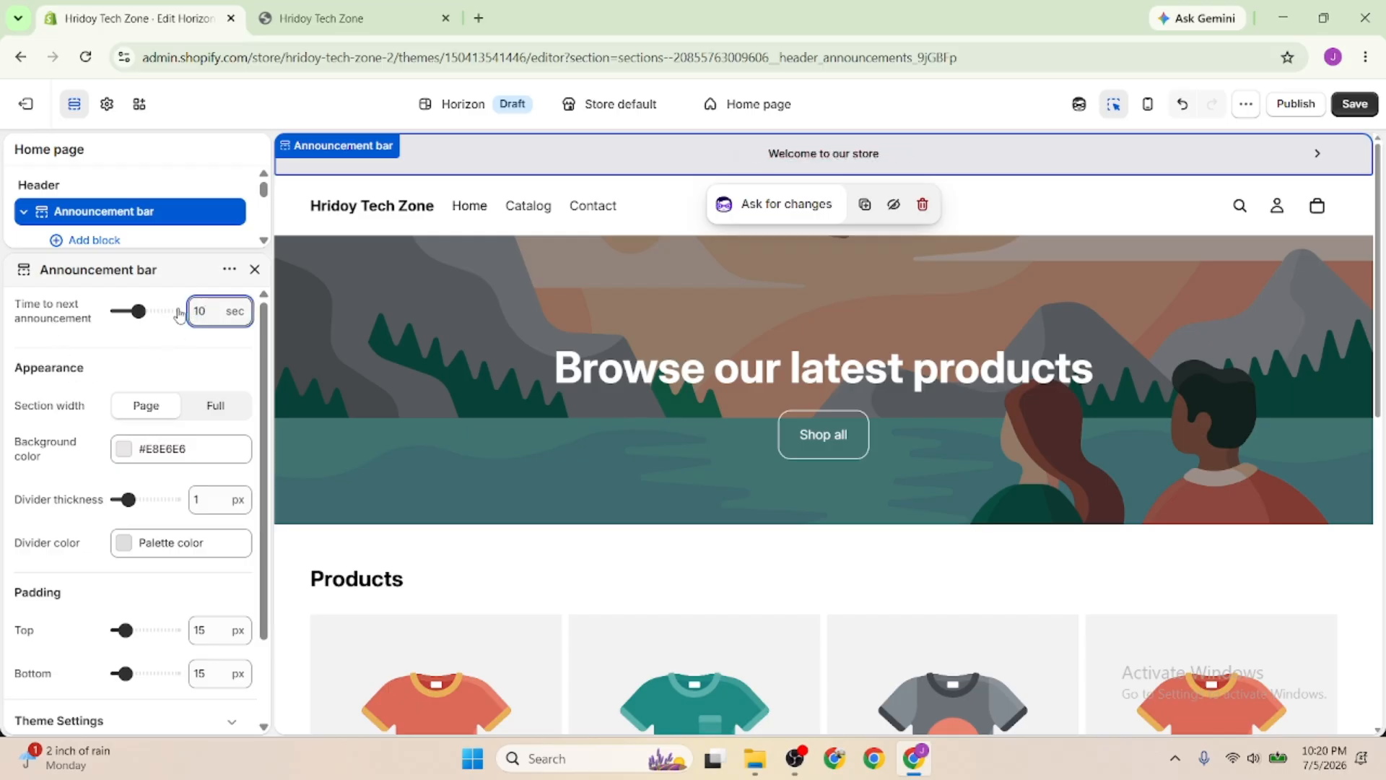
text(10)
key(Return)
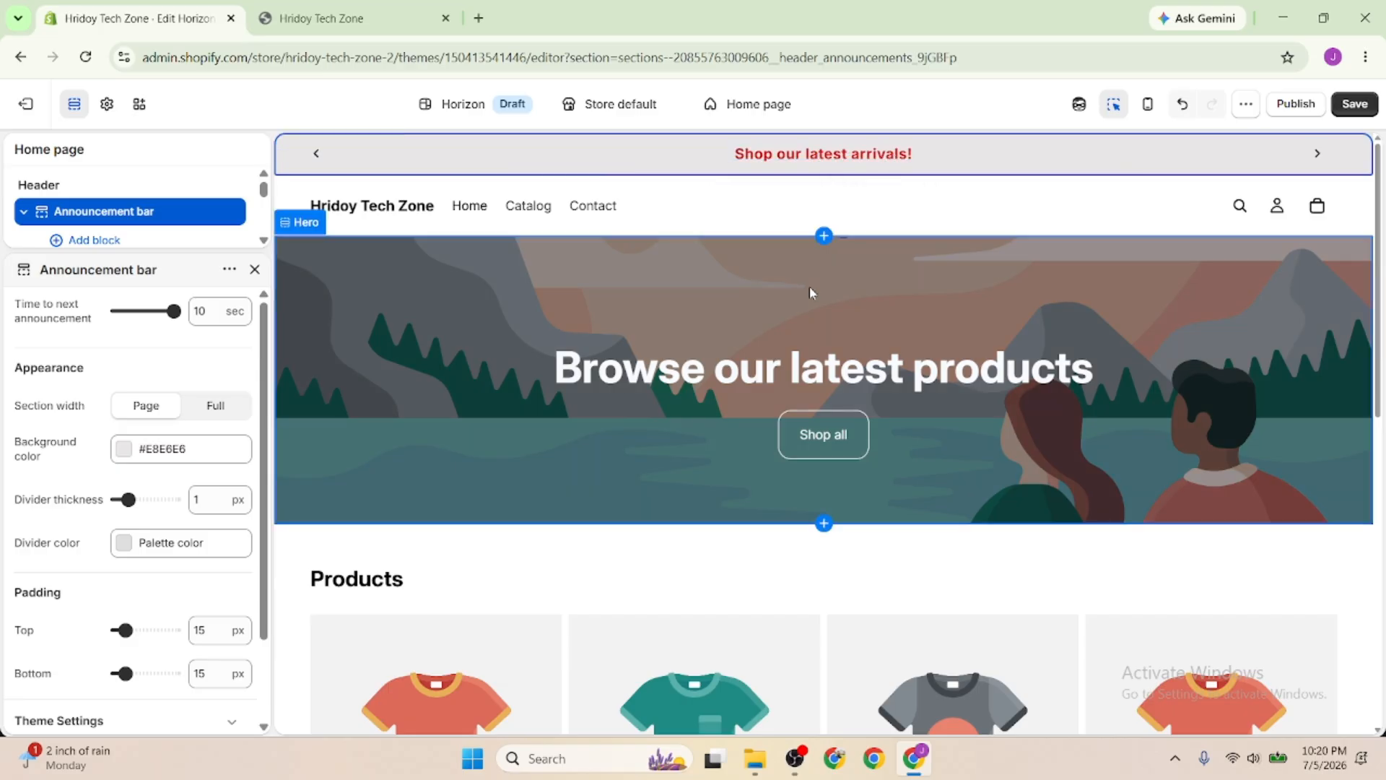
drag(209, 311, 187, 309)
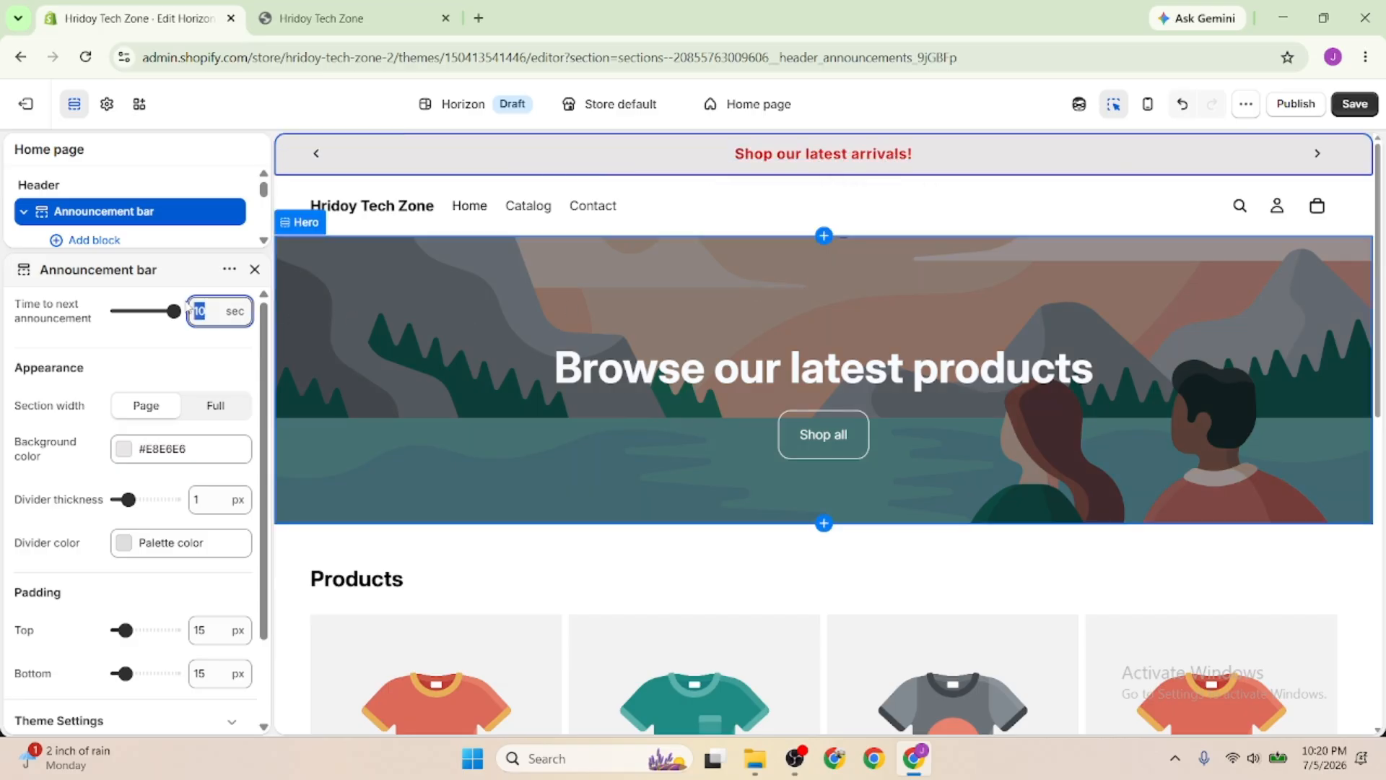
text(4)
click(143, 347)
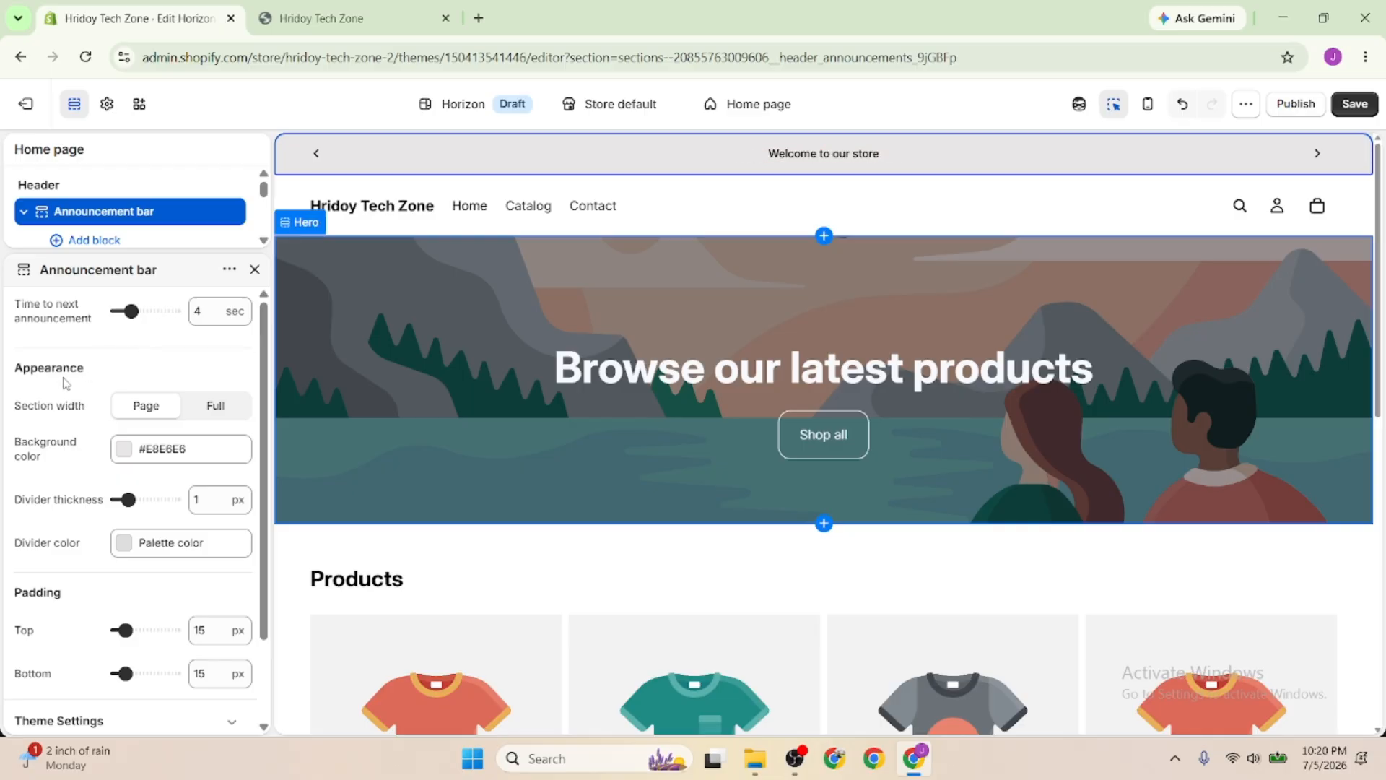
Try the Full section width on the announcement bar and return it to Page
click(215, 406)
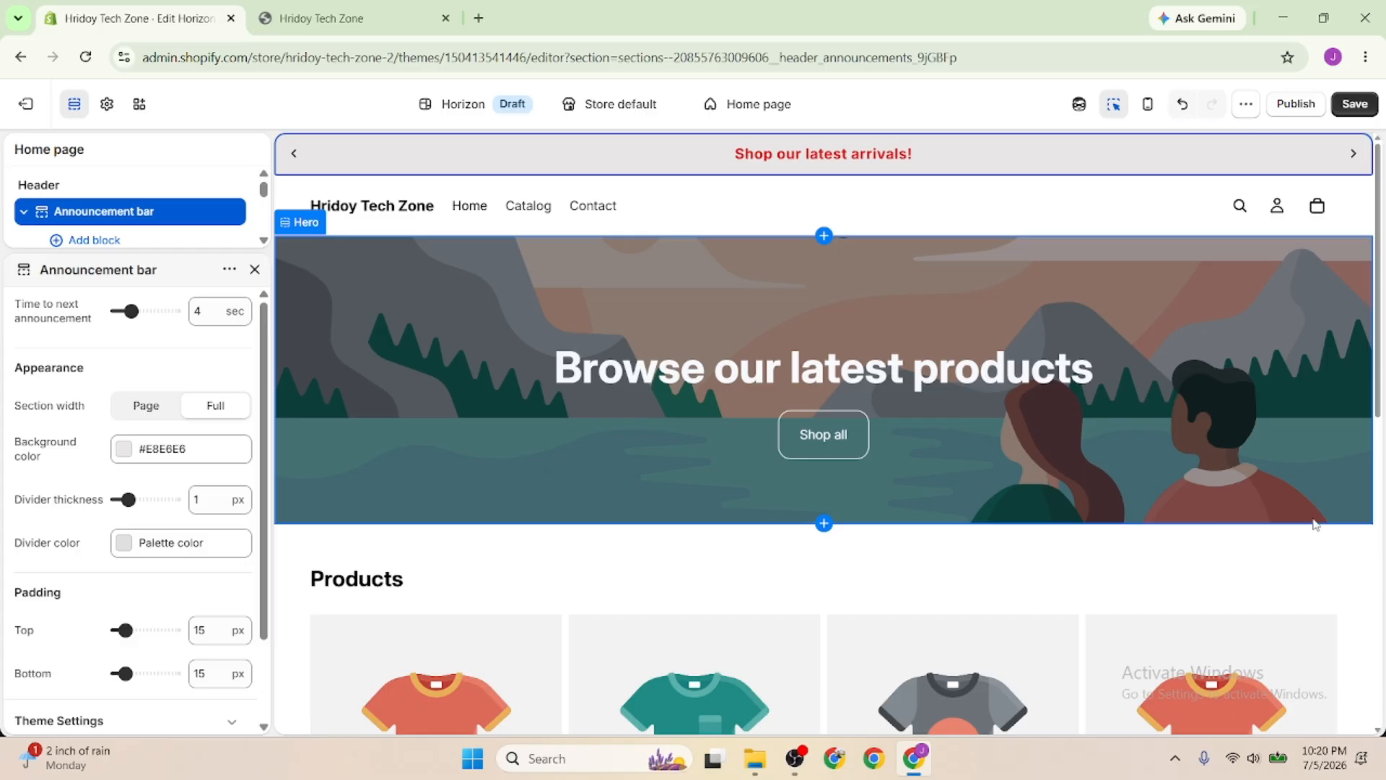
click(149, 410)
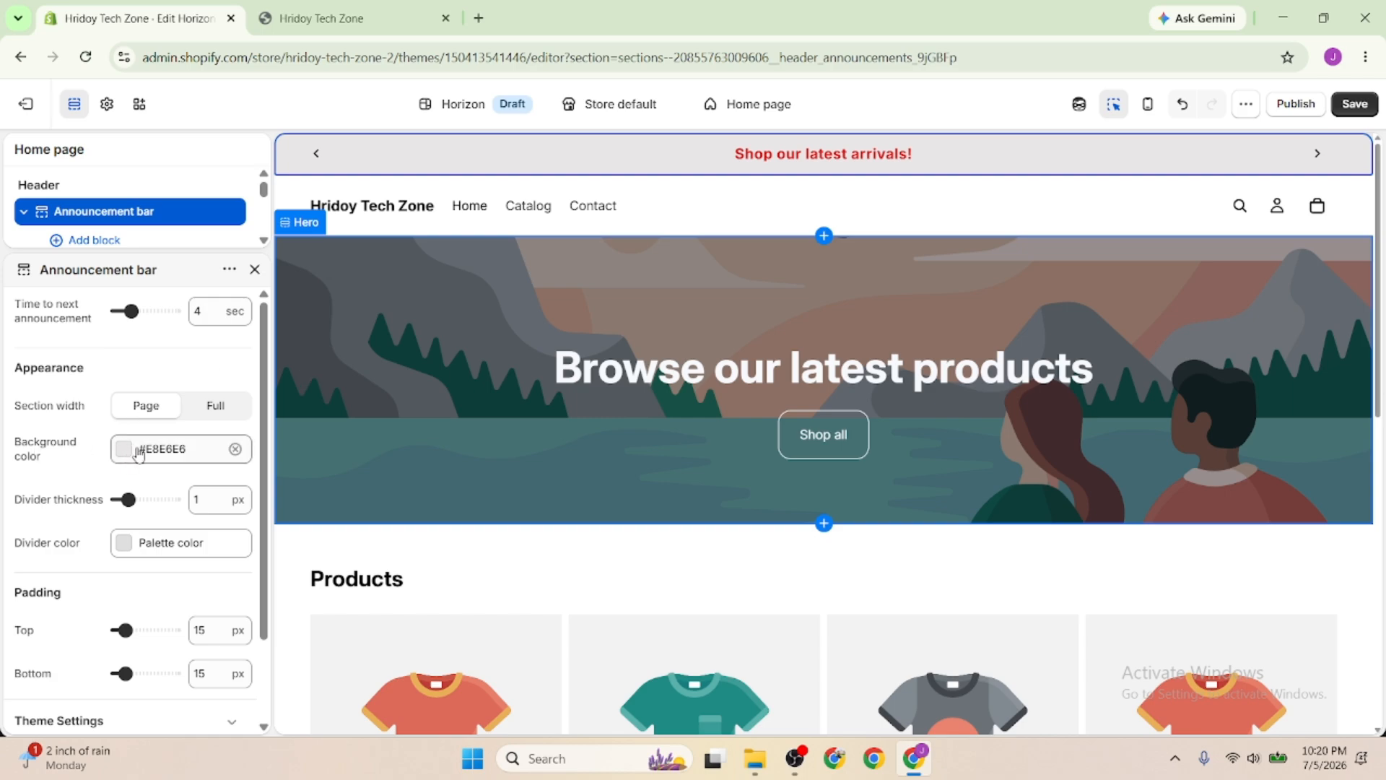
Try the dark 333333 palette color as the announcement bar's background, and set the background to white FFFFFF
click(125, 449)
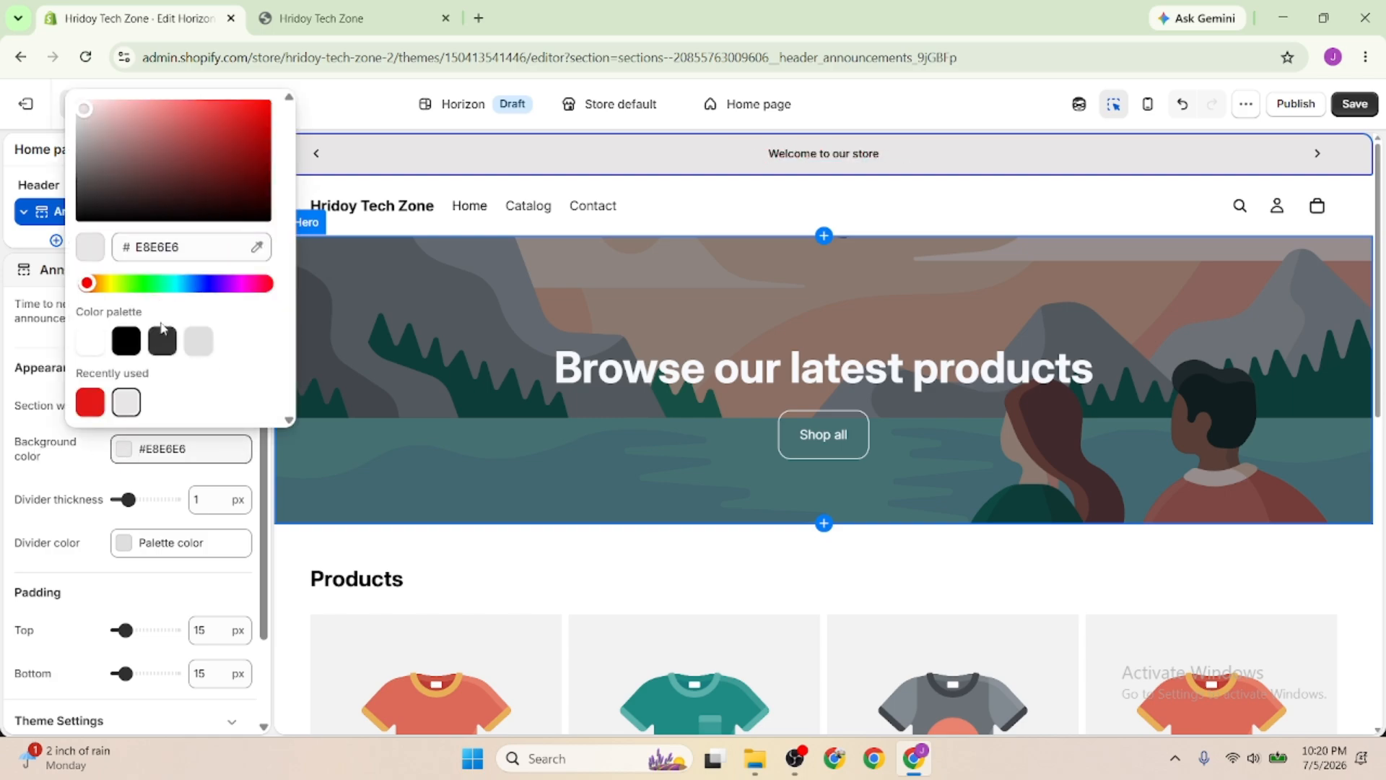
click(162, 338)
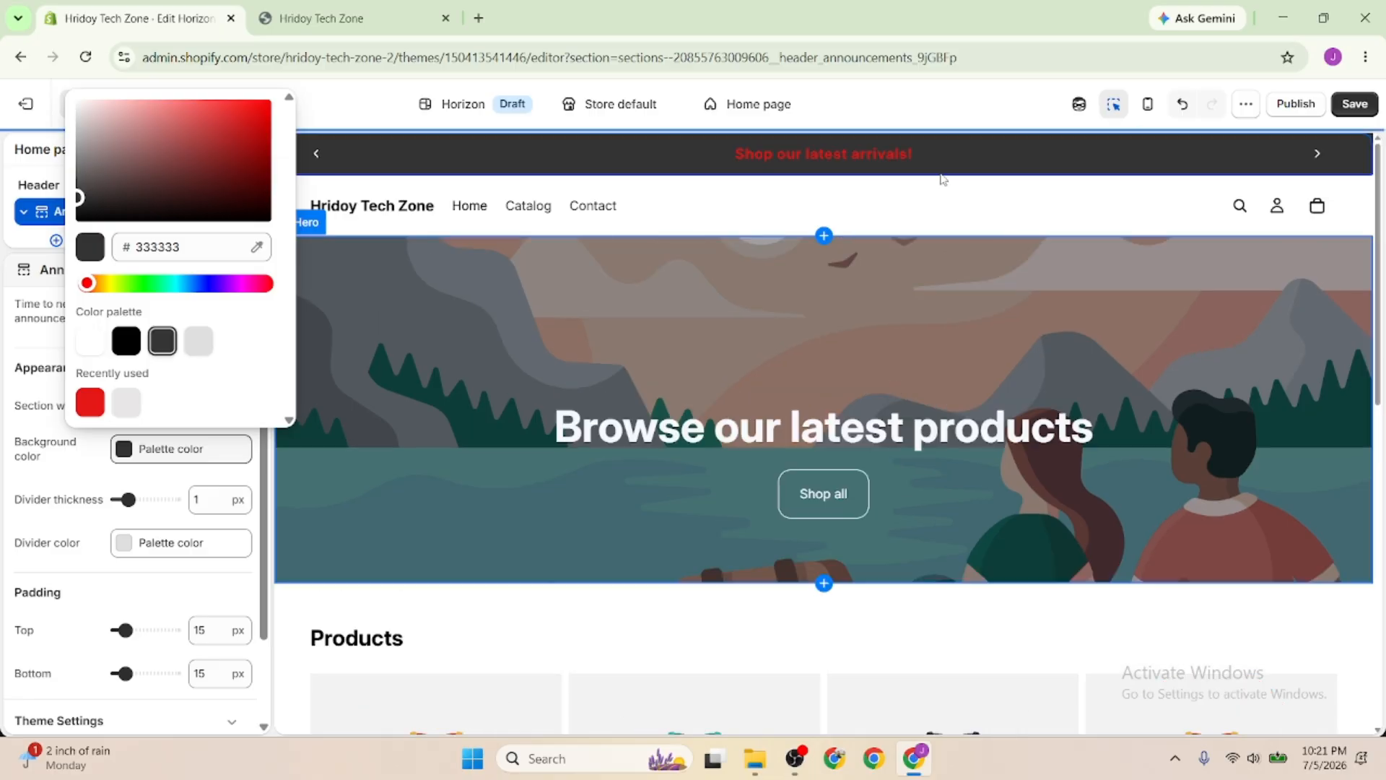
click(97, 343)
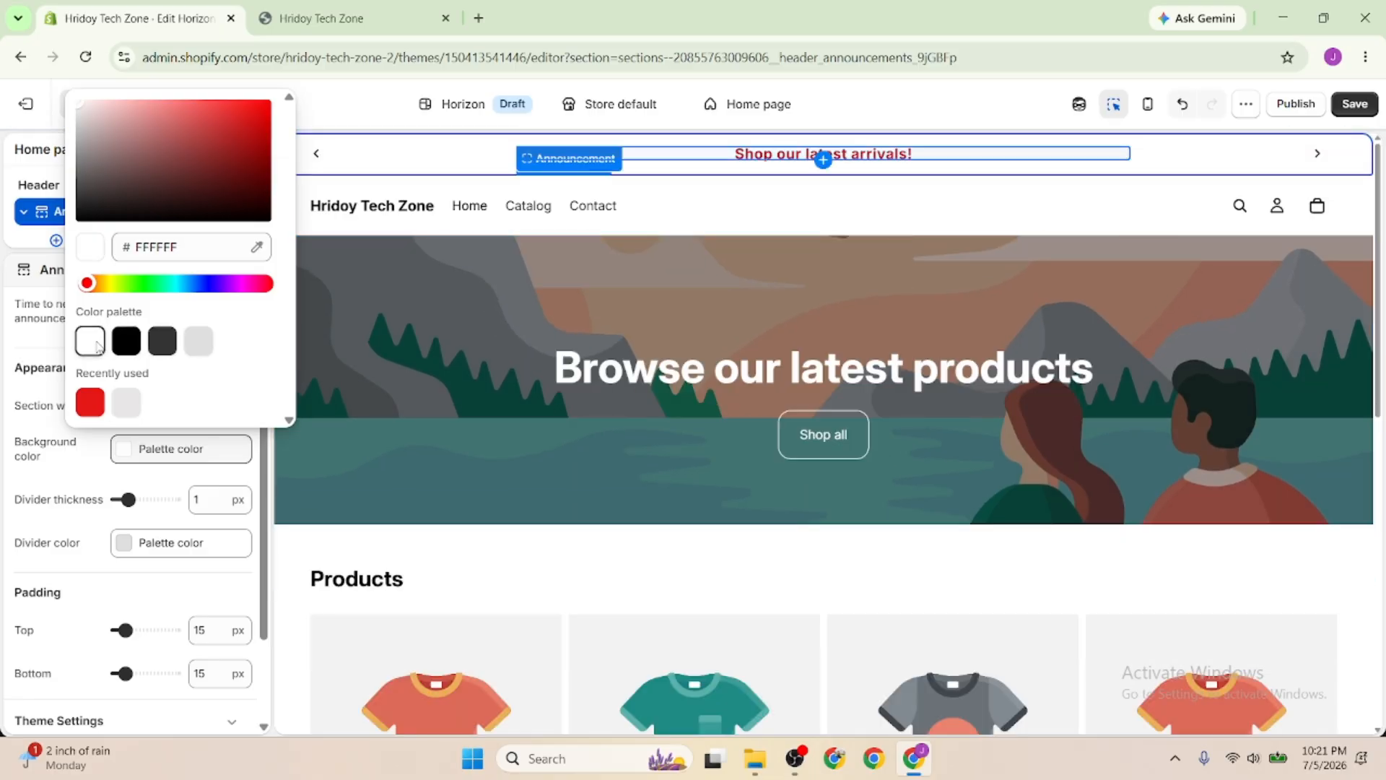
click(361, 106)
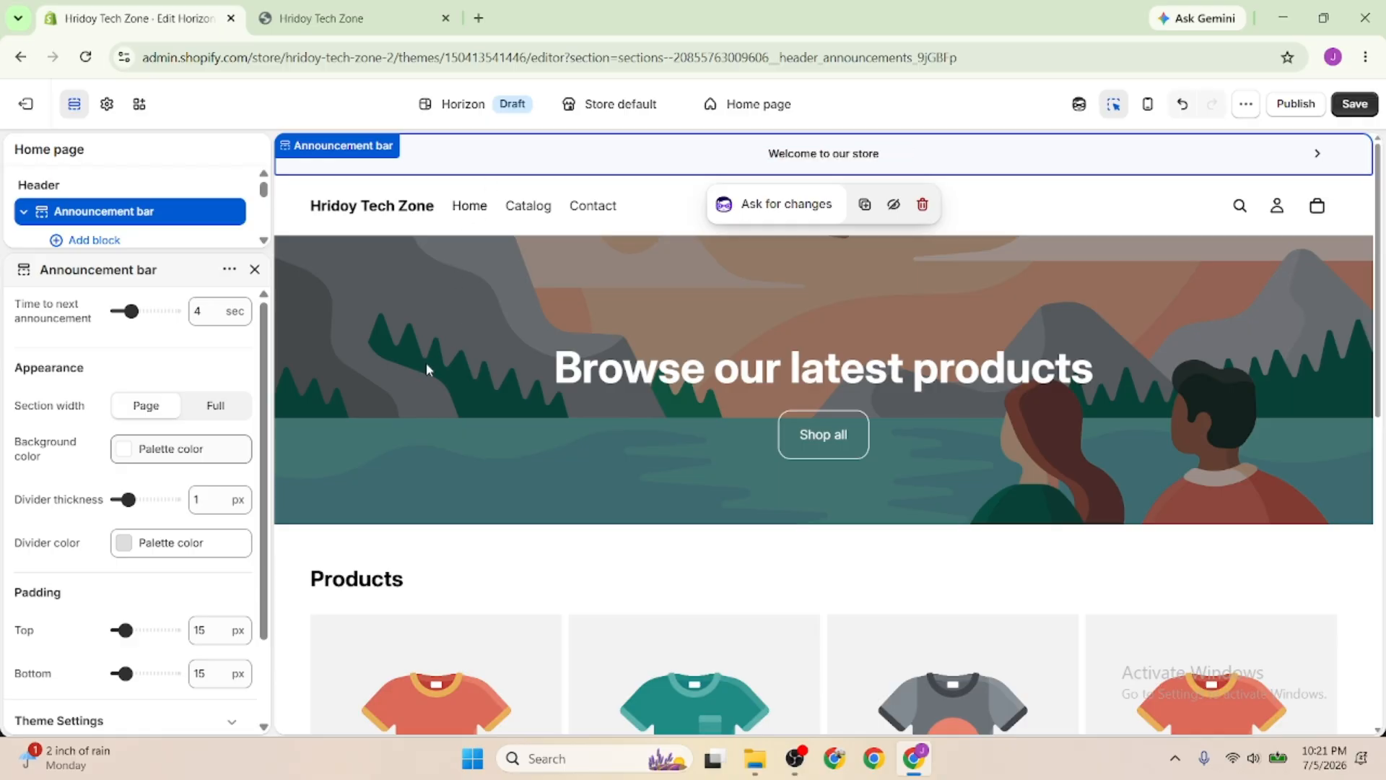
Select the announcement bar's background hex code and search Google for "color picker extension" in a separate tab
click(165, 450)
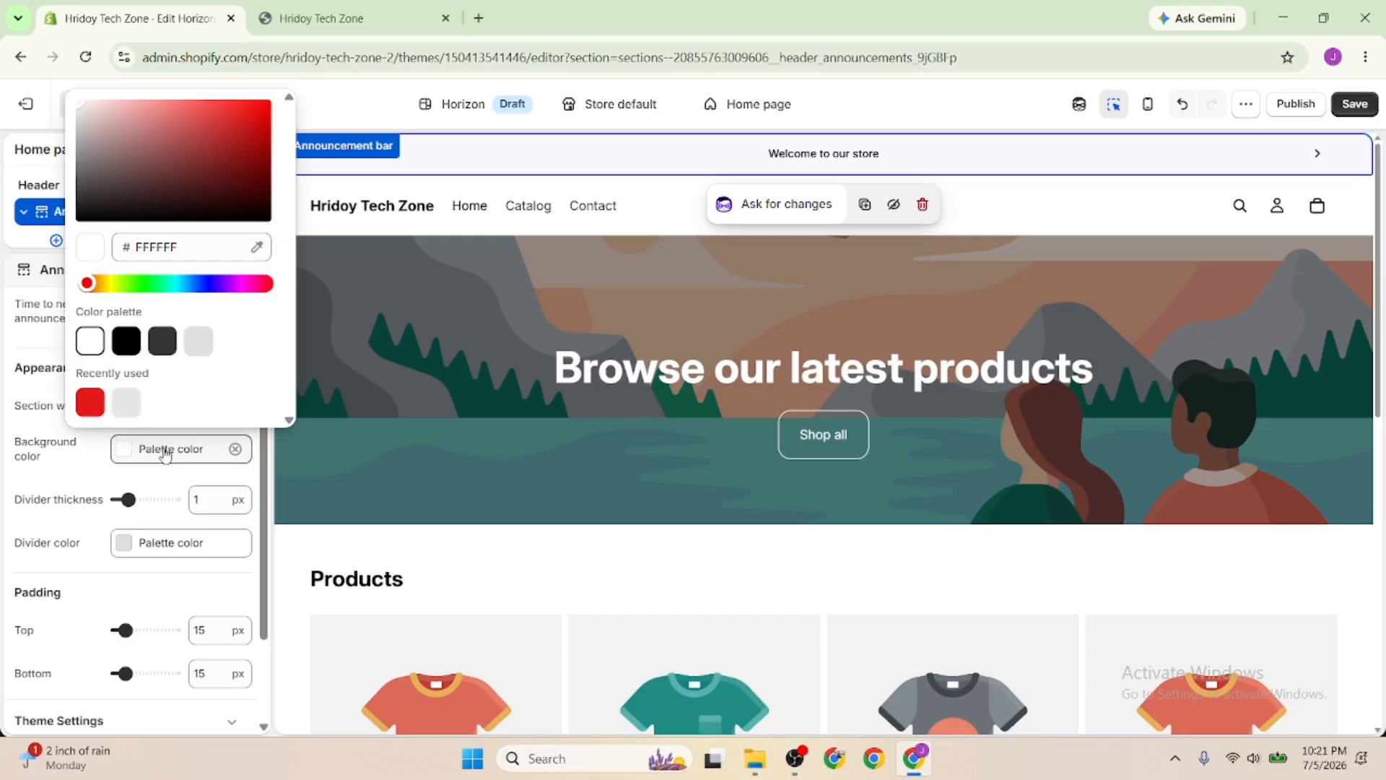
drag(196, 247, 133, 247)
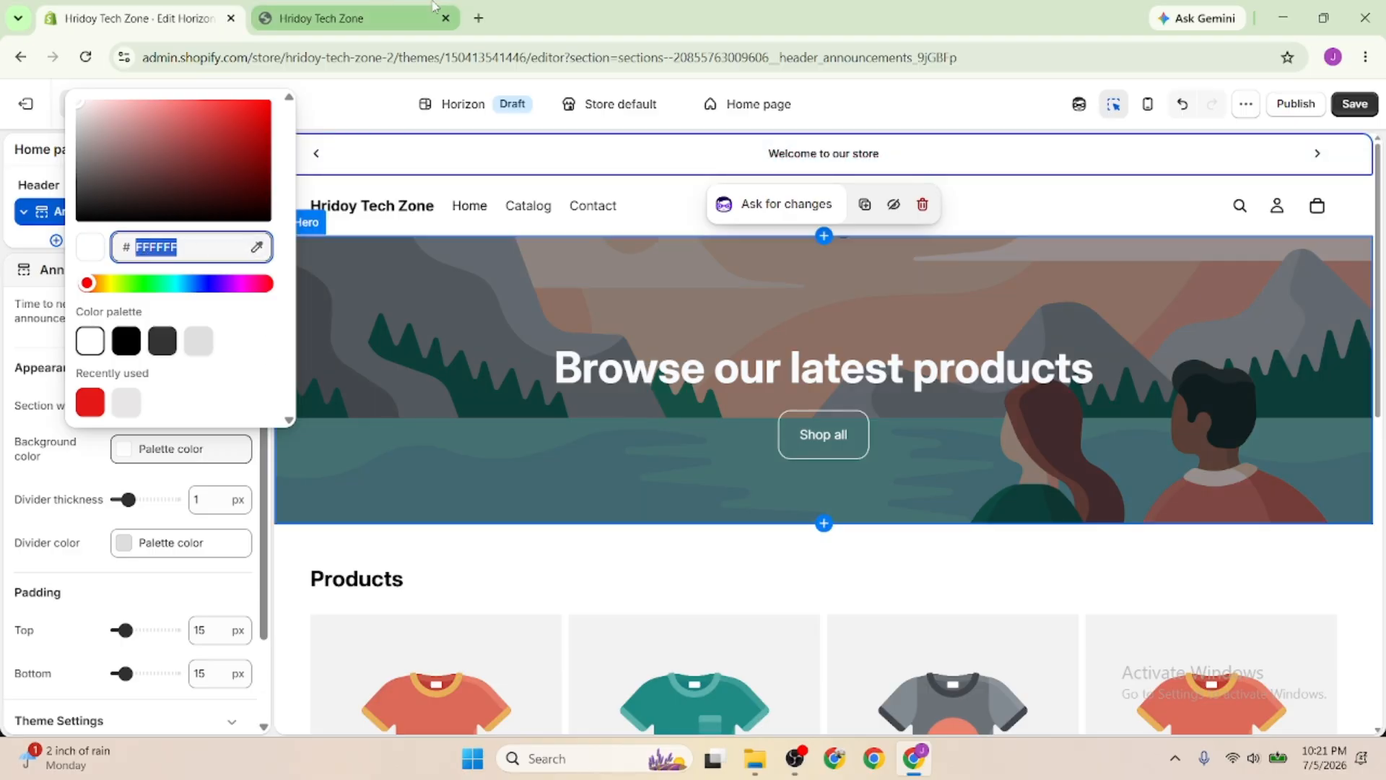
click(482, 21)
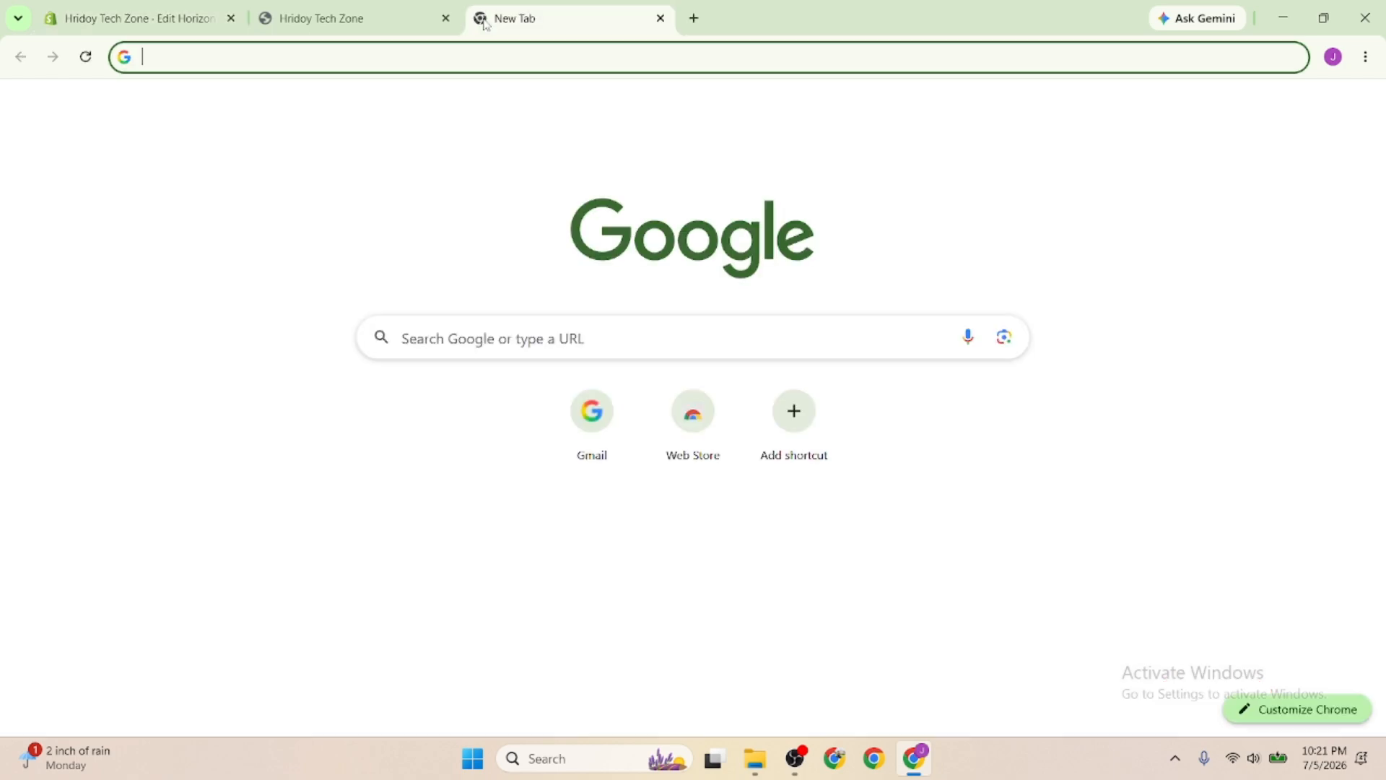
text(color)
key(BackSpace)
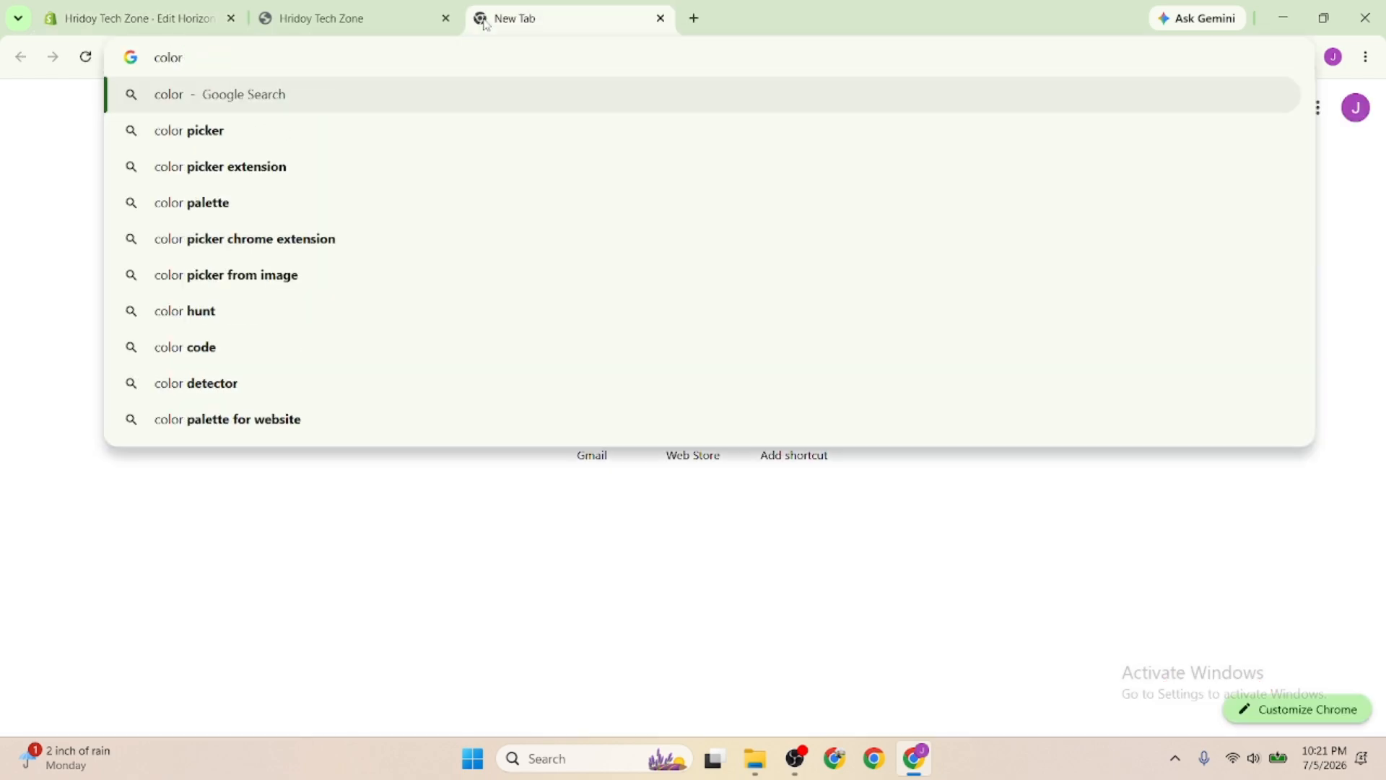
key(Down)
key(Down)
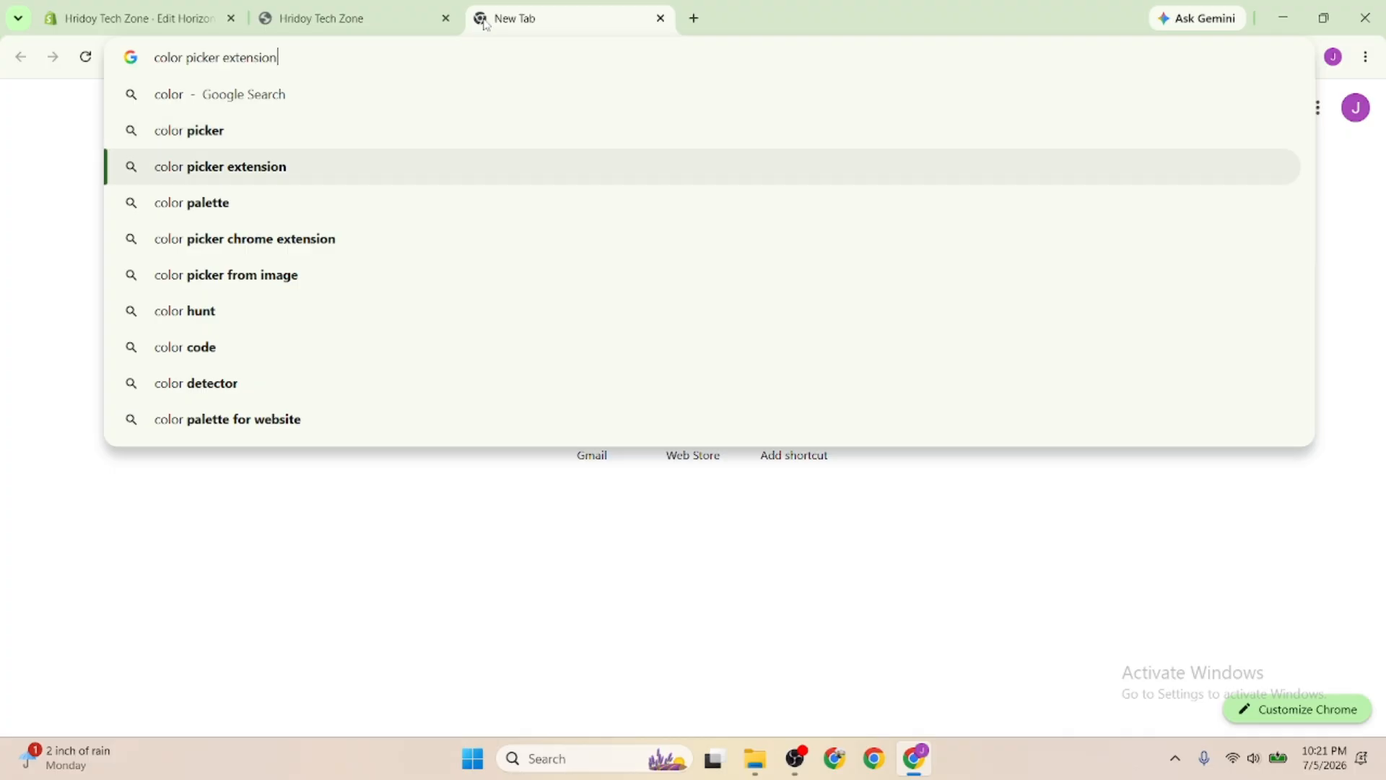
key(Return)
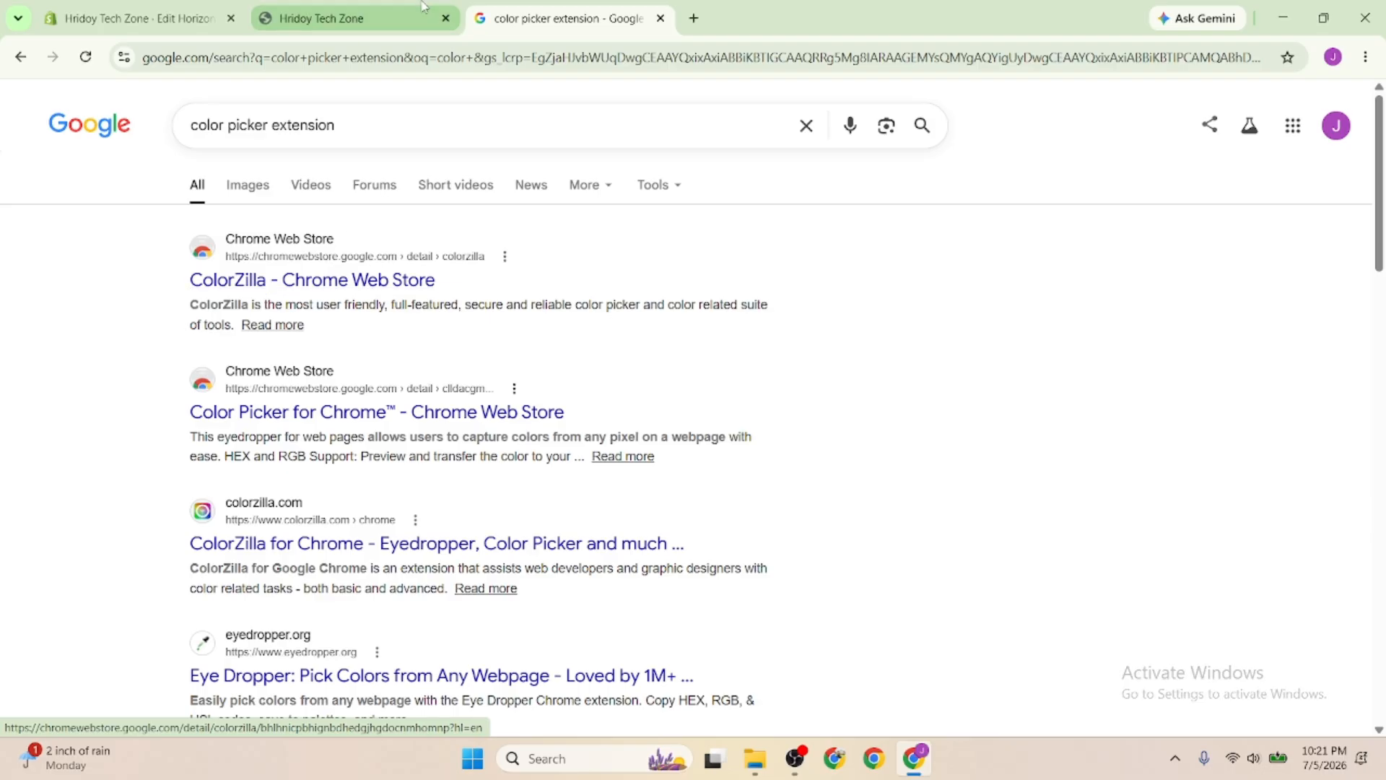
click(661, 19)
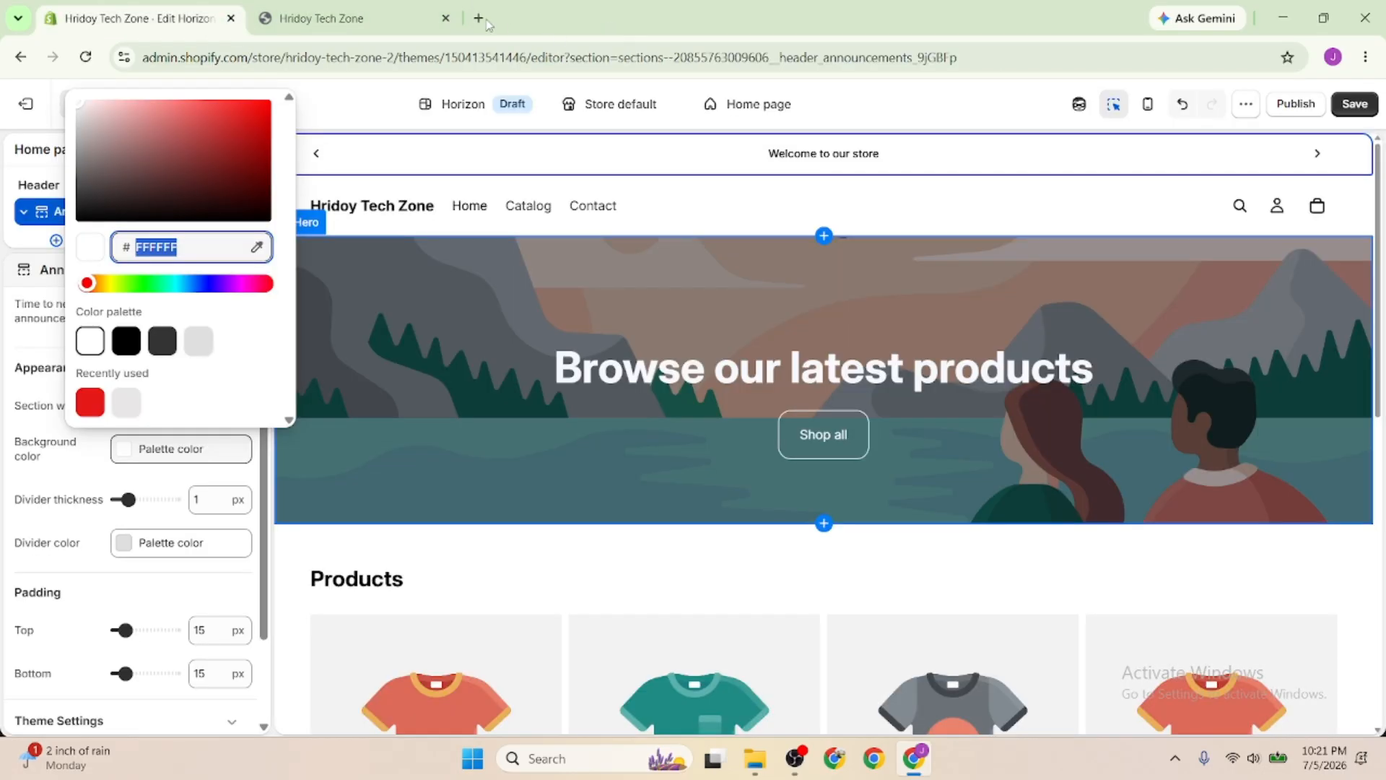
Search Google for "css colors" in a new tab and open the HTML Color Codes website
click(481, 20)
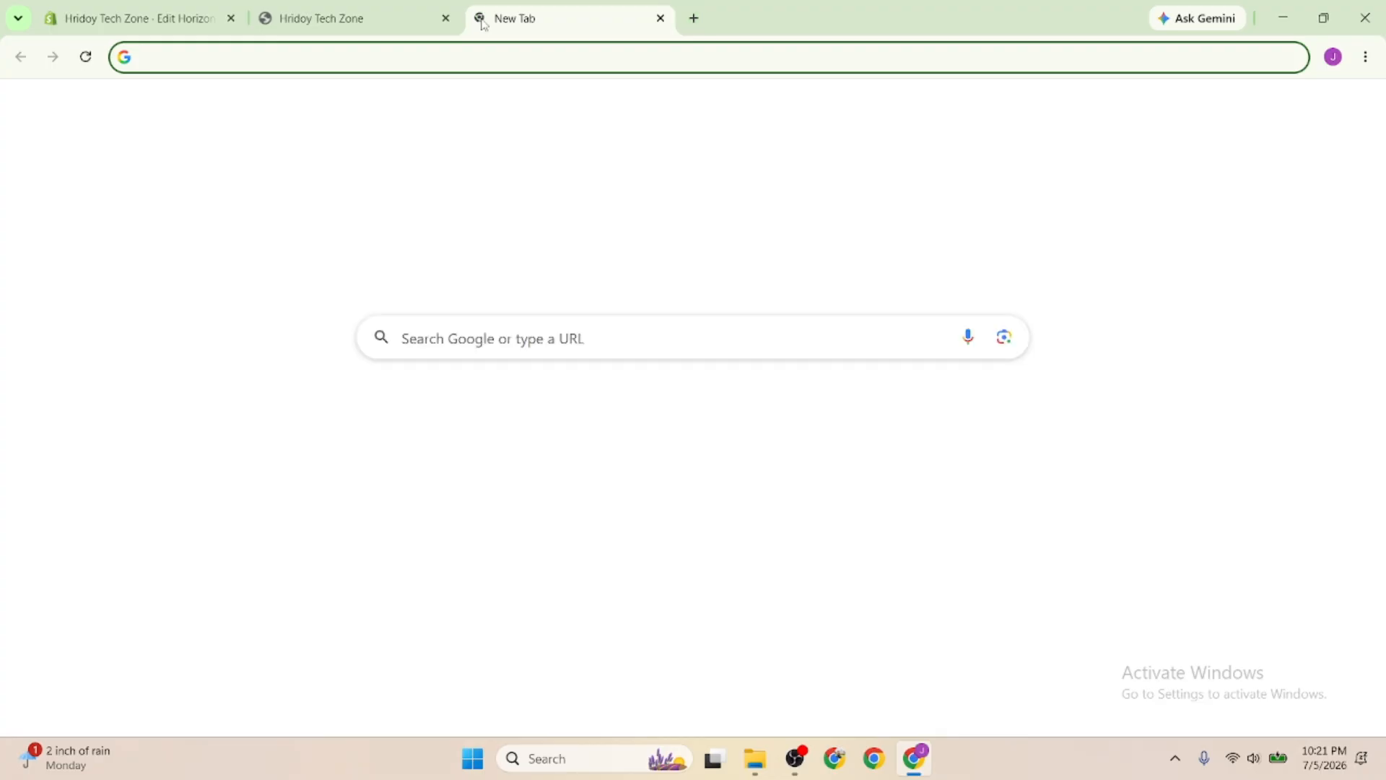
text(css colo)
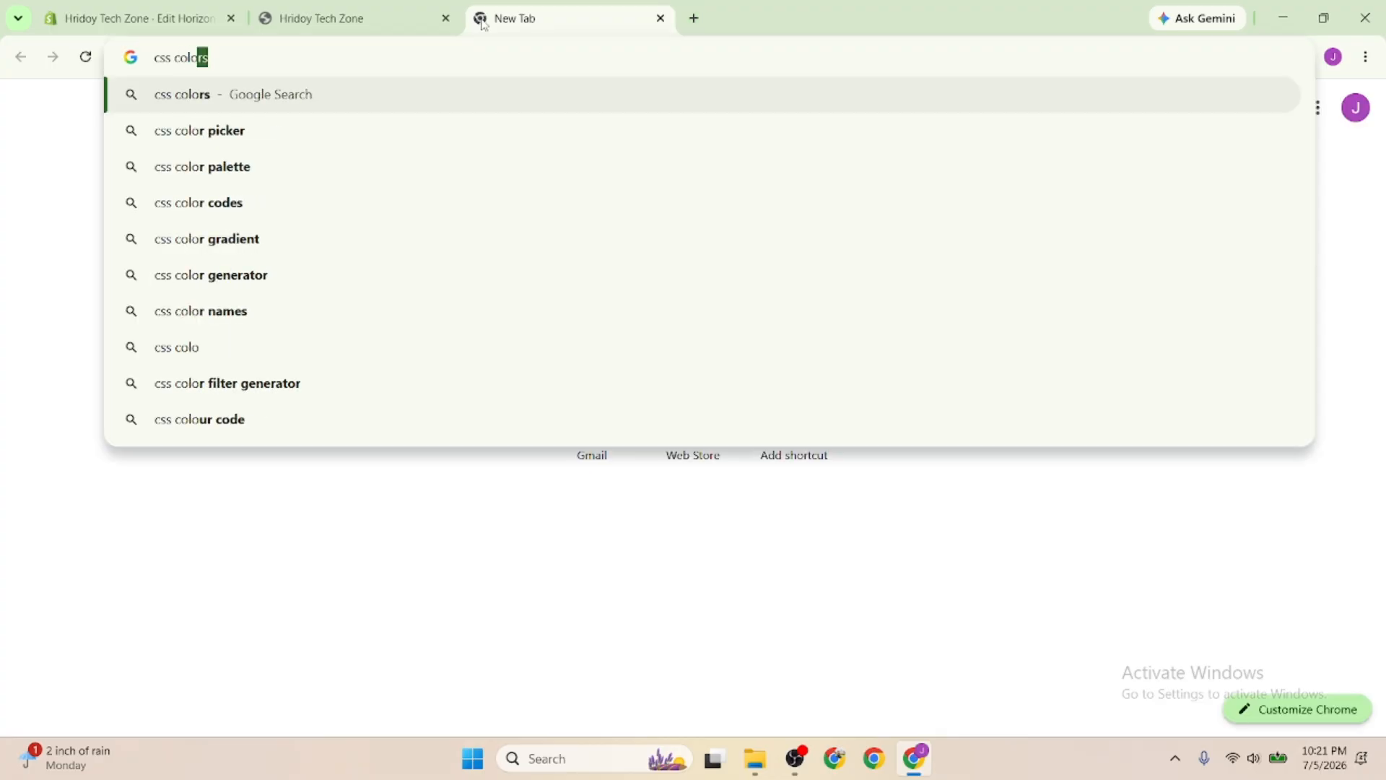
text(r)
key(Return)
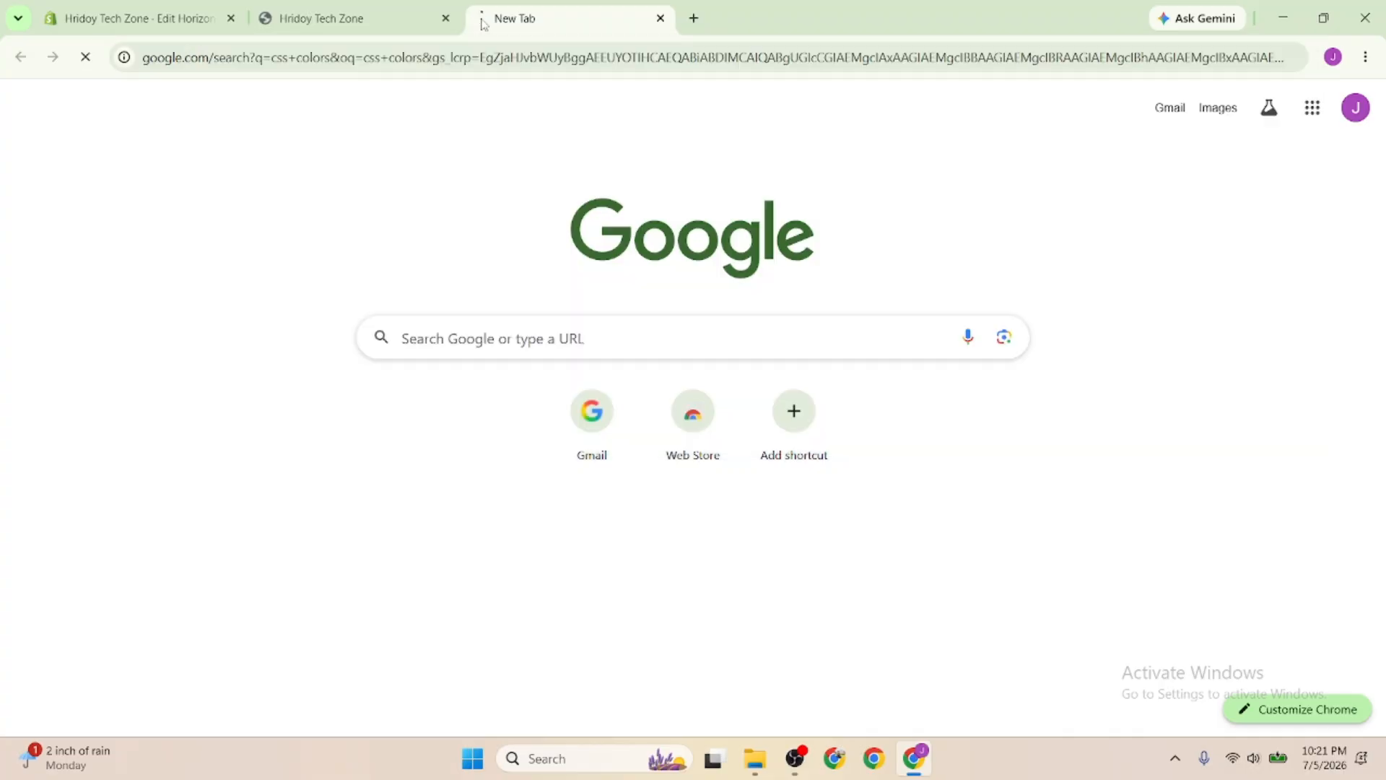
scroll(248, 158, down, 2)
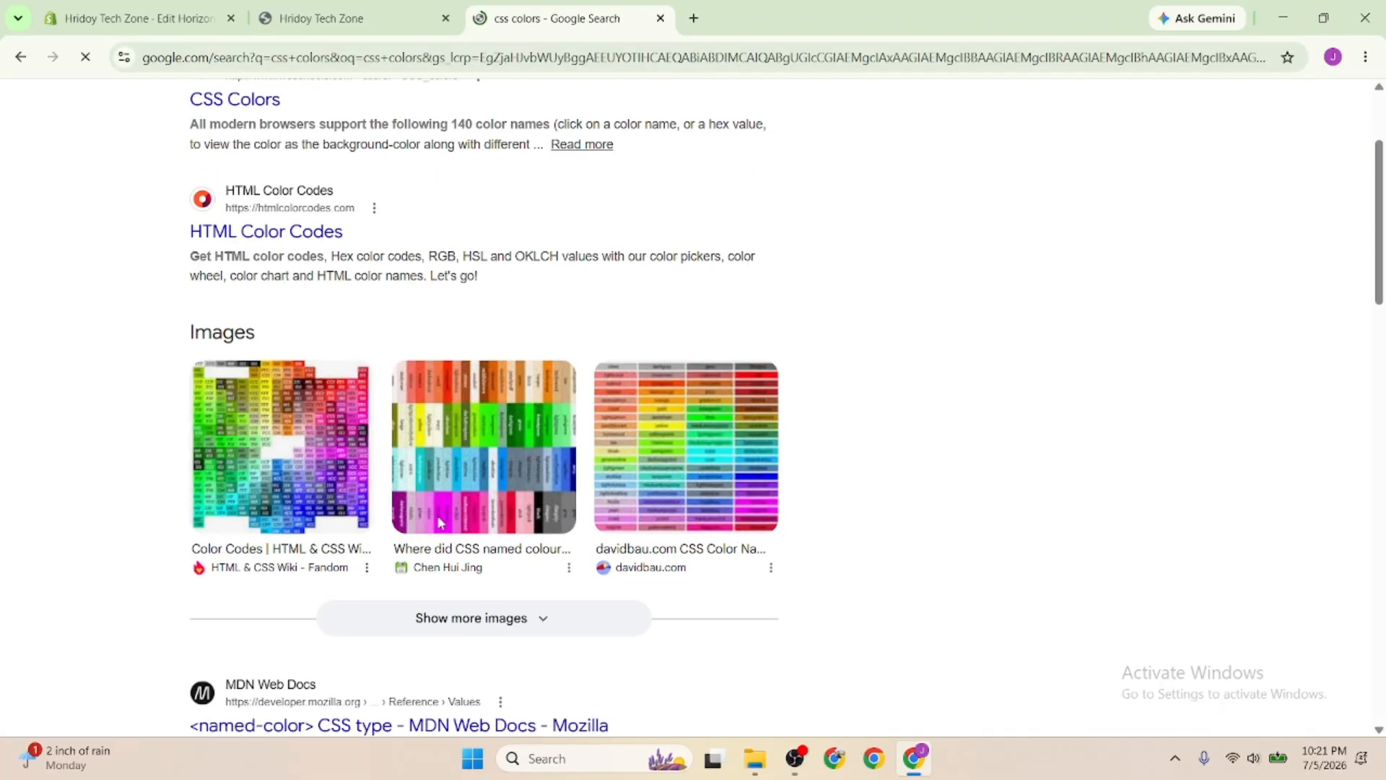
scroll(247, 159, up, 2)
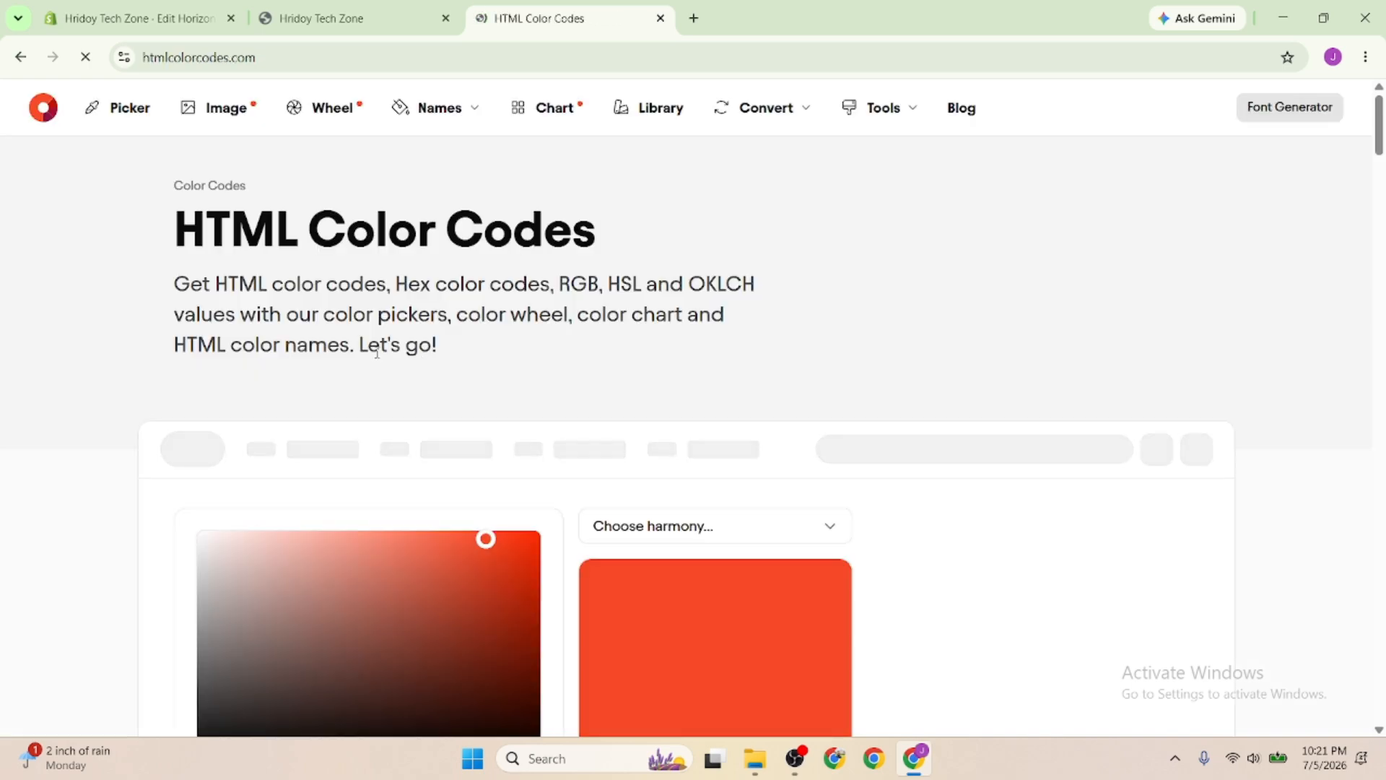
Copy the hex code F54927 from the HTML Color Codes picker and browse the site's other color tools
scroll(376, 351, down, 6)
scroll(450, 391, up, 4)
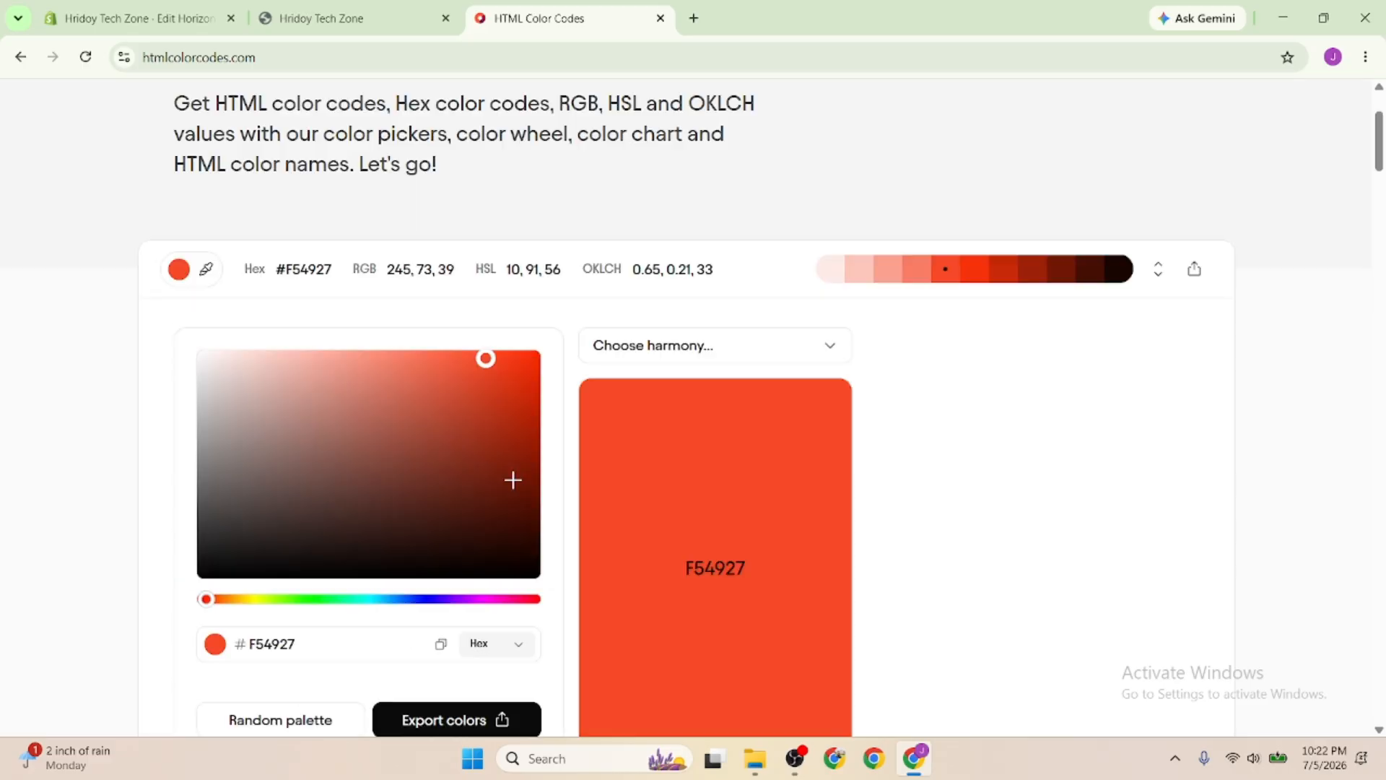
click(709, 576)
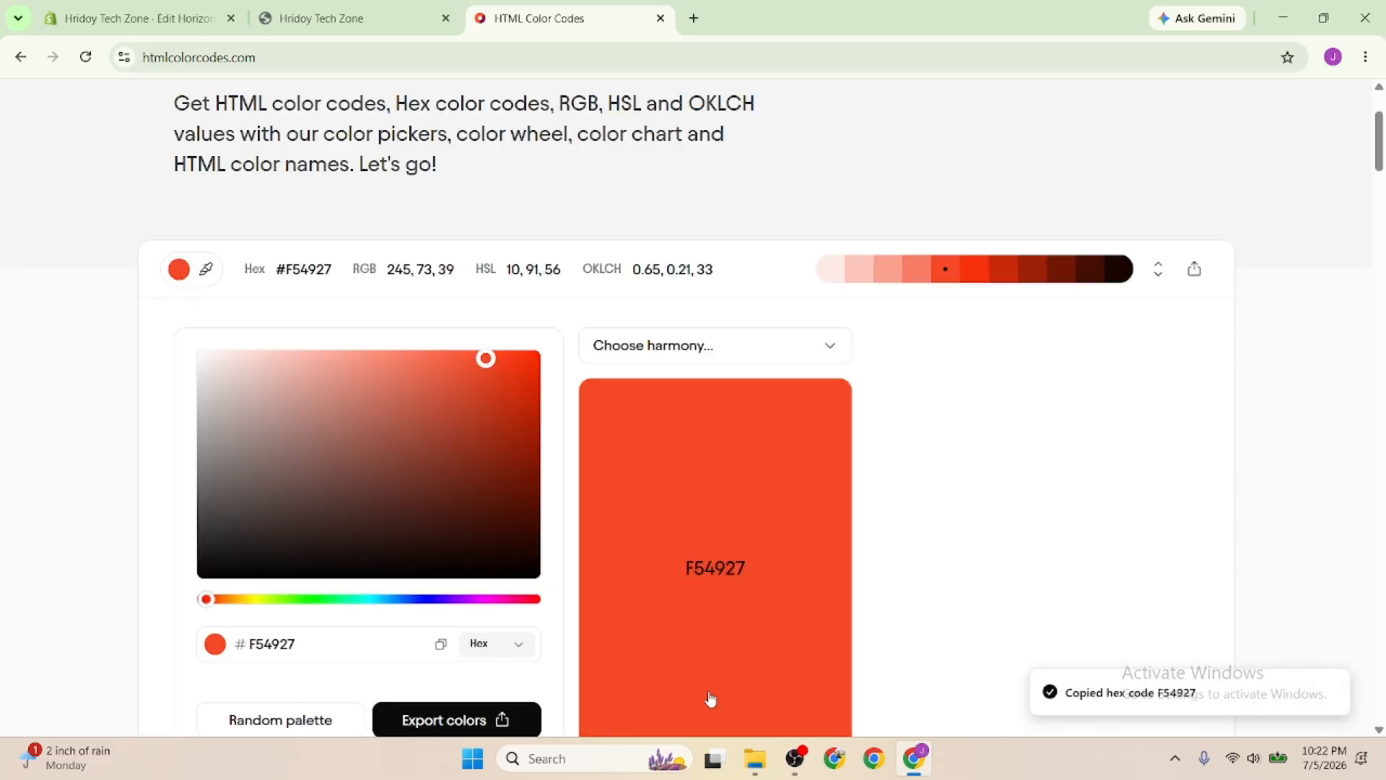
scroll(452, 560, down, 10)
scroll(523, 511, down, 15)
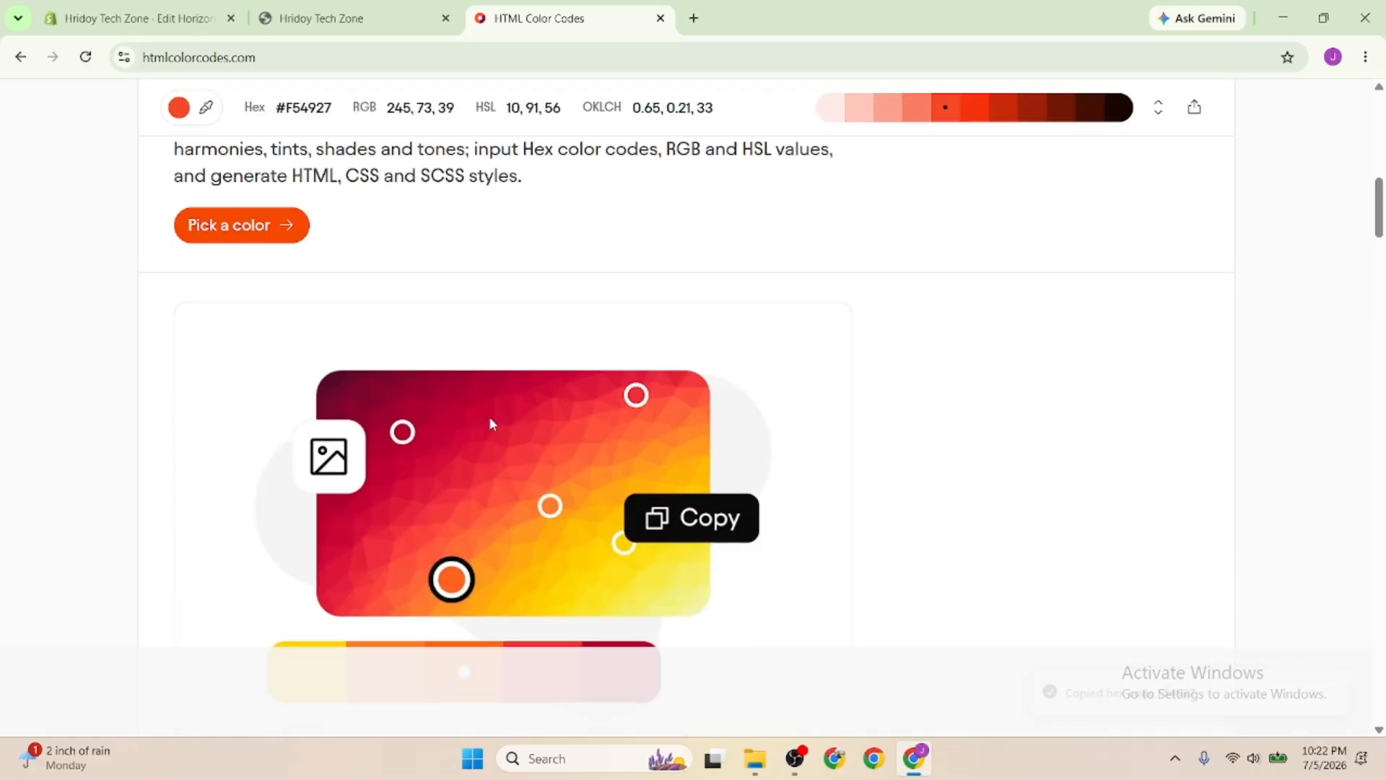
Look through the color wheel and hex code explanations on the HTML Color Codes site, and return to the Shopify theme editor
scroll(715, 365, up, 3)
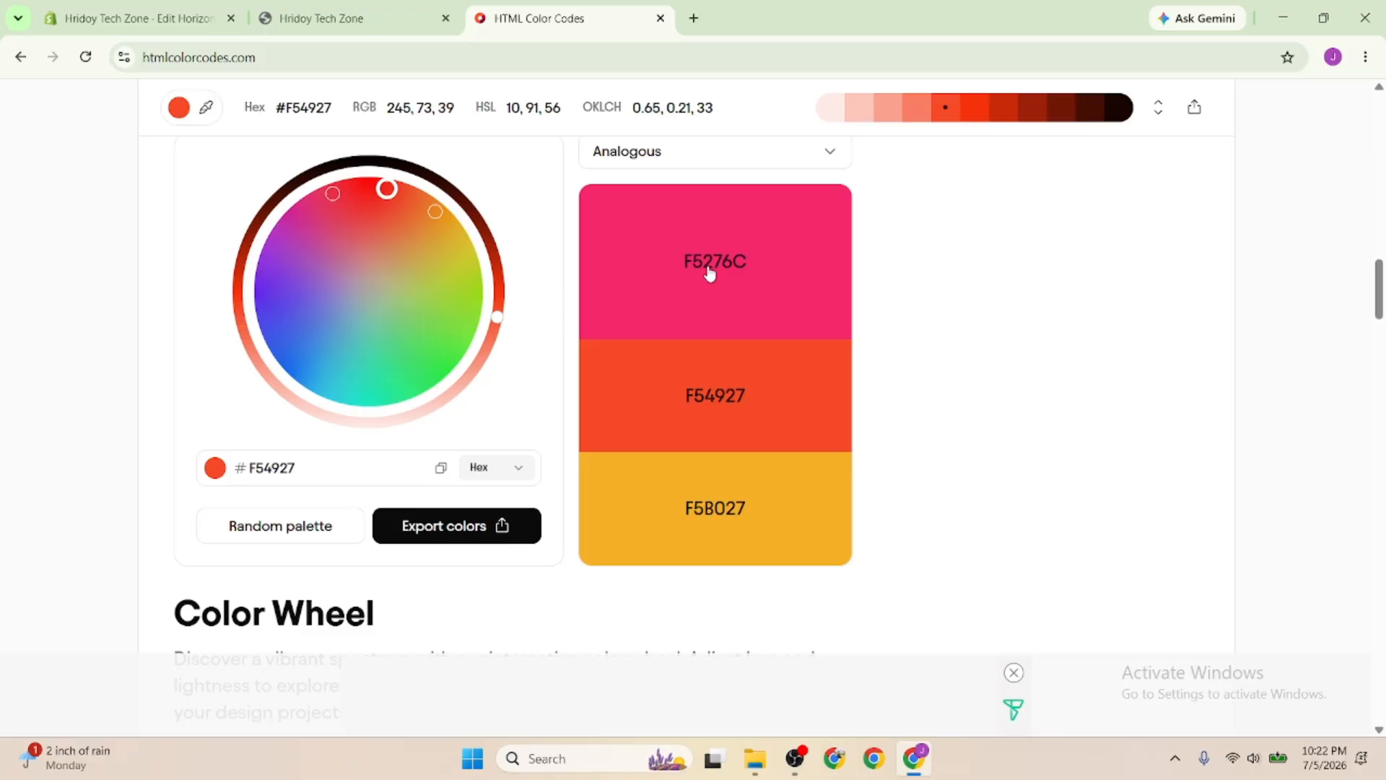
scroll(388, 489, down, 20)
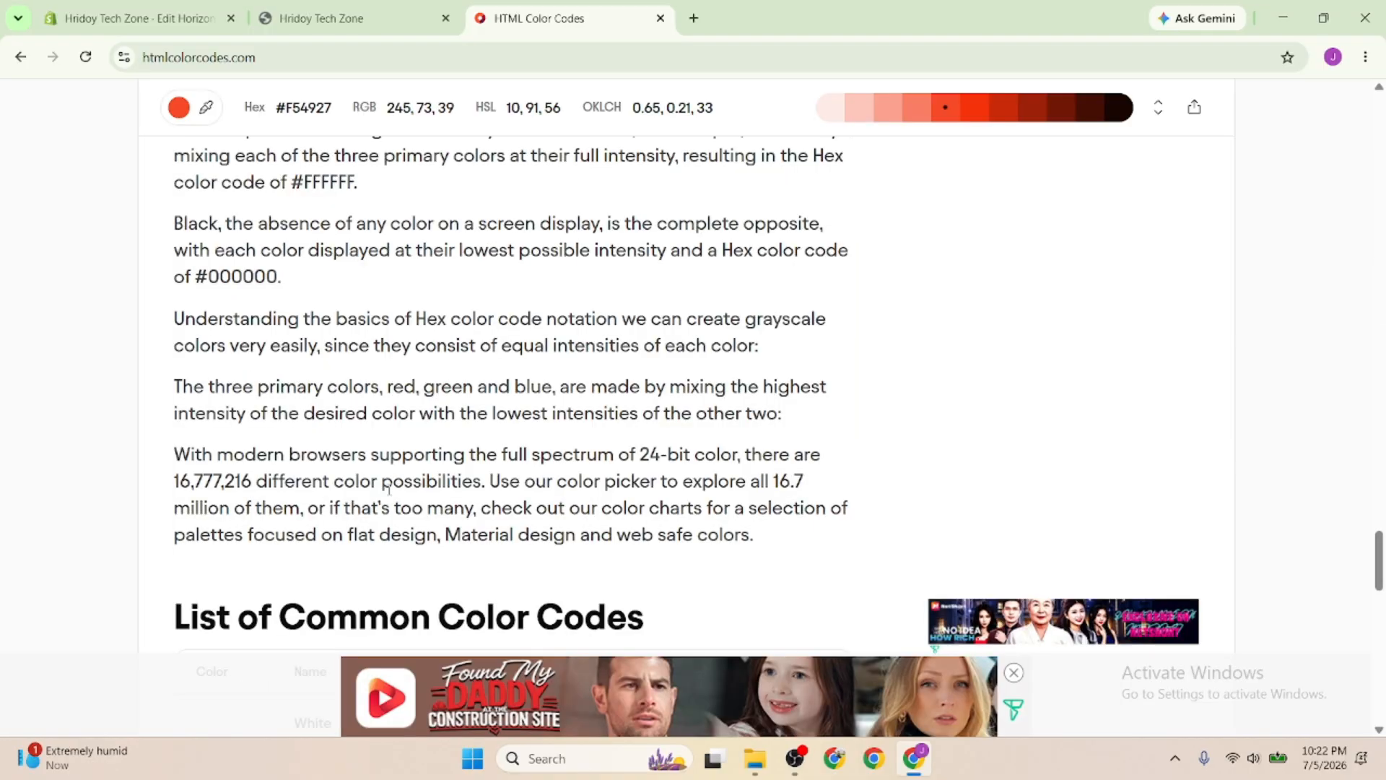
click(114, 9)
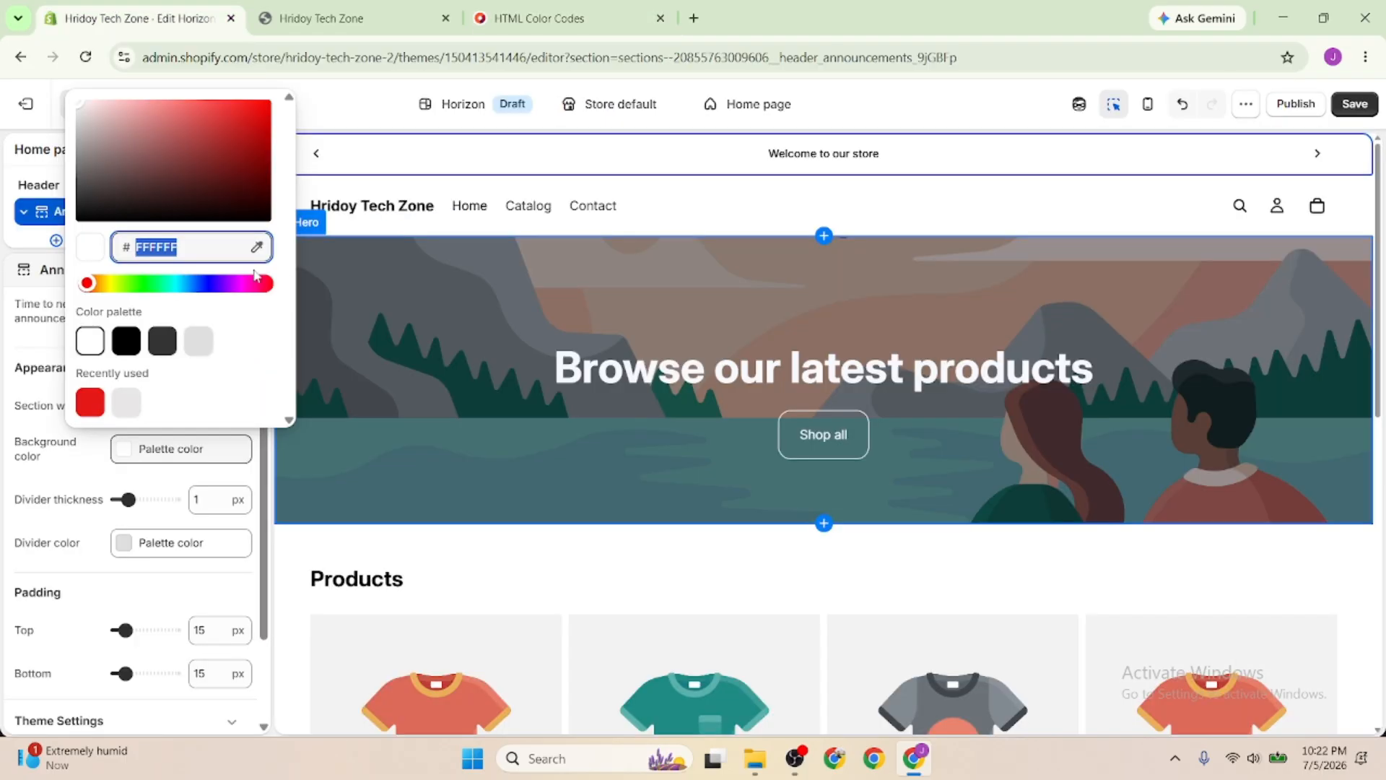
Try a green hue in the announcement bar's background color picker and return the hue to red, leaving the background as custom white FFFFFF
click(359, 123)
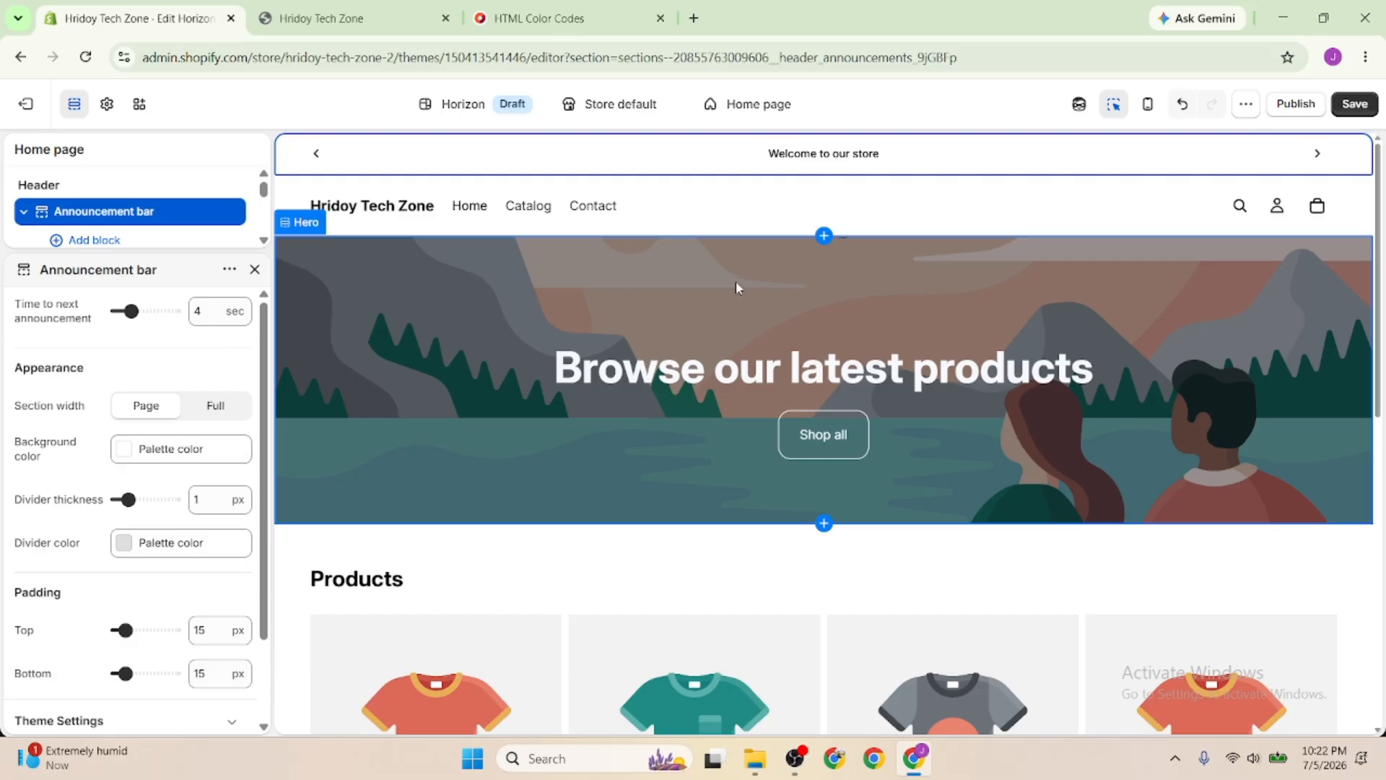
click(171, 449)
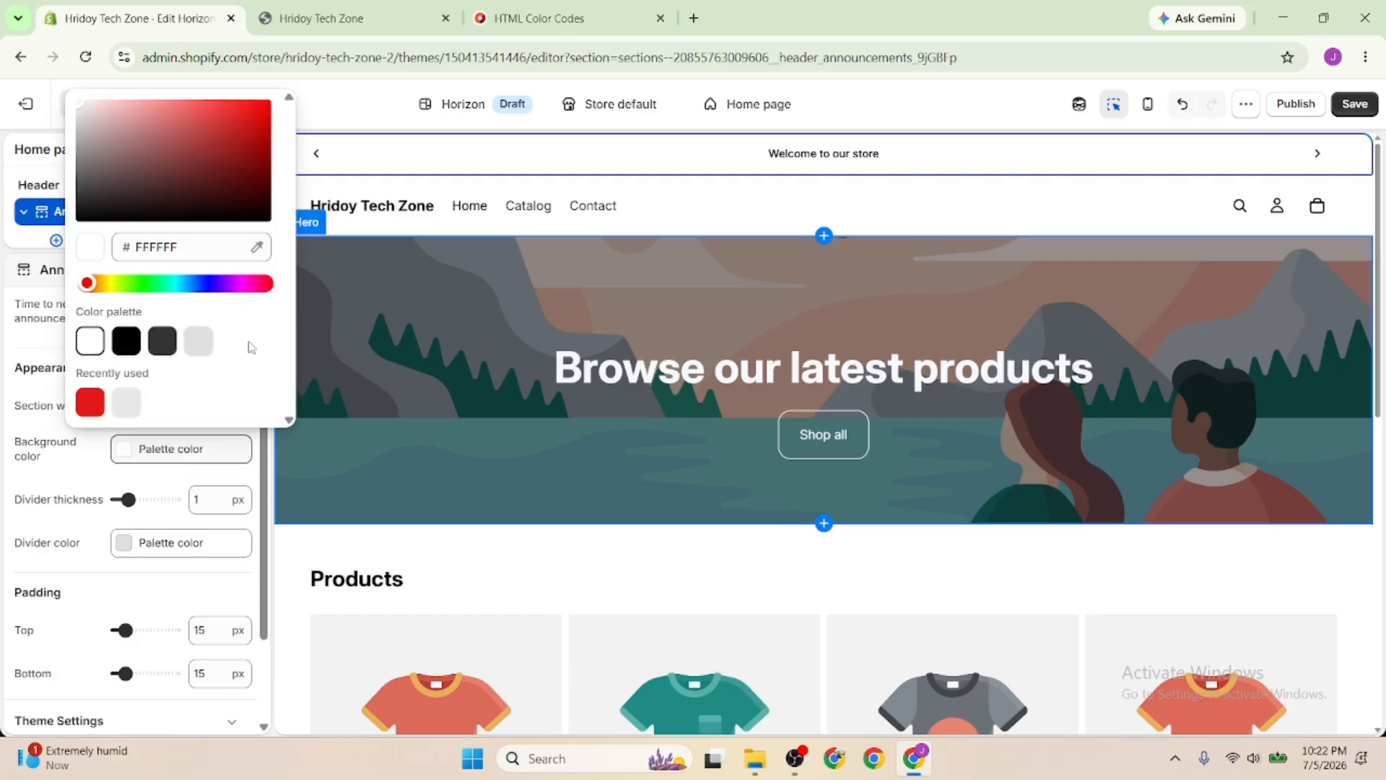
click(361, 113)
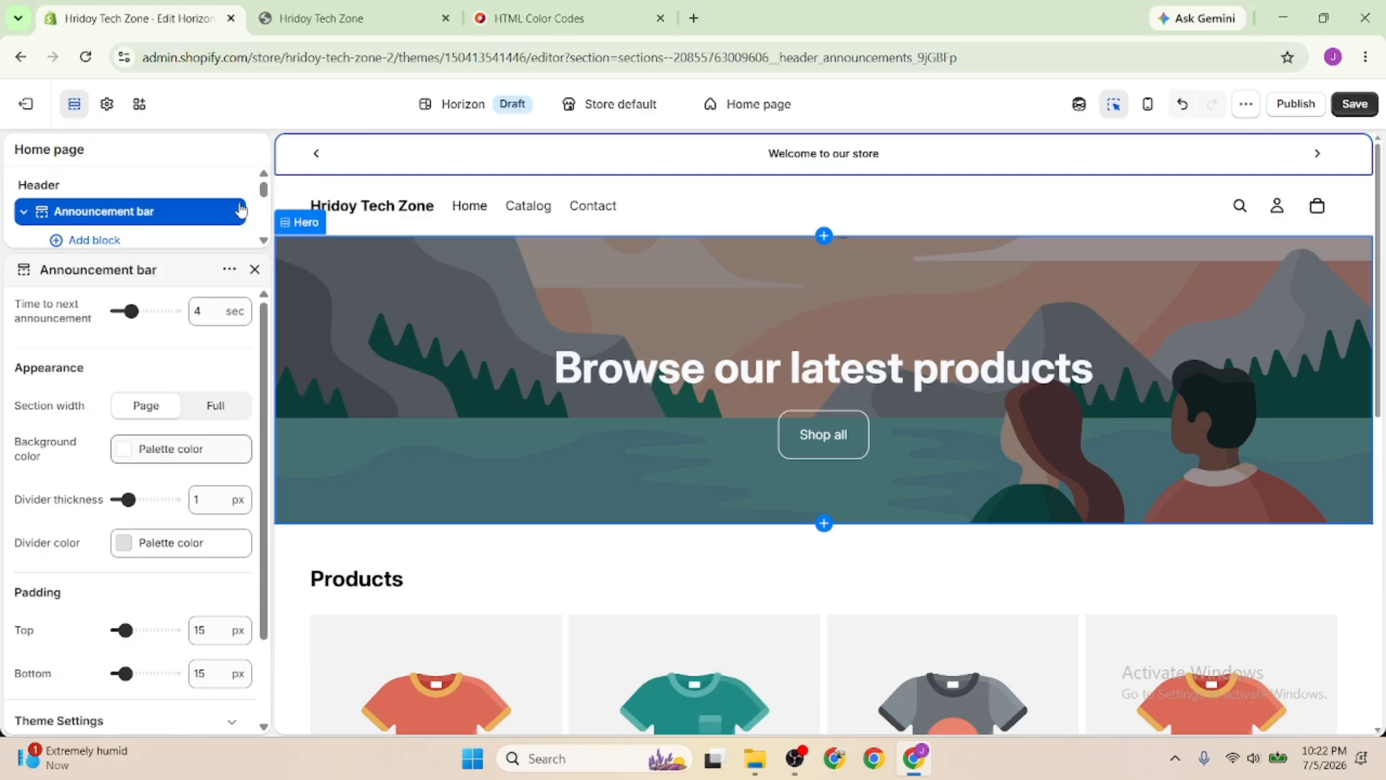
click(189, 451)
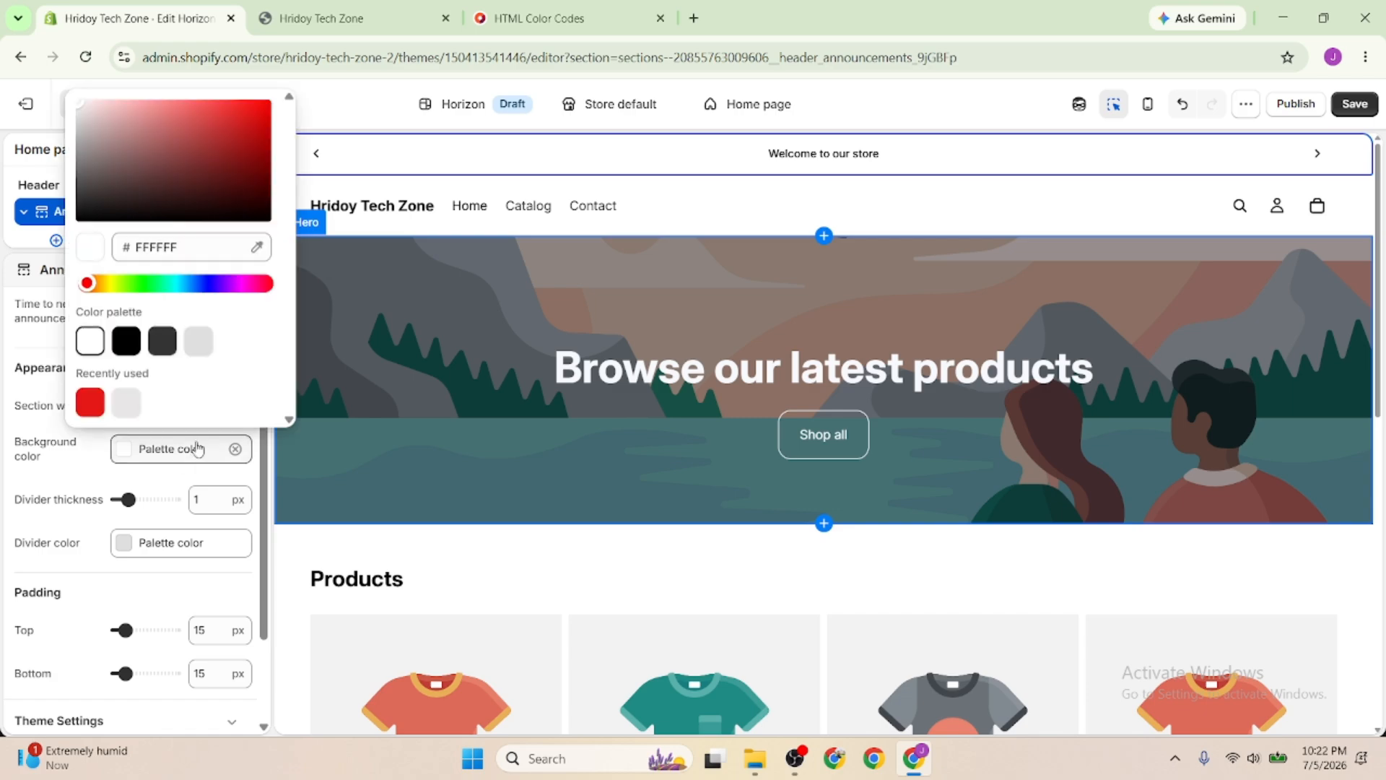
click(141, 285)
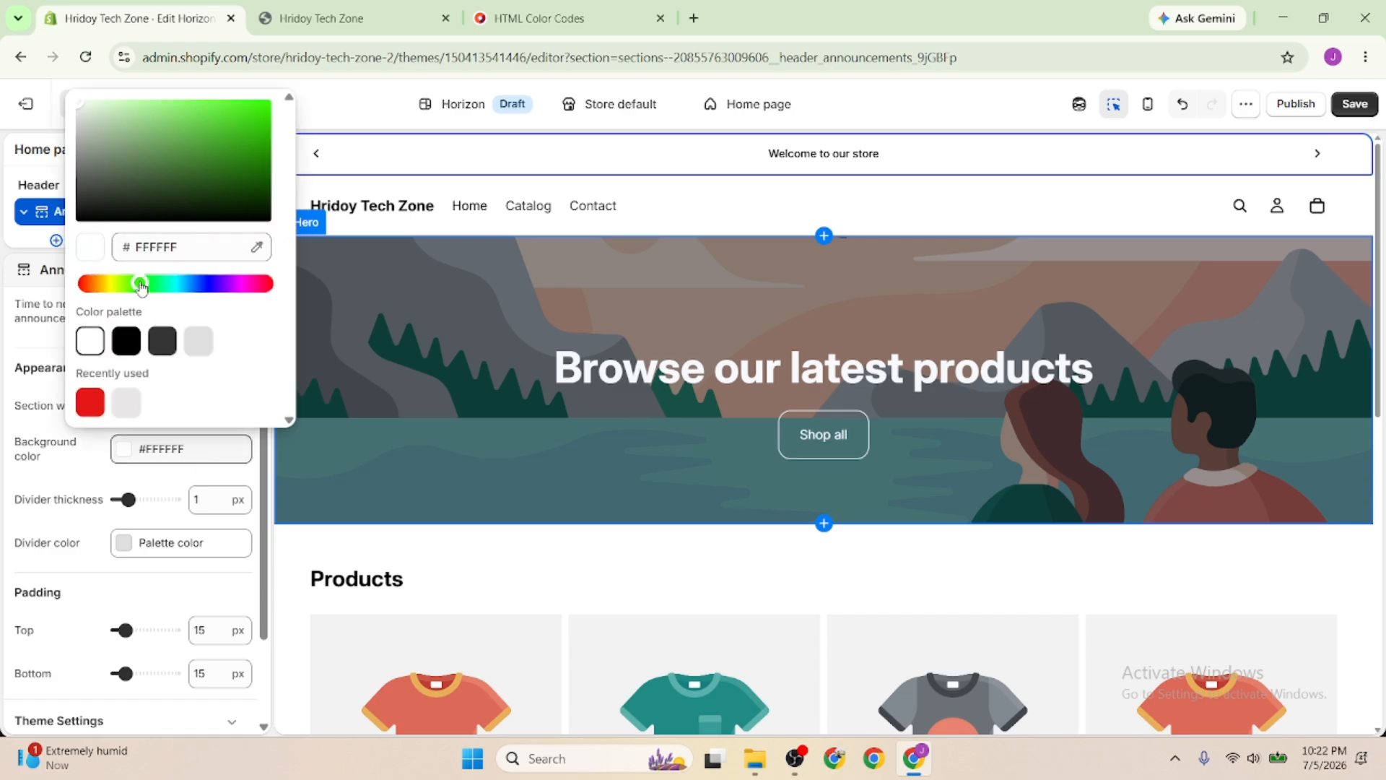
drag(142, 288, 85, 286)
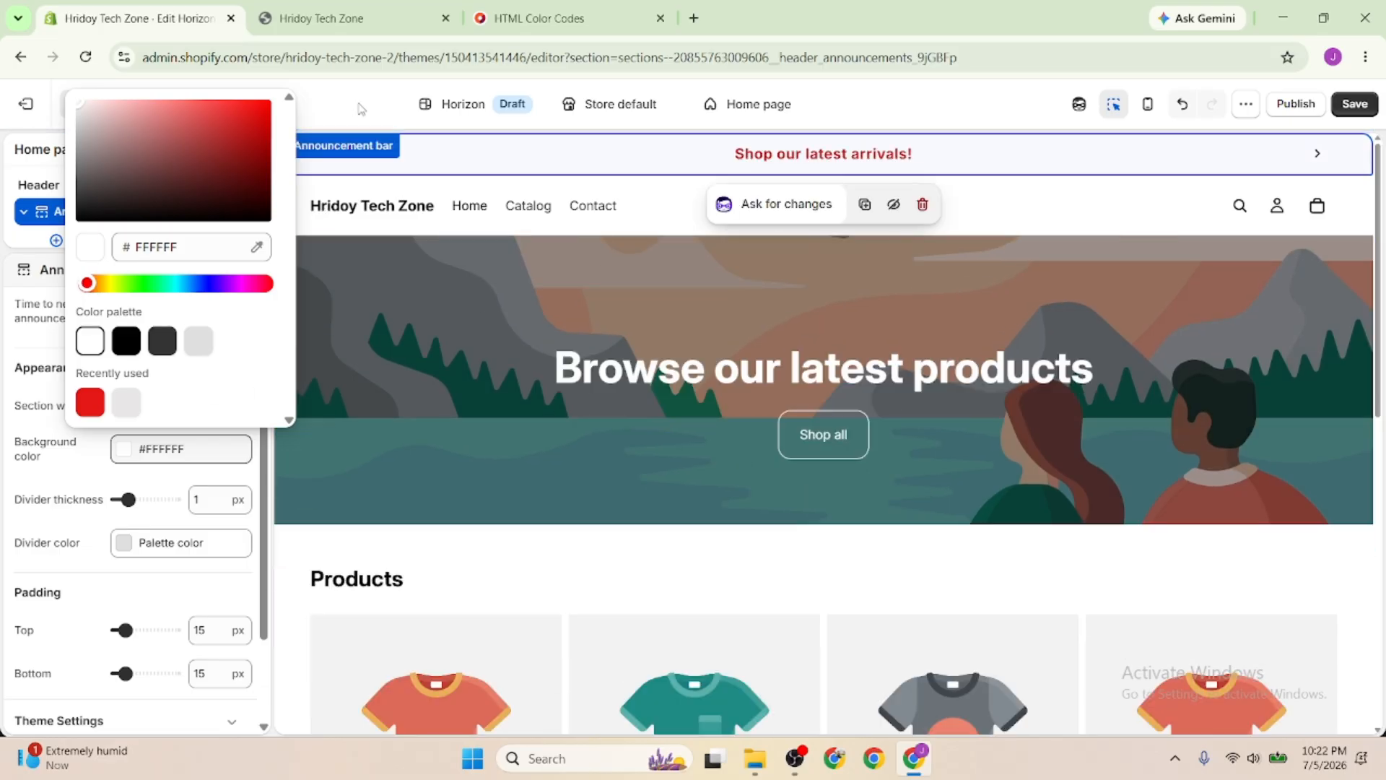
click(361, 108)
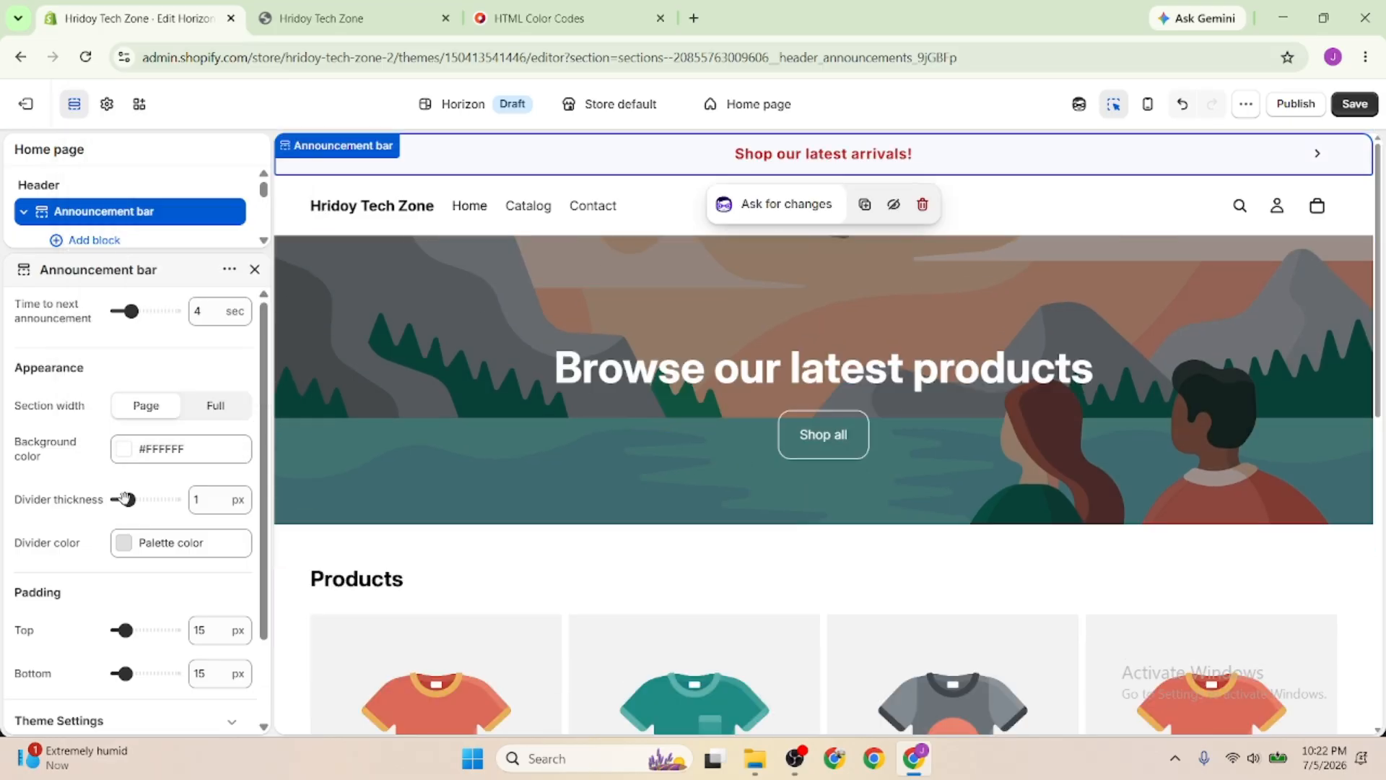
Try divider thicknesses of 3 px and 0 px on the announcement bar, and set the thickness to 1 px
drag(127, 500, 151, 500)
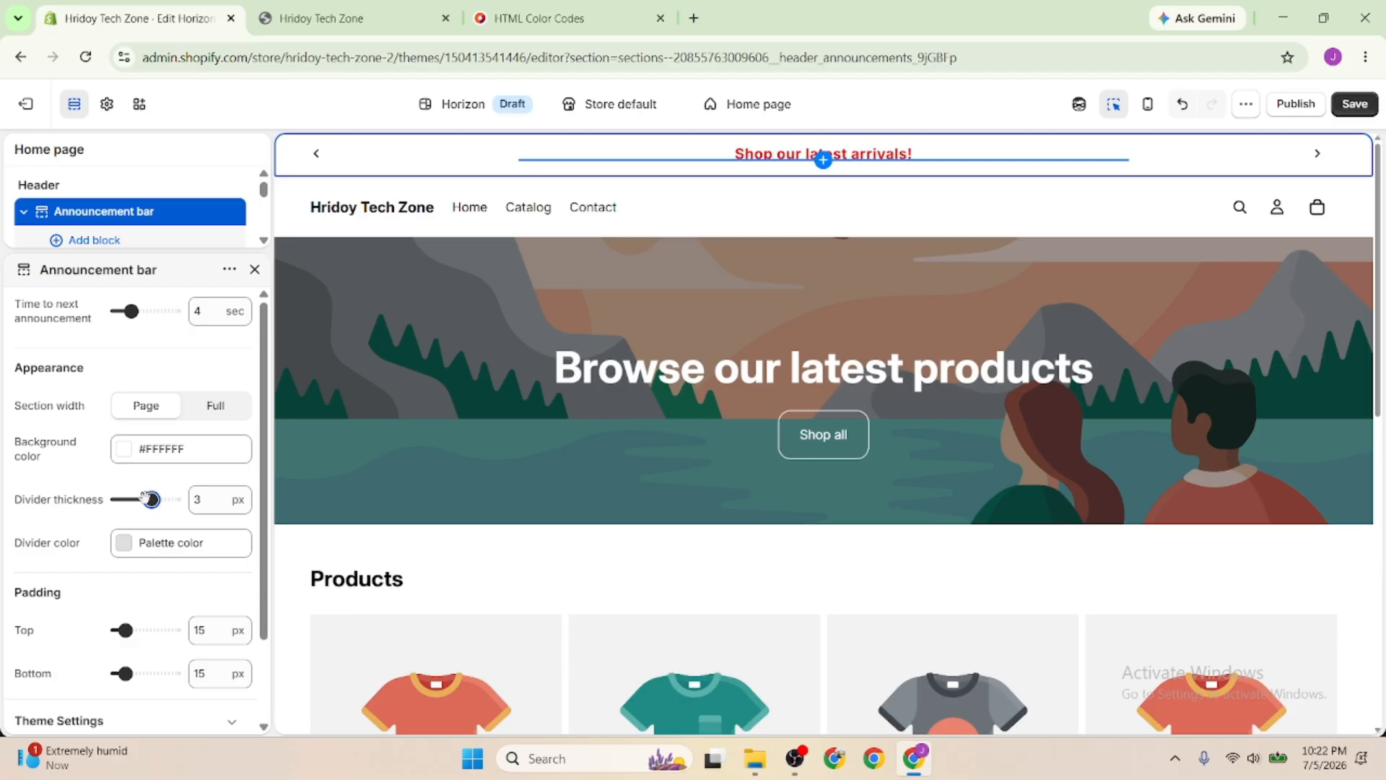
drag(148, 500, 118, 499)
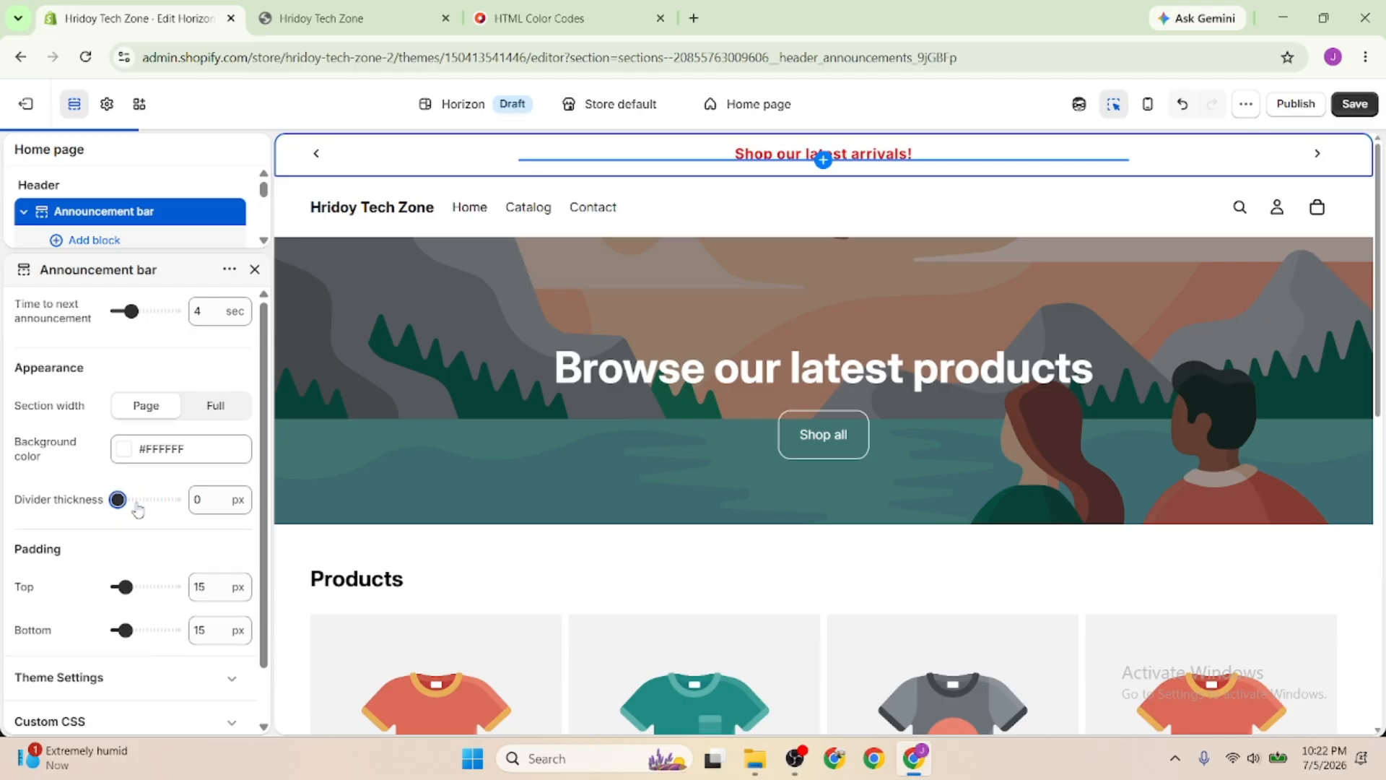
double_click(192, 501)
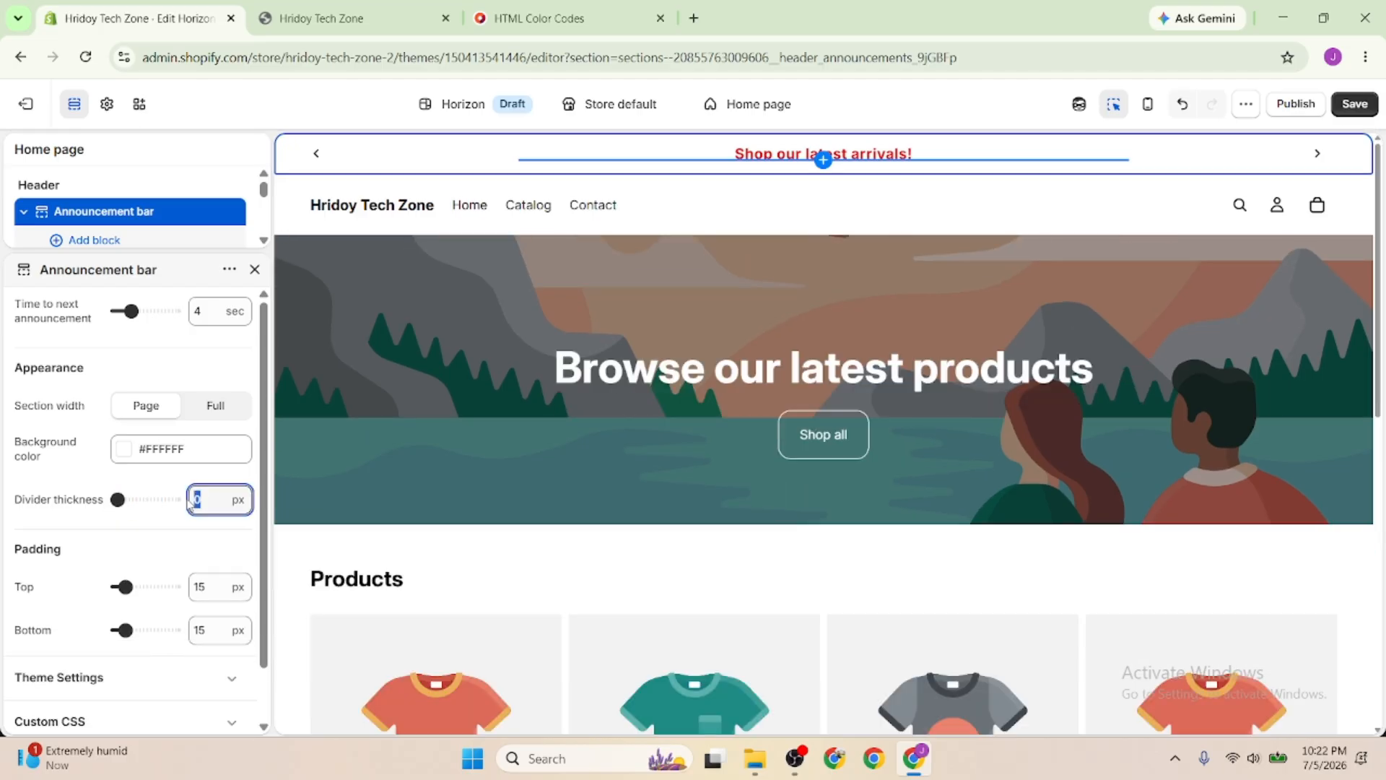
text(1)
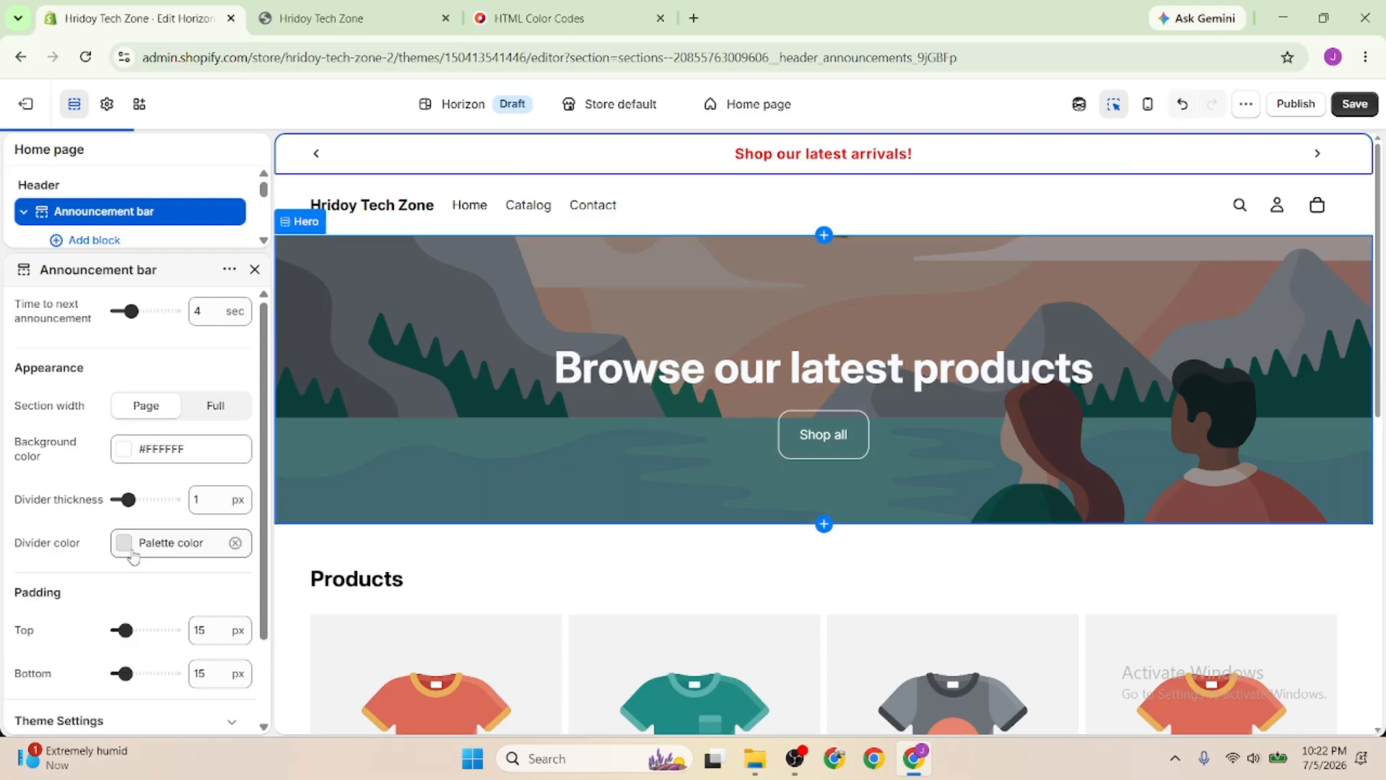
Try the red C20E0E as the announcement bar's divider color, and set it to the white palette color FFFFFF
click(159, 552)
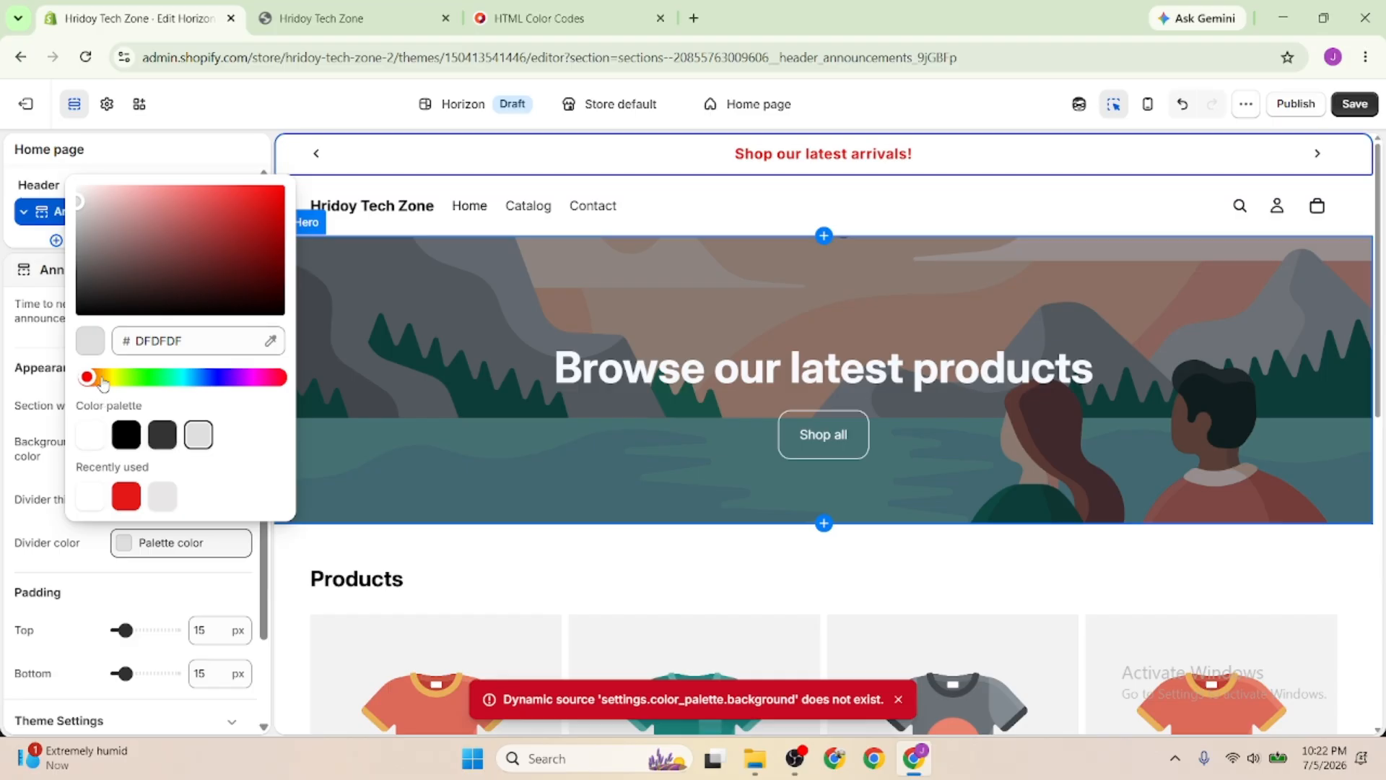
click(257, 221)
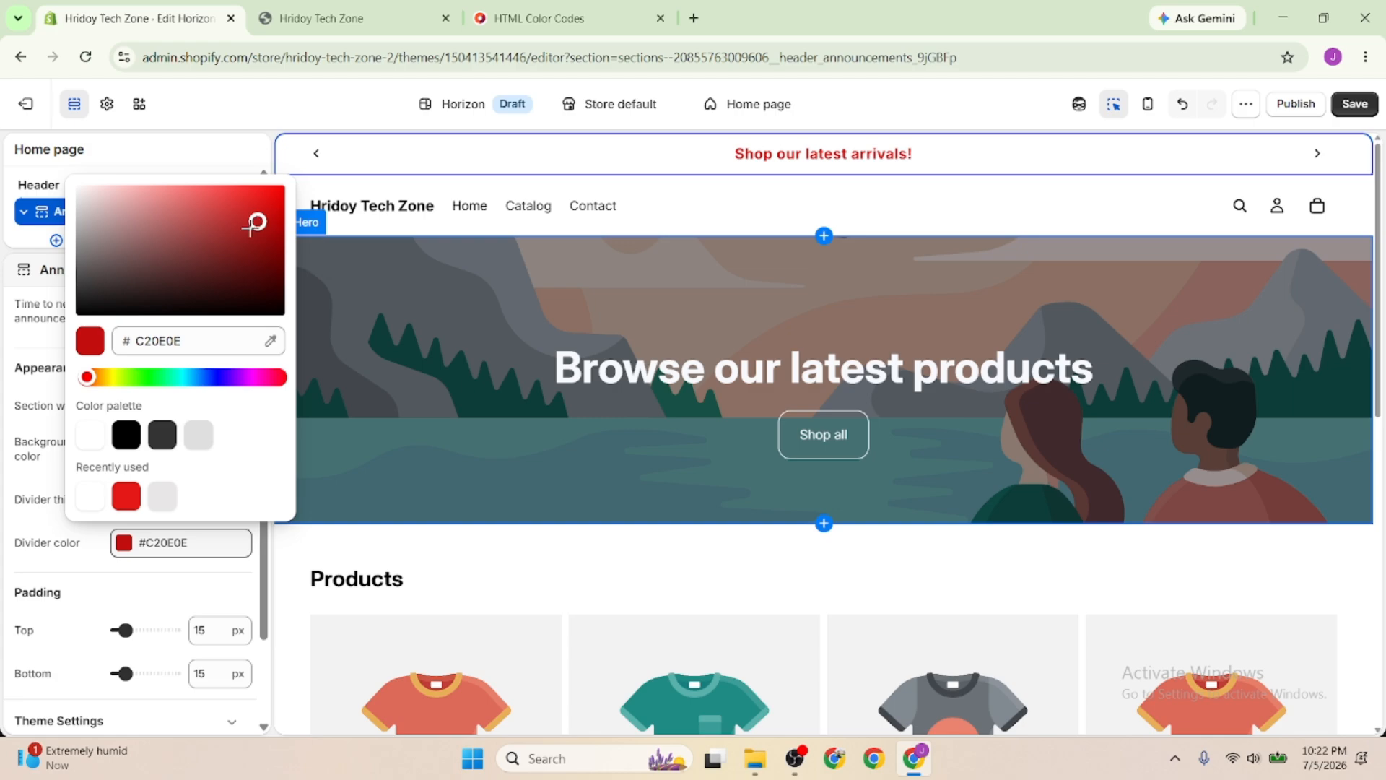
click(92, 443)
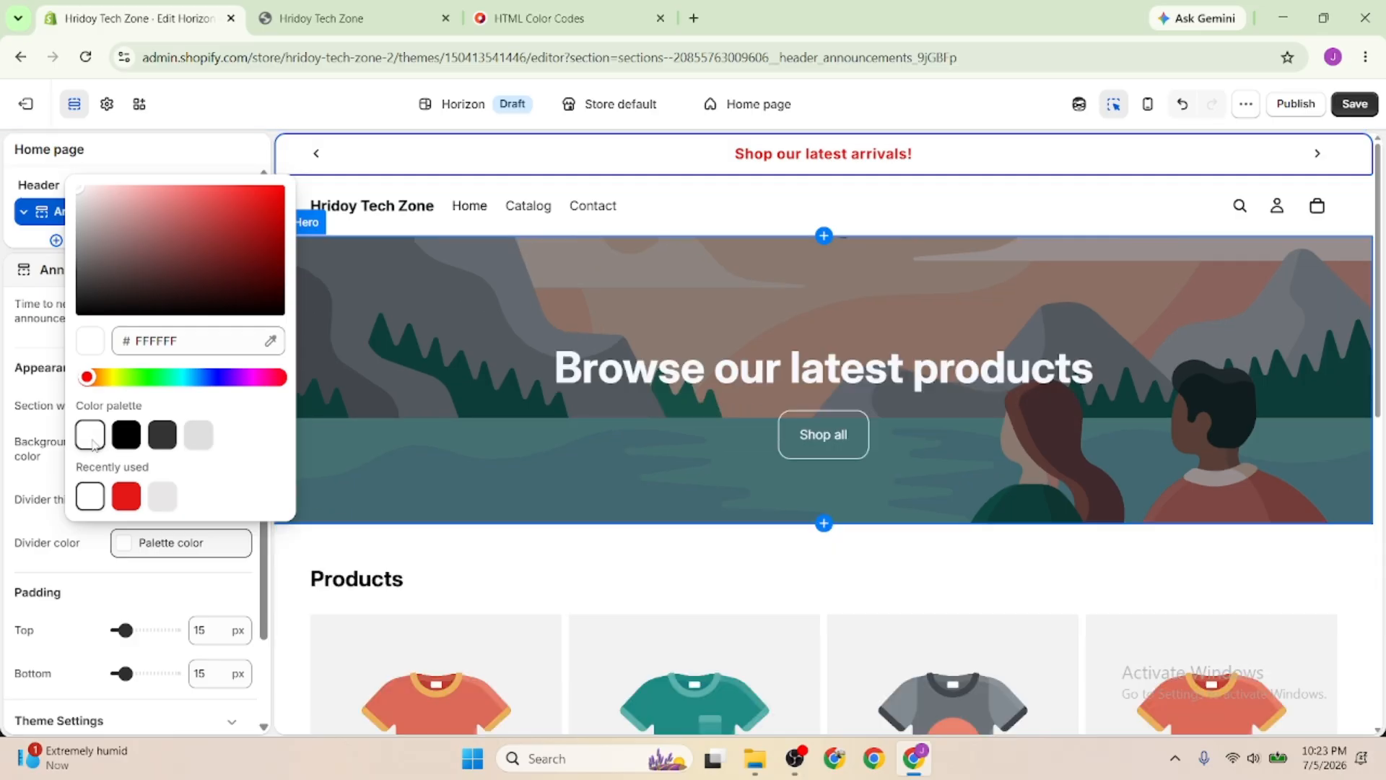
click(97, 603)
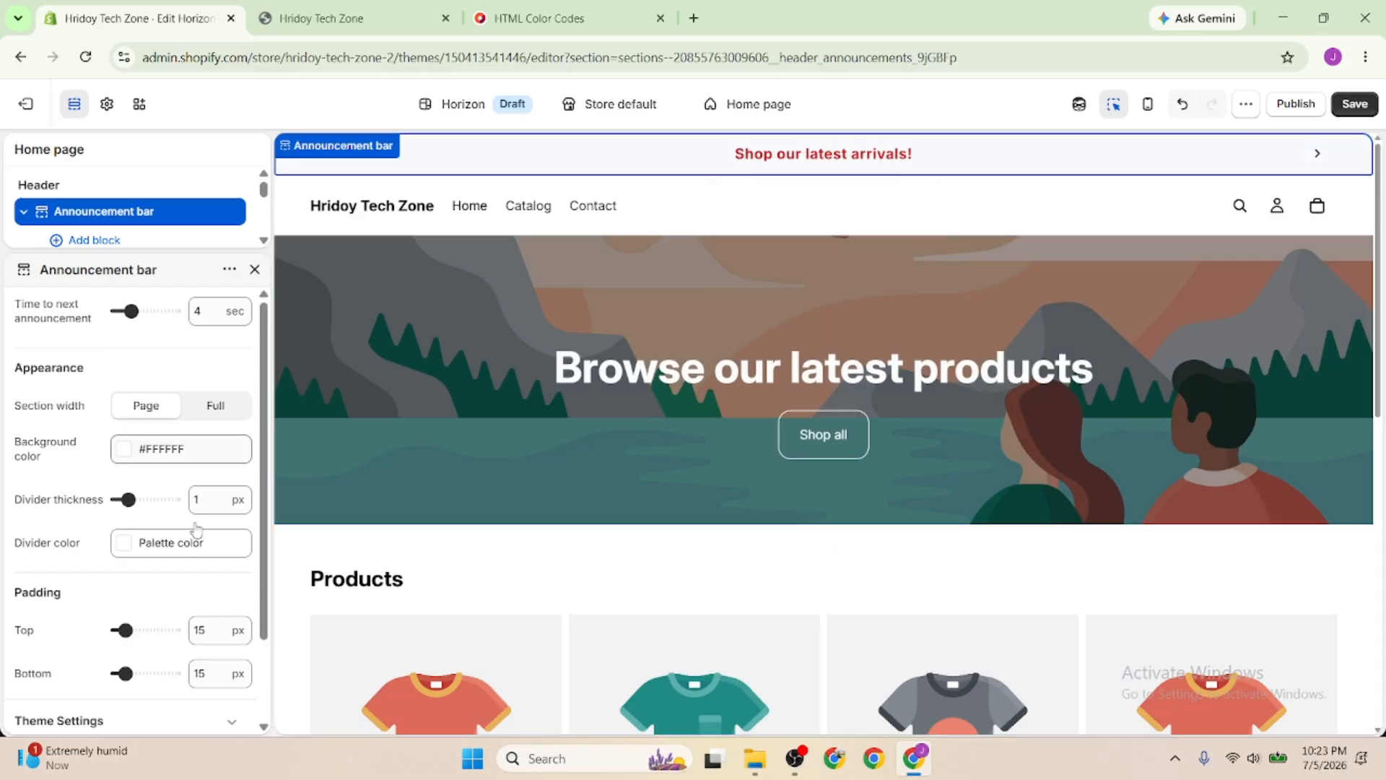
Try a bottom padding of 25 px on the announcement bar, and set it back to 15 px
double_click(190, 672)
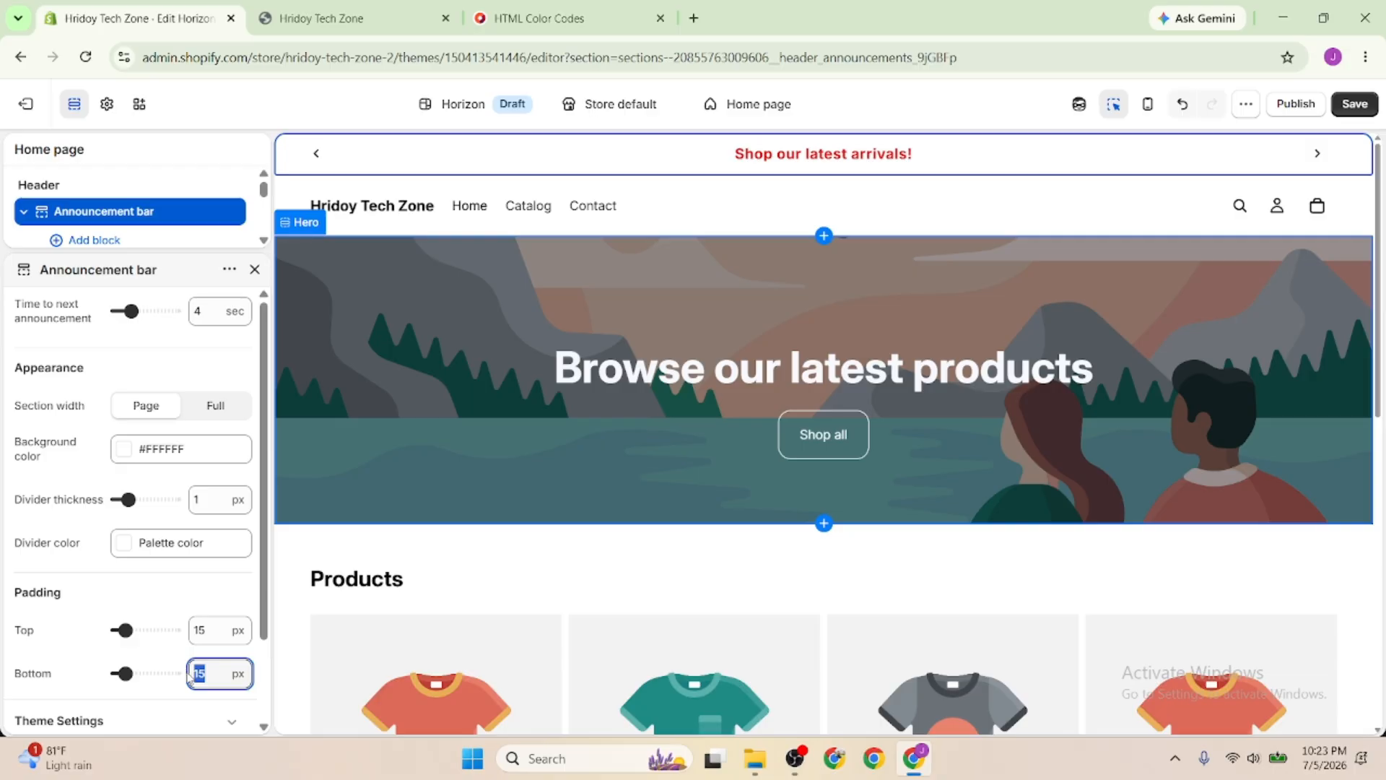
text(2)
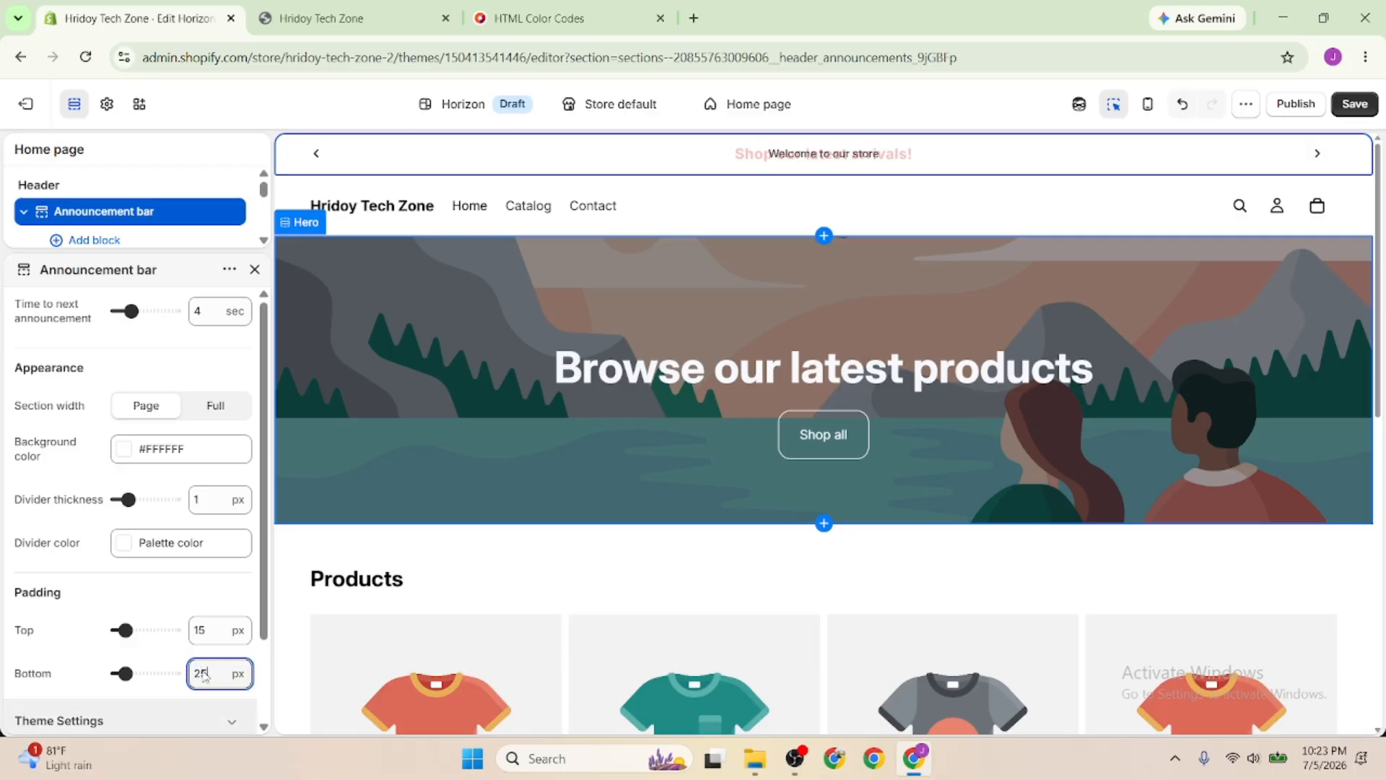
click(143, 596)
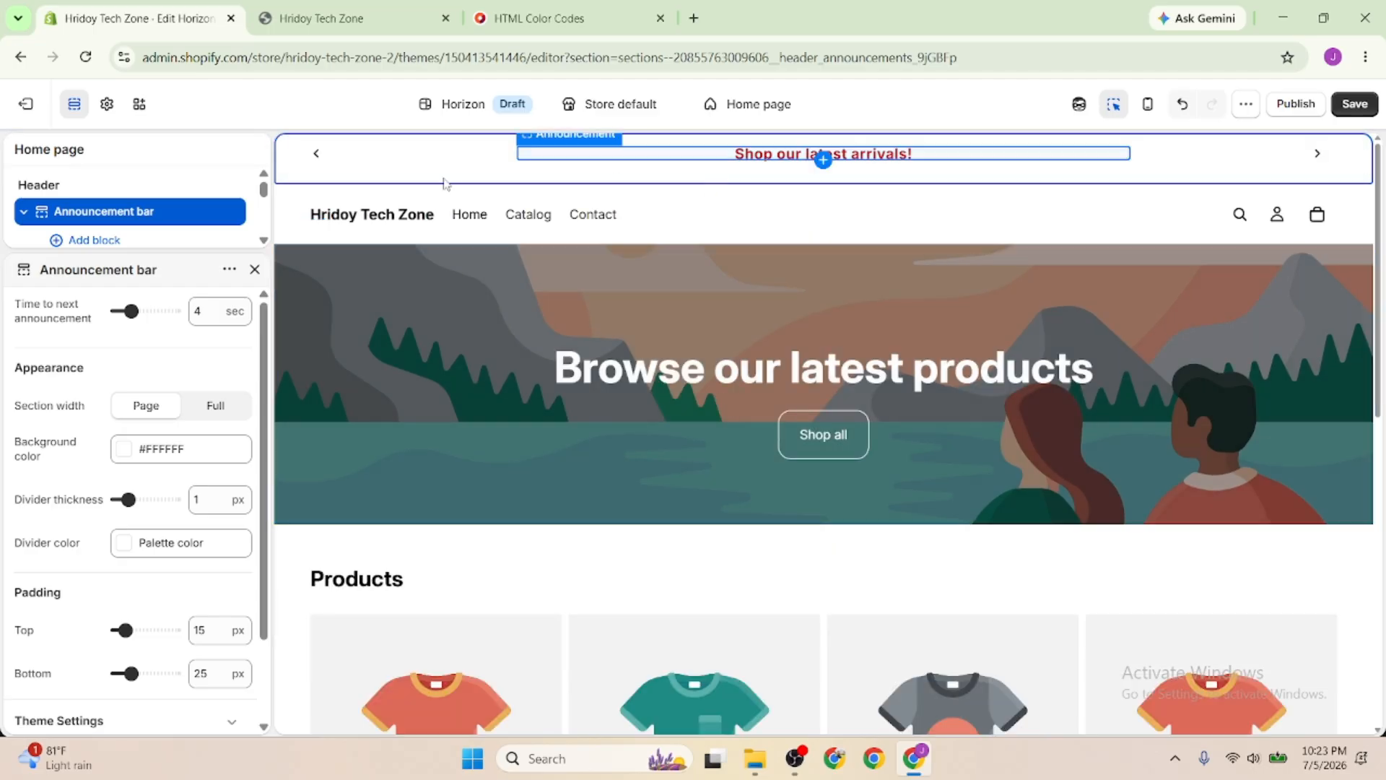
click(202, 673)
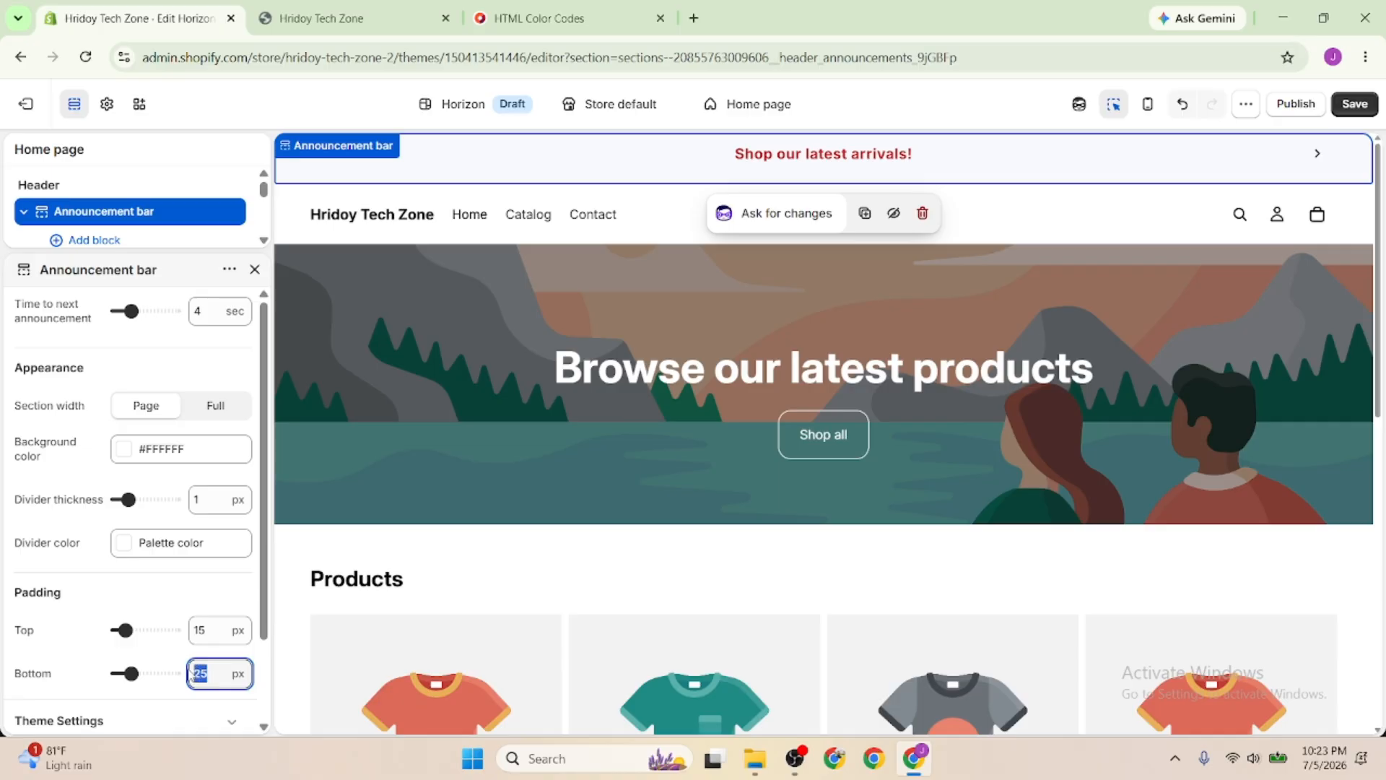
text(1)
click(146, 610)
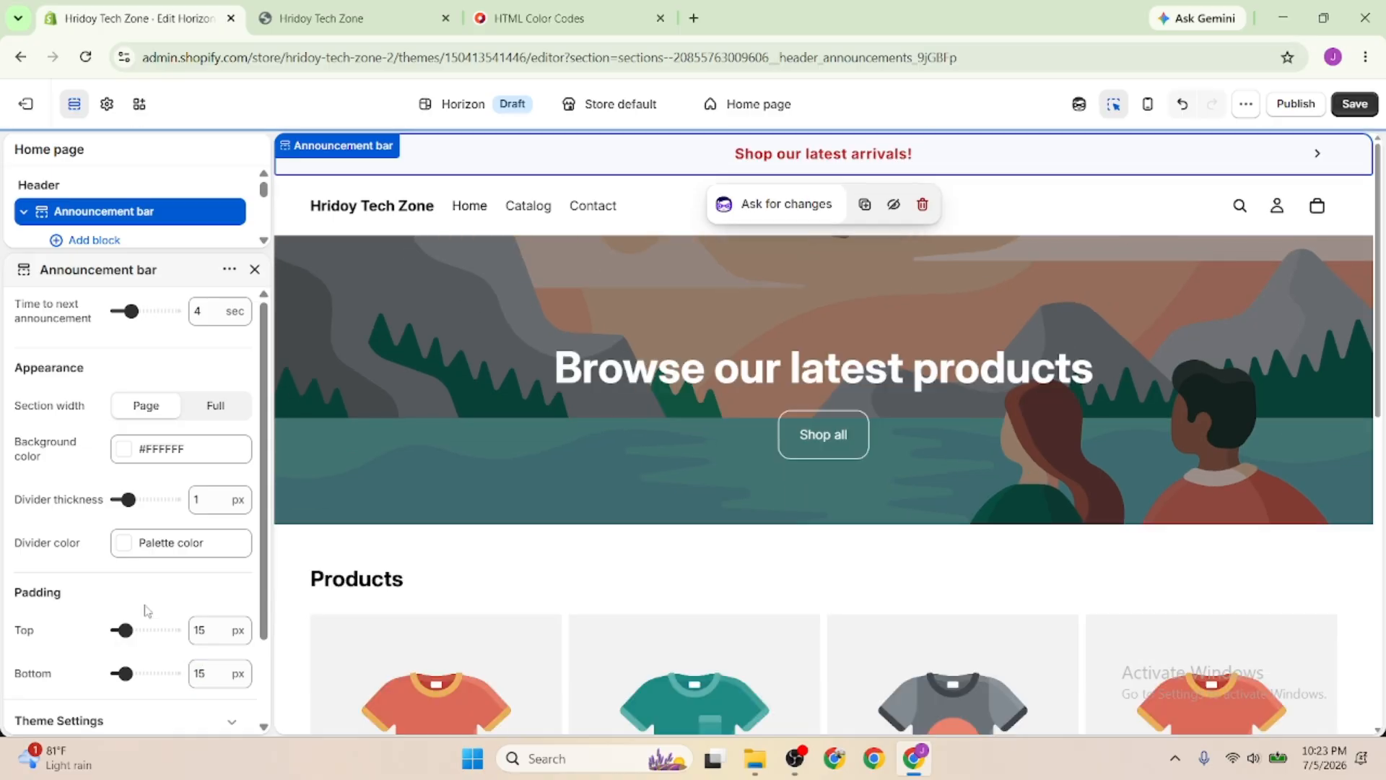
scroll(146, 585, down, 2)
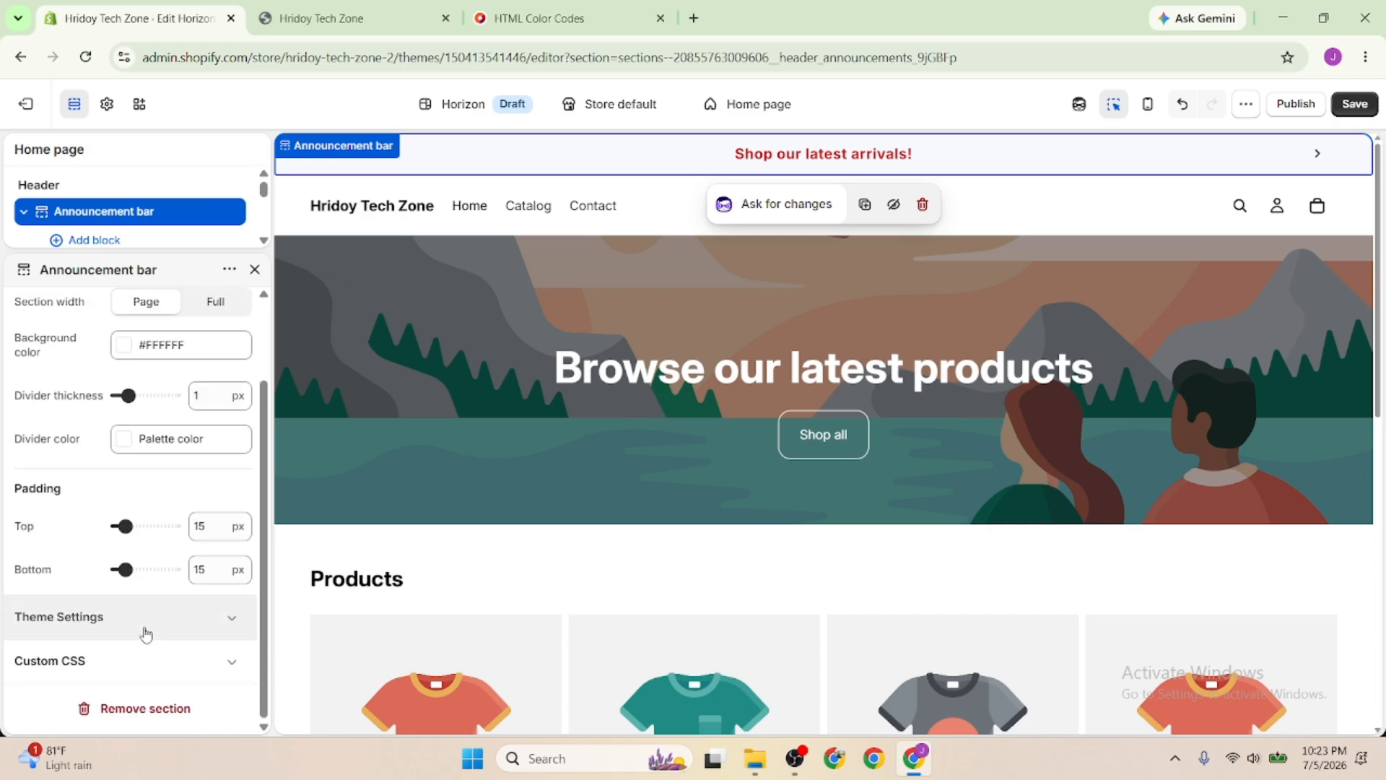
scroll(146, 586, up, 2)
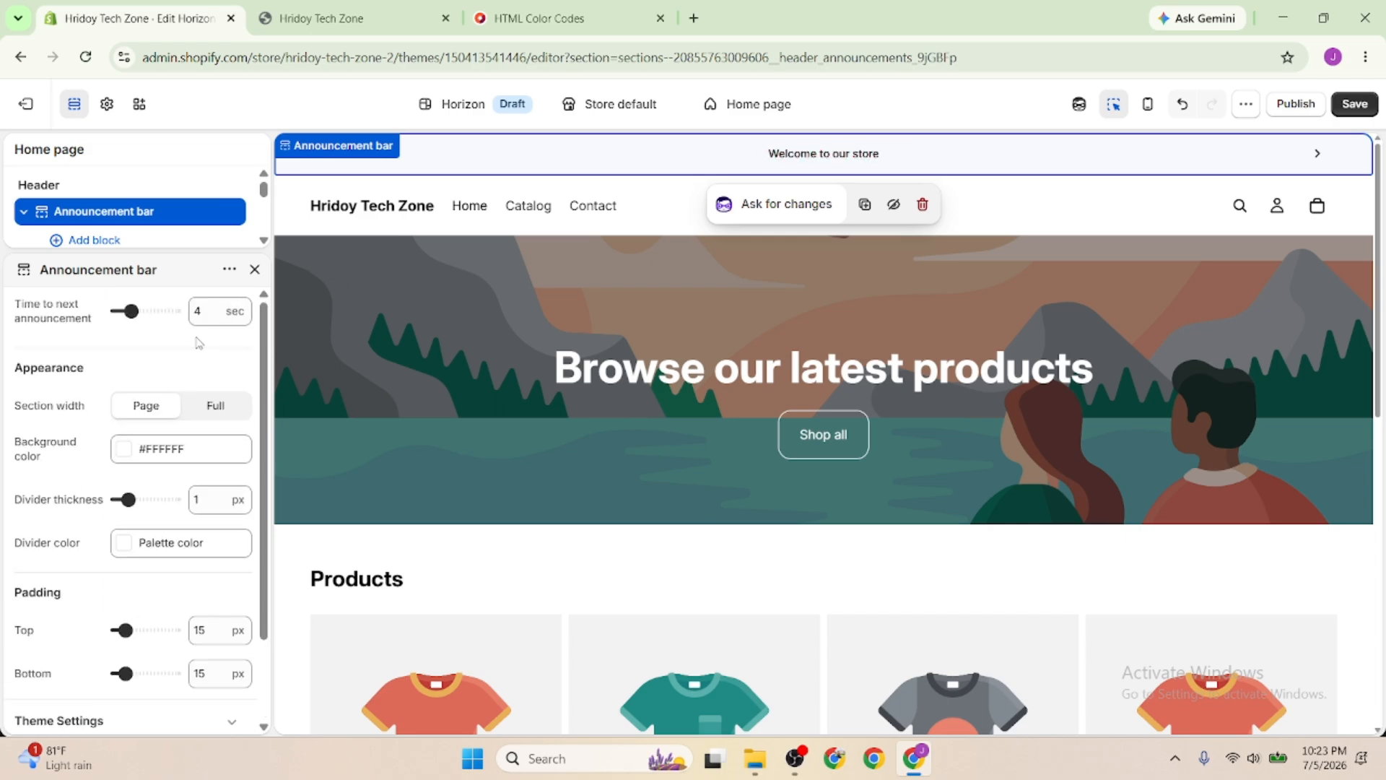
Leave the announcement bar settings, expand the Header section and examine its logo, menu, customer account and search options
click(254, 269)
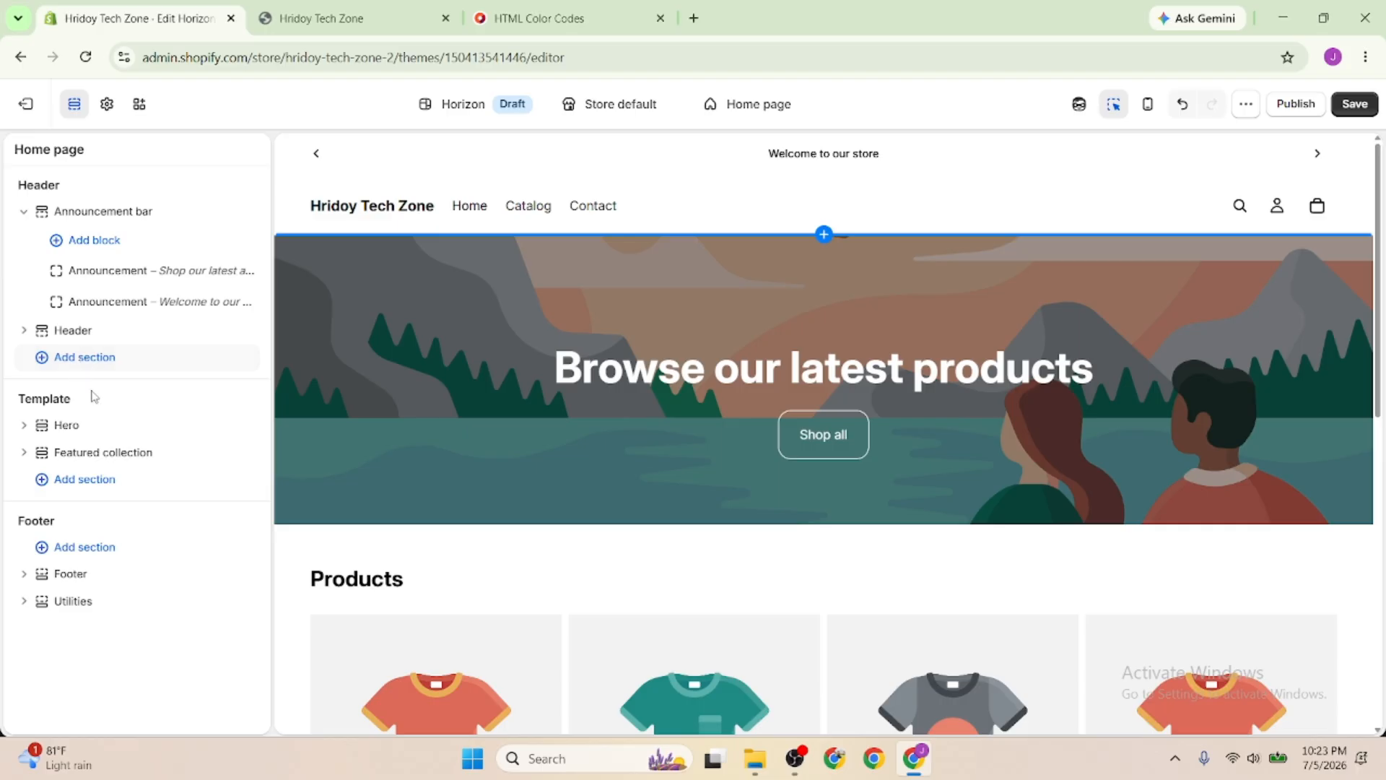
click(68, 333)
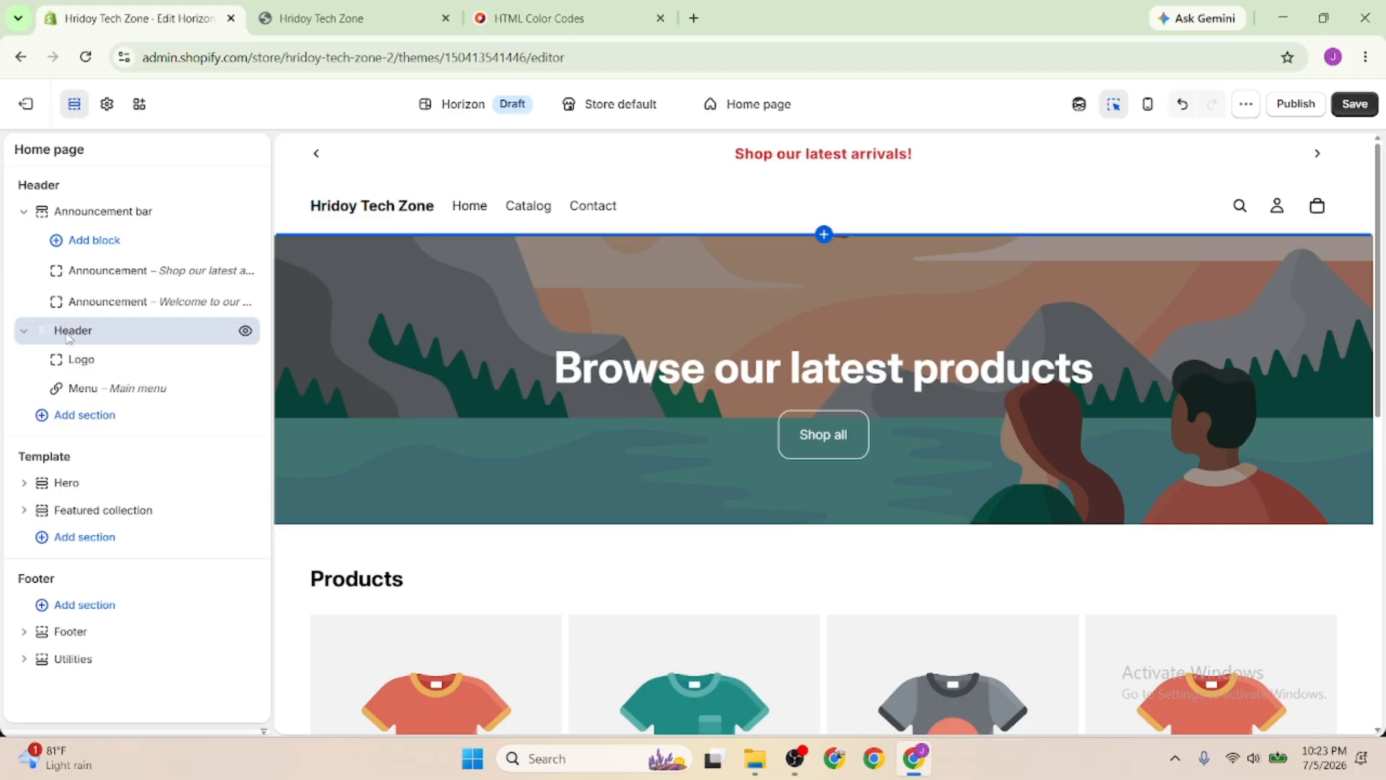
click(68, 338)
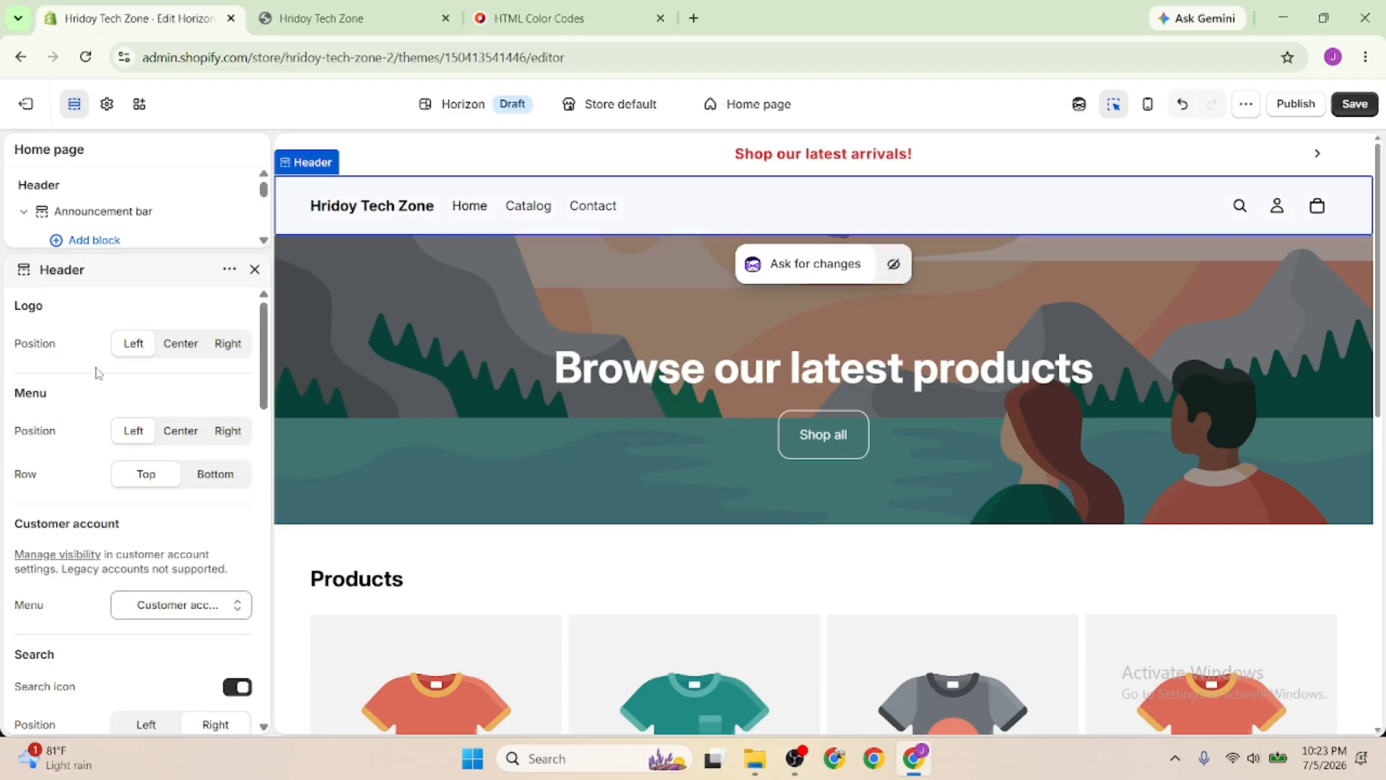
click(254, 270)
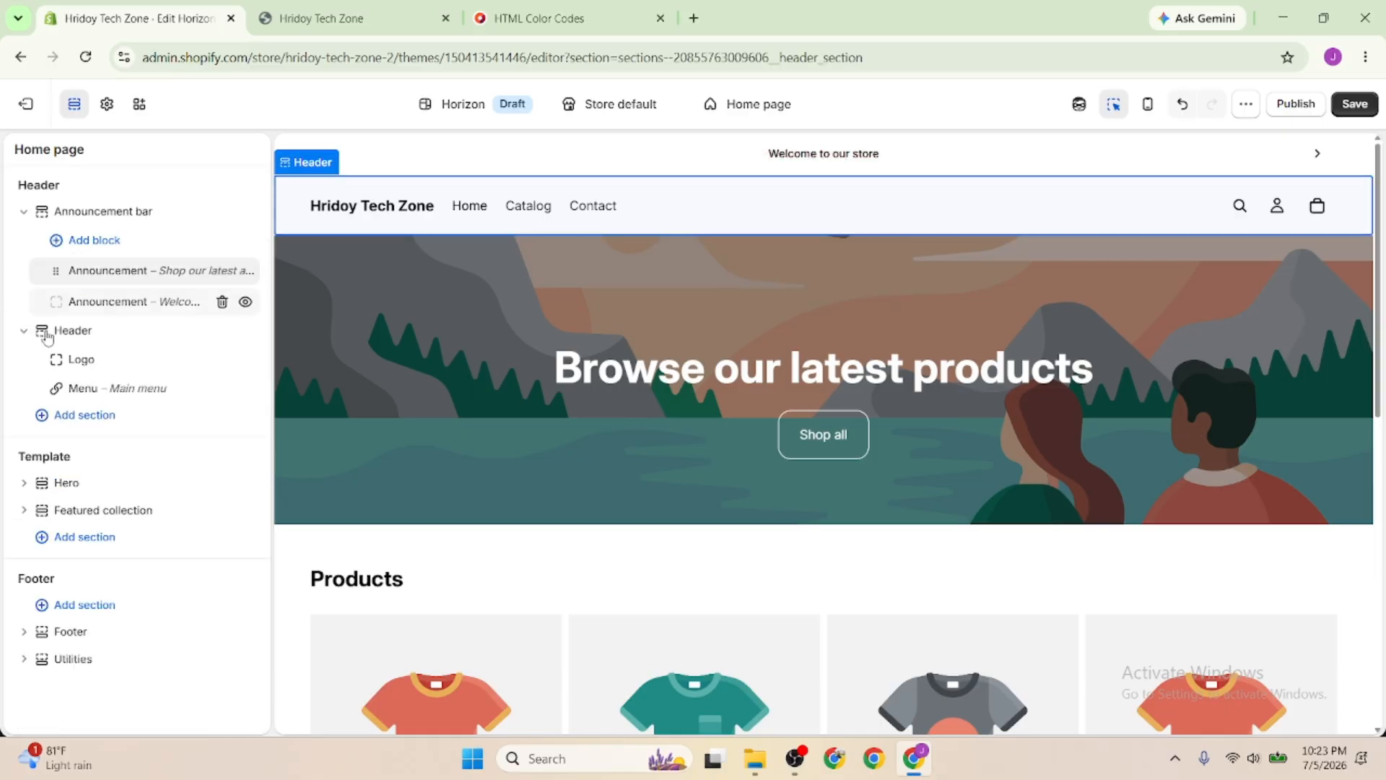
click(102, 369)
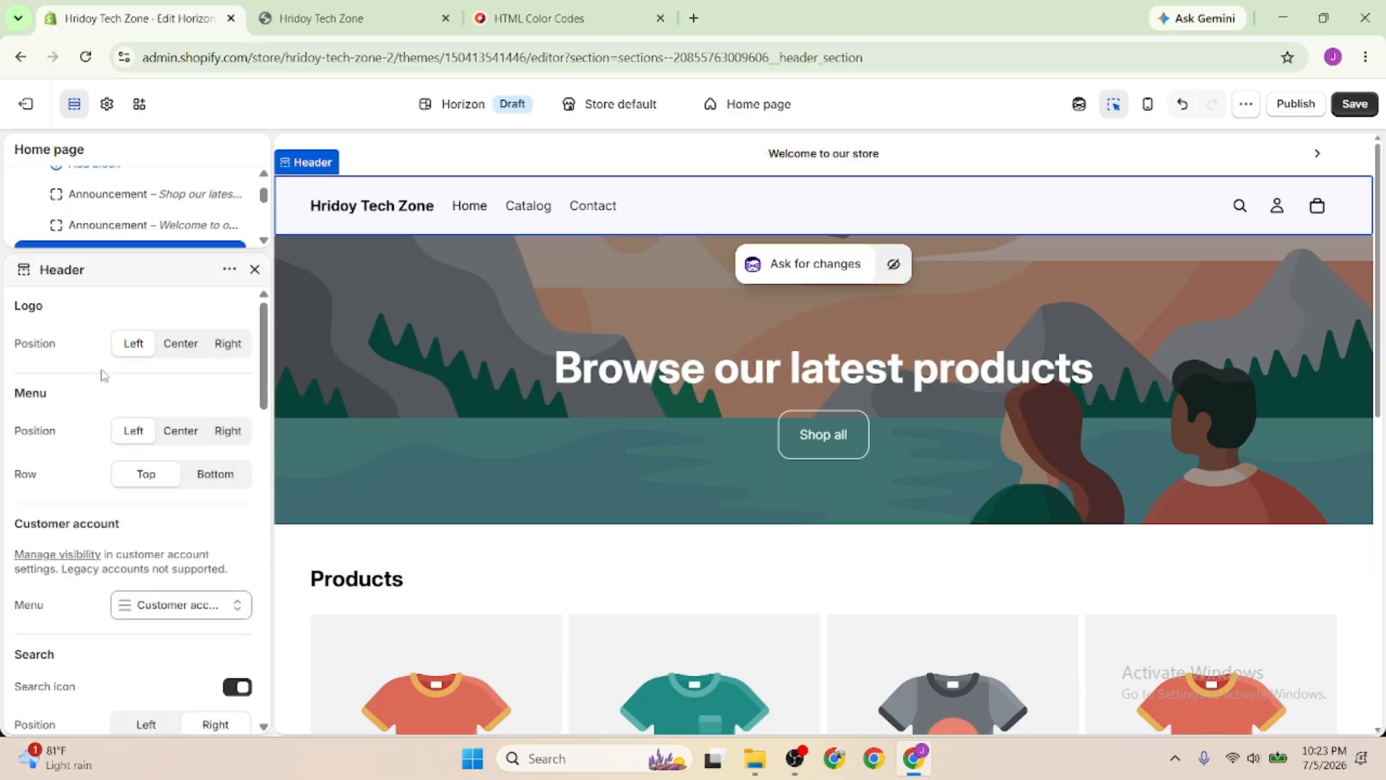
click(254, 271)
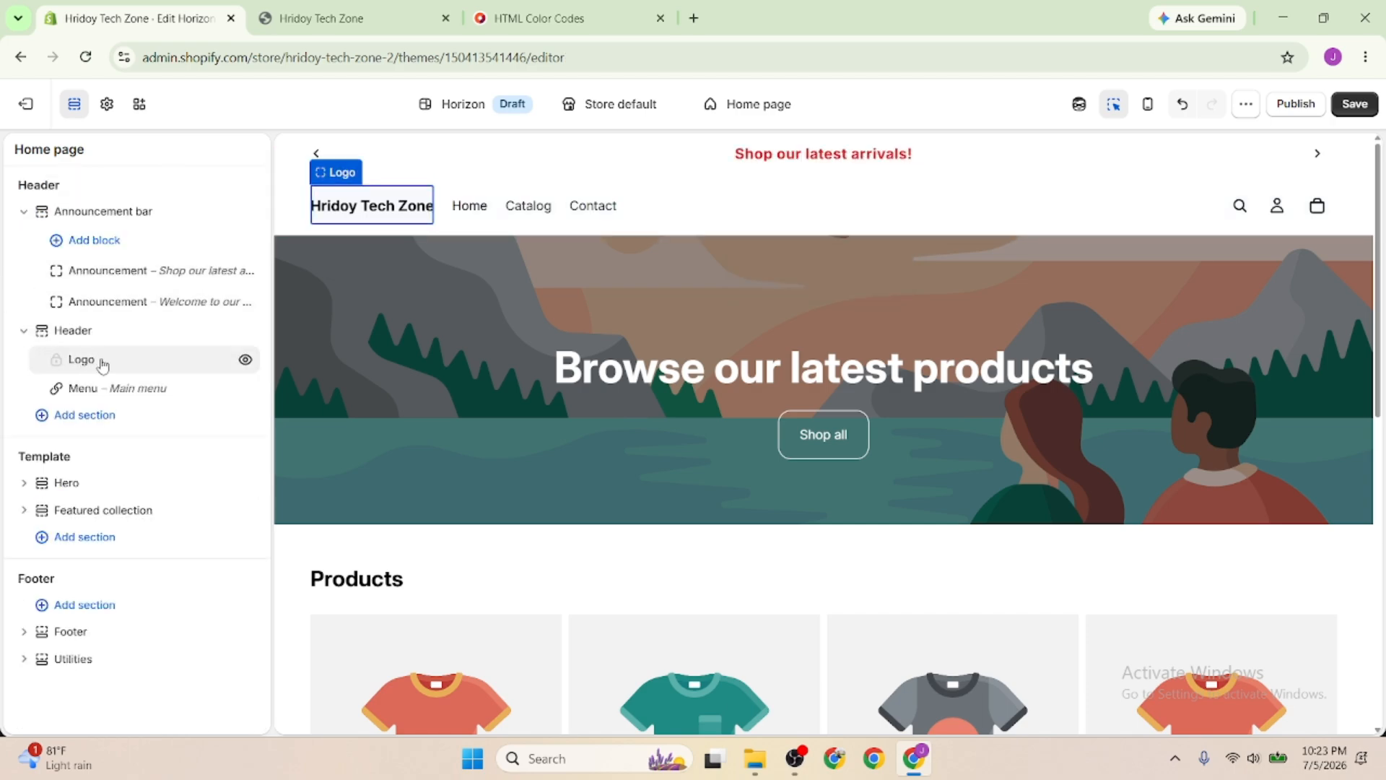
Examine the settings of the header's Logo block and of its Main menu block
click(90, 361)
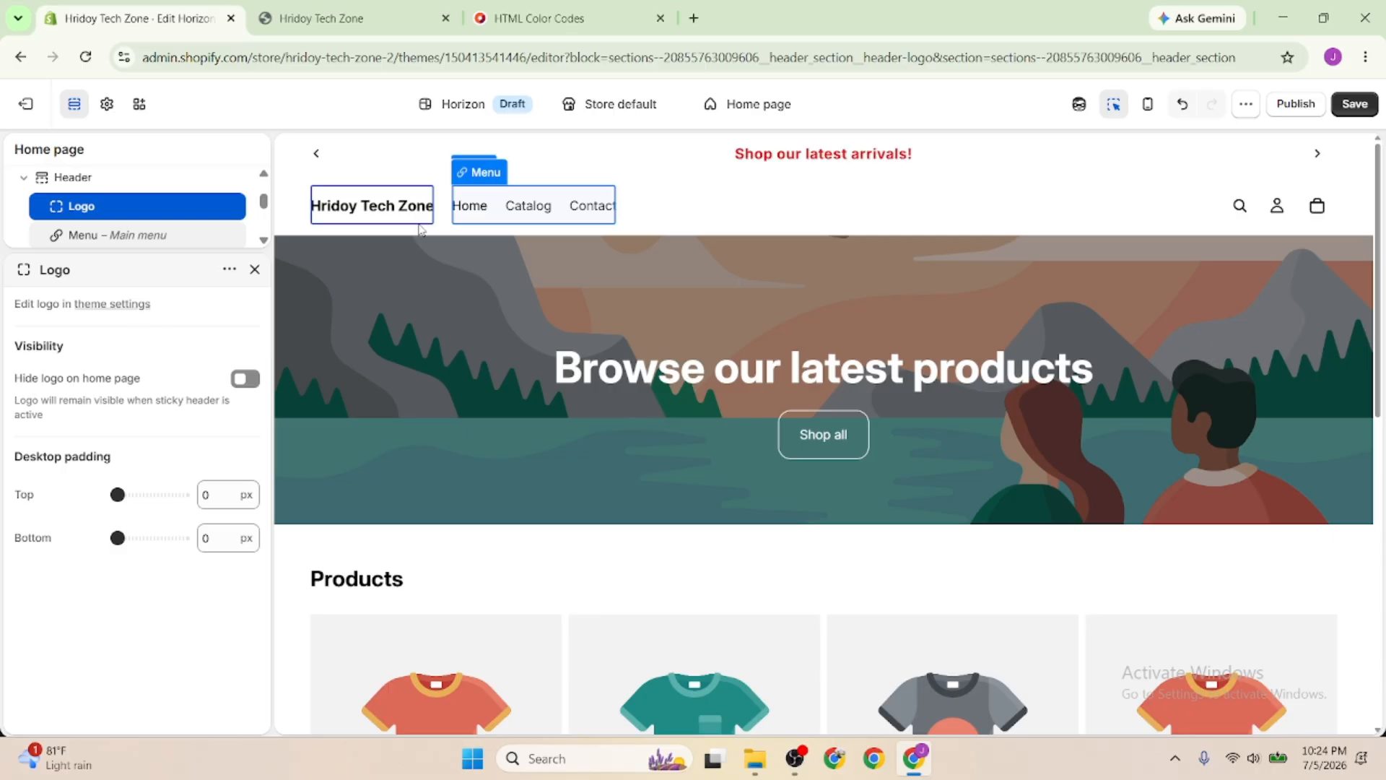
click(379, 215)
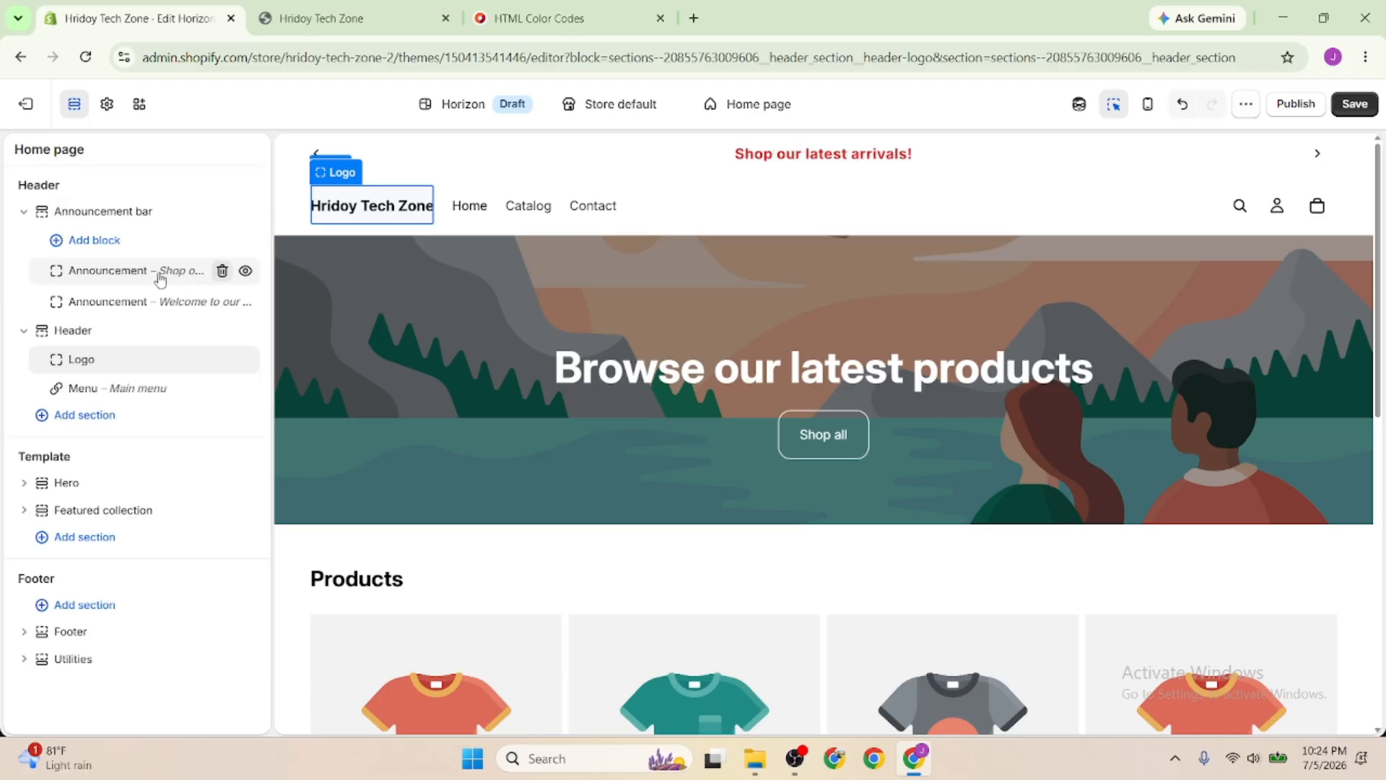
click(112, 395)
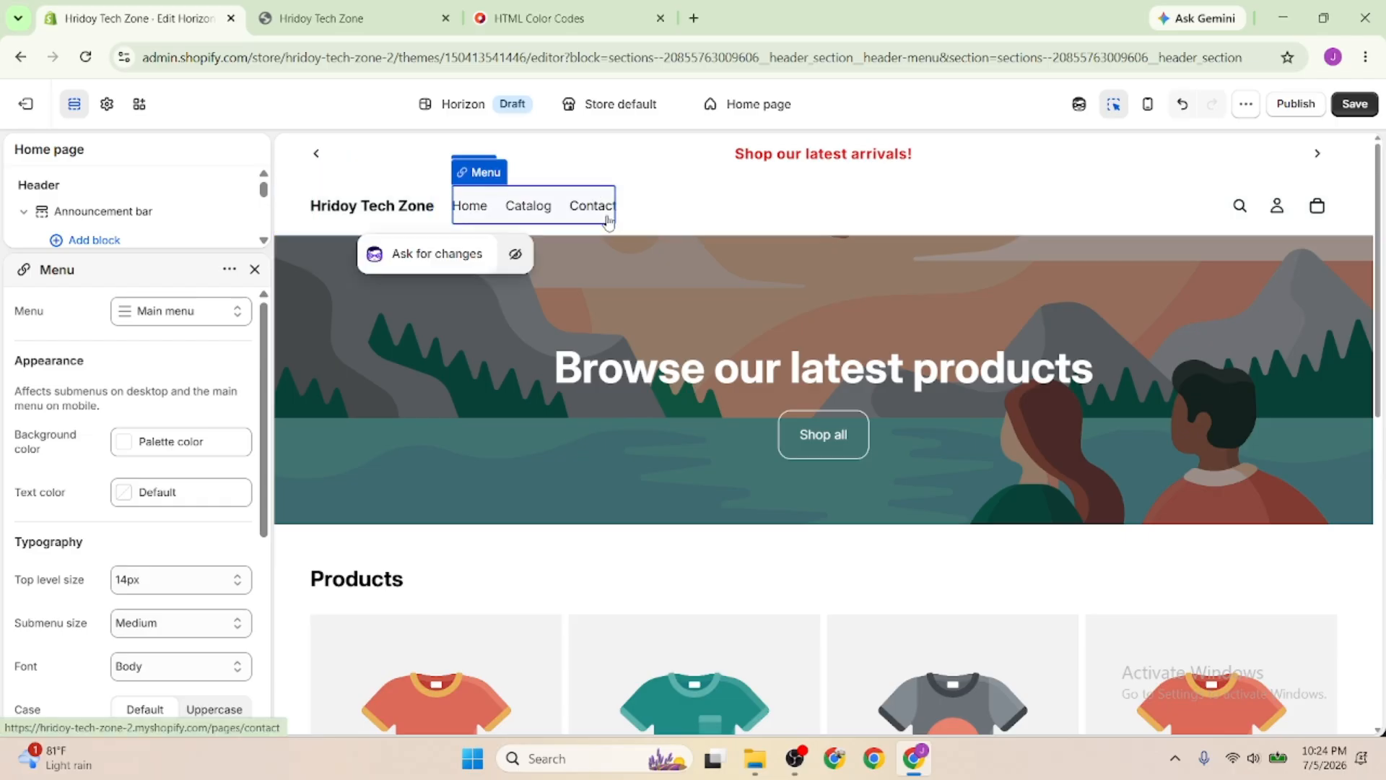
Search for startech in the HTML Color Codes browser tab, open the Star Tech website and examine its category navigation bar
click(605, 6)
click(569, 57)
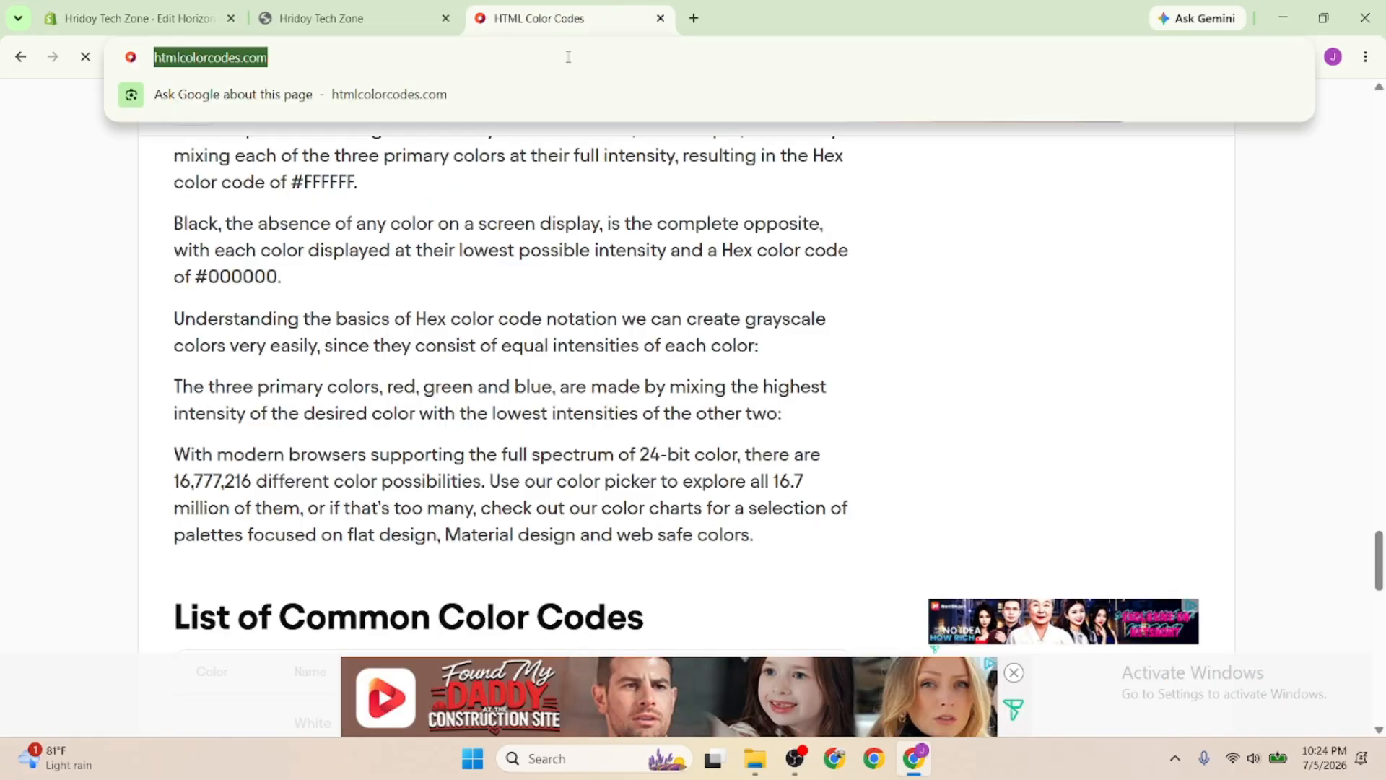
text(apple)
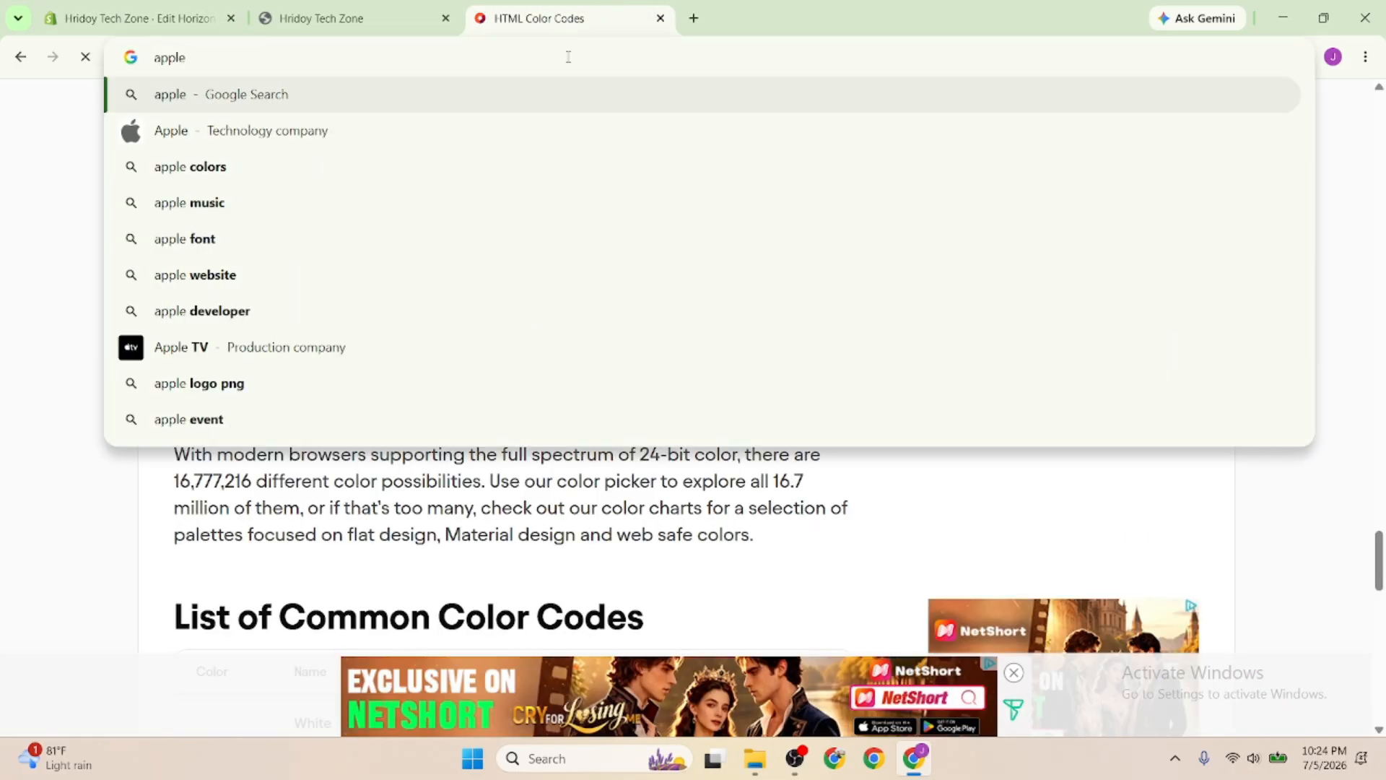
key(ctrl+a)
key(BackSpace)
text(star)
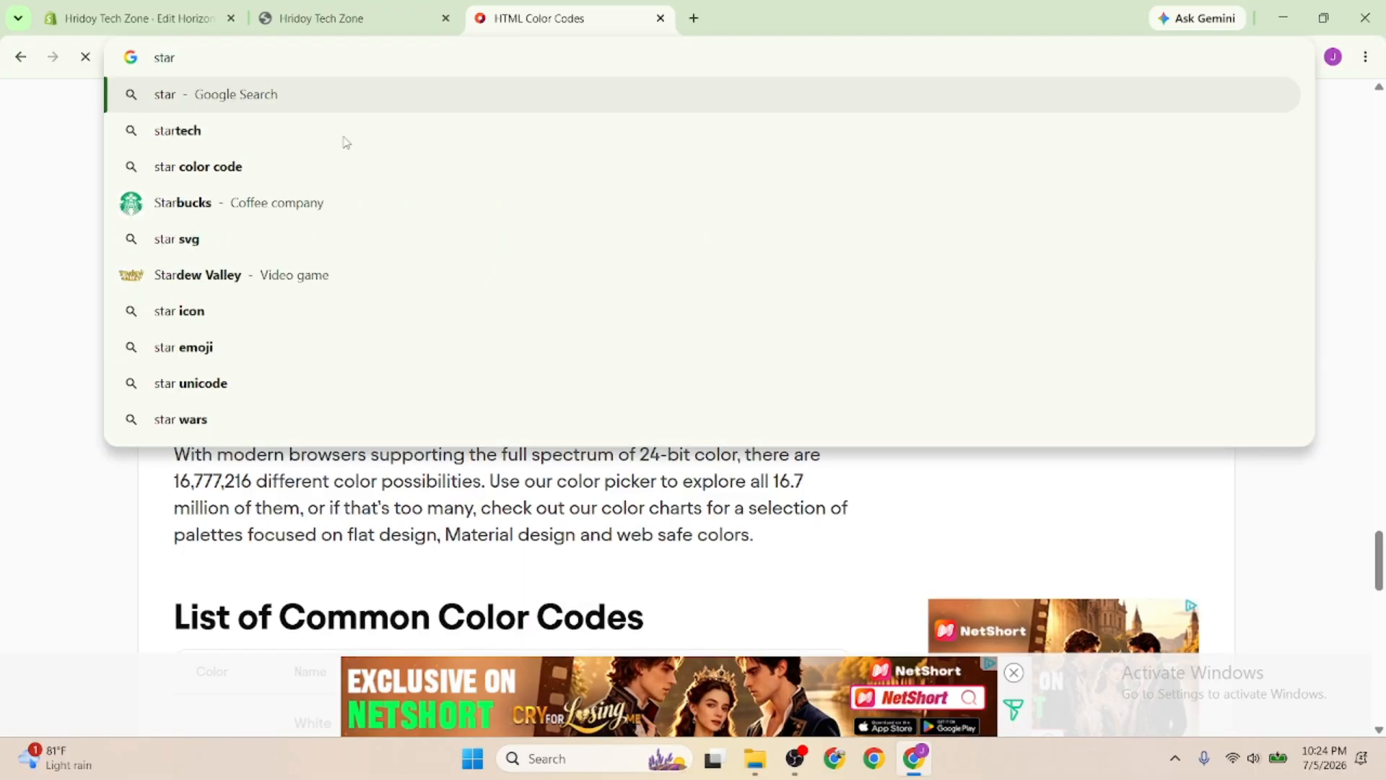
click(242, 137)
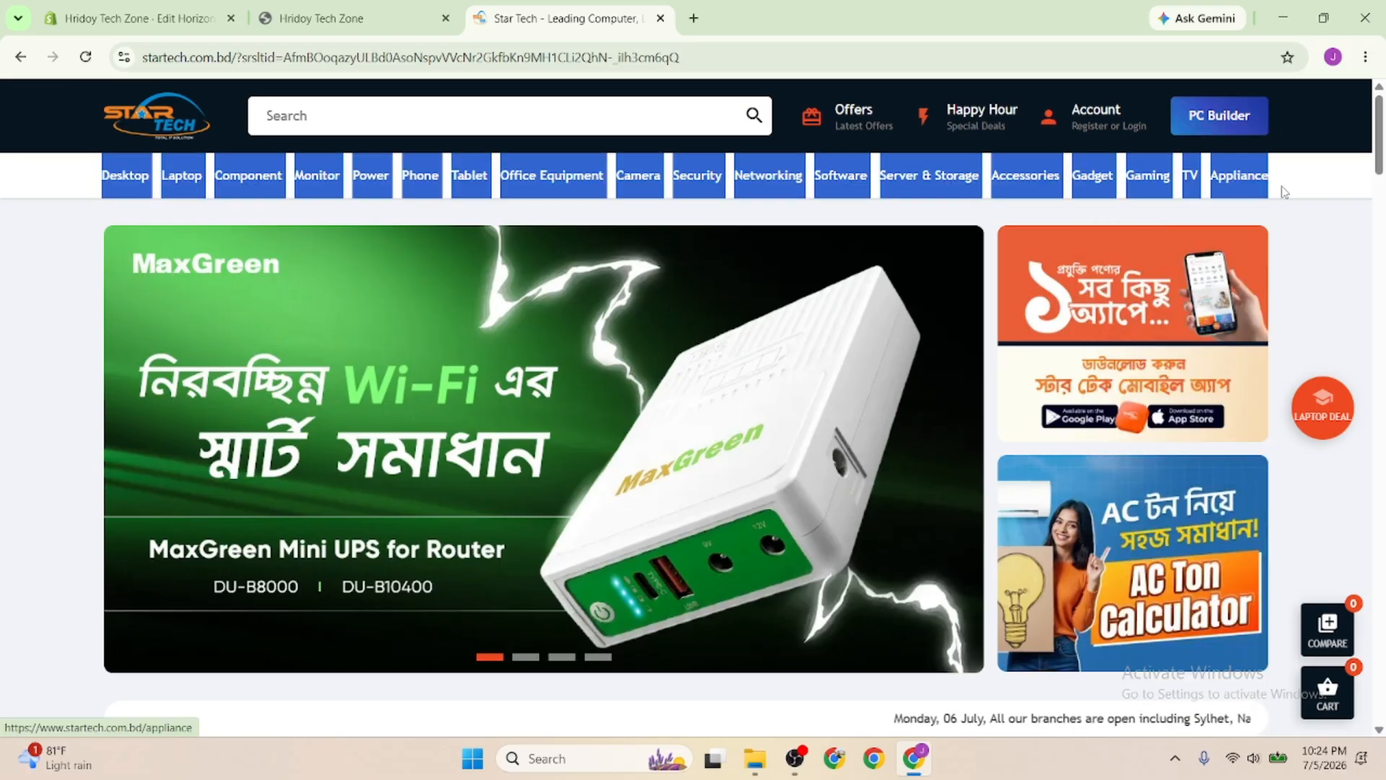
click(137, 18)
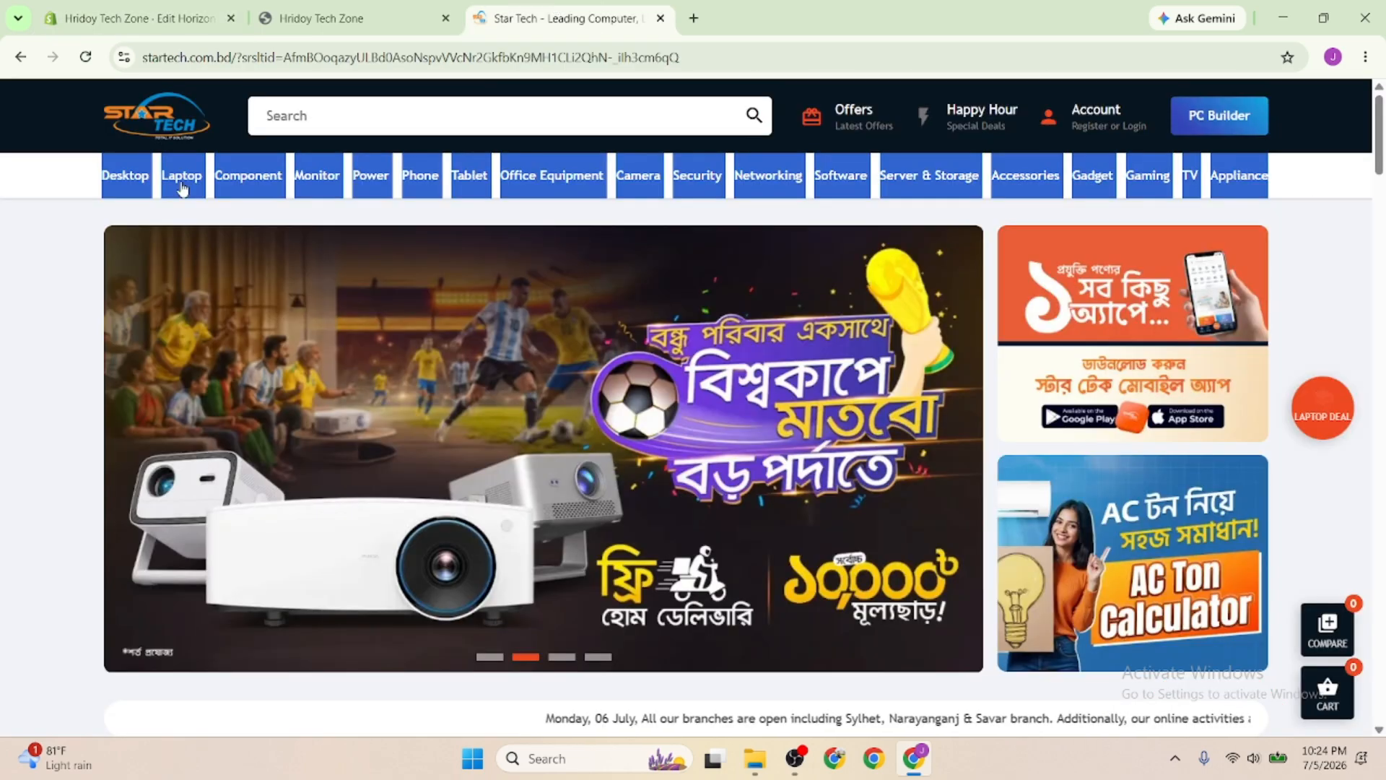
drag(98, 174, 149, 174)
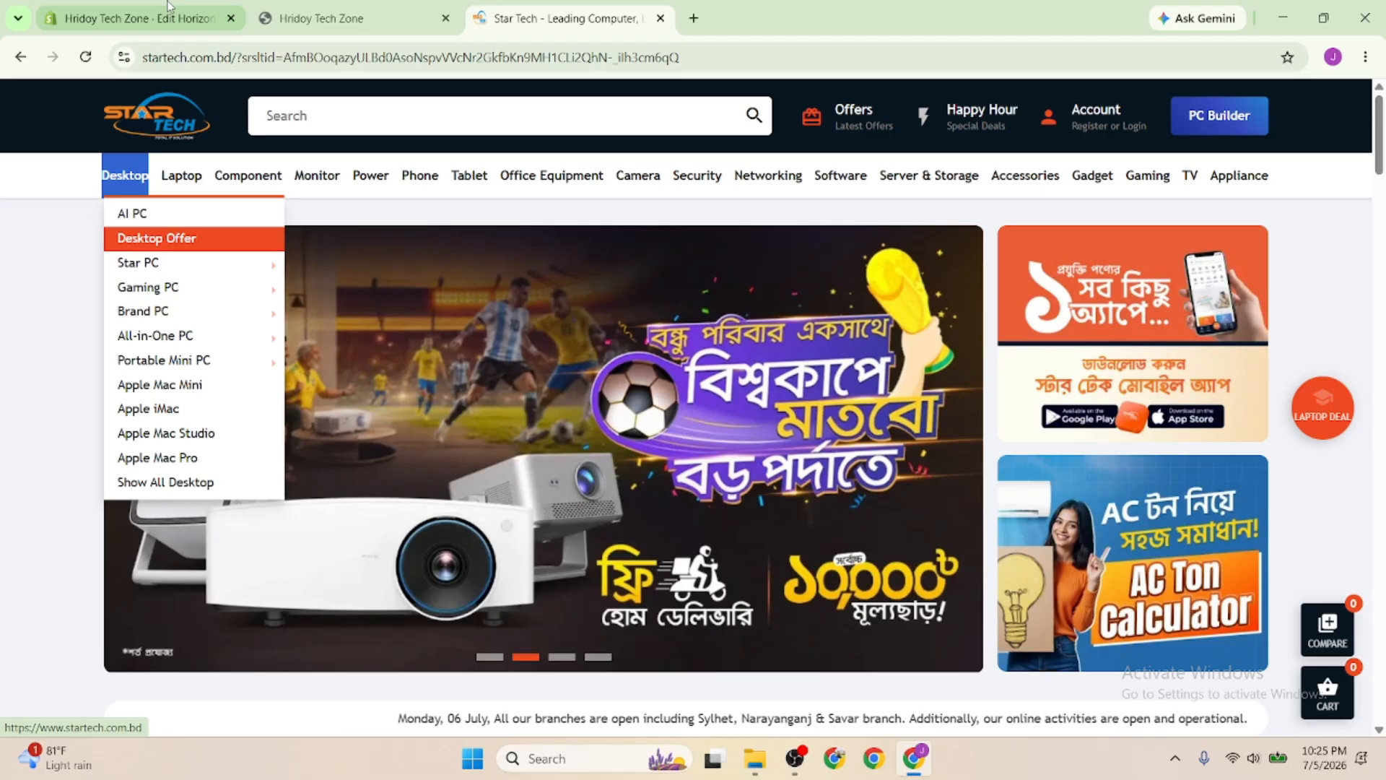
Create a new menu from the theme editor's header Menu block and name it with the first word of the store's name
click(168, 7)
click(157, 316)
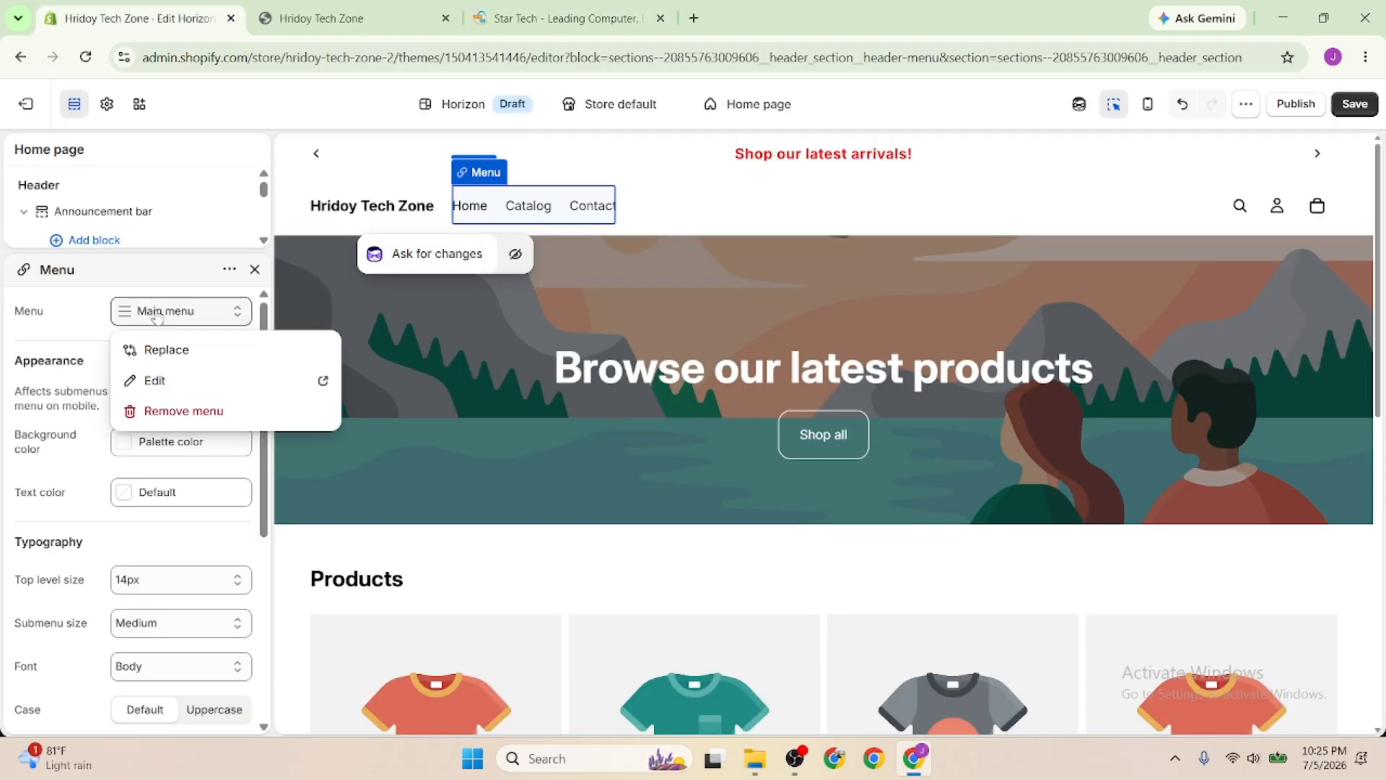
click(160, 359)
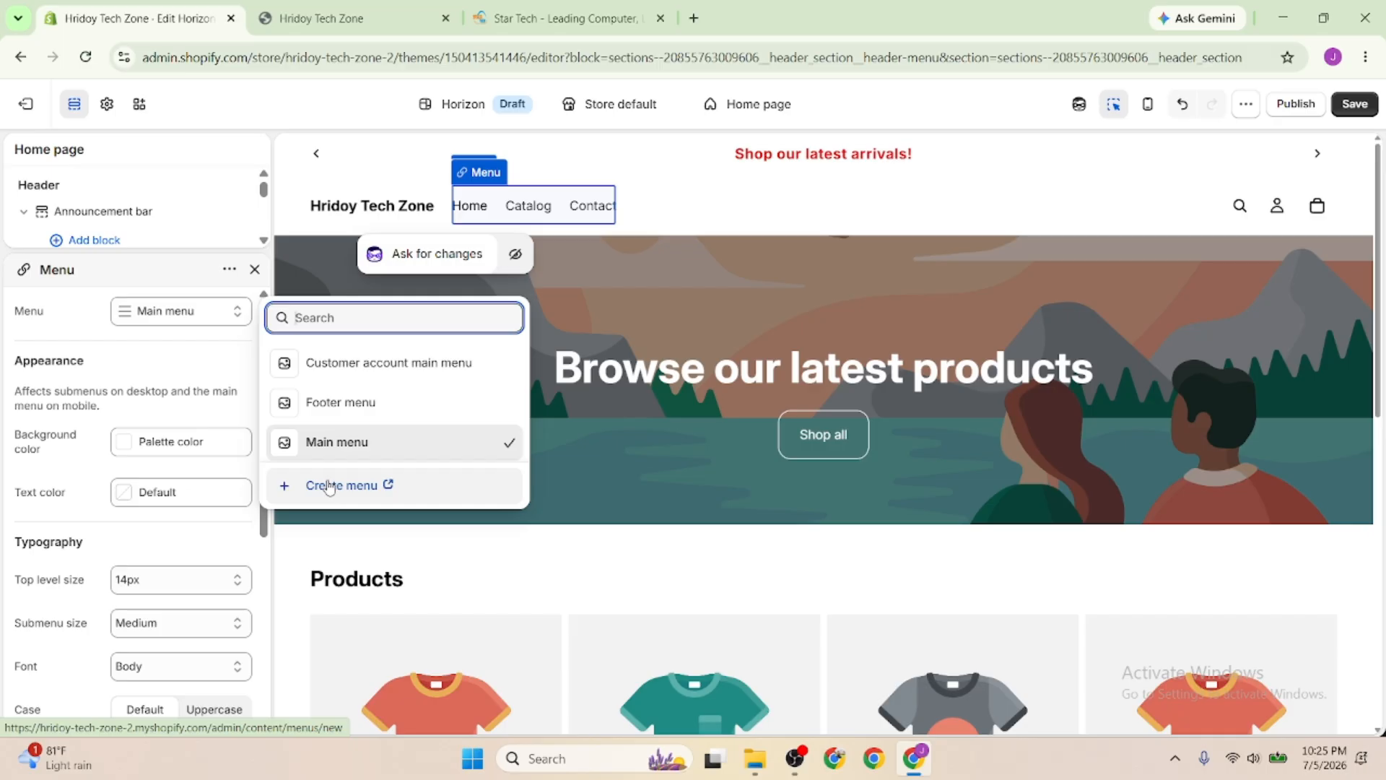
click(330, 488)
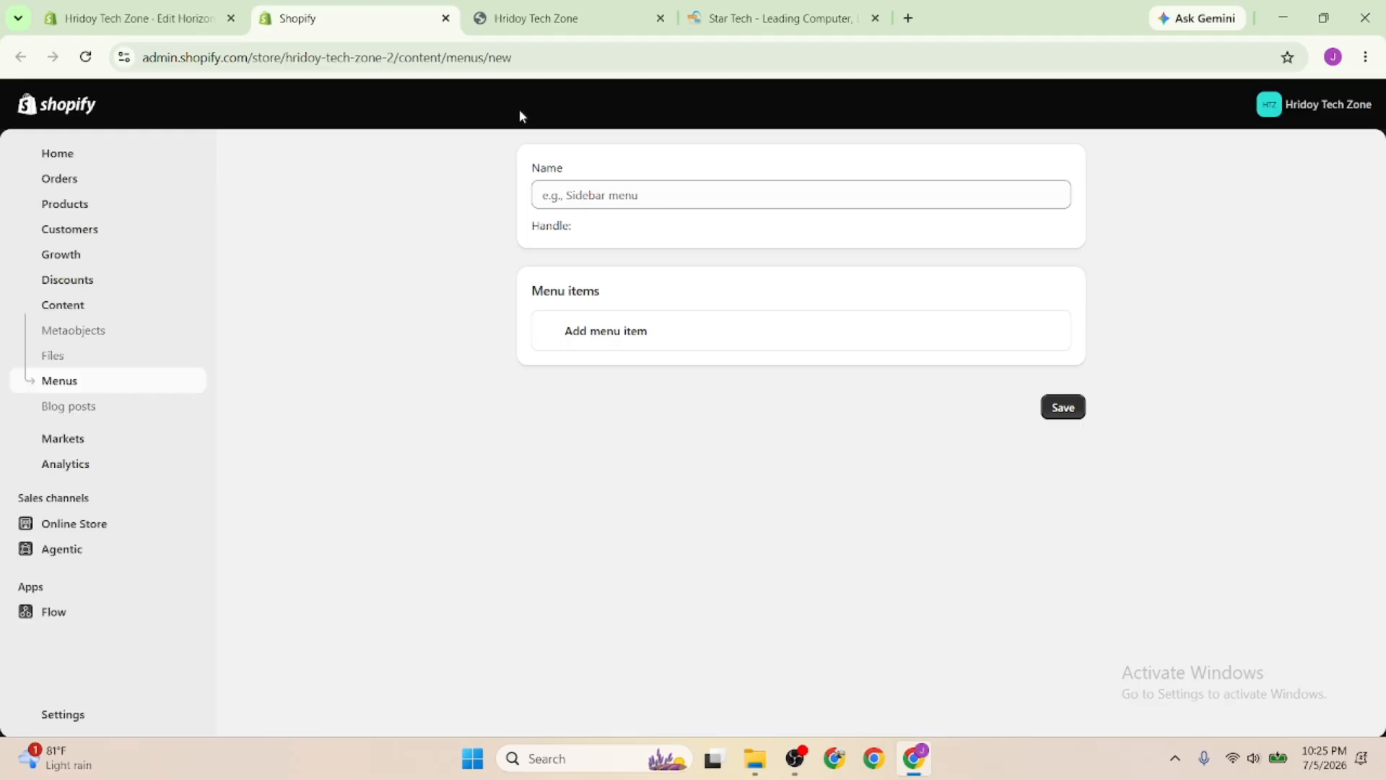
click(595, 229)
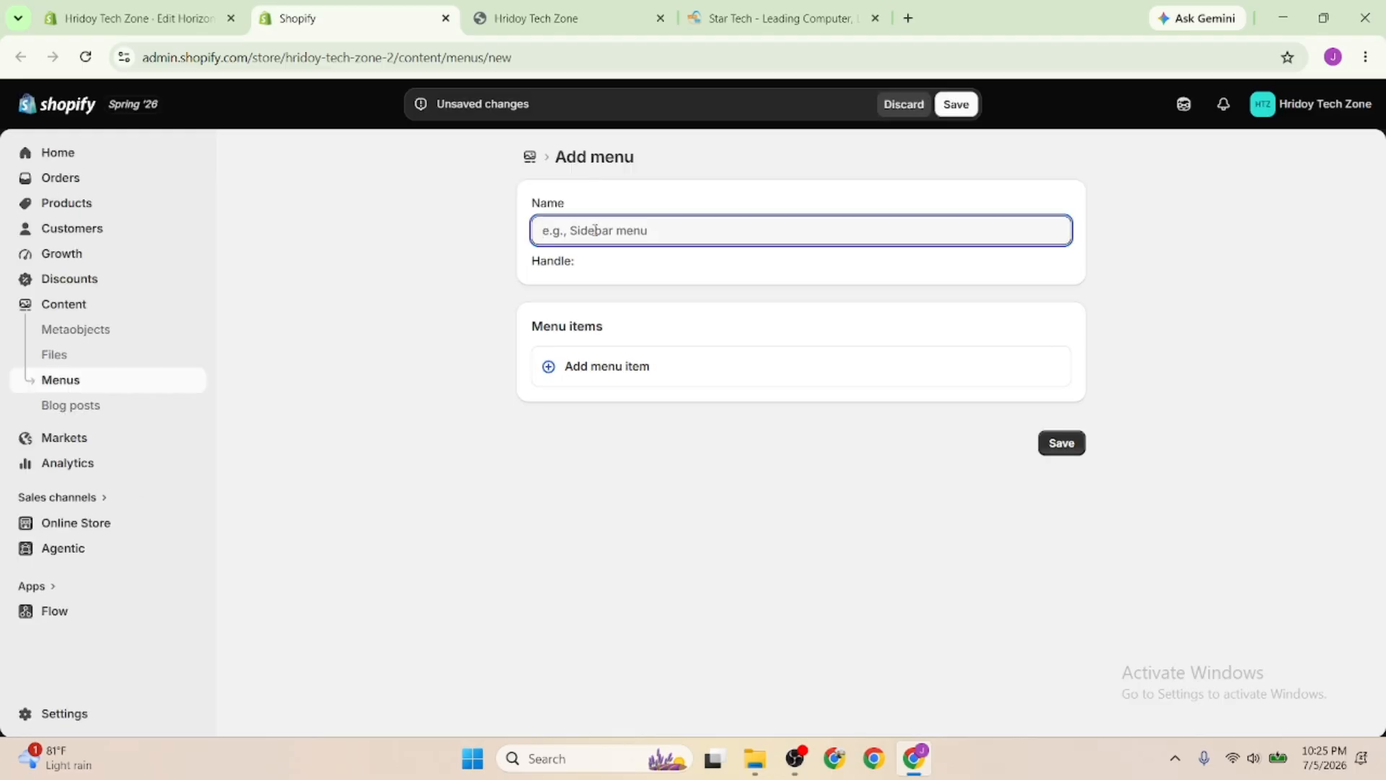
text(Hridoy)
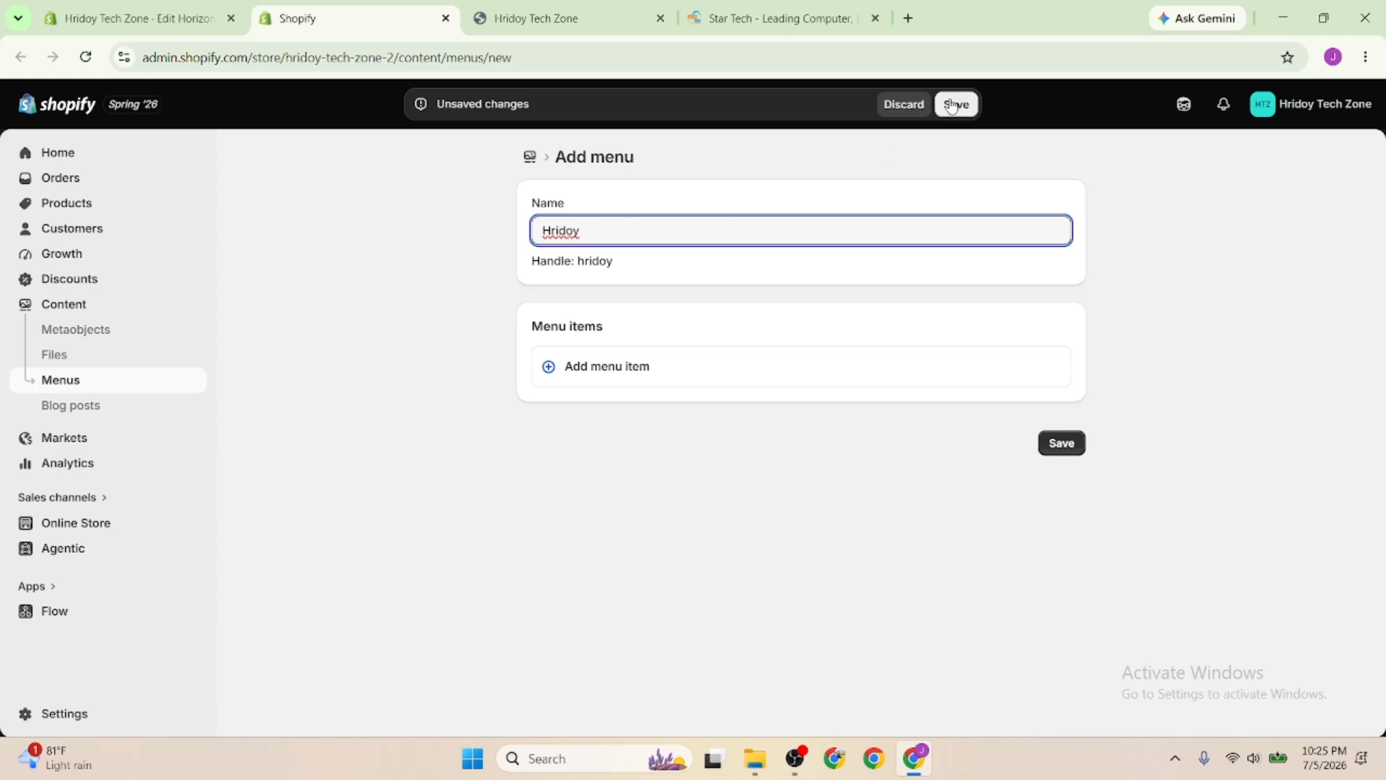
Add a menu item labeled Desktop to the new menu and try # as its link
click(636, 369)
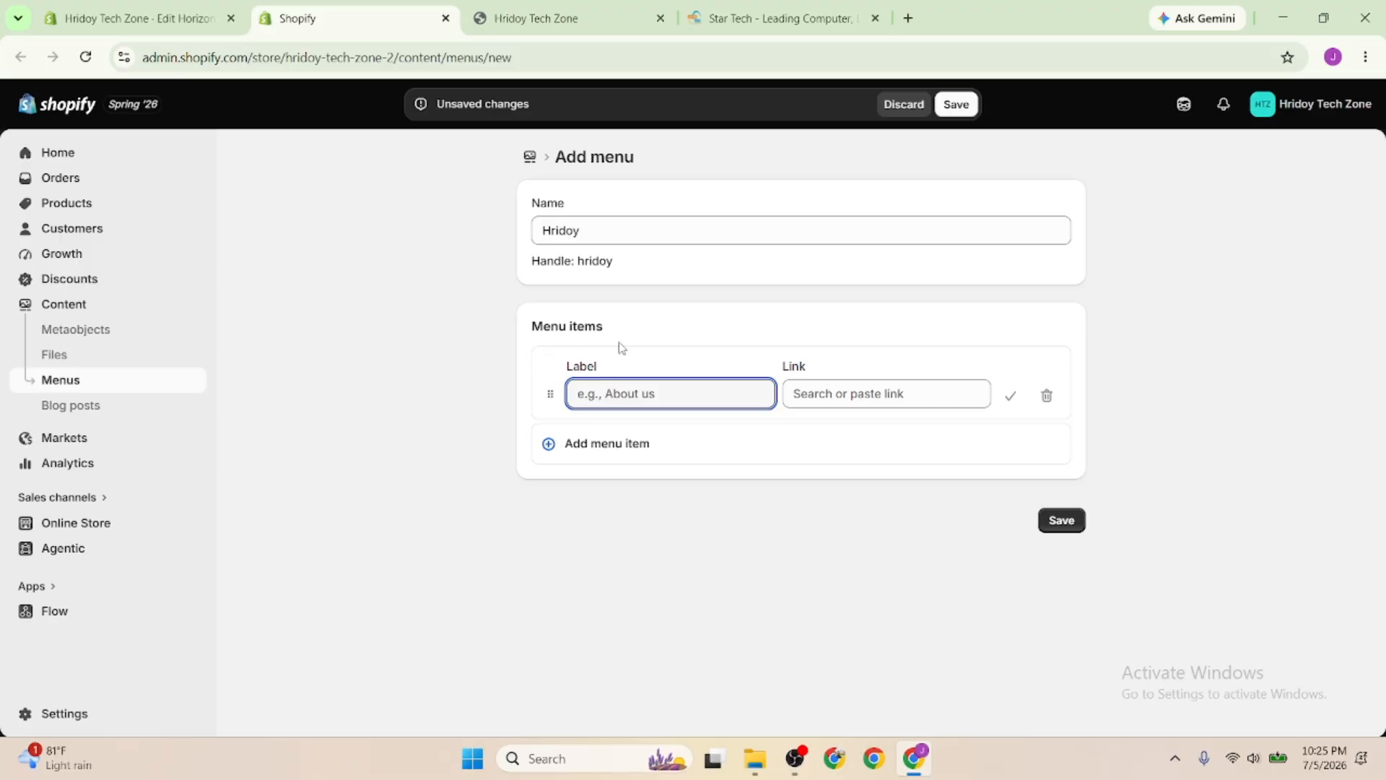
text(Desktop)
click(837, 397)
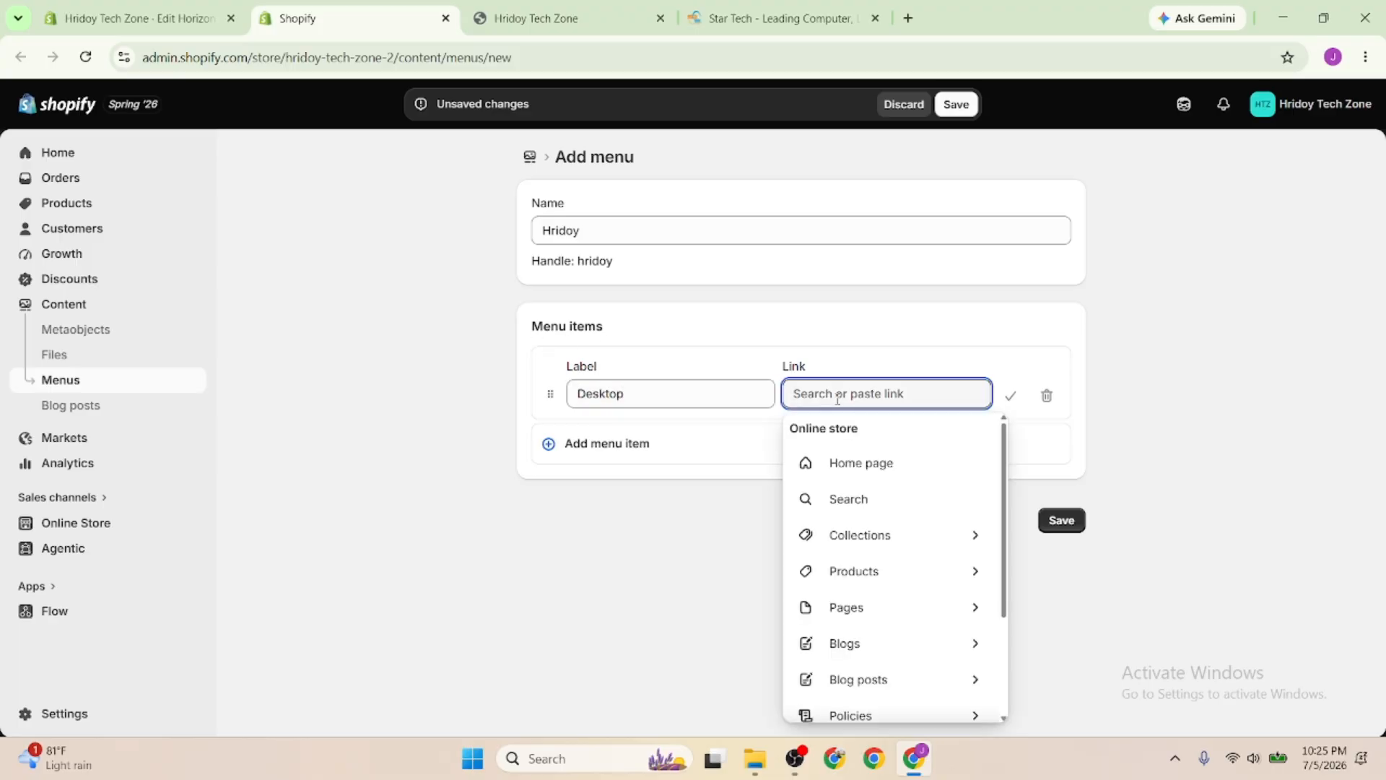
text(#)
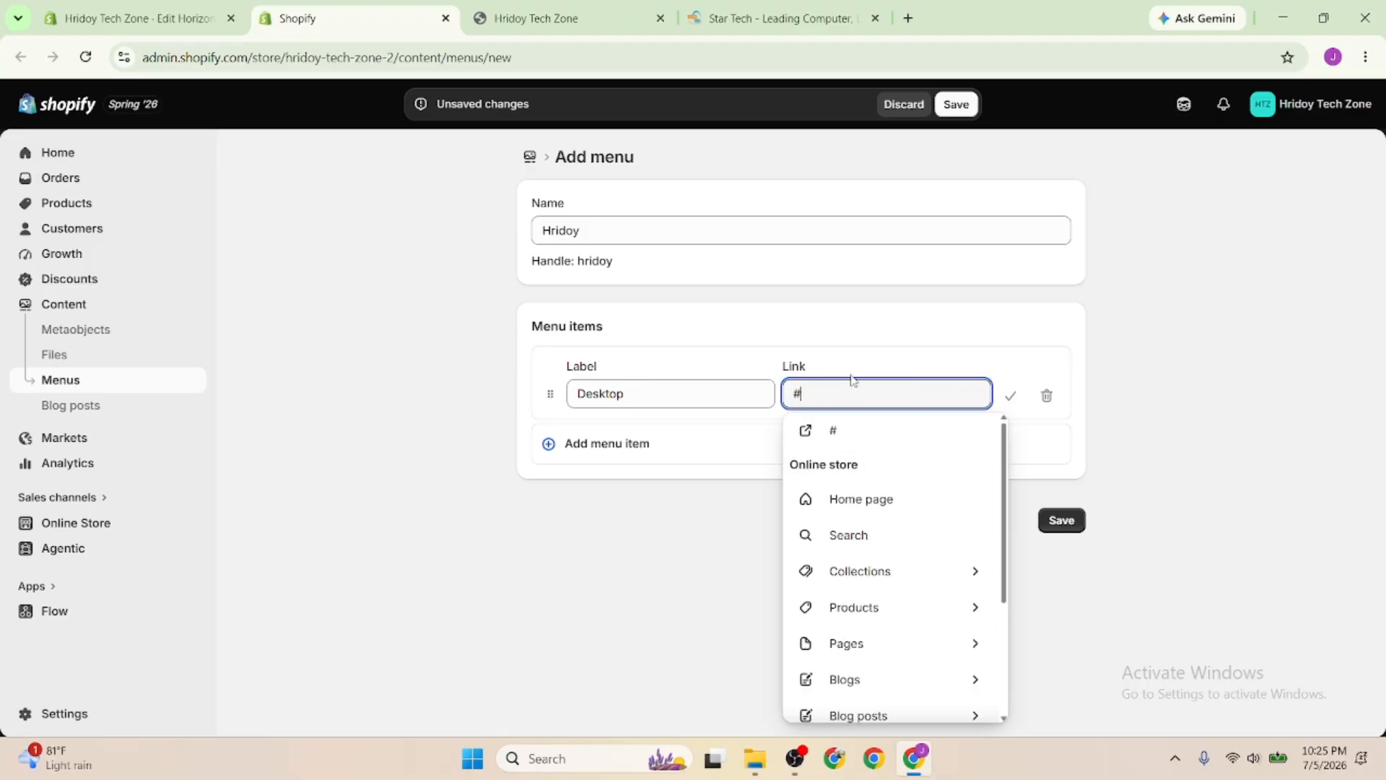
click(1010, 397)
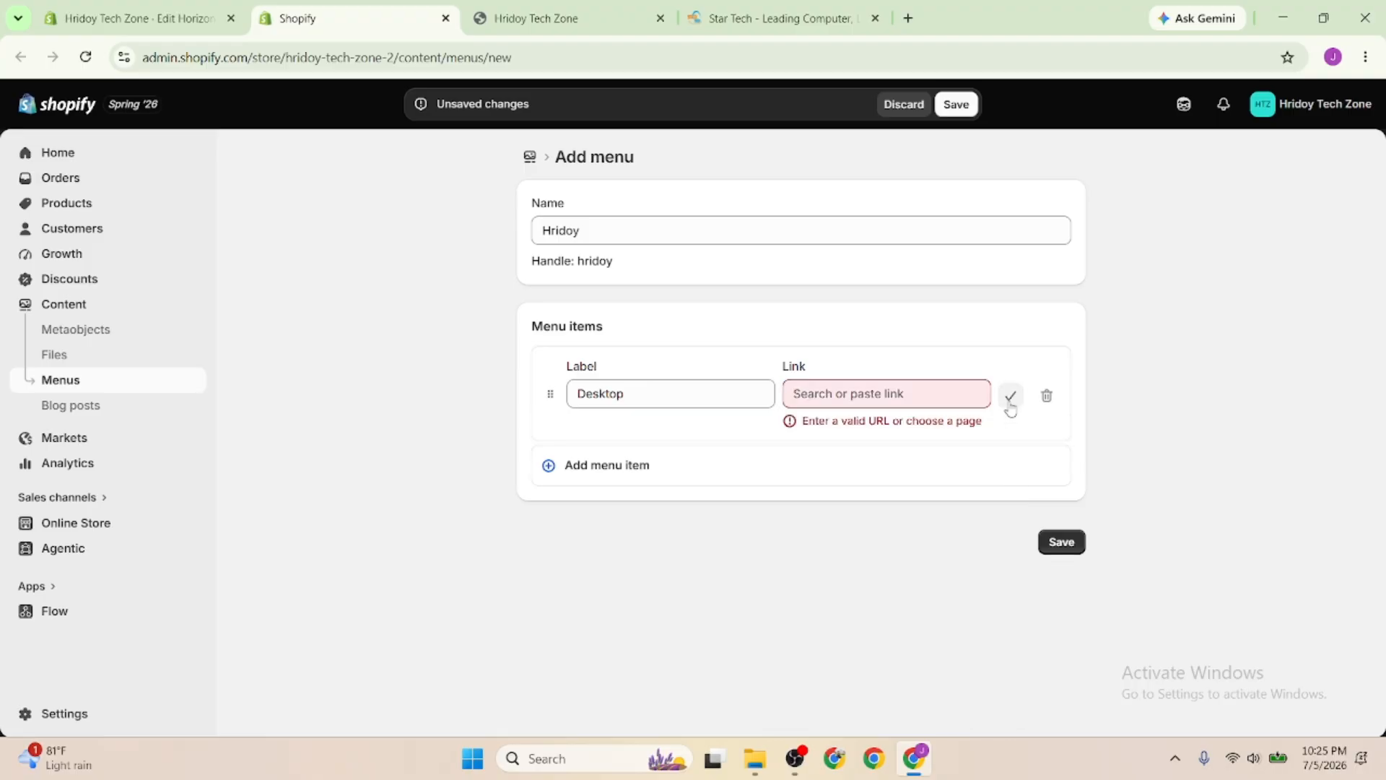
click(902, 393)
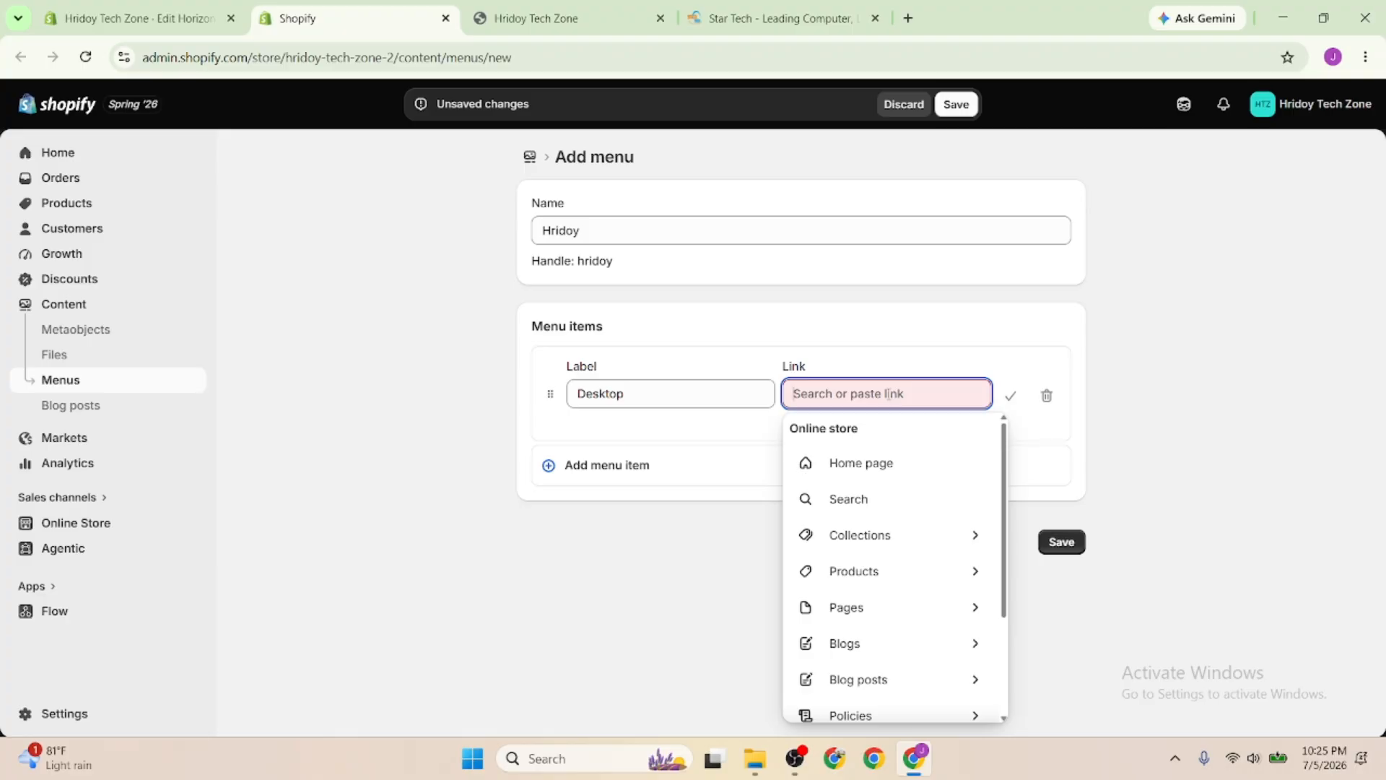
text(#)
click(897, 429)
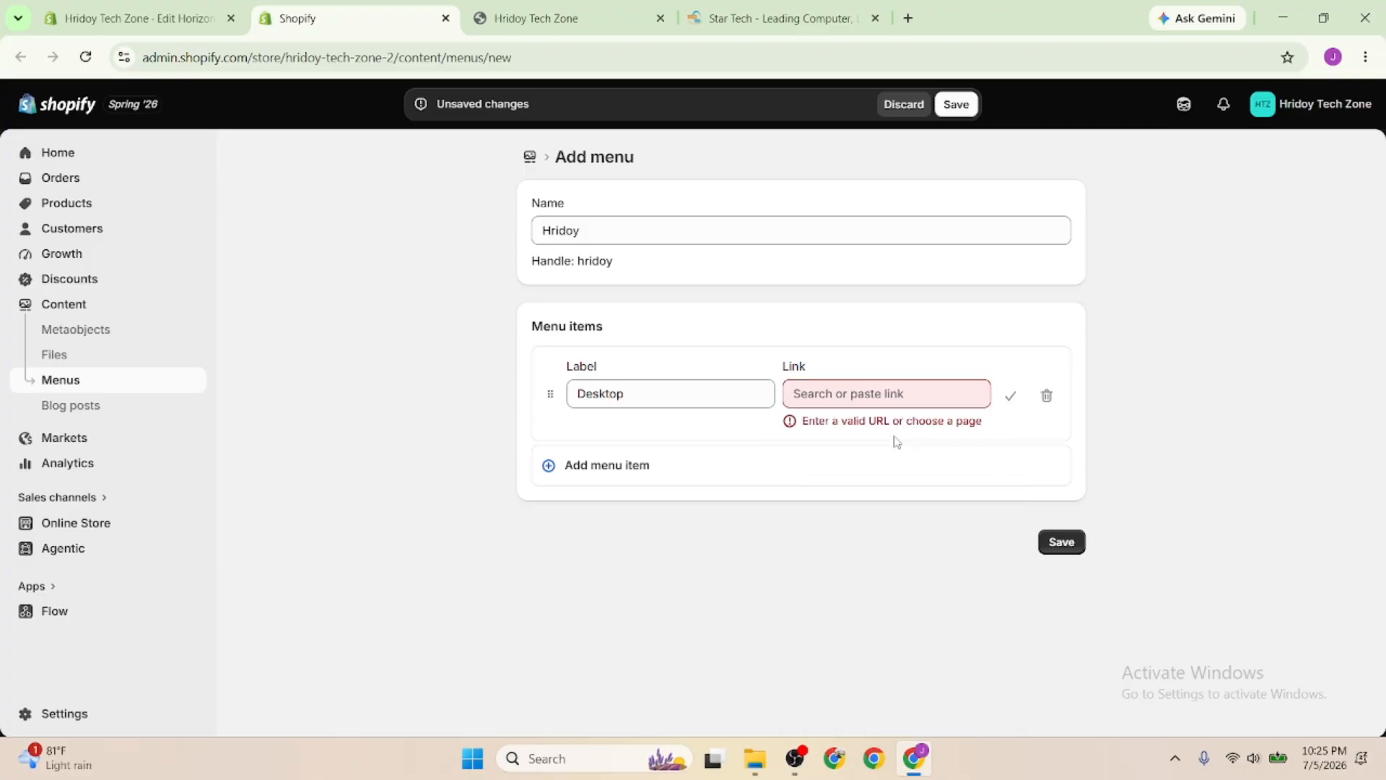
click(841, 395)
click(1009, 395)
Link the Desktop menu item to All collections and confirm the item
click(850, 396)
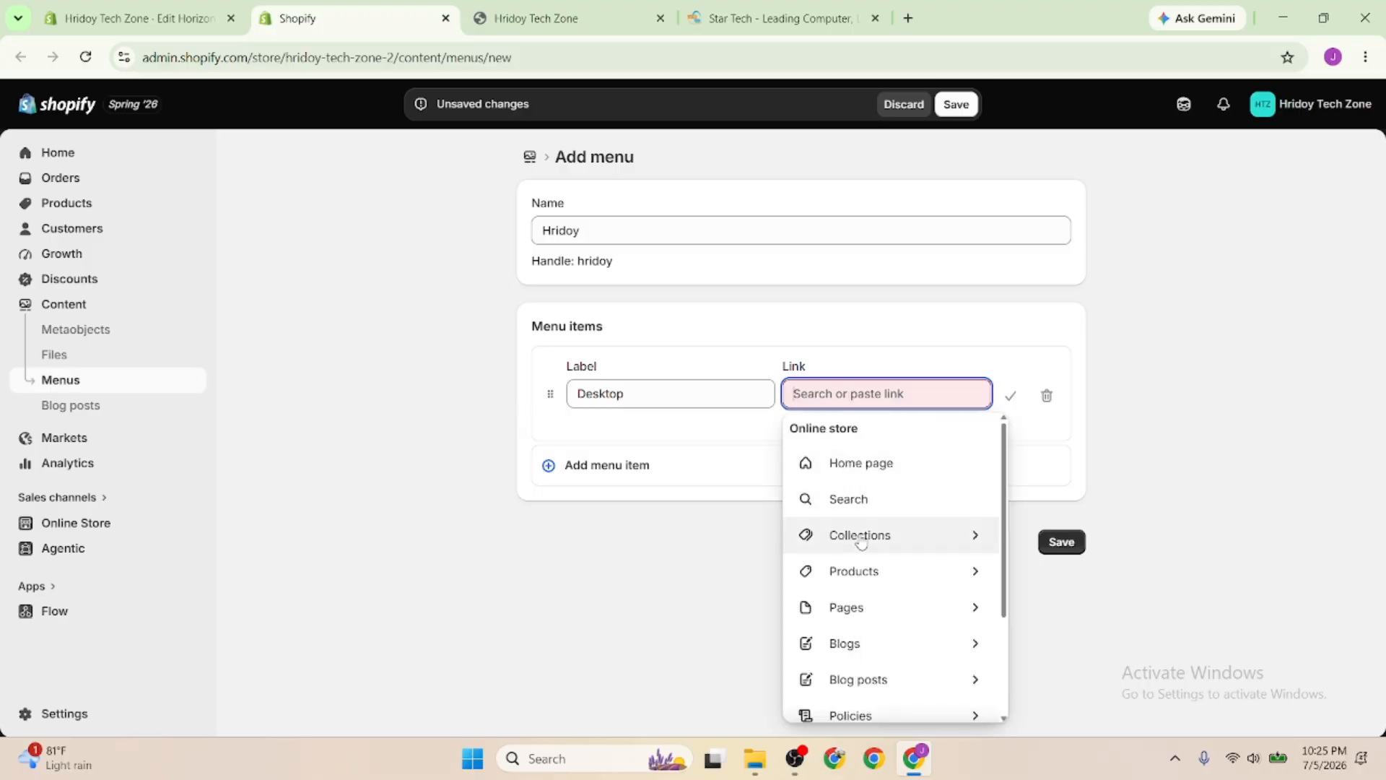
click(860, 540)
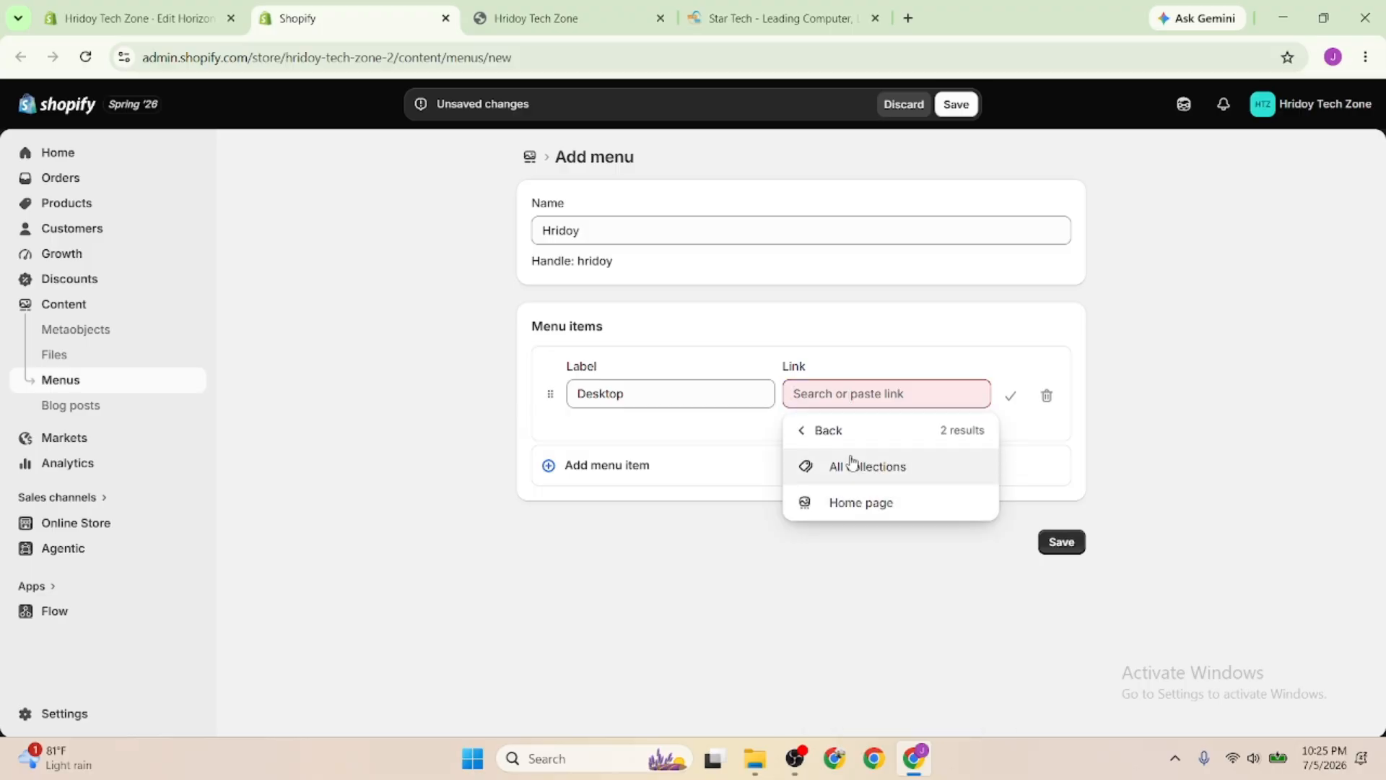
click(856, 480)
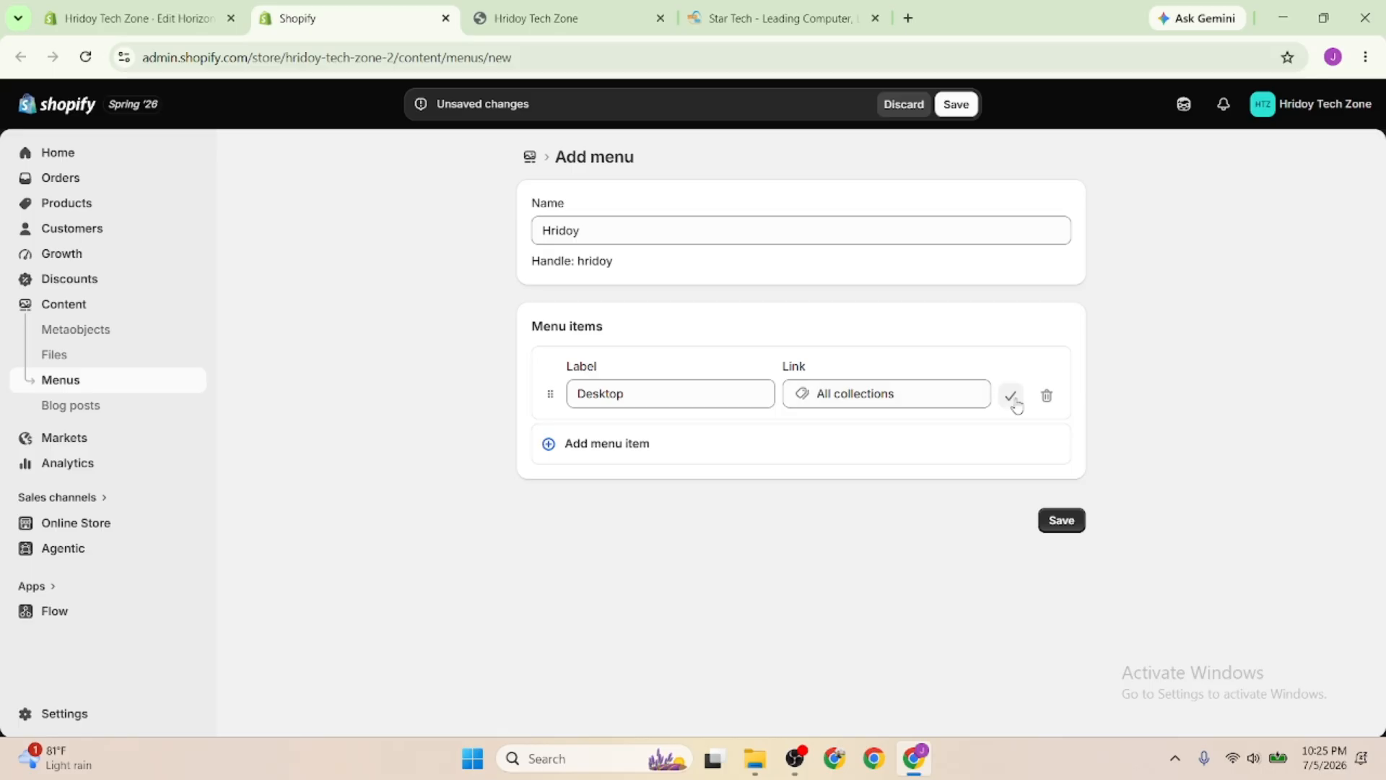
click(1011, 397)
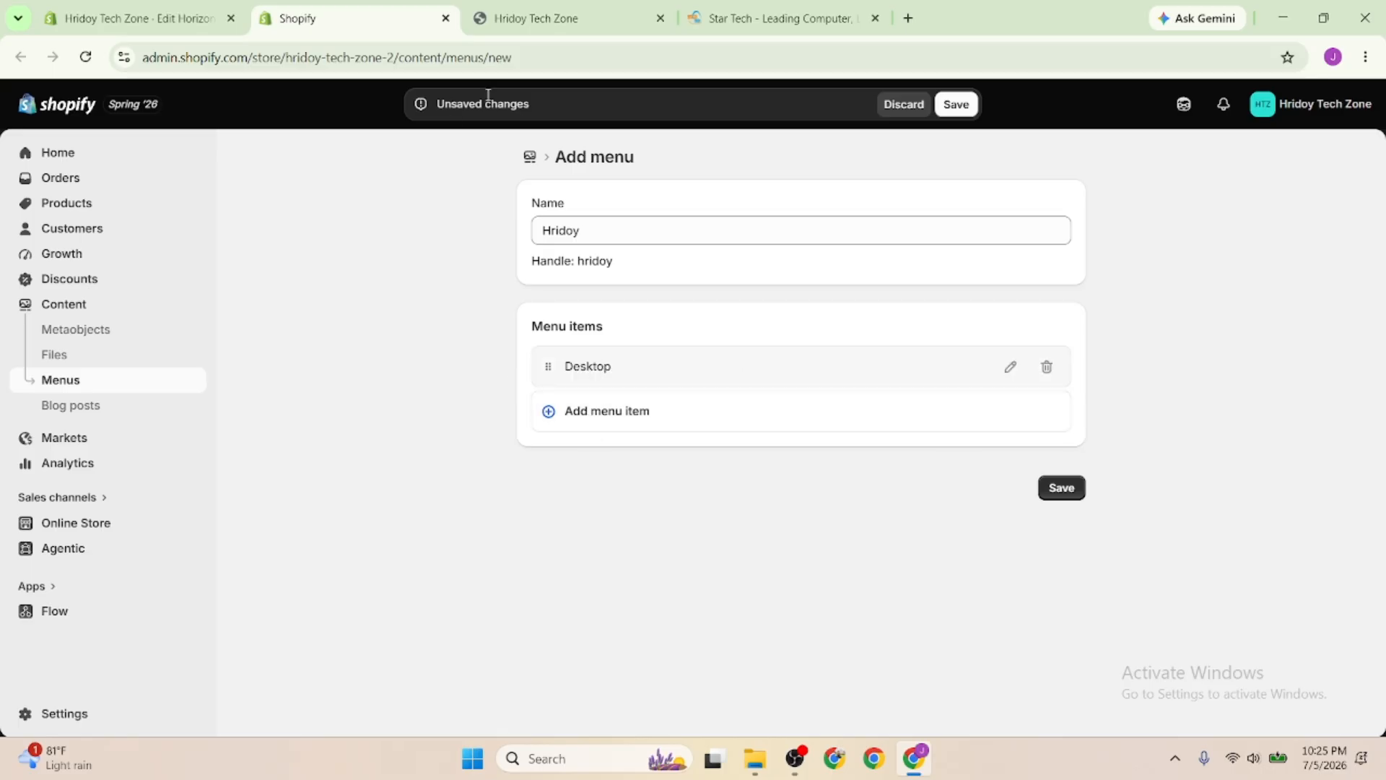
Open the AI PC category from Star Tech's Desktop submenu in a new browser tab and examine its product page
click(752, 17)
mouse_move(125, 177)
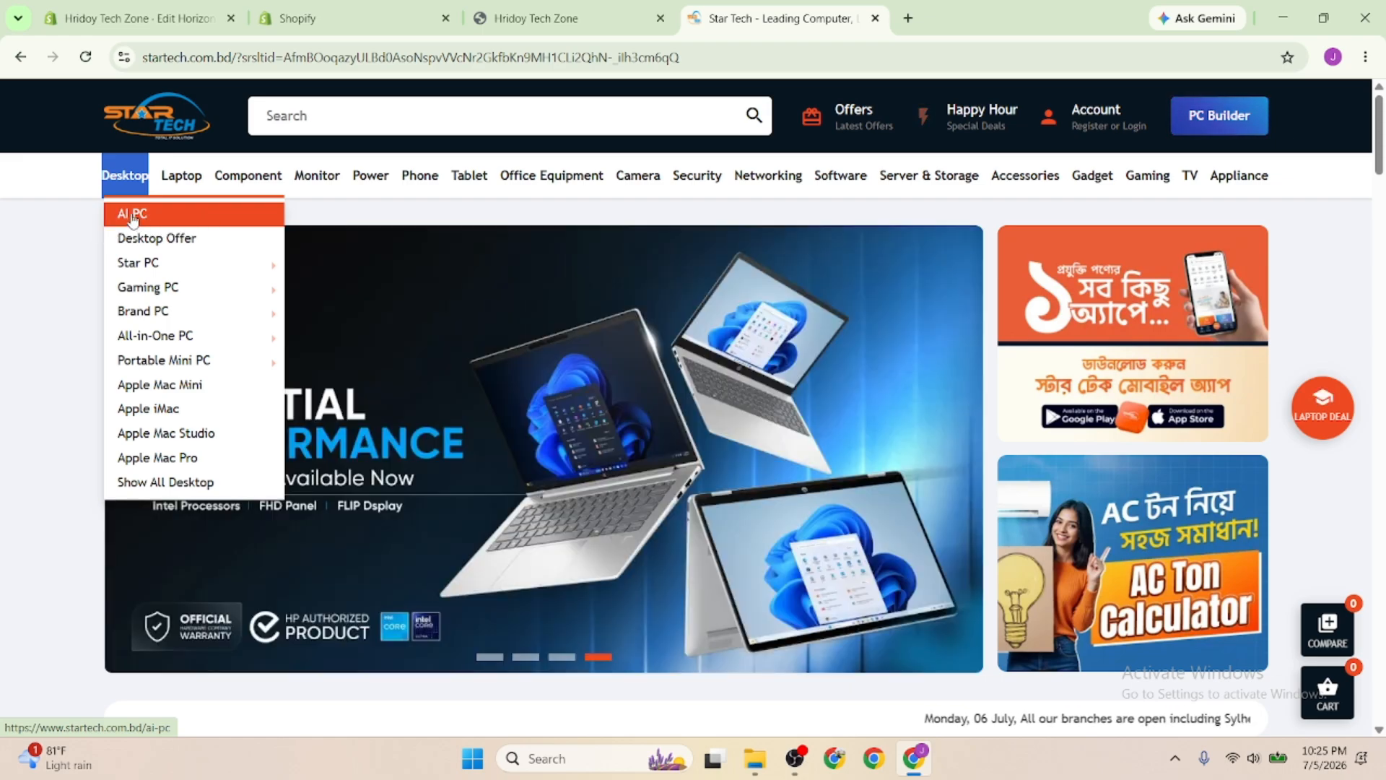
middle_click(120, 216)
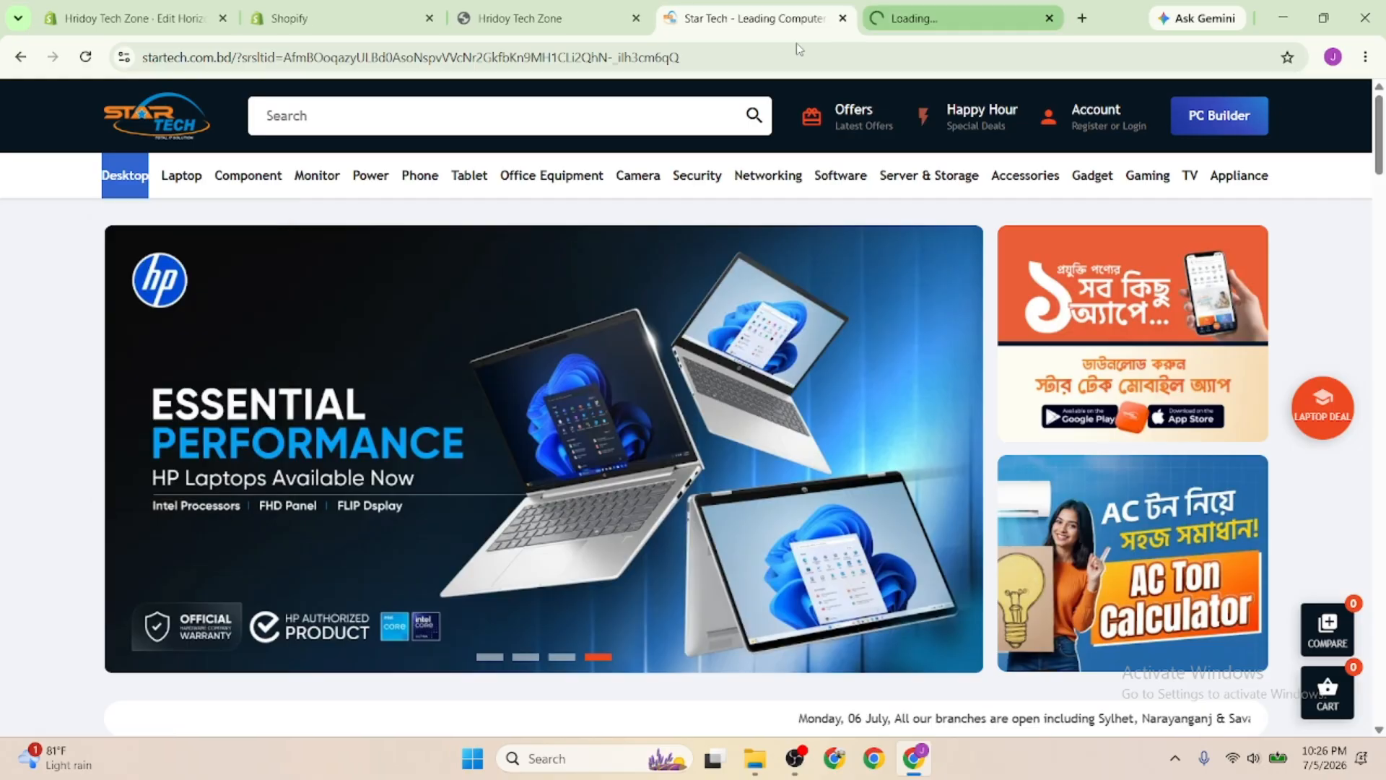
click(906, 20)
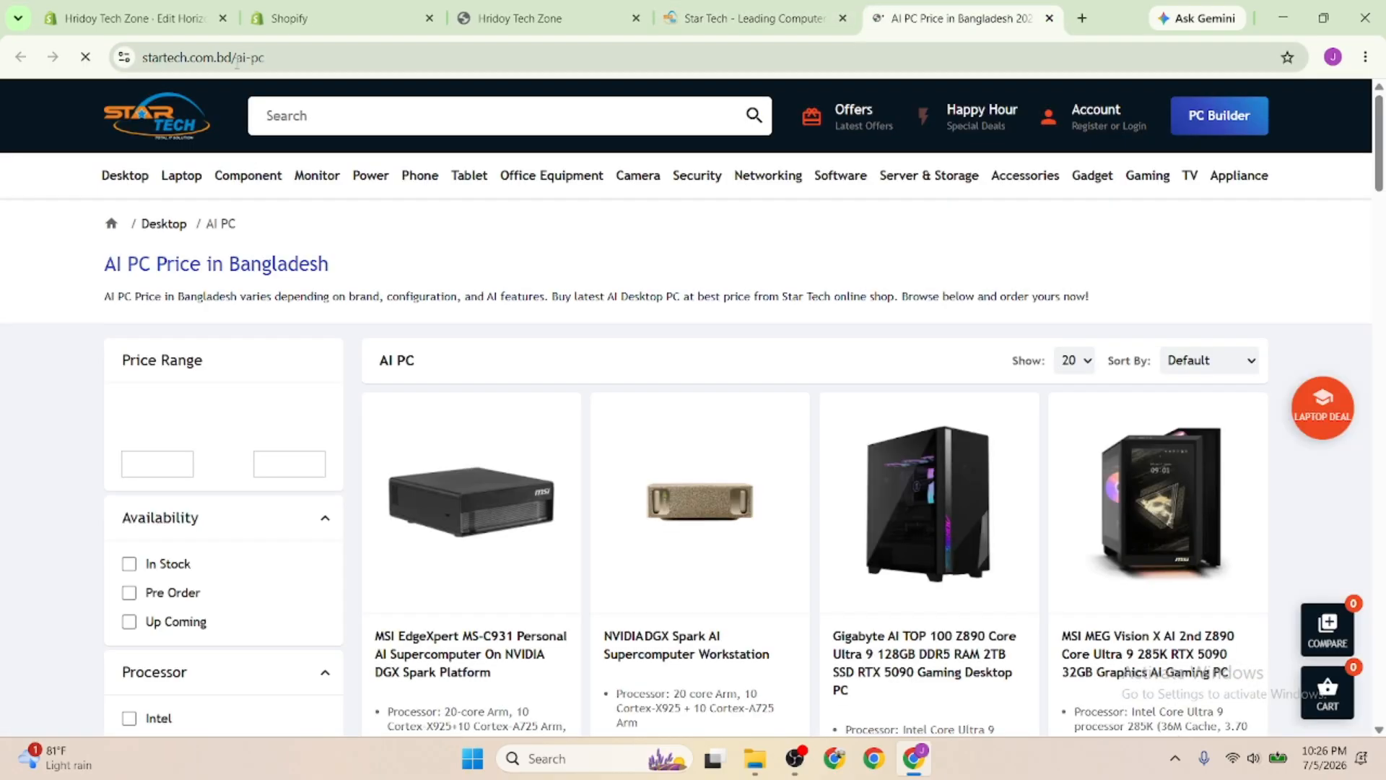
double_click(219, 223)
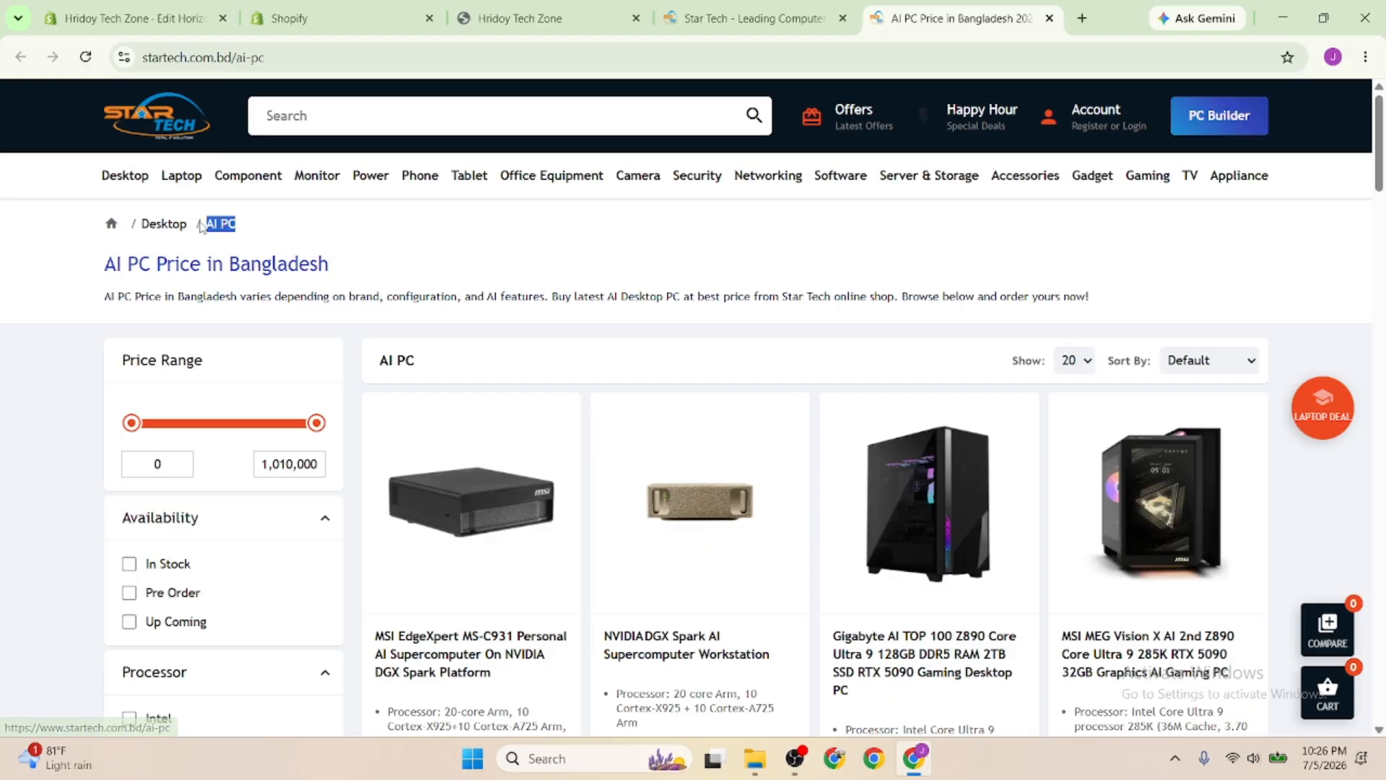
scroll(607, 340, down, 3)
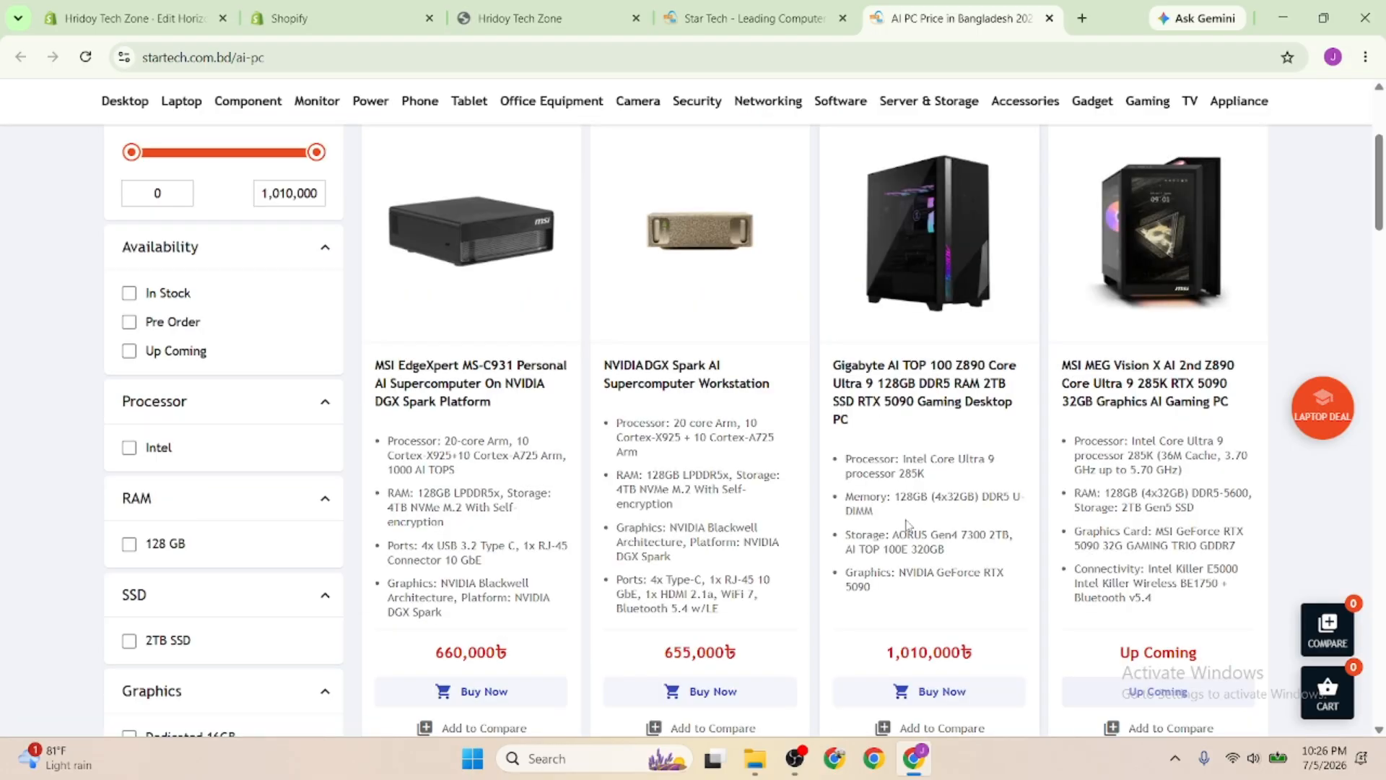
scroll(746, 535, up, 4)
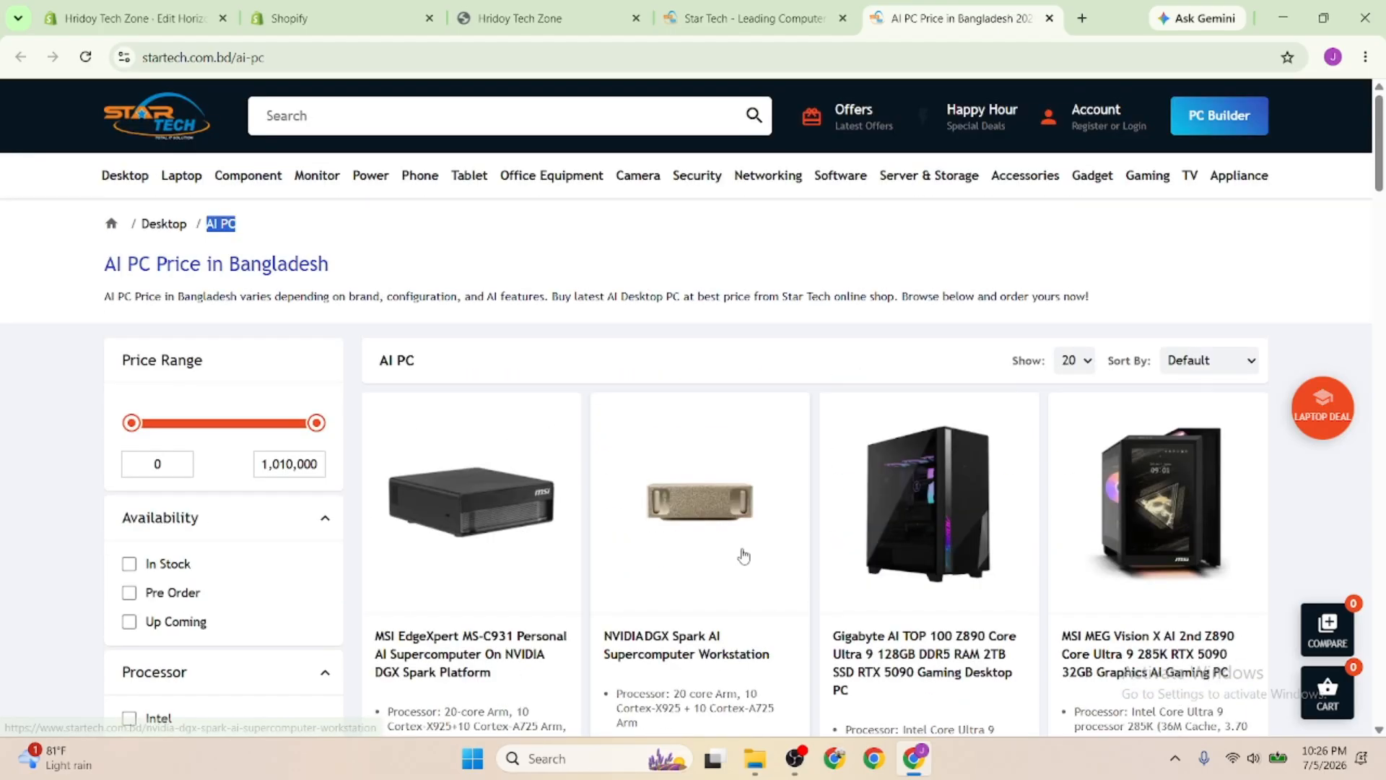
Return to the new Shopify menu and add an item labeled AI PC with the link #
click(325, 18)
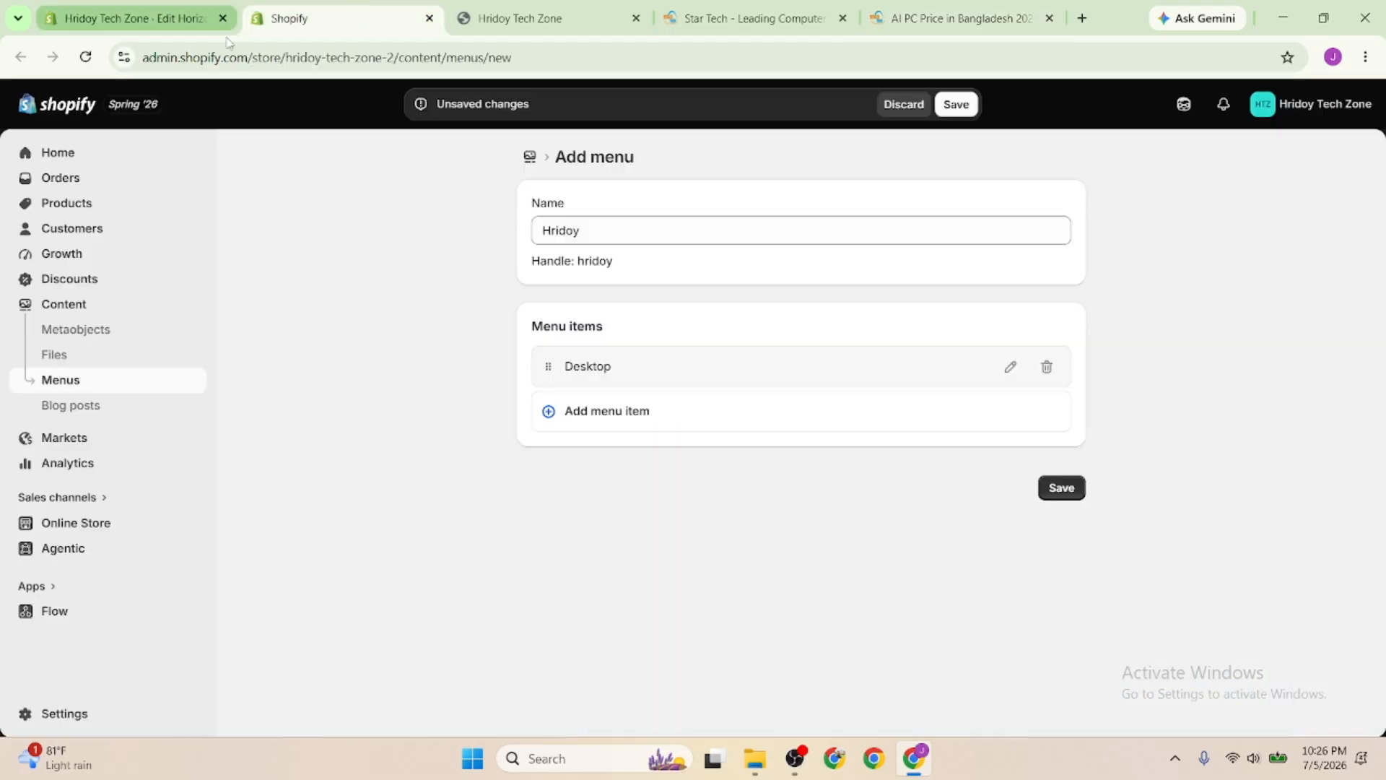
click(579, 411)
text(AI PC)
click(828, 440)
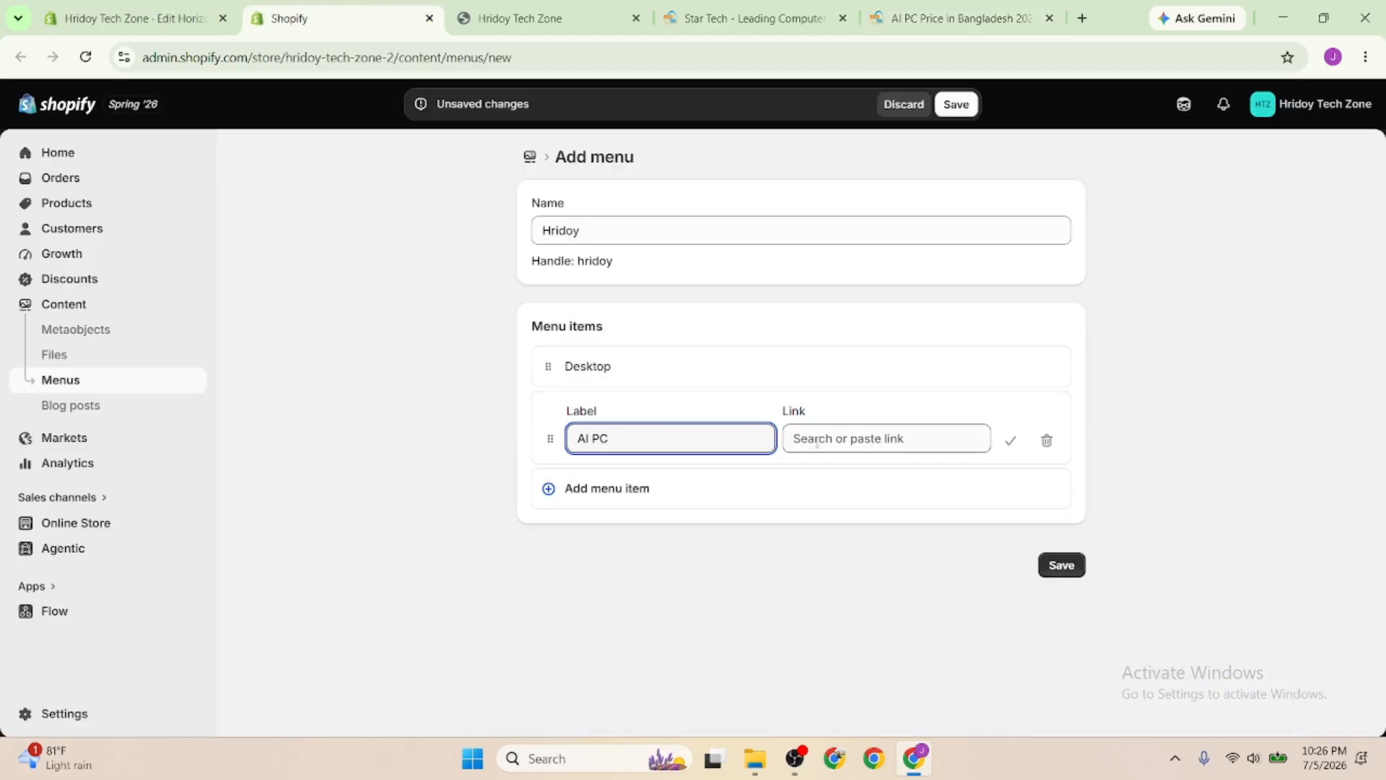
text(#)
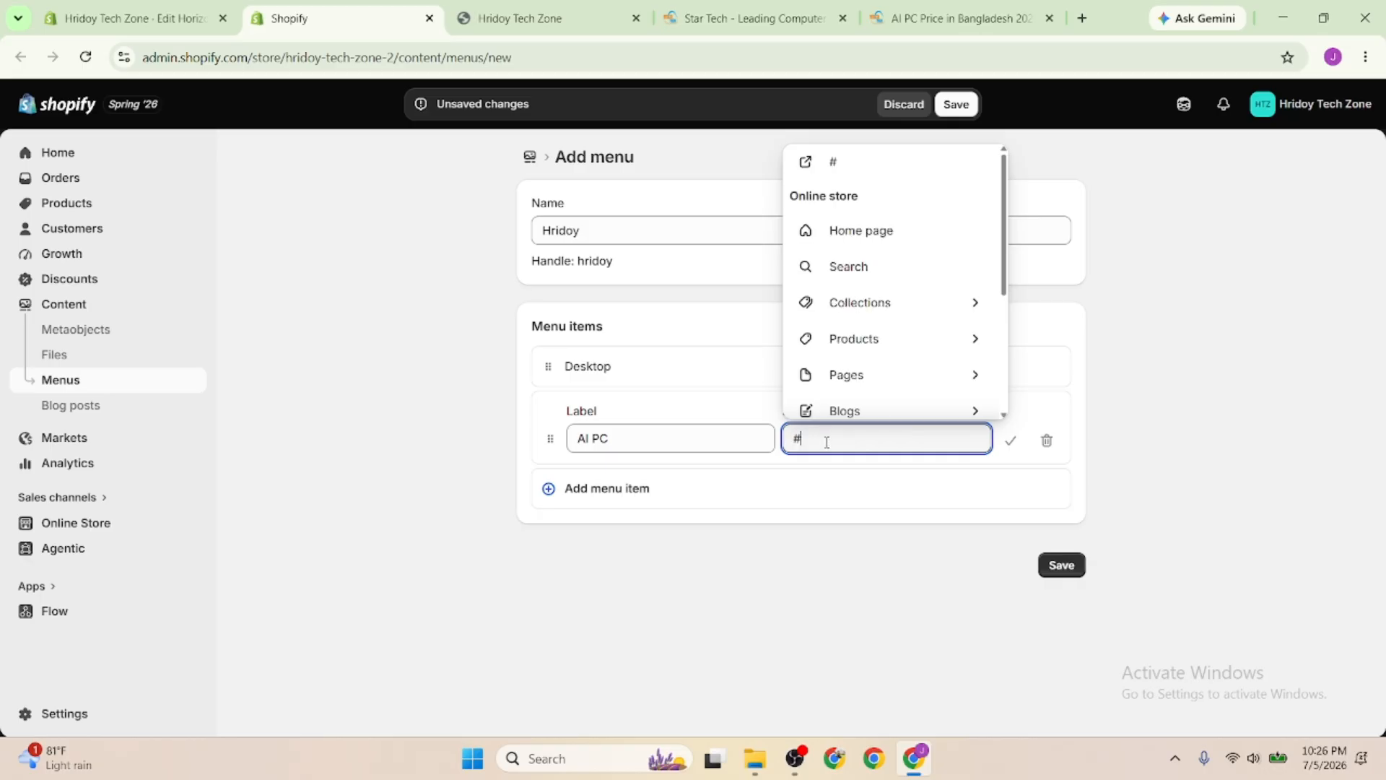
click(837, 483)
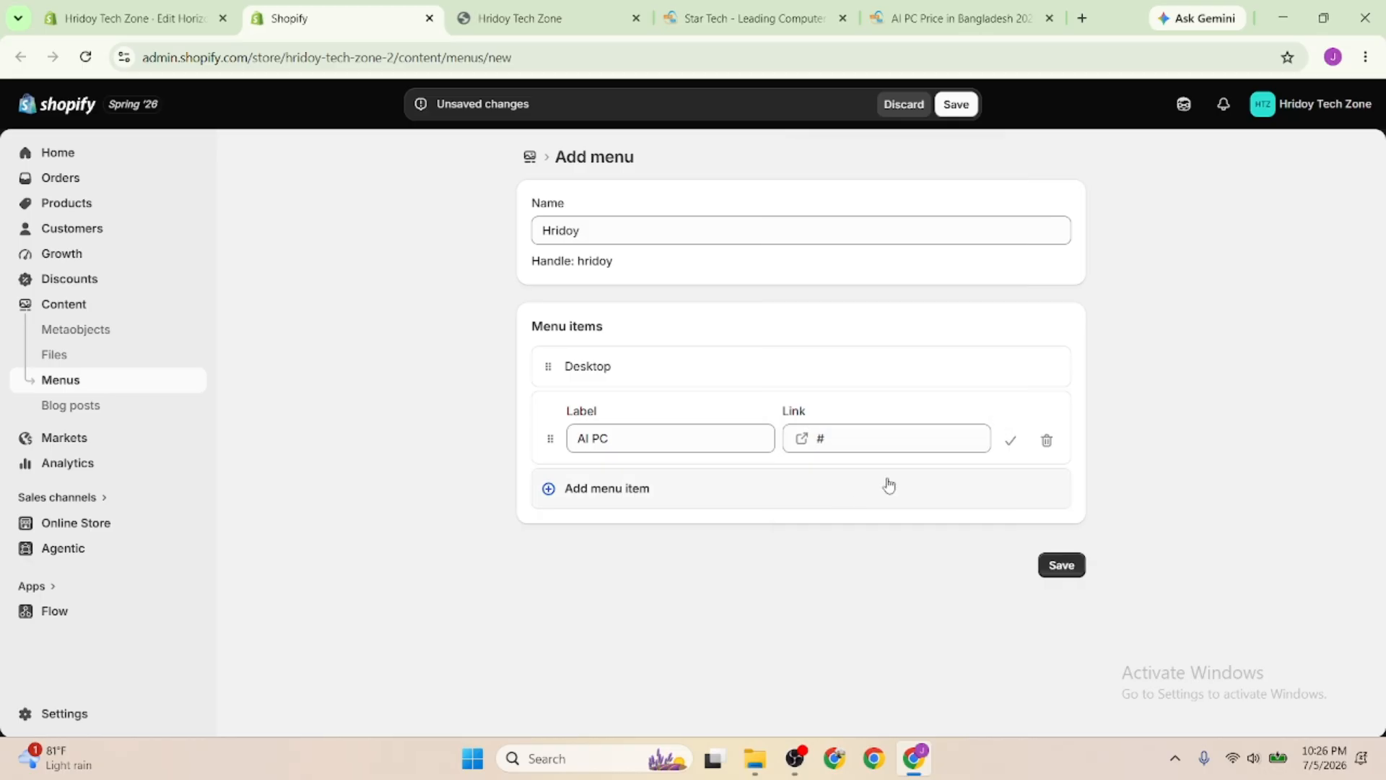
click(1010, 440)
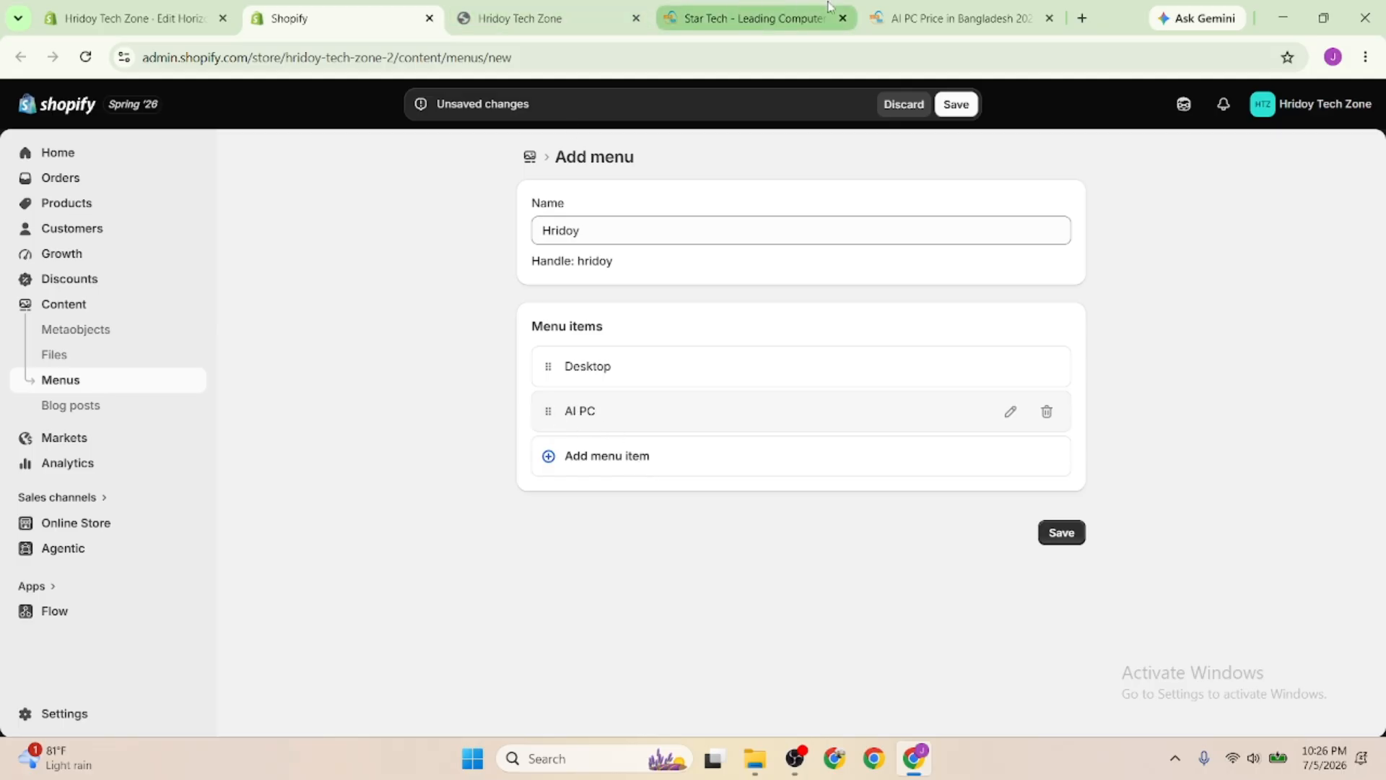
Close the AI PC page and open Star Tech's Desktop Offer, Star PC, Gaming PC, Brand PC and All-in-One PC categories in new browser tabs
click(751, 18)
click(1049, 18)
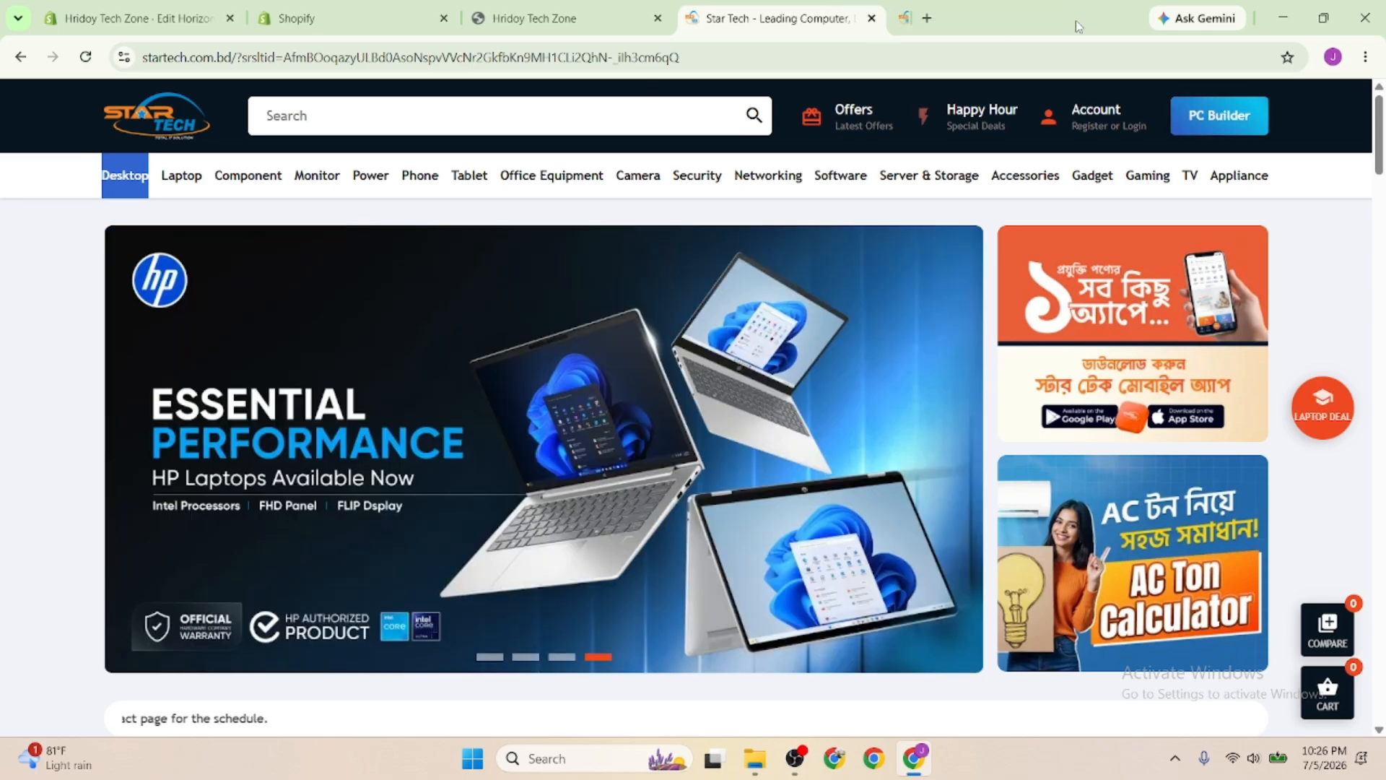
mouse_move(125, 177)
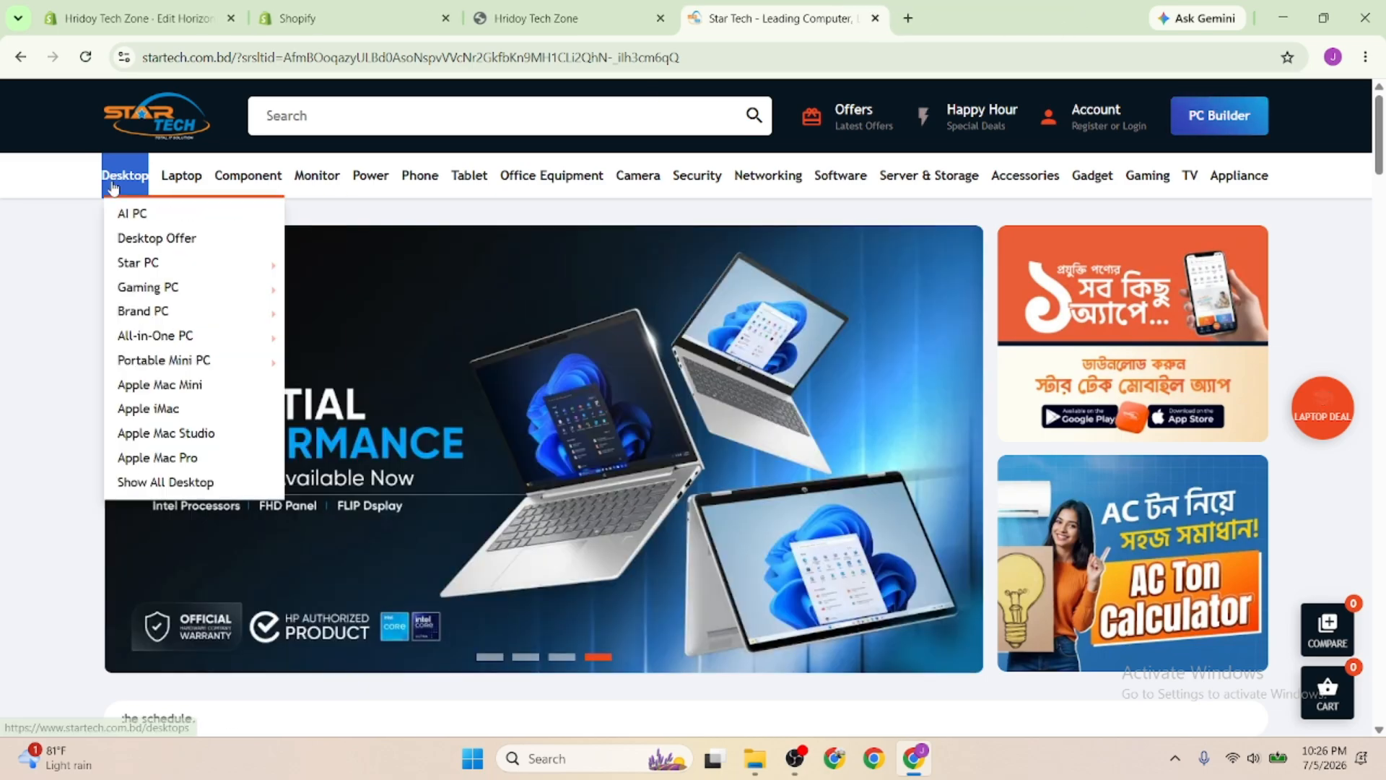
middle_click(144, 238)
middle_click(145, 262)
mouse_move(147, 294)
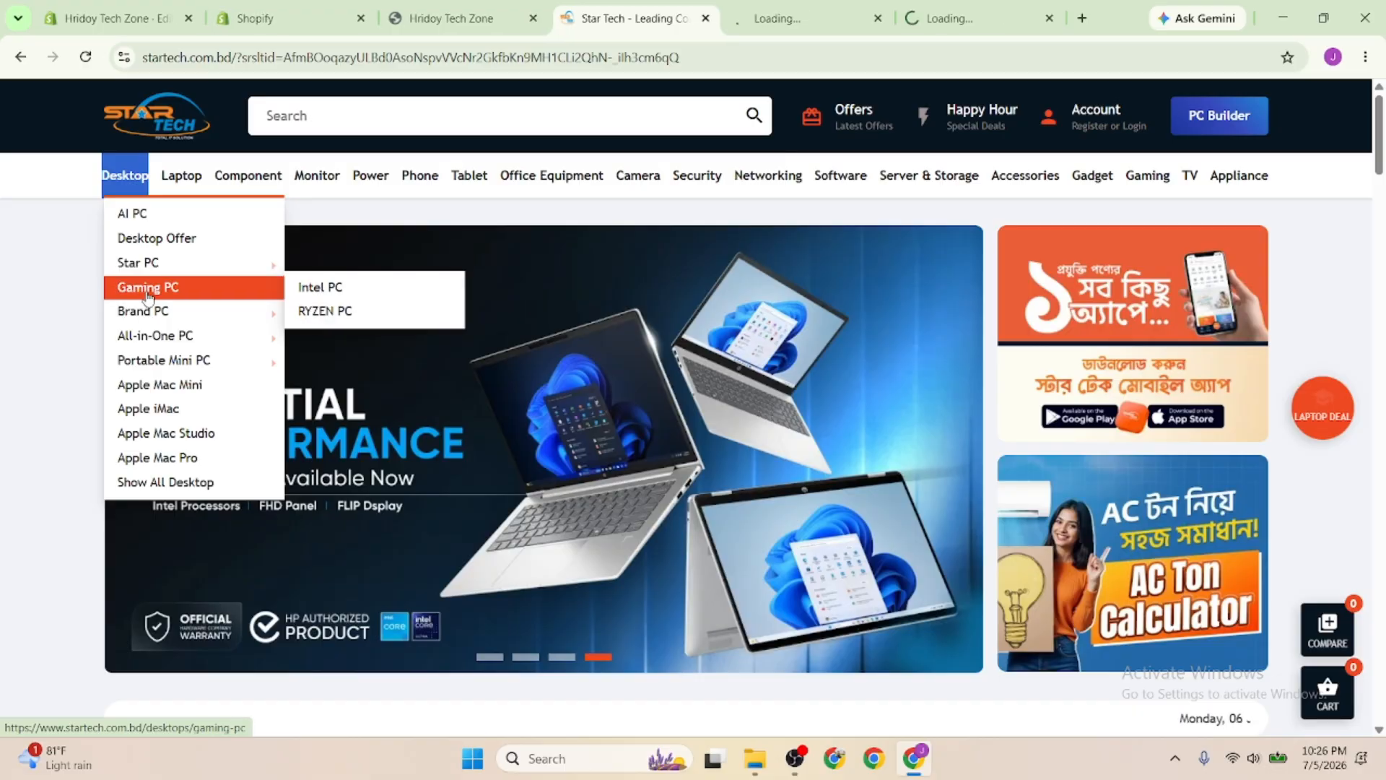
middle_click(148, 294)
middle_click(149, 315)
middle_click(154, 338)
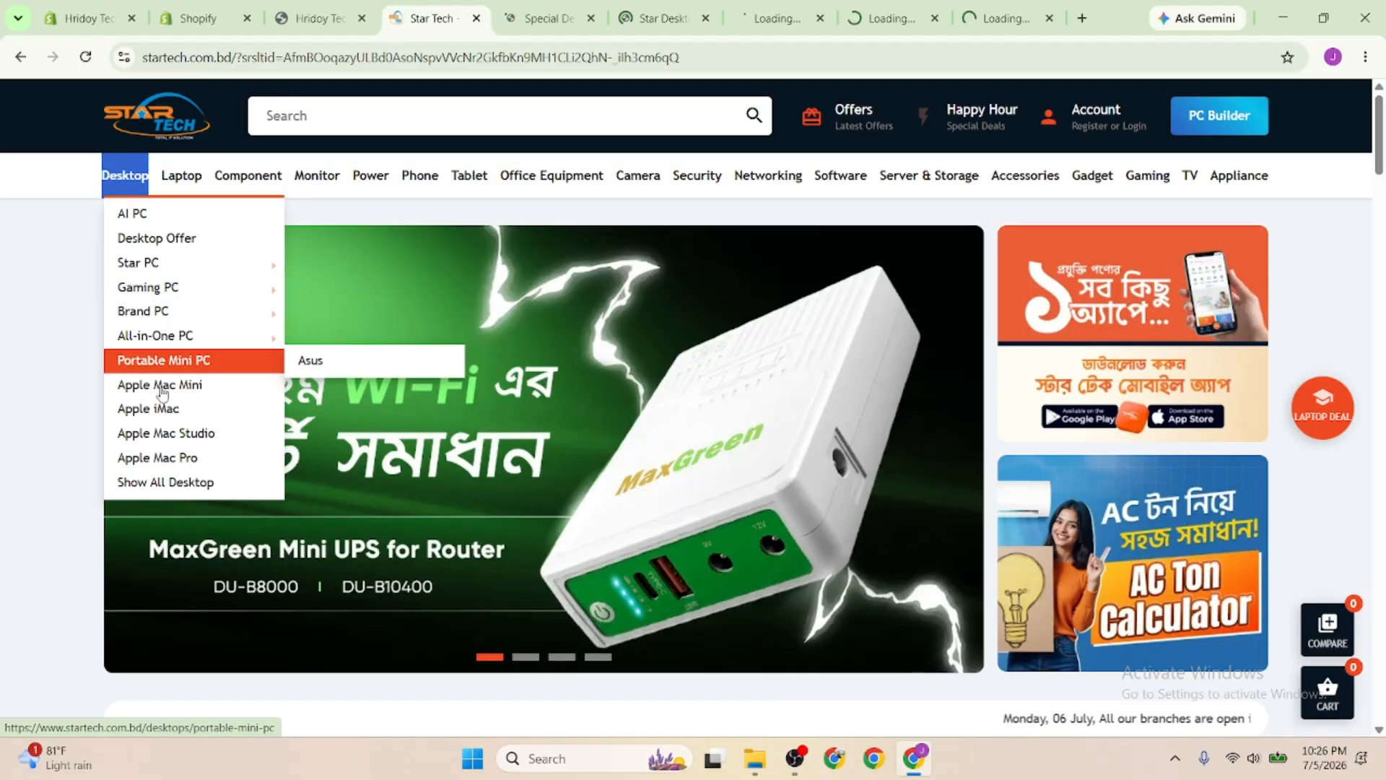
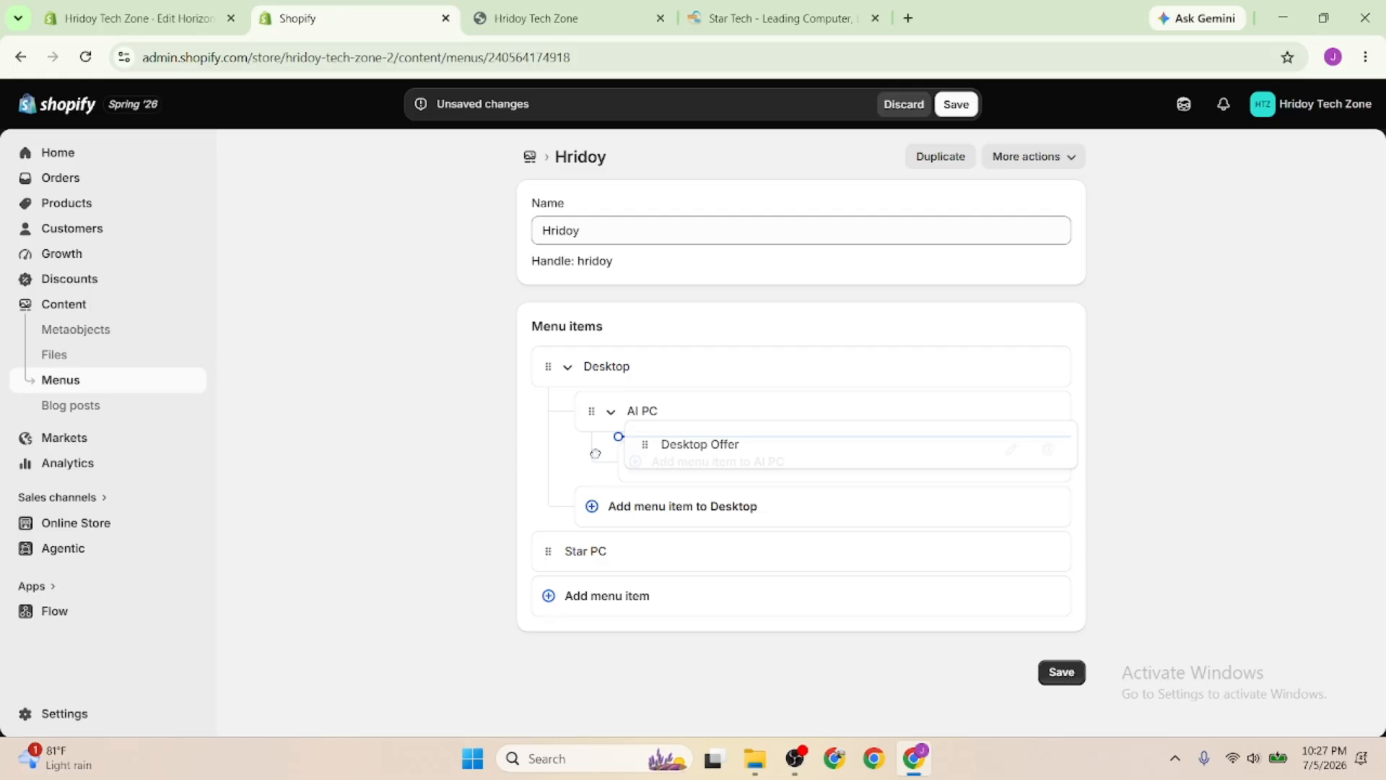
Nest the Desktop Offer and Star PC items directly under Desktop, below AI PC
drag(596, 454, 631, 465)
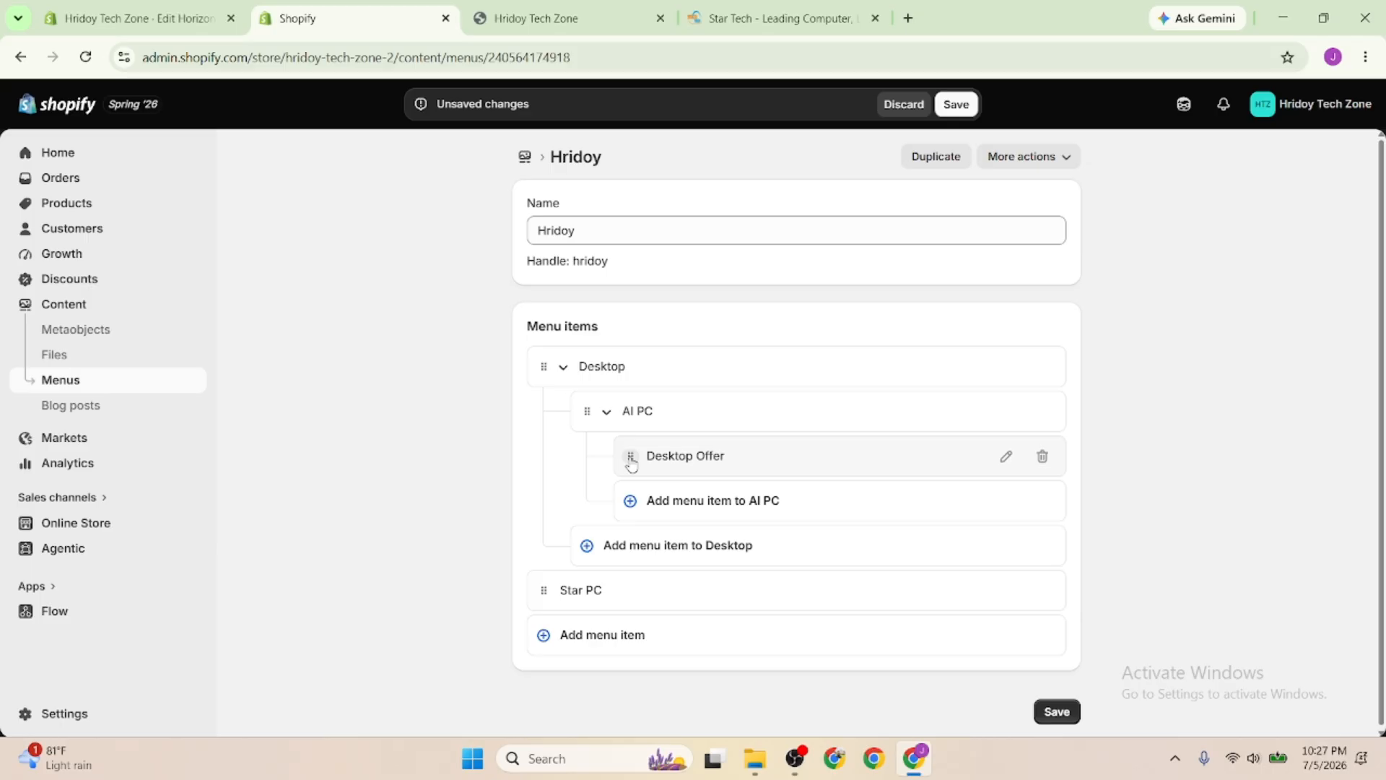
drag(631, 464, 561, 455)
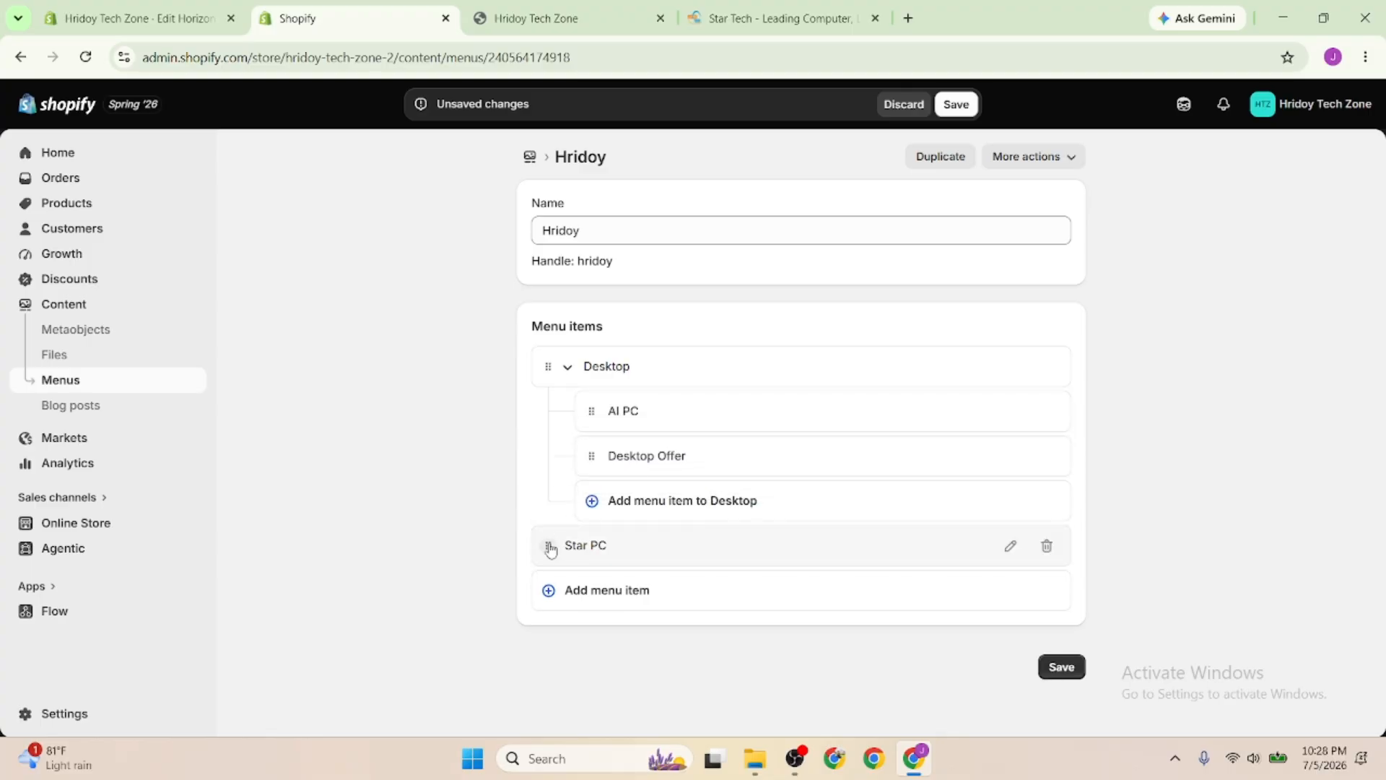
drag(550, 549, 592, 488)
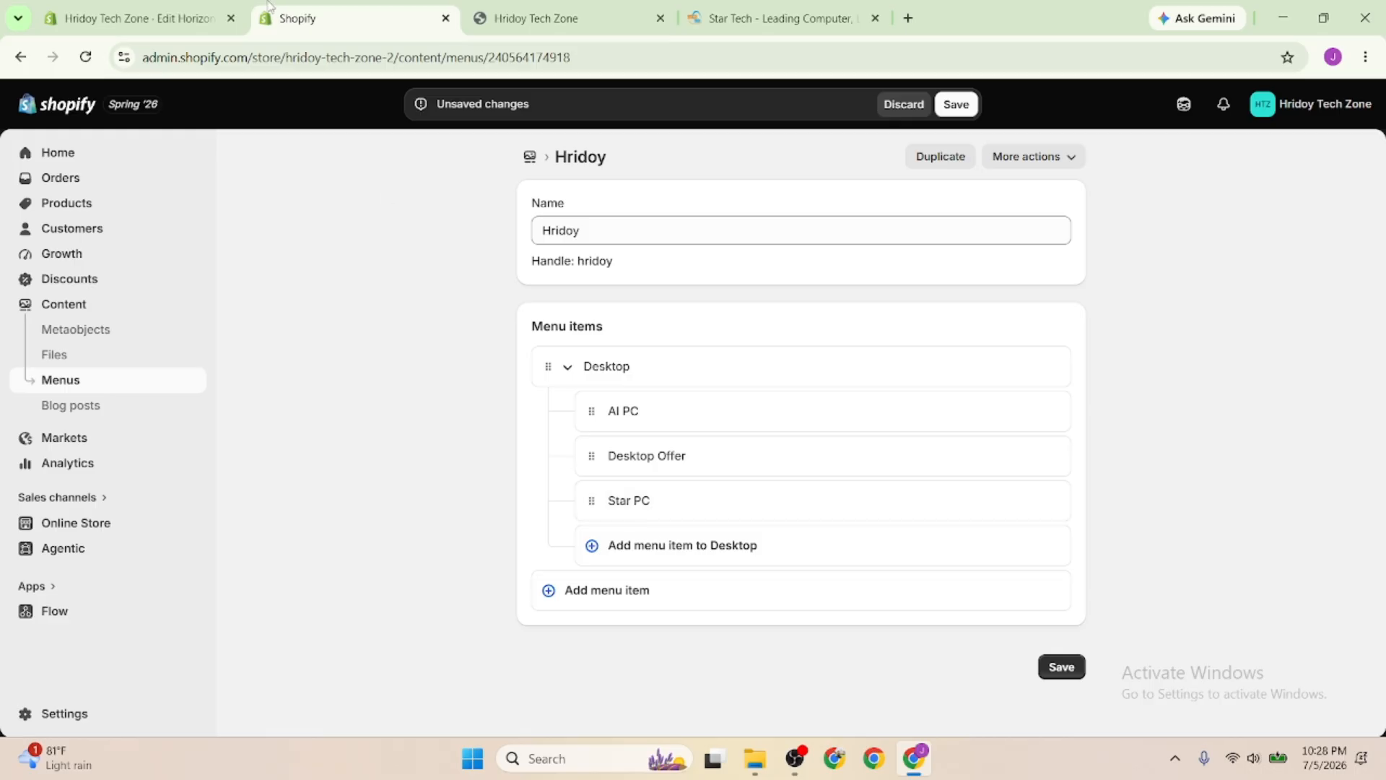
Examine the Star PC submenu within the Desktop category on the Star Tech site
click(565, 6)
click(765, 18)
mouse_move(188, 184)
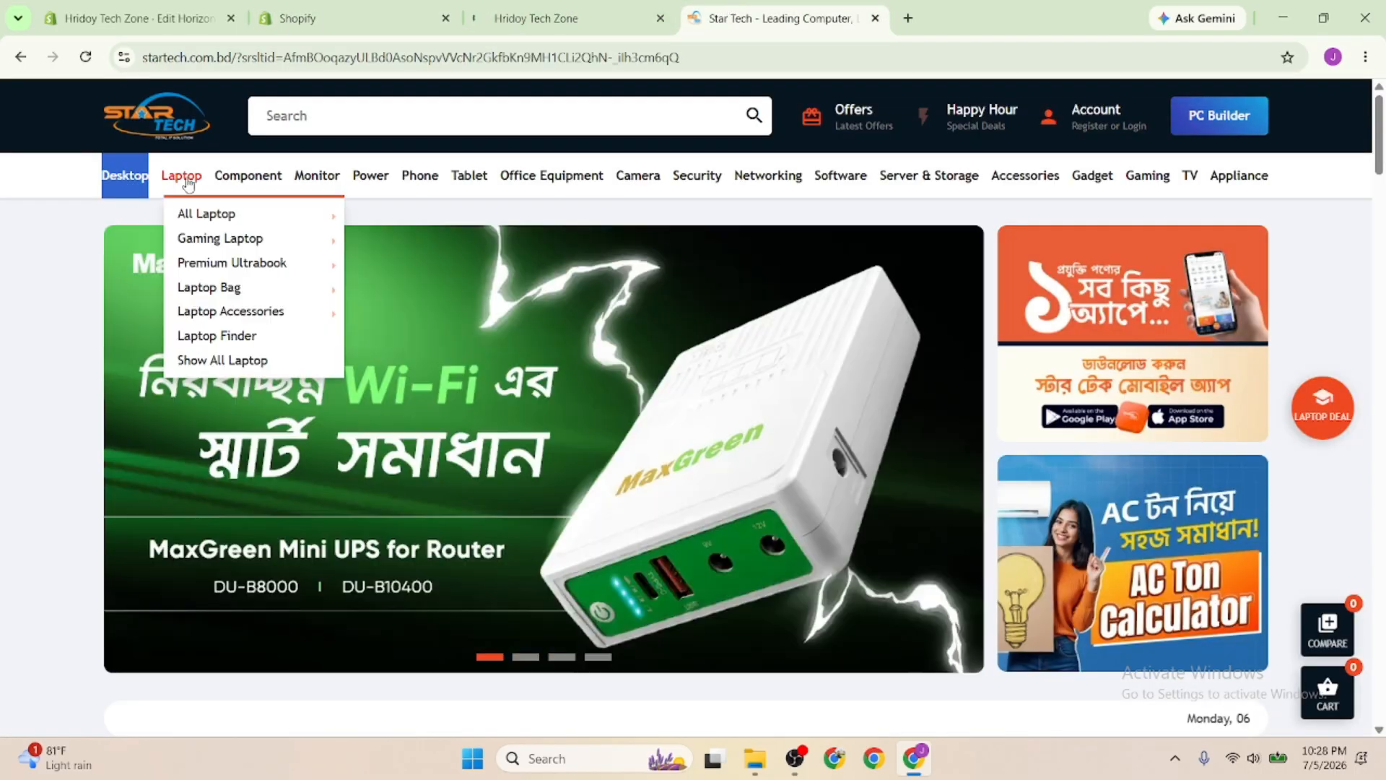
mouse_move(126, 177)
mouse_move(151, 265)
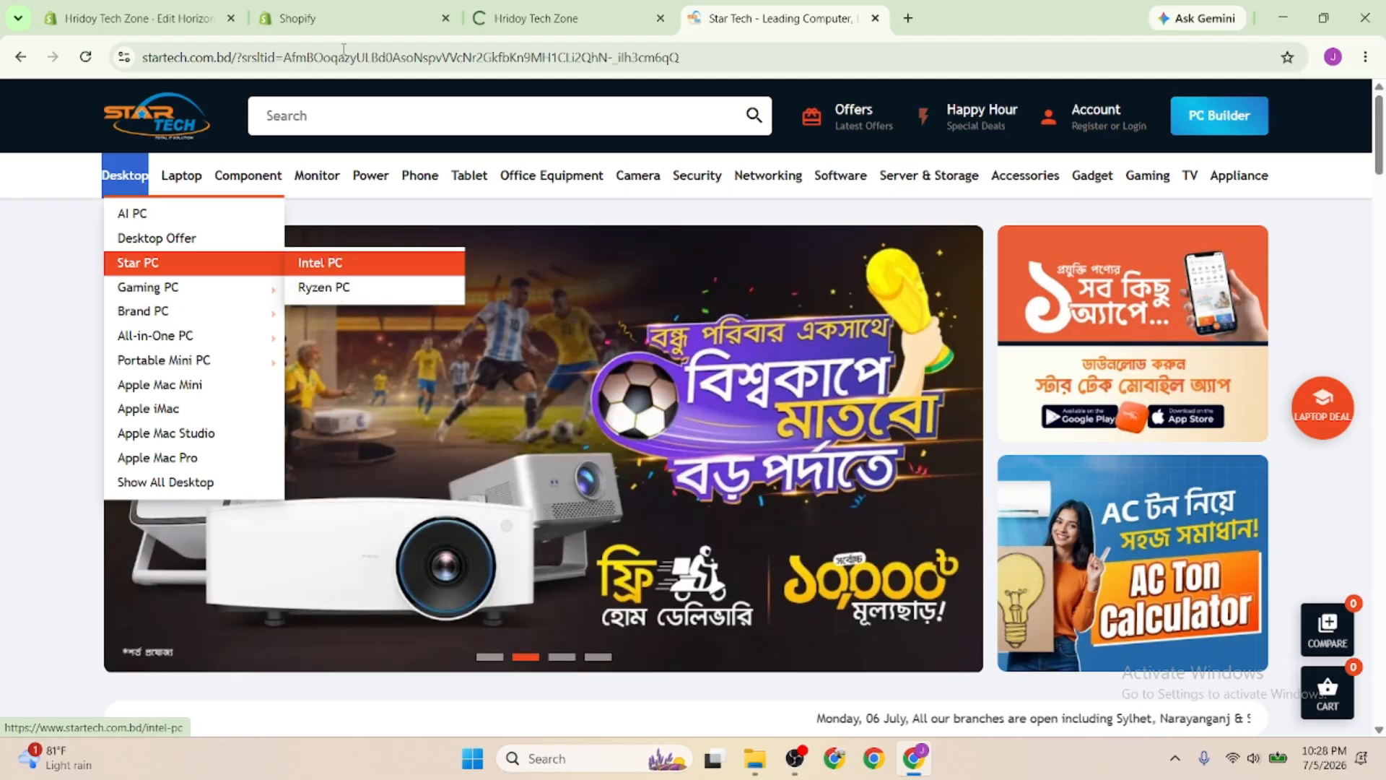
Return to the Shopify menu and add an item labeled Intel PC with the link #, nested under Star PC
click(254, 10)
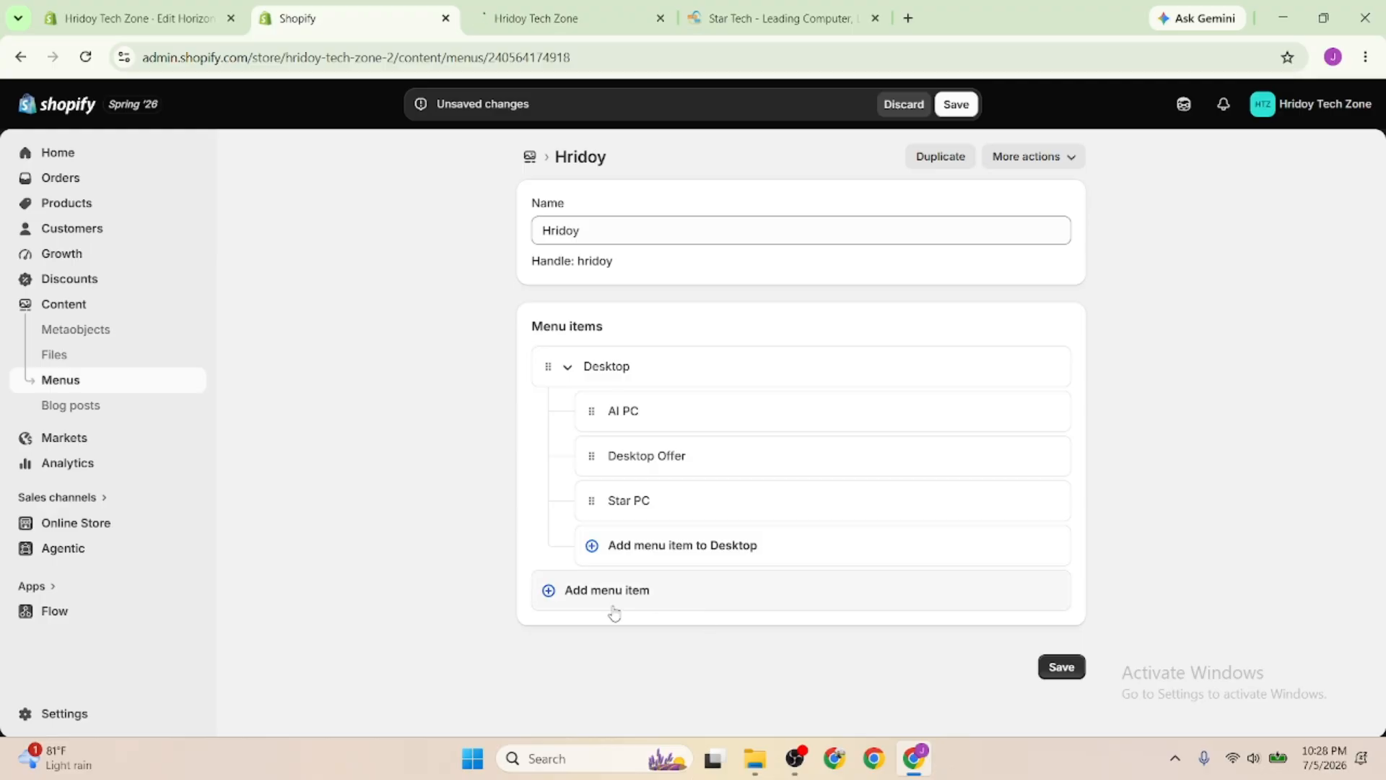
click(623, 549)
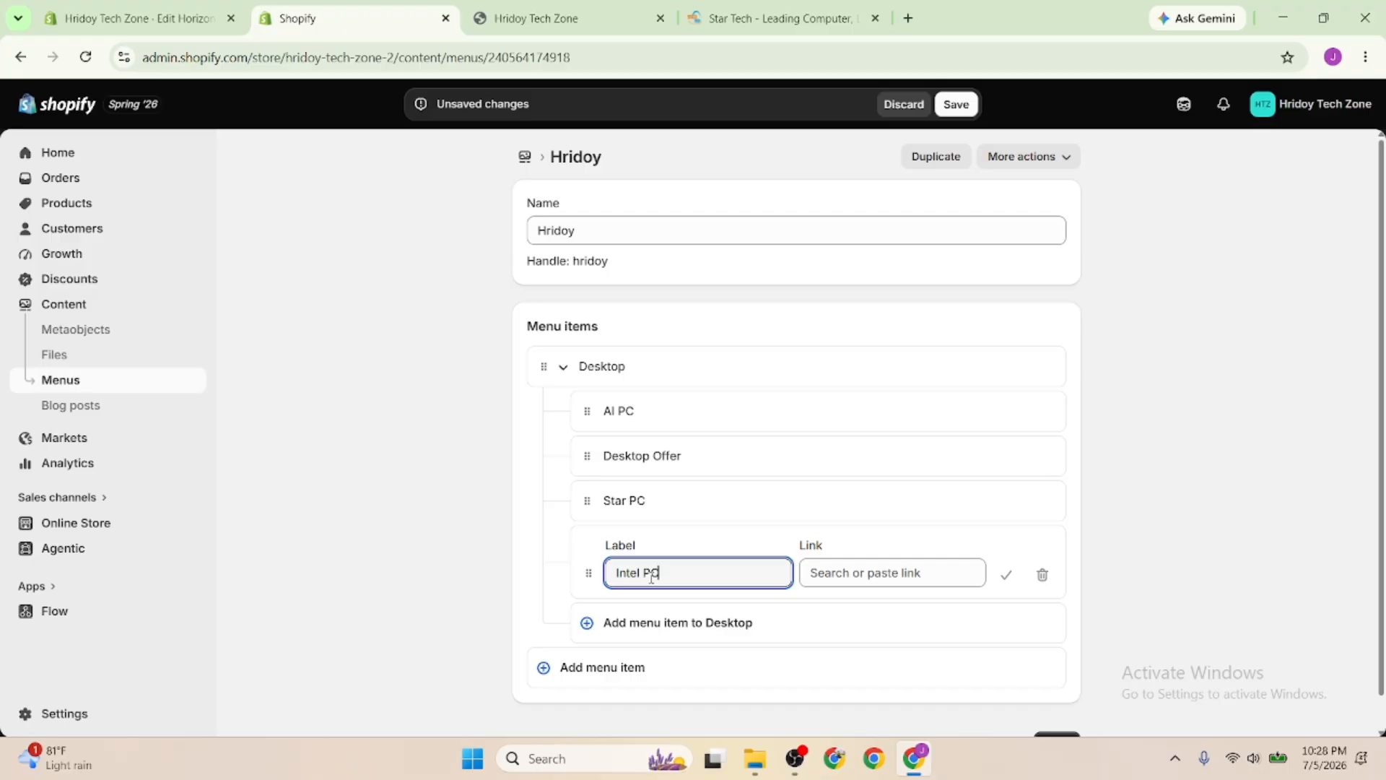
click(838, 574)
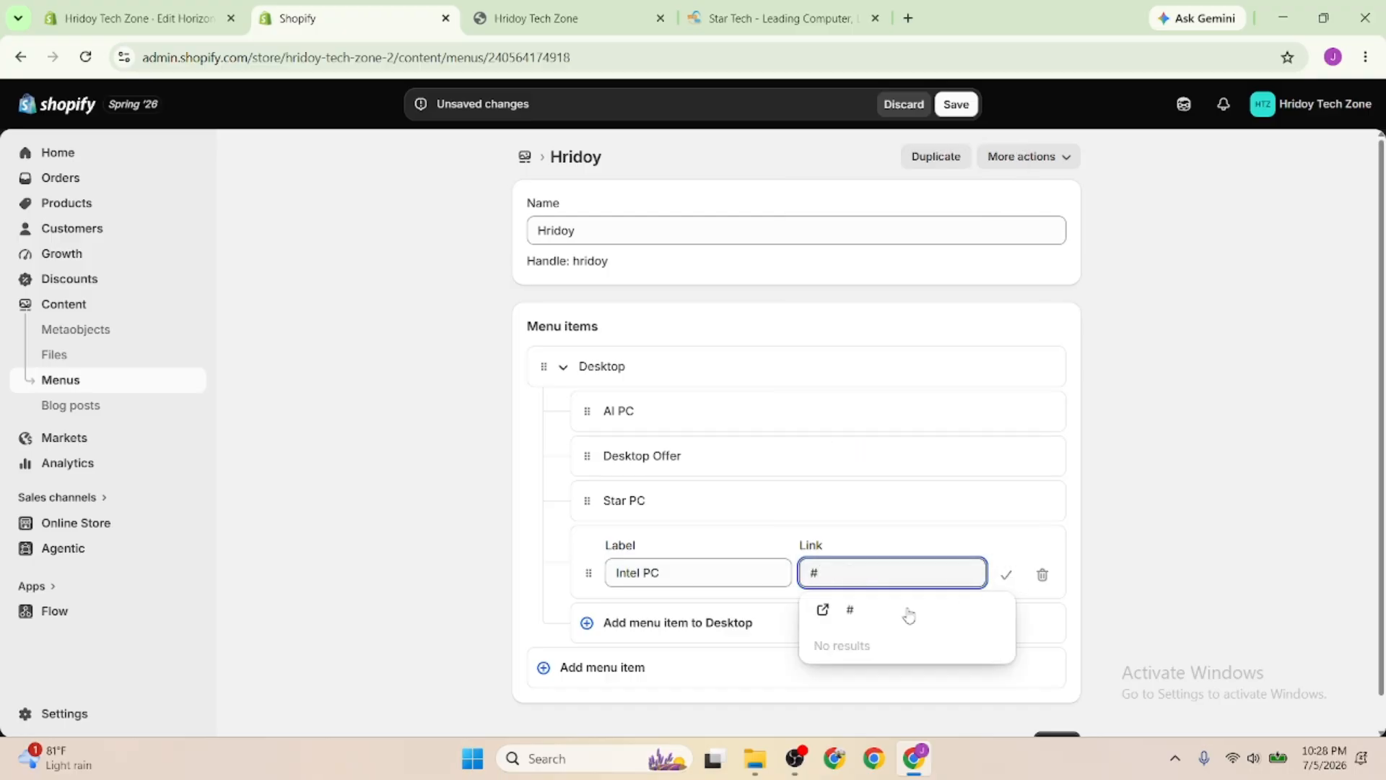
text(#)
click(909, 615)
click(1005, 574)
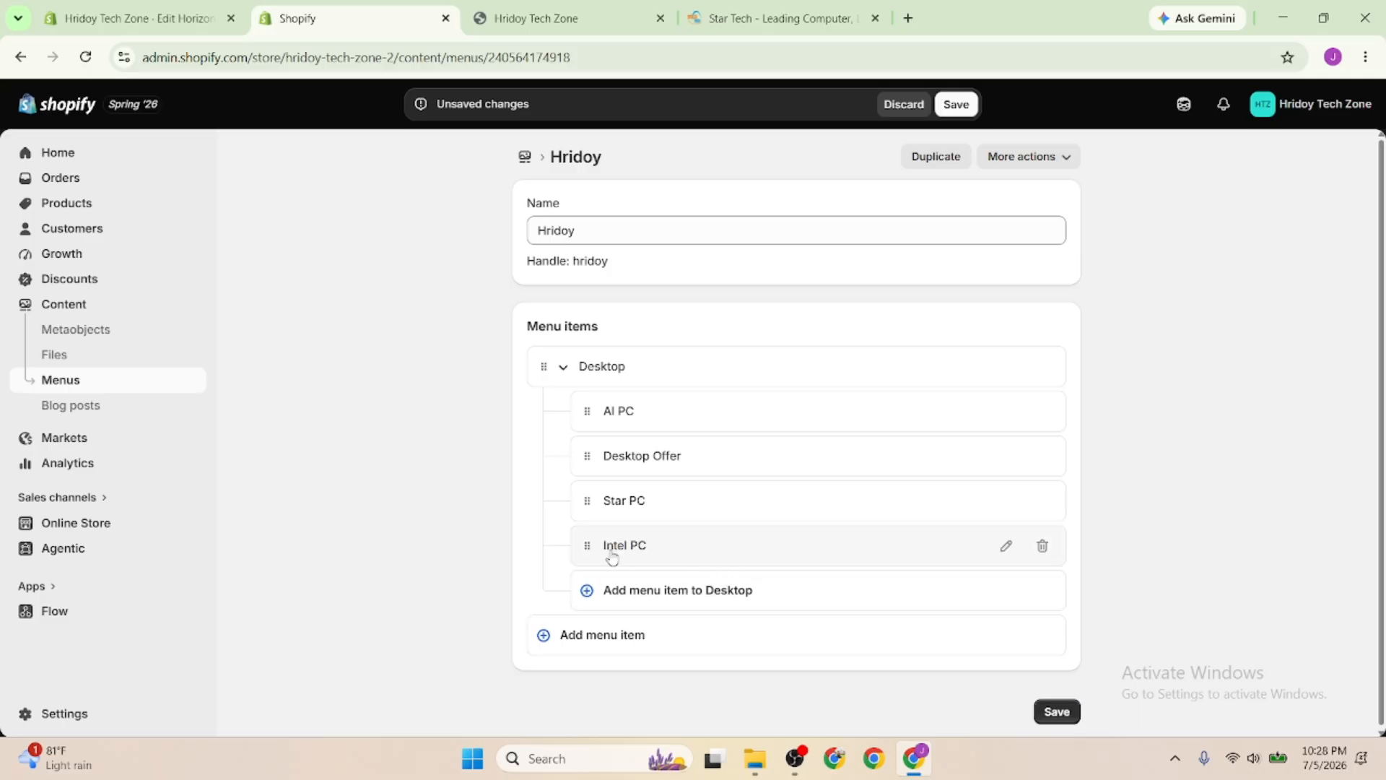
drag(585, 553, 671, 543)
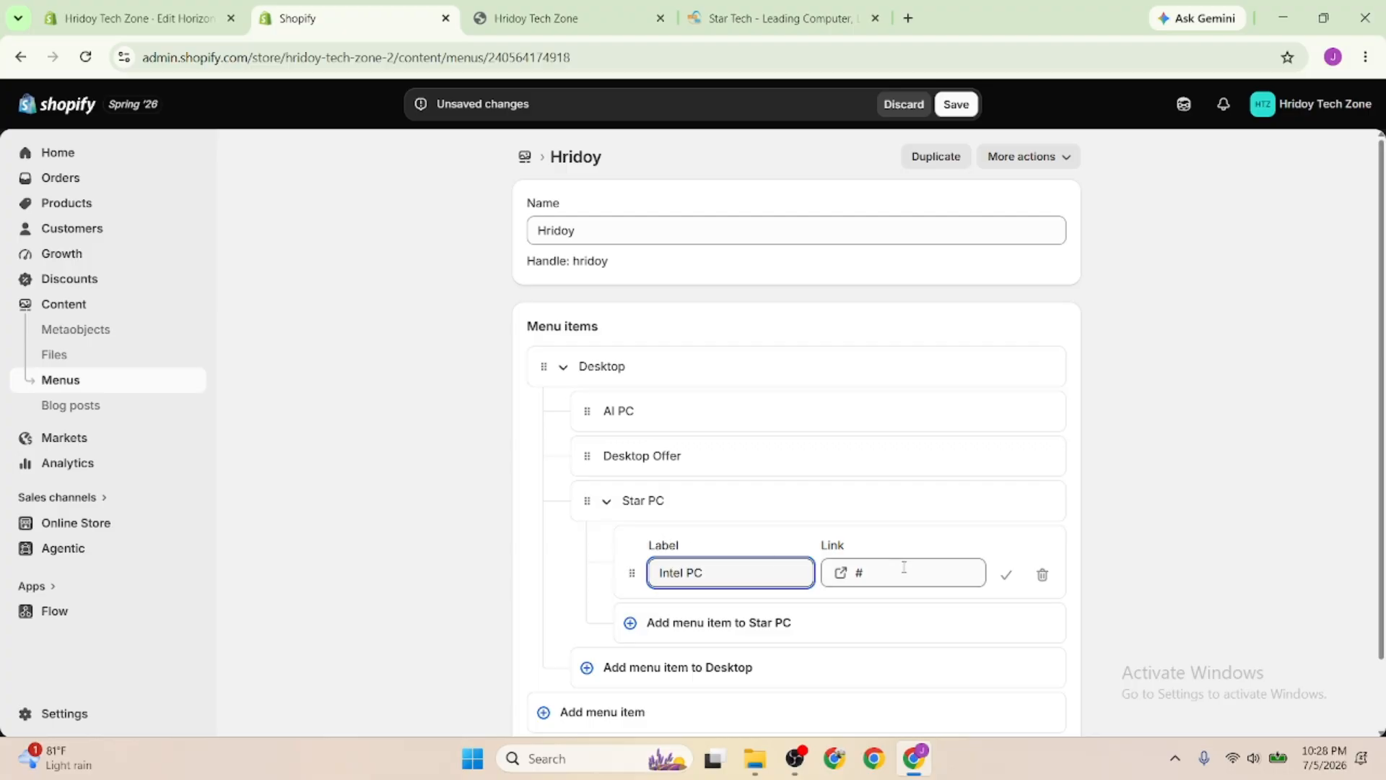
click(1004, 577)
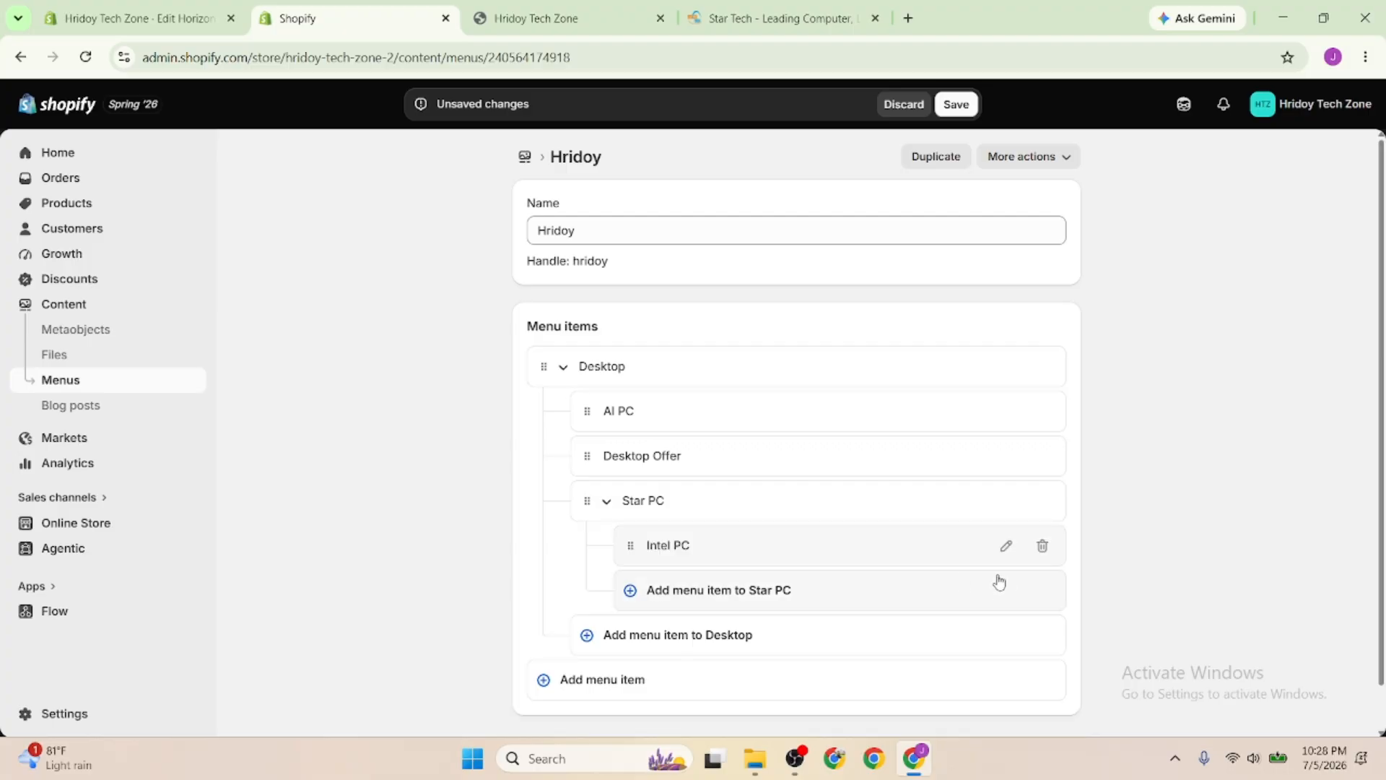
Add a second item under Star PC labeled RYZEN PC with the link #, checking Star Tech's submenu for the name
click(629, 588)
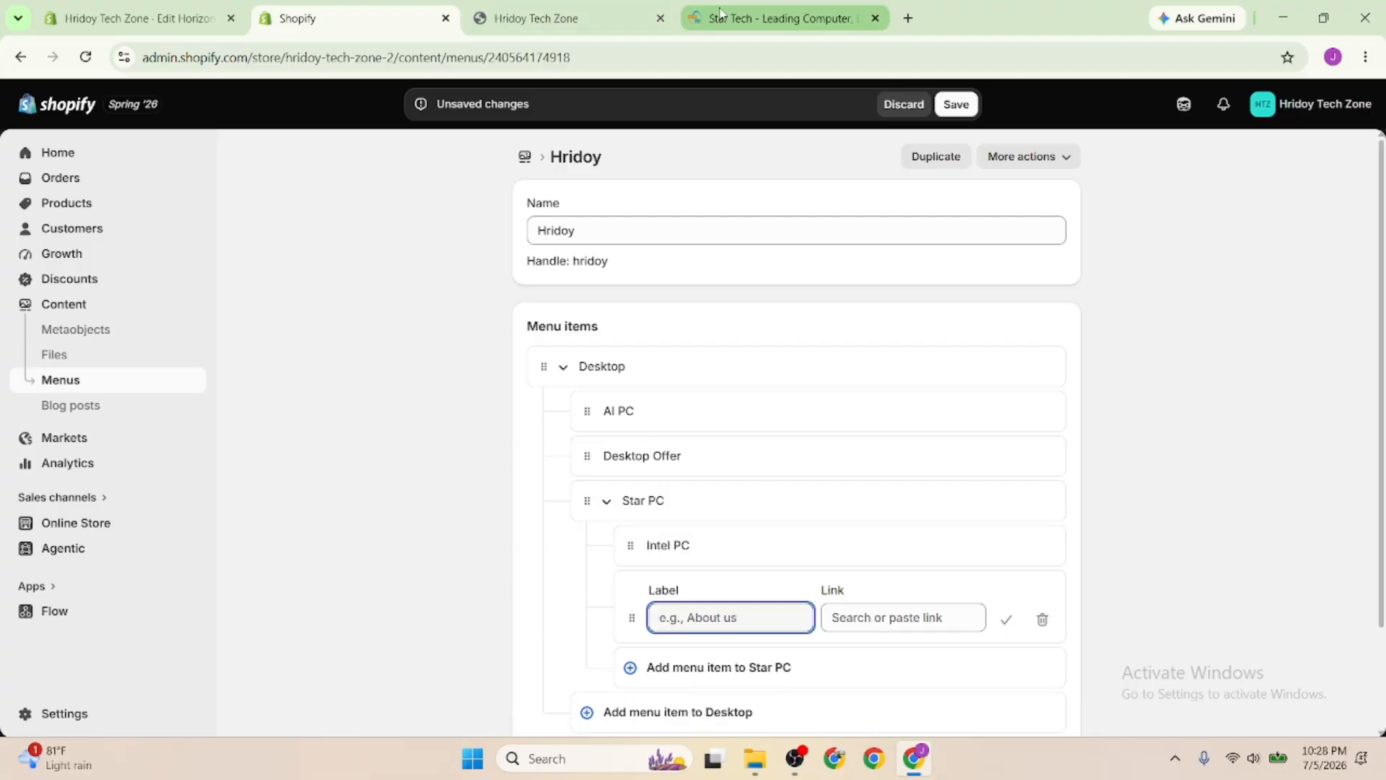
click(744, 16)
mouse_move(216, 287)
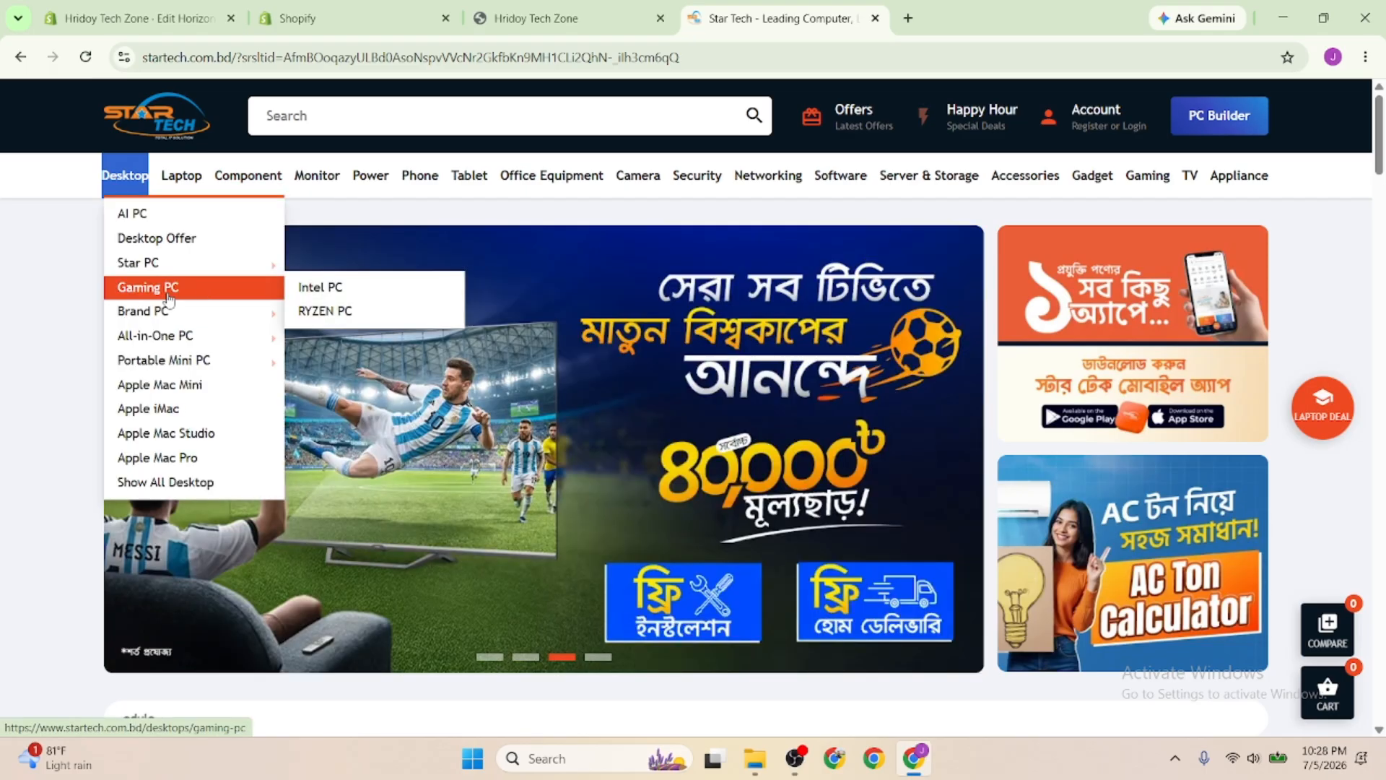
click(104, 7)
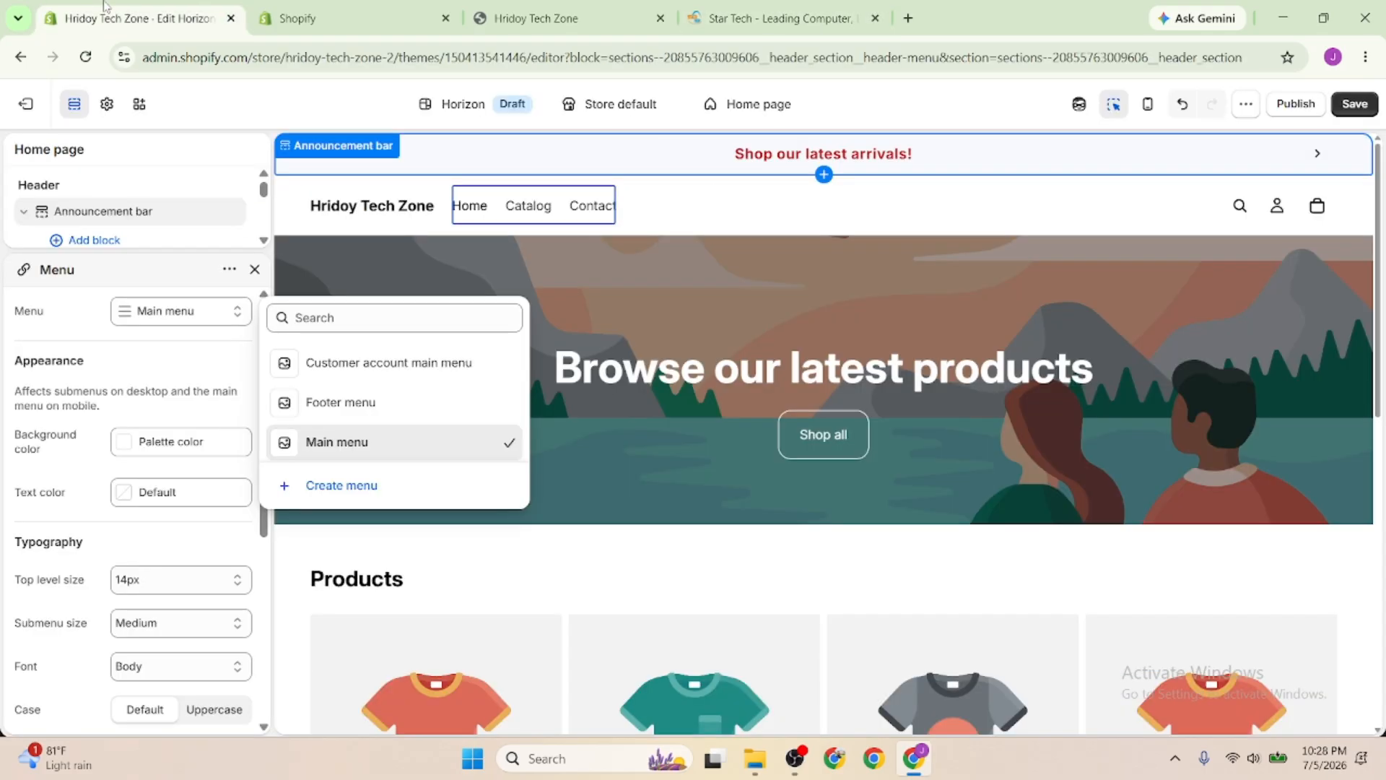
click(318, 9)
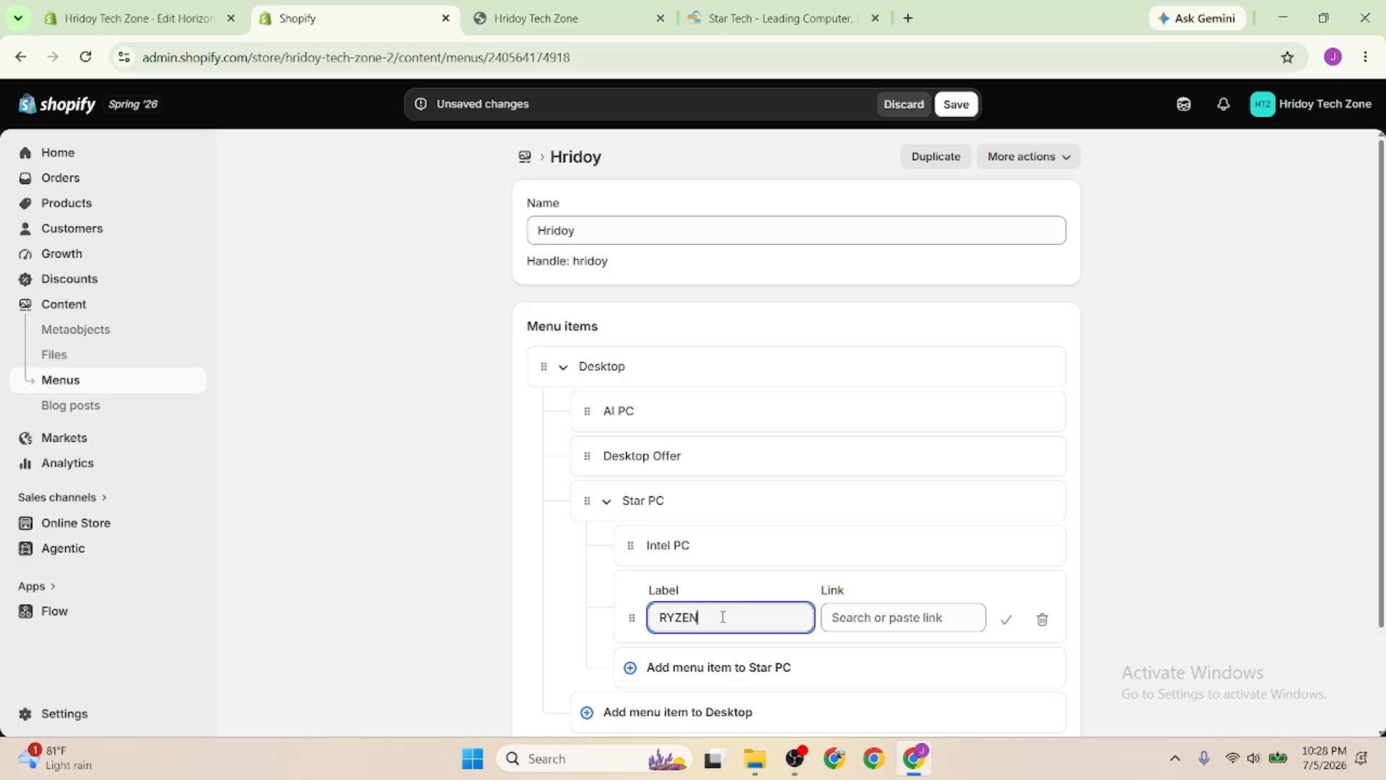
click(828, 617)
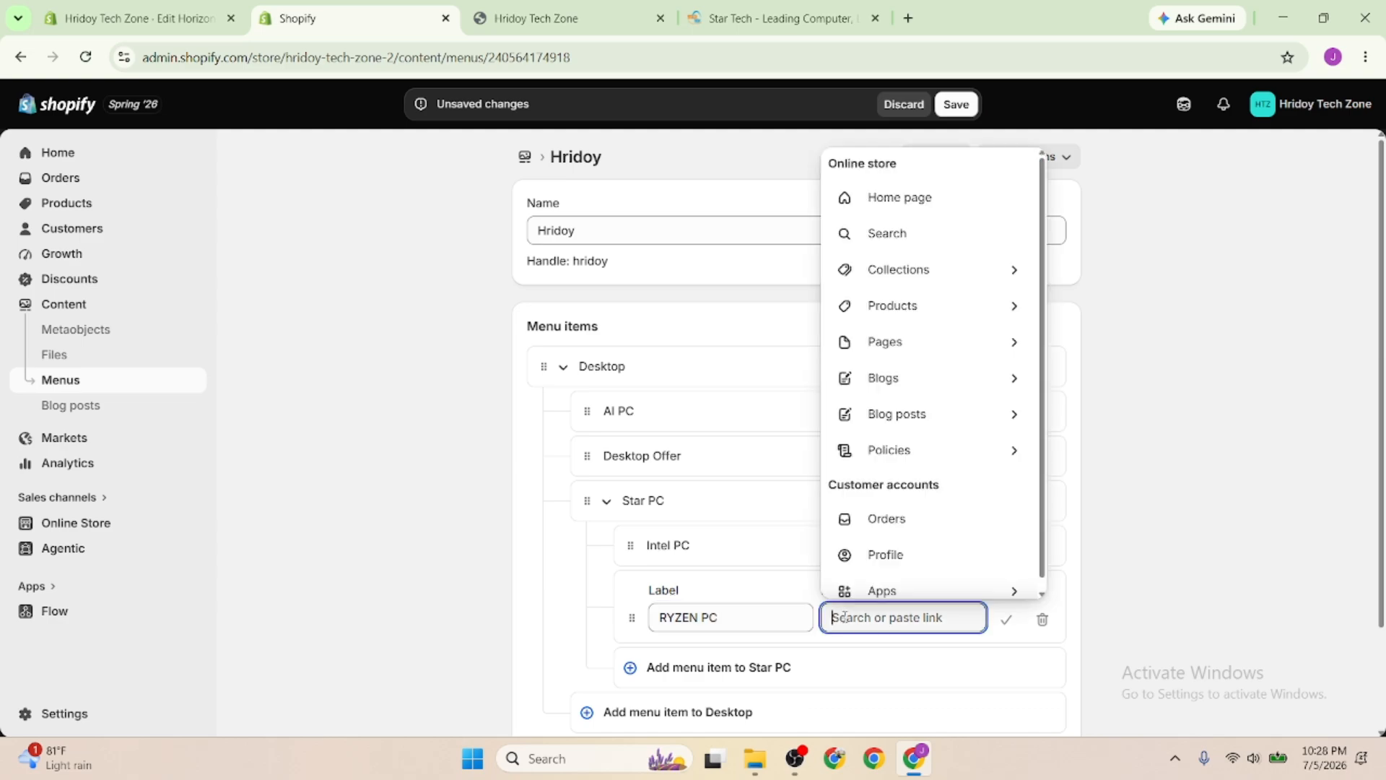
text(#)
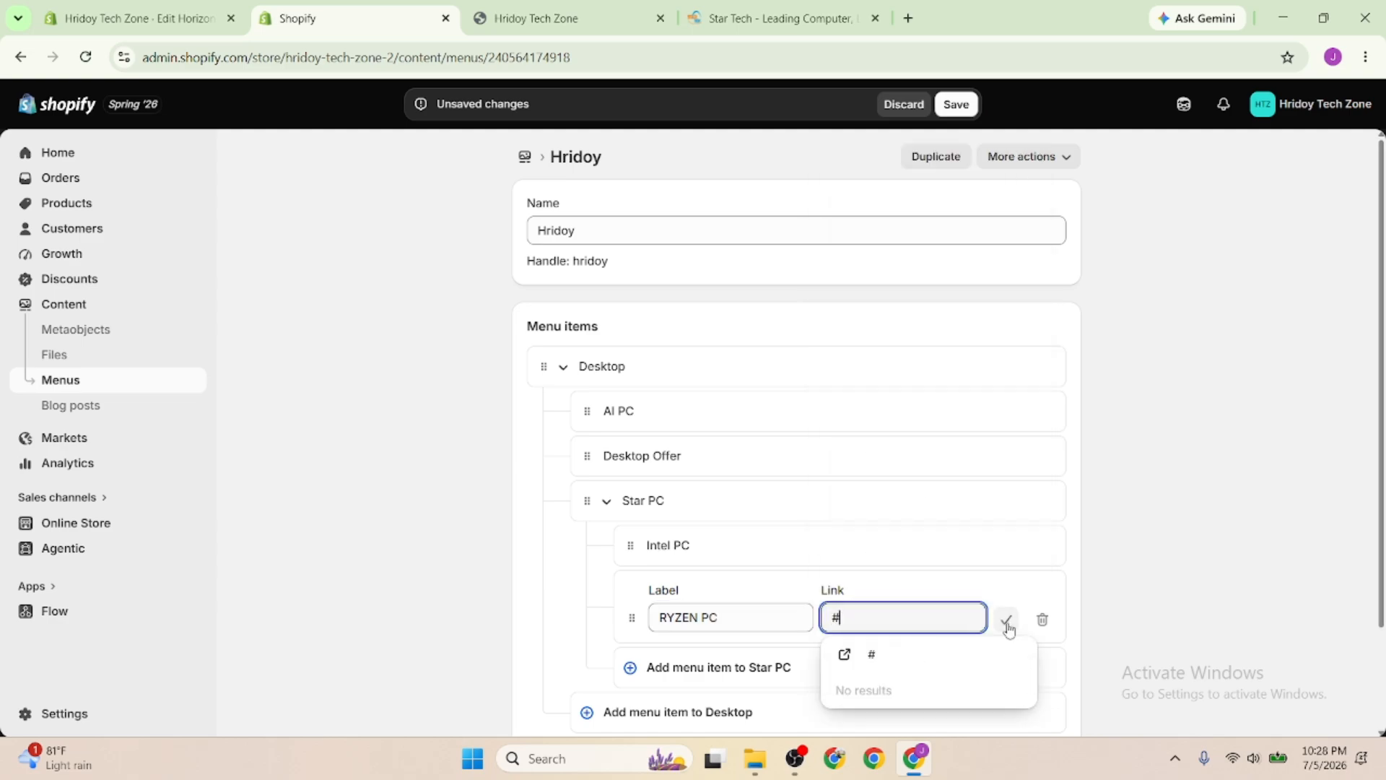
click(1006, 618)
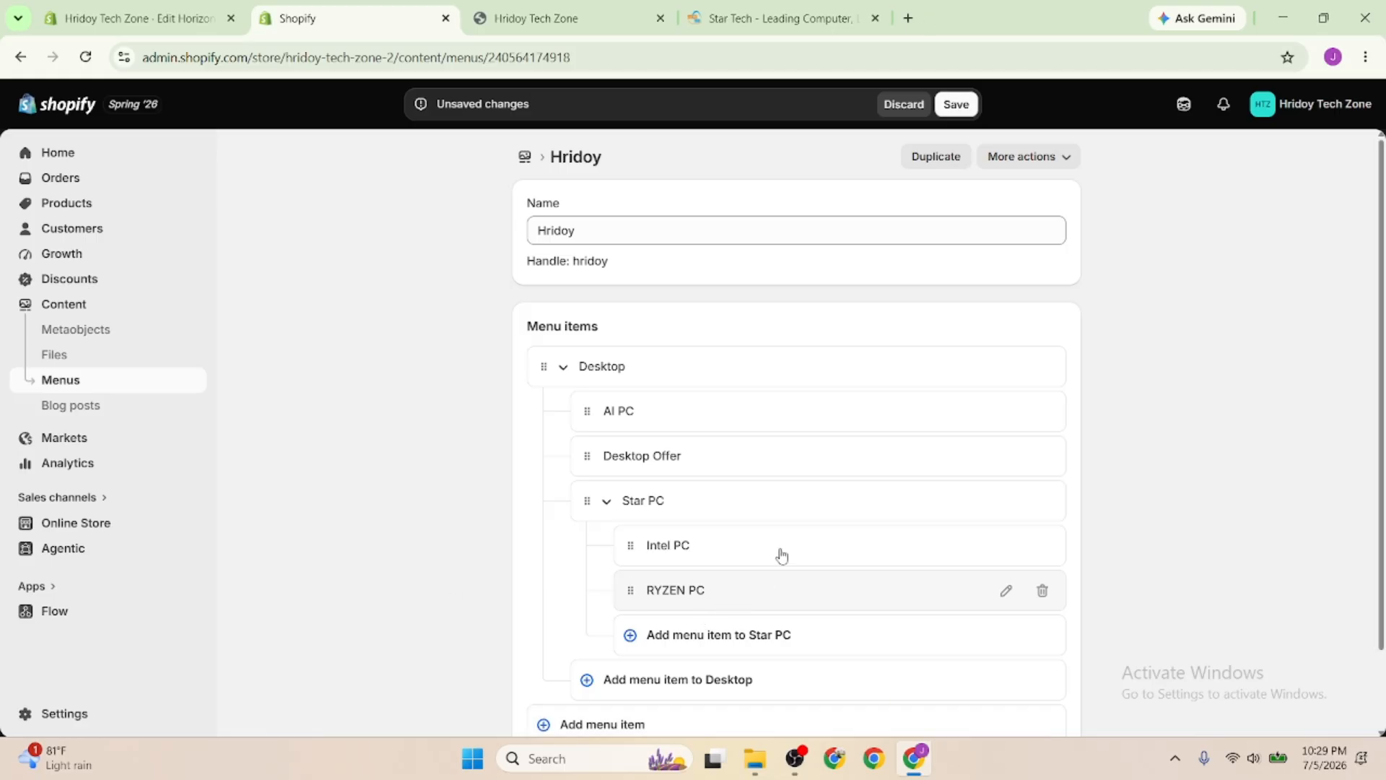
Start a new top-level menu item and copy the word Laptop from Star Tech's category names, pasted into a new browser tab
scroll(779, 554, down, 2)
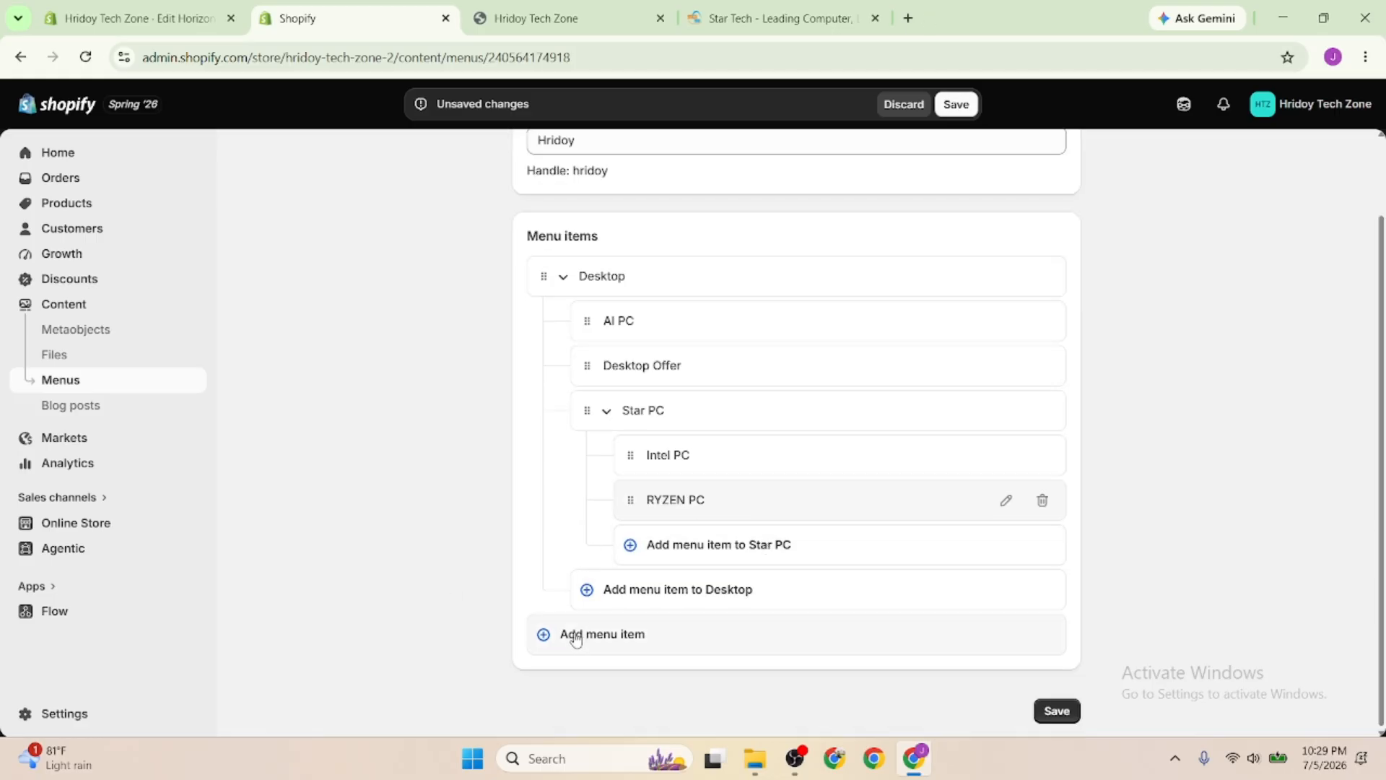
click(547, 644)
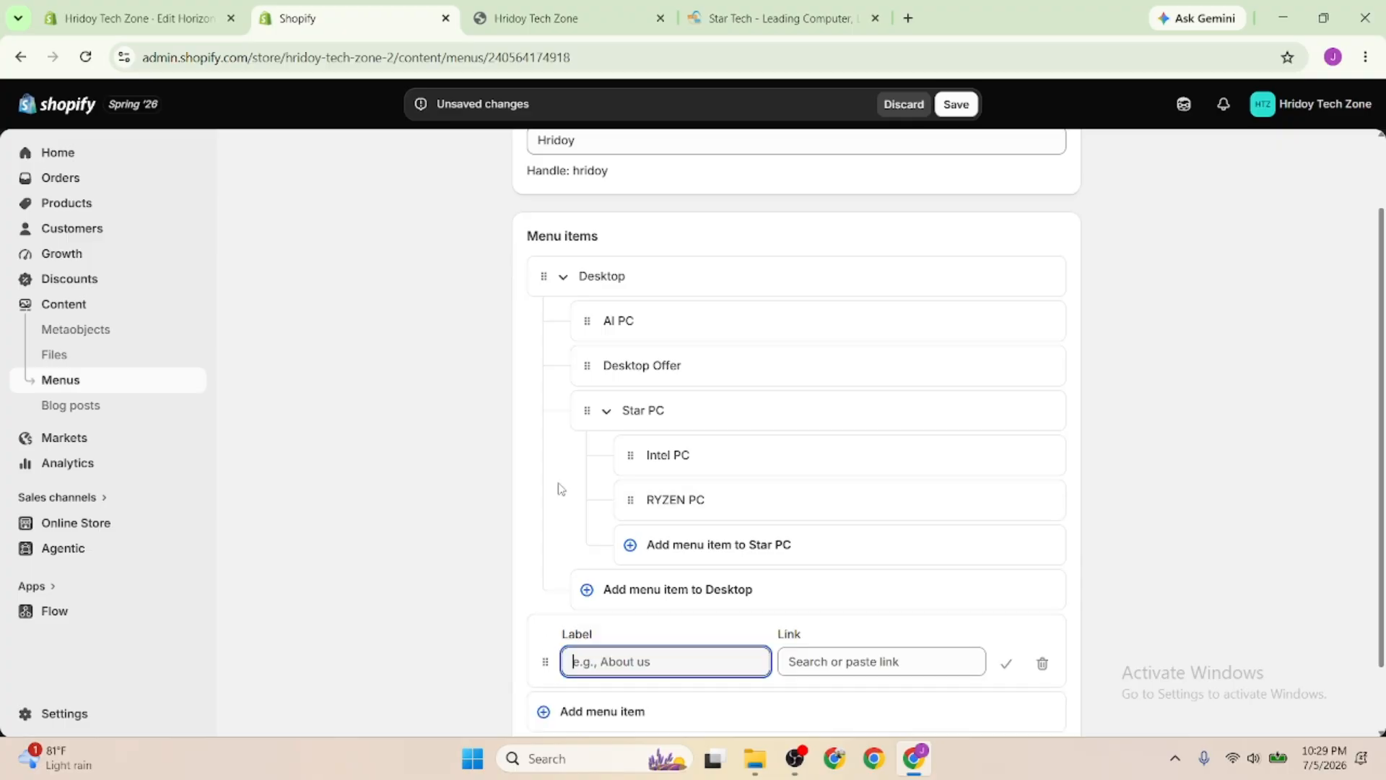
click(792, 8)
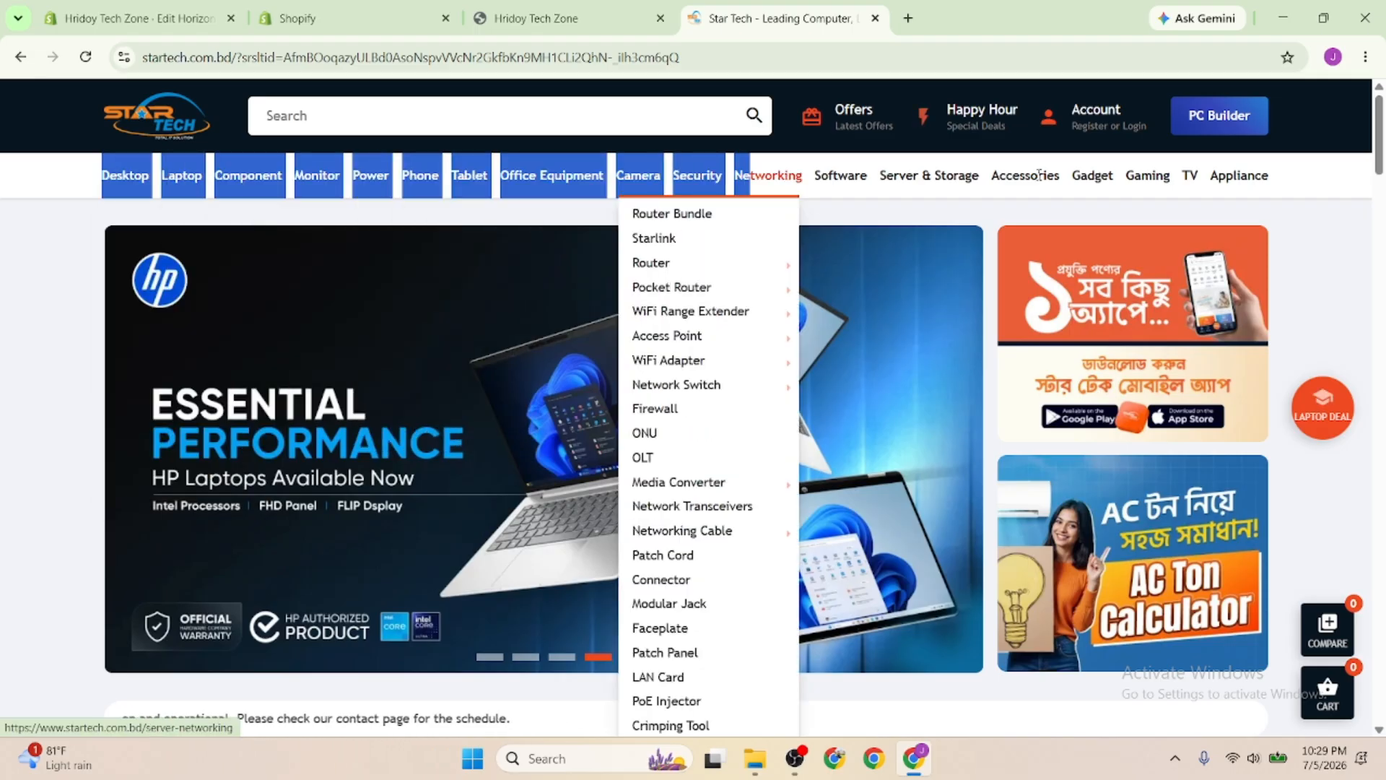
click(907, 16)
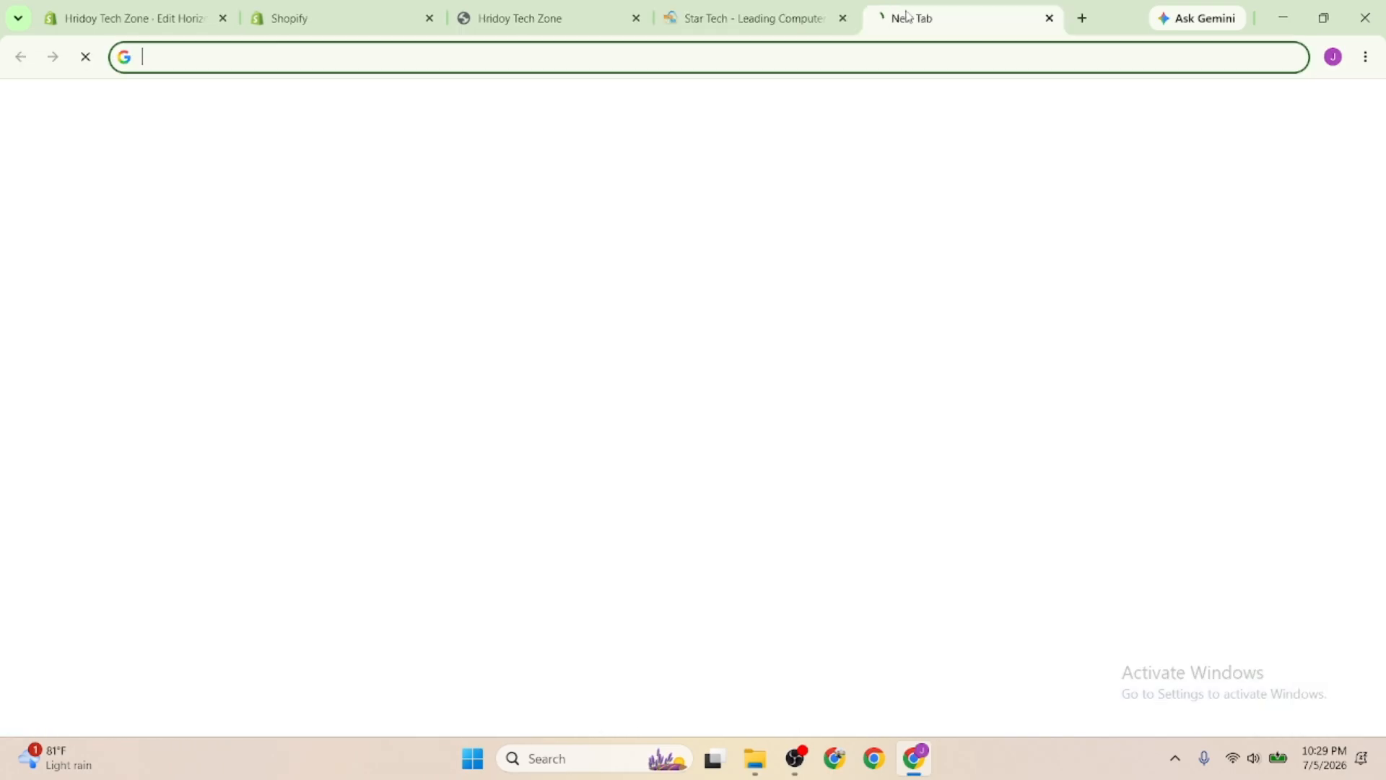
text(Desktop Laptop Component Monitor Power Phone Tablet Office Equipment Camera Security Networking Software Server & Storage Accessories Gadget Gaming TV Appliance)
double_click(223, 57)
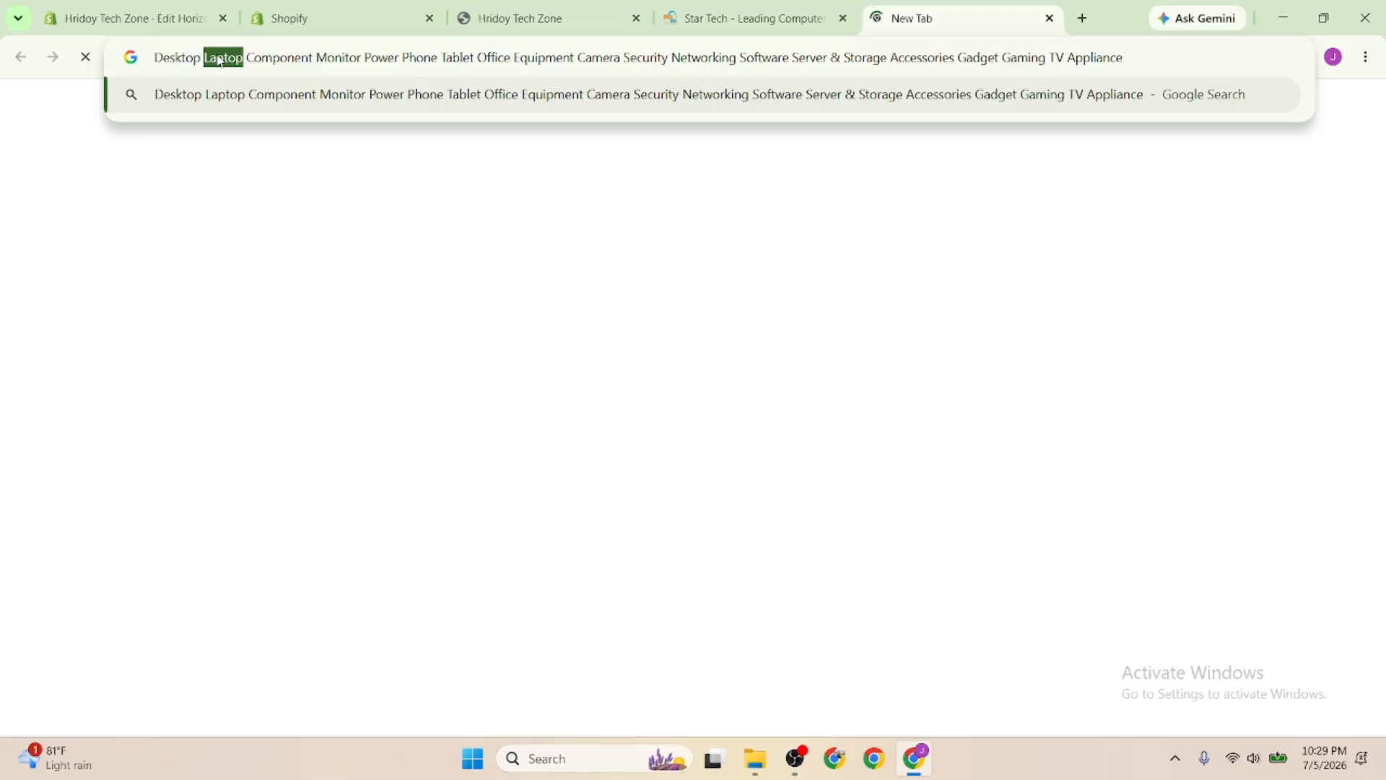
key(ctrl+c)
Return to the Shopify menu, label the new item Laptop and open the collections as its link choices
click(275, 16)
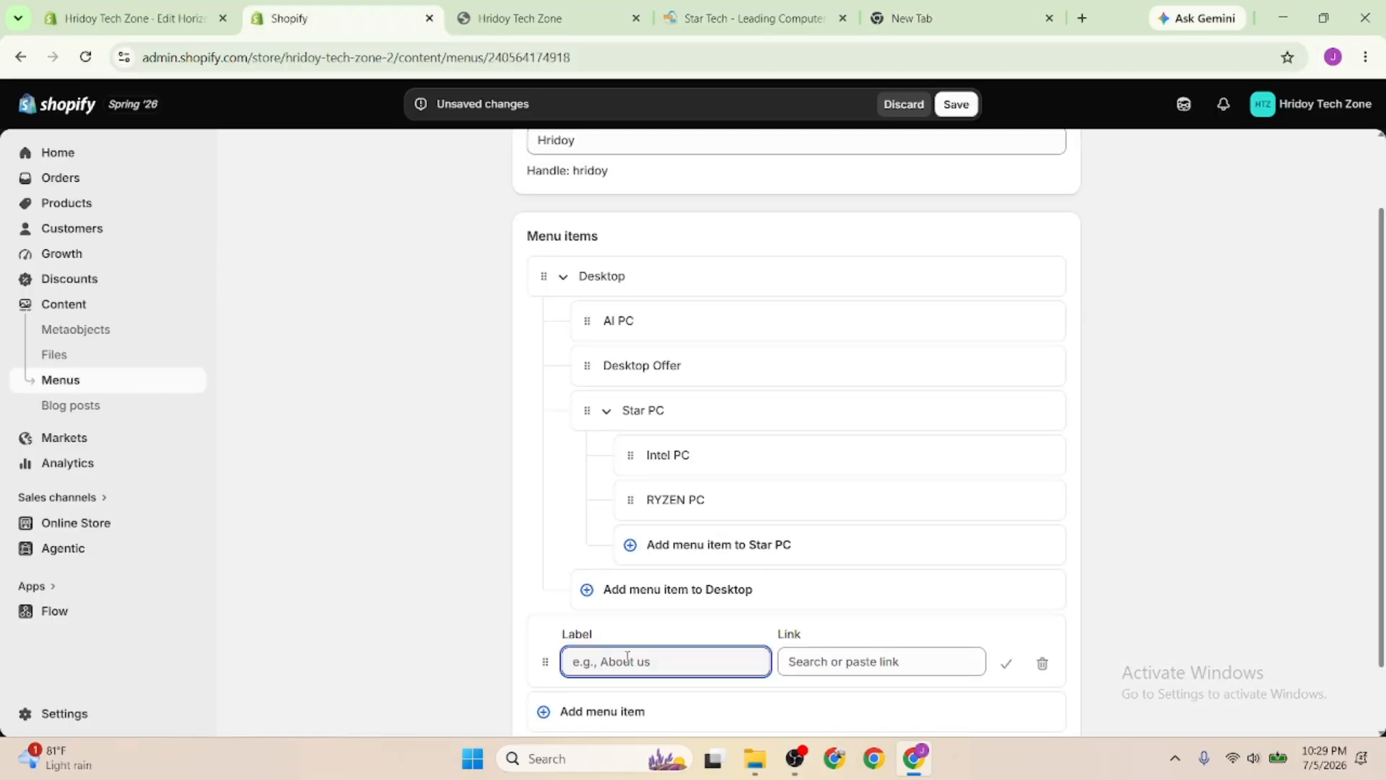
key(ctrl+v)
click(849, 662)
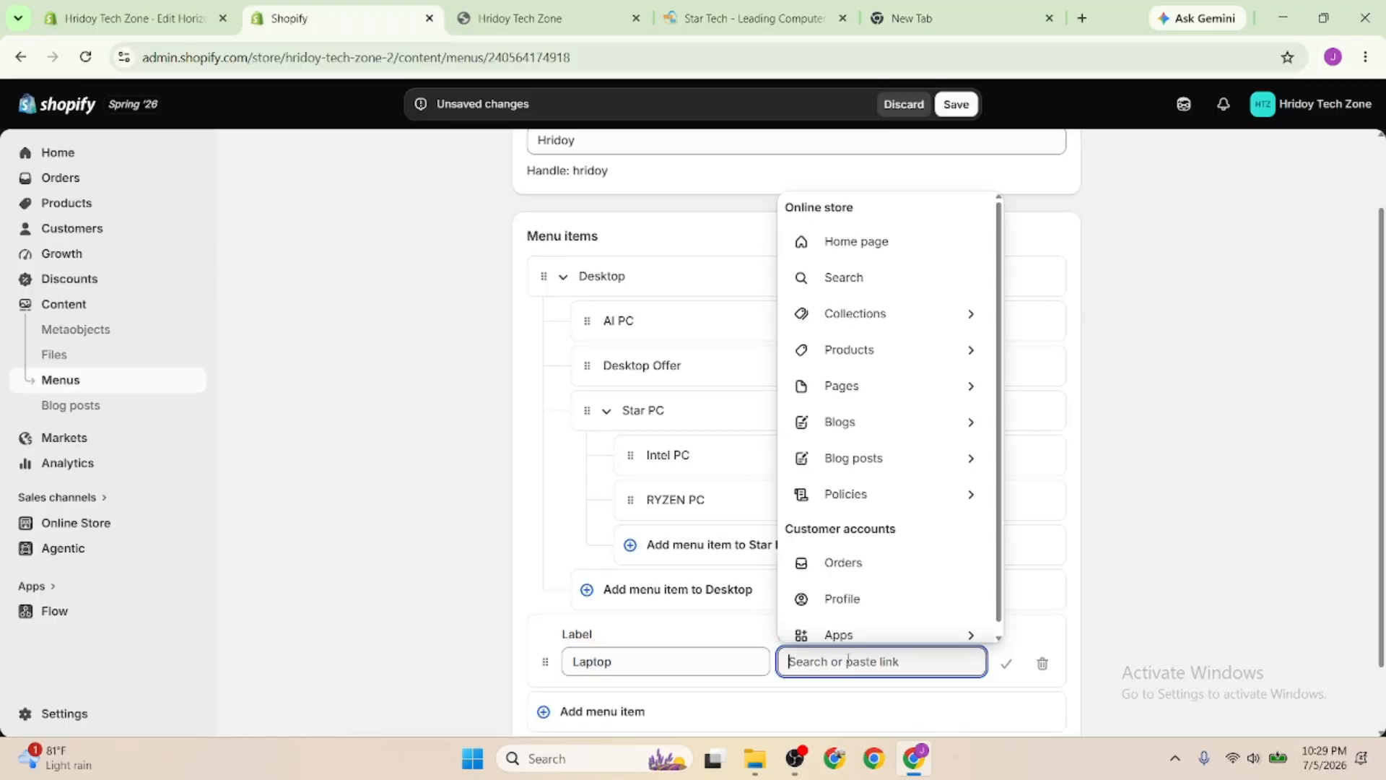
click(870, 313)
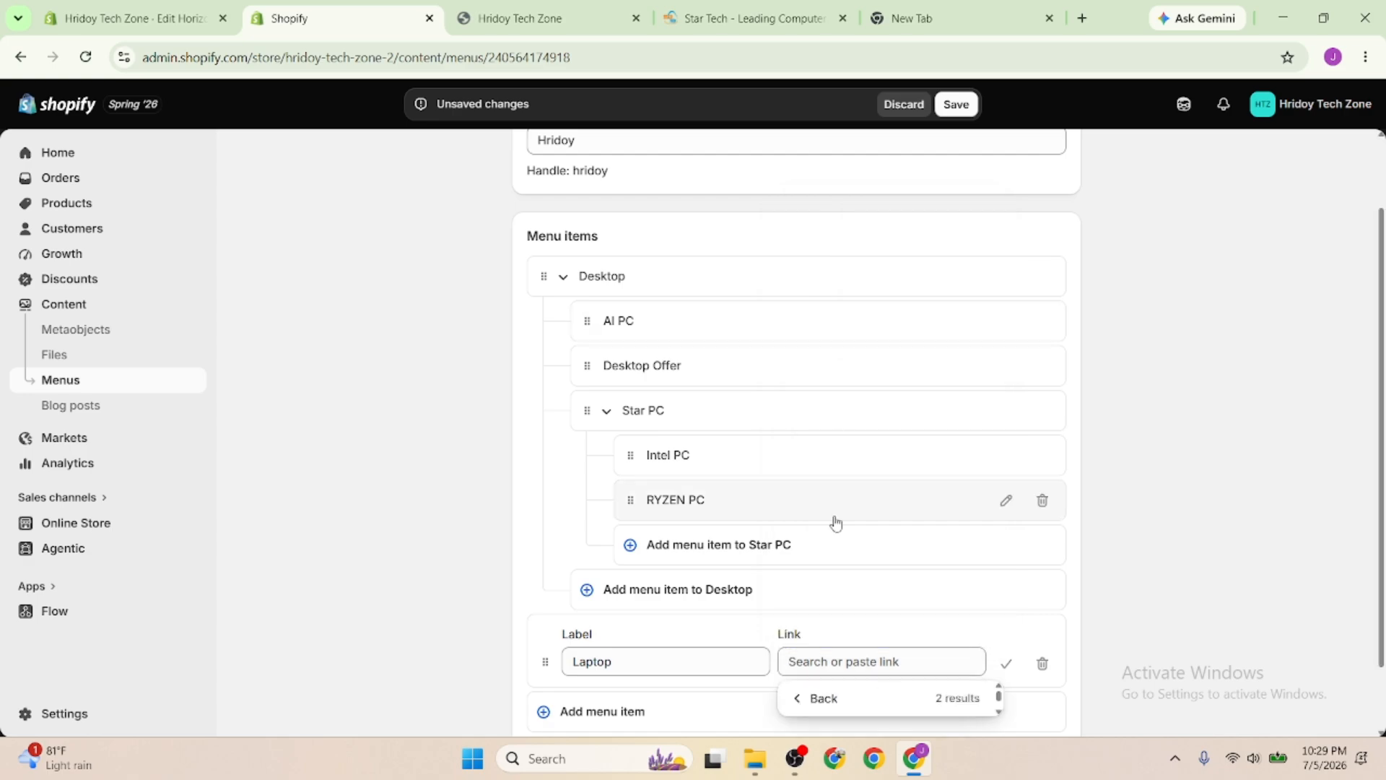
Link the new Laptop menu item to All collections and confirm the item
click(852, 586)
click(1003, 661)
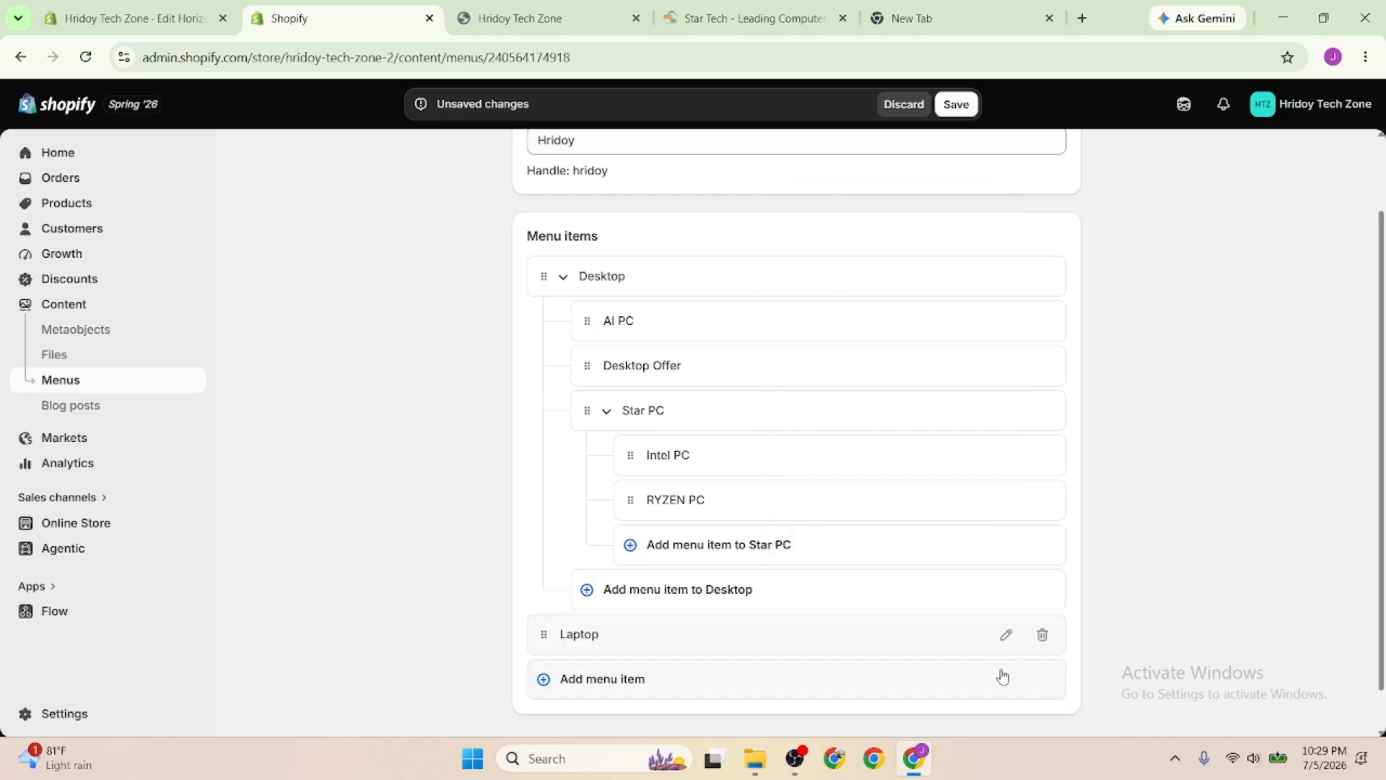
On the Star Tech site, open the OLED Laptop category from the full laptop listing and copy its heading
click(686, 12)
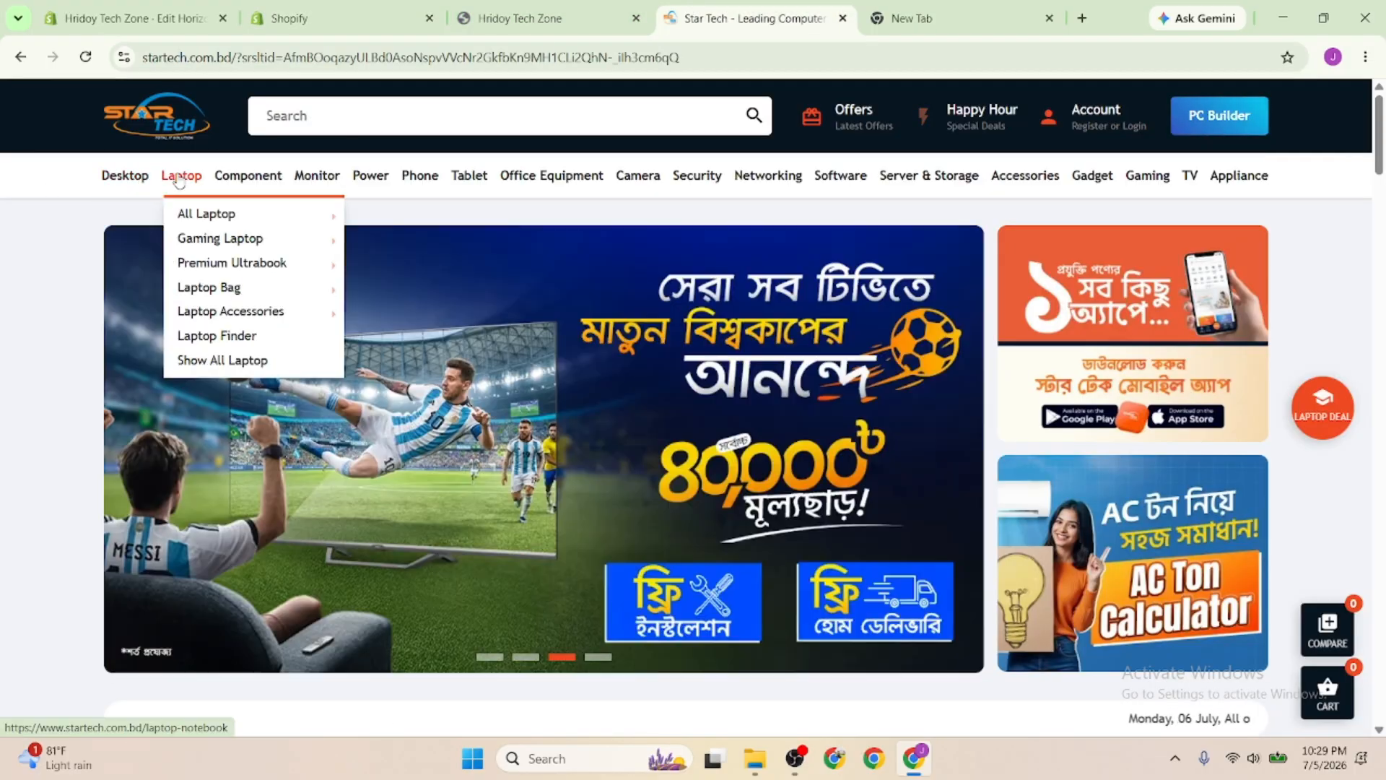
click(234, 361)
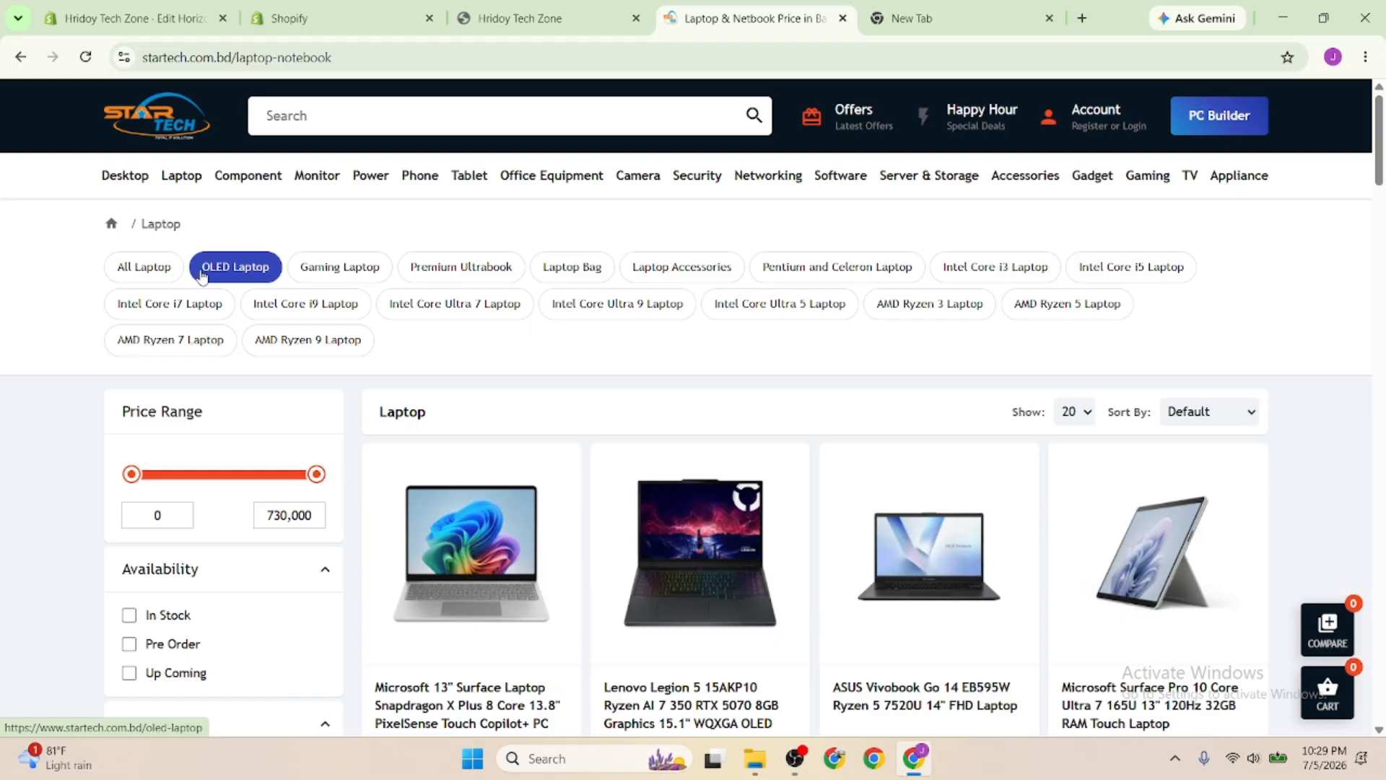
click(202, 276)
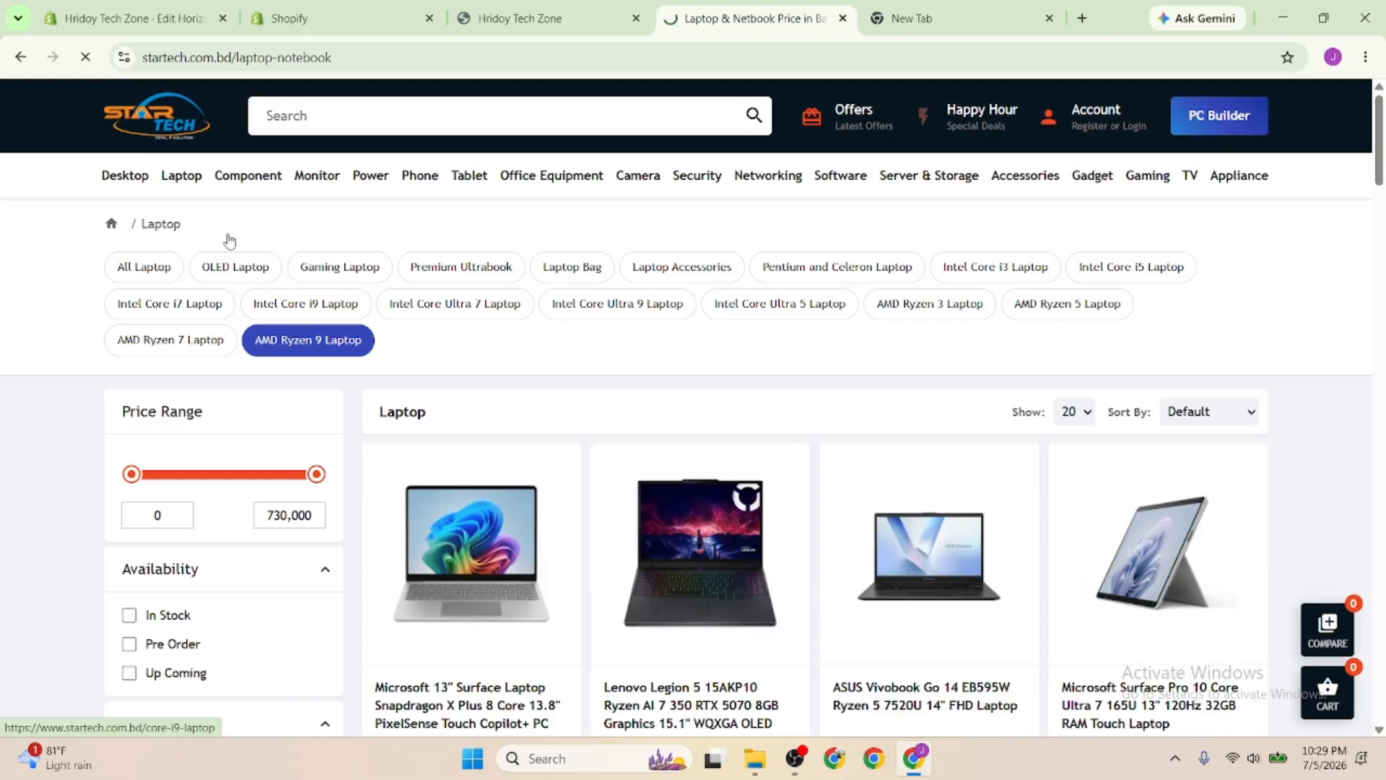
triple_click(424, 289)
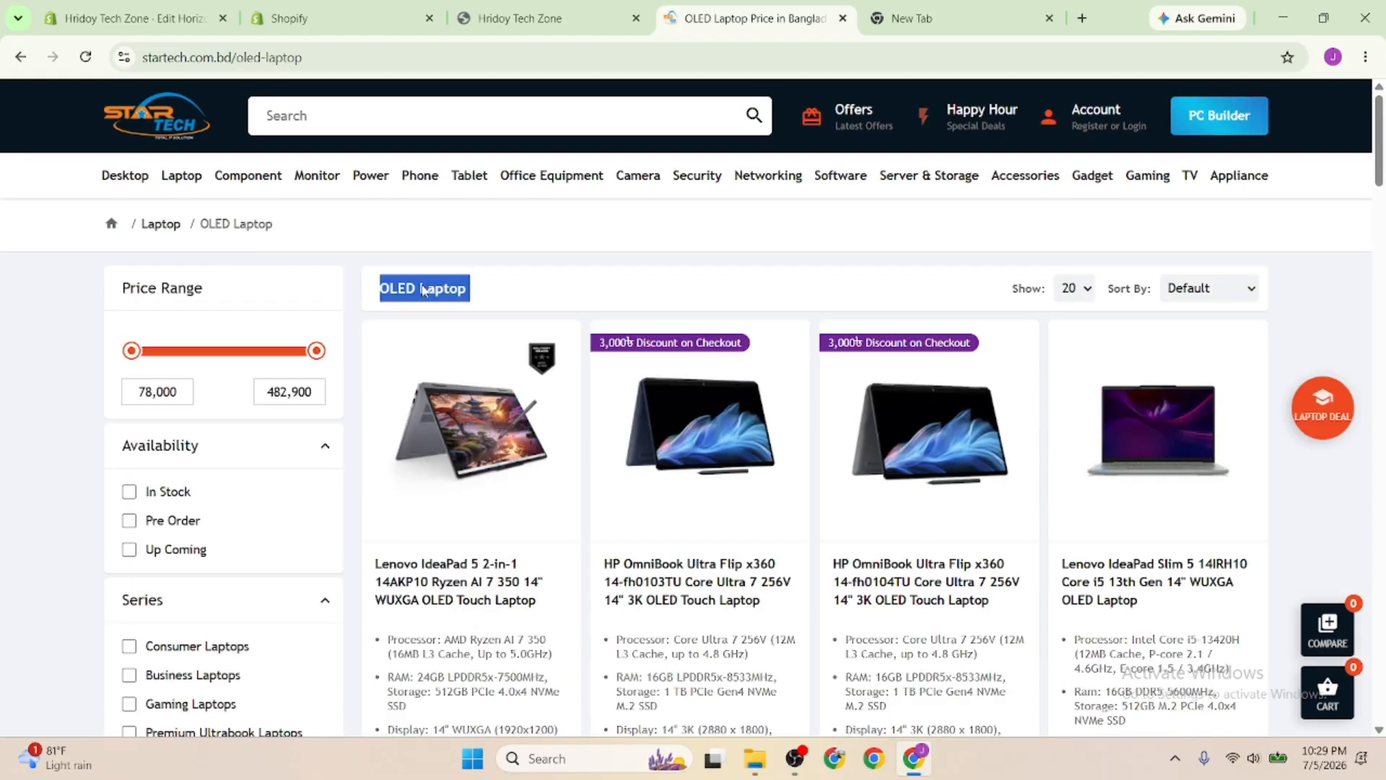
Back in the Shopify menu editor, add a top-level menu item labelled OLED Laptop with the link #
click(340, 18)
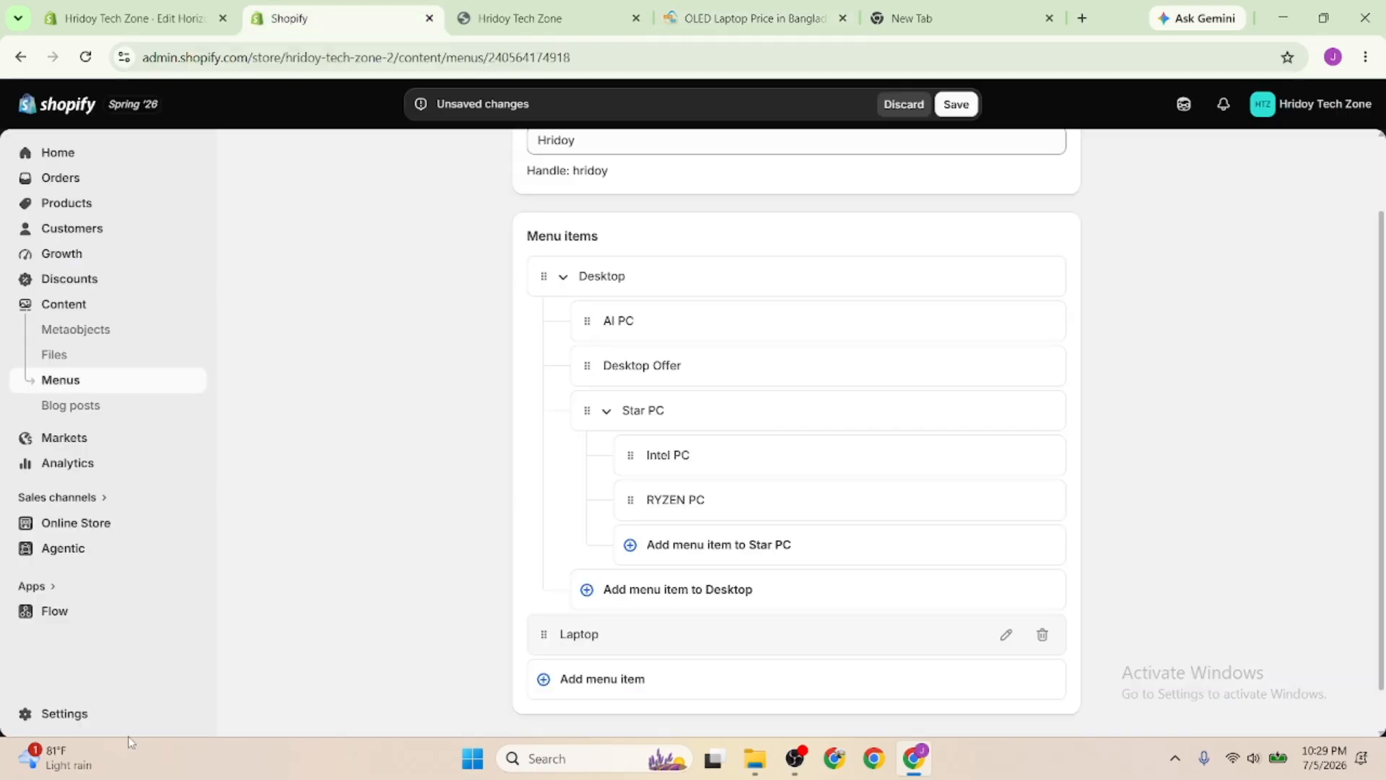
click(592, 686)
key(ctrl+v)
click(834, 704)
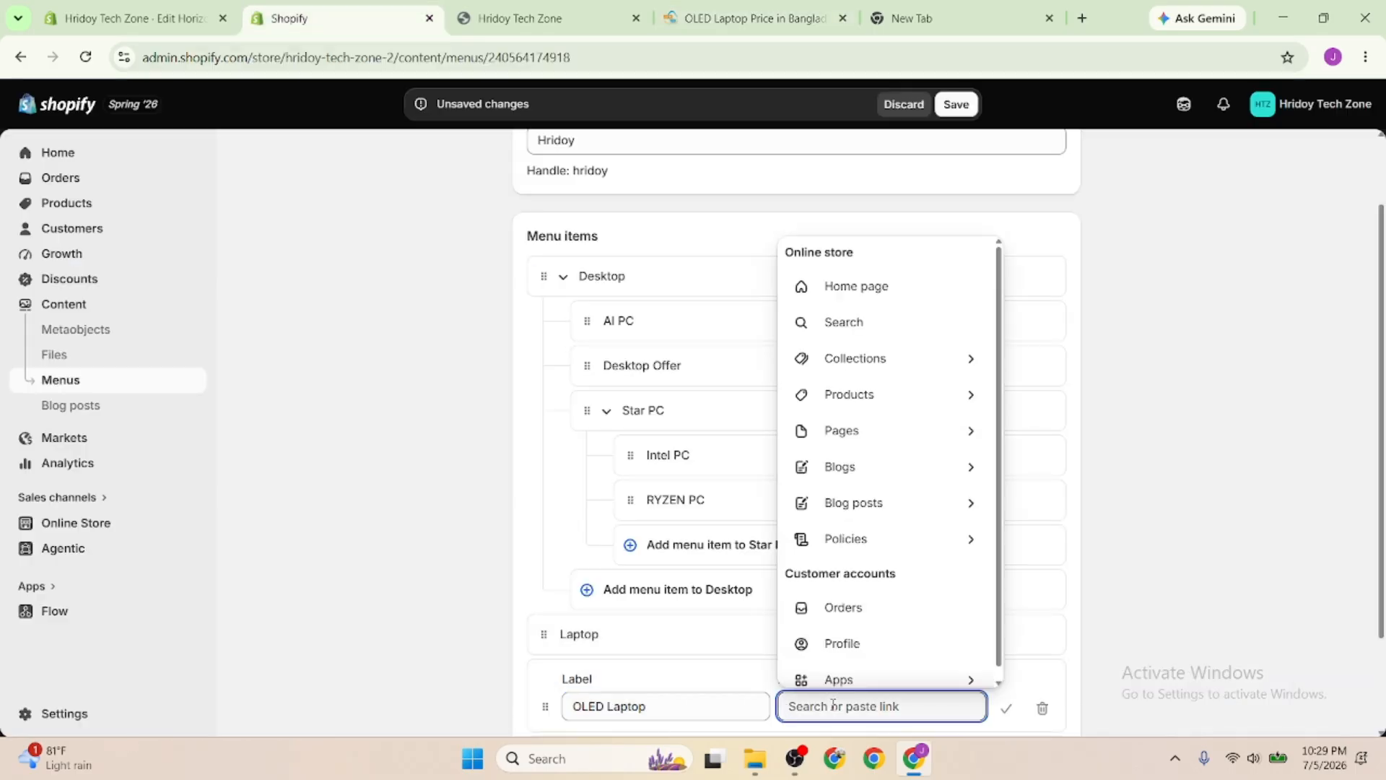
text(#)
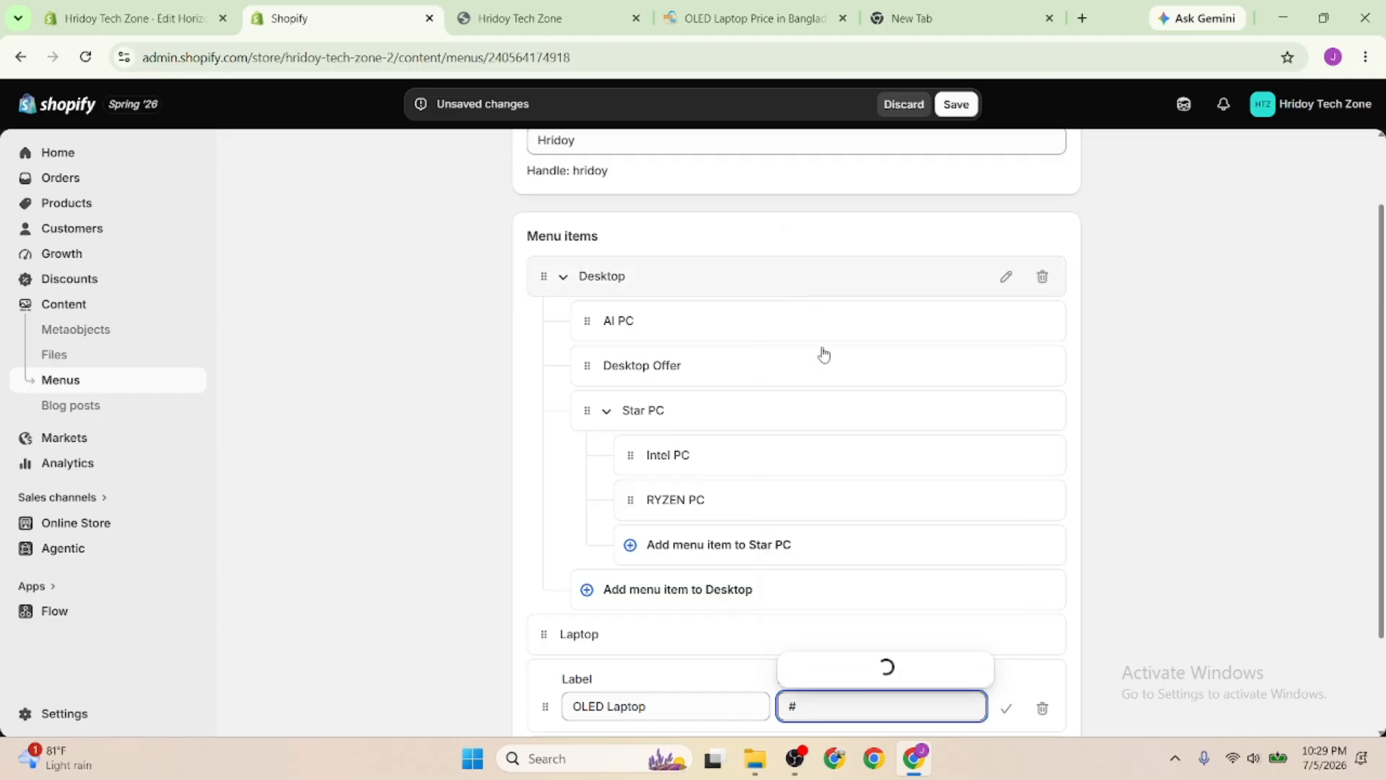
click(846, 643)
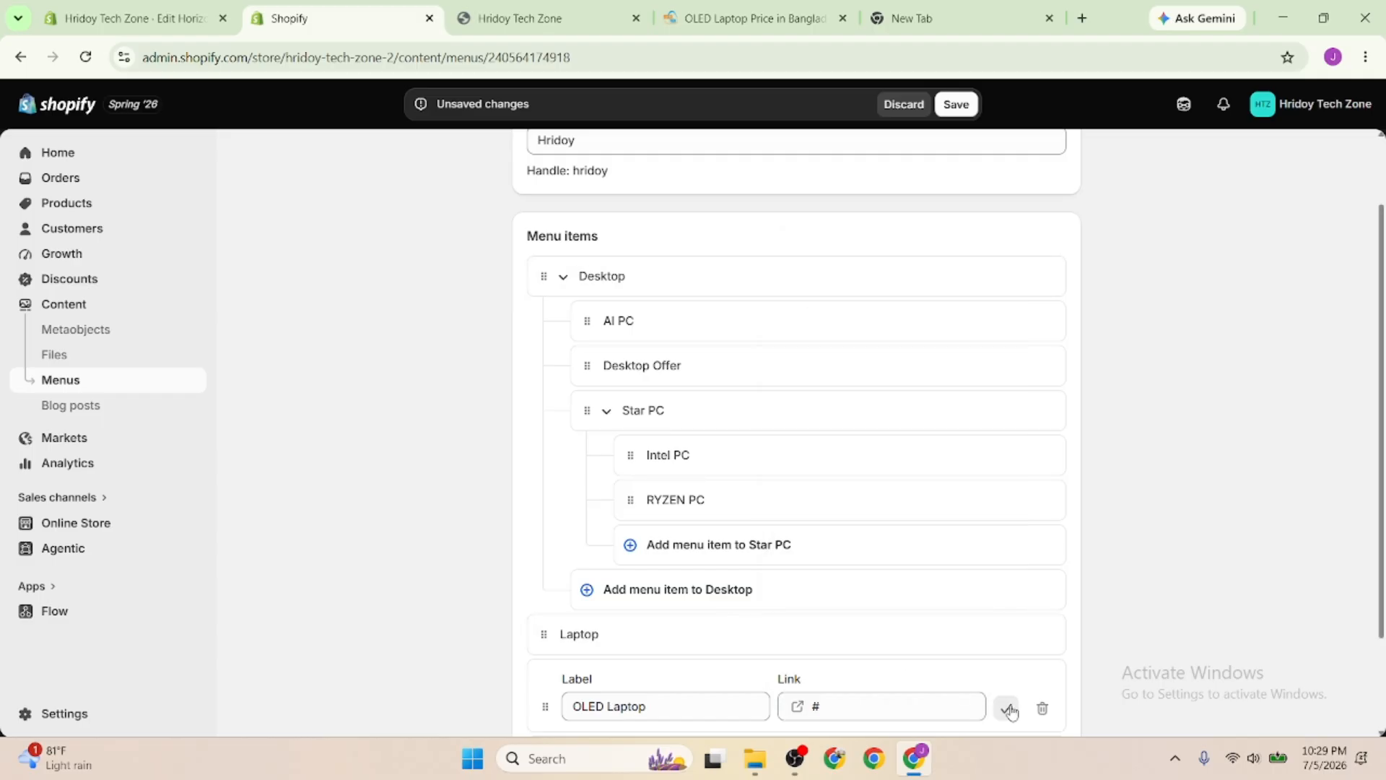
click(1008, 708)
scroll(817, 635, down, 2)
On the Star Tech site, open the Gaming Laptop category and copy its name from the breadcrumb
click(534, 18)
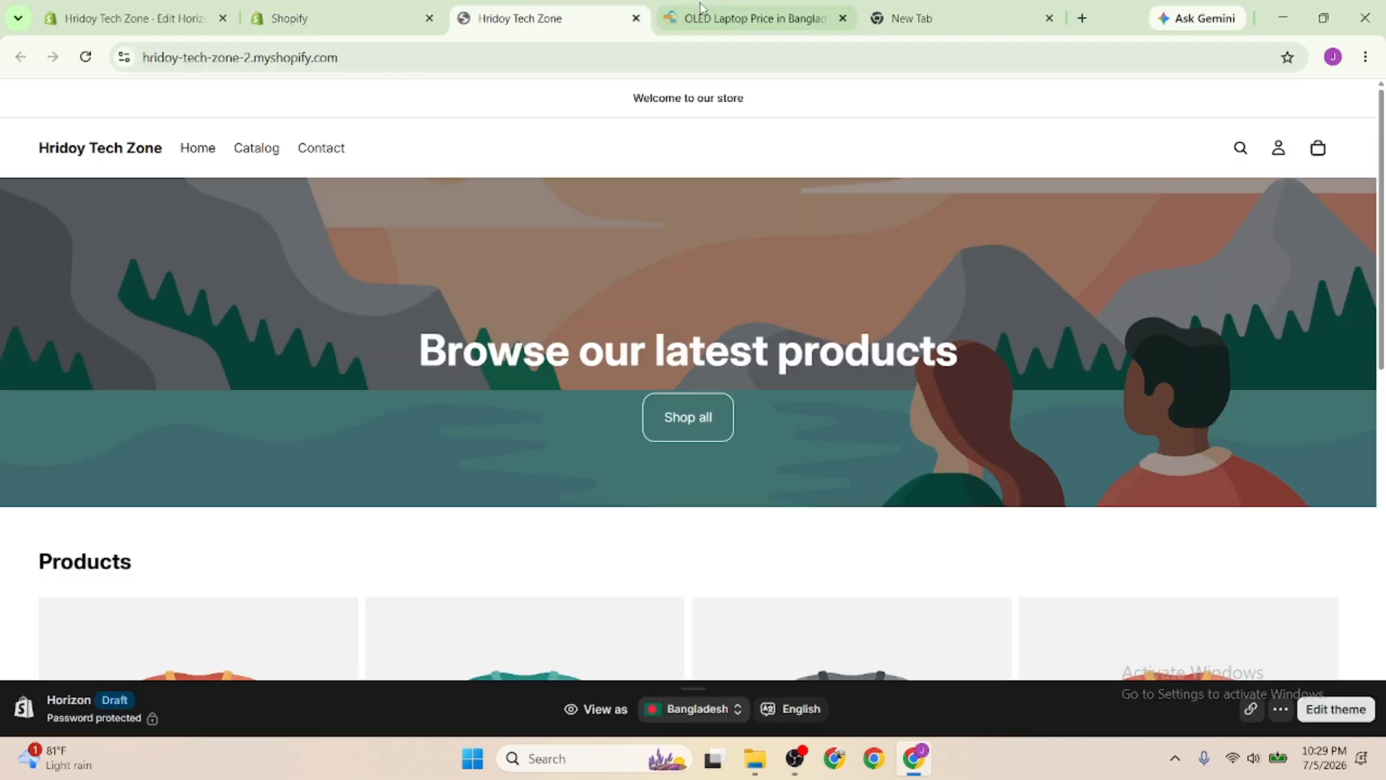
click(700, 9)
scroll(242, 283, down, 1)
scroll(241, 283, up, 1)
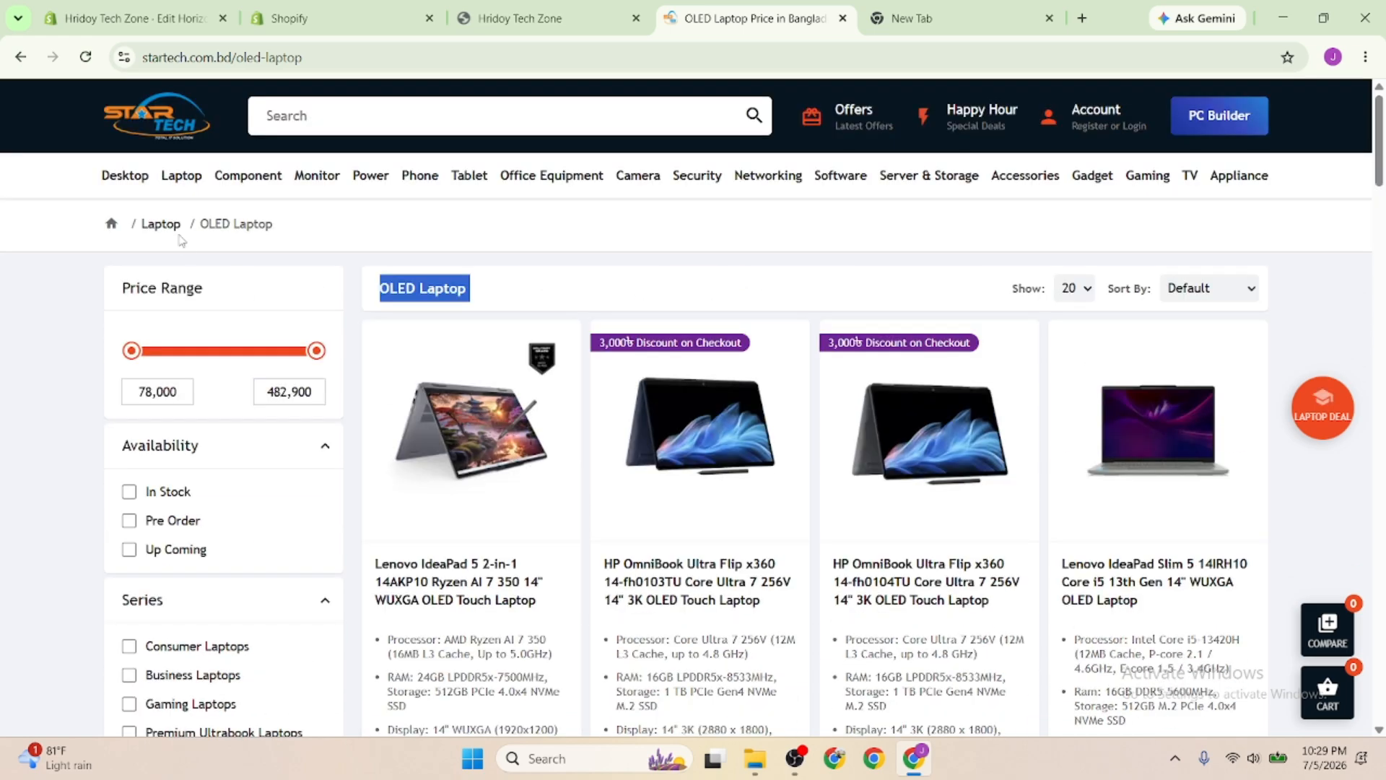
mouse_move(198, 185)
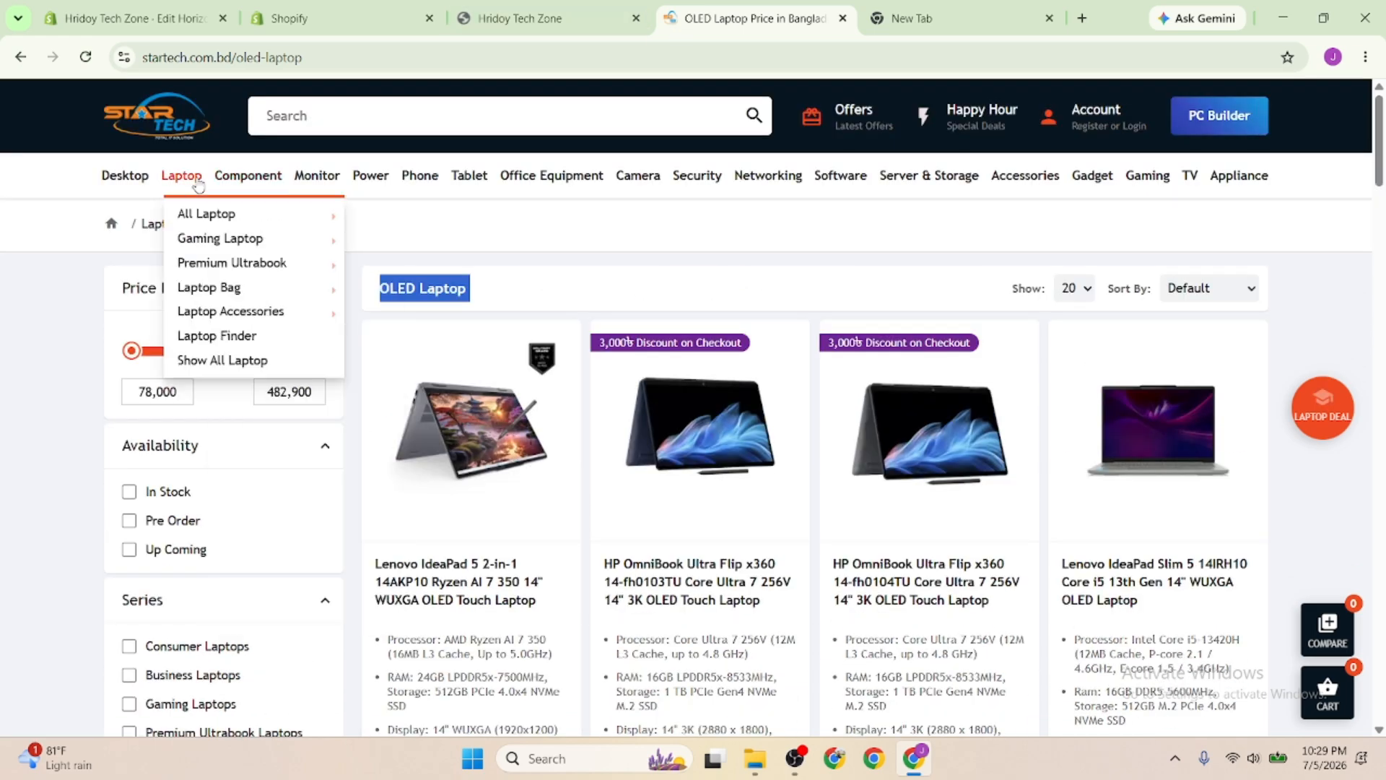
mouse_move(207, 238)
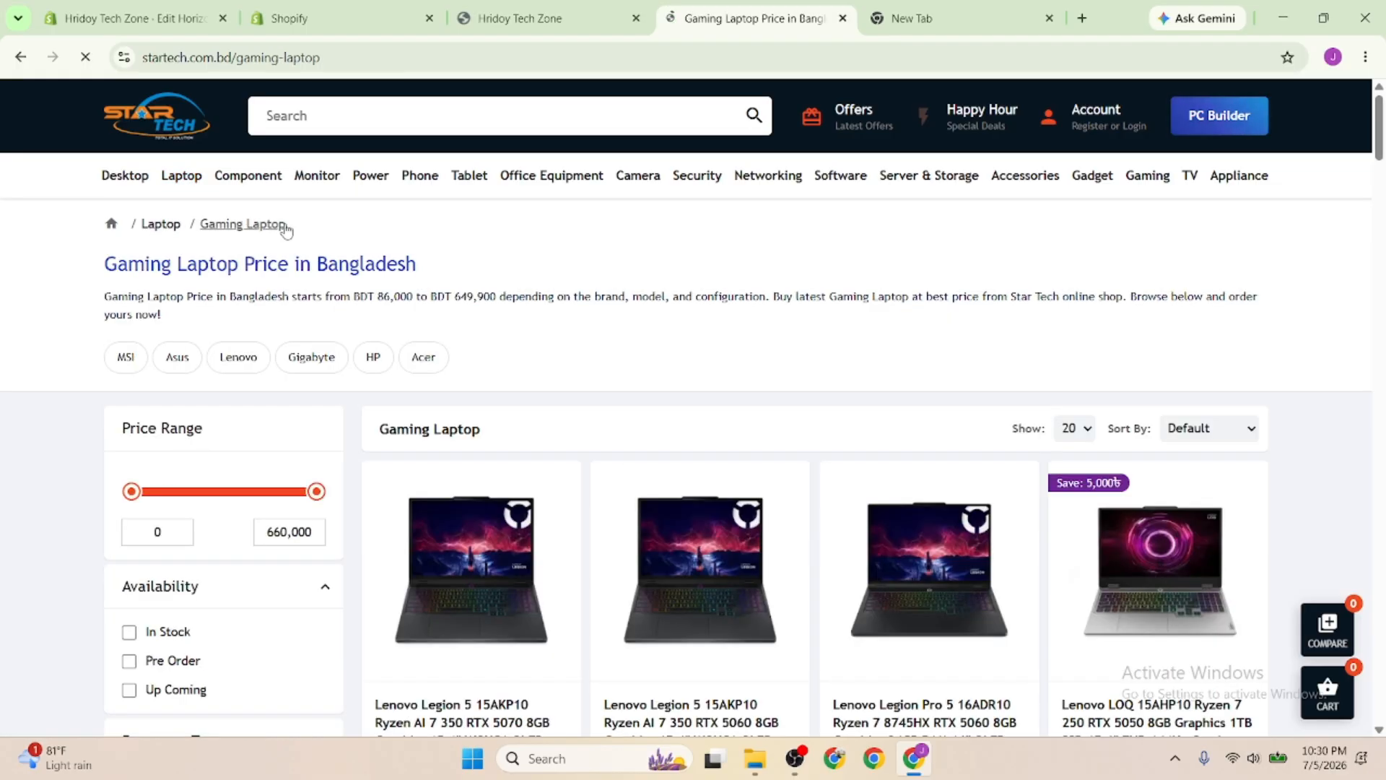
drag(286, 225, 204, 224)
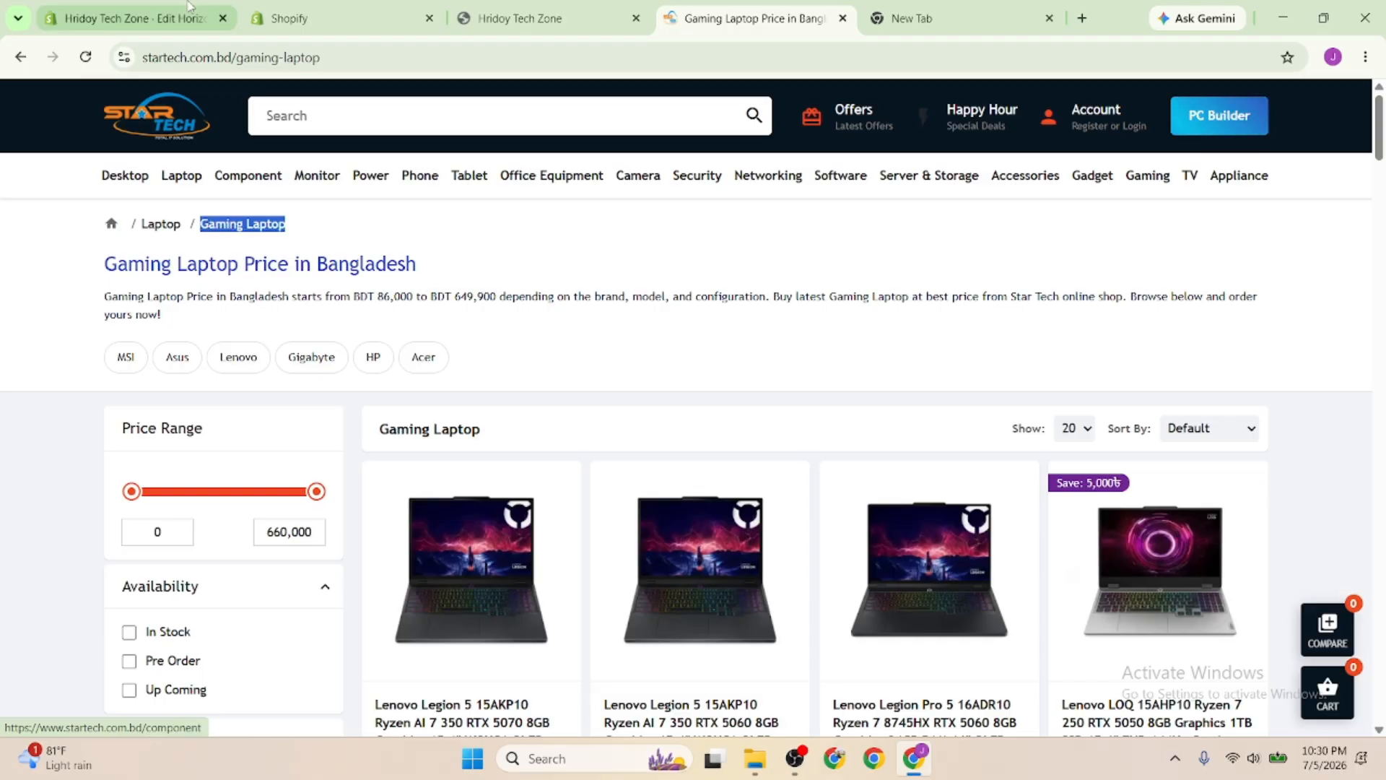
Back in the Shopify menu editor, add a top-level menu item labelled Gaming Laptop with the link #
click(311, 10)
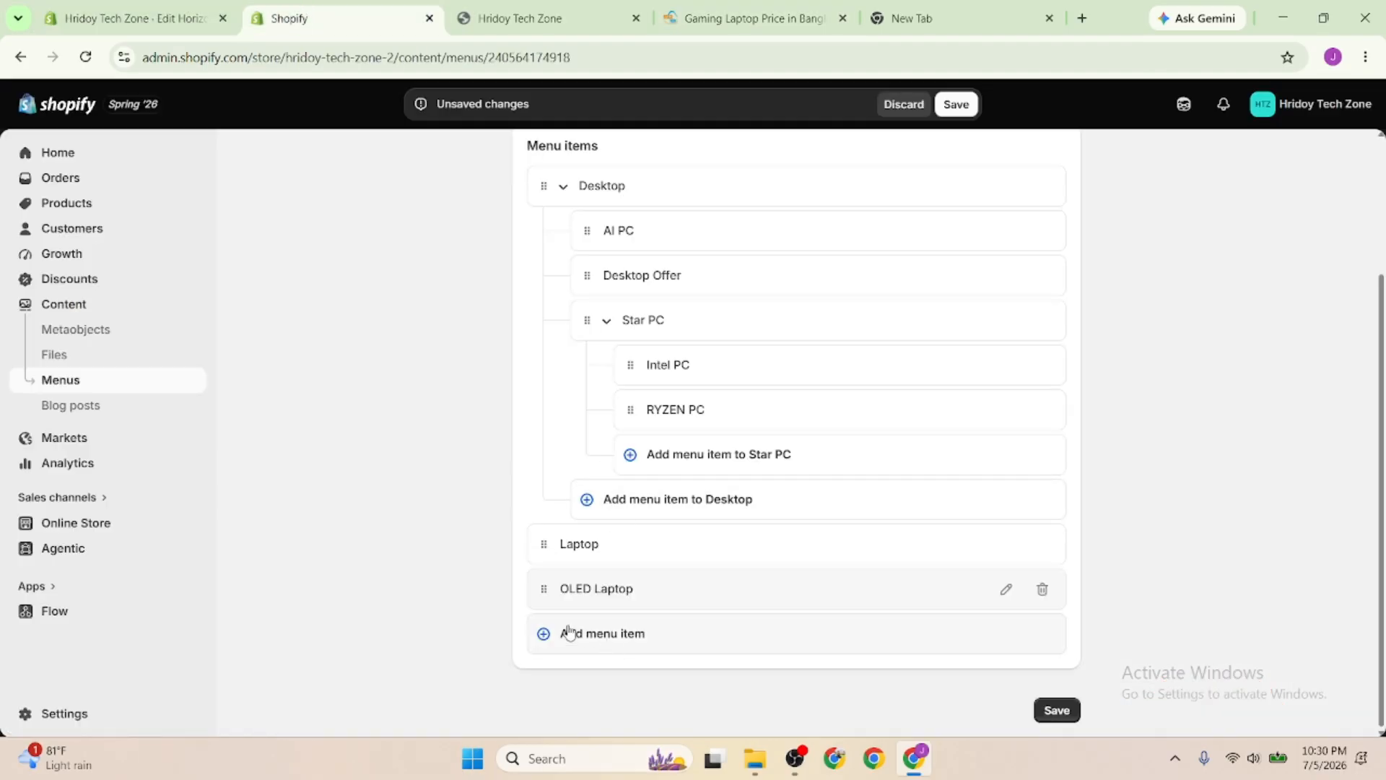
click(551, 638)
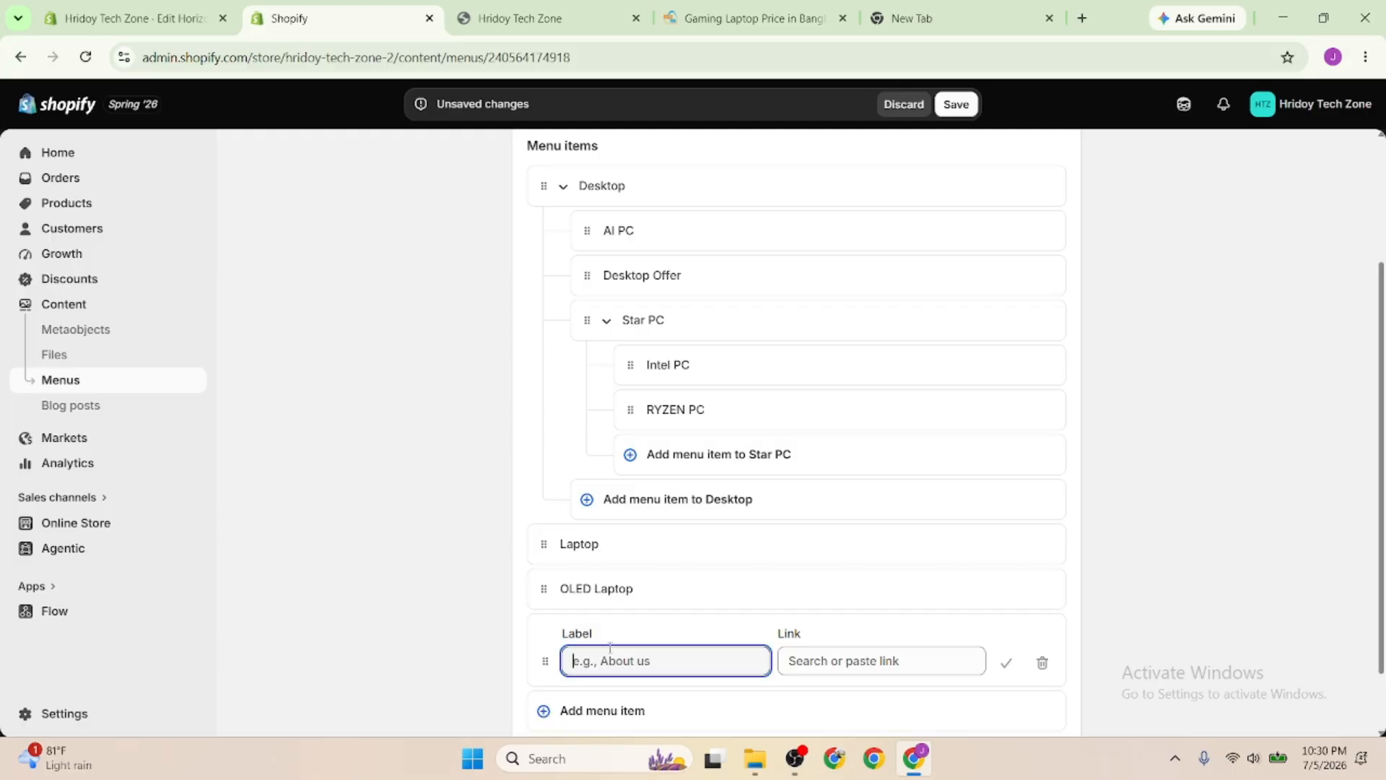
click(847, 670)
text(#)
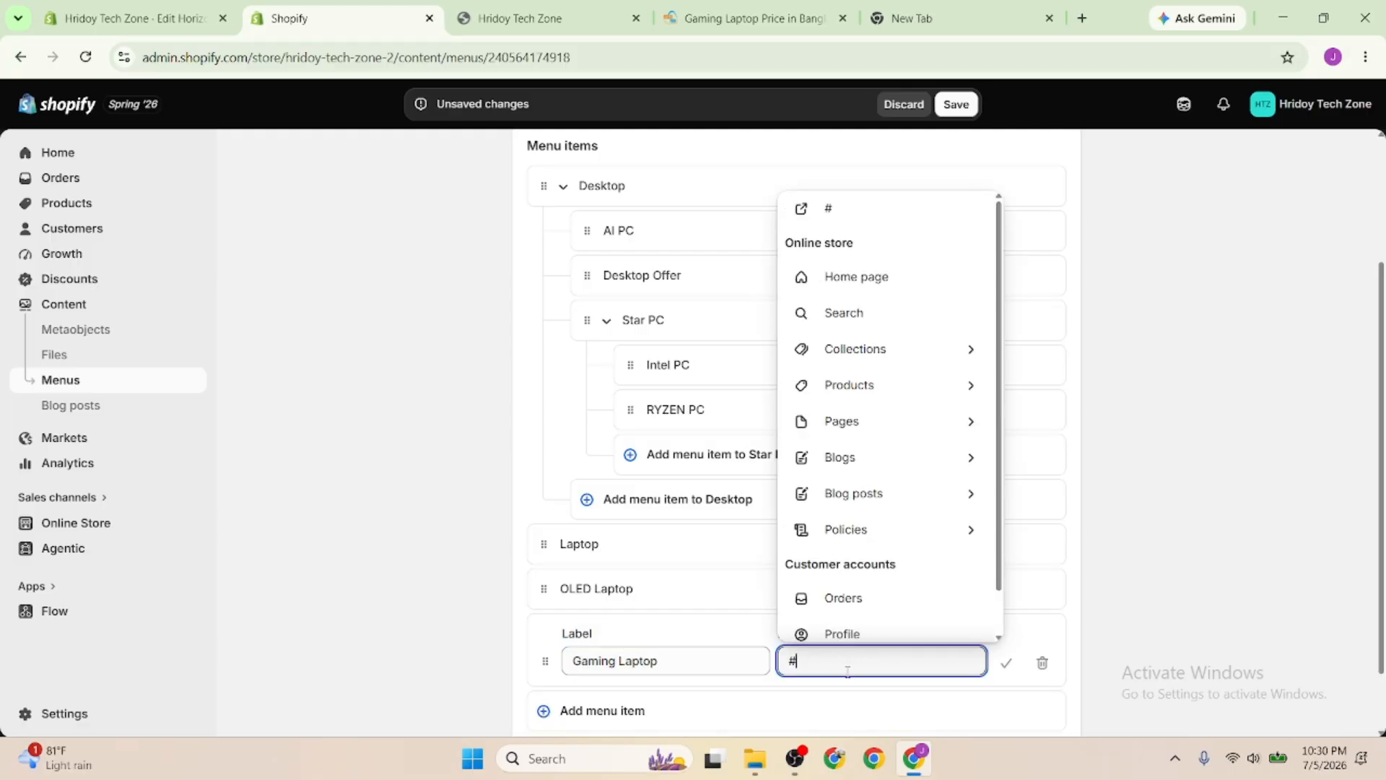
click(819, 601)
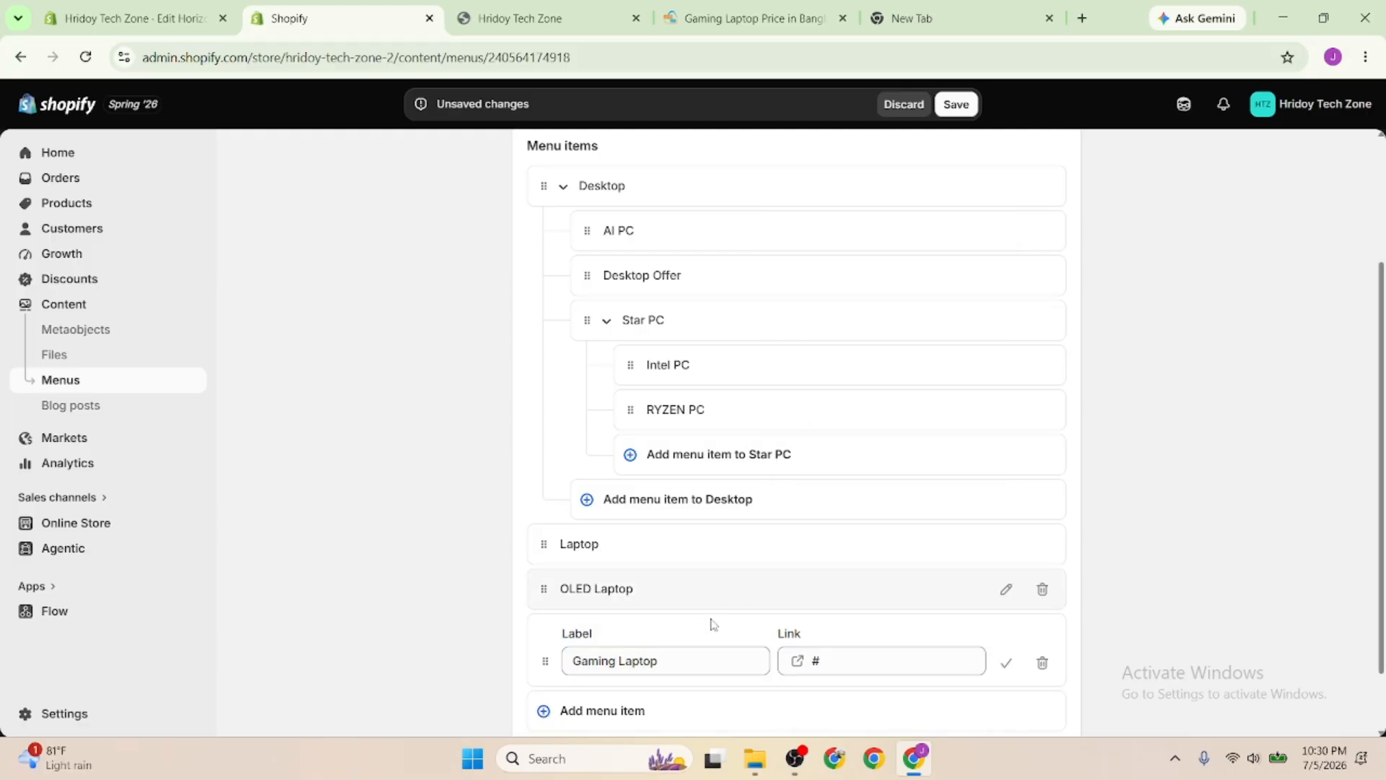
click(1006, 664)
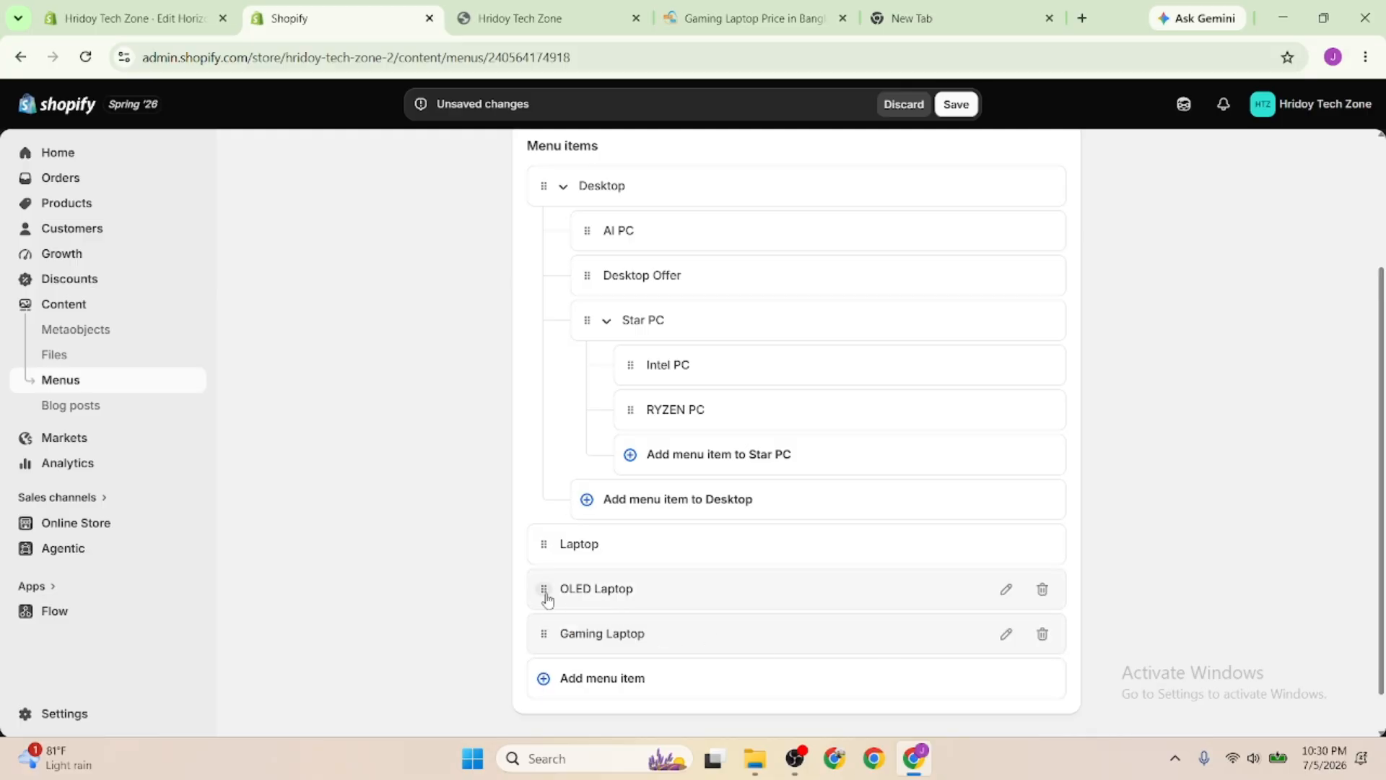
Nest the OLED Laptop and Gaming Laptop items under the Laptop menu item and confirm both entries
drag(546, 597, 625, 586)
drag(552, 716, 525, 599)
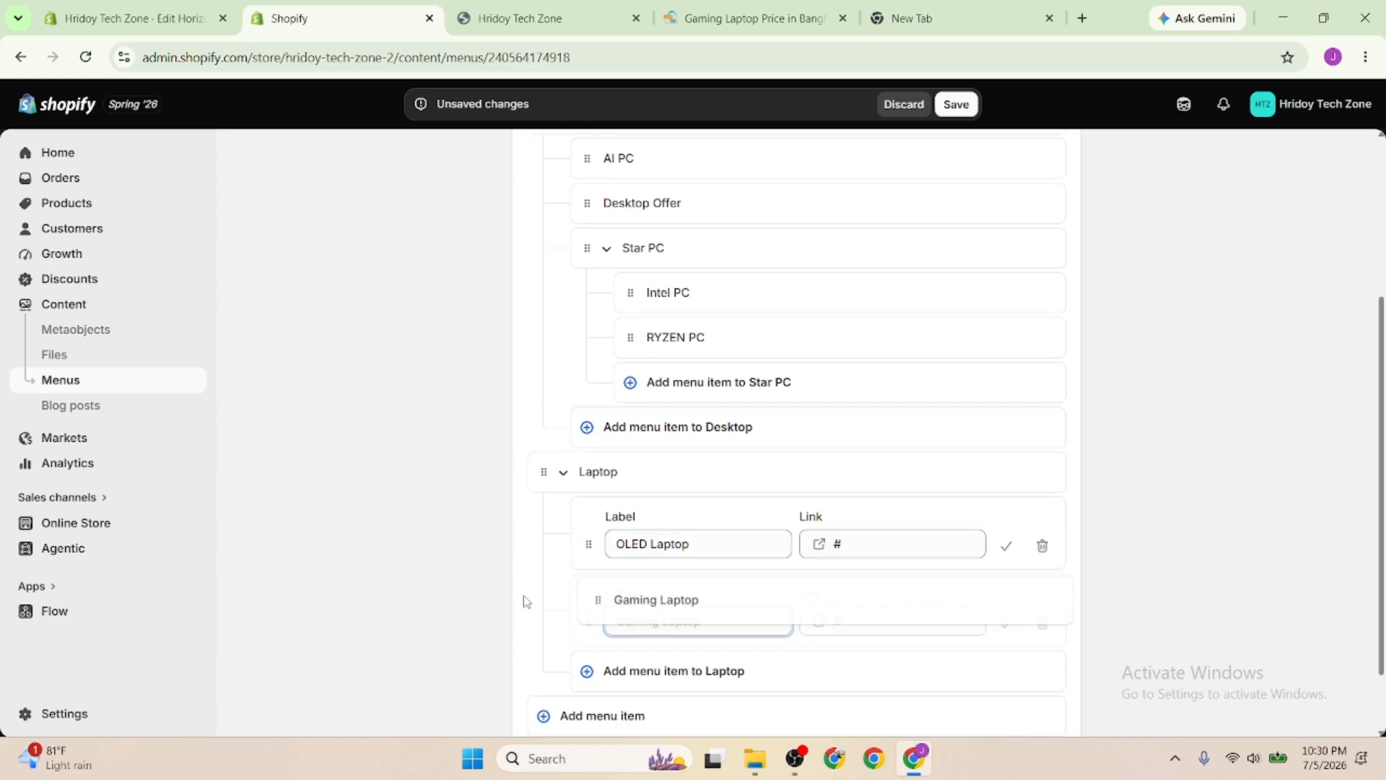
click(1006, 623)
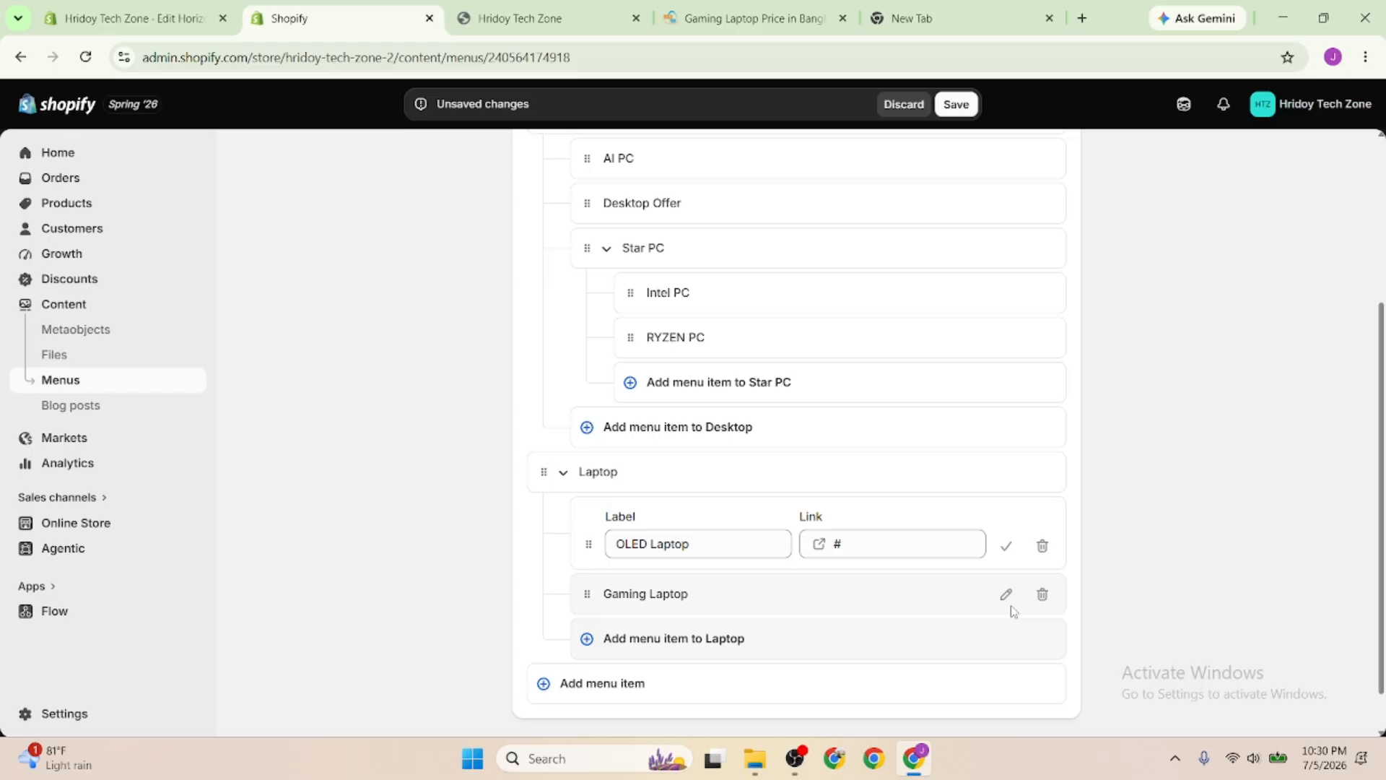
click(1006, 545)
scroll(794, 534, up, 4)
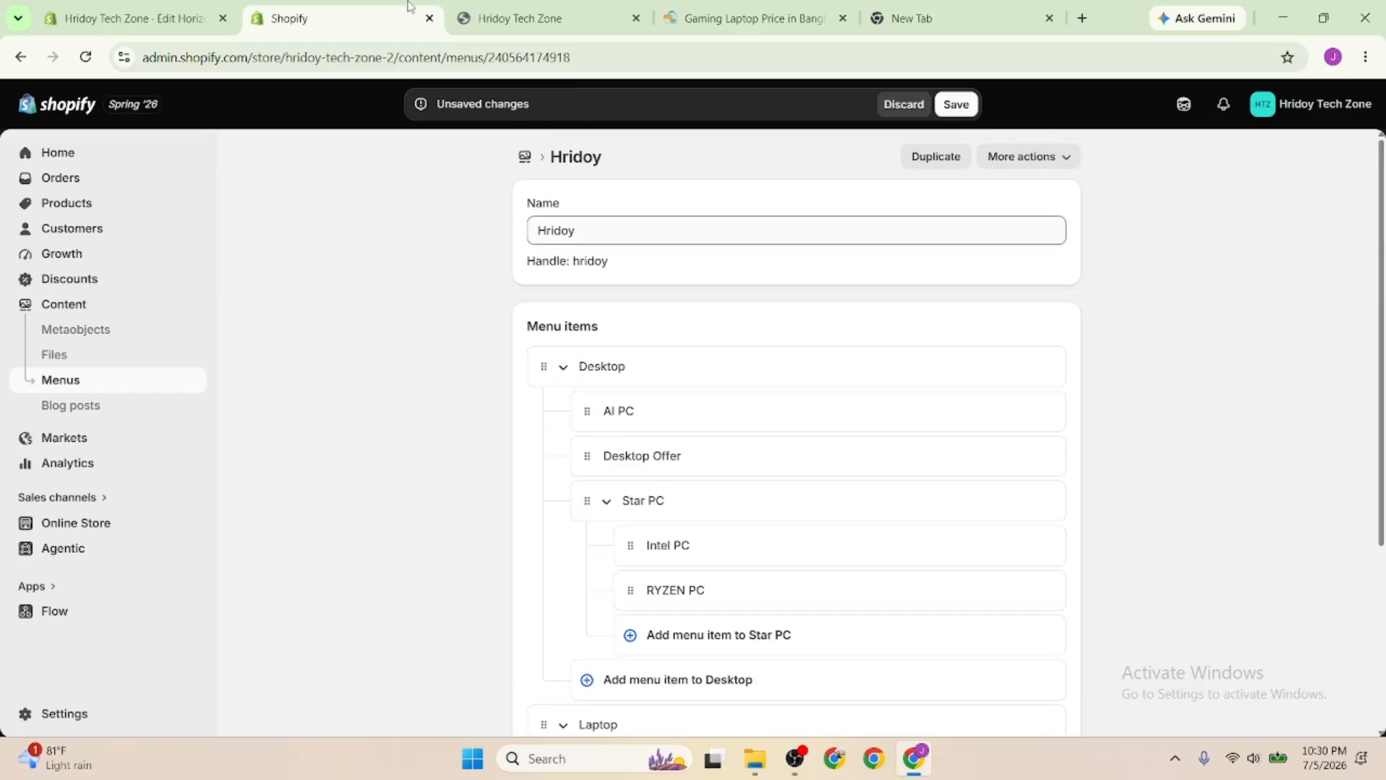
Check Star Tech's main navigation for the category after Laptop and copy the word Component from the category list kept in the blank browser tab
click(531, 14)
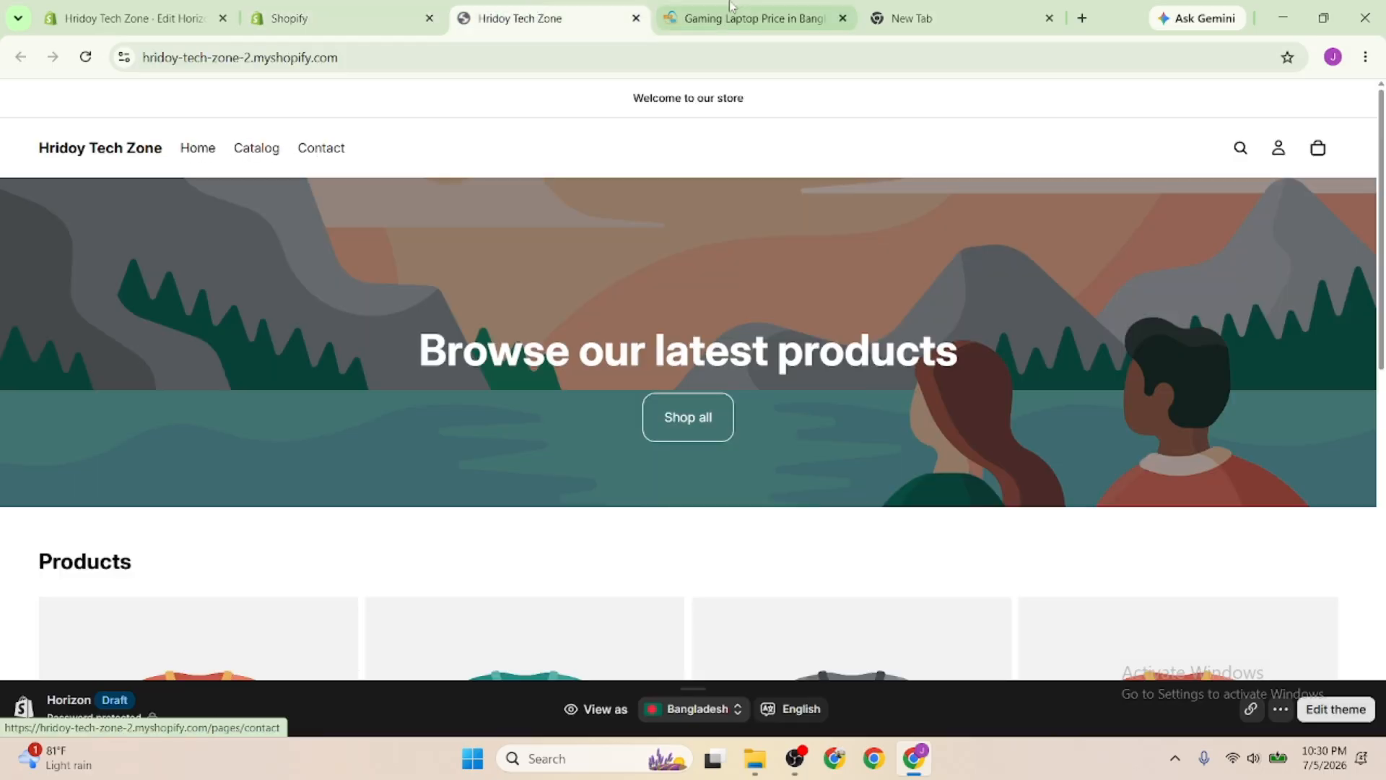
click(751, 18)
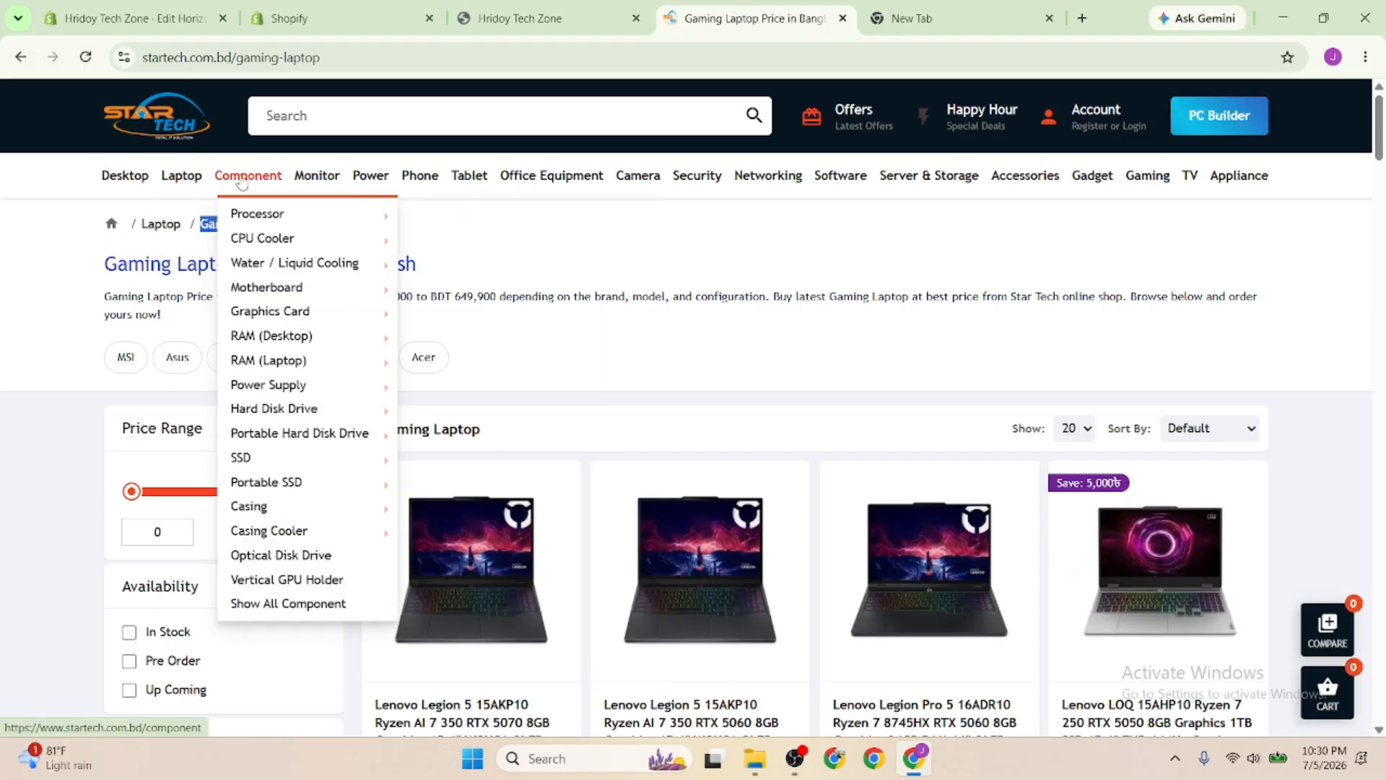
click(955, 22)
double_click(269, 57)
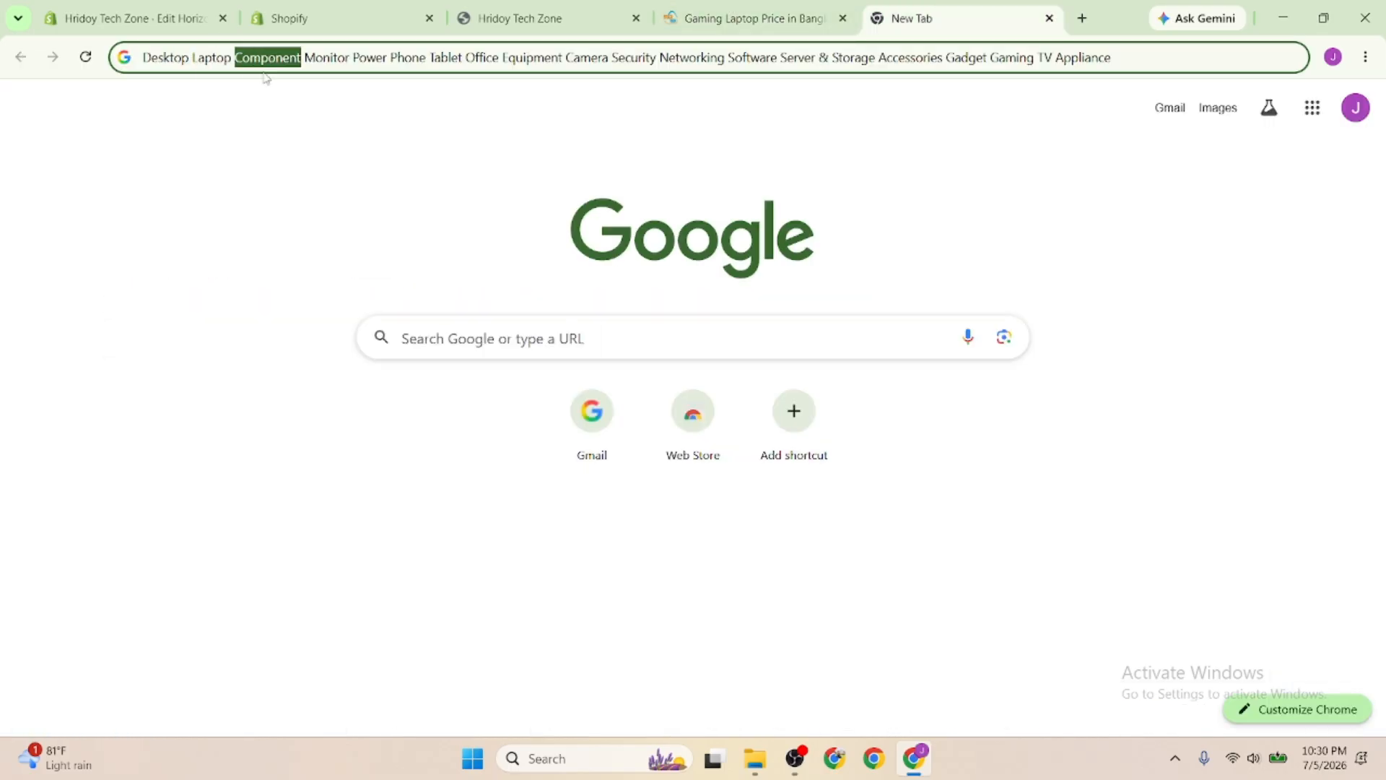
Back in the Shopify menu editor, add a top-level menu item labelled Component that links to All collections
click(202, 16)
click(285, 13)
scroll(705, 513, down, 4)
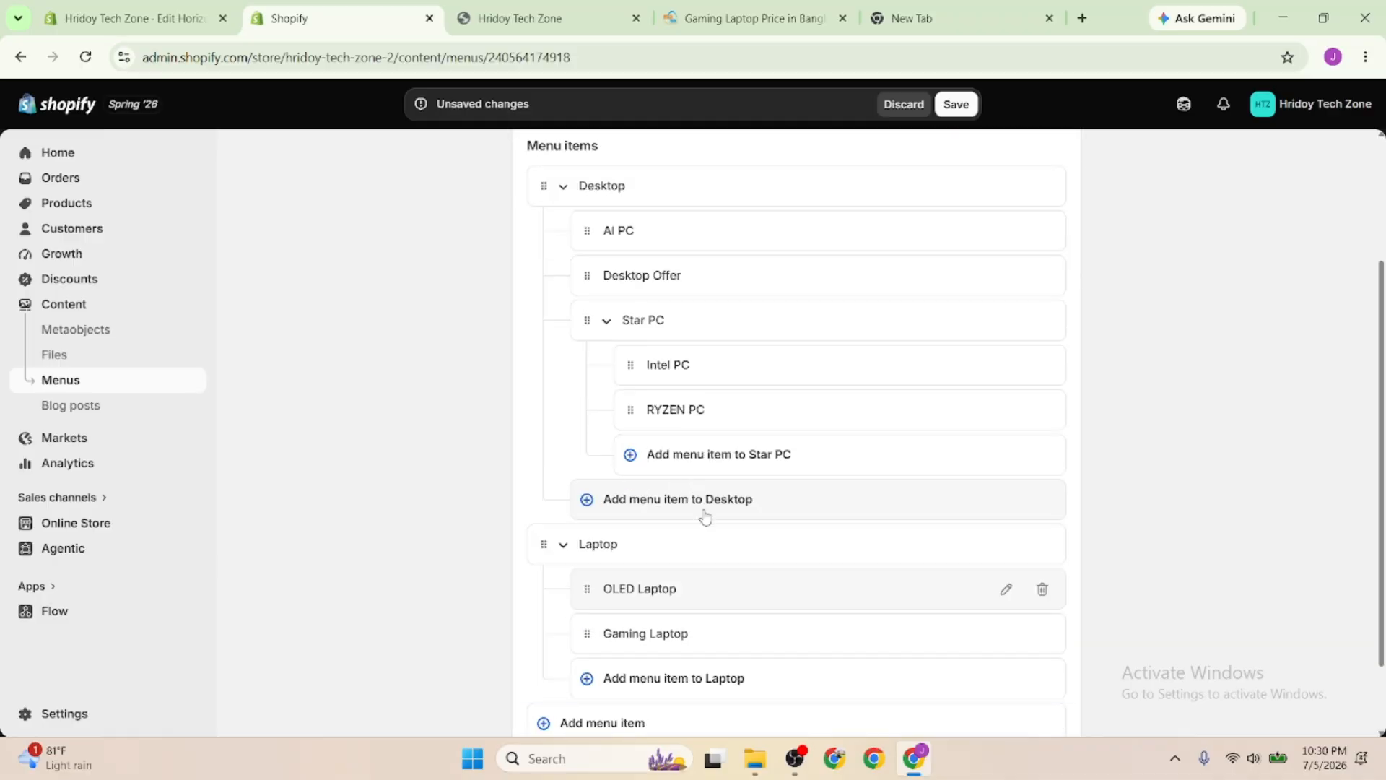
click(550, 636)
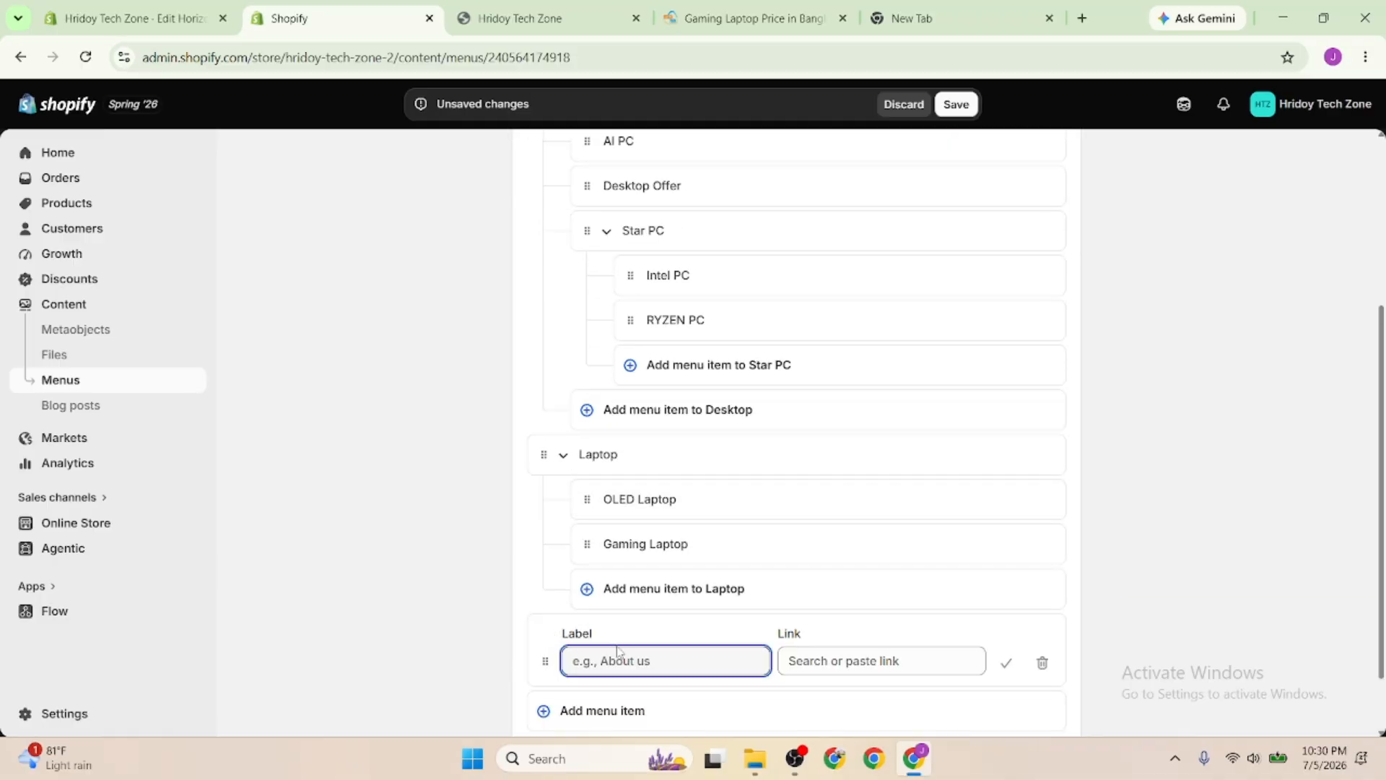
click(839, 666)
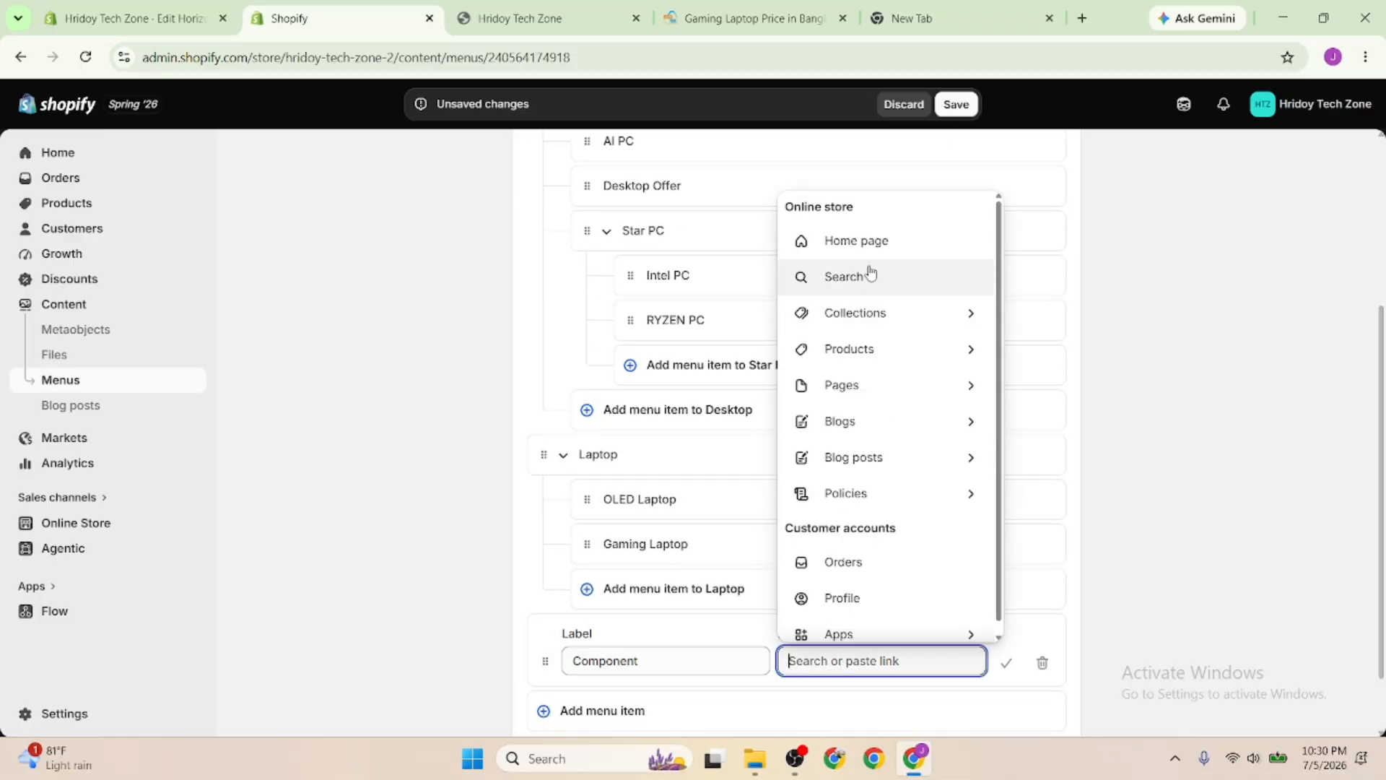
click(872, 331)
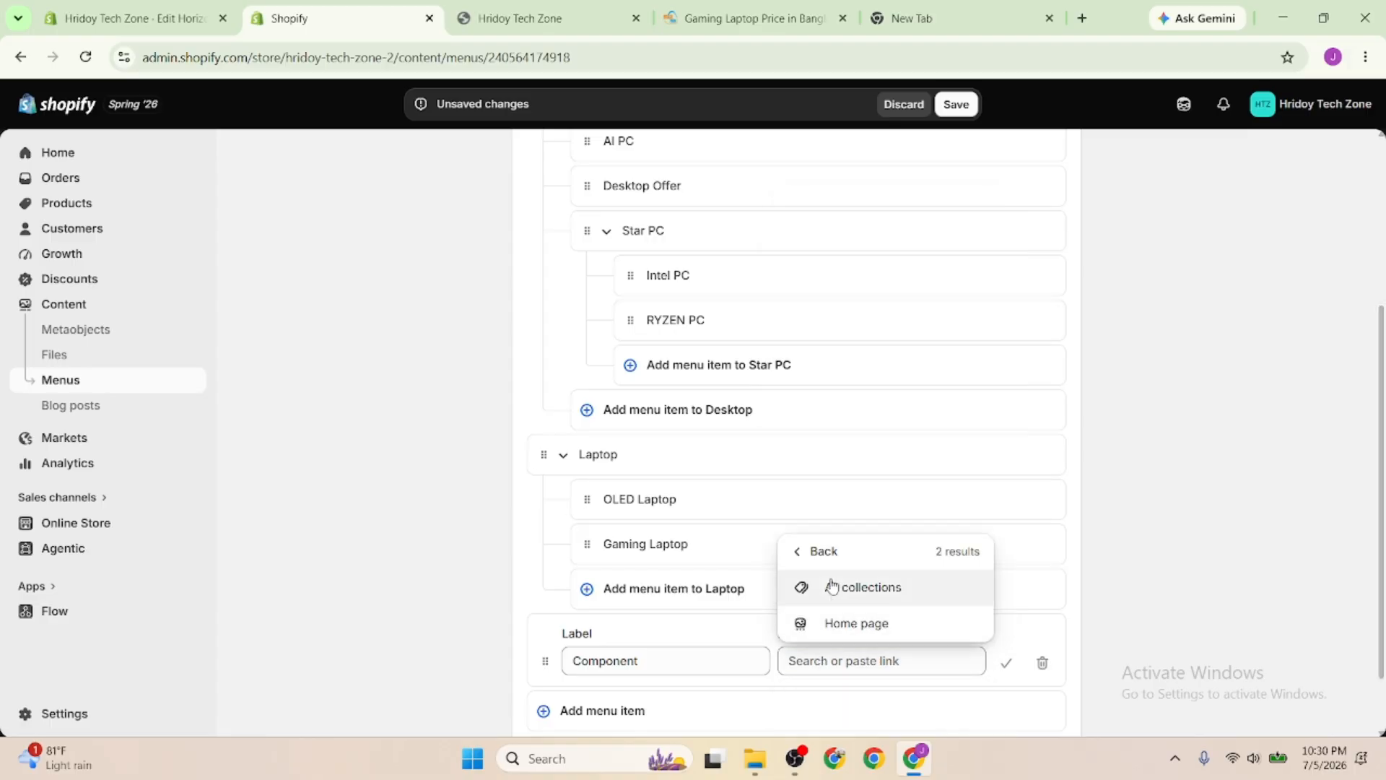
click(830, 585)
click(1007, 674)
scroll(592, 607, down, 1)
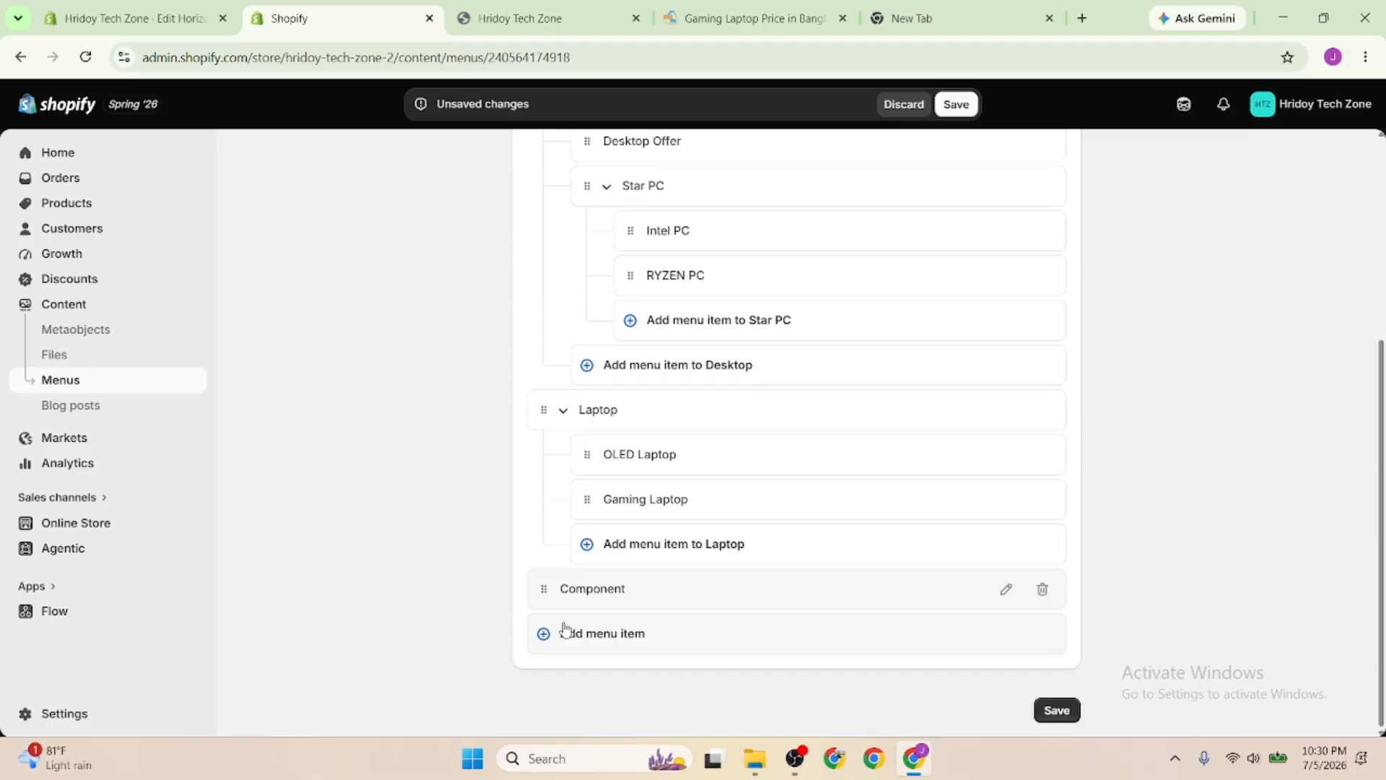
Start a new top-level menu item, then open Star Tech's Processor category under Component and copy the word Processor
click(566, 631)
click(718, 13)
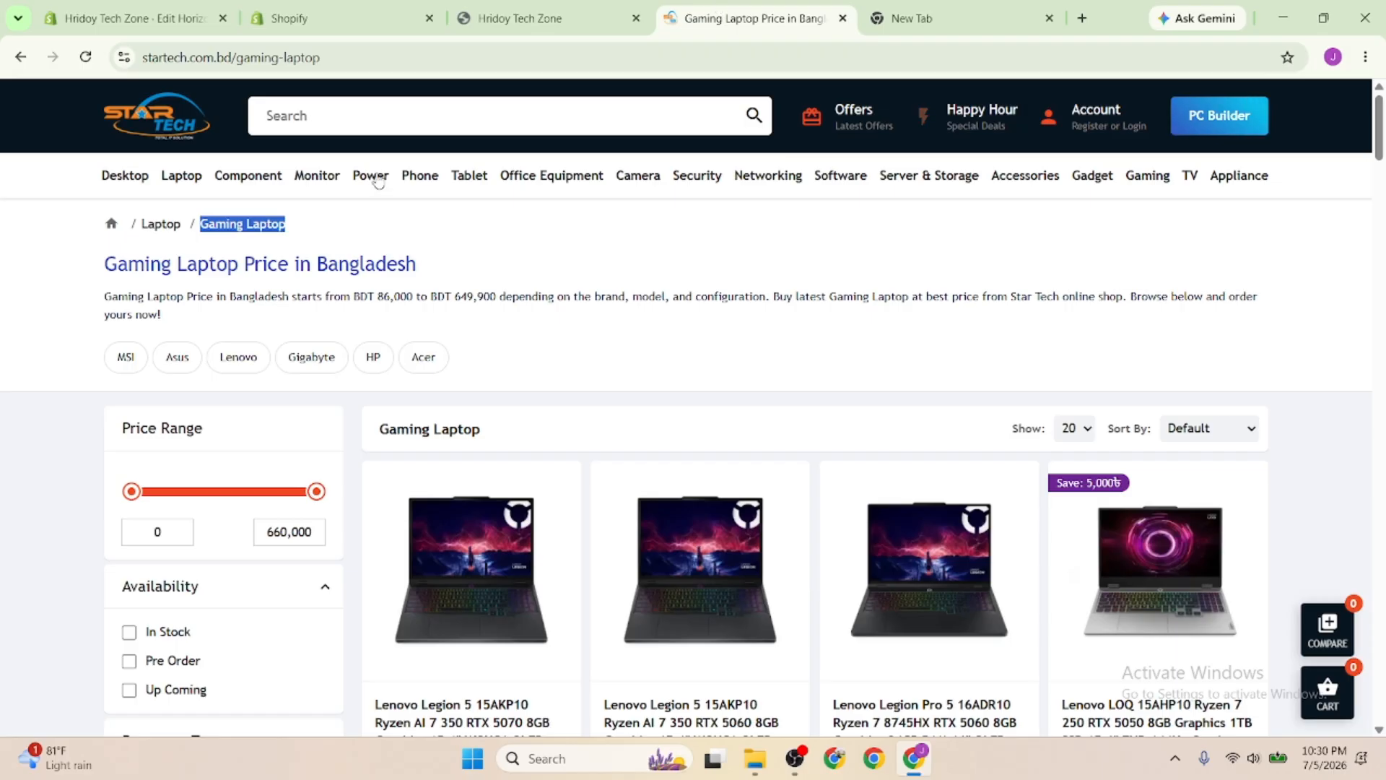
mouse_move(248, 176)
mouse_move(264, 220)
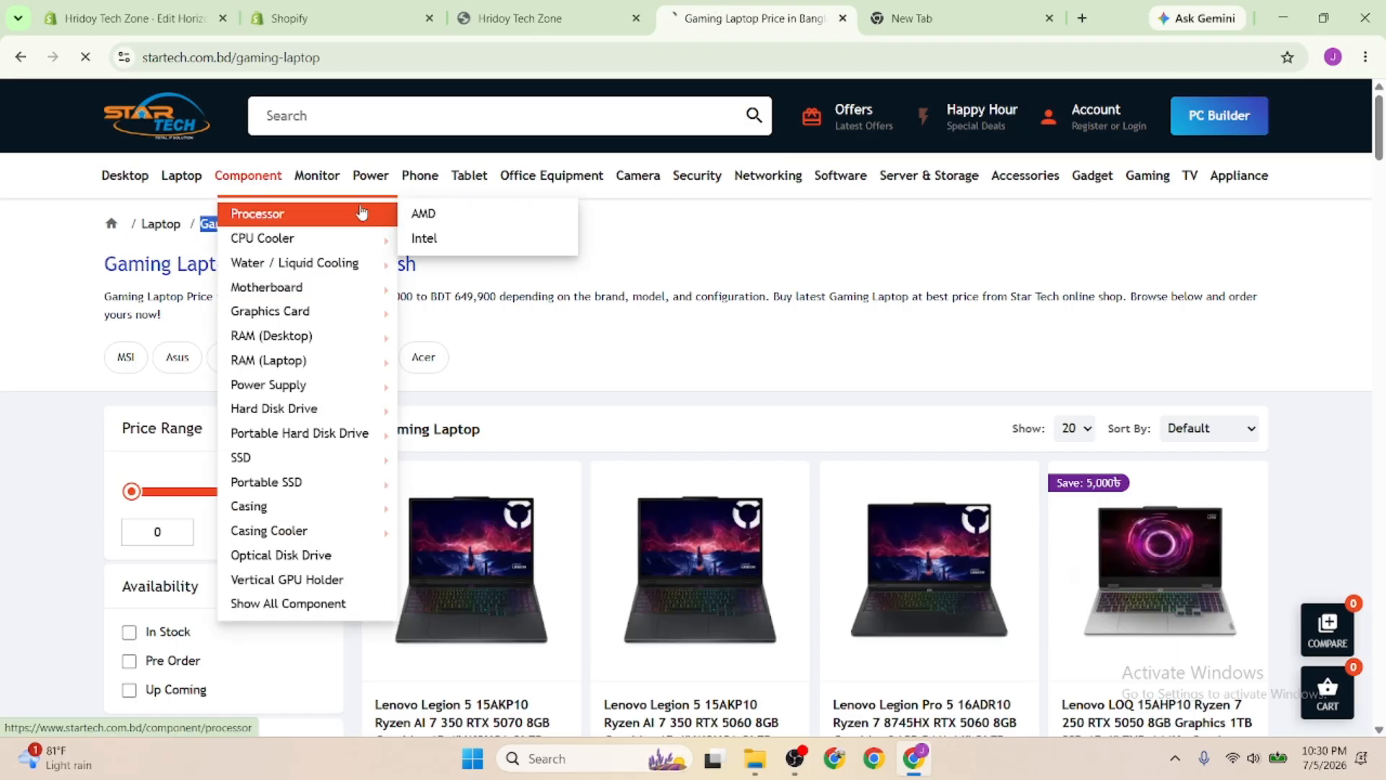
click(361, 212)
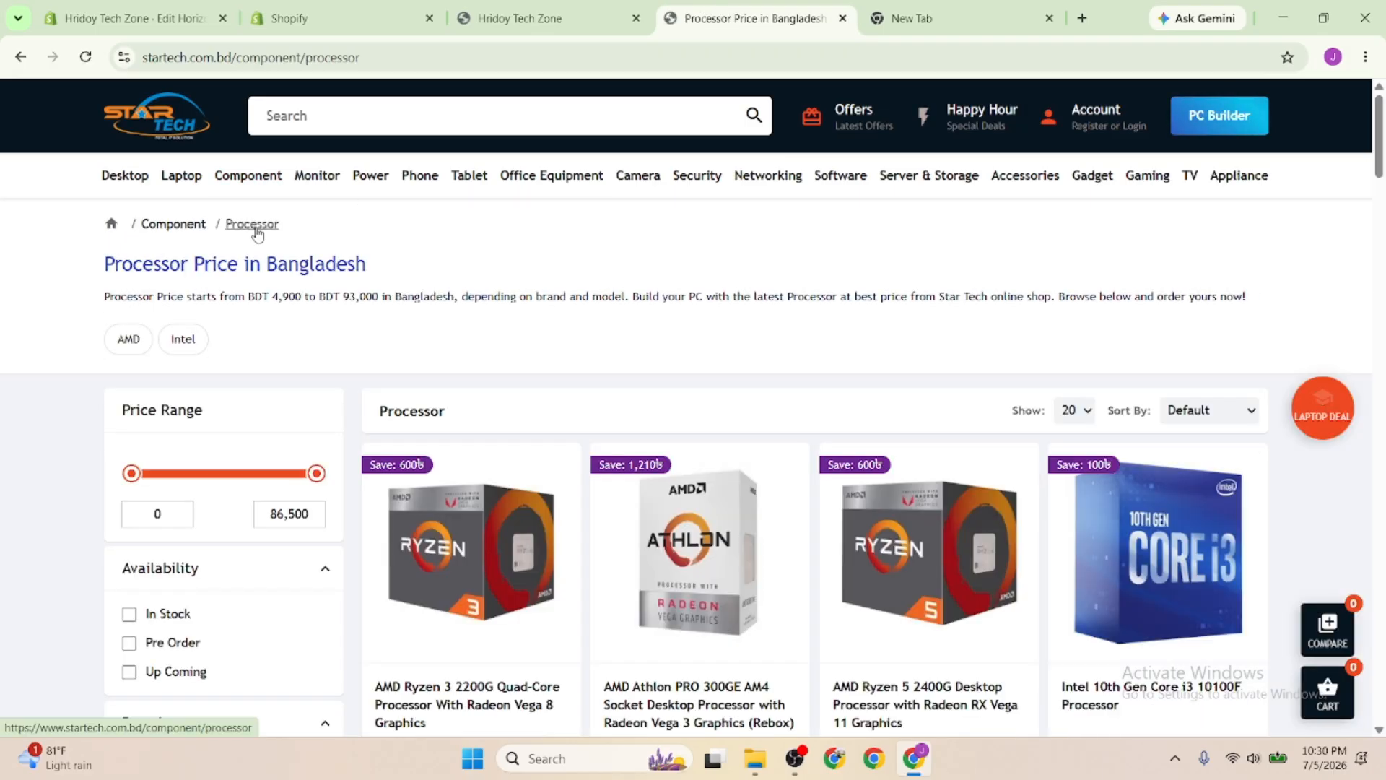
double_click(413, 411)
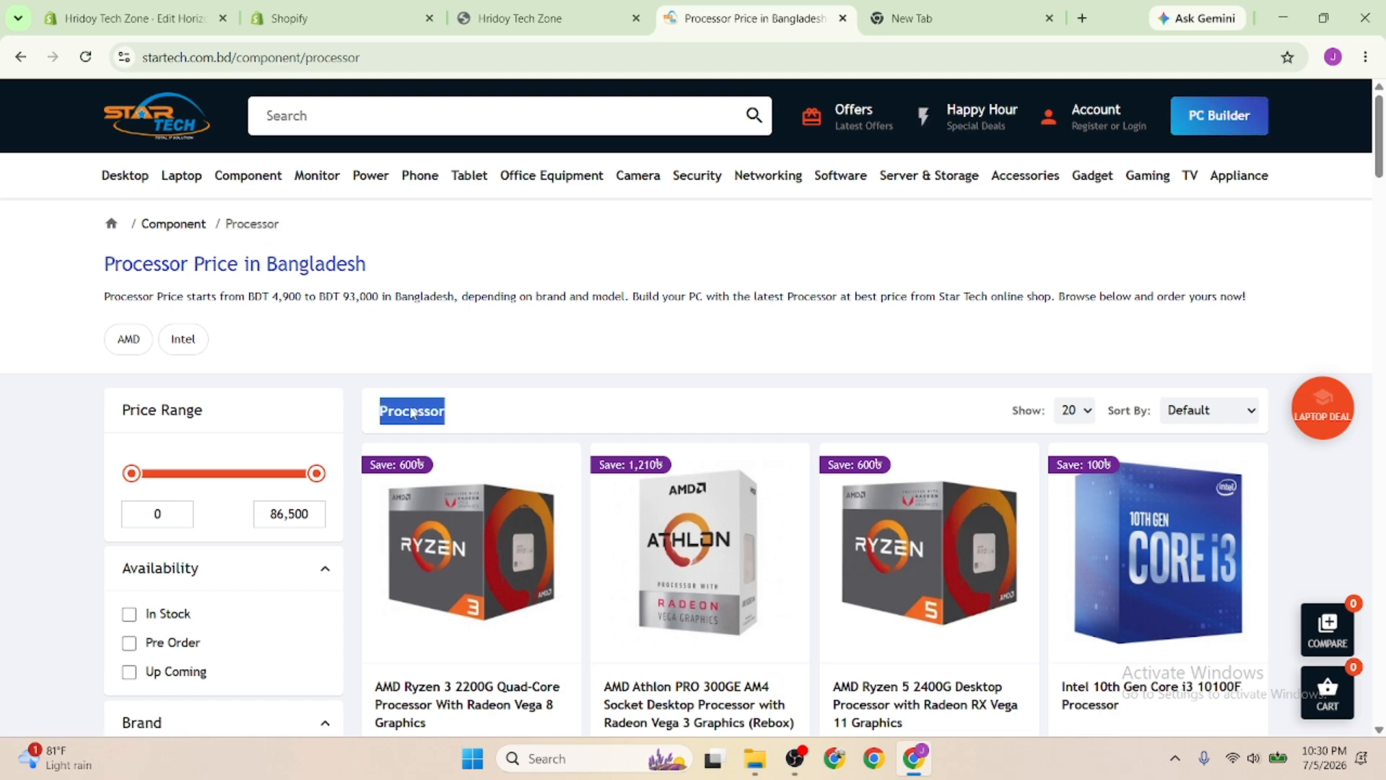
Back in the Shopify menu editor, fill in the new top-level item with the label Processor and the link #
click(328, 8)
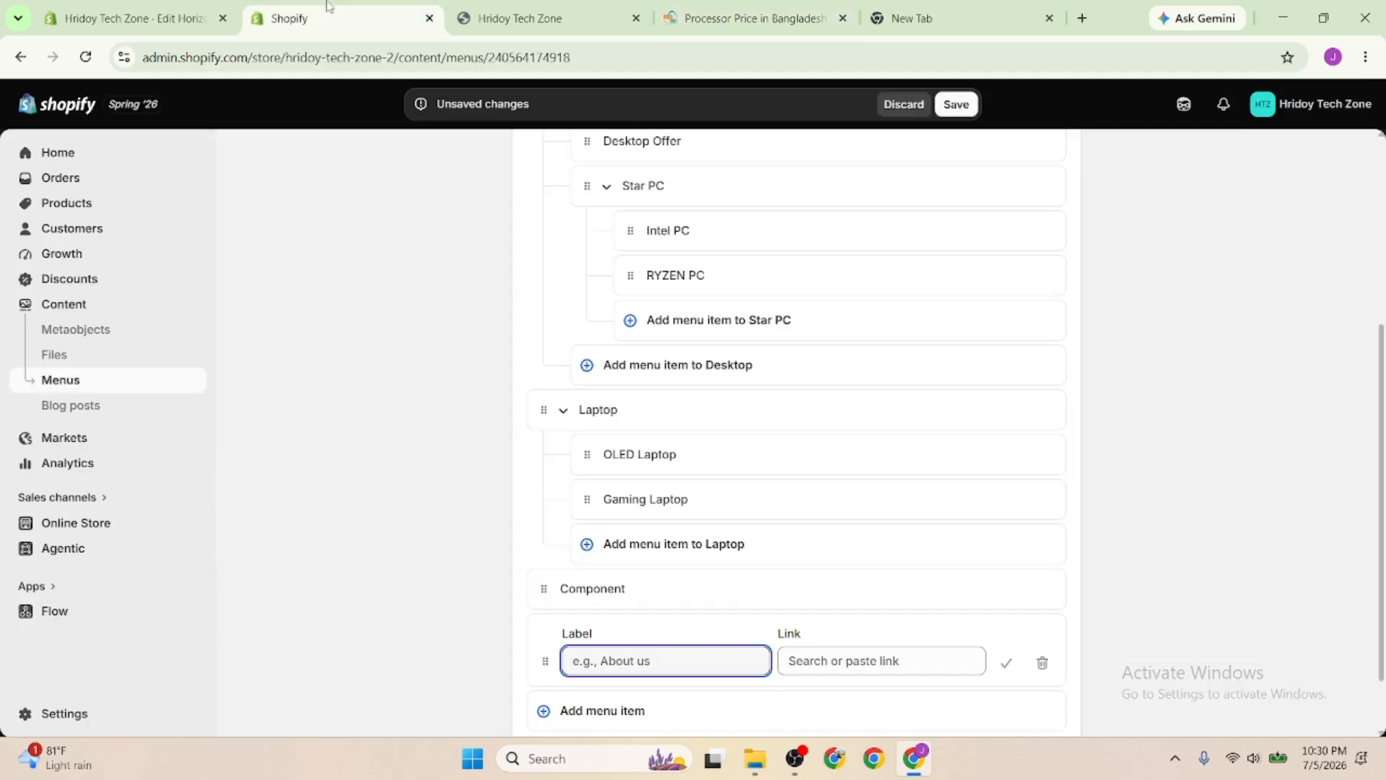
click(838, 661)
text(#)
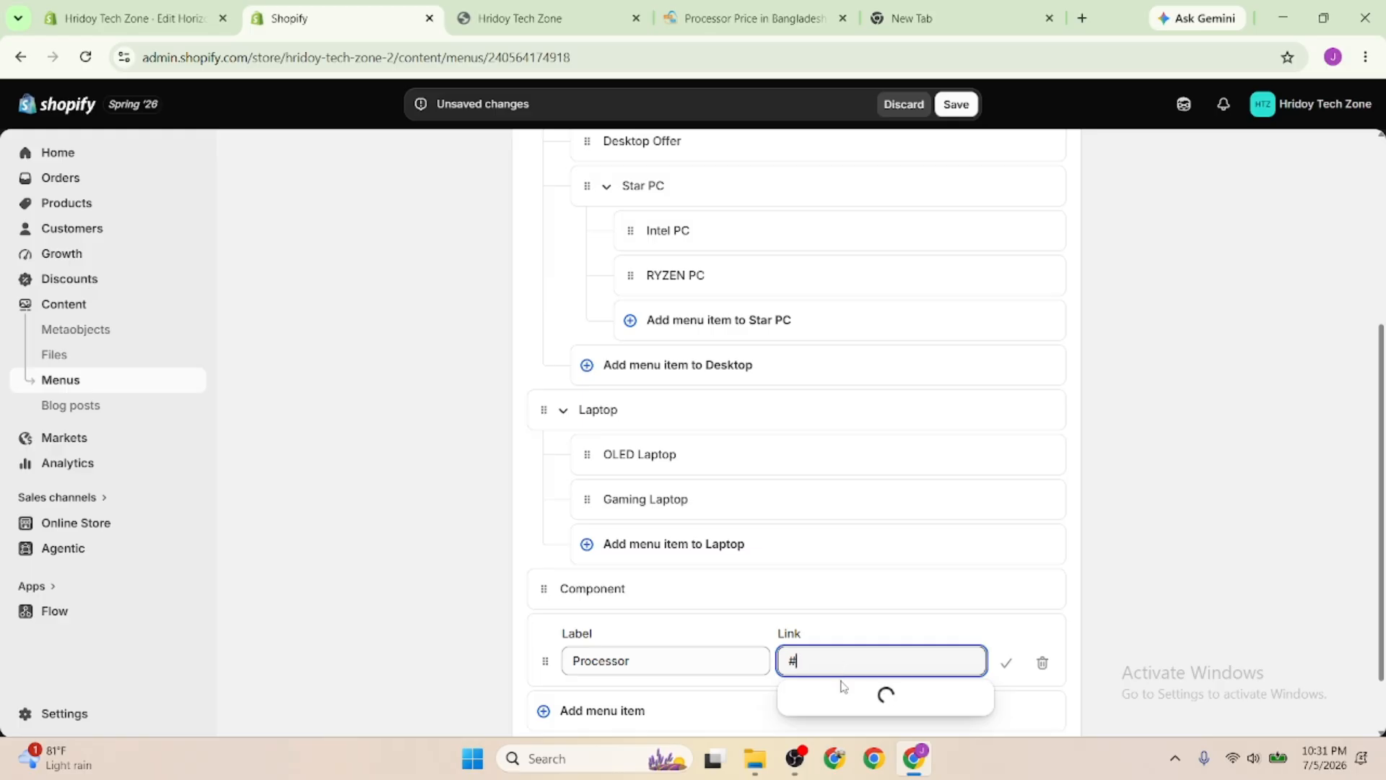
click(1006, 663)
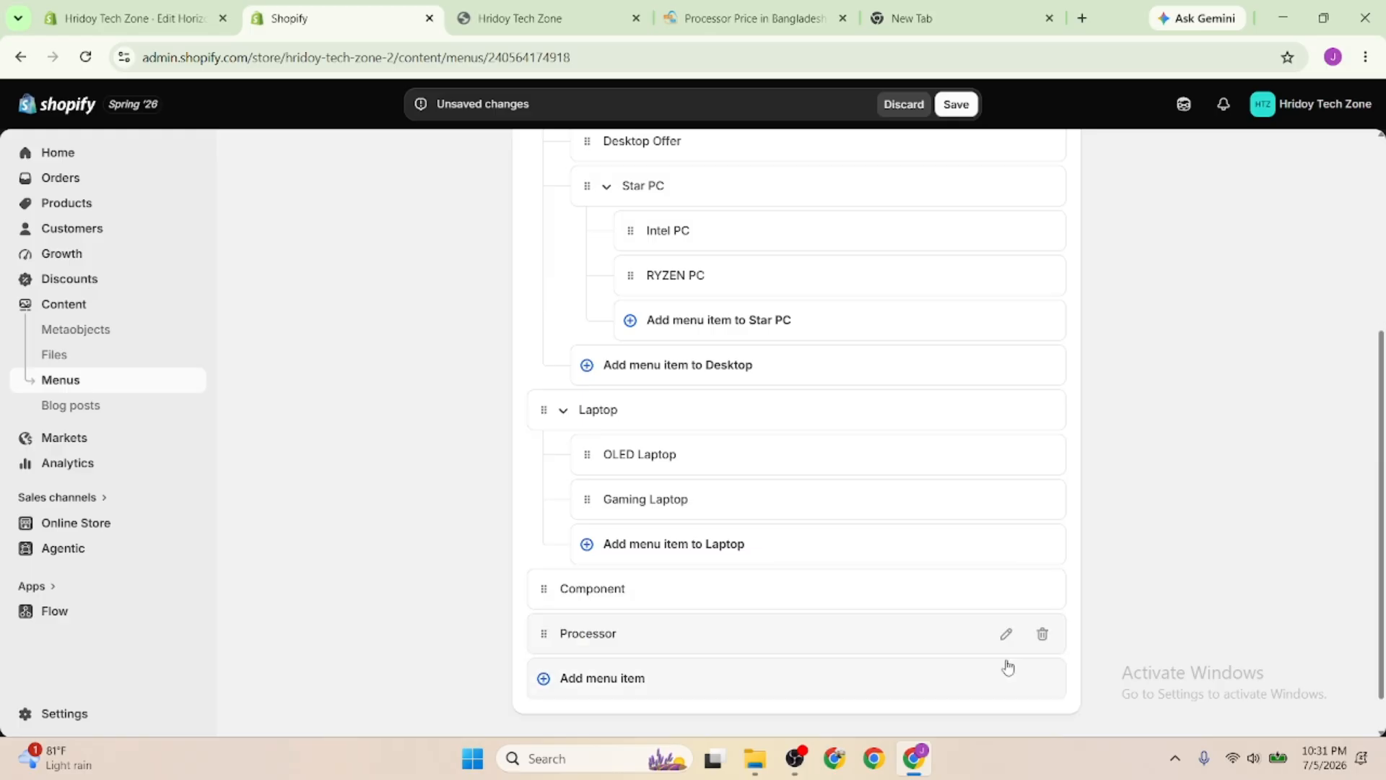
On the Star Tech site, open the CPU Cooler category under Component and copy its name from the product list heading
click(777, 13)
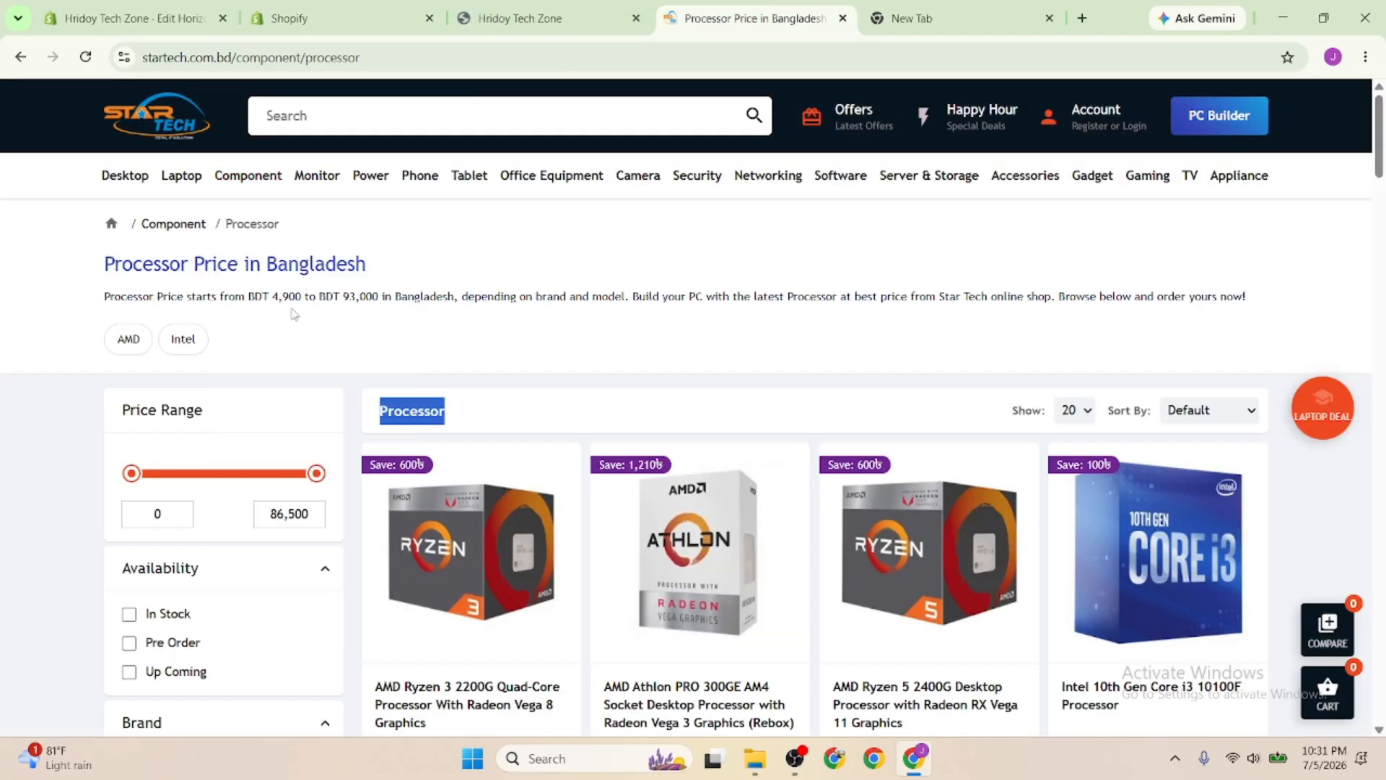
mouse_move(246, 177)
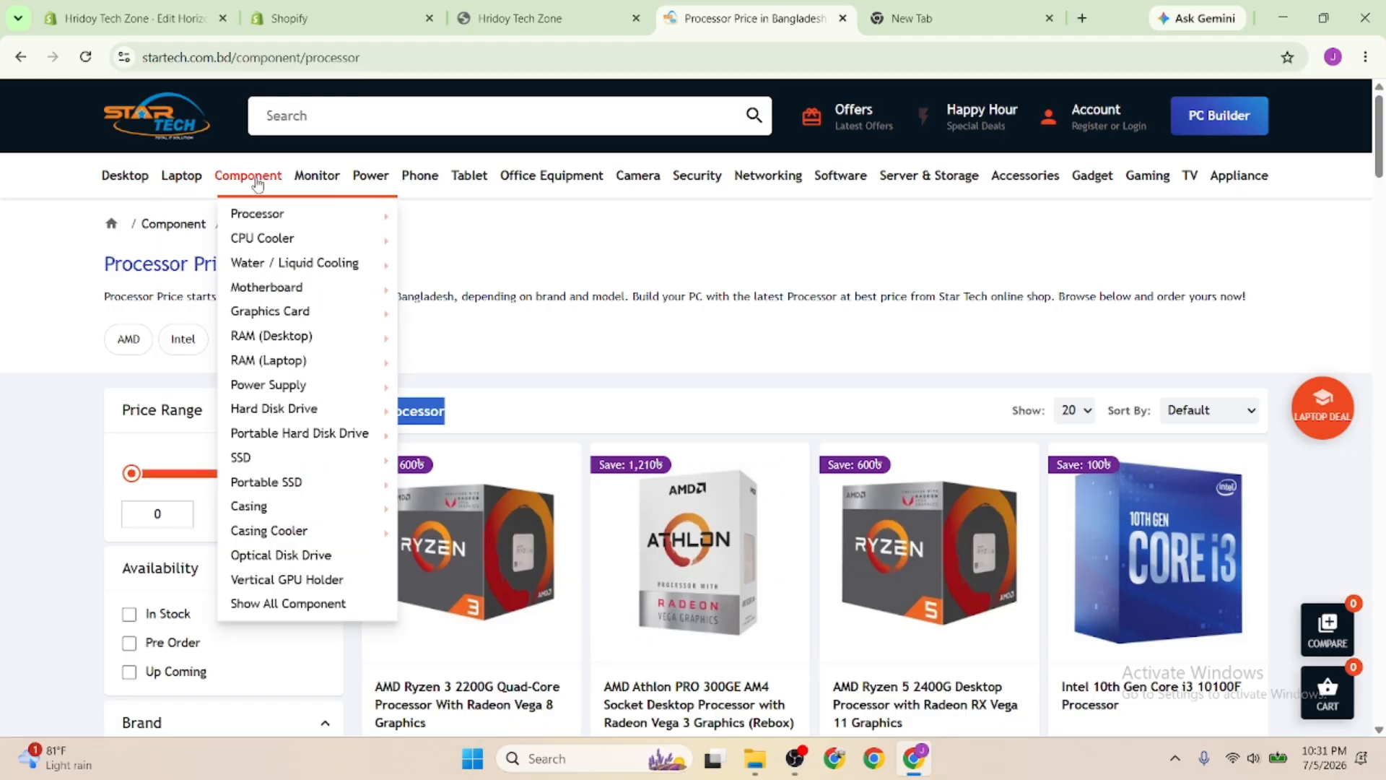
click(270, 238)
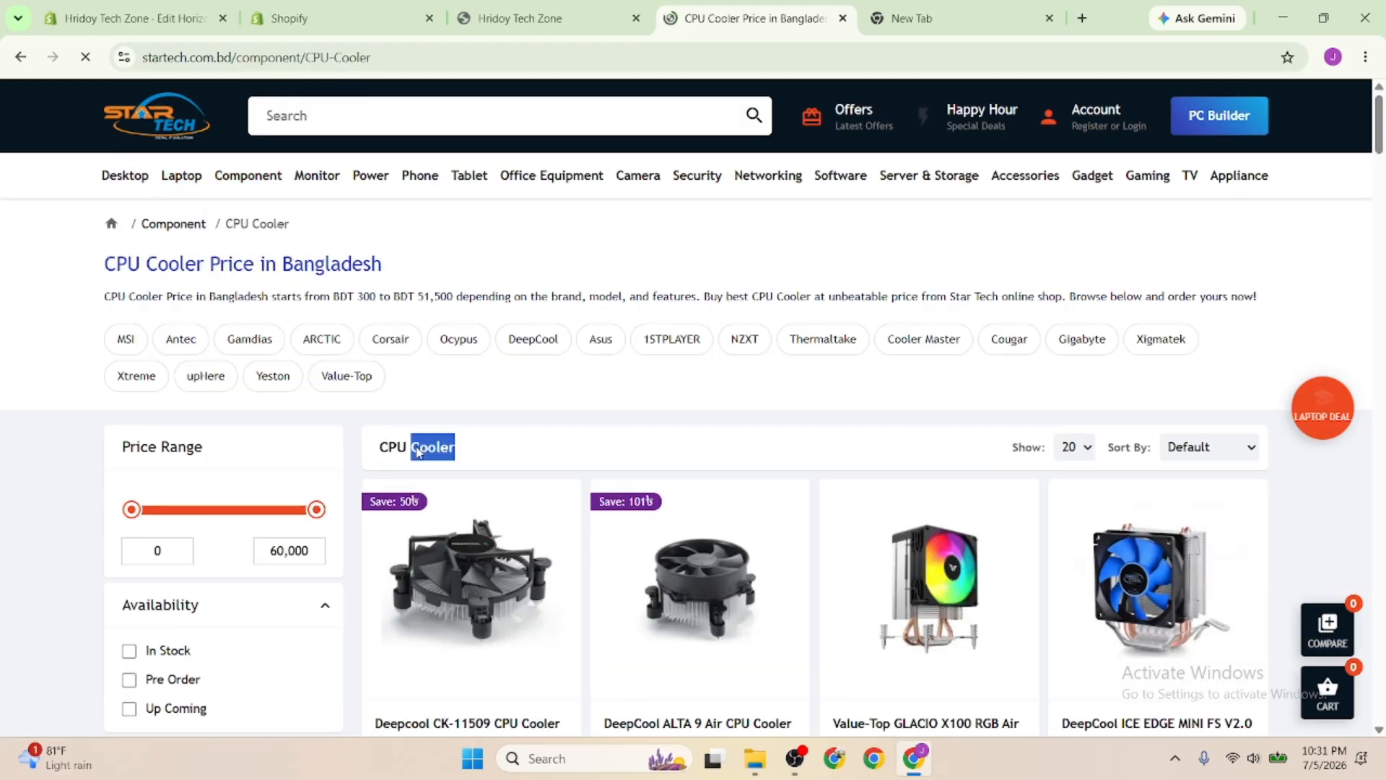
Back in the Shopify menu editor, add a top-level menu item labelled CPU Cooler with the link #
click(327, 18)
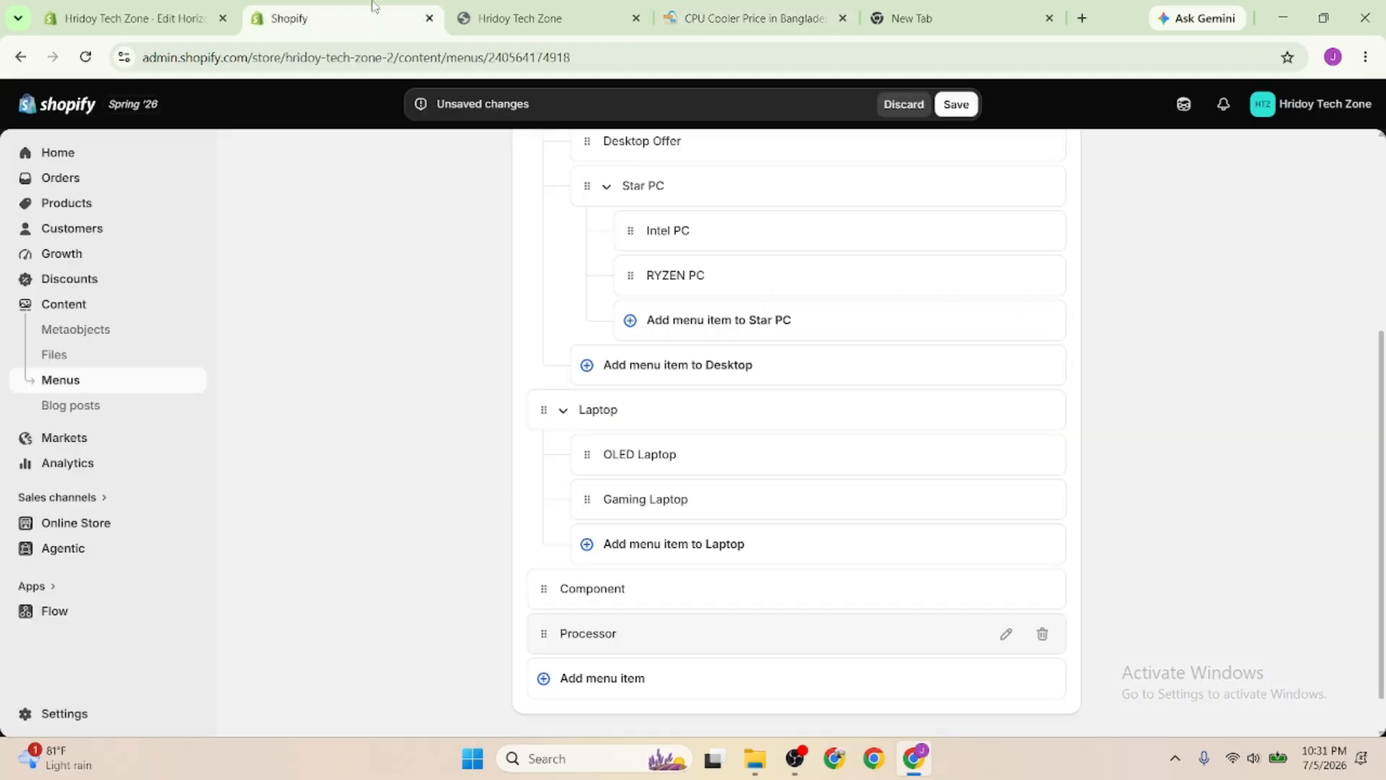
click(553, 680)
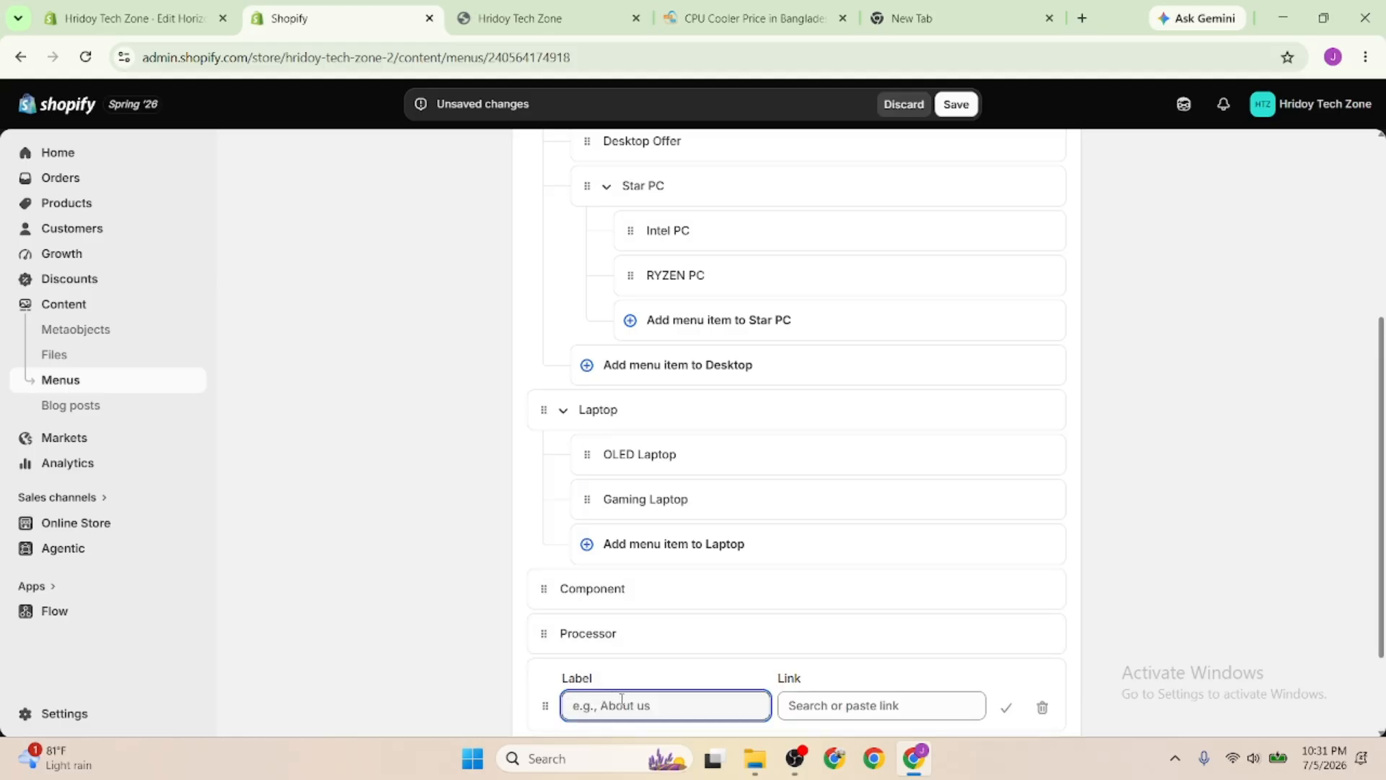
text(CPU Cooler)
click(819, 707)
text(#)
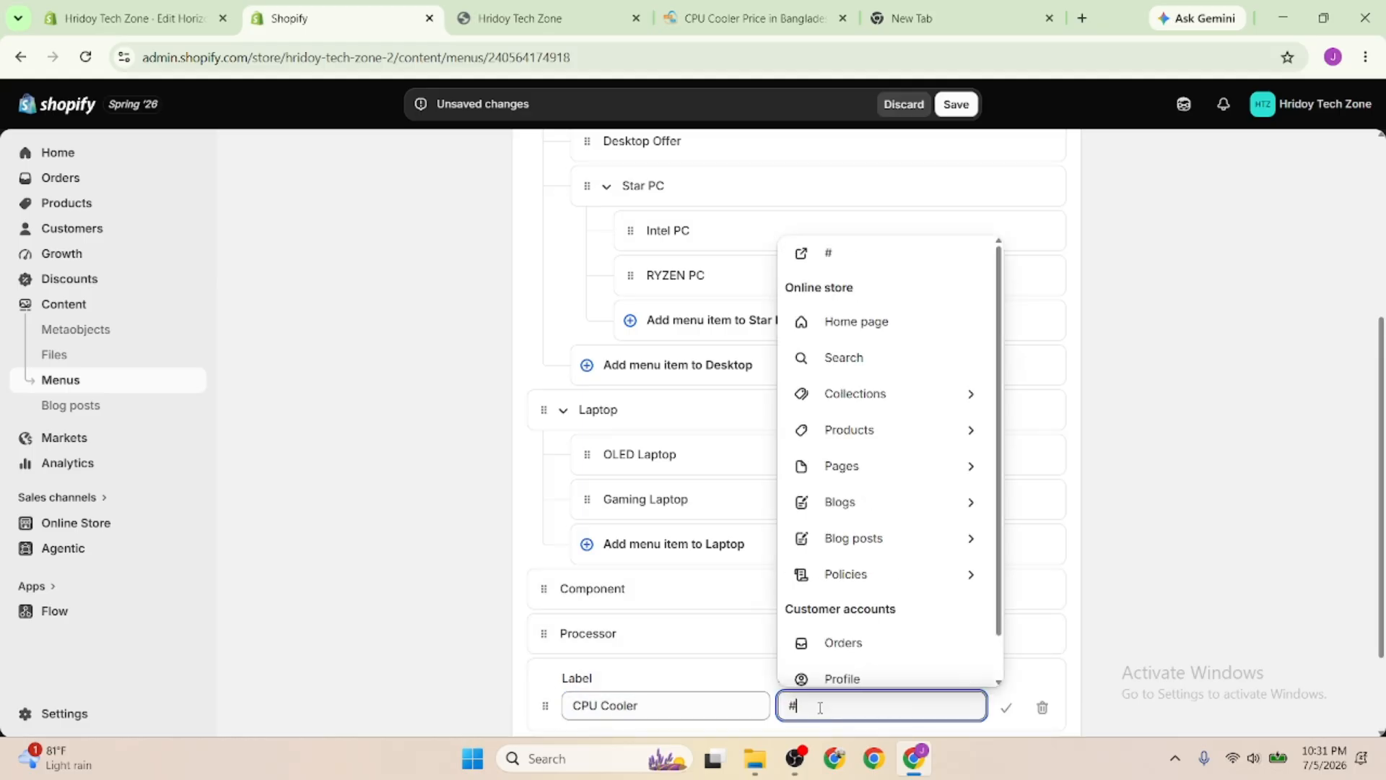
click(832, 639)
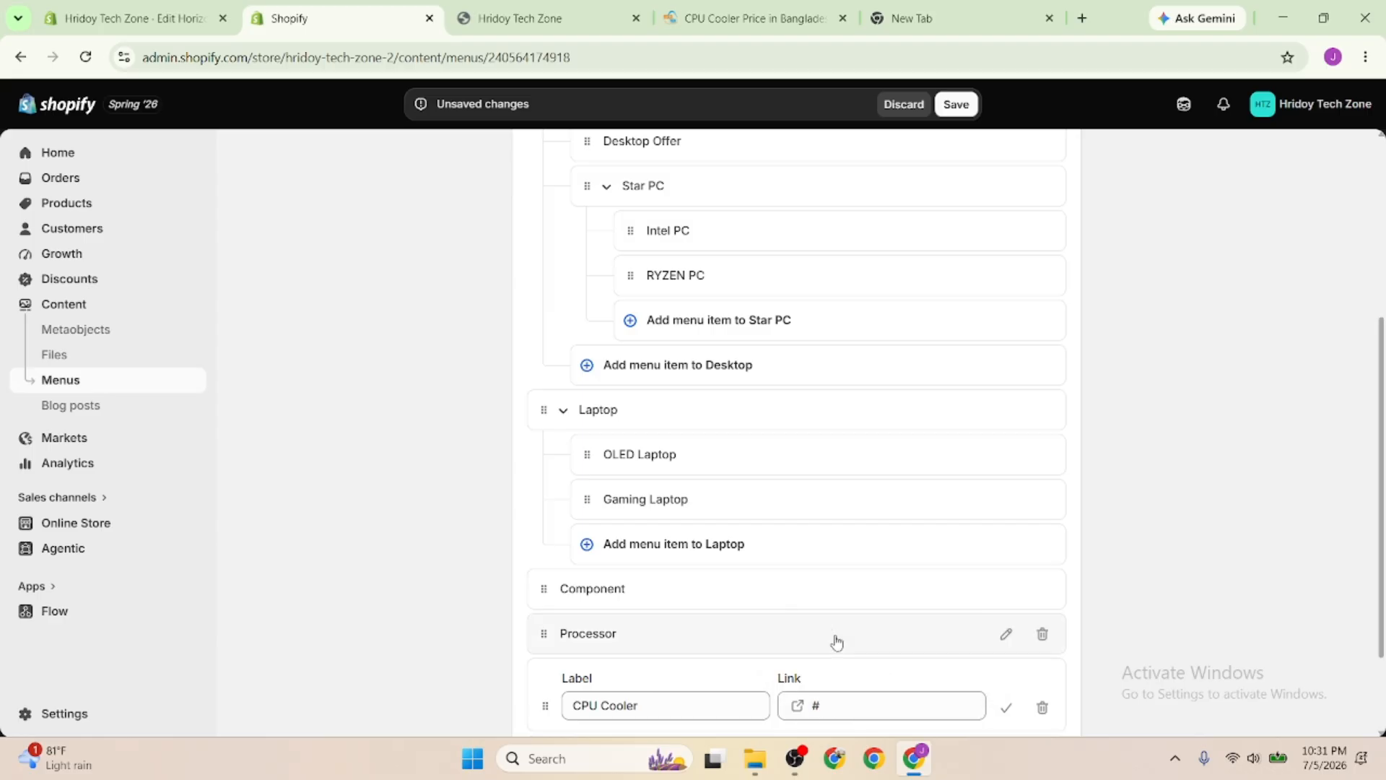
click(1006, 706)
Nest the Processor and CPU Cooler items under the Component menu item and confirm both entries
drag(545, 639, 590, 562)
scroll(642, 592, down, 2)
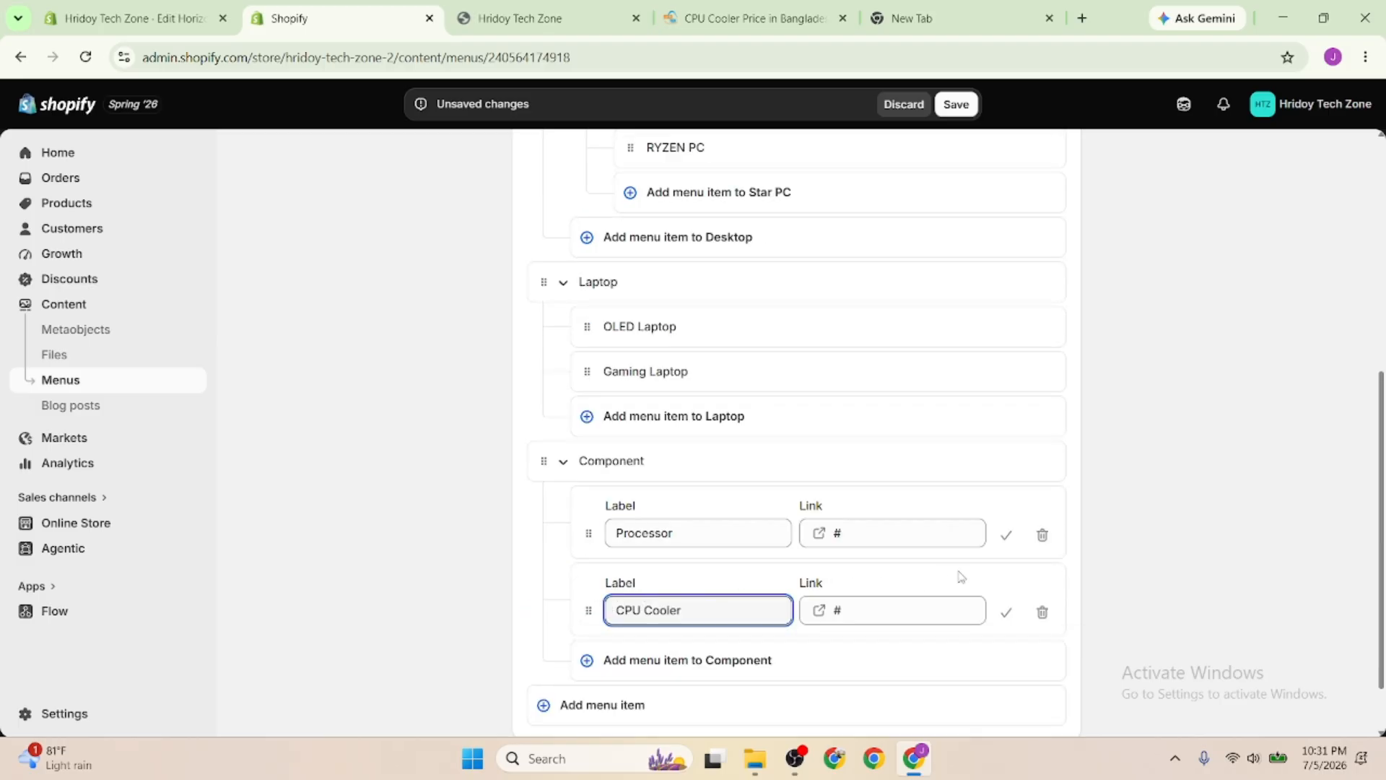
click(1003, 533)
click(1006, 577)
Check Star Tech's main navigation and the category list kept in the blank browser tab for the category after Component
scroll(830, 592, up, 3)
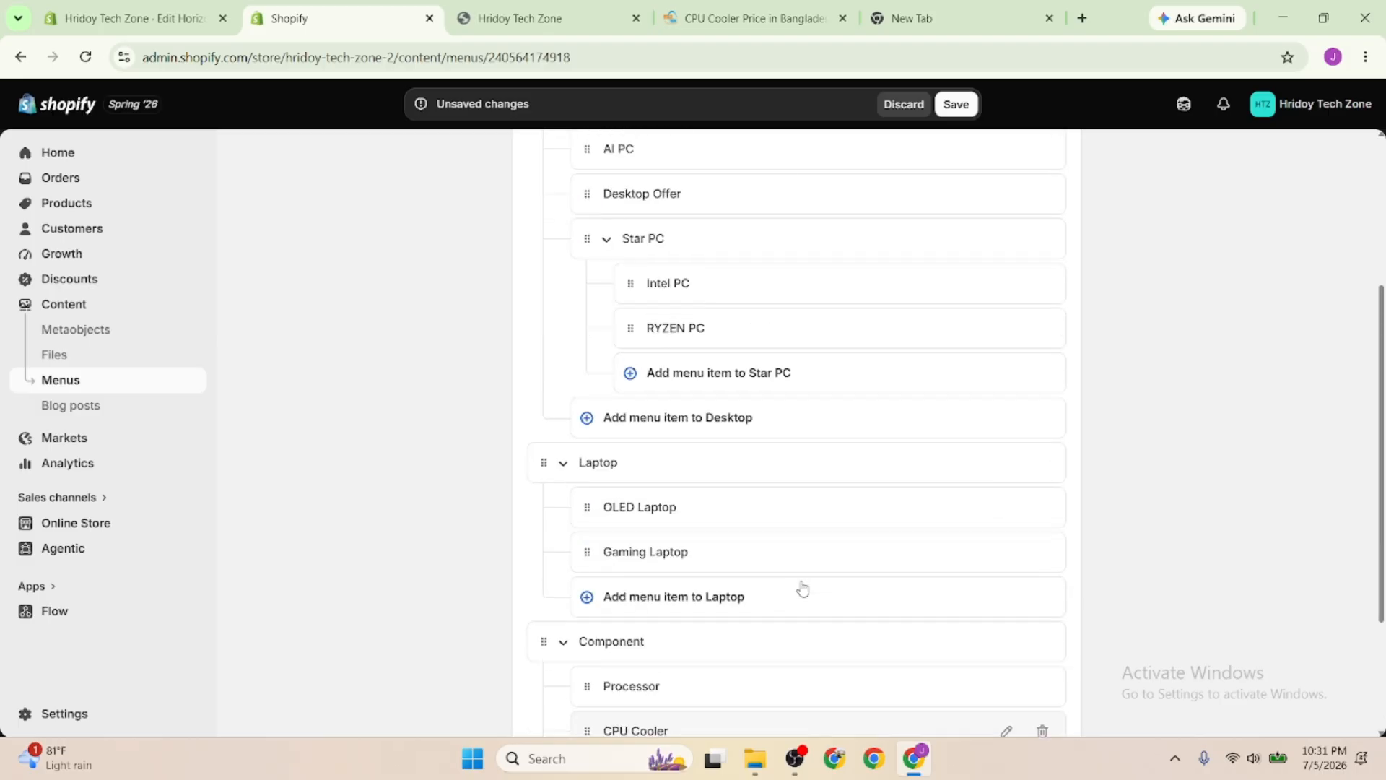
scroll(798, 585, up, 4)
click(751, 18)
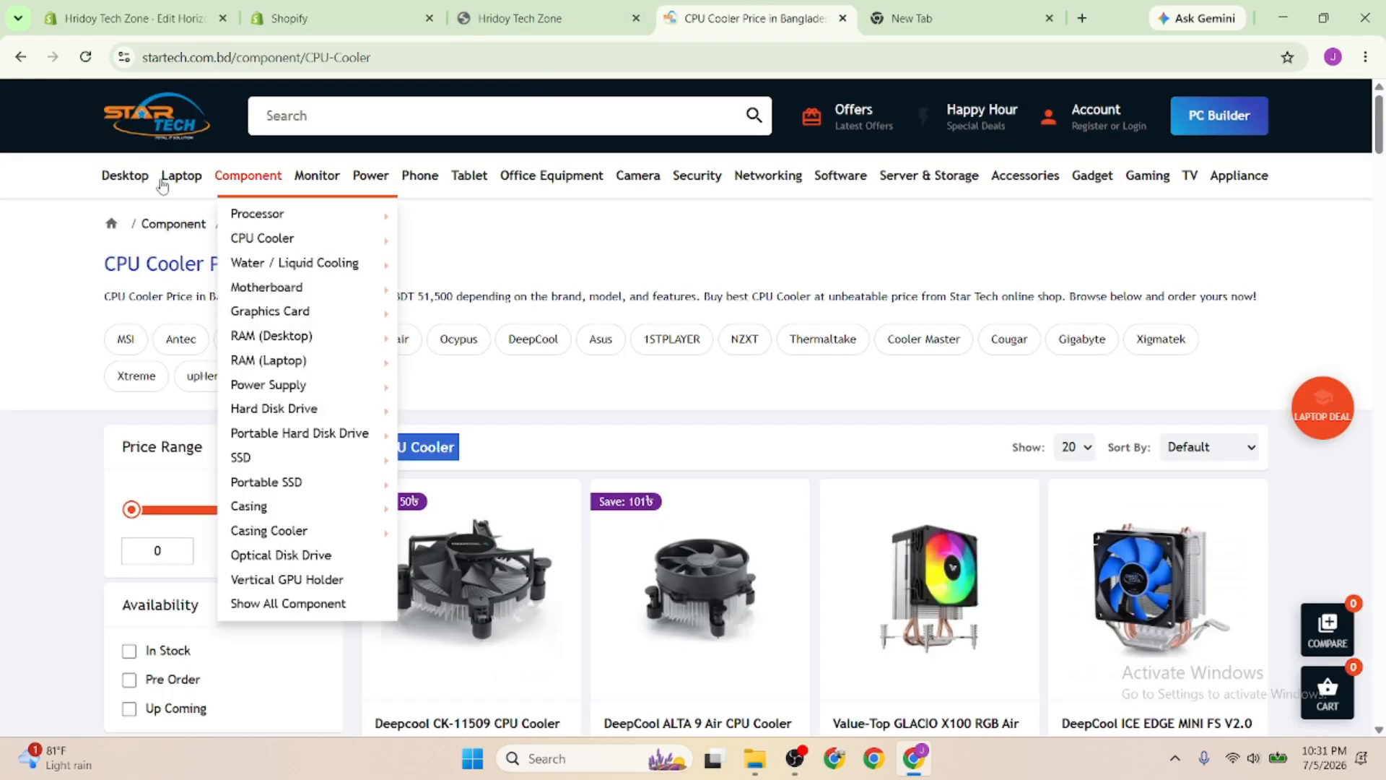
click(922, 22)
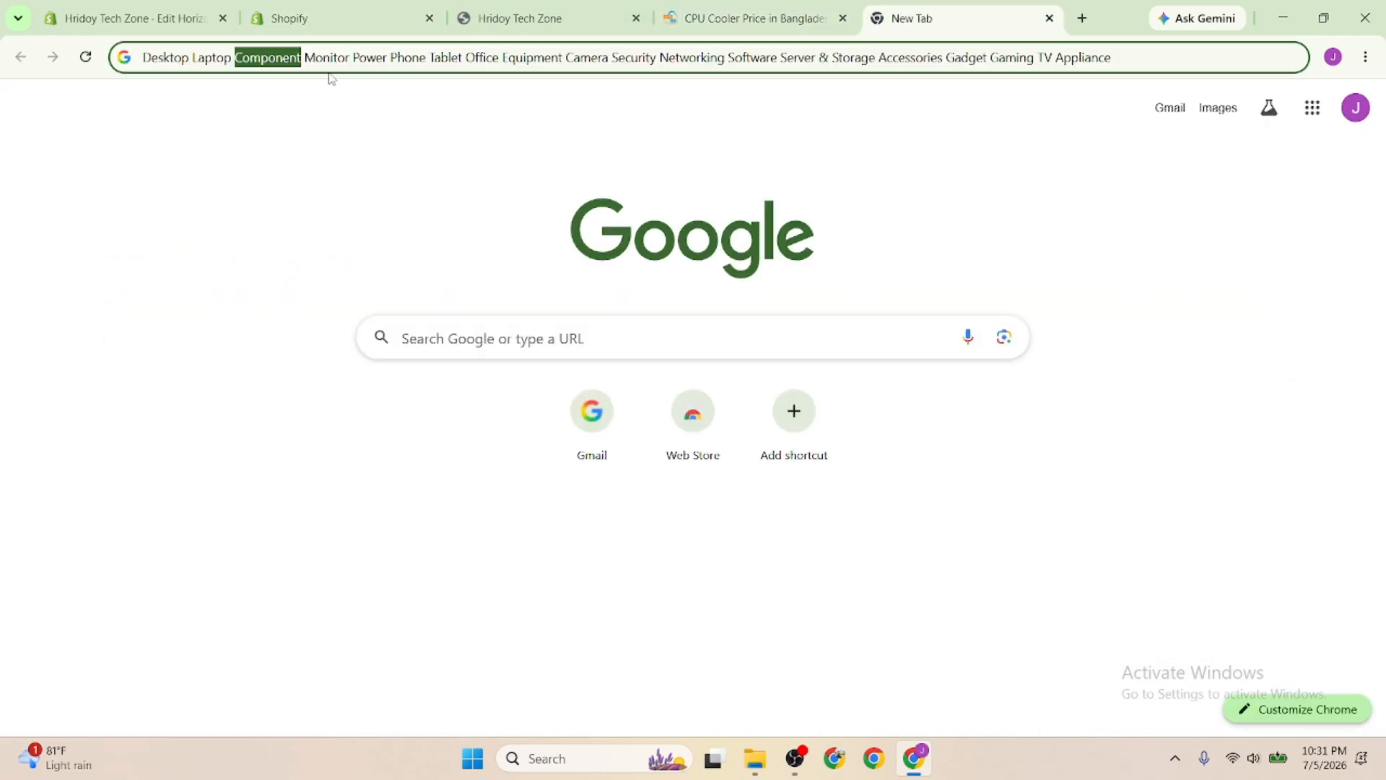
Back in the Shopify menu editor, add a top-level menu item labelled Monitor that links to All collections
click(310, 14)
scroll(654, 589, down, 4)
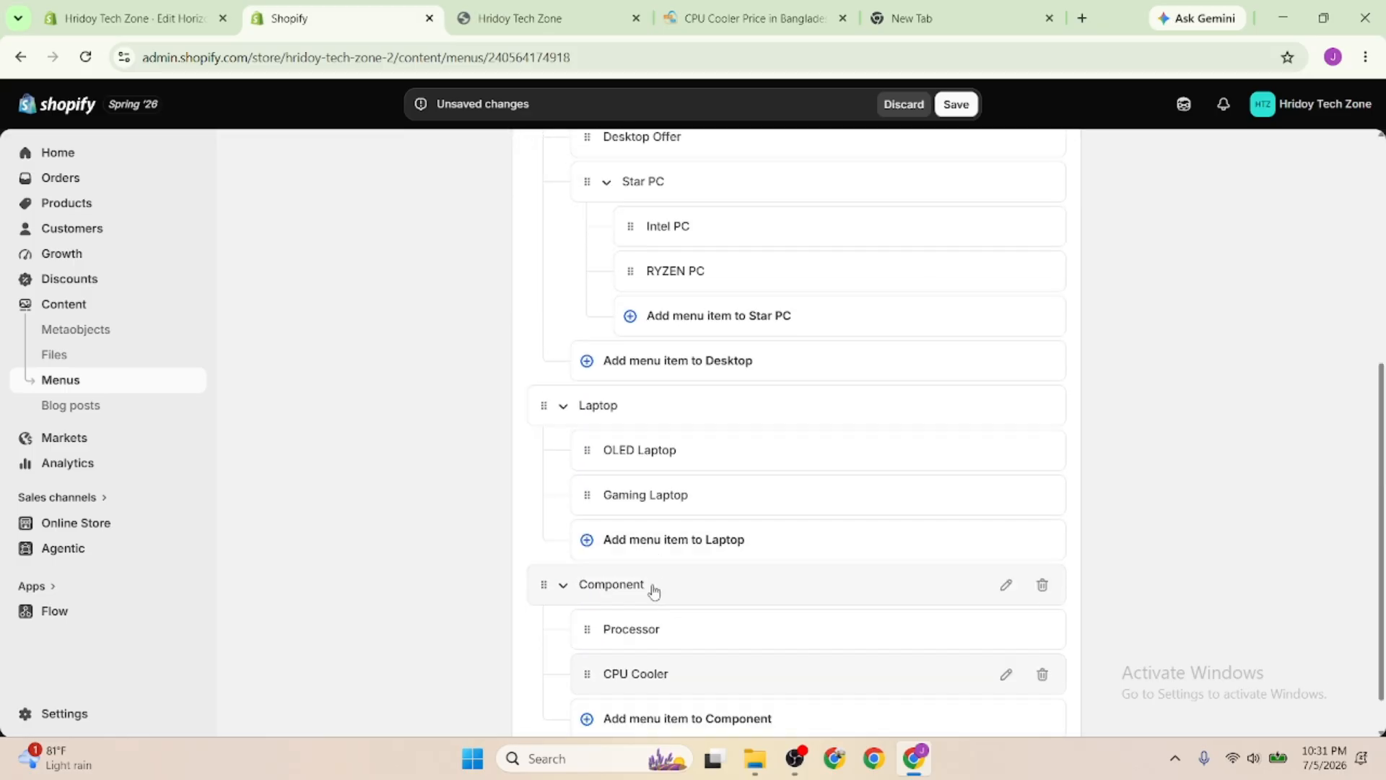
scroll(654, 590, down, 2)
click(638, 632)
text(Monitor)
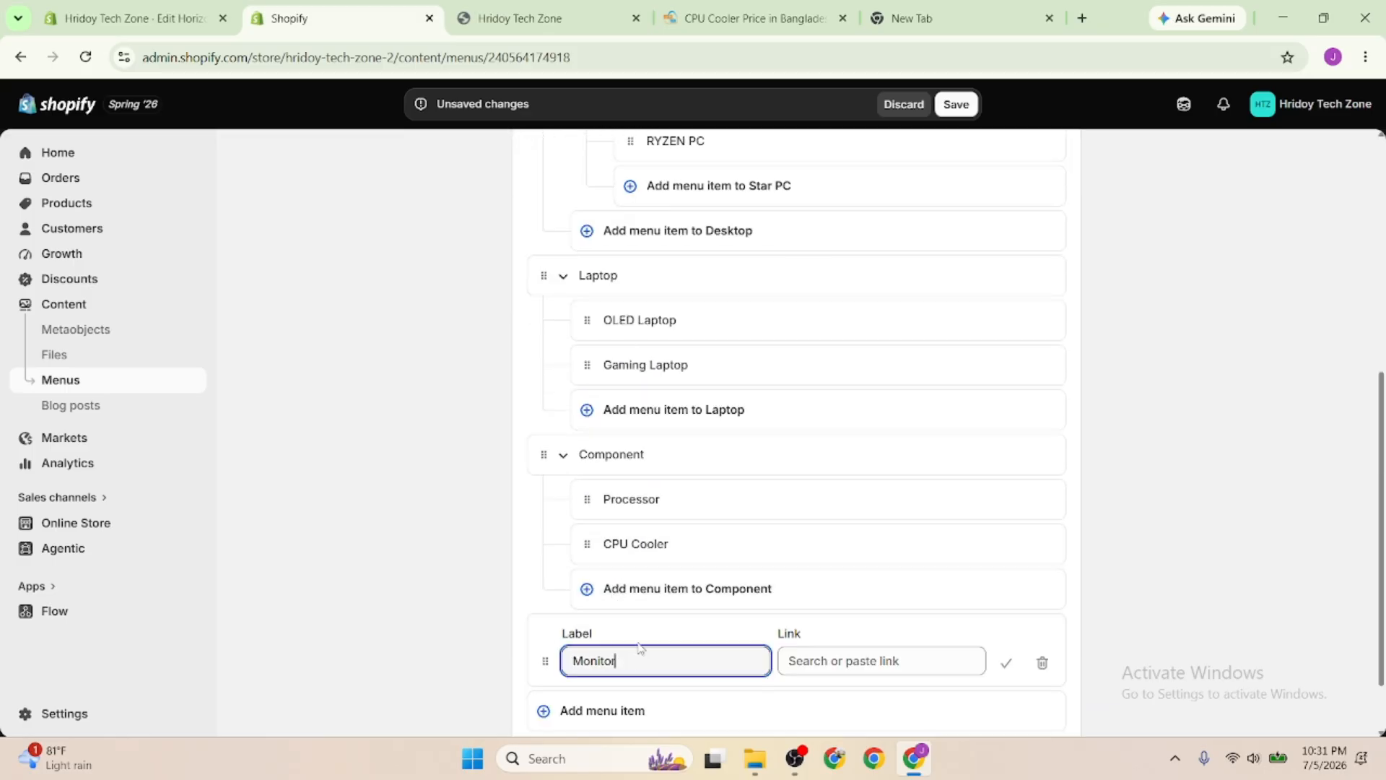
click(799, 644)
click(853, 311)
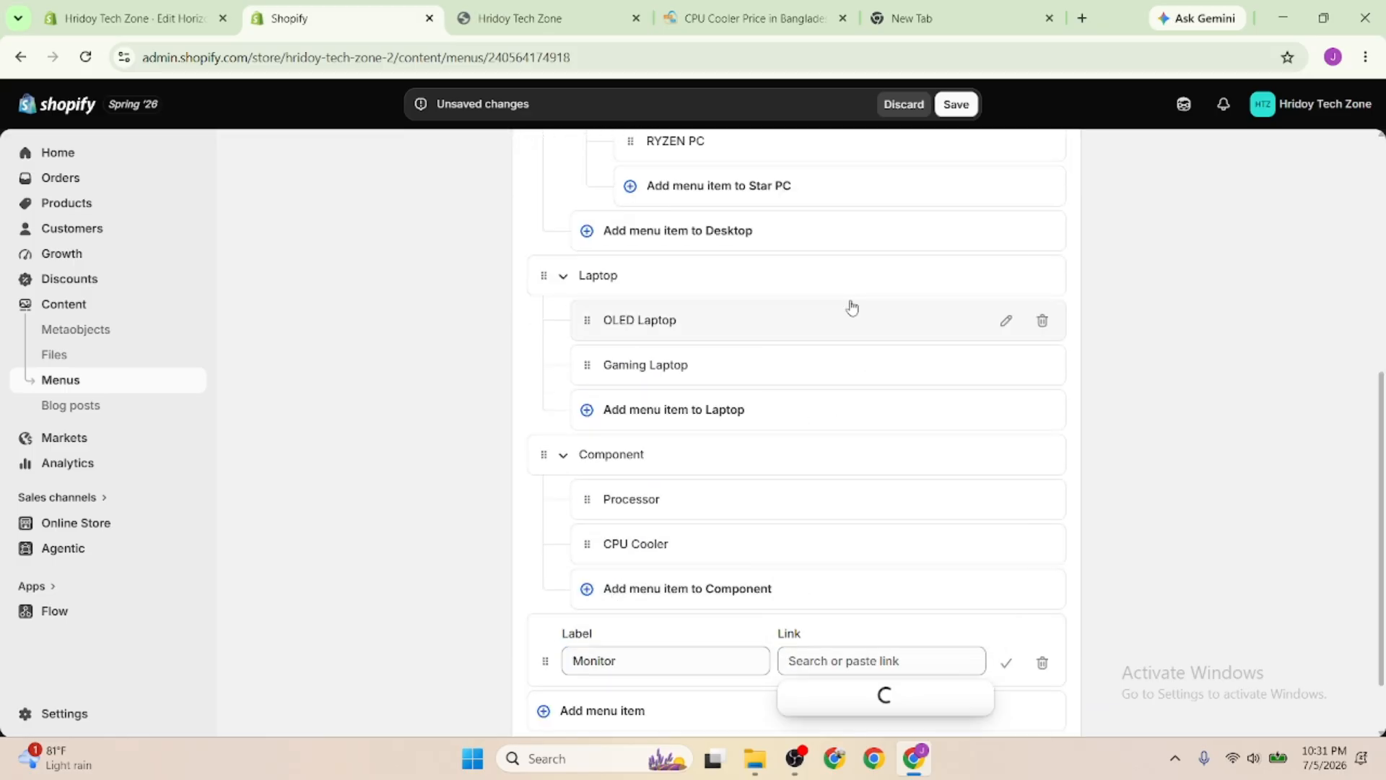
click(843, 591)
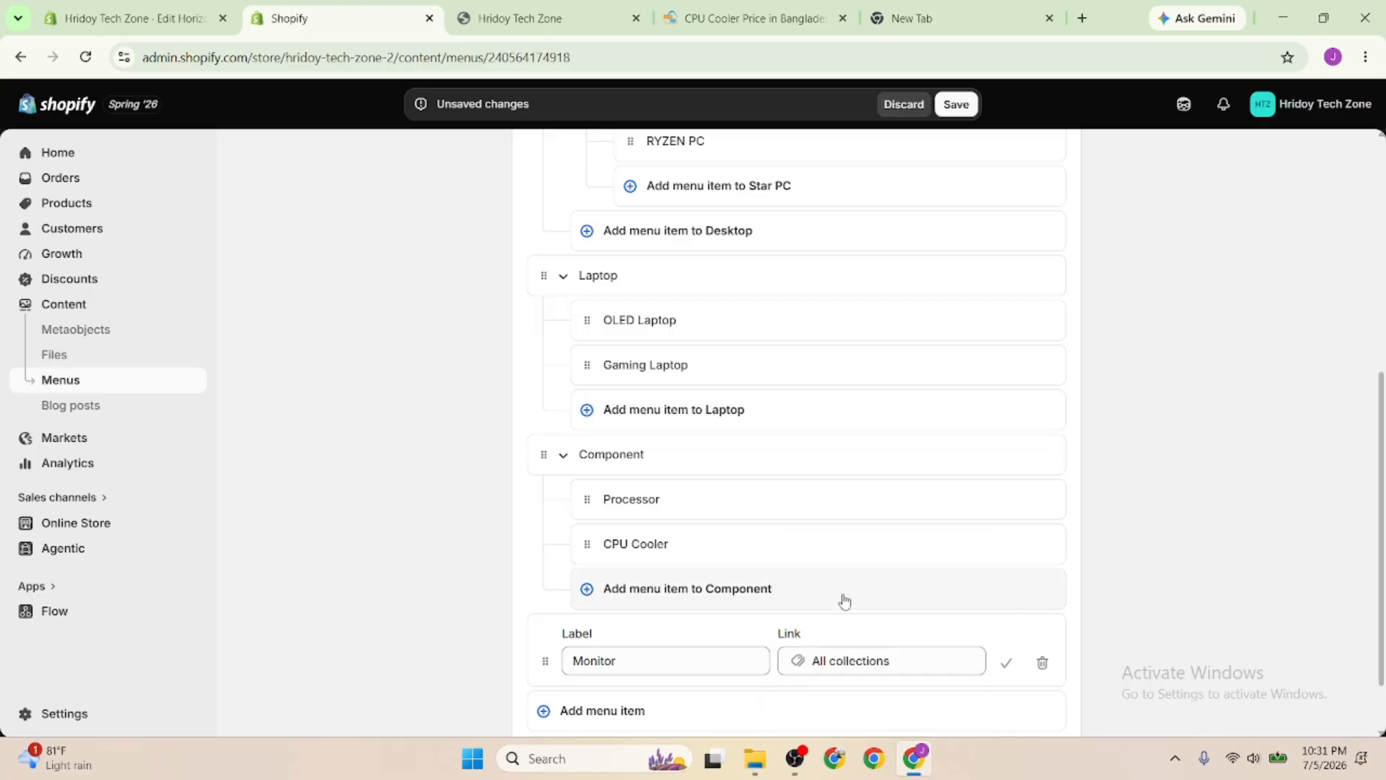
scroll(842, 553, down, 1)
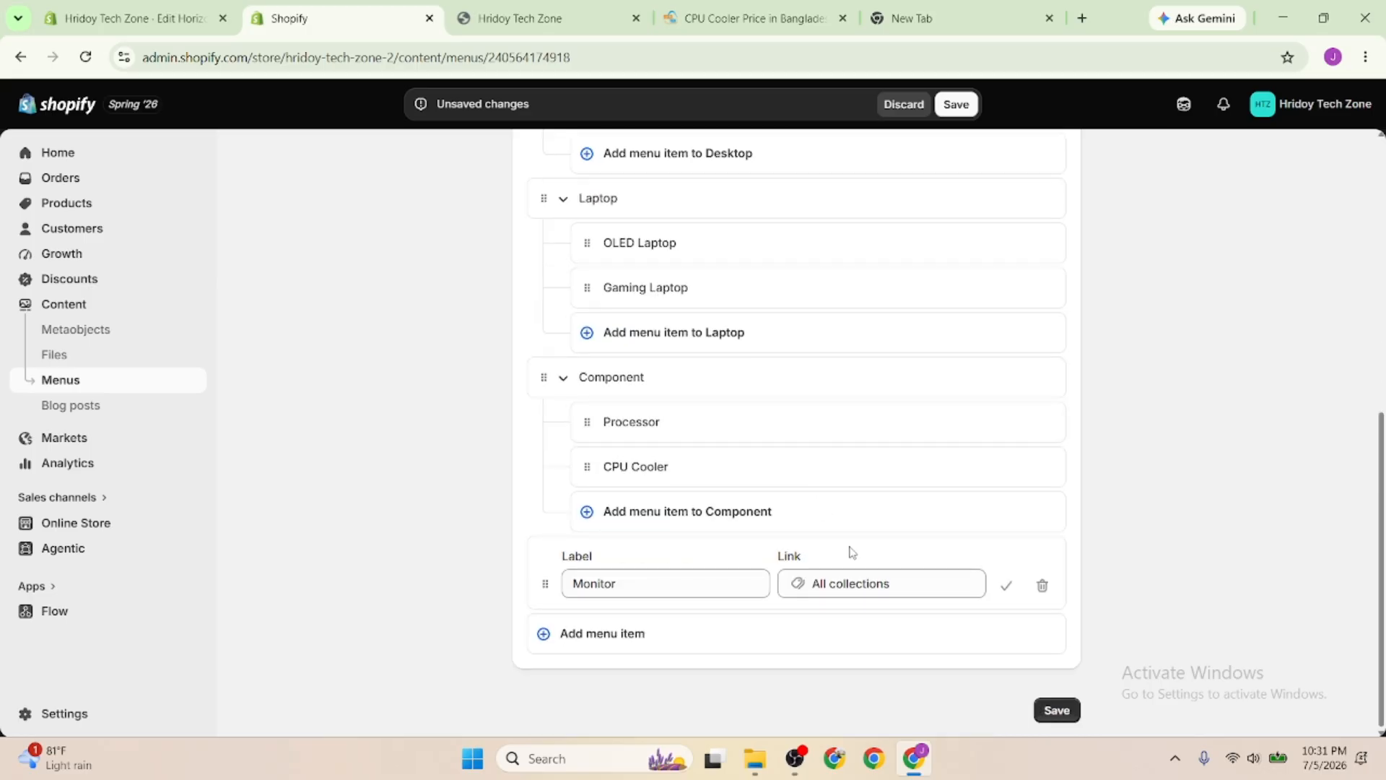
click(1005, 582)
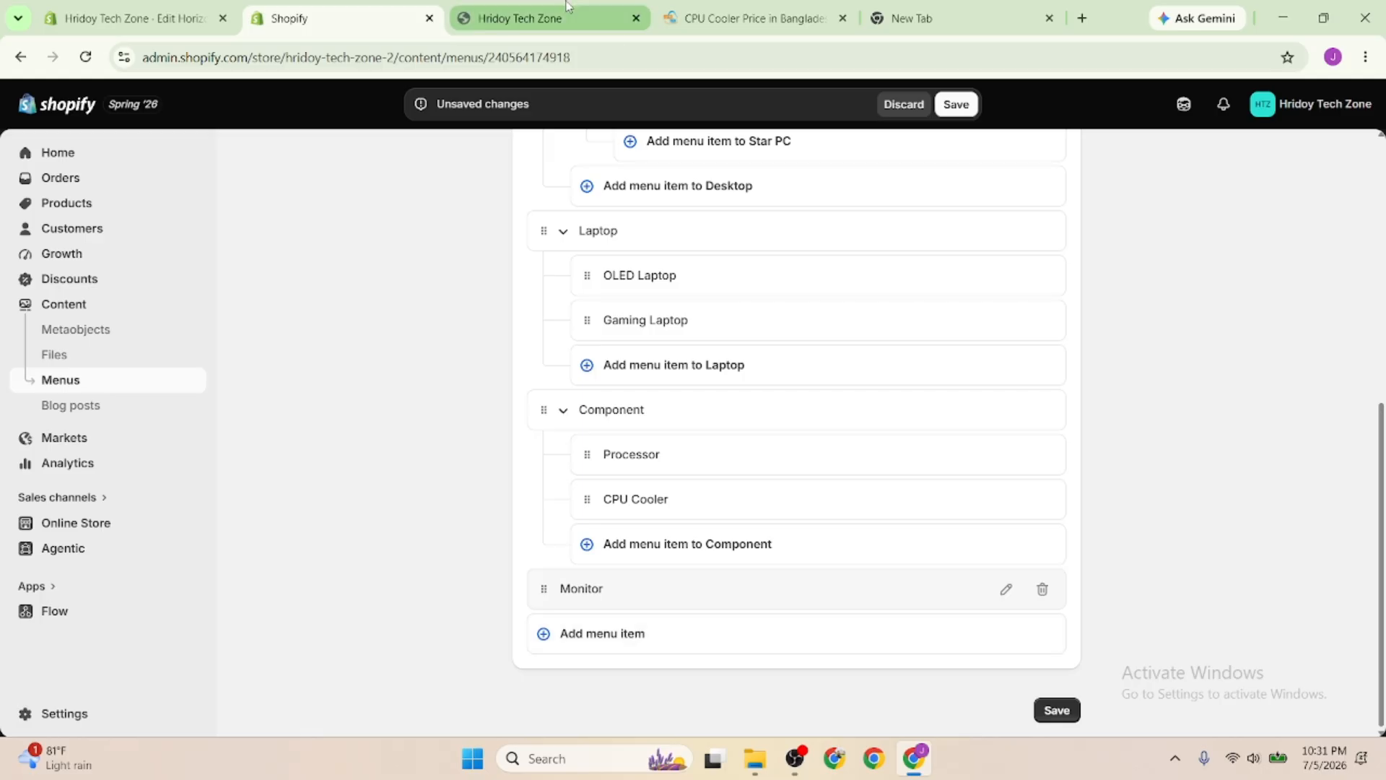
Check the brands in Star Tech's Monitor submenu, and back in the Shopify menu editor add a top-level item labelled HP with the link #
click(798, 7)
mouse_move(318, 180)
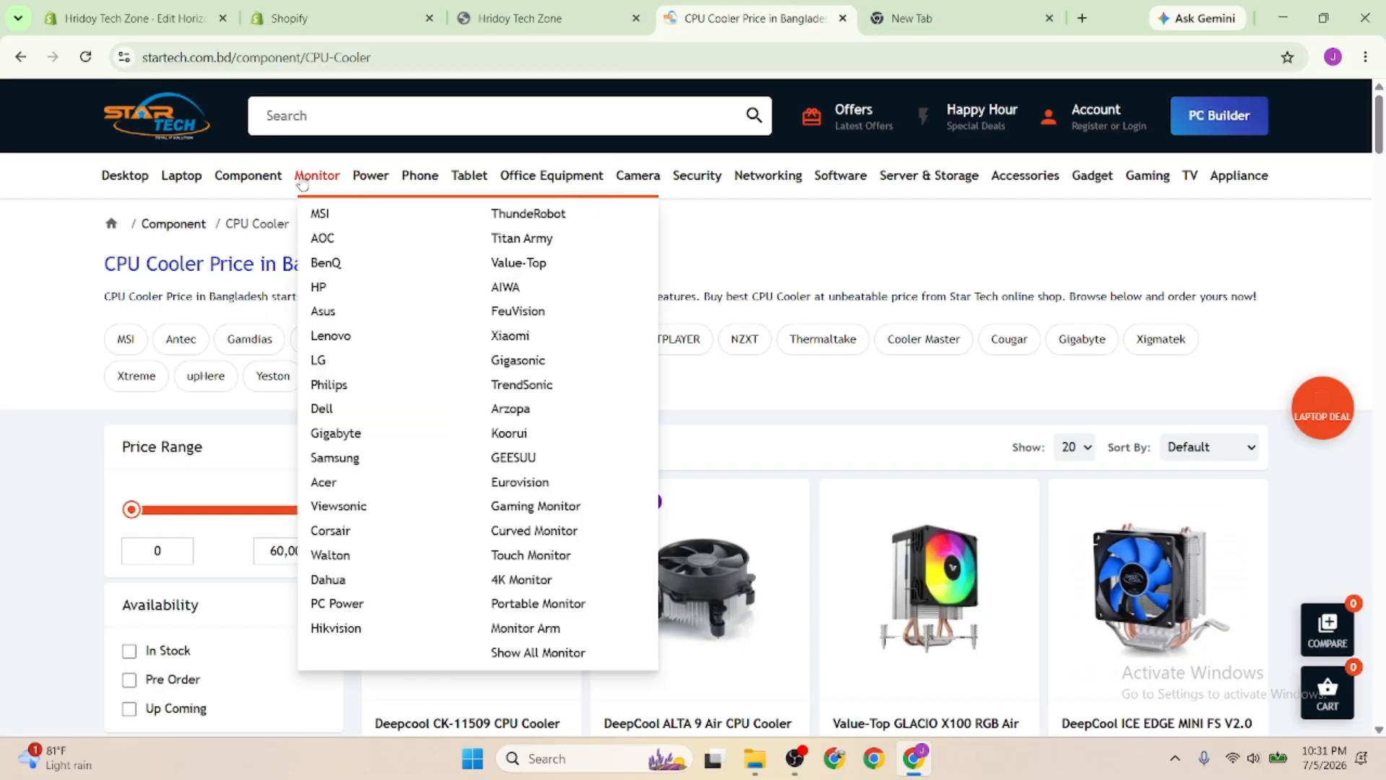
click(288, 18)
click(604, 641)
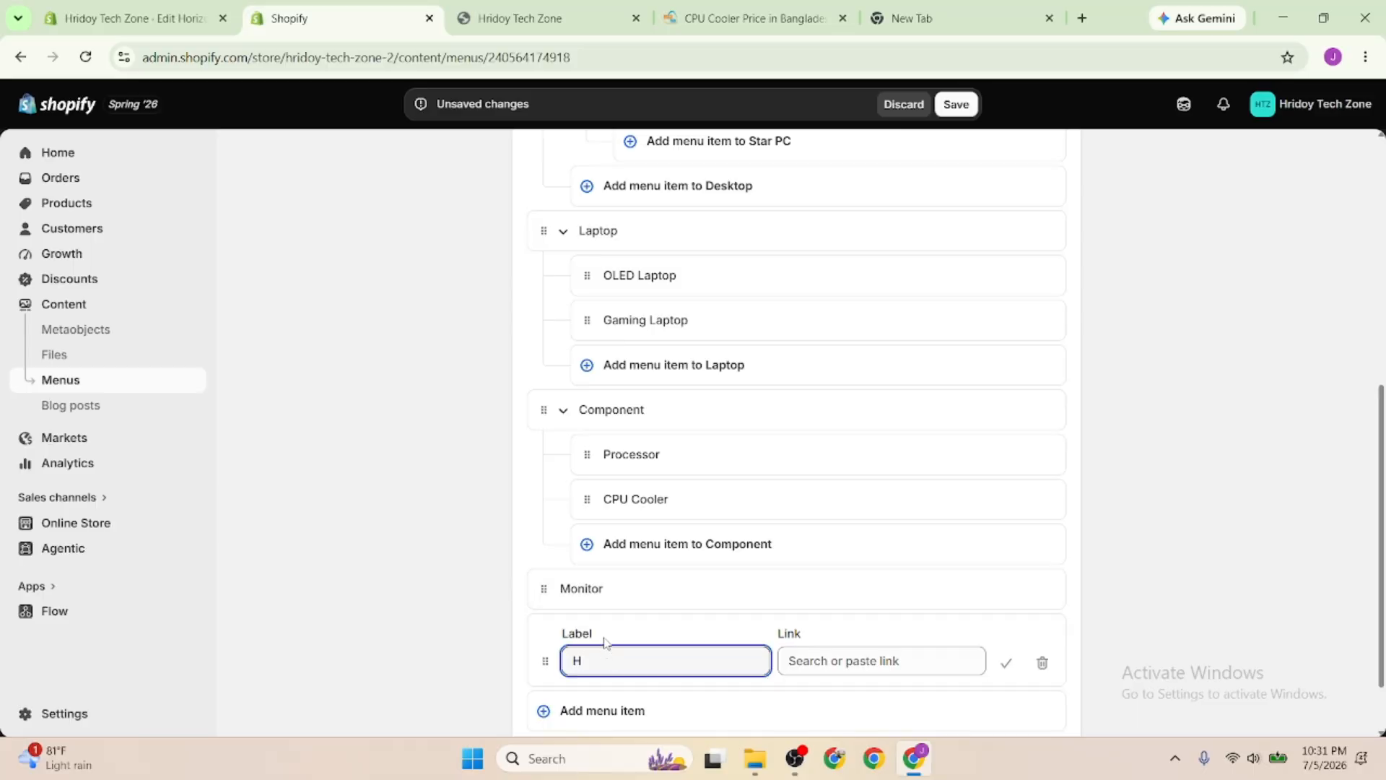
key(Caps_Lock)
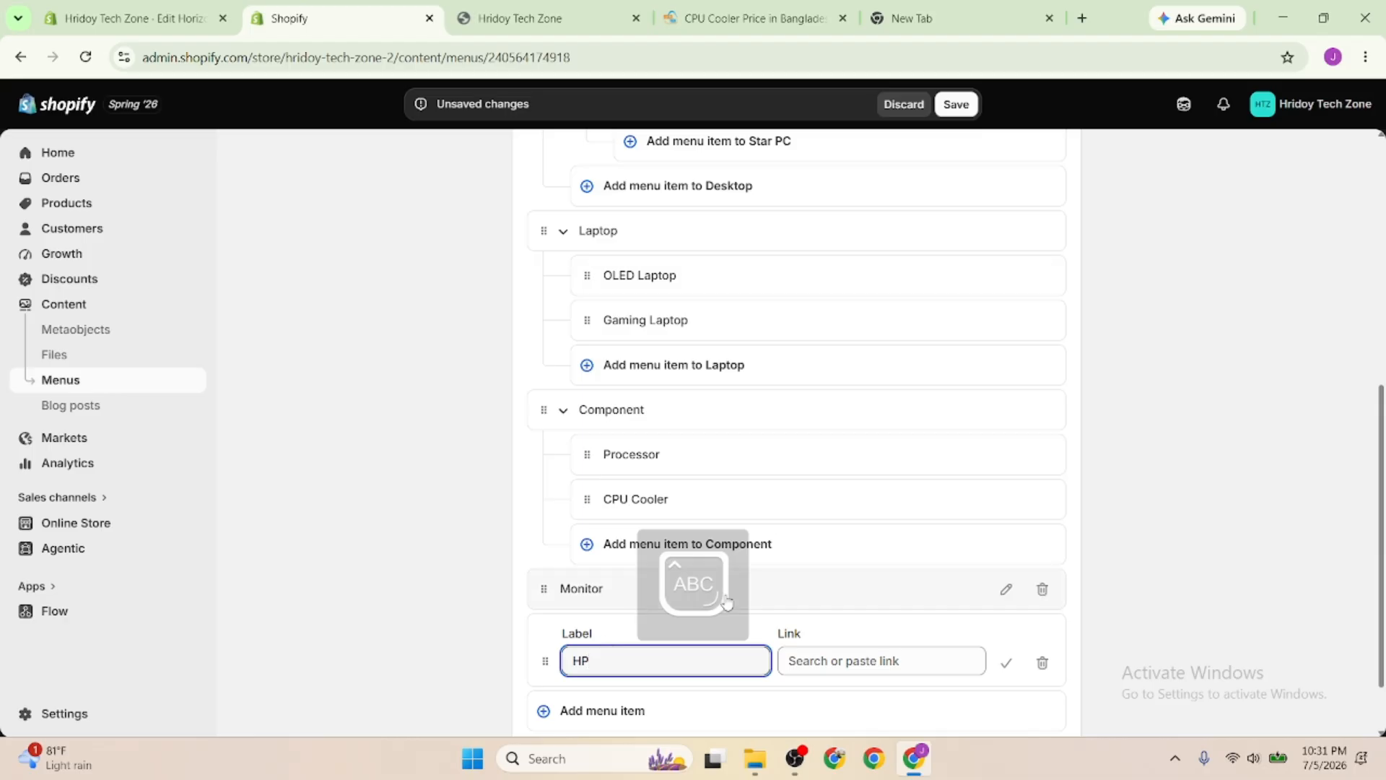
click(812, 659)
text(#)
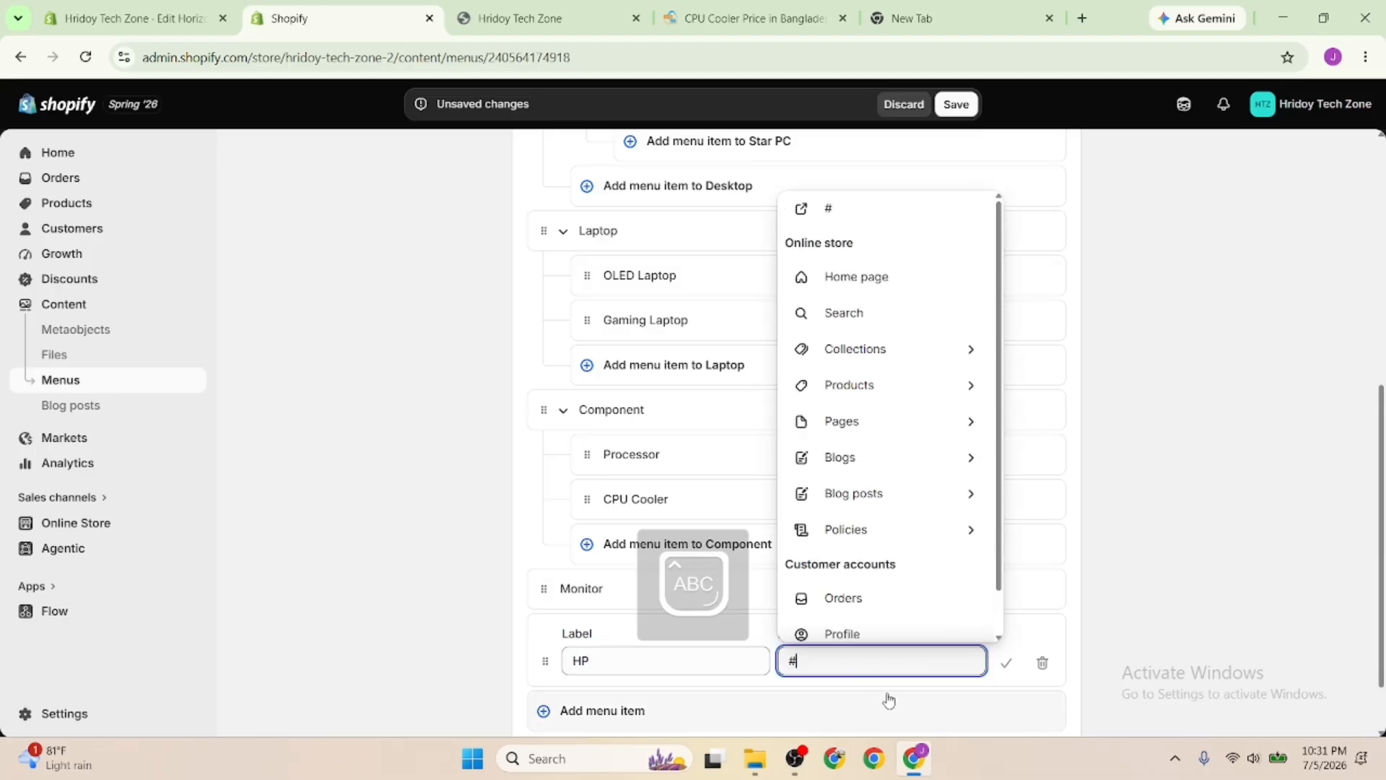
click(1006, 662)
Add a top-level menu item labelled ASUS with the link # below HP
scroll(578, 621, down, 1)
click(564, 642)
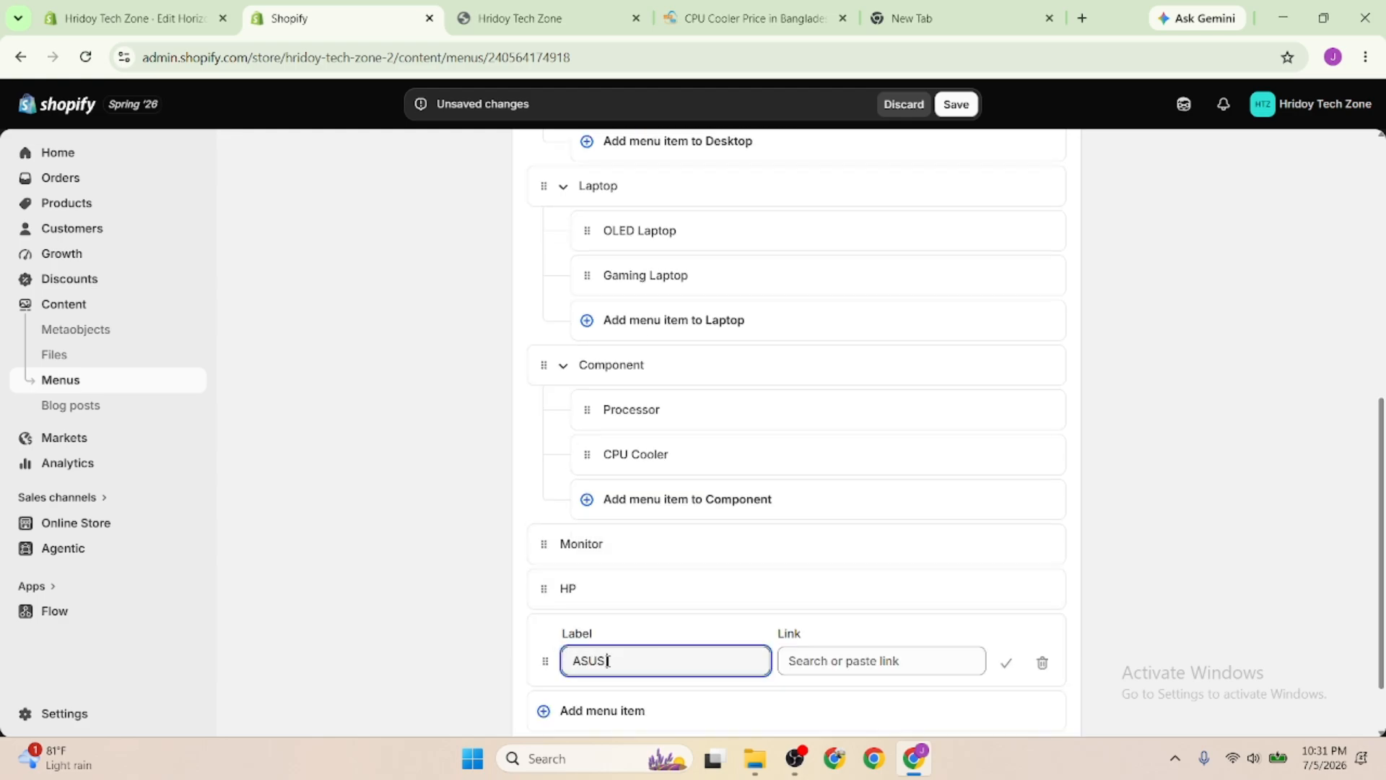
click(786, 668)
text(#)
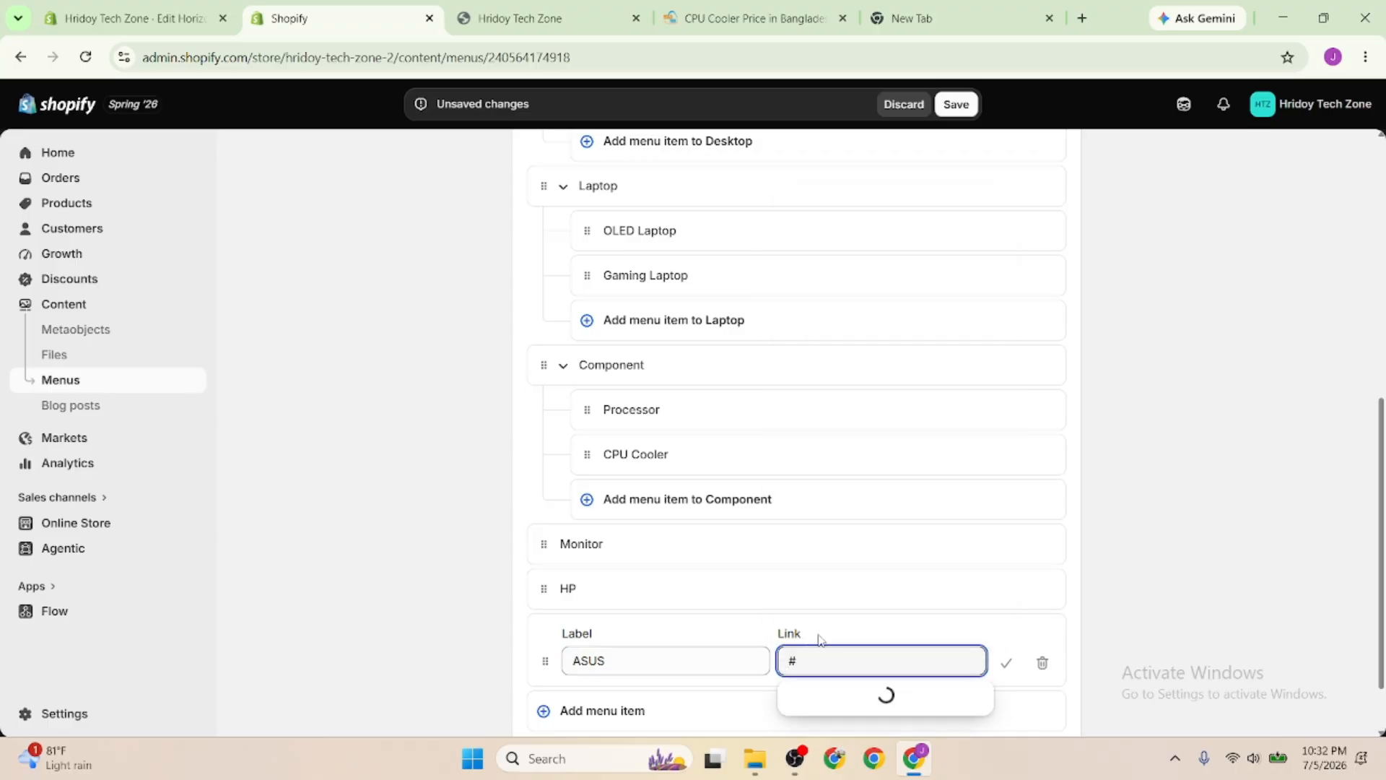
click(1006, 663)
Add a top-level menu item labelled LENOVO with the link # below ASUS
click(619, 628)
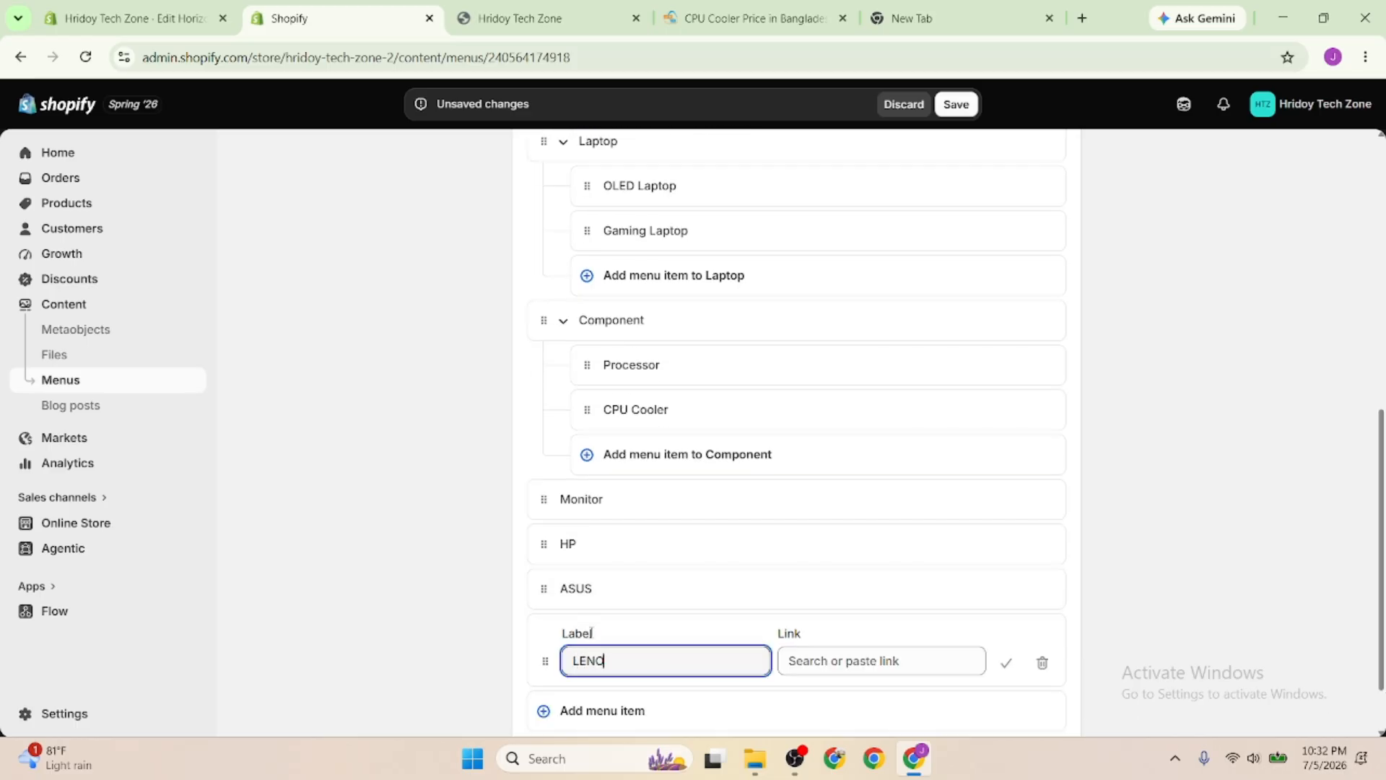
click(826, 660)
text(#)
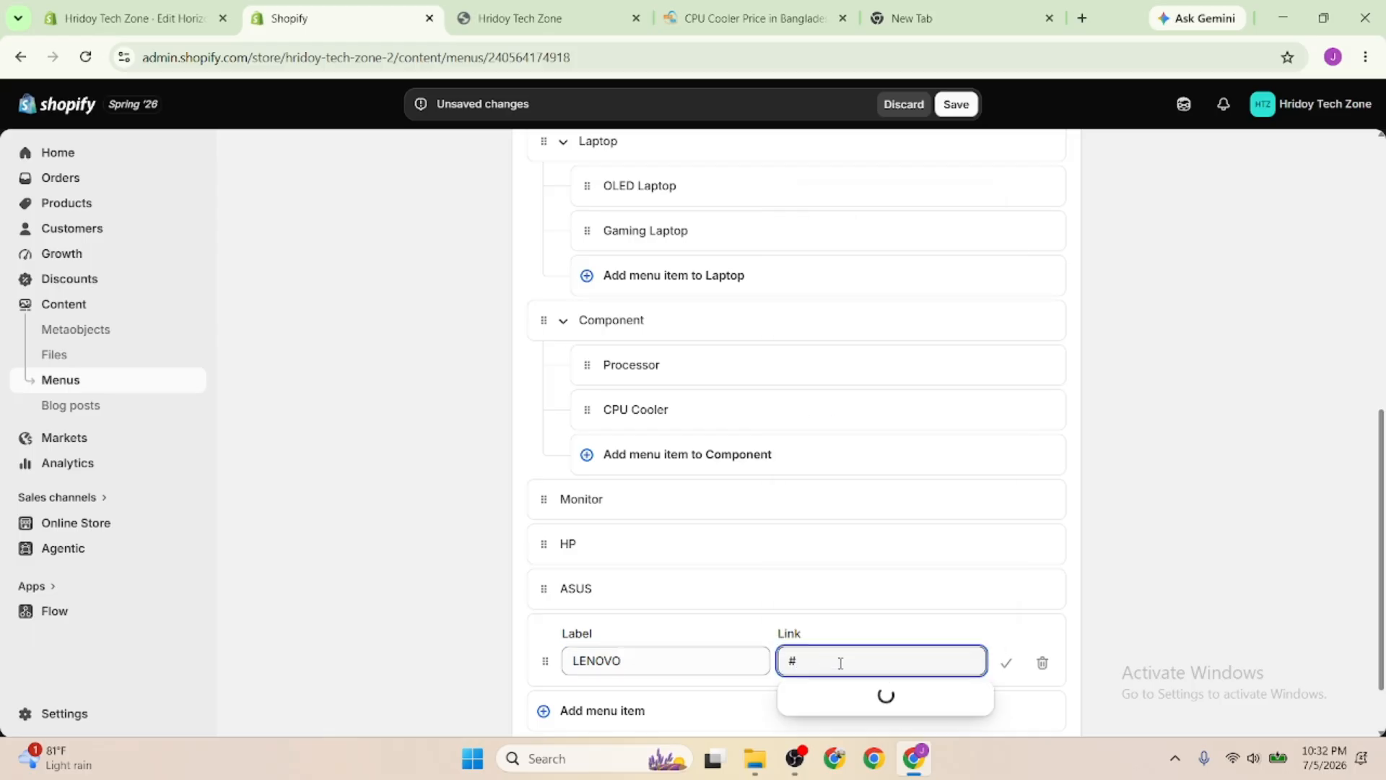
click(850, 602)
click(1006, 663)
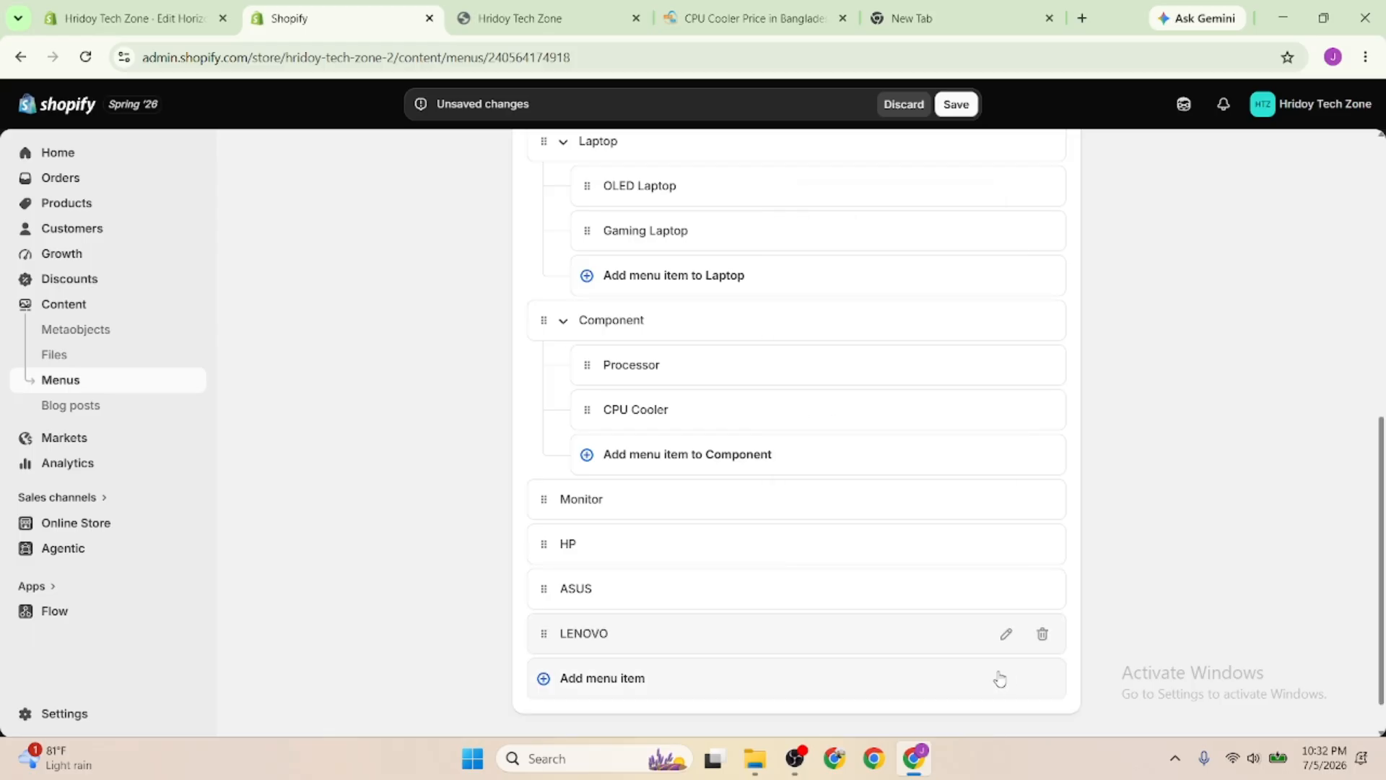
Nest the HP, ASUS and LENOVO items under Monitor and accept their labels and links
drag(545, 556, 578, 541)
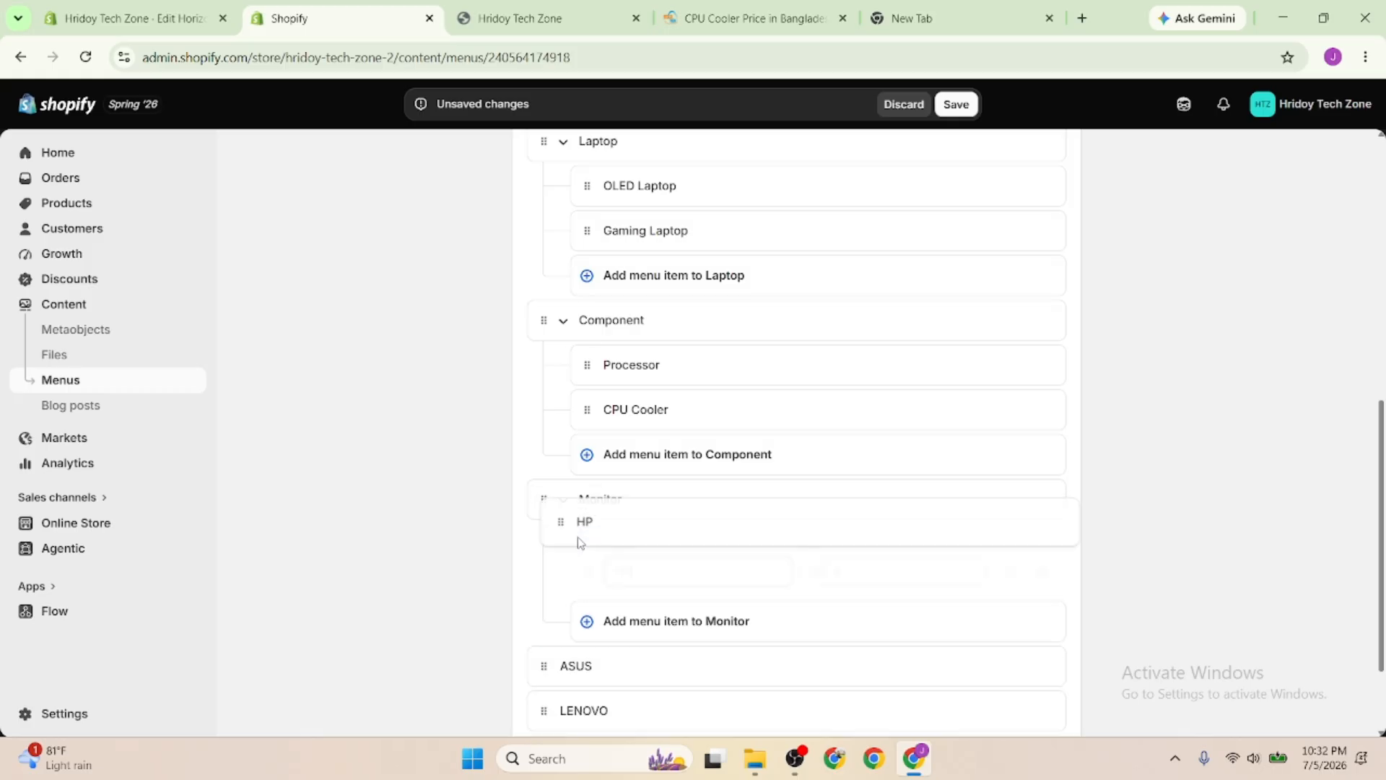
drag(549, 670, 596, 540)
scroll(566, 633, down, 2)
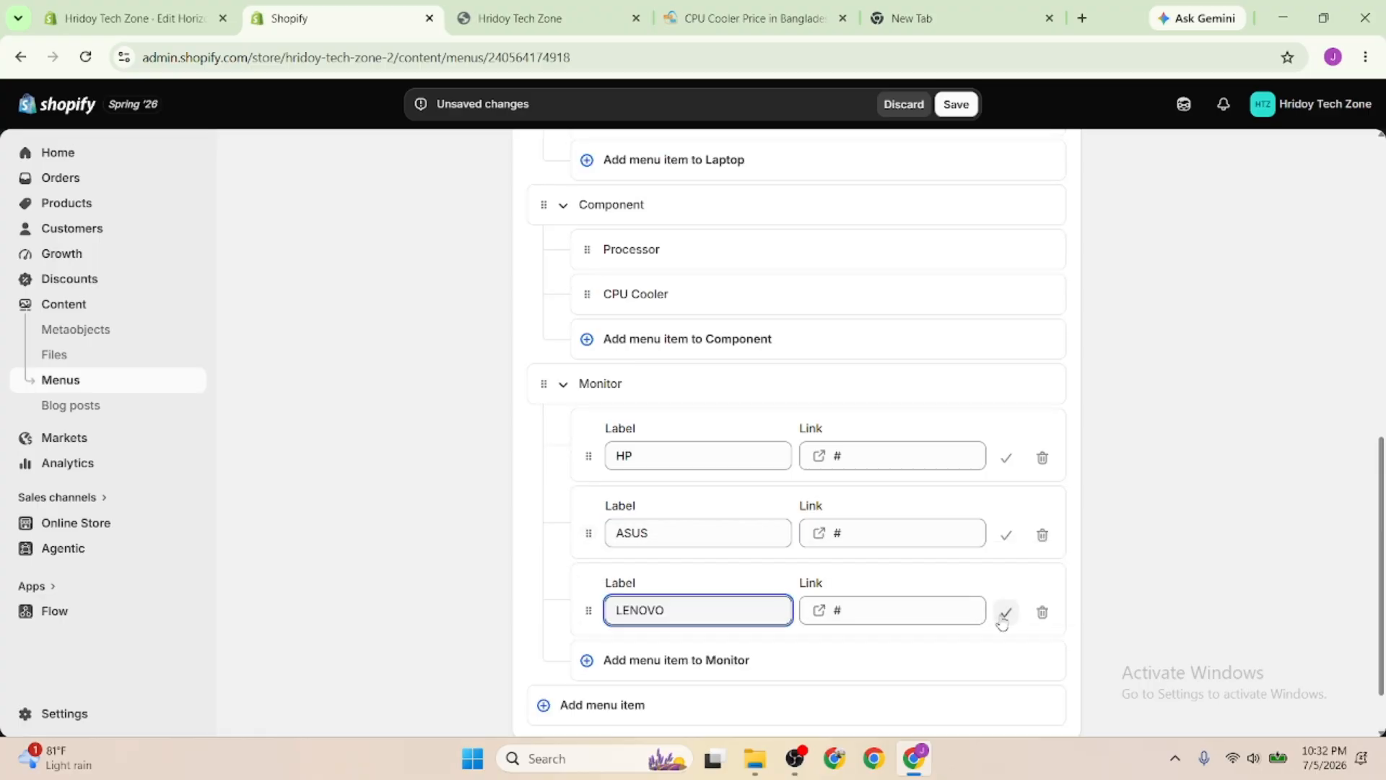
click(1005, 612)
click(1006, 535)
click(1006, 459)
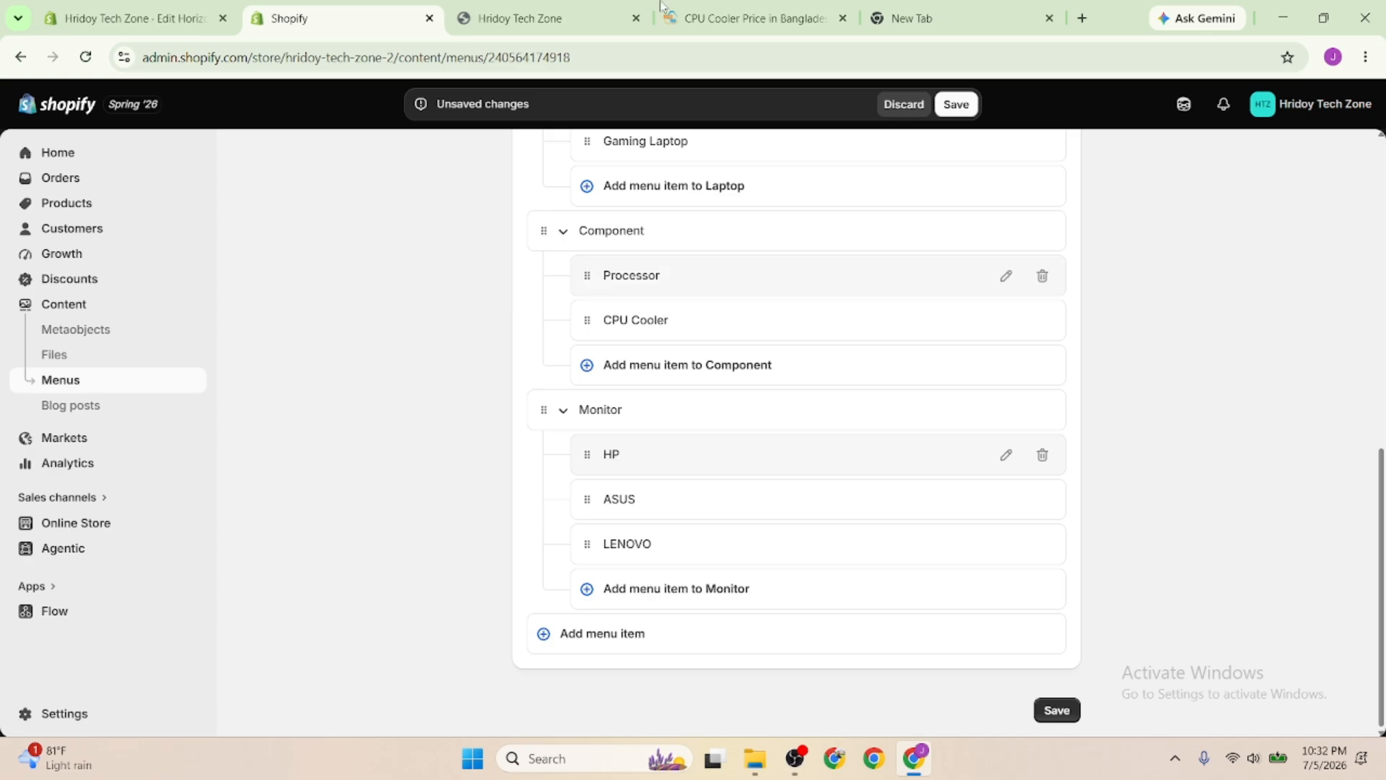
In the new tab's category list, delete Desktop, Laptop, Component and Monitor, and copy the word Power
click(751, 18)
click(931, 18)
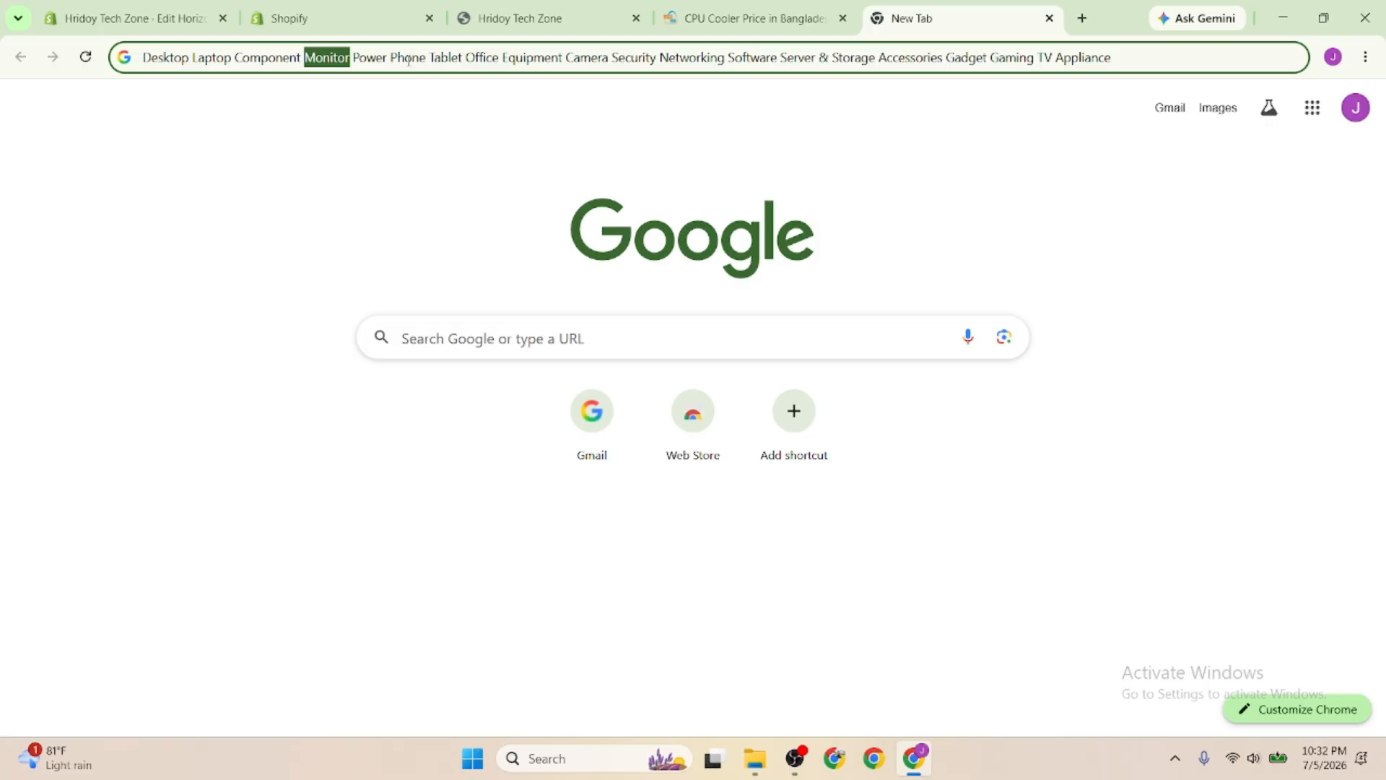
click(352, 60)
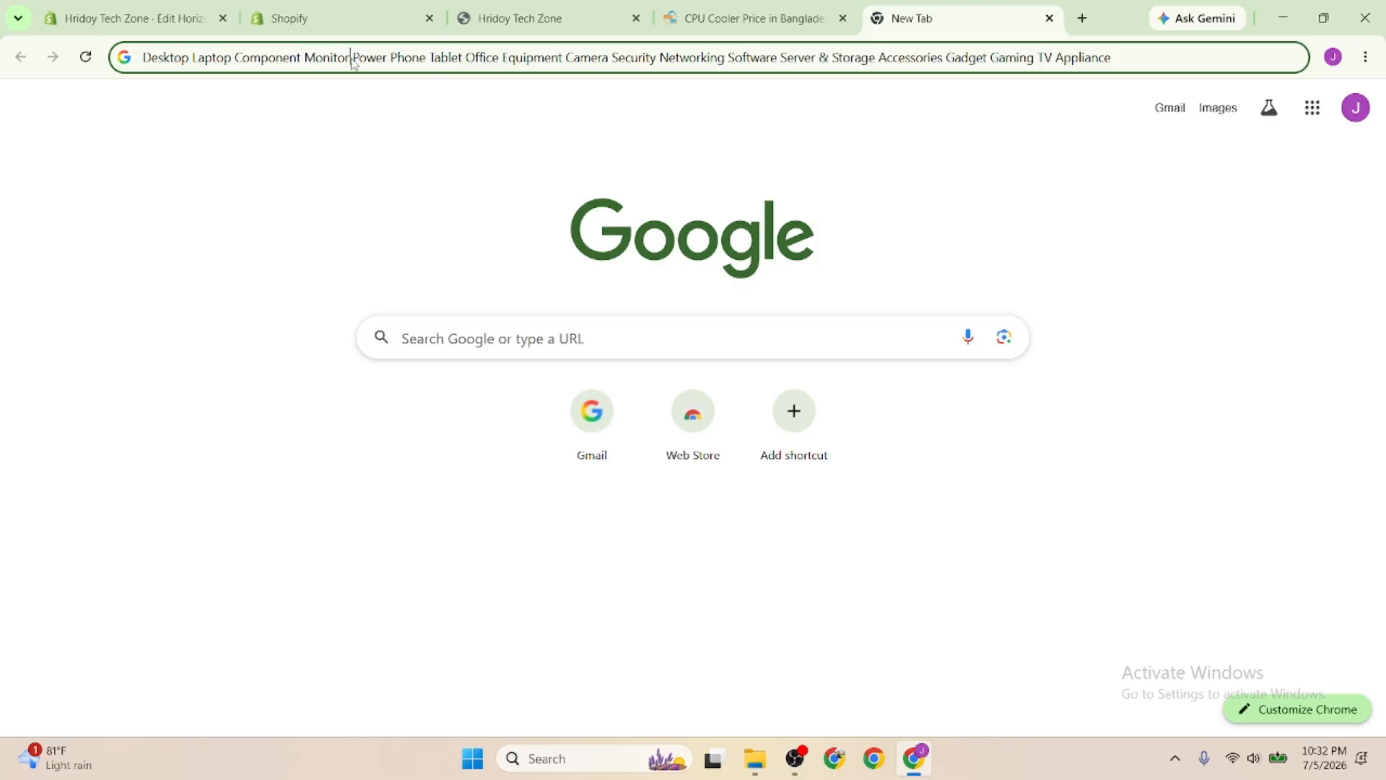
drag(330, 63, 115, 58)
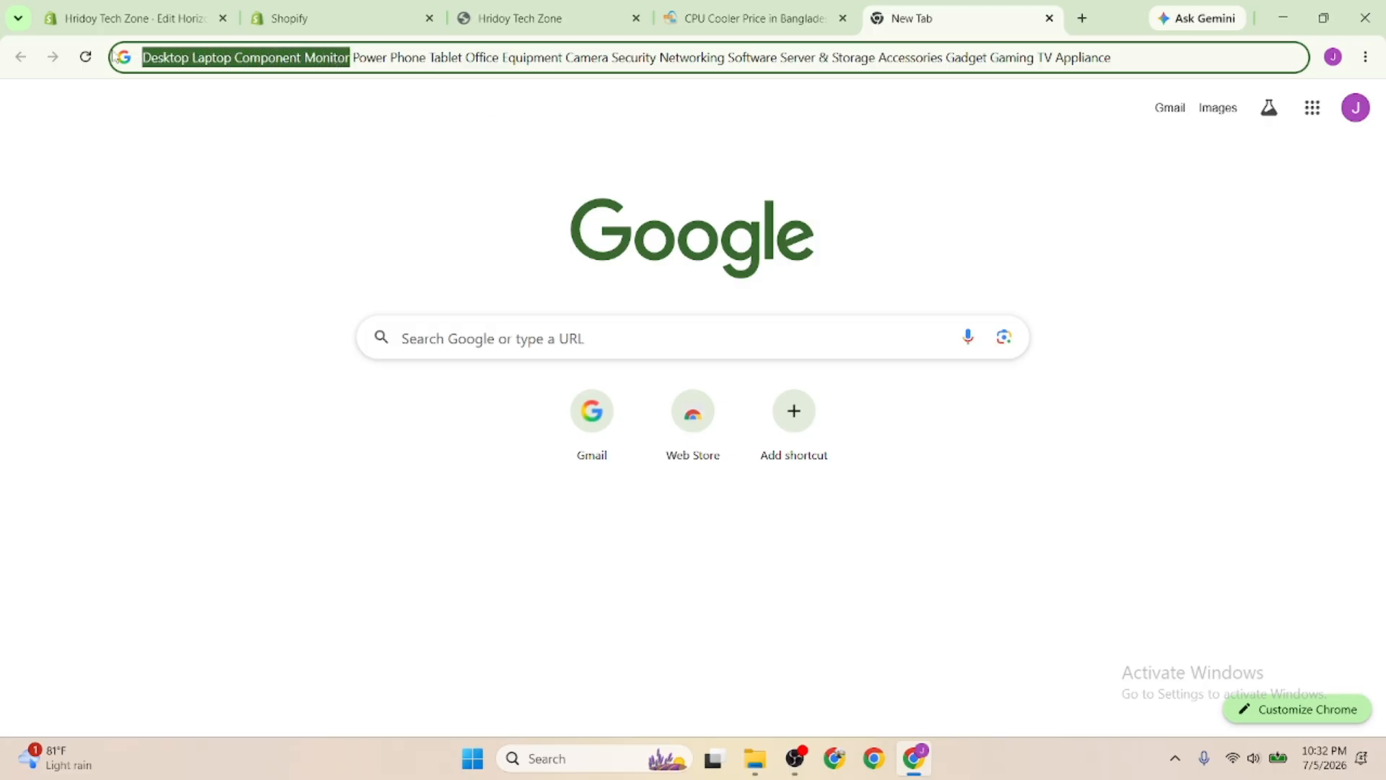
key(BackSpace)
double_click(173, 60)
key(ctrl+c)
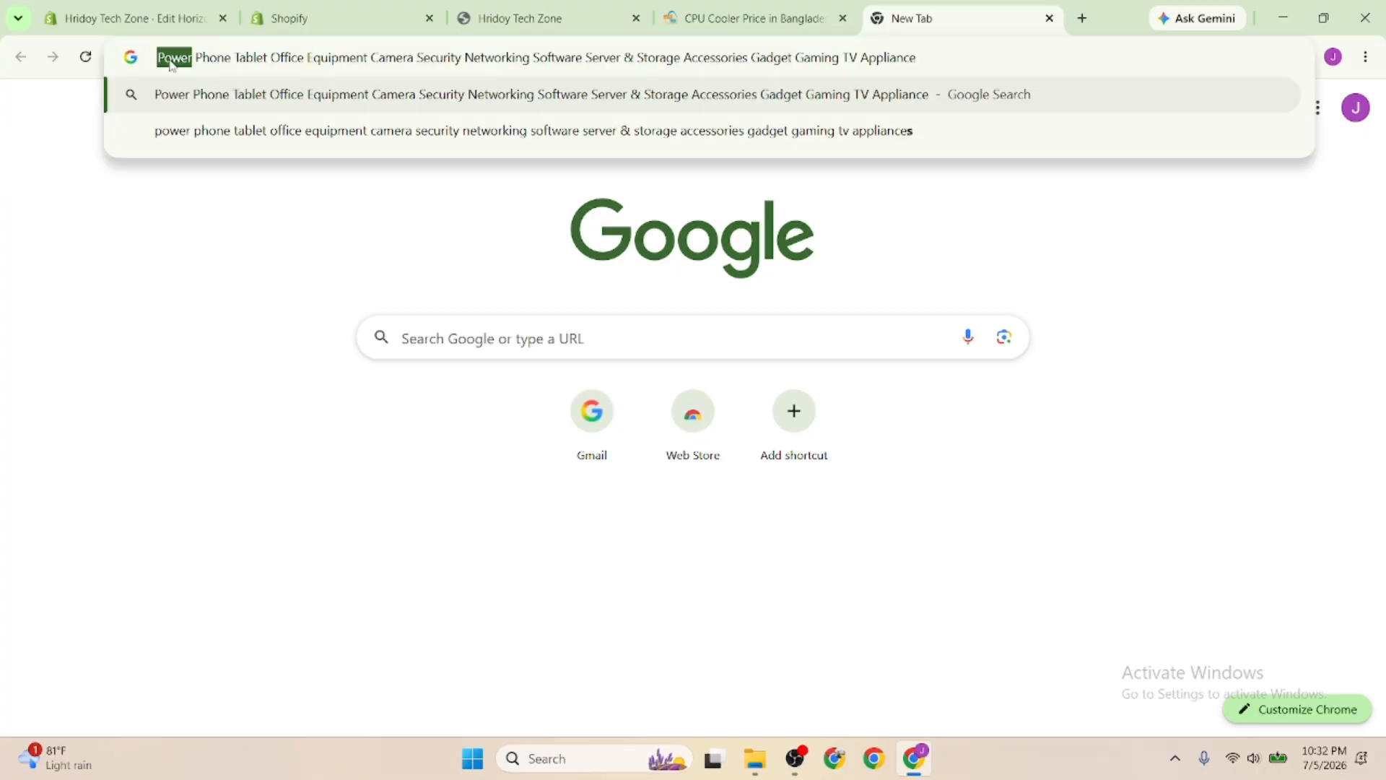
Look at Star Tech's Power category, and in the Shopify menu editor add a top-level item labelled Power that links to All collections
click(751, 18)
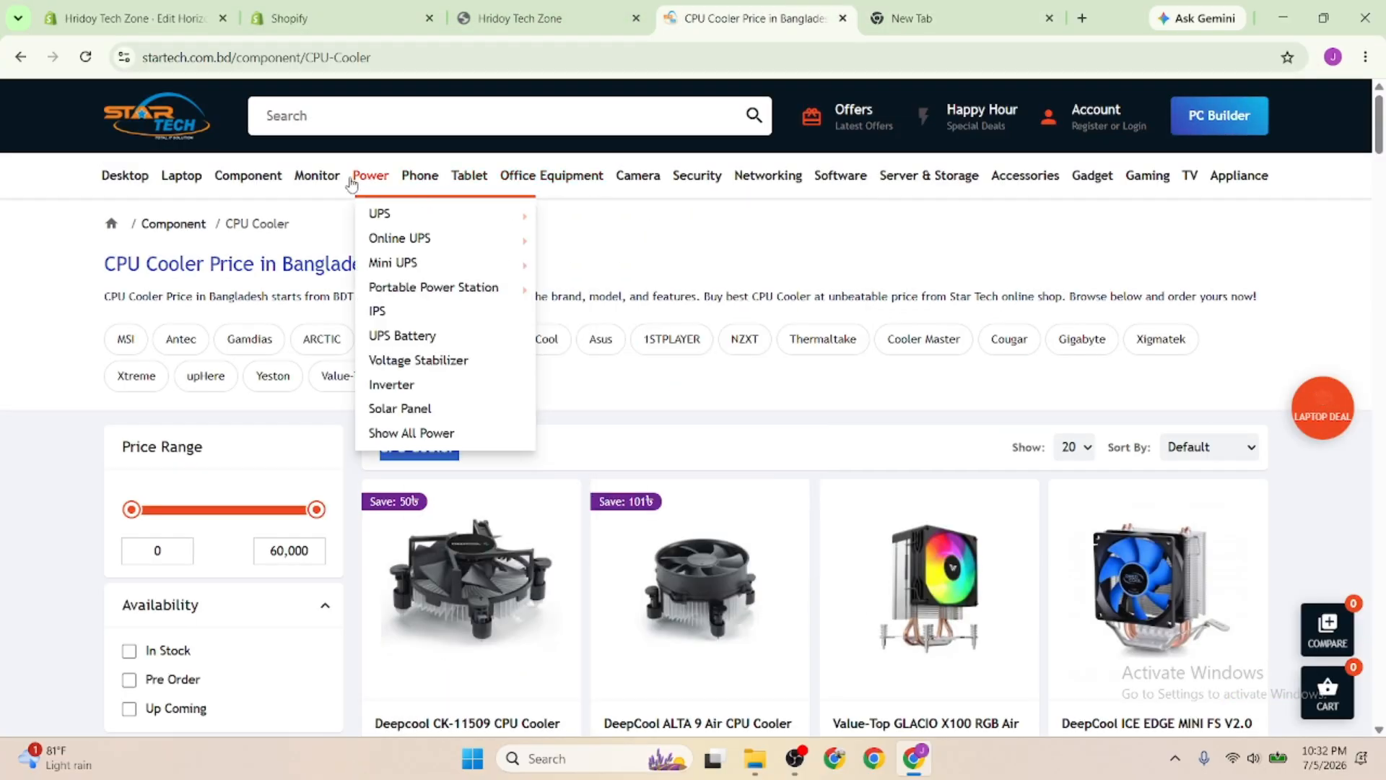
click(309, 14)
click(543, 643)
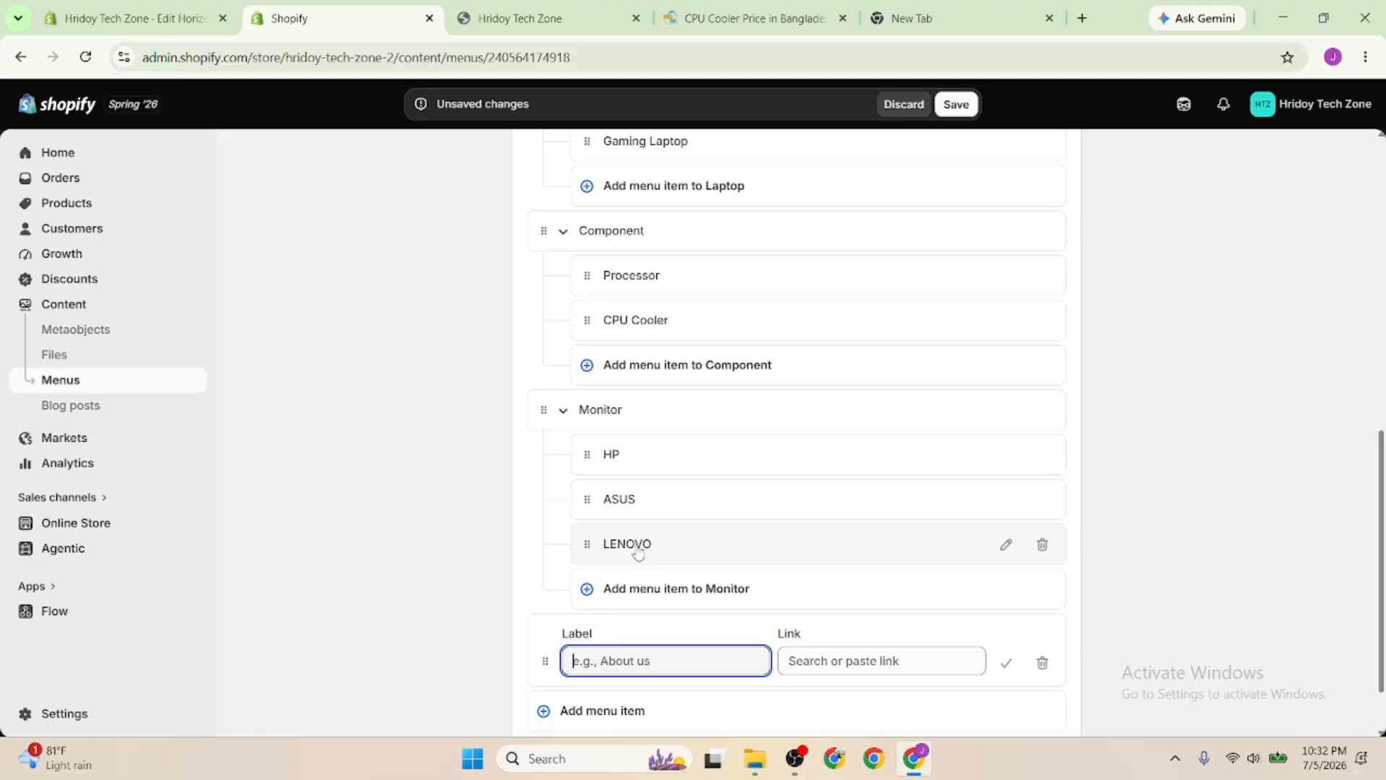
key(ctrl+v)
click(866, 660)
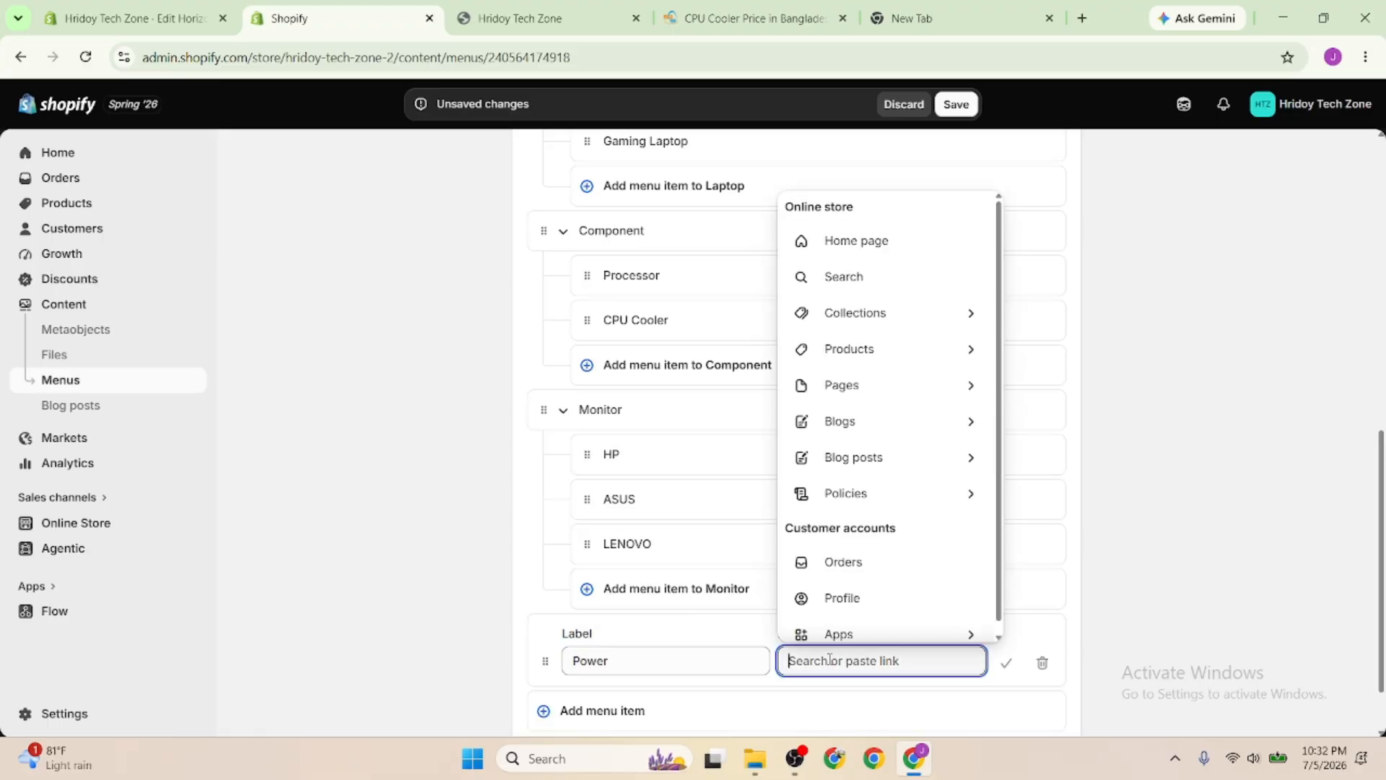
click(894, 316)
click(855, 587)
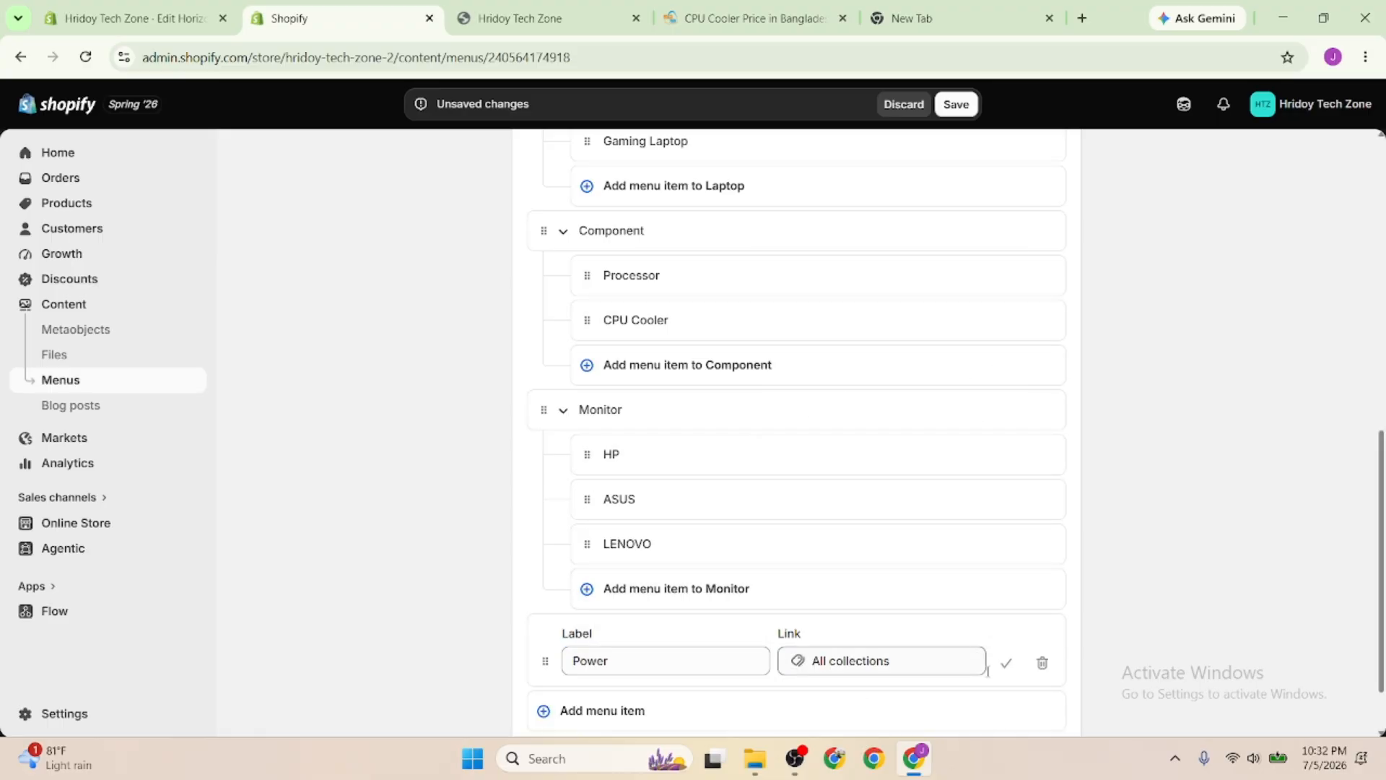
click(1008, 664)
Check Star Tech's Power submenu, and in the Shopify menu editor add a top-level item labelled UPS with the link # below Power
click(571, 675)
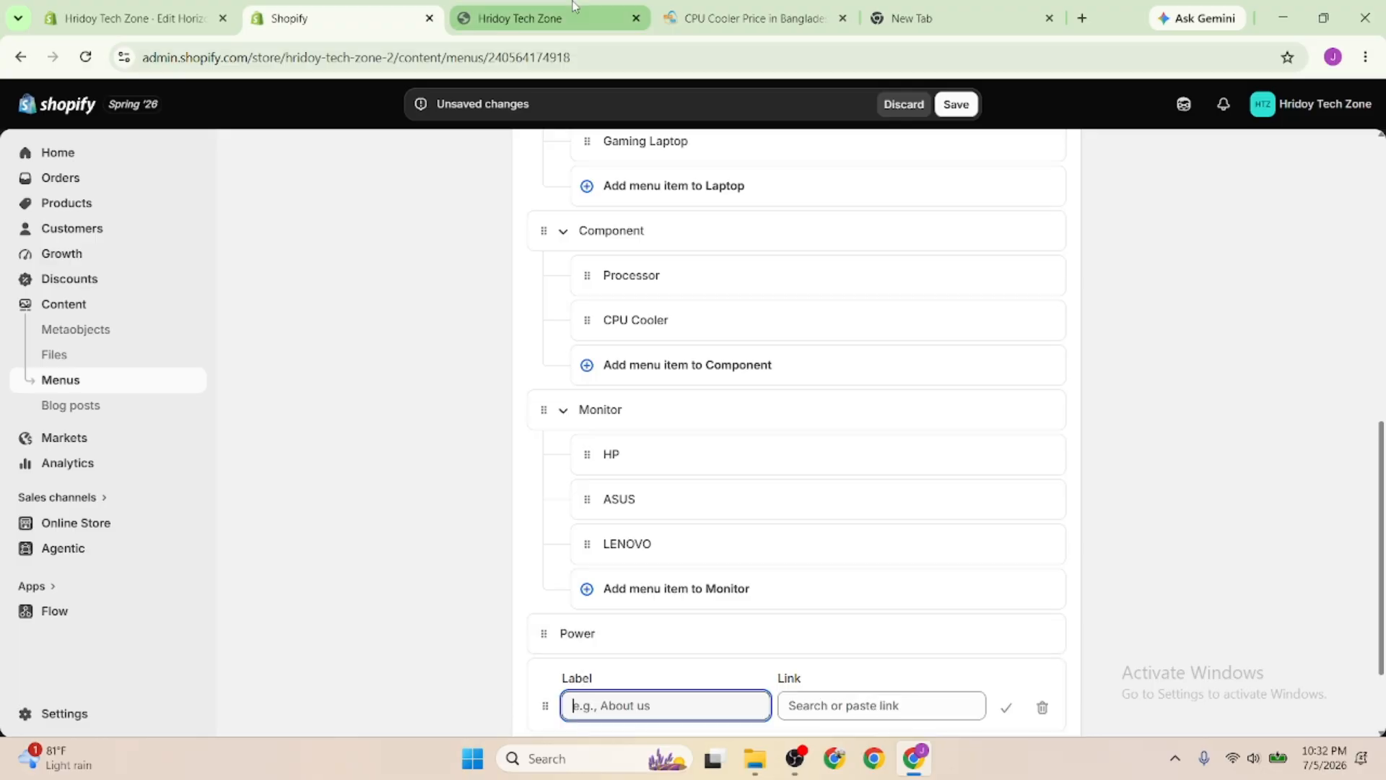
click(751, 18)
mouse_move(370, 175)
mouse_move(388, 214)
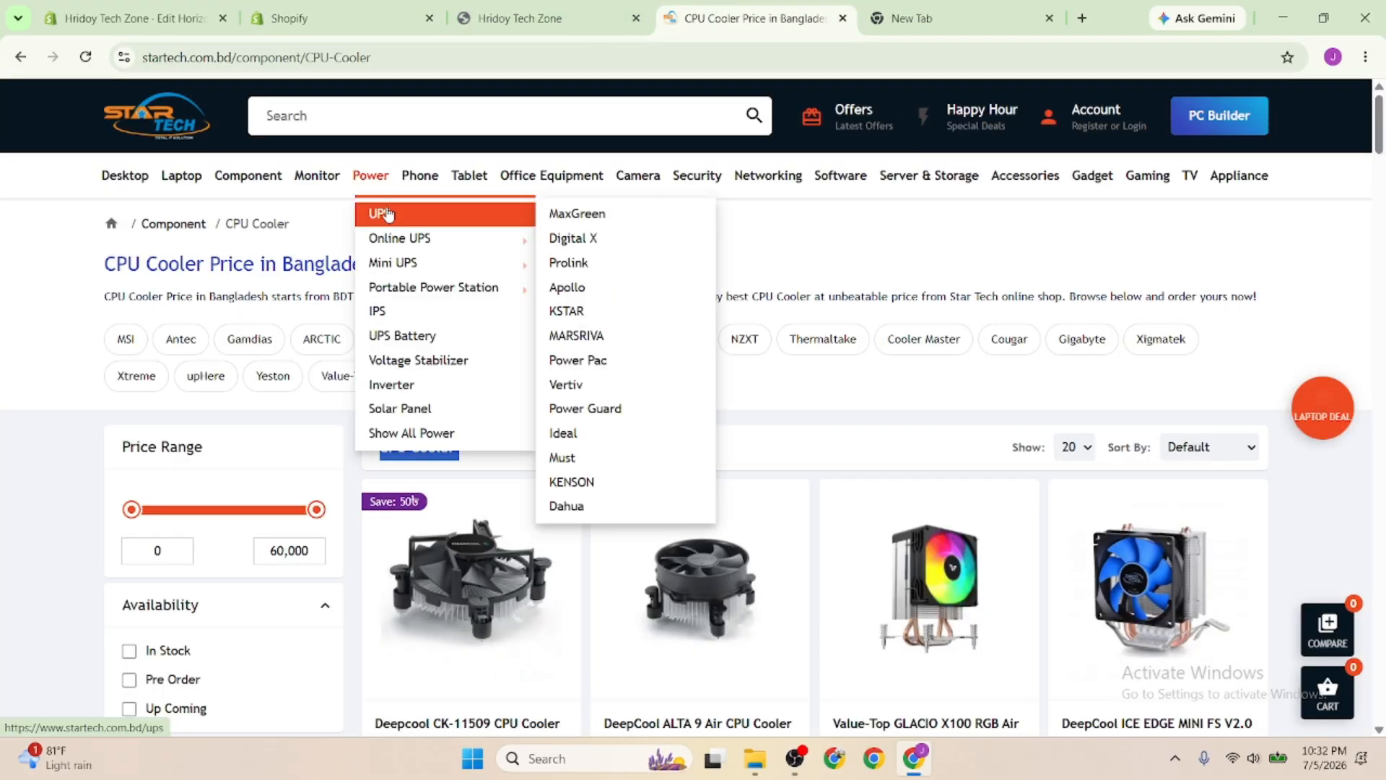
click(289, 18)
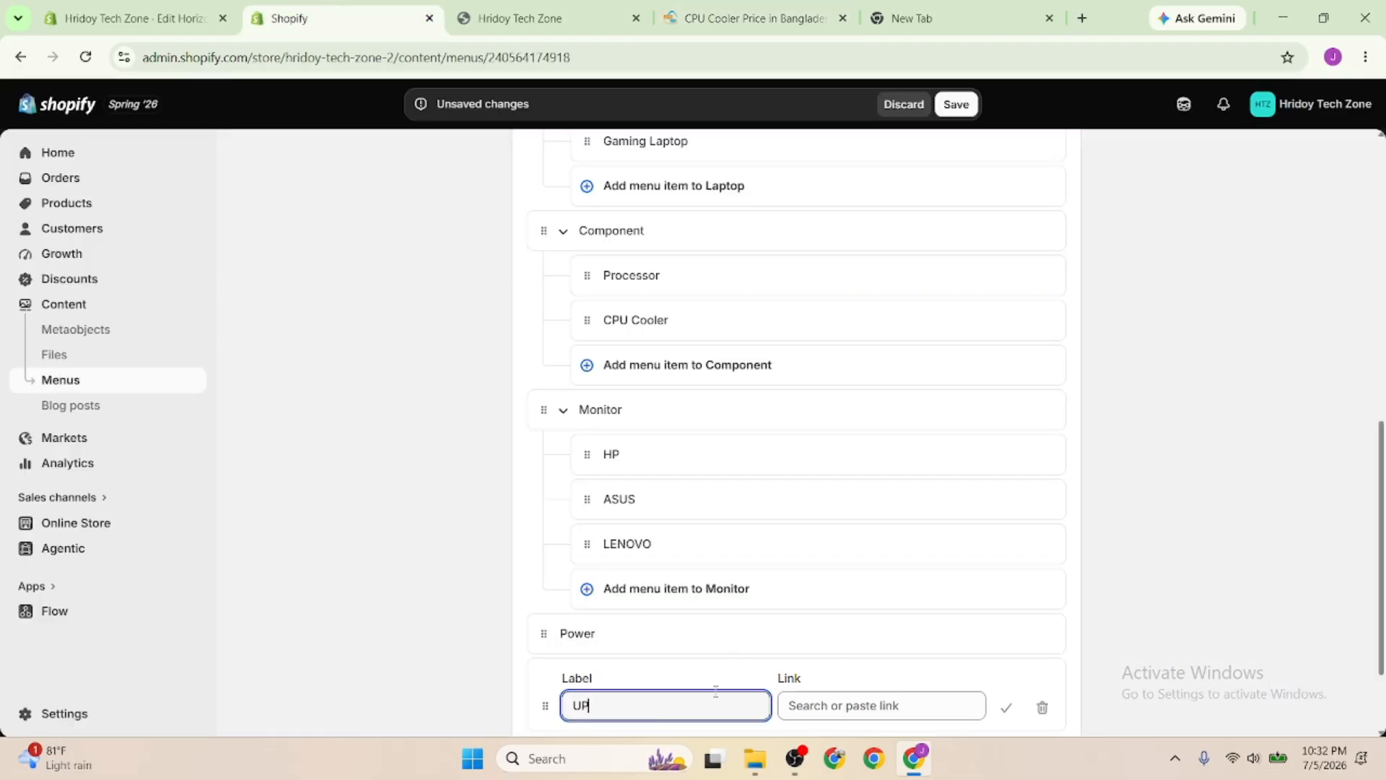
click(831, 708)
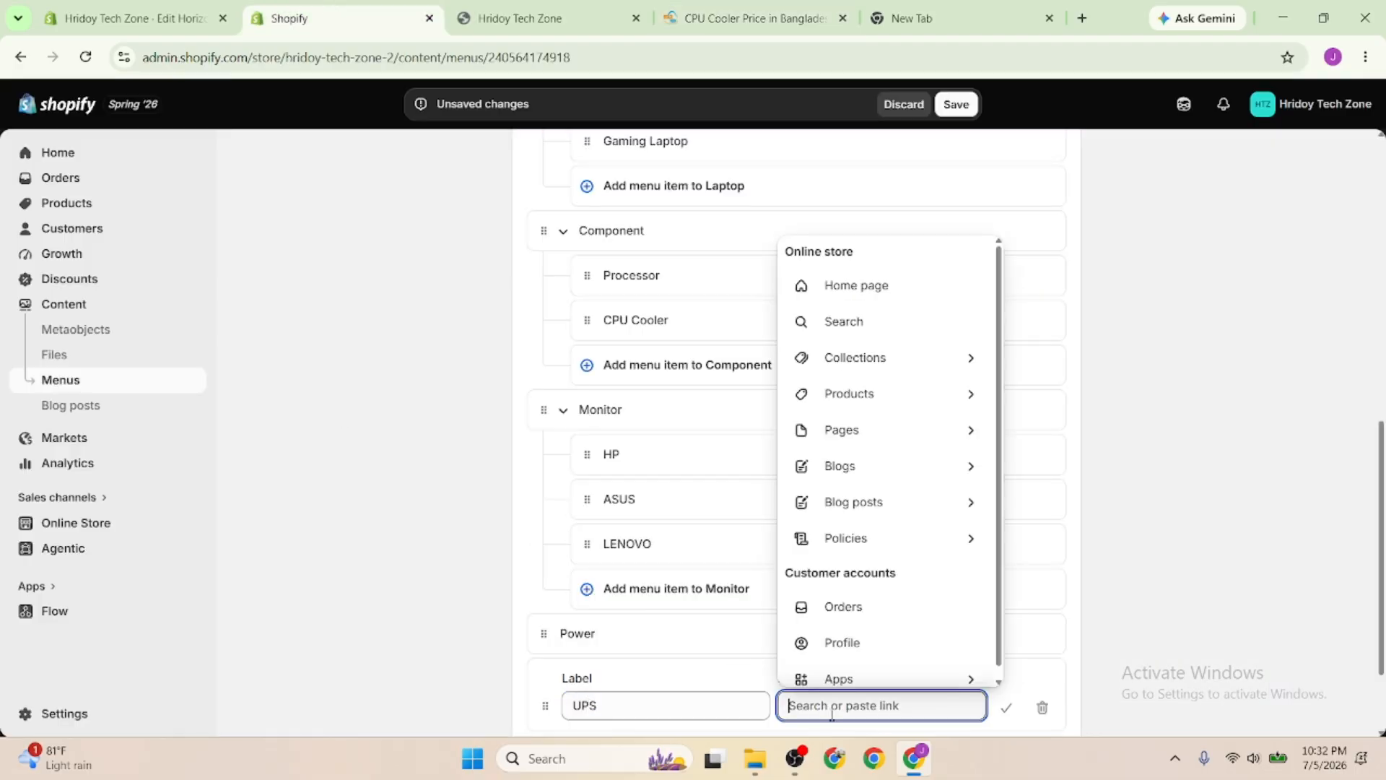
text(#)
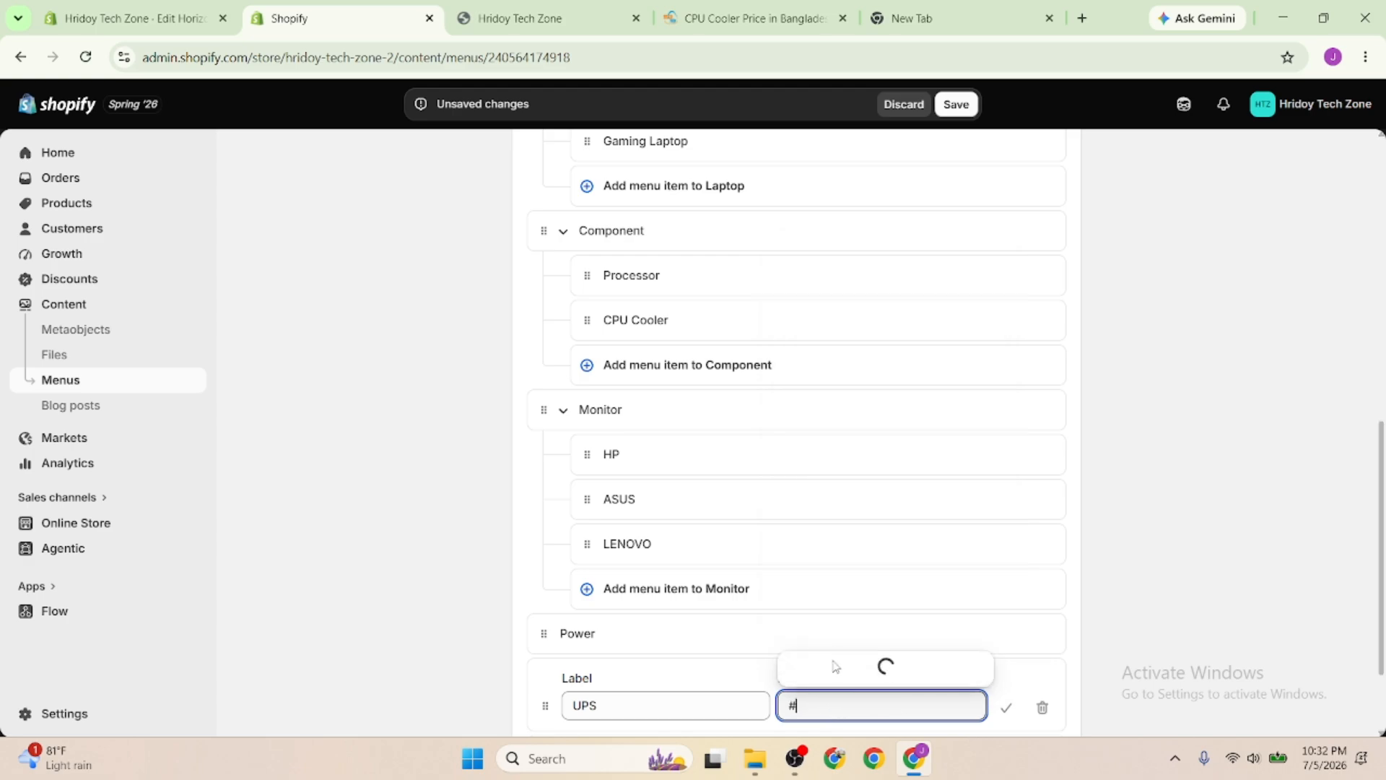
key(BackSpace)
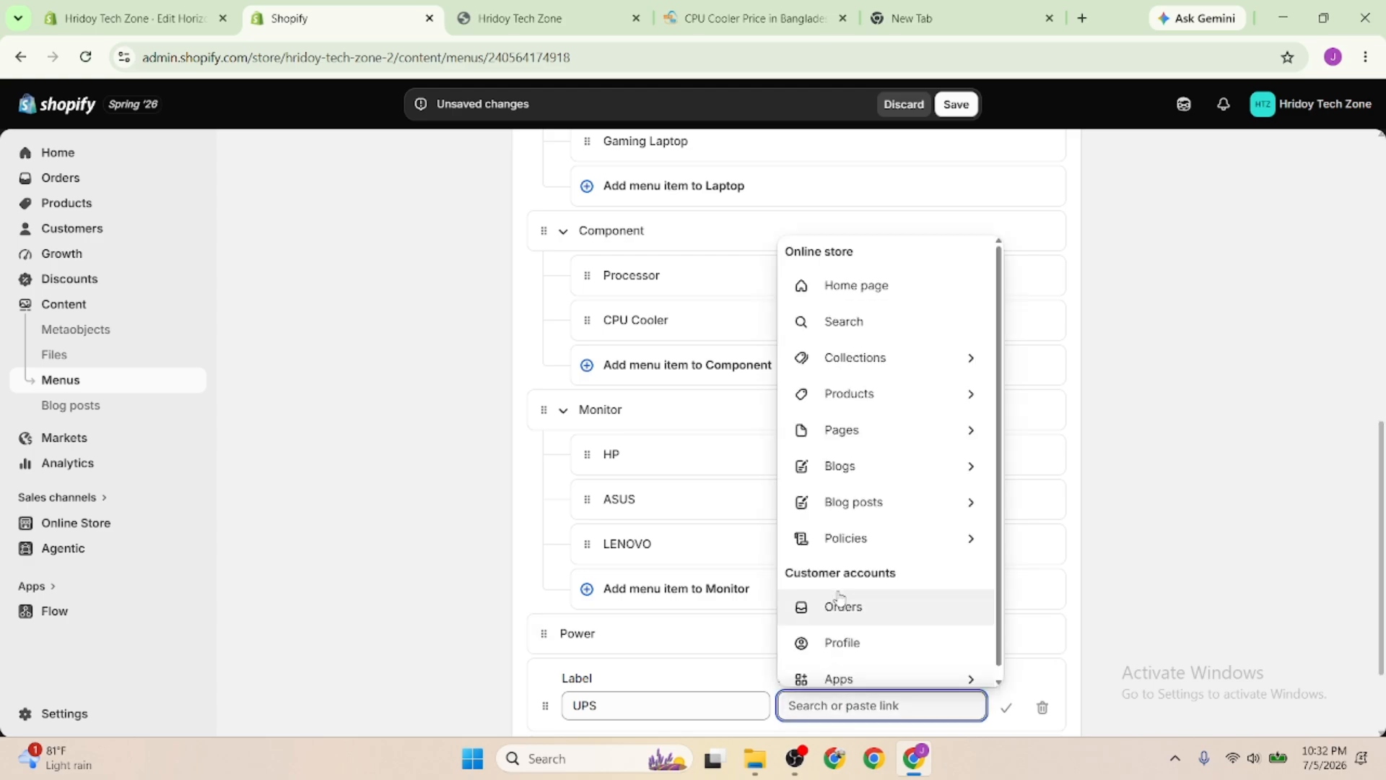
text(#)
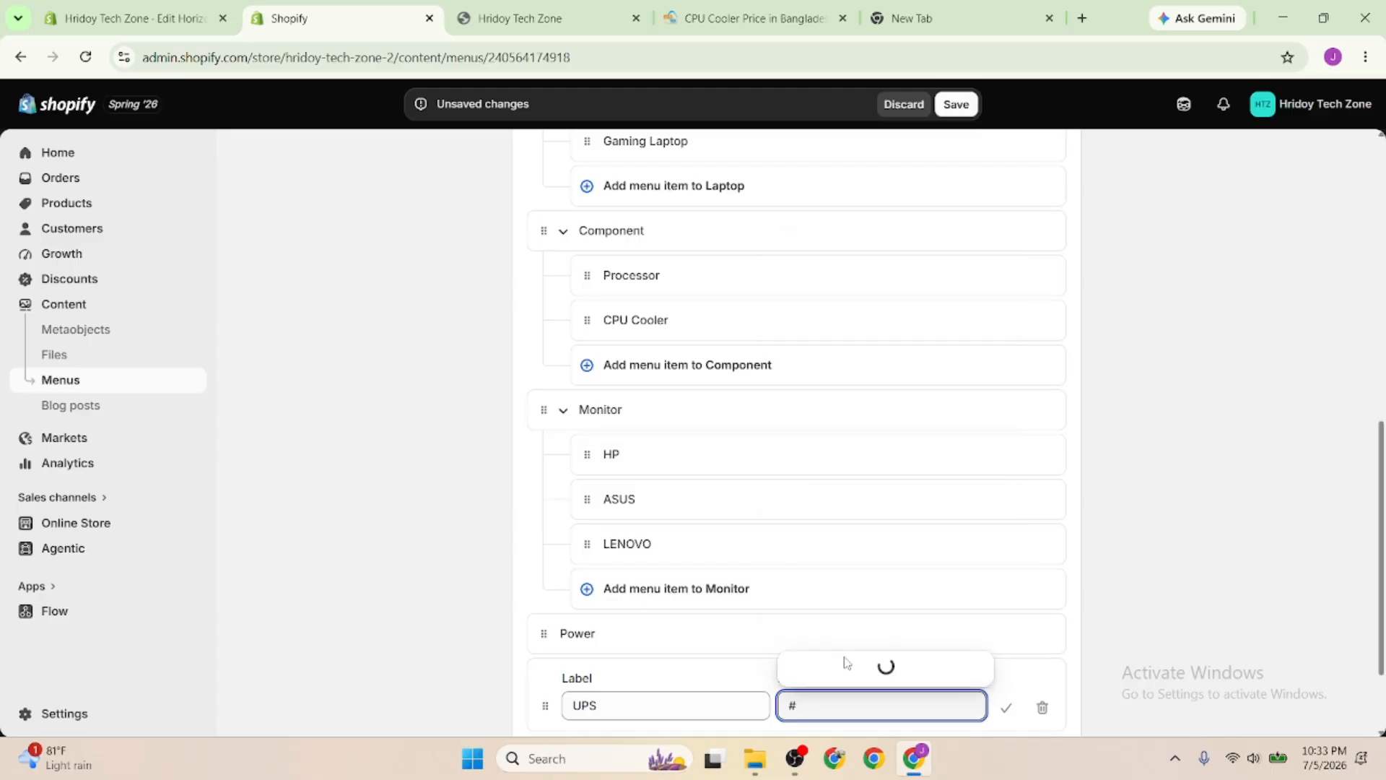
click(849, 635)
click(1006, 707)
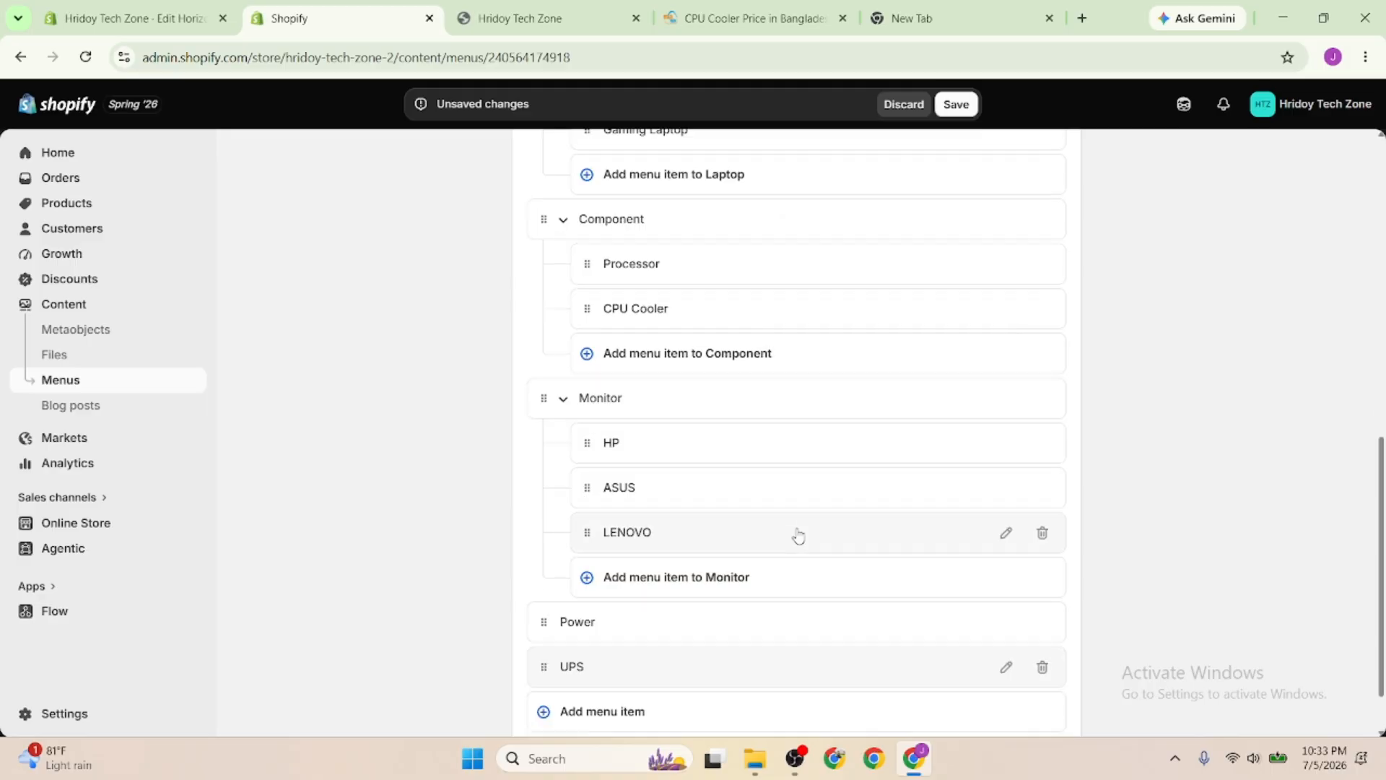
Add a top-level menu item labelled IPS with the link # below UPS
scroll(722, 563, down, 1)
click(577, 638)
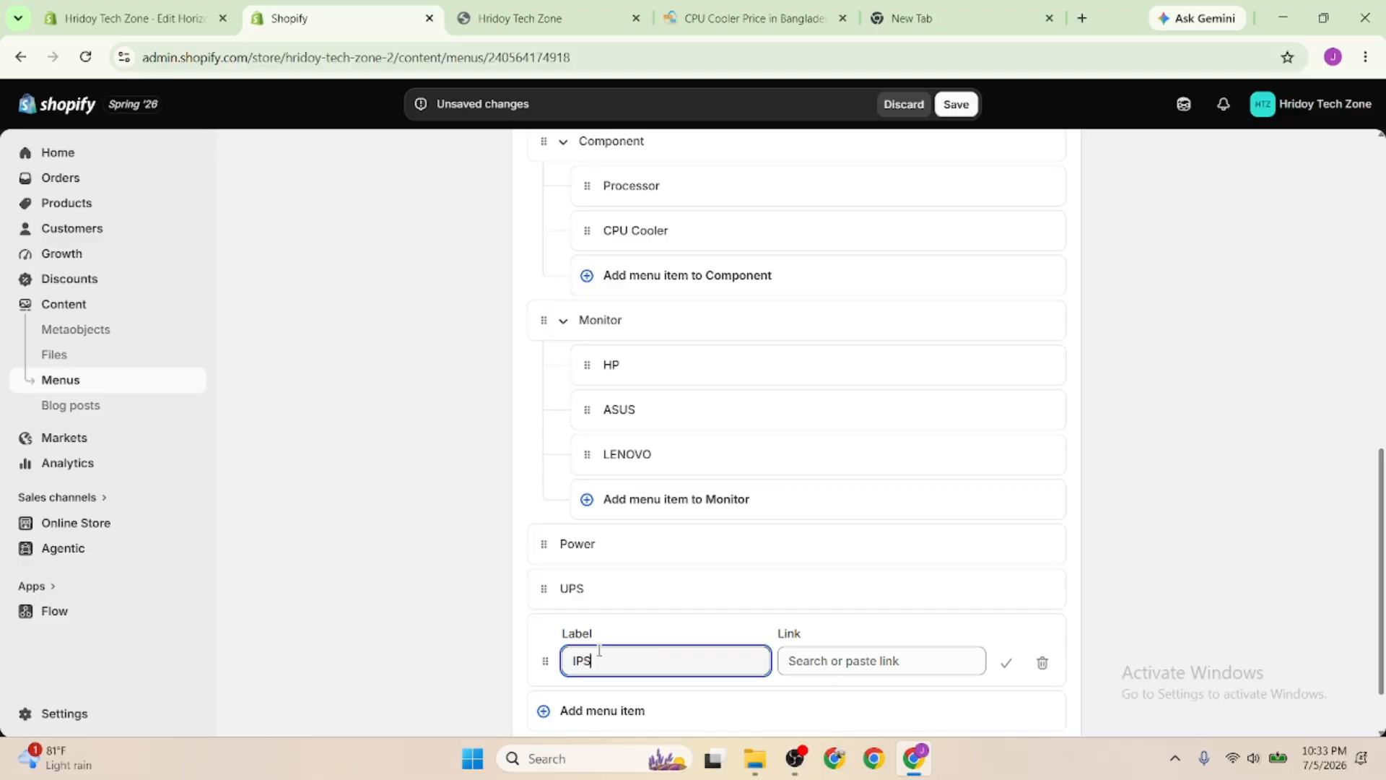
click(823, 660)
text(#)
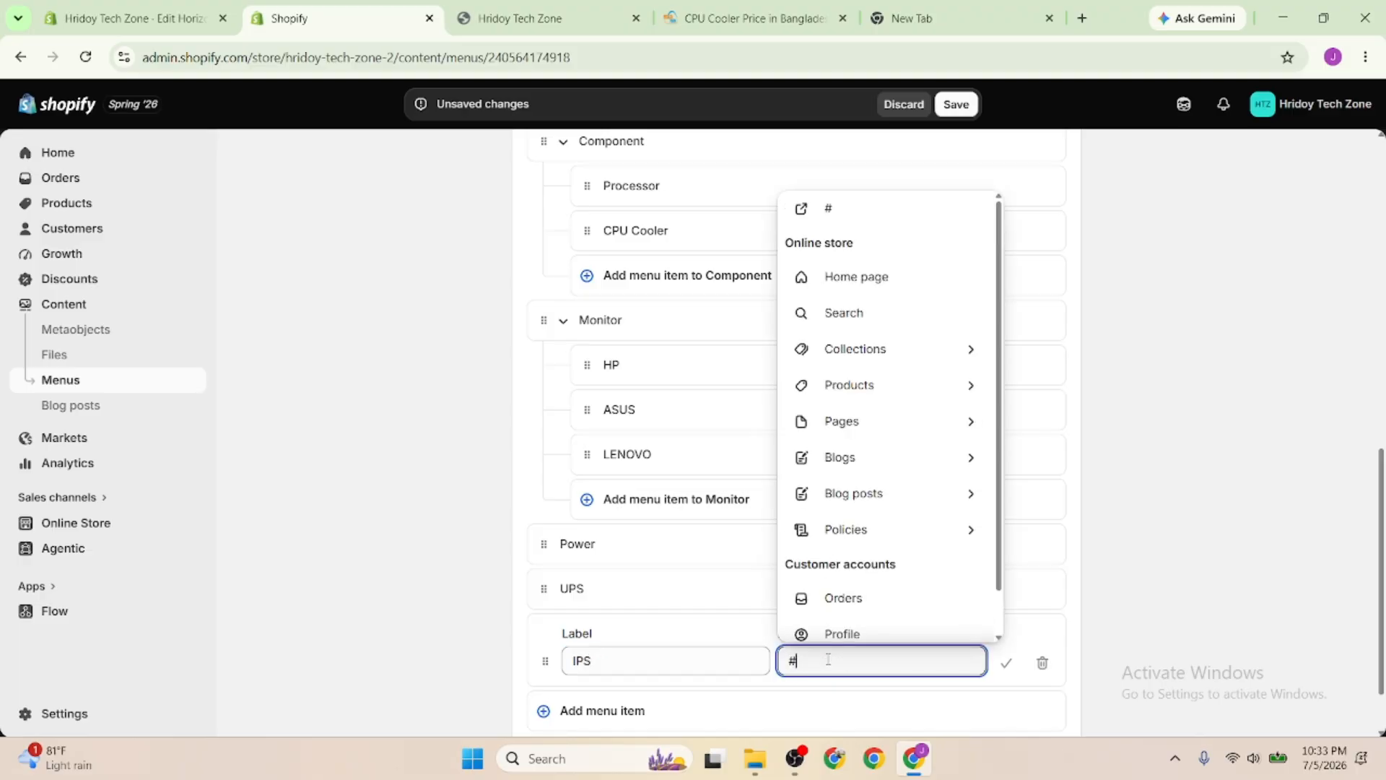
click(843, 591)
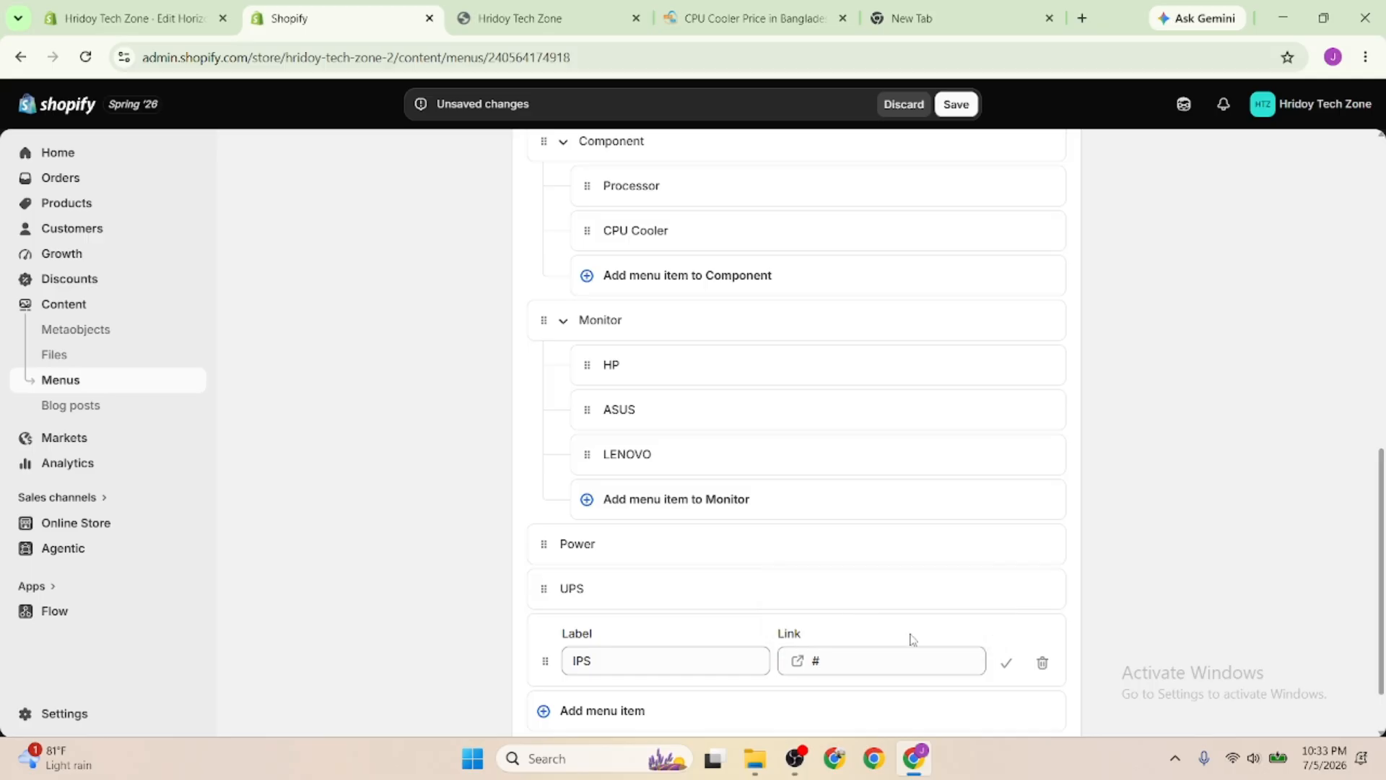
click(1007, 663)
Nest the IPS and UPS items under Power, with IPS first, and accept their labels and links
drag(544, 589, 573, 625)
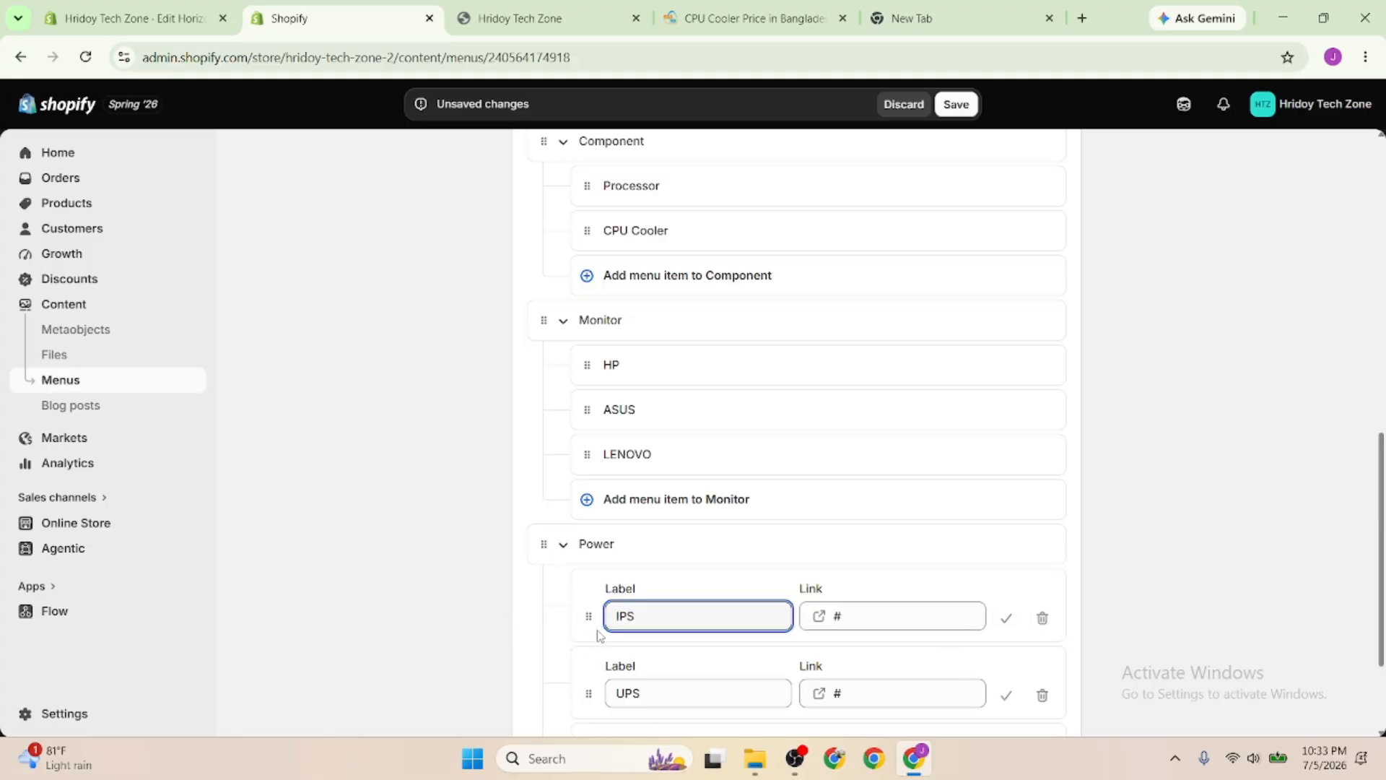
click(1005, 618)
click(1008, 661)
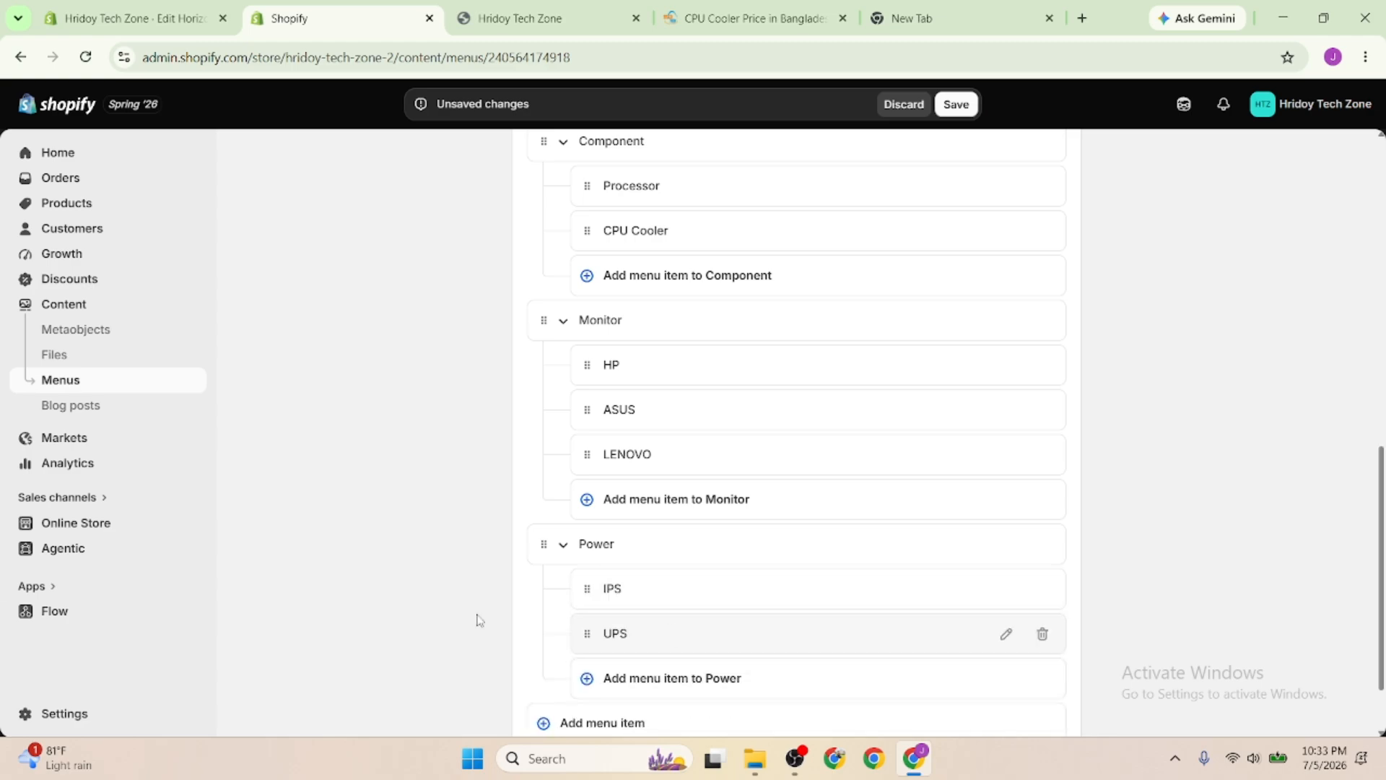
scroll(730, 603, down, 2)
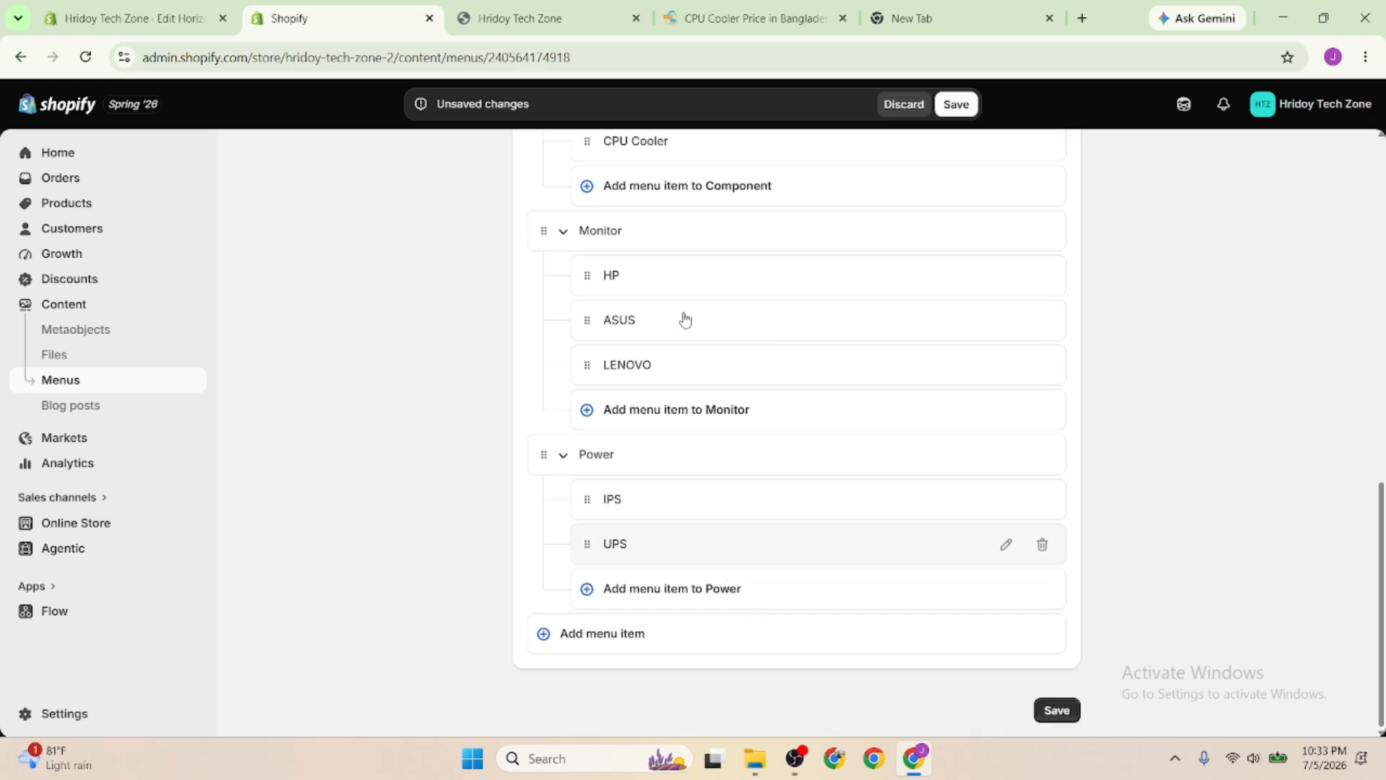
In the new tab's category list, delete Power and copy the word Phone
click(912, 7)
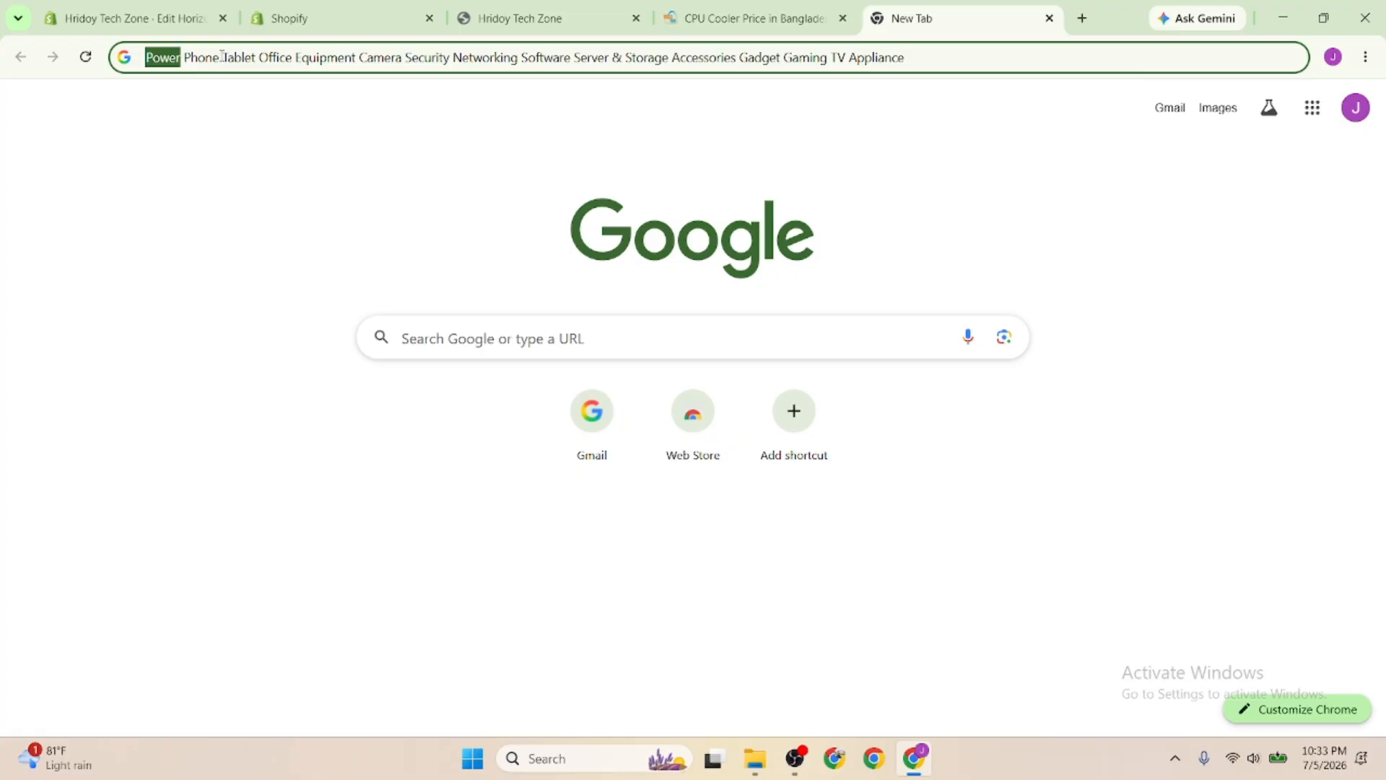
key(BackSpace)
double_click(189, 58)
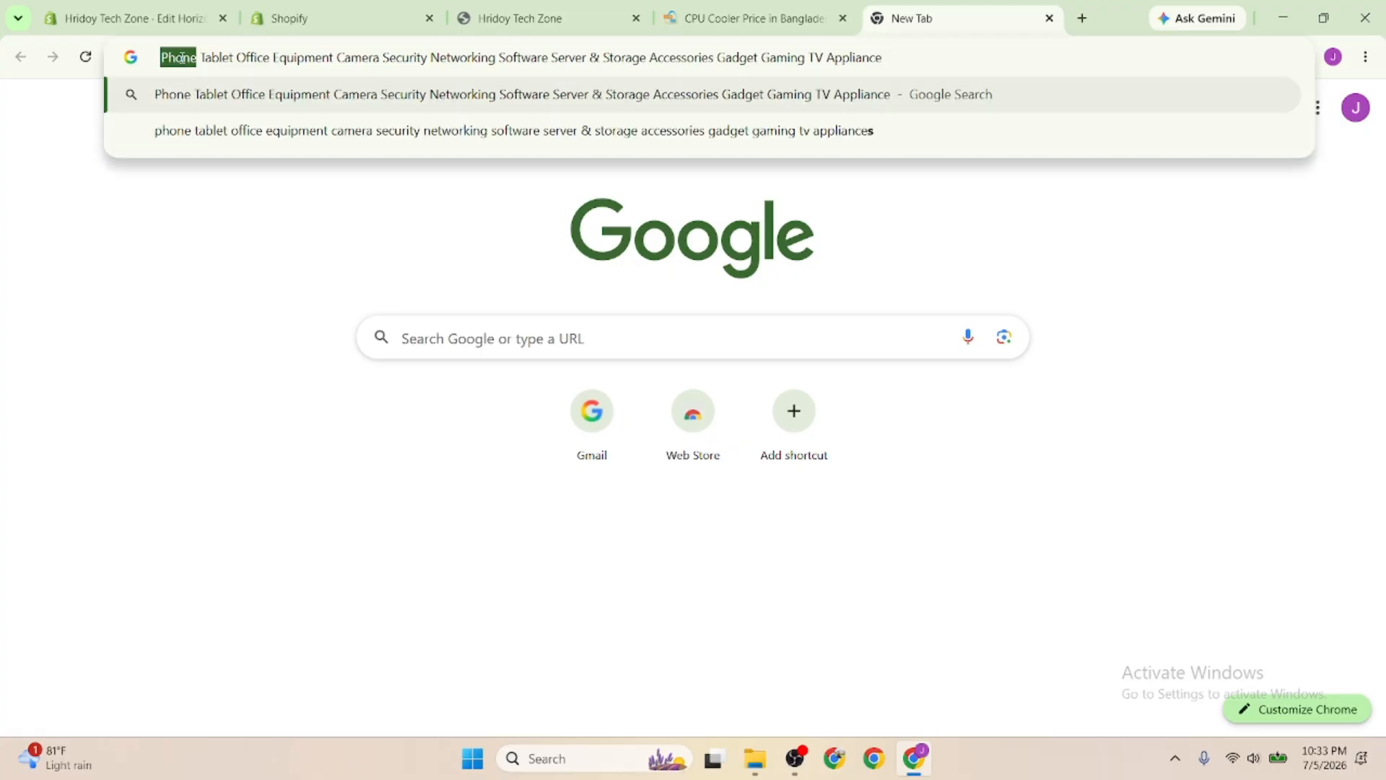
Return to the Shopify menu editor by way of the Star Tech site and add a top-level item labelled Phone that links to All collections
click(754, 14)
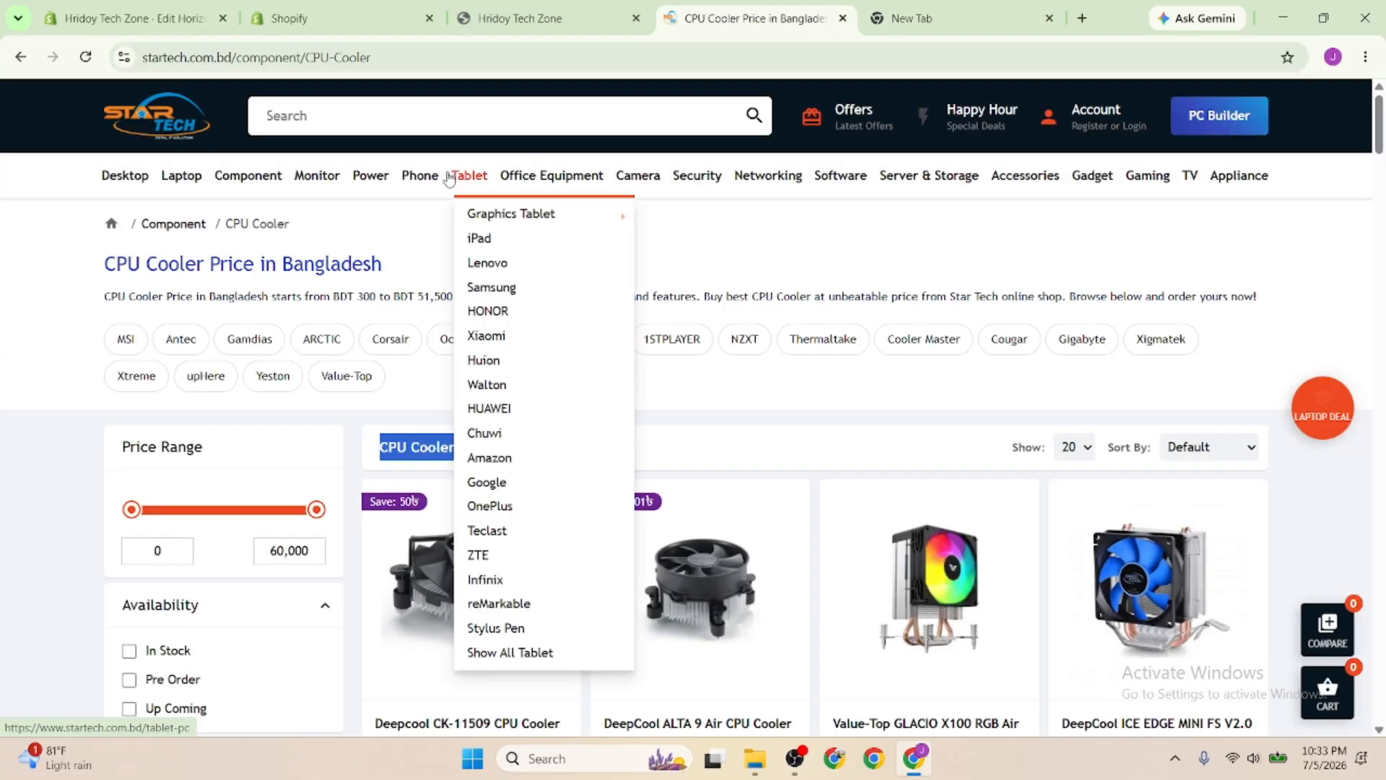
click(318, 16)
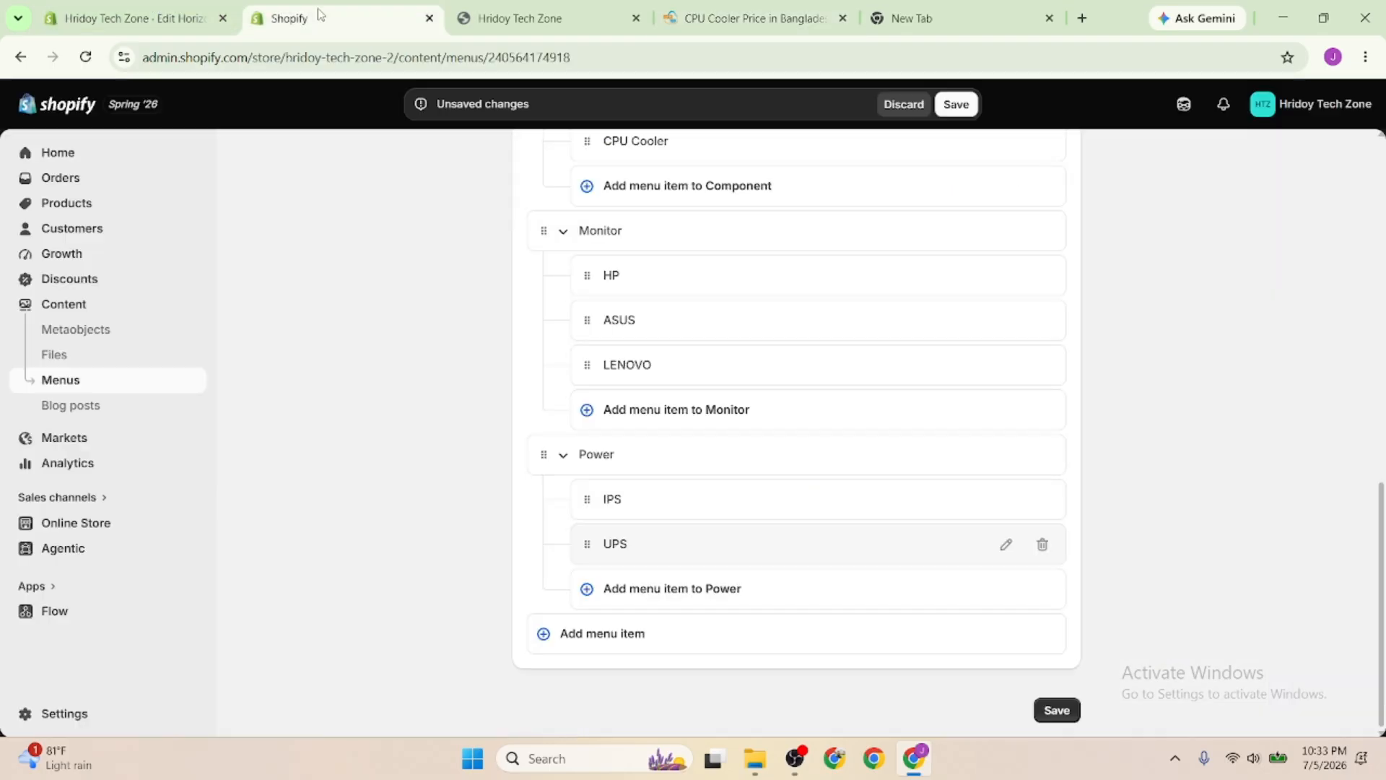
click(543, 634)
text(Phone)
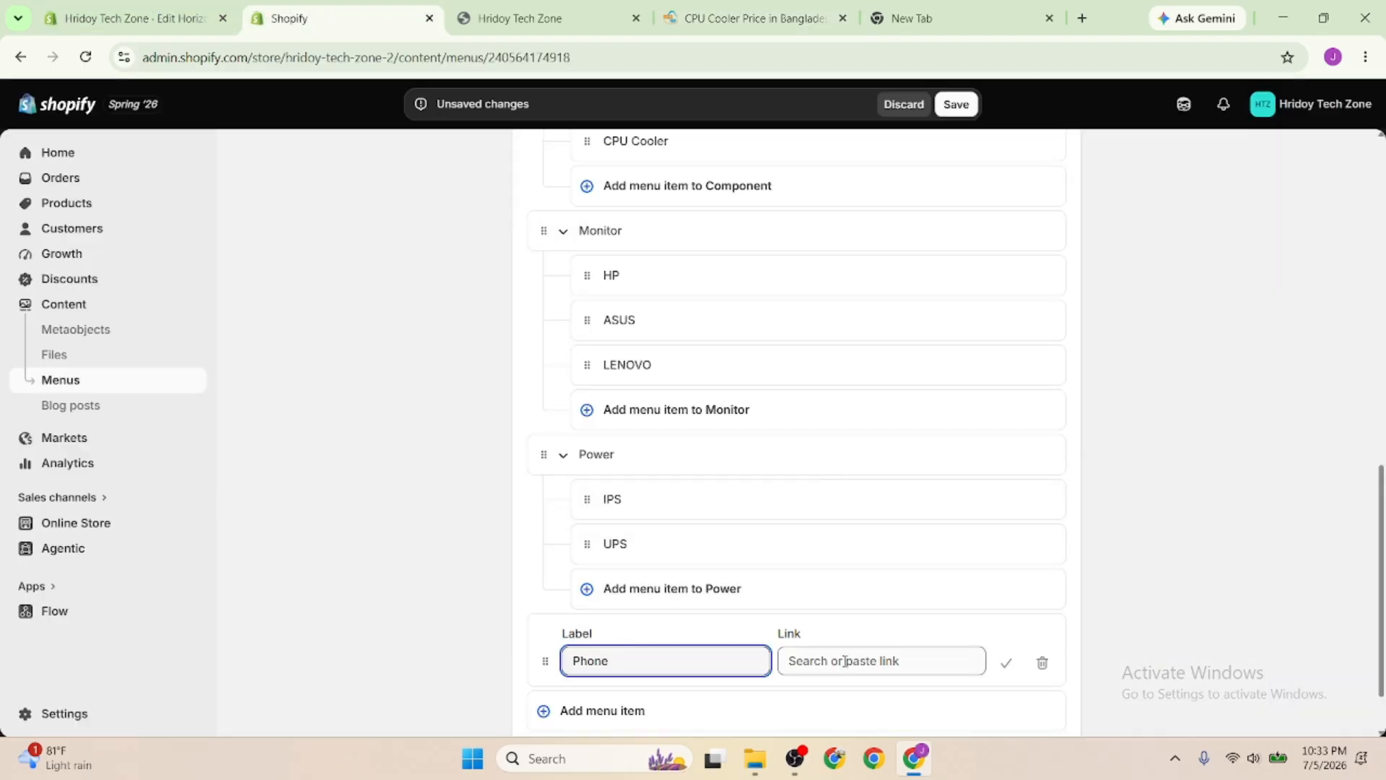
click(845, 661)
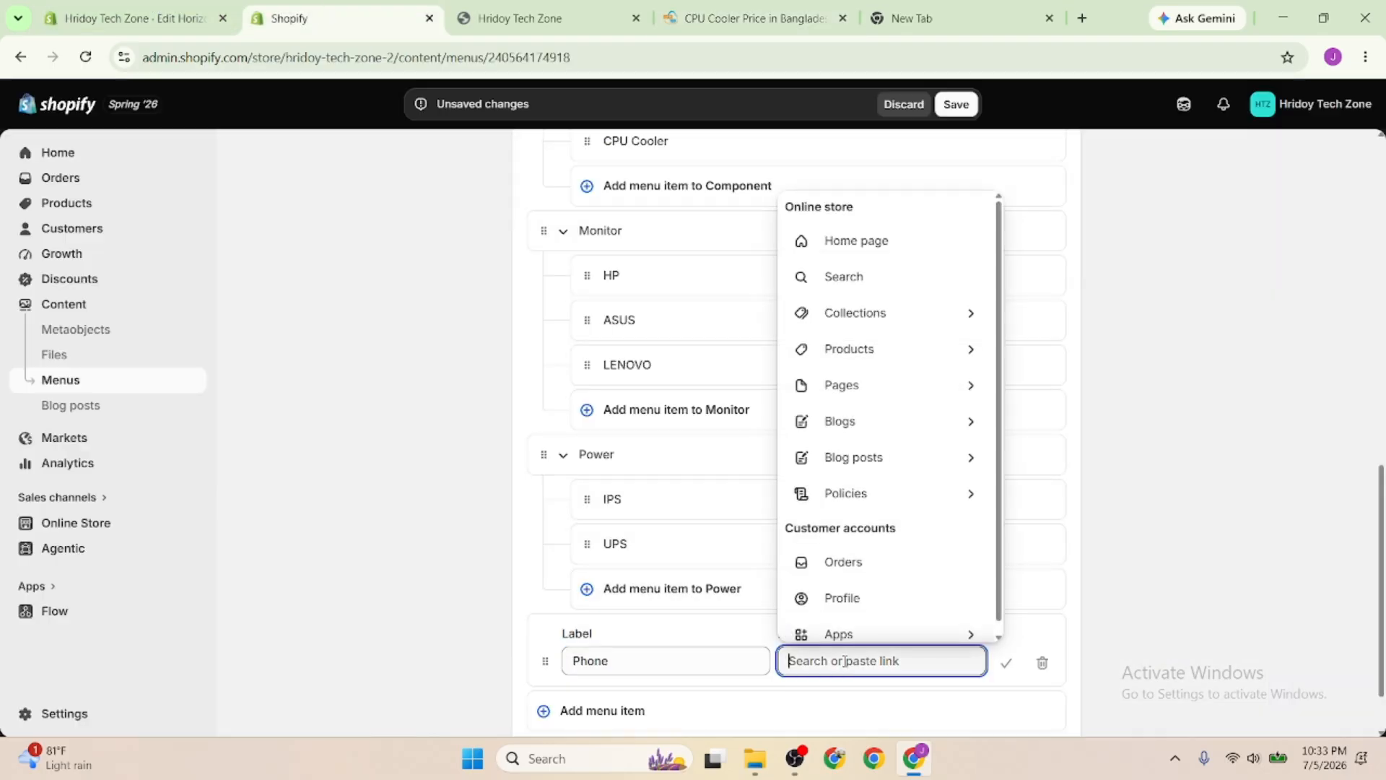
click(837, 312)
click(857, 586)
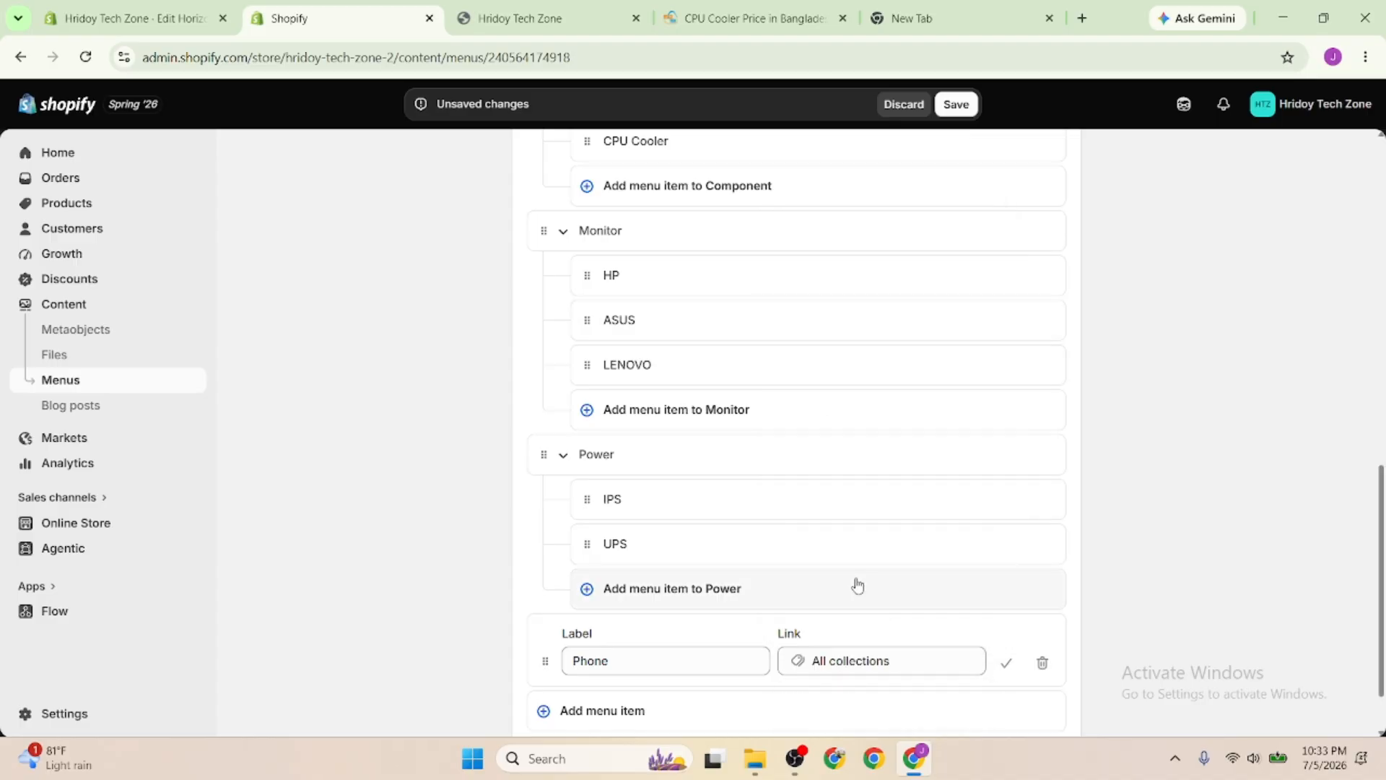
click(1005, 663)
Look up the brands in the Phone submenu on the Star Tech site and return to the Shopify menu editor
click(532, 8)
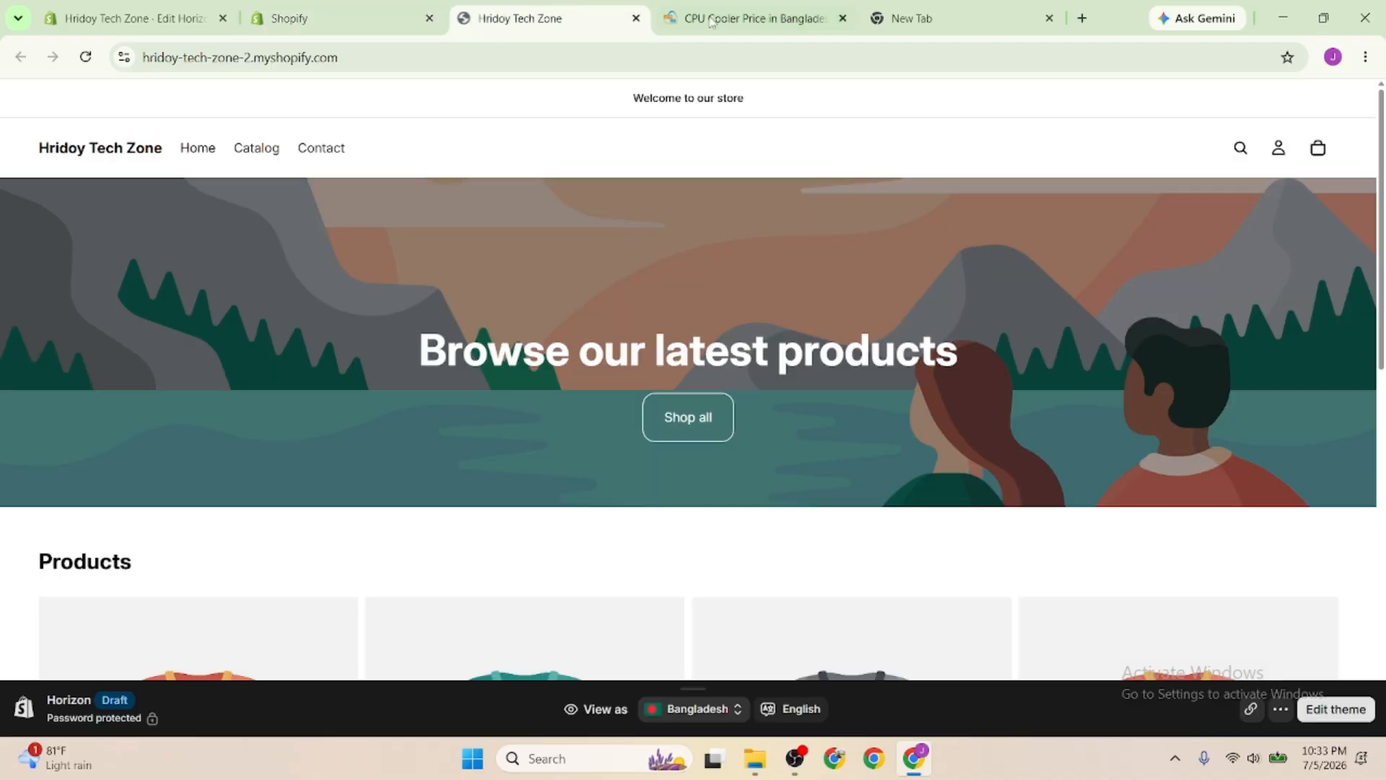
click(751, 18)
mouse_move(435, 185)
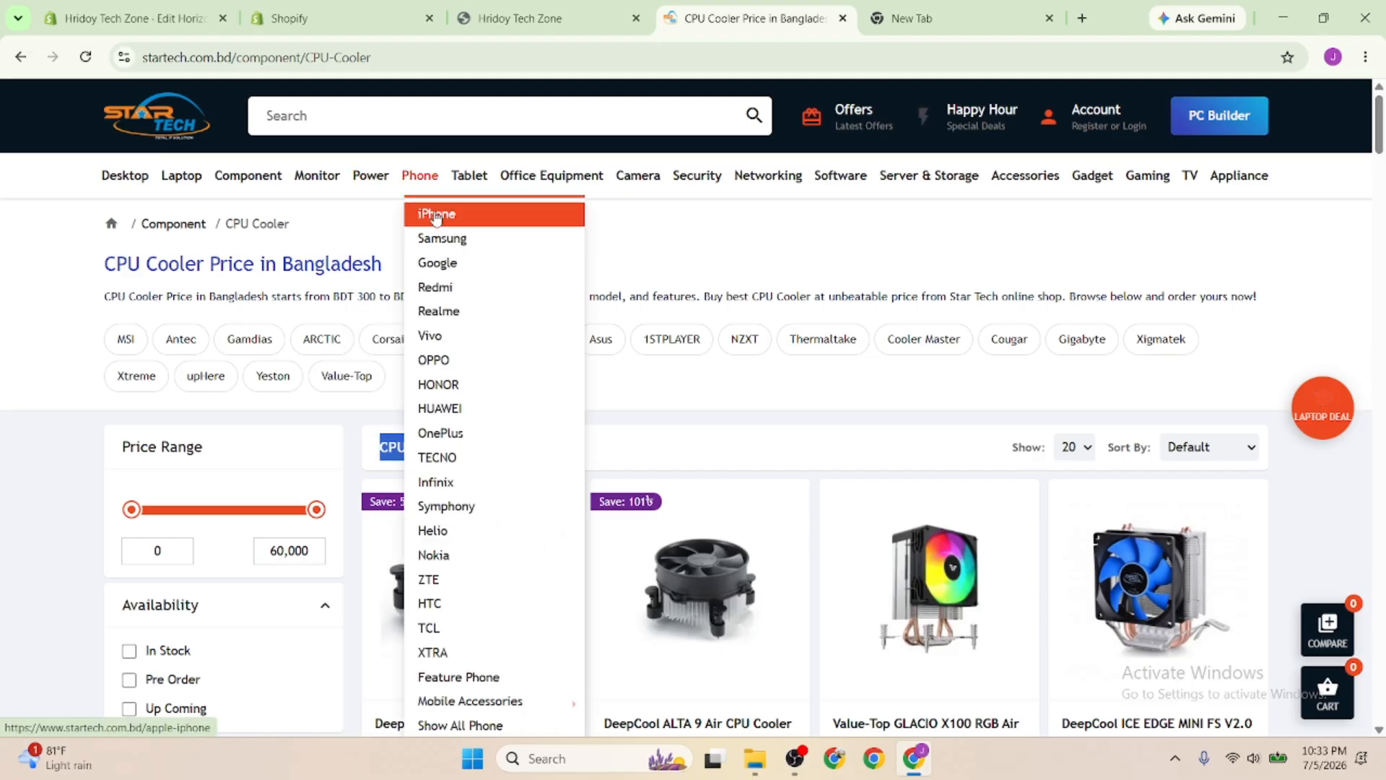
click(289, 20)
Add a top-level menu item labelled iPHONE with the link # below Phone and accept it
click(604, 682)
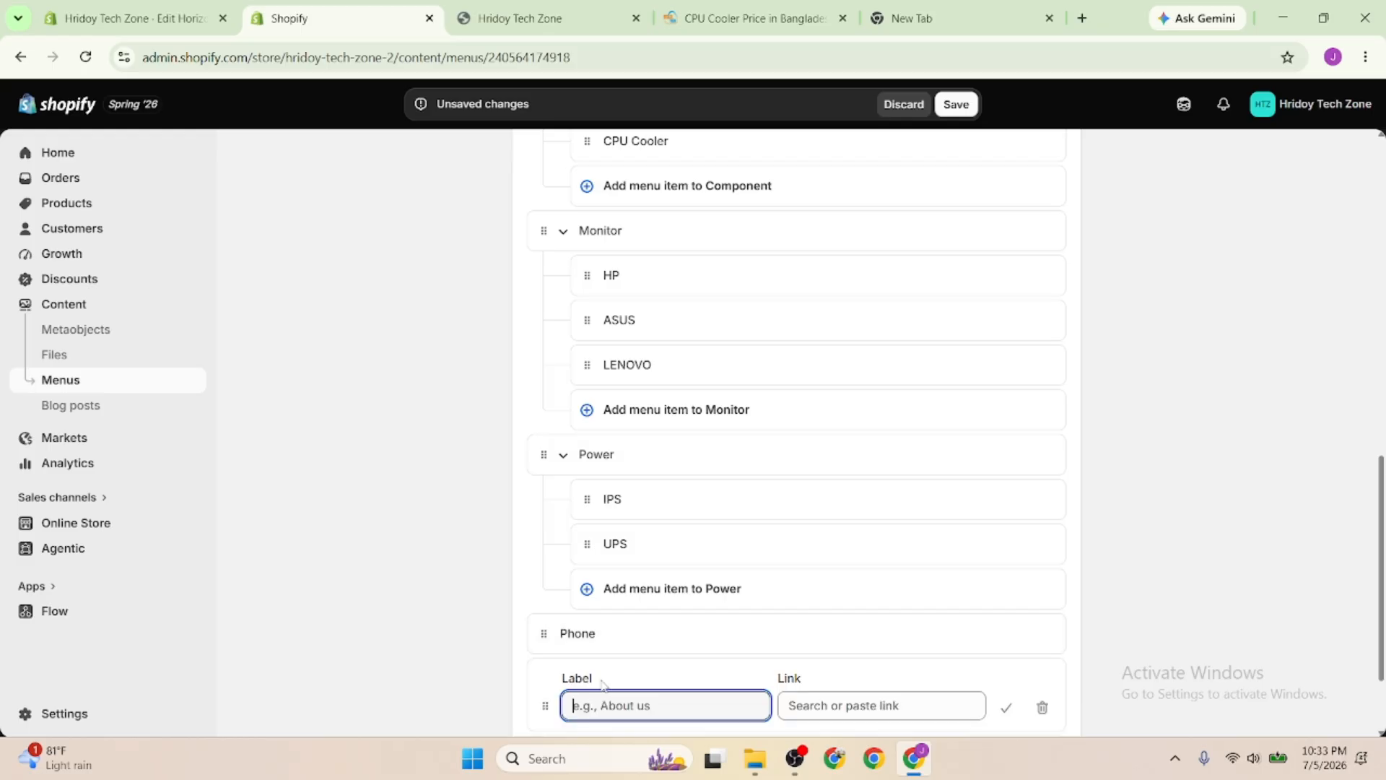
text(iPHONE)
click(805, 706)
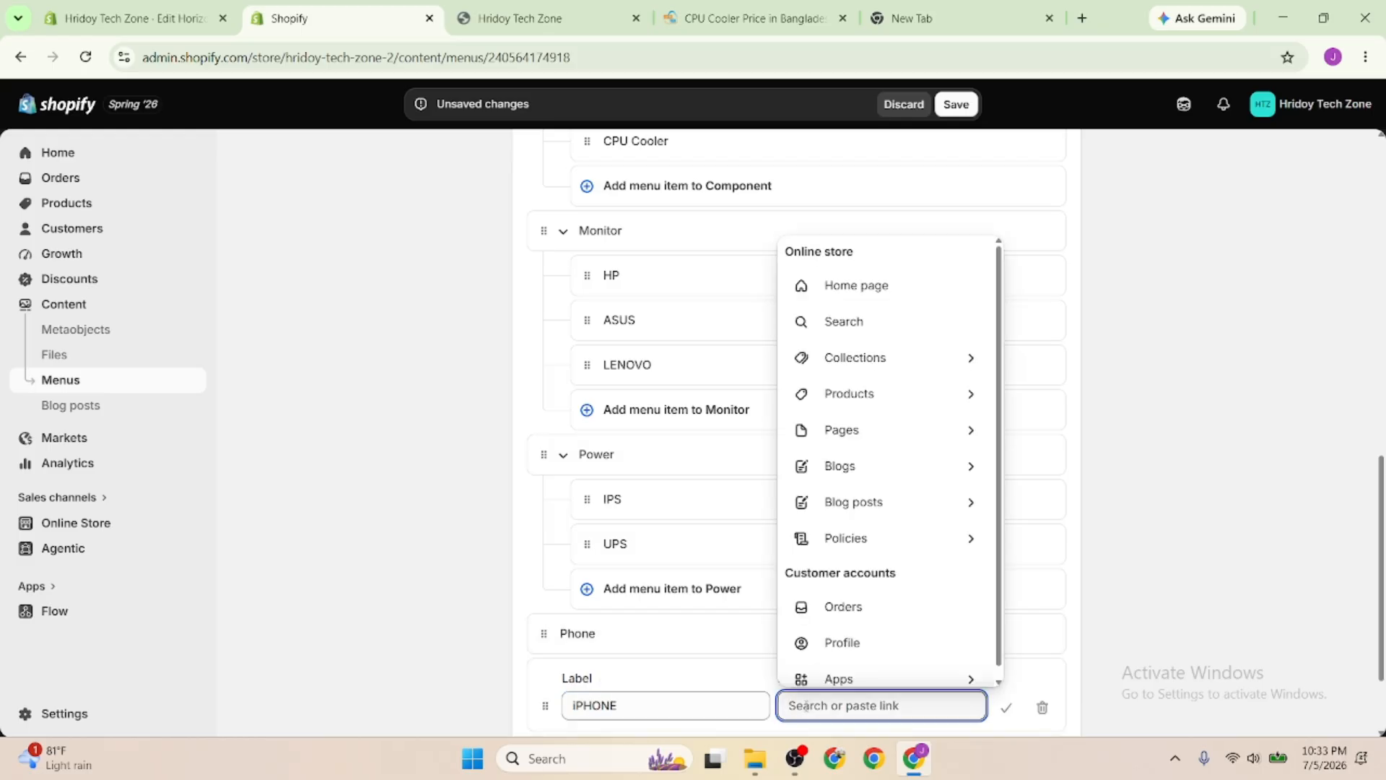
text(#)
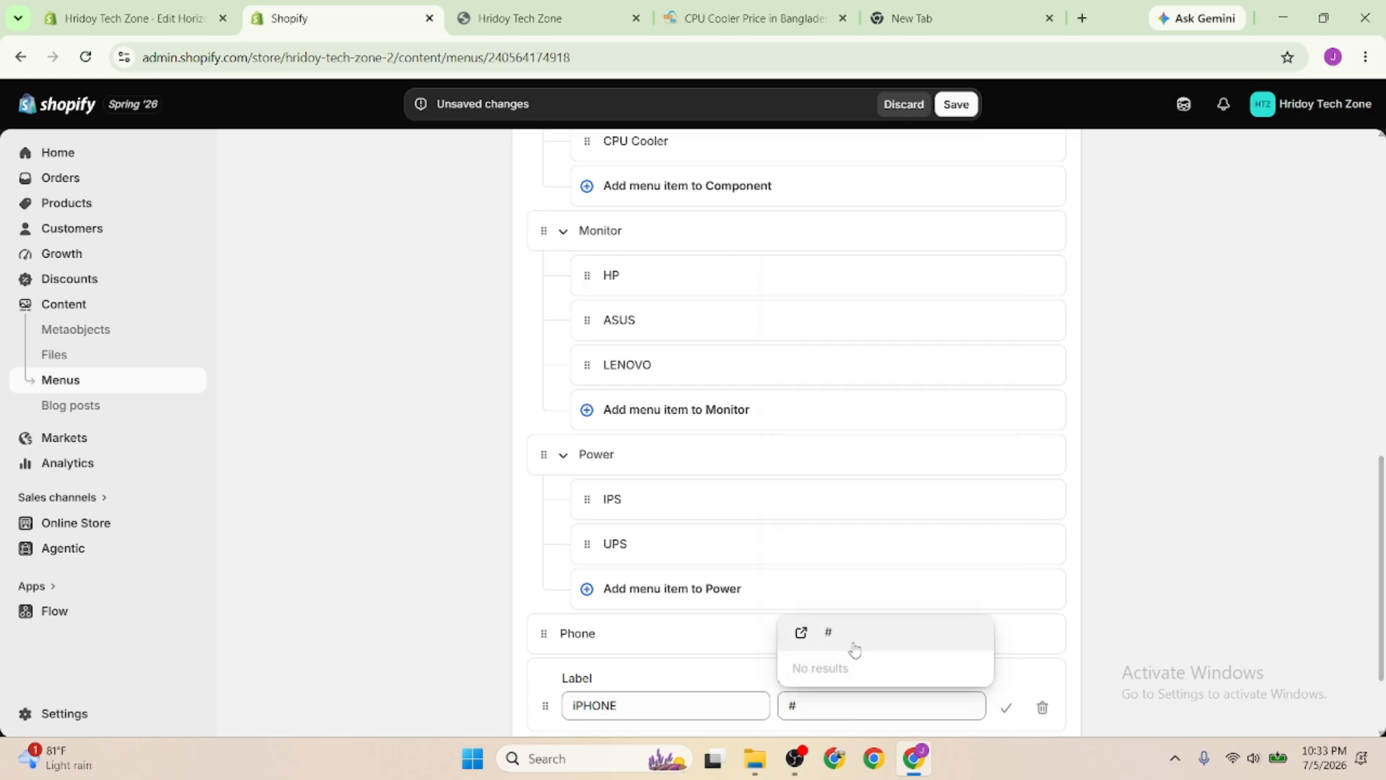
click(854, 650)
click(1006, 708)
Add a top-level menu item labelled SVMSUNG with the link # below iPHONE and accept it
scroll(727, 612, down, 1)
click(603, 632)
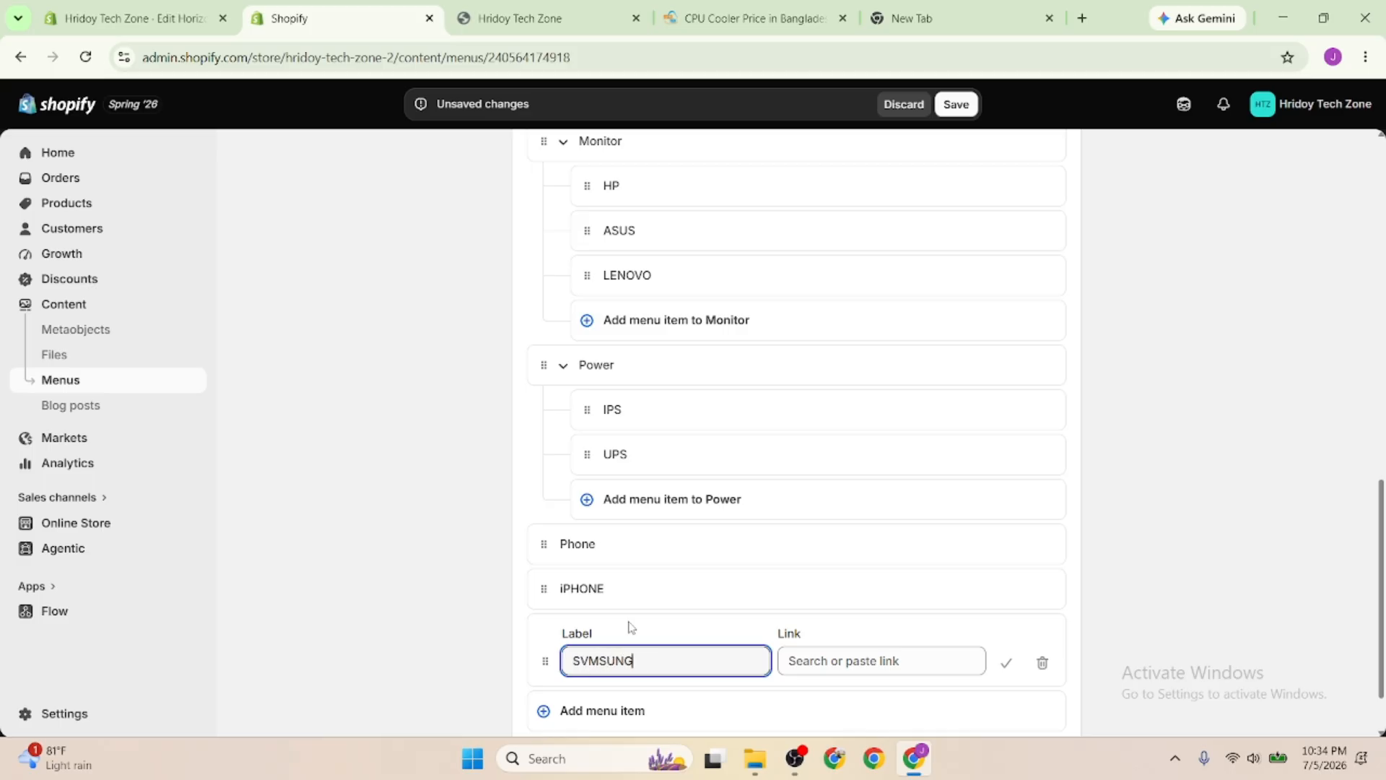
click(798, 657)
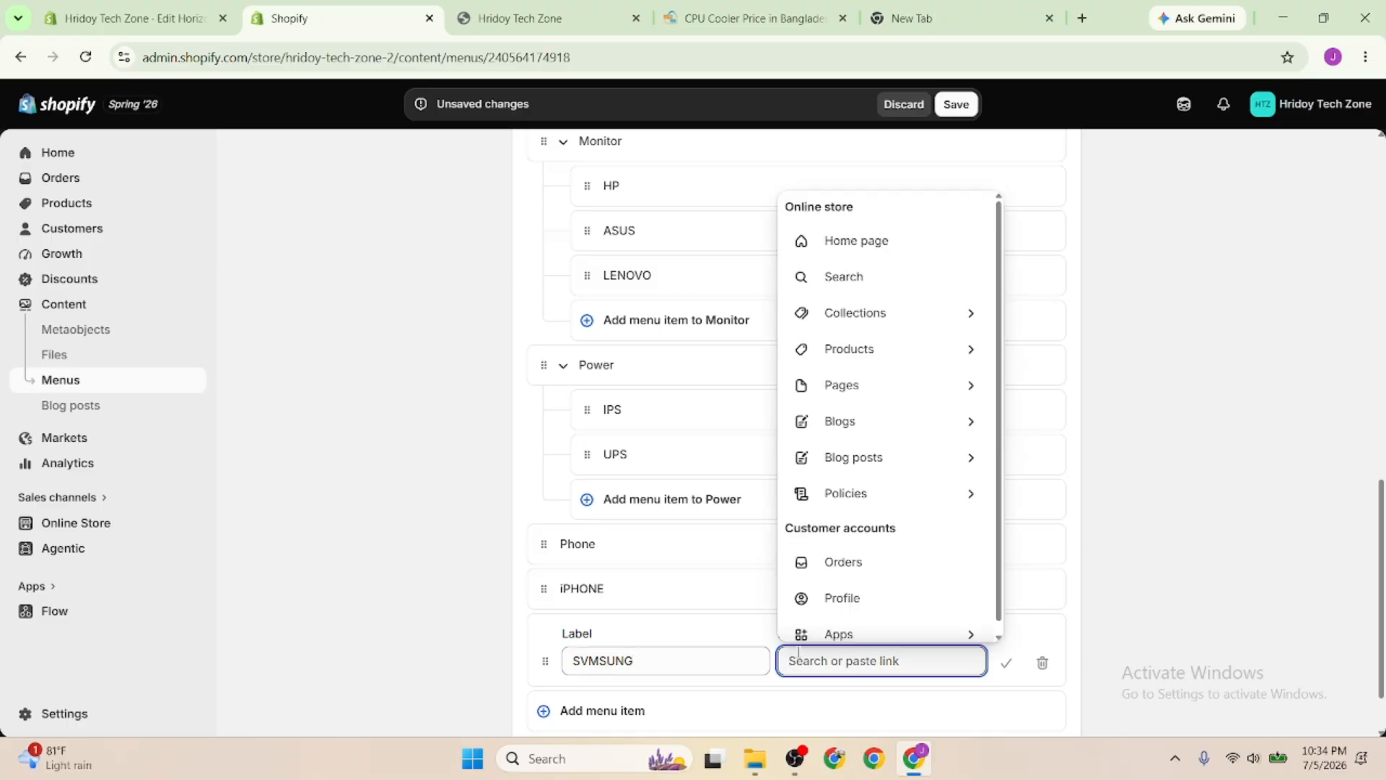
text(#)
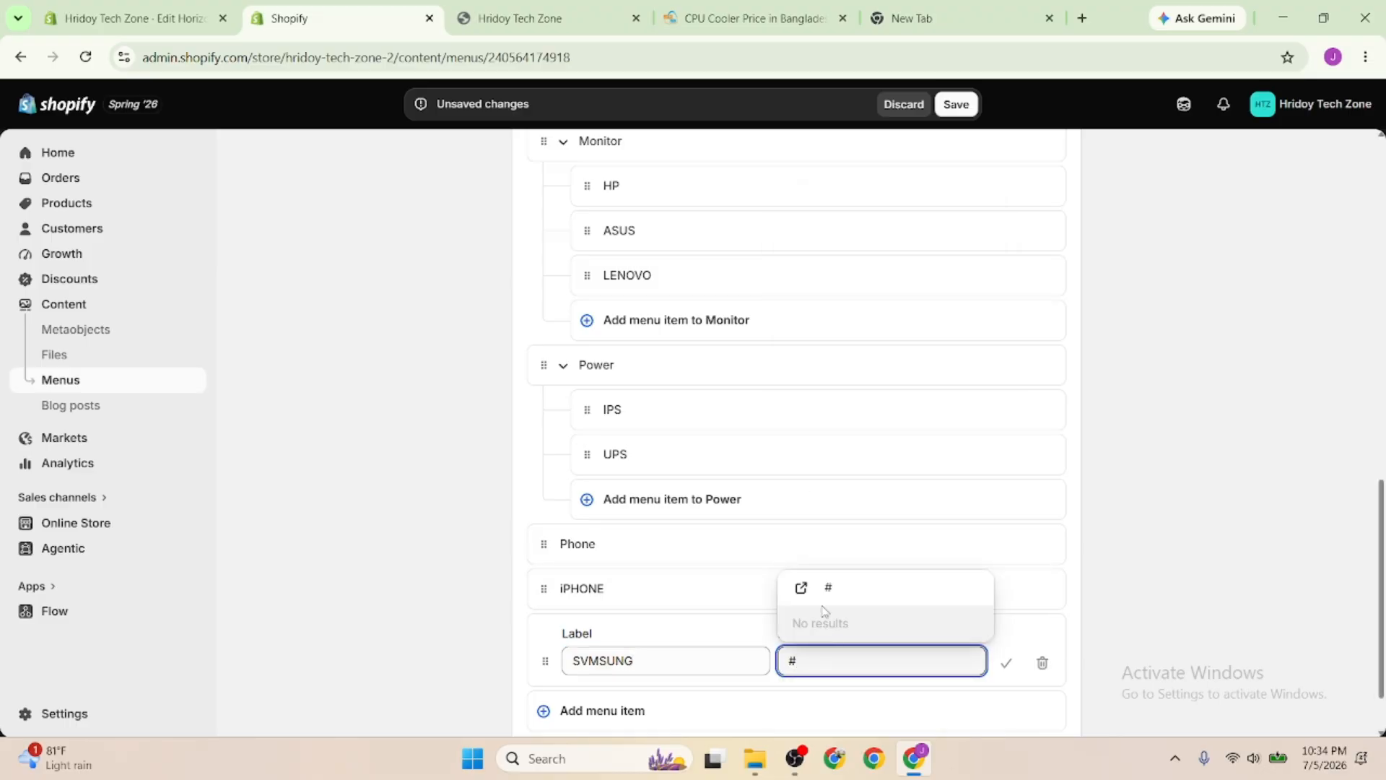
click(825, 601)
click(1005, 663)
Add a top-level menu item labelled HONOR with the link # below SVMSUNG and accept it
click(565, 679)
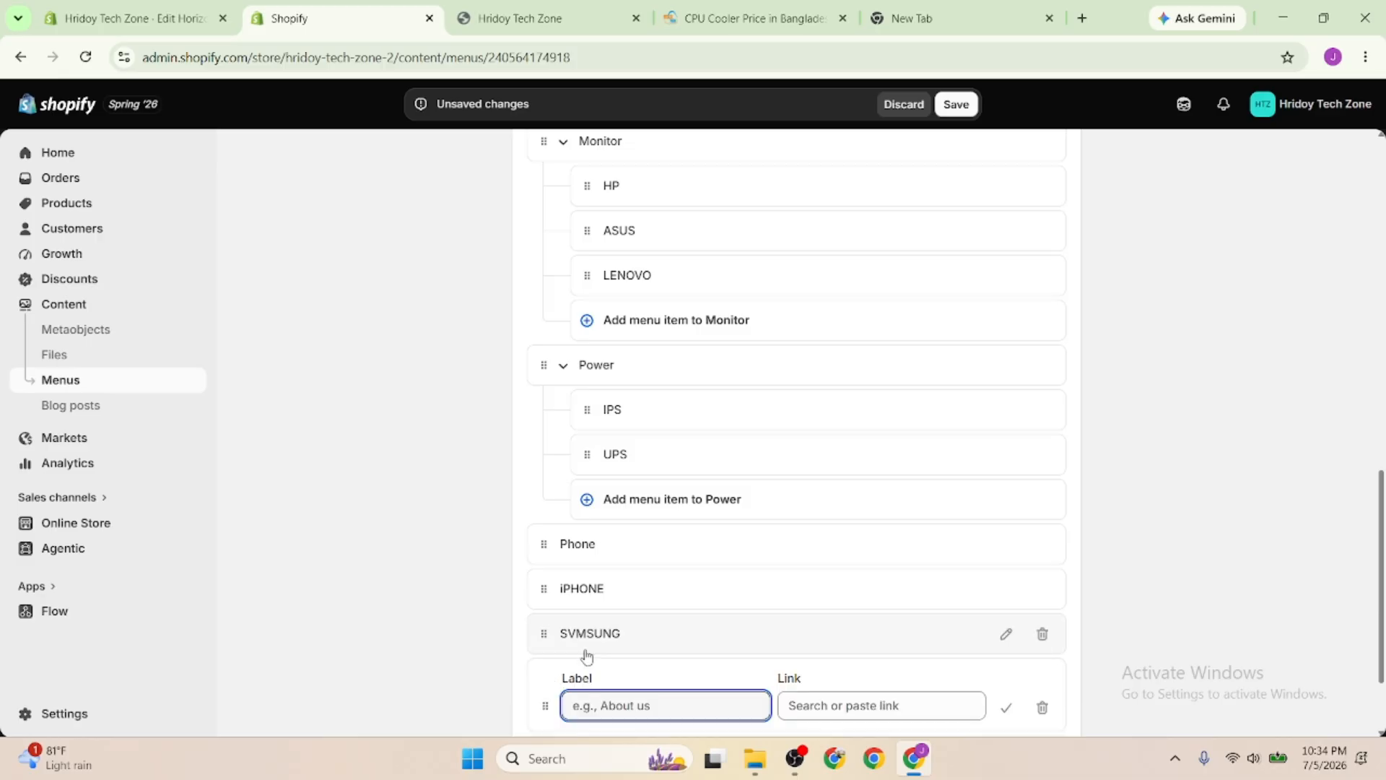
text(HONOR)
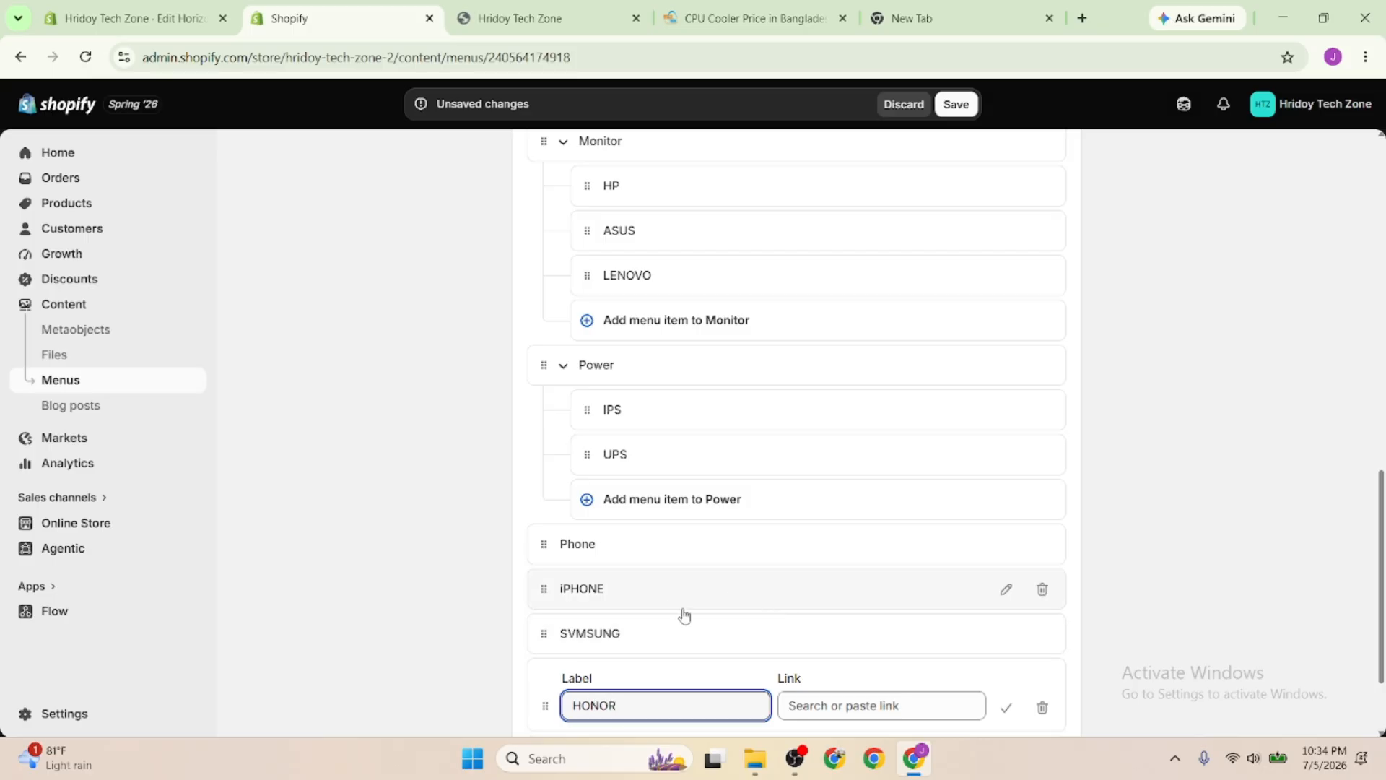
click(821, 706)
text(#)
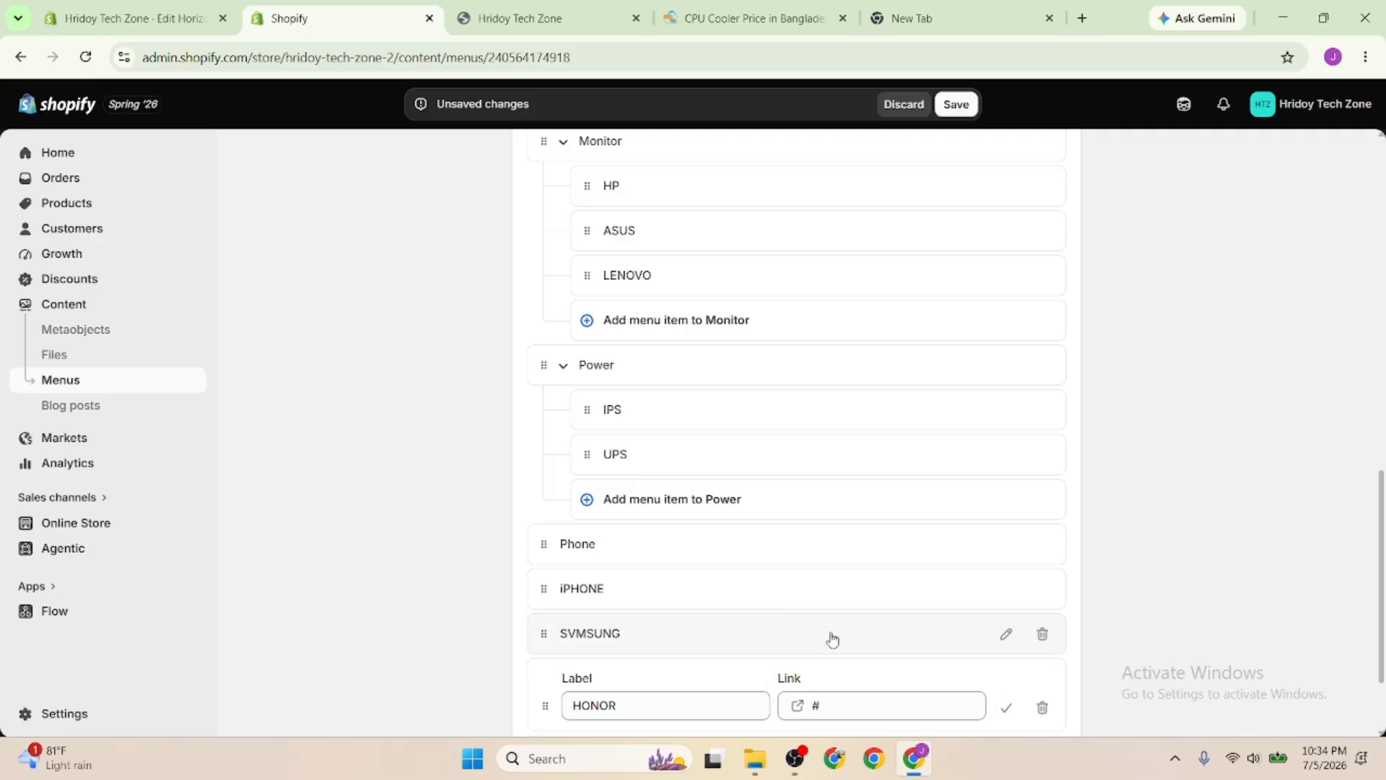
click(1005, 707)
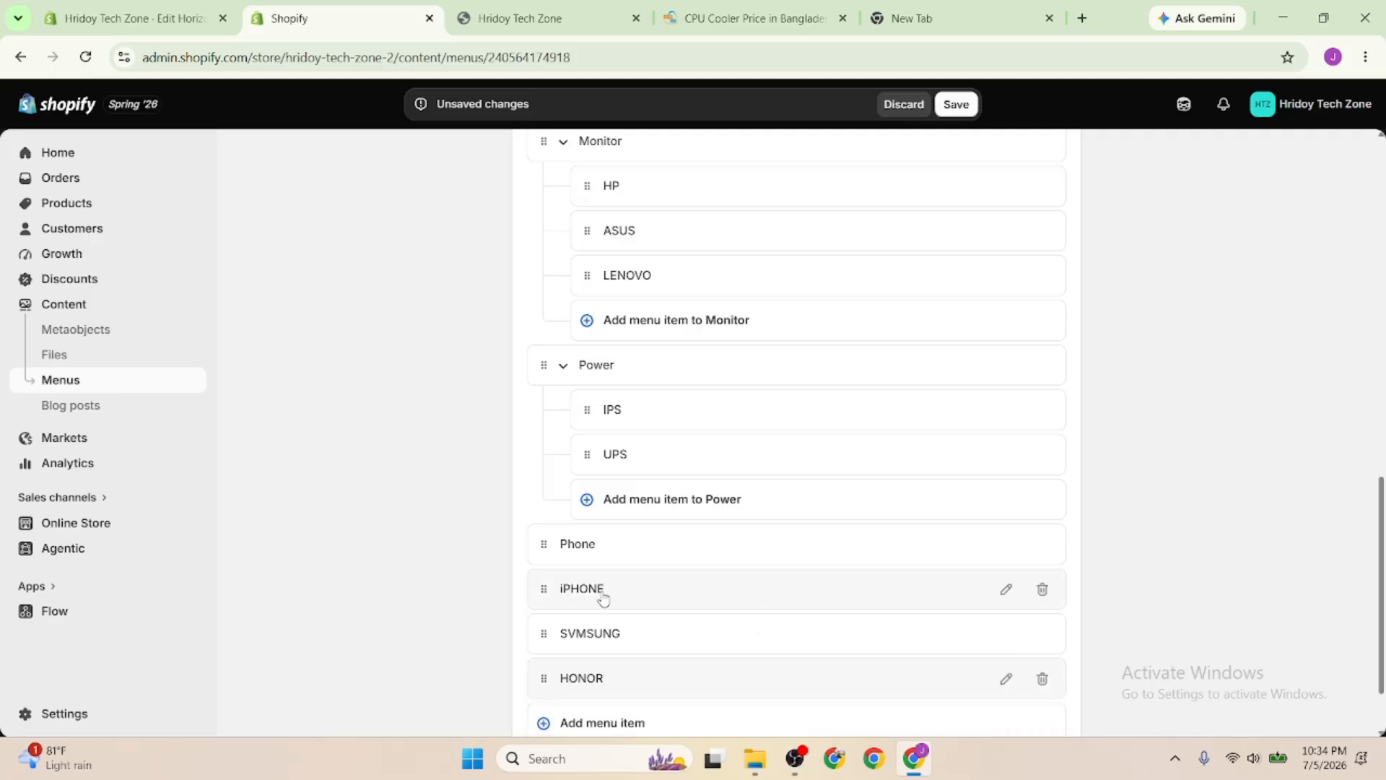
Nest iPHONE, HONOR and SVMSUNG under Phone in that order and accept their labels and links
drag(542, 588, 591, 577)
scroll(535, 572, down, 2)
drag(546, 694, 580, 596)
scroll(972, 517, down, 1)
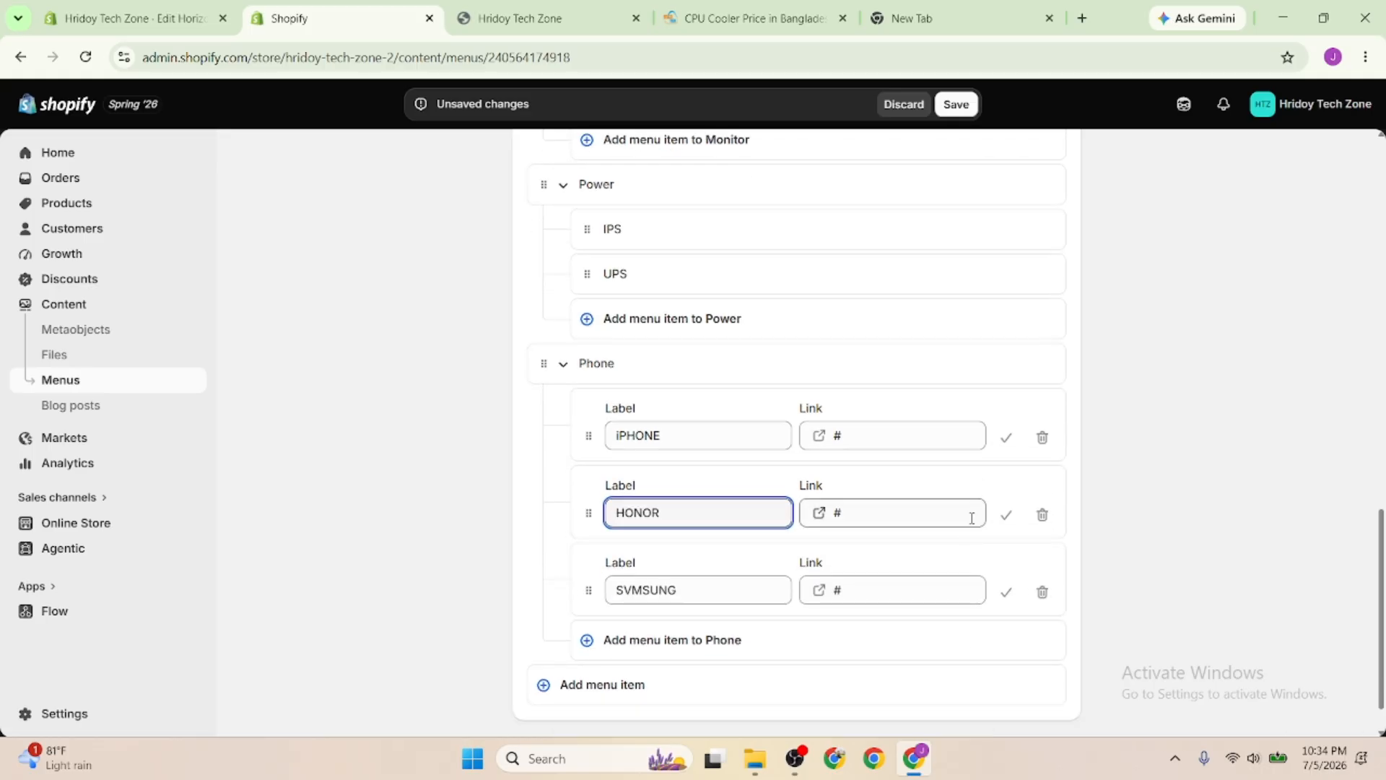
click(1005, 437)
click(1006, 484)
click(1002, 539)
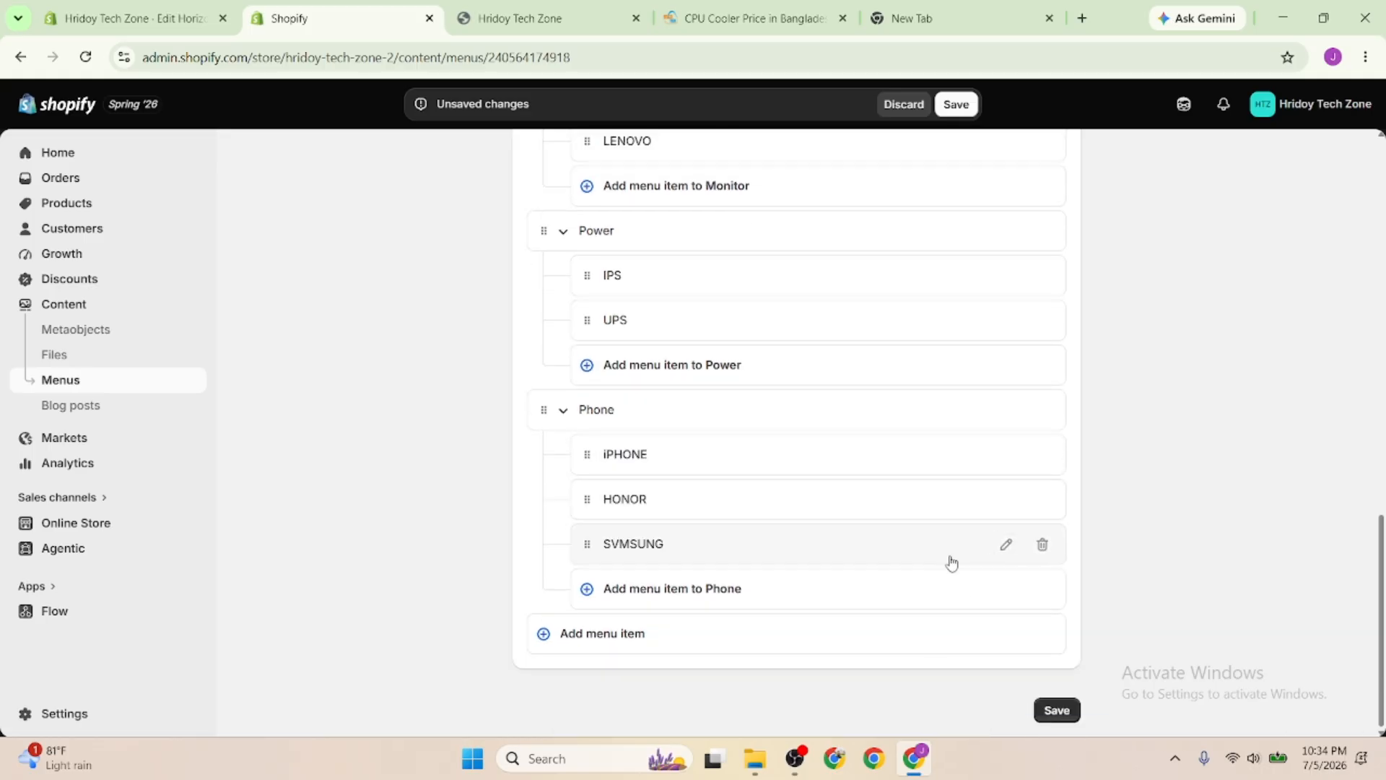
Review the whole menu tree and collapse the Phone, Power, Monitor, Component, Laptop and Desktop categories
scroll(712, 470, up, 10)
scroll(712, 470, up, 5)
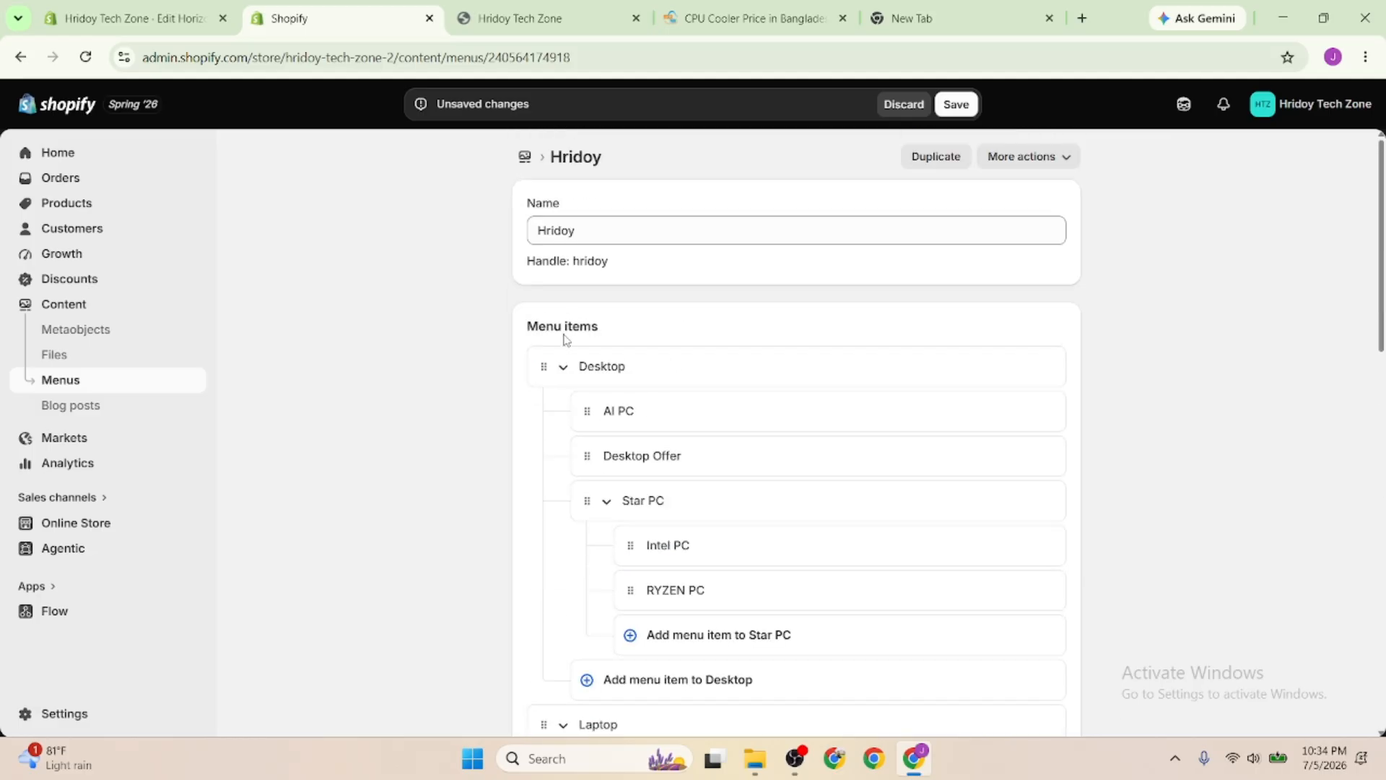
scroll(617, 390, down, 4)
scroll(560, 462, down, 3)
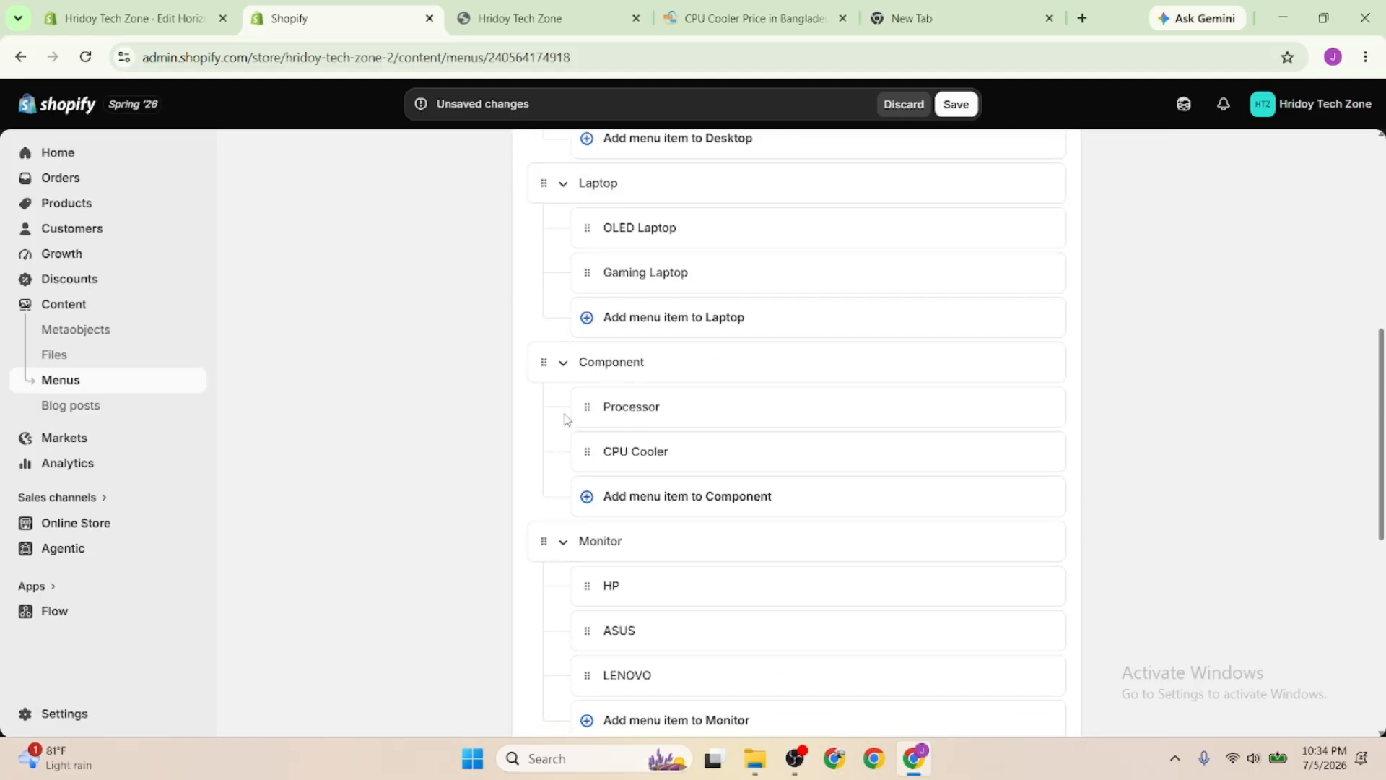
scroll(568, 548, down, 3)
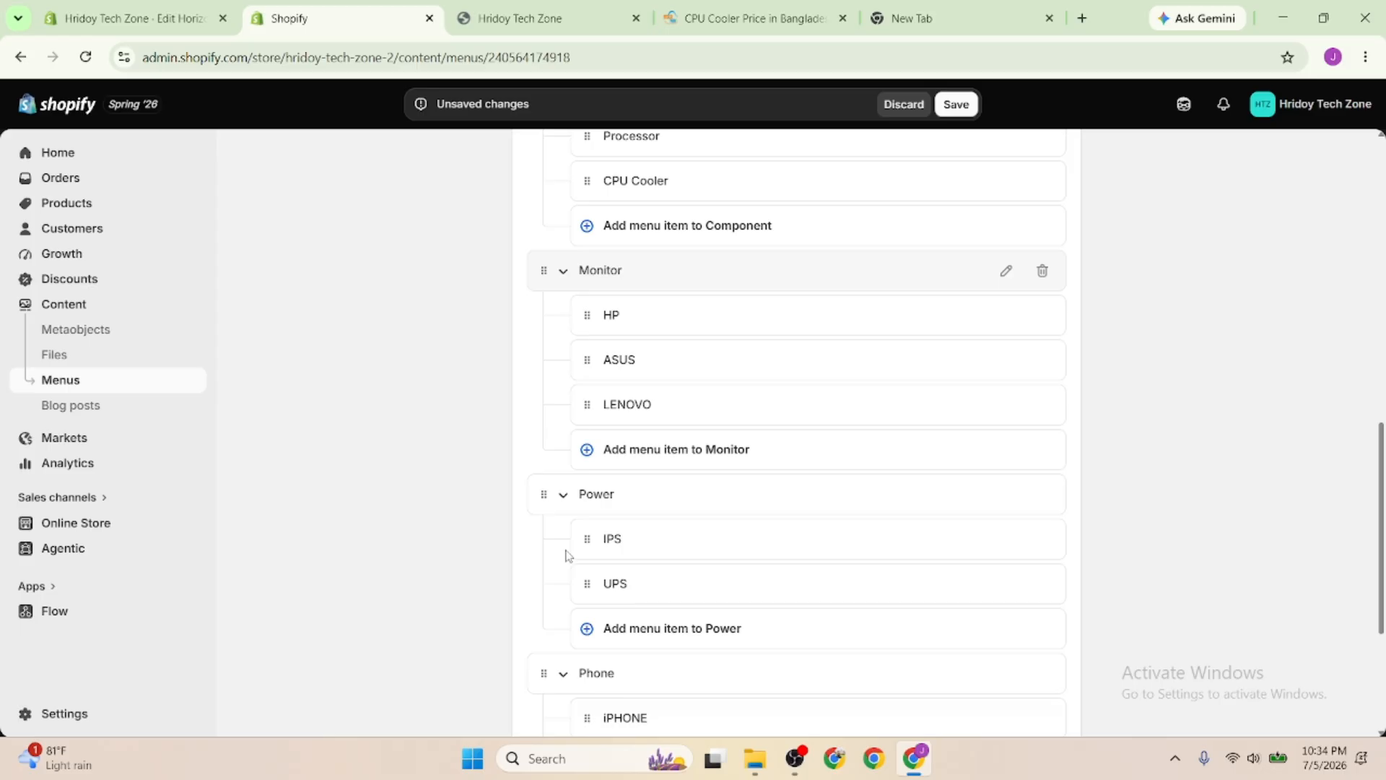
scroll(564, 498, down, 2)
click(564, 497)
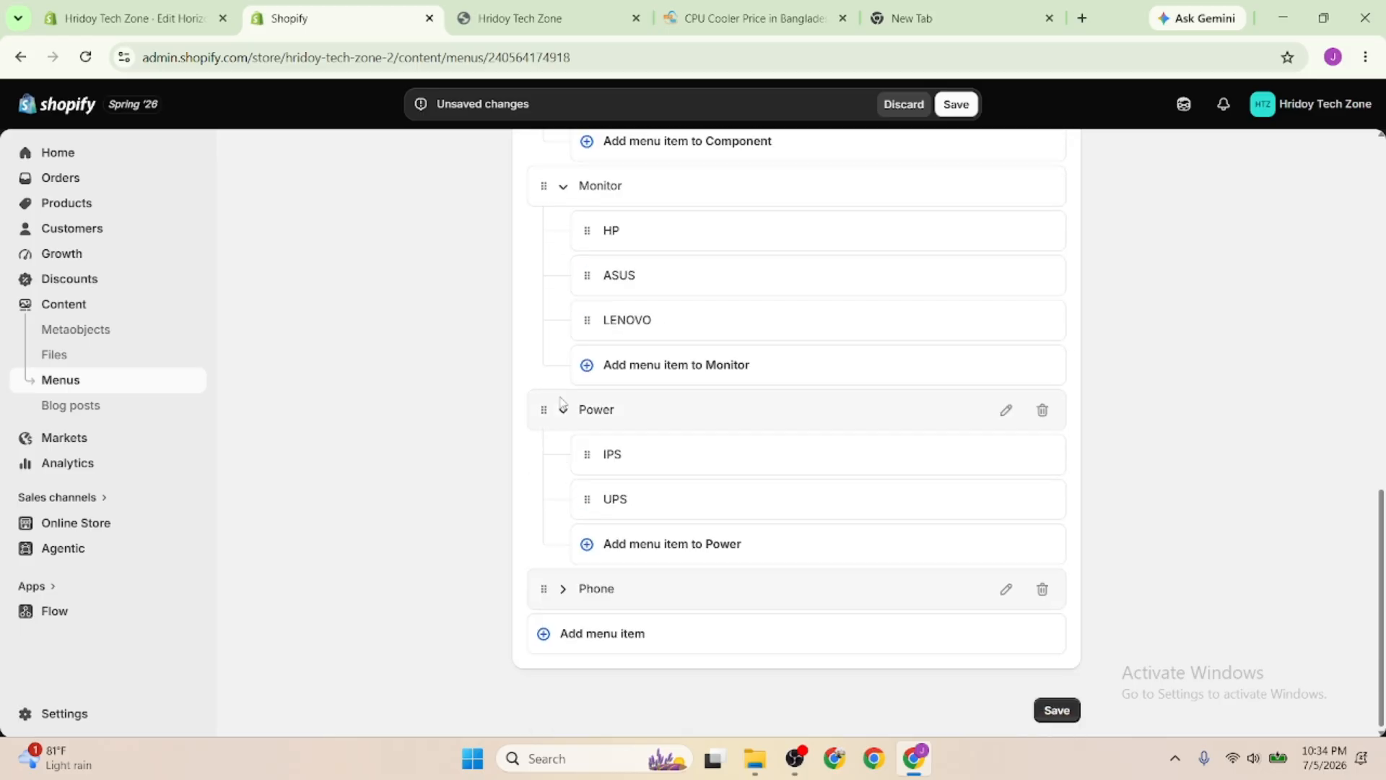
click(562, 412)
click(563, 321)
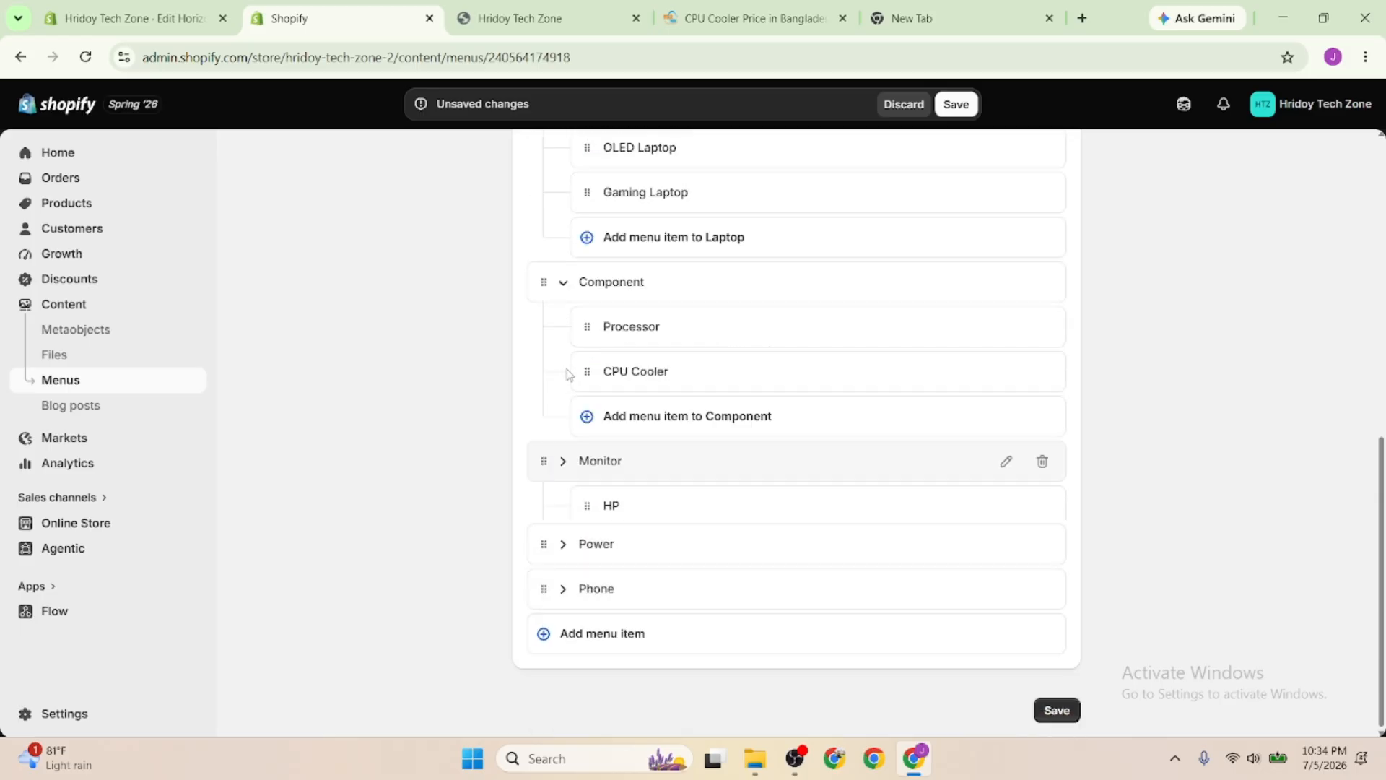
click(562, 323)
click(563, 278)
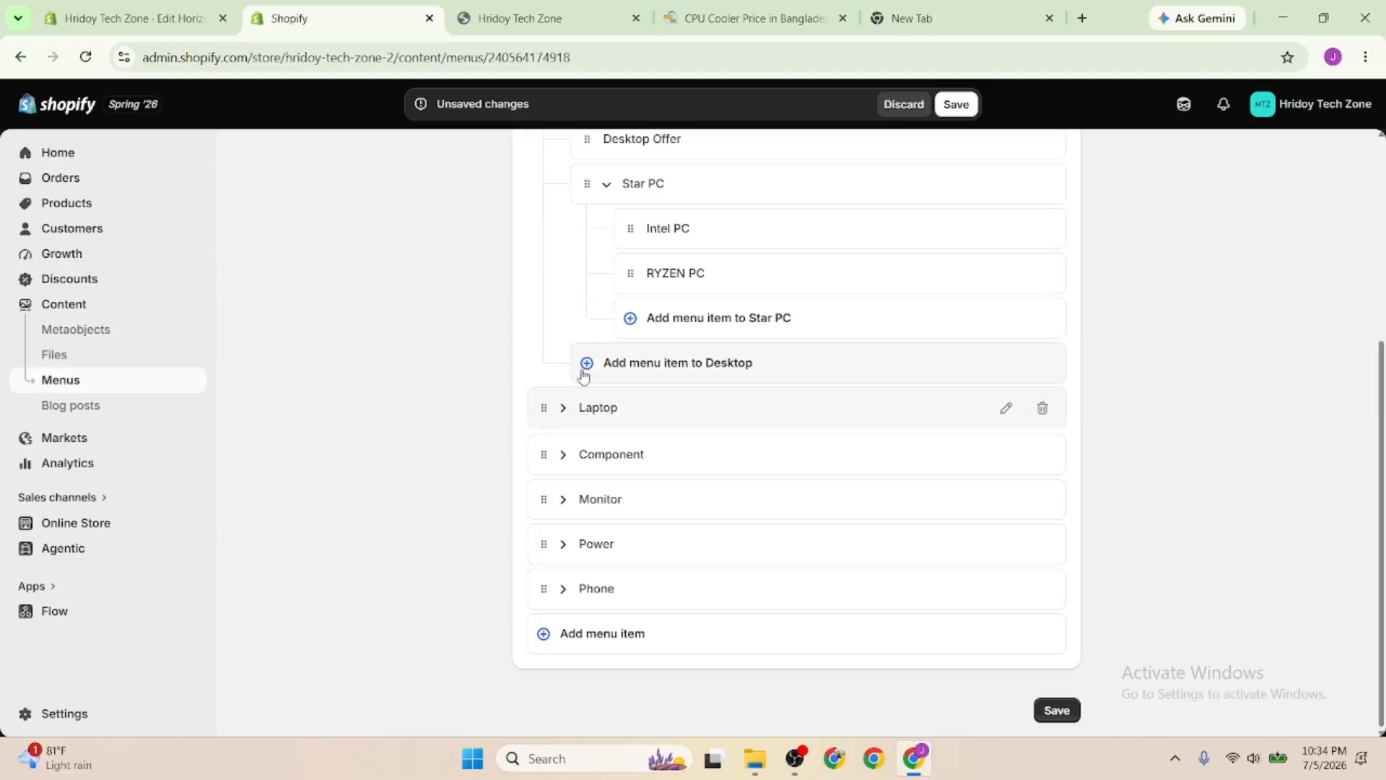
scroll(568, 303, up, 2)
click(563, 232)
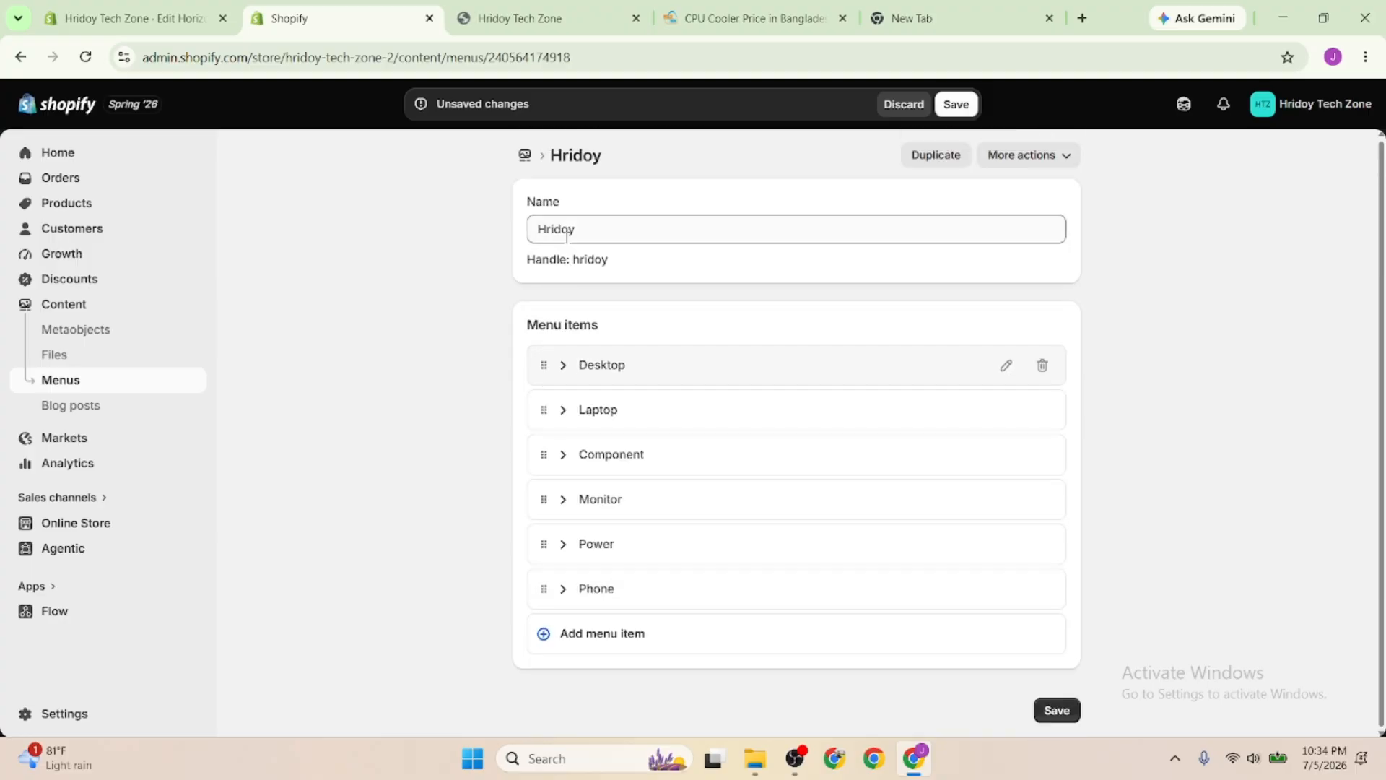
Compare the category list with the Star Tech navigation bar, then save the menu in Shopify
click(751, 18)
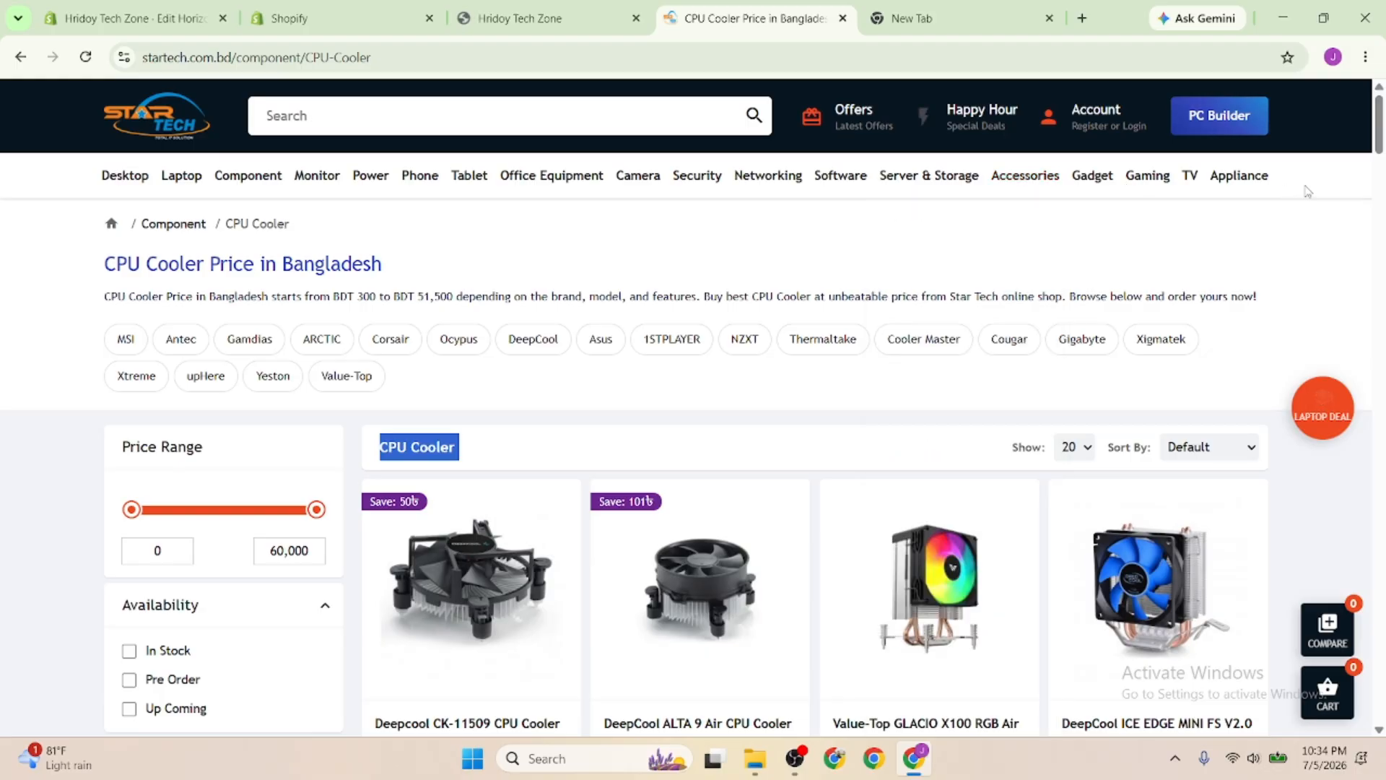
mouse_move(376, 7)
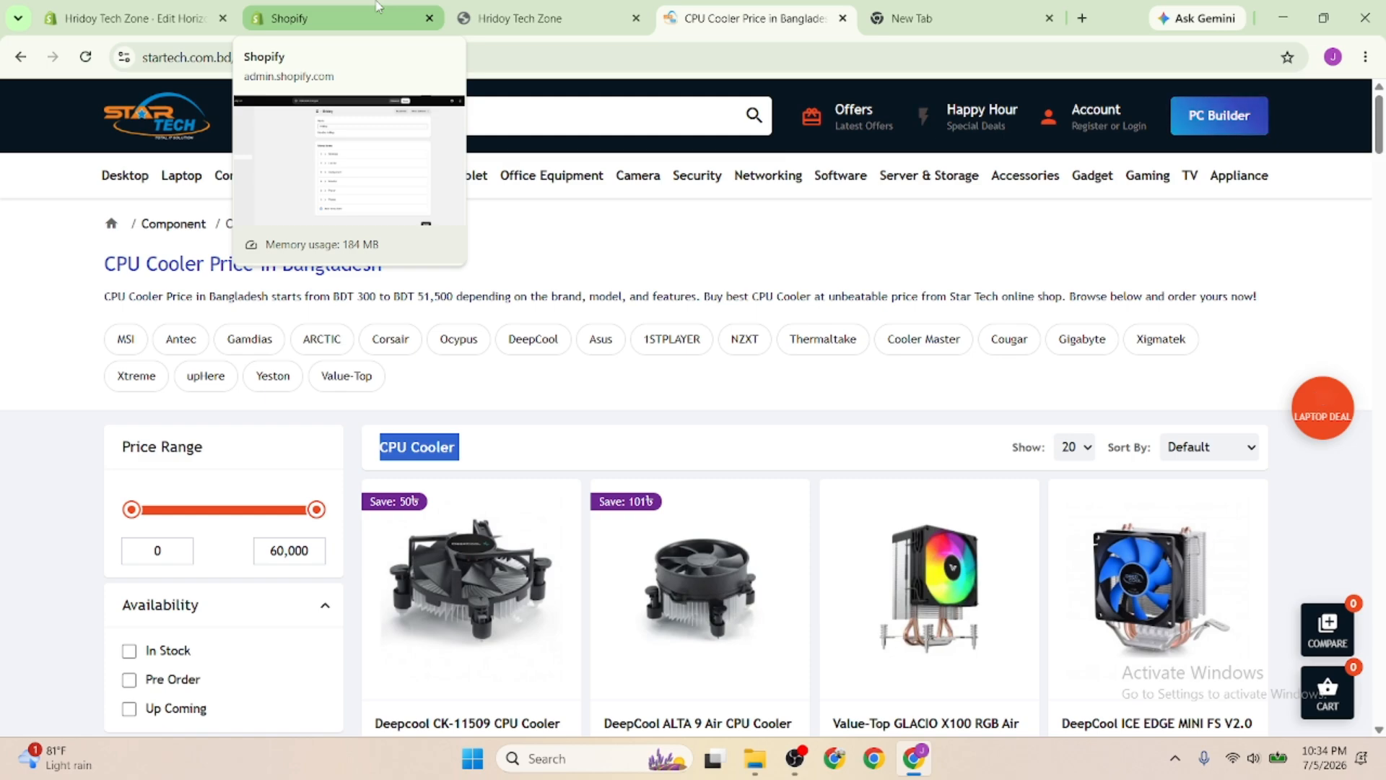
click(375, 7)
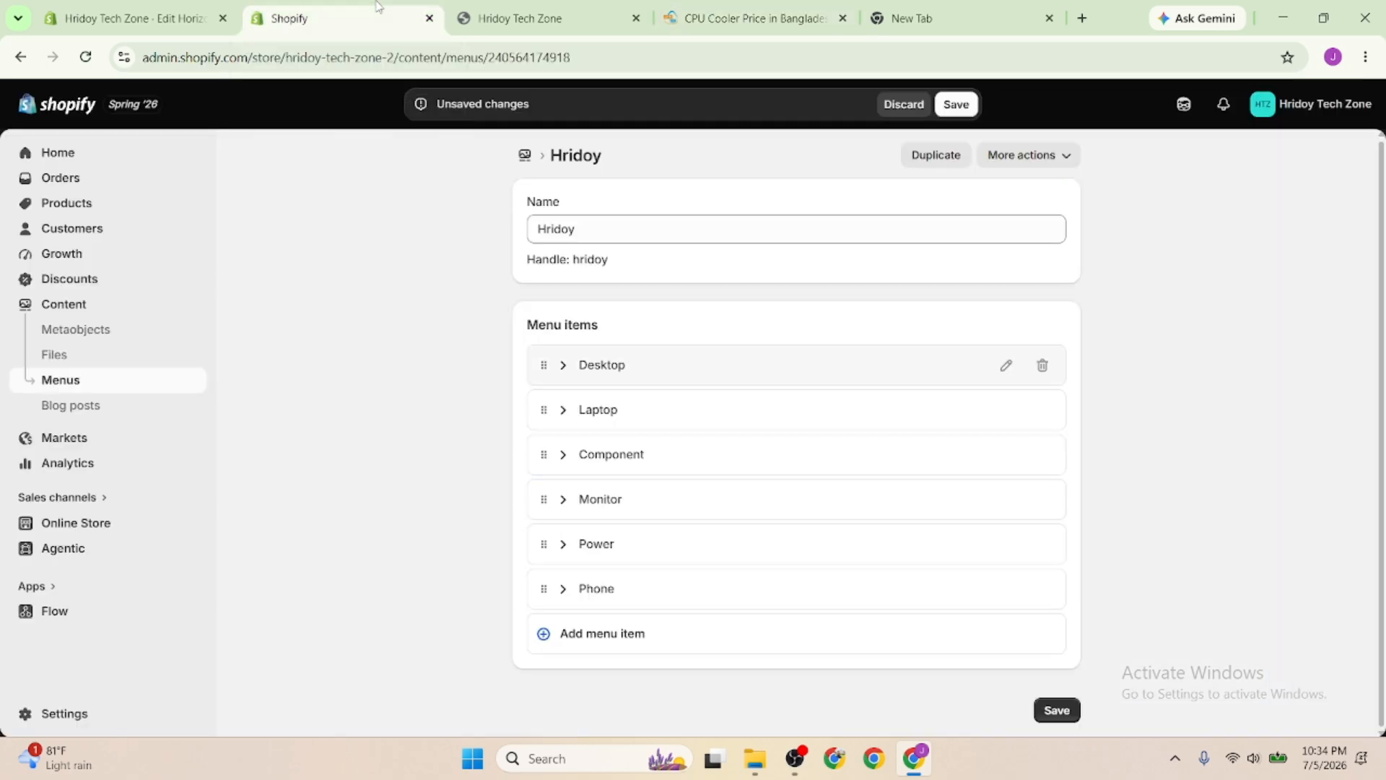
click(1074, 709)
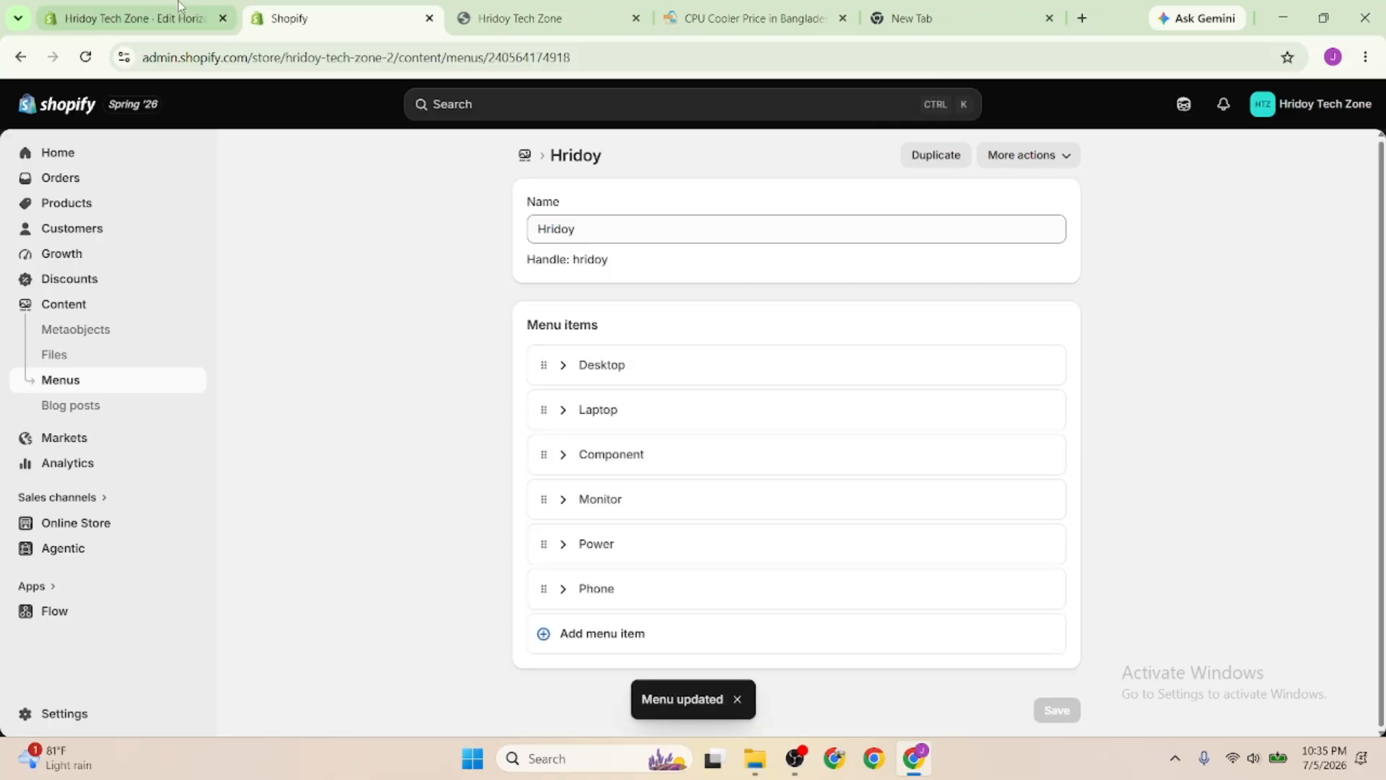
In the theme editor, replace the header's Main menu with the newly saved custom category menu
click(137, 18)
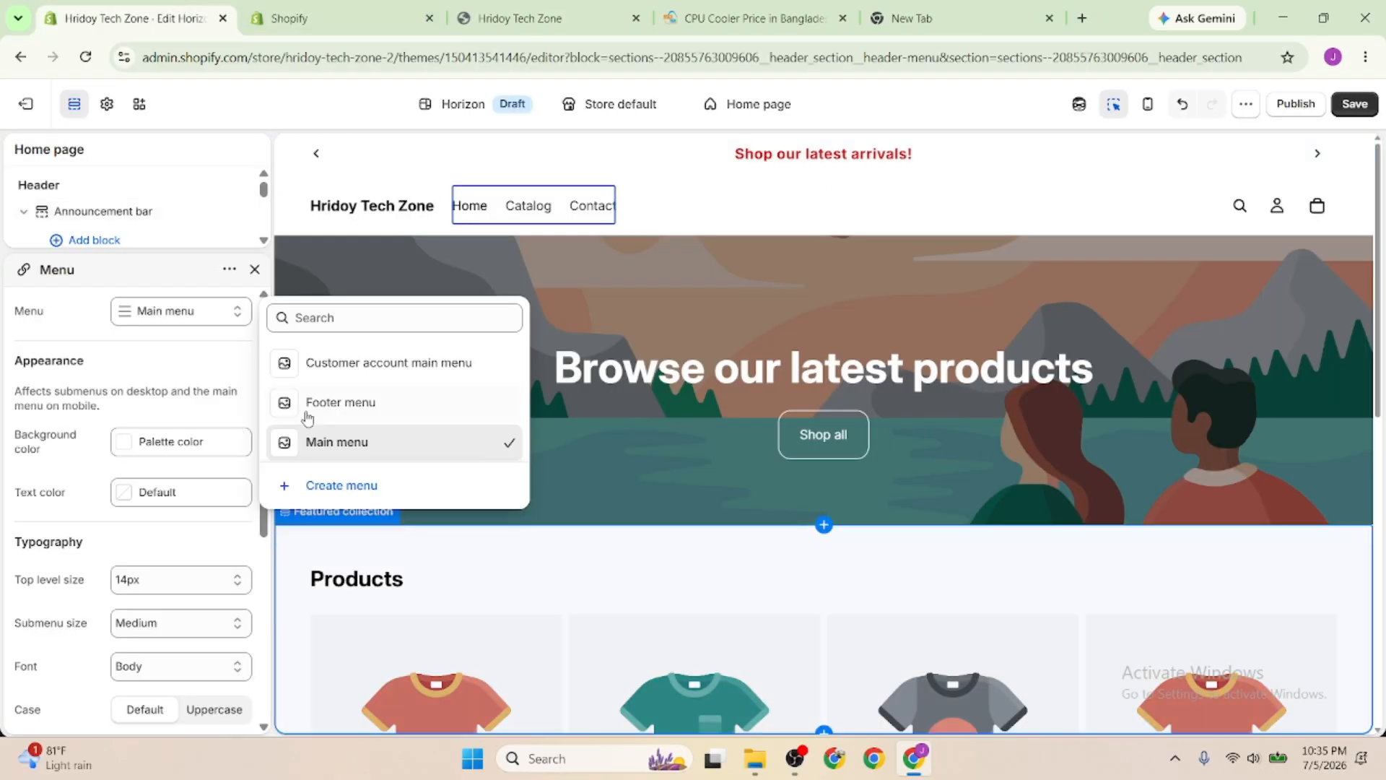
click(173, 317)
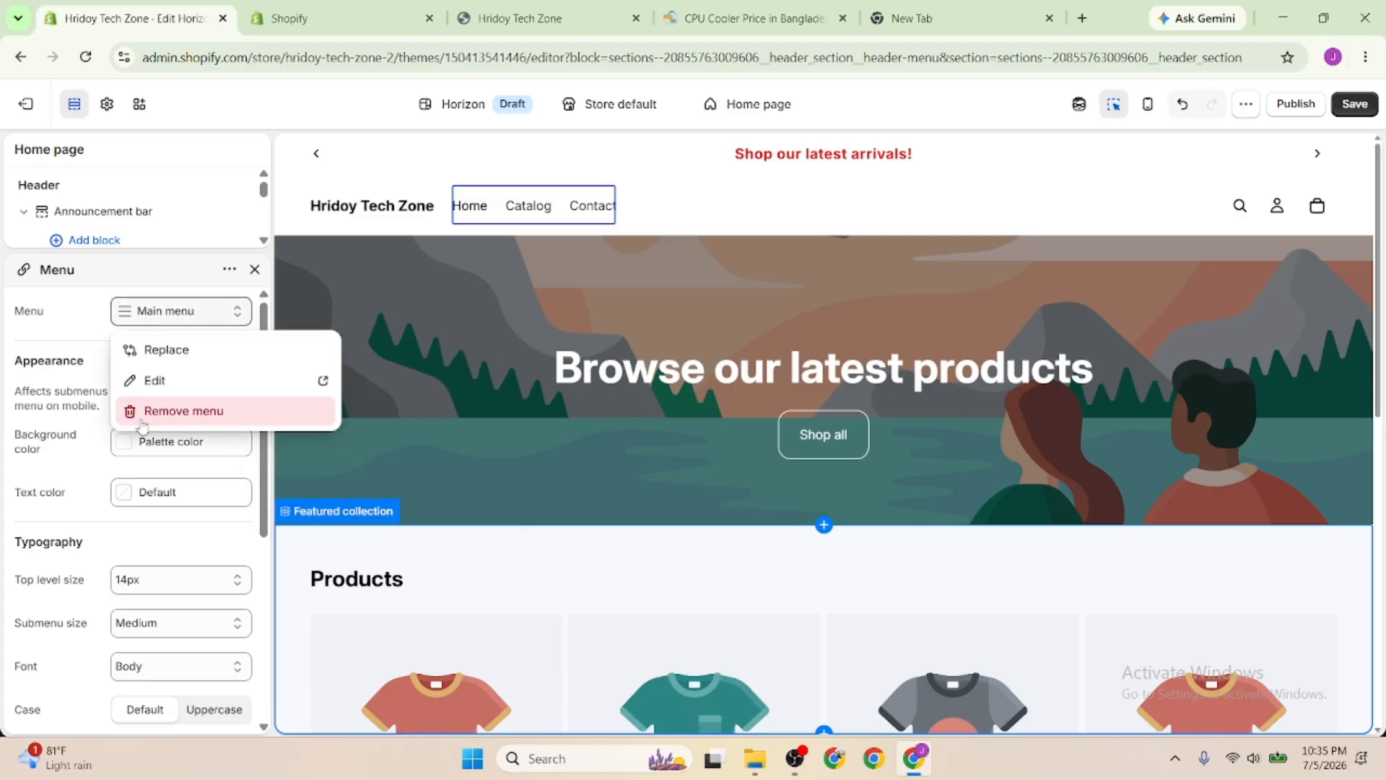
click(221, 354)
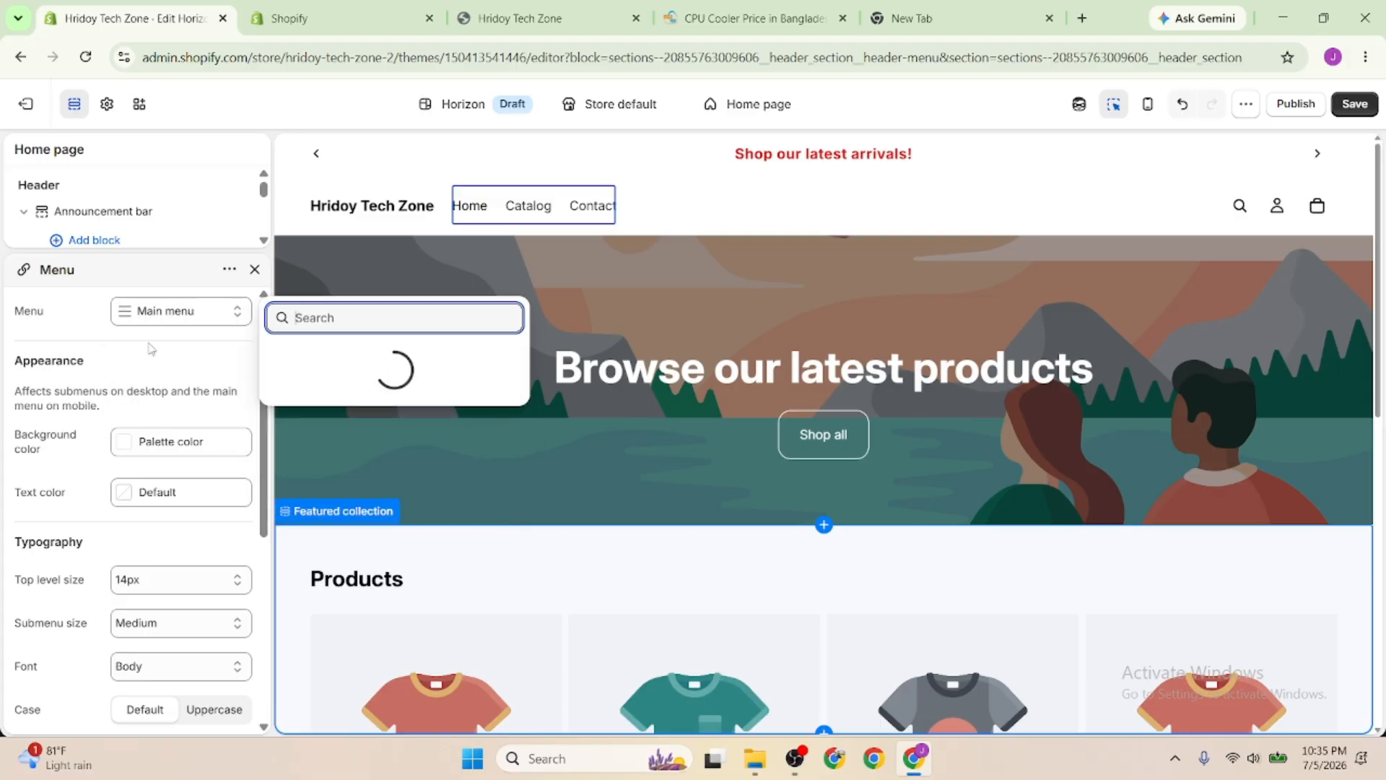
click(335, 443)
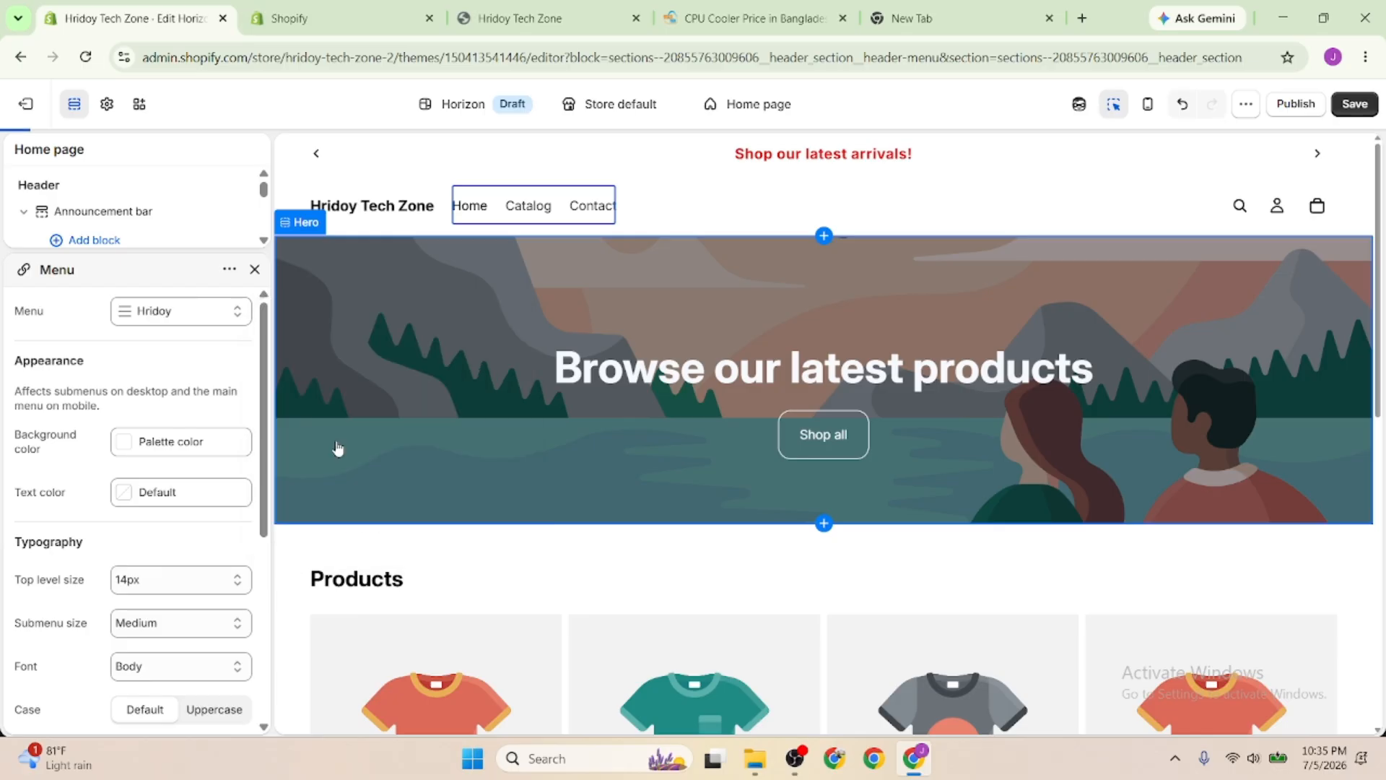
scroll(516, 549, down, 1)
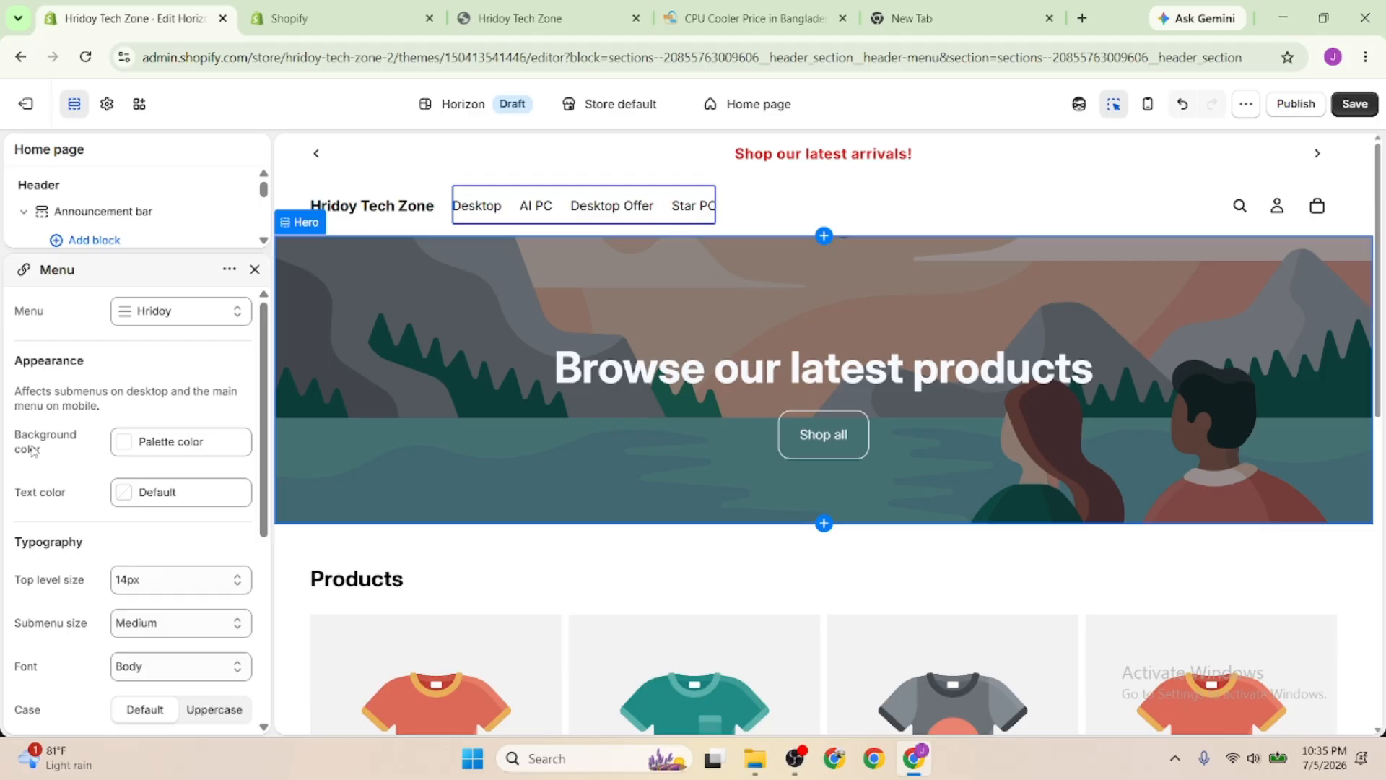
Try black (#000000) as the header menu's background color, preview the Laptop submenu, and restore white (#FFFFFF)
click(154, 450)
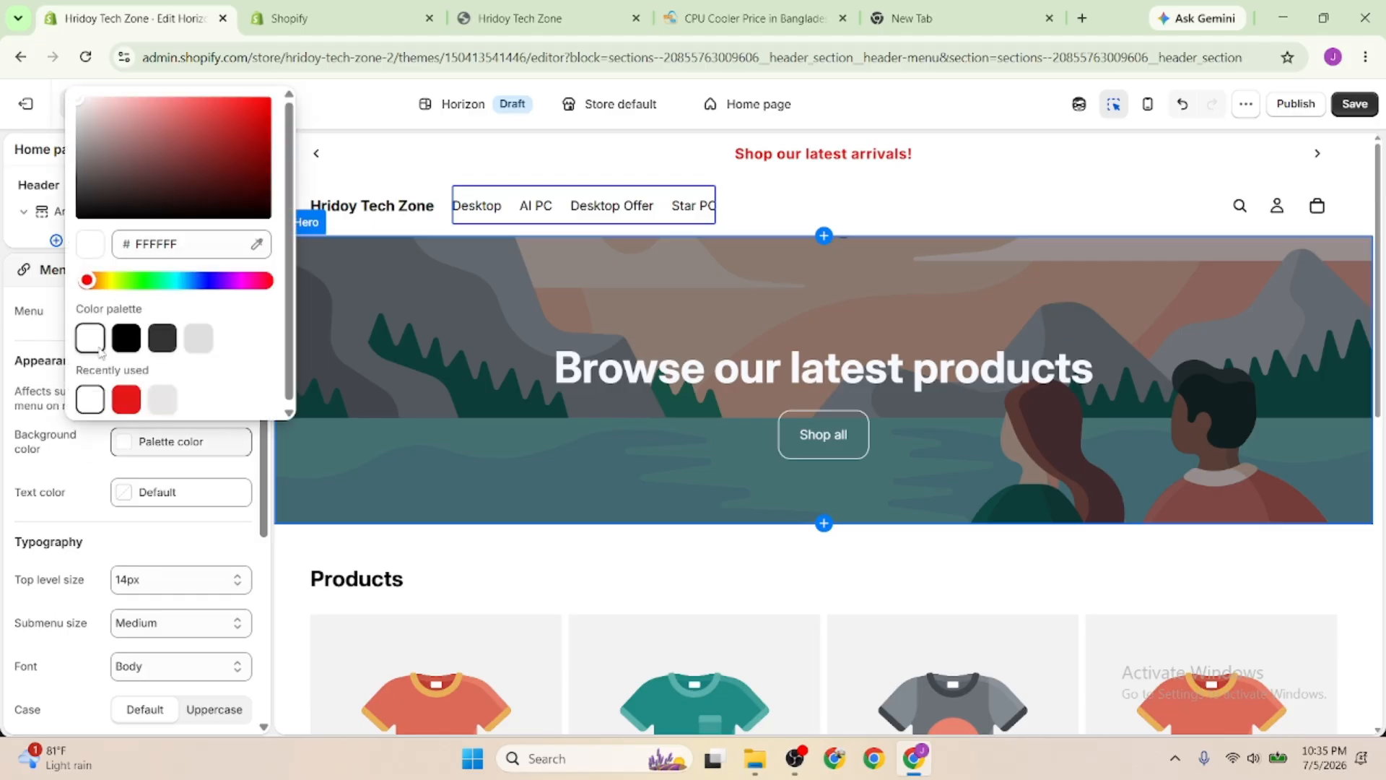
click(136, 345)
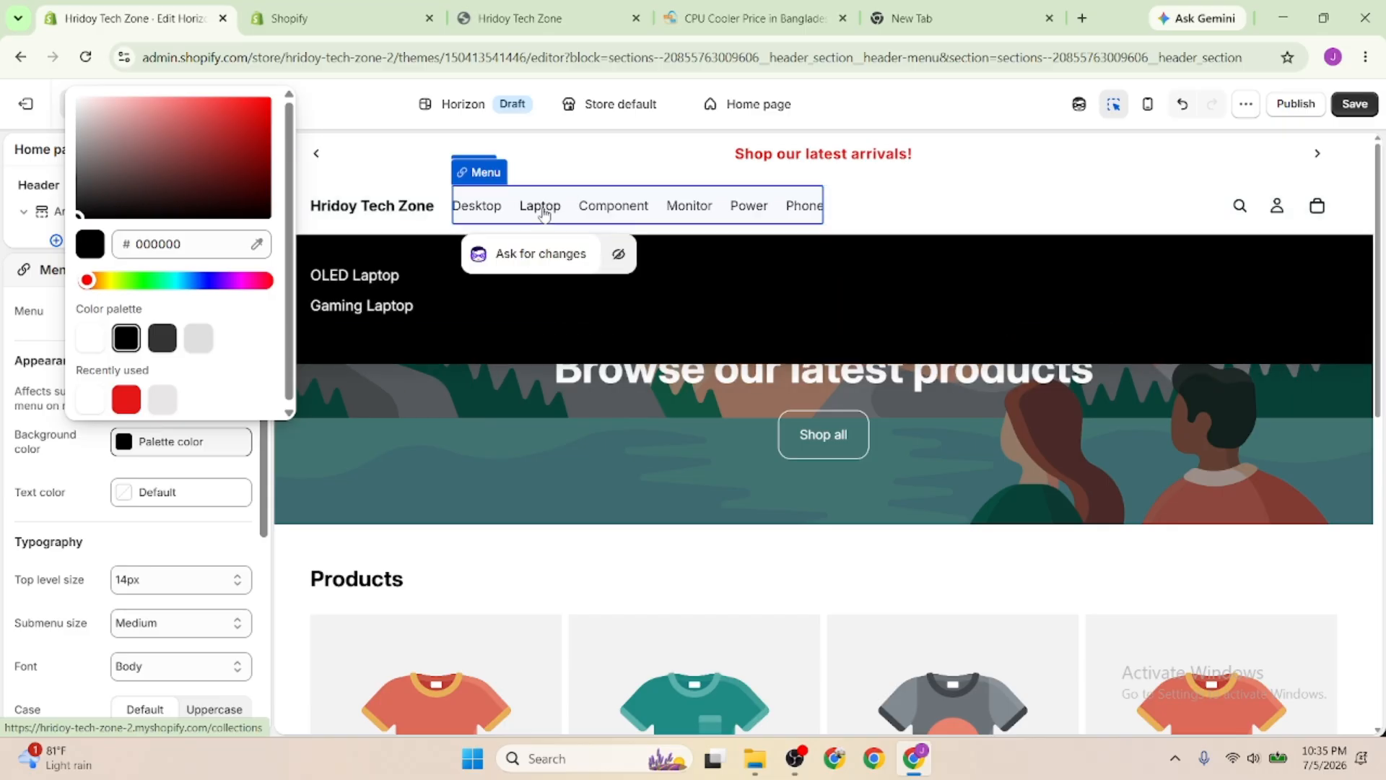
click(90, 338)
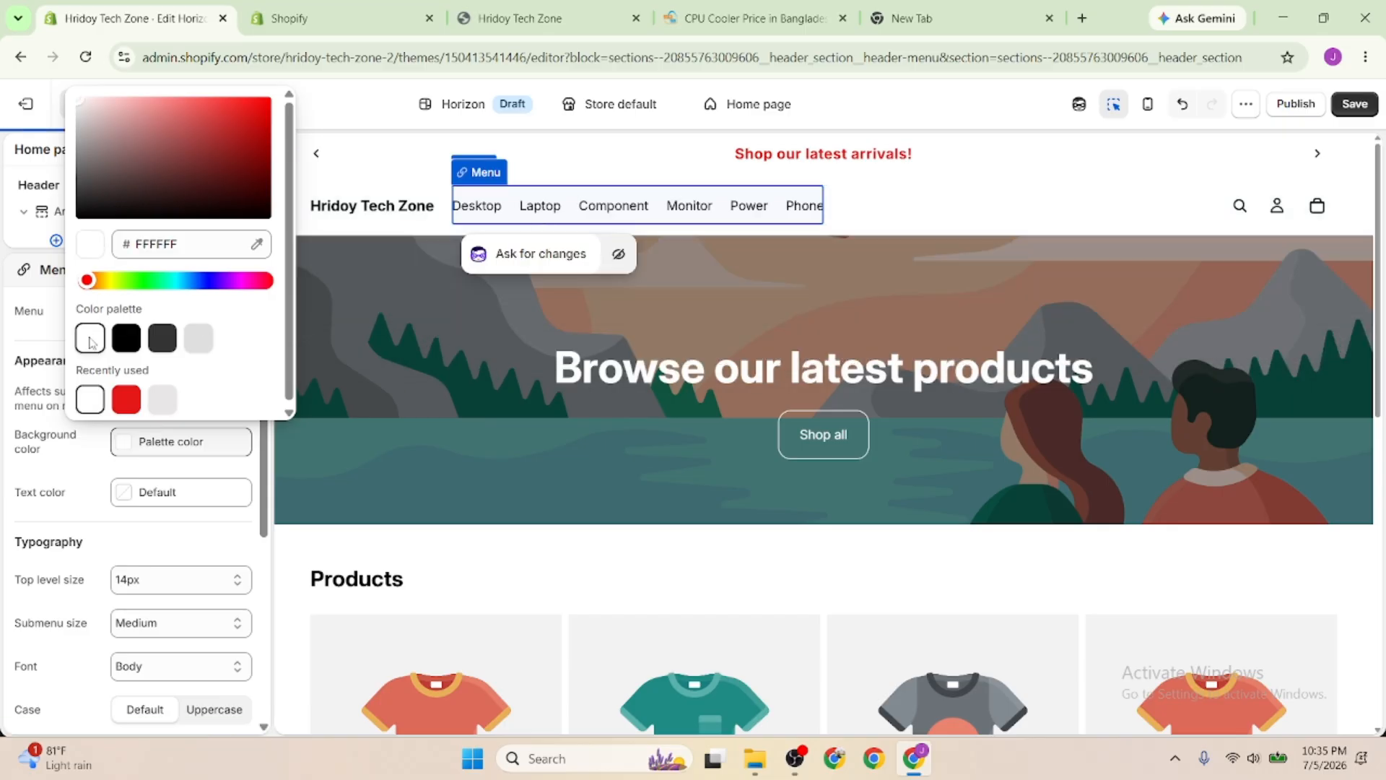
click(33, 384)
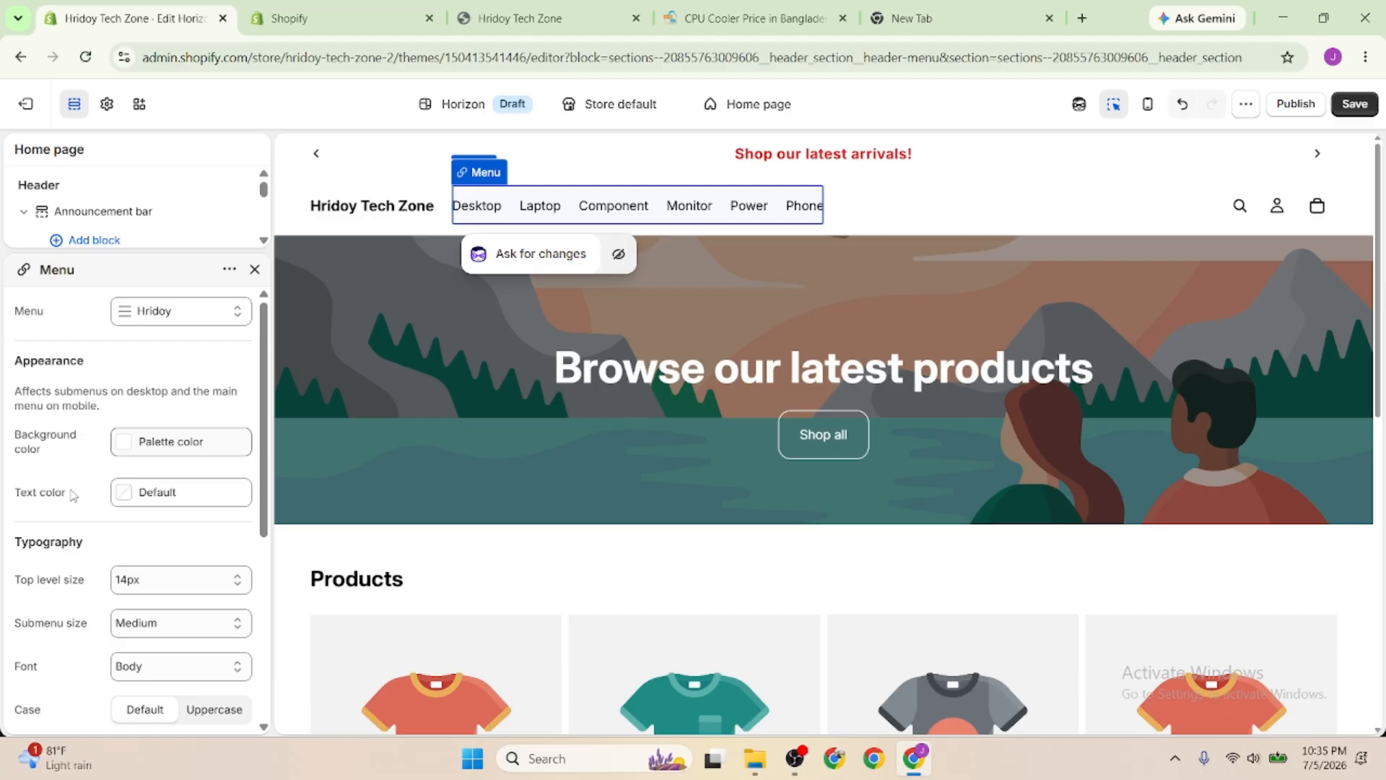
scroll(112, 514, down, 1)
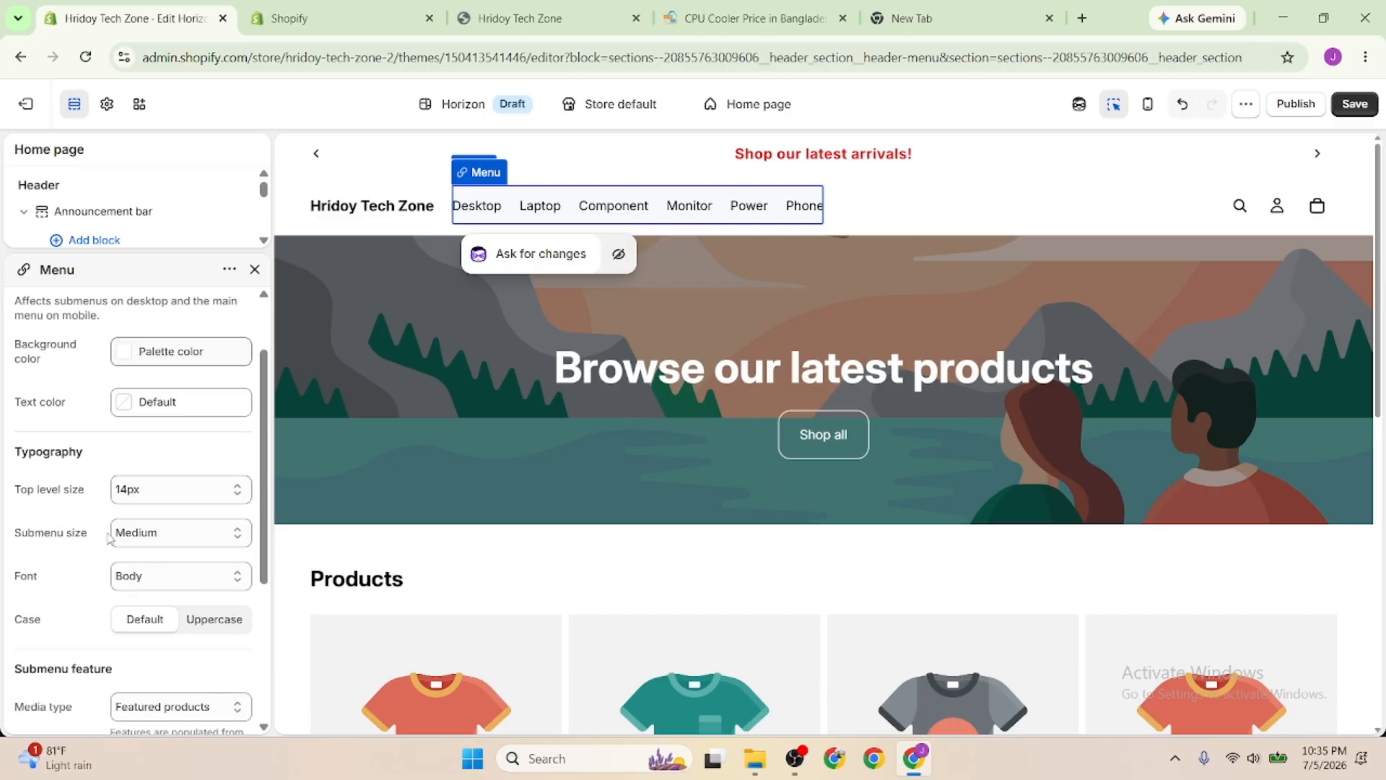
Examine the menu's typography settings and the media type choices offered for the submenu feature
scroll(33, 524, down, 1)
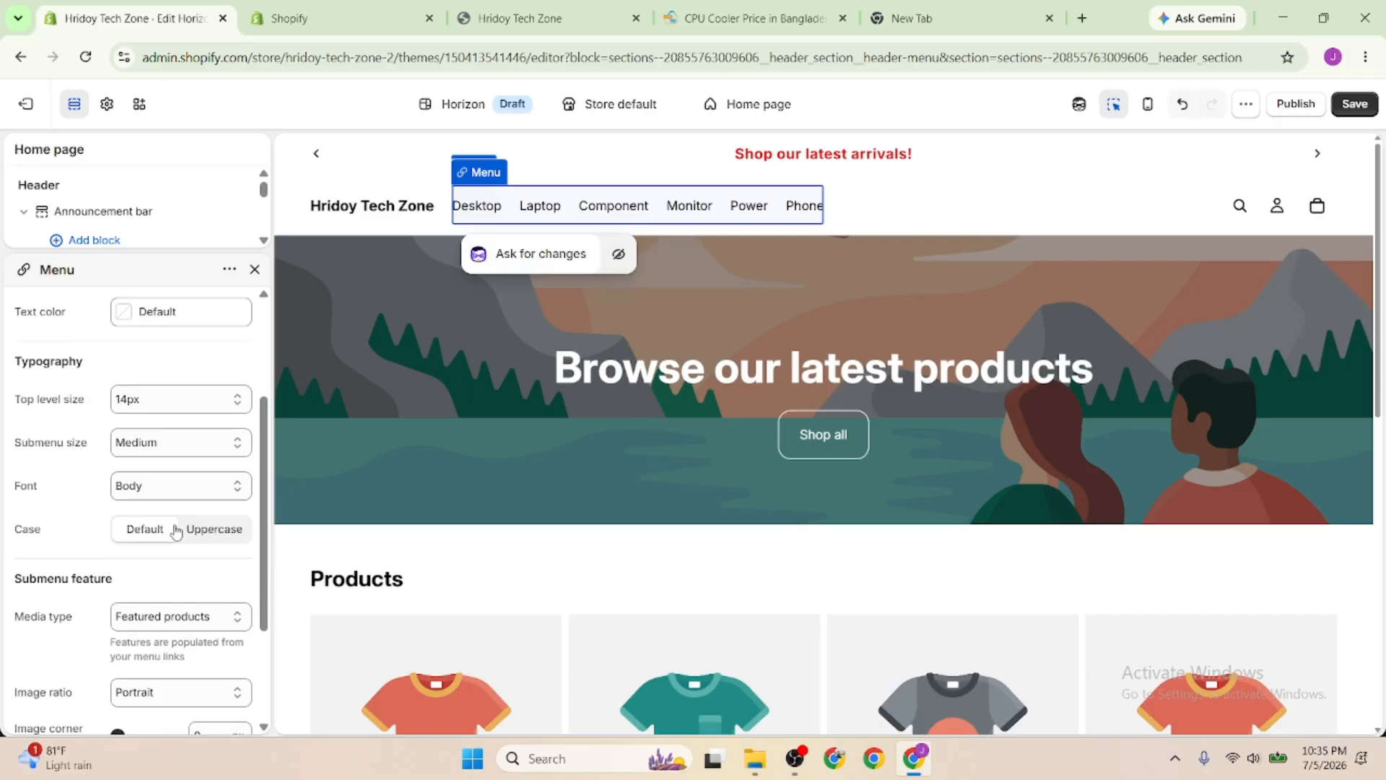
scroll(154, 554, down, 1)
scroll(153, 554, down, 2)
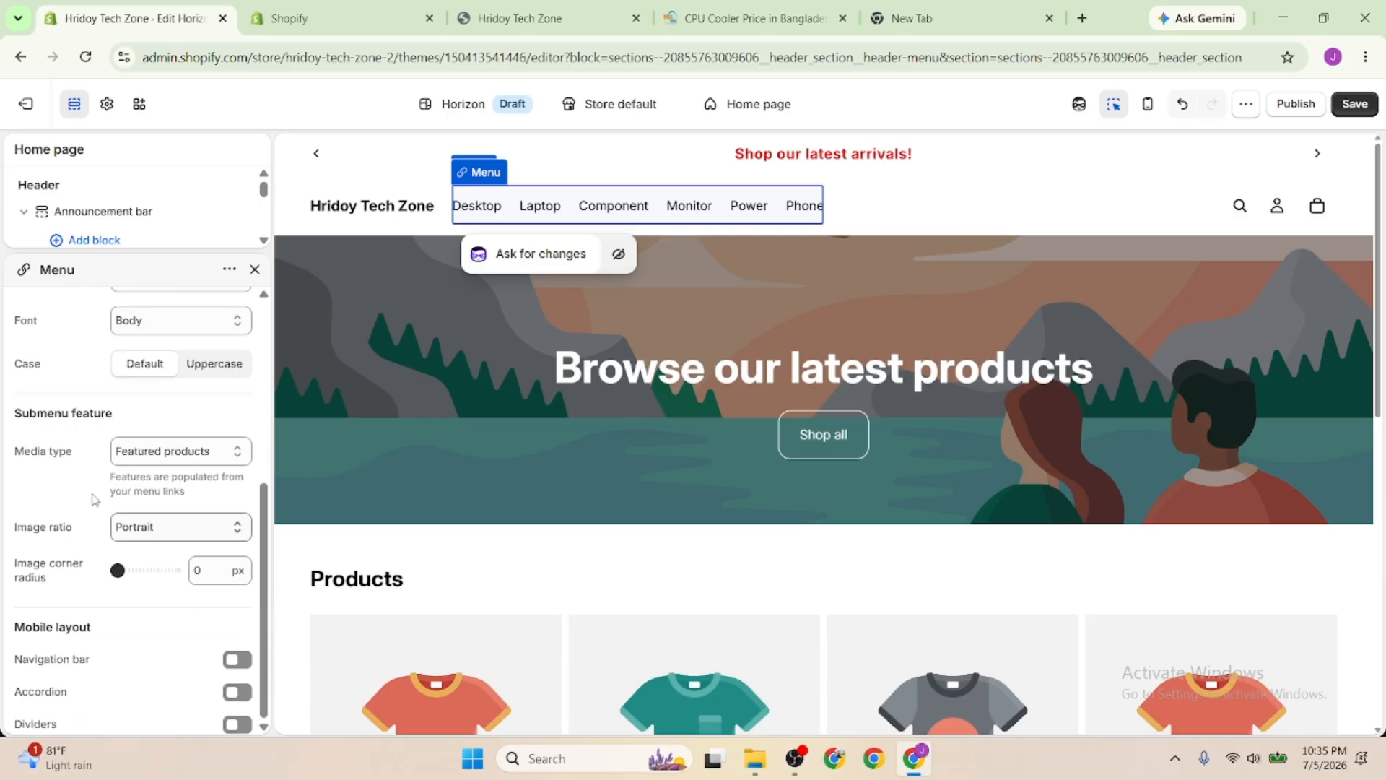
click(162, 452)
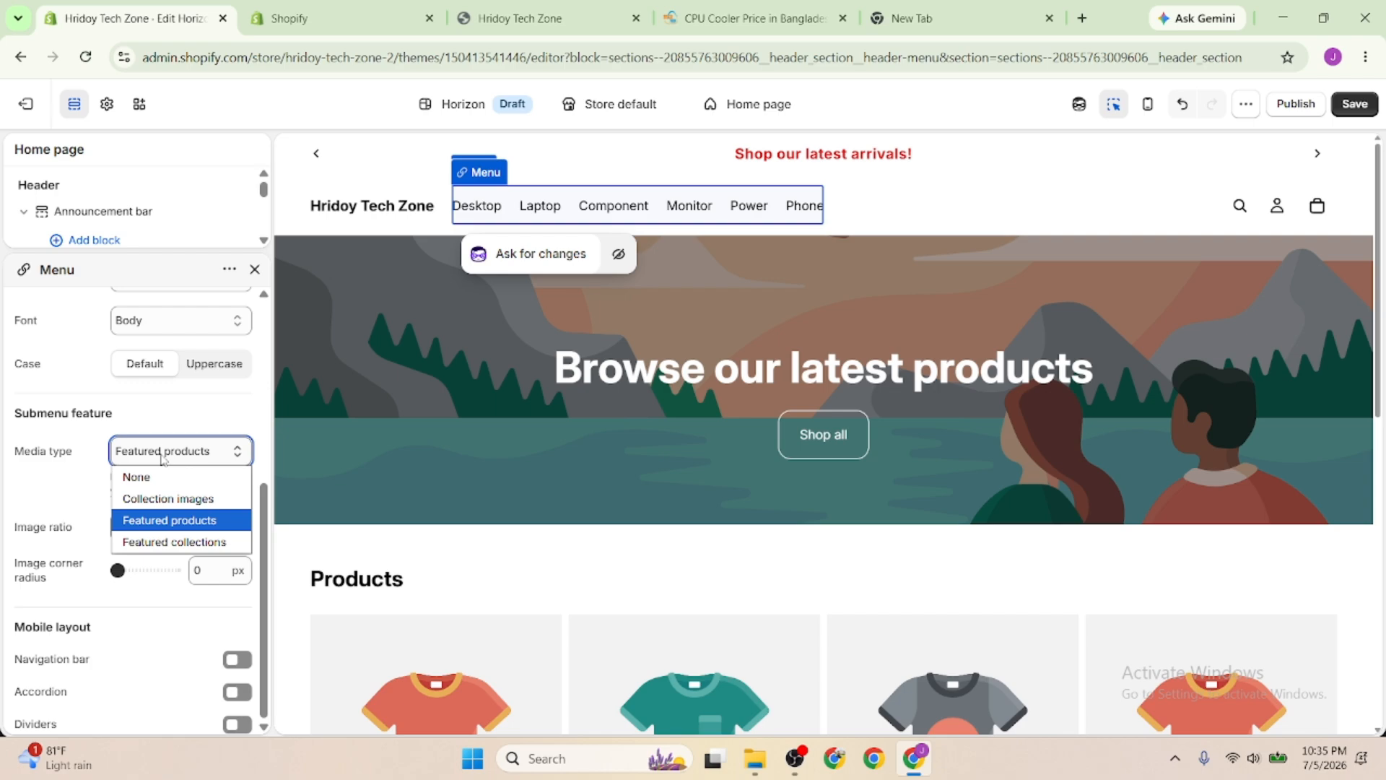
click(162, 454)
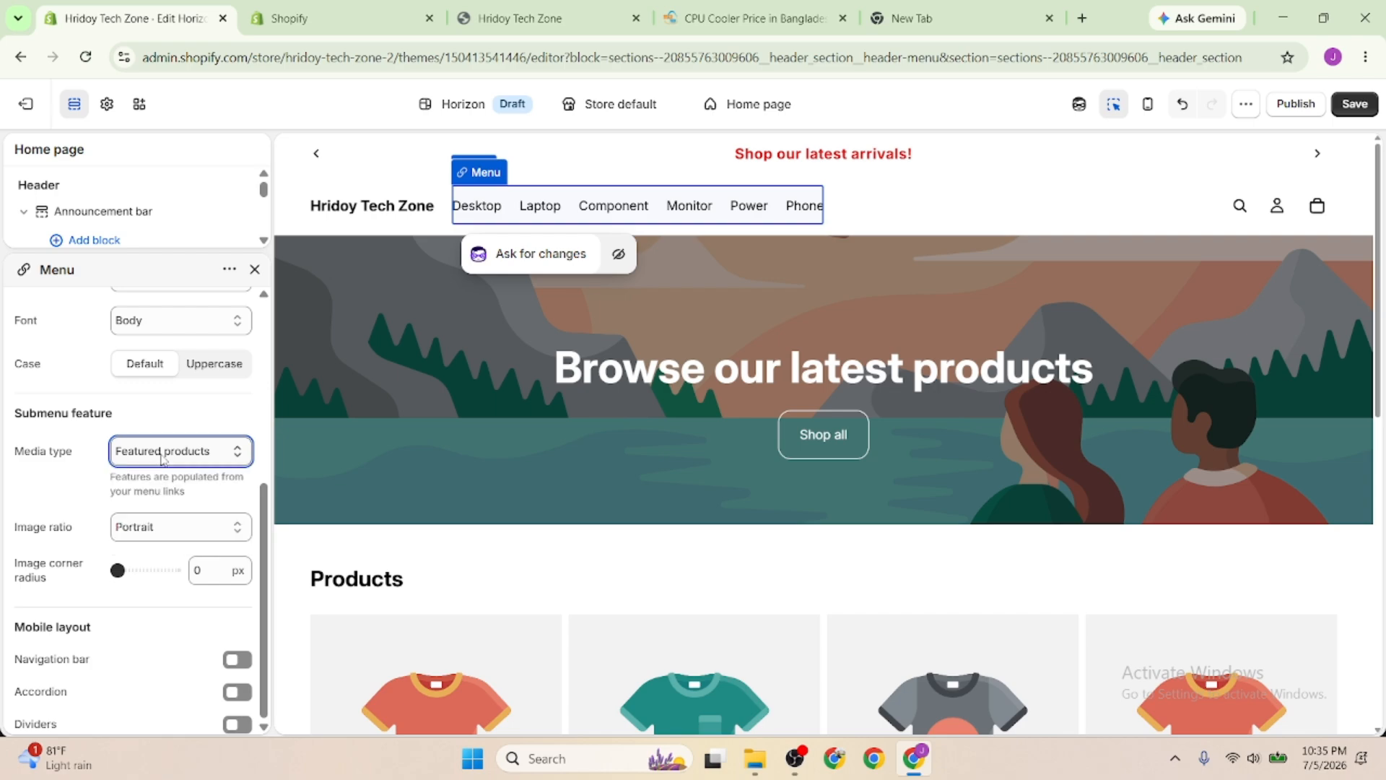
Try the Square and Portrait image ratios for the submenu feature, and settle on Auto
click(155, 529)
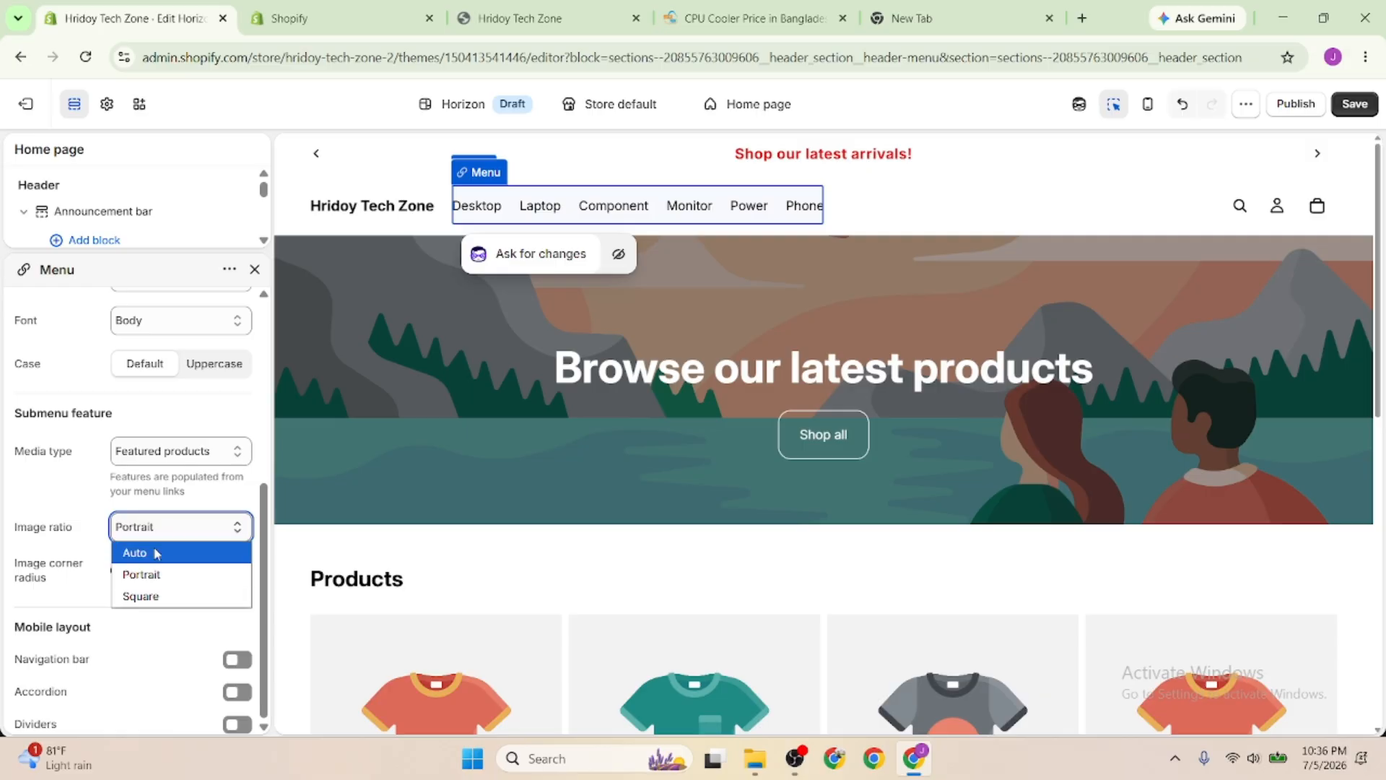
click(158, 574)
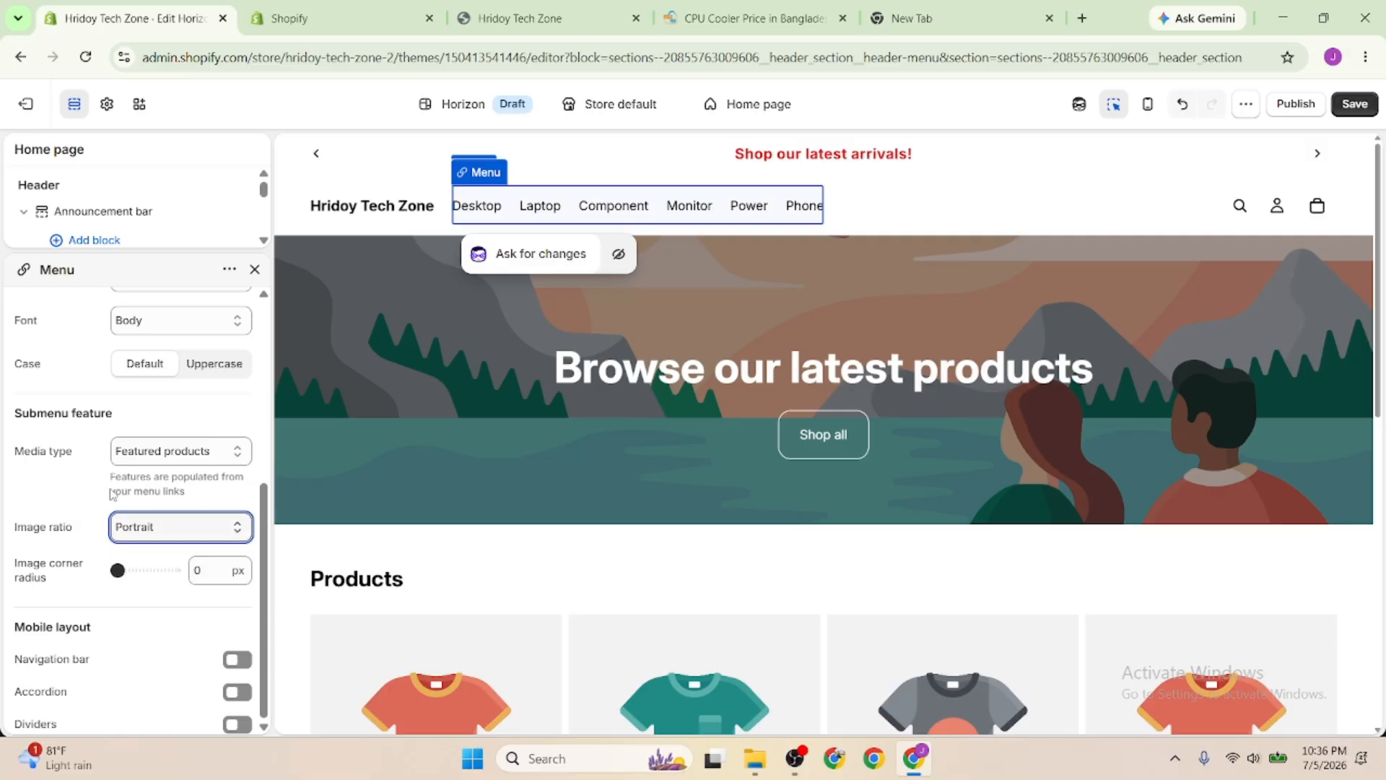
click(141, 525)
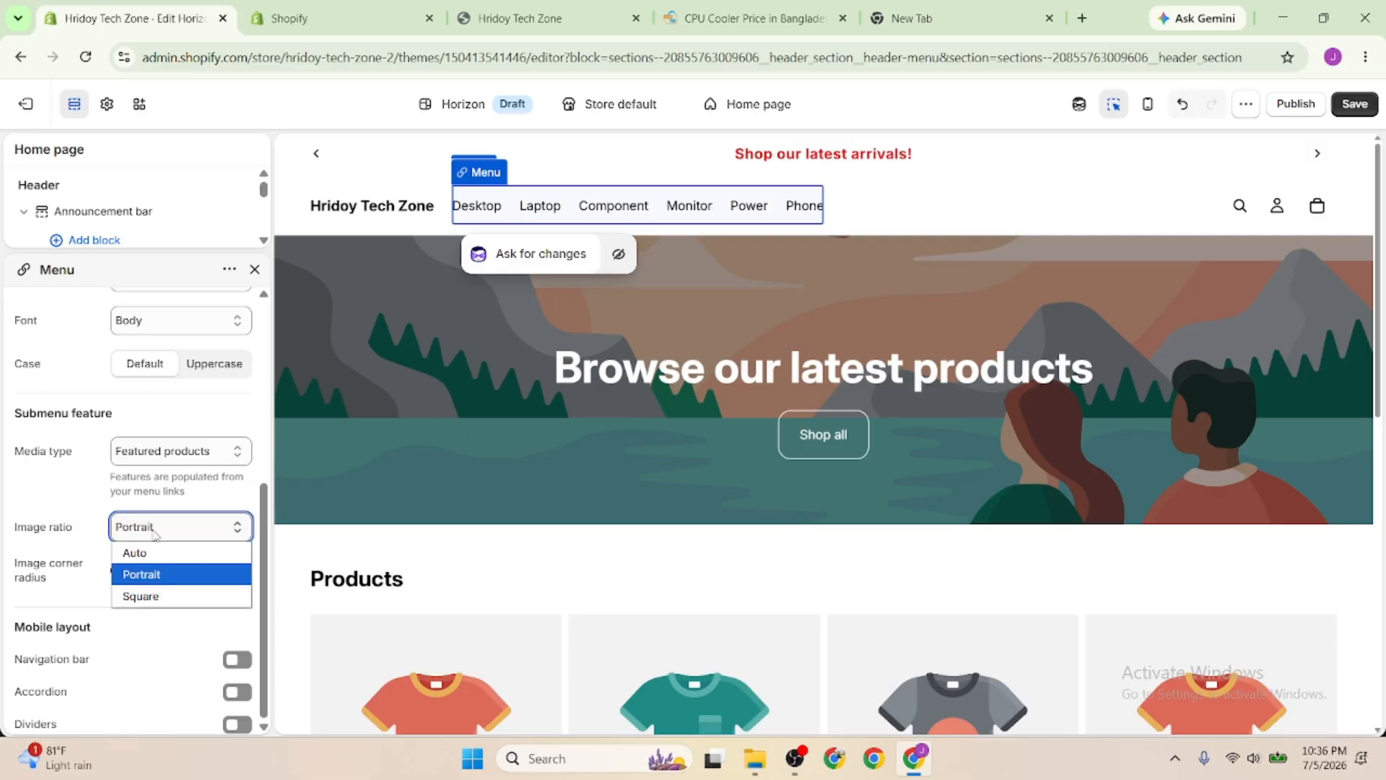
click(158, 593)
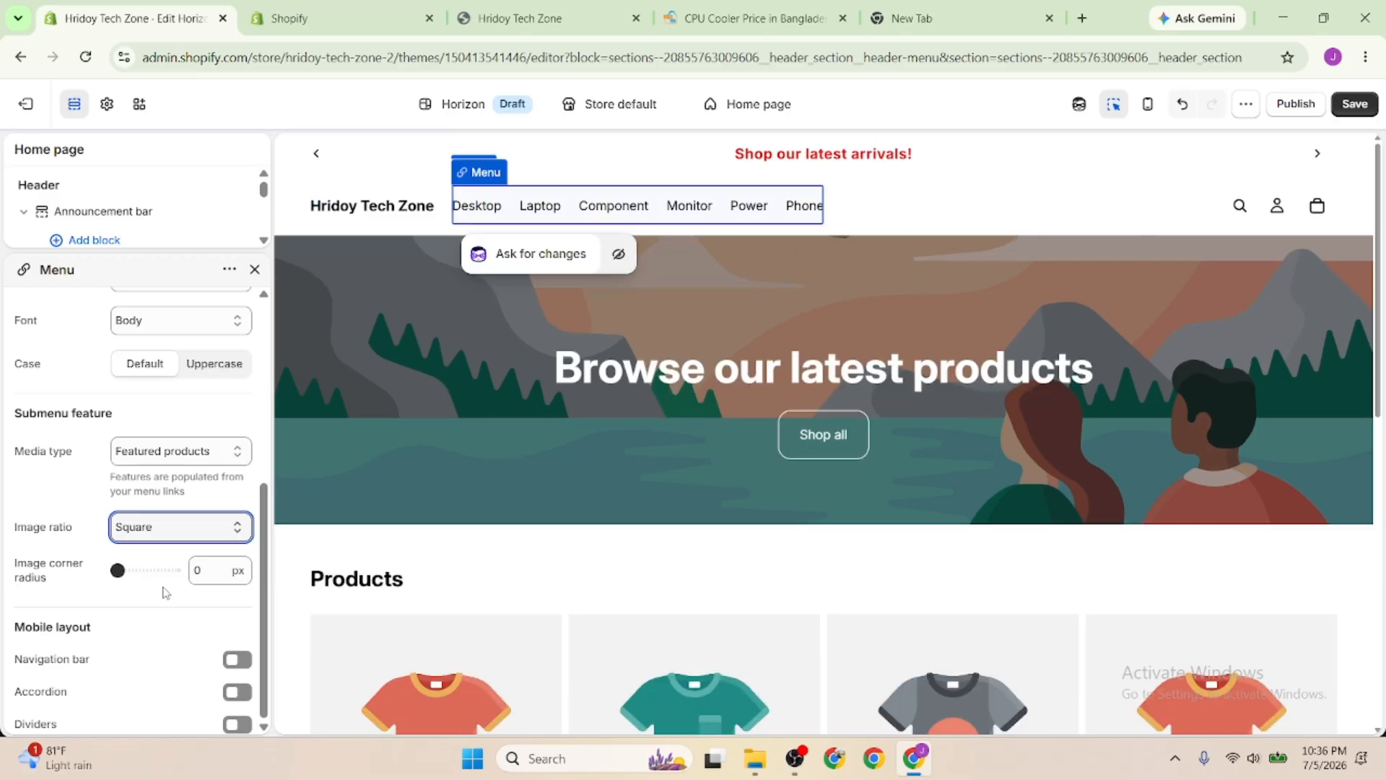
click(184, 534)
click(176, 575)
click(171, 533)
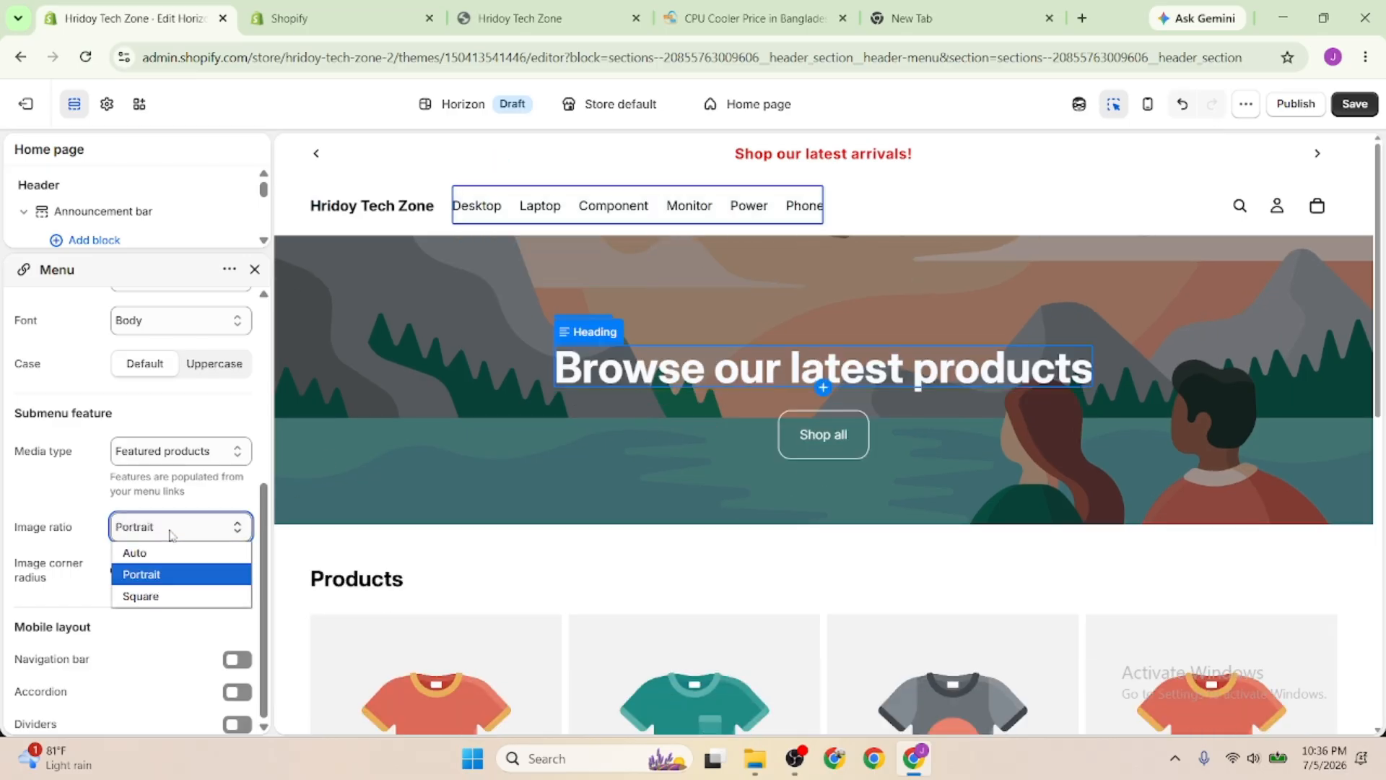
click(164, 553)
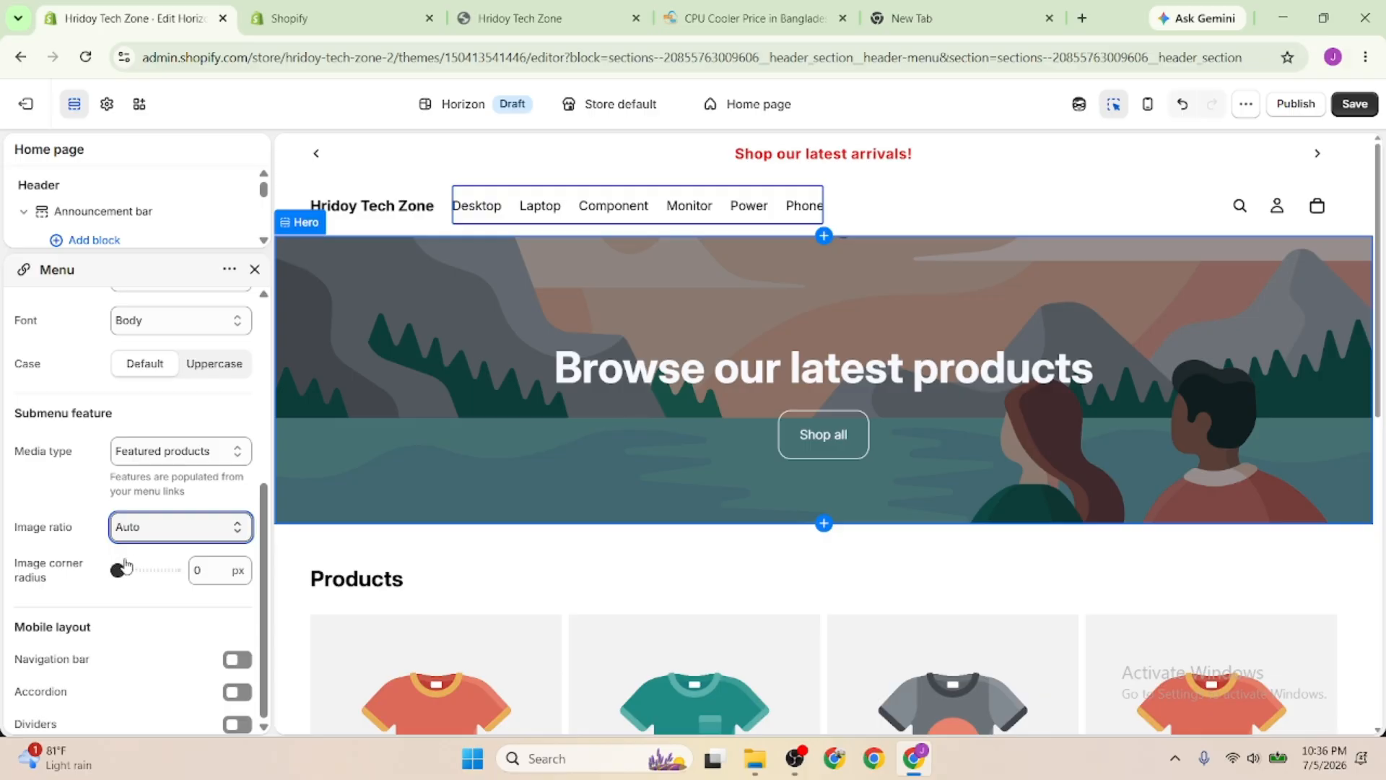
Try a 17 px image corner radius and the mobile navigation bar, restoring the radius to 0 and switching the bar off
drag(121, 570, 147, 570)
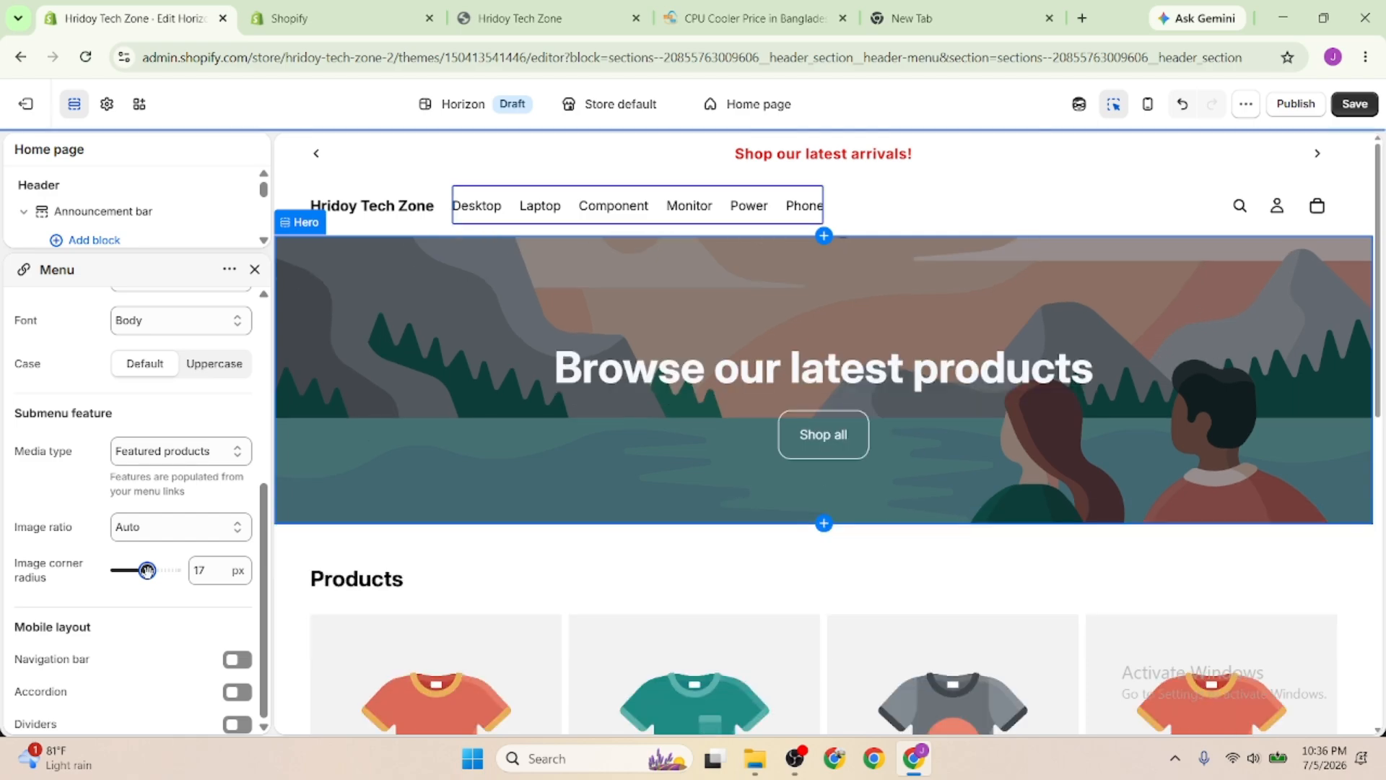
drag(148, 575, 112, 574)
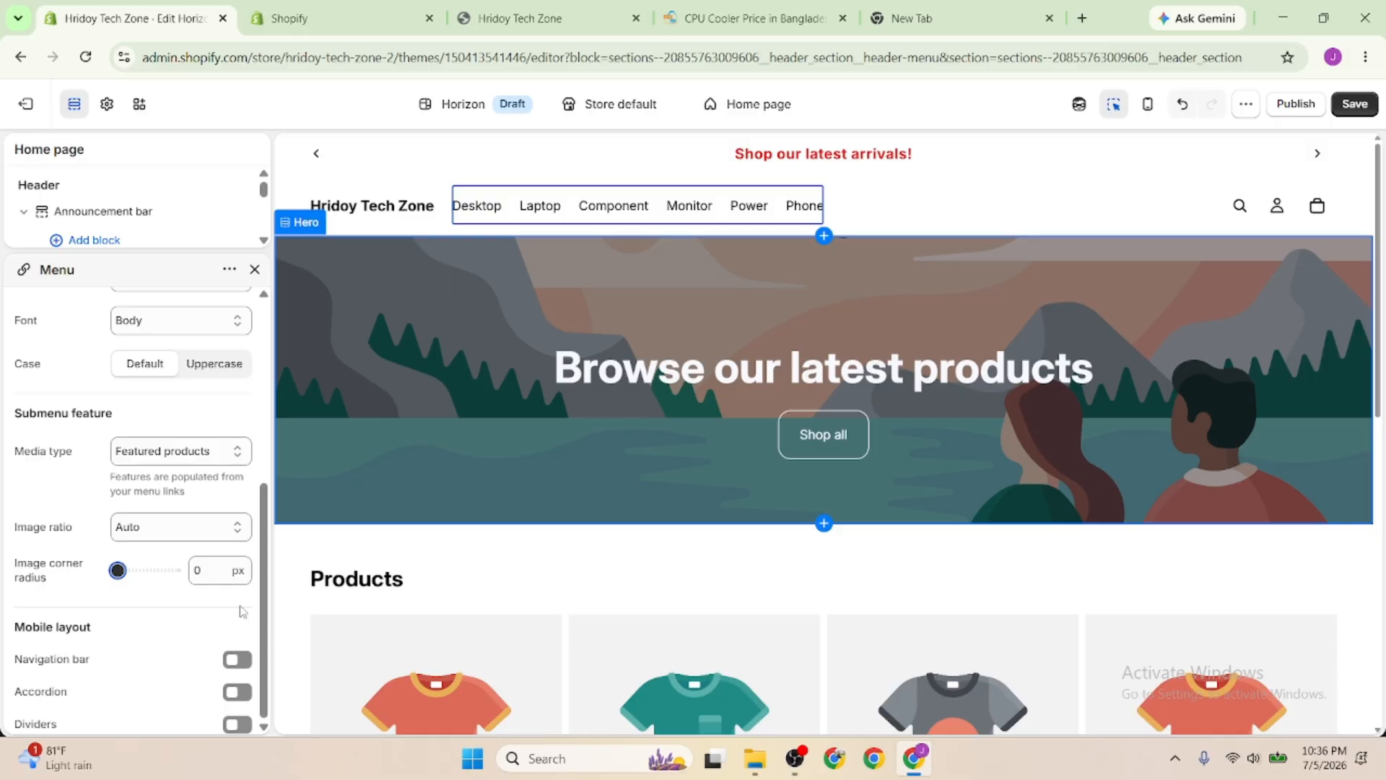
click(238, 660)
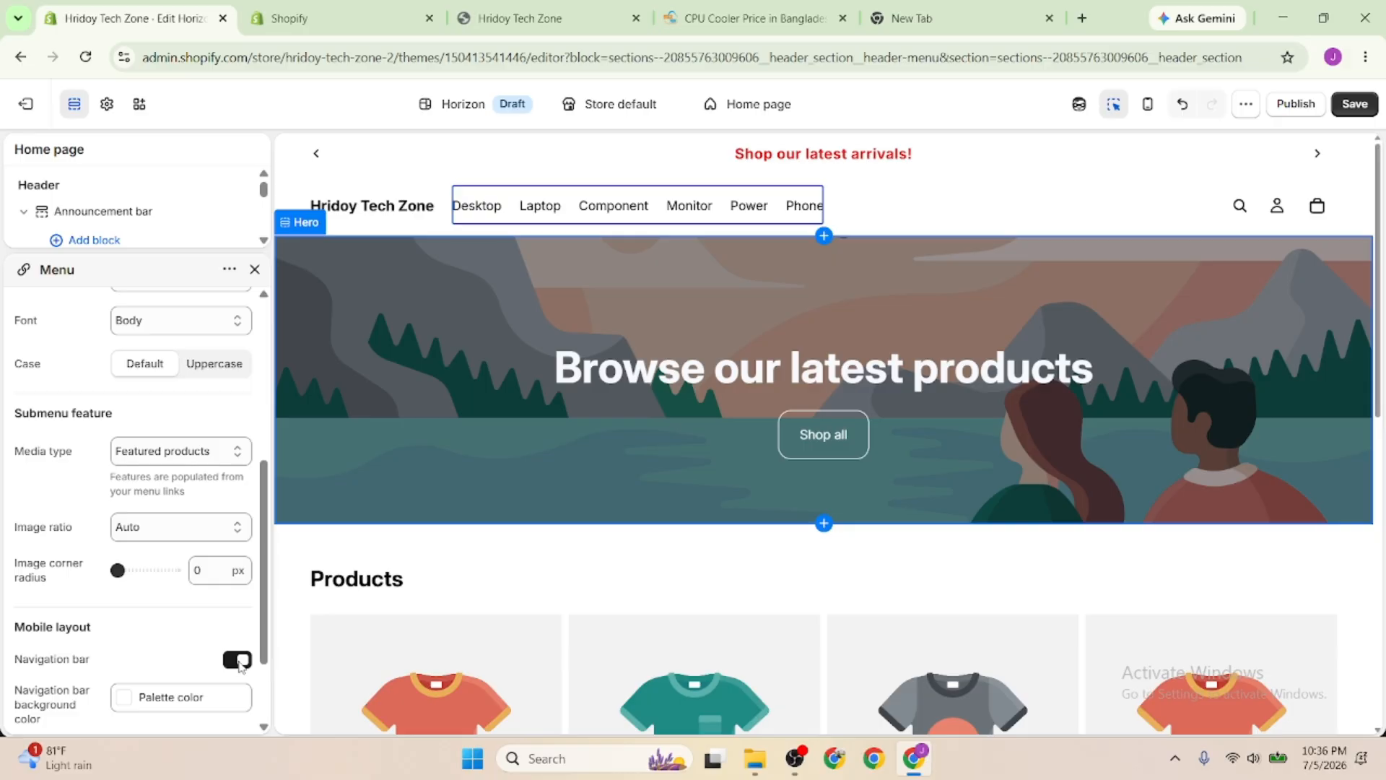
scroll(148, 605, down, 2)
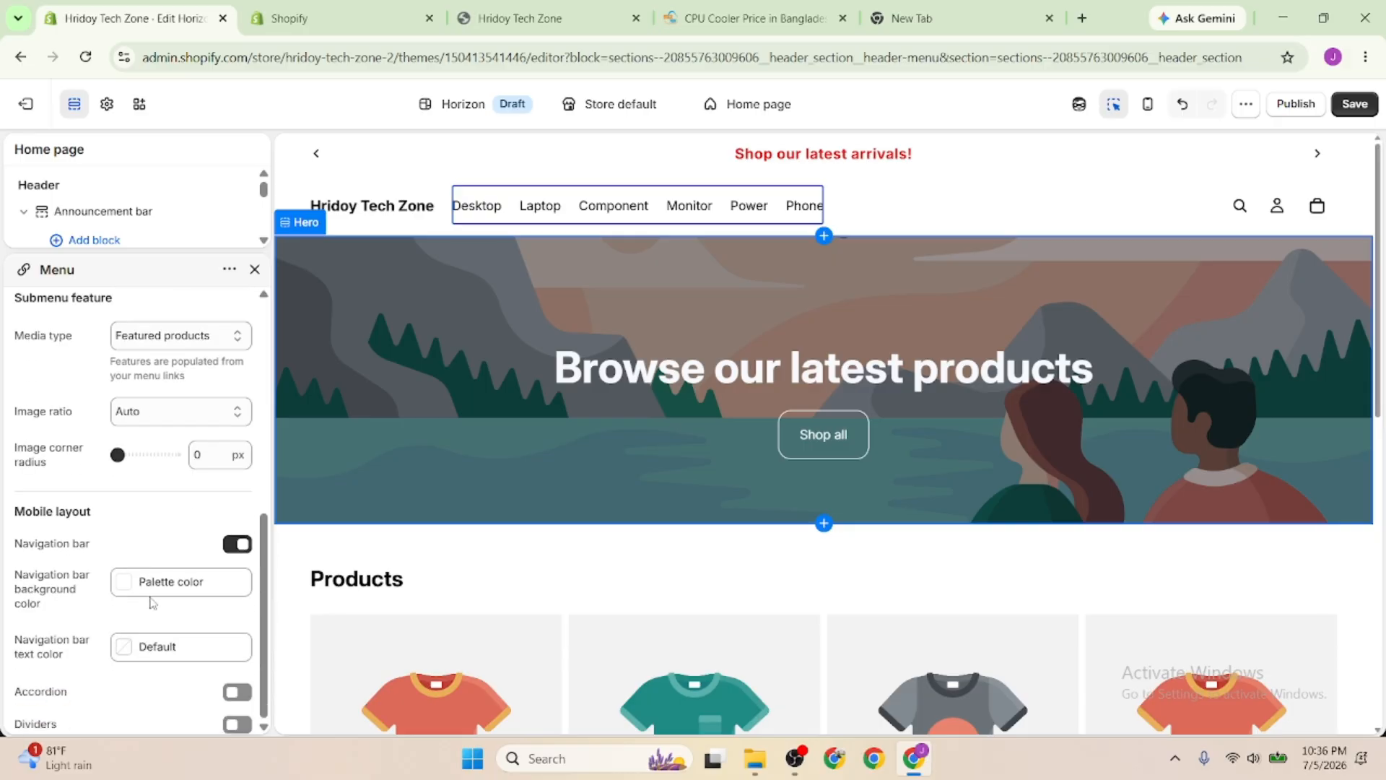
click(239, 546)
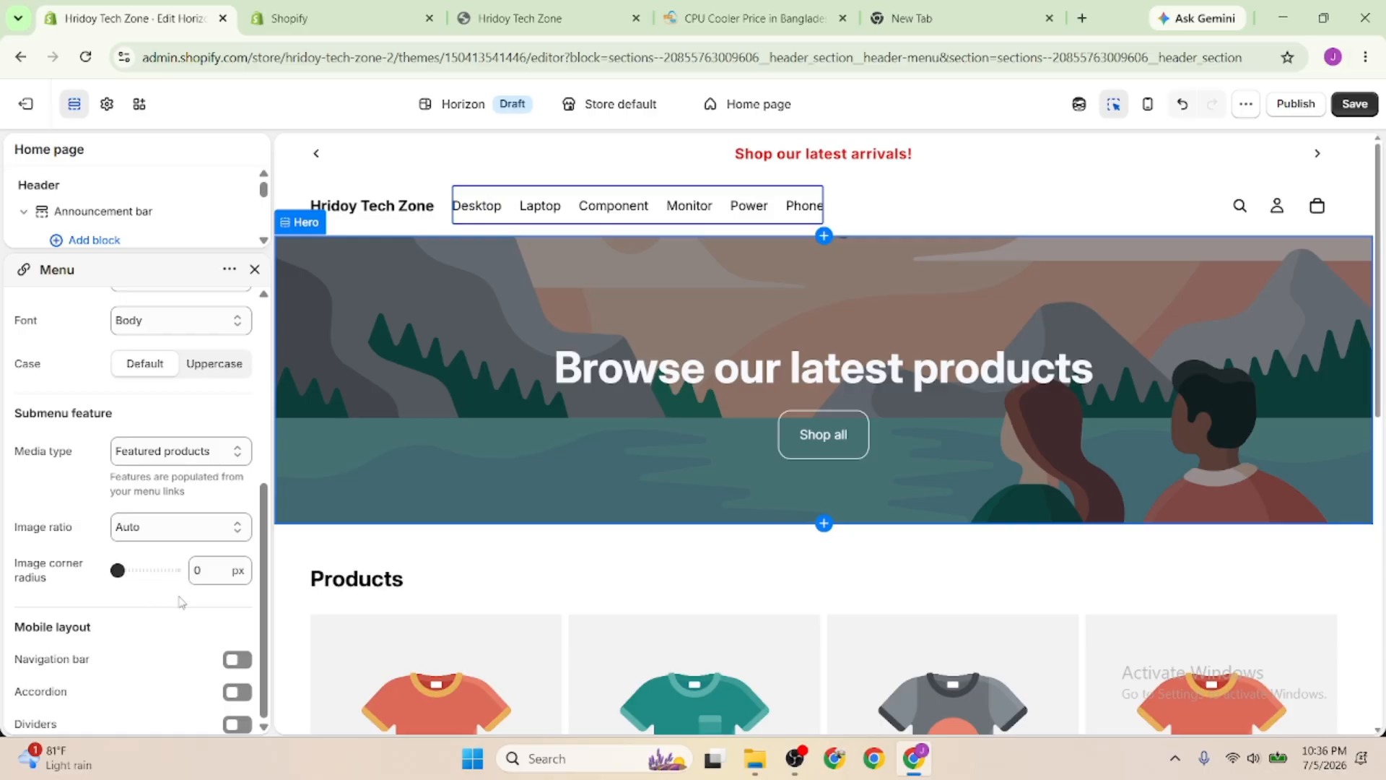
Check which additional actions the menu block offers, and close the block's settings
scroll(169, 607, up, 5)
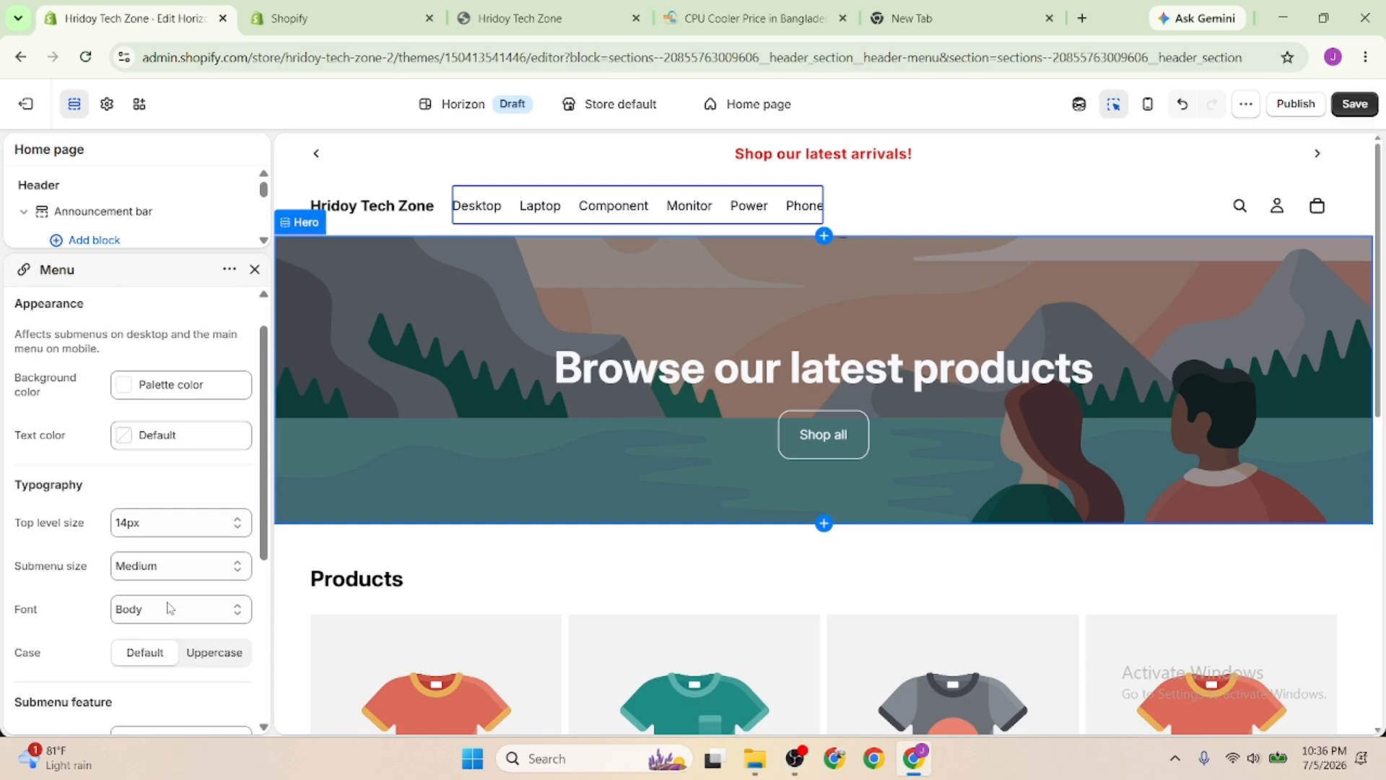
click(231, 270)
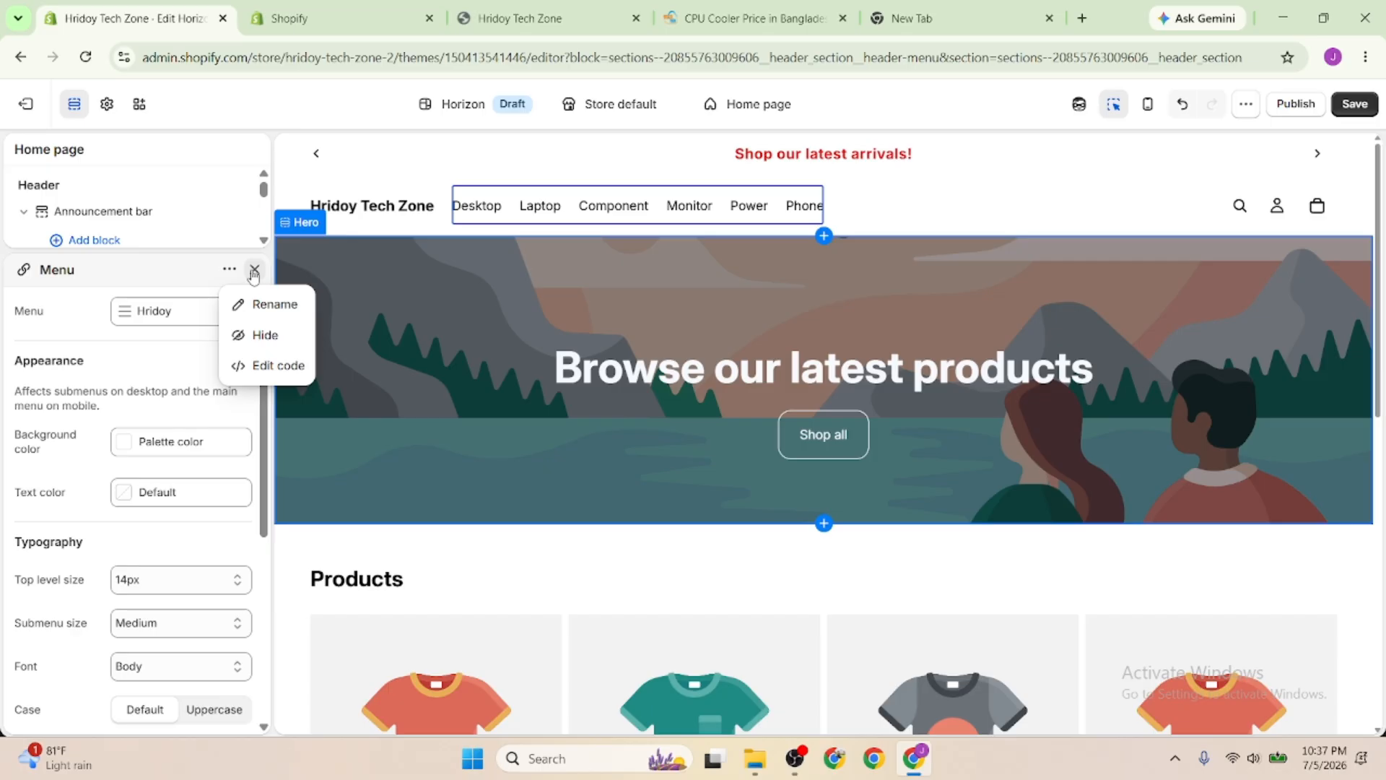
click(253, 270)
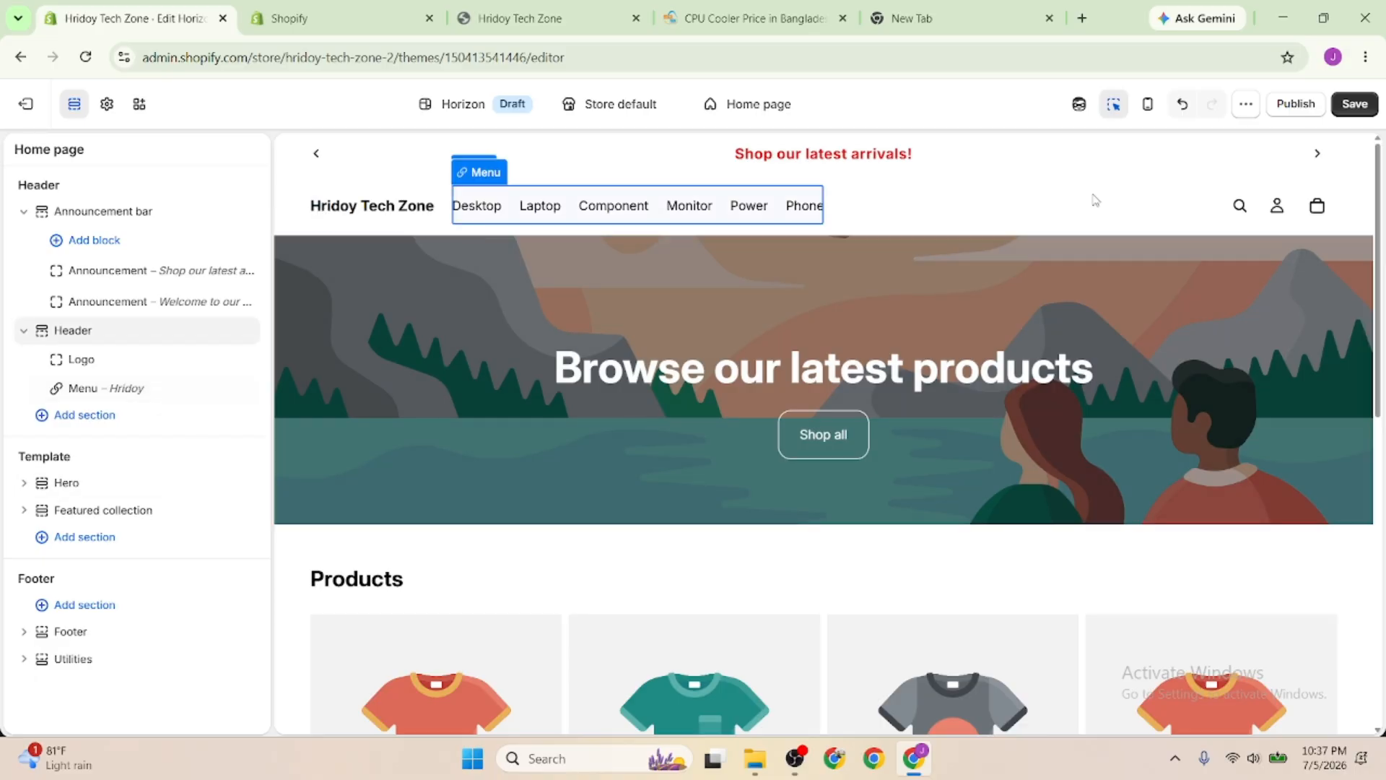
Open the header section's settings, try the Center and Right logo positions, and restore Left
click(1155, 208)
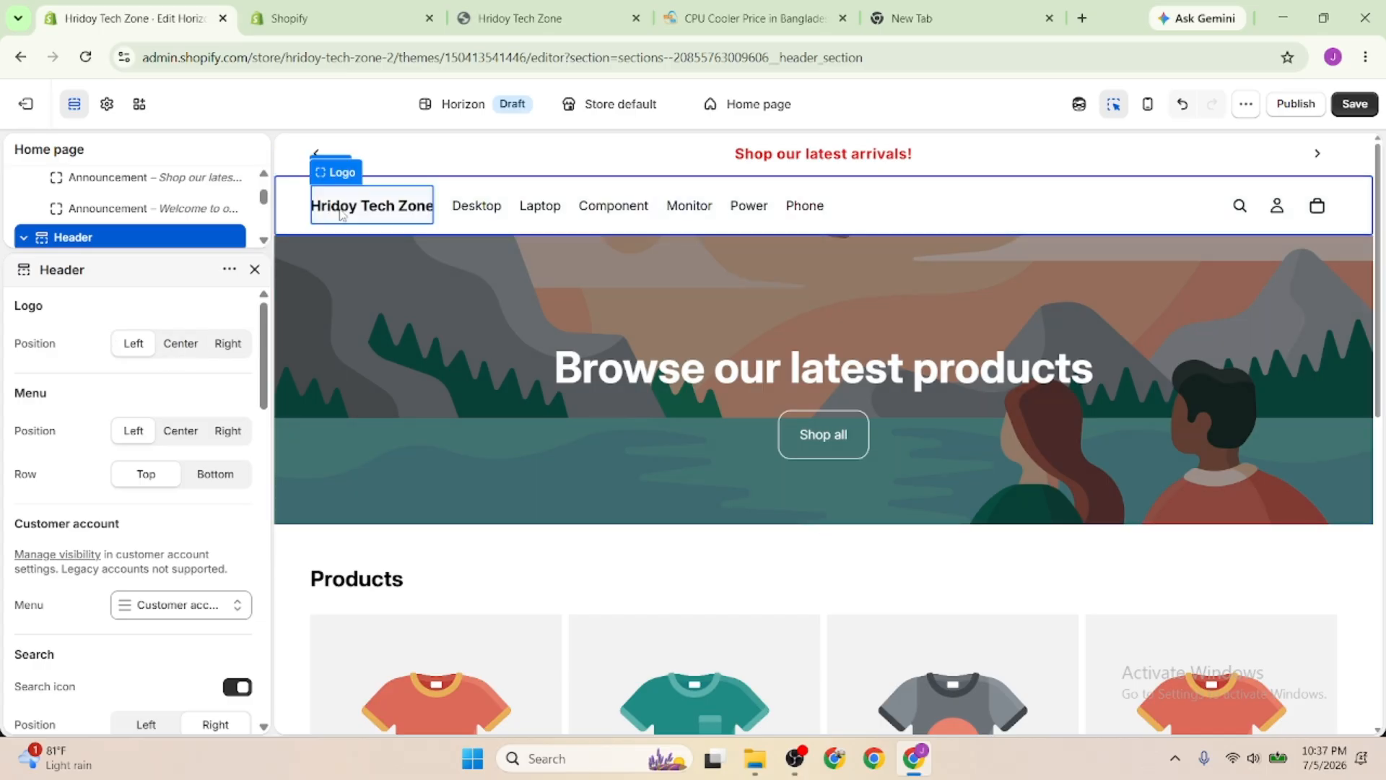
click(185, 346)
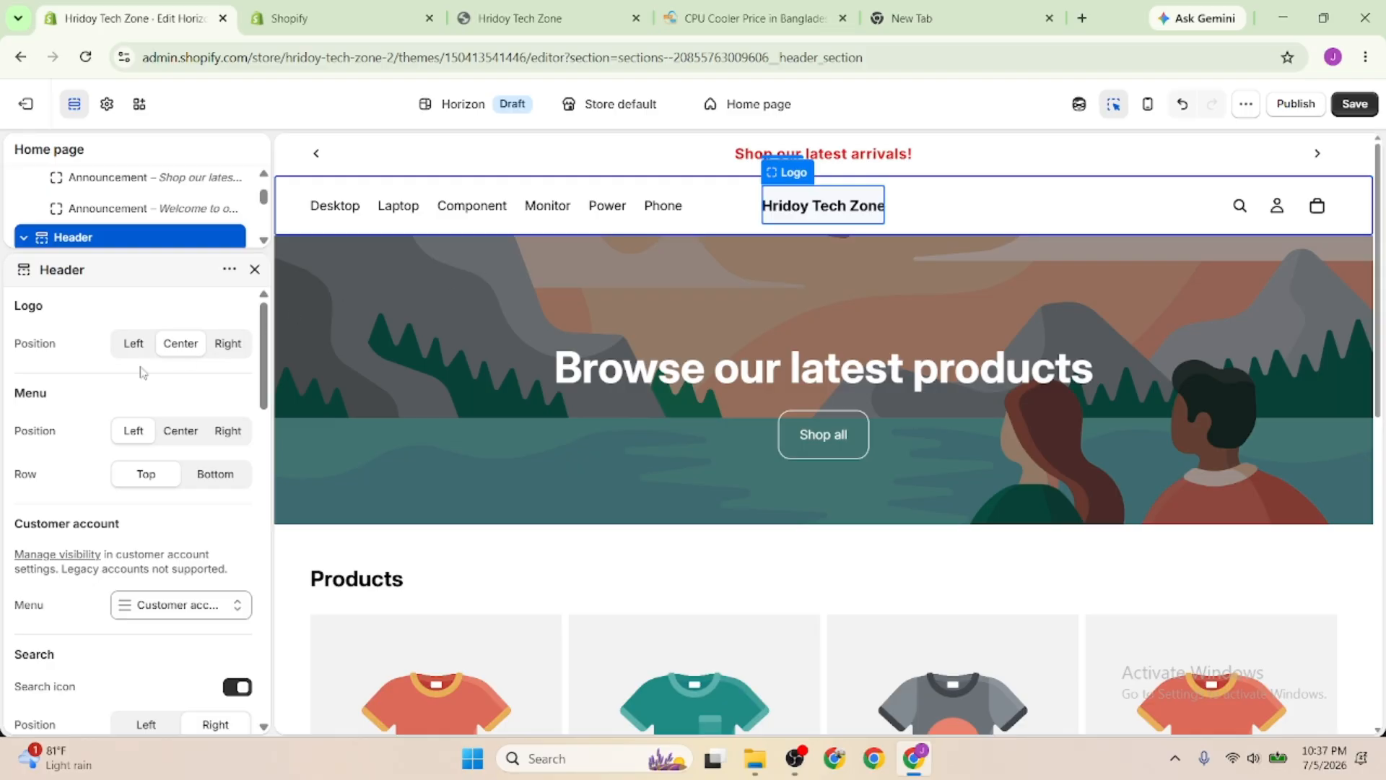
click(228, 346)
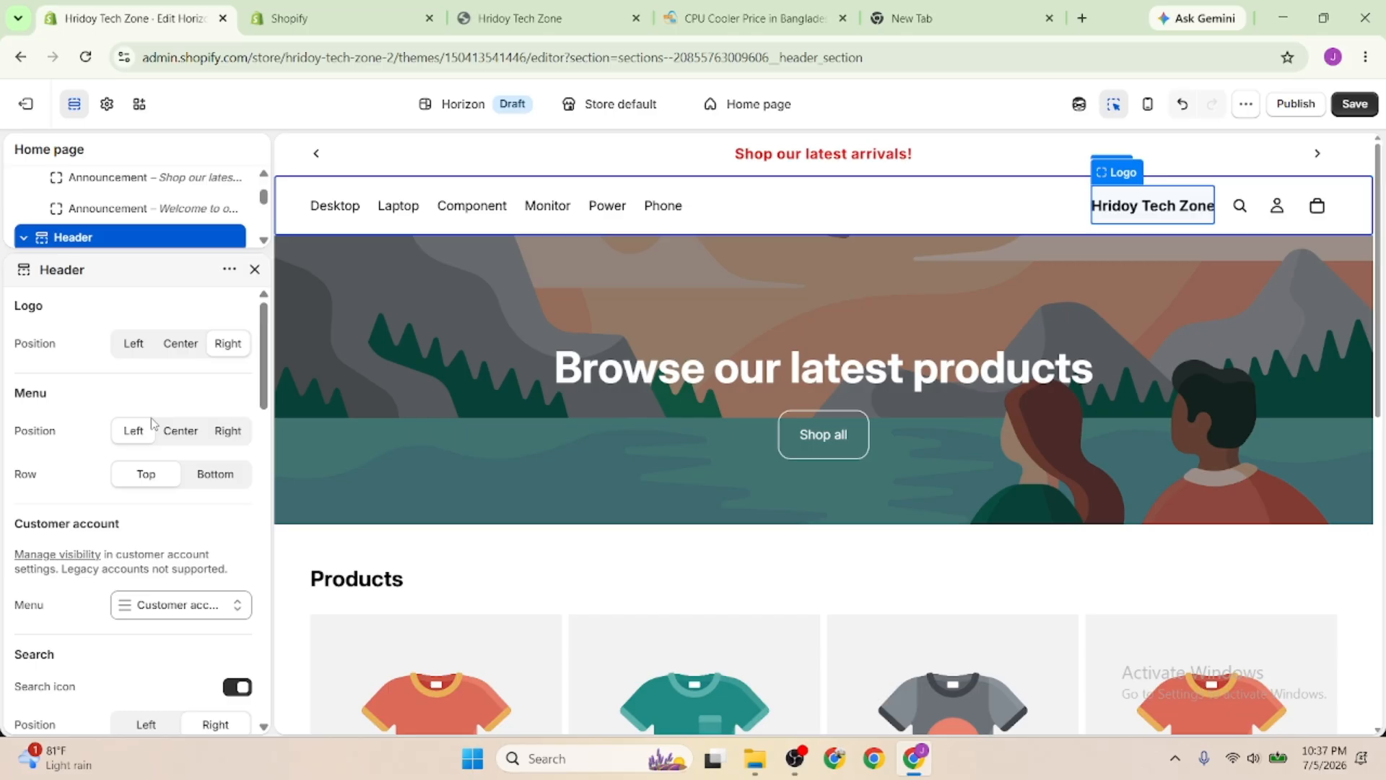
click(137, 354)
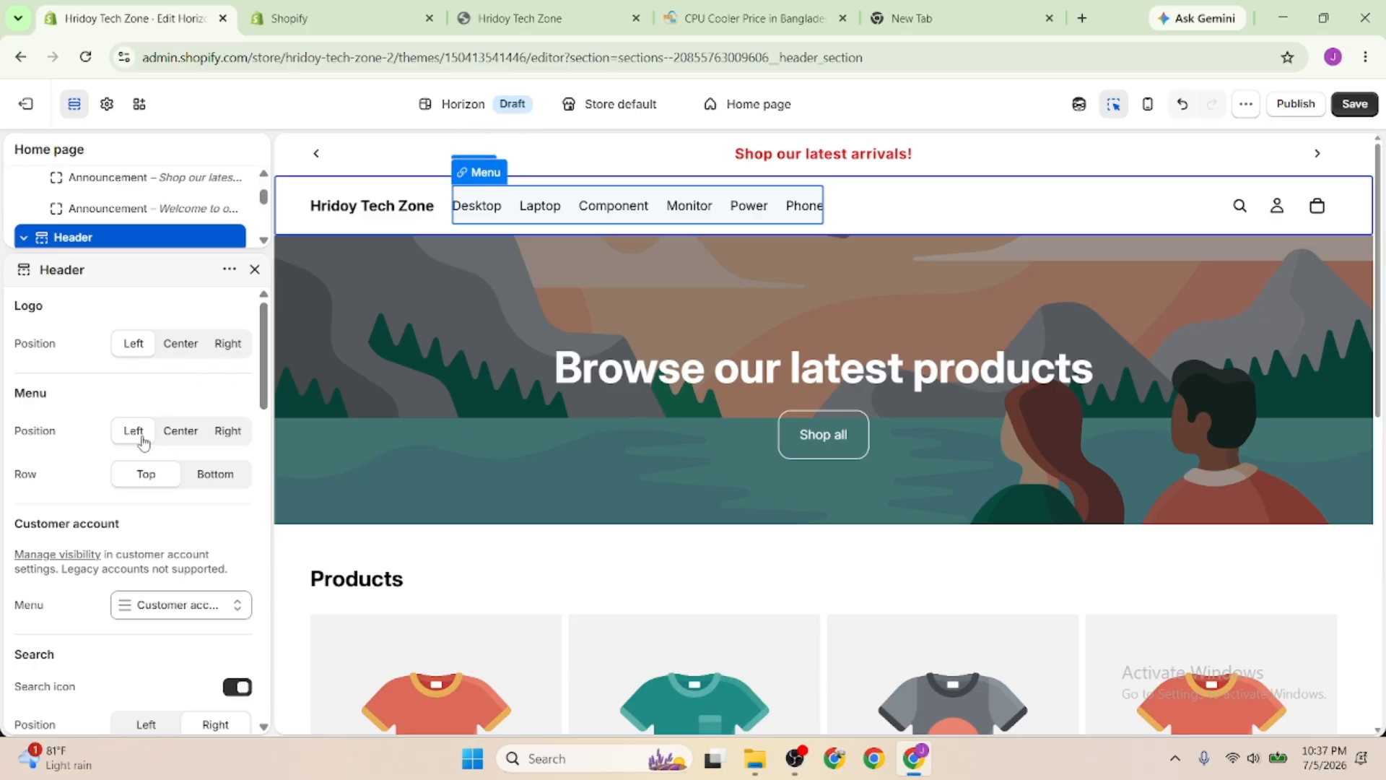
Set the header menu's position to Center, try it in the Bottom row, and return it to the Top row
click(185, 435)
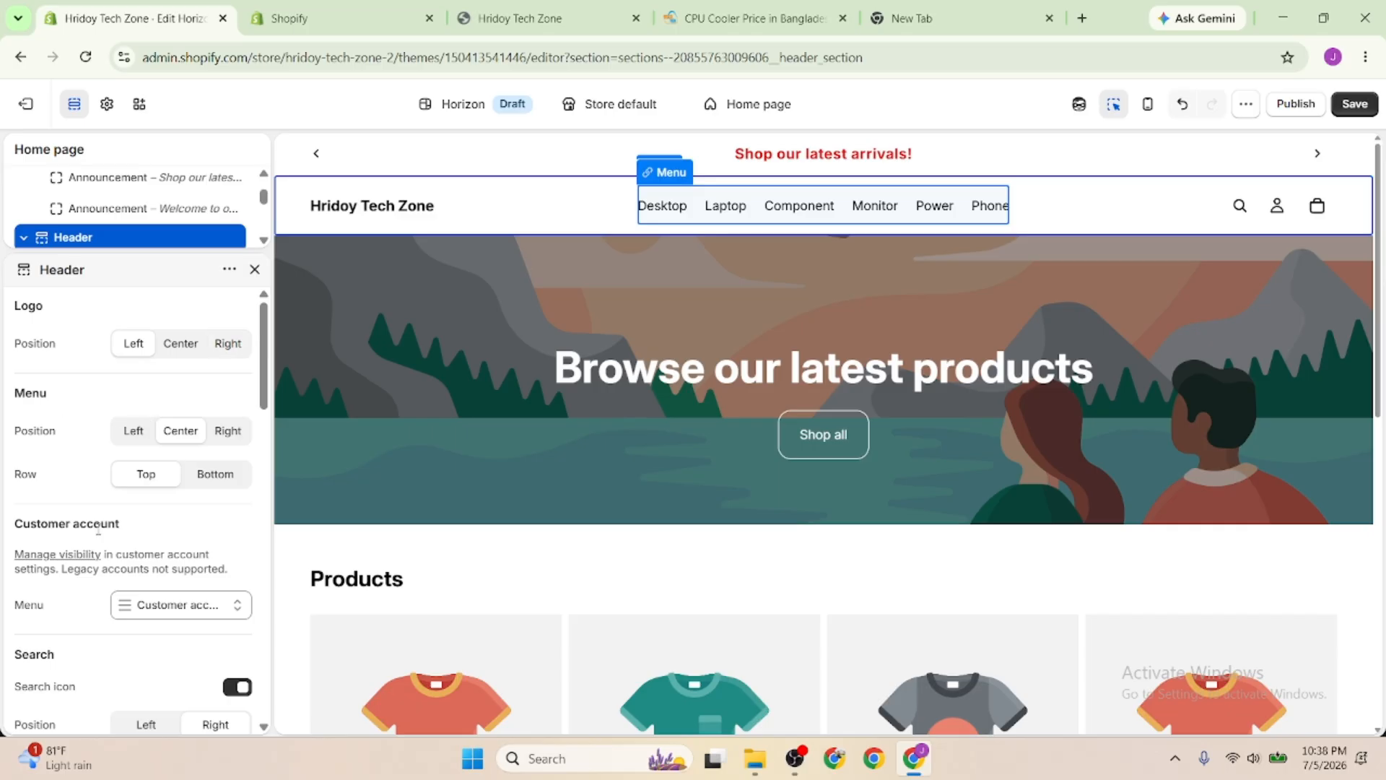
click(209, 478)
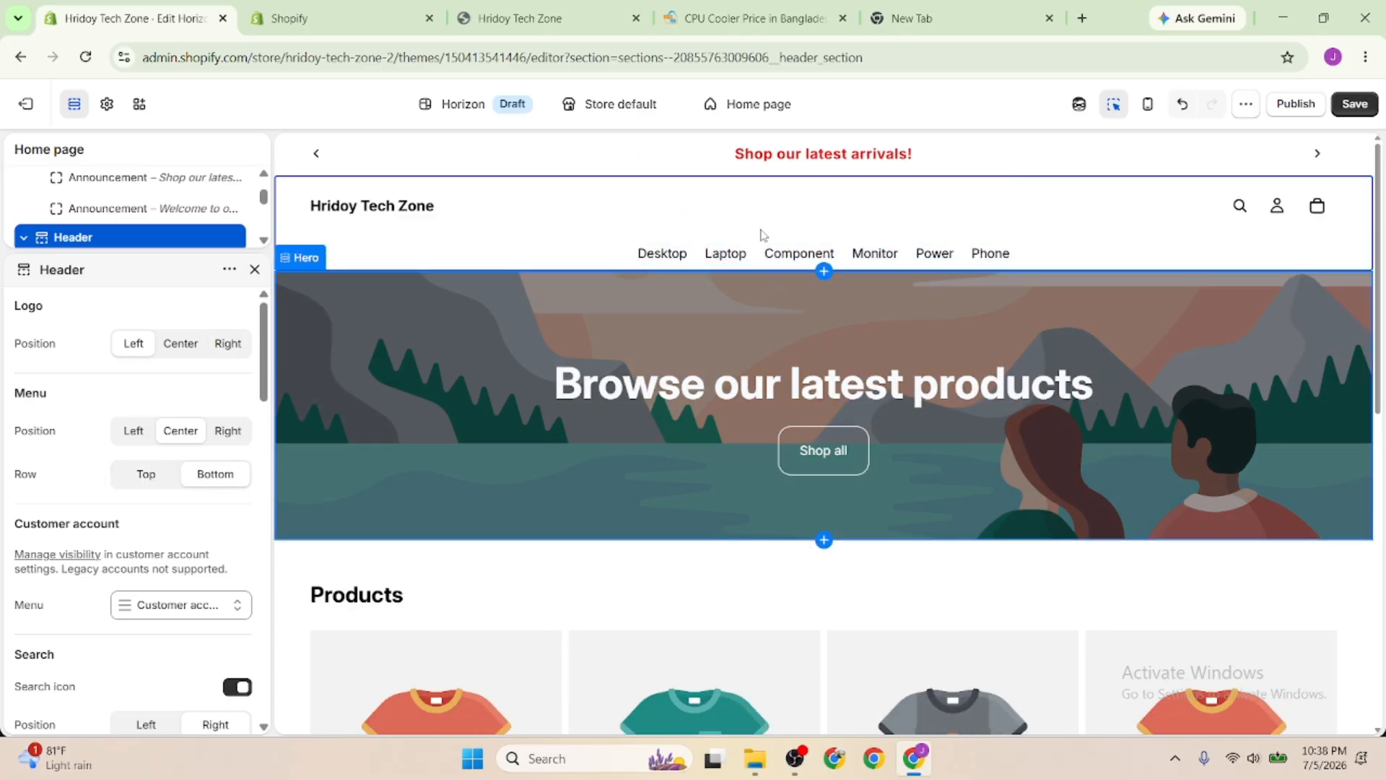
click(148, 476)
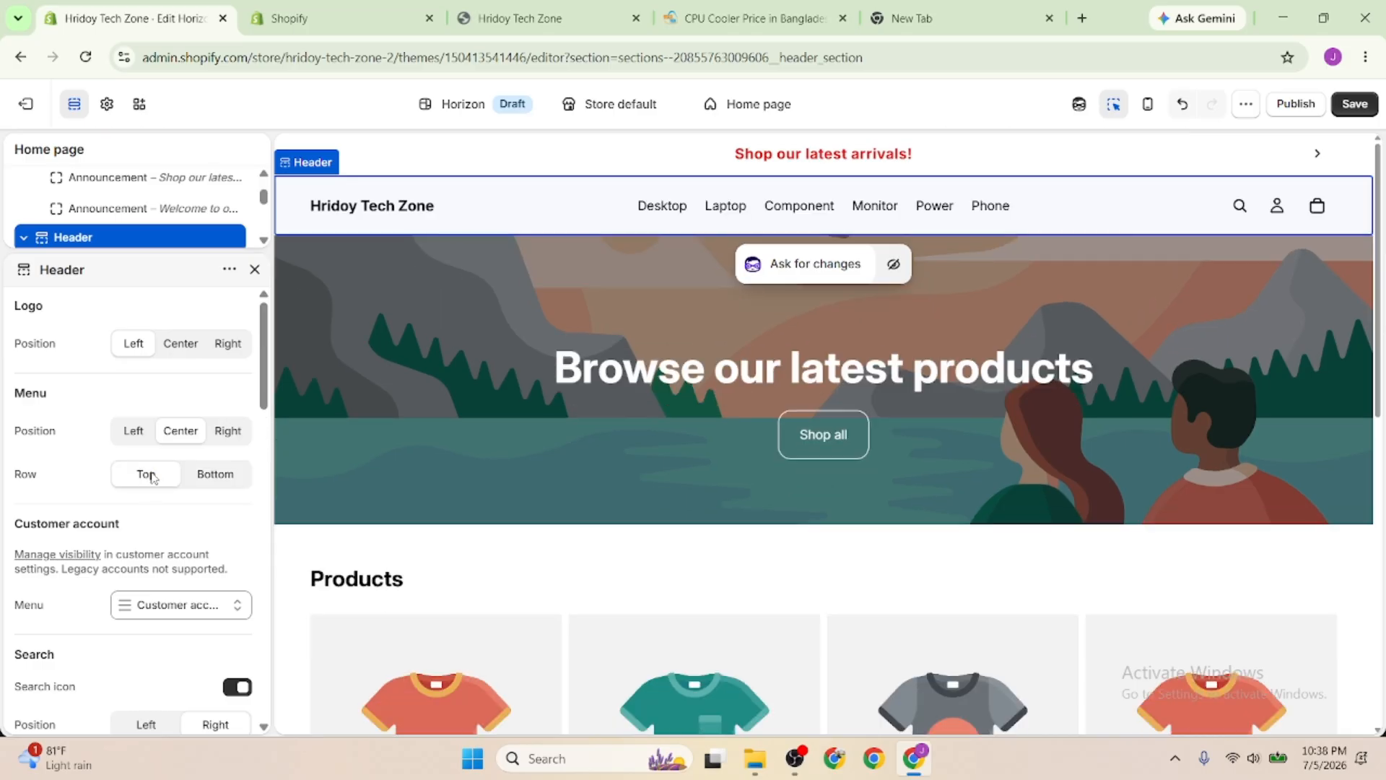
Replace the header's customer account menu with the custom category menu
scroll(141, 451, down, 3)
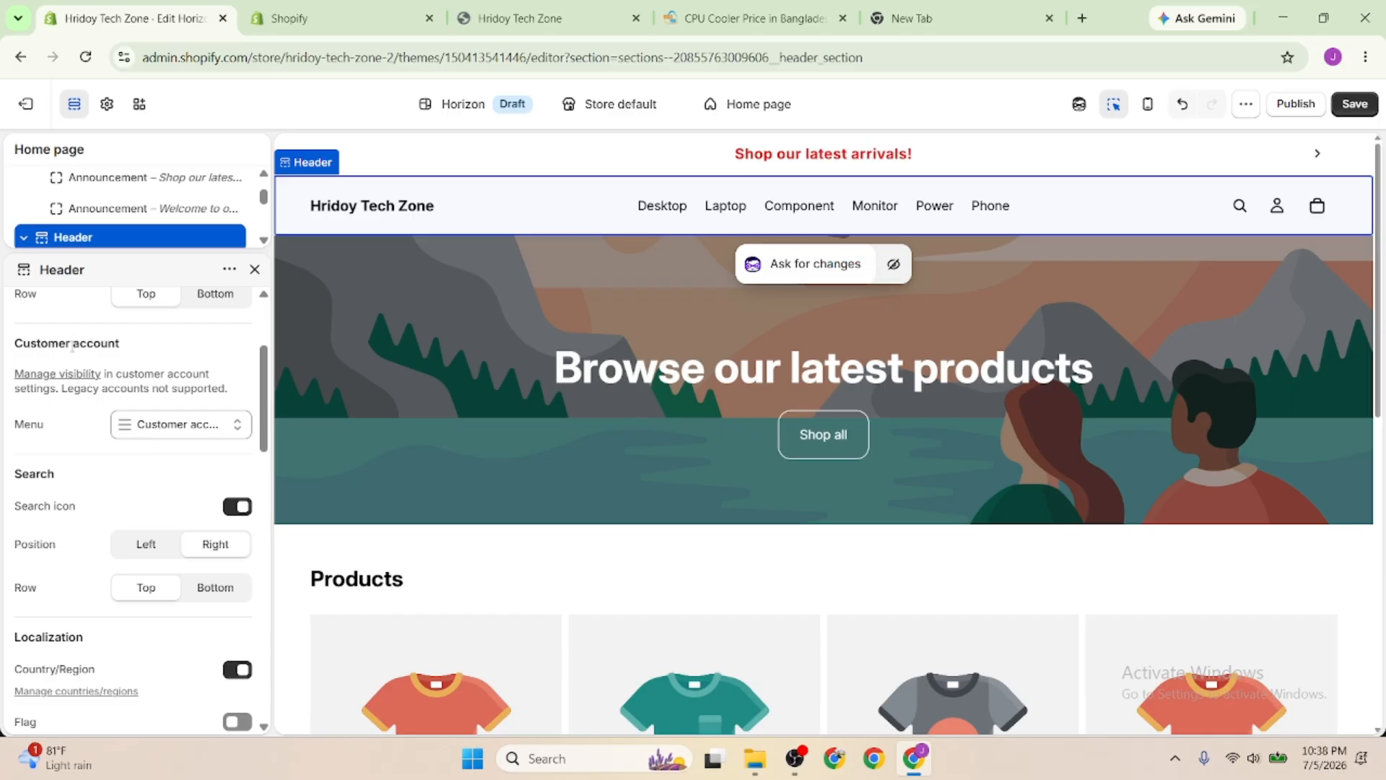
click(167, 431)
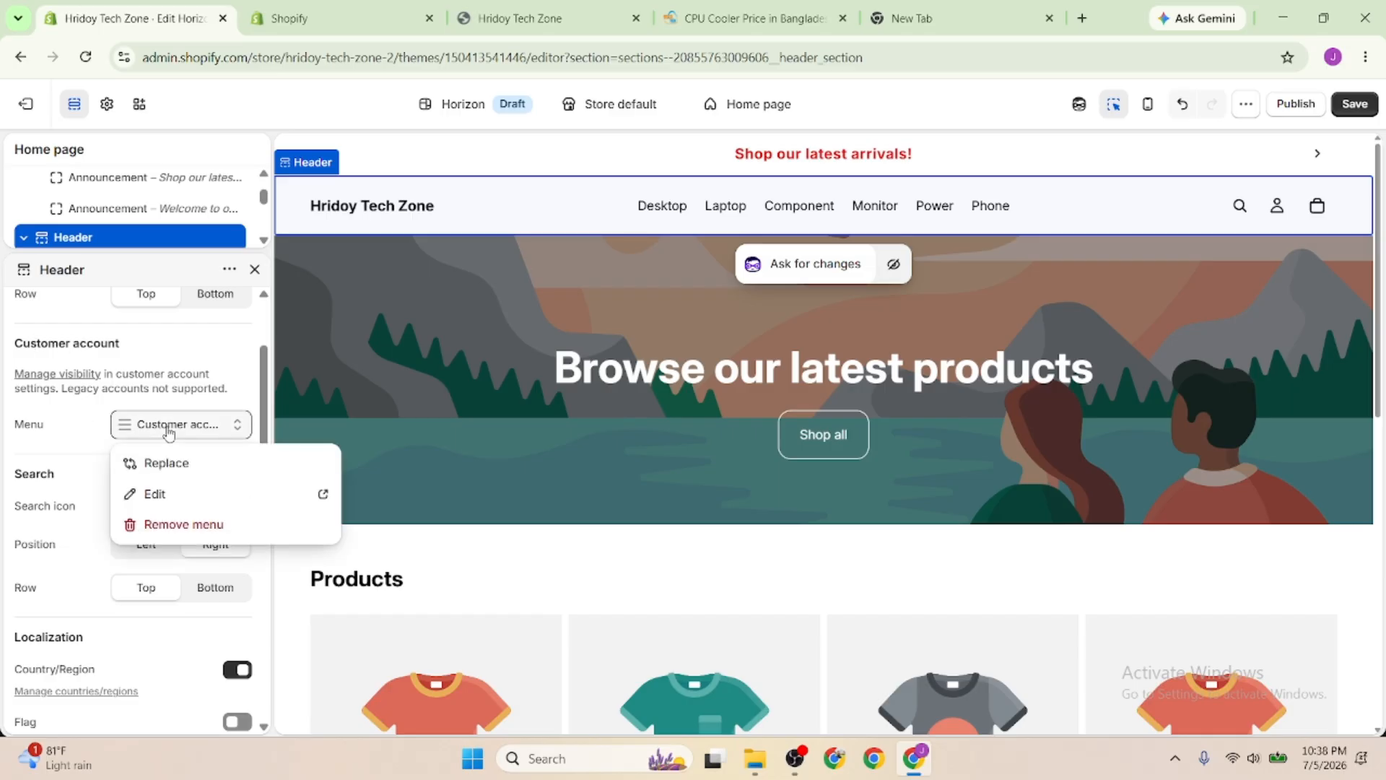
click(176, 464)
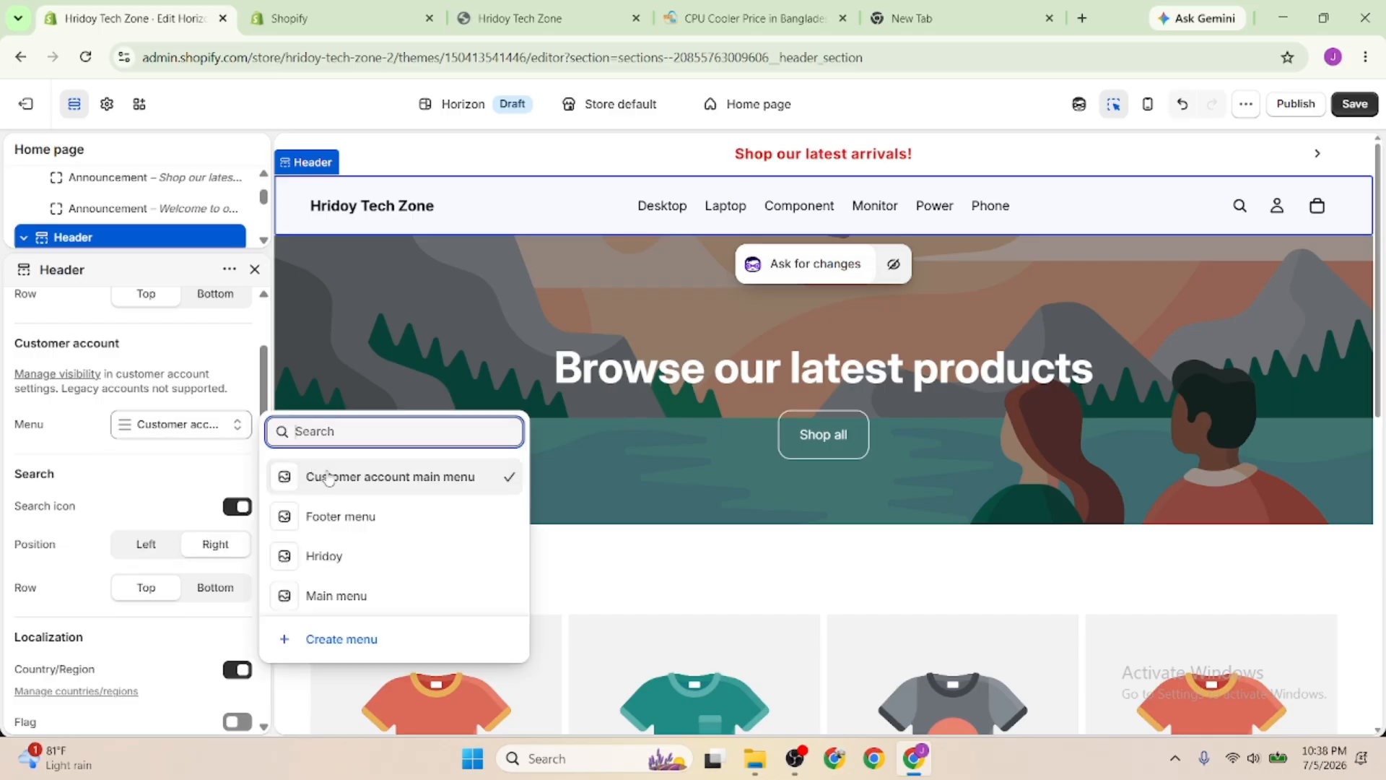
click(358, 564)
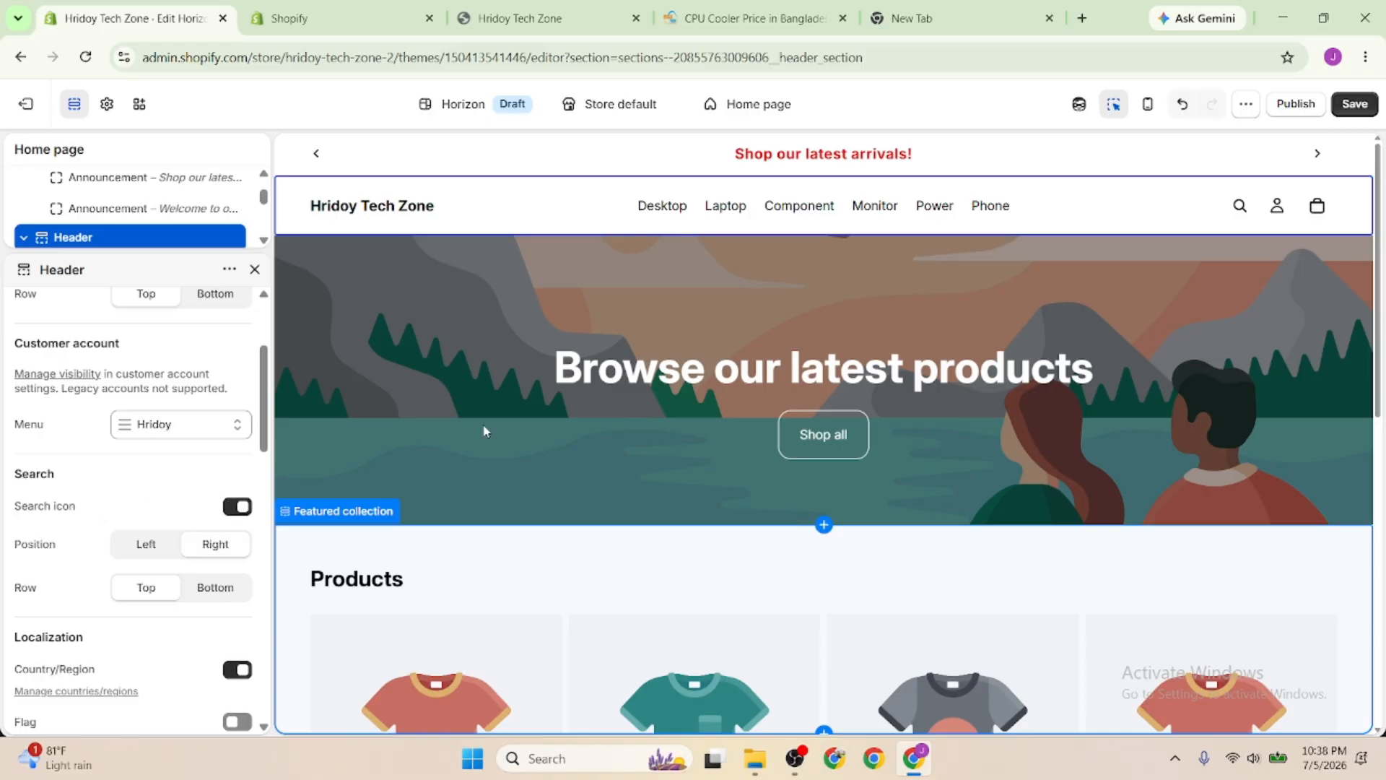
Try the search icon at the Left position and in the Bottom row, restoring Right and Top
click(141, 544)
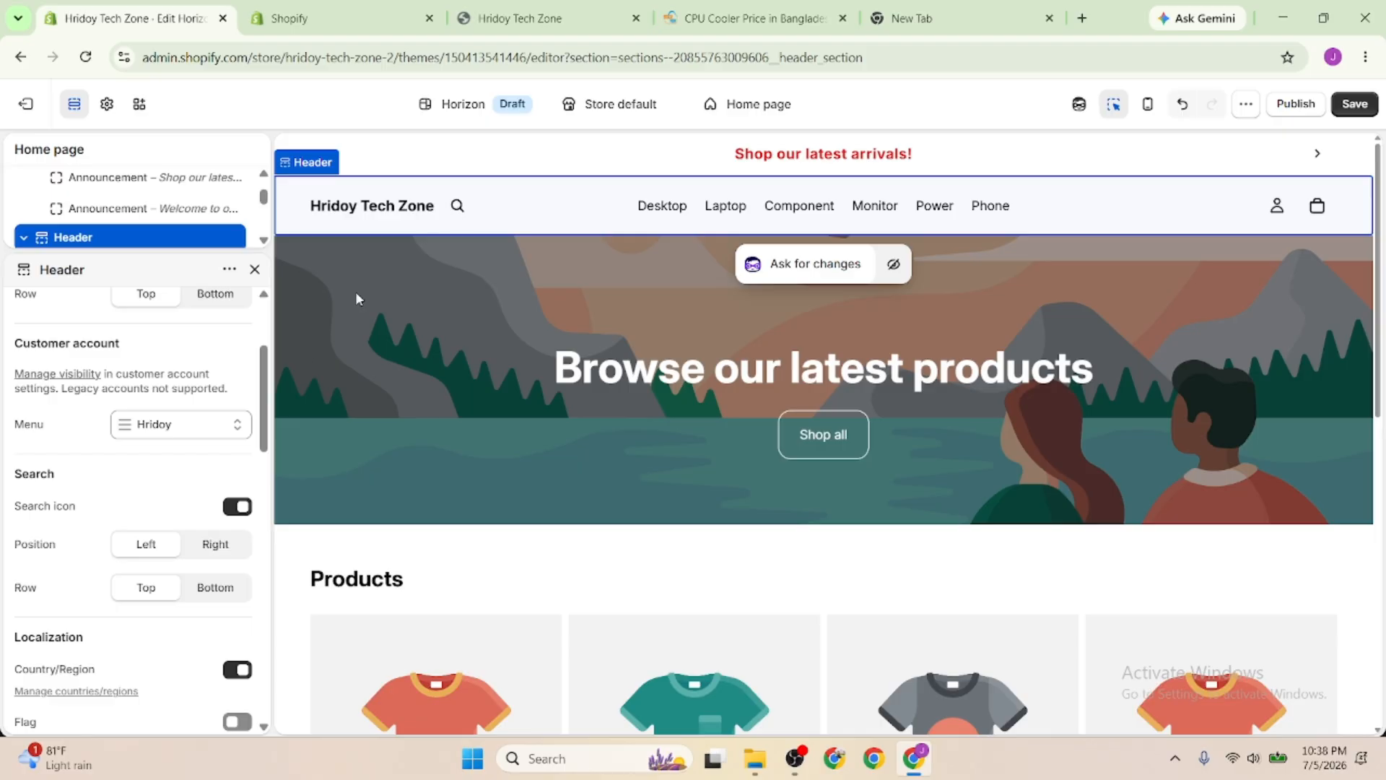
click(215, 546)
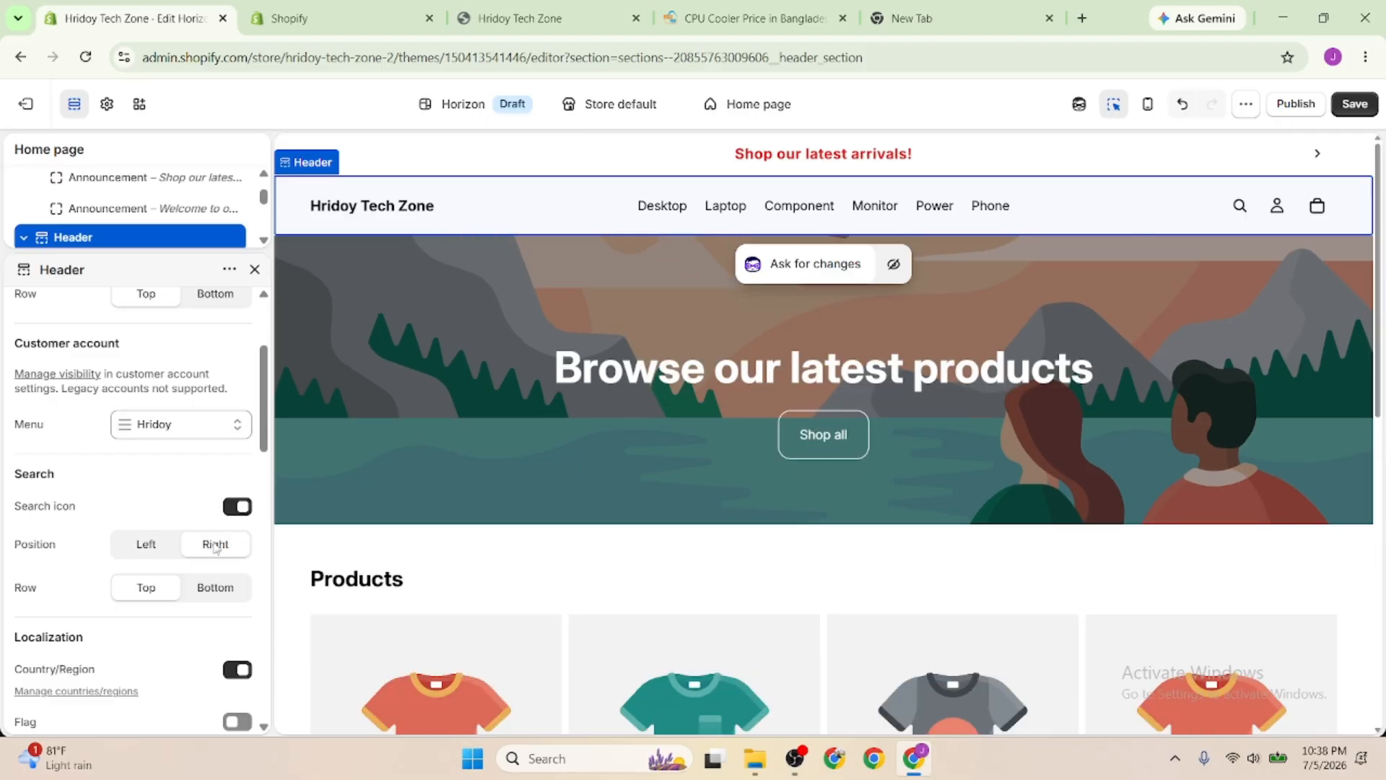
click(214, 588)
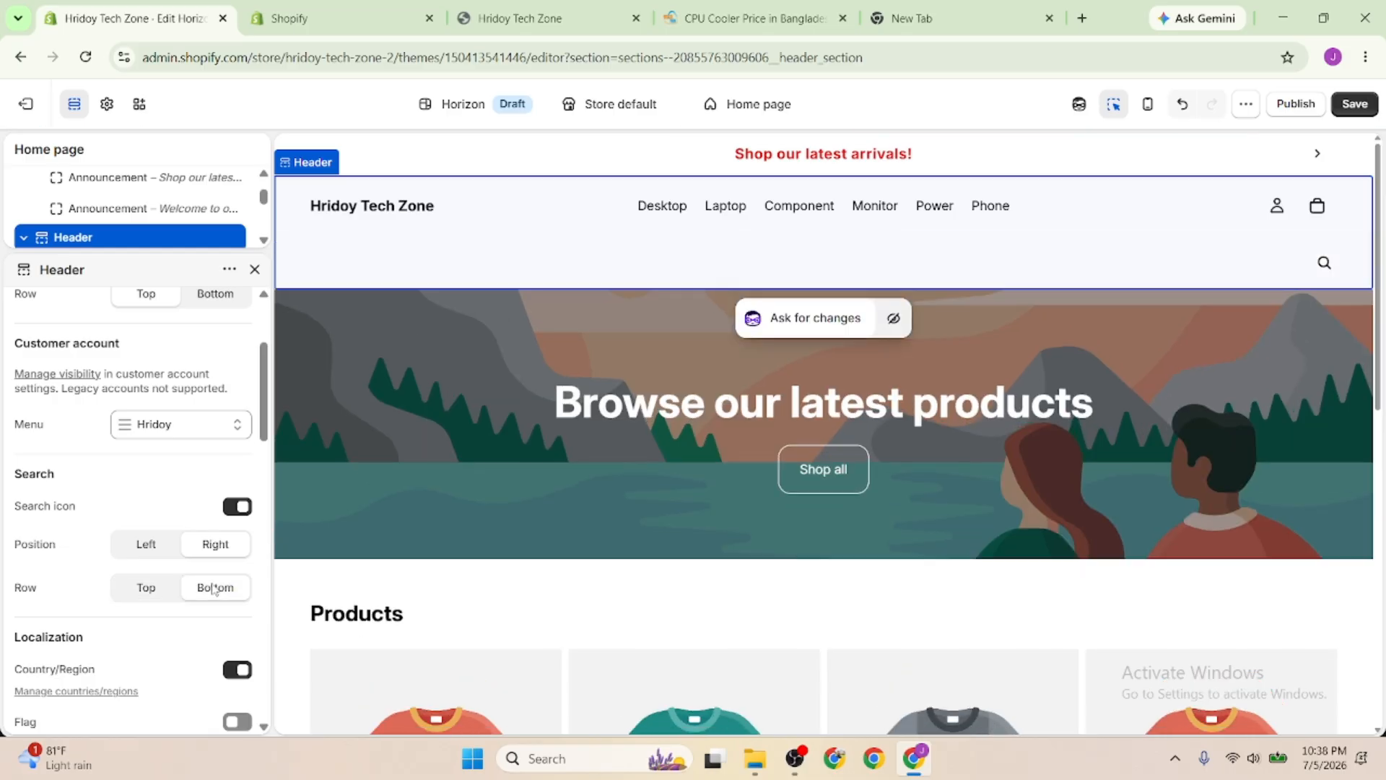
click(146, 589)
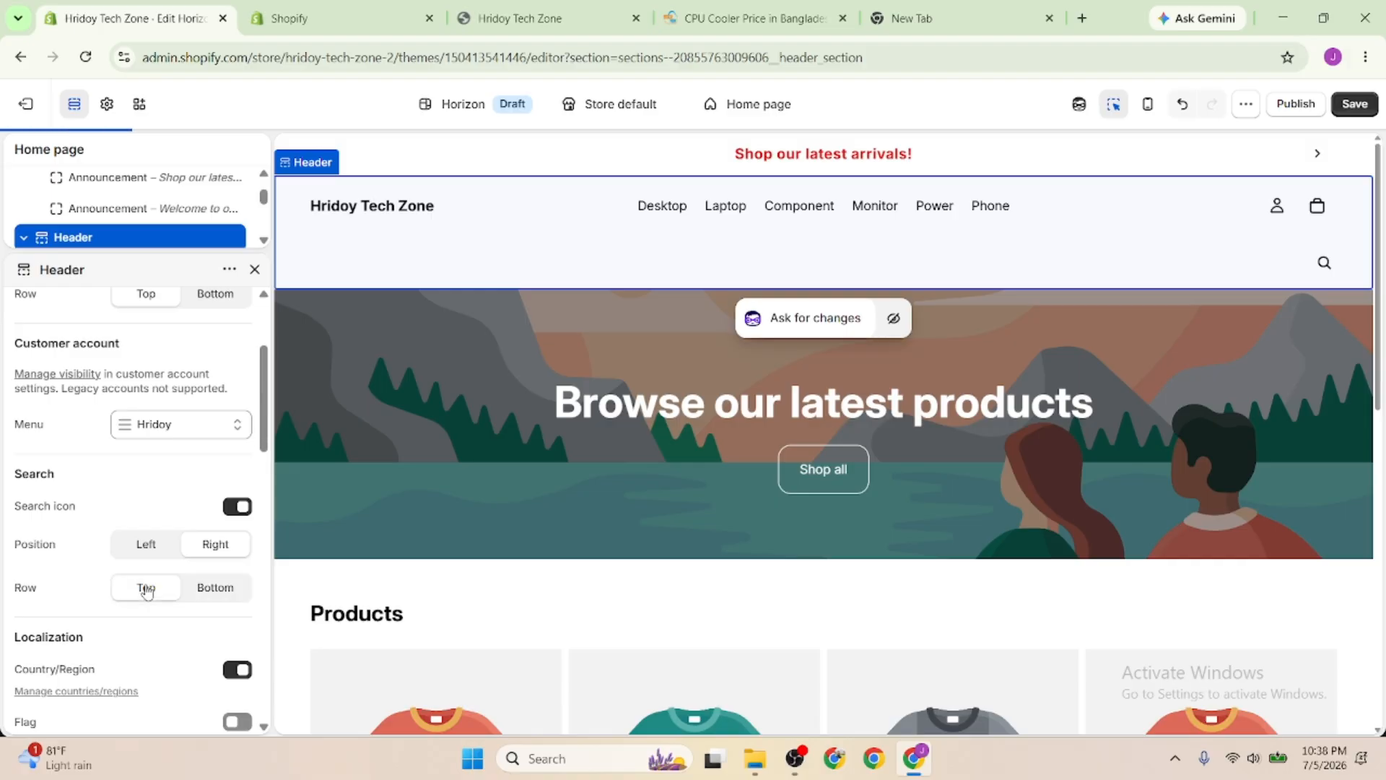
Try the Text menu style for the header's utilities and restore Icons
scroll(147, 589, down, 3)
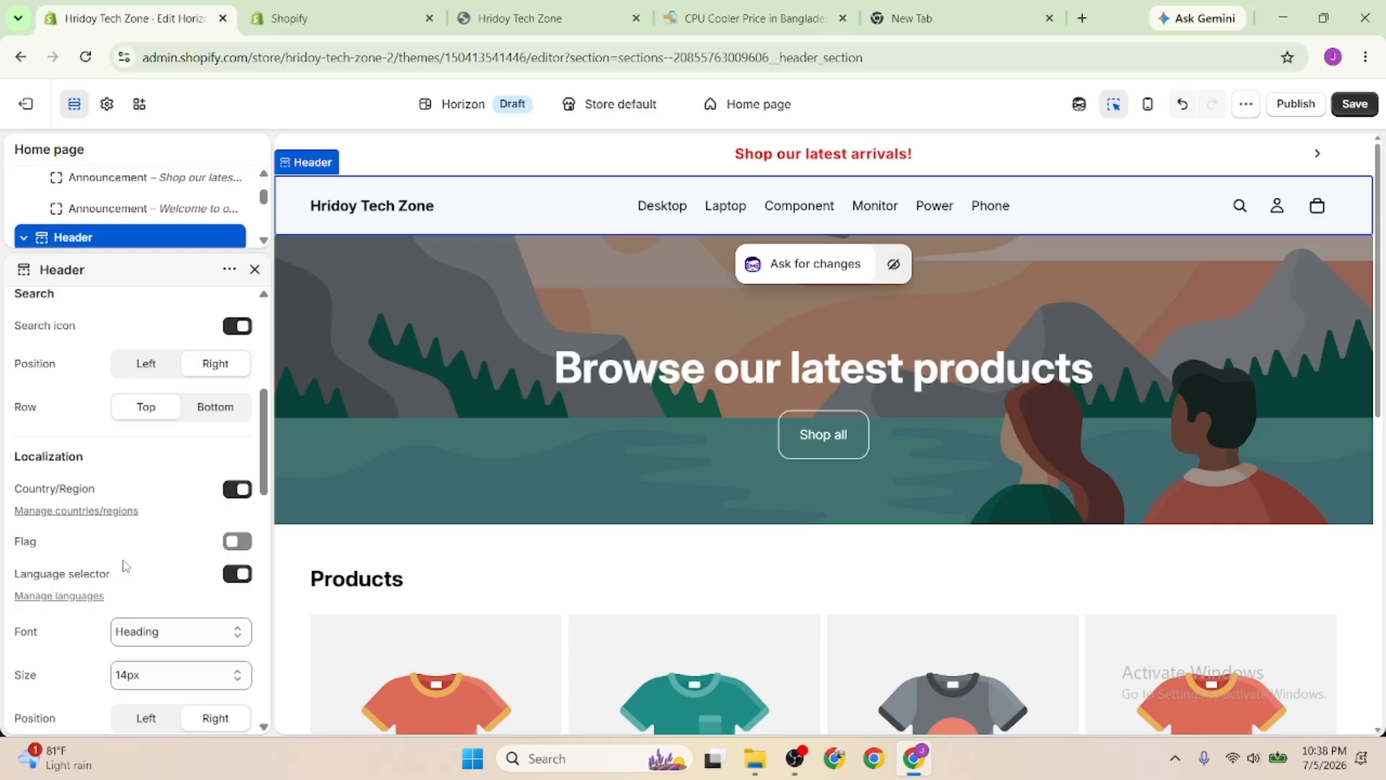
scroll(138, 563, down, 3)
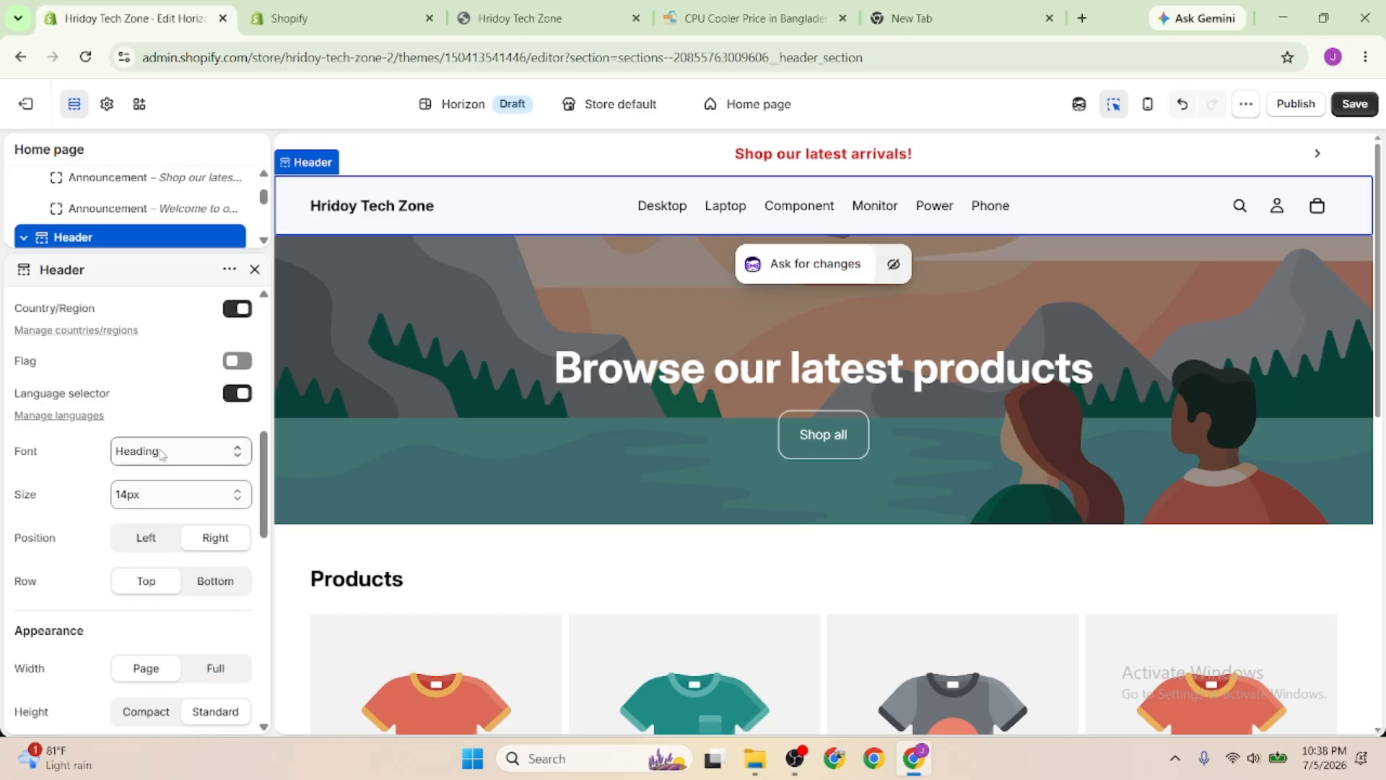
scroll(114, 575, down, 3)
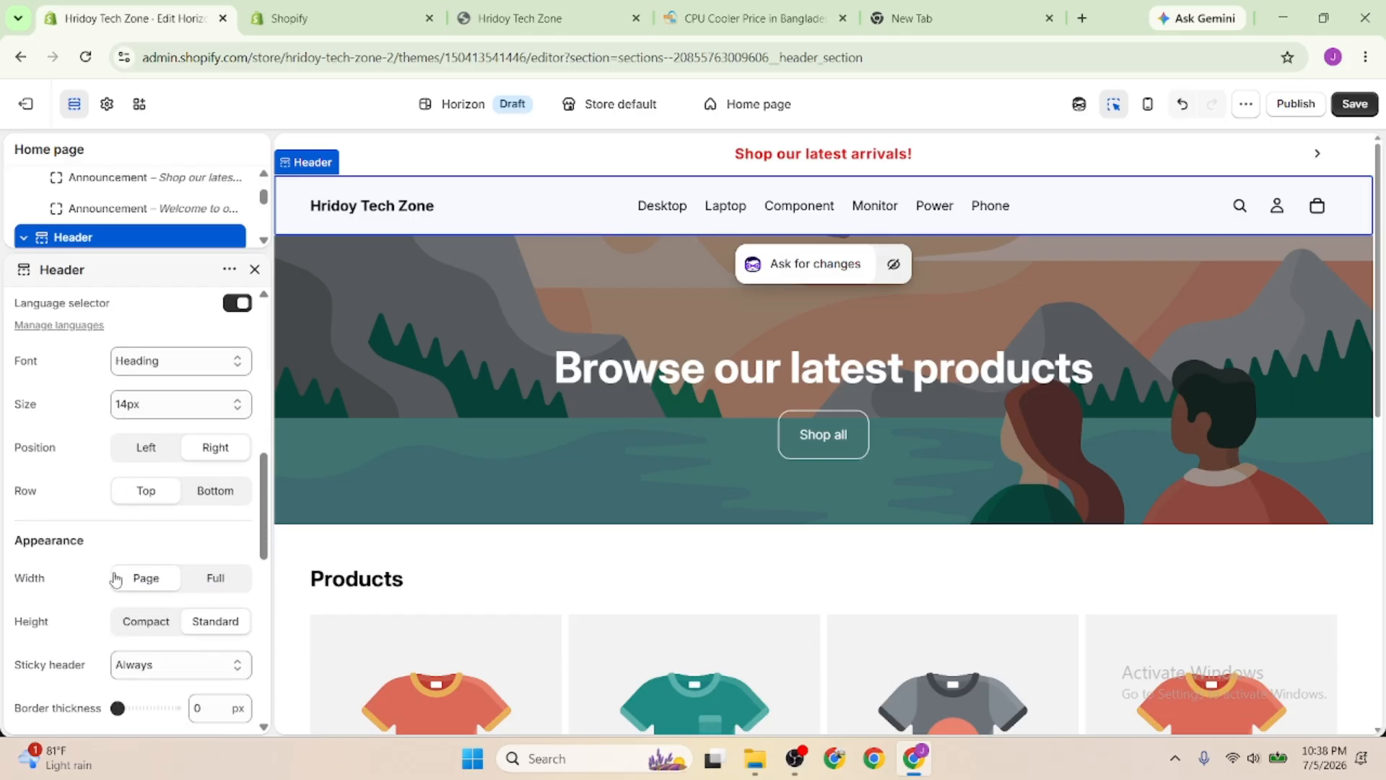
scroll(65, 567, down, 3)
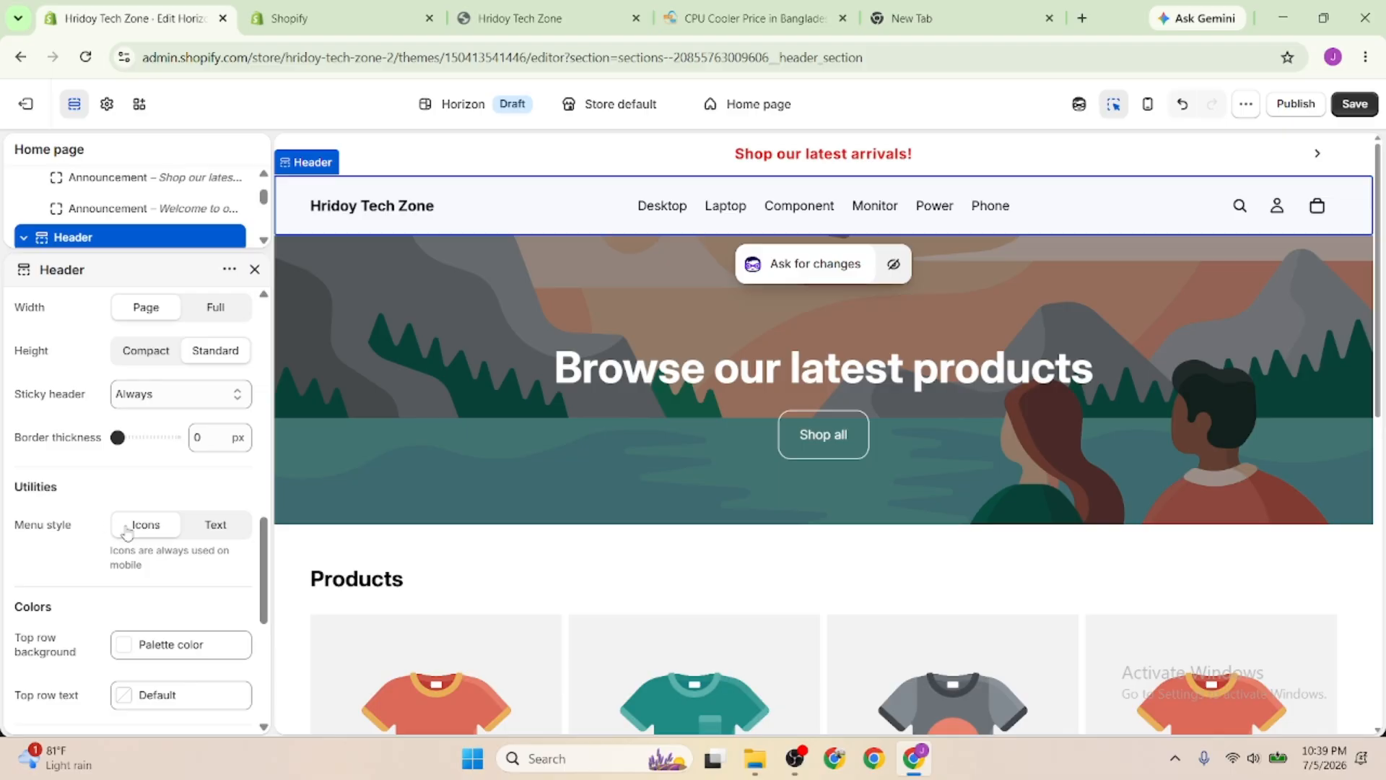
click(219, 532)
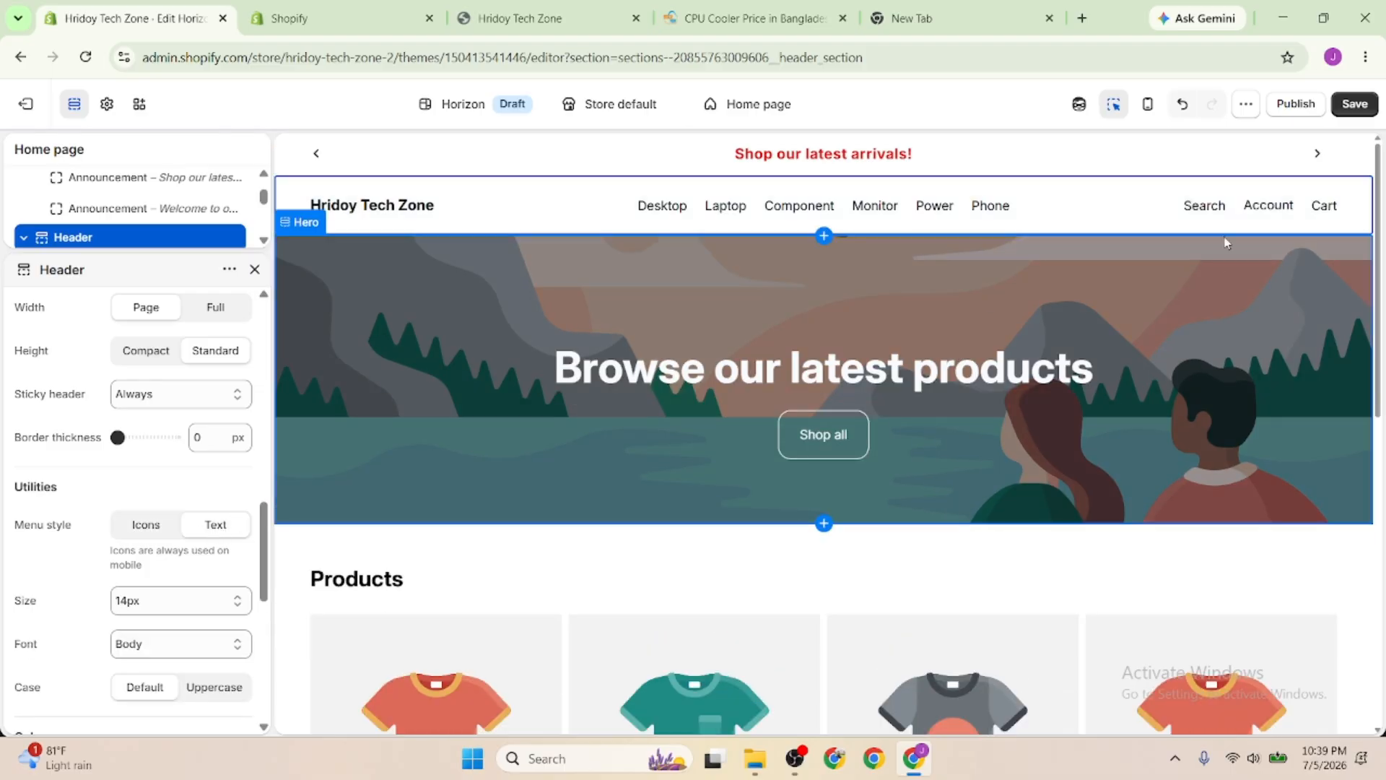
click(1176, 758)
click(1141, 704)
drag(1124, 174, 1350, 235)
click(1315, 253)
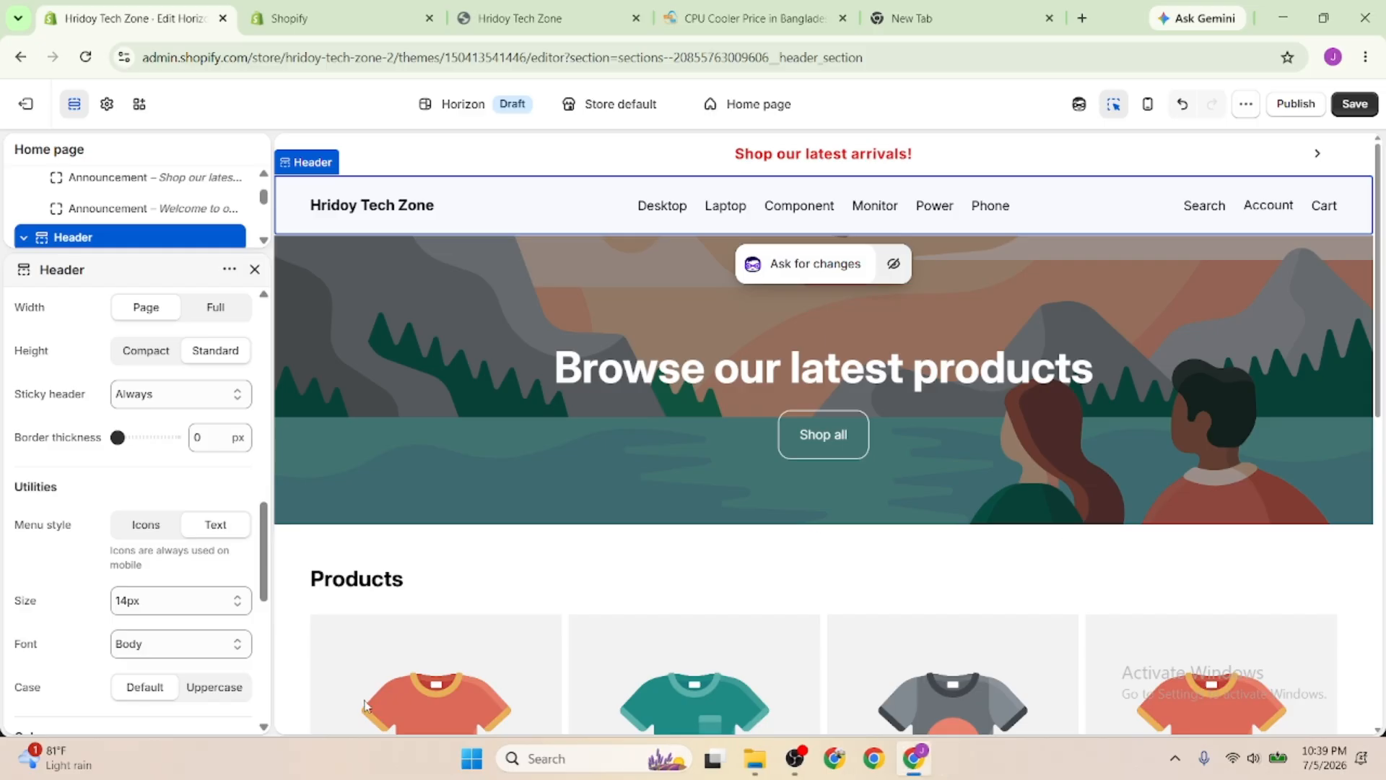
click(154, 526)
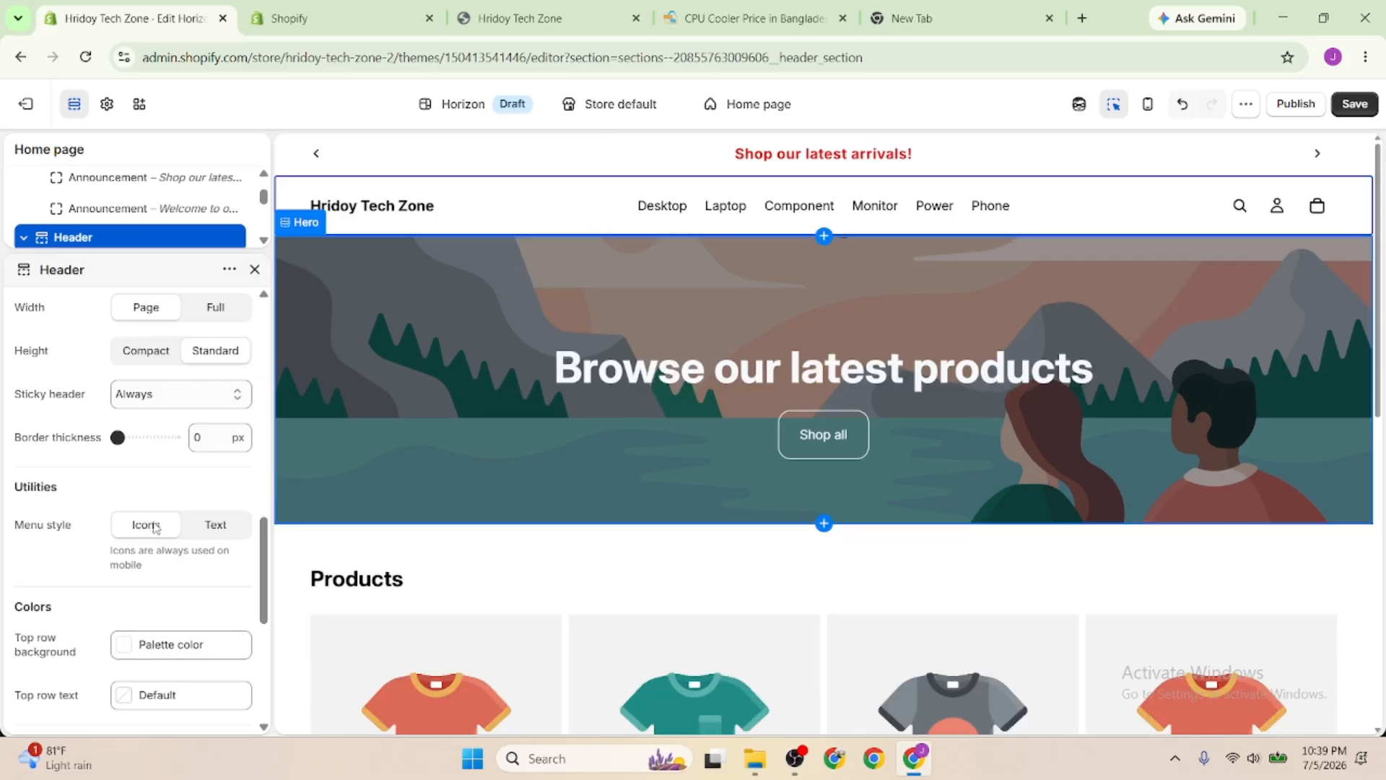
Try palette color DFDFDF as the header's top row background and restore white FFFFFF
scroll(189, 590, down, 3)
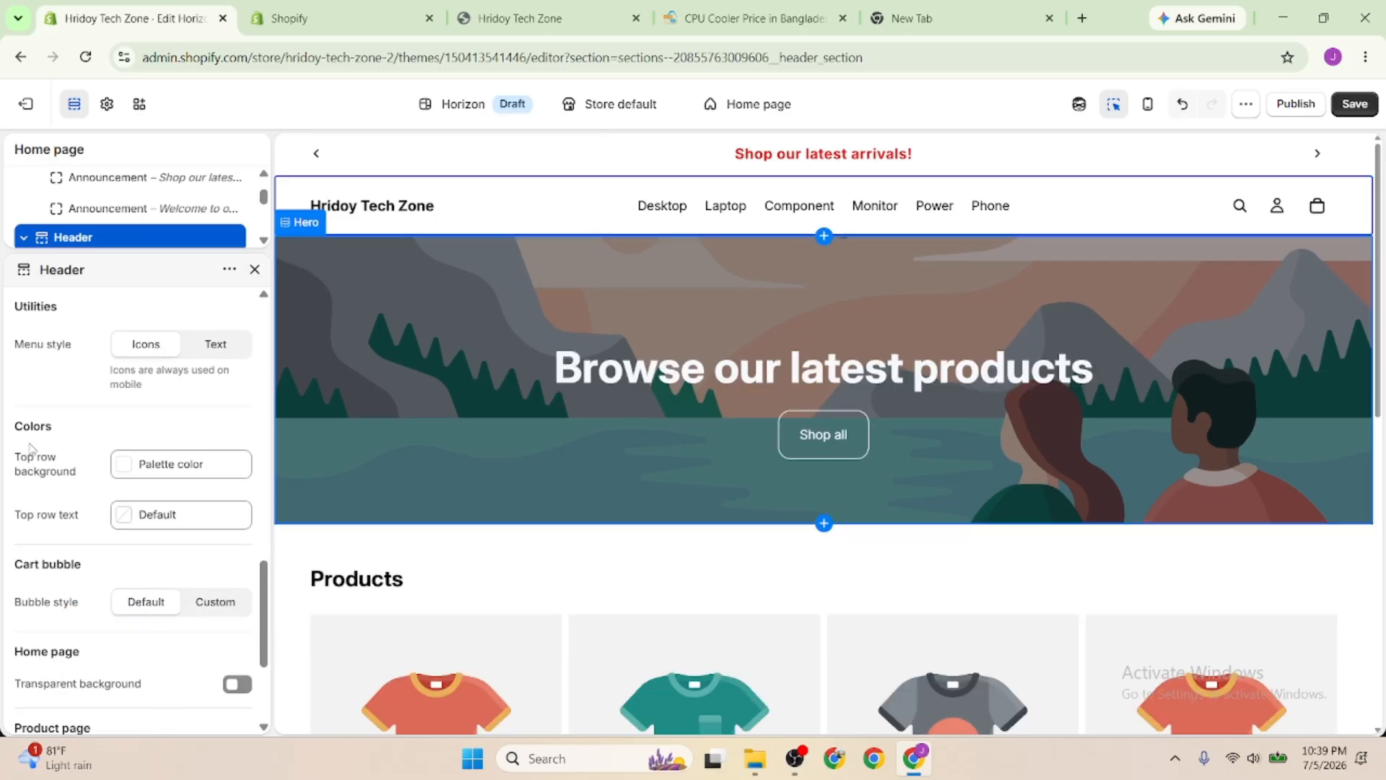
click(231, 464)
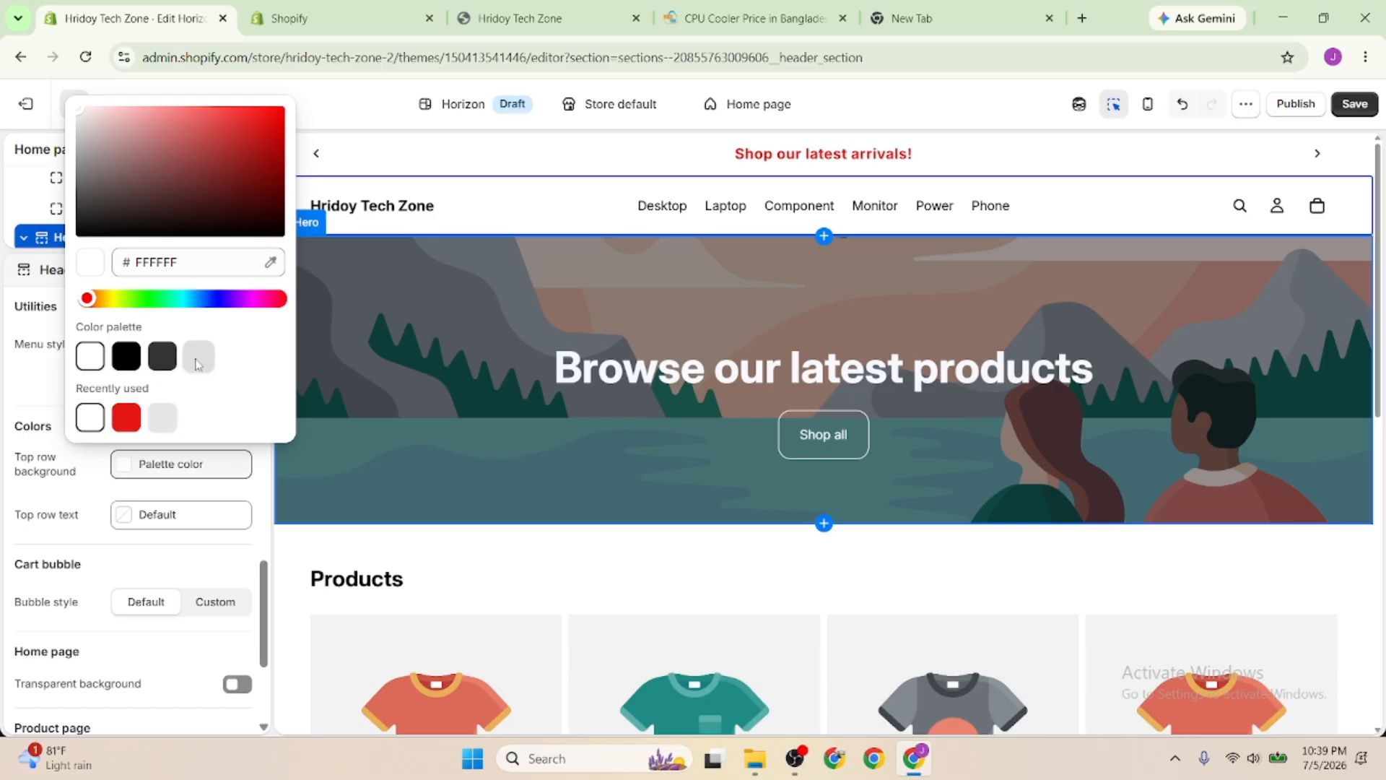
click(198, 357)
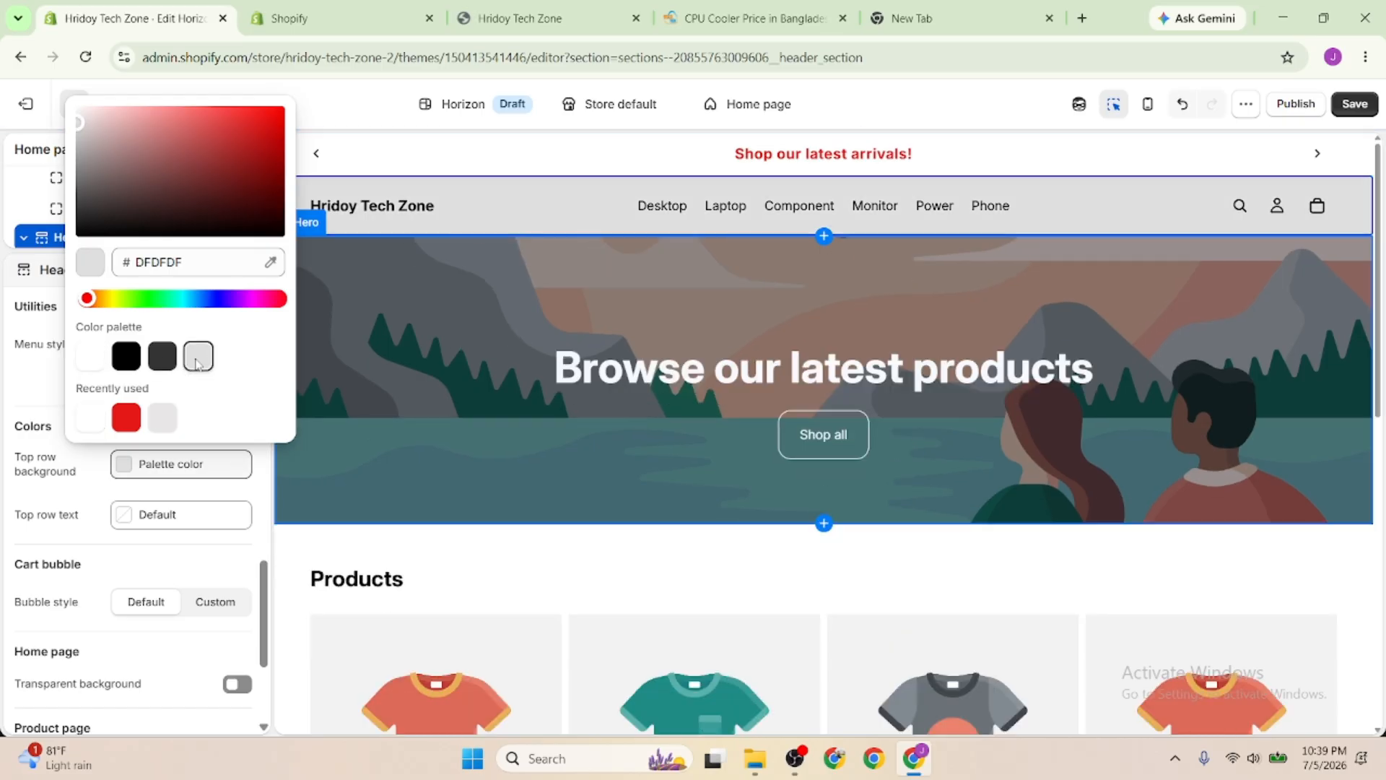
click(89, 361)
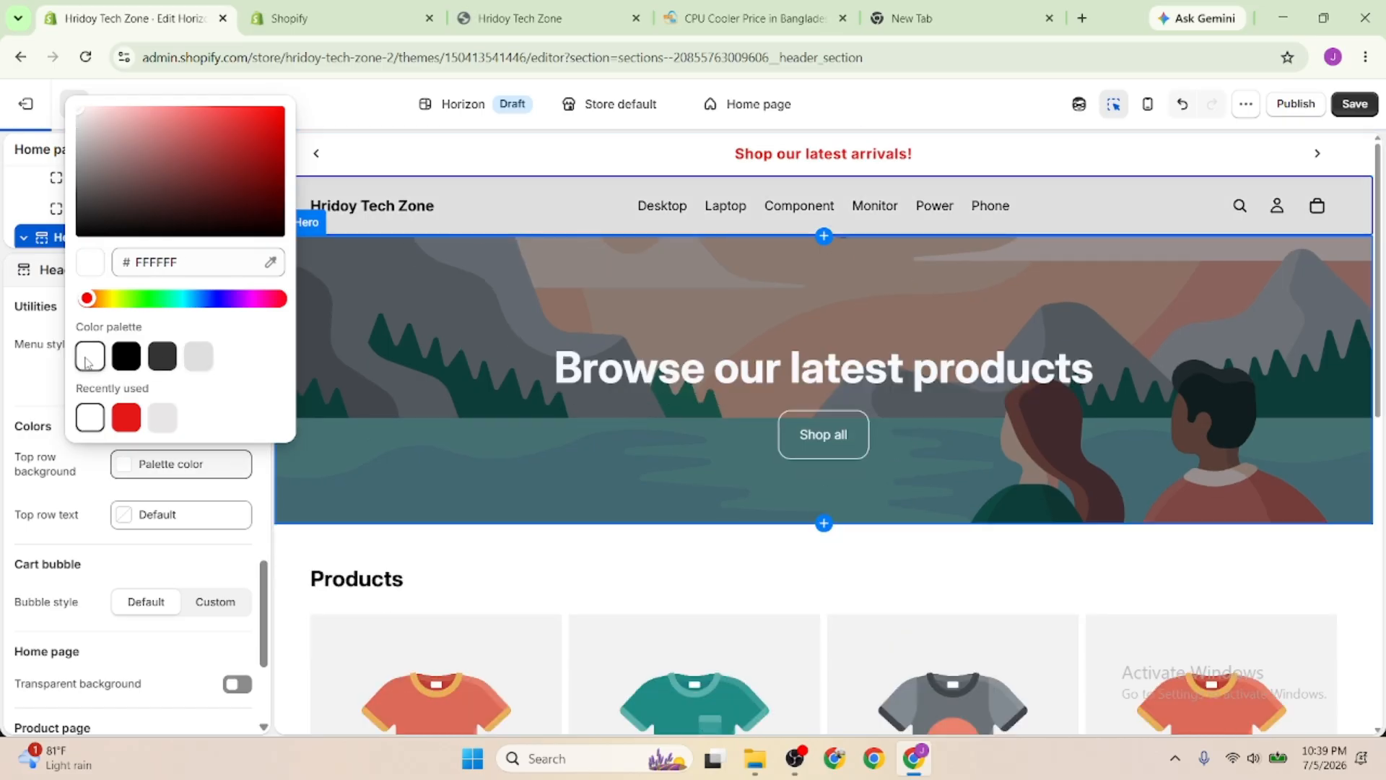
click(86, 498)
Try the Custom cart bubble style in the header and restore Default
scroll(79, 499, down, 3)
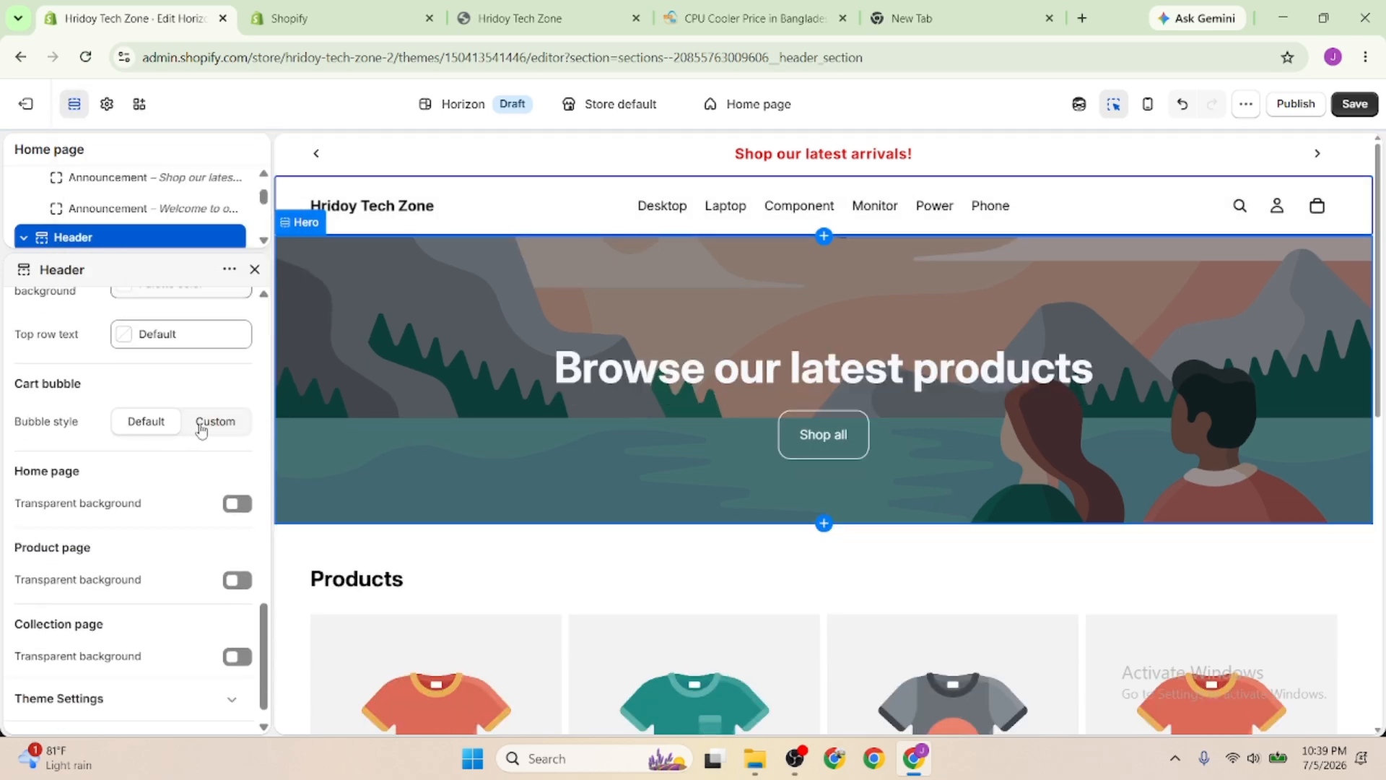
click(201, 429)
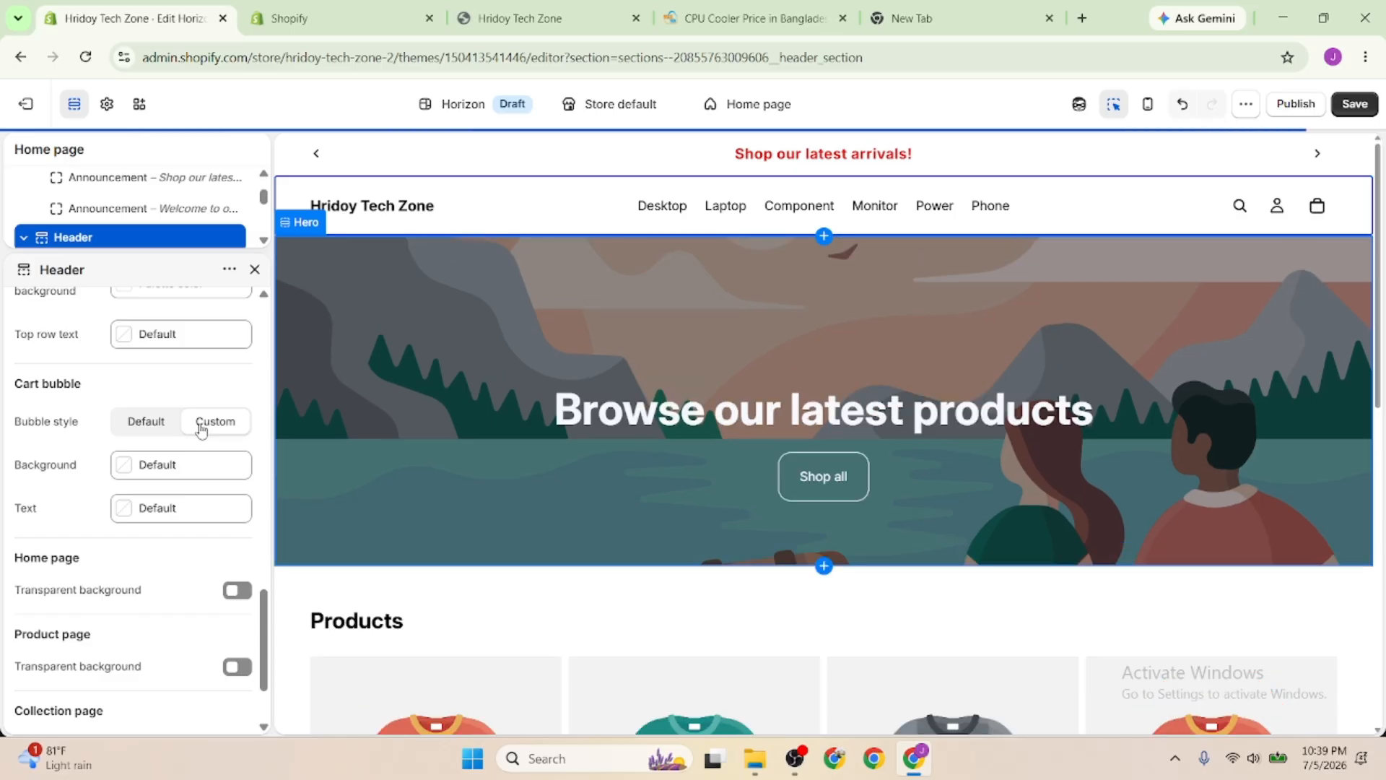
scroll(143, 524, down, 1)
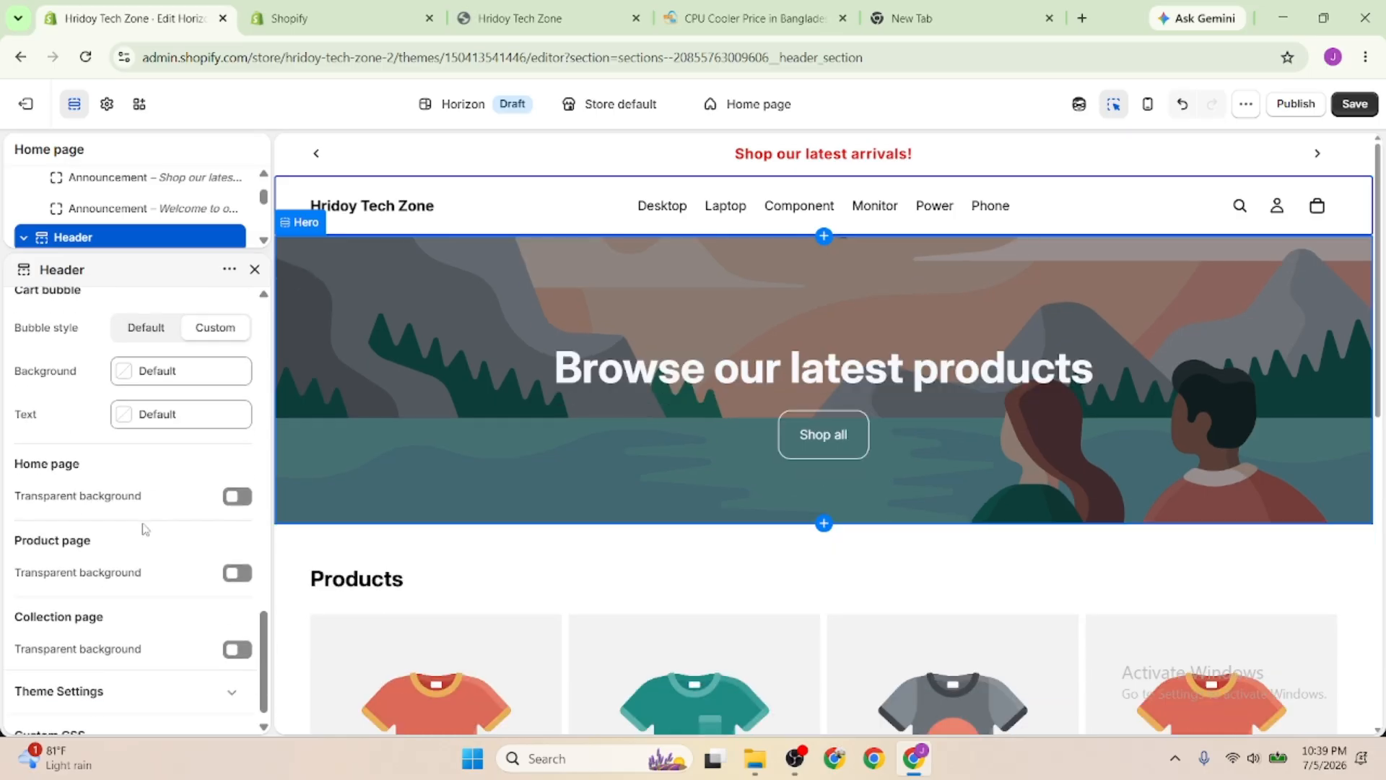
scroll(155, 509, up, 5)
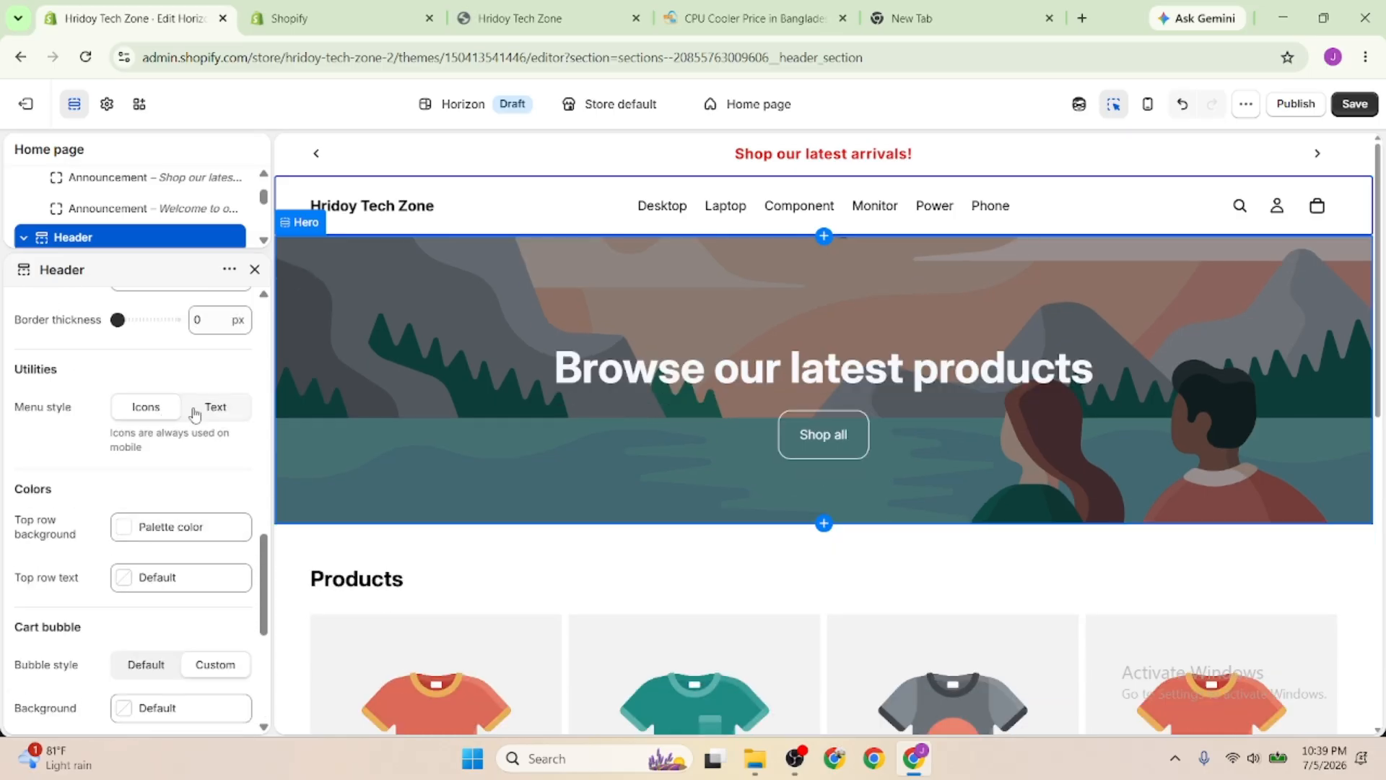
scroll(148, 549, down, 3)
click(148, 493)
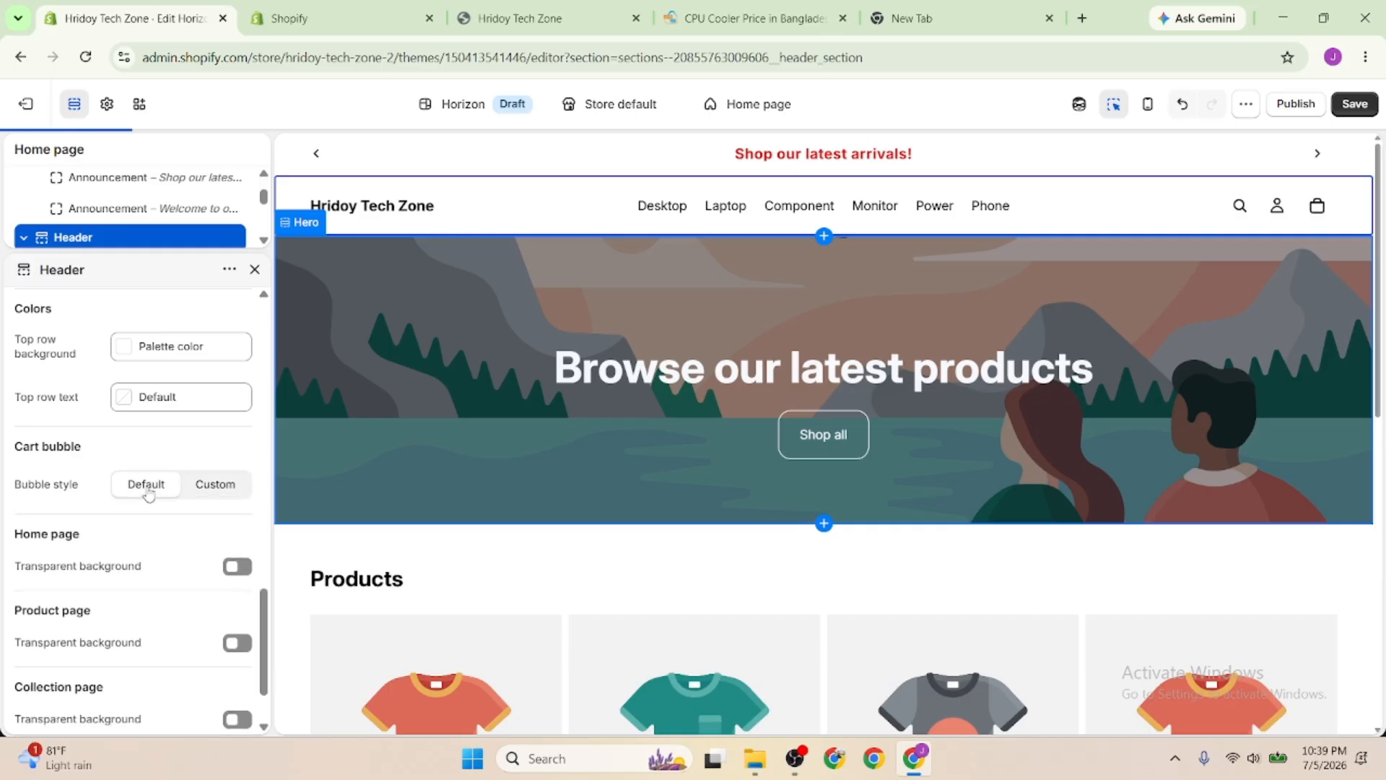
Try the header's transparent background on the home page and turn it off again
scroll(86, 520, down, 2)
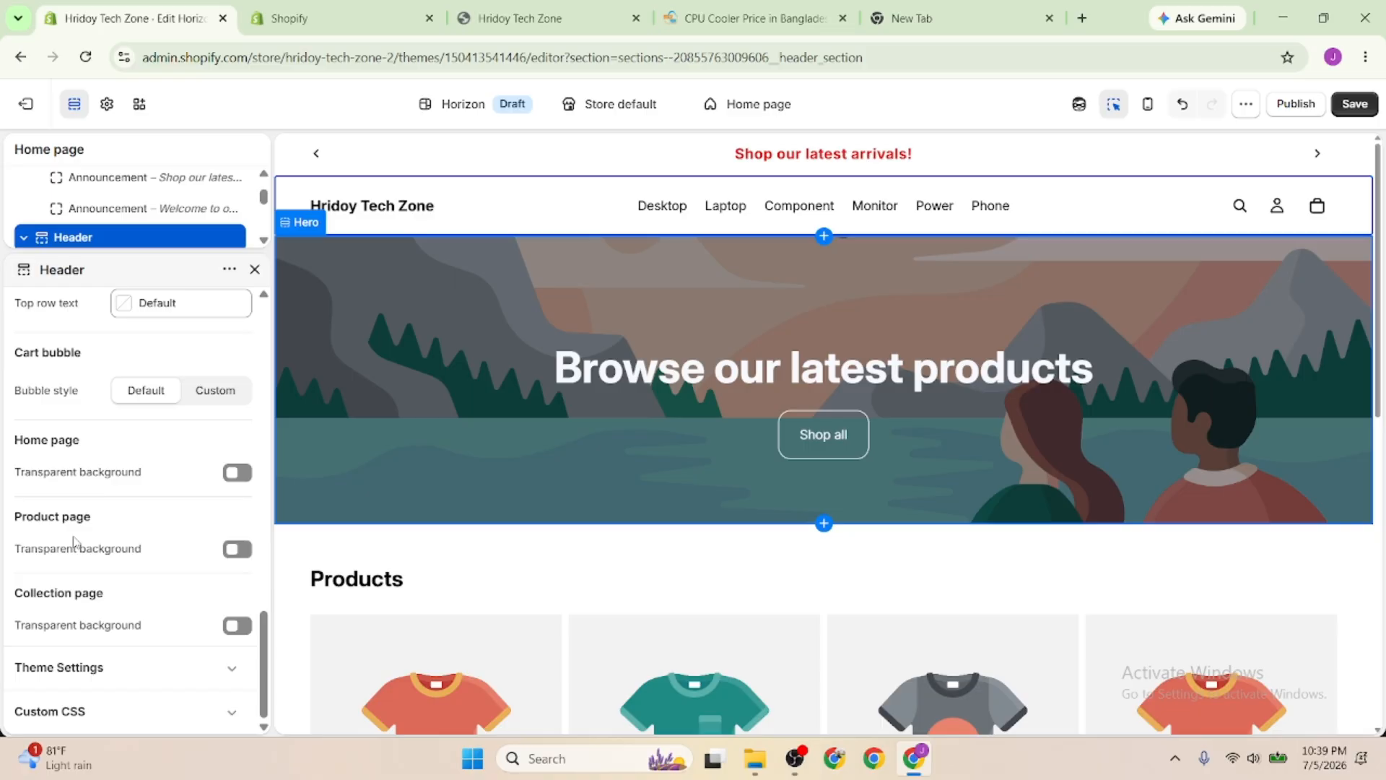
scroll(87, 549, up, 10)
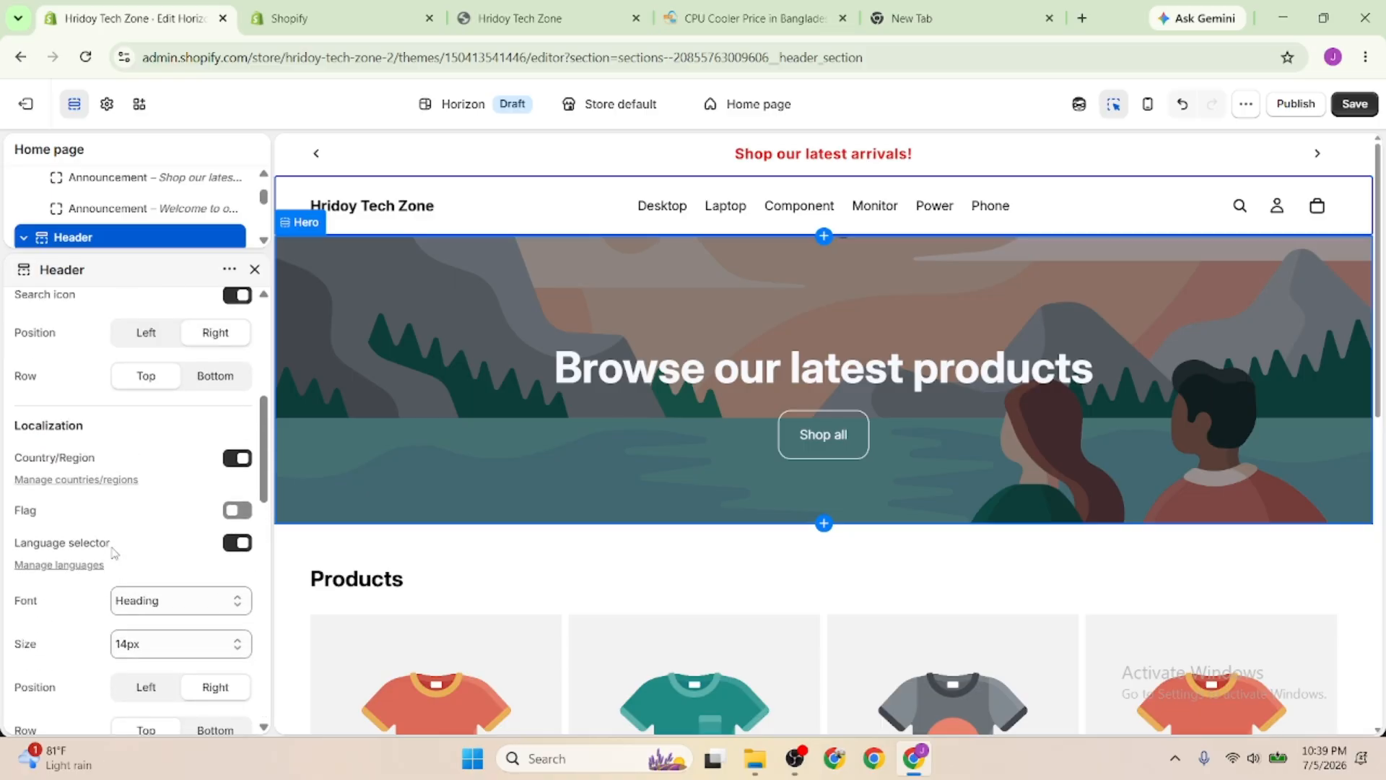
scroll(115, 560, down, 3)
scroll(119, 566, down, 6)
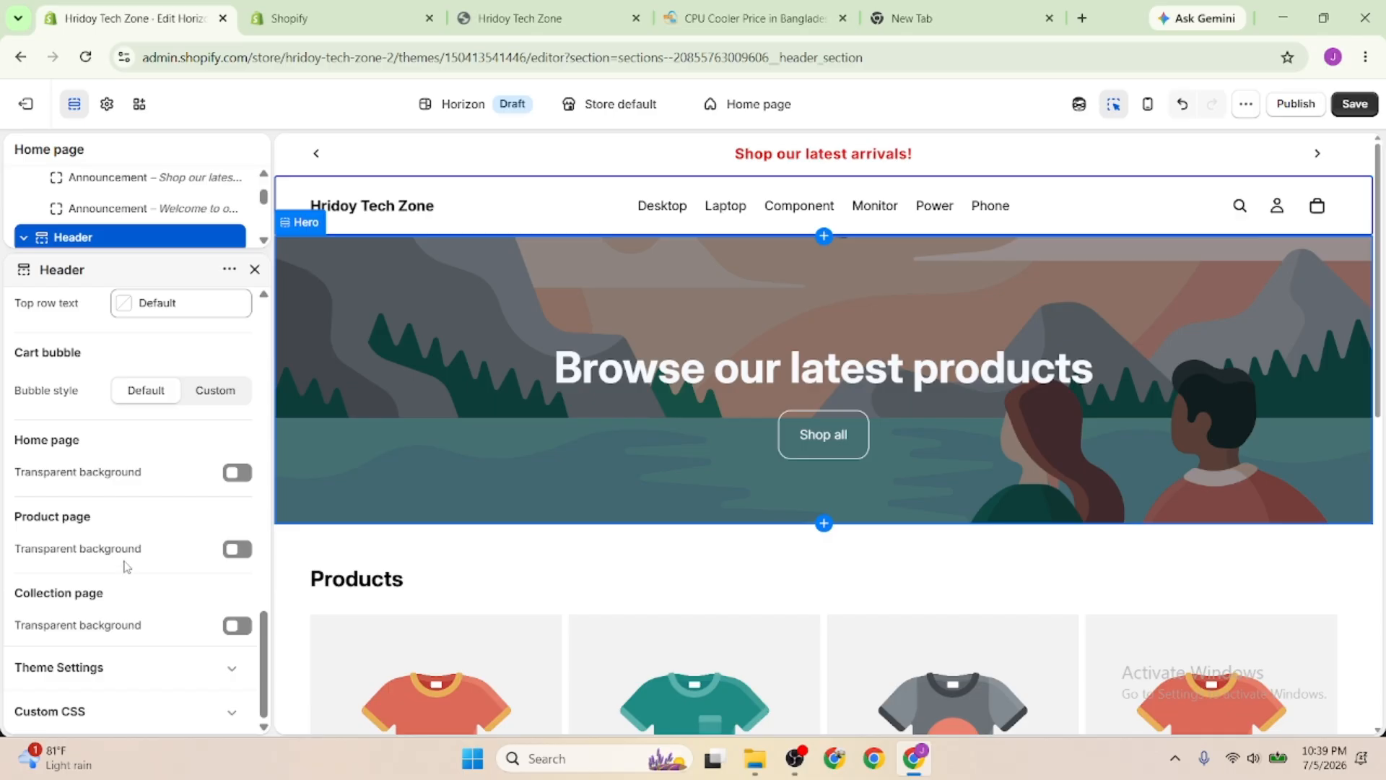
click(233, 473)
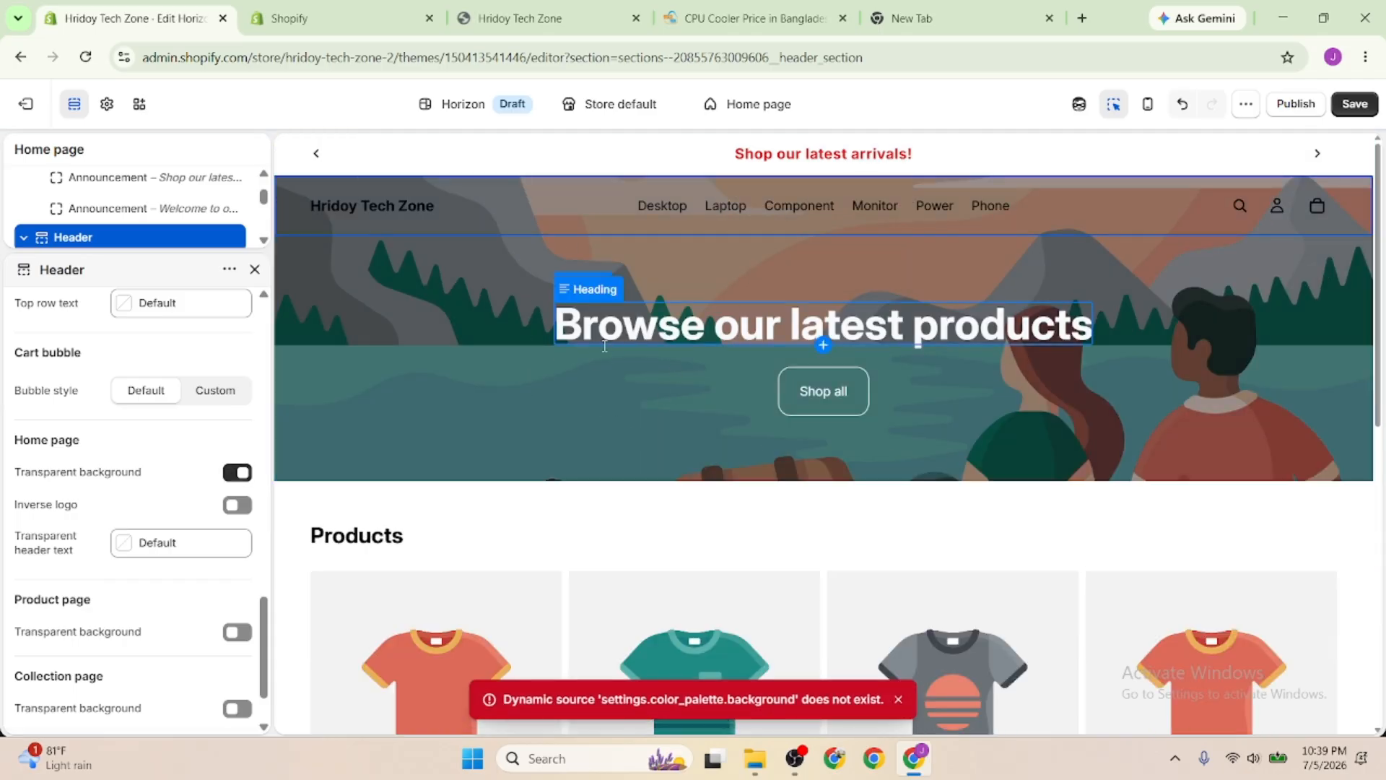
click(238, 472)
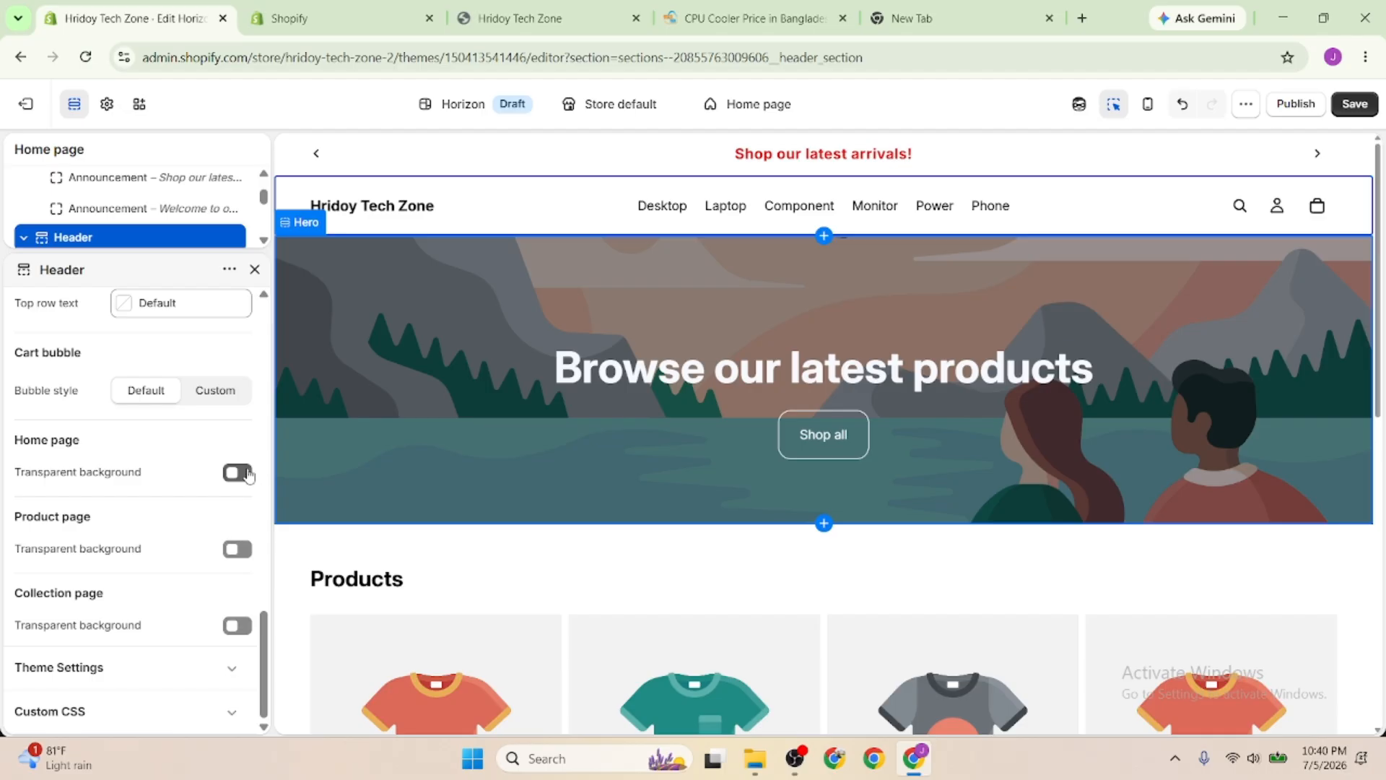
Close the header settings, save the theme changes, and reload the storefront preview
click(256, 270)
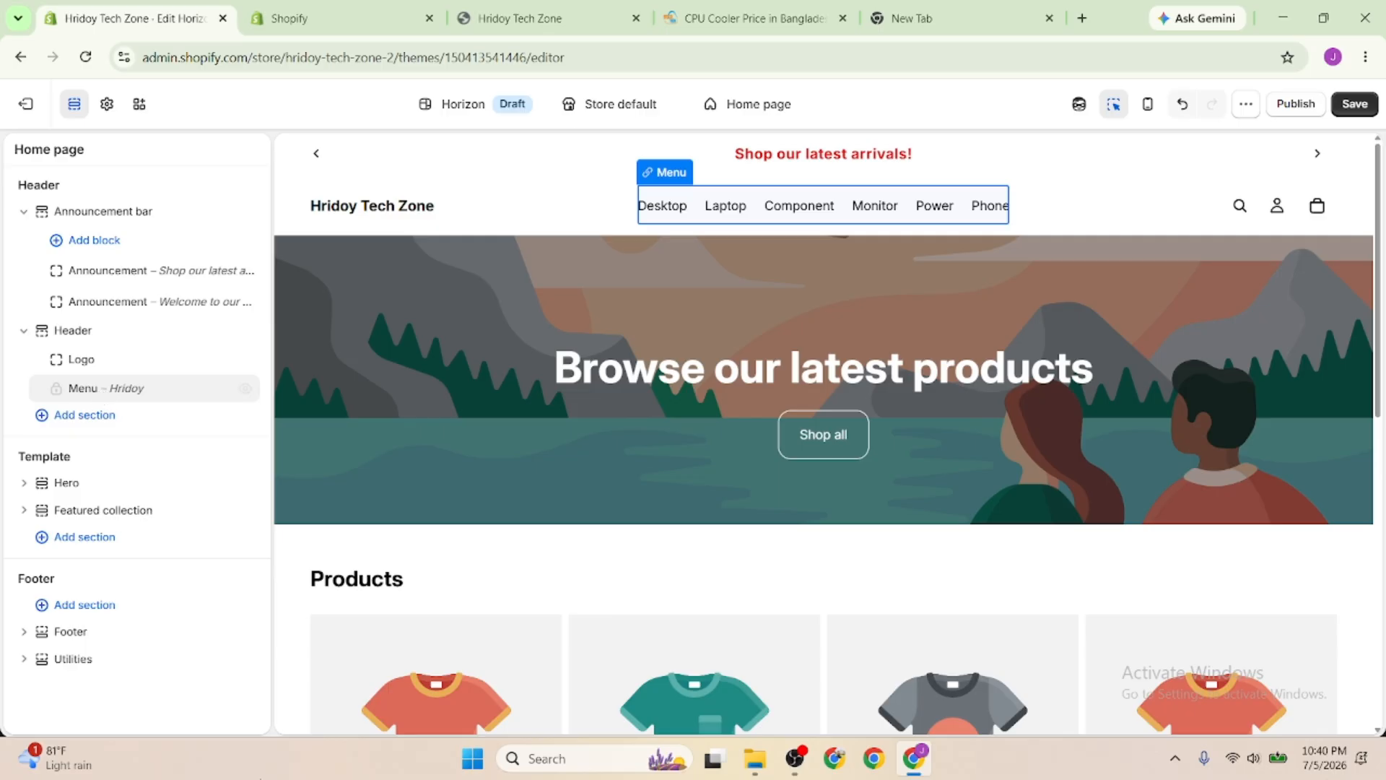
click(1352, 105)
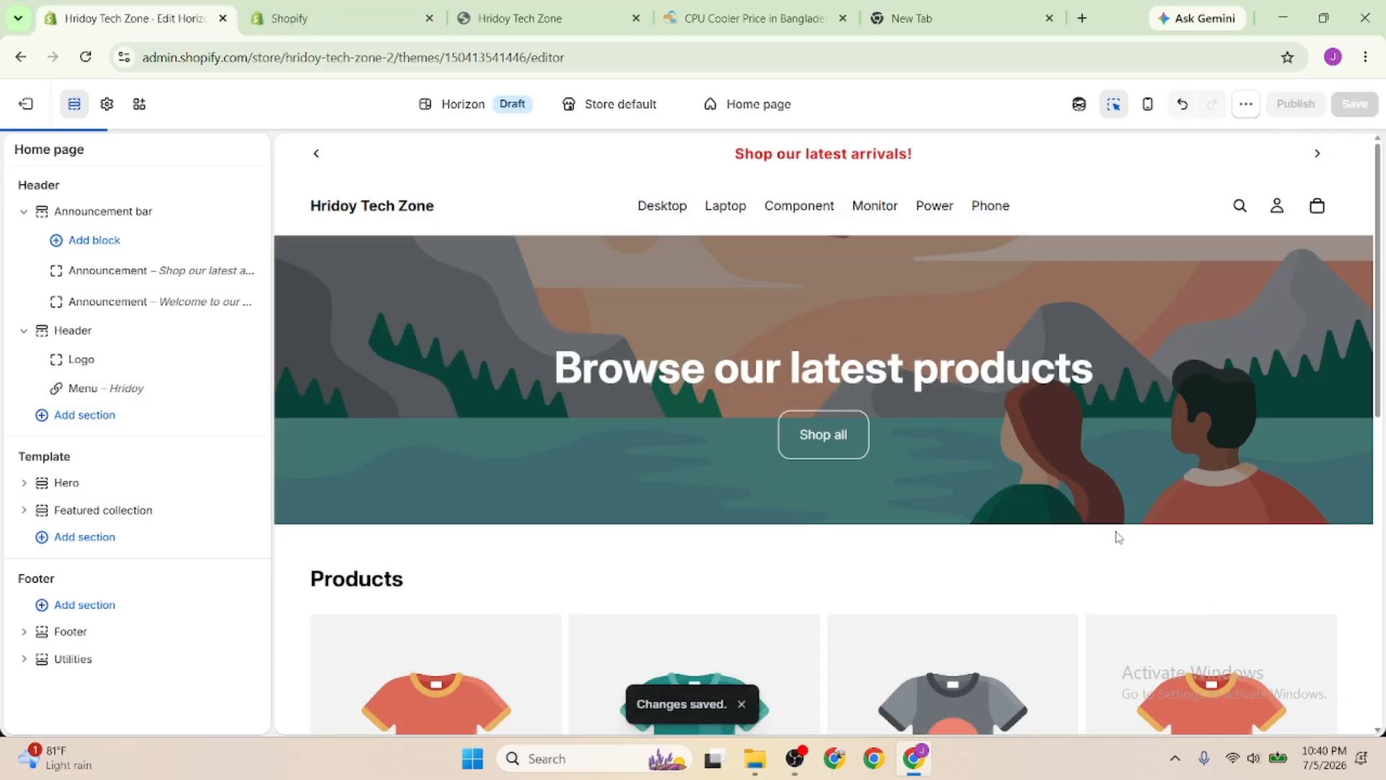
click(618, 7)
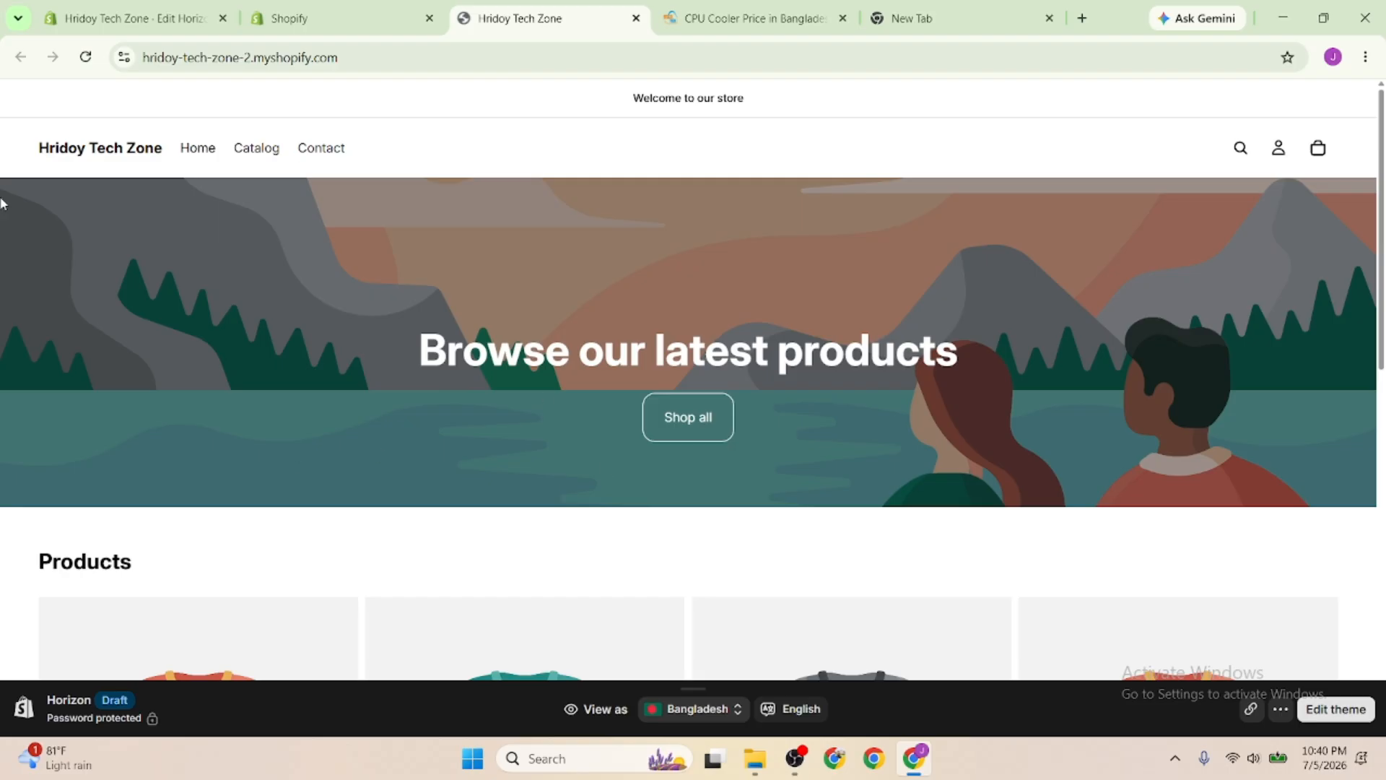
click(85, 57)
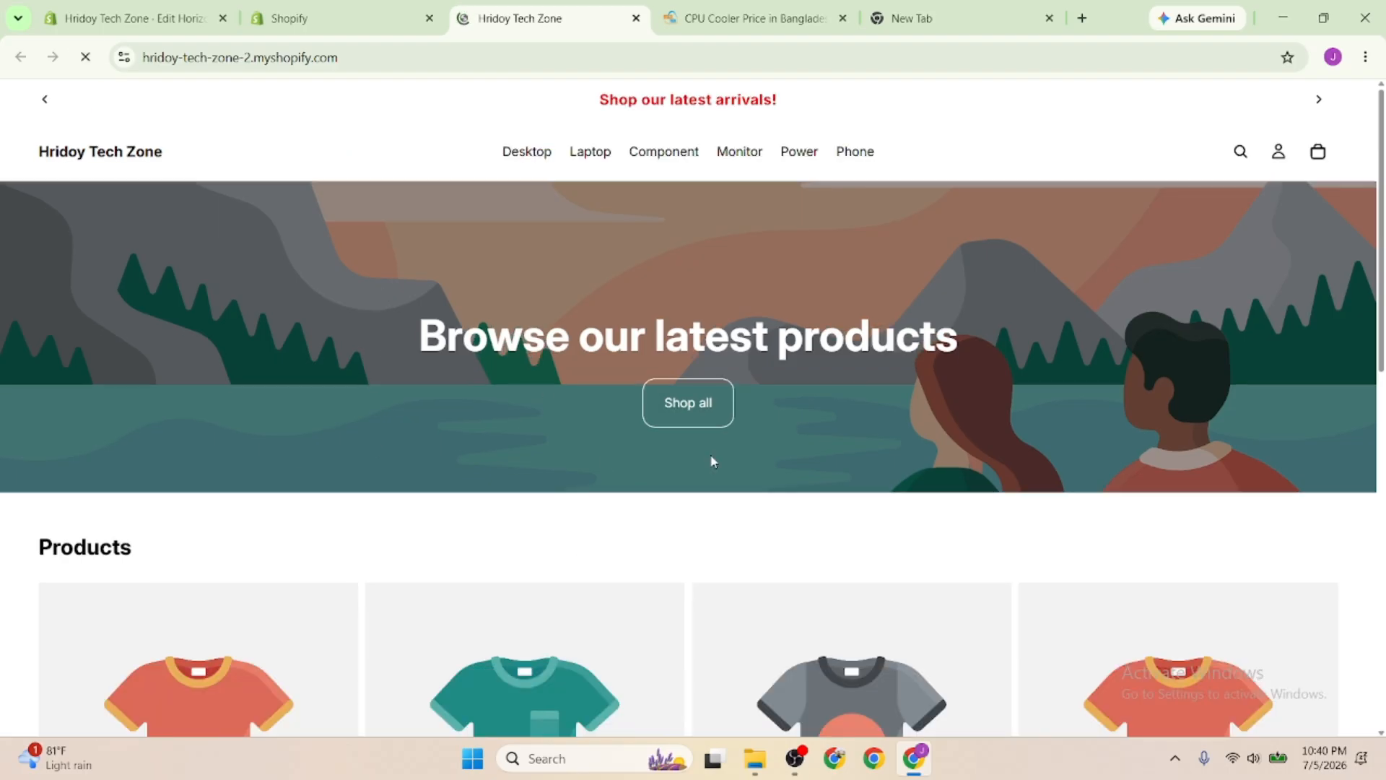
Compare the Star Tech site's Desktop dropdown with the storefront's Desktop, Laptop and Component submenus
click(714, 7)
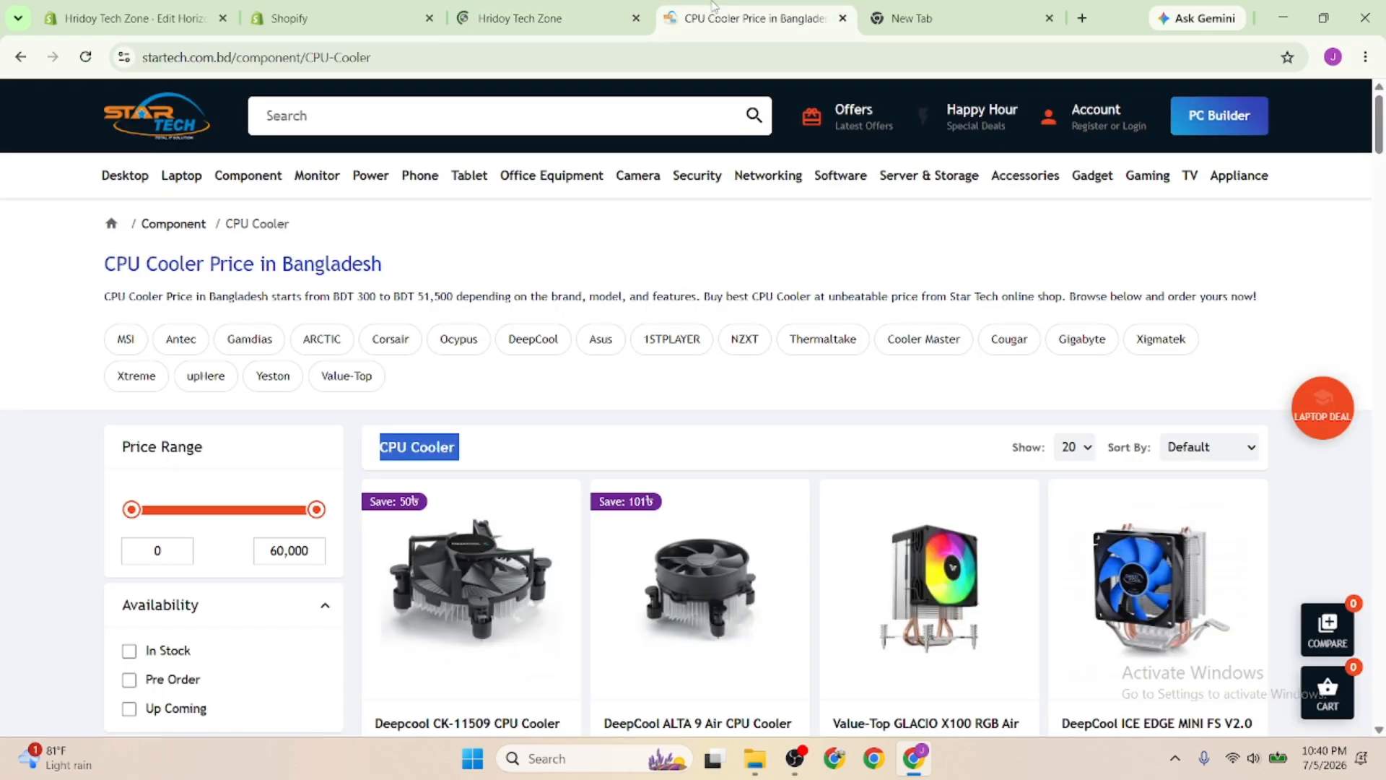
mouse_move(125, 176)
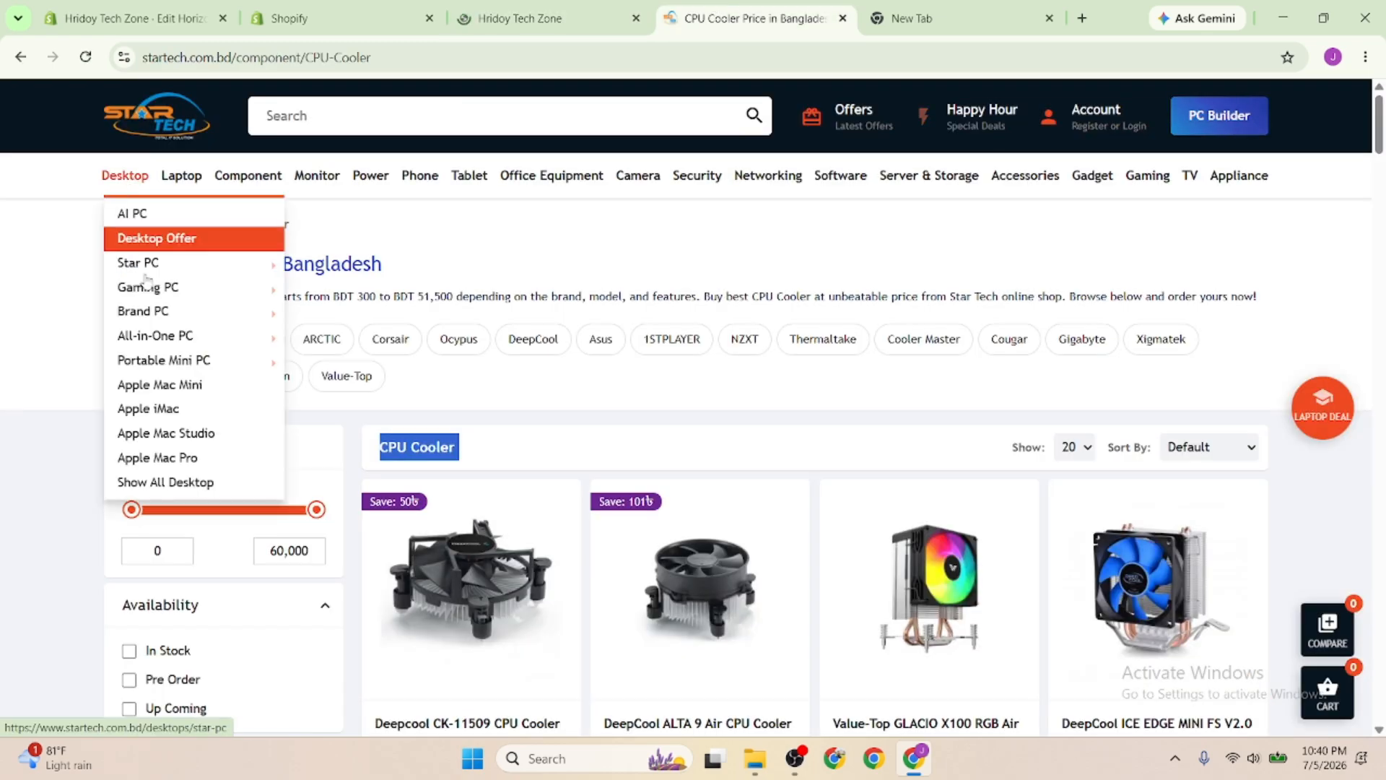
click(520, 18)
mouse_move(537, 162)
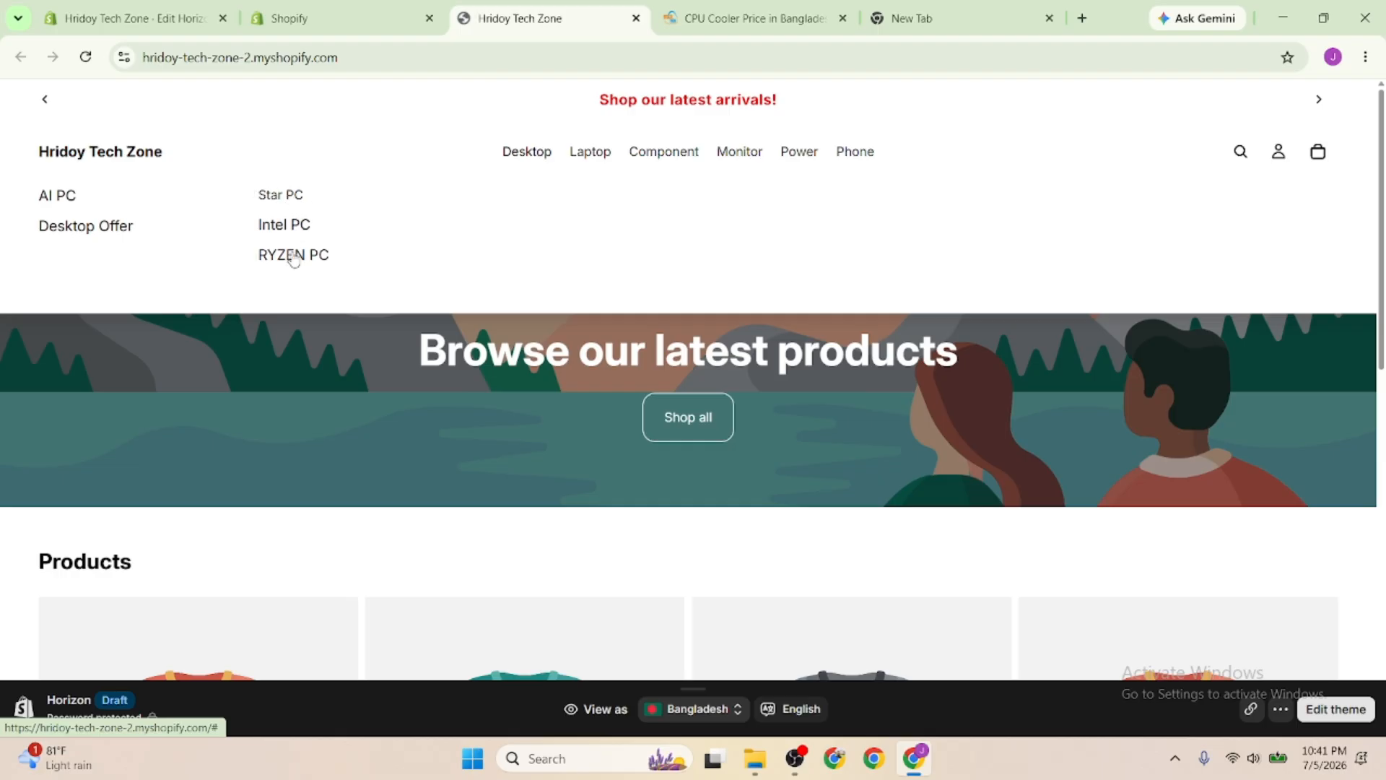
mouse_move(592, 166)
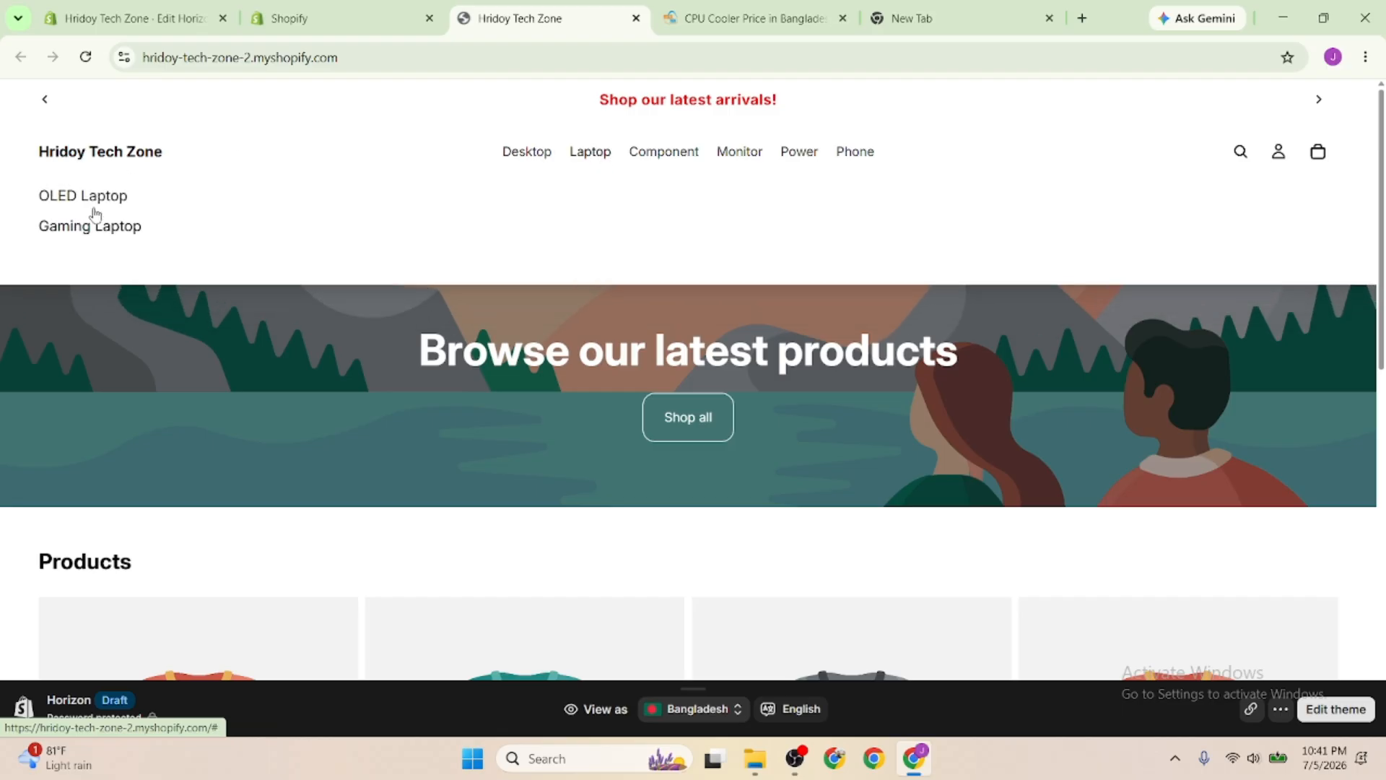
mouse_move(661, 160)
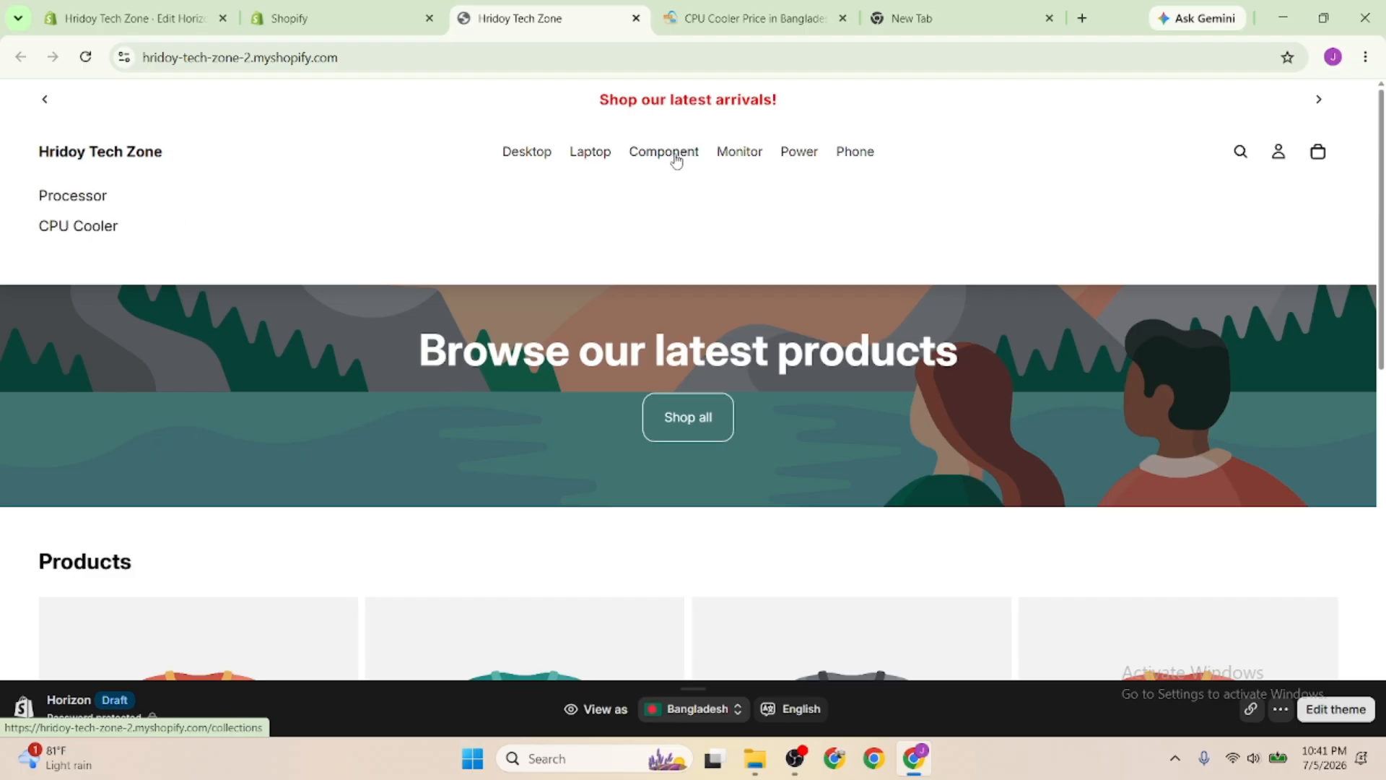
Set the submenu feature's media type to None in the header's Menu block and save the theme
click(314, 20)
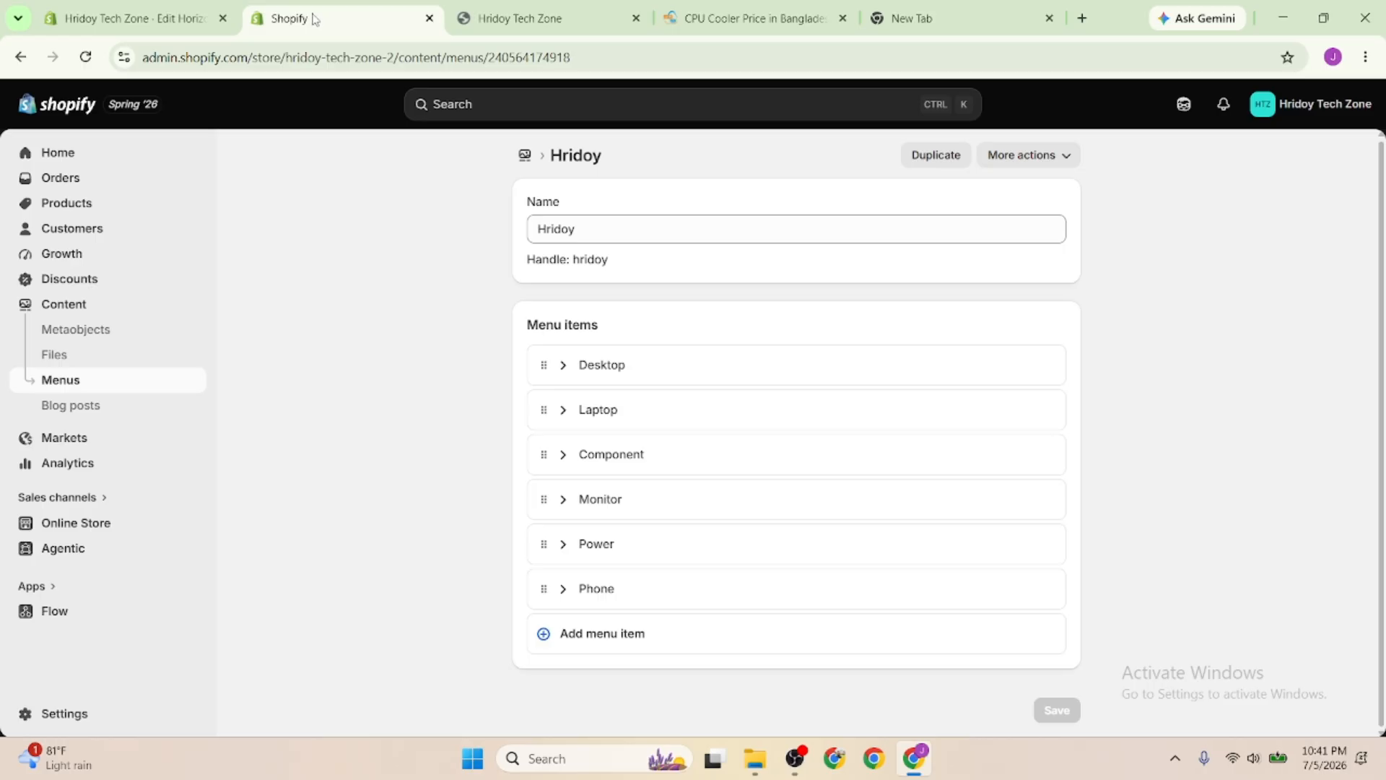
click(165, 8)
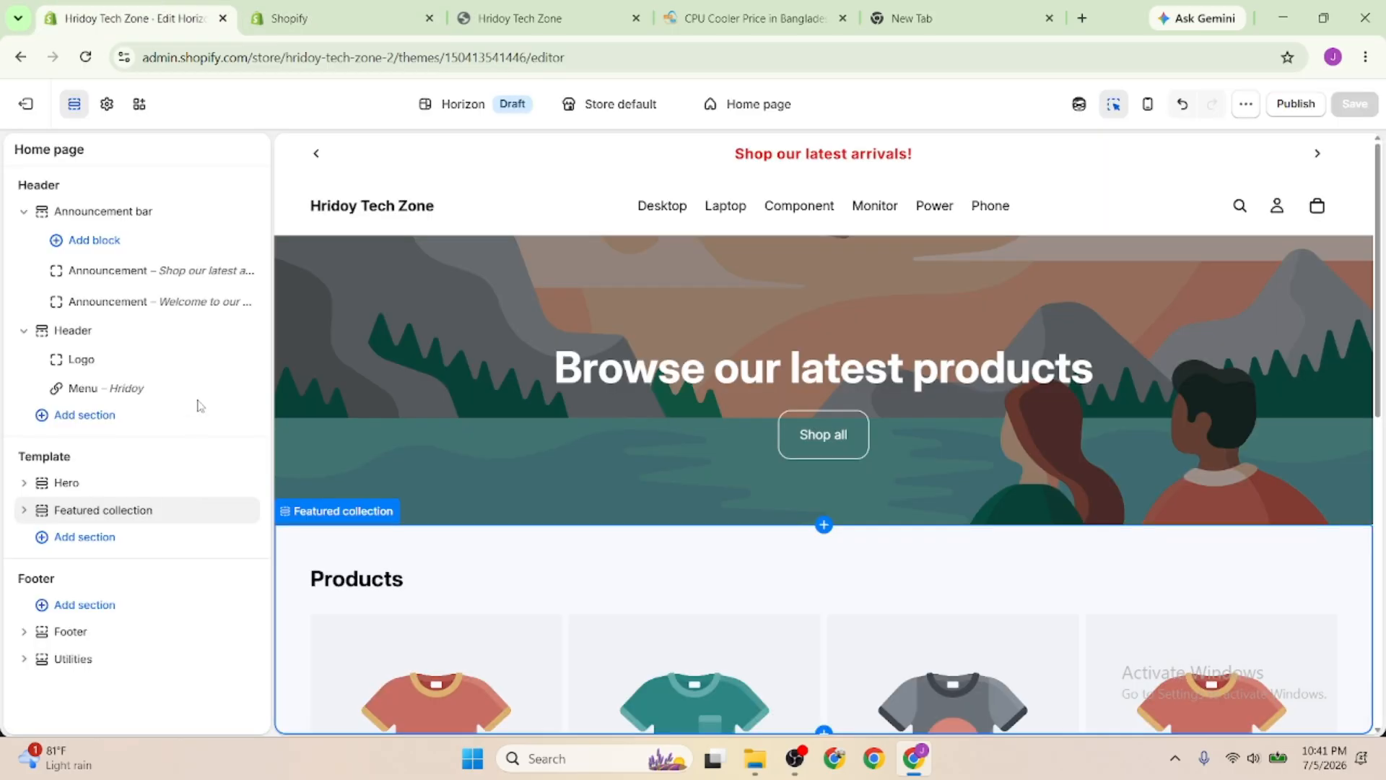
click(85, 389)
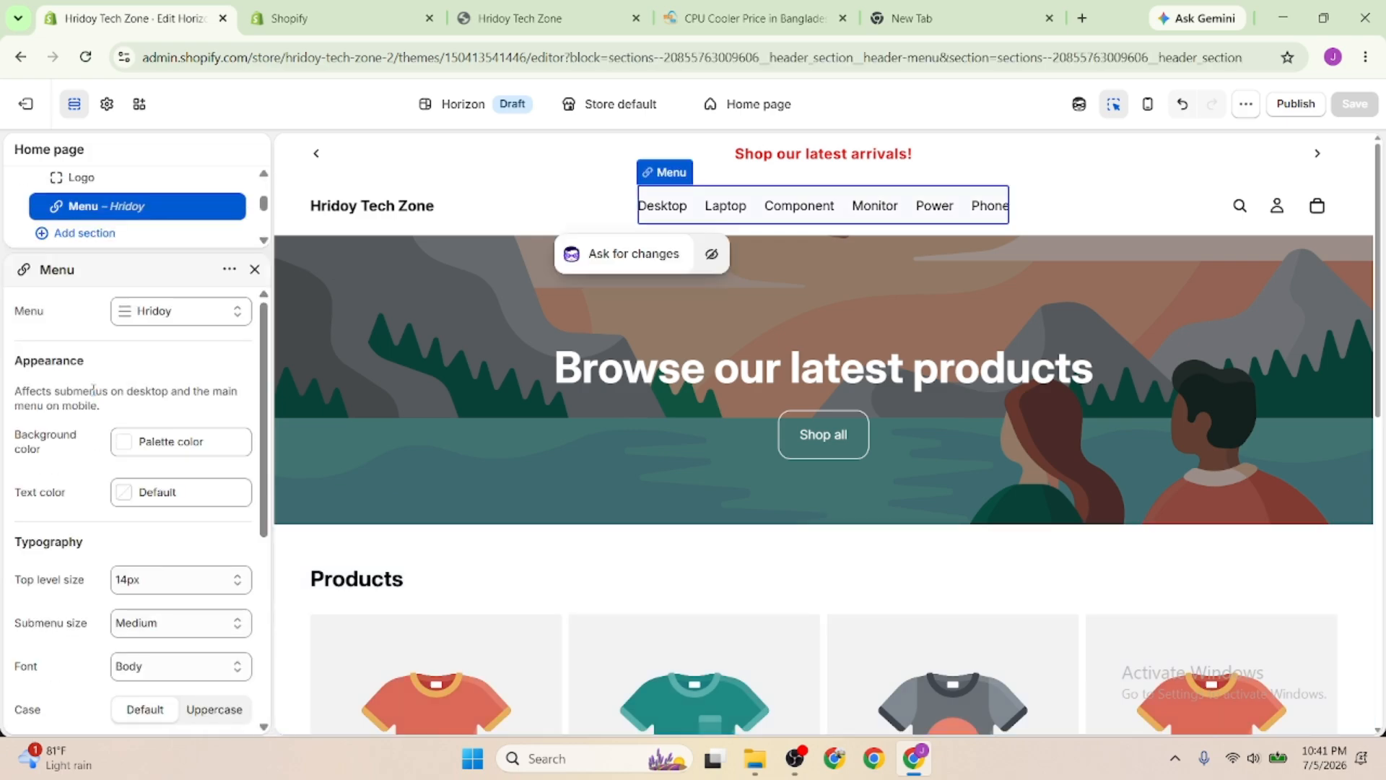
scroll(93, 390, down, 5)
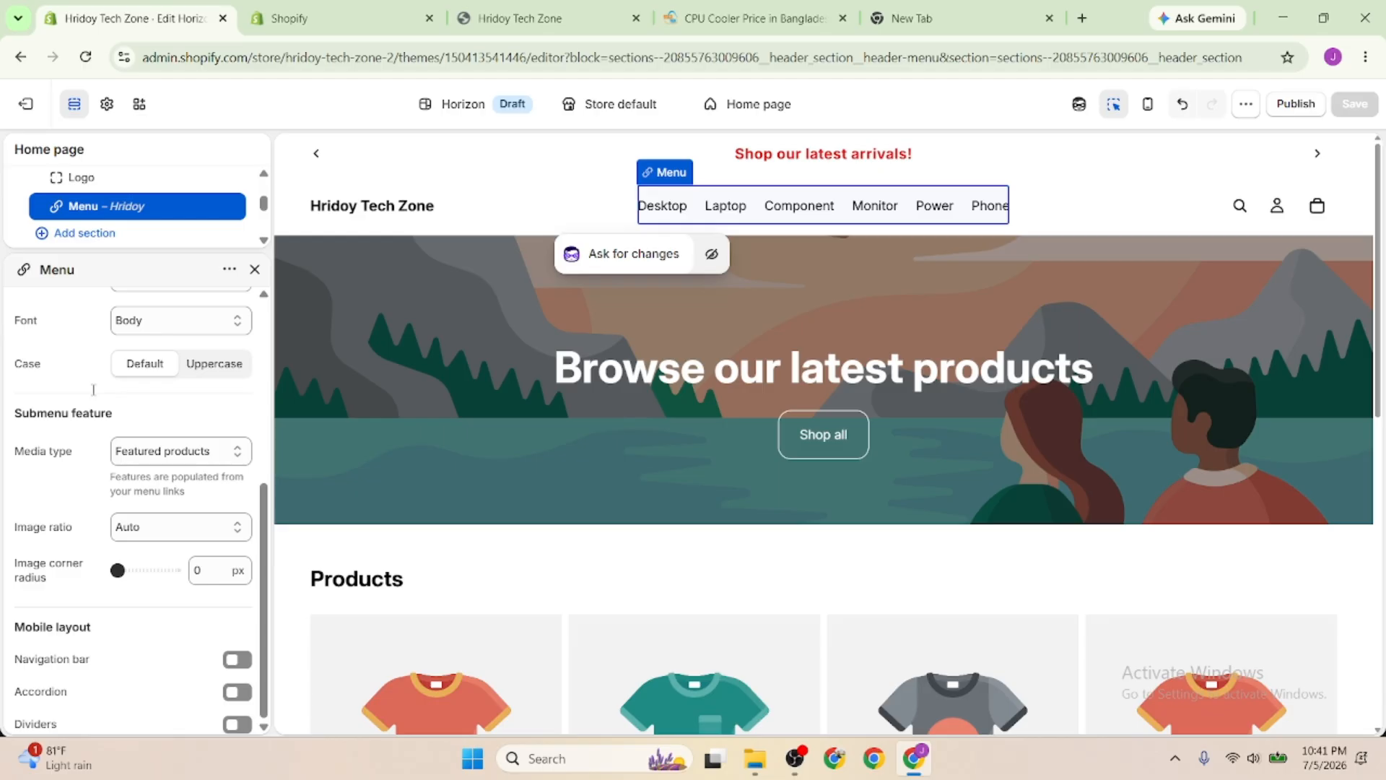
click(168, 454)
click(167, 482)
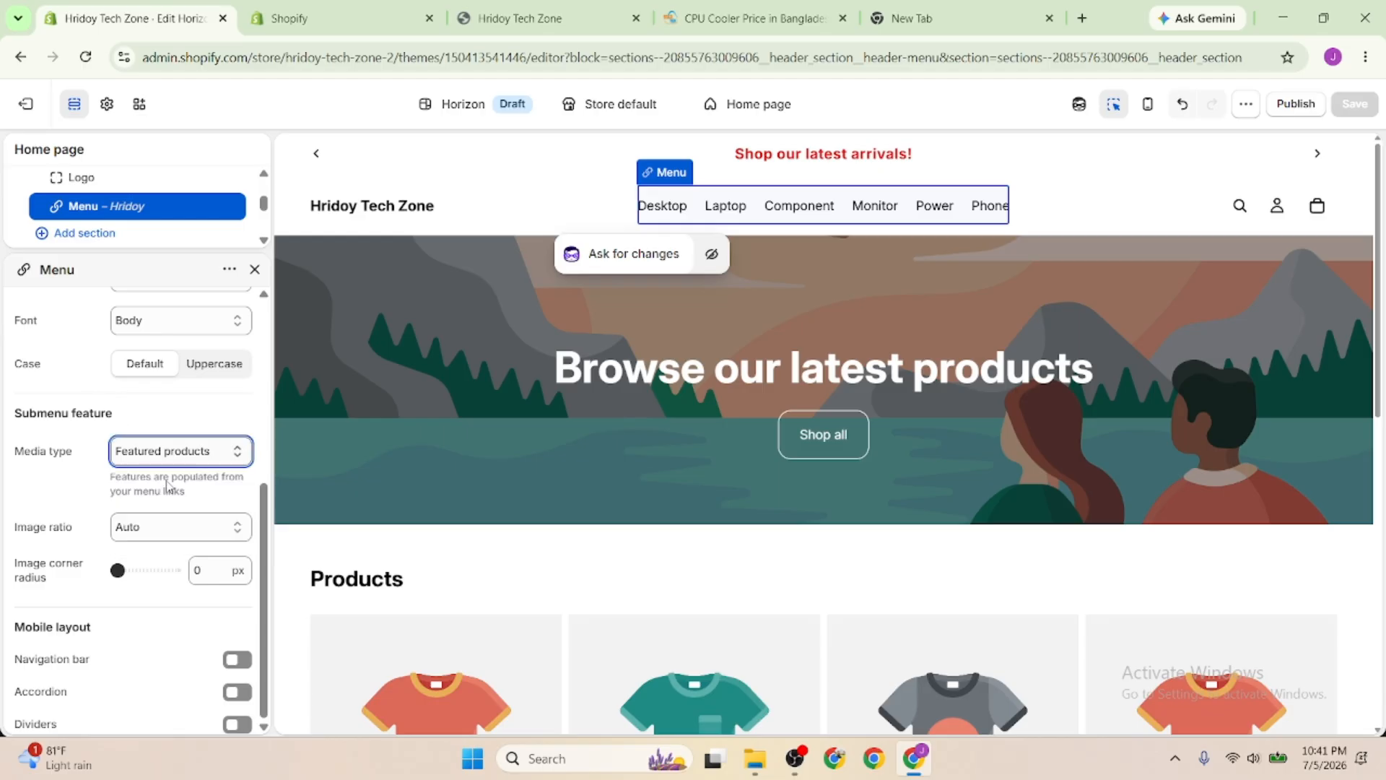
click(1355, 106)
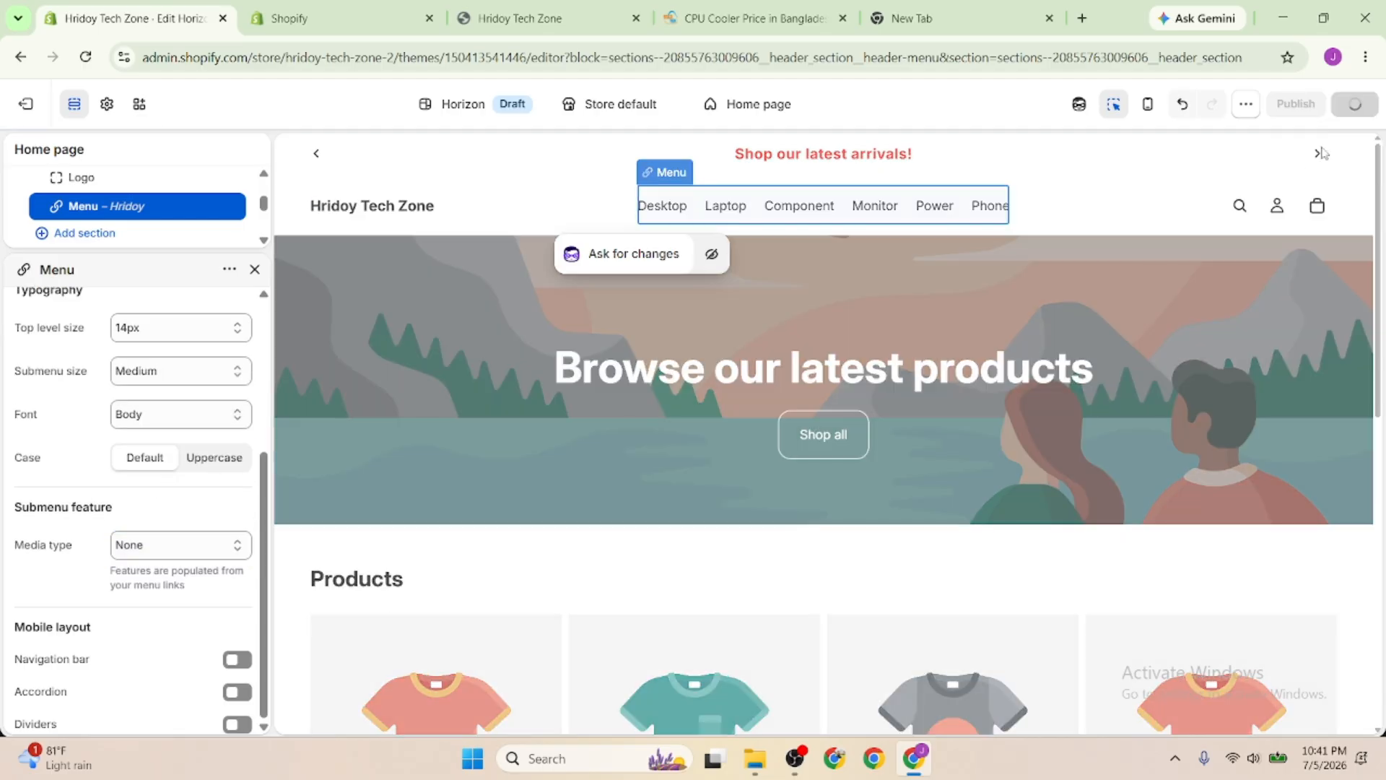
Reload the storefront preview and check the Laptop and Component submenus
click(550, 18)
click(85, 57)
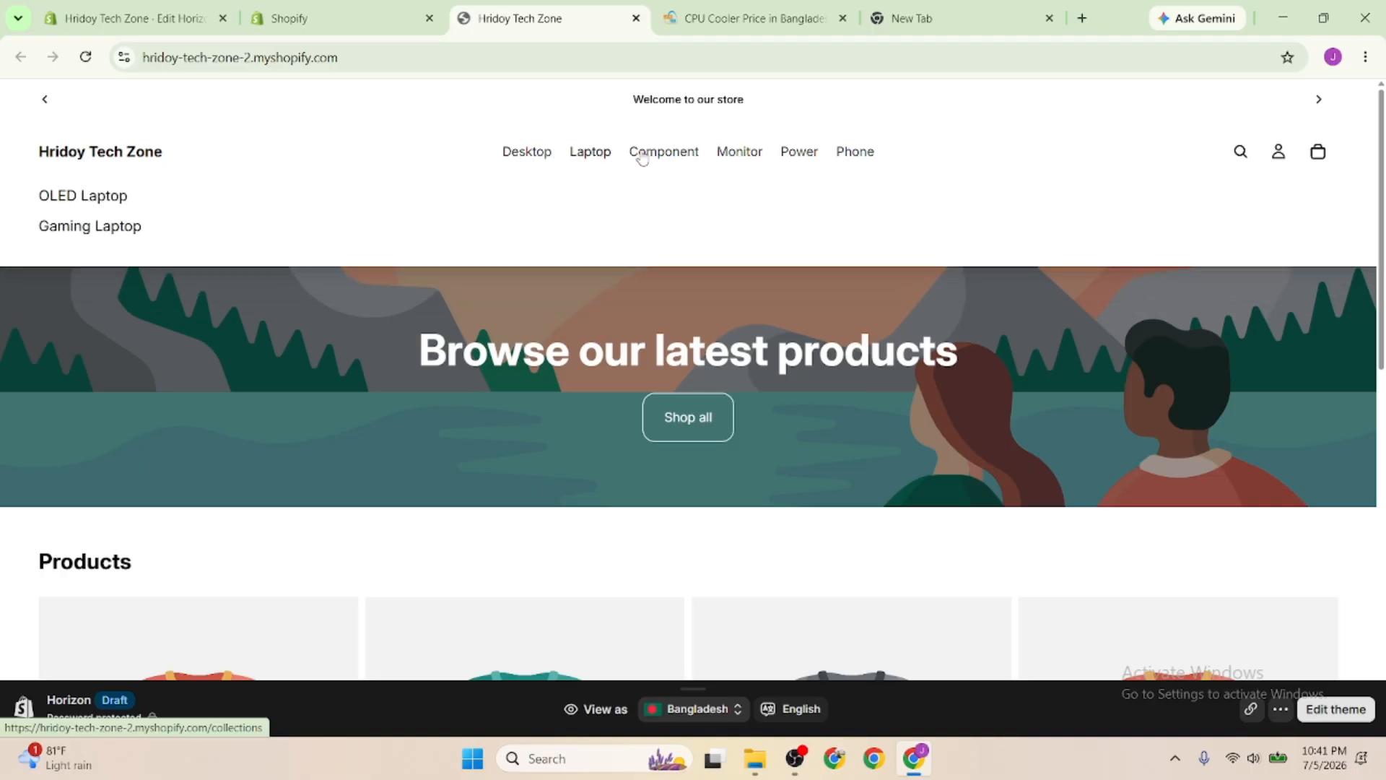
click(350, 15)
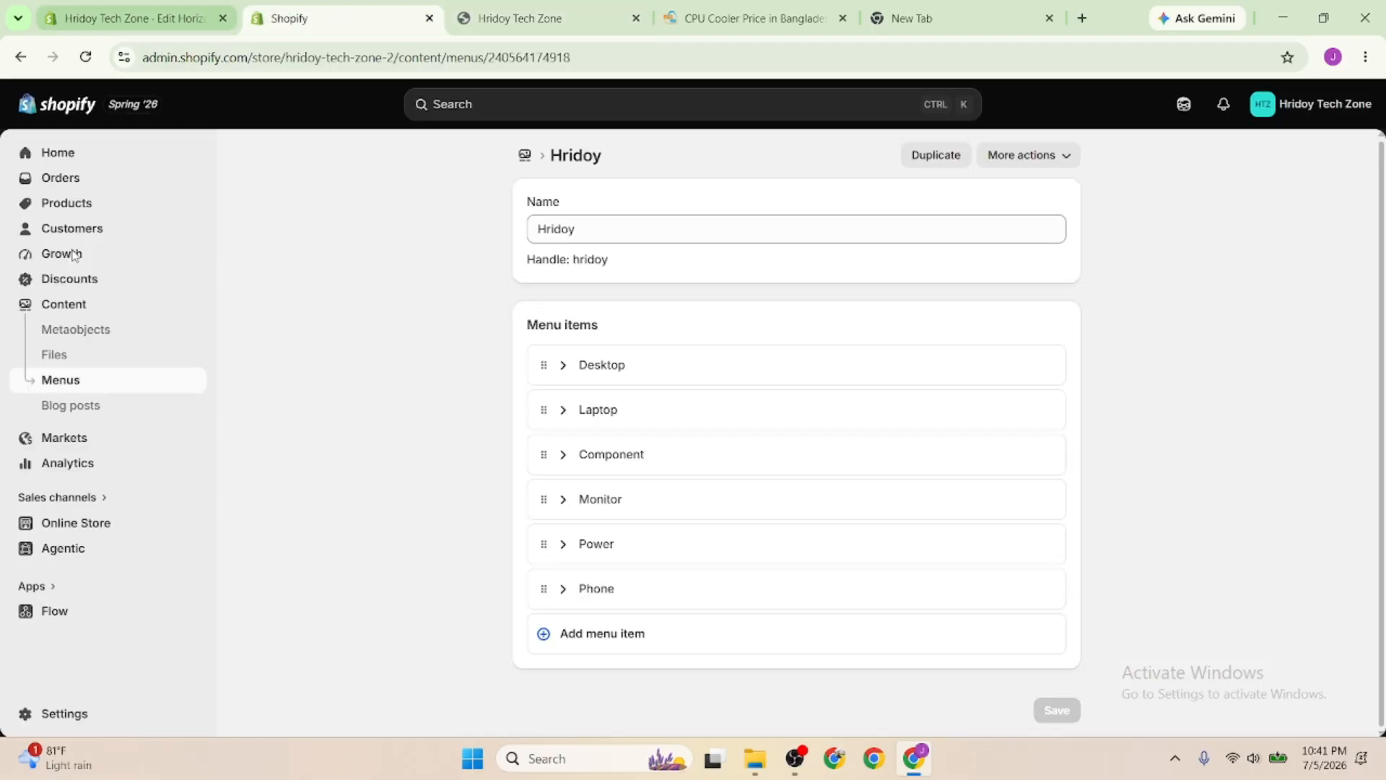
Set the header menu's submenu media type to Collection images in the theme editor
click(141, 21)
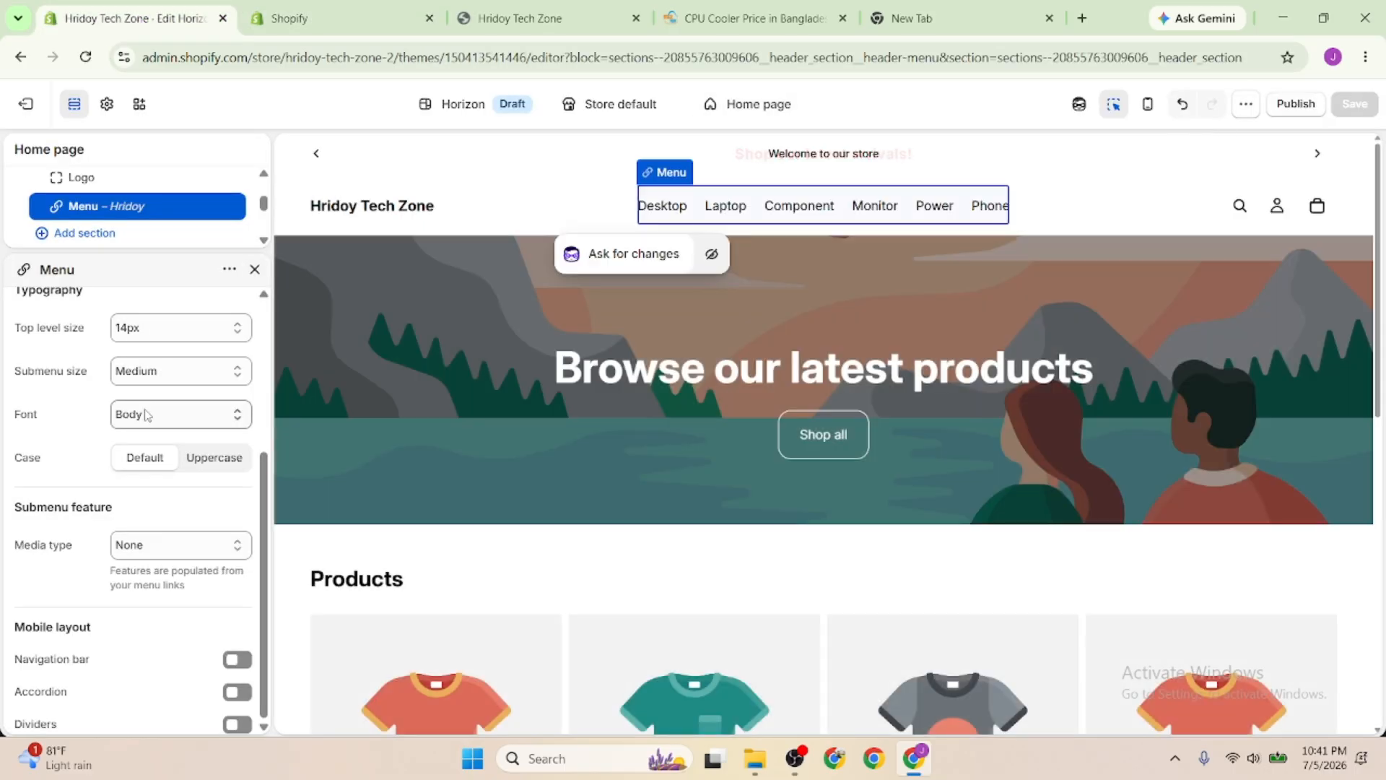
click(137, 372)
click(137, 372)
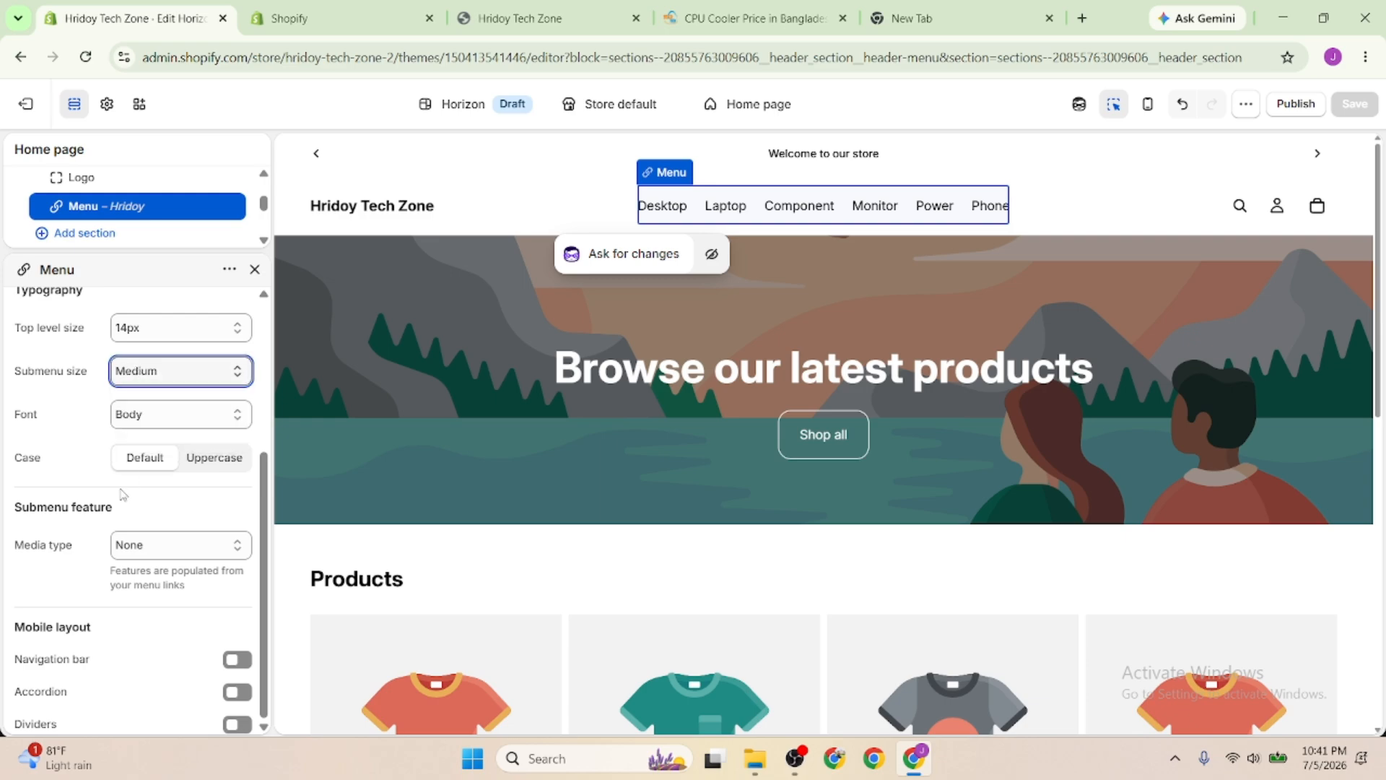
click(151, 550)
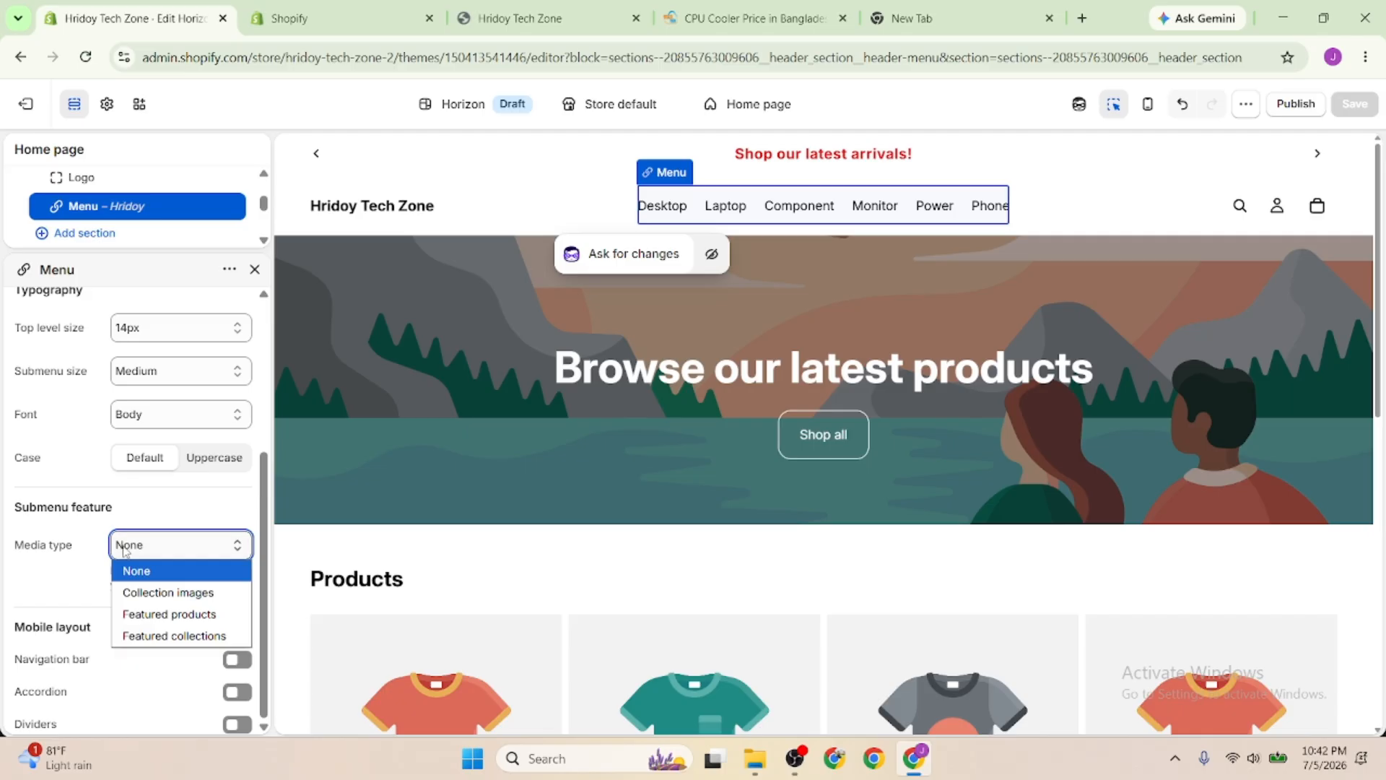
click(154, 592)
scroll(101, 534, down, 1)
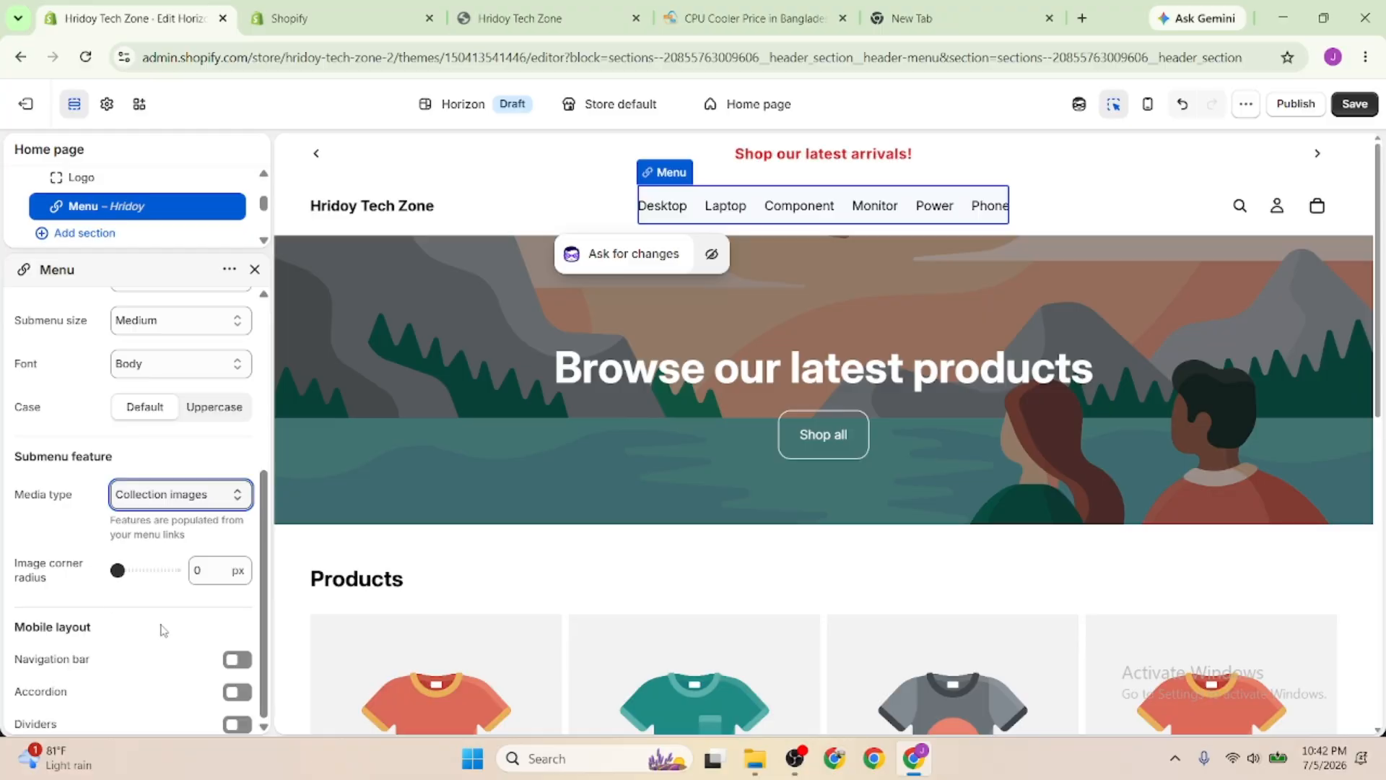
Review the available replacement menus and the Menu block's actions without changing anything, and close the Menu settings
scroll(164, 631, up, 6)
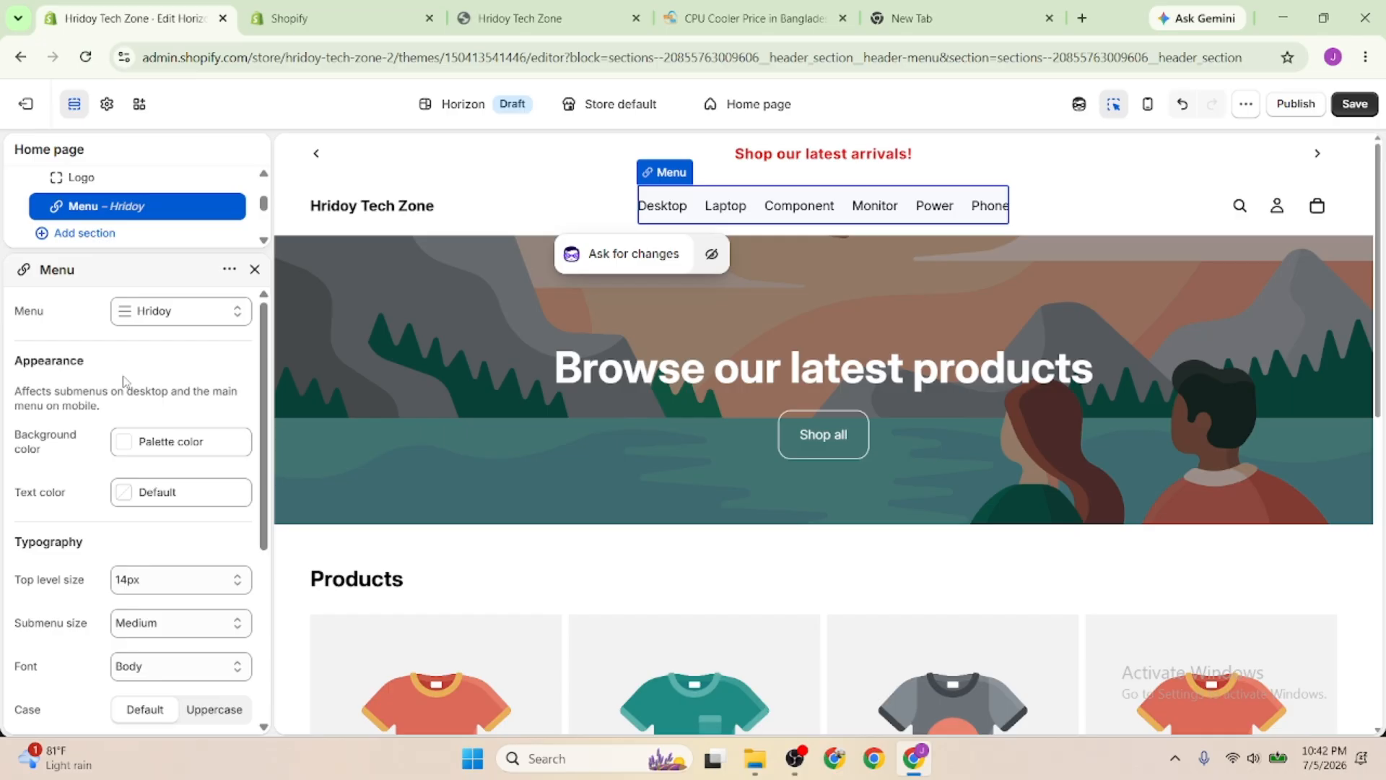
click(172, 311)
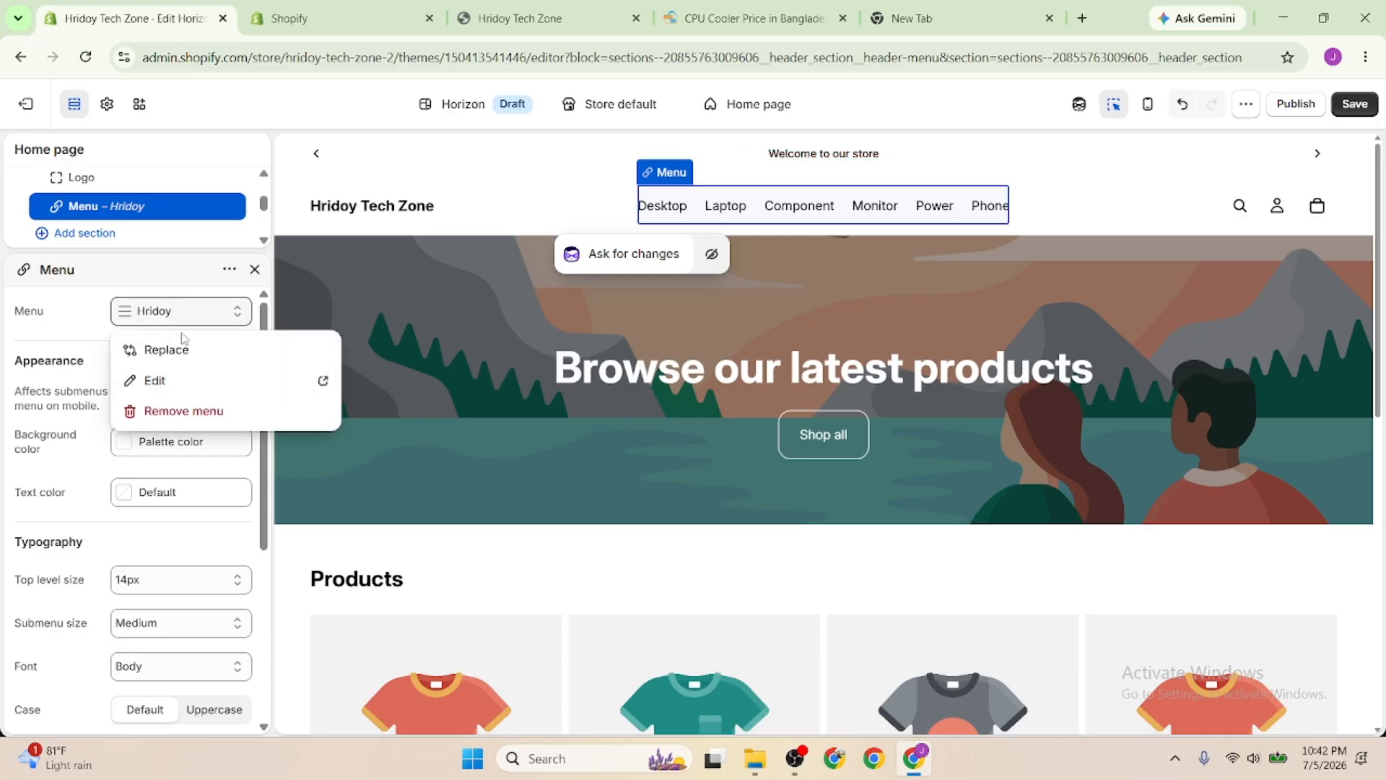
click(181, 350)
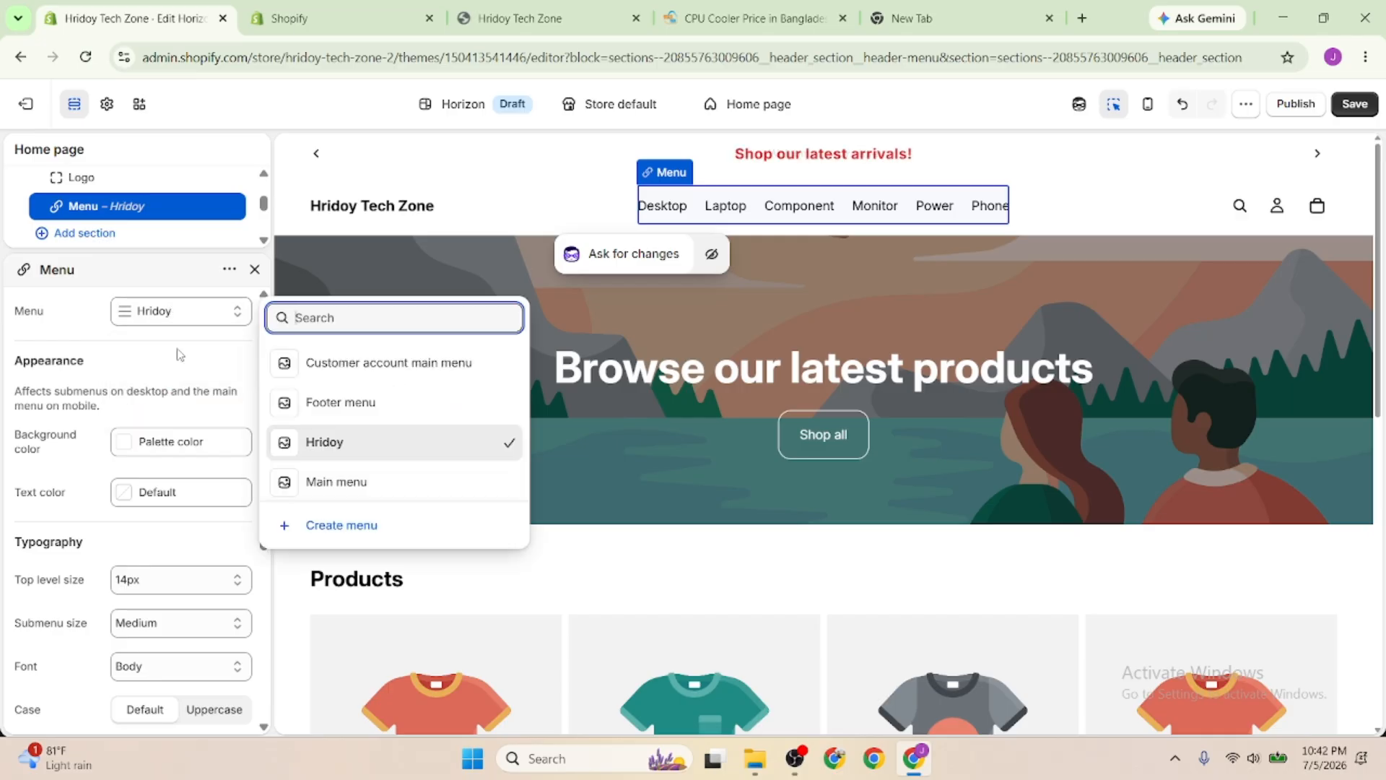
click(65, 330)
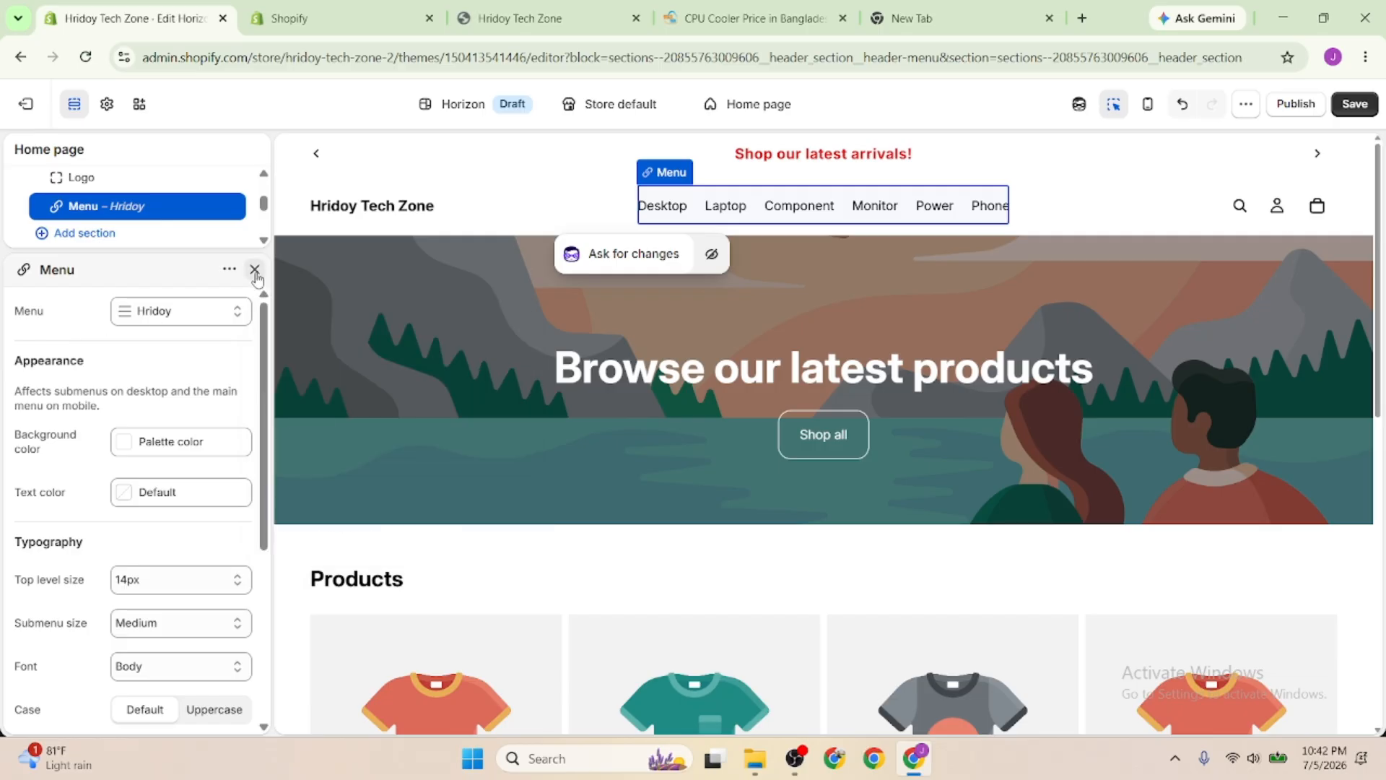
click(230, 271)
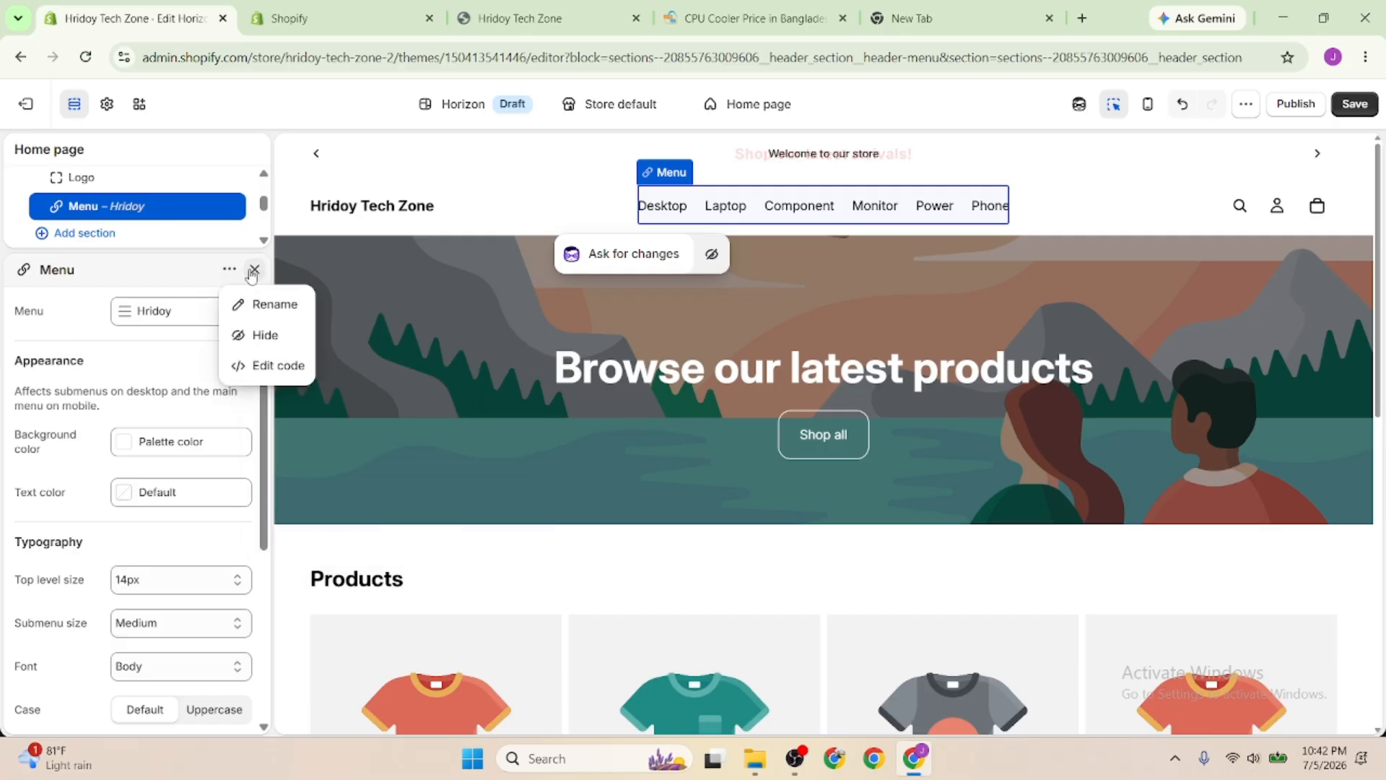
click(255, 270)
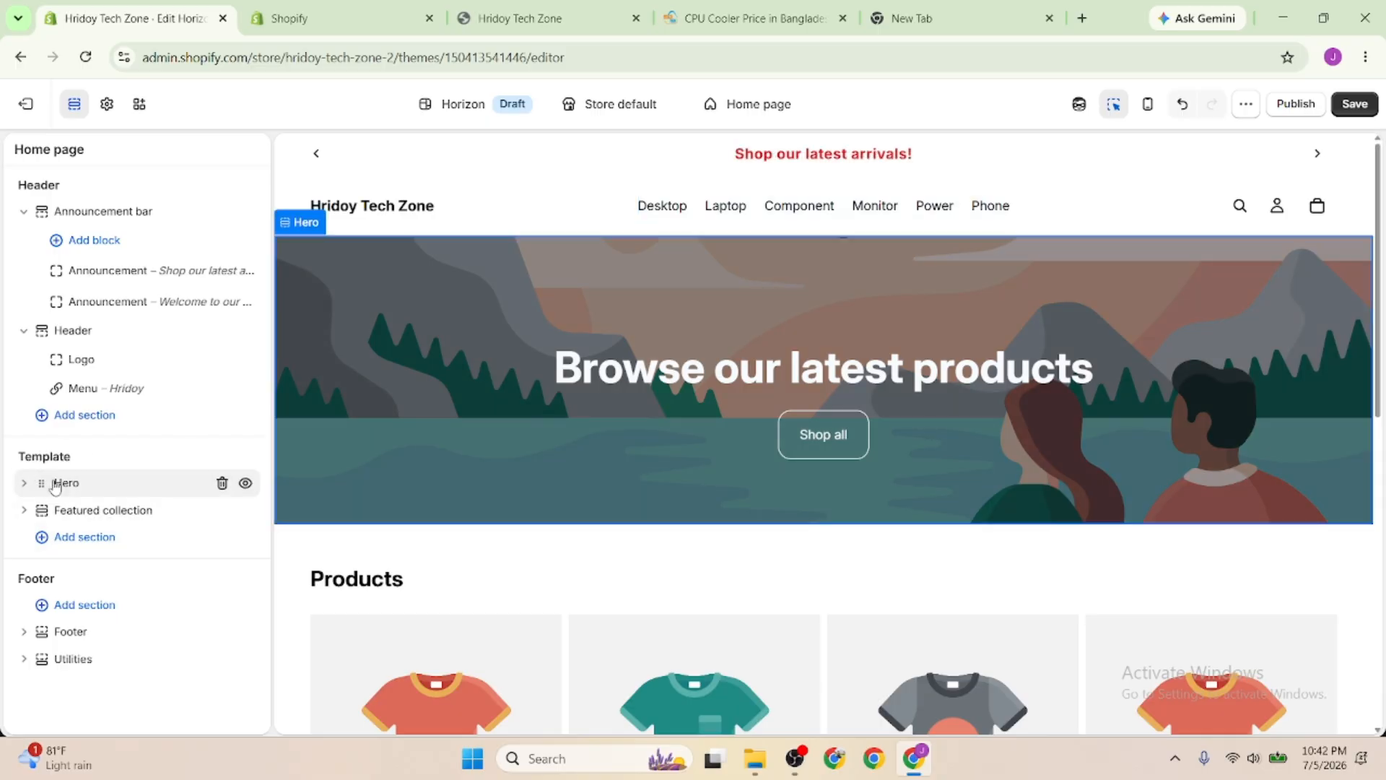
Open the Heading block in the Hero section and add "HELLO" in front of "Browse our latest products"
click(25, 484)
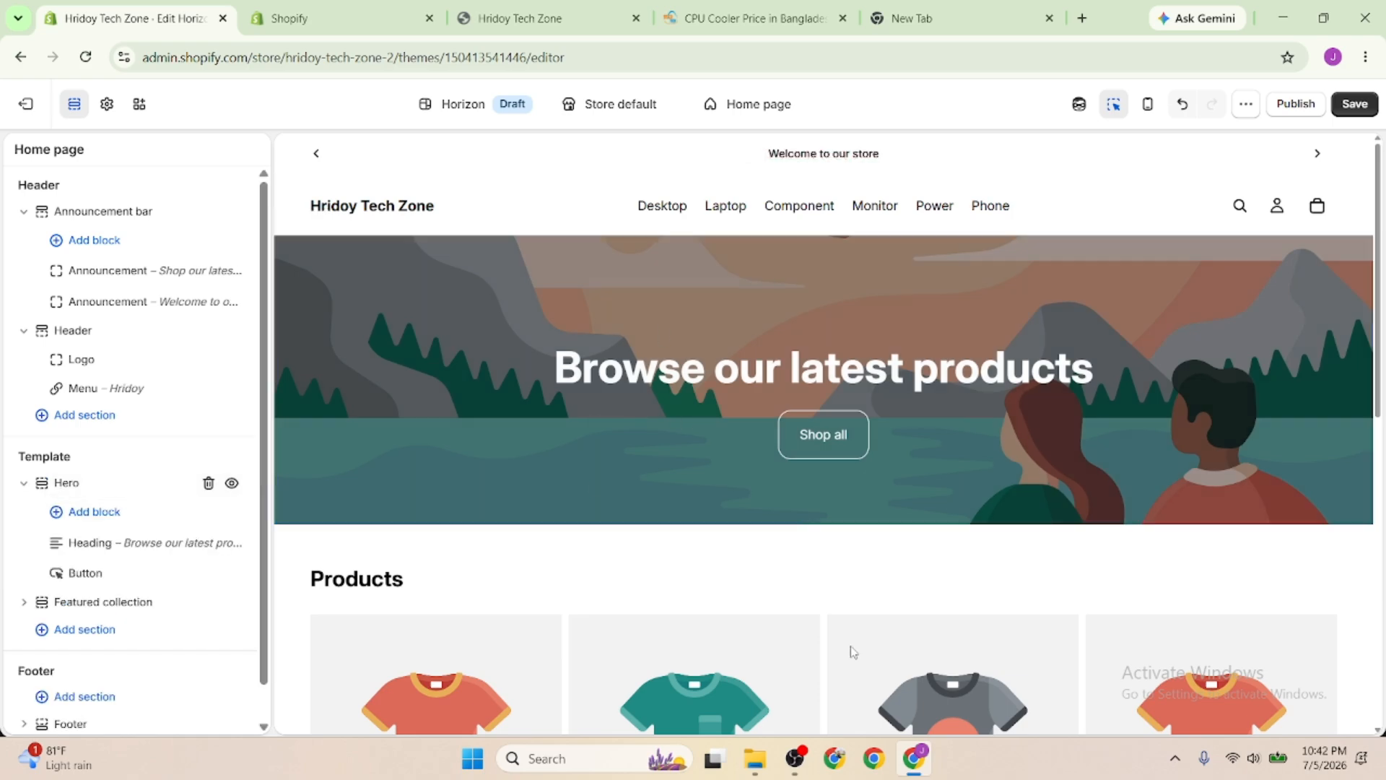
click(102, 547)
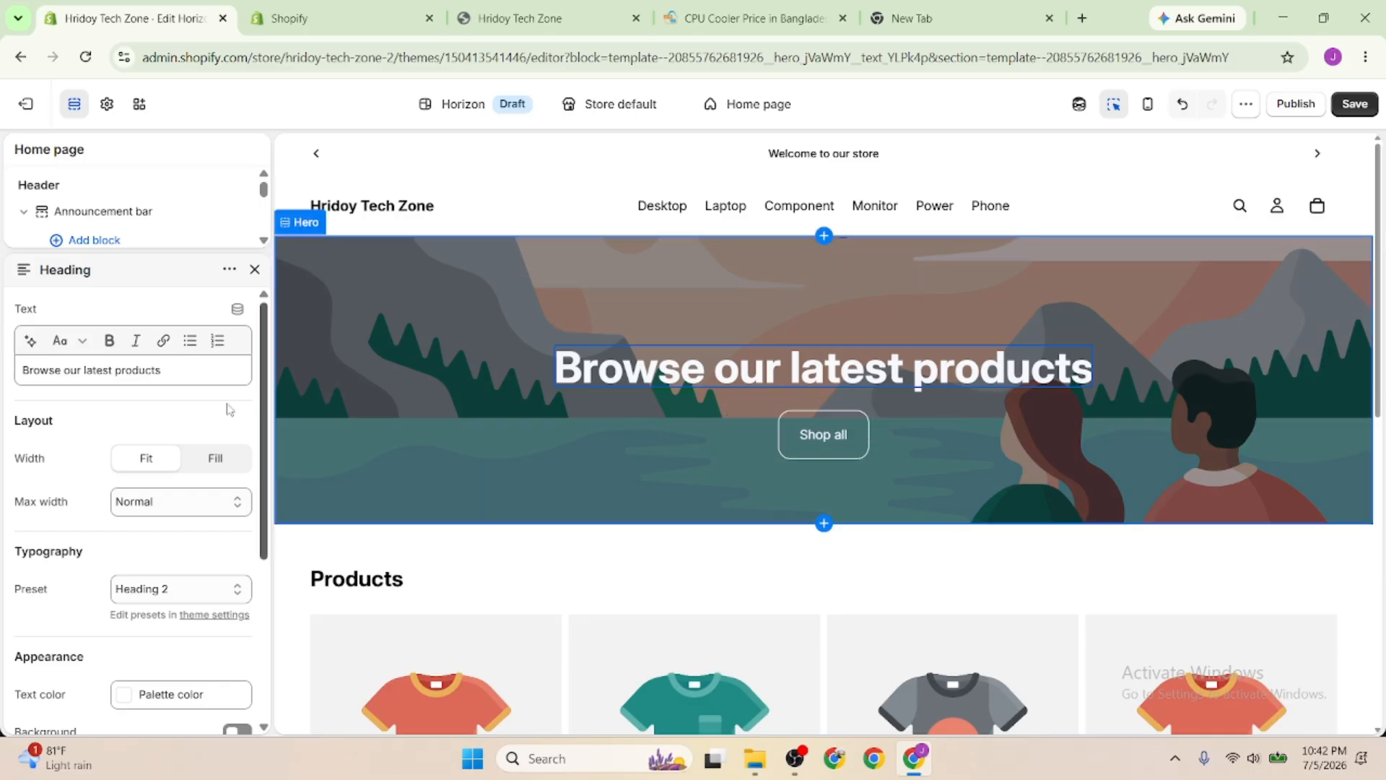
scroll(143, 571, down, 1)
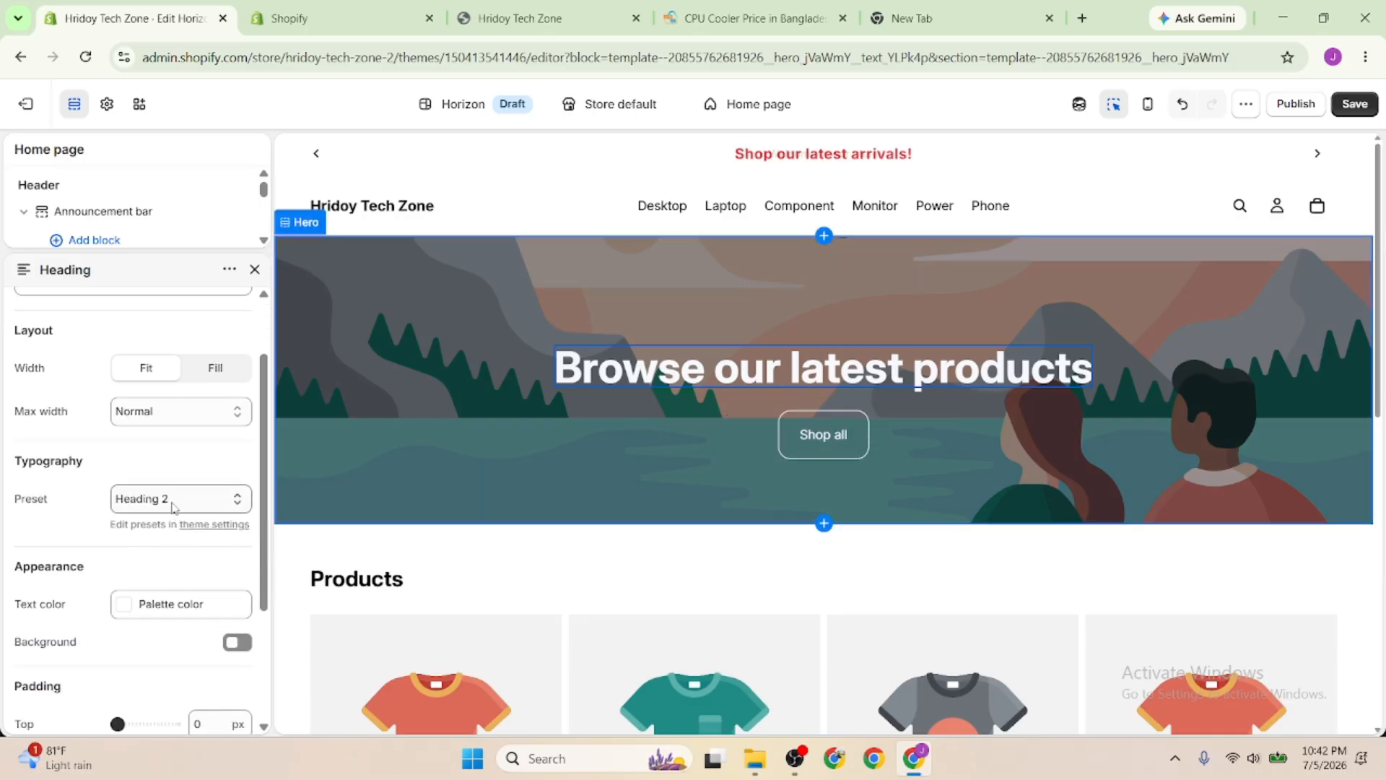
scroll(160, 522, down, 2)
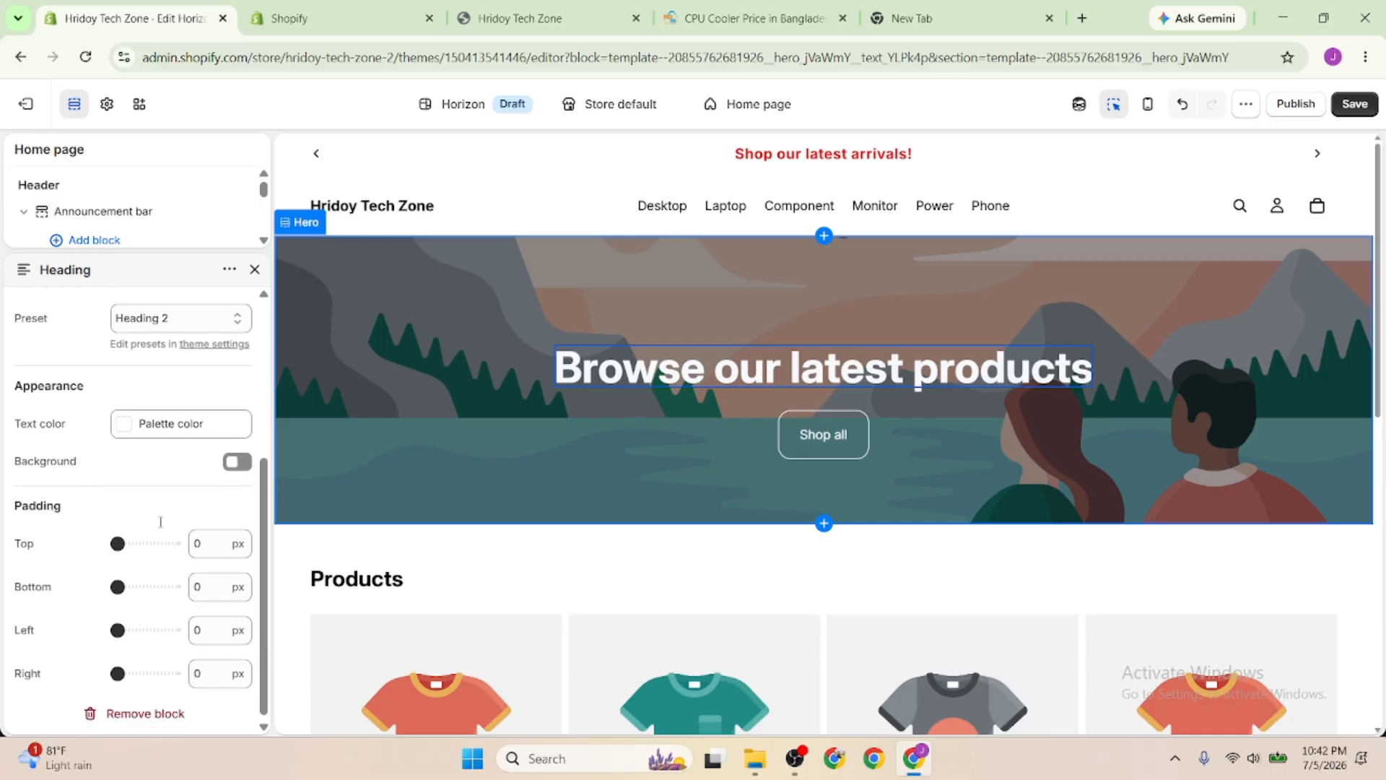
scroll(160, 521, up, 3)
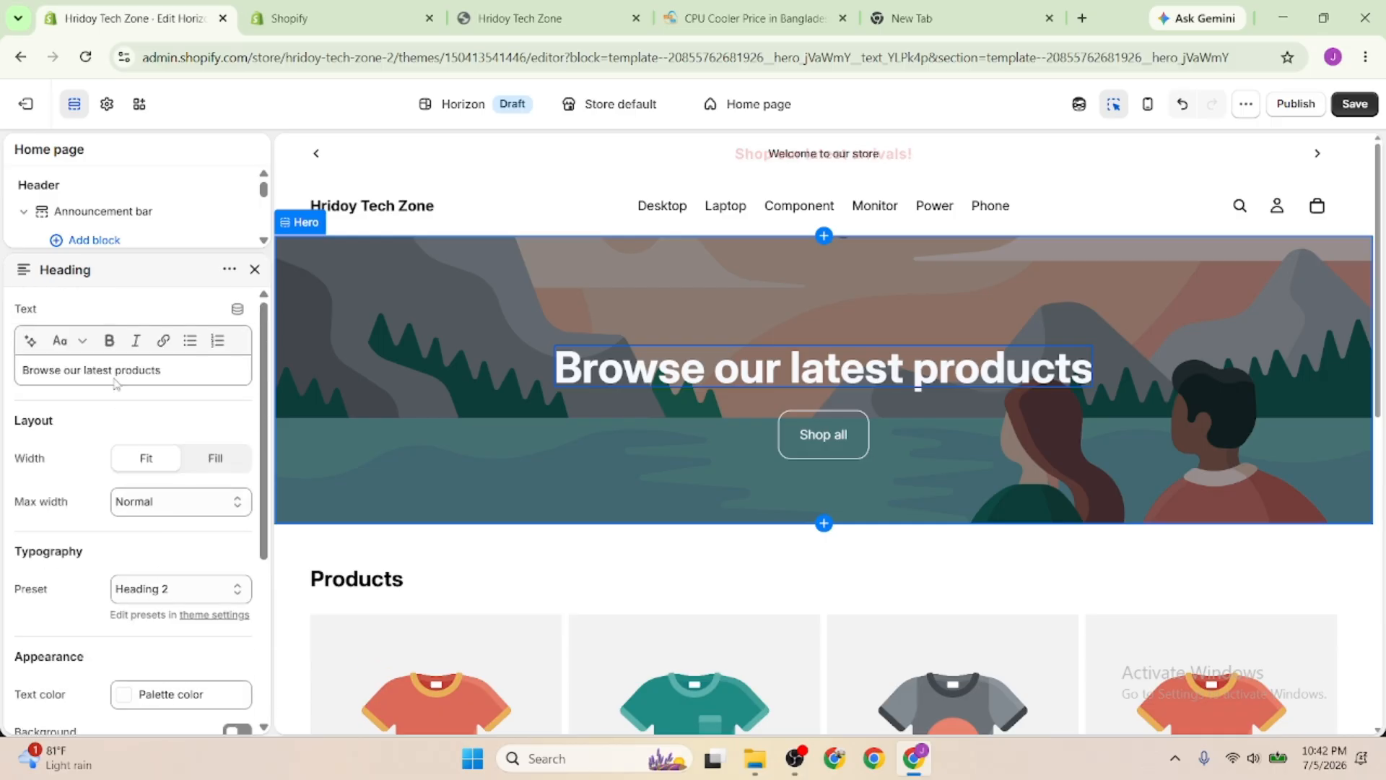
triple_click(163, 373)
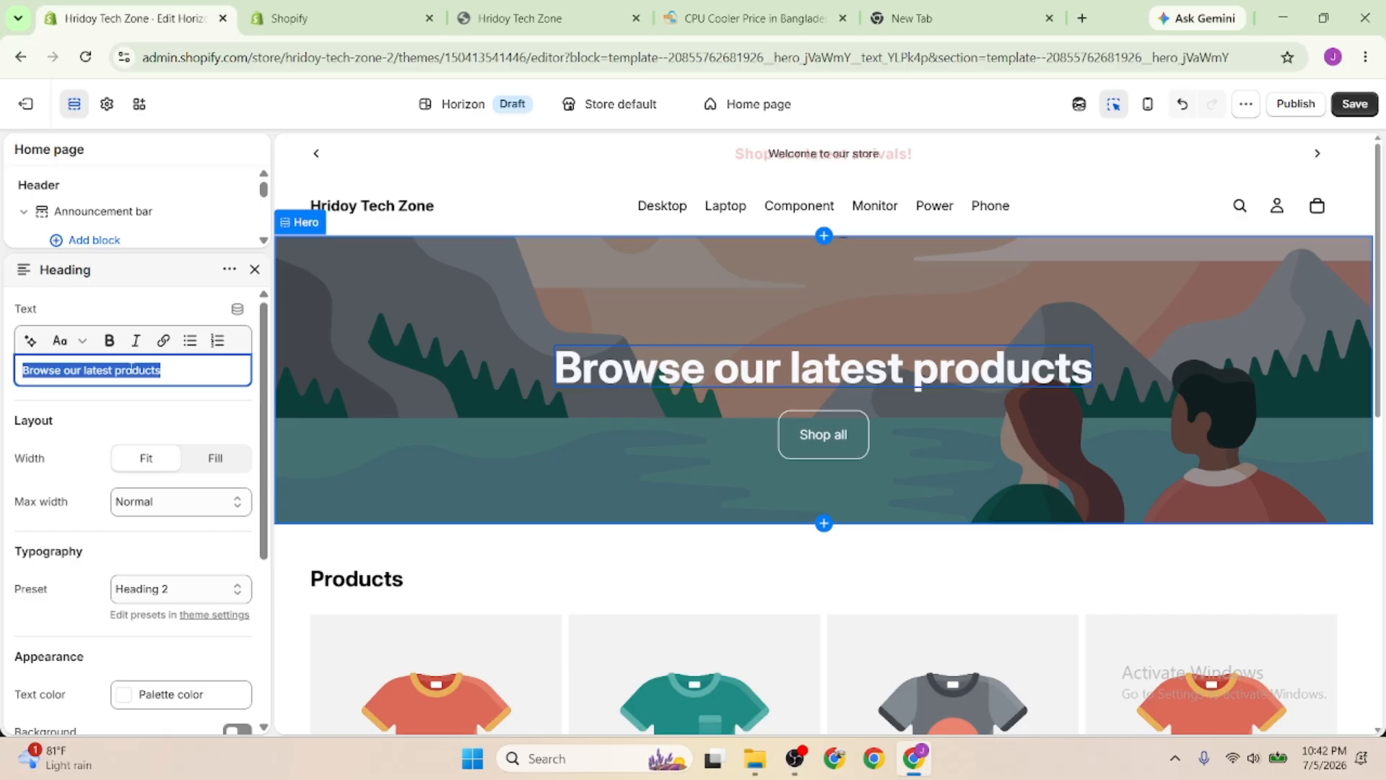
click(103, 370)
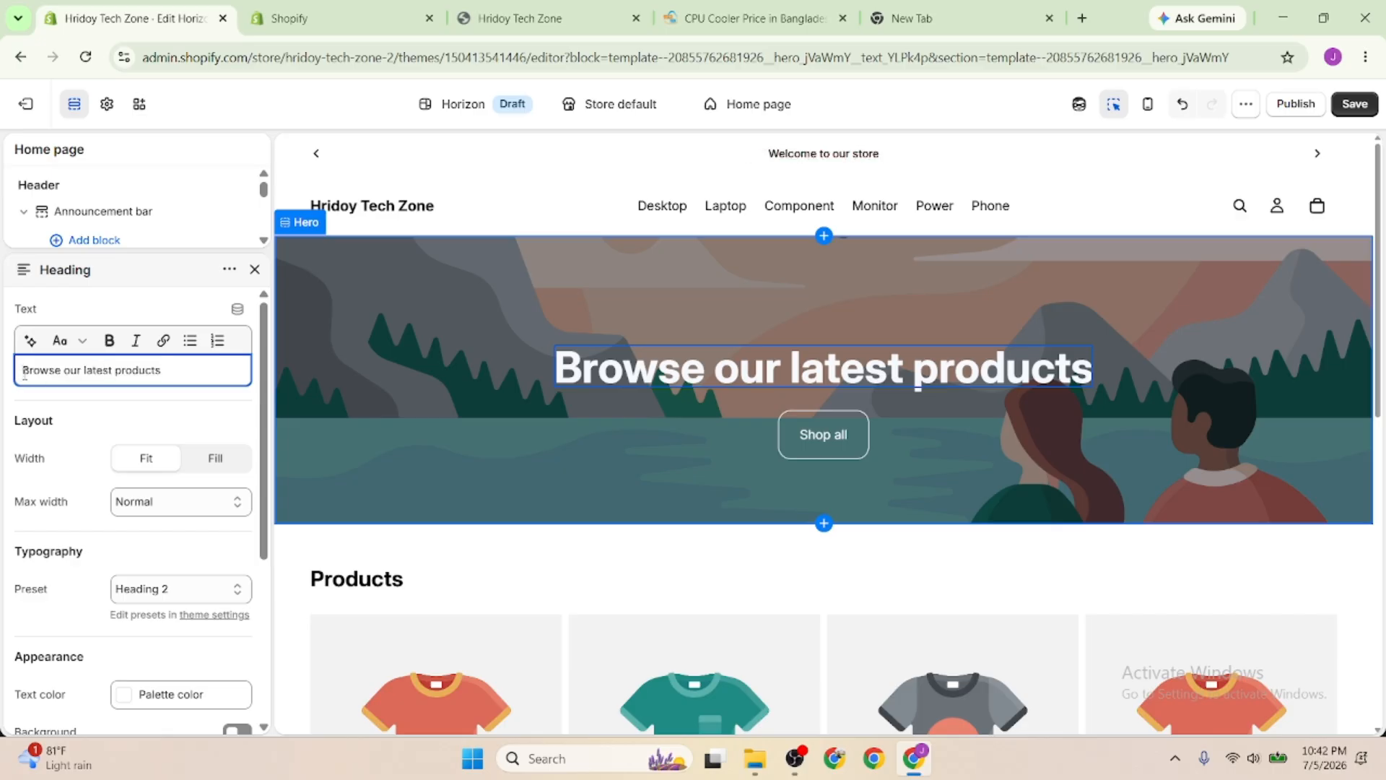
text(hELLO)
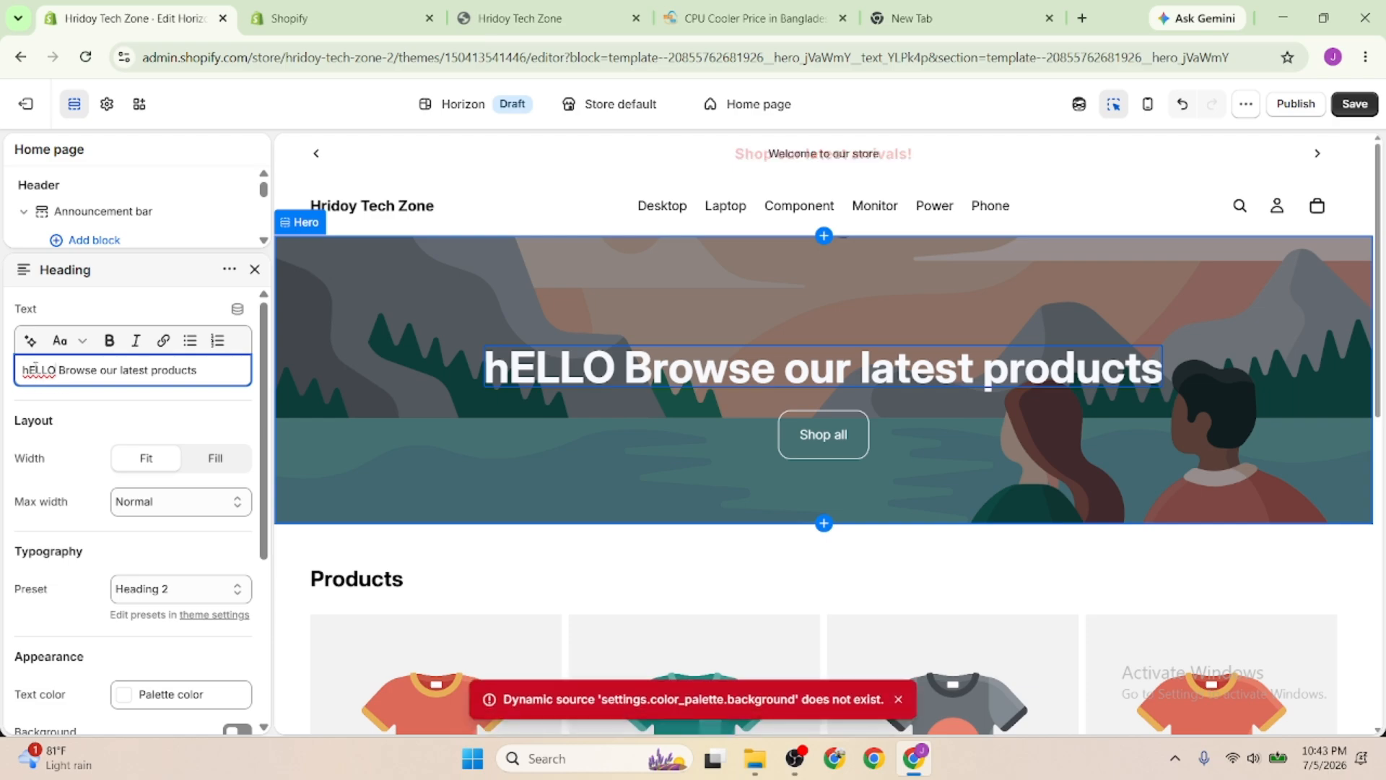
drag(56, 369, 2, 364)
text(HELLO)
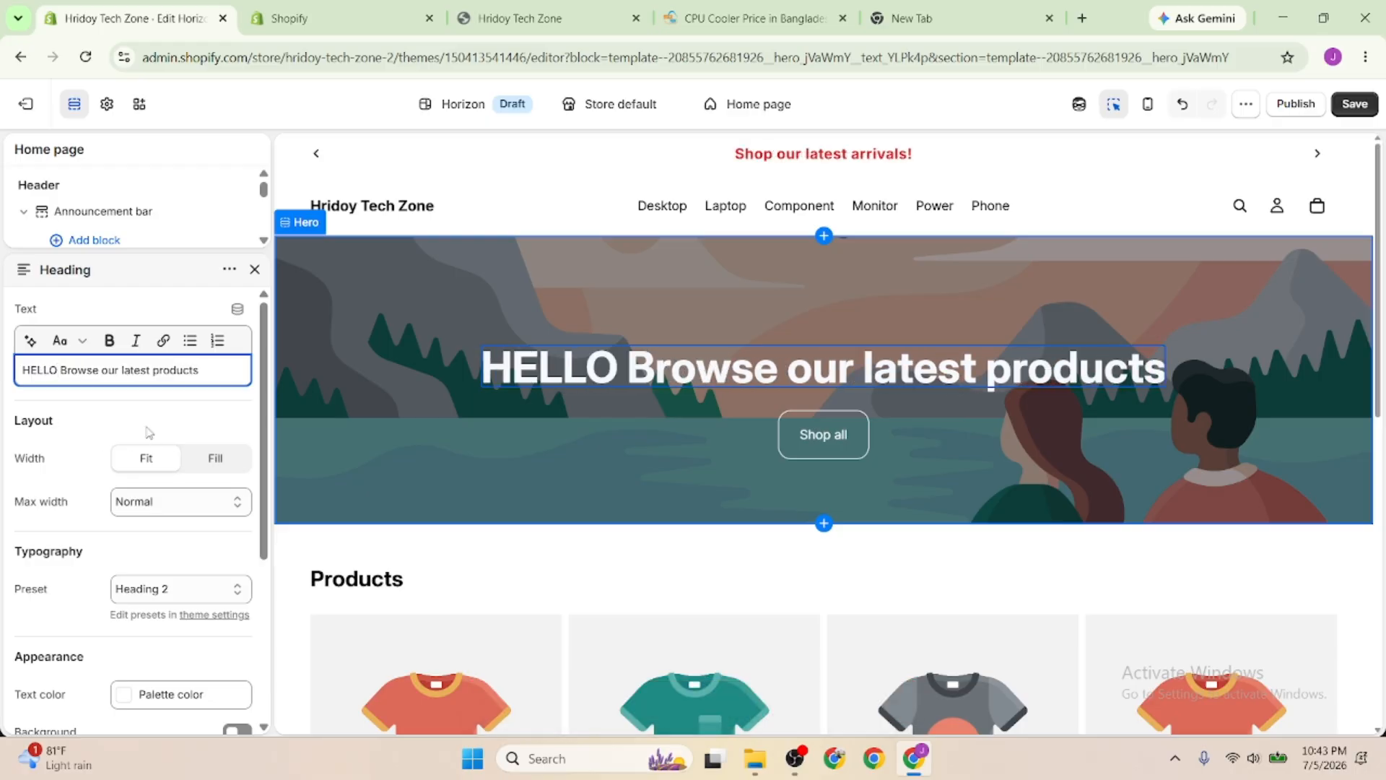
click(144, 427)
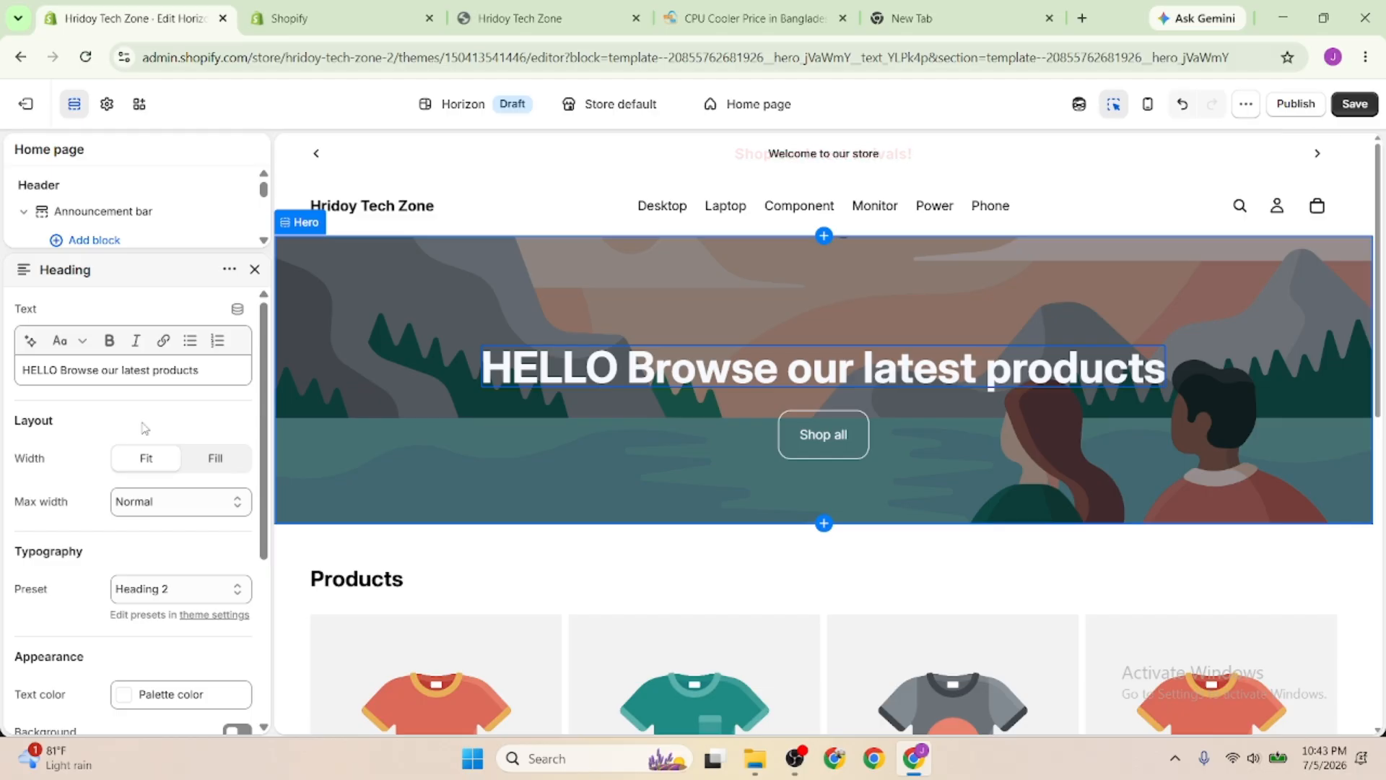
Look at the hero heading's text styles, try the Fill width, and restore Fit
click(65, 340)
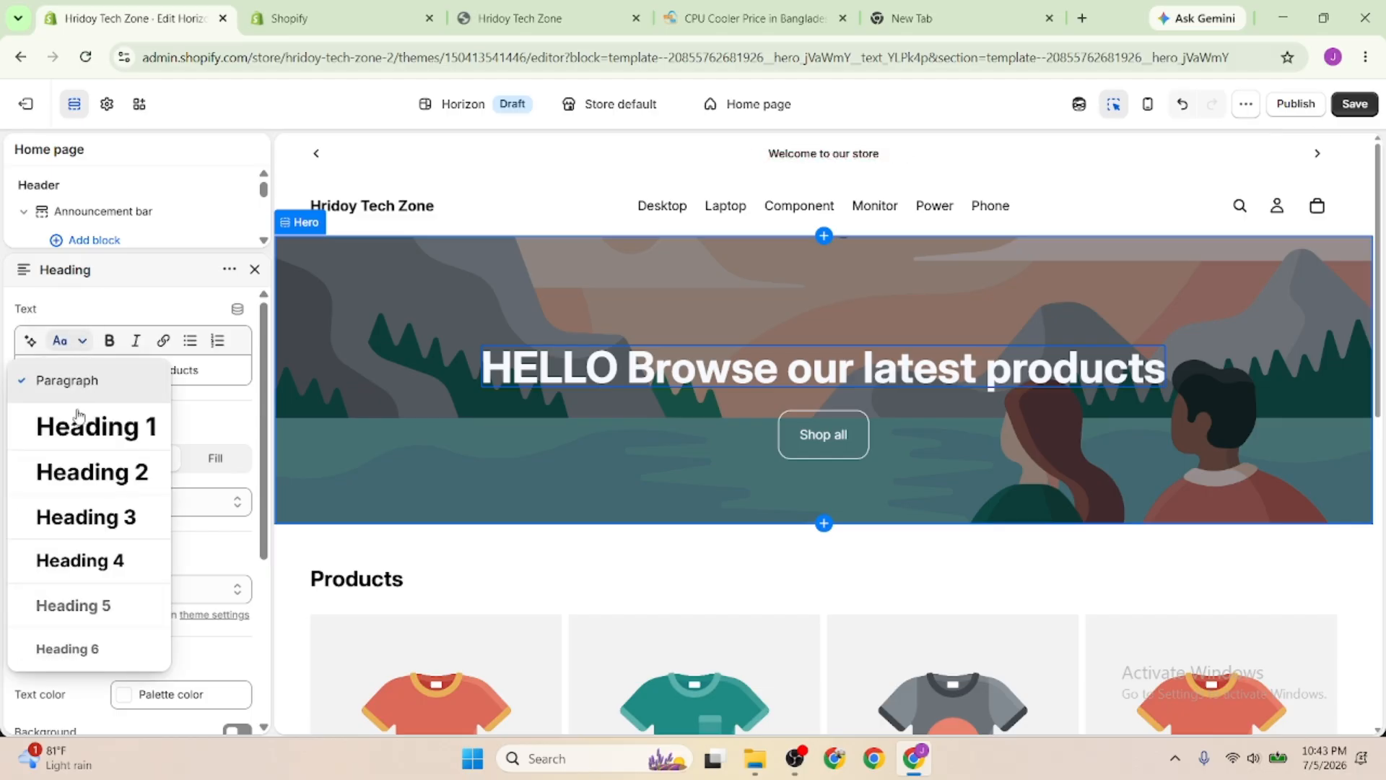
click(135, 303)
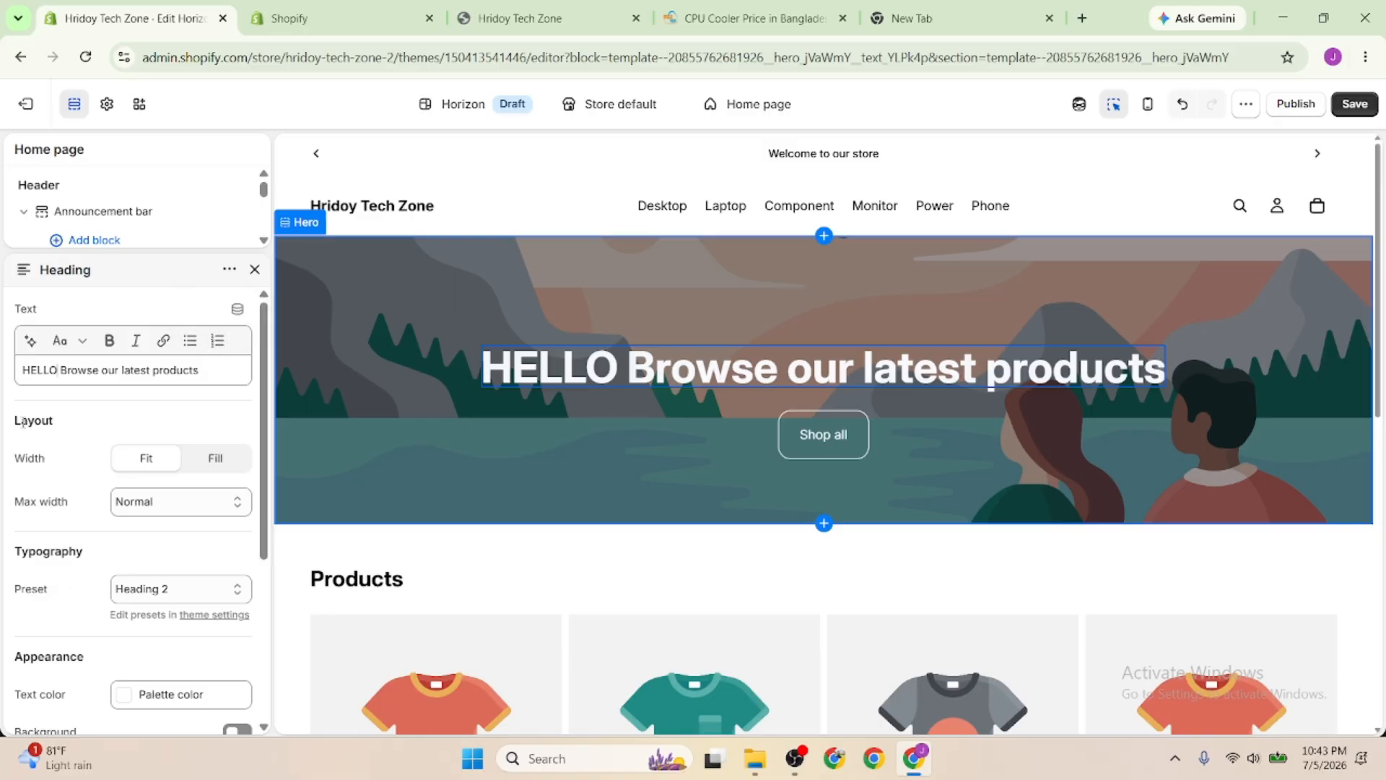
click(232, 465)
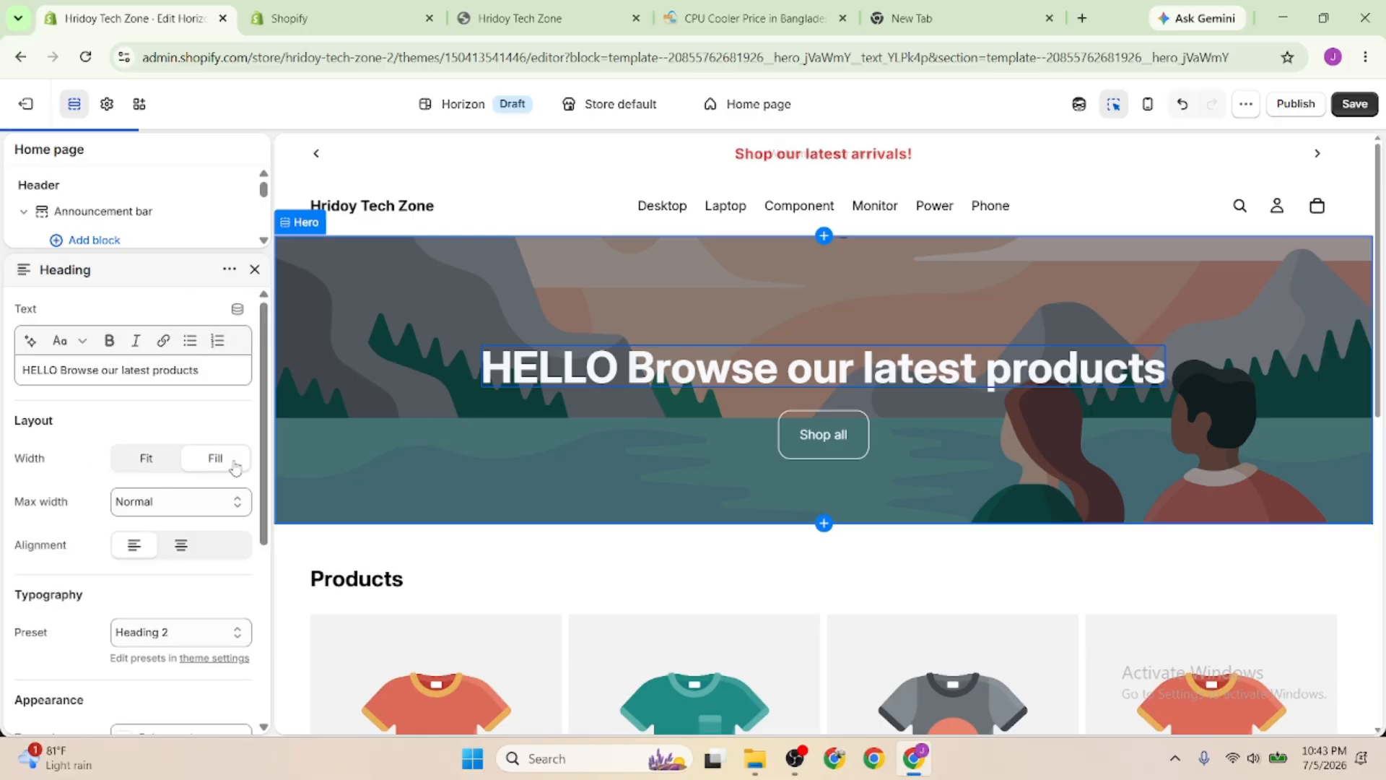
click(143, 466)
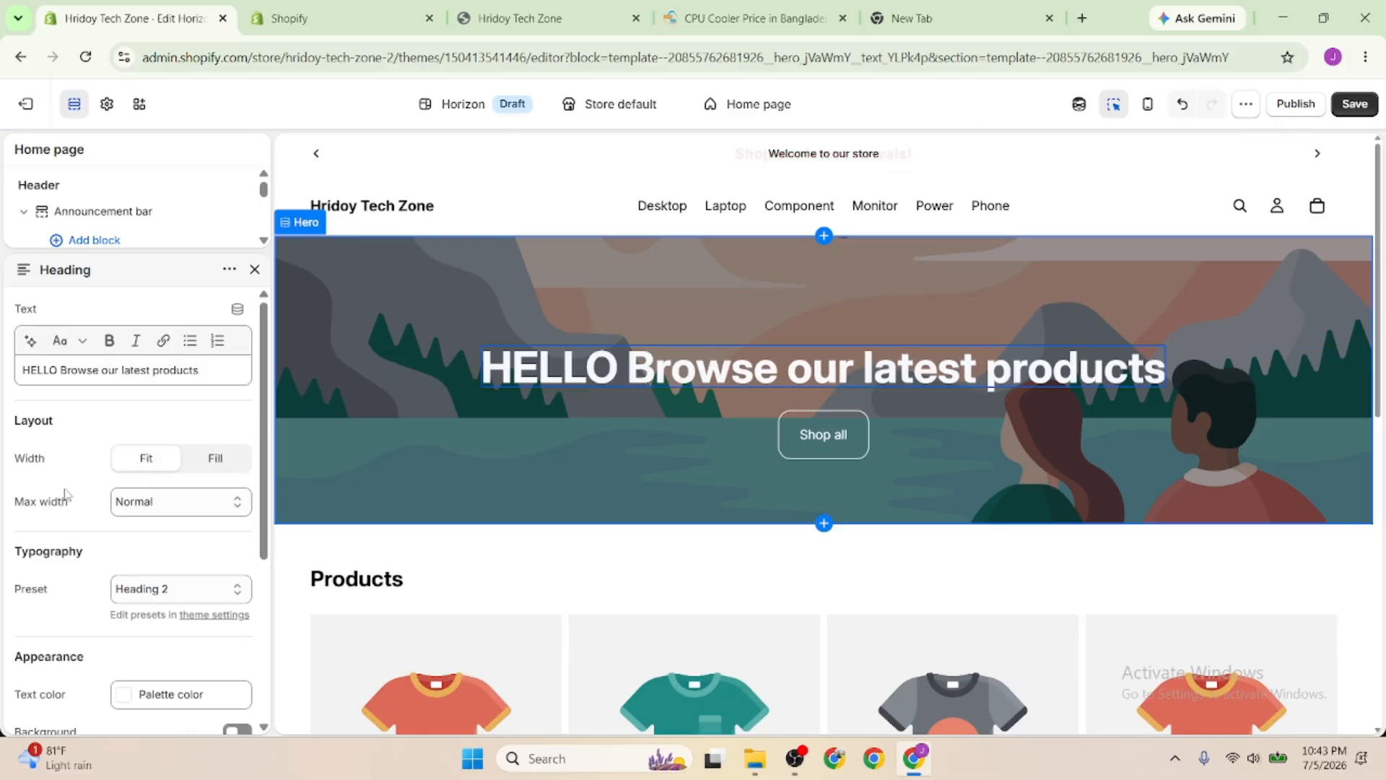
Try the text color #3E500F on the hero heading, and restore the white palette color
scroll(65, 496, down, 4)
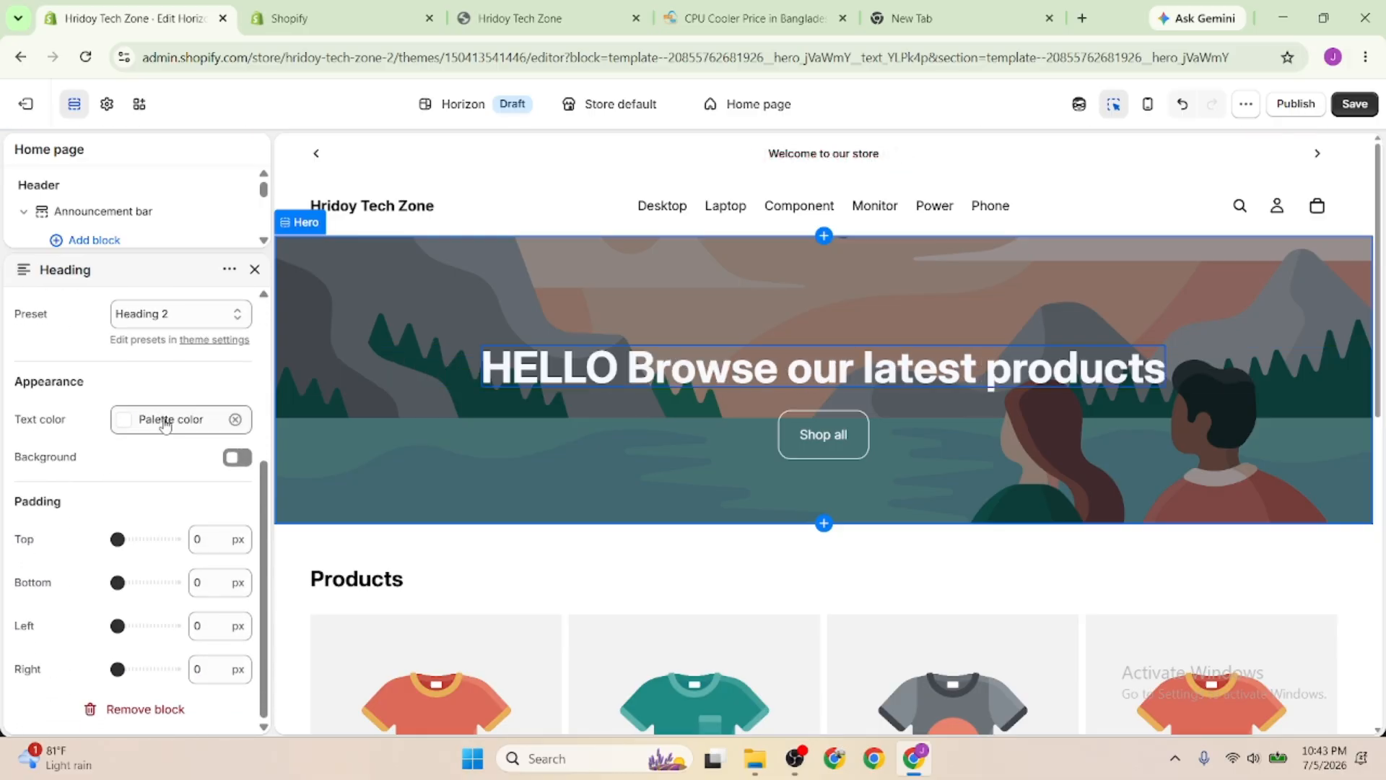
click(165, 425)
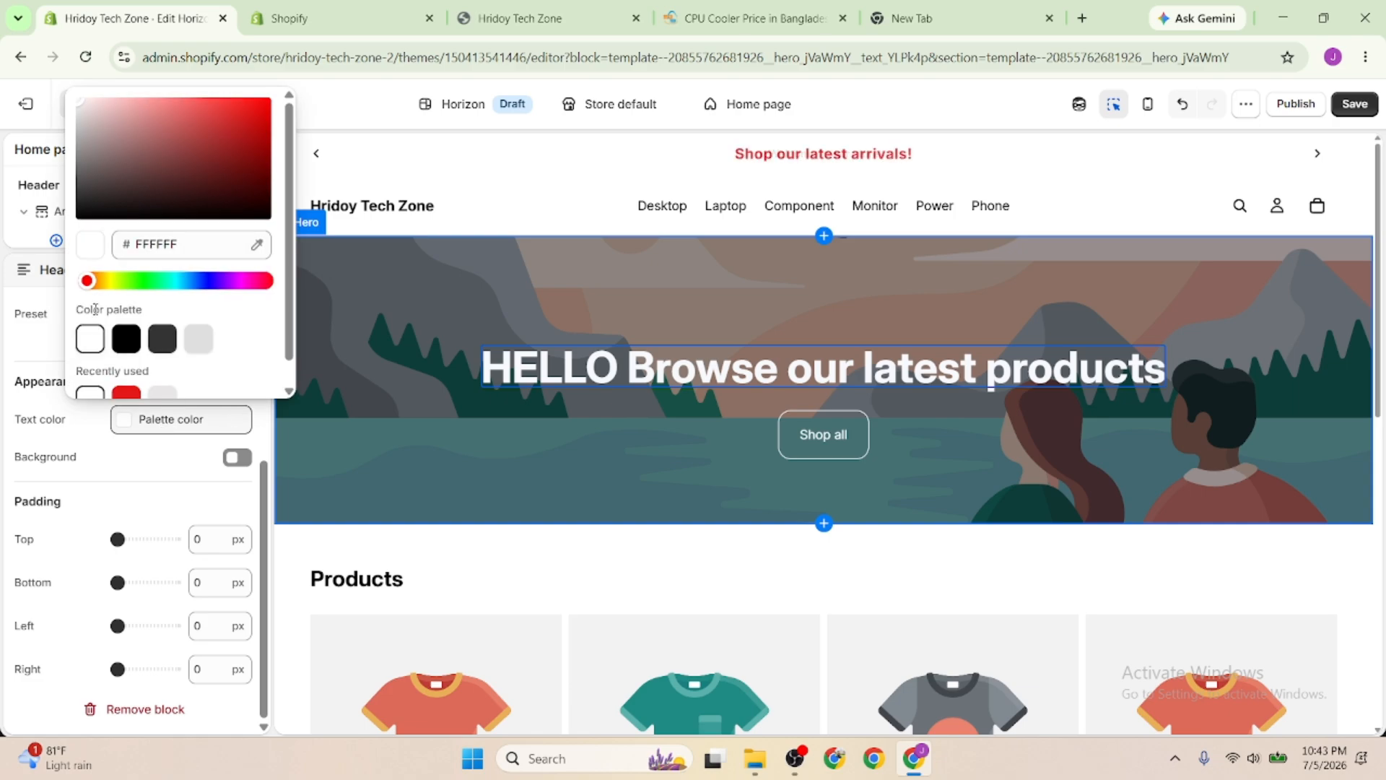
drag(87, 280, 124, 280)
click(210, 185)
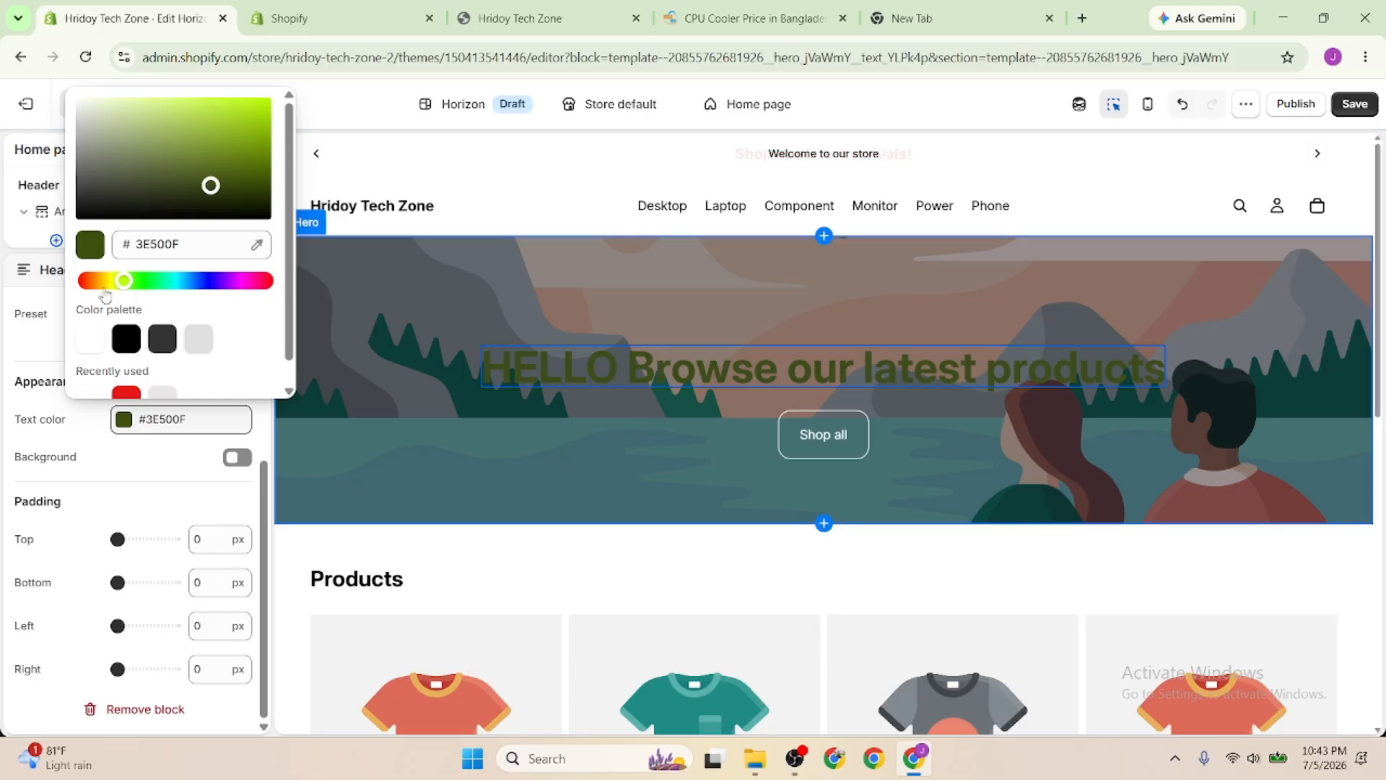
click(90, 339)
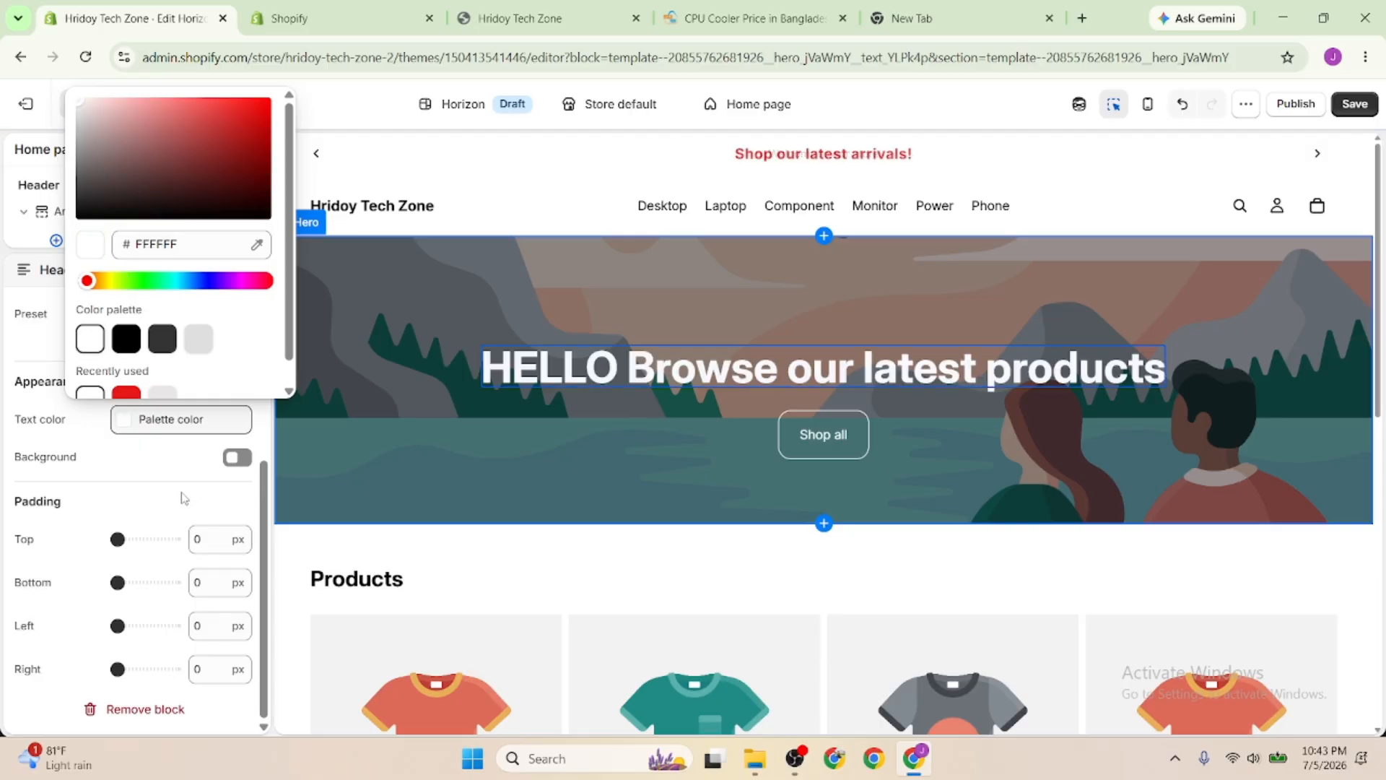
click(135, 473)
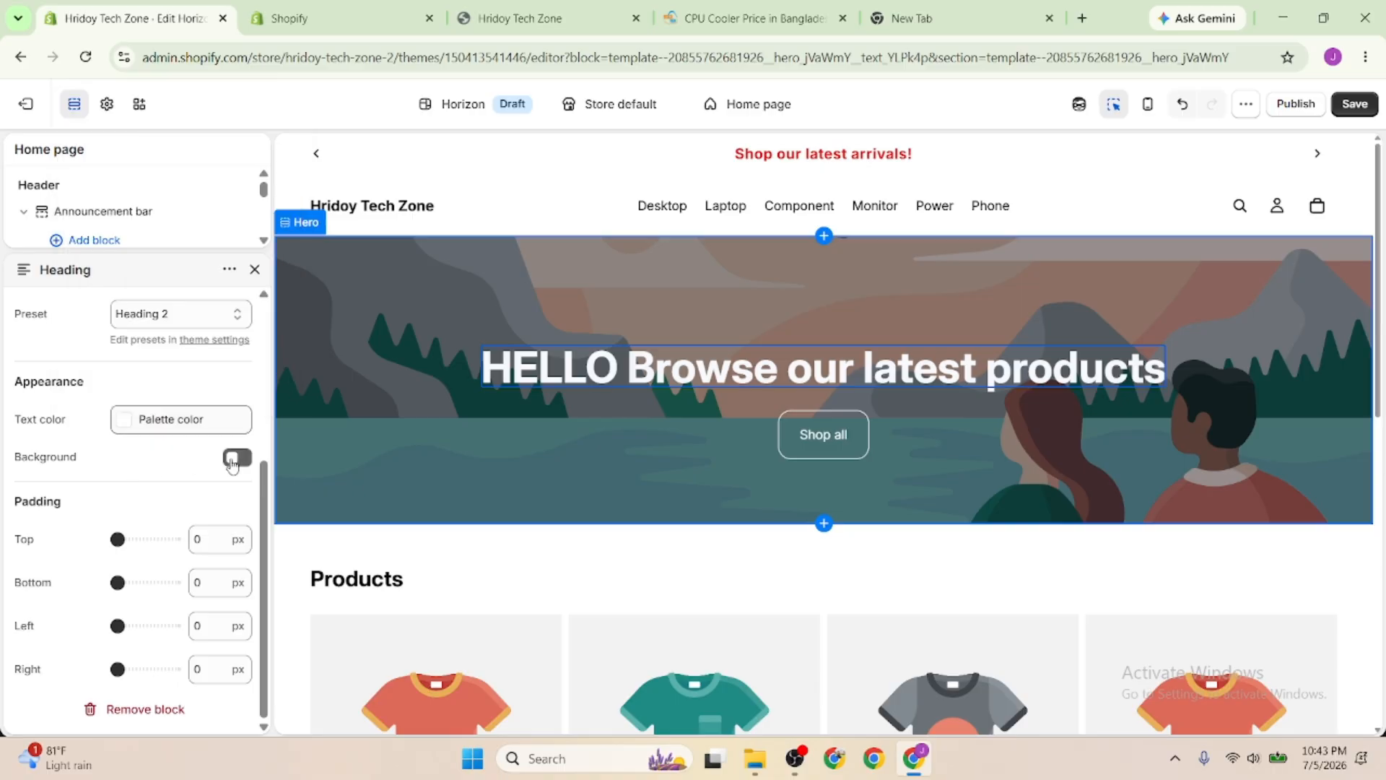
Switch the hero heading's background on and off again, and close the Heading settings
click(231, 458)
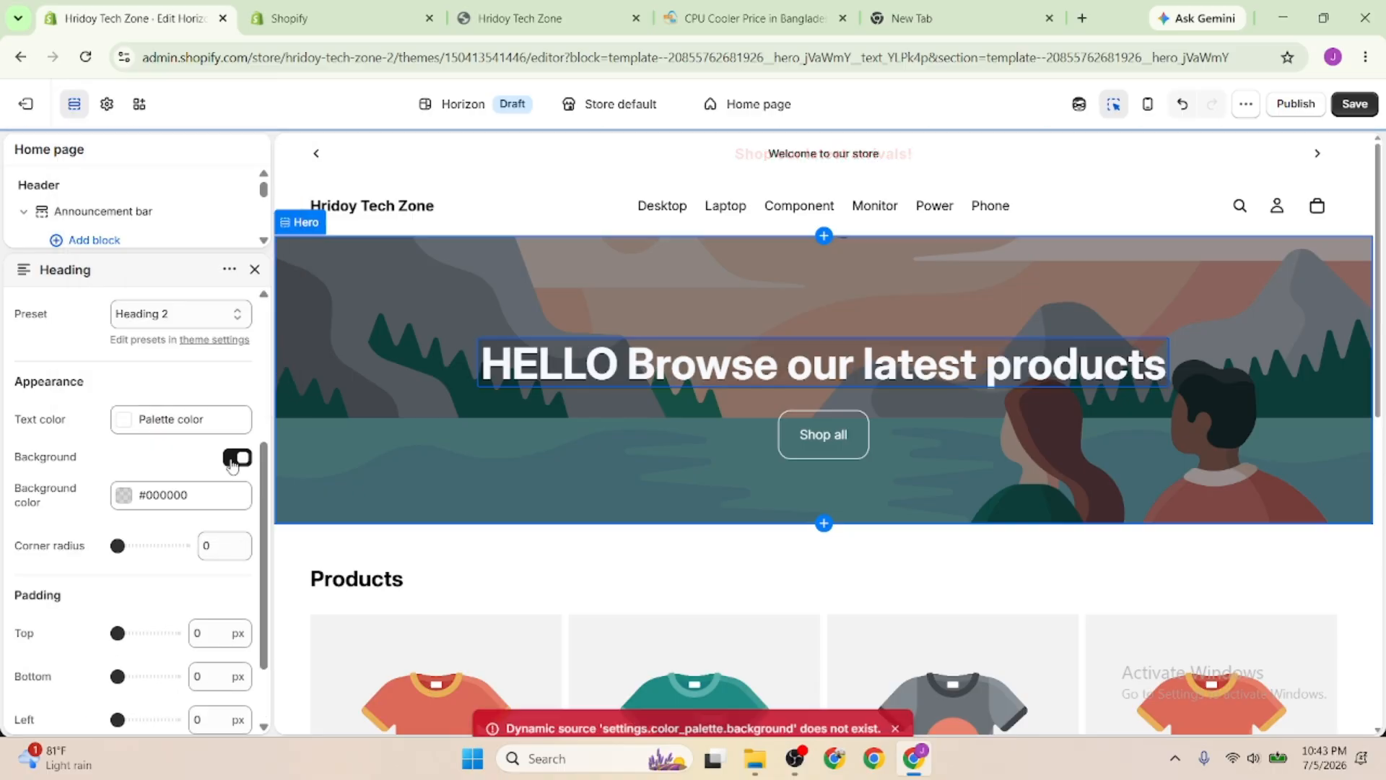
click(248, 461)
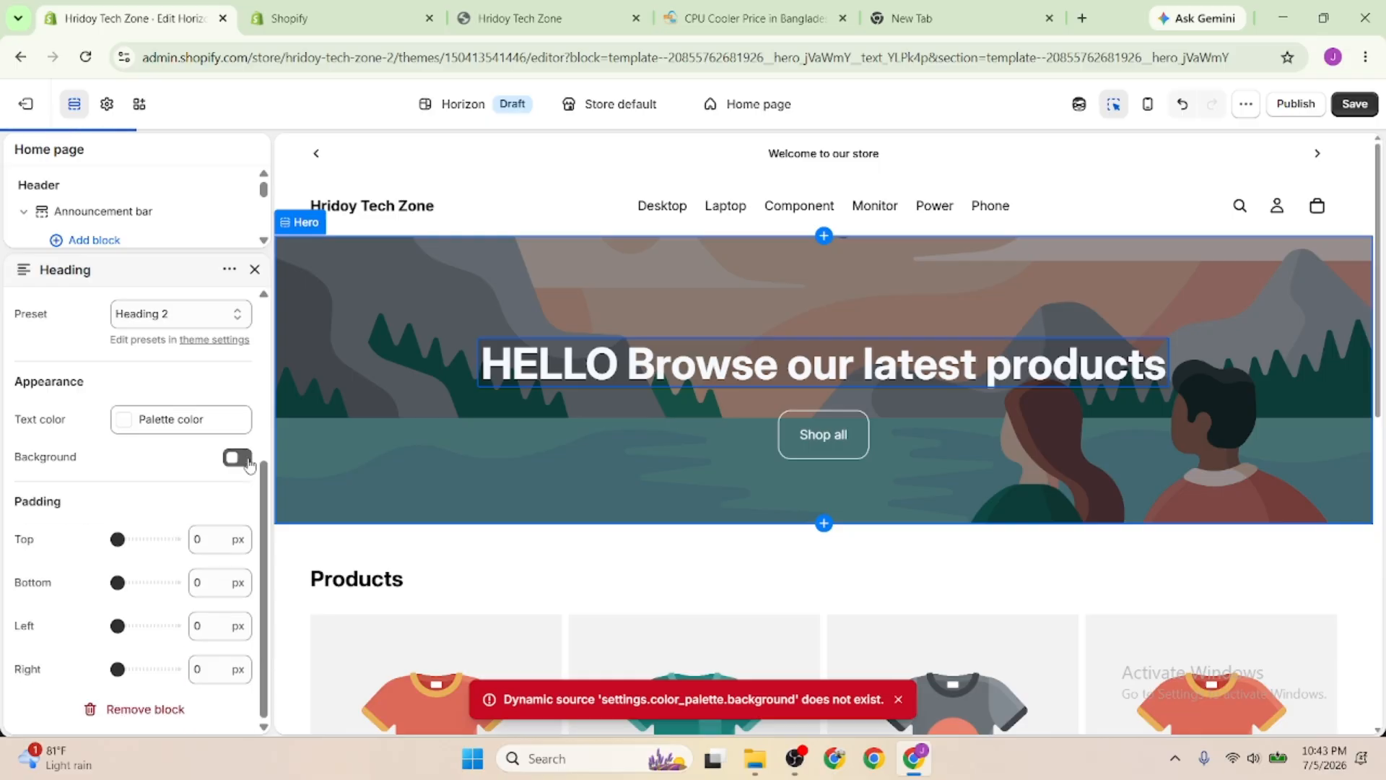
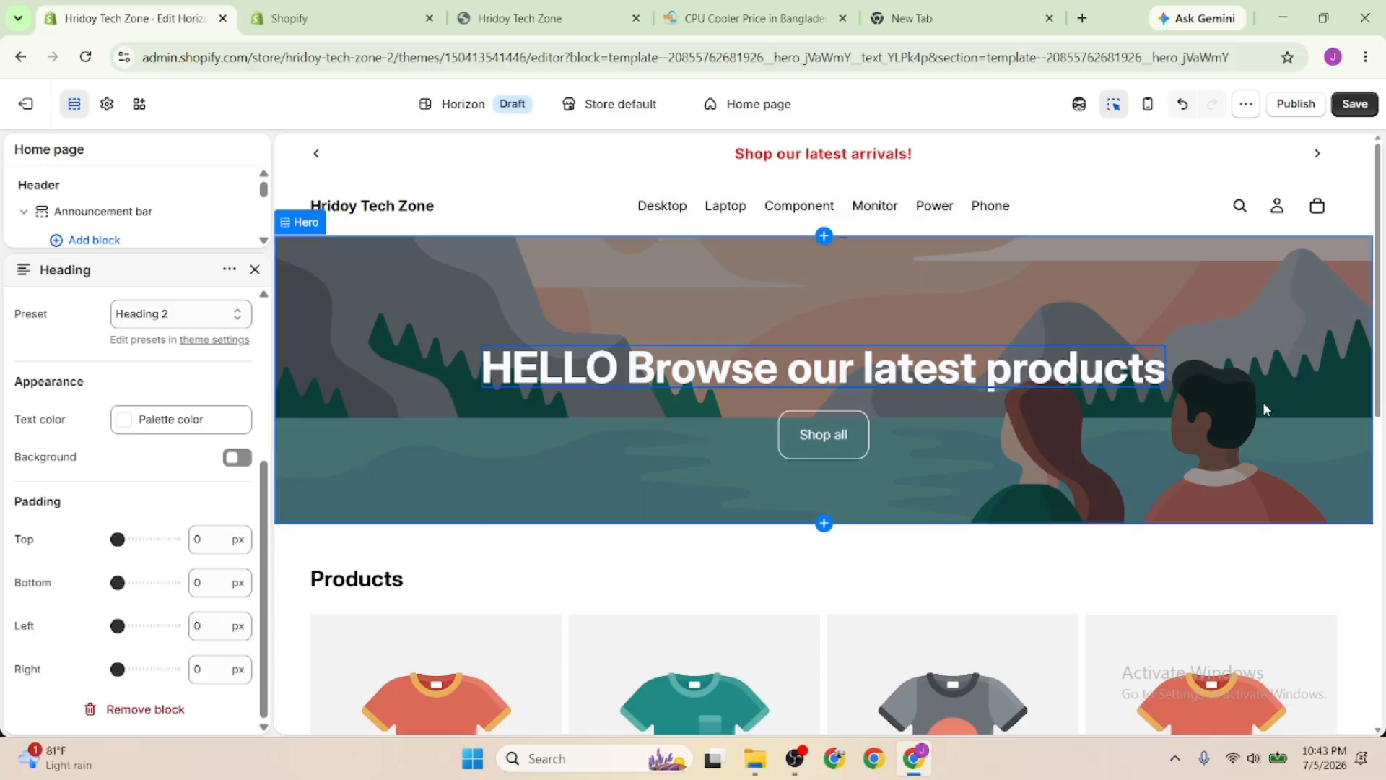
scroll(114, 546, up, 4)
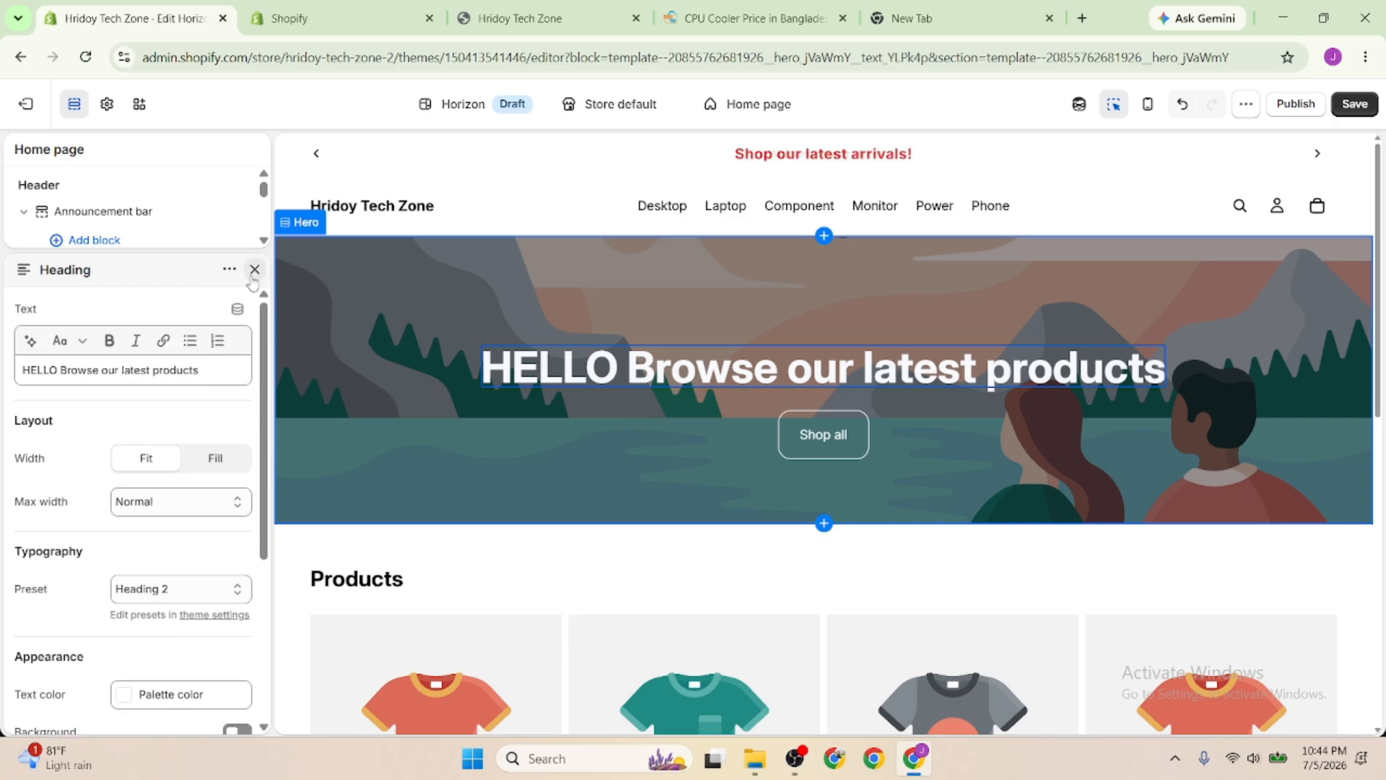
click(255, 271)
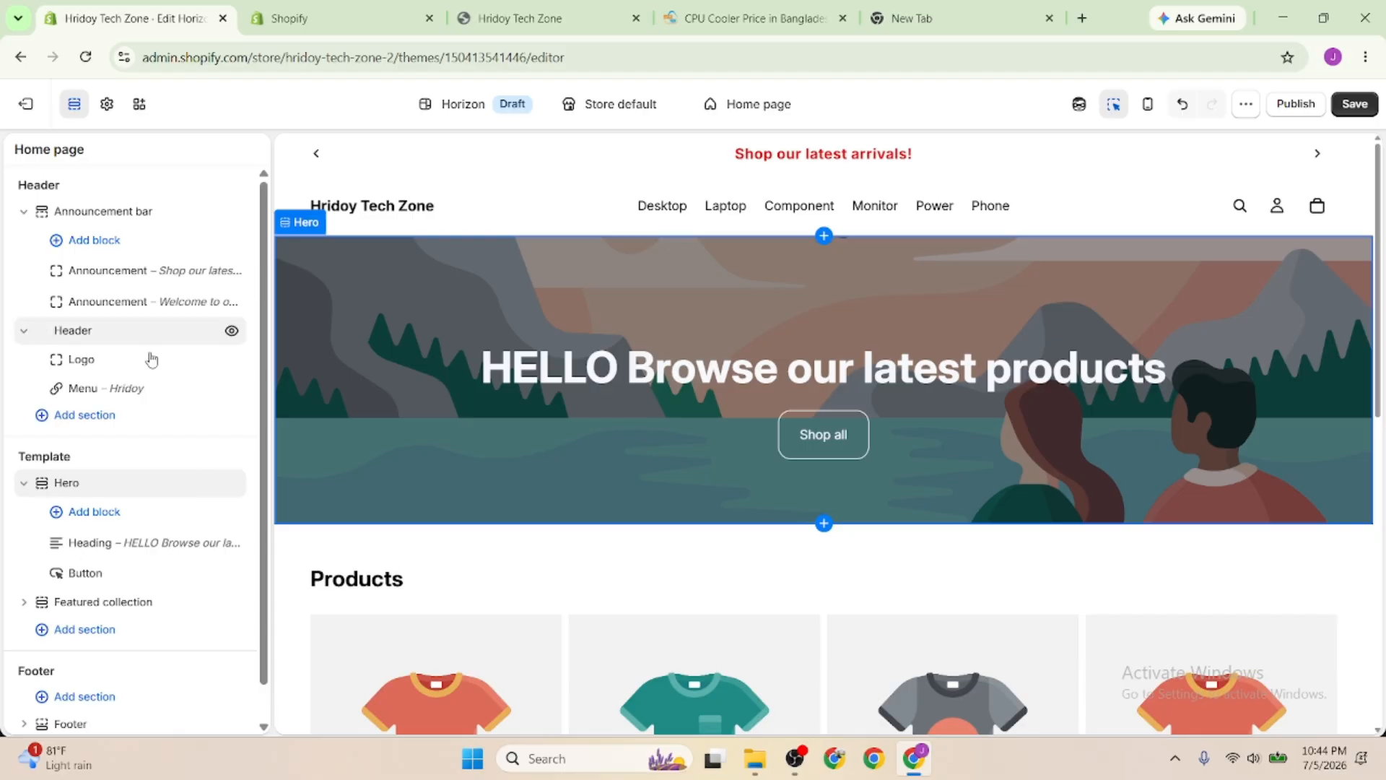
Open the Button block in the Hero section and change its label to "BUY NOW"
click(108, 574)
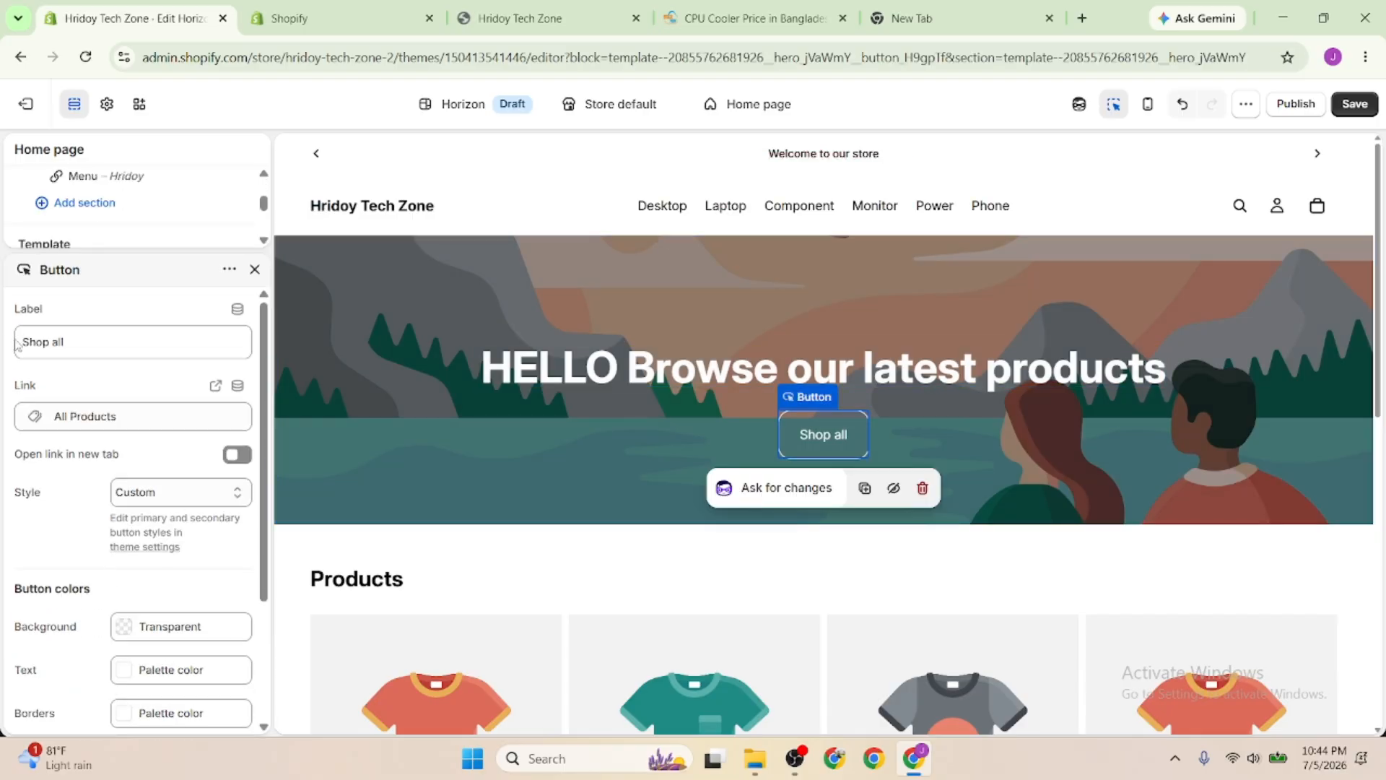
drag(95, 341, 2, 337)
text(b)
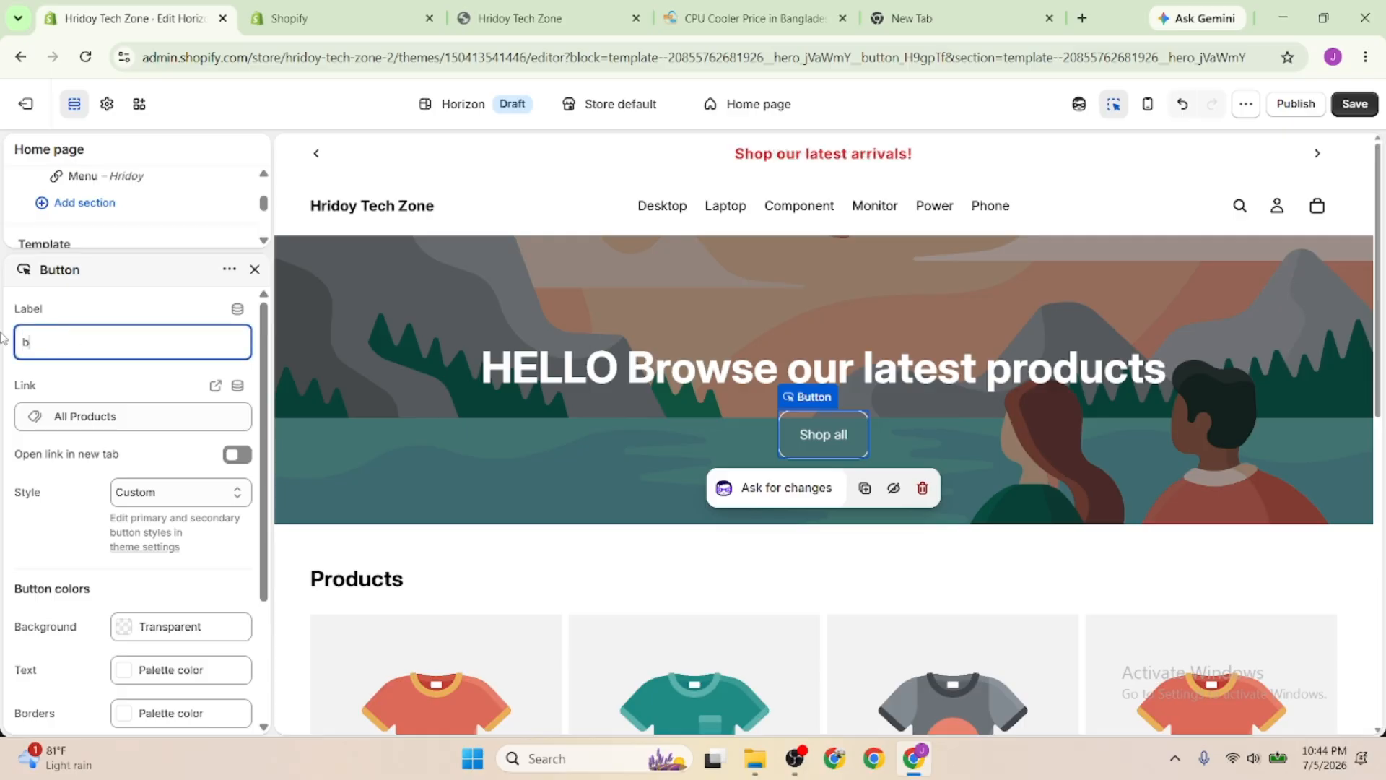
key(BackSpace)
key(BackSpace)
key(BackSpace)
text(BUY )
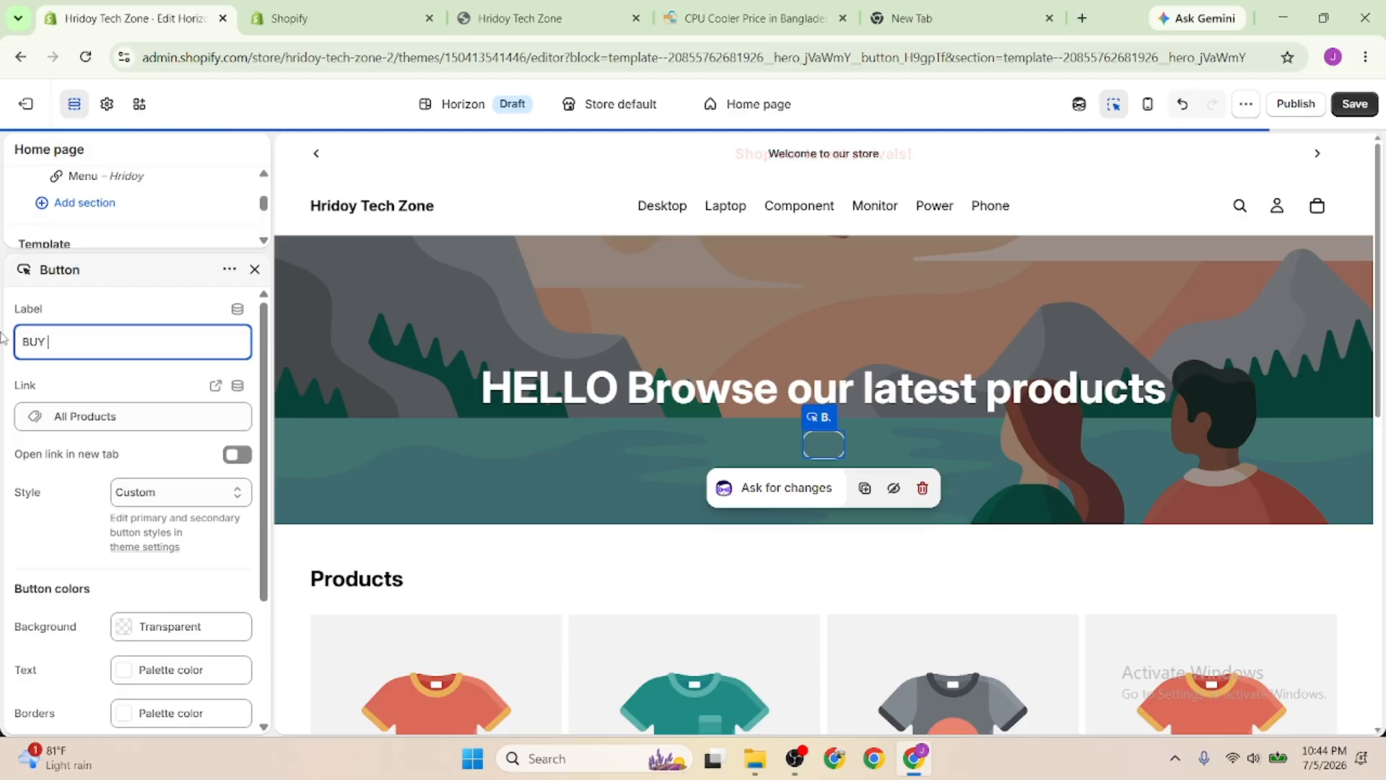
text(NOW)
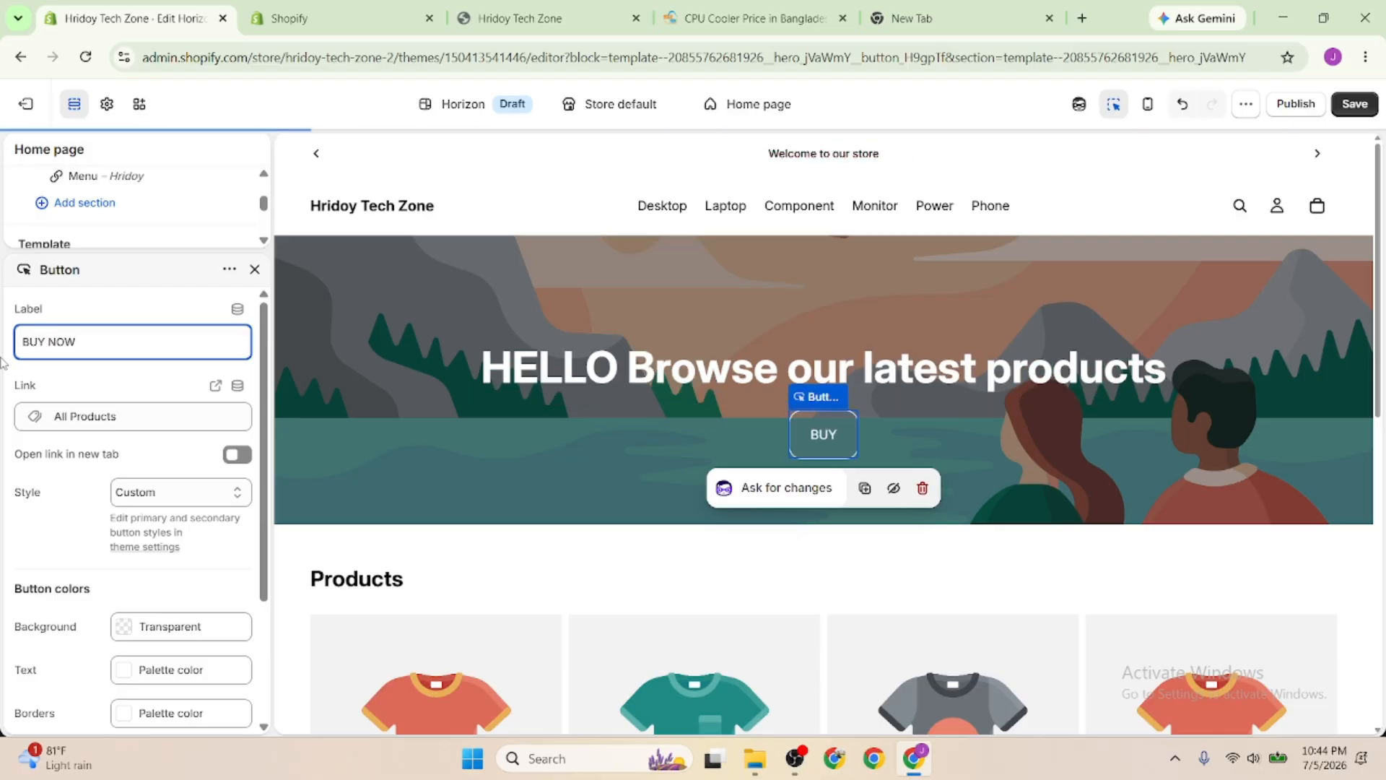
Keep the hero button's All Products link, turn on Open link in new tab, and save the theme
click(101, 418)
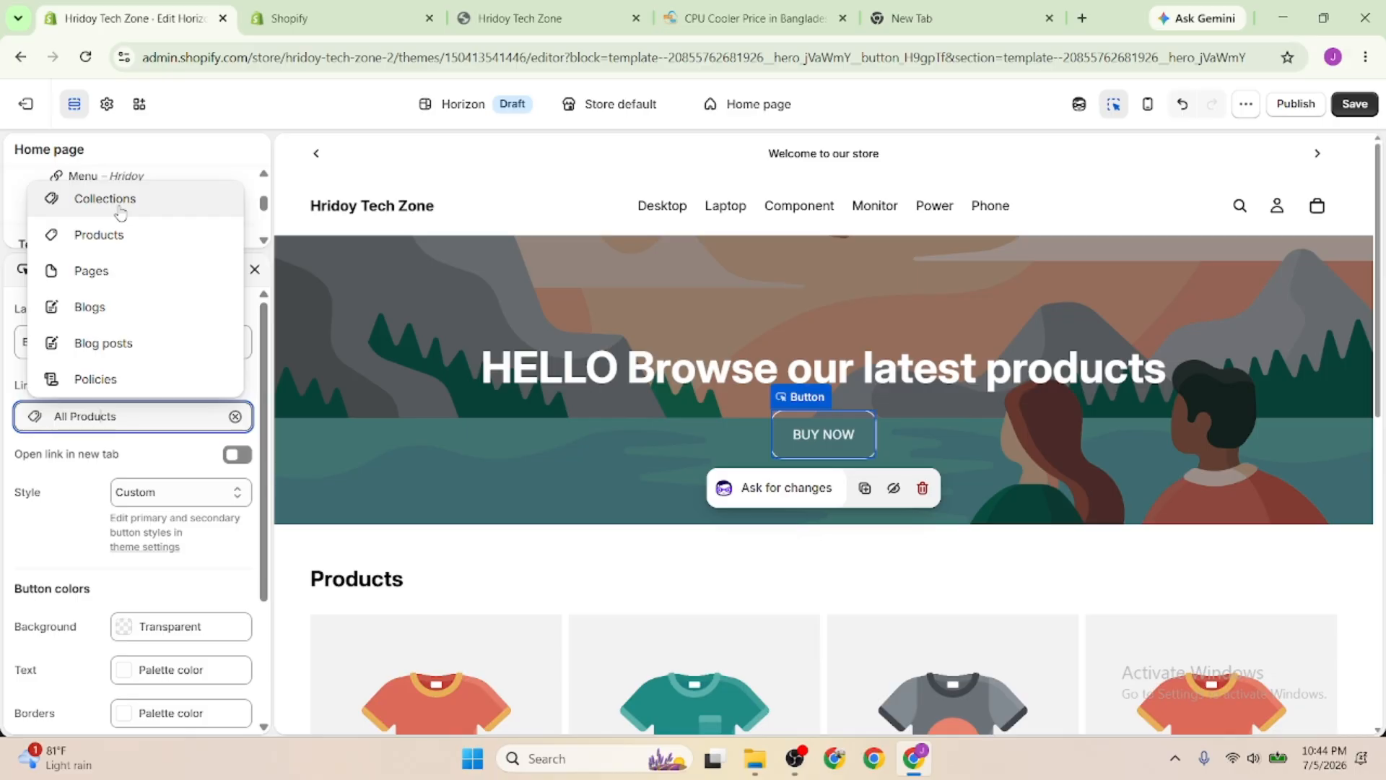
click(79, 471)
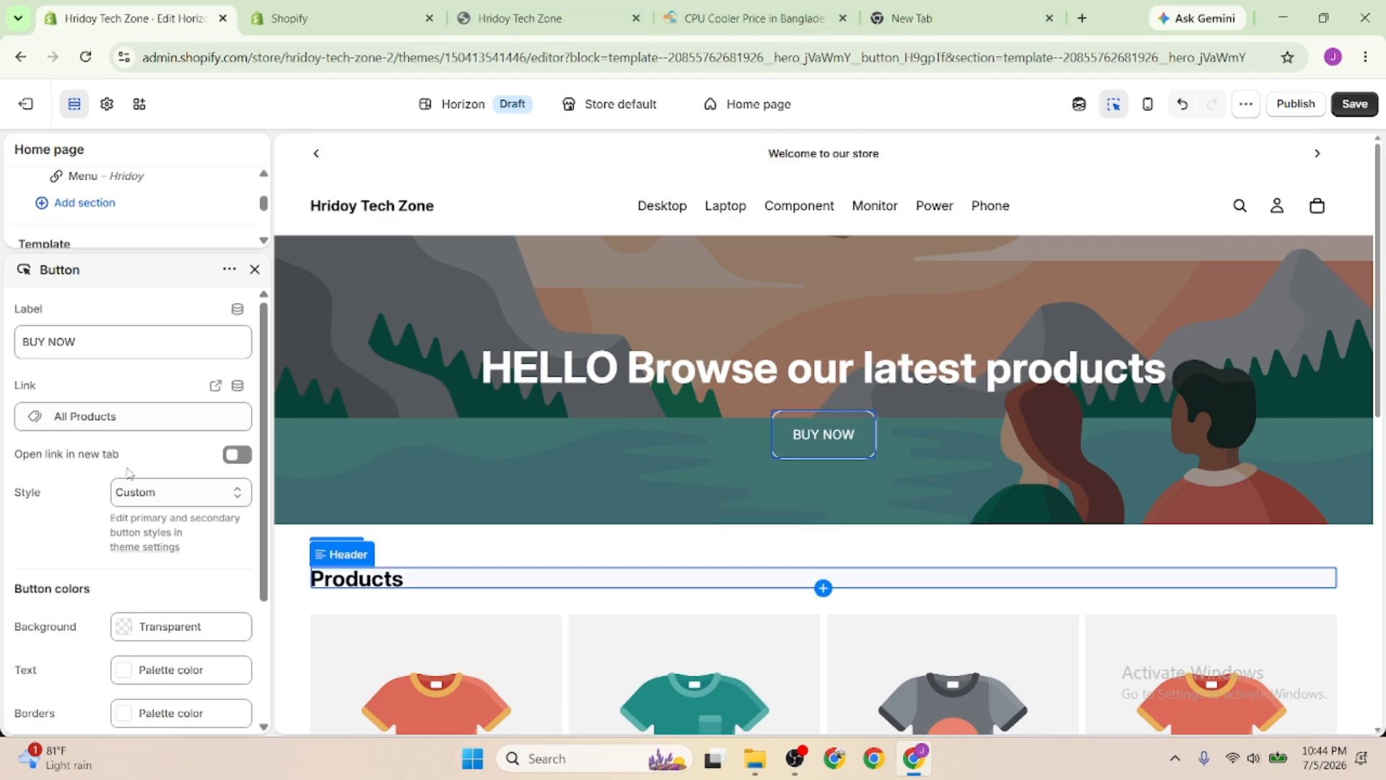
click(237, 459)
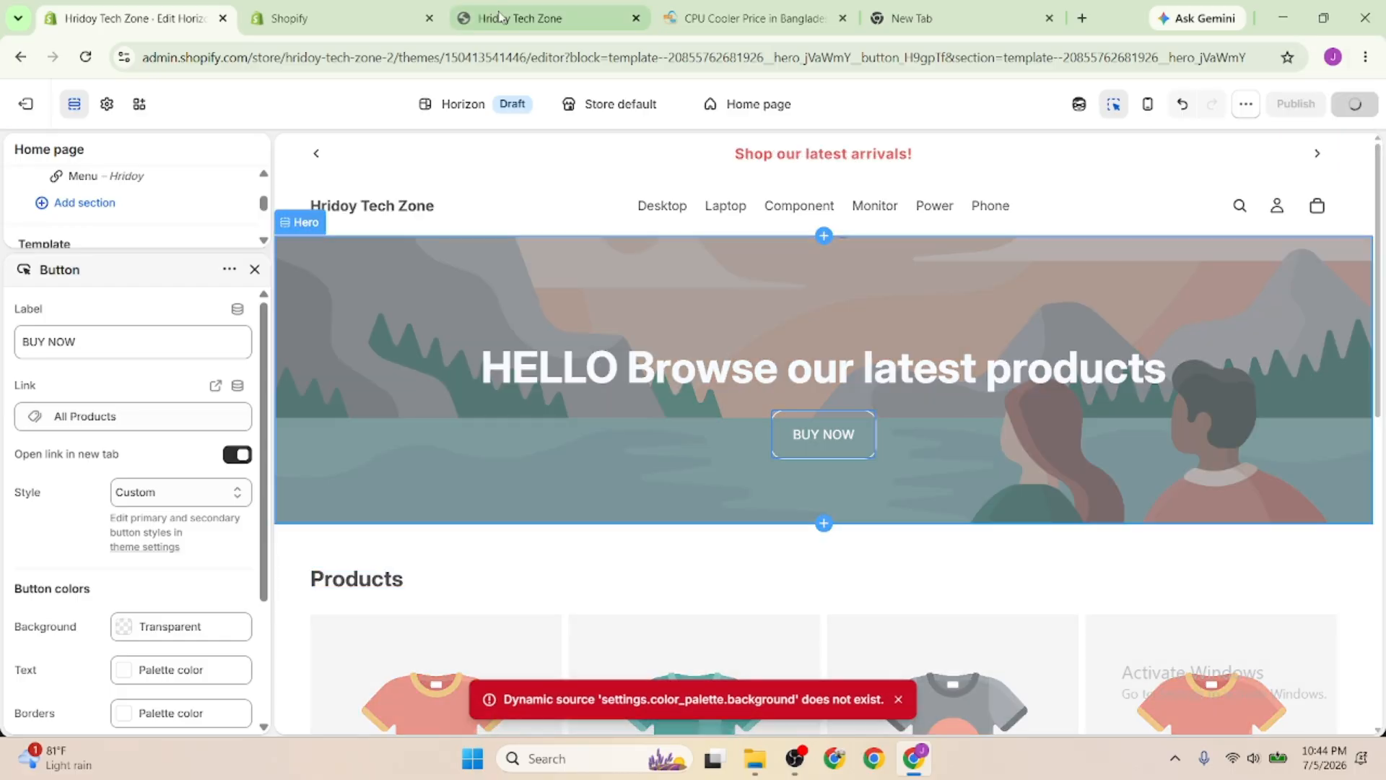
Reload the storefront preview, follow the hero button to the Products page, and return to the theme editor
click(551, 8)
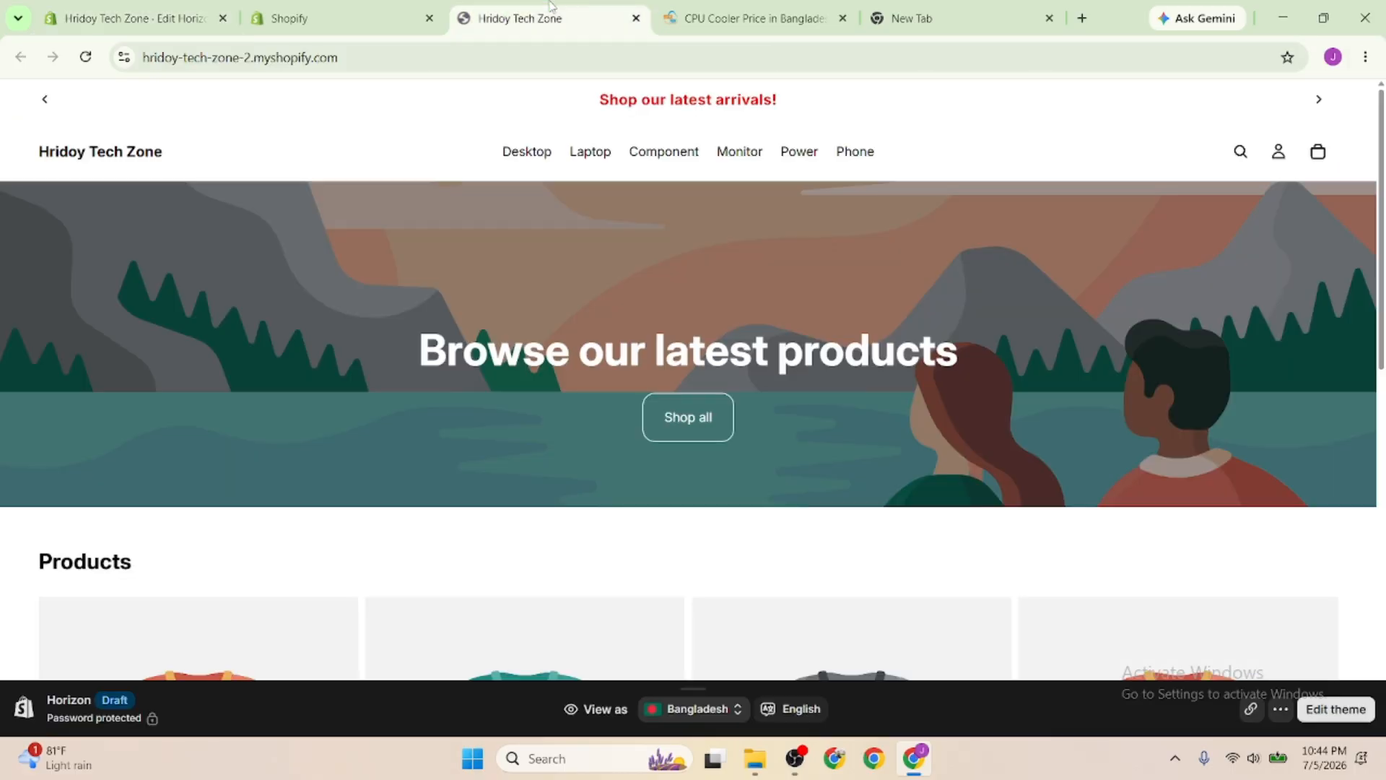
click(85, 61)
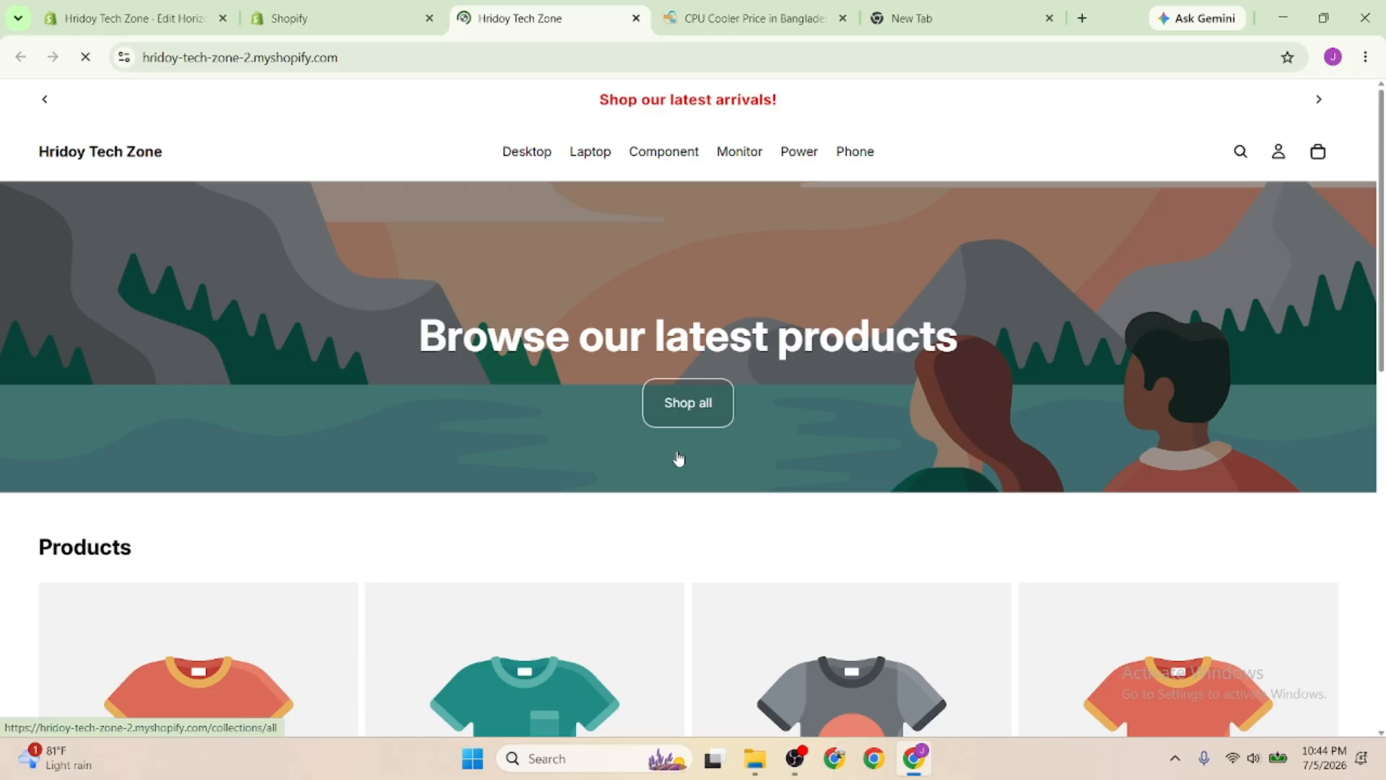
click(171, 7)
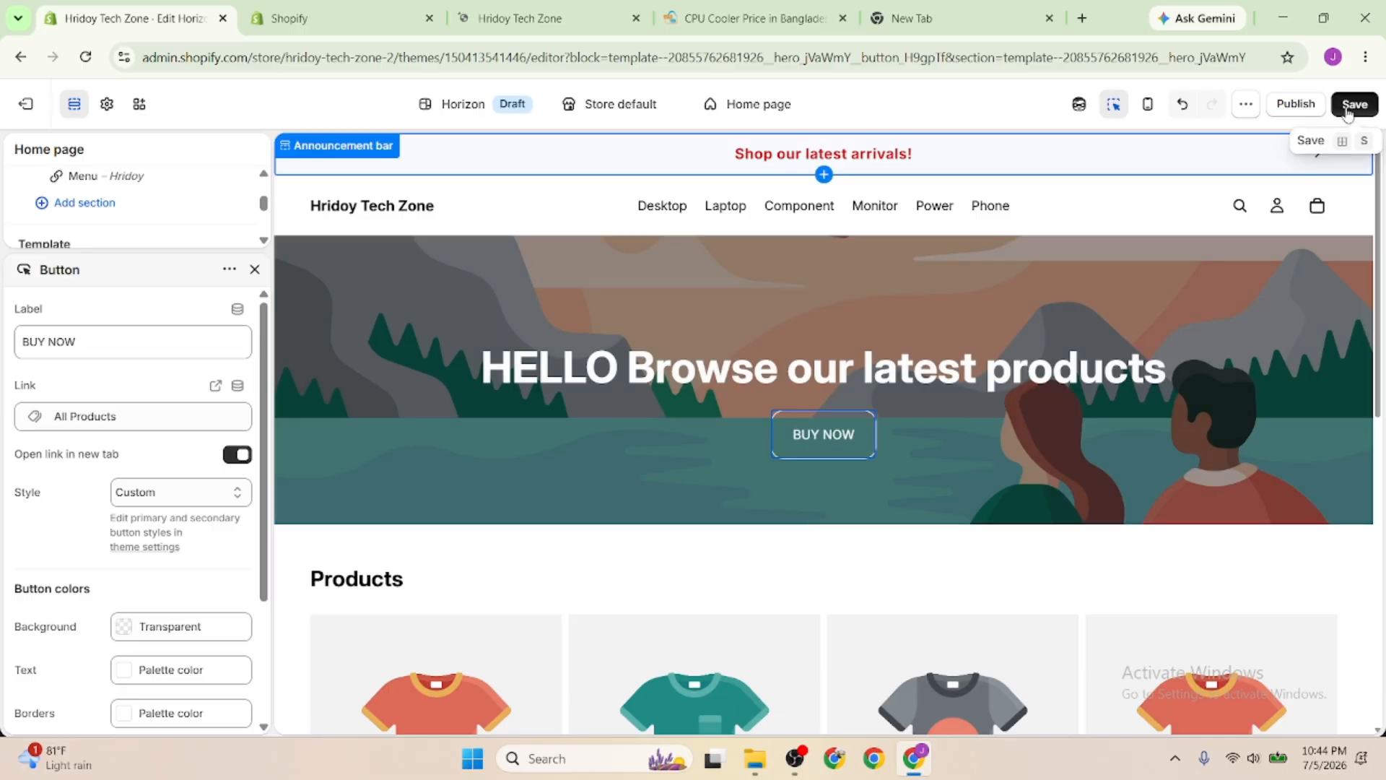
click(543, 18)
click(85, 57)
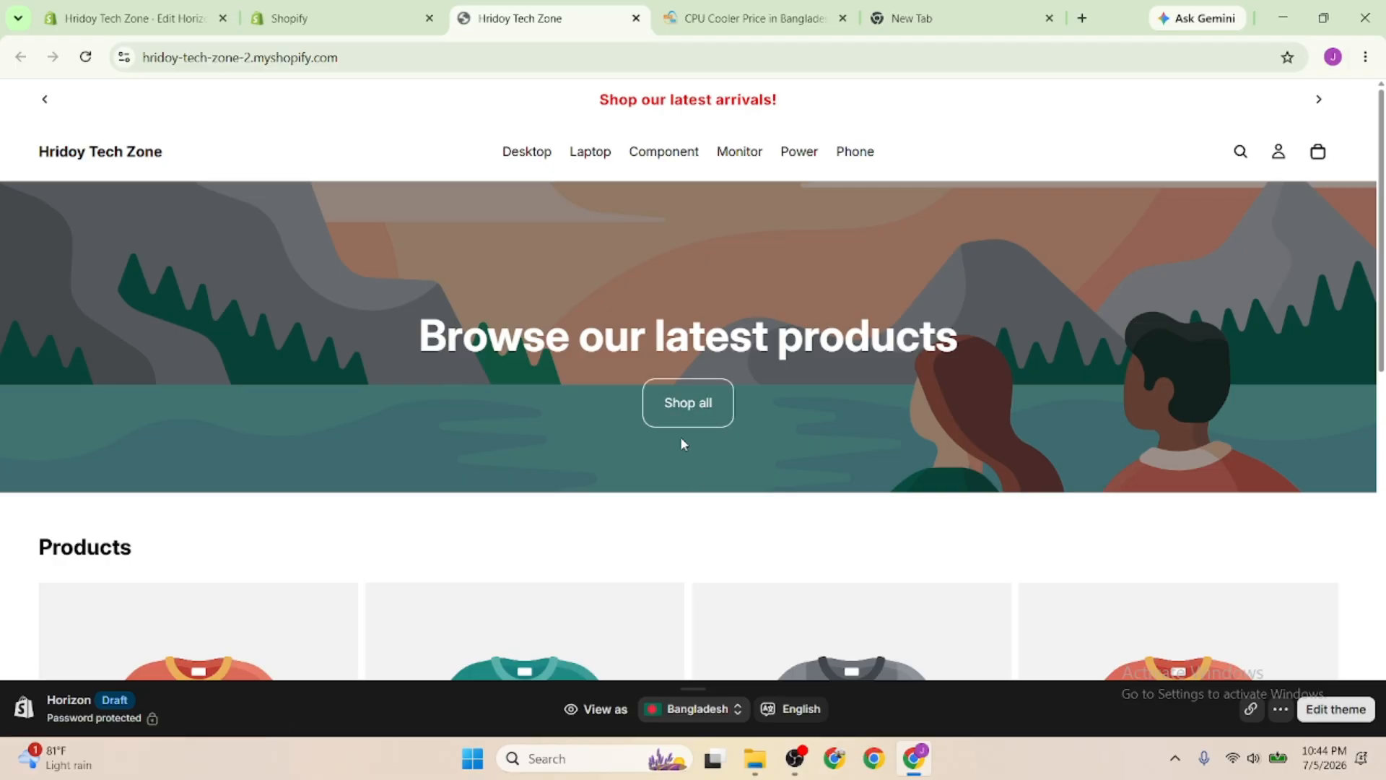
click(693, 405)
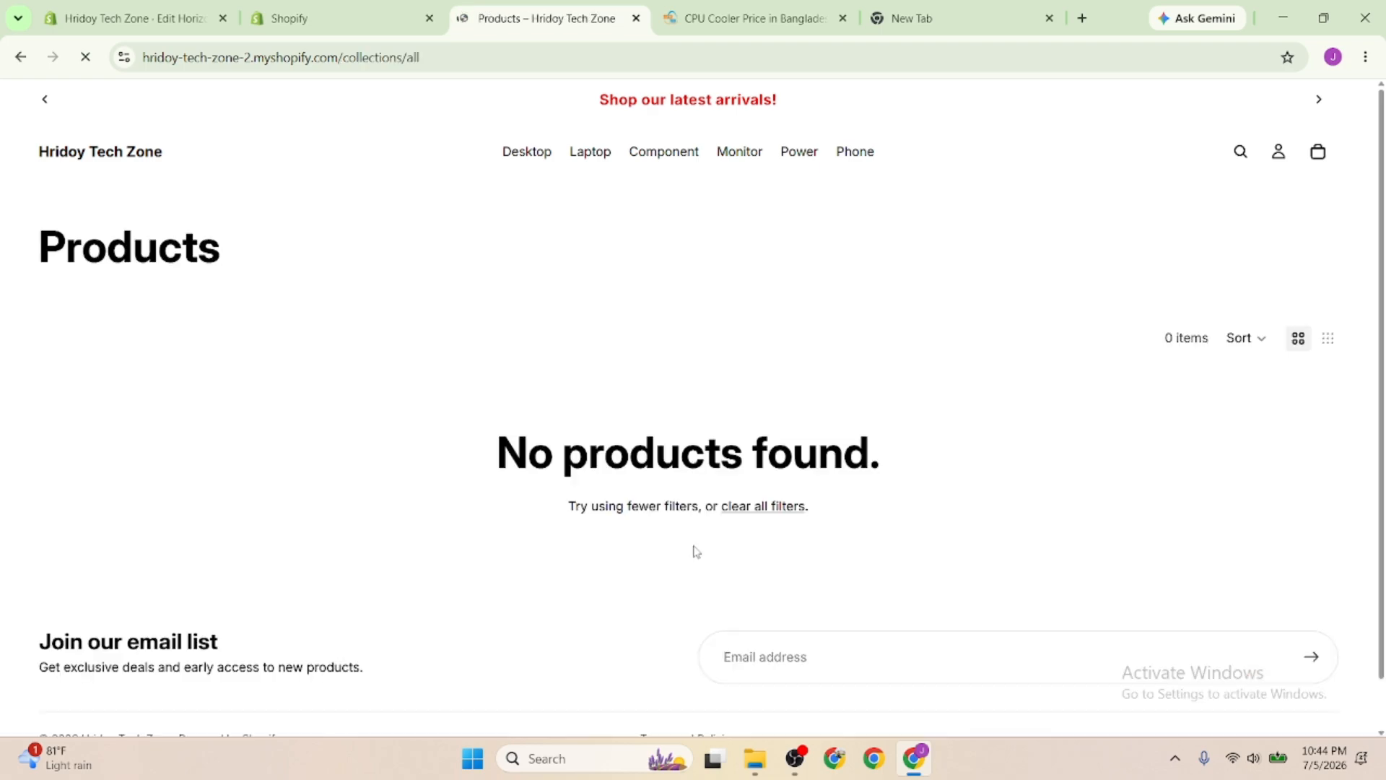
scroll(697, 597, down, 2)
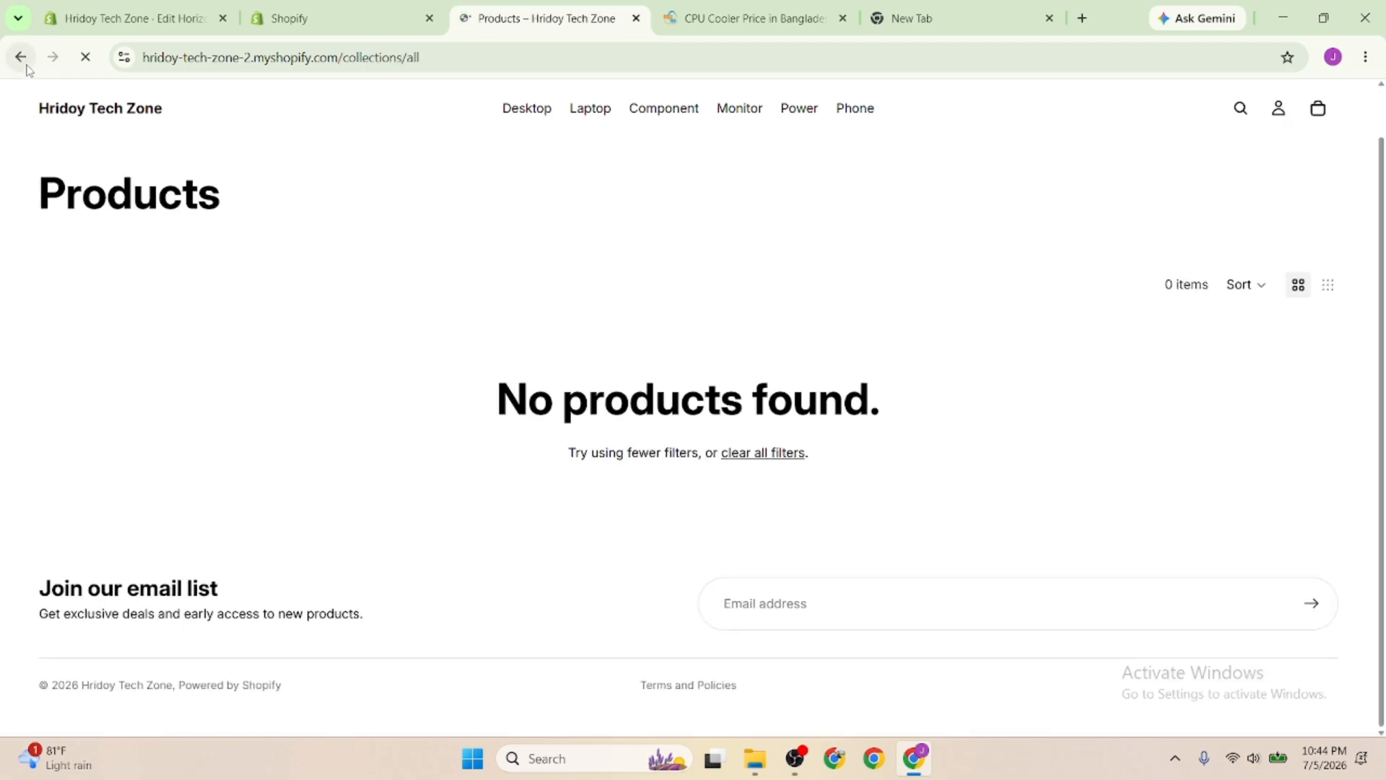
click(113, 14)
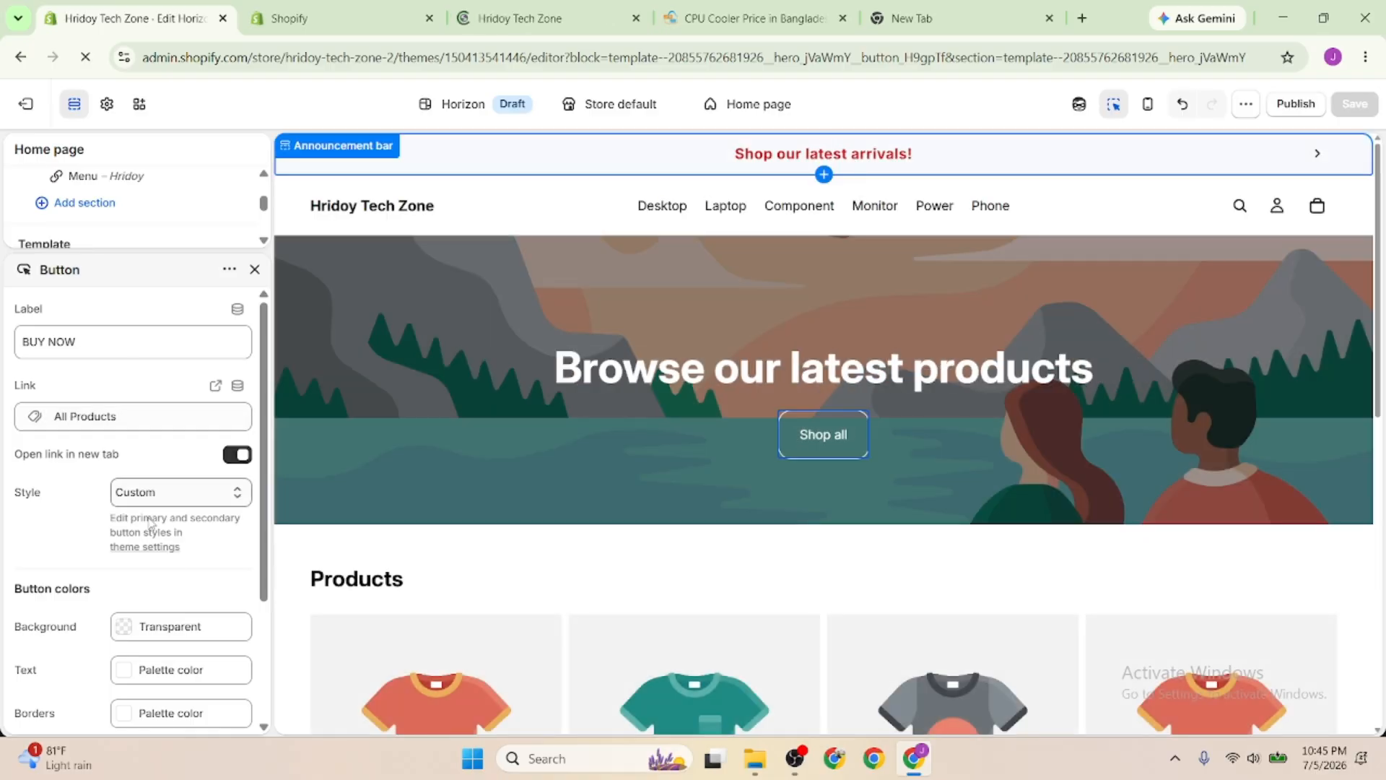
Look through the hero button's link and style options, switch Open link in new tab off and on again, and close the settings
scroll(151, 521, down, 3)
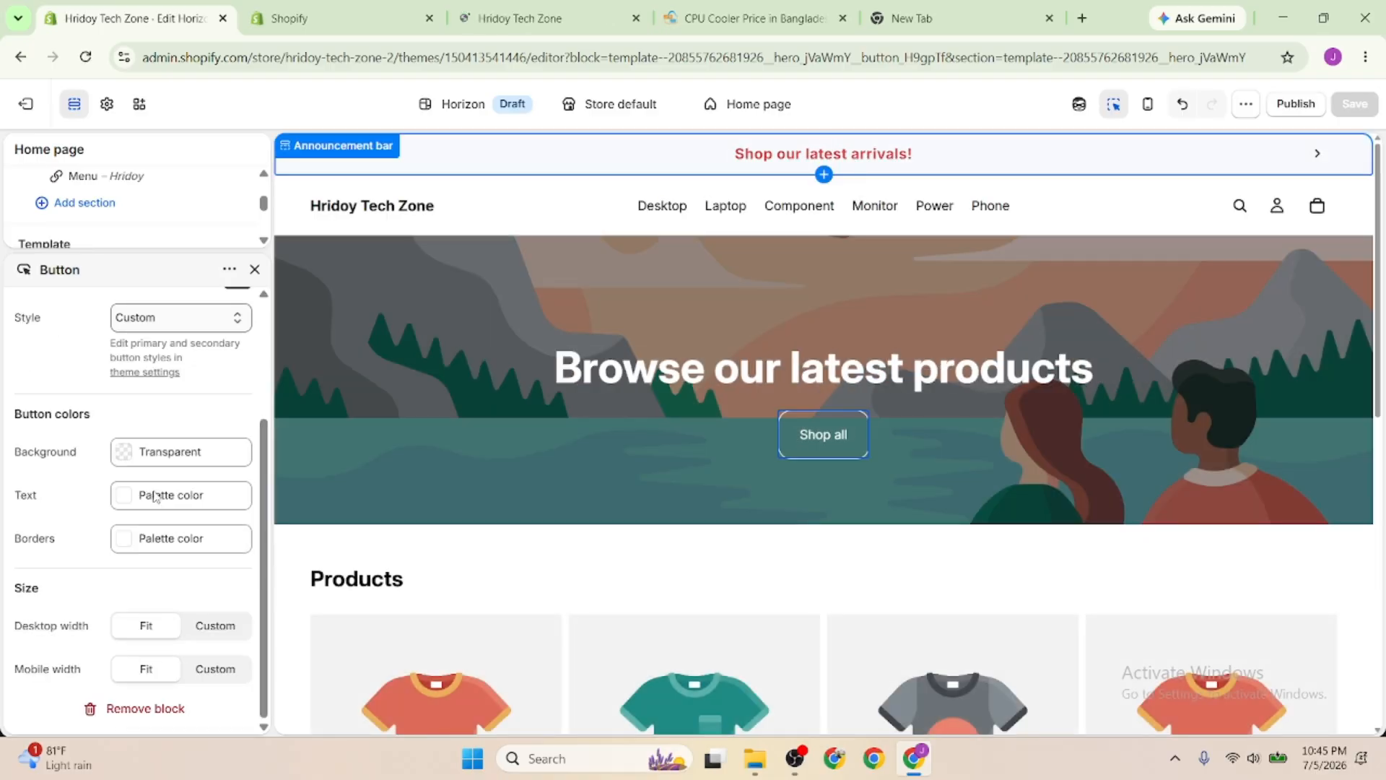
scroll(158, 496, up, 3)
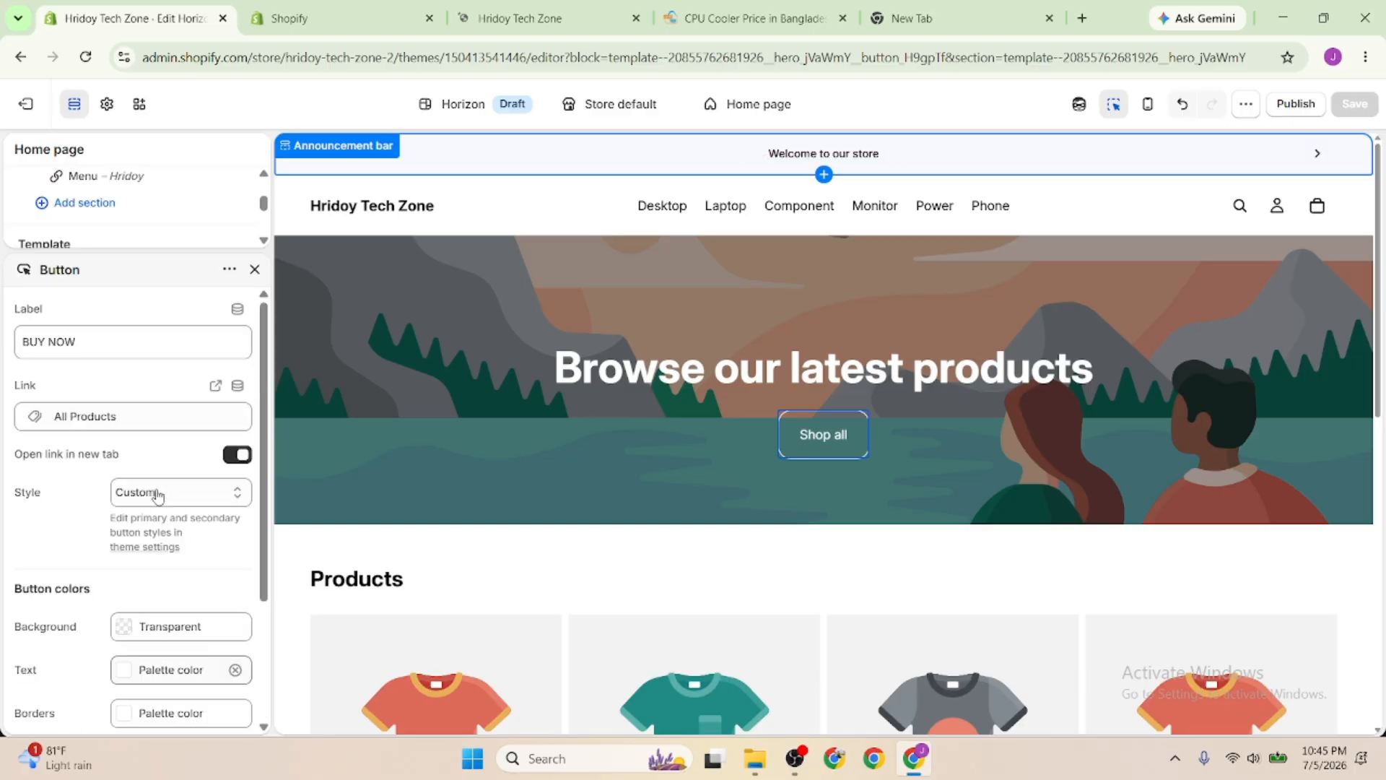
click(116, 416)
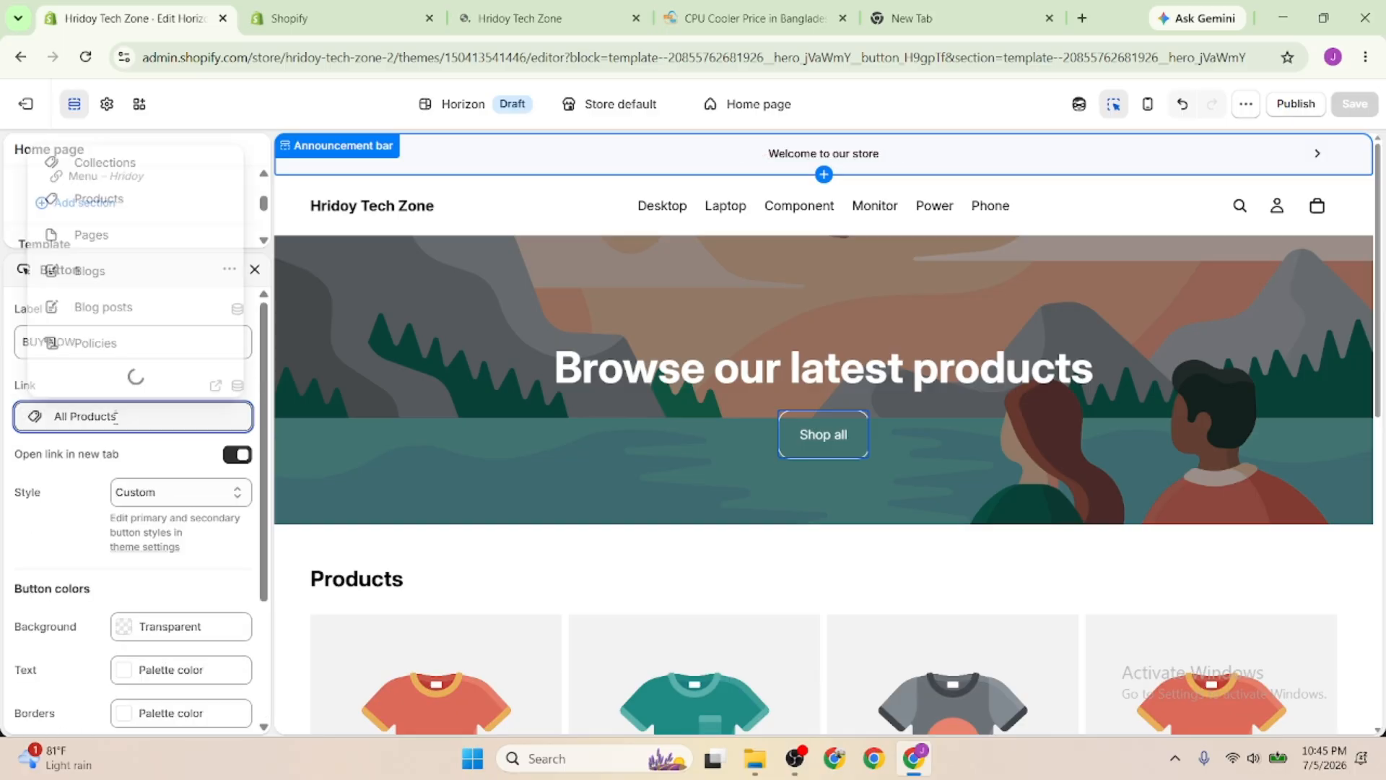
click(90, 473)
click(154, 494)
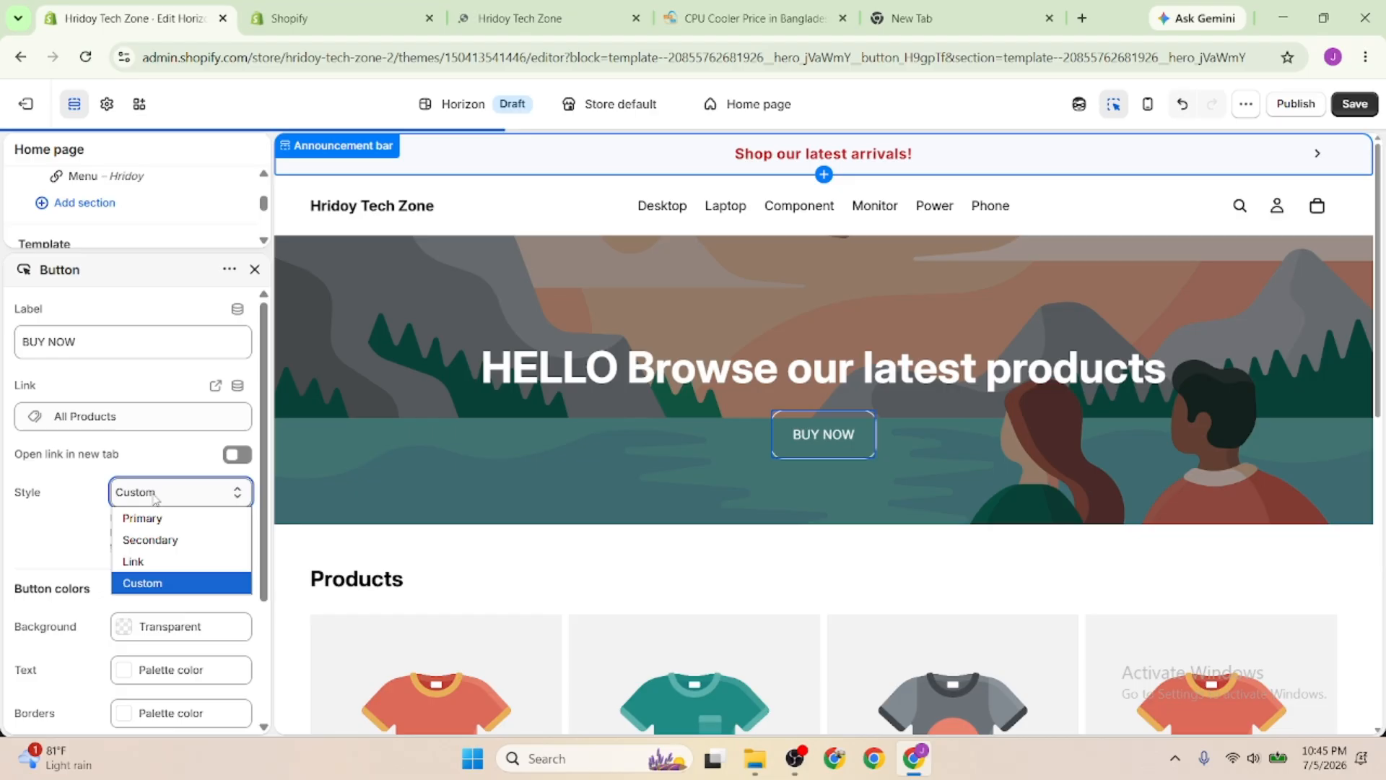
click(237, 458)
click(236, 456)
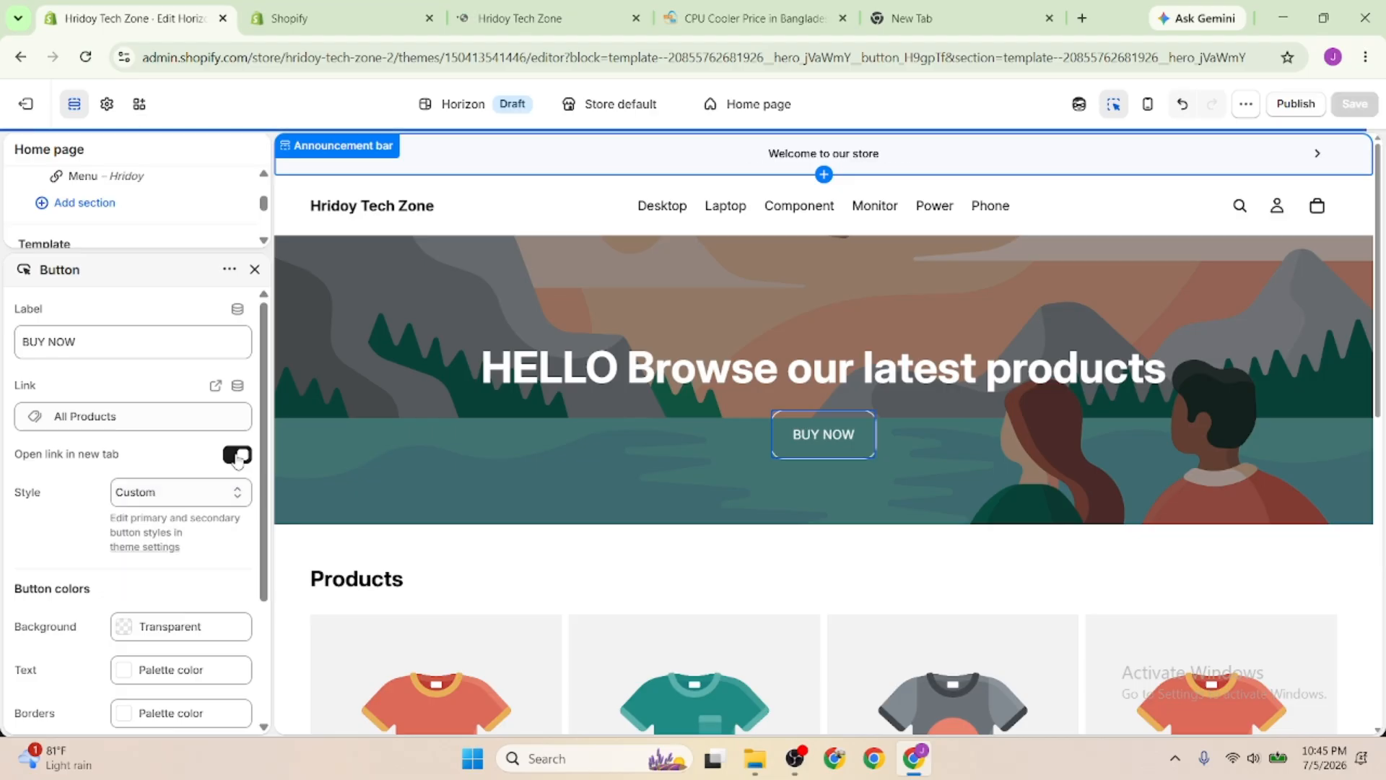
click(254, 270)
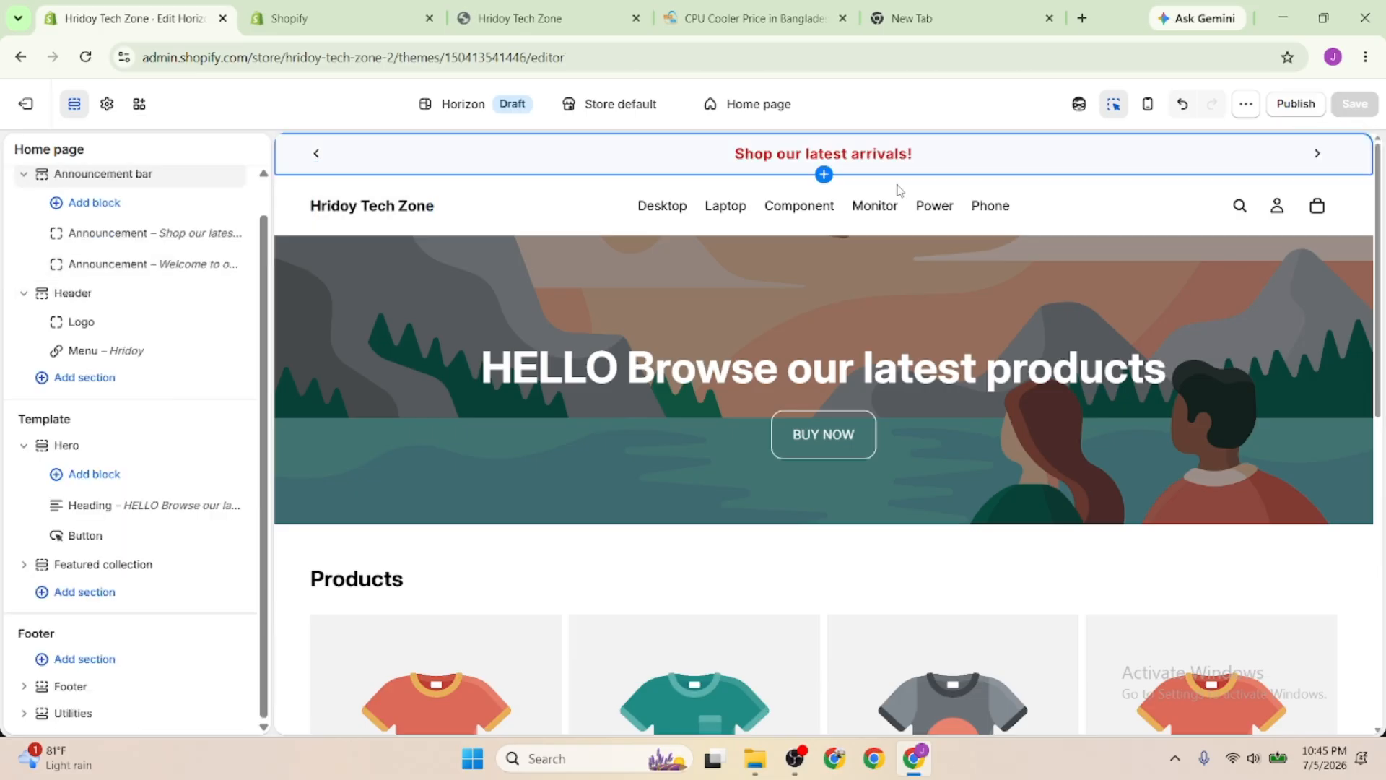
Review the BUY NOW button's color and size settings, close them, and collapse the Hero section in the section list
click(849, 449)
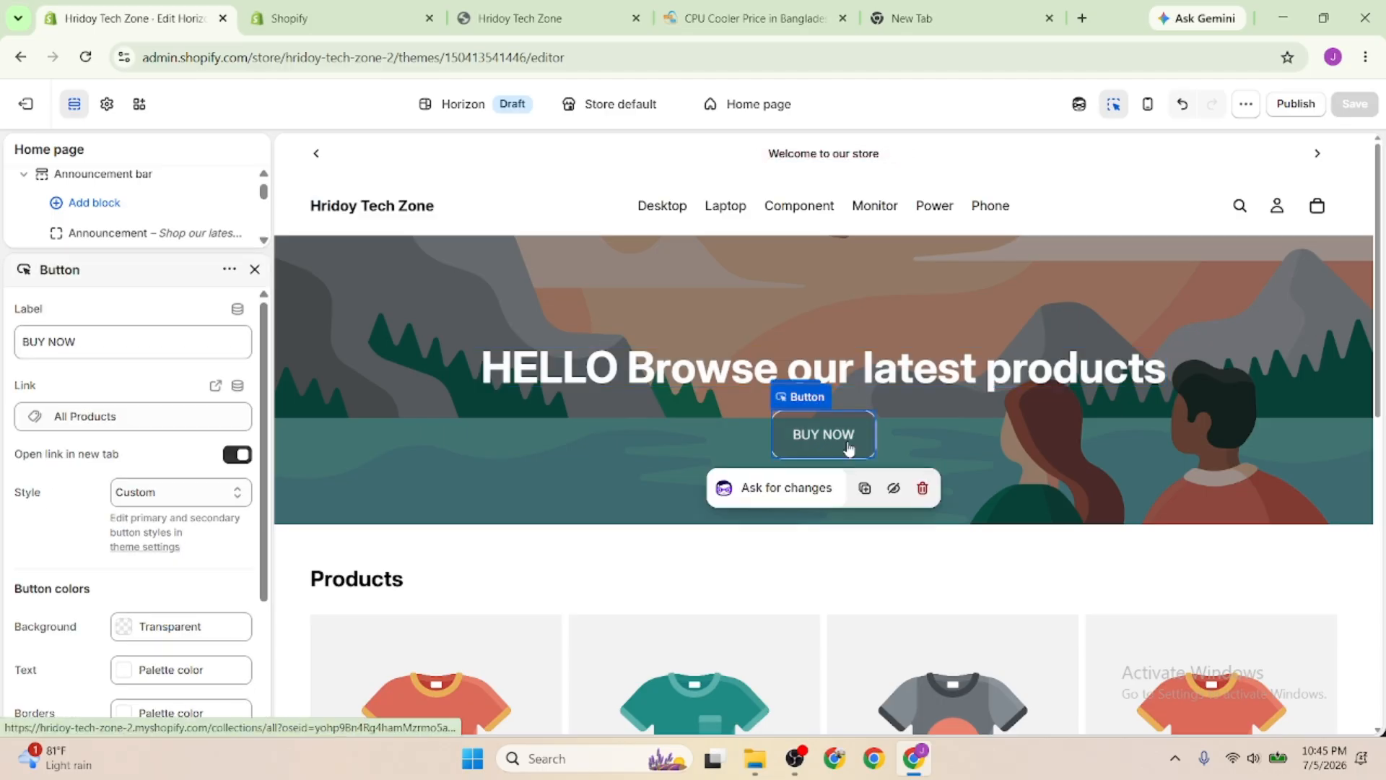
scroll(195, 380, down, 3)
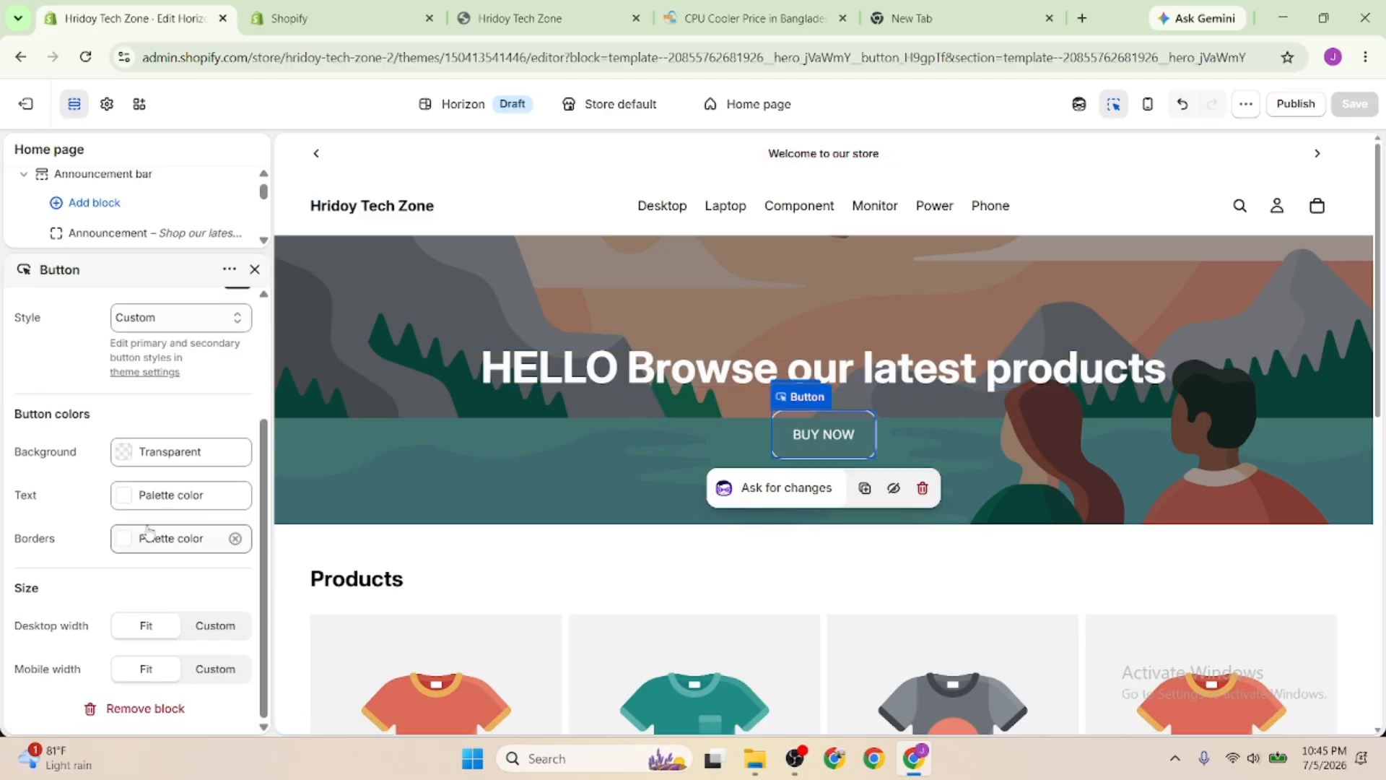
scroll(180, 506, up, 3)
click(255, 269)
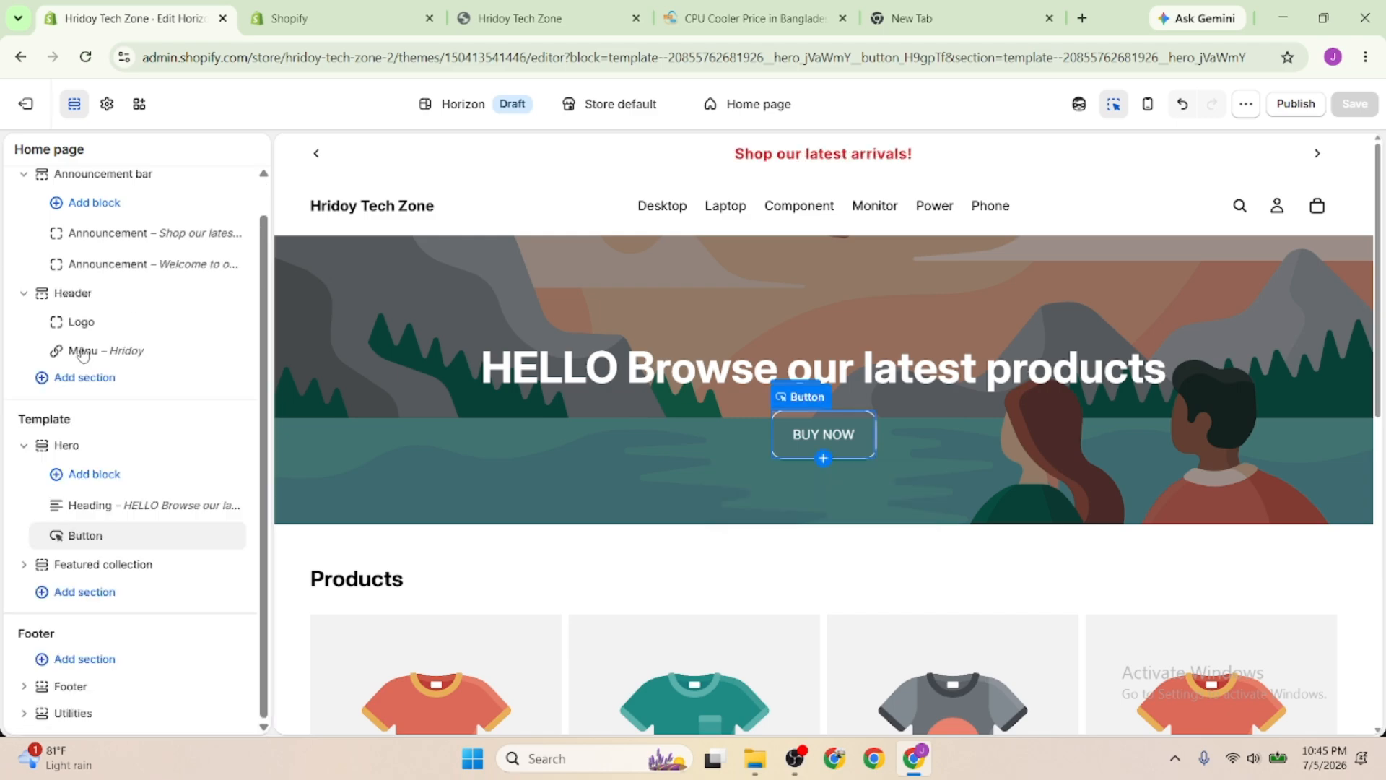
drag(69, 446, 44, 454)
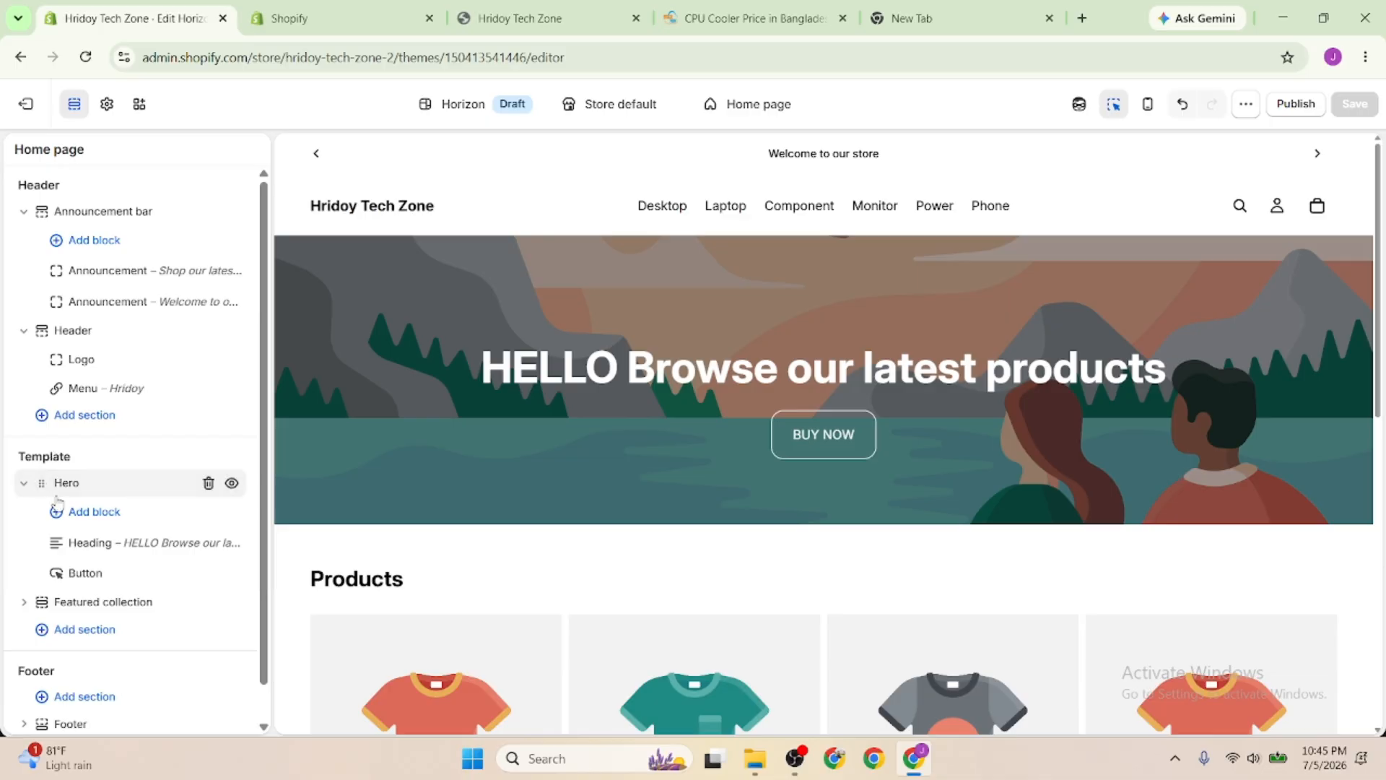
click(29, 485)
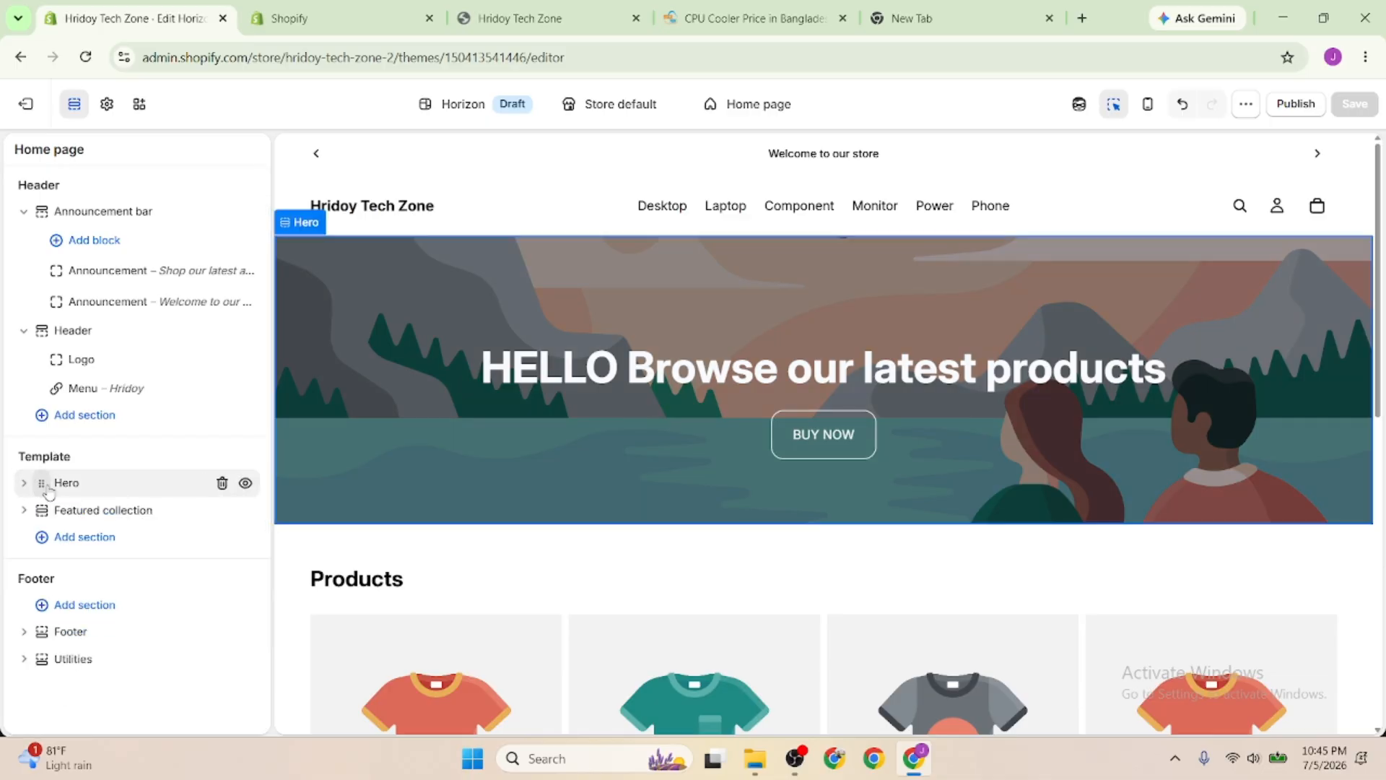
Open the Hero section's settings and look over its Media 1, Media 2 and mobile media options
drag(41, 483, 47, 491)
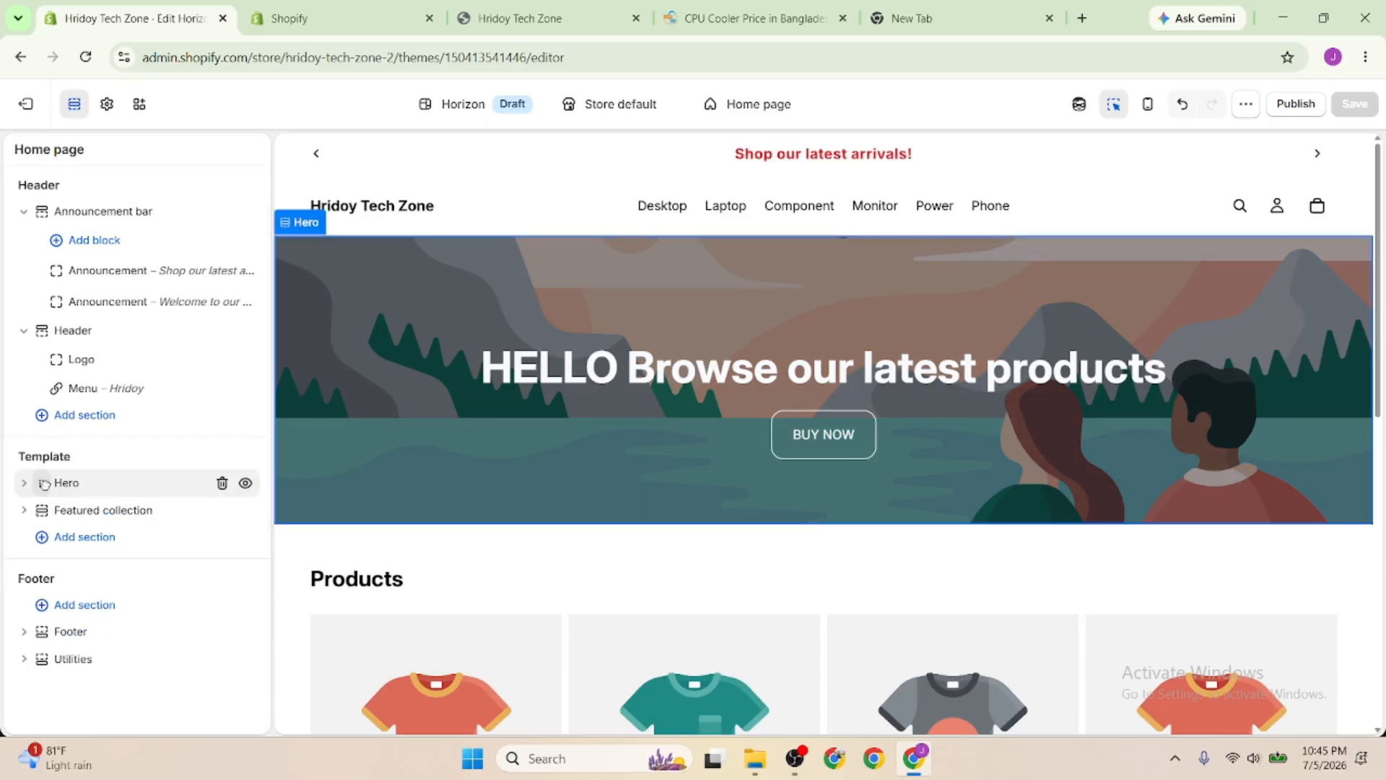
click(80, 487)
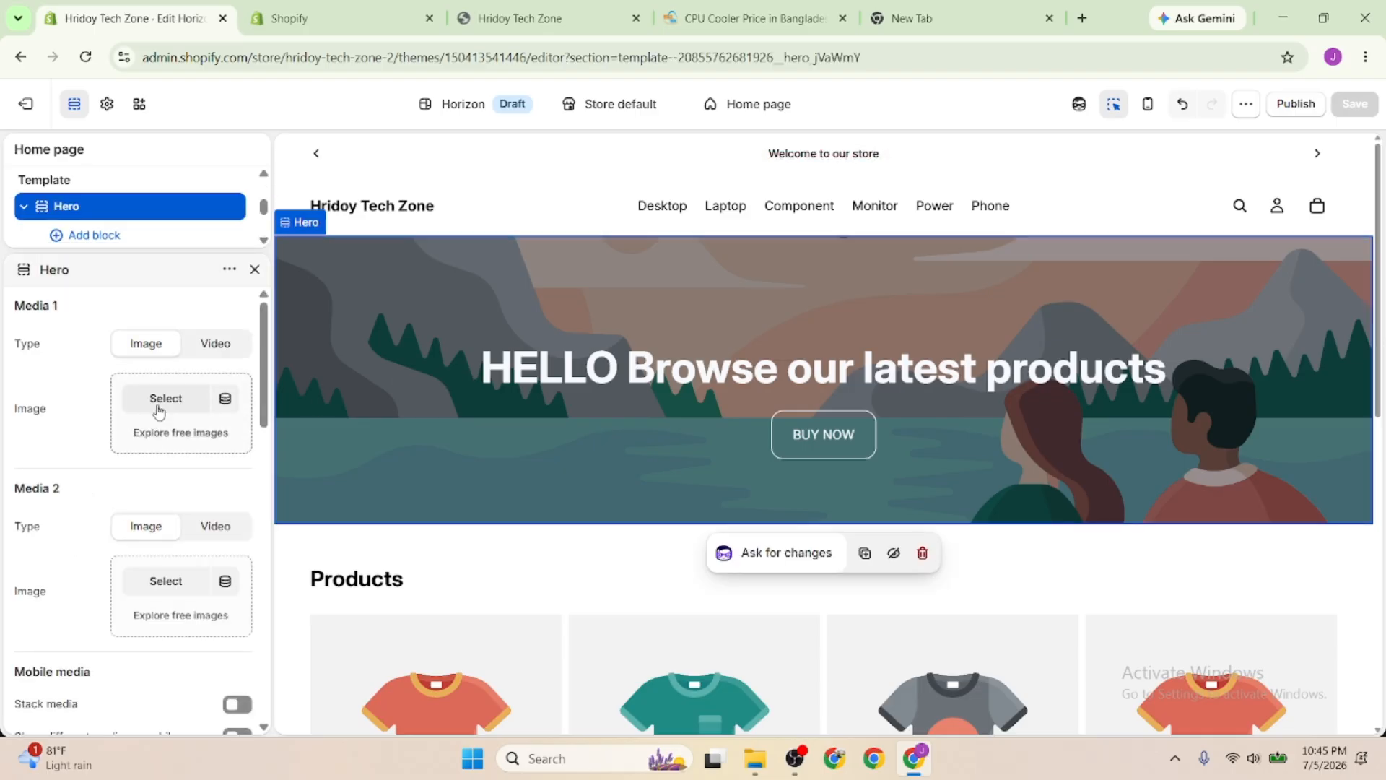
scroll(105, 531, down, 3)
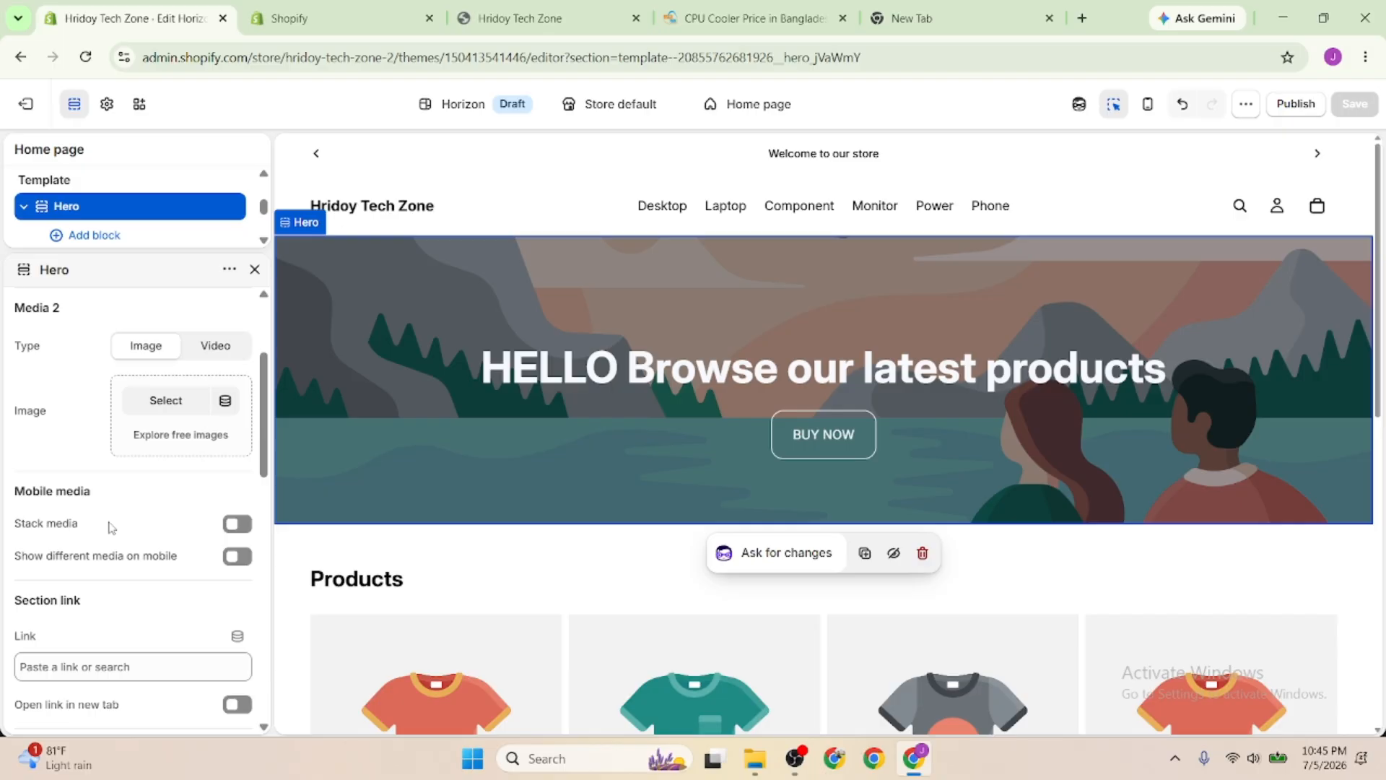
Search Google in the spare browser tab for "girl pic WITH T SHIRT" and open the image of the black daisy T-shirt
click(933, 18)
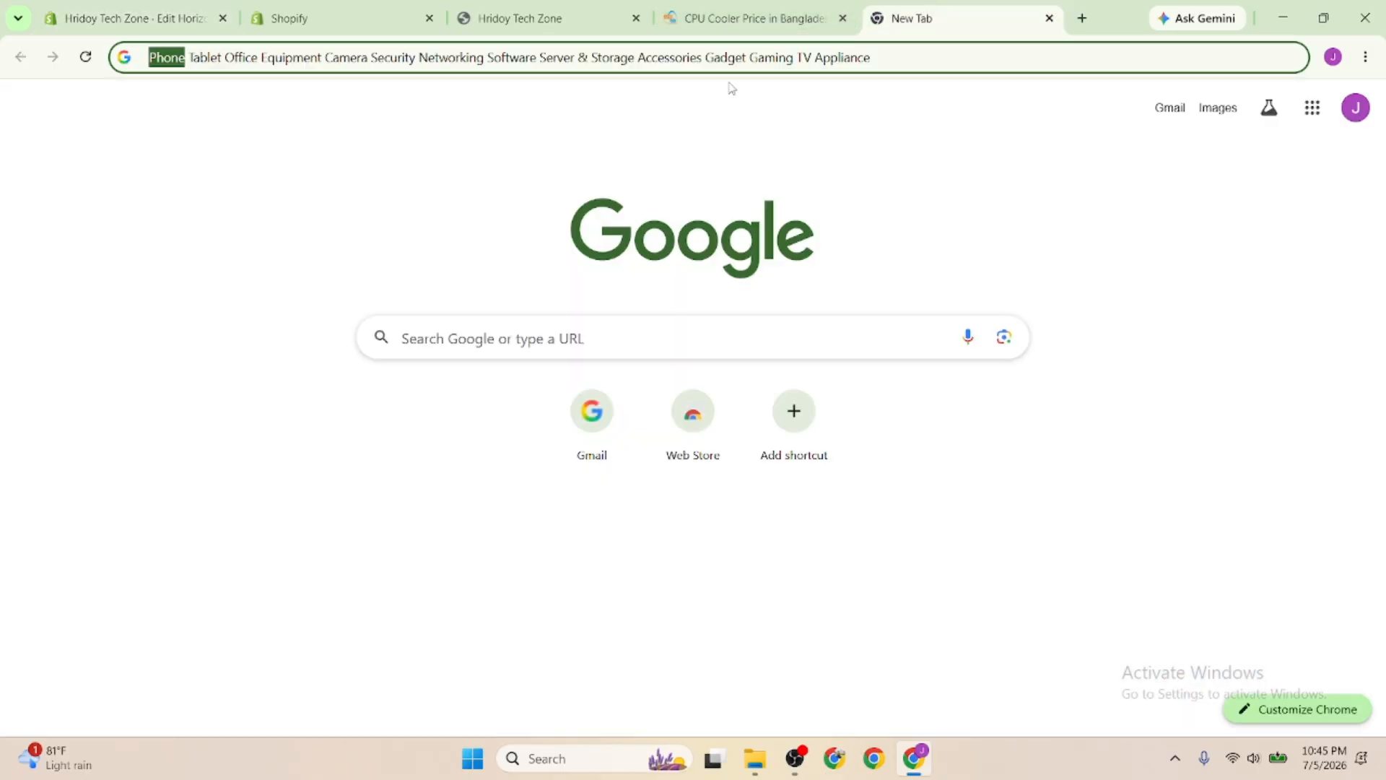
triple_click(715, 57)
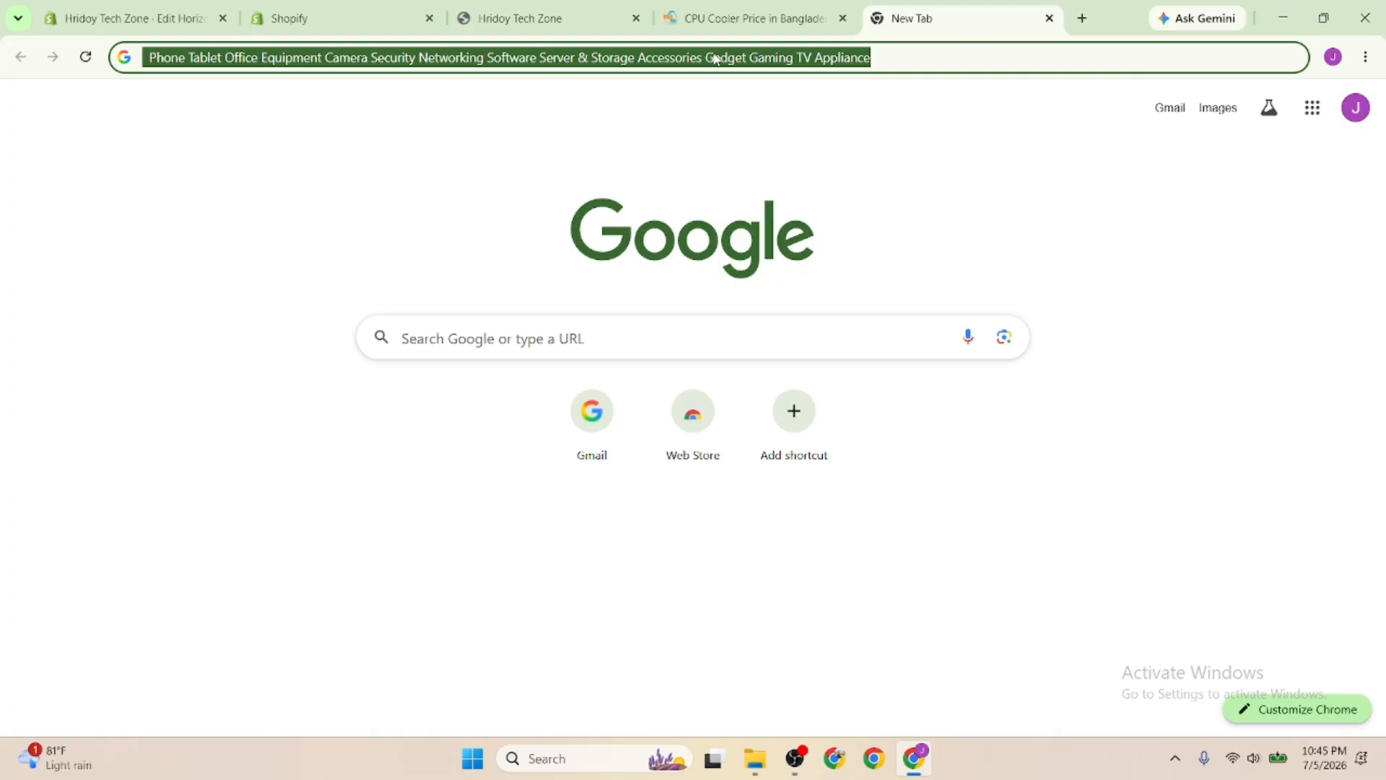
text(GIRL)
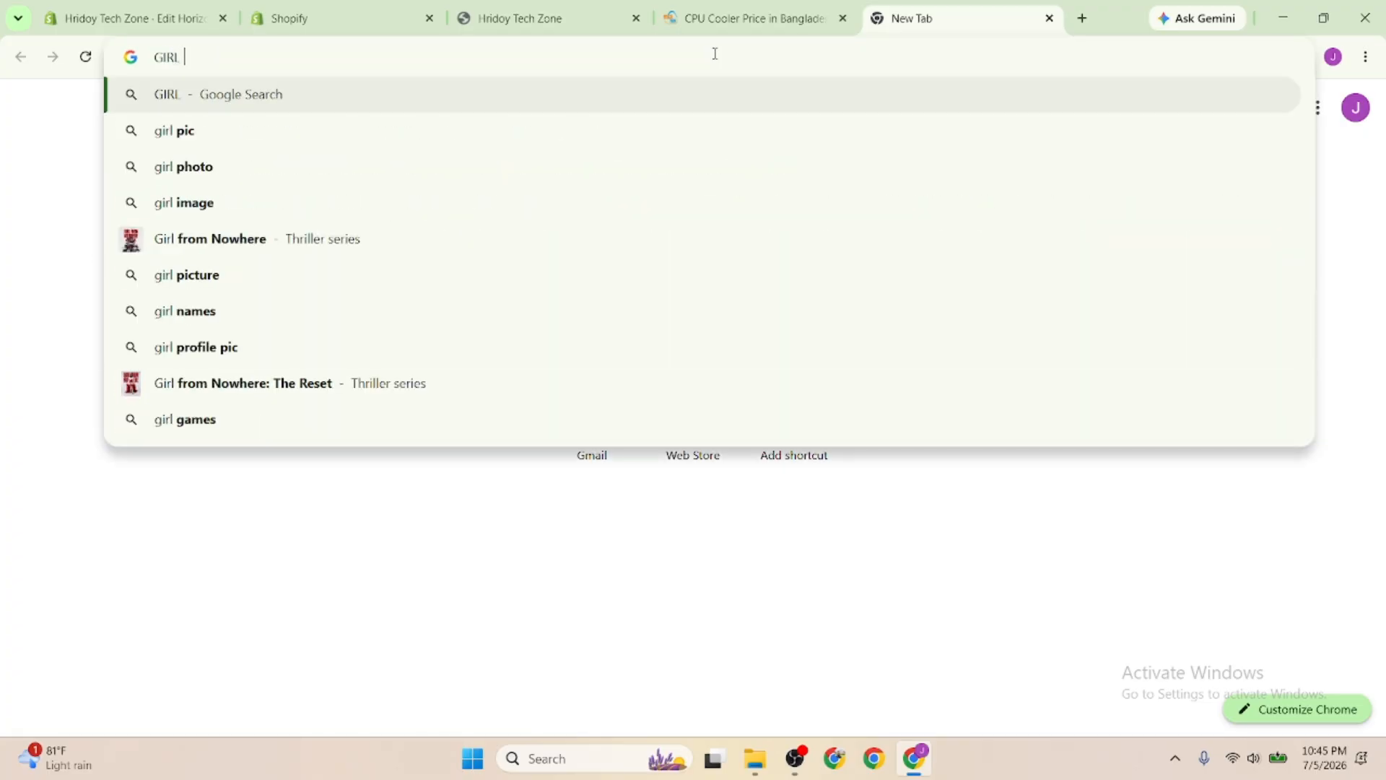
key(Down)
text(WITH )
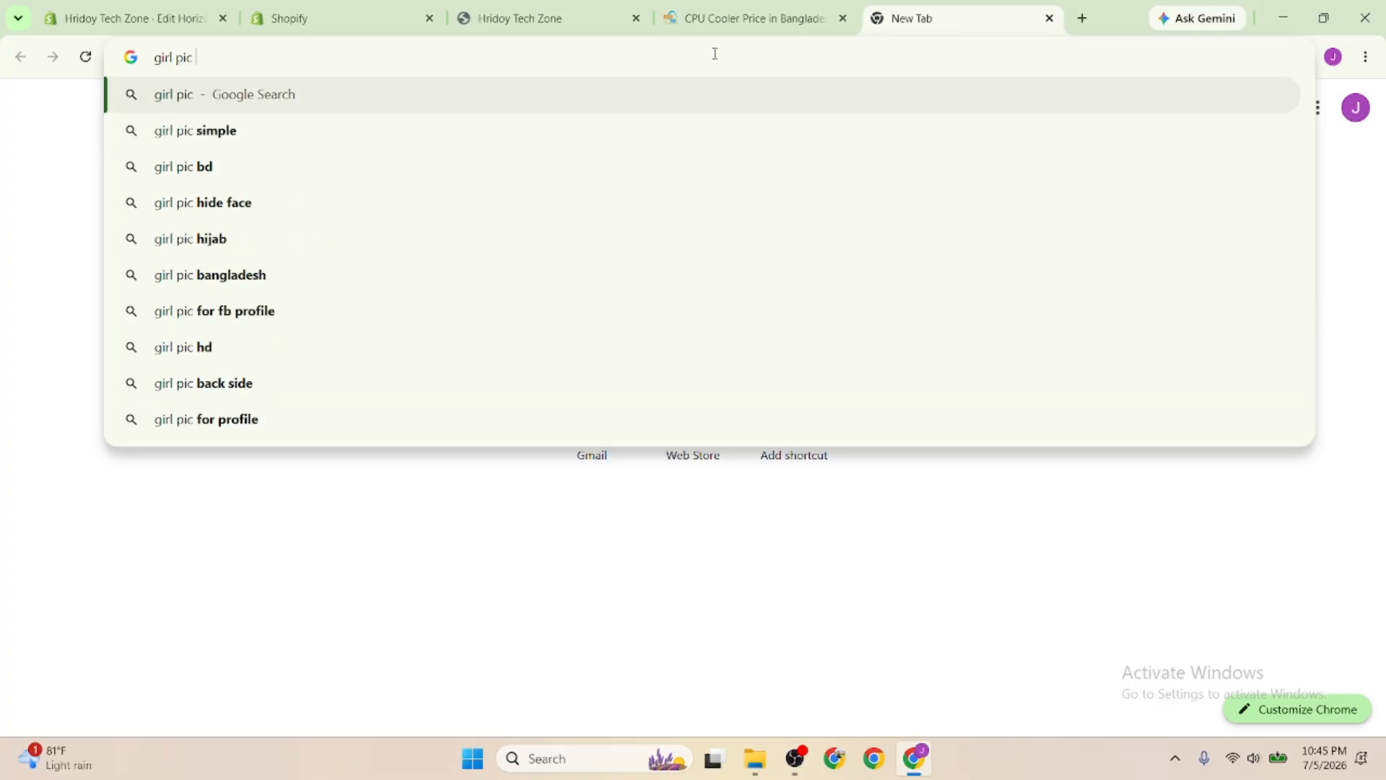
text(T)
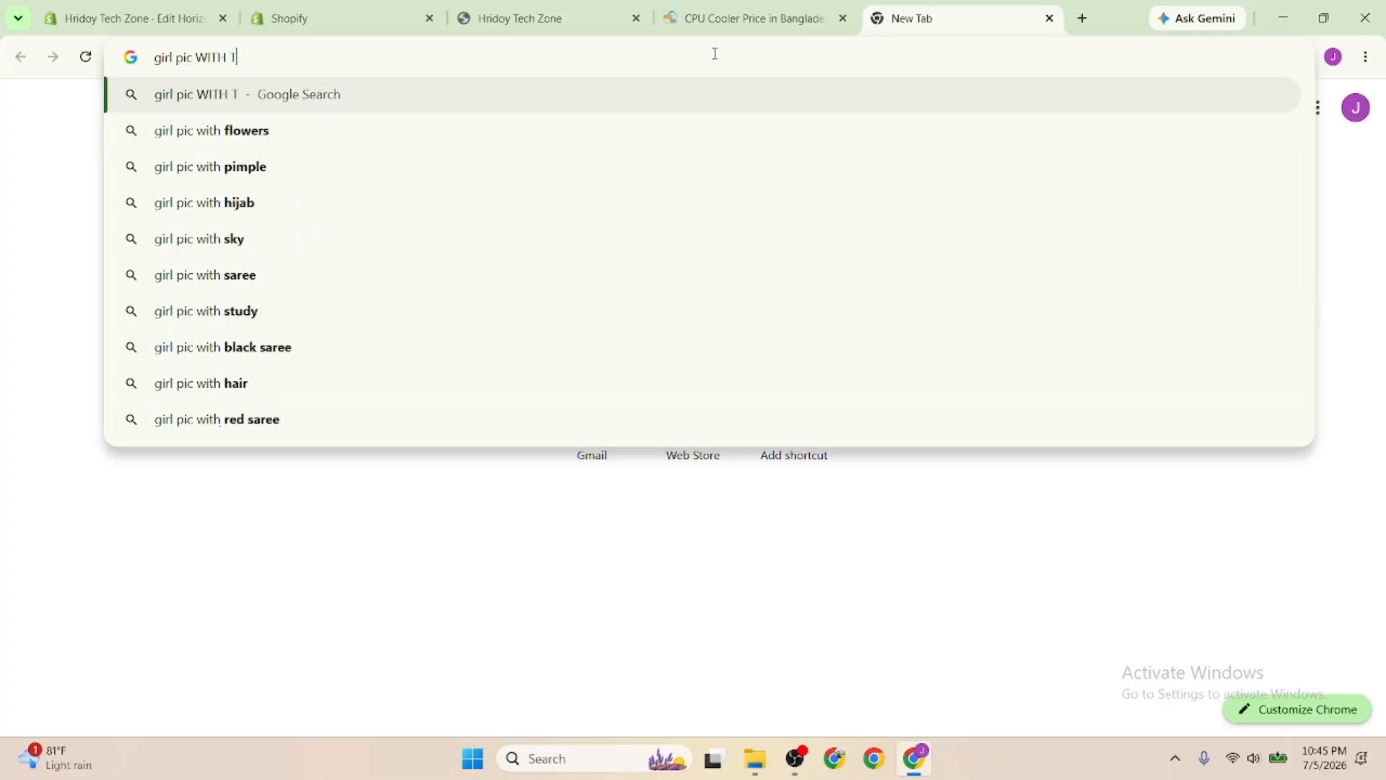
text( SHIRT)
key(Return)
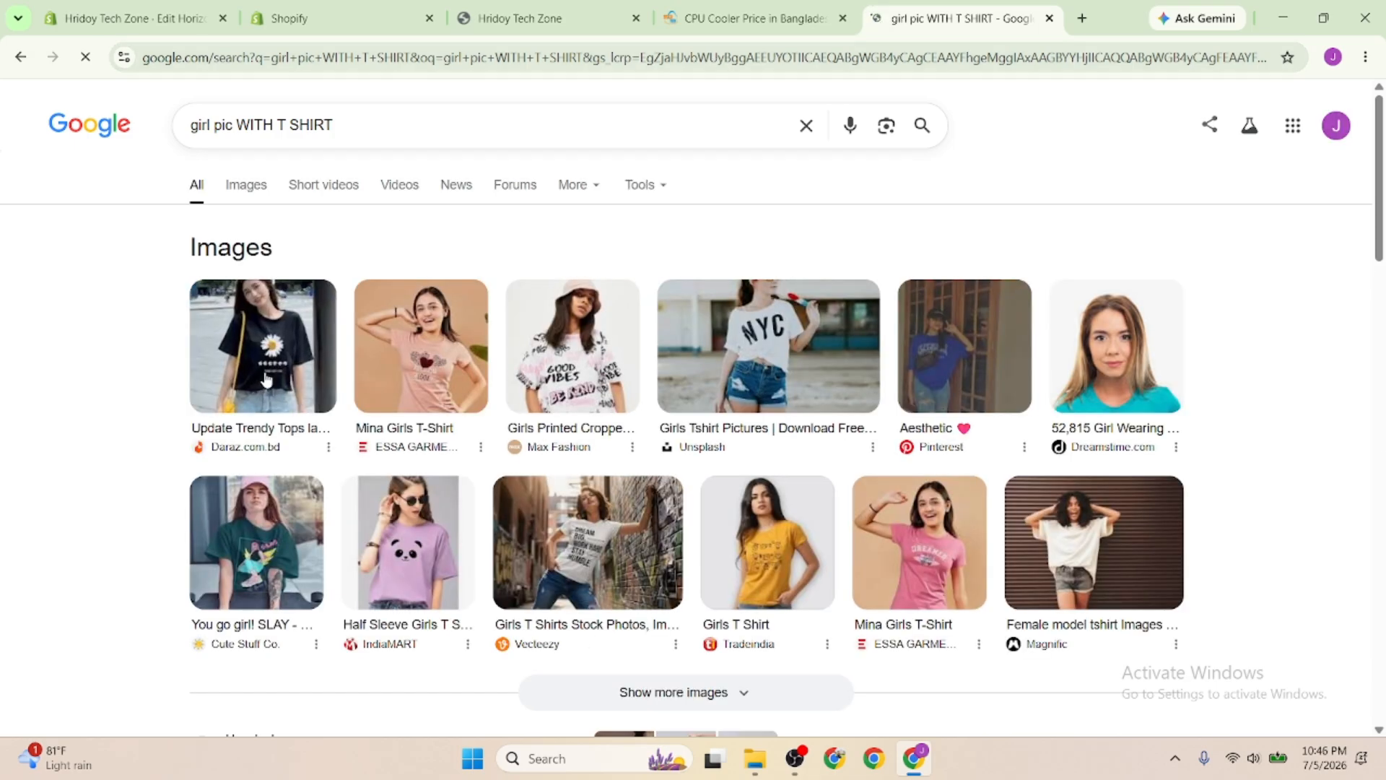
click(265, 379)
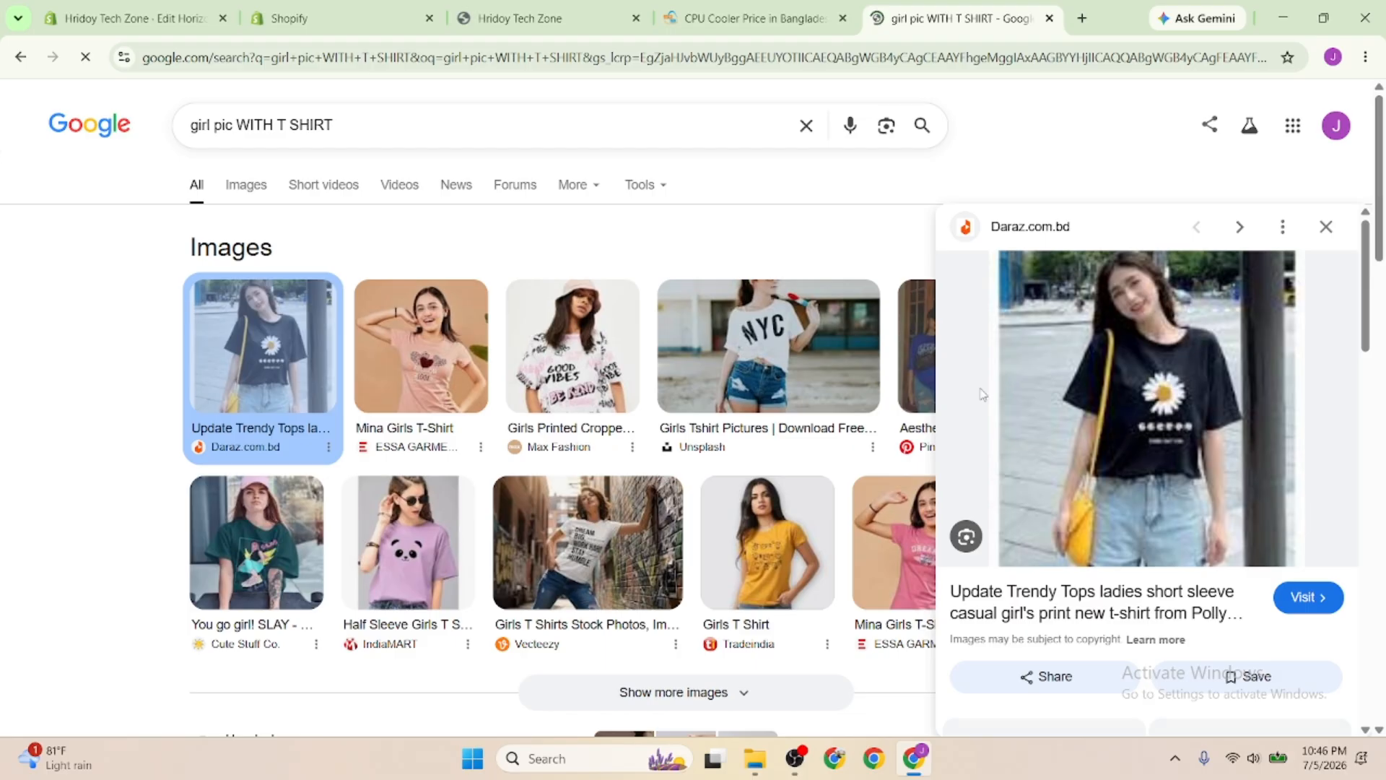
Try to transfer the daisy T-shirt photo straight from Google into the Hero's Media 2 image field, and copy the image
right_click(1101, 370)
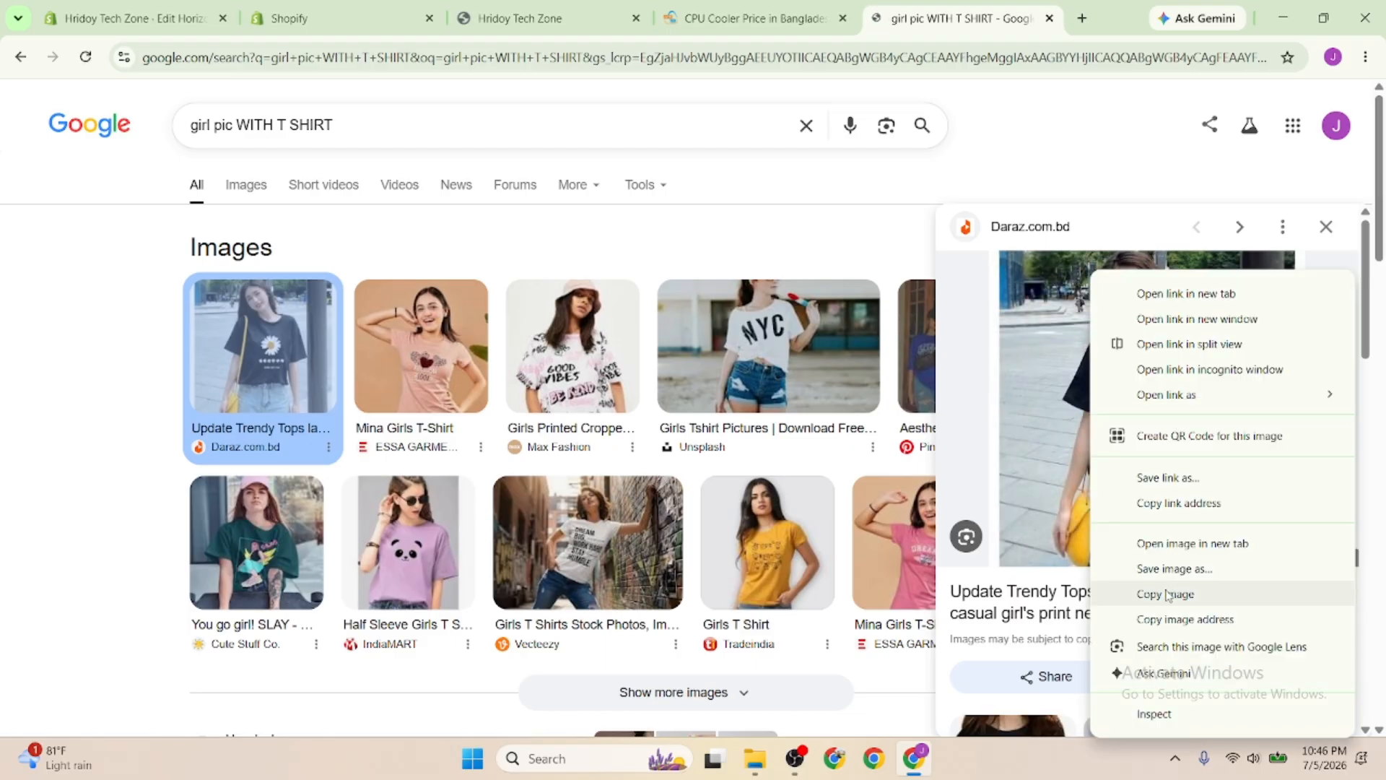
drag(1060, 409, 141, 406)
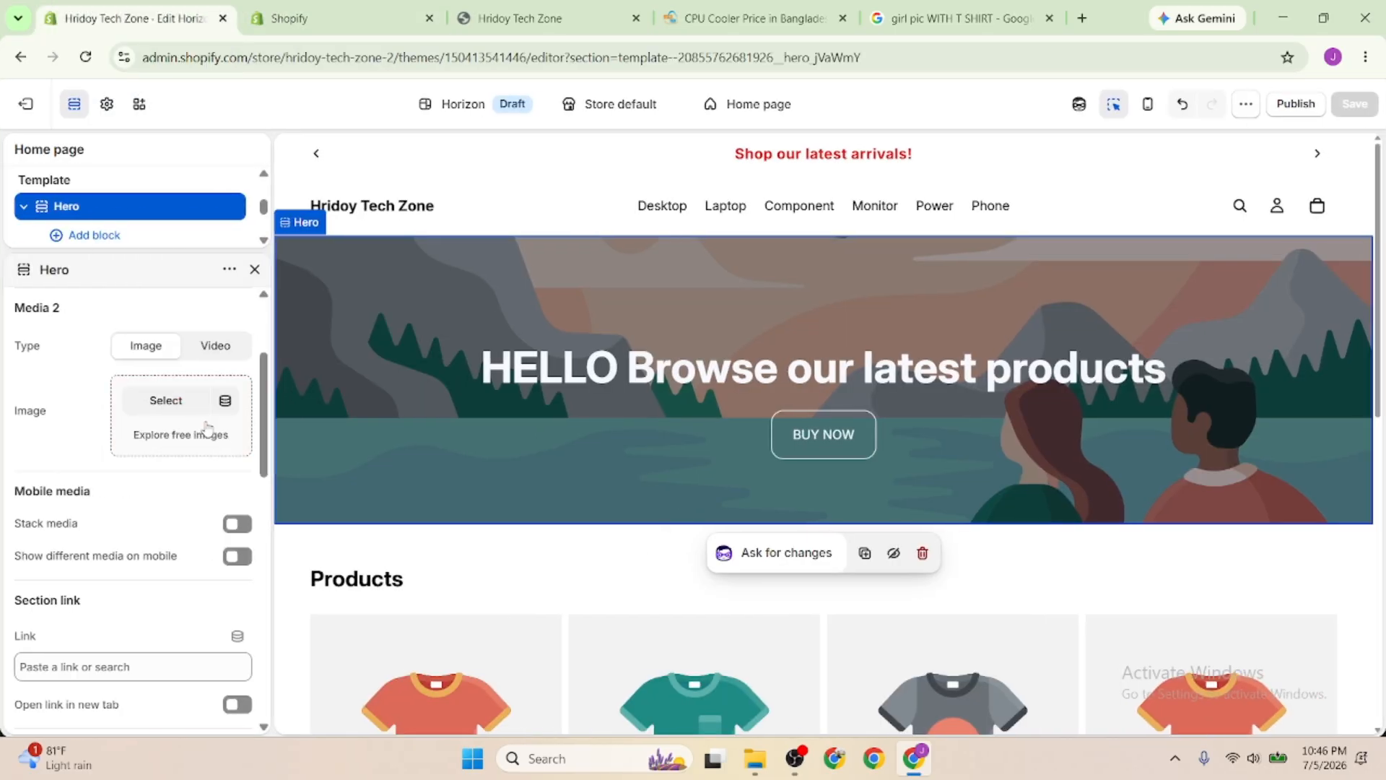
click(524, 13)
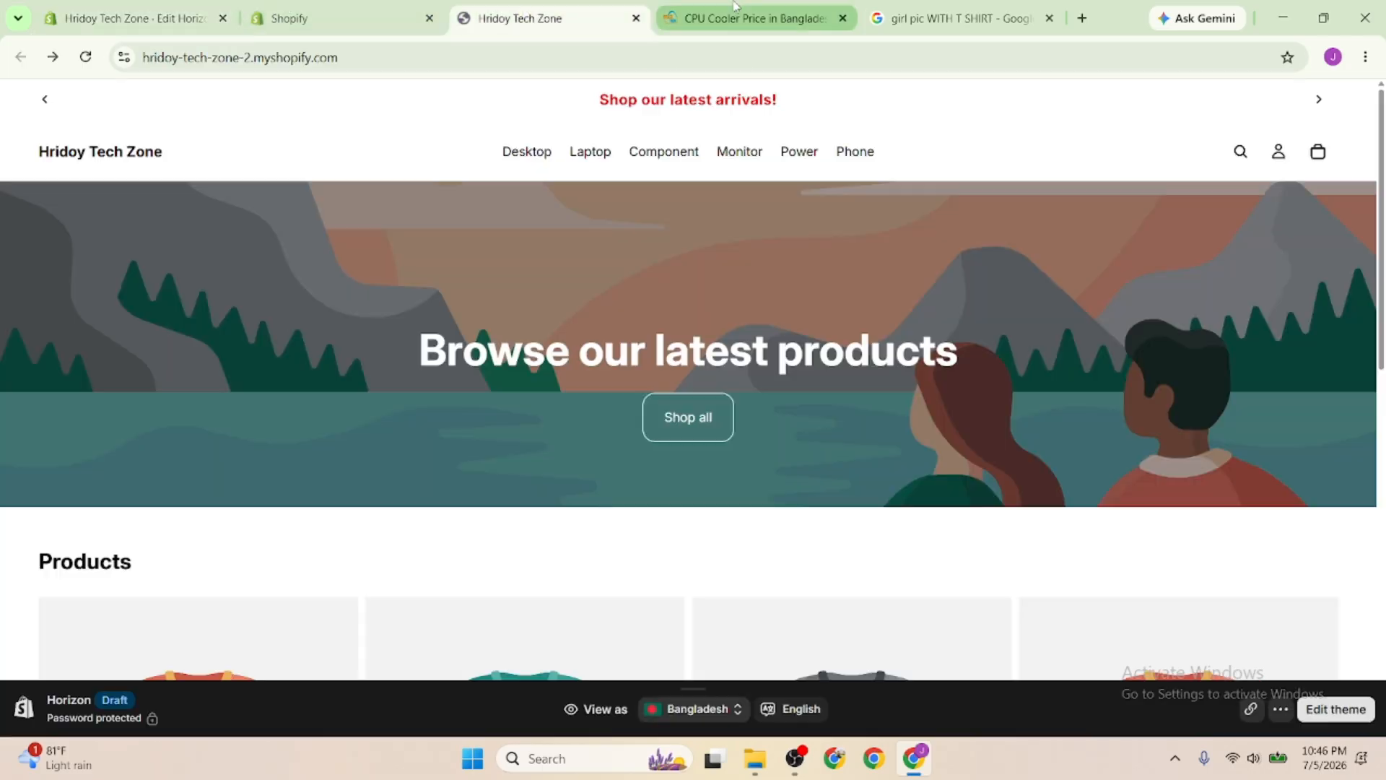
click(961, 18)
right_click(1078, 434)
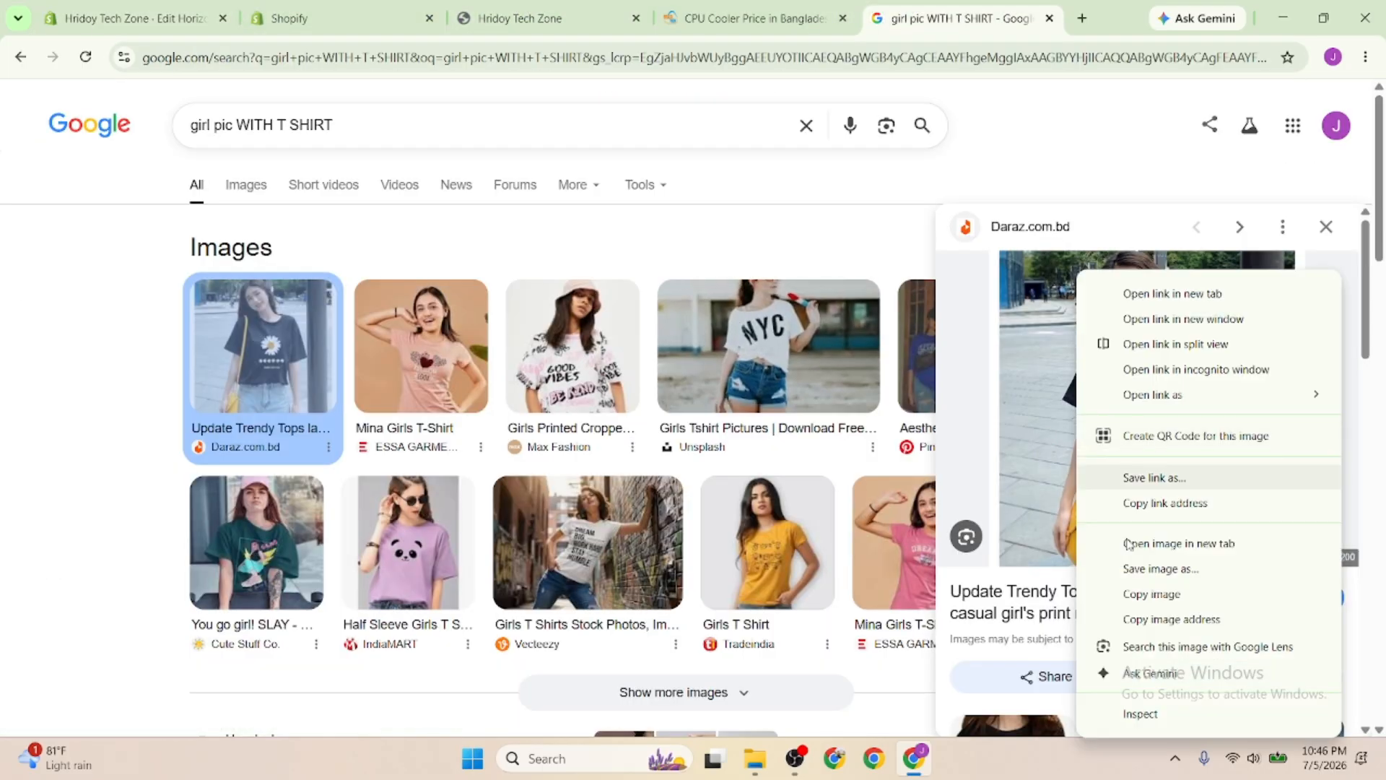
click(1148, 592)
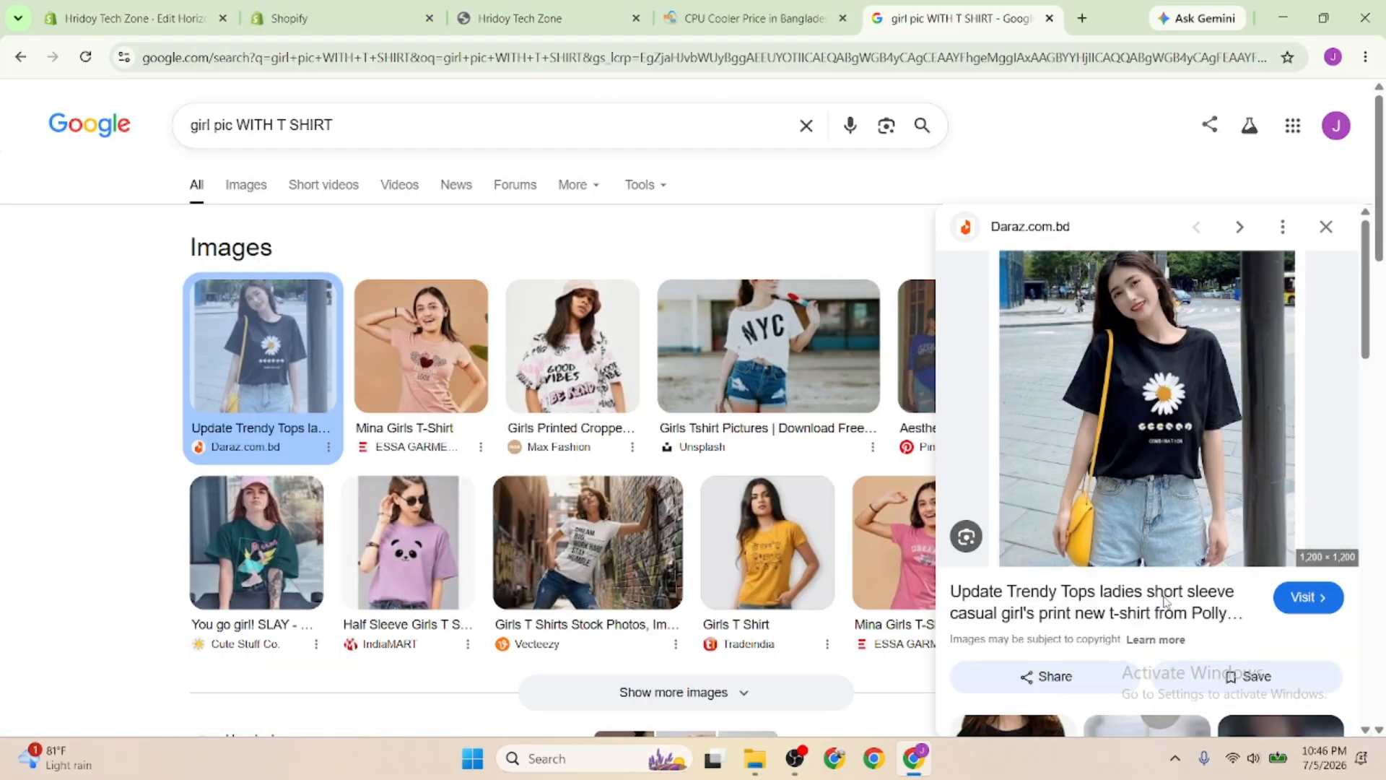
Save the daisy T-shirt photo to the Desktop as a JPEG under its suggested file name
right_click(1083, 400)
click(1169, 570)
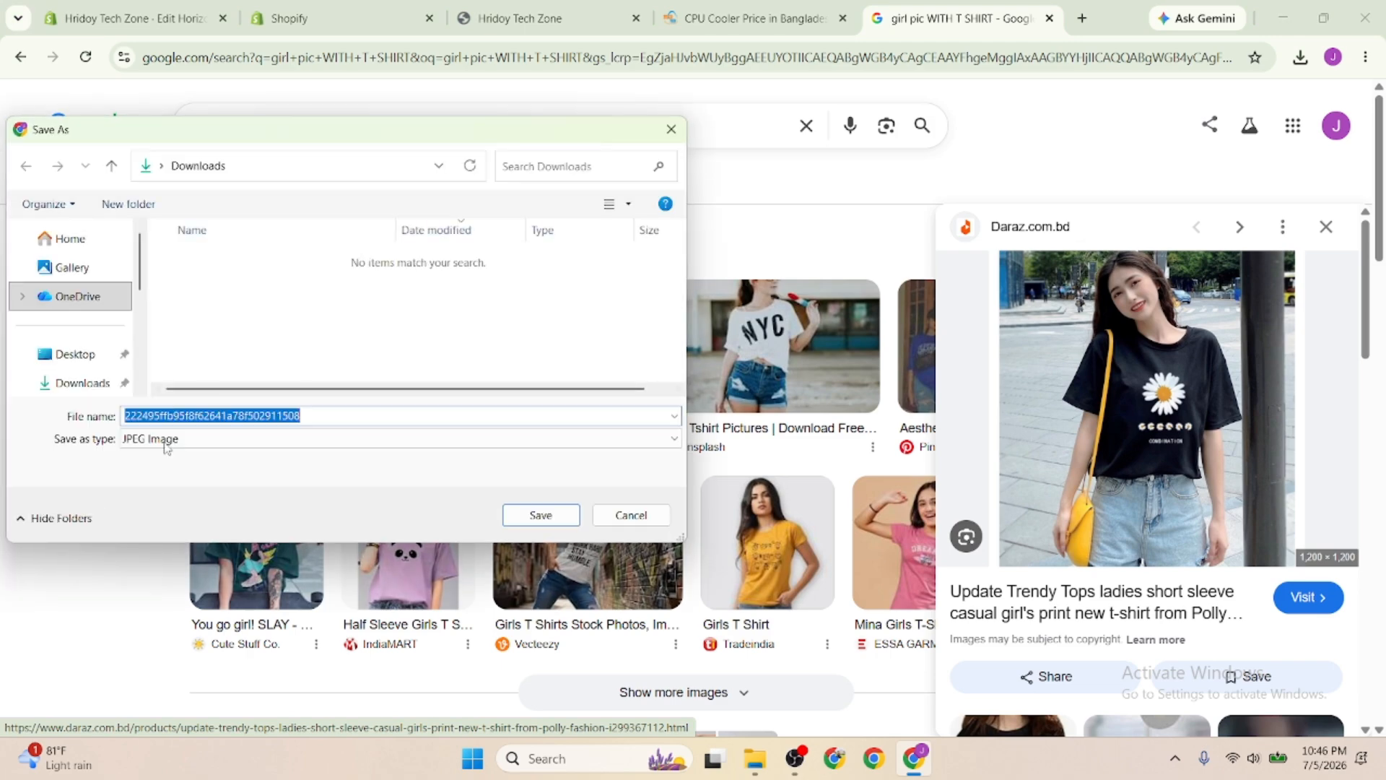
click(83, 356)
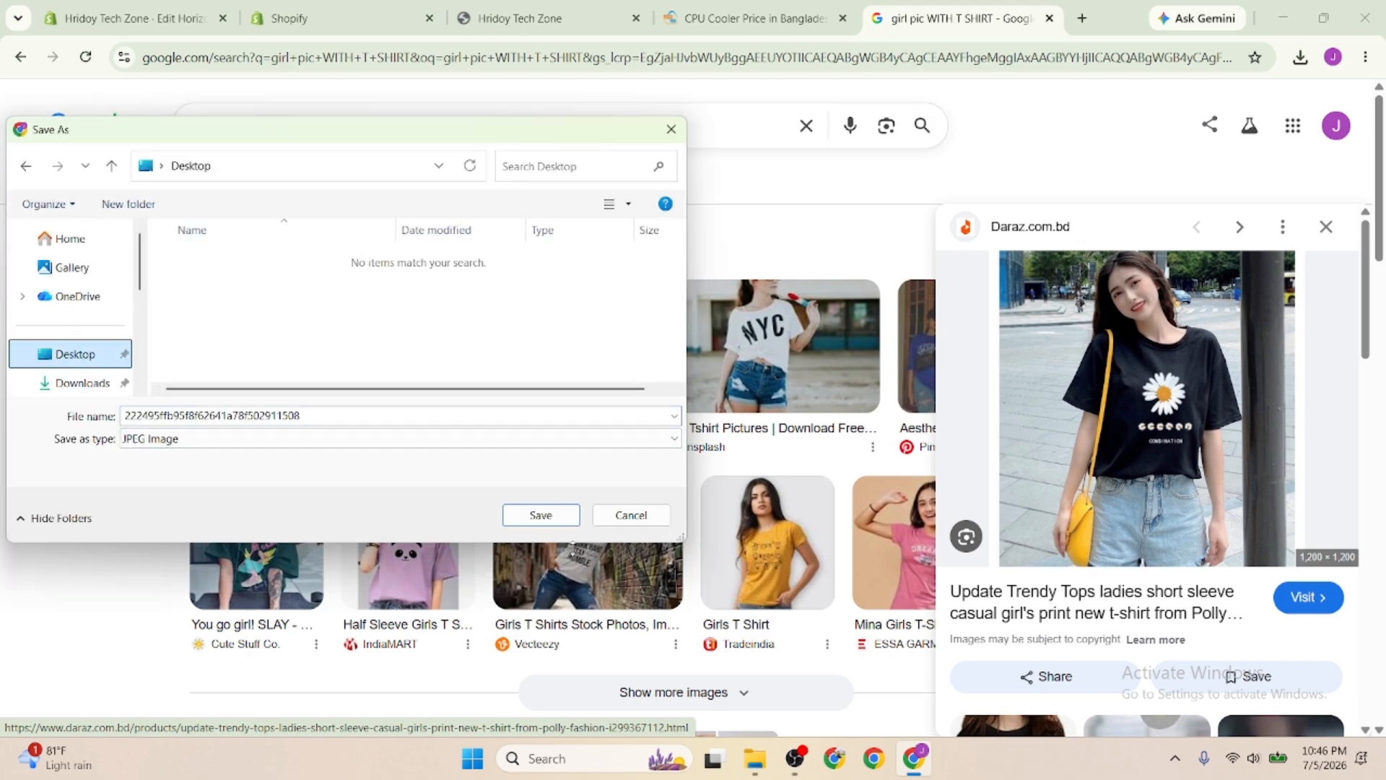
click(541, 515)
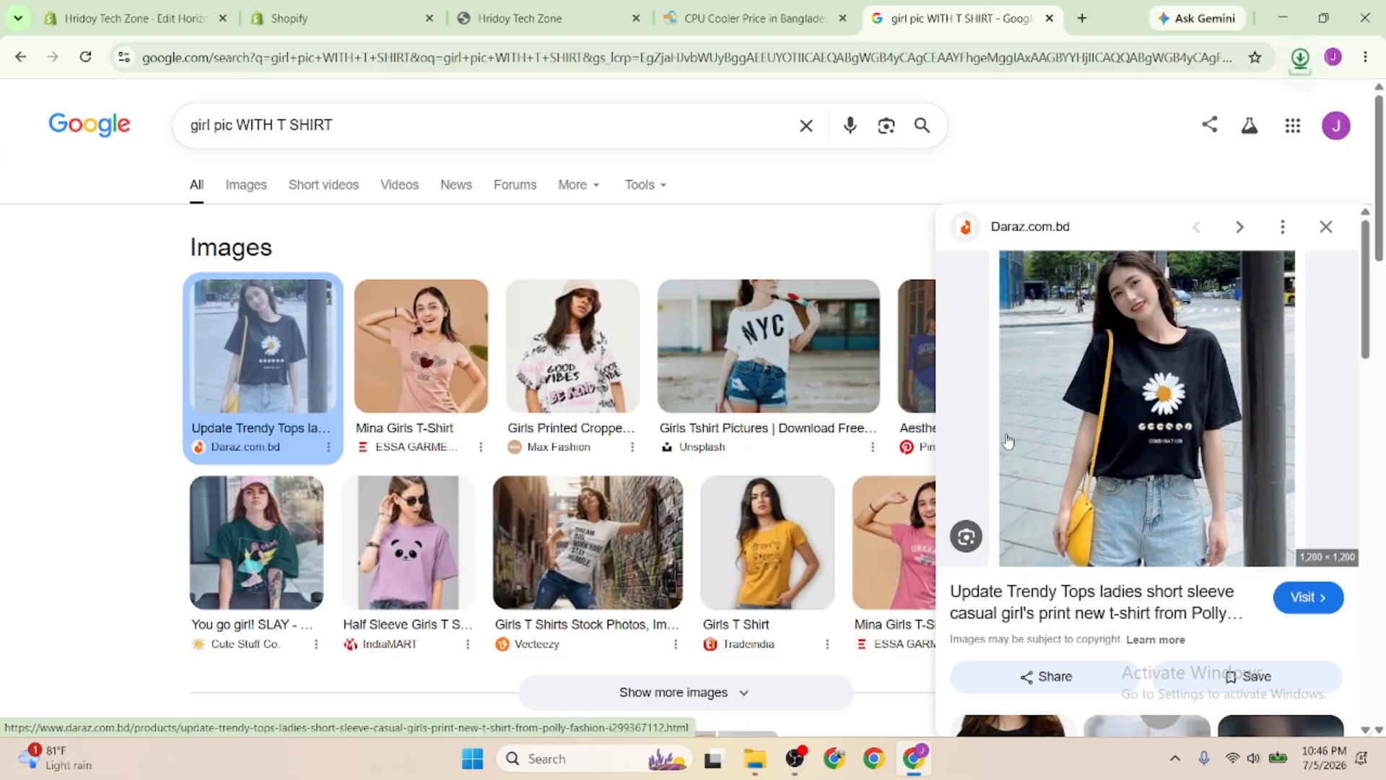
scroll(568, 446, down, 3)
scroll(567, 446, up, 3)
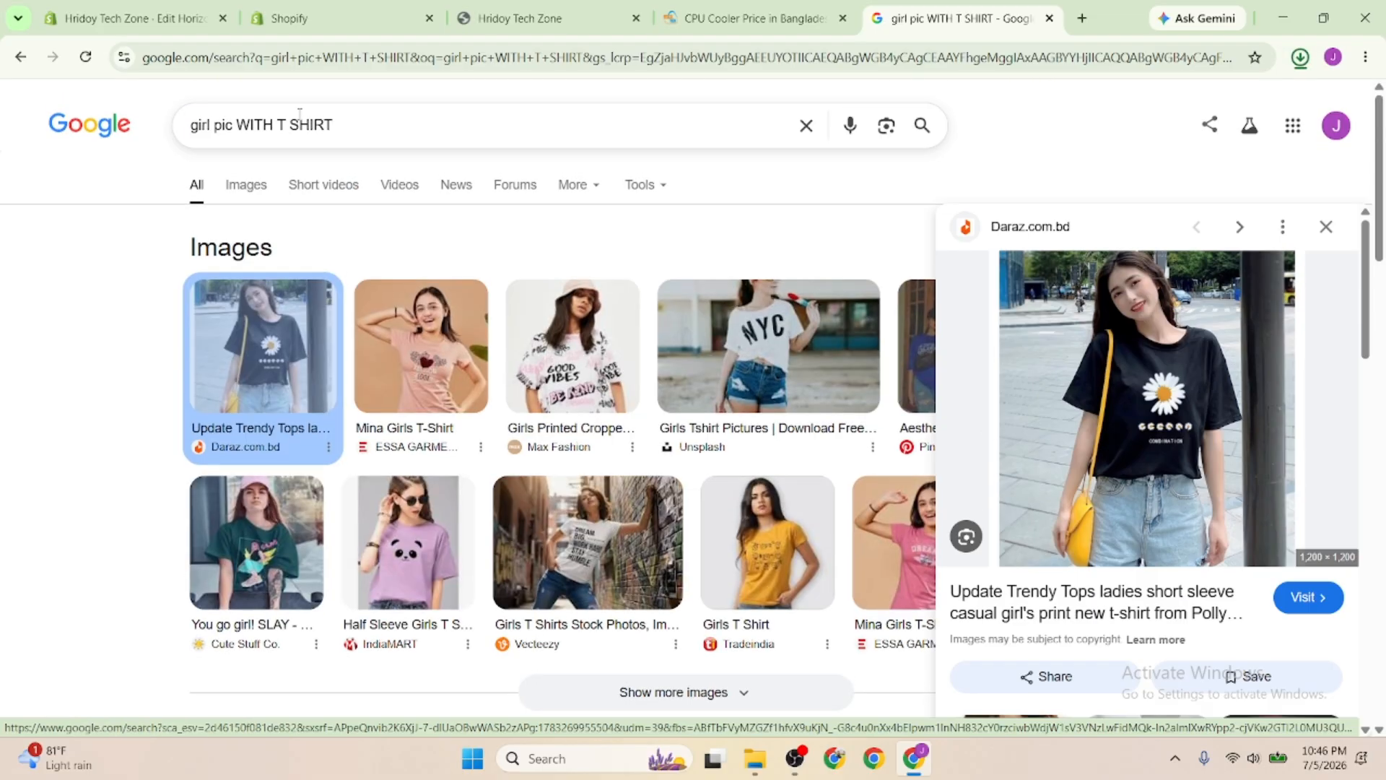
Change the Google search to "girl pic WITH BAG" and open the image of the girl in a black hat carrying paper bags
double_click(310, 124)
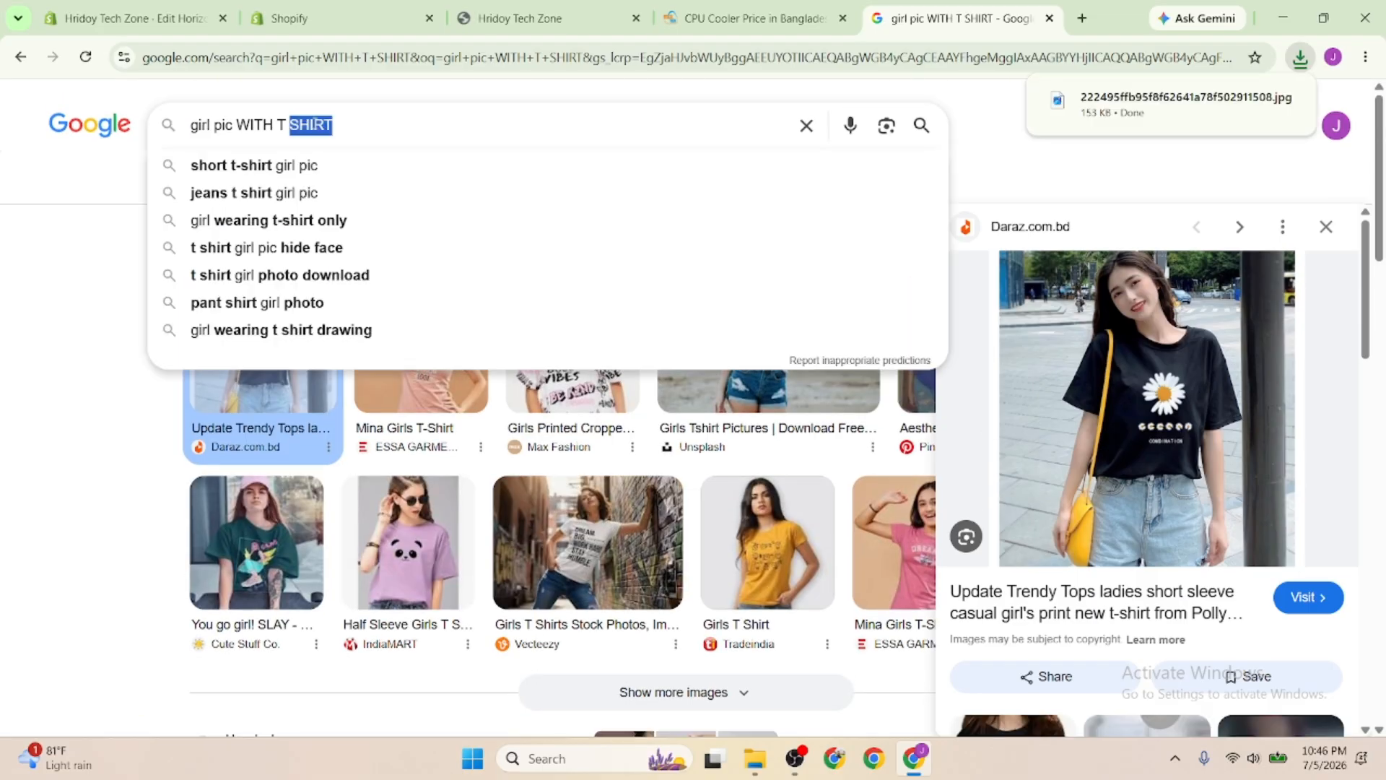
key(BackSpace)
key(BackSpace)
key(BackSpace)
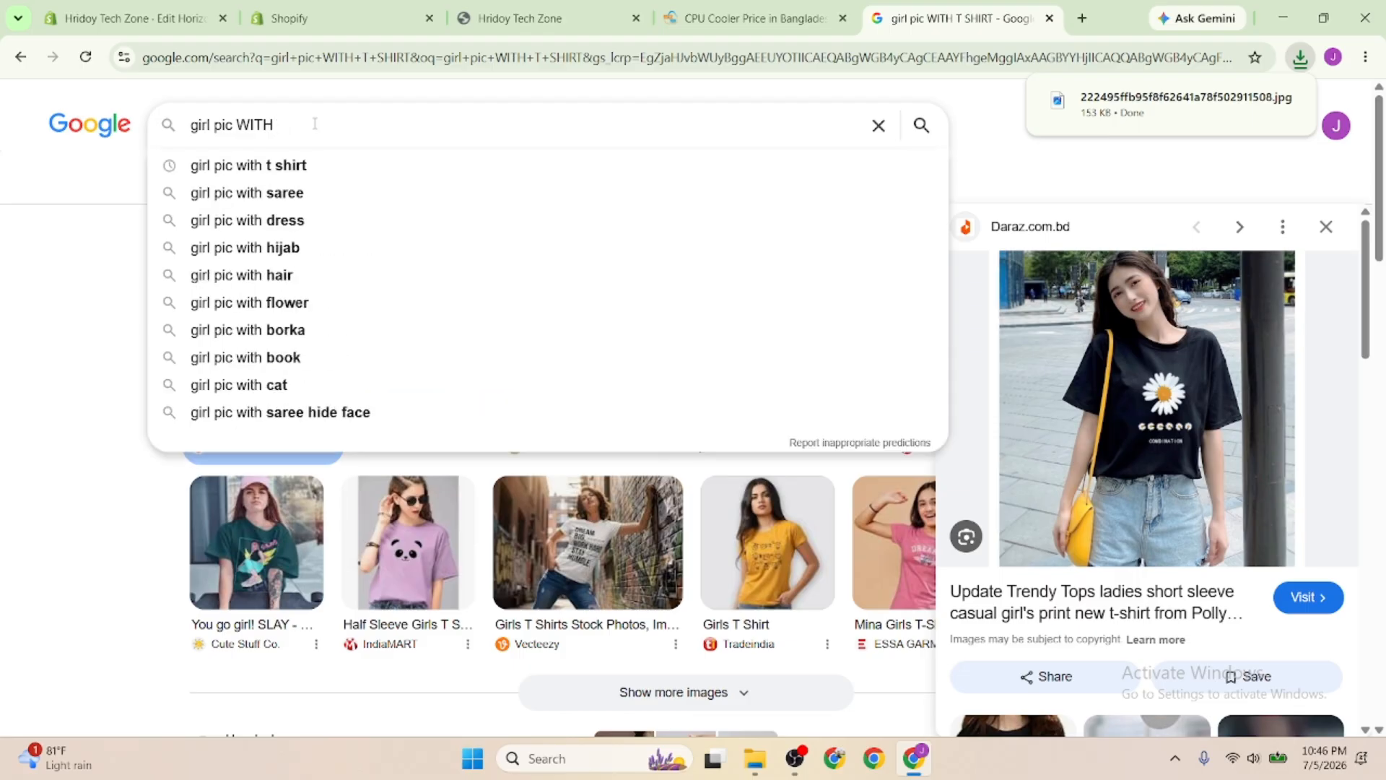
text(BAG)
key(Return)
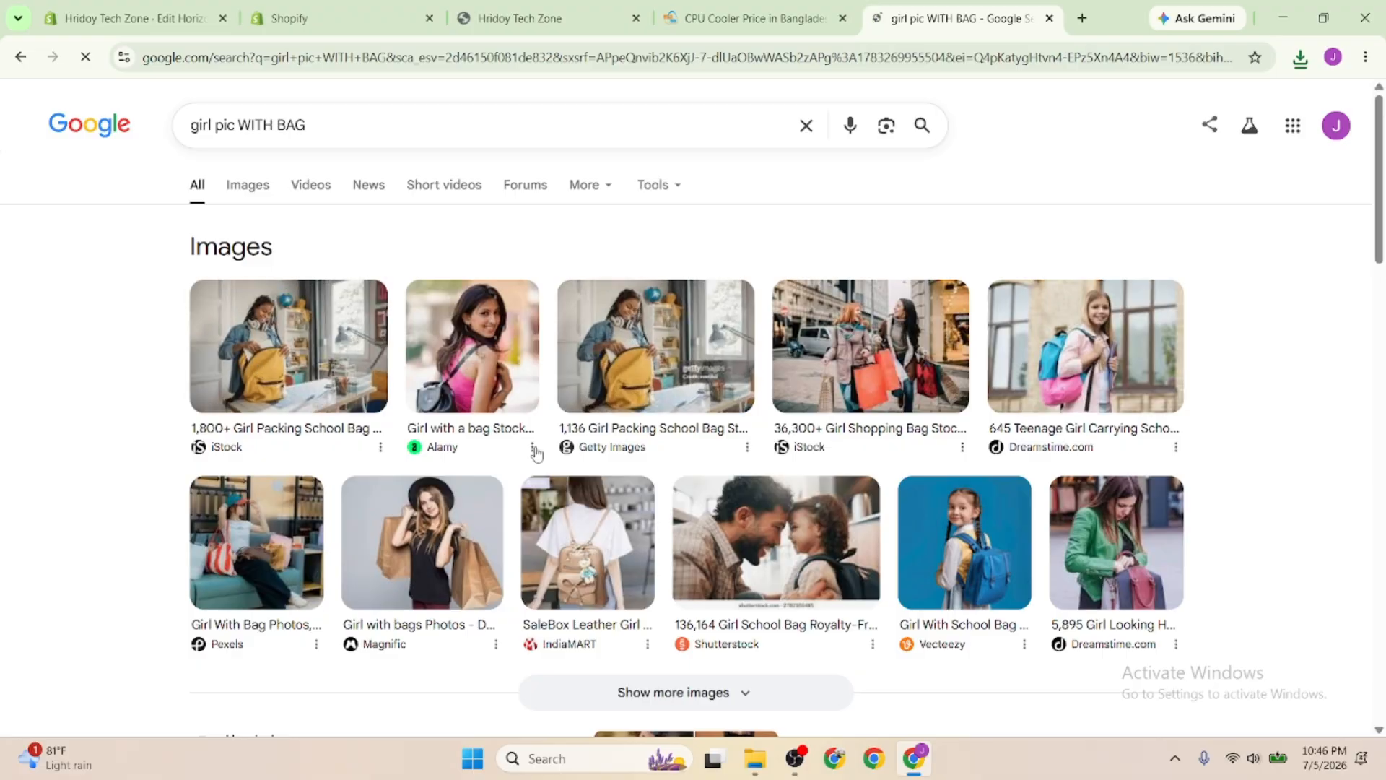
click(449, 565)
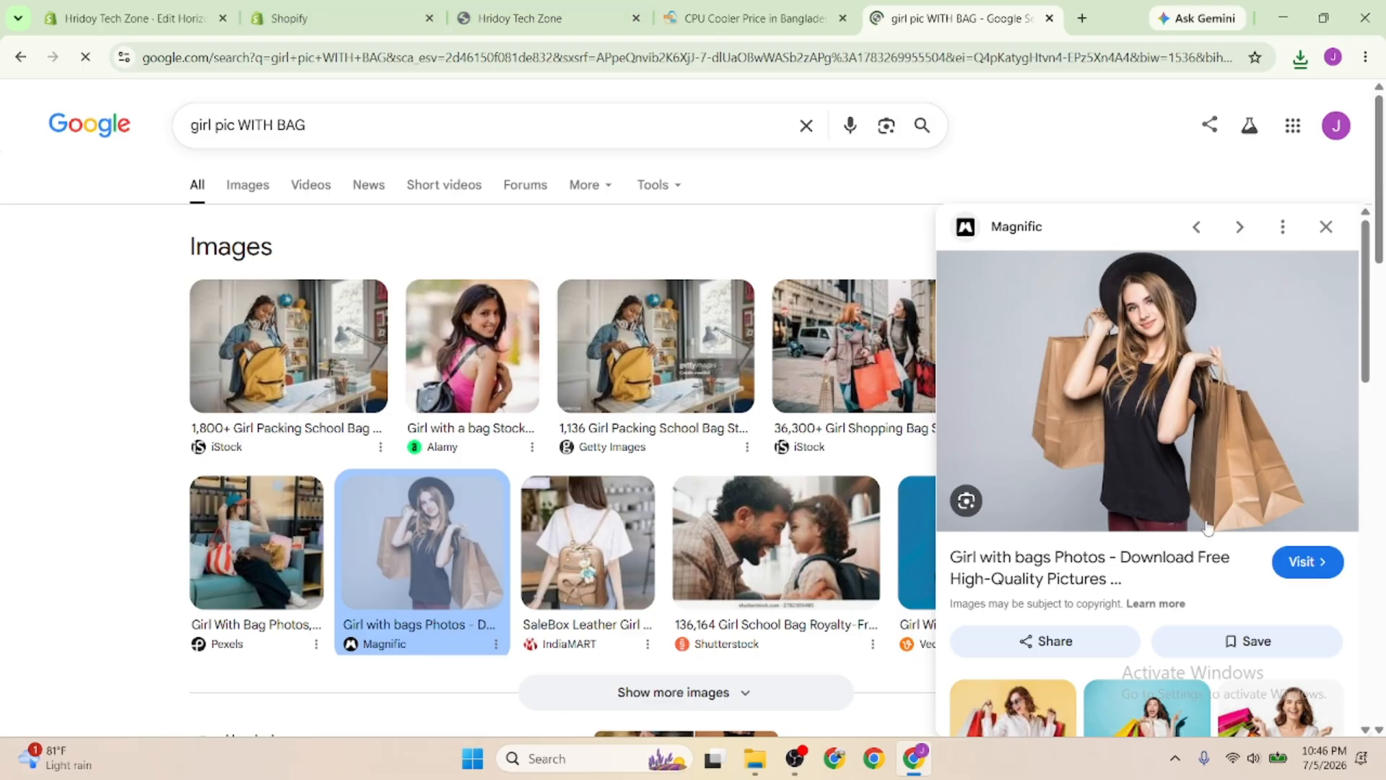
Save the shopping bags photo to the Desktop as a JPEG named images
right_click(1126, 519)
click(940, 569)
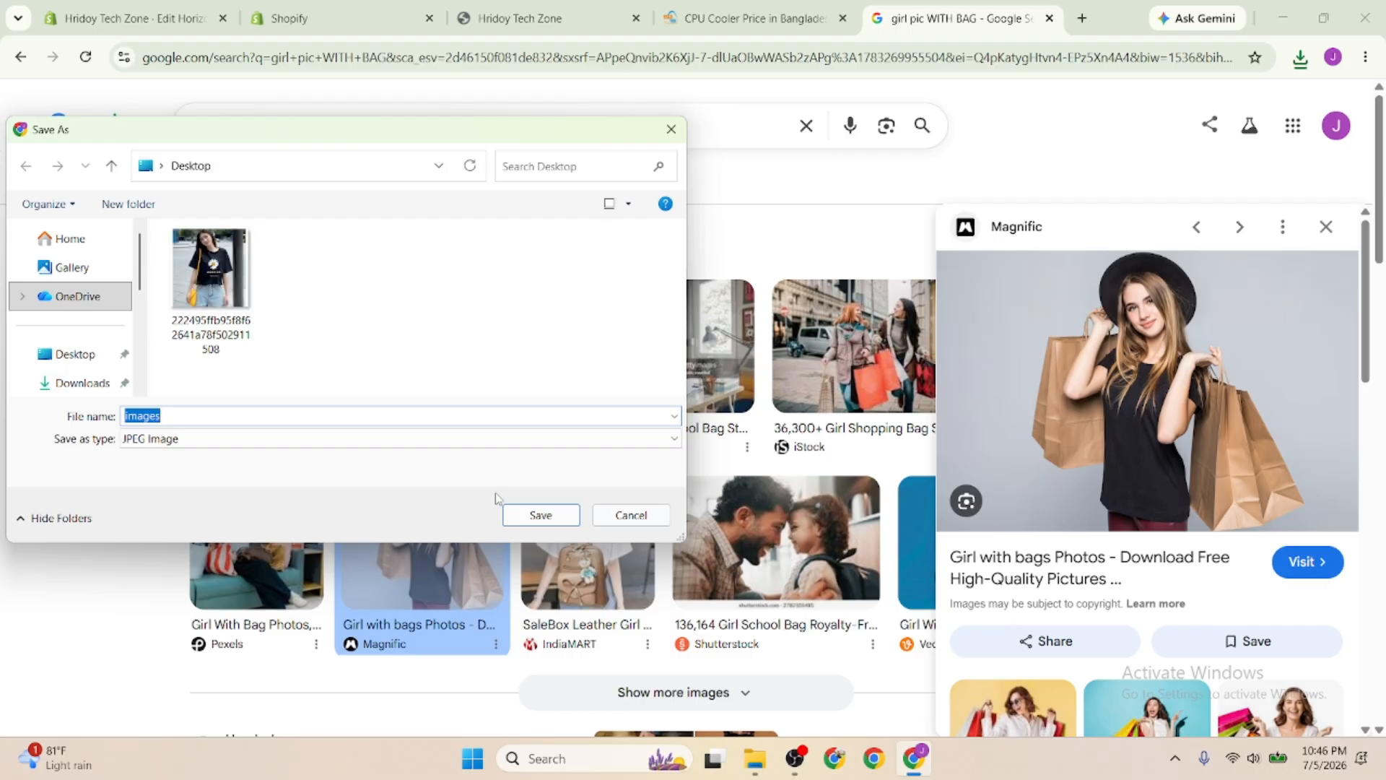
click(72, 355)
click(509, 516)
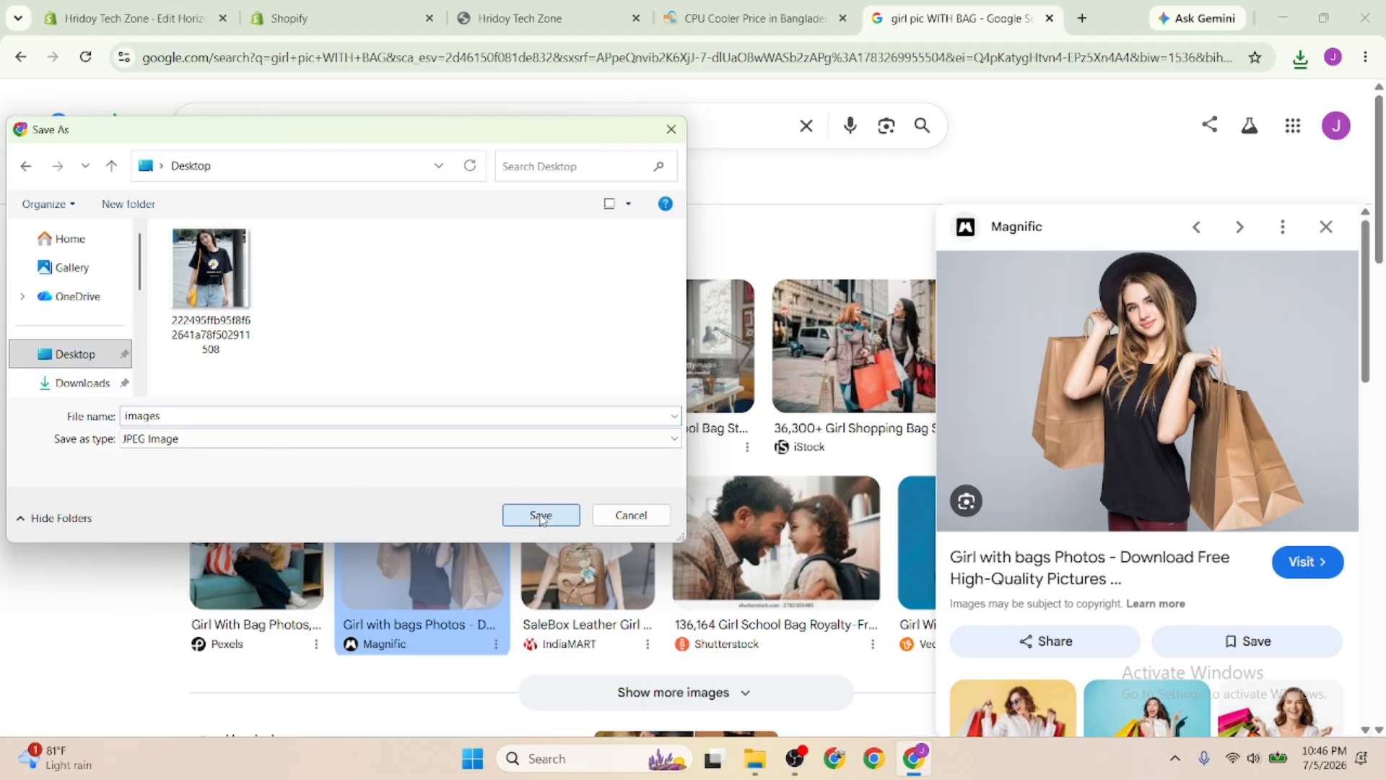
Return to the theme editor and assign the downloaded 222495ffb95f8f62641a78f502911508.jpg to the Hero's Media 2 and images.jpg to Media 1
click(286, 16)
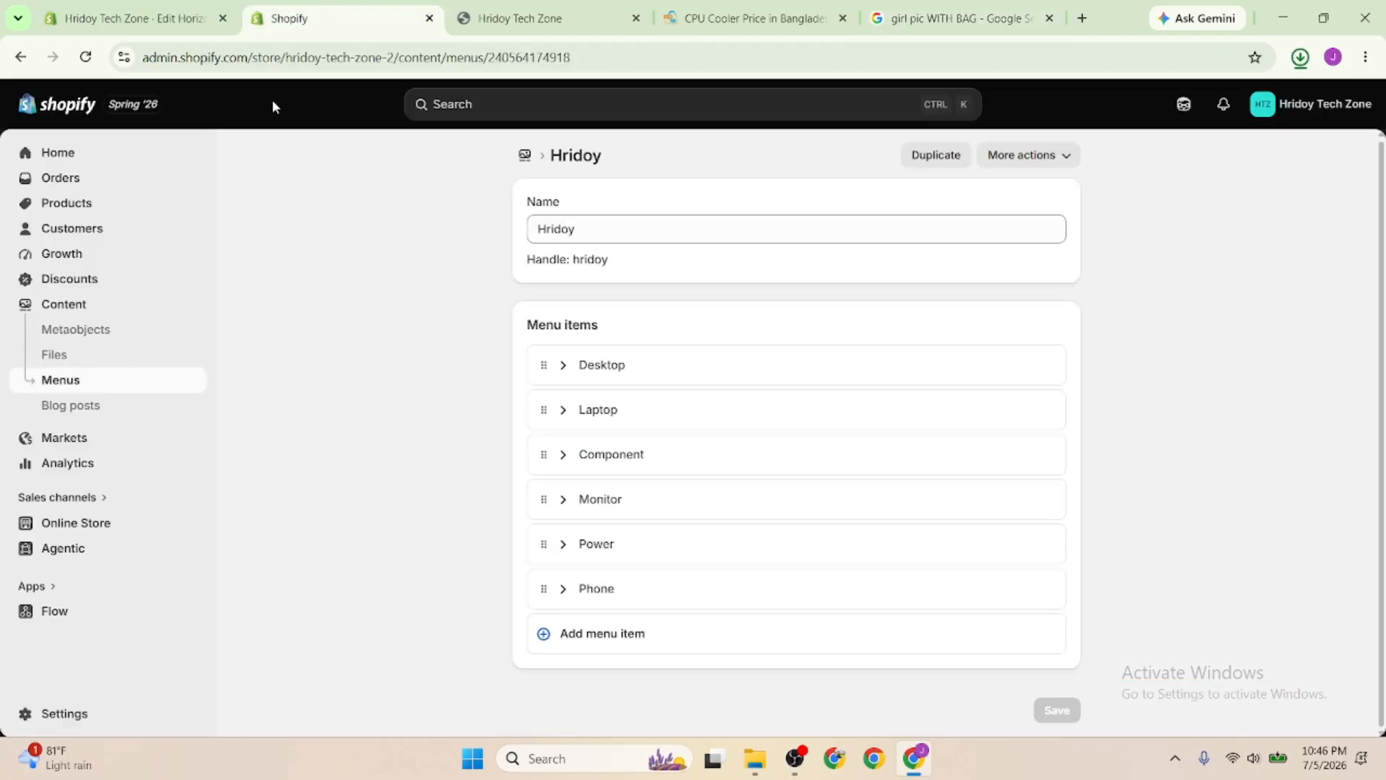
click(114, 7)
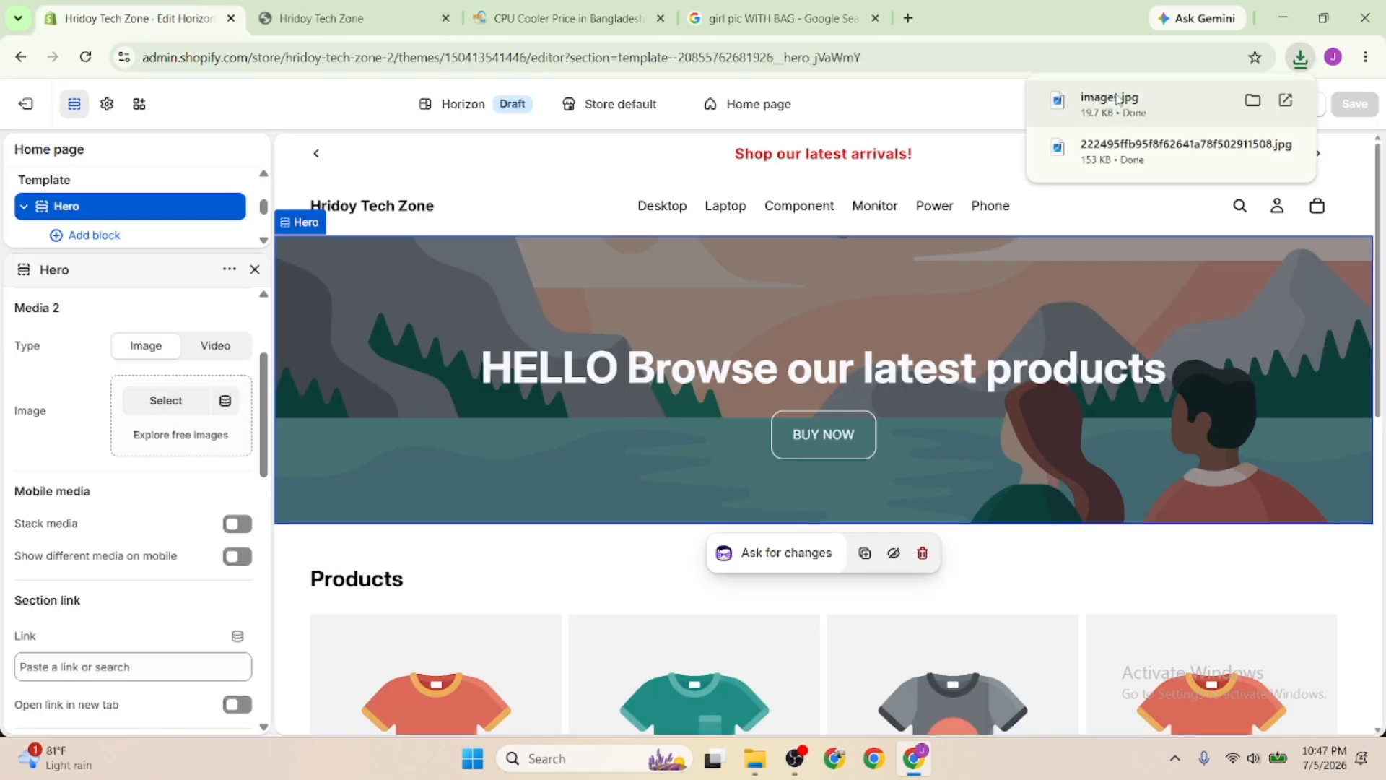
drag(1116, 148, 180, 405)
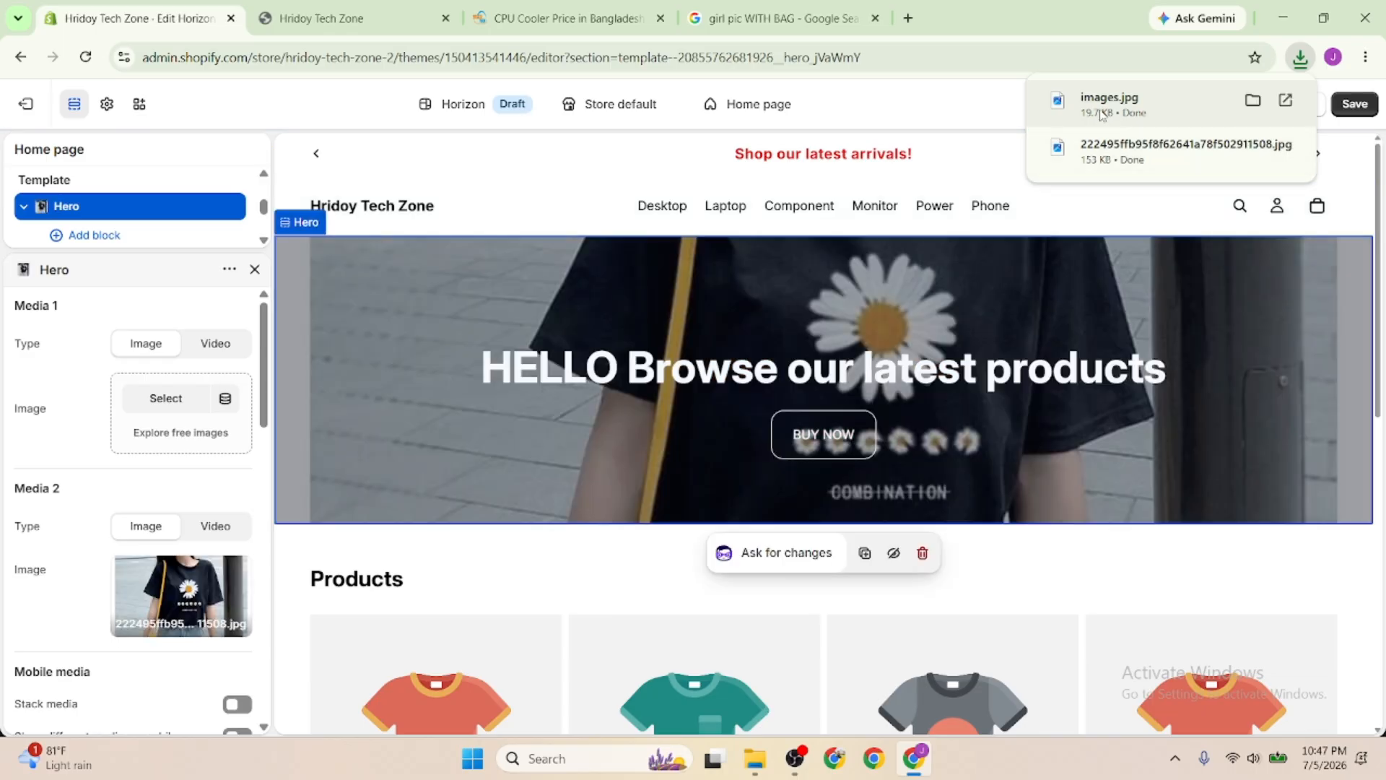
drag(1103, 114, 172, 413)
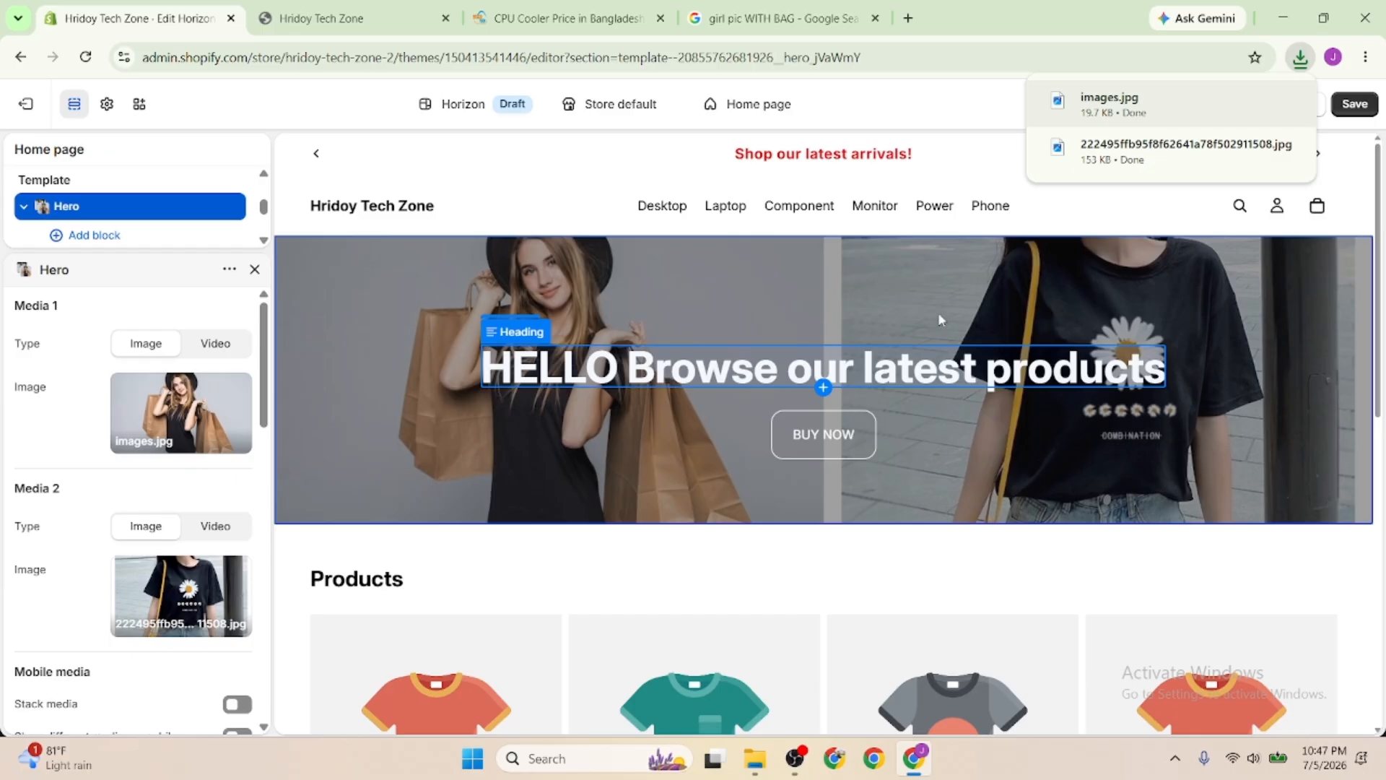
Look through the Hero's section link choices without picking one, and review the heading block's layout, typography, appearance and padding settings
scroll(152, 505, down, 4)
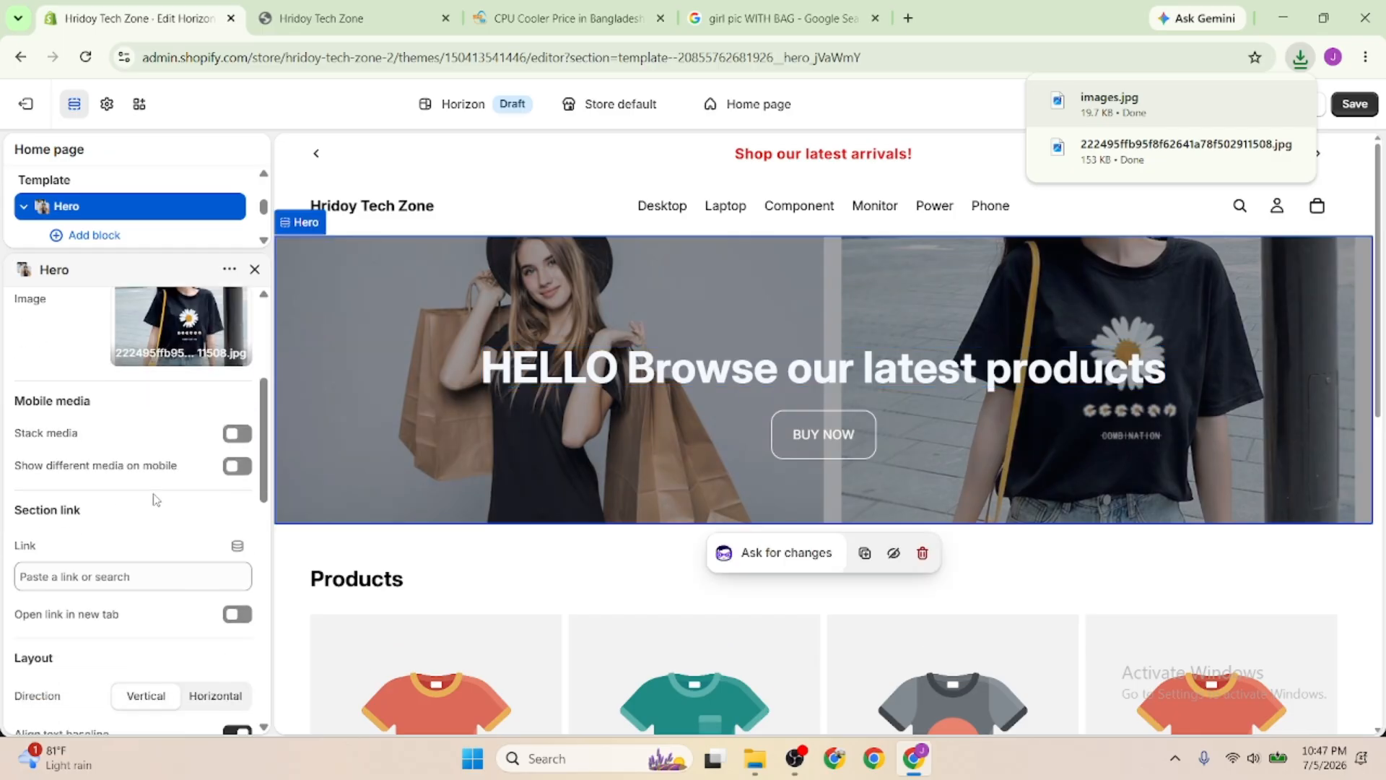
scroll(155, 498, down, 1)
click(152, 488)
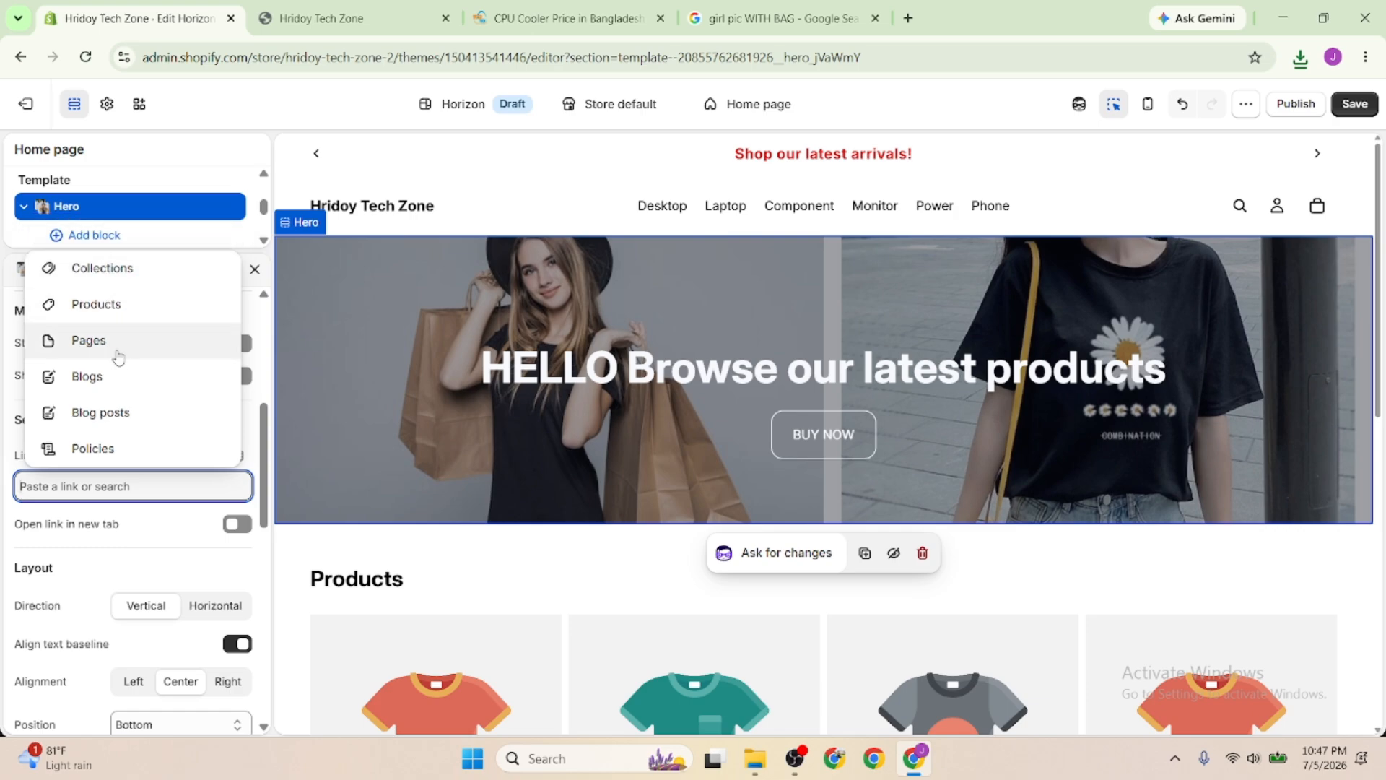
click(82, 548)
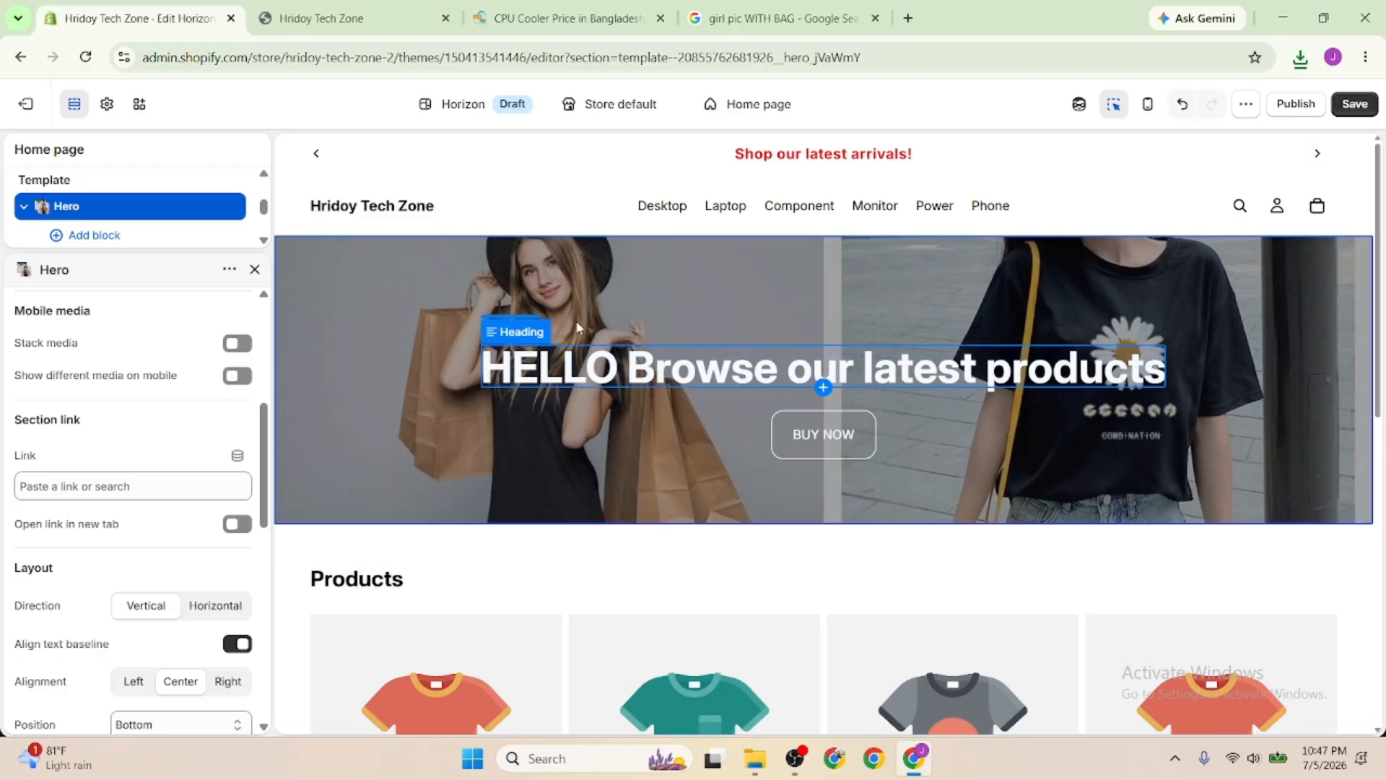
click(621, 323)
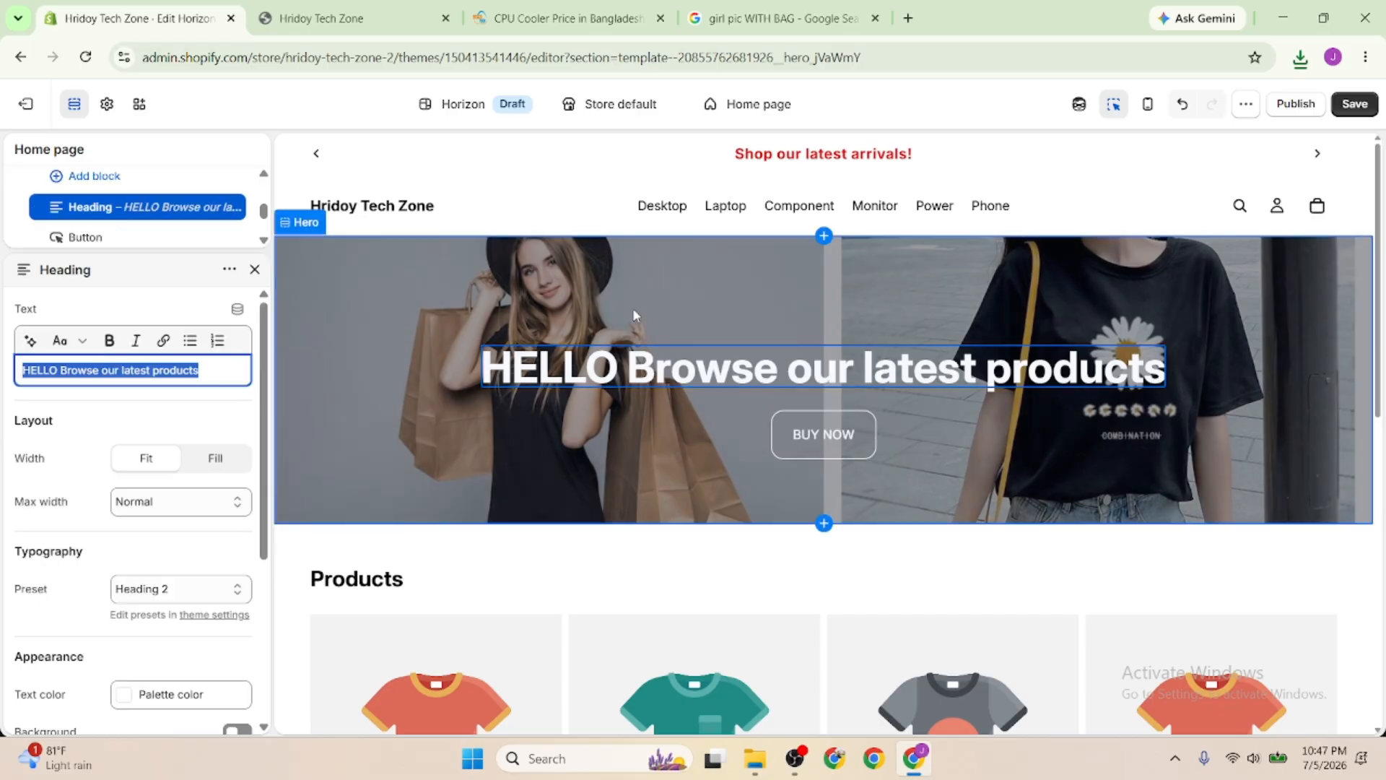
scroll(188, 529, down, 4)
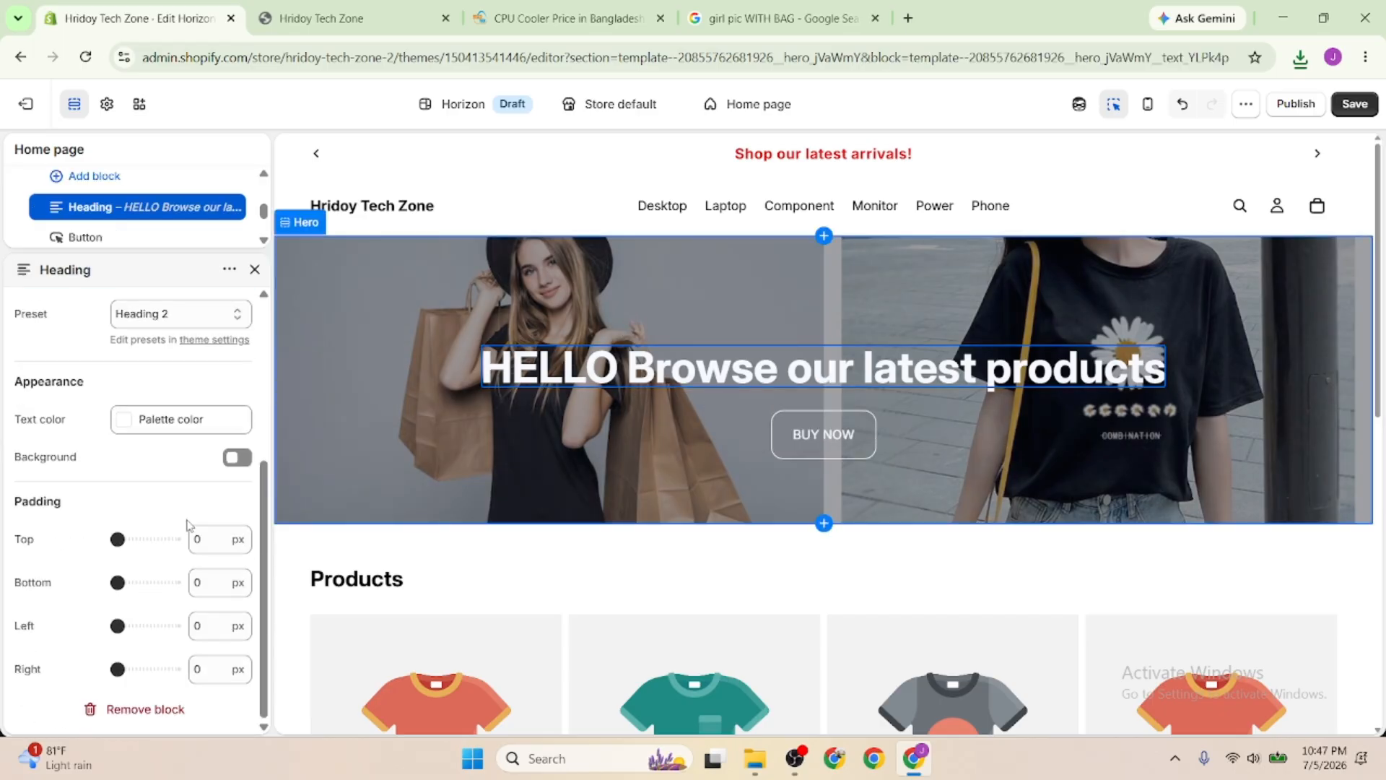
scroll(189, 526, up, 4)
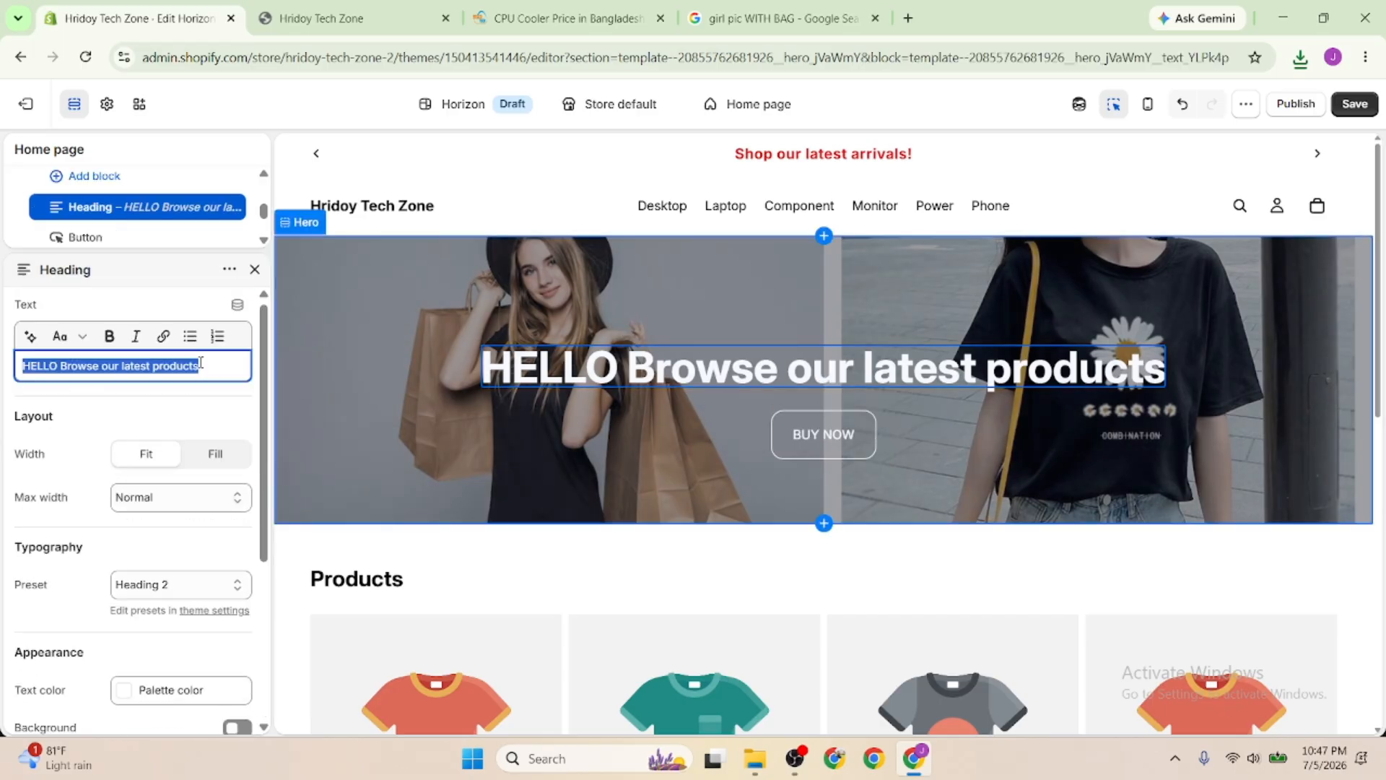
Open the Hero section's settings, try the Horizontal layout direction and switch it back to Vertical
click(254, 268)
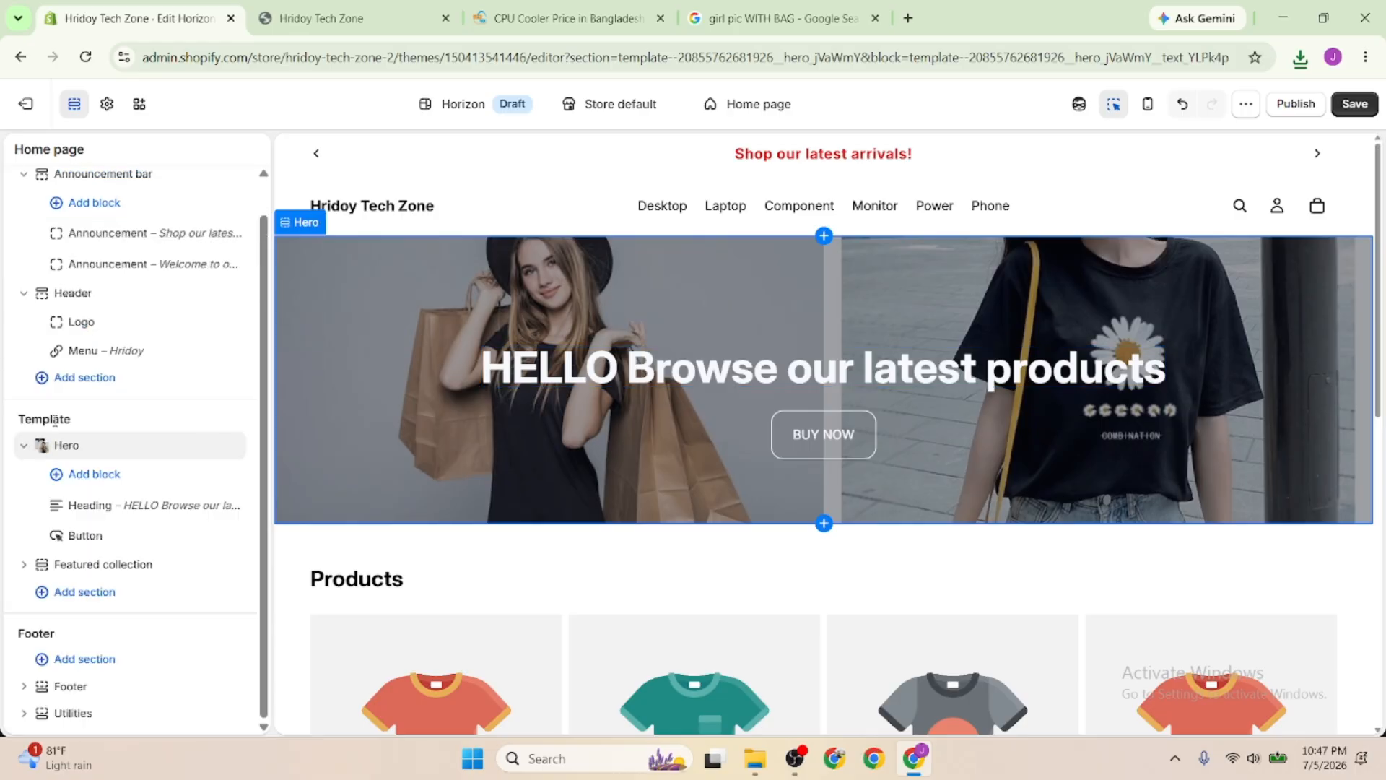
click(78, 450)
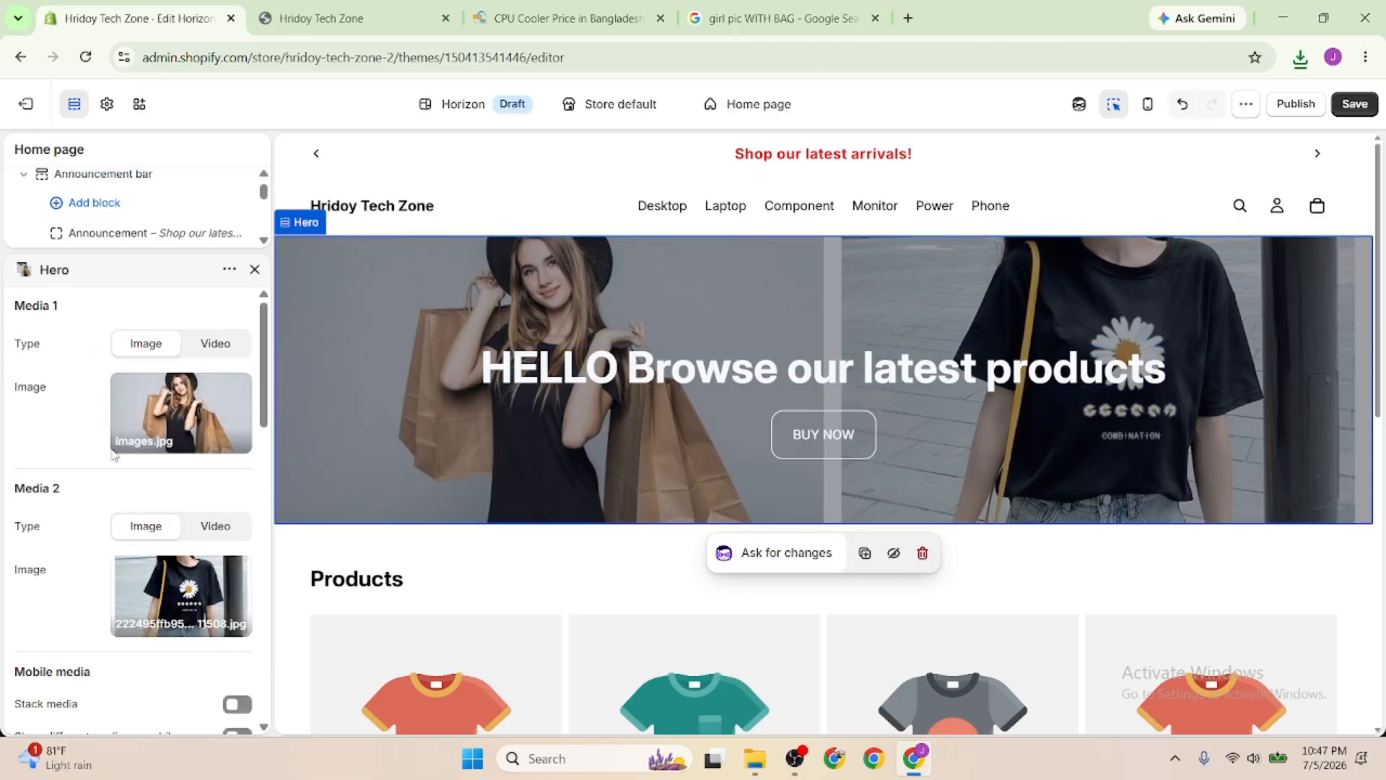
key(Escape)
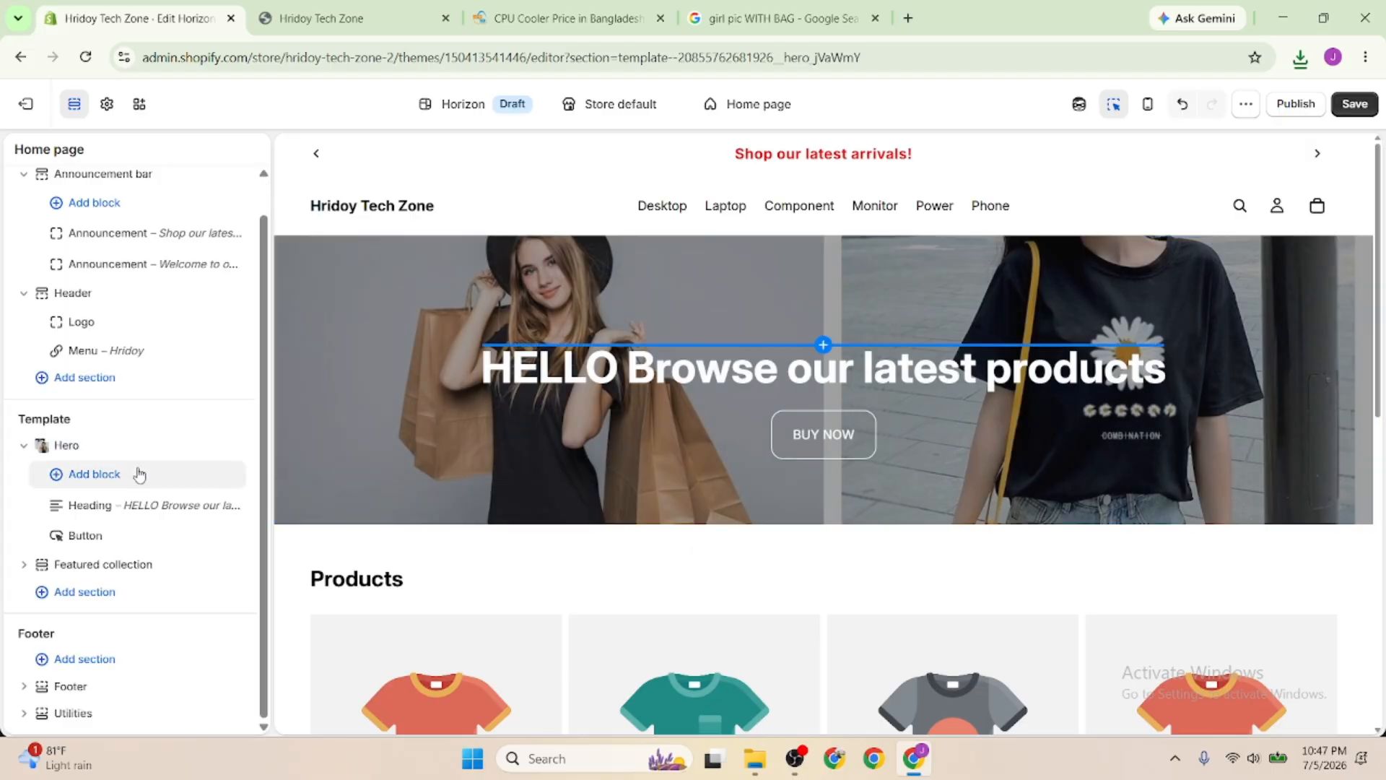
click(86, 452)
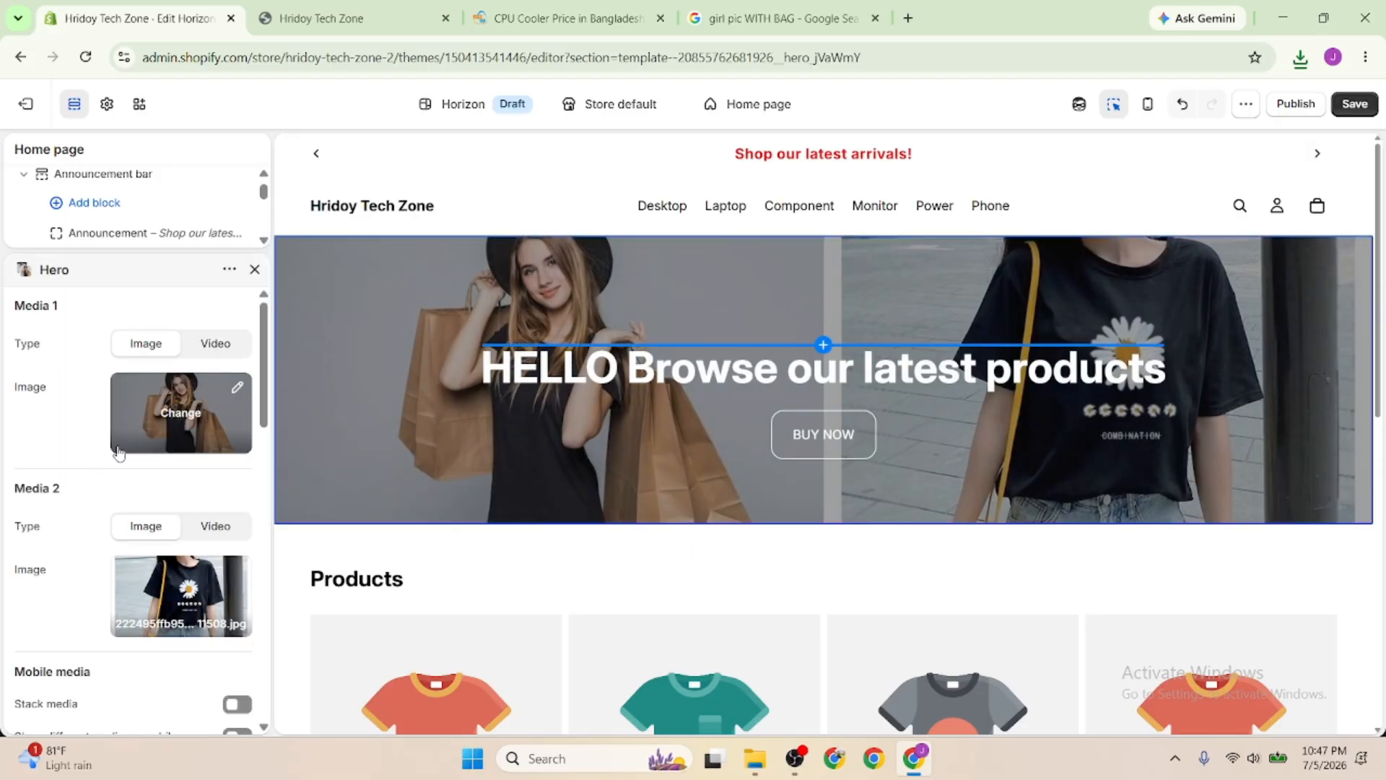
scroll(116, 452, down, 6)
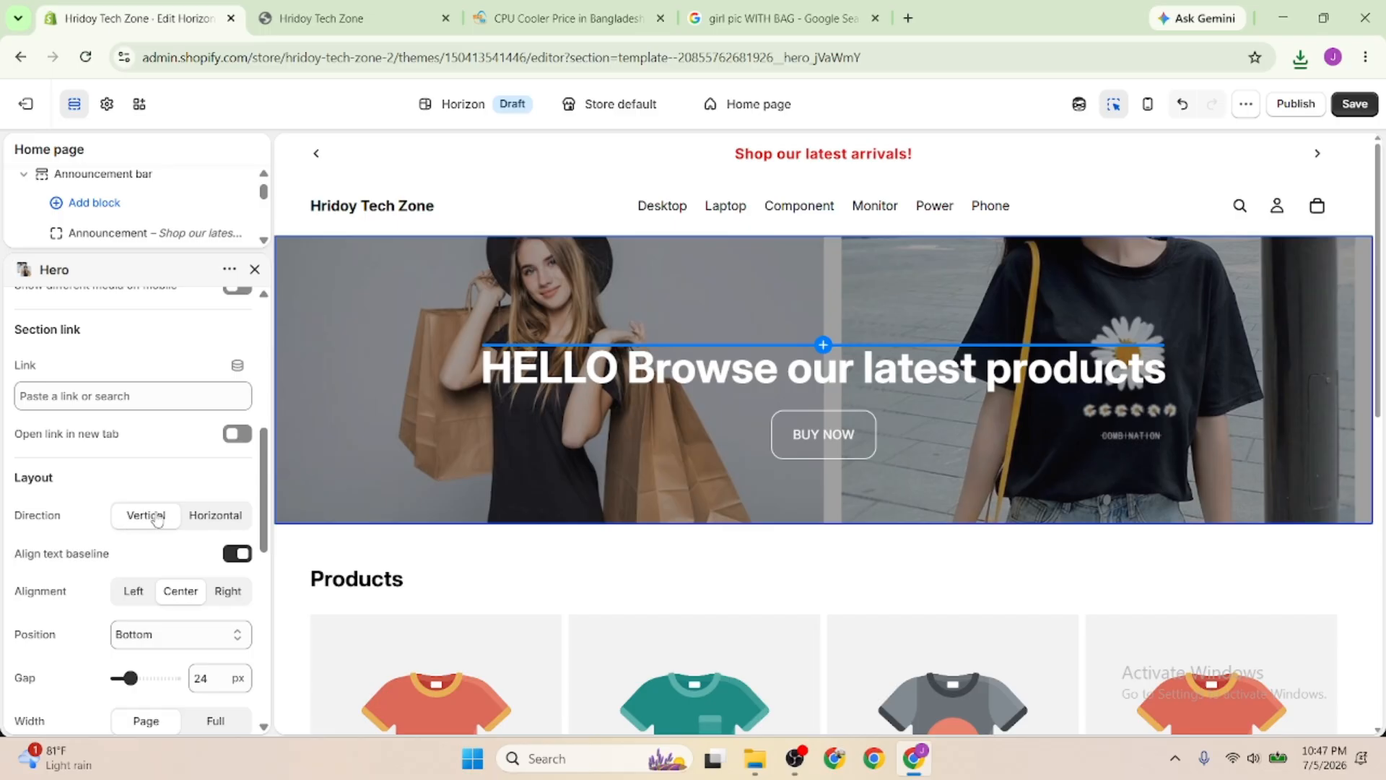
click(218, 517)
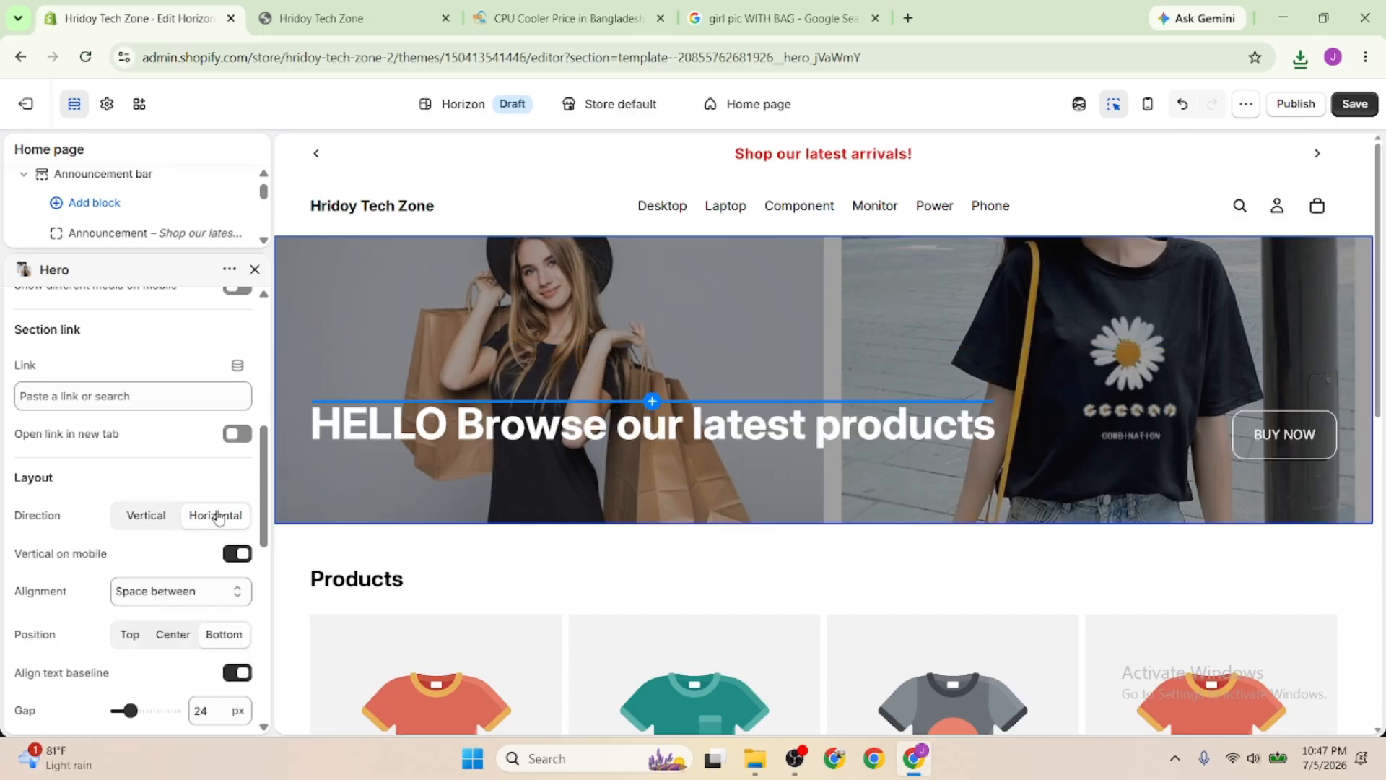
click(144, 516)
Review the Hero section's remaining layout, appearance, media overlay and padding settings
scroll(67, 505, down, 1)
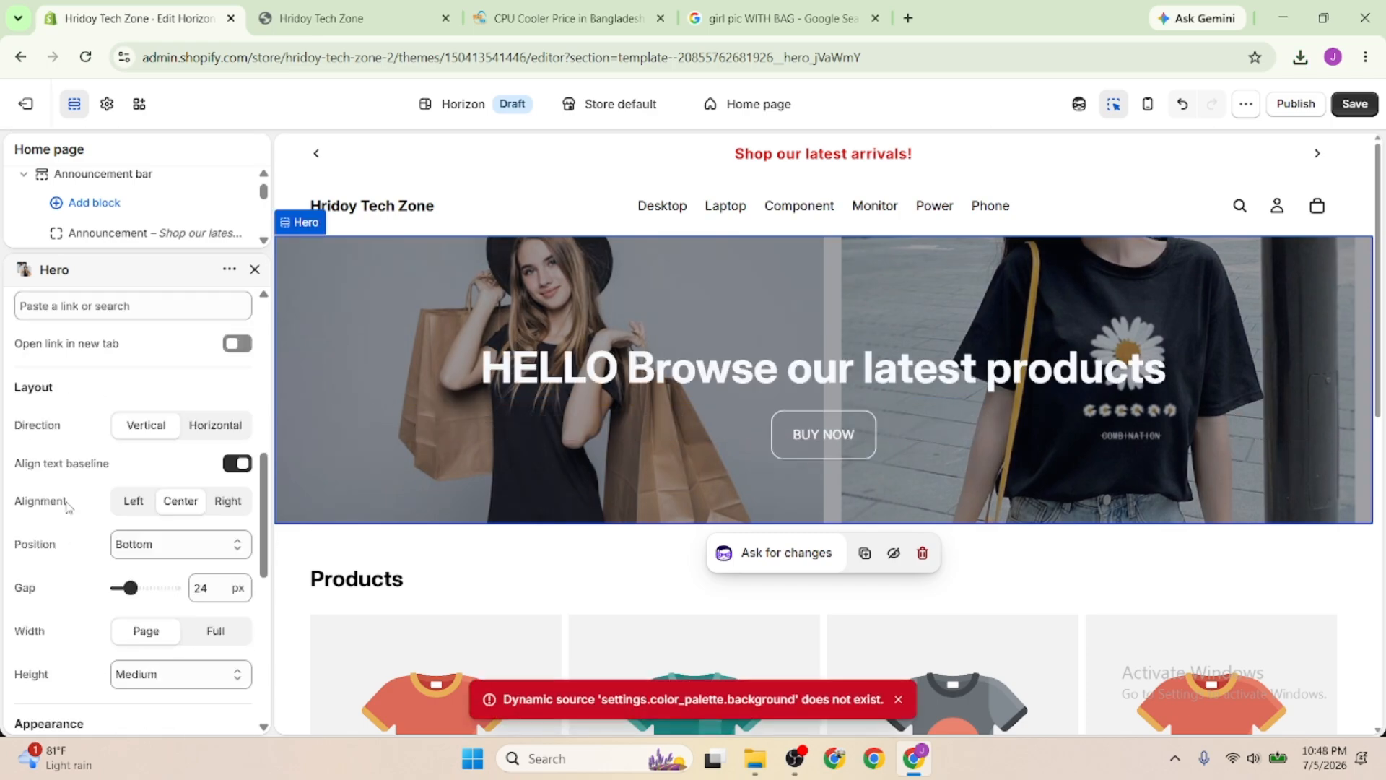
scroll(66, 506, down, 4)
scroll(68, 508, down, 3)
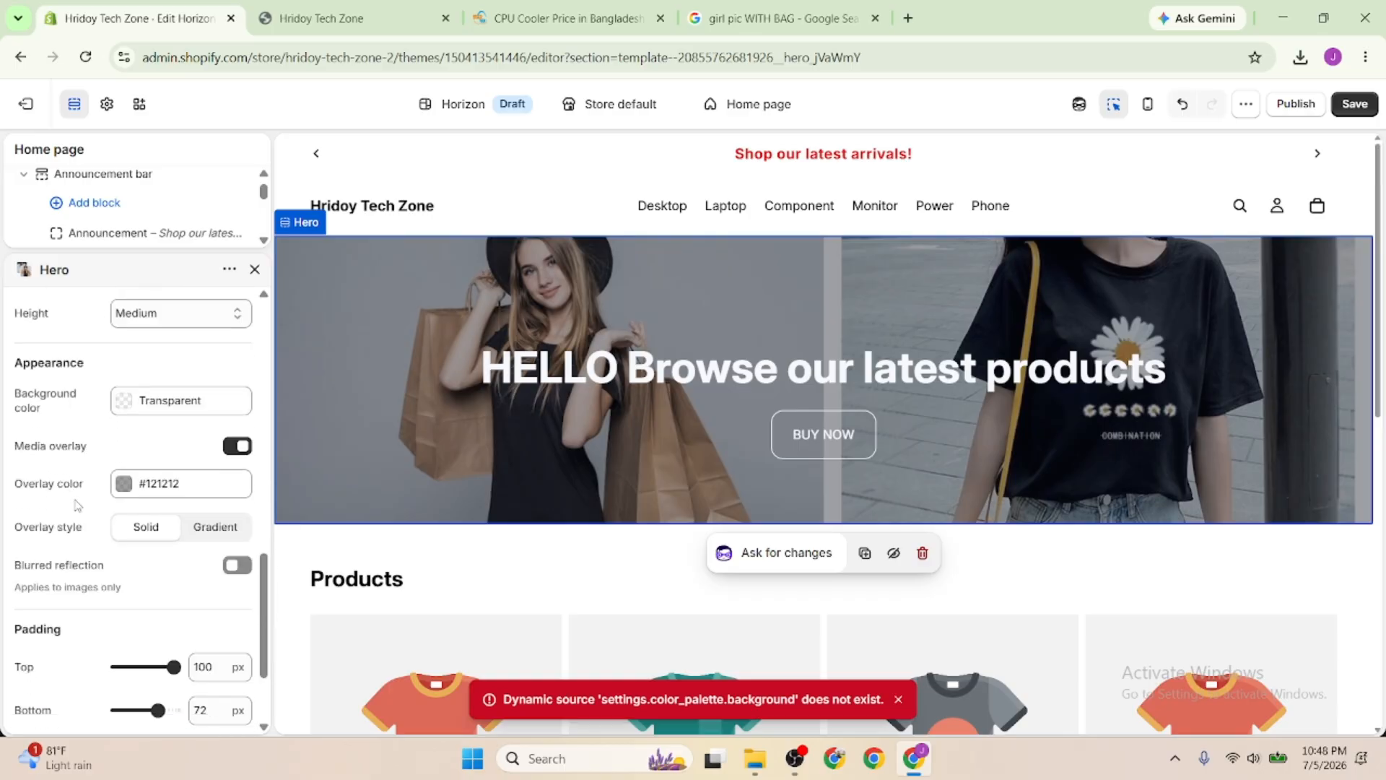
scroll(81, 492, up, 5)
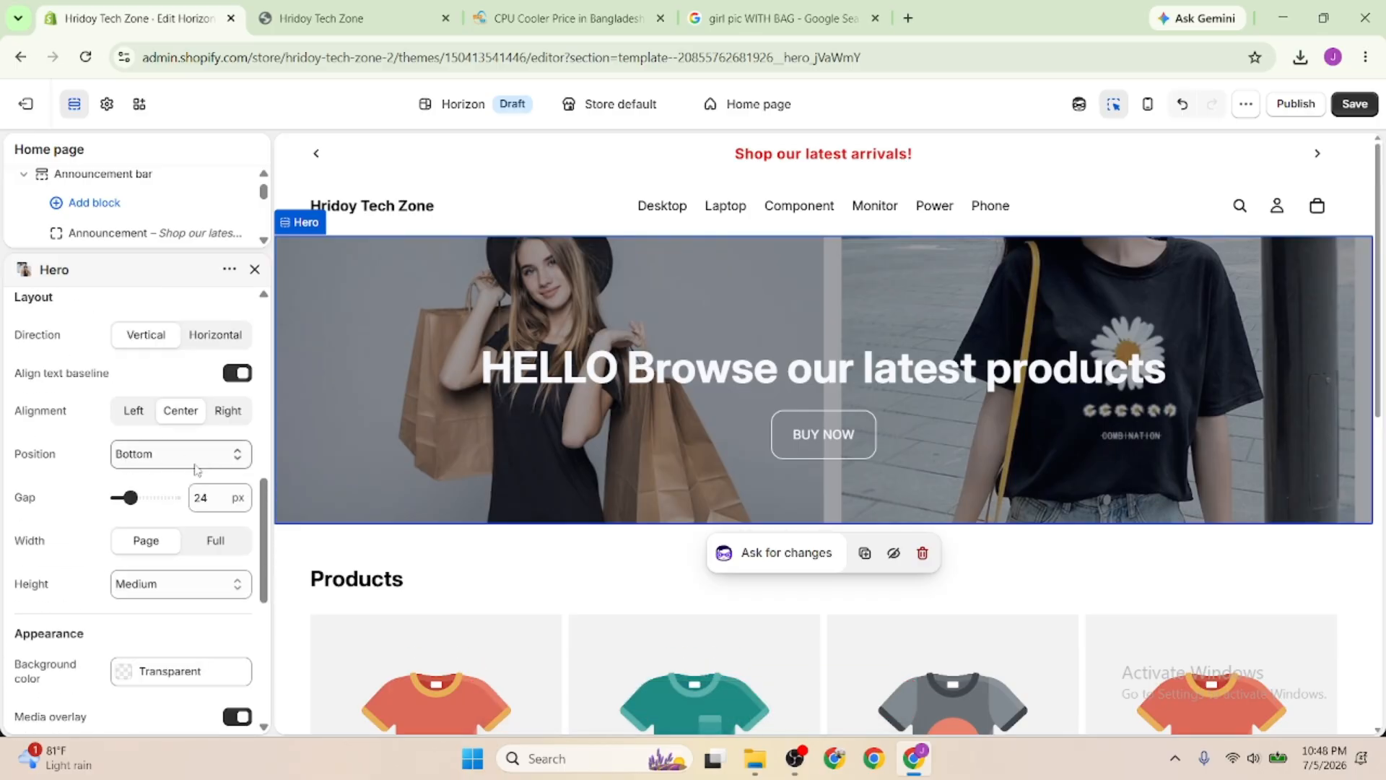
Close the Hero section's settings and save the theme changes, overriding the other recent customizations
scroll(64, 453, up, 4)
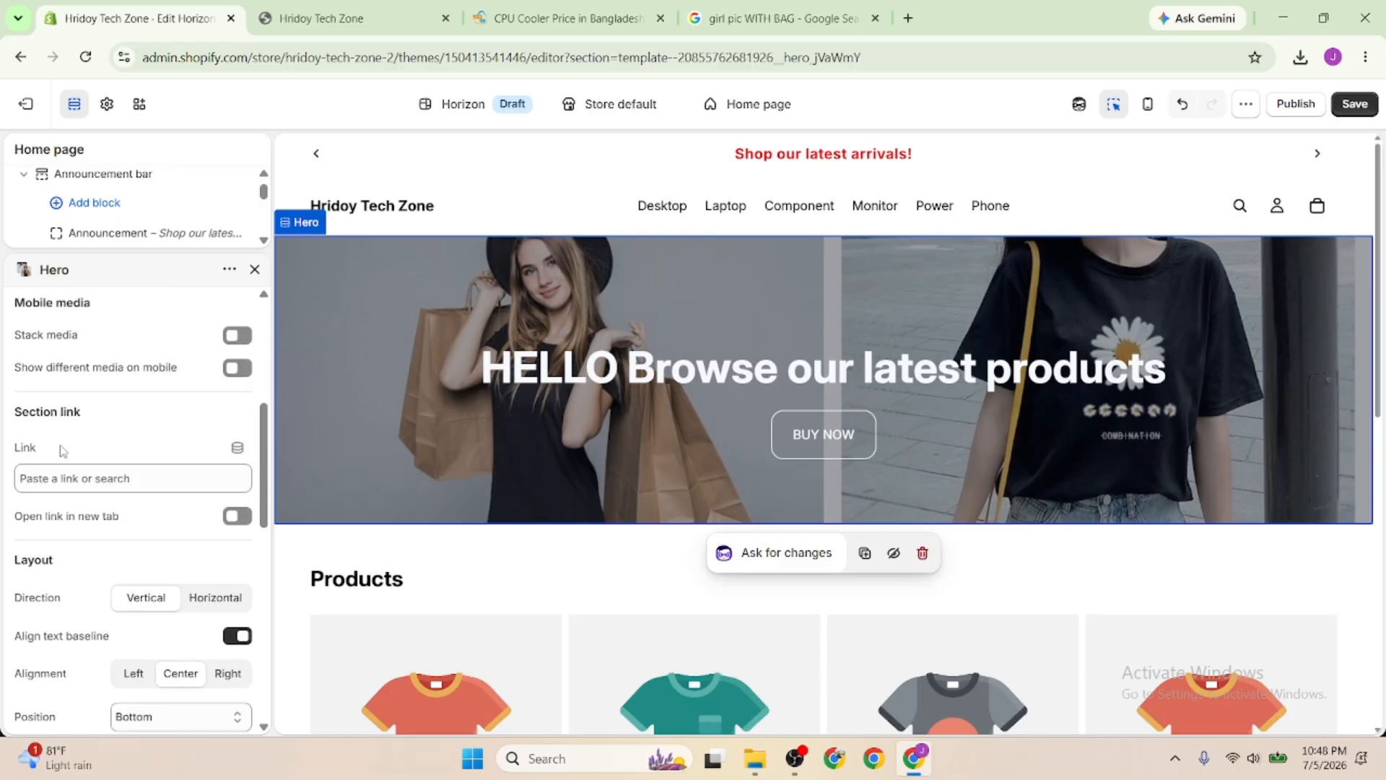
scroll(64, 452, up, 4)
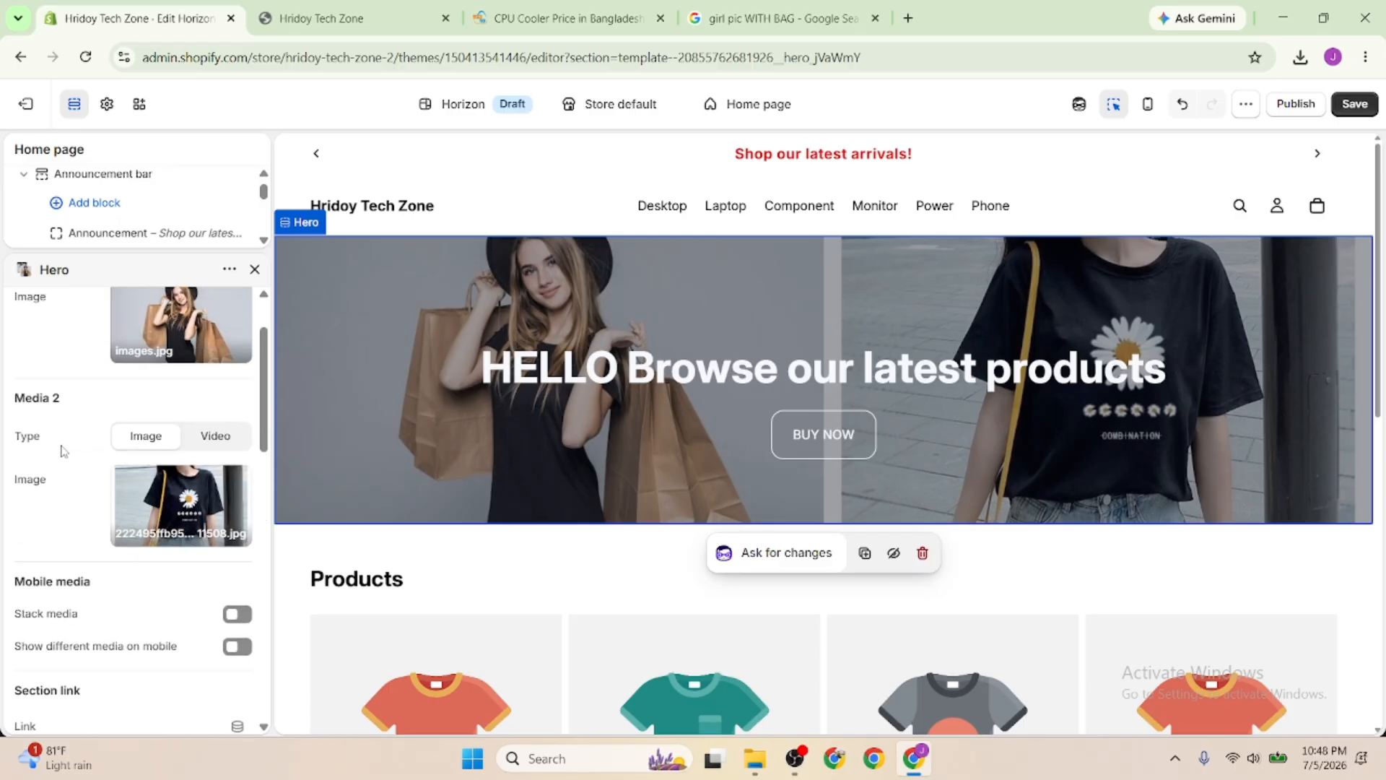
scroll(64, 453, up, 1)
scroll(63, 453, down, 5)
scroll(170, 319, up, 5)
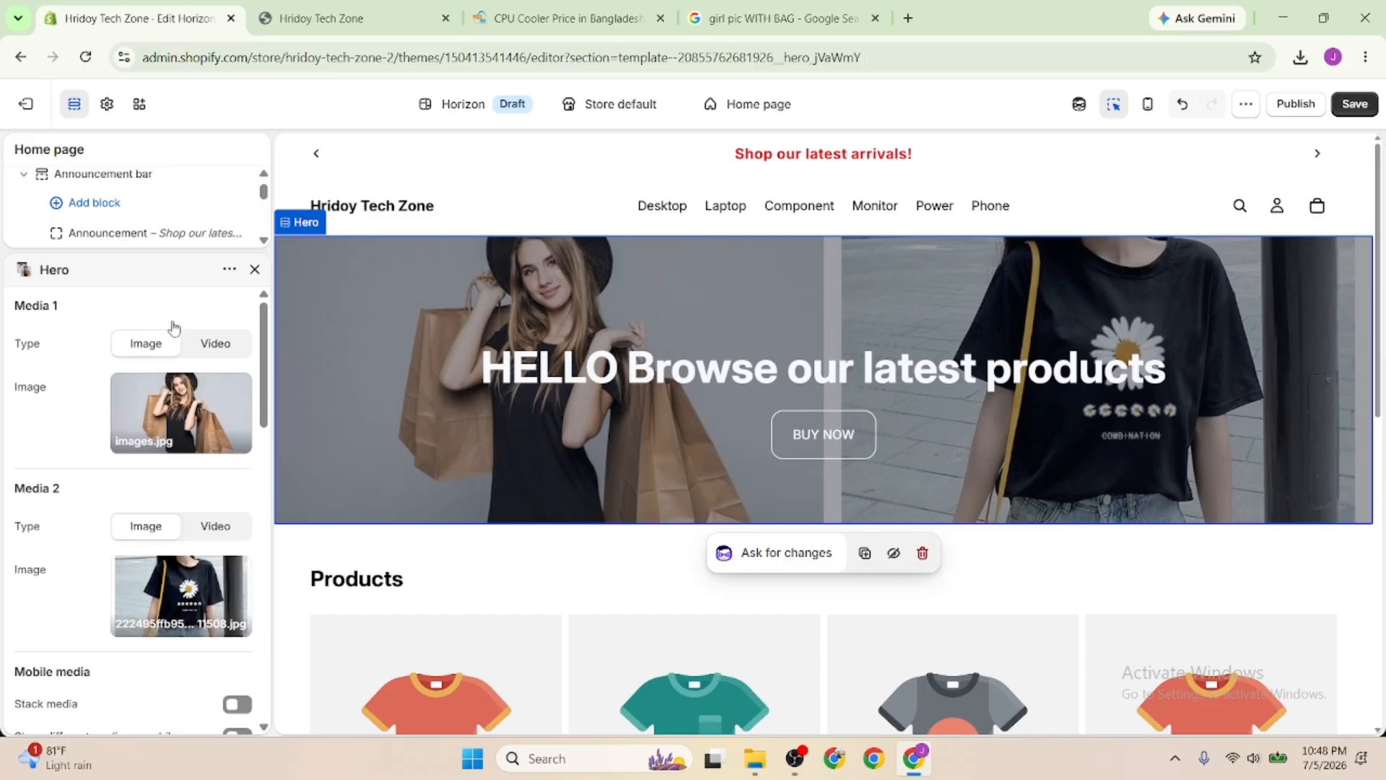
click(255, 271)
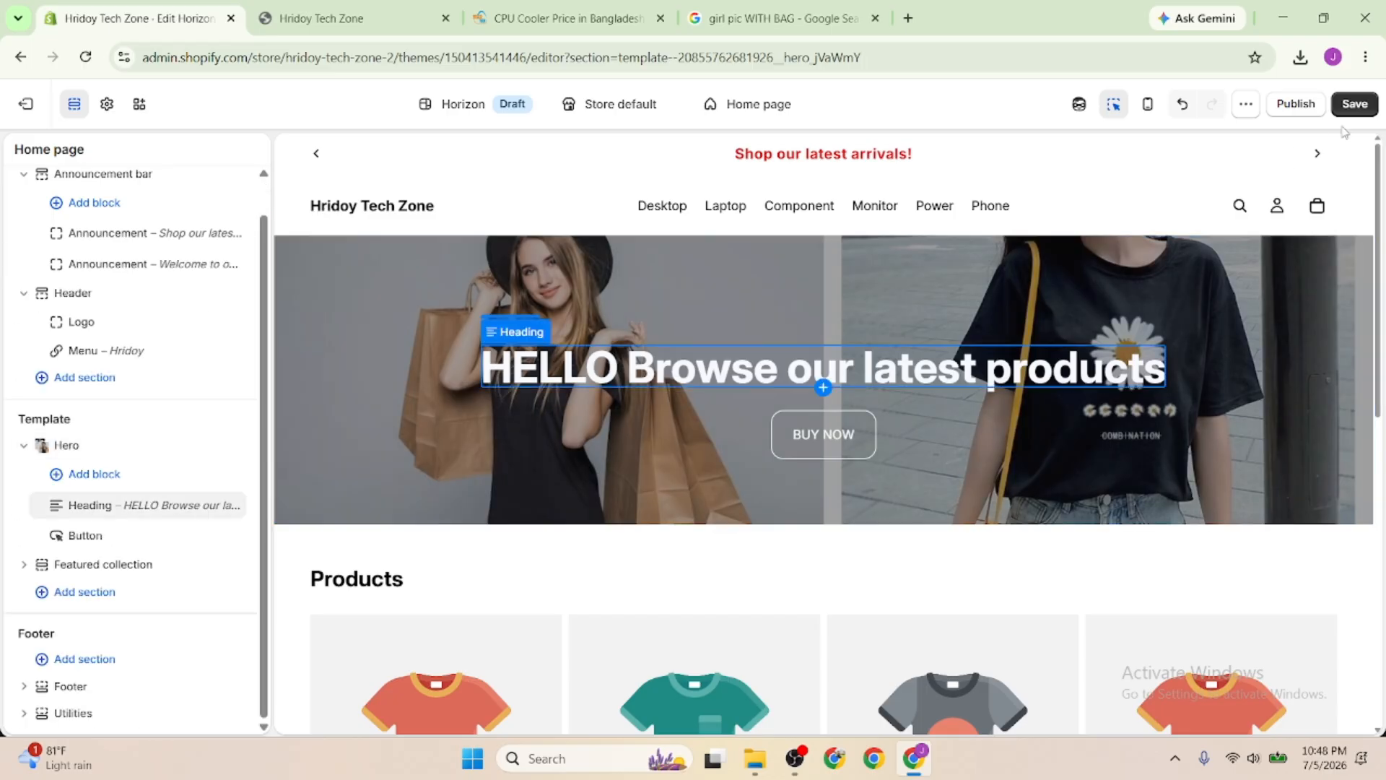
click(1355, 105)
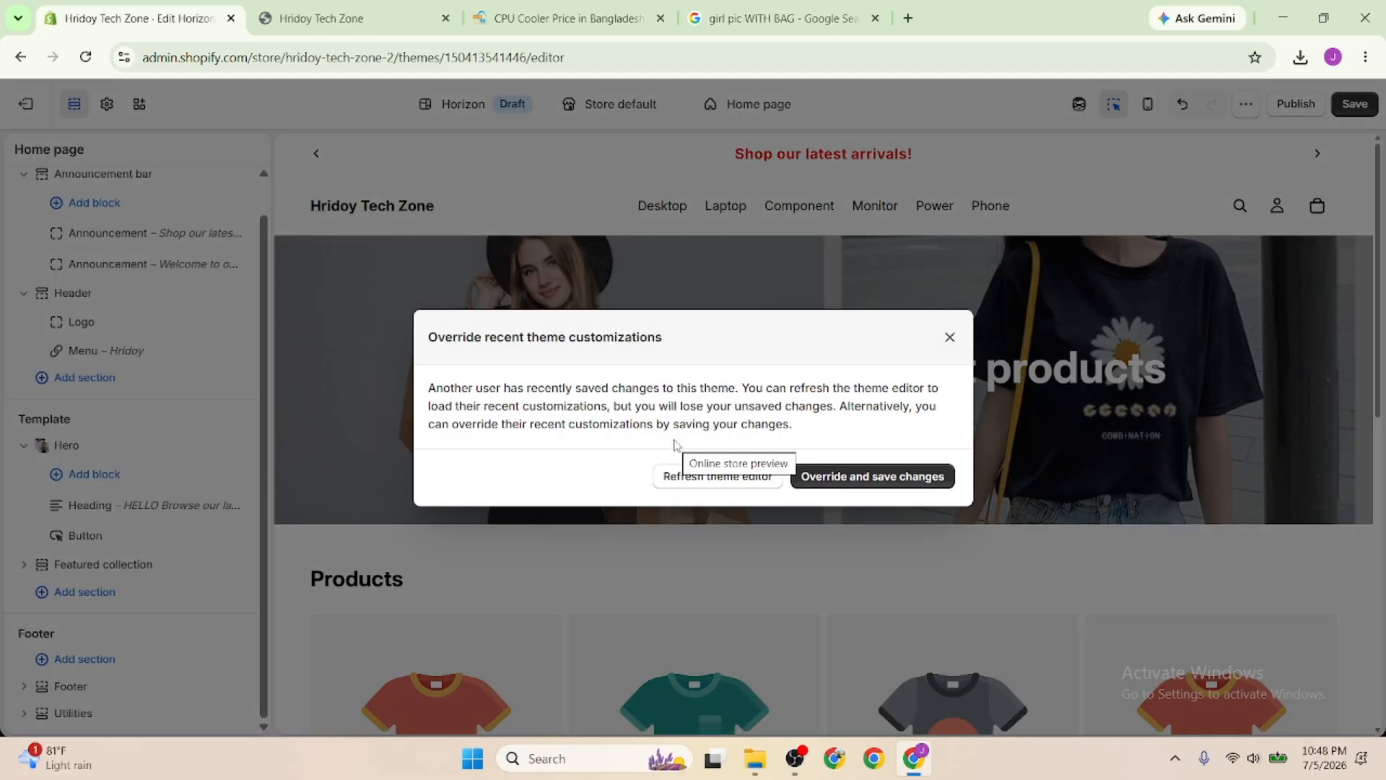
click(832, 480)
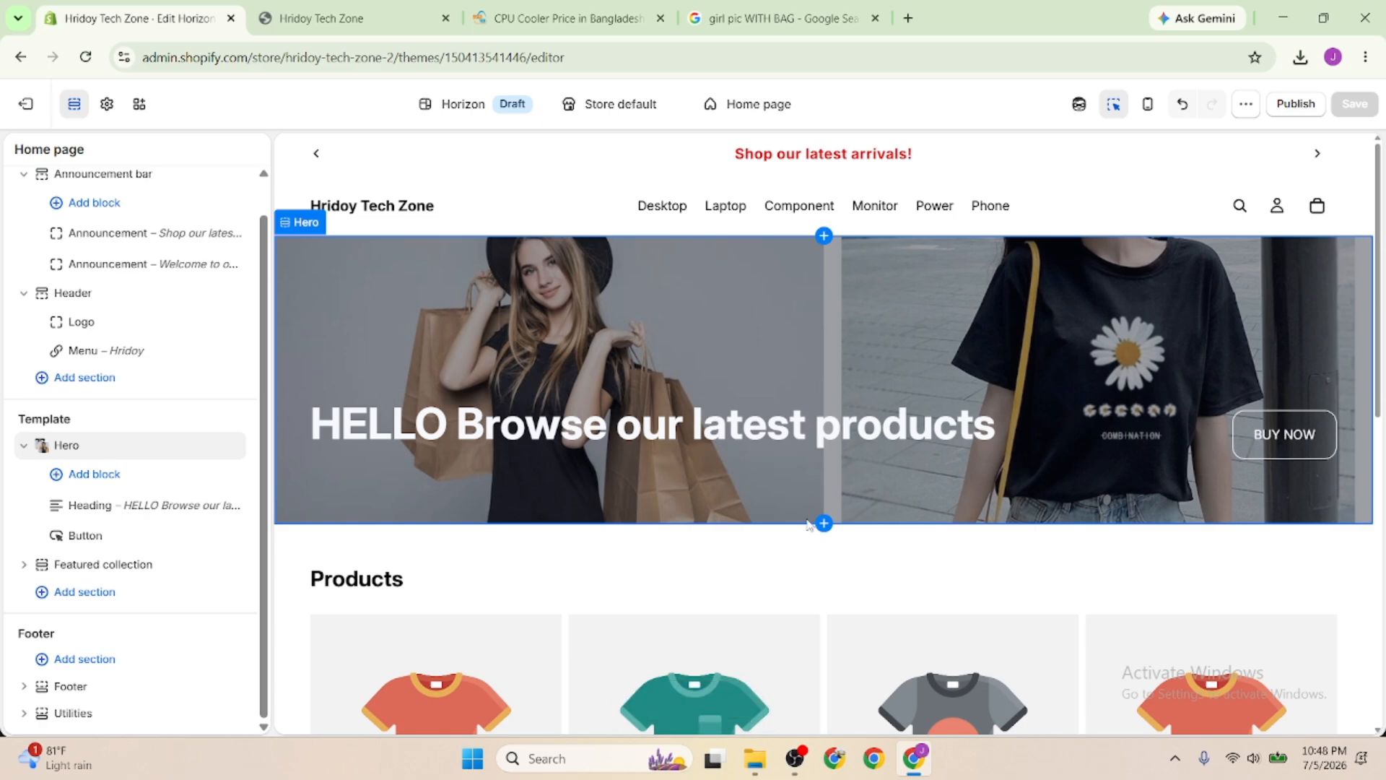
Switch to the storefront preview and reload it to check the saved hero banner
click(453, 9)
click(465, 4)
click(426, 15)
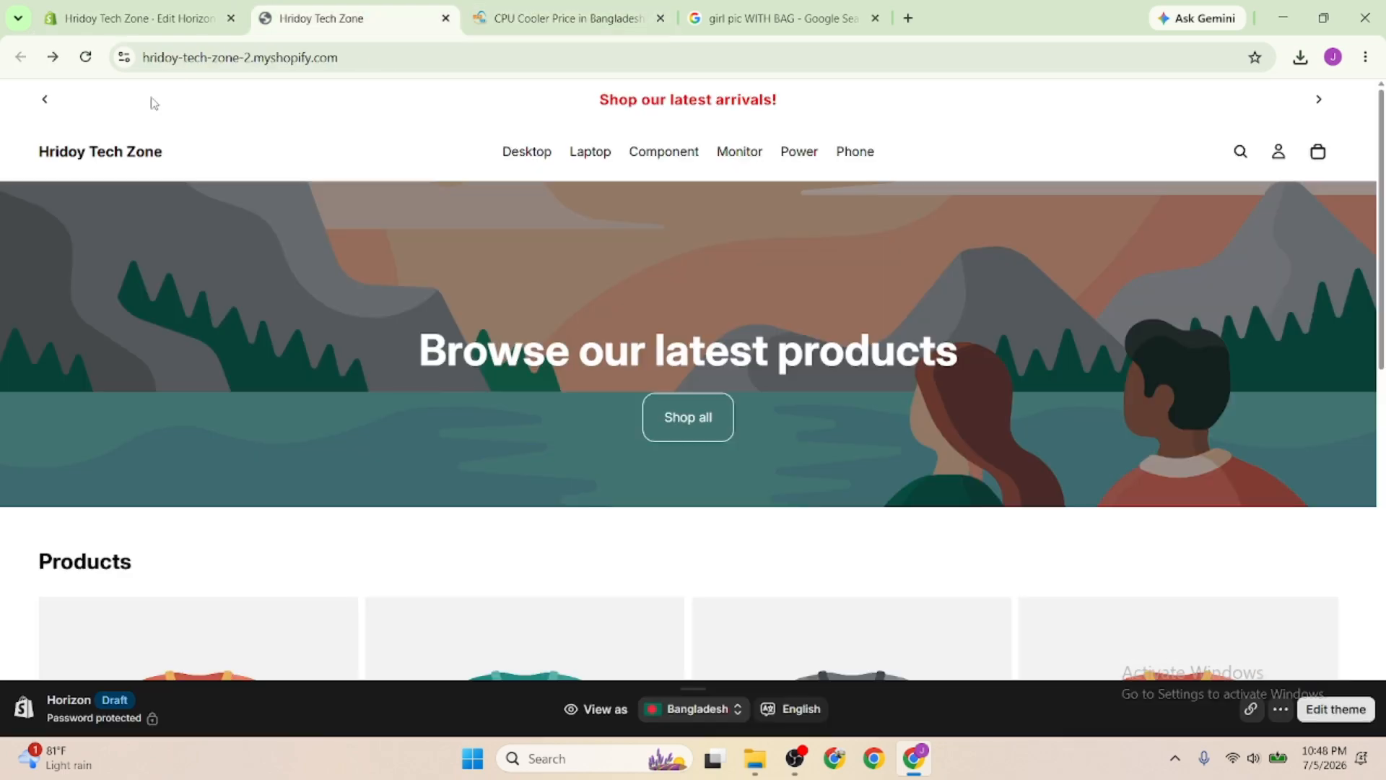
click(85, 57)
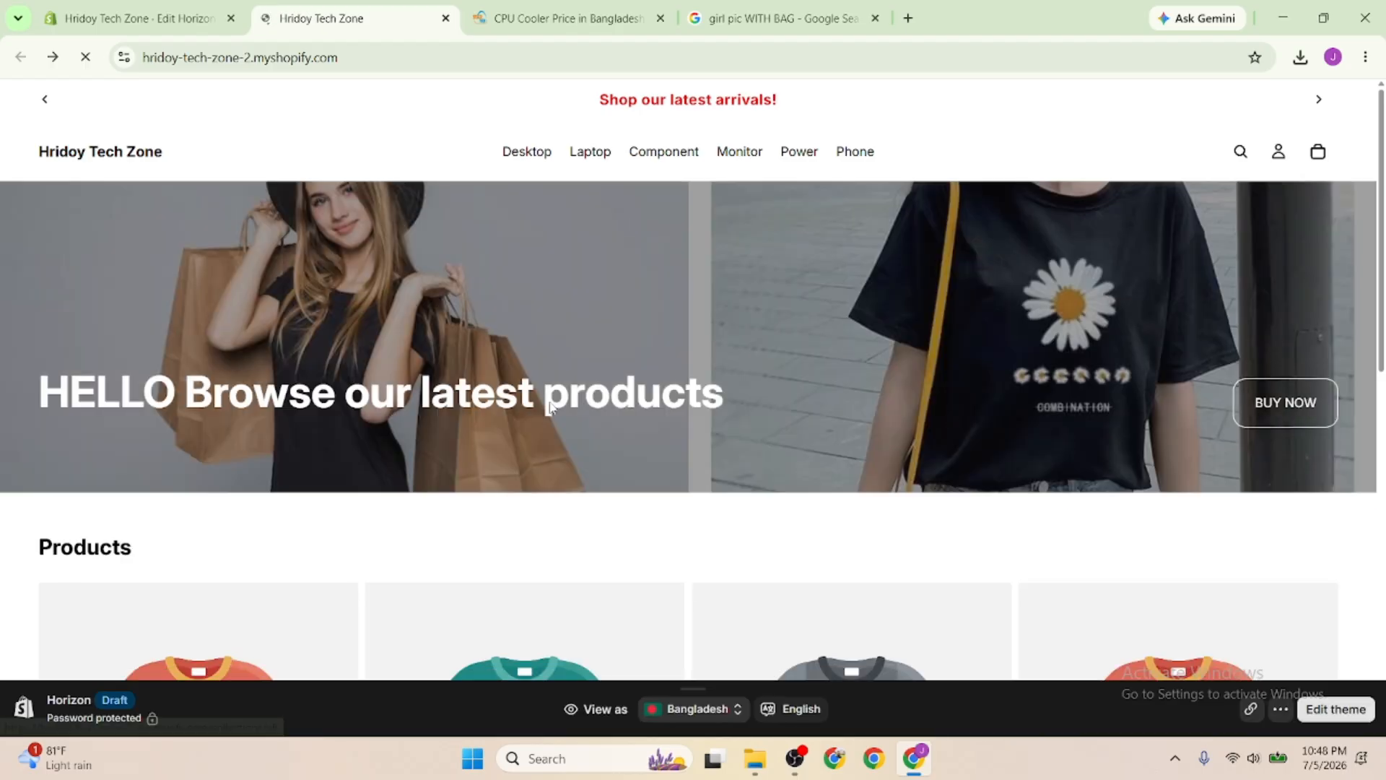
In the theme editor, switch the Hero section's layout direction to Horizontal and back to Vertical, then close its settings
click(124, 9)
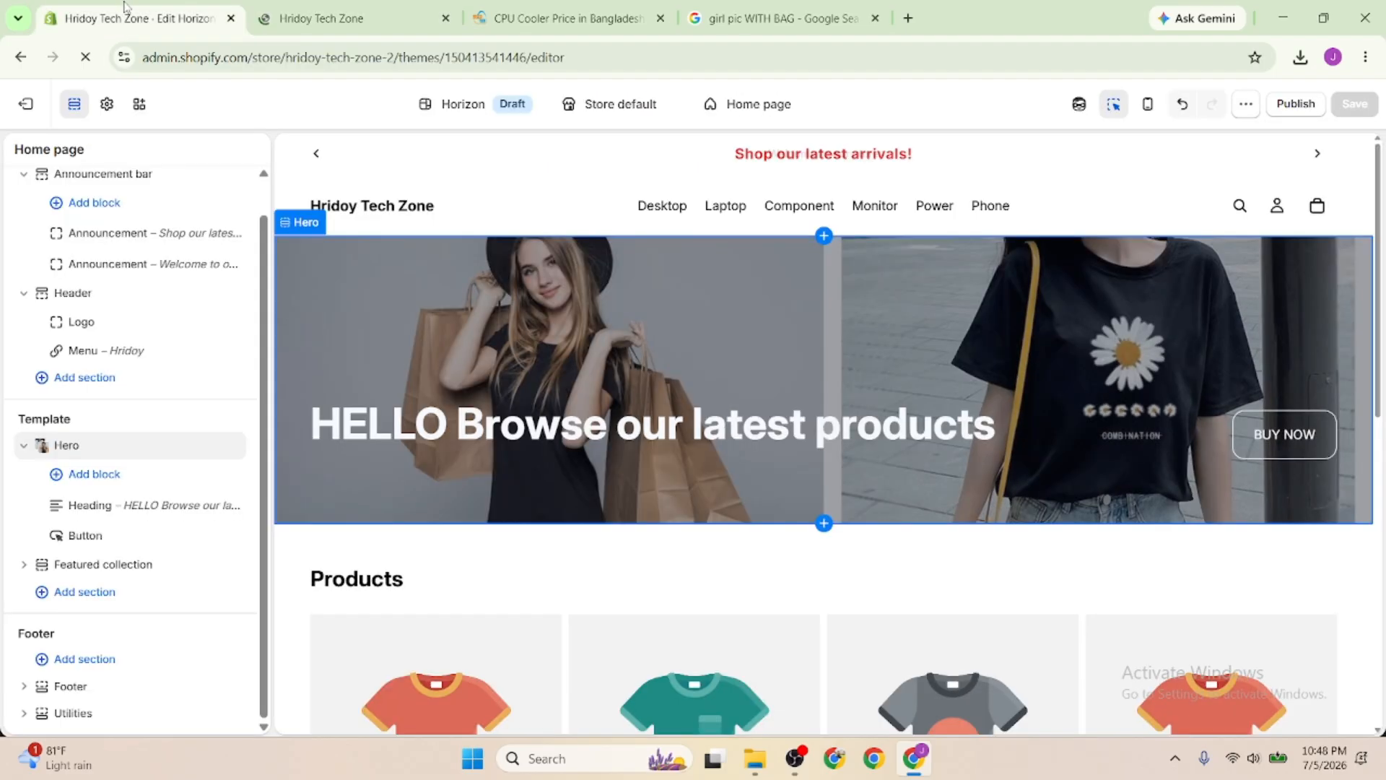
click(81, 449)
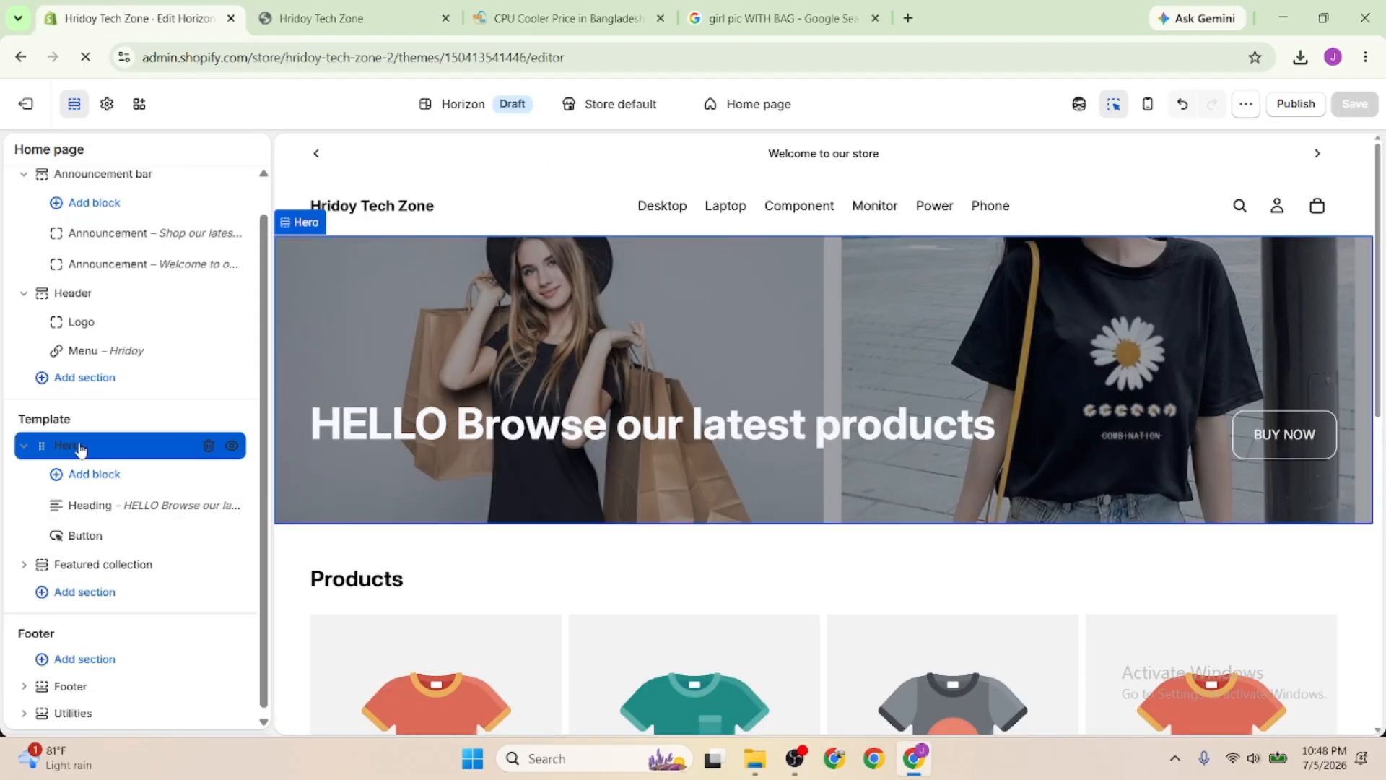
scroll(109, 458, down, 5)
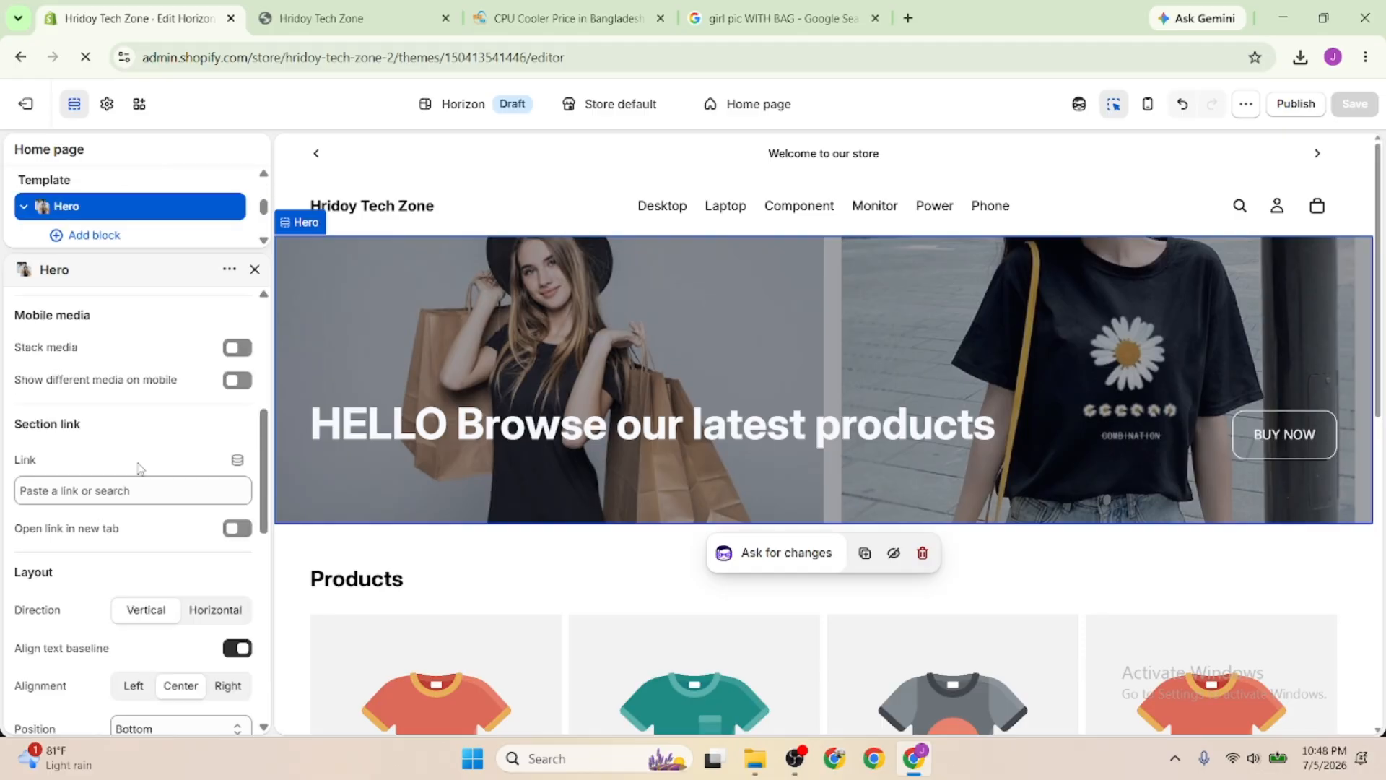
scroll(141, 467, down, 3)
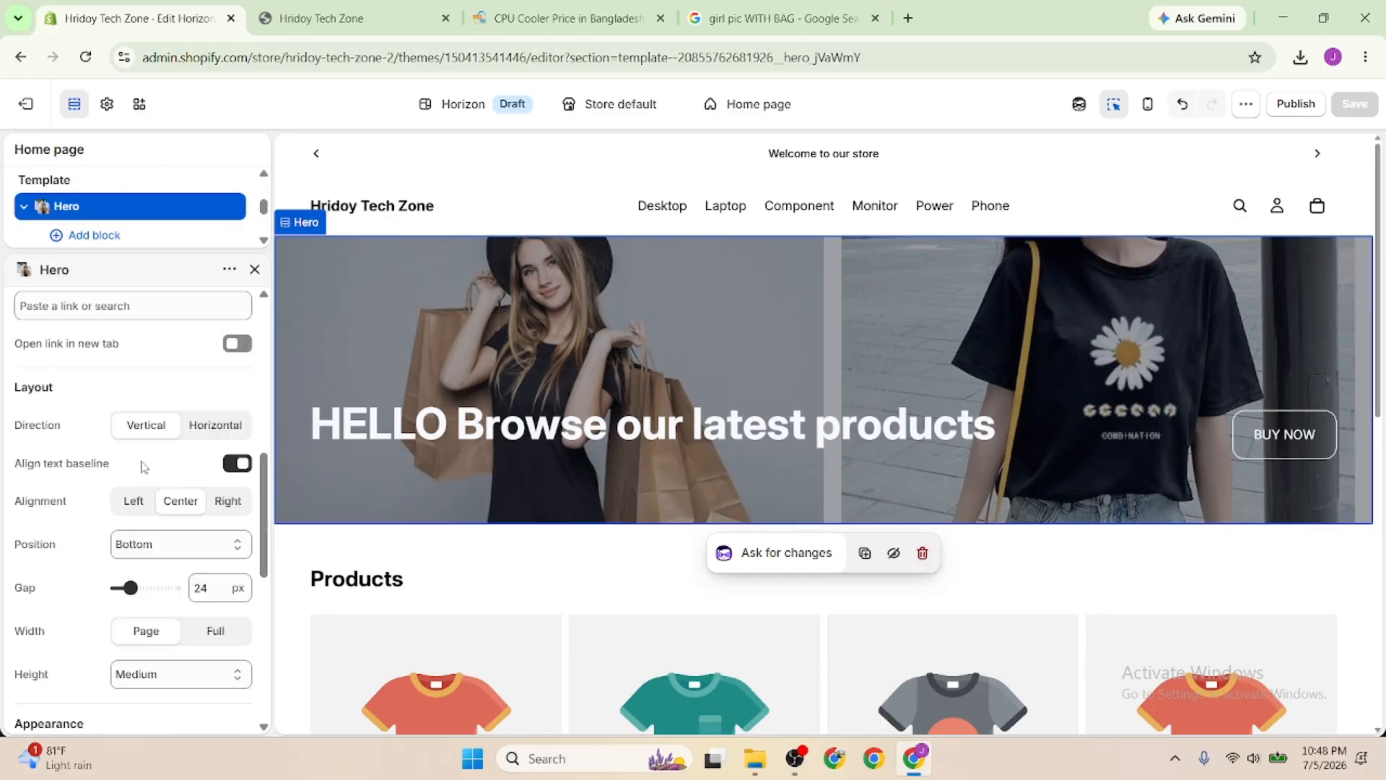
click(208, 431)
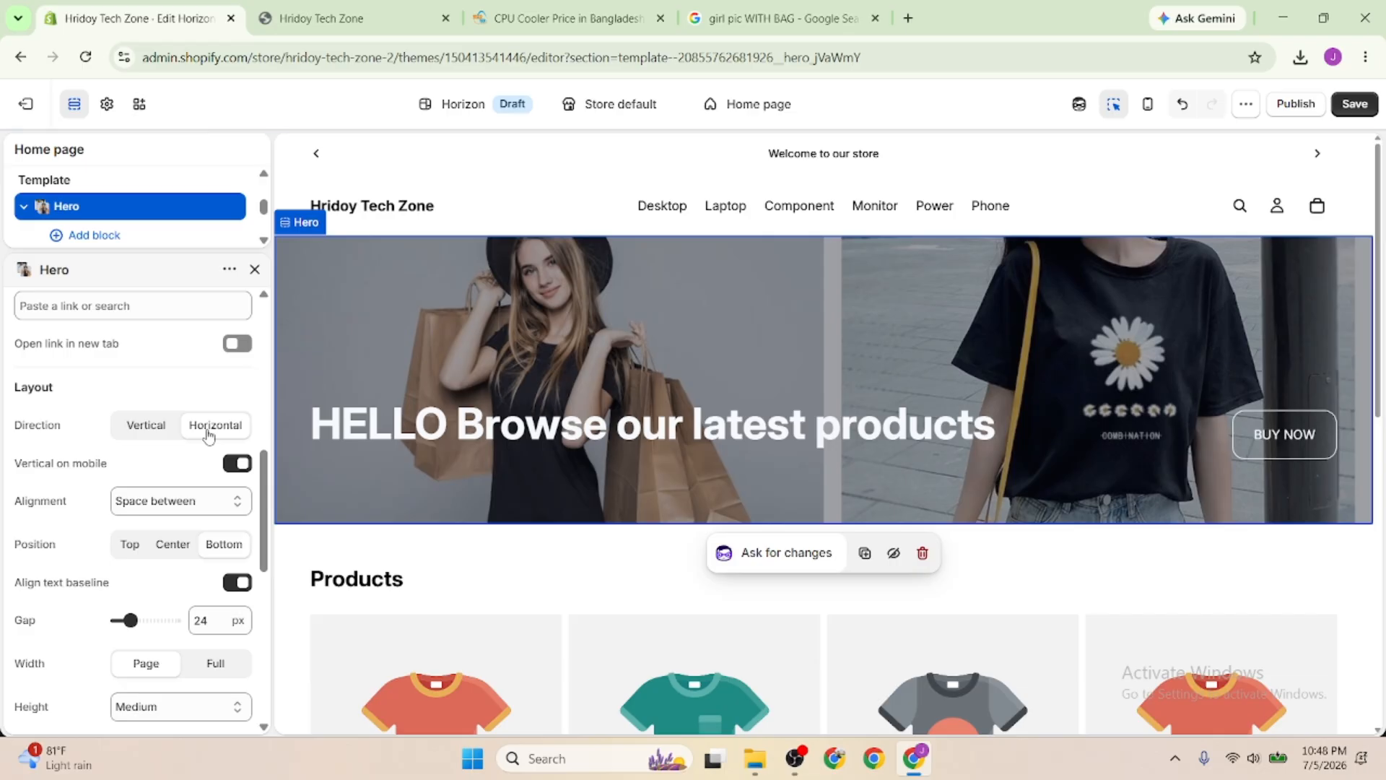
click(164, 430)
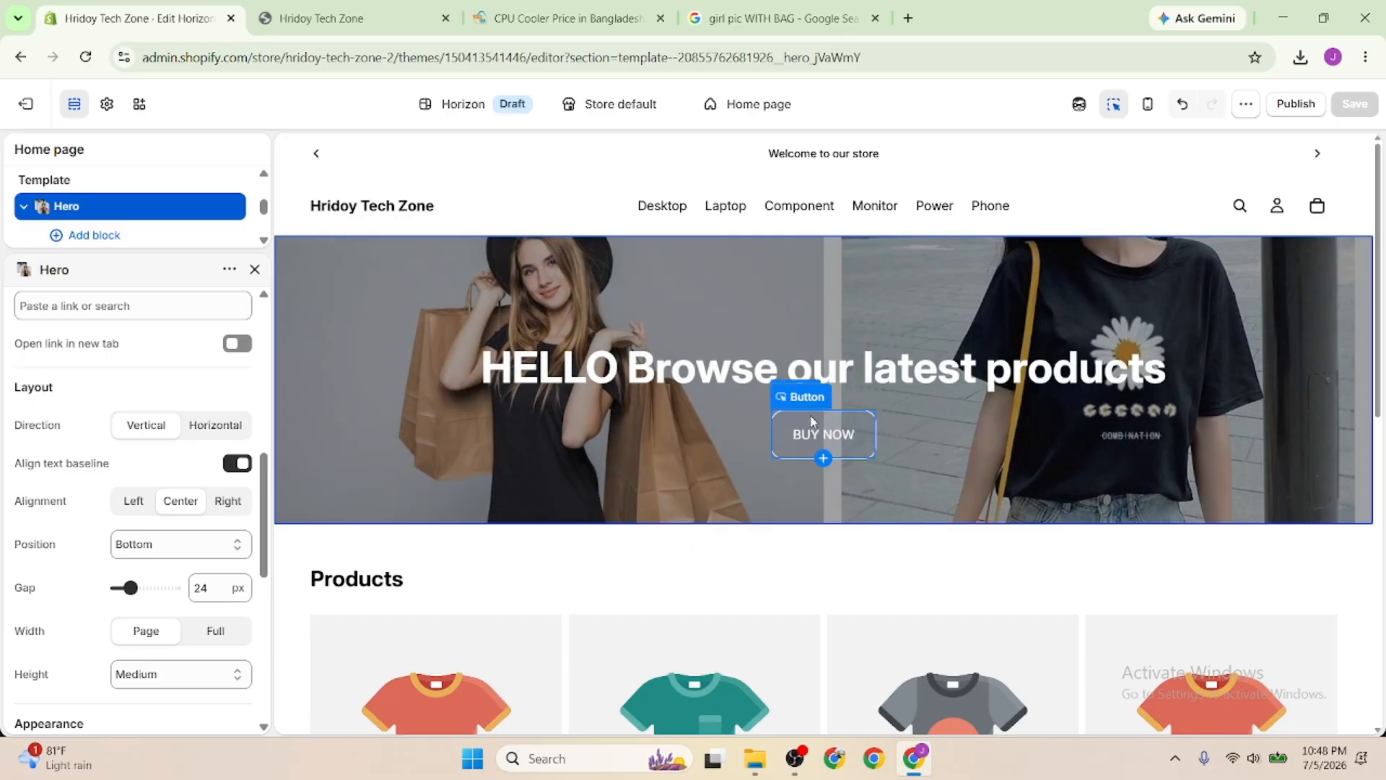
click(255, 270)
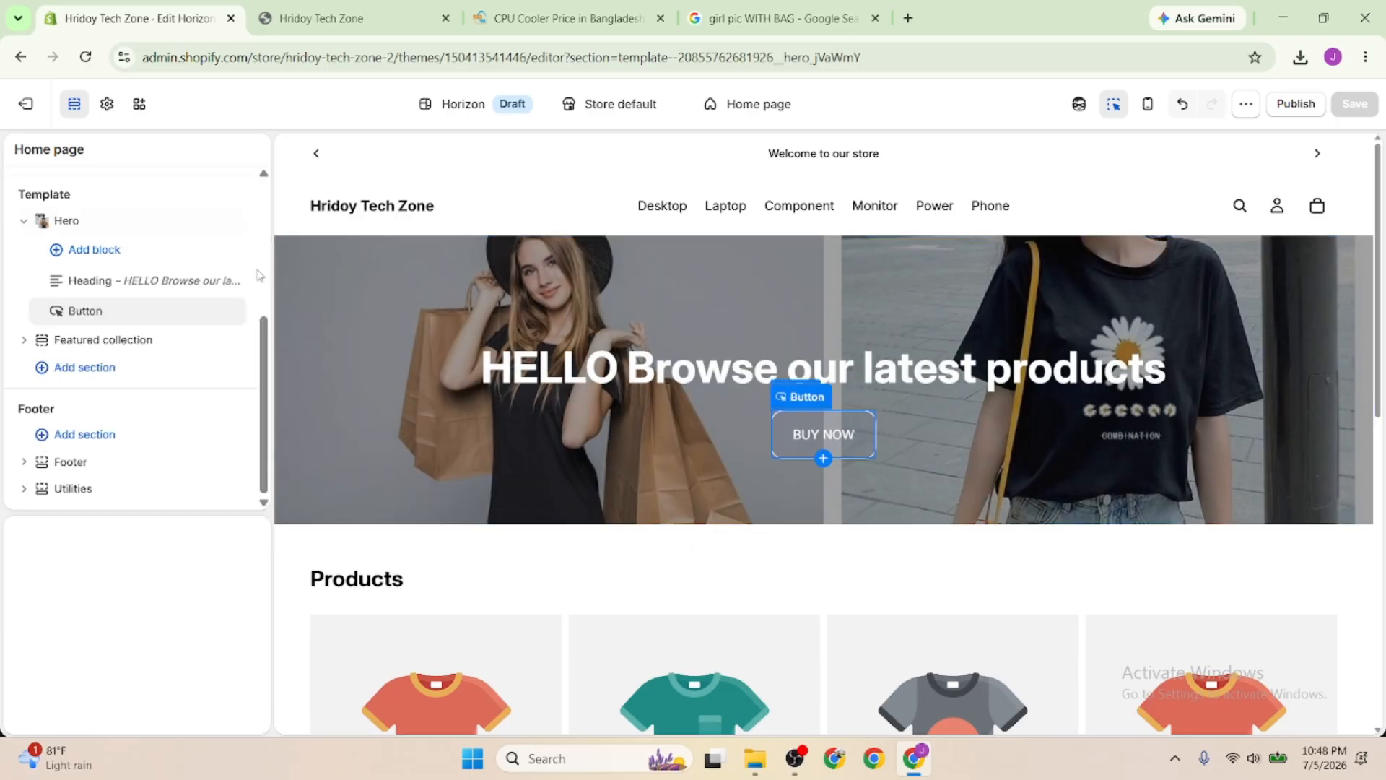
scroll(187, 332, up, 3)
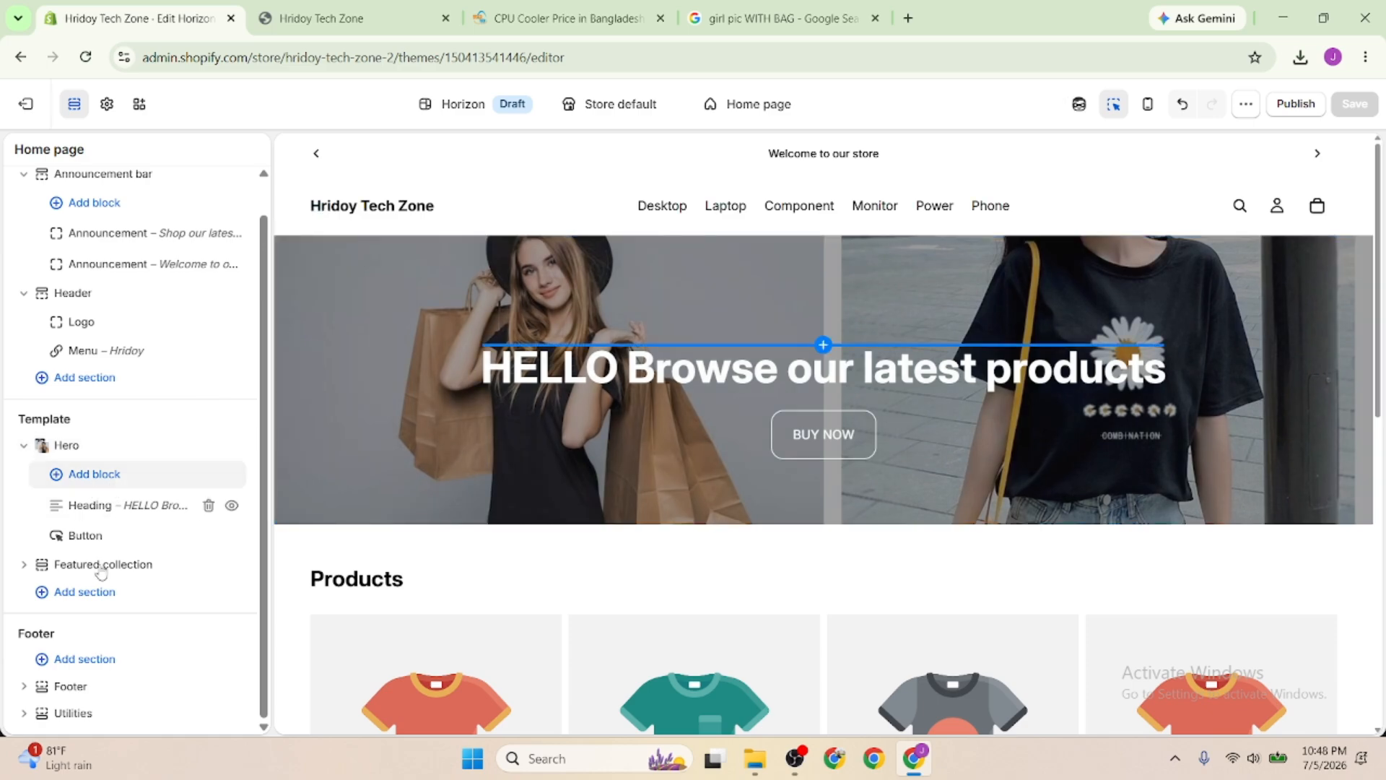
Reload the storefront preview and compare its hero heading and button placement with the theme editor
click(339, 18)
scroll(337, 409, down, 4)
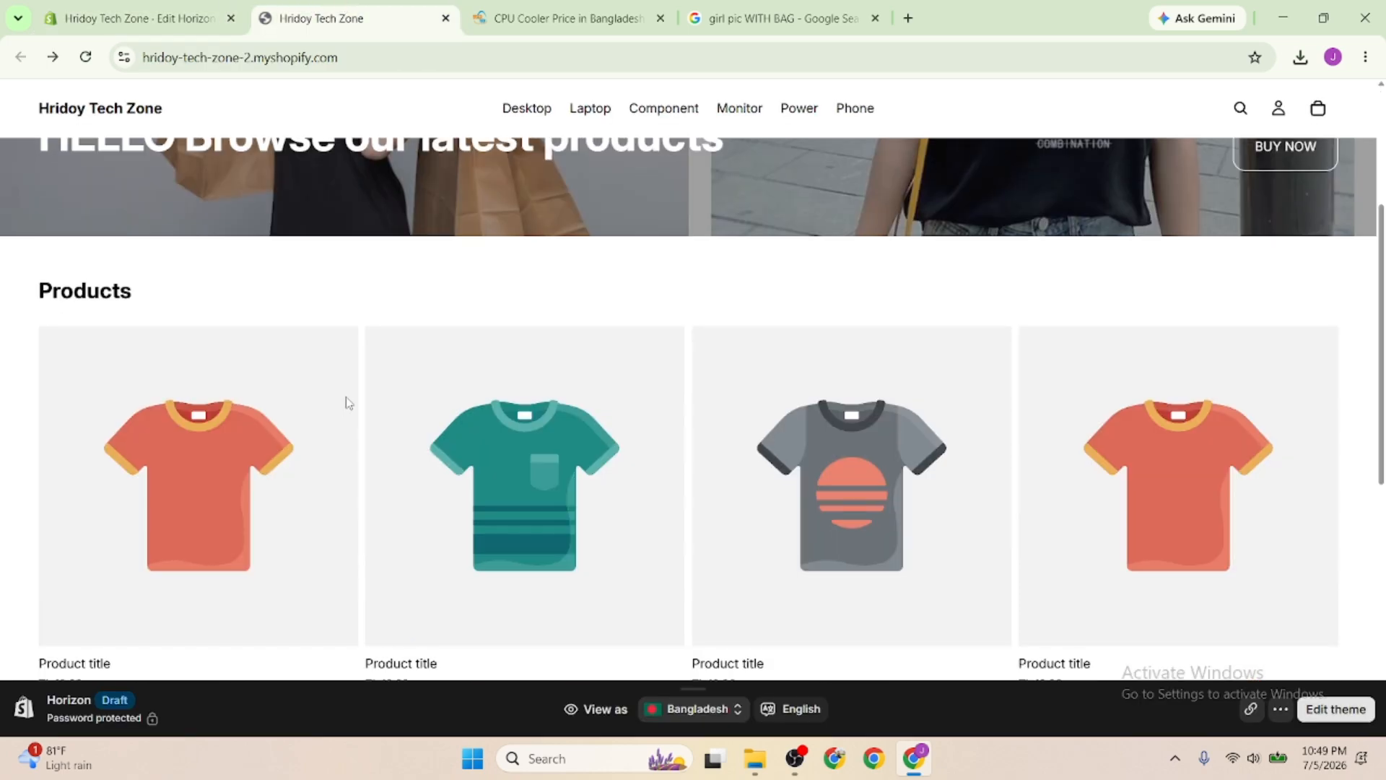
scroll(347, 402, up, 4)
click(85, 57)
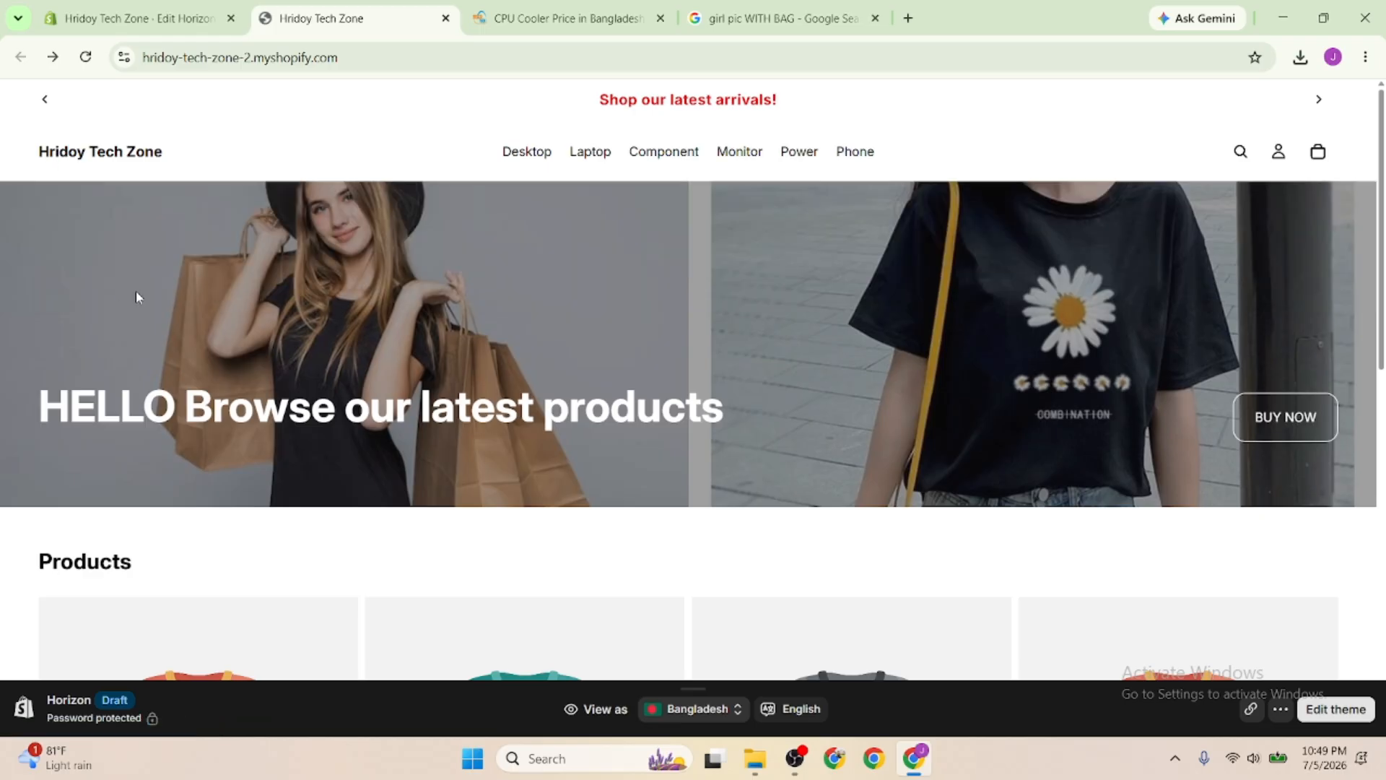
click(136, 16)
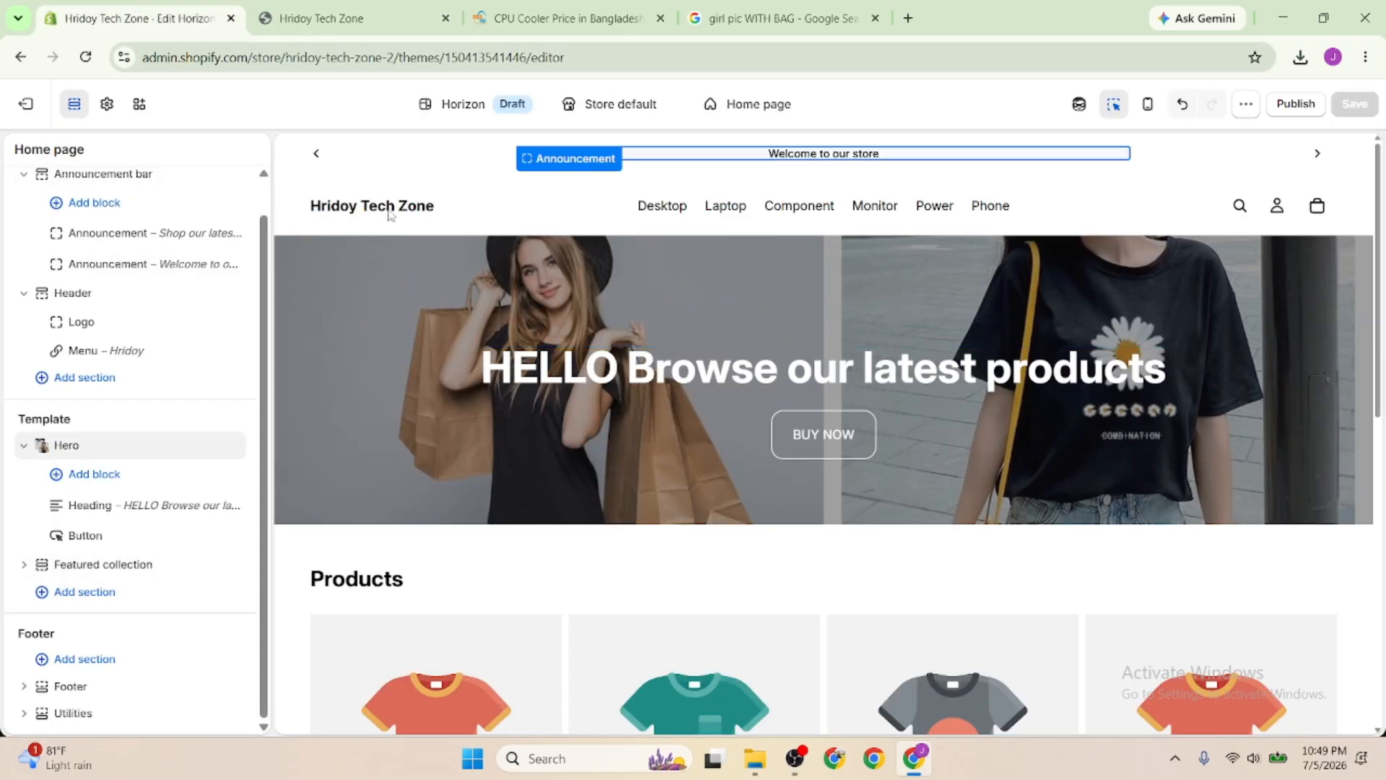
click(466, 28)
mouse_move(458, 182)
click(318, 18)
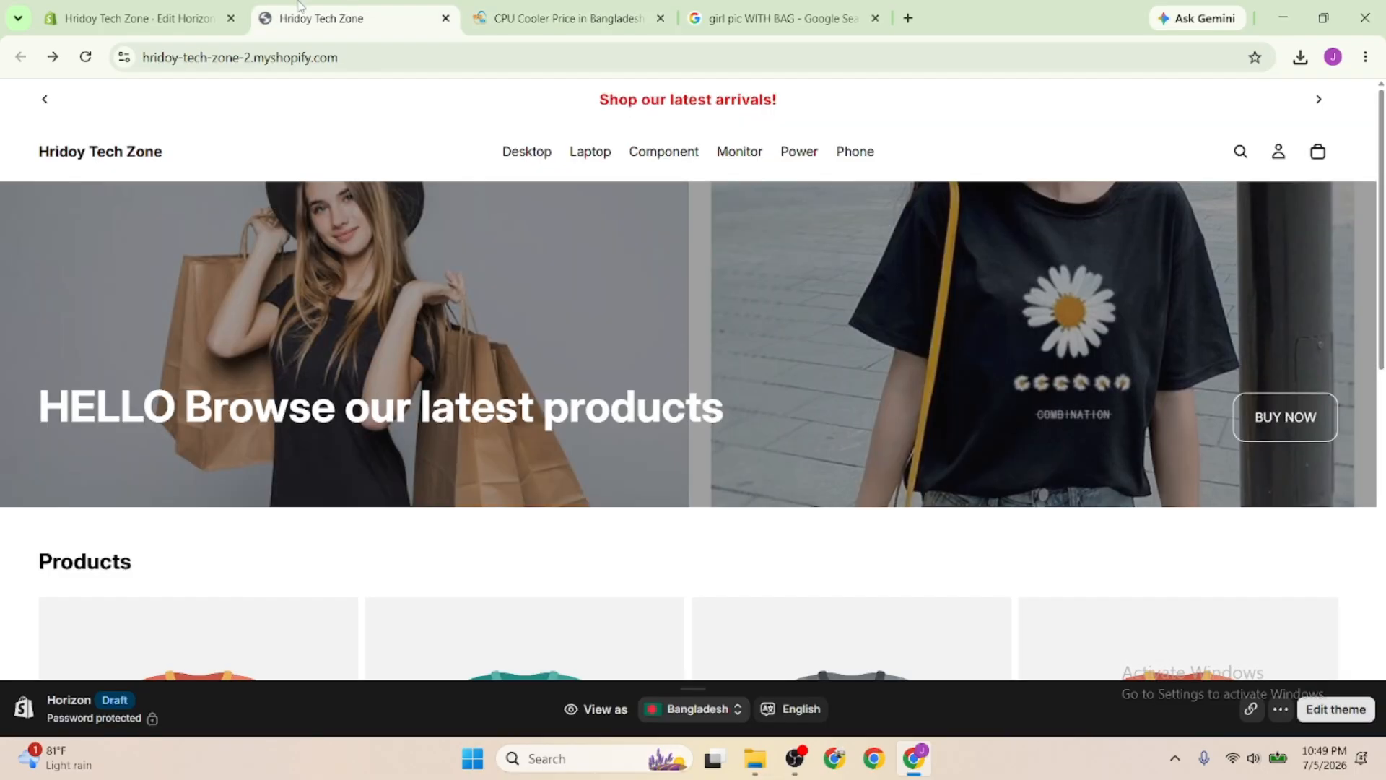
Return to the theme editor and open the Featured collection section's settings
click(136, 18)
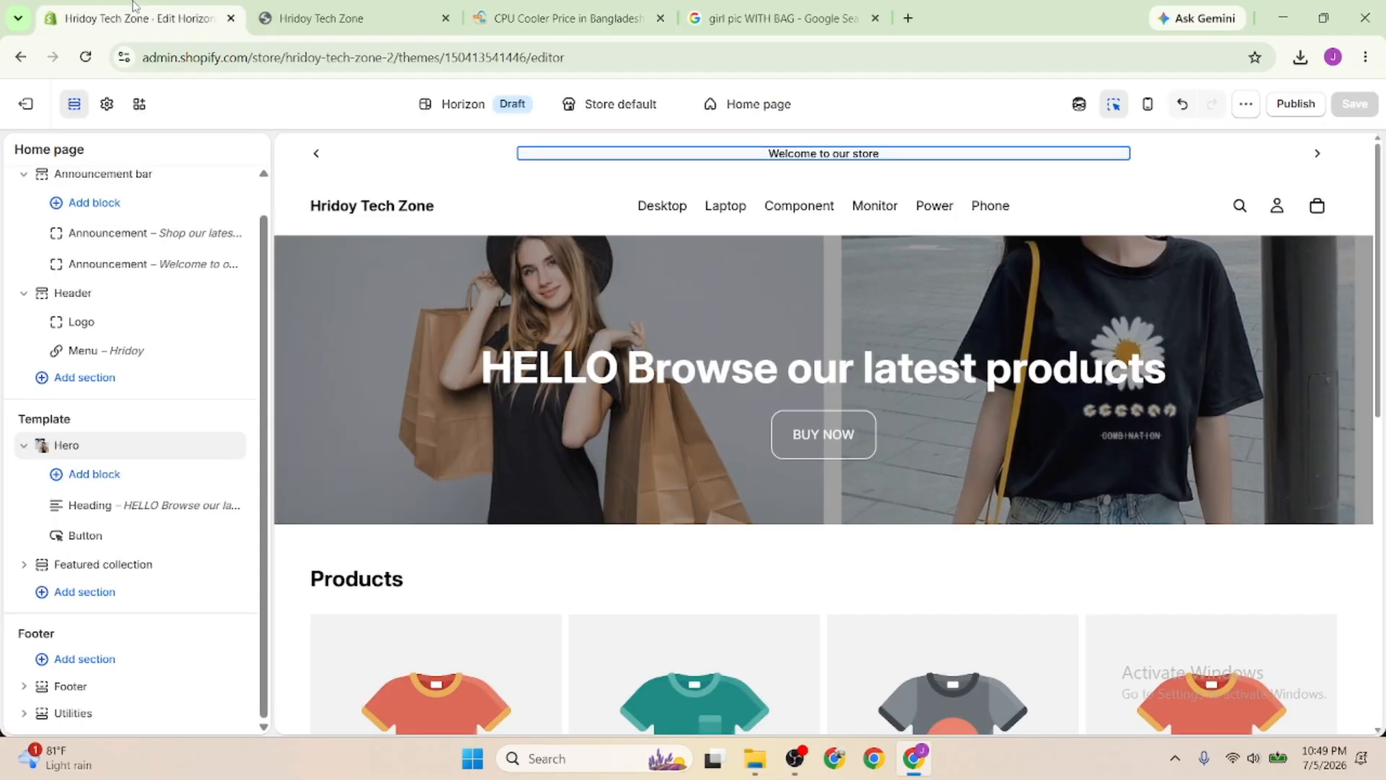
click(68, 566)
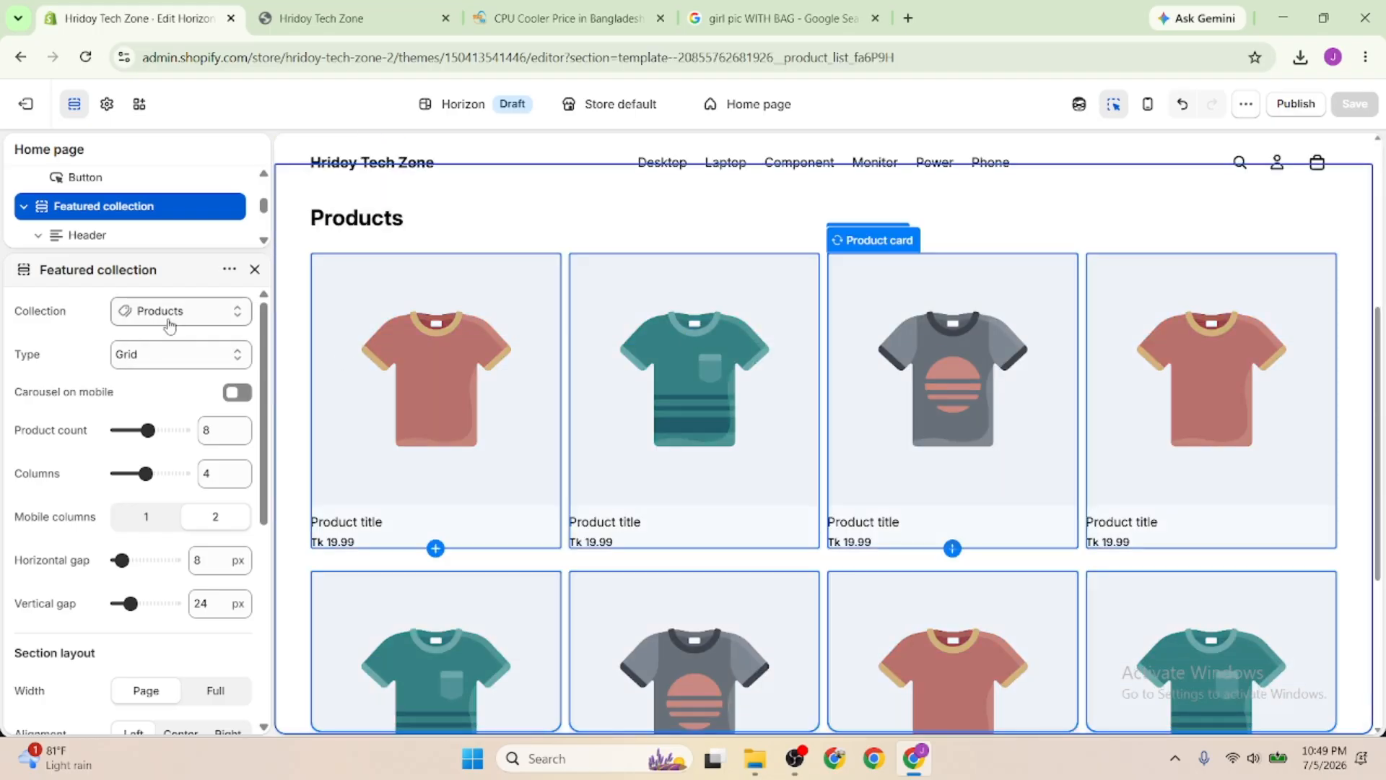
click(174, 317)
click(174, 317)
Try the Carousel type for the Featured collection and advance the product carousel in the preview
click(148, 359)
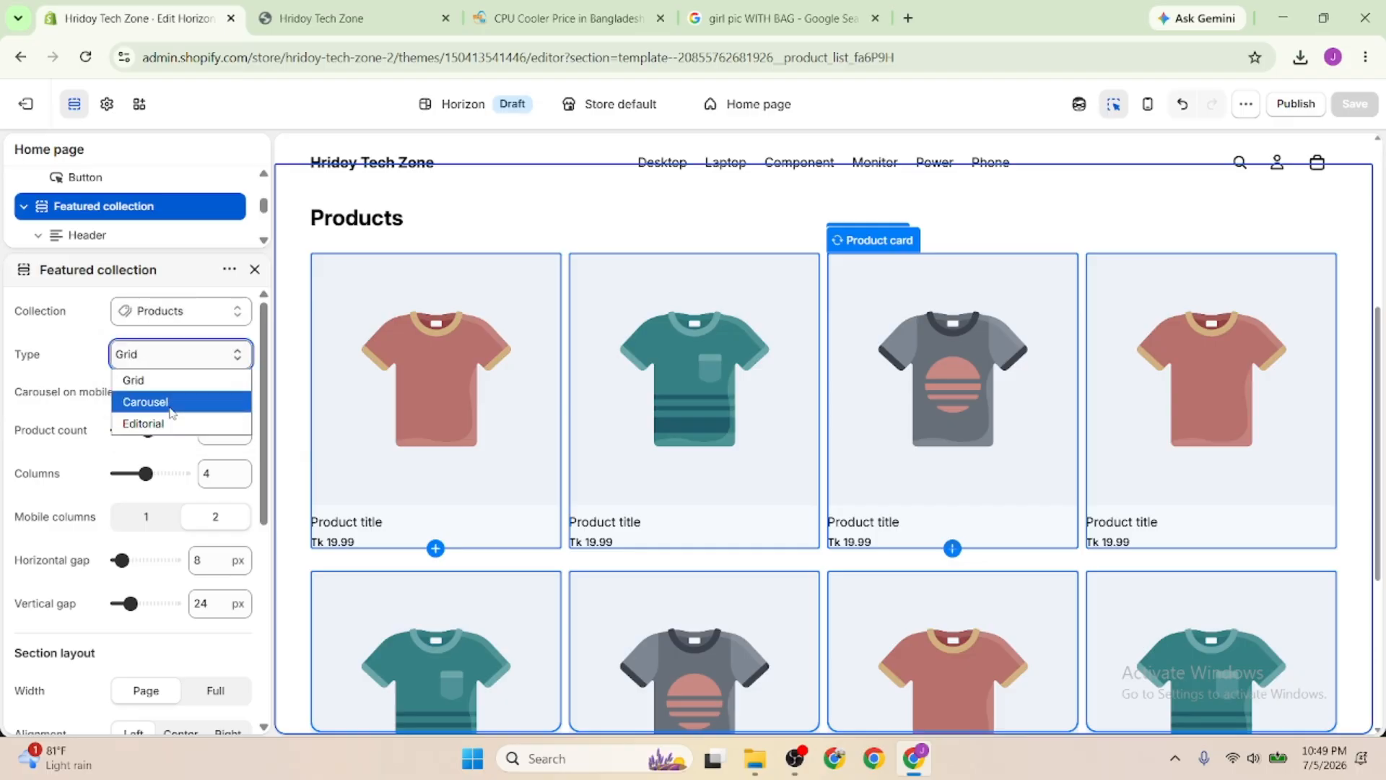
key(Escape)
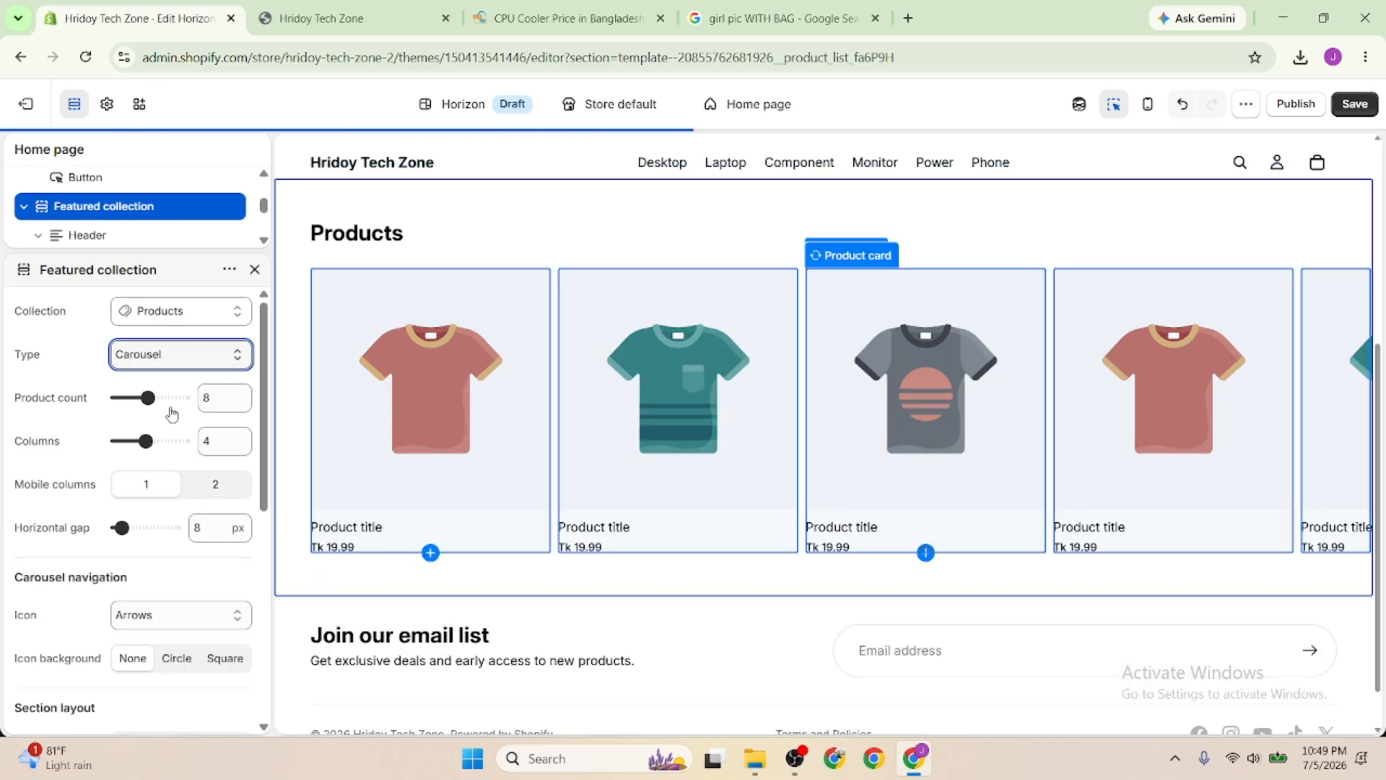
scroll(845, 520, down, 1)
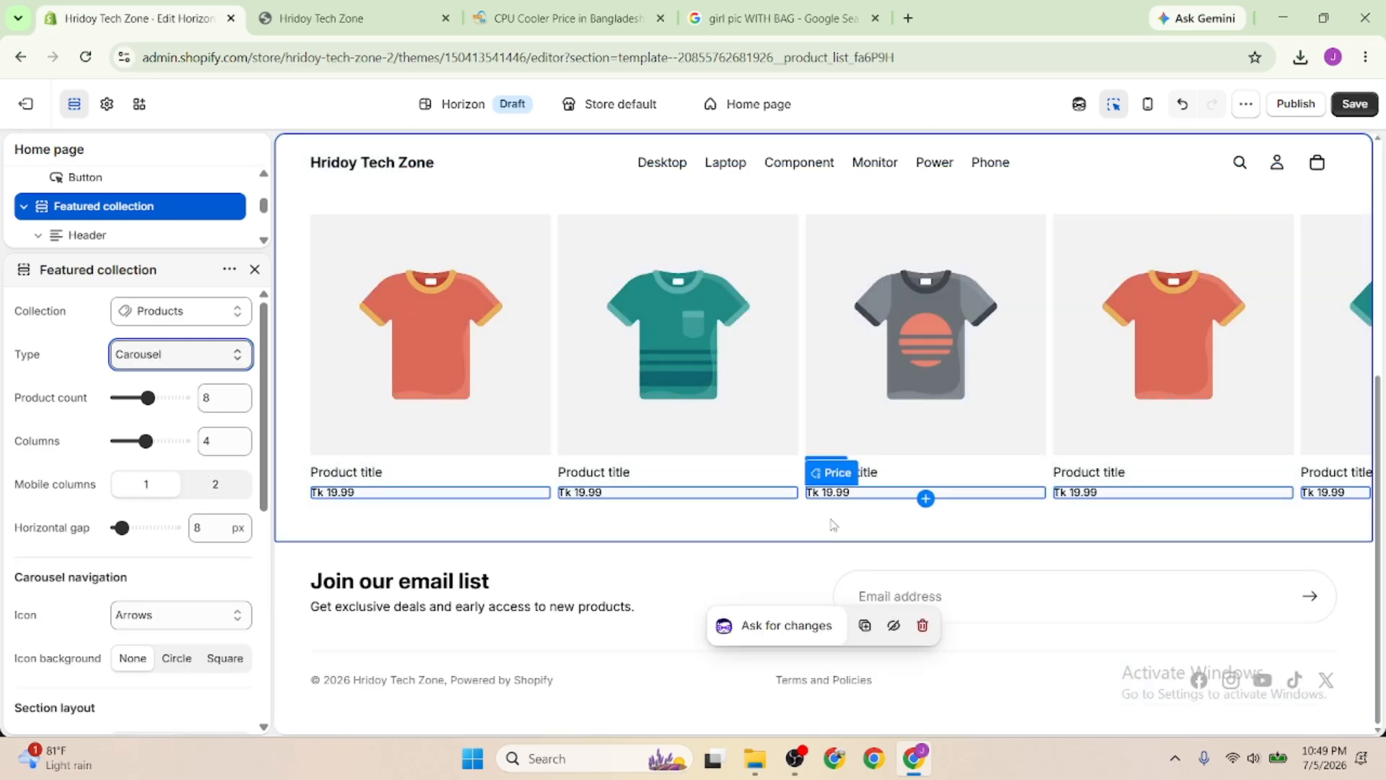
scroll(834, 525, up, 3)
click(1313, 536)
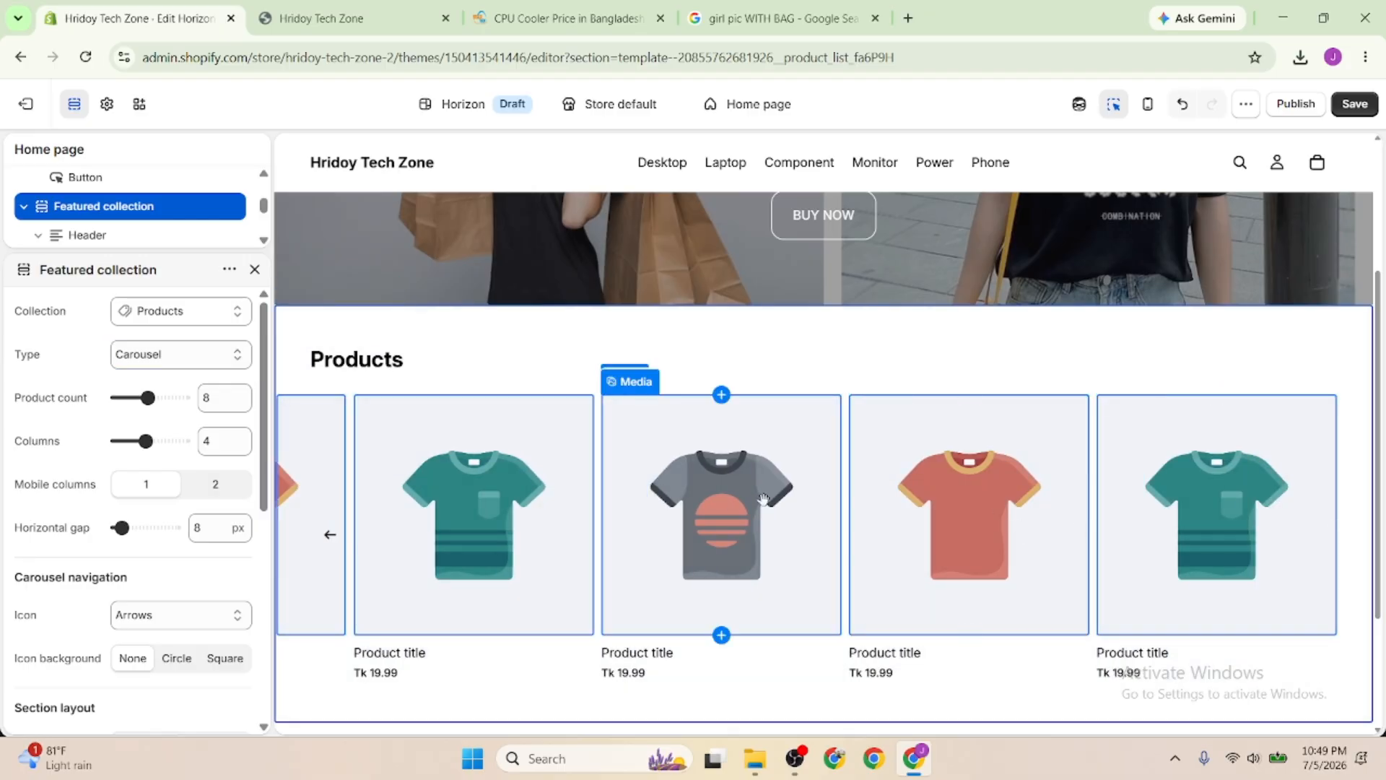
Try the Editorial type for the Featured collection, look over the product layout, and set the type back to Grid
click(158, 354)
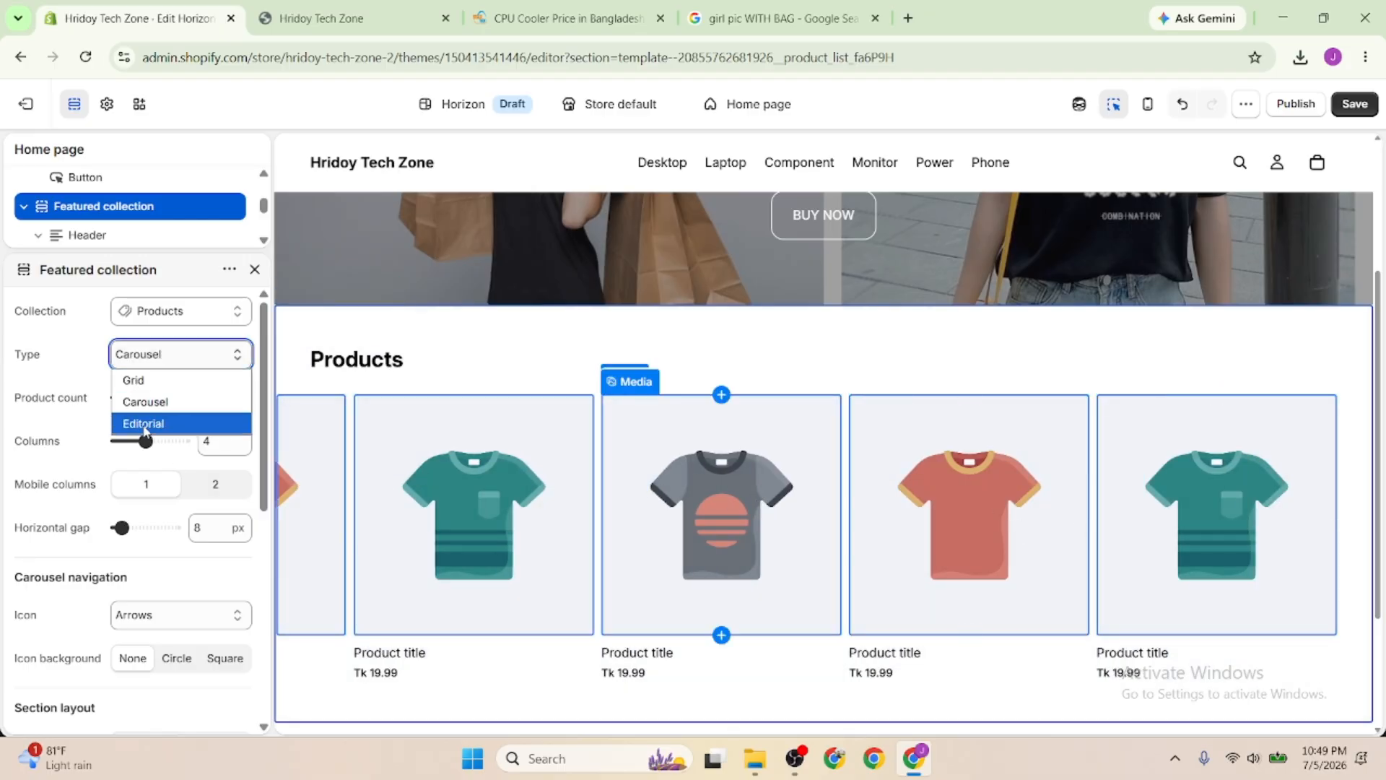
click(144, 425)
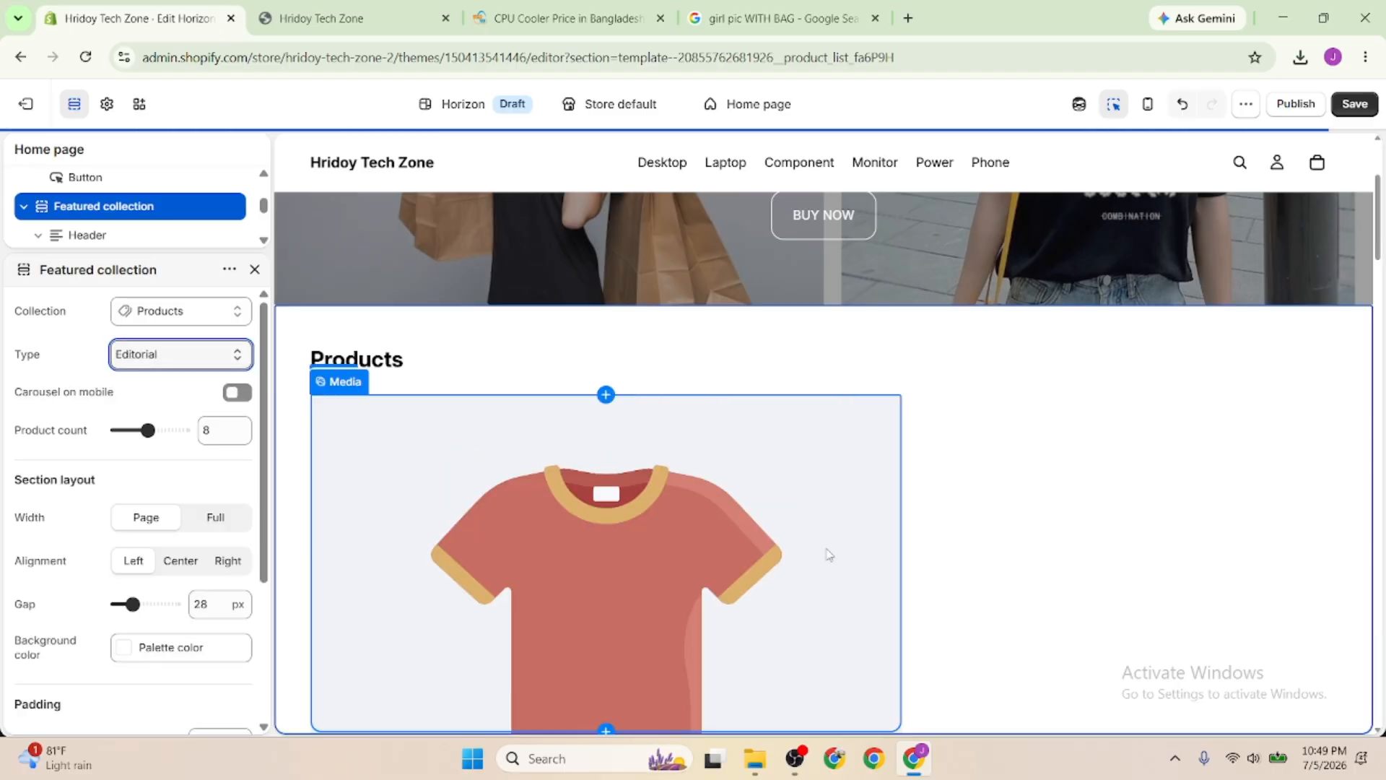
scroll(634, 532, down, 10)
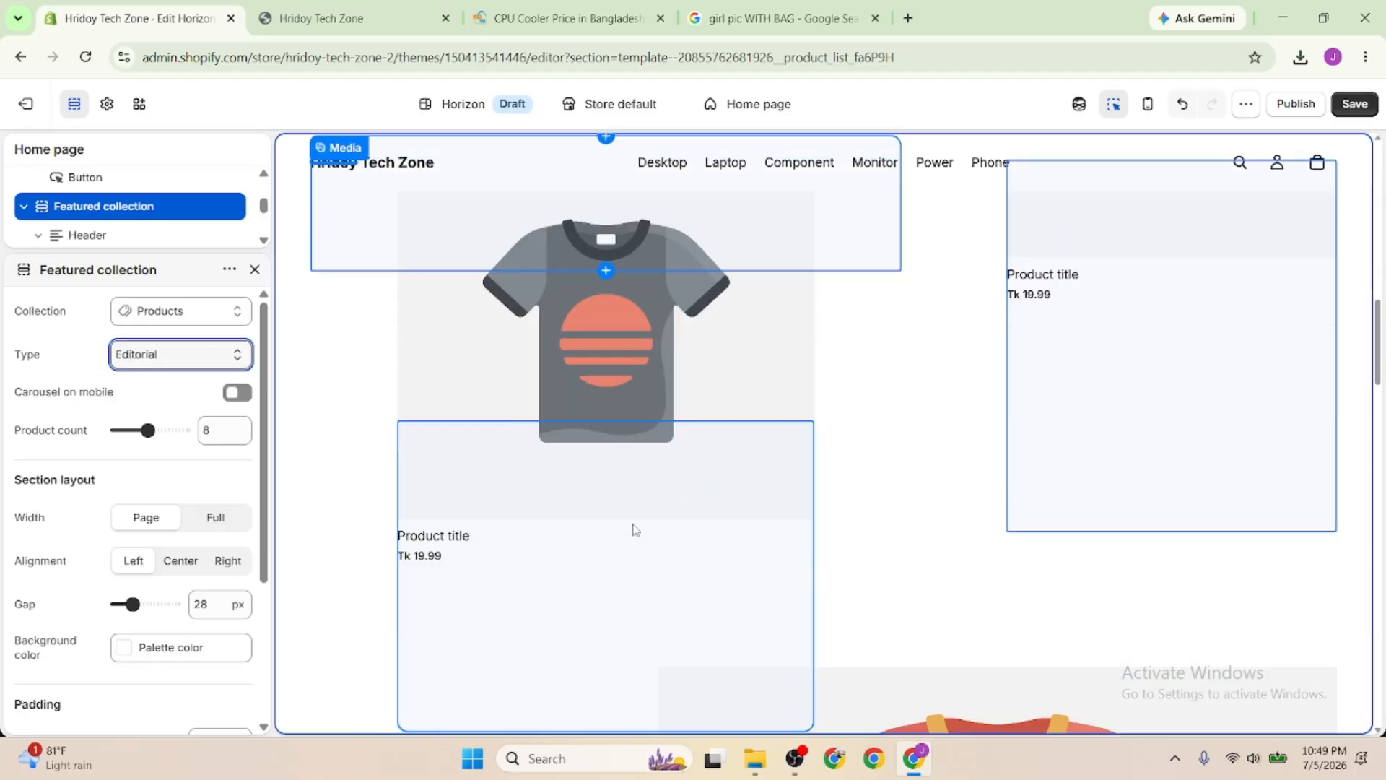
scroll(634, 529, down, 15)
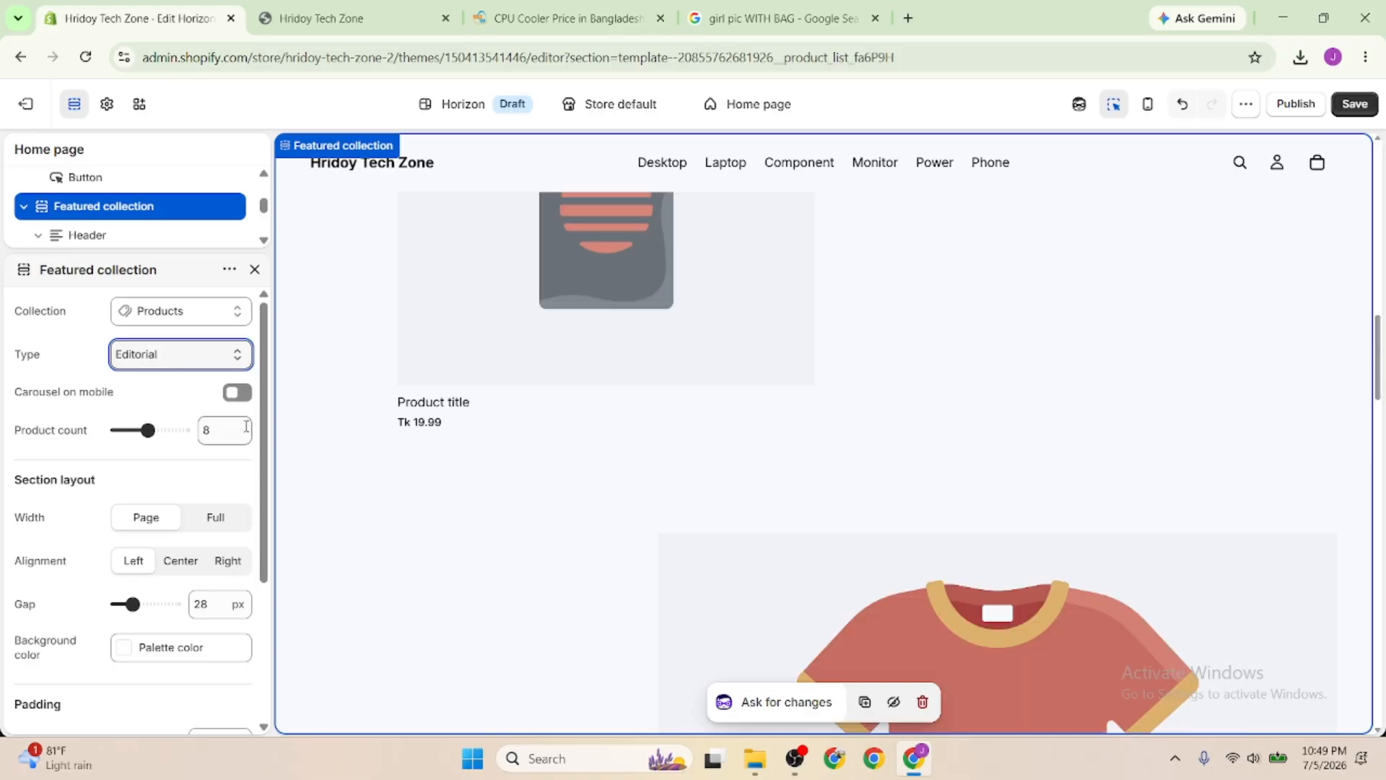
click(165, 367)
click(165, 378)
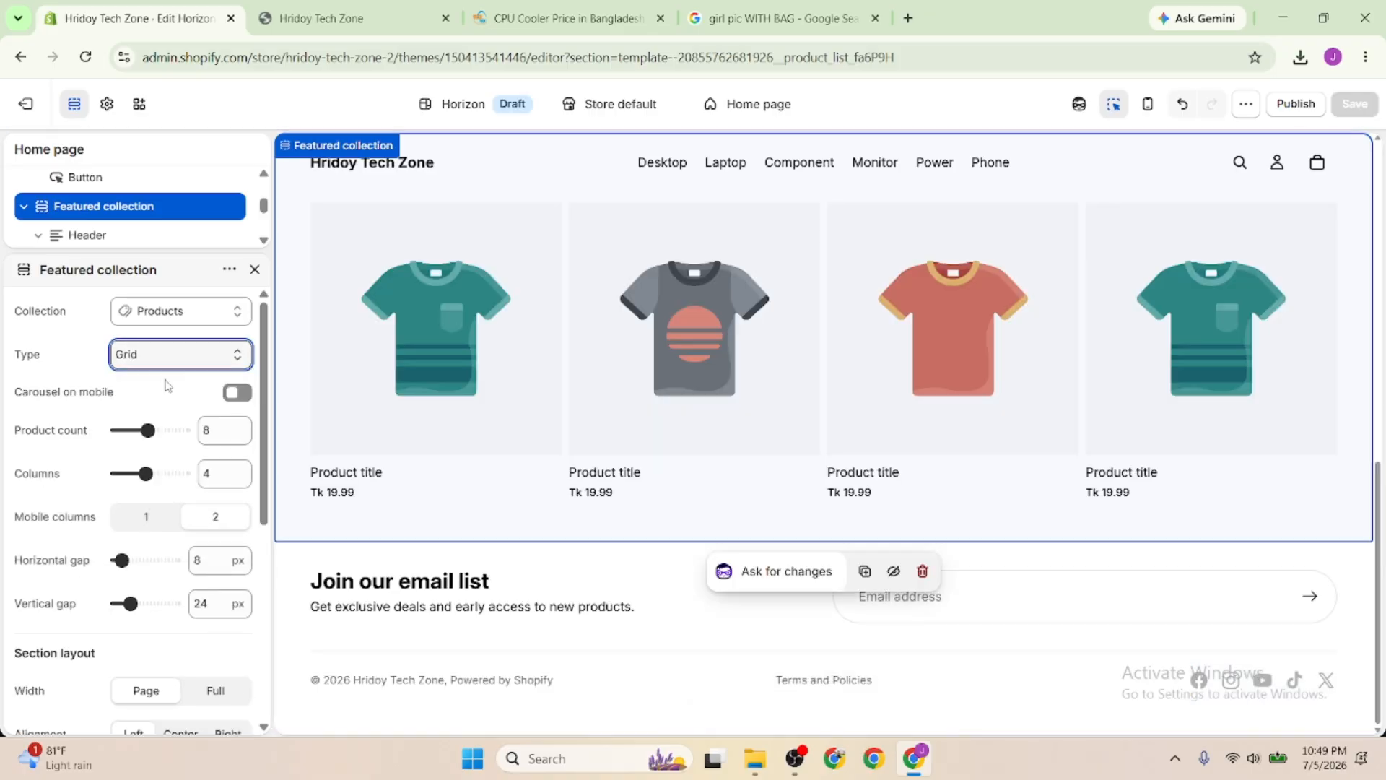
Review the Featured collection's product count, column, gap, section layout and padding settings
double_click(215, 432)
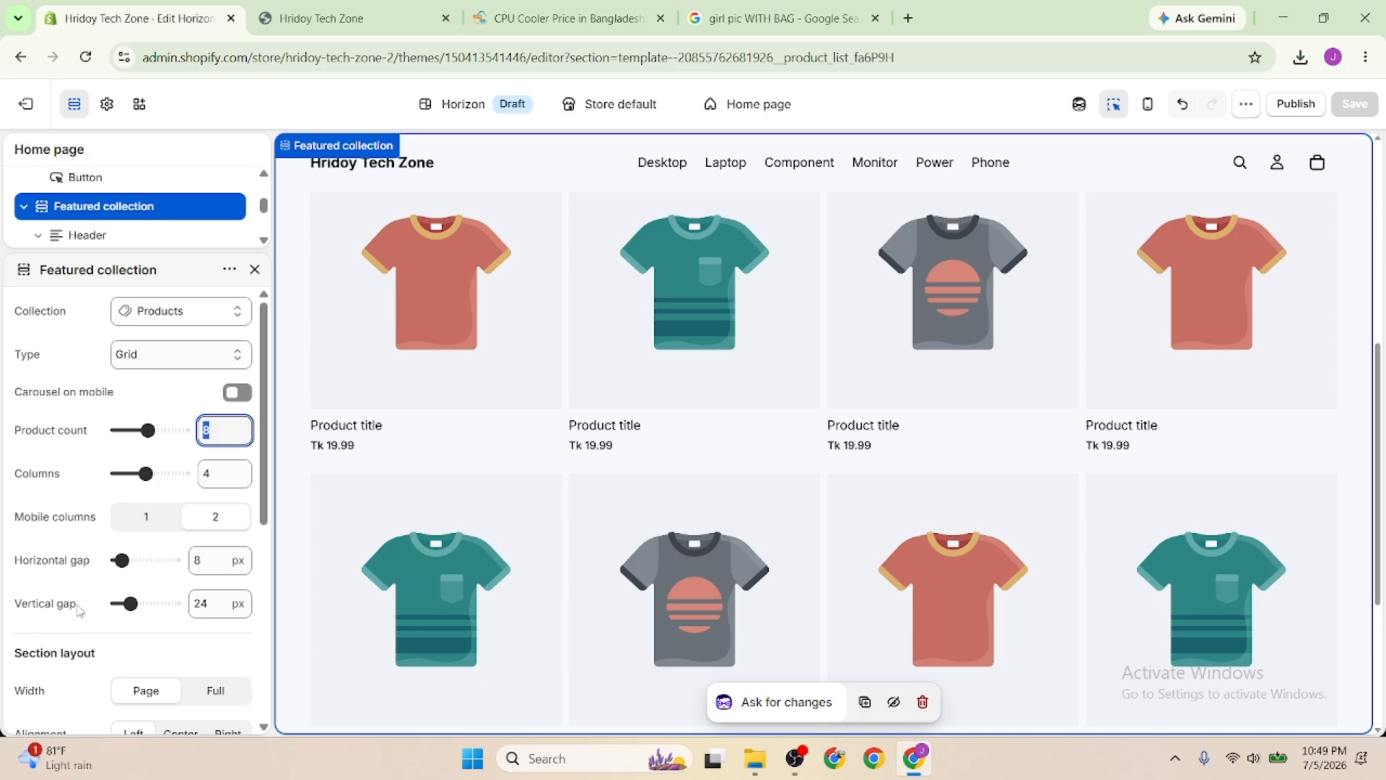
scroll(124, 605, down, 5)
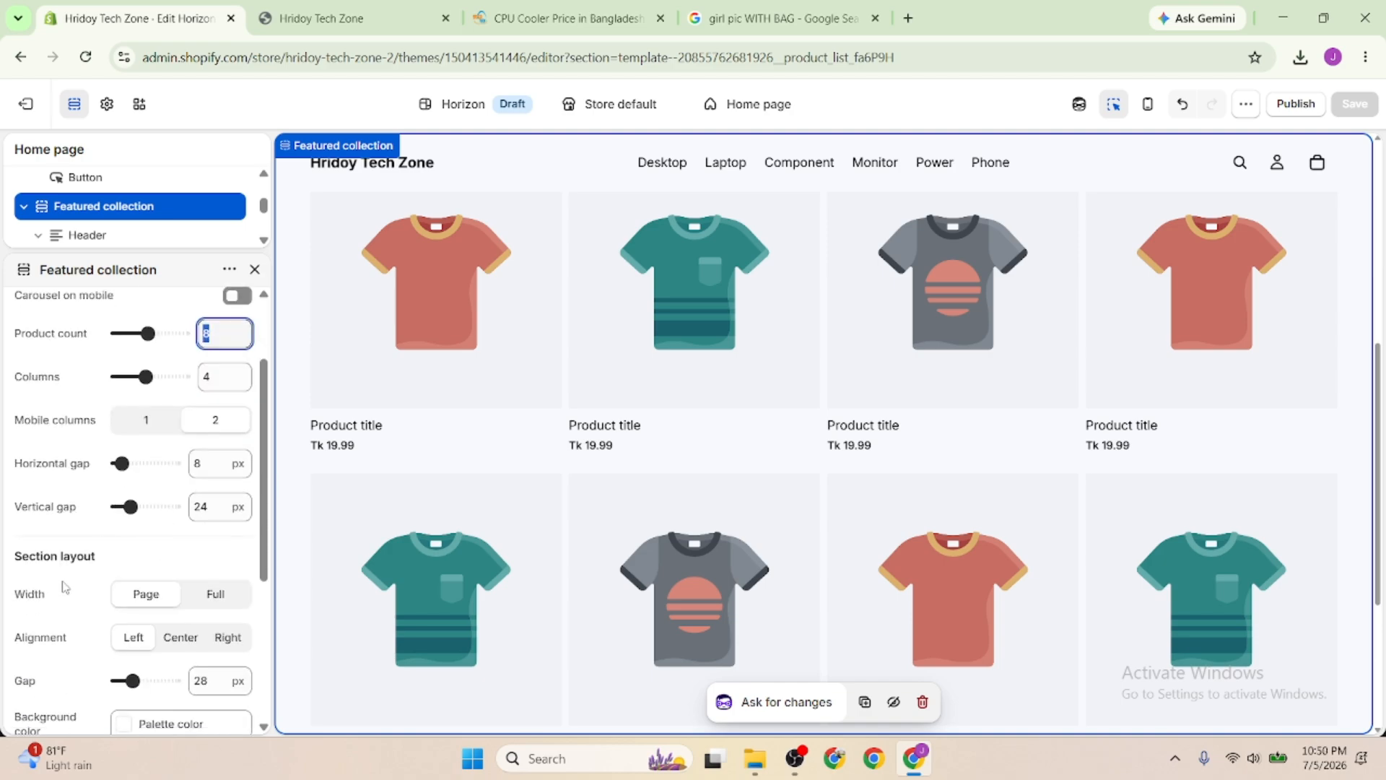
scroll(115, 485, down, 1)
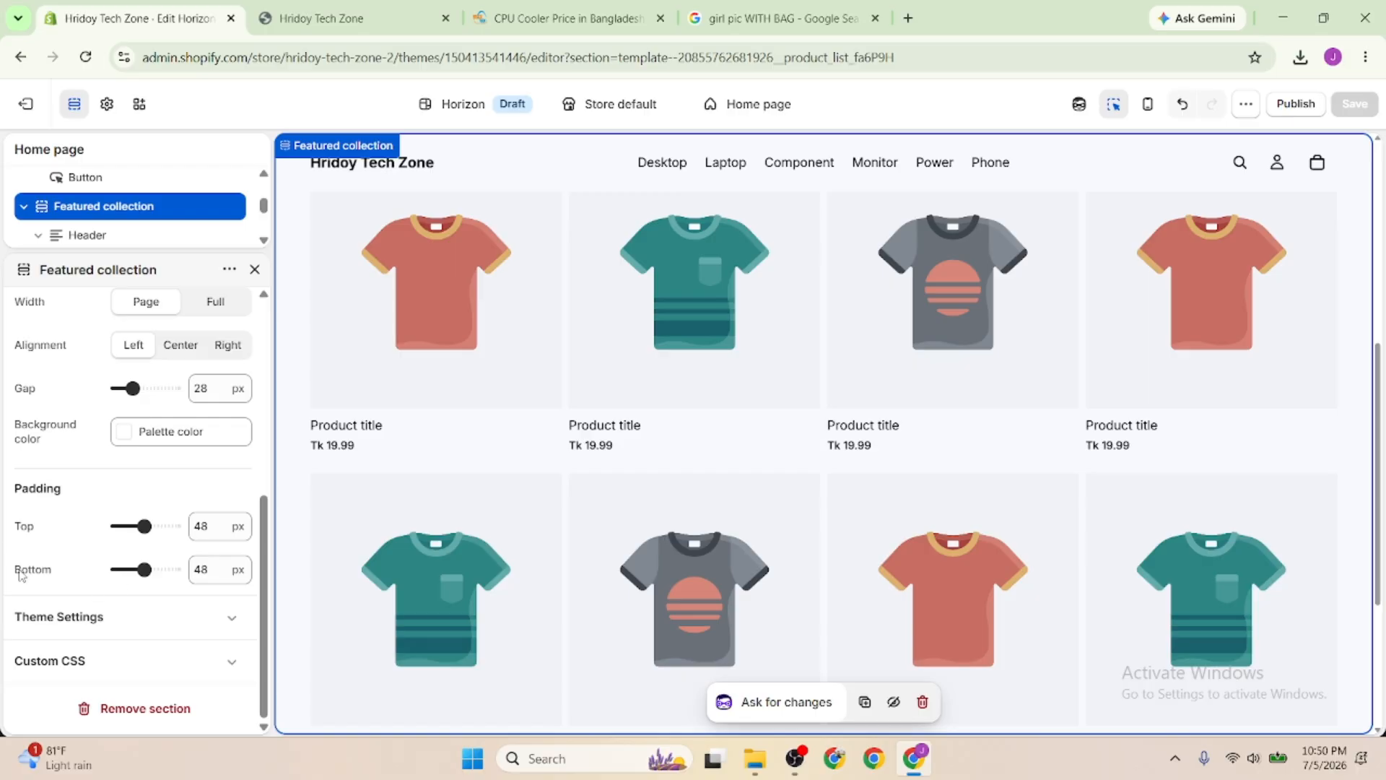
scroll(73, 547, up, 1)
scroll(29, 547, up, 4)
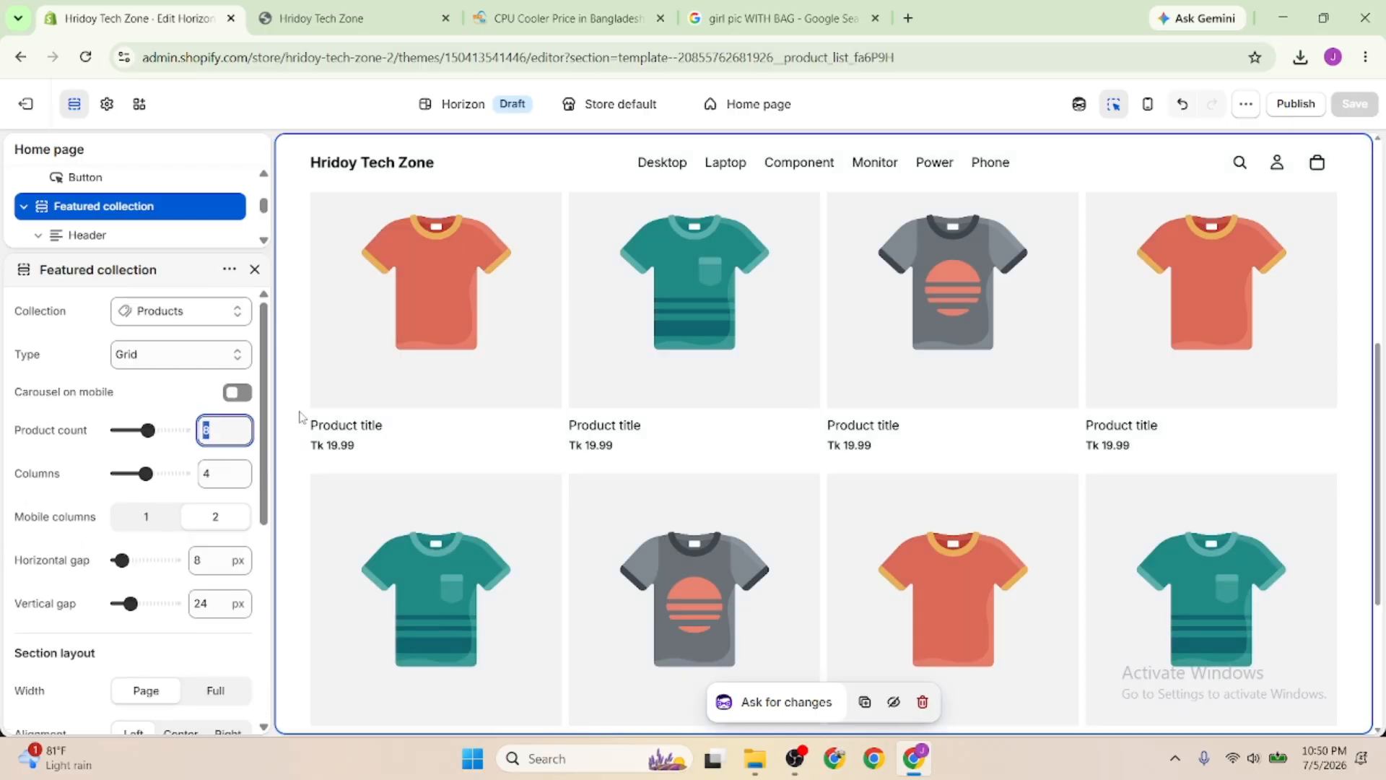
Close the Featured collection settings and look over the product grid and footer in the editor's page preview
click(254, 270)
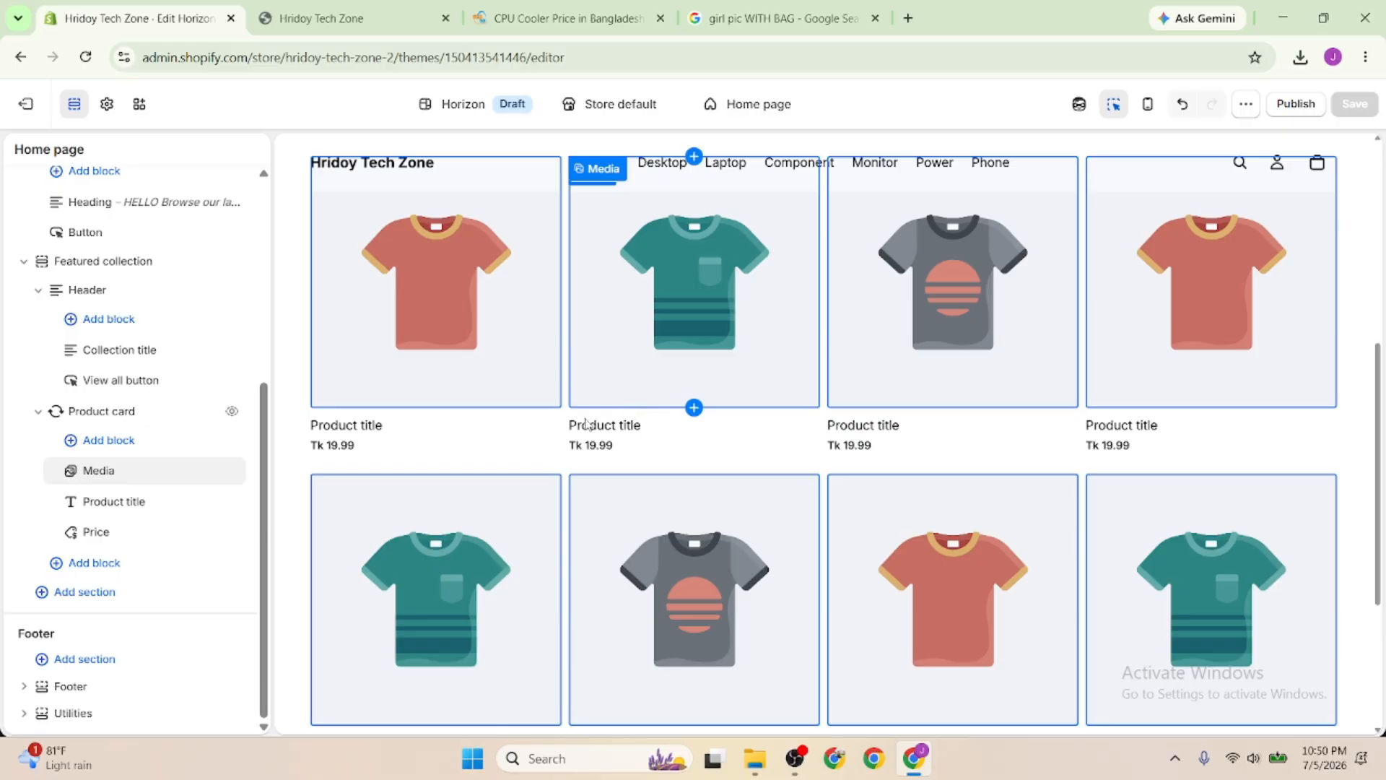
scroll(541, 474, up, 3)
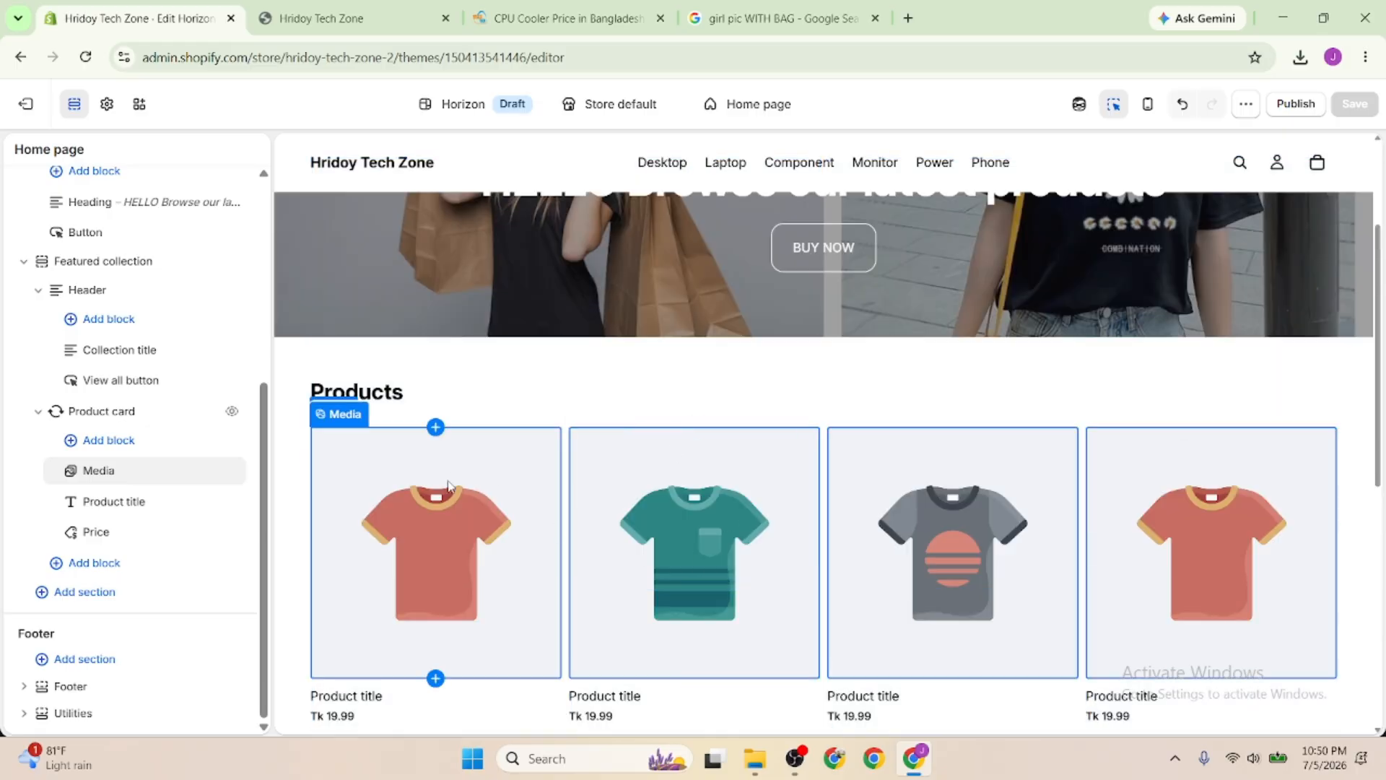
scroll(442, 459, down, 1)
scroll(440, 455, down, 6)
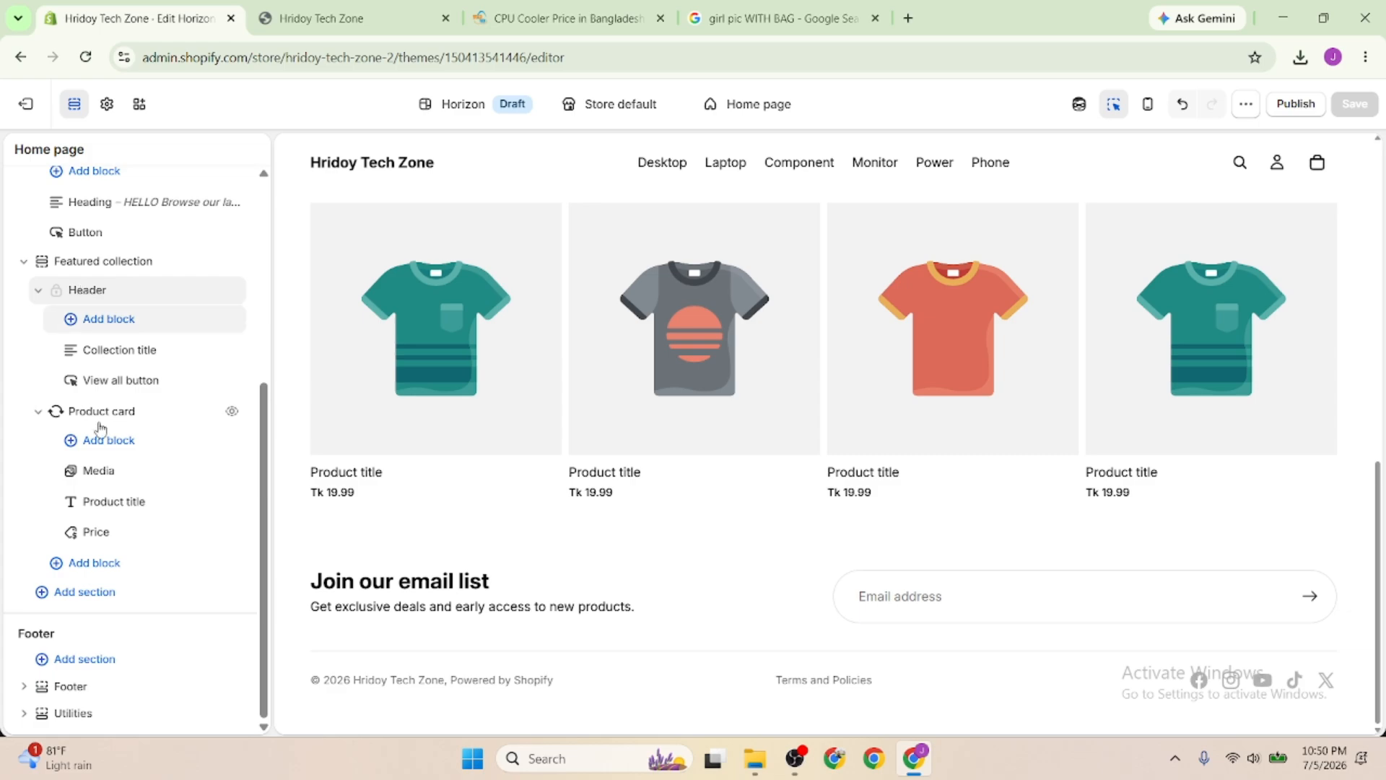
scroll(101, 364, up, 1)
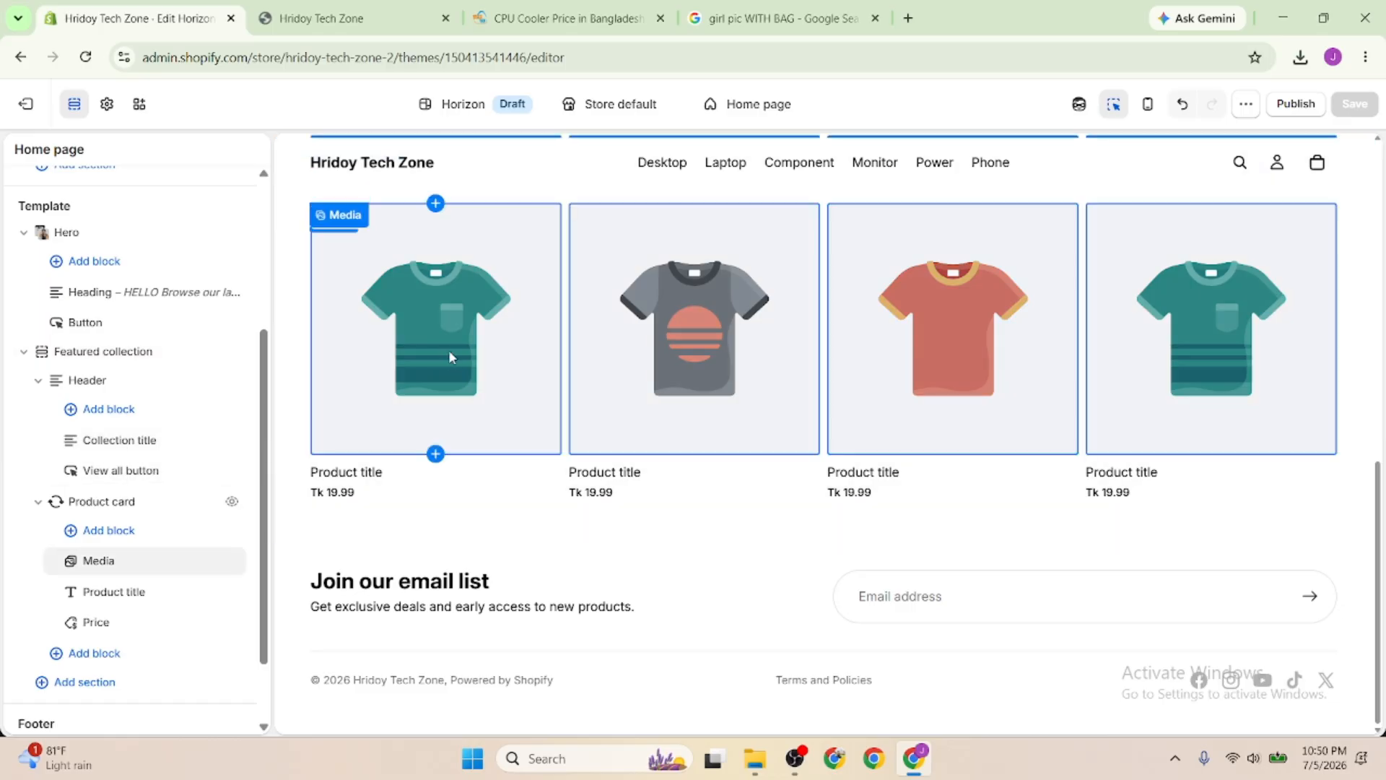
Check the product grid on the storefront preview page, and return to the theme editor
click(376, 11)
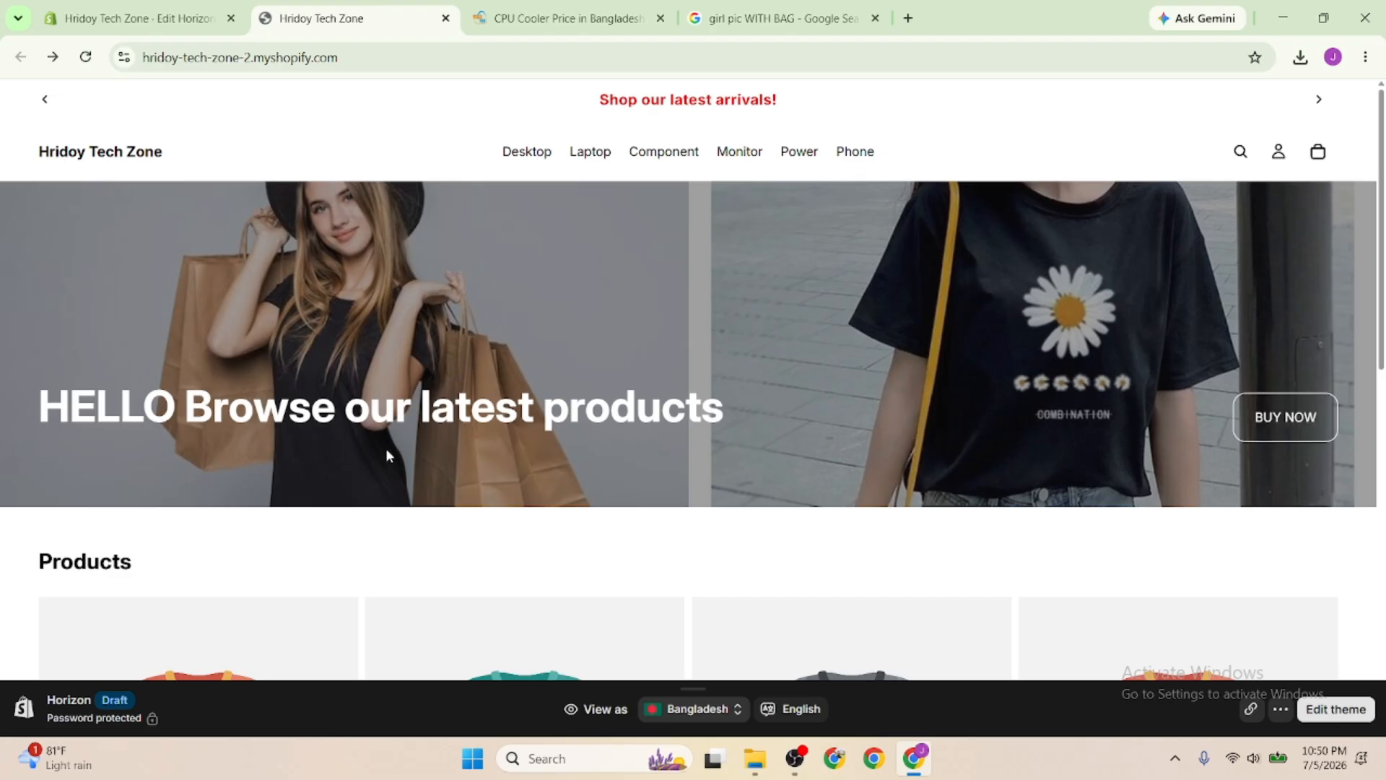
scroll(390, 456, down, 5)
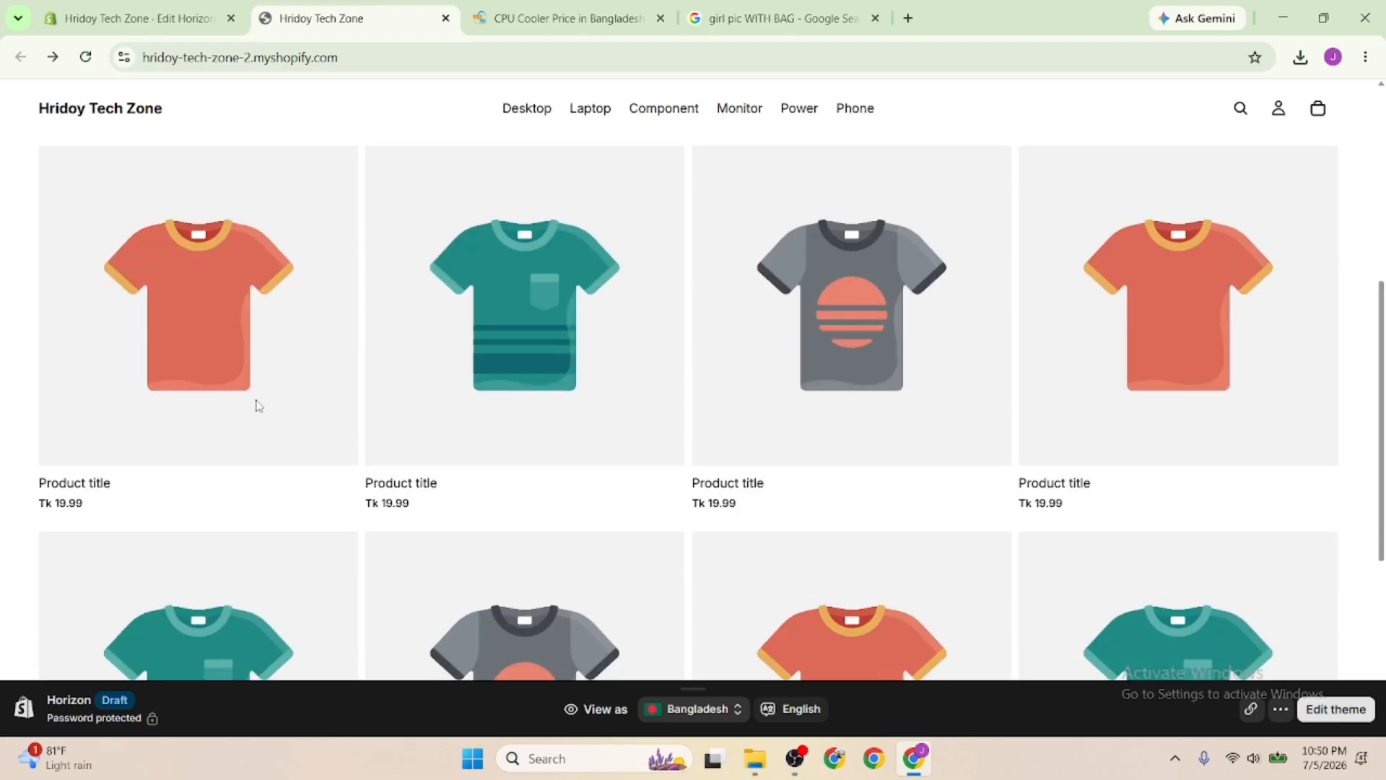
click(137, 17)
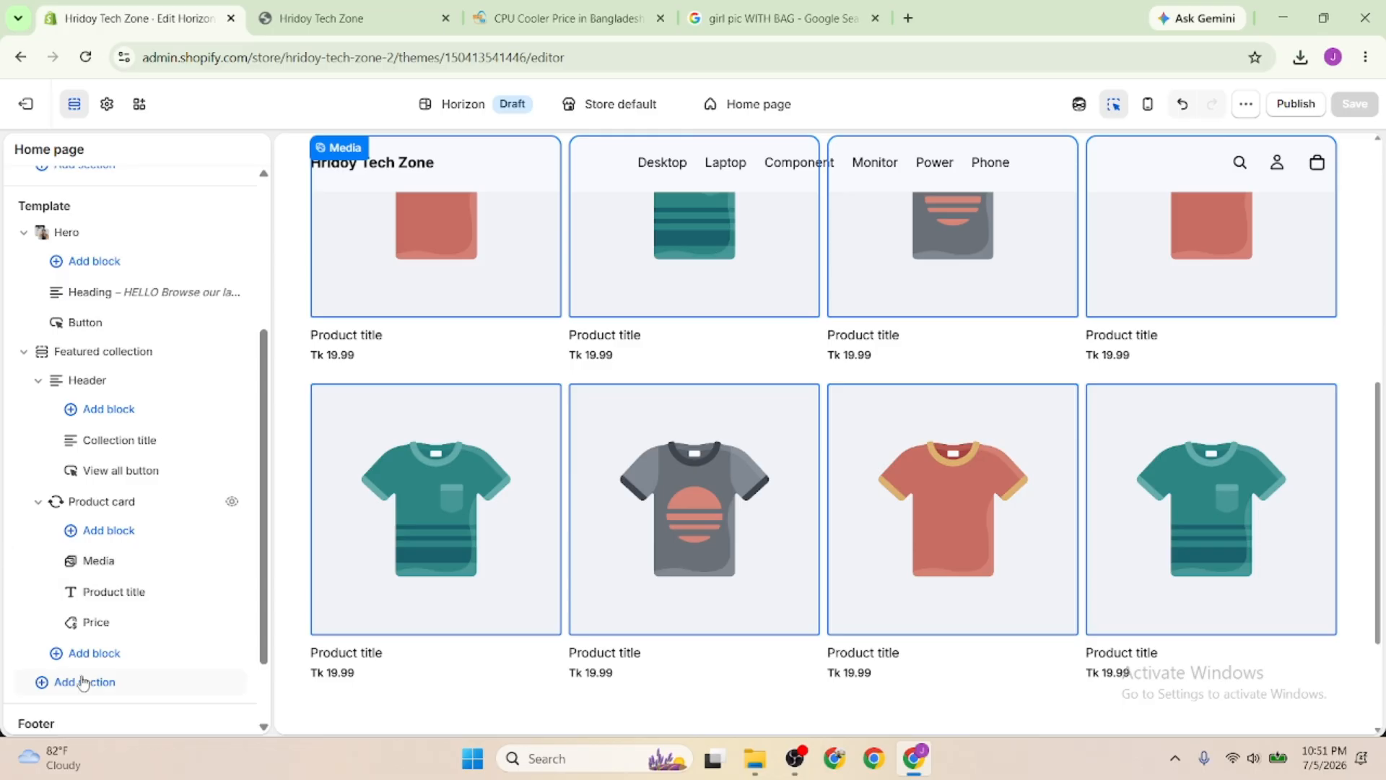
Collapse the Featured collection and Hero sections in the home page outline
drag(120, 621, 120, 614)
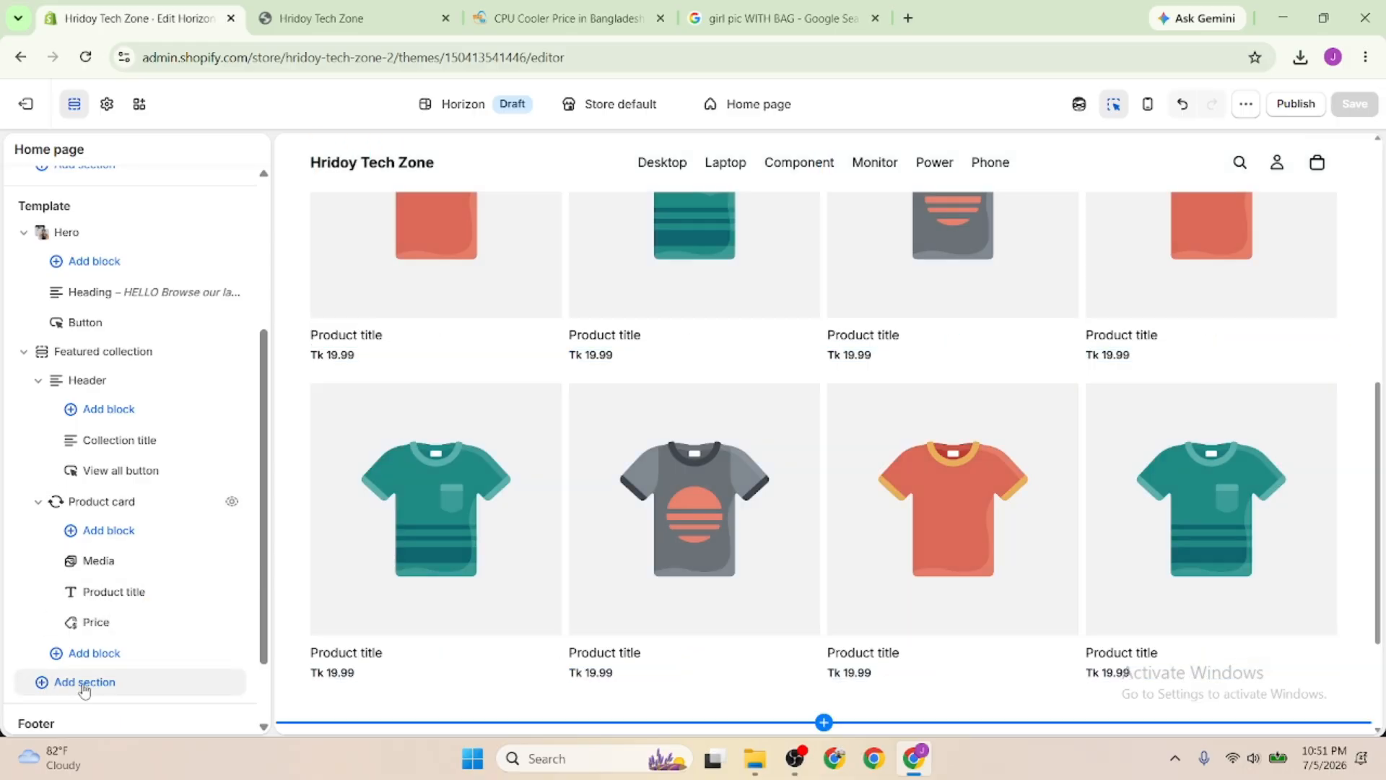
click(24, 351)
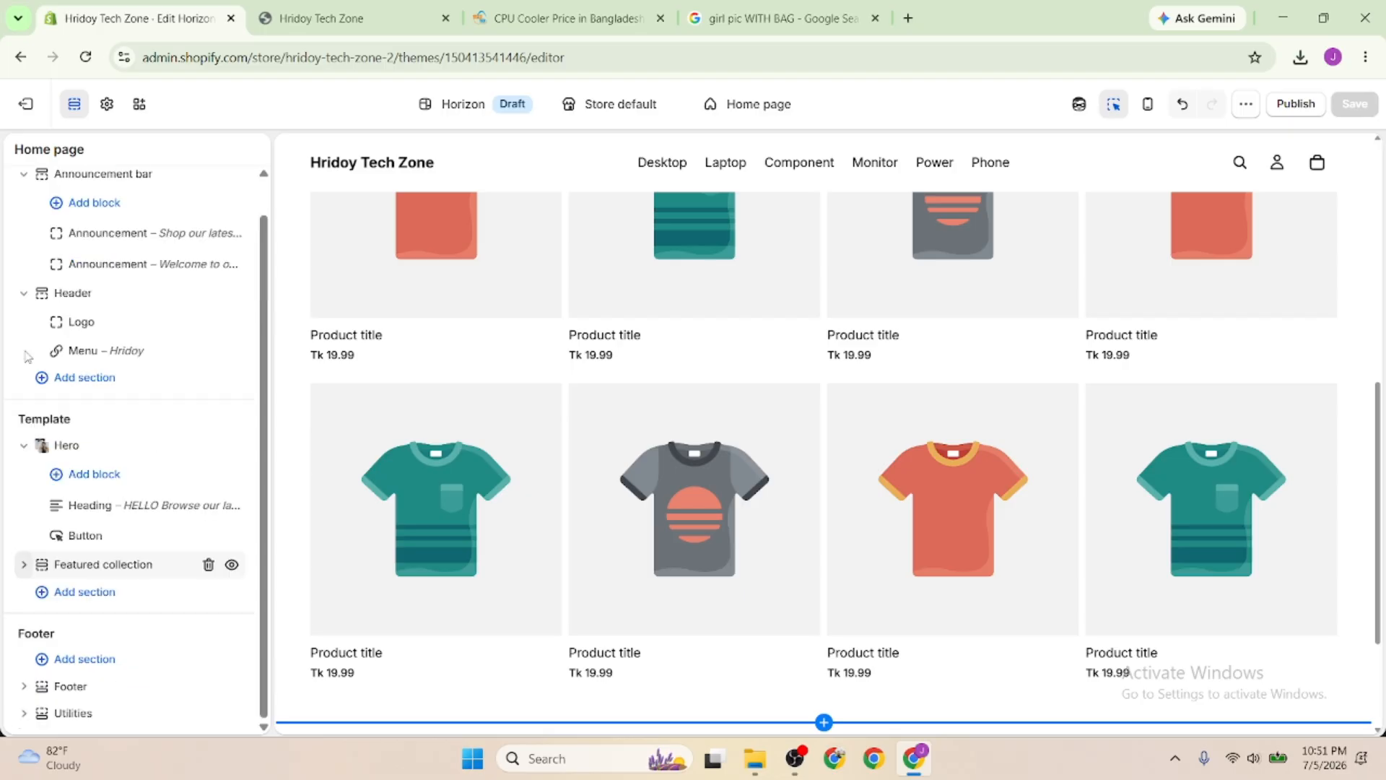
click(26, 447)
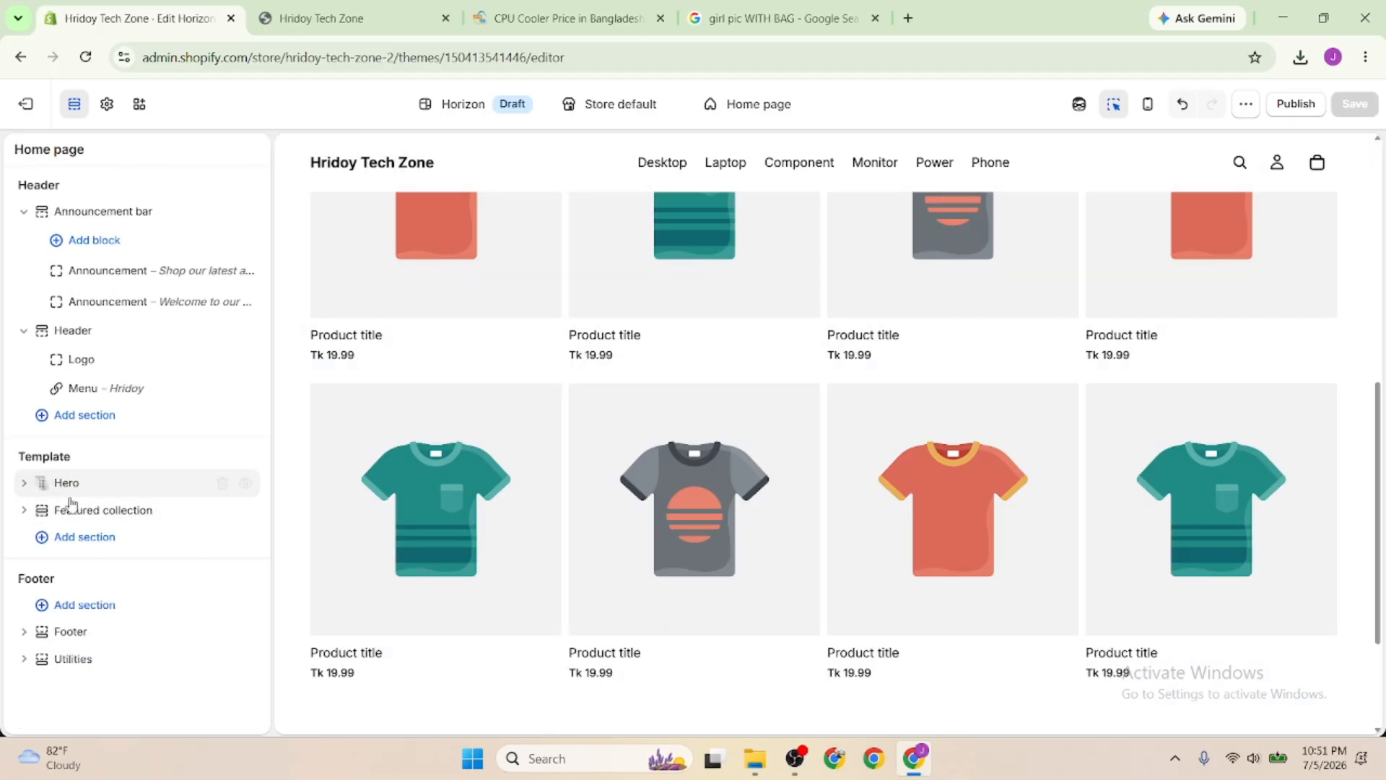
Open the list of sections that can be added to the template and examine the available types and their previews, from Banners to Storytelling
click(54, 542)
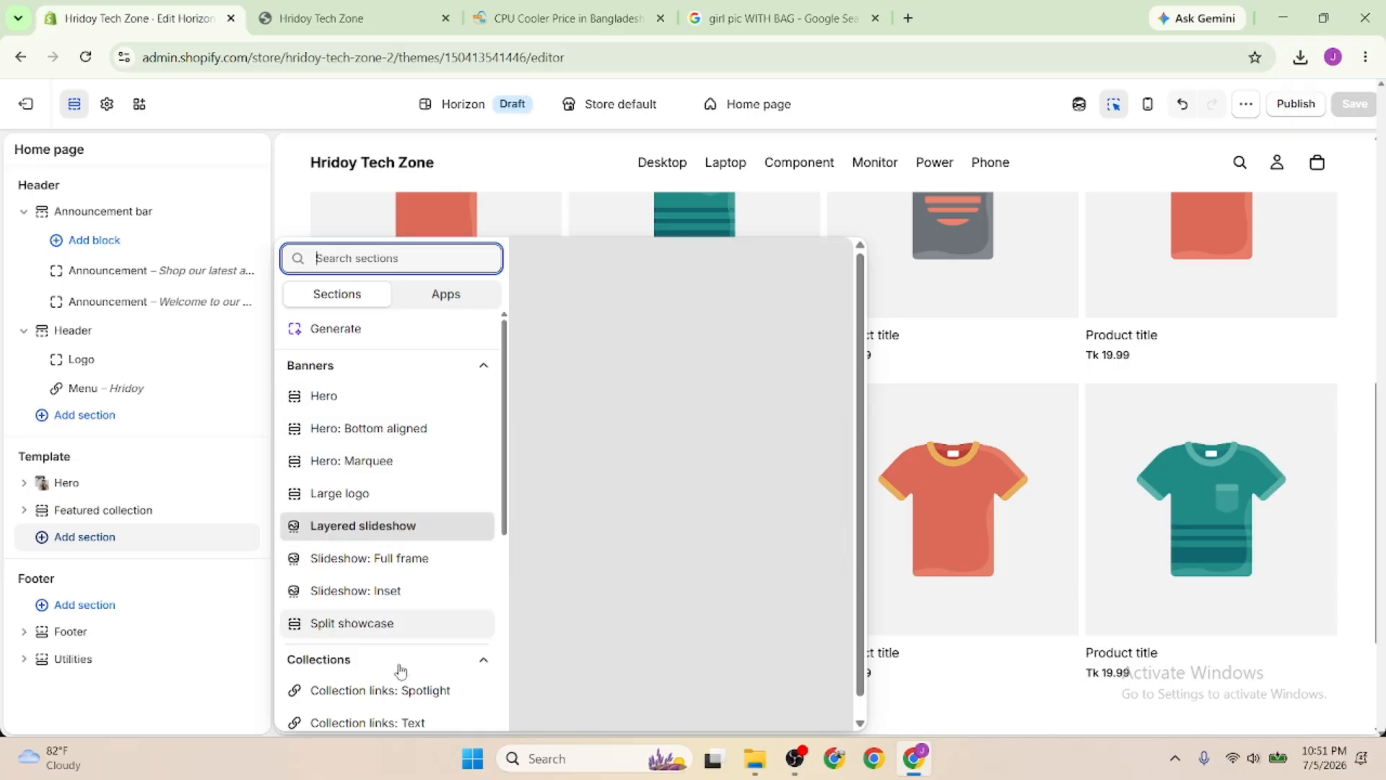
scroll(397, 665, down, 5)
scroll(400, 666, down, 1)
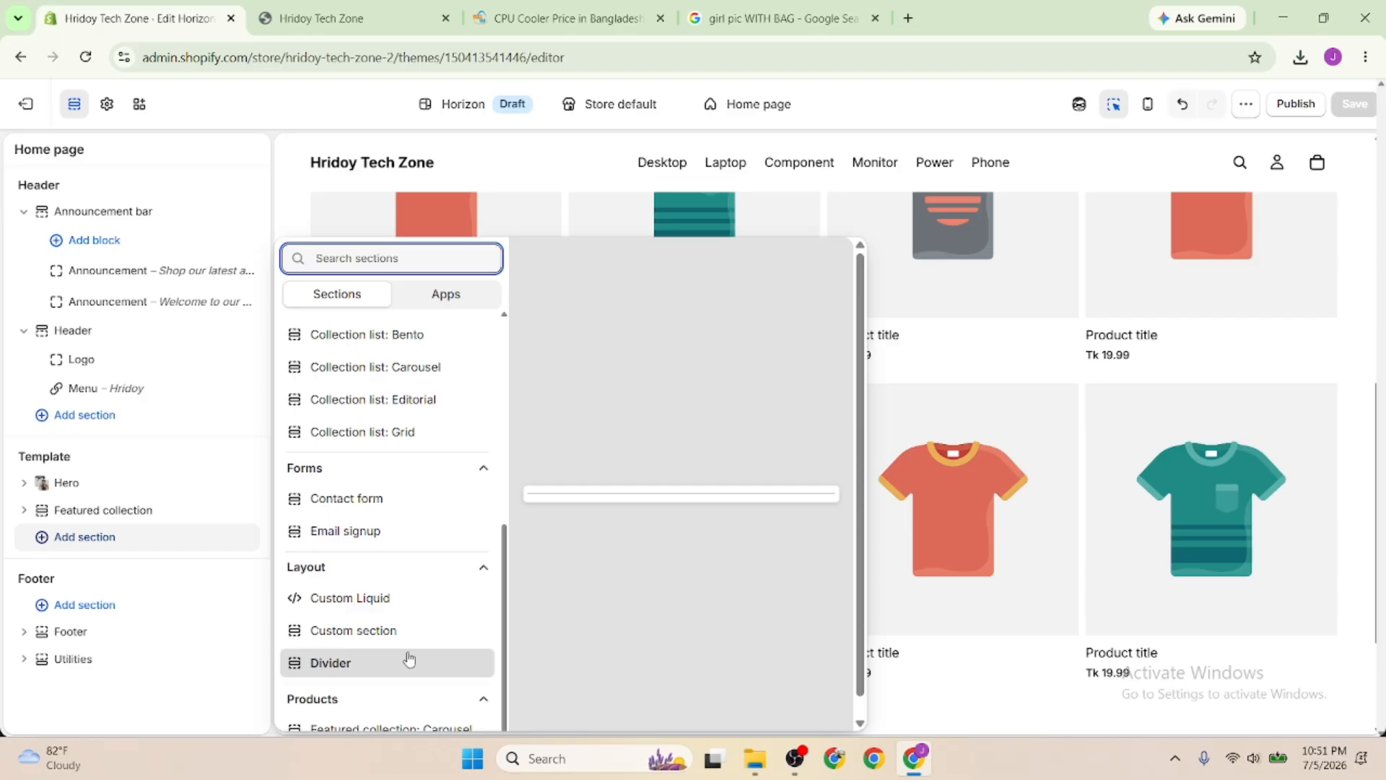
scroll(409, 658, up, 8)
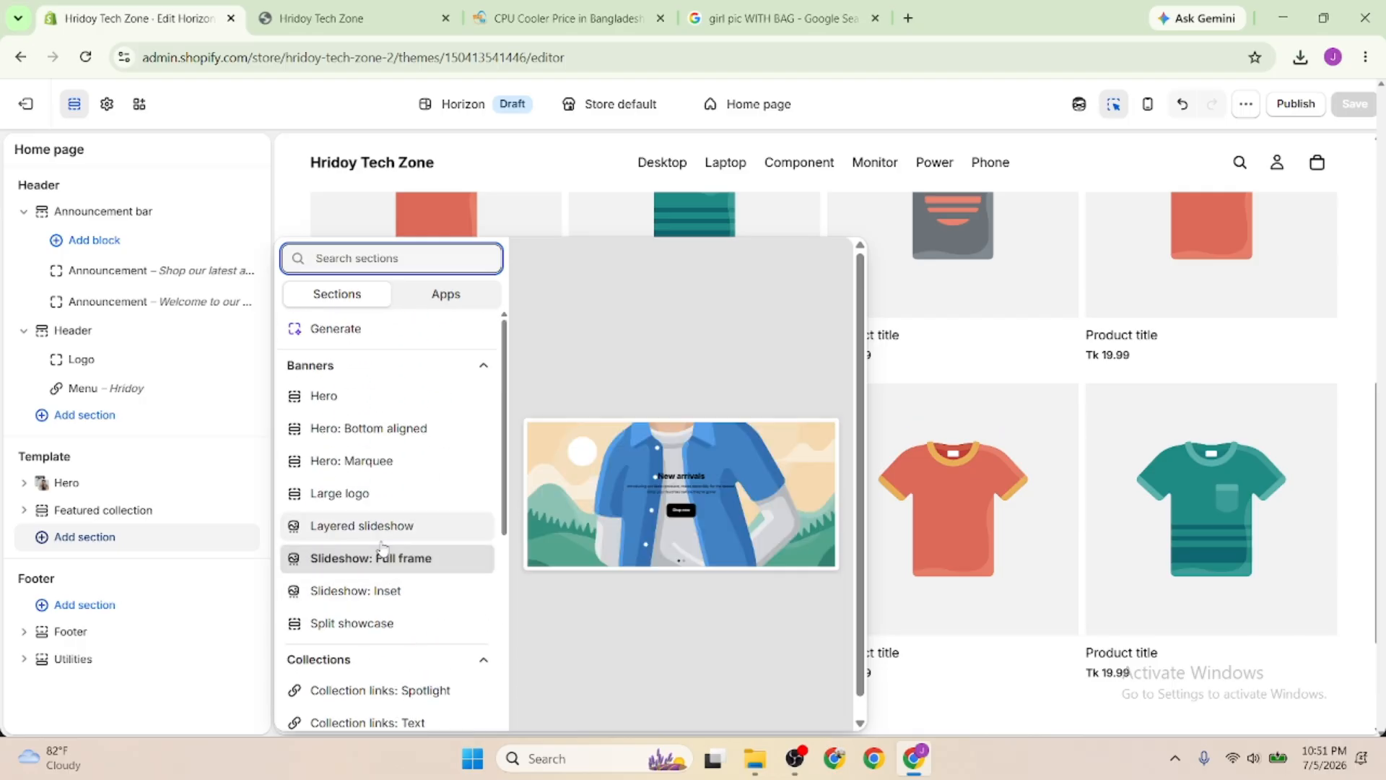
scroll(383, 549, down, 1)
scroll(383, 549, down, 1)
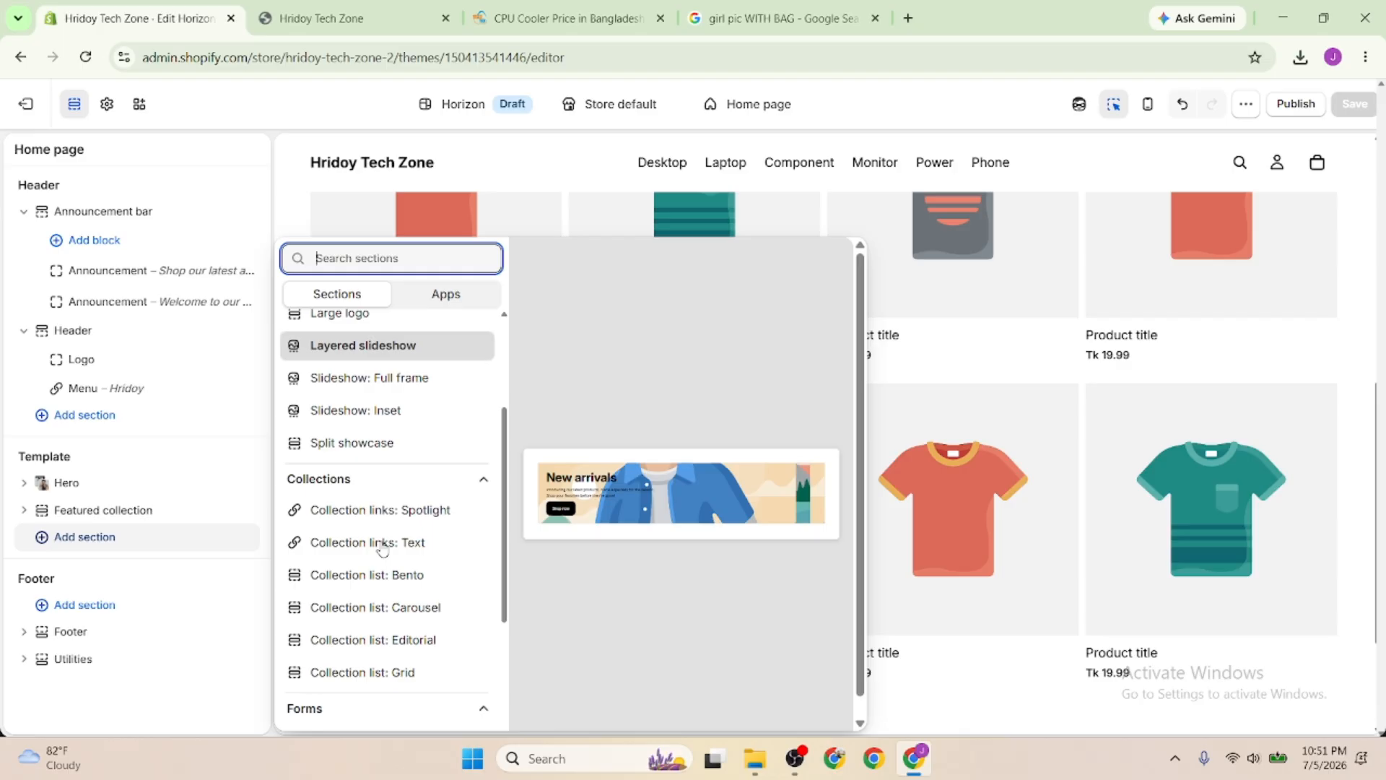
scroll(383, 549, down, 3)
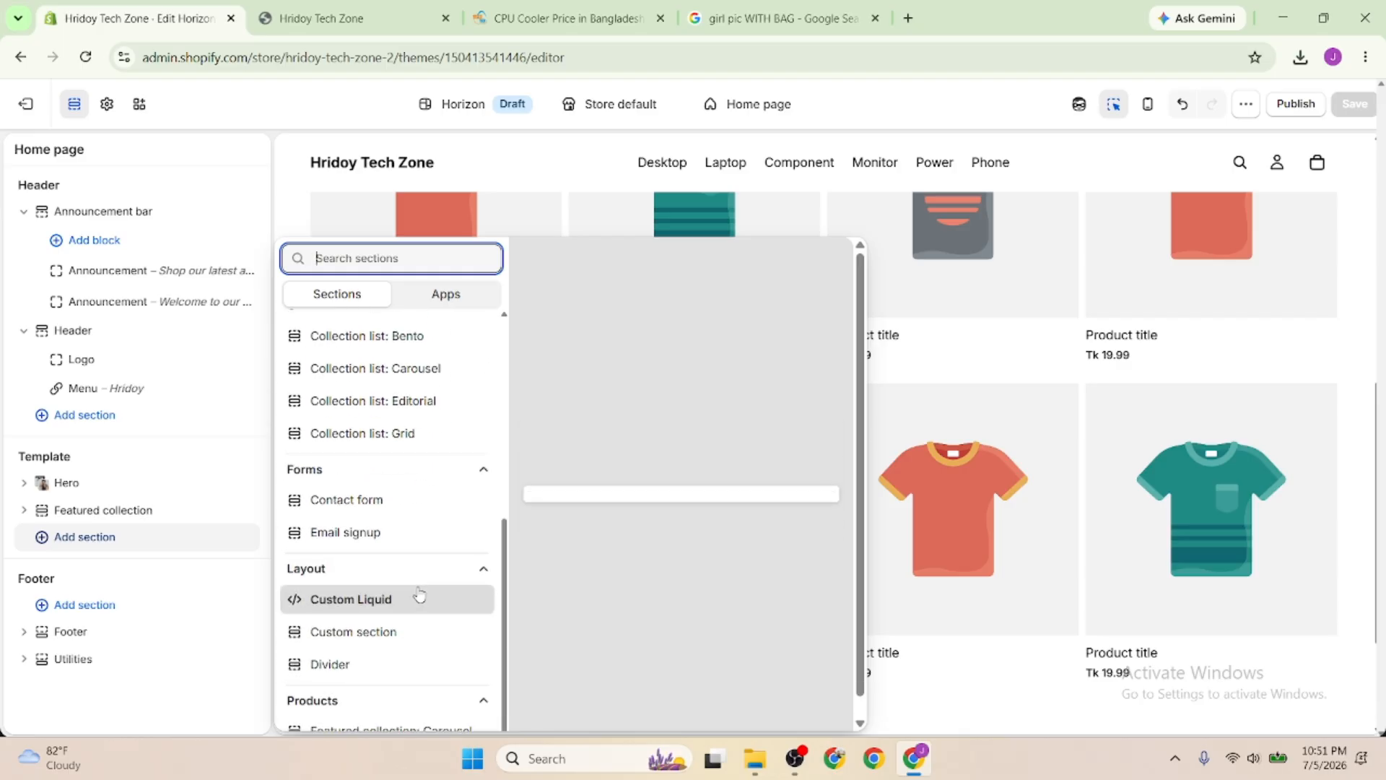
scroll(418, 596, up, 5)
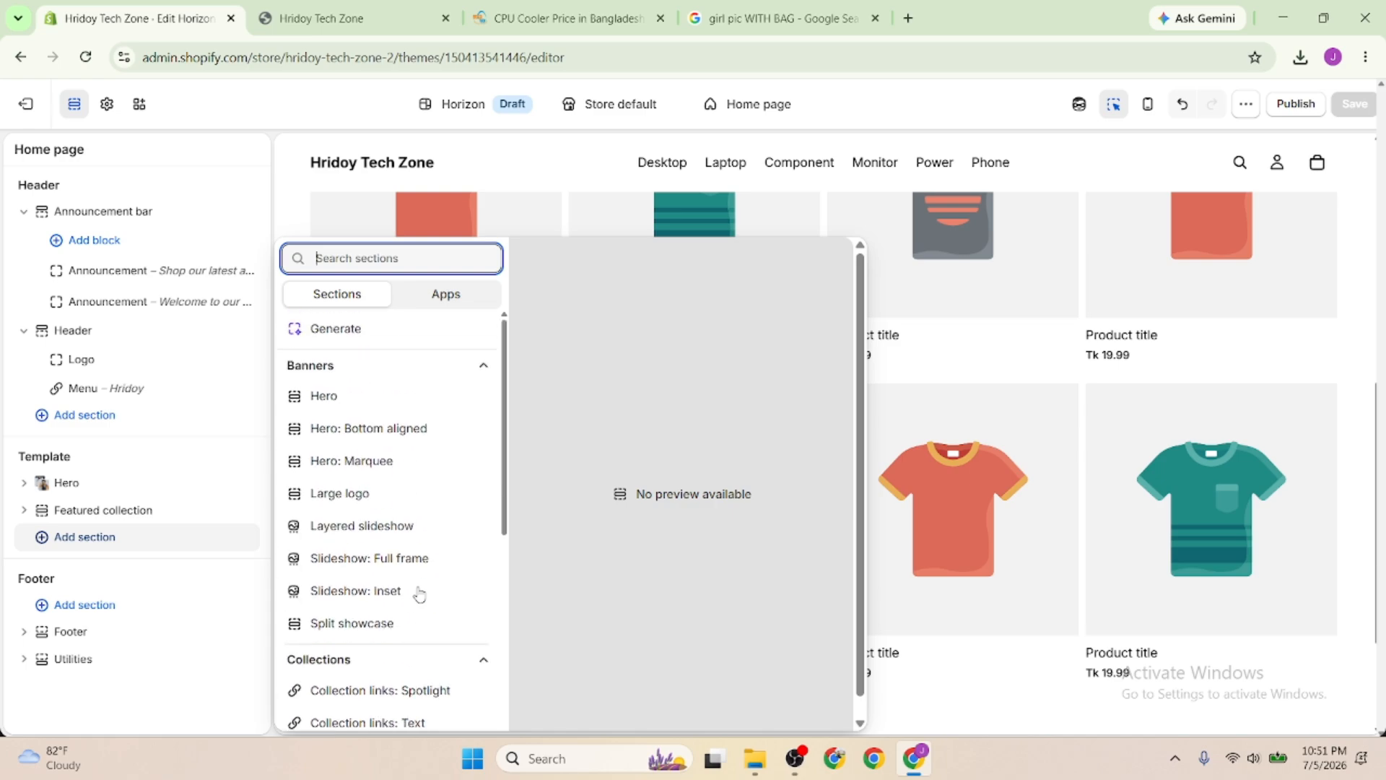
scroll(419, 594, down, 2)
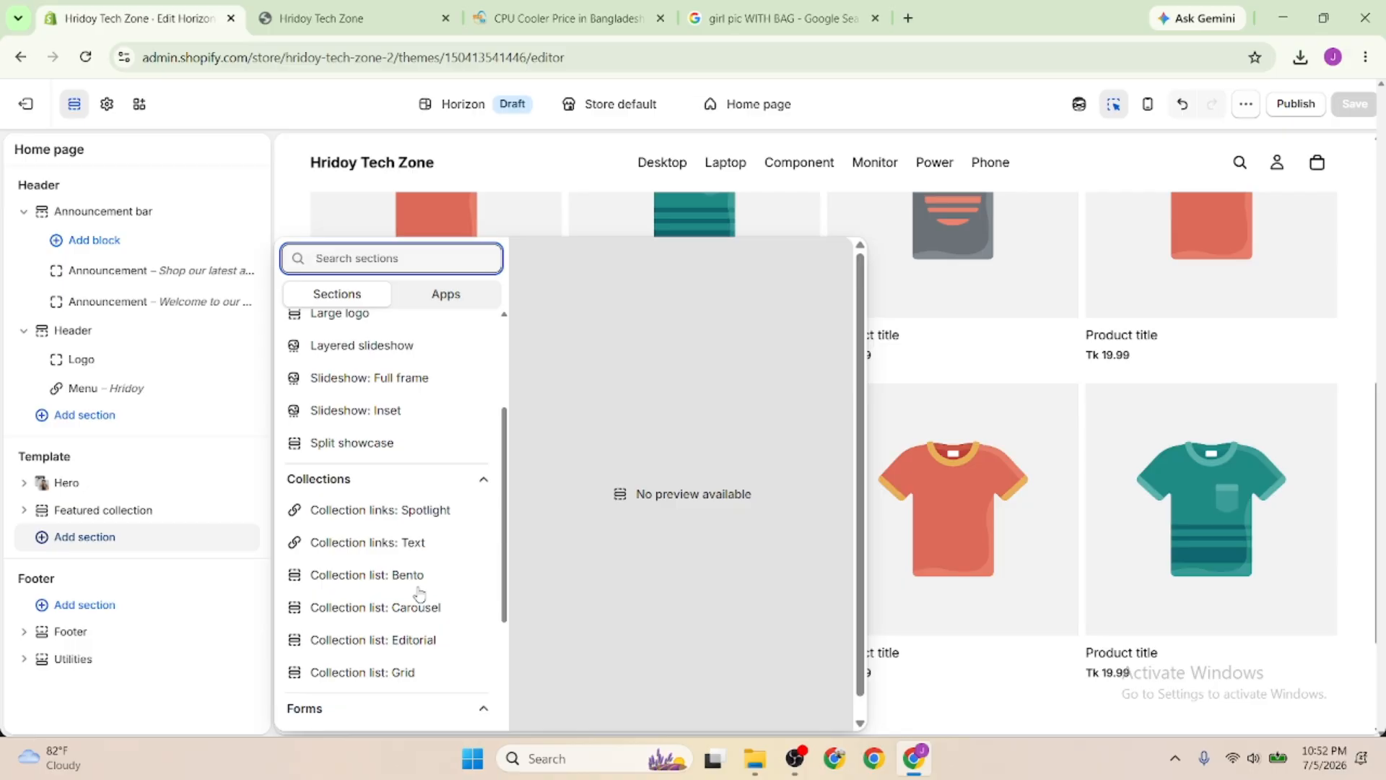
scroll(418, 589, down, 2)
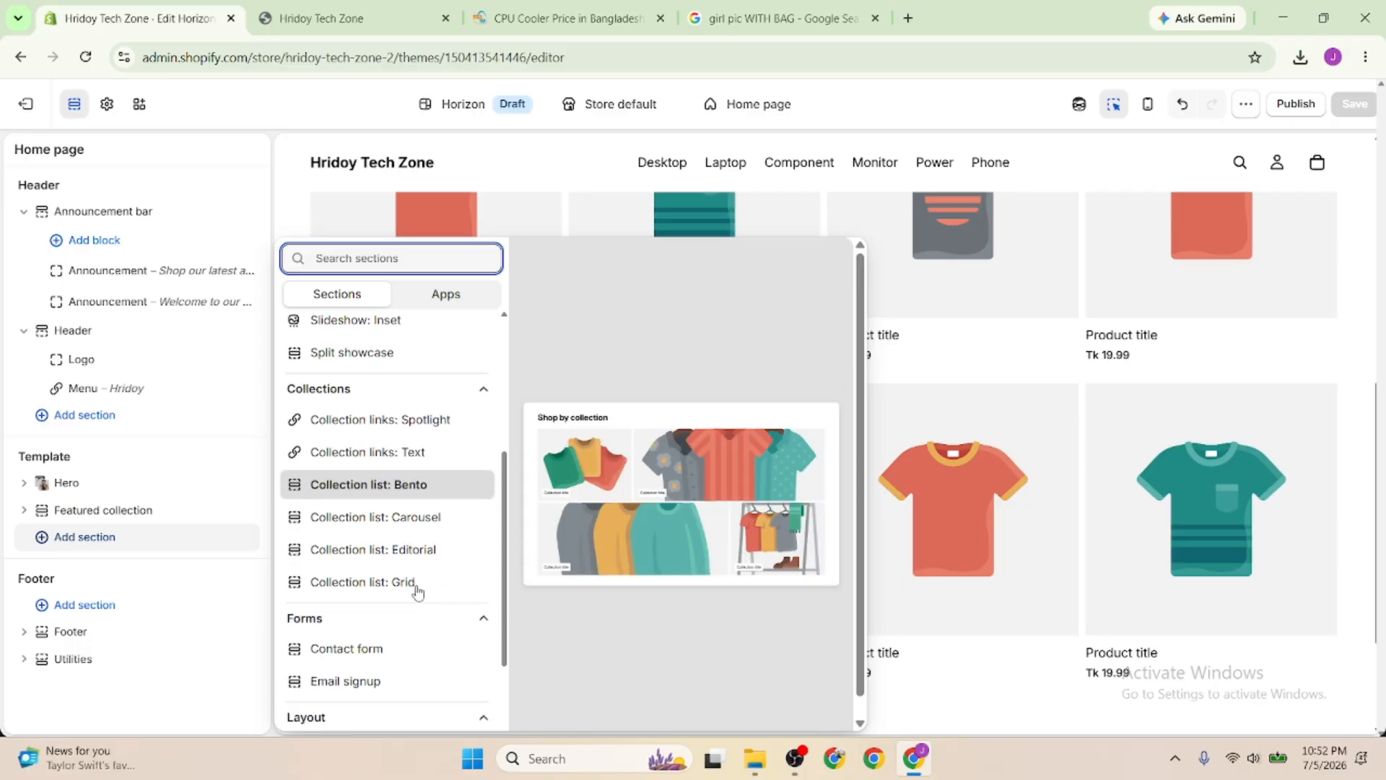
scroll(418, 593, down, 1)
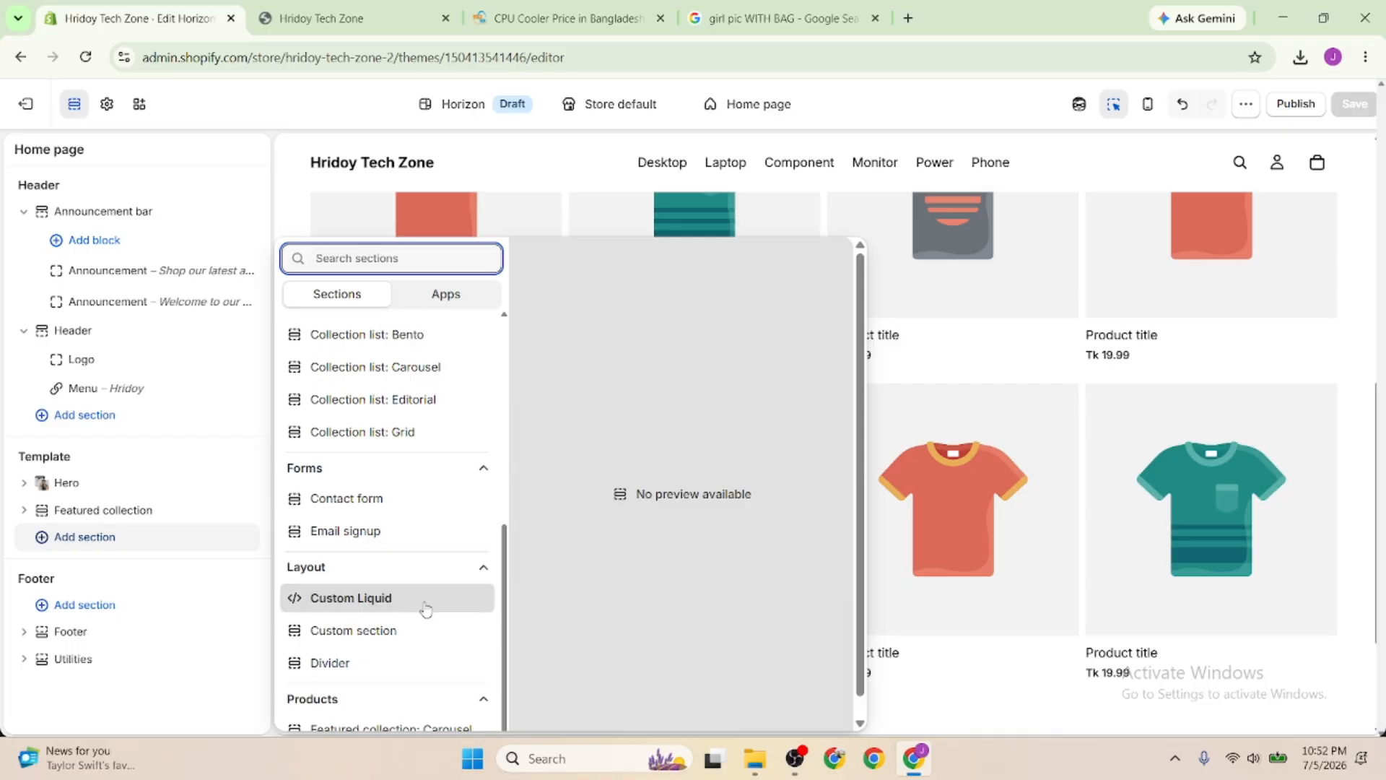
scroll(426, 609, up, 3)
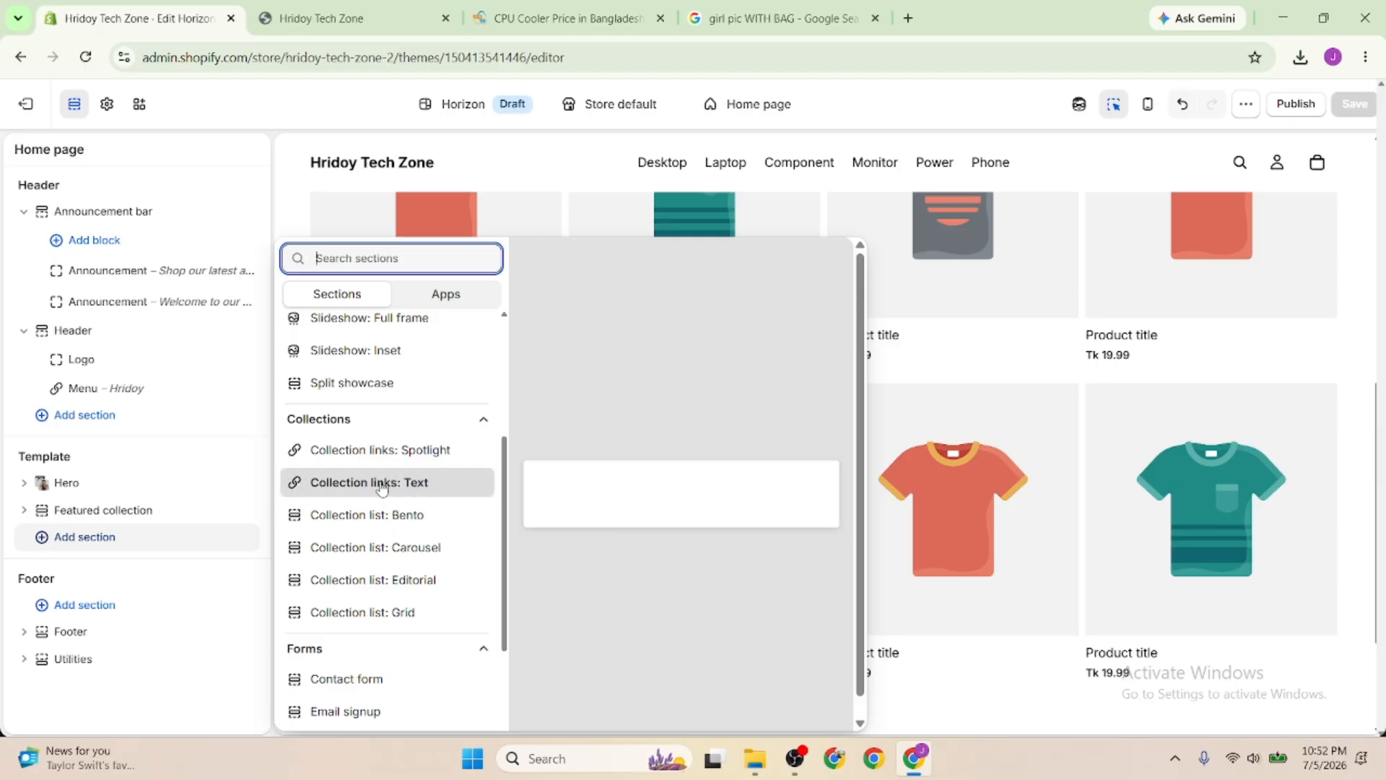
scroll(372, 535, up, 3)
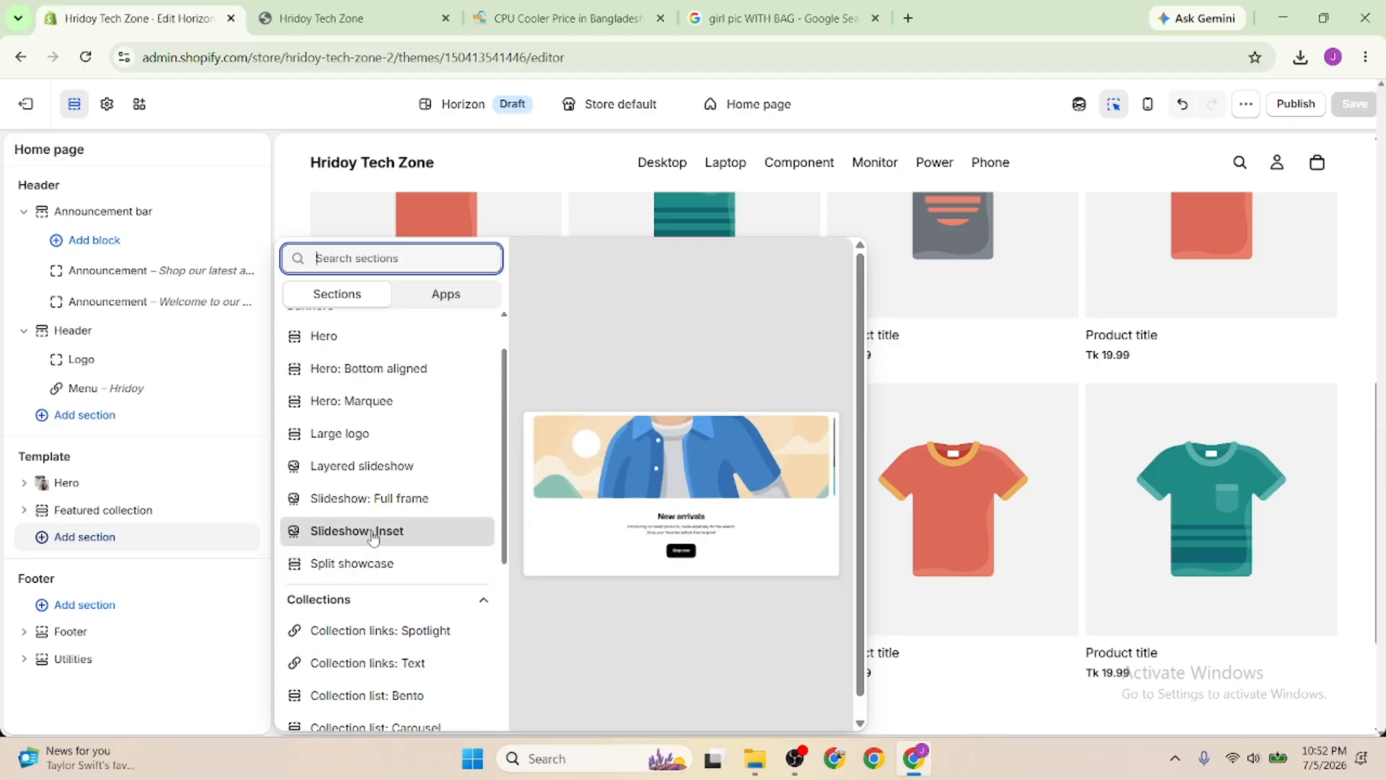
scroll(371, 534, up, 1)
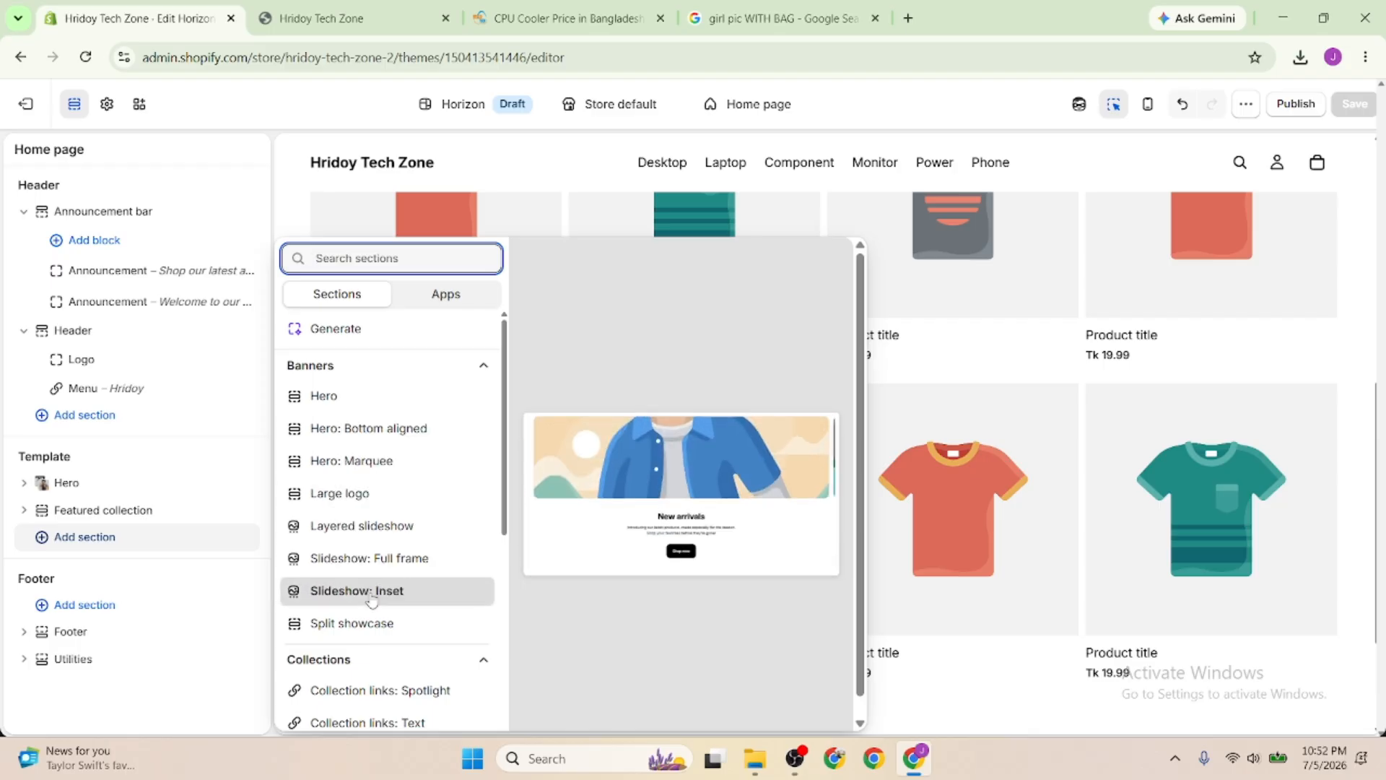
scroll(370, 598, down, 5)
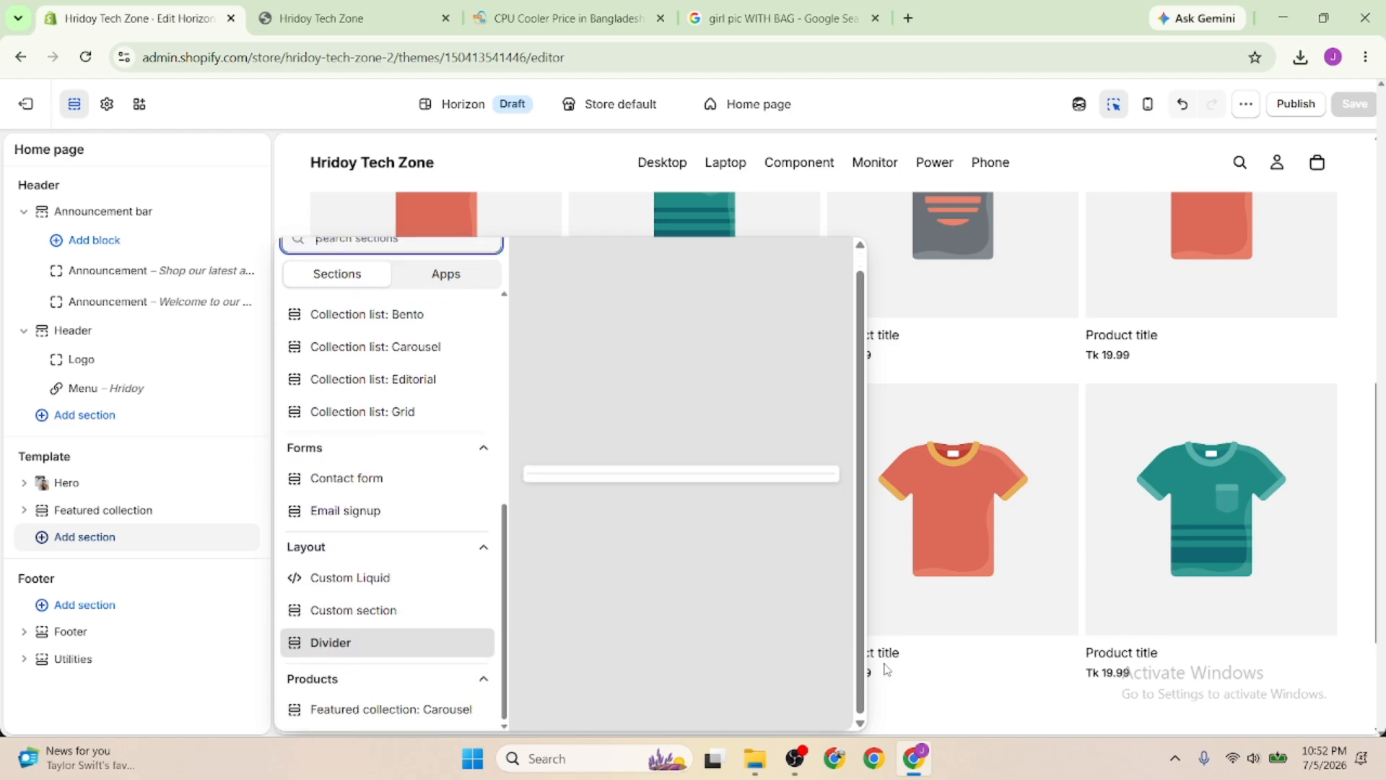
scroll(375, 664, down, 1)
scroll(368, 629, up, 5)
scroll(433, 577, down, 15)
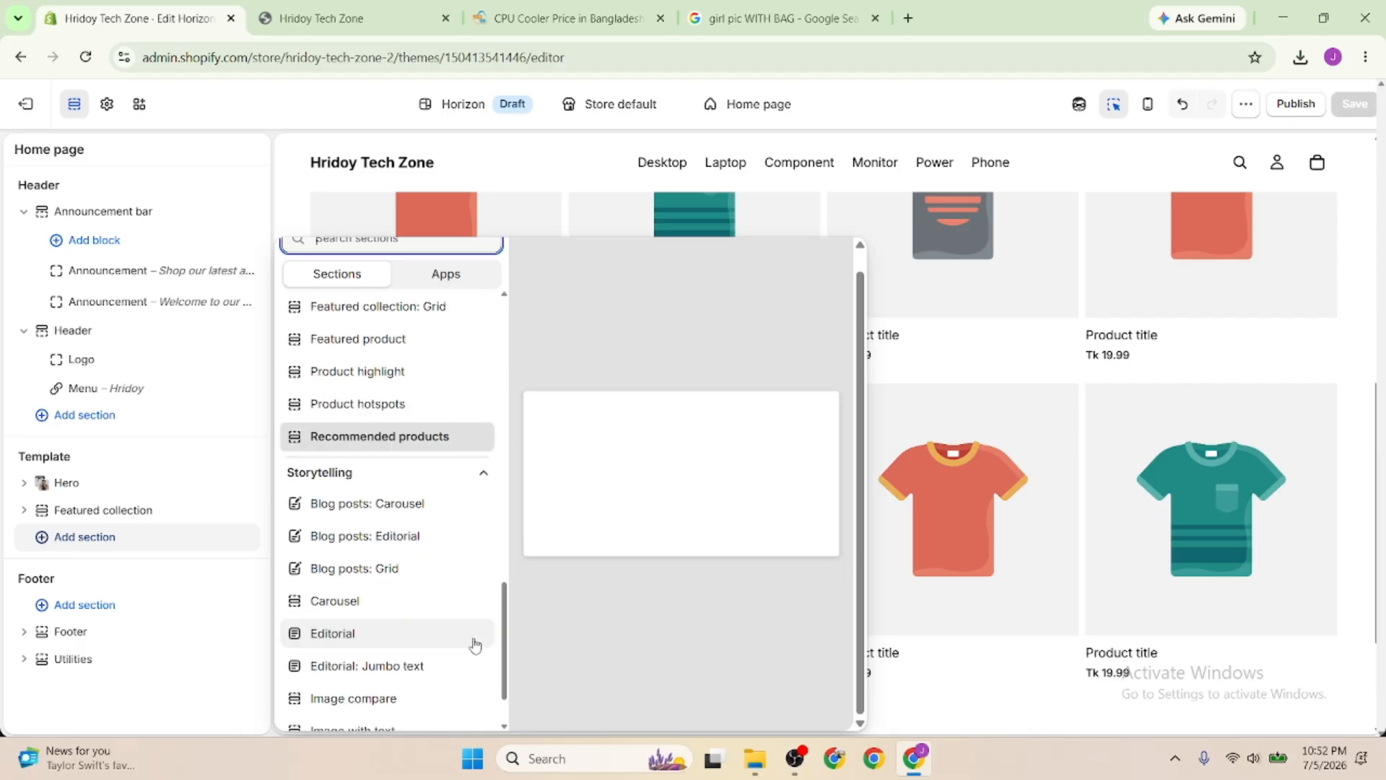
scroll(473, 644, up, 15)
scroll(473, 644, down, 1)
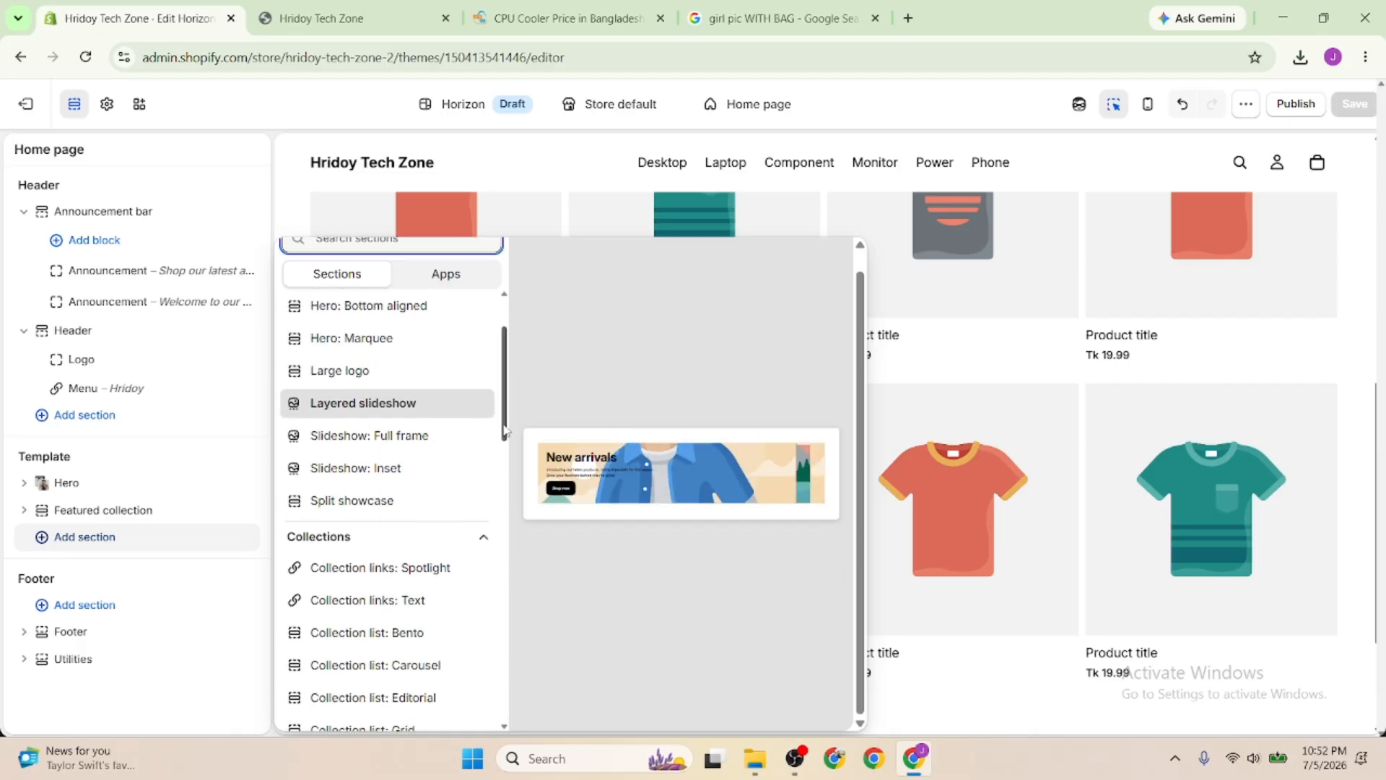
scroll(506, 433, up, 3)
Add a Marquee section from the Text group below Featured collection and close its settings
drag(505, 396, 506, 595)
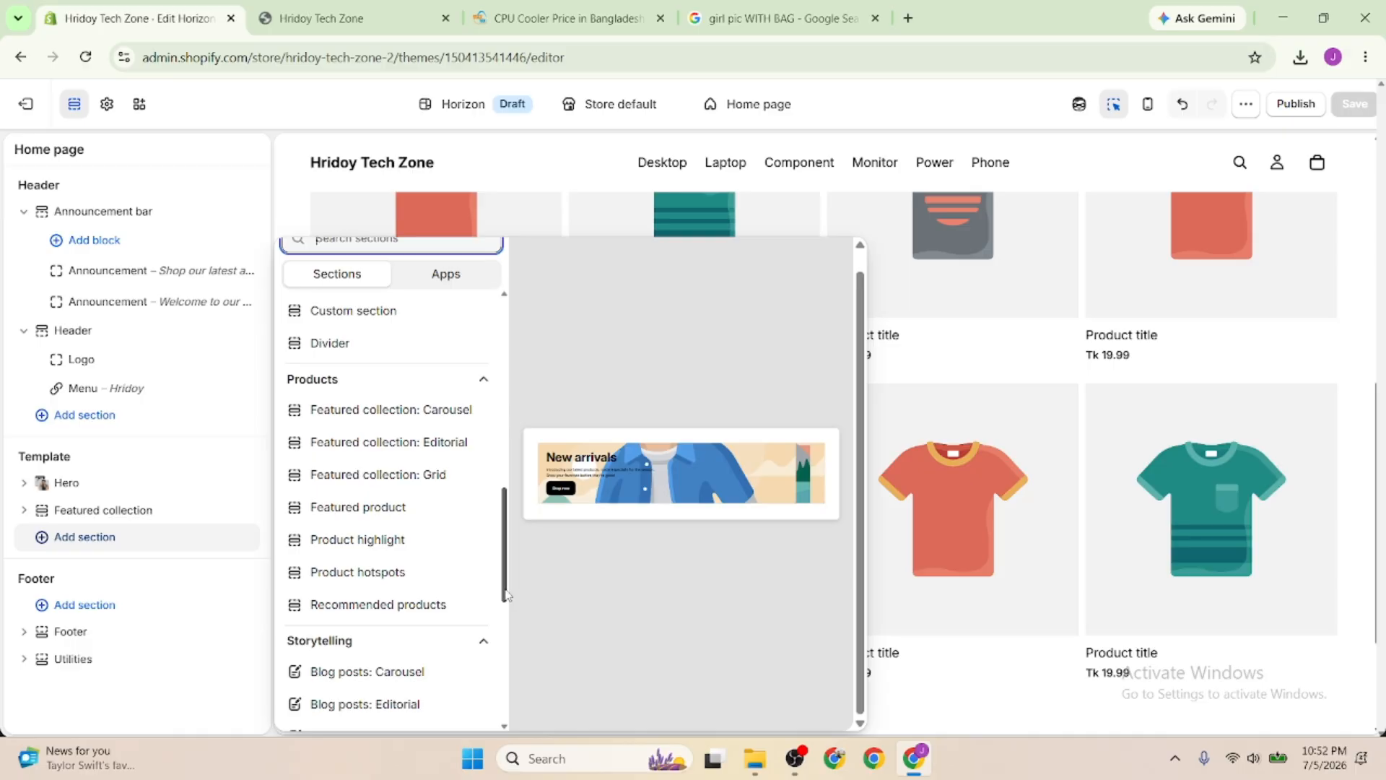
drag(507, 595, 497, 714)
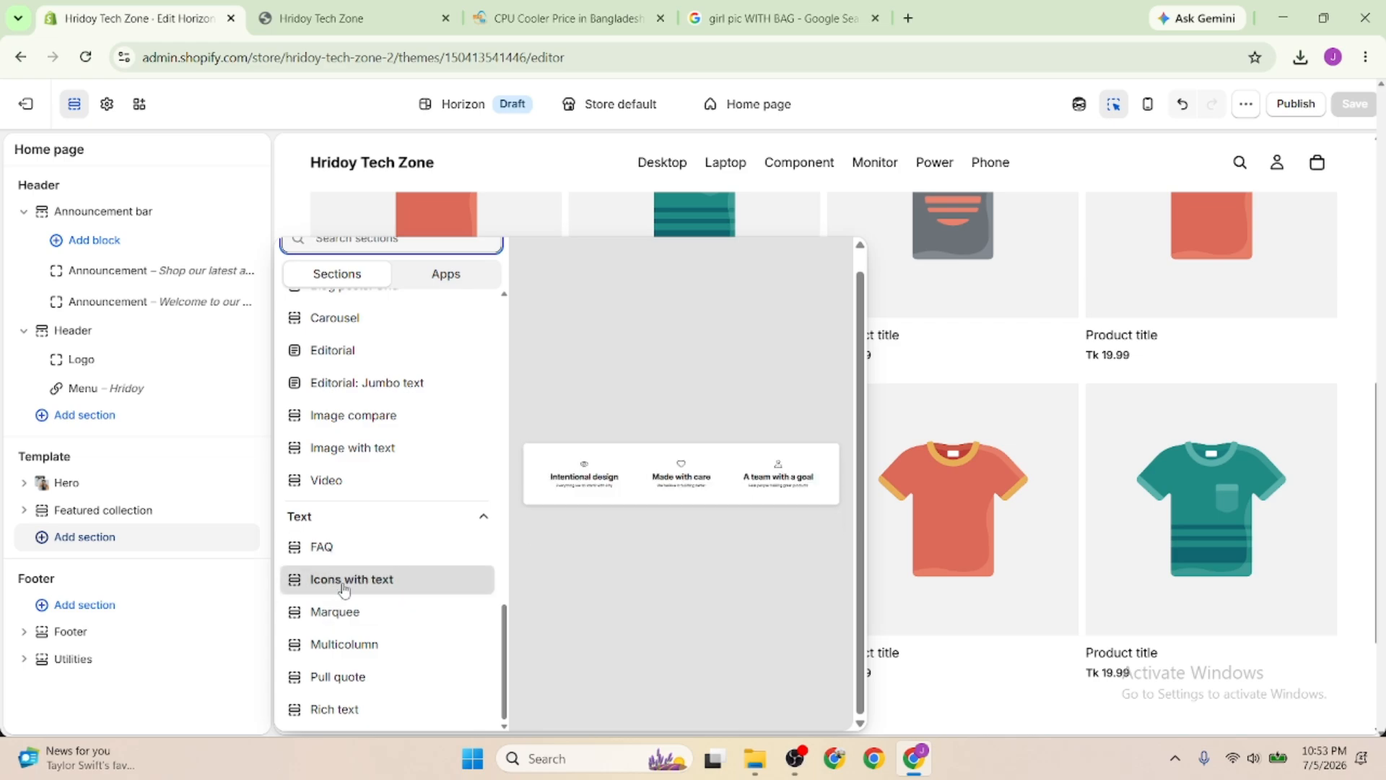
click(345, 623)
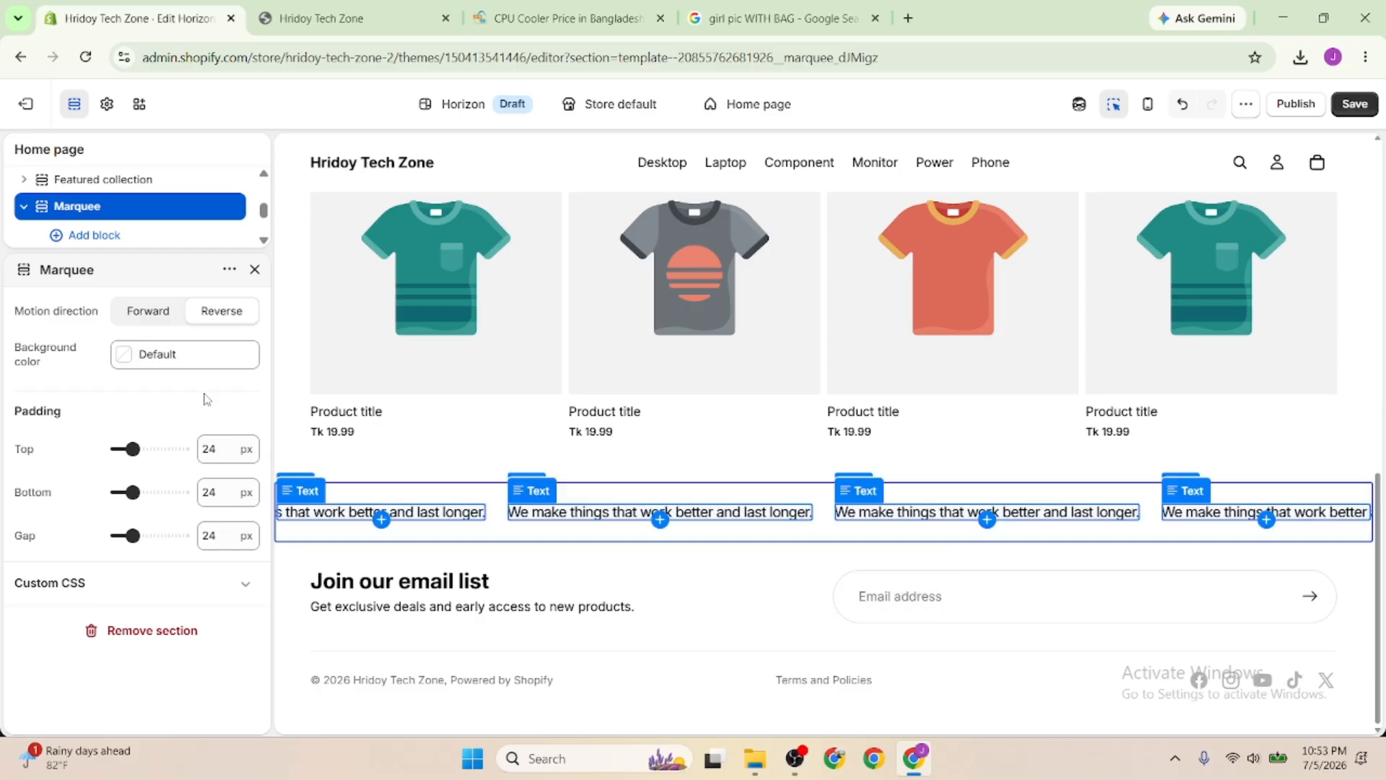
click(255, 269)
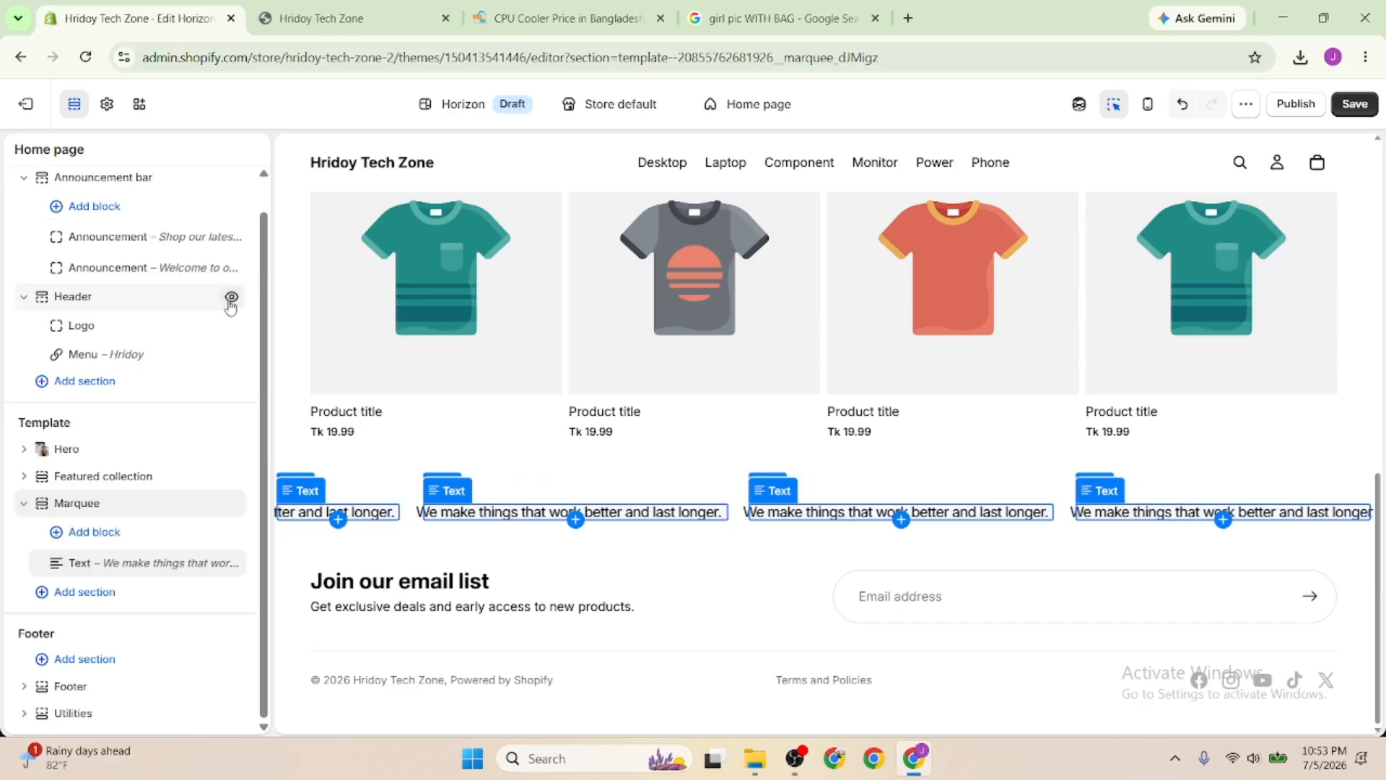
Review the Marquee text block's content, layout and typography settings, and close them
click(102, 571)
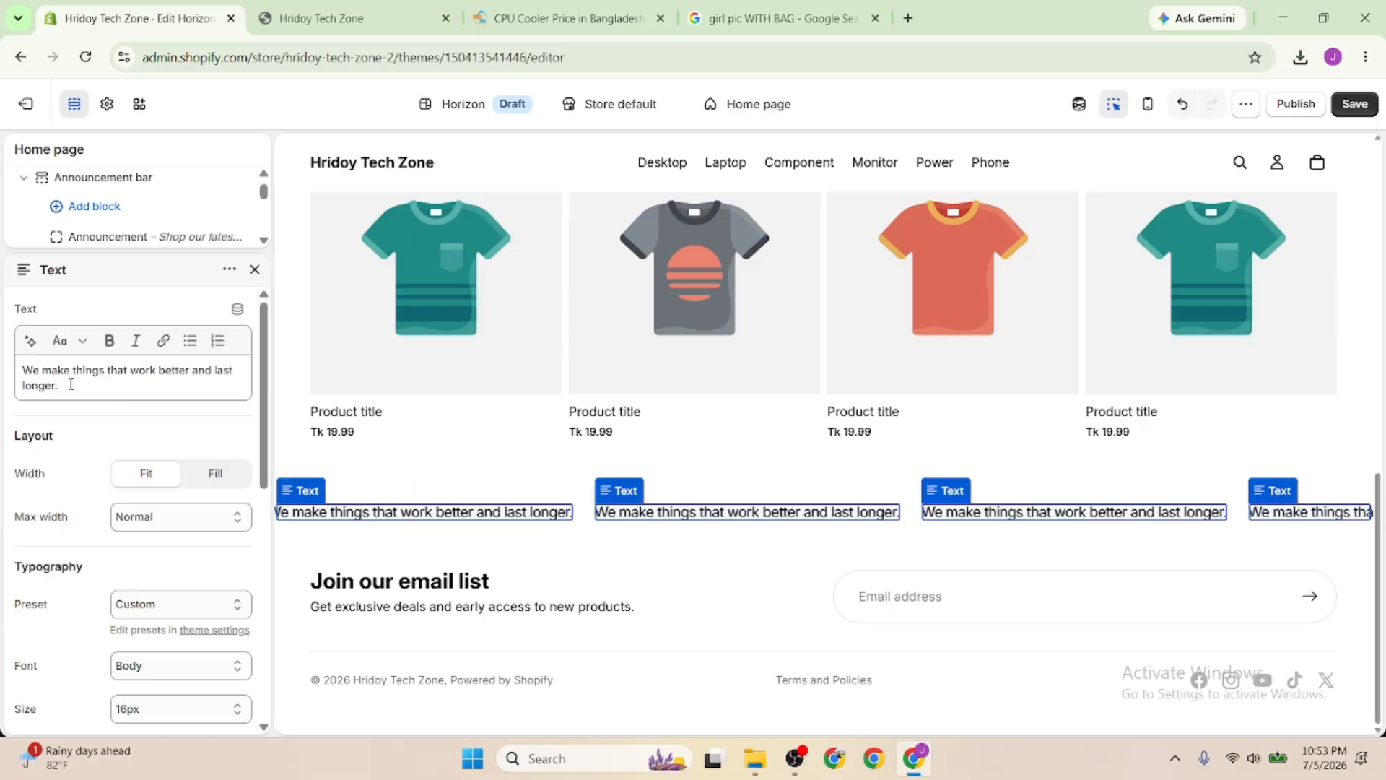
scroll(173, 619, down, 3)
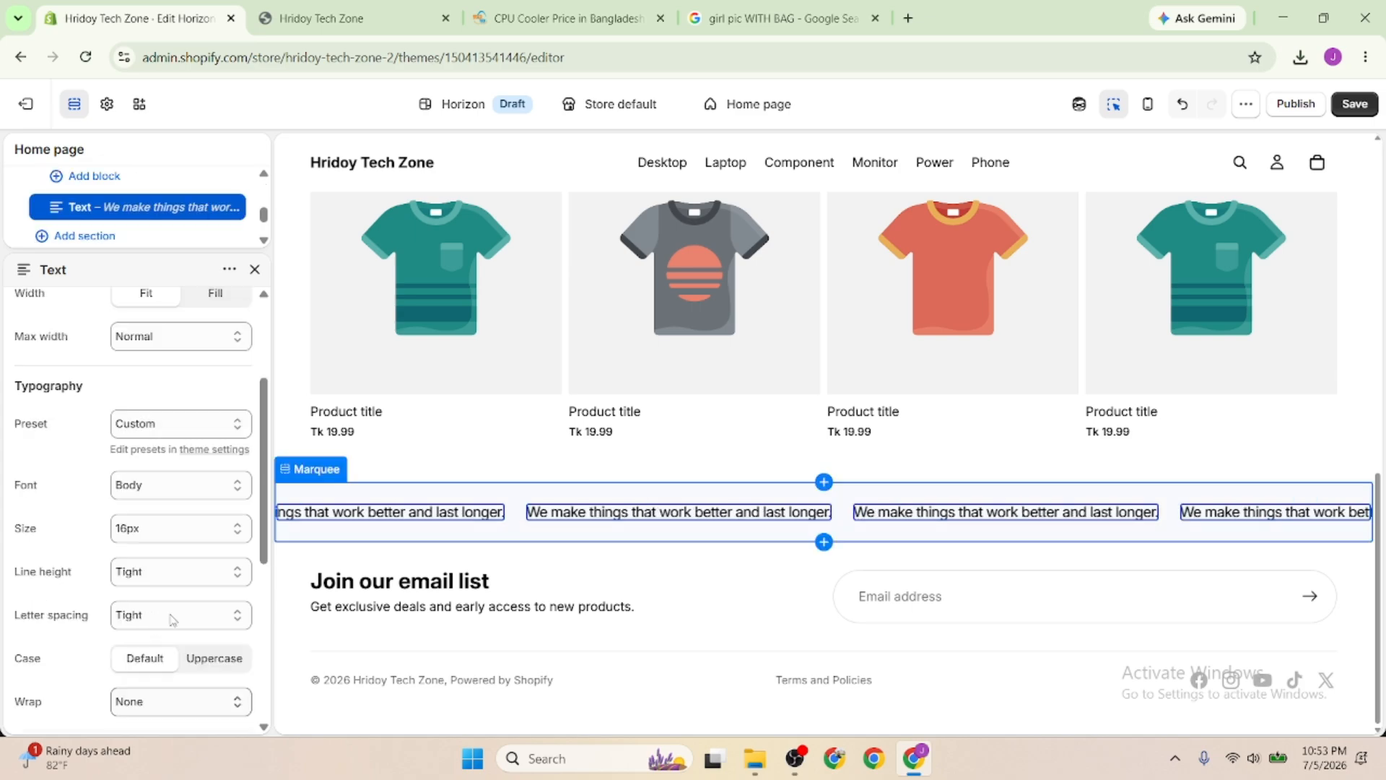
click(255, 269)
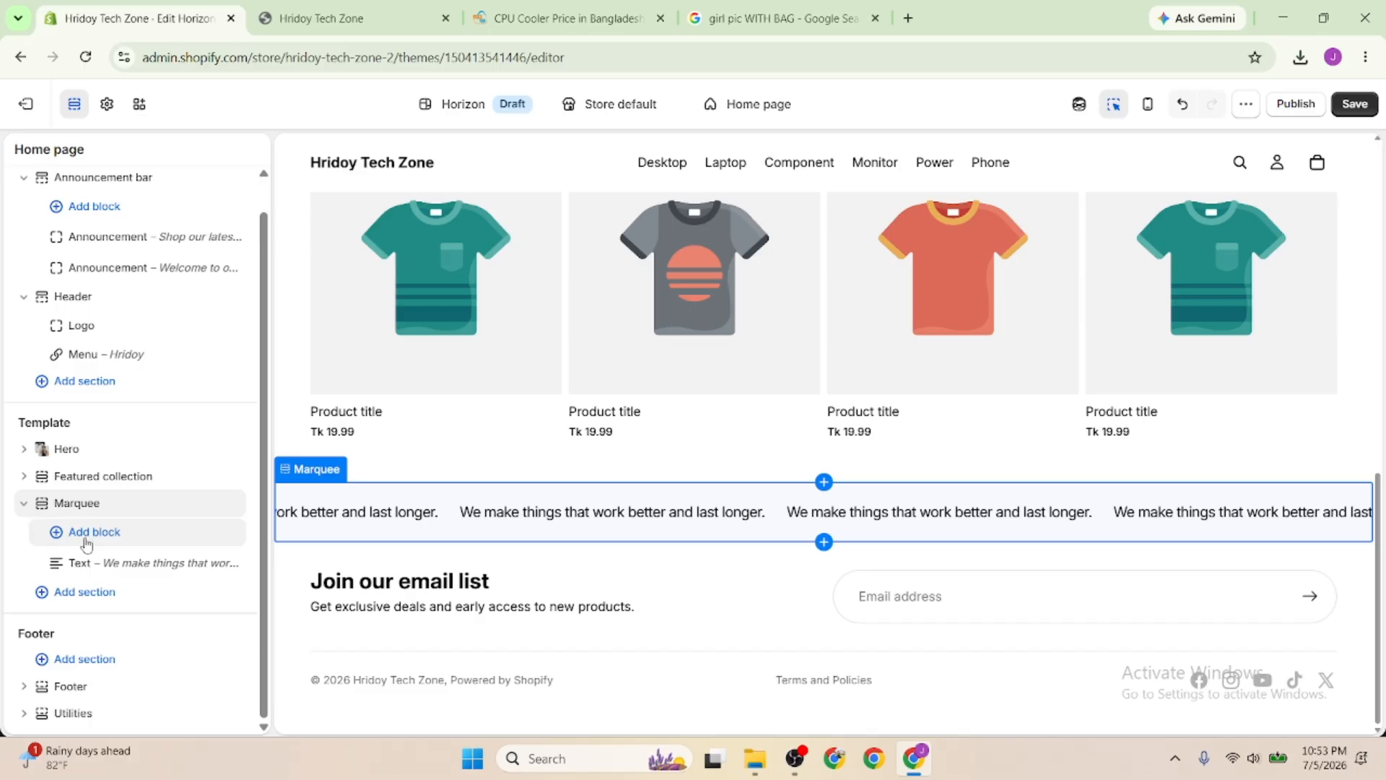
click(79, 538)
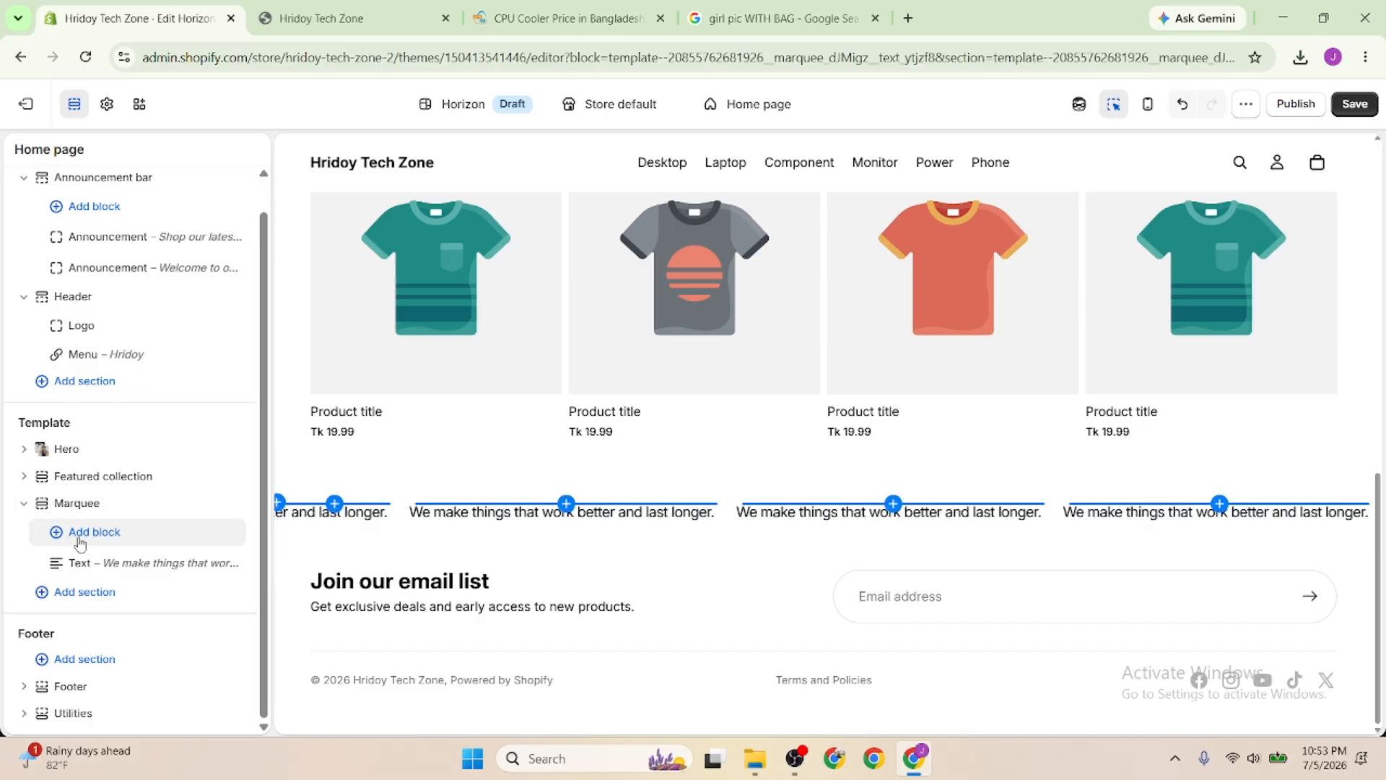
click(80, 562)
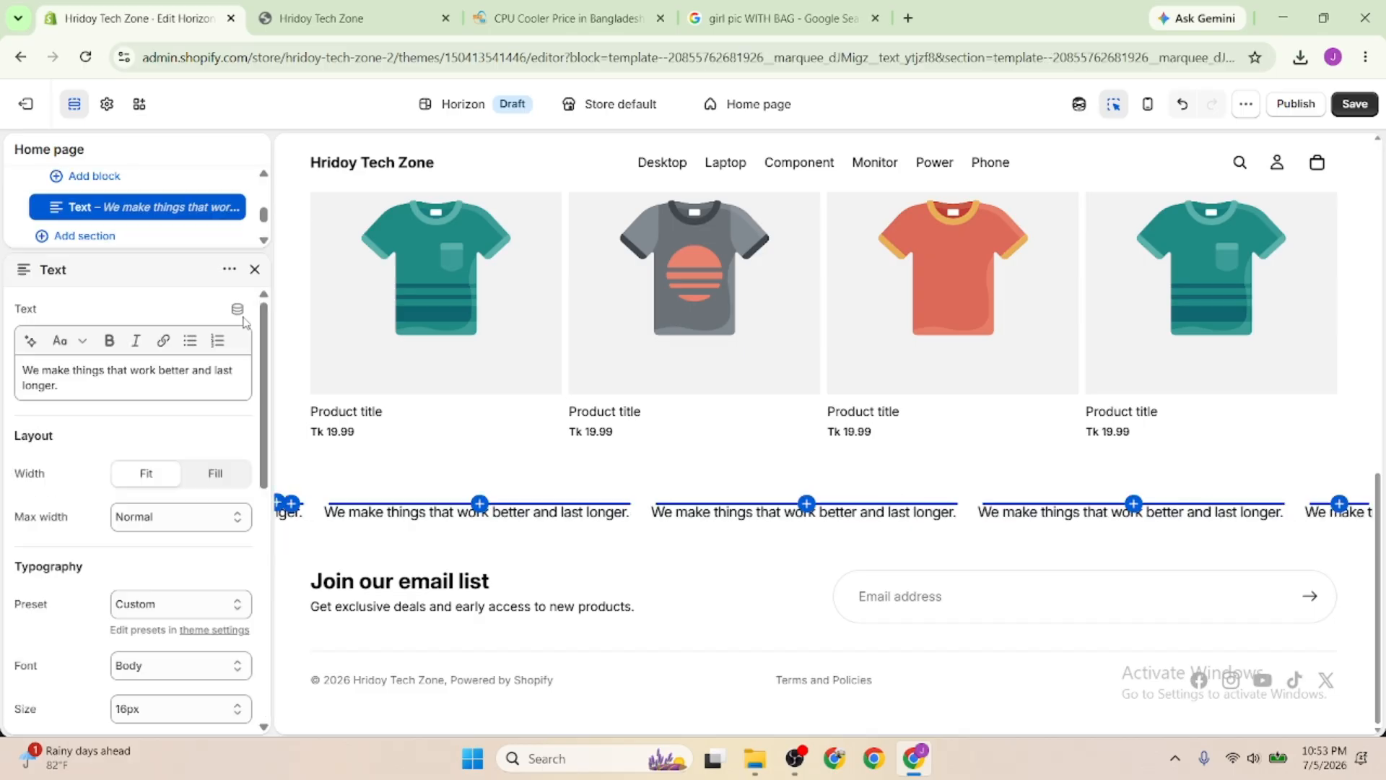
click(255, 272)
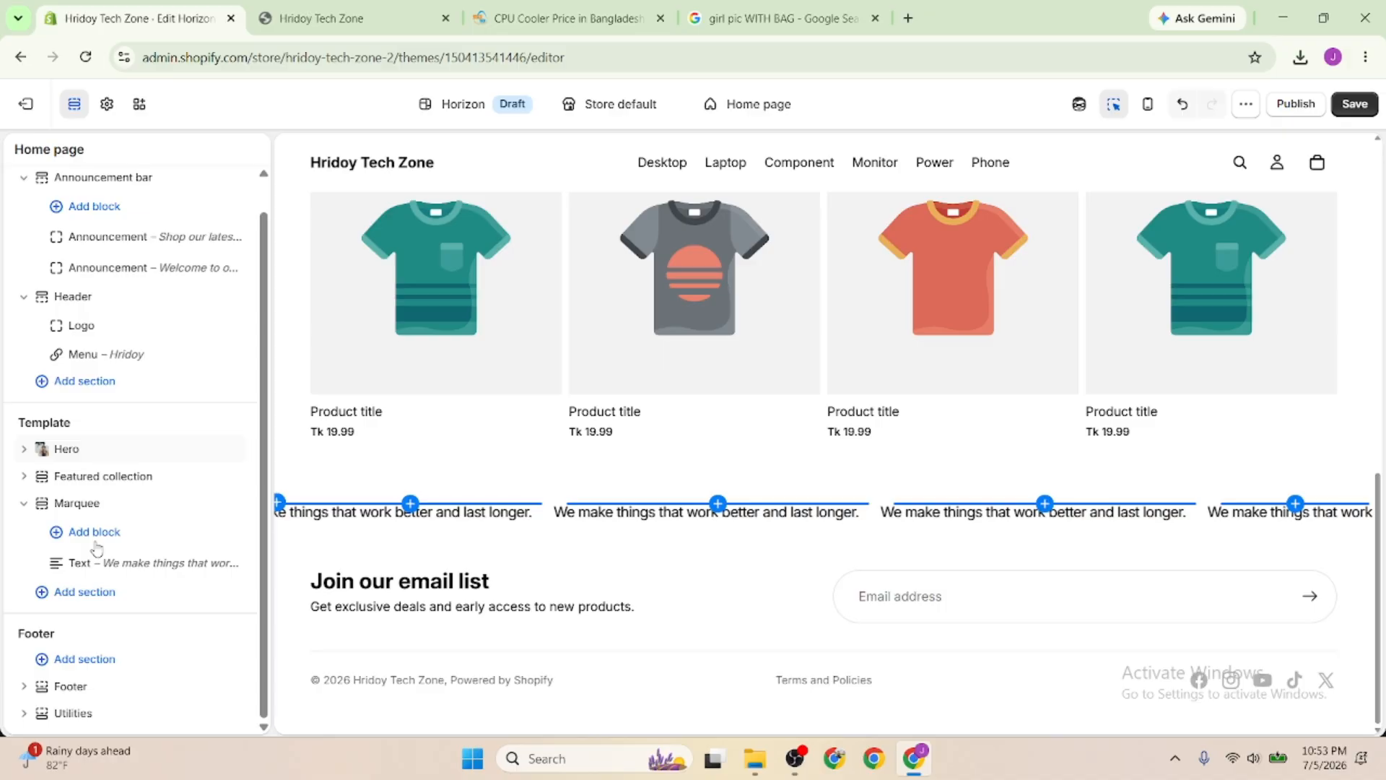
Add a second Text block to the Marquee section and shorten it to "Our products solve real problems with clean design and honest materials."
click(95, 540)
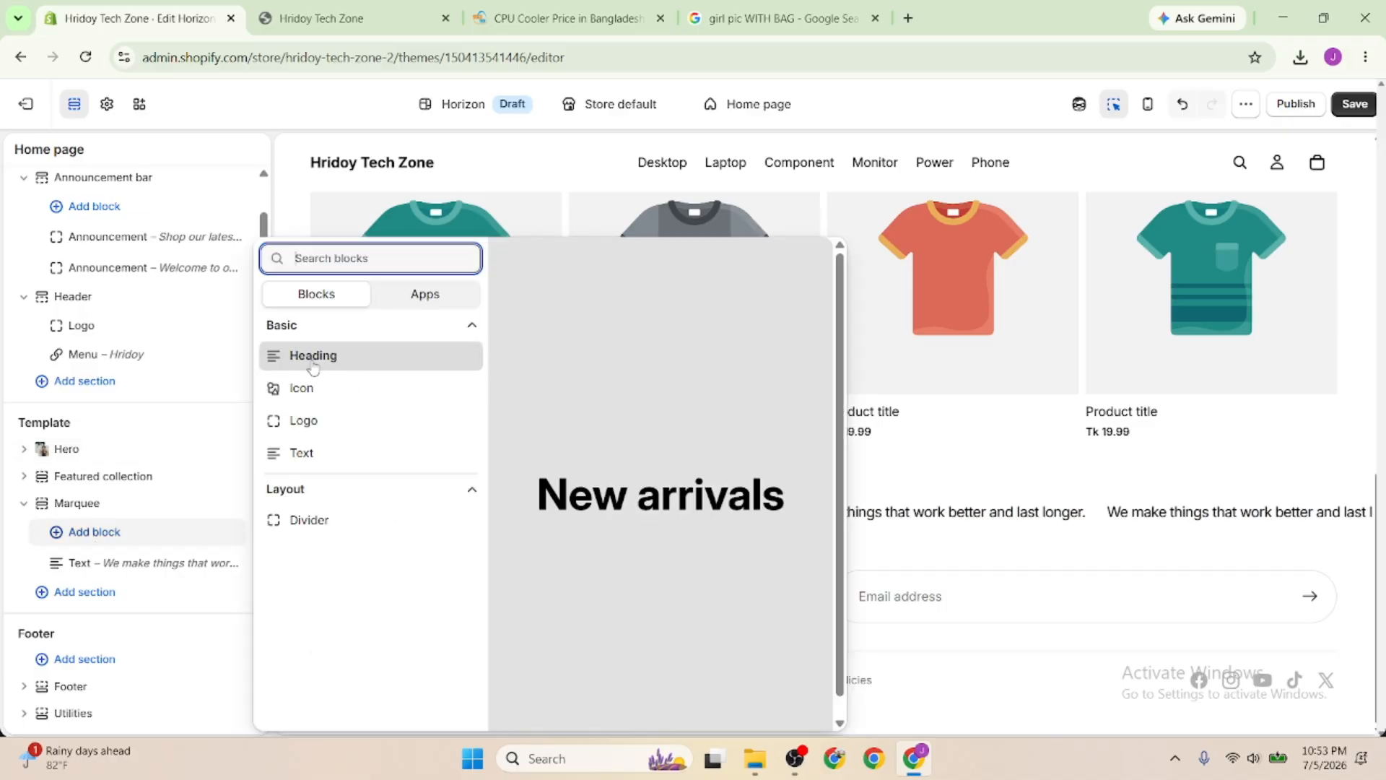
click(310, 460)
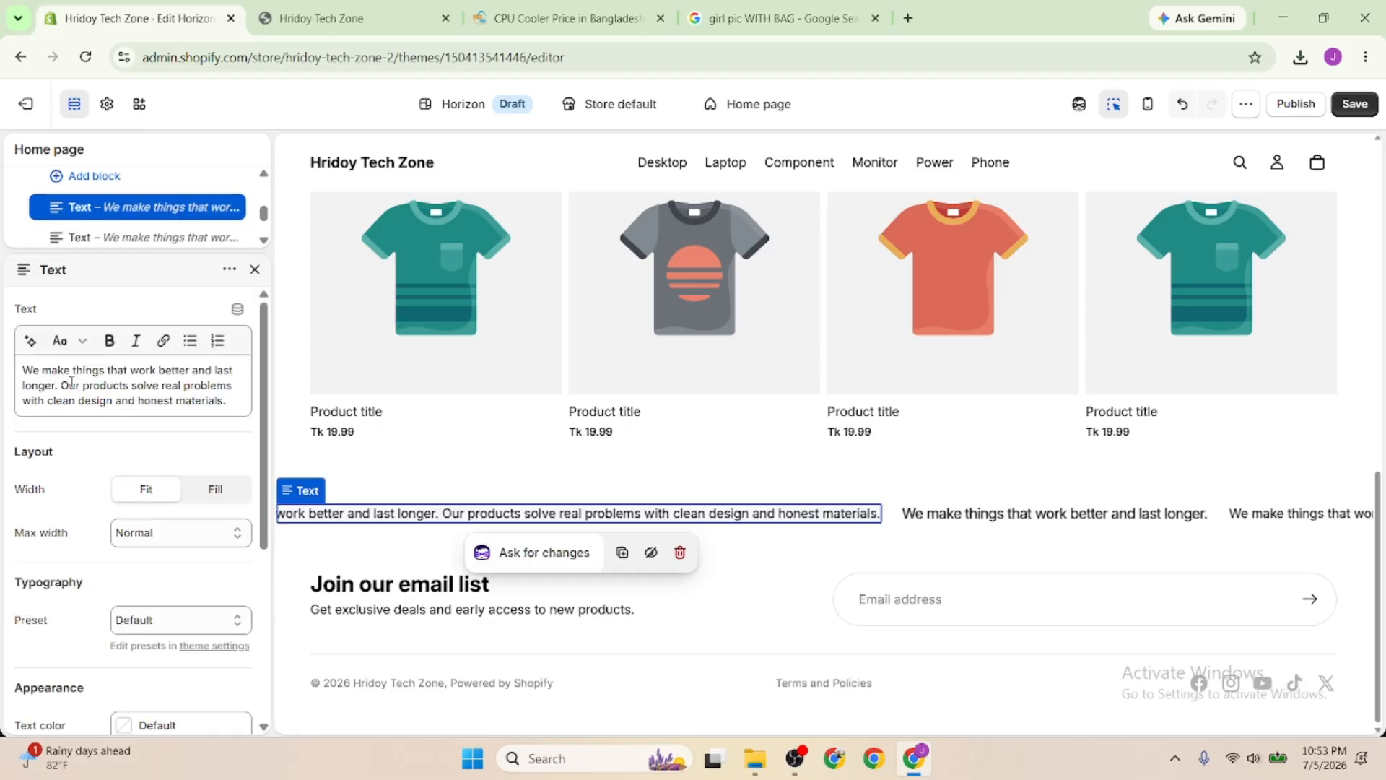
click(43, 384)
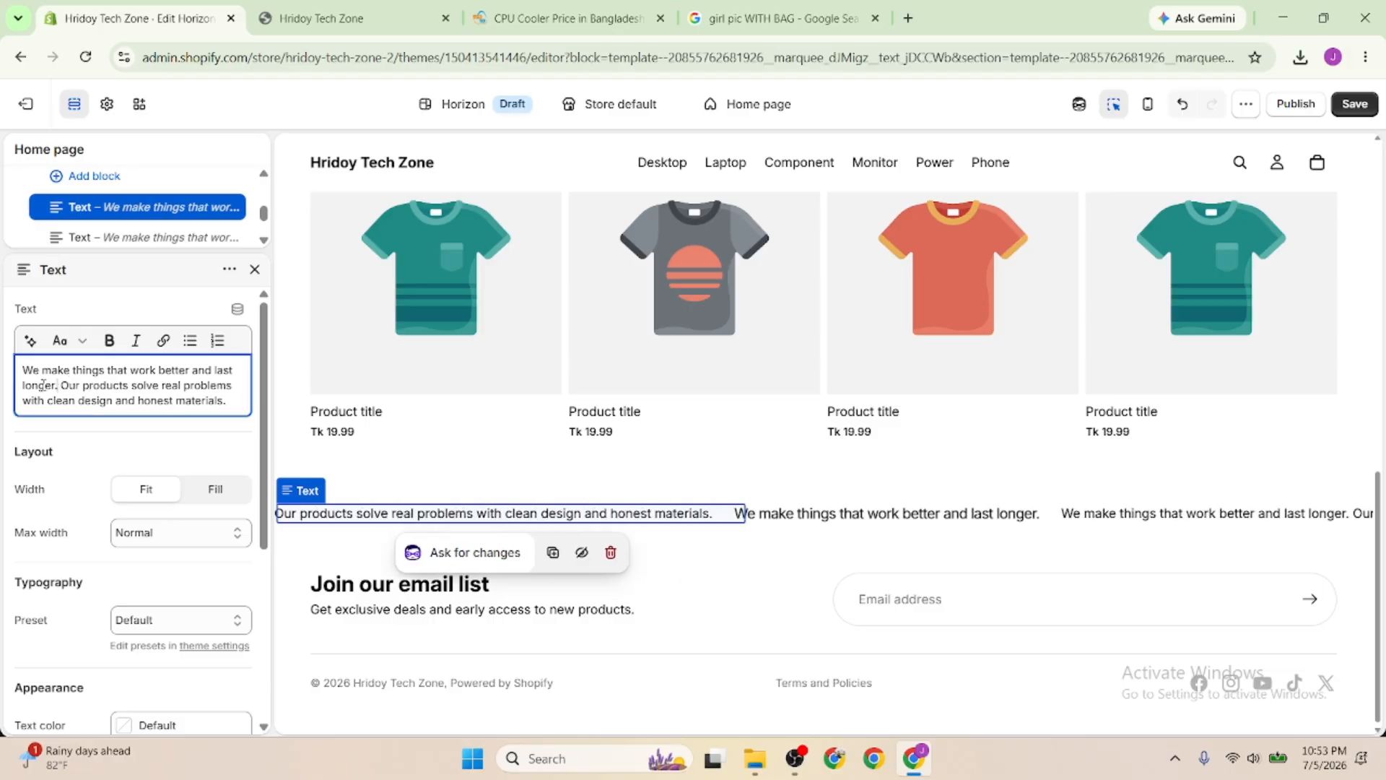
key(ctrl+shift+Home)
key(BackSpace)
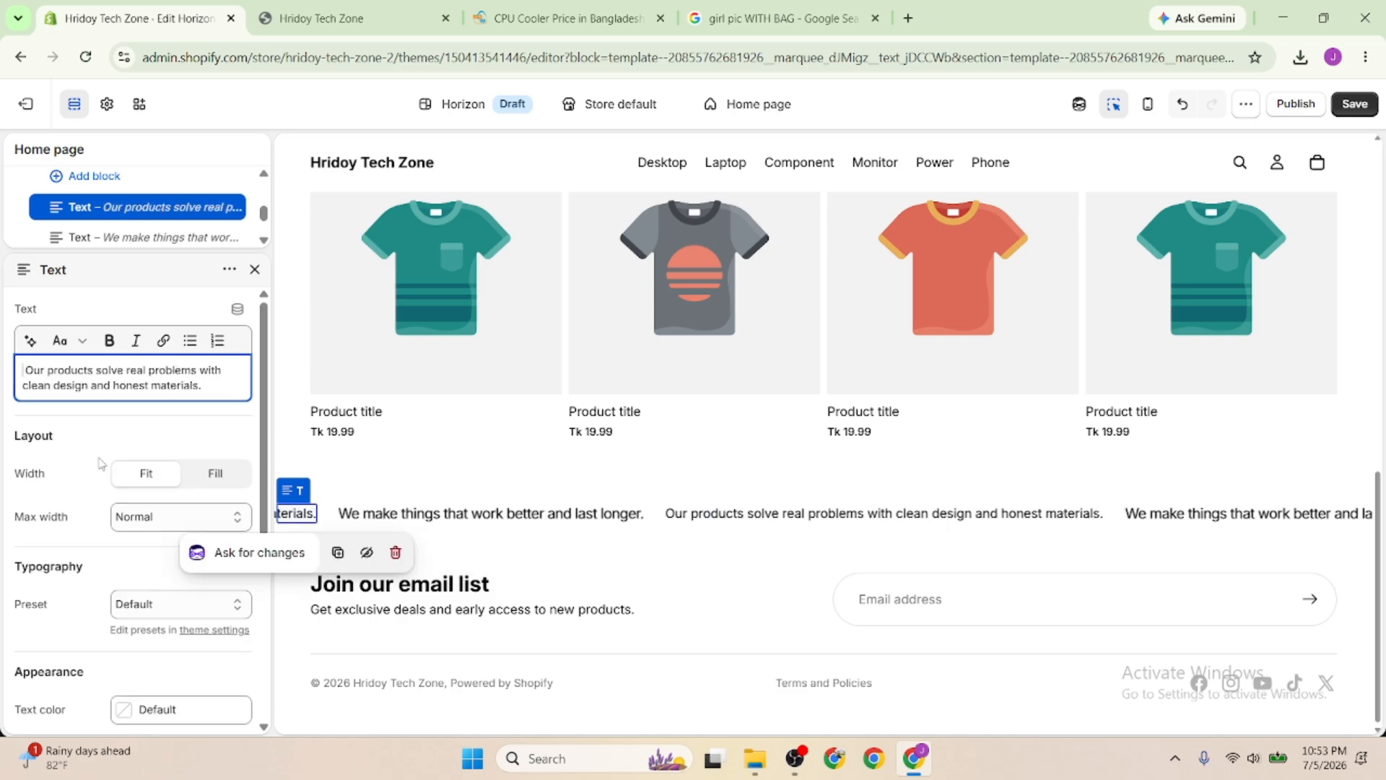
scroll(97, 477, down, 4)
scroll(87, 499, up, 4)
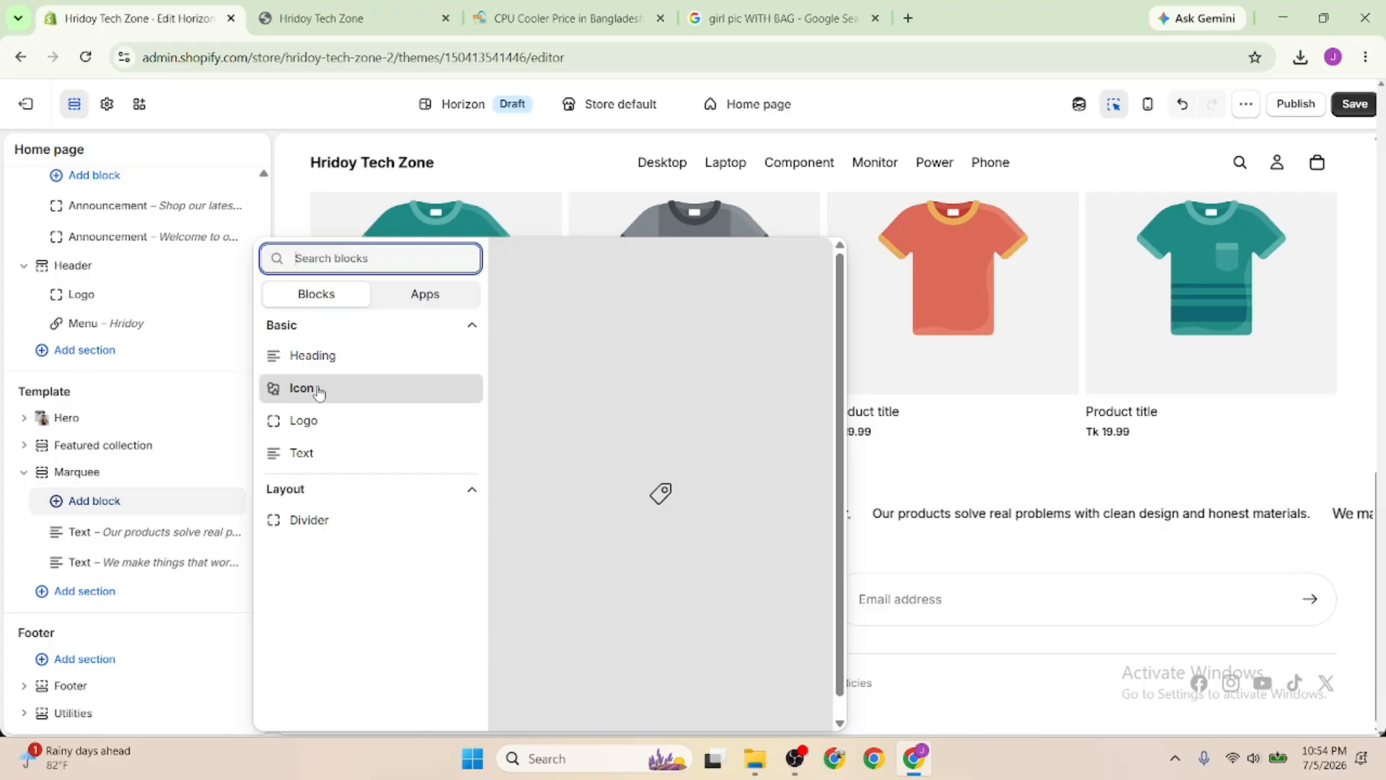
Add a Logo block to the Marquee section and move the section between Hero and Featured collection, collapsing both moved neighbours in the outline
click(319, 393)
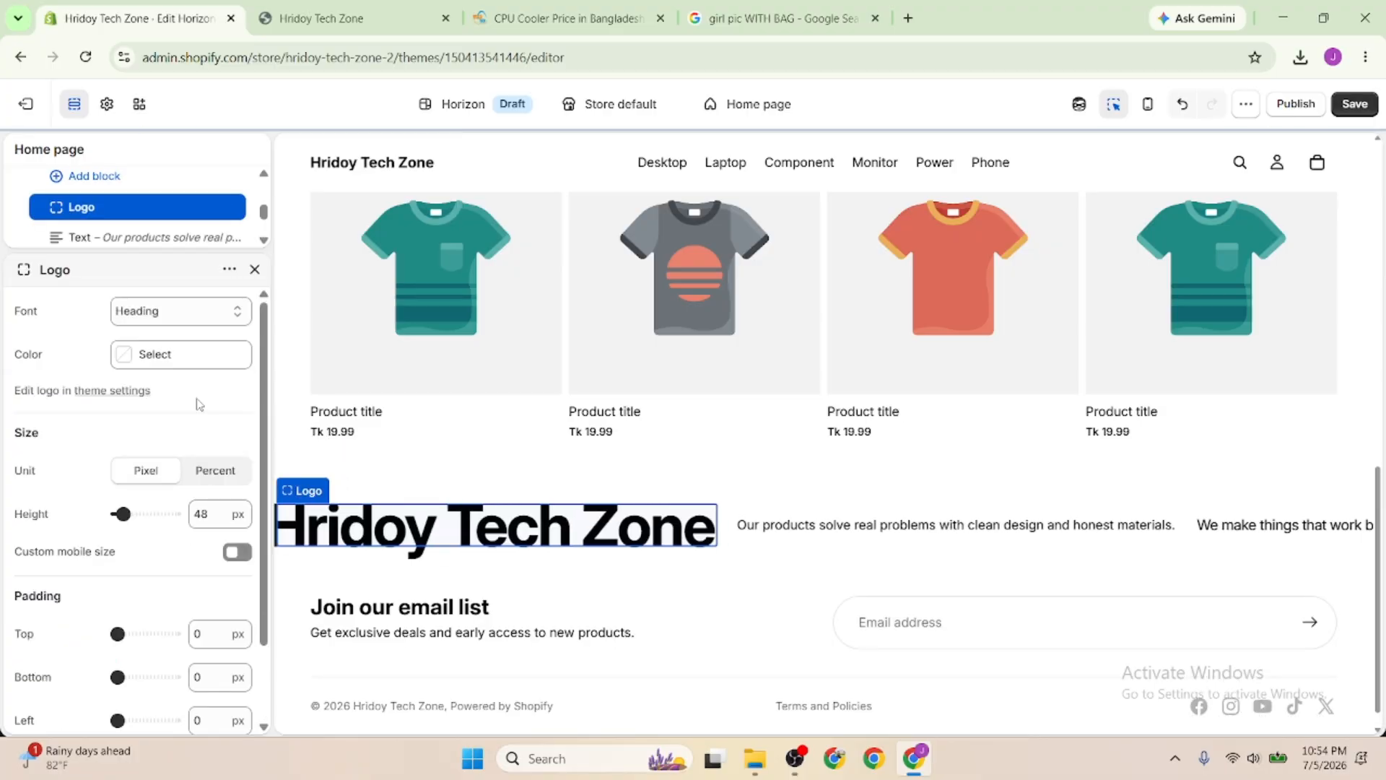
click(255, 270)
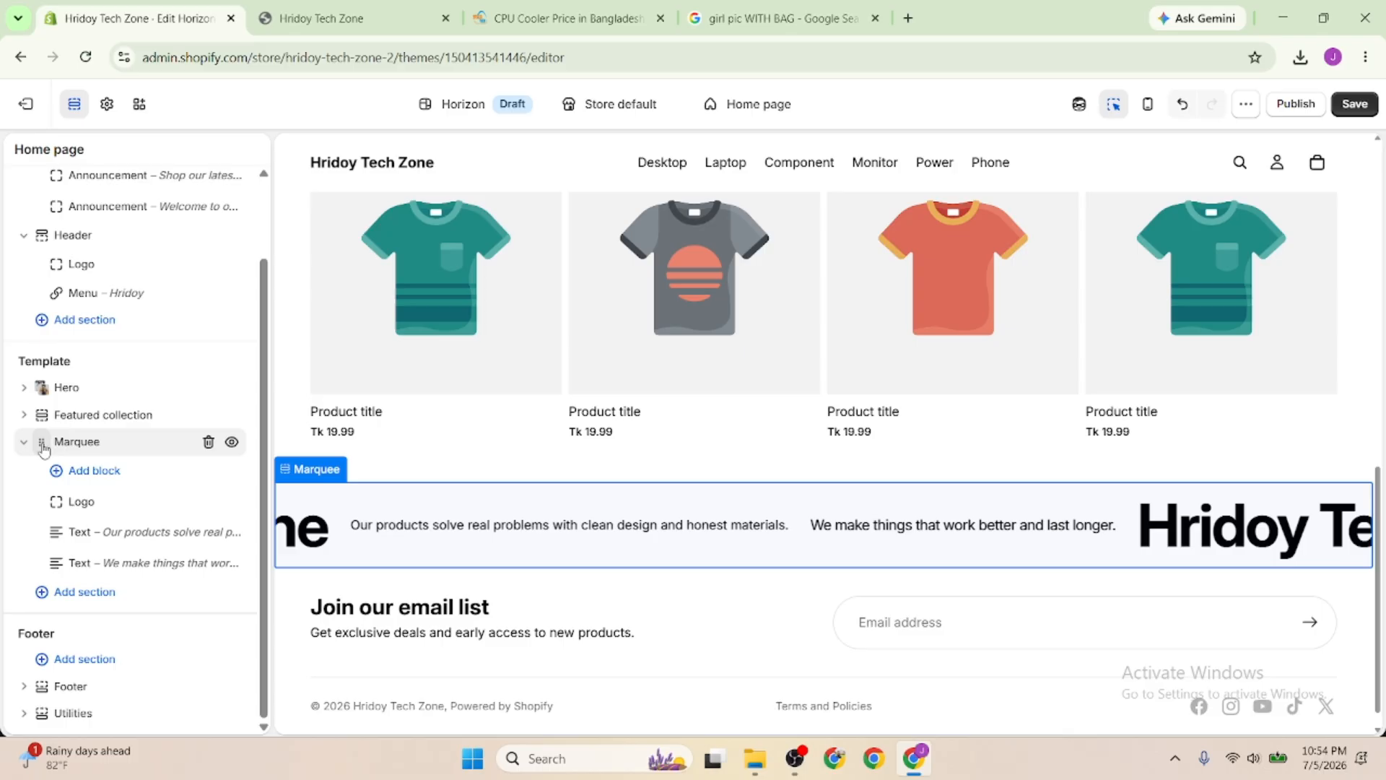
drag(43, 447, 54, 505)
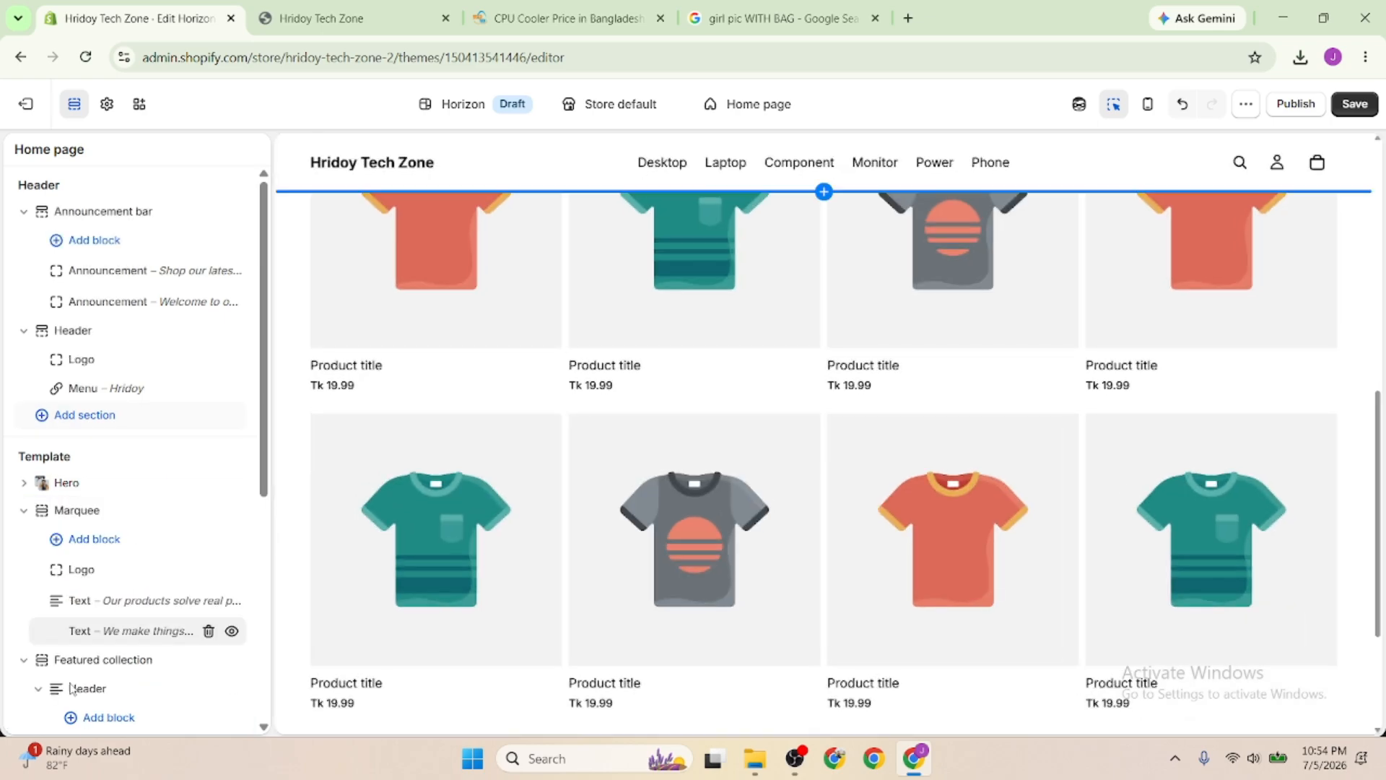
scroll(43, 563, down, 3)
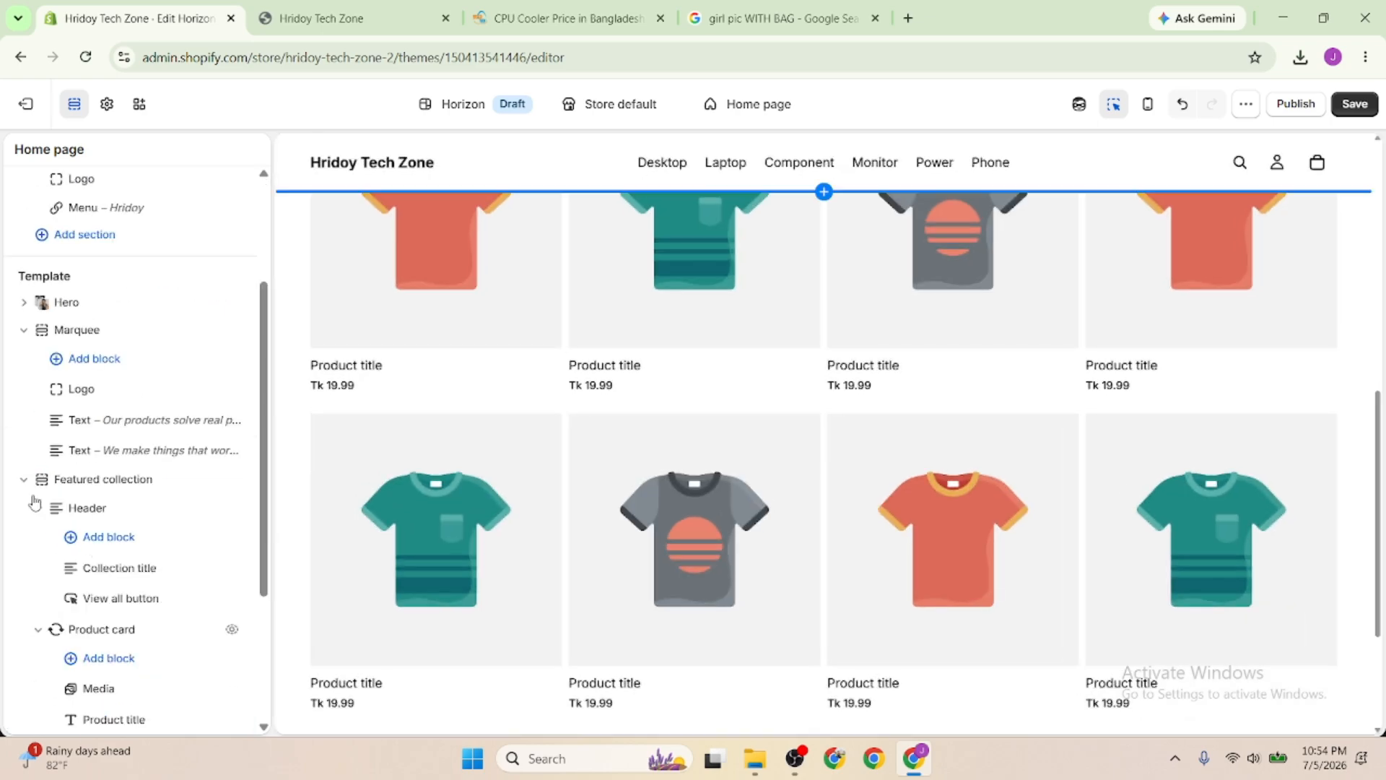
click(24, 329)
click(24, 357)
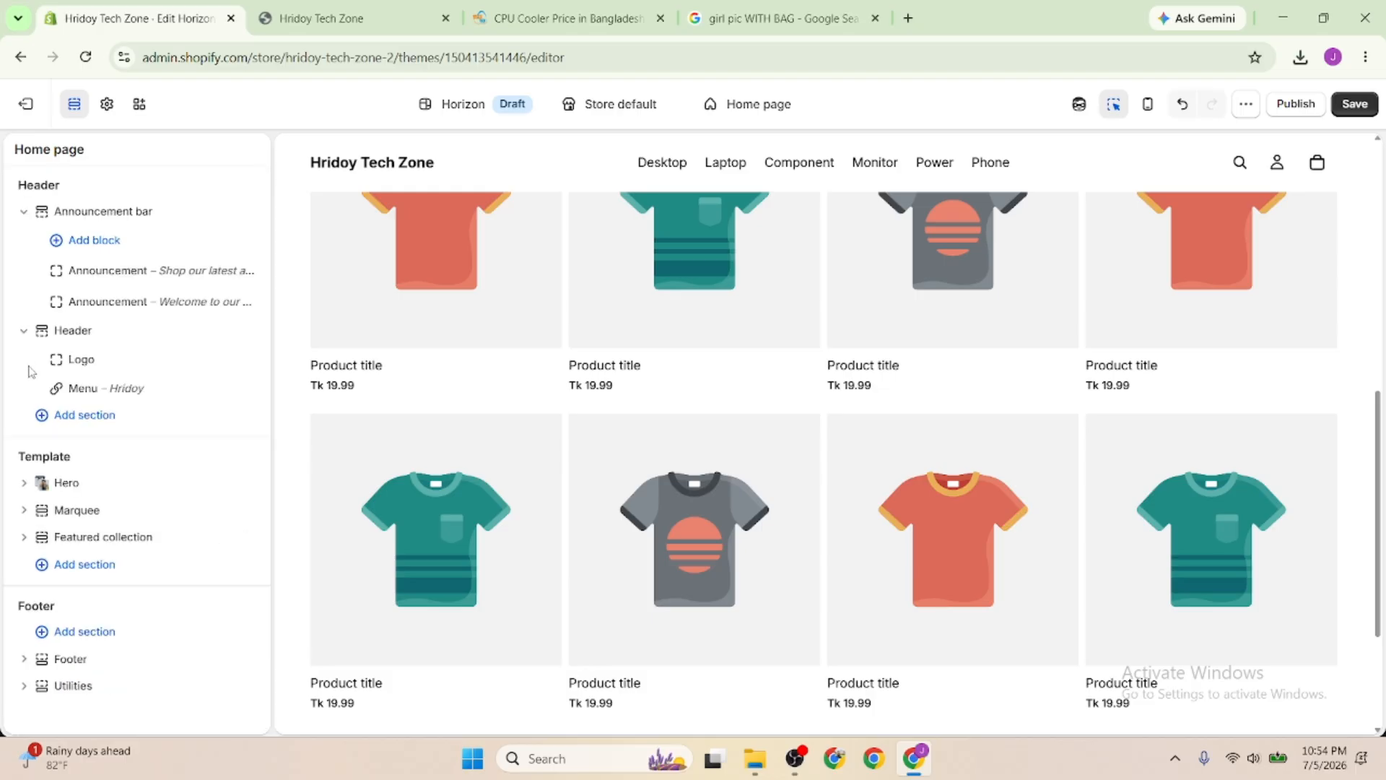
Review the rearranged home page preview and glance through the Banners and Collections section types that can be added to the template
scroll(642, 595, up, 8)
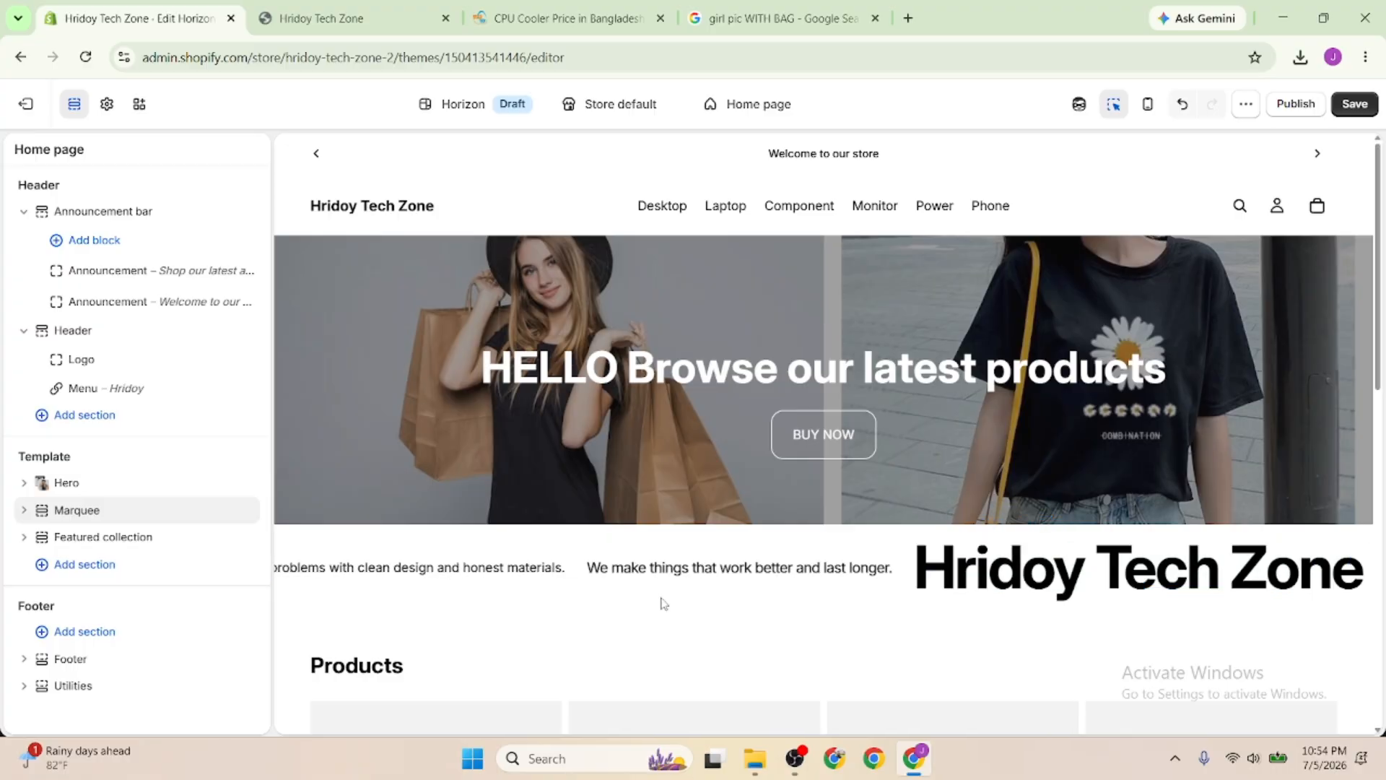
scroll(661, 599, down, 3)
scroll(666, 587, down, 1)
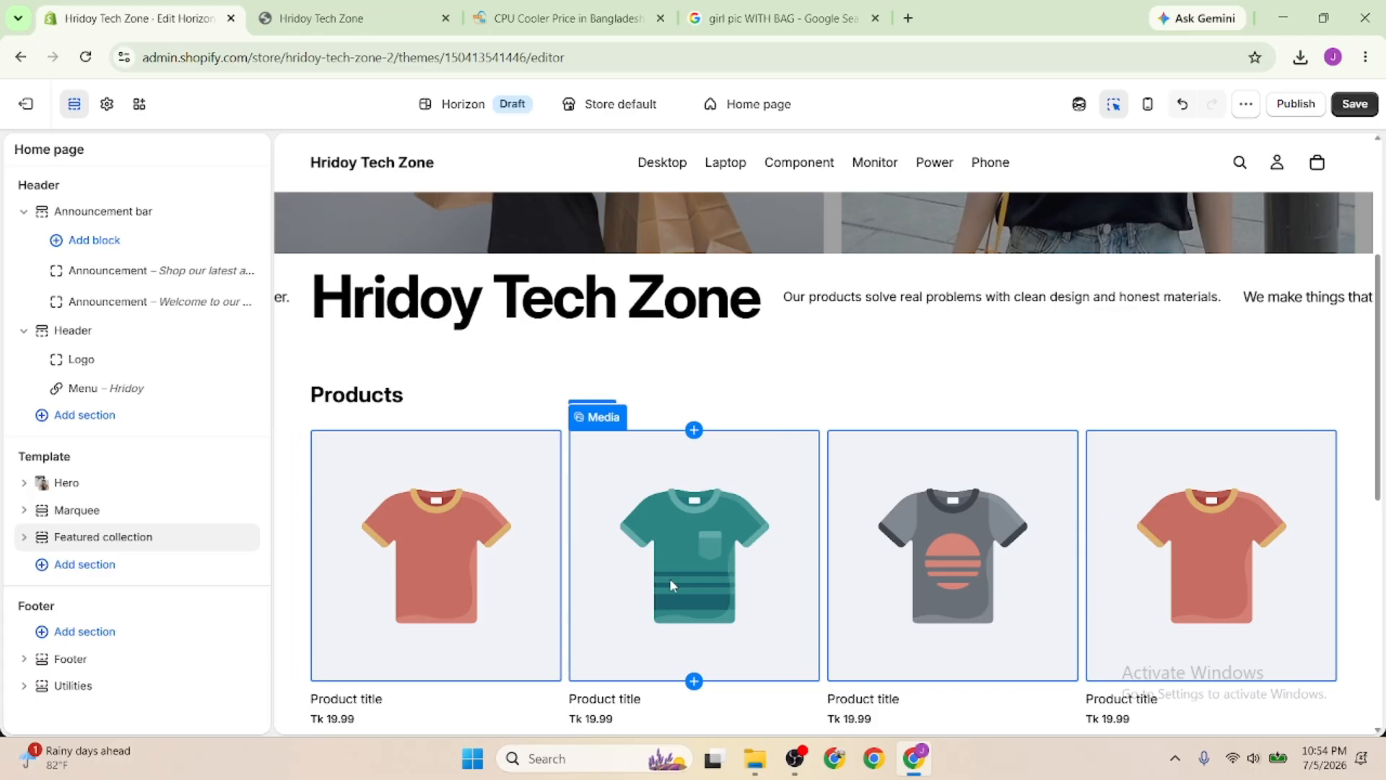
click(80, 573)
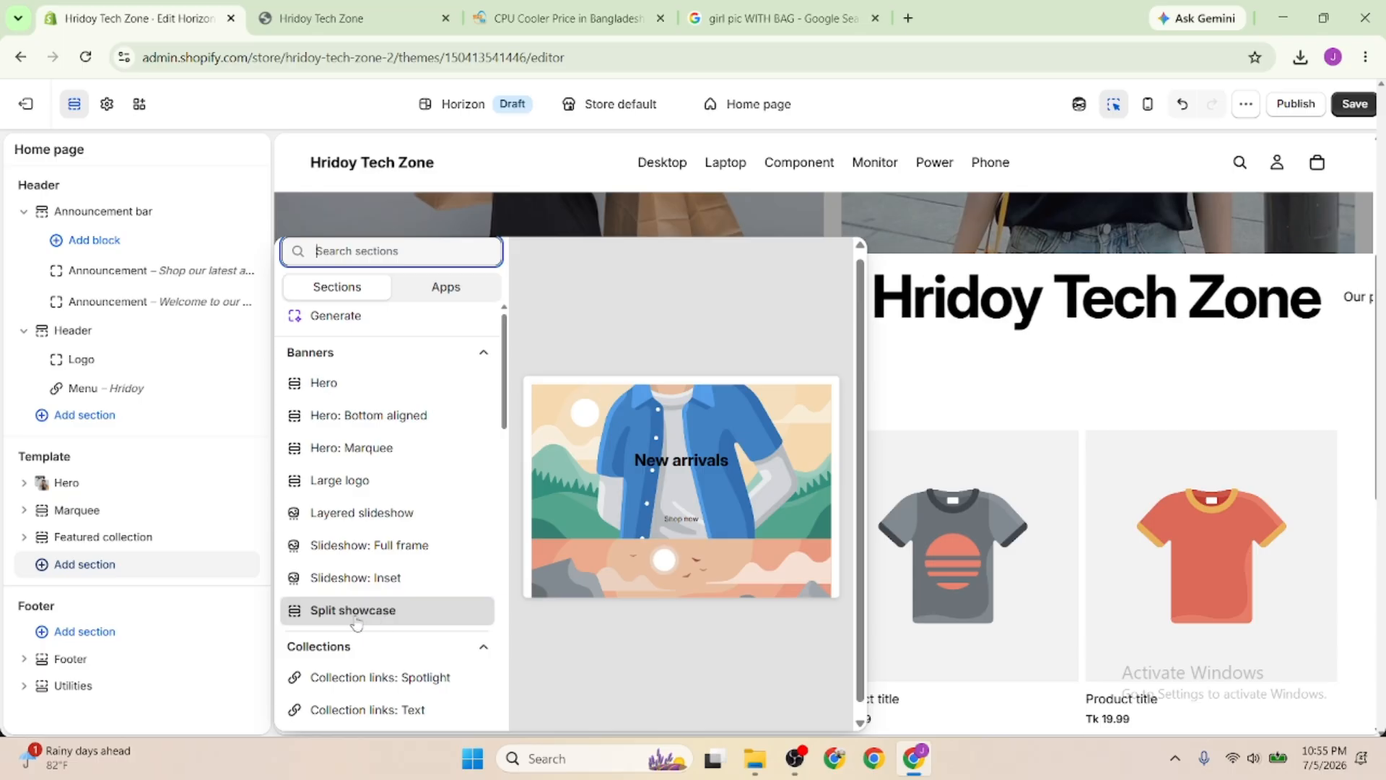
scroll(380, 619, down, 3)
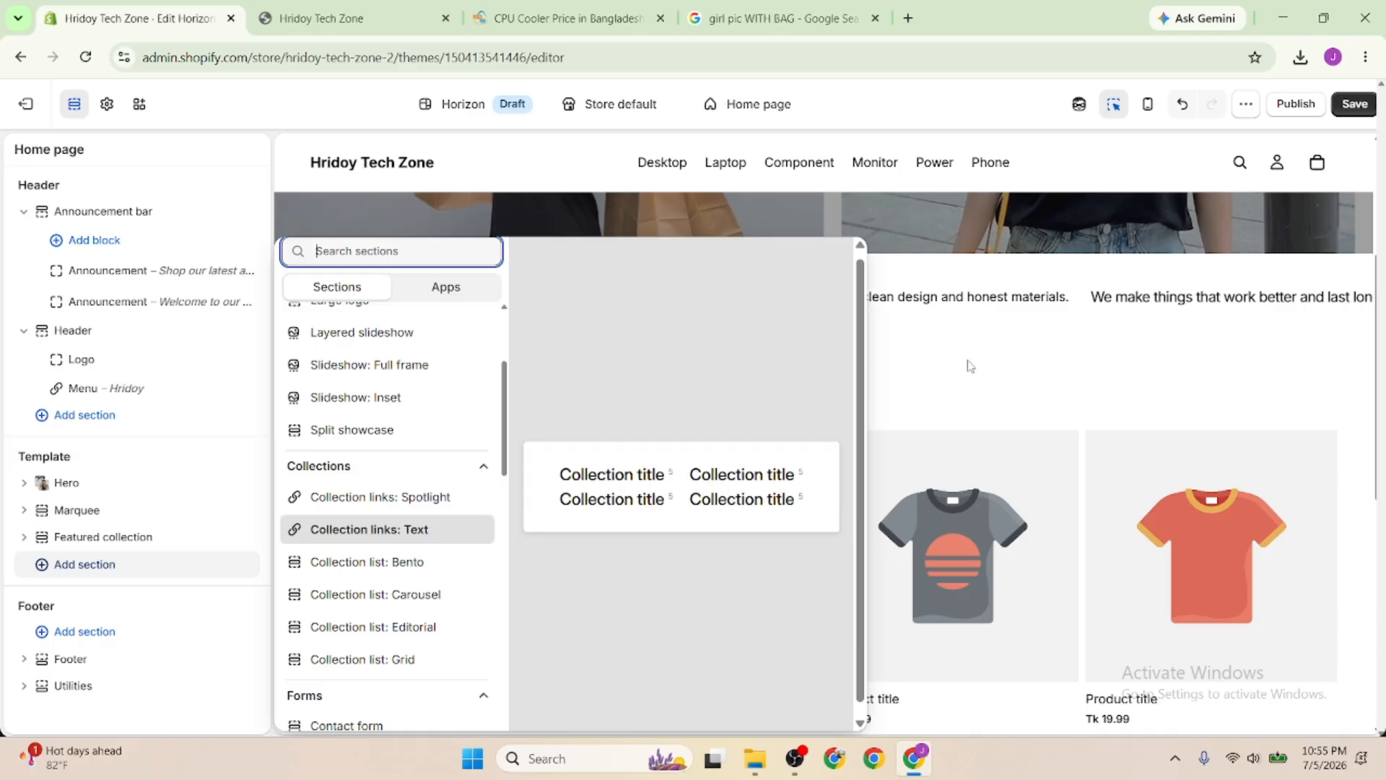
click(967, 366)
scroll(820, 505, down, 10)
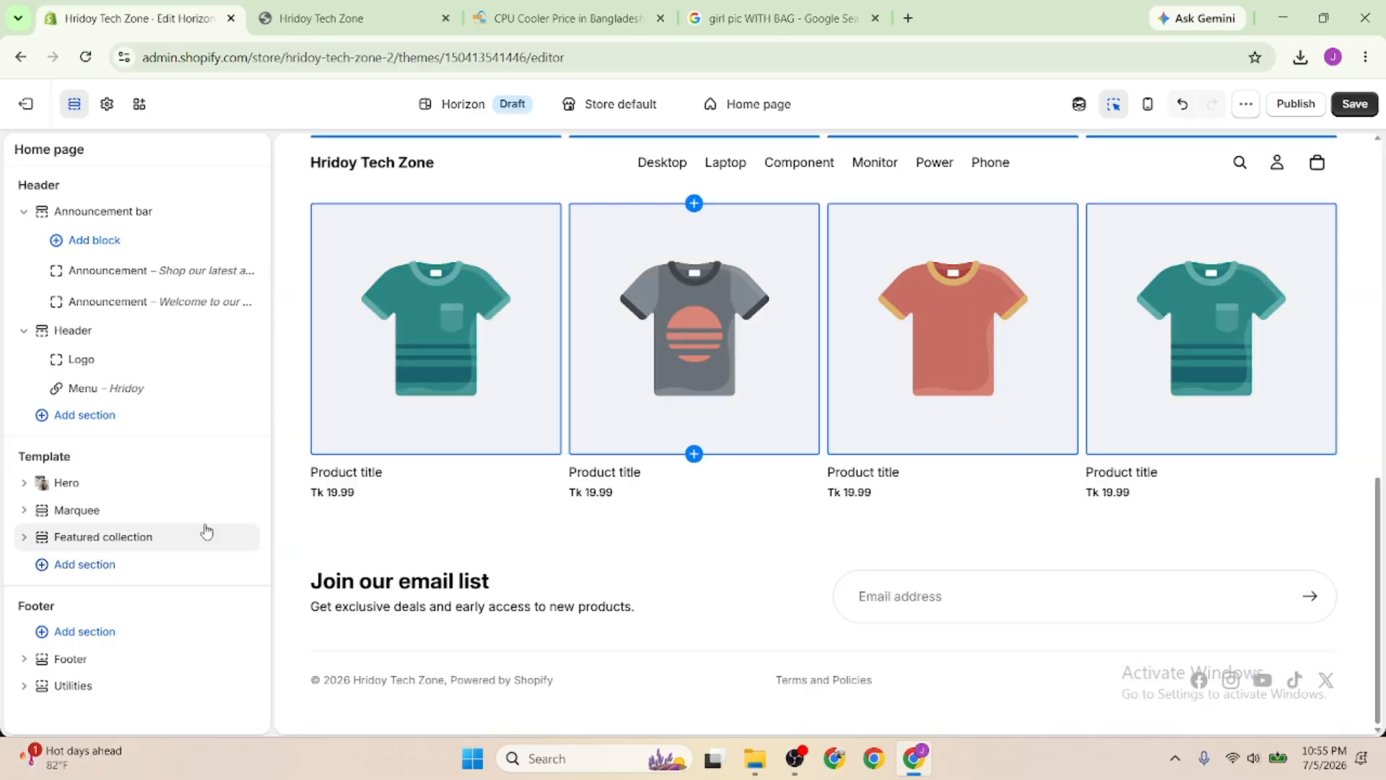
Examine the full list of section types available for the template, from Banners through Layout and Products to Text
click(83, 566)
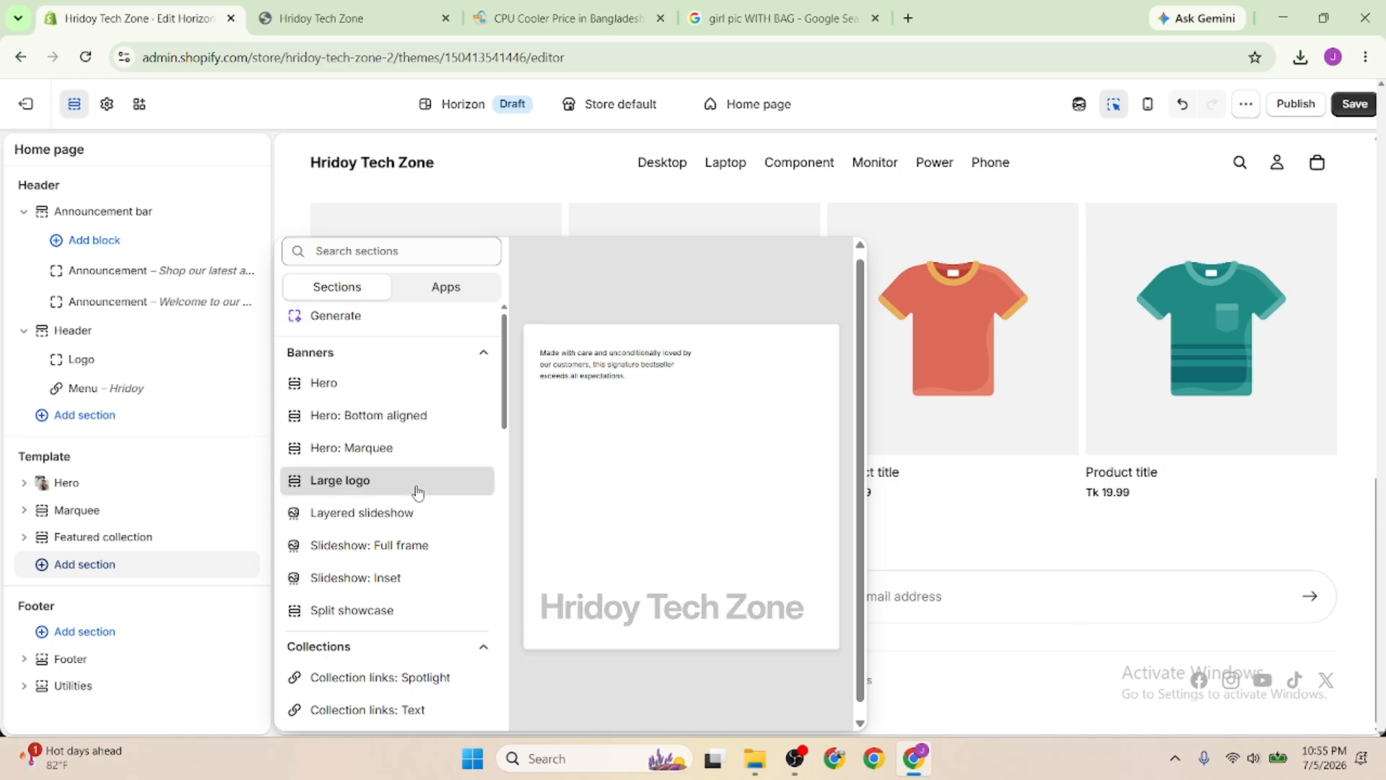
scroll(418, 492, down, 6)
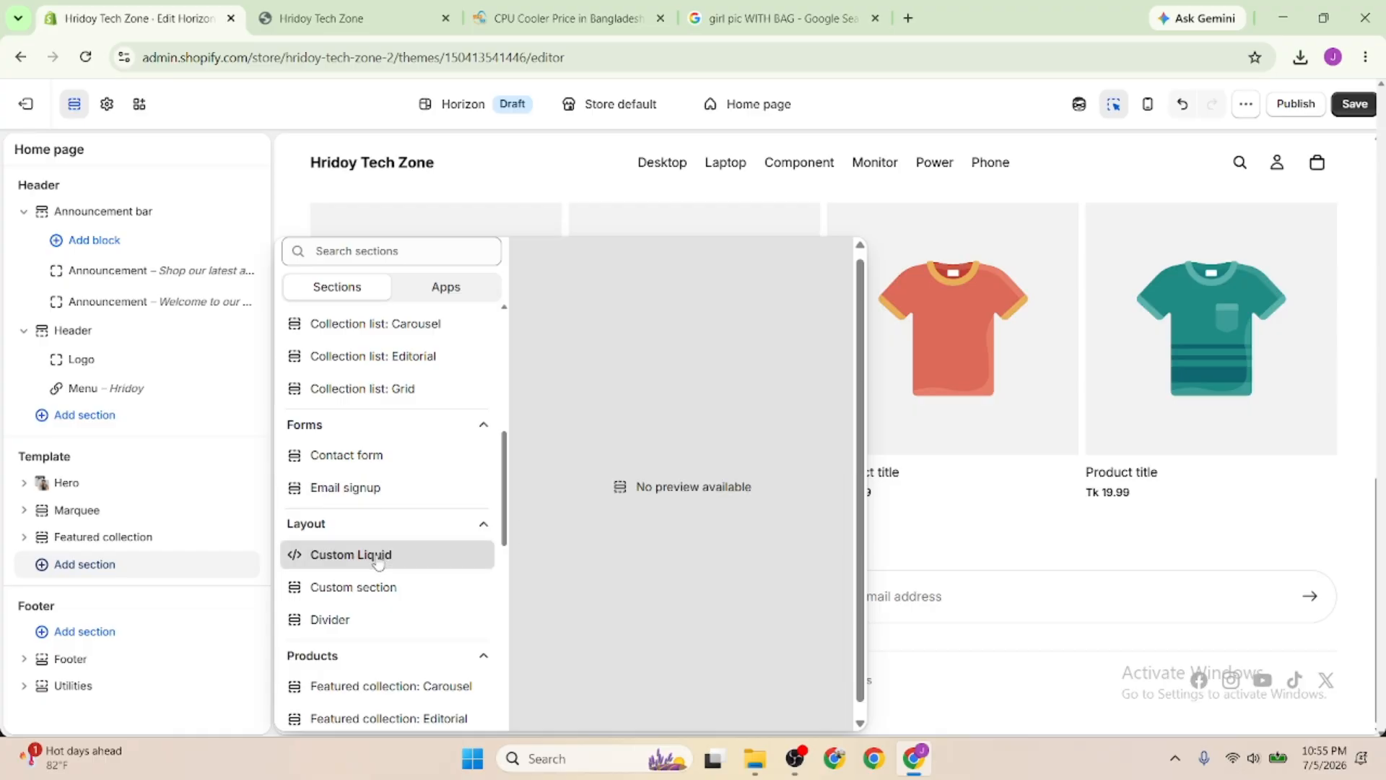
scroll(376, 562, down, 3)
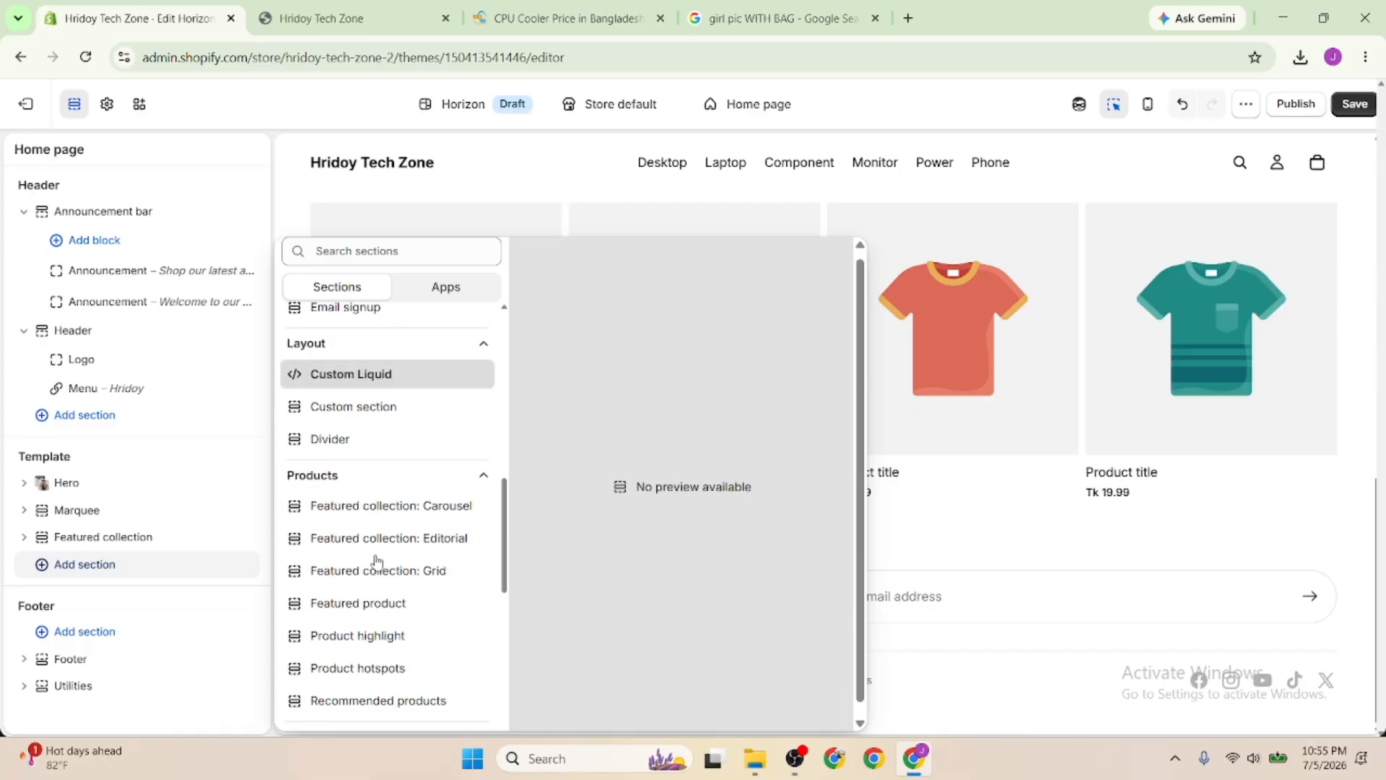
scroll(376, 562, down, 4)
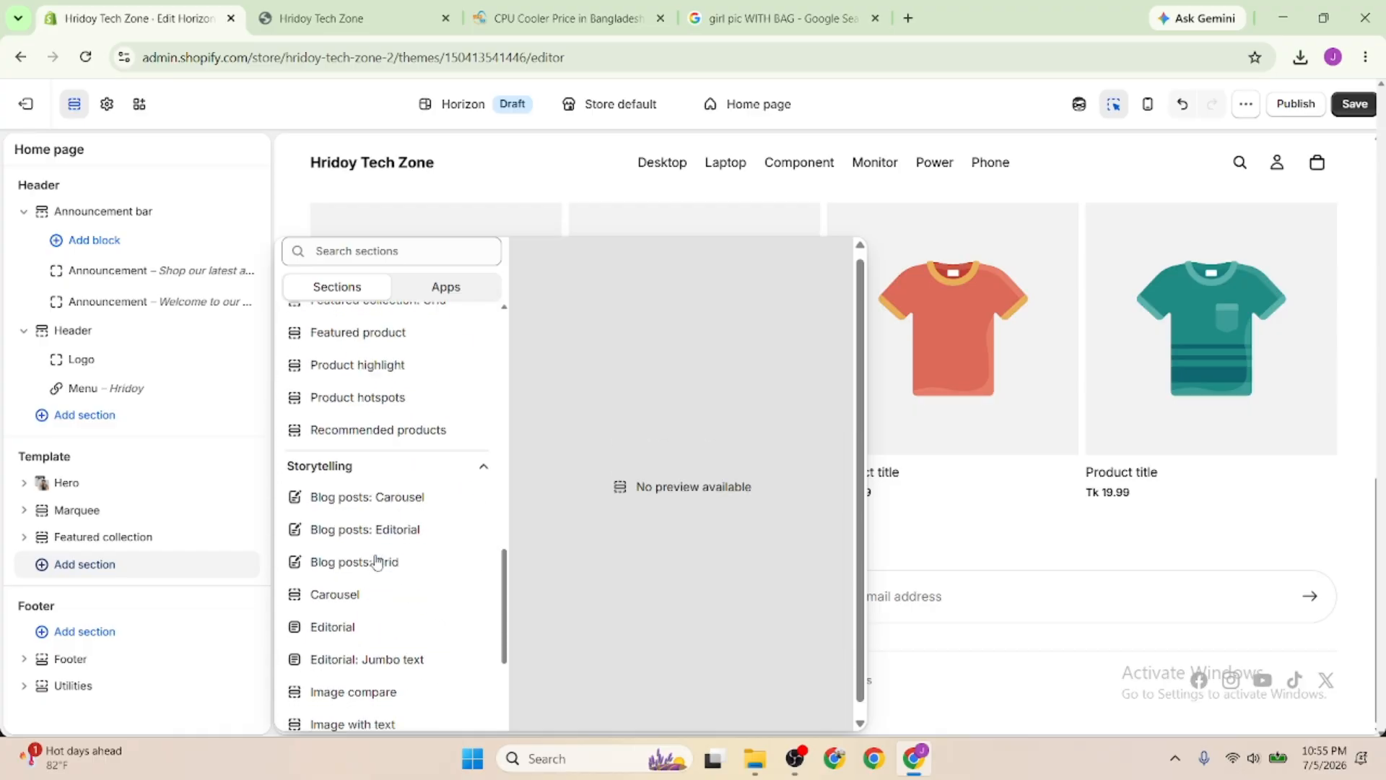
scroll(376, 562, down, 4)
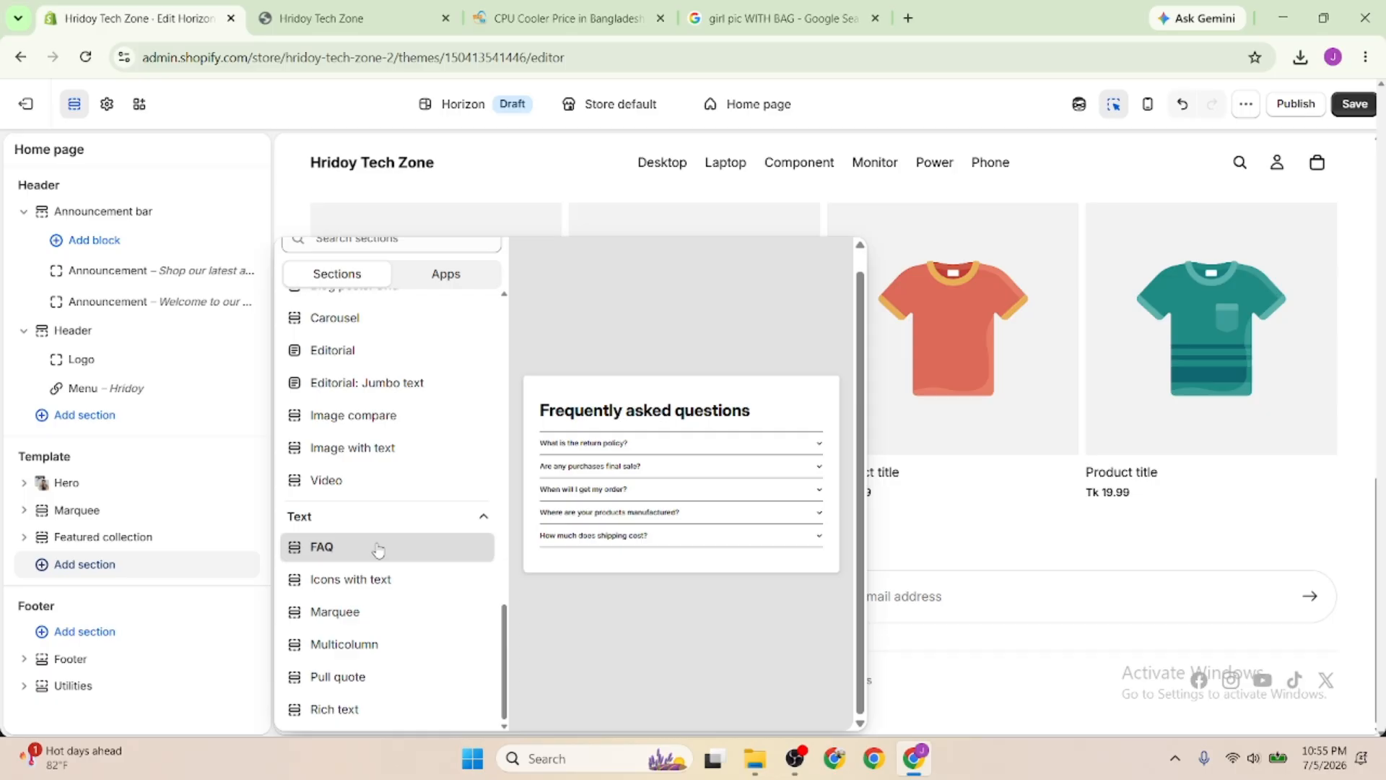
scroll(376, 551, up, 5)
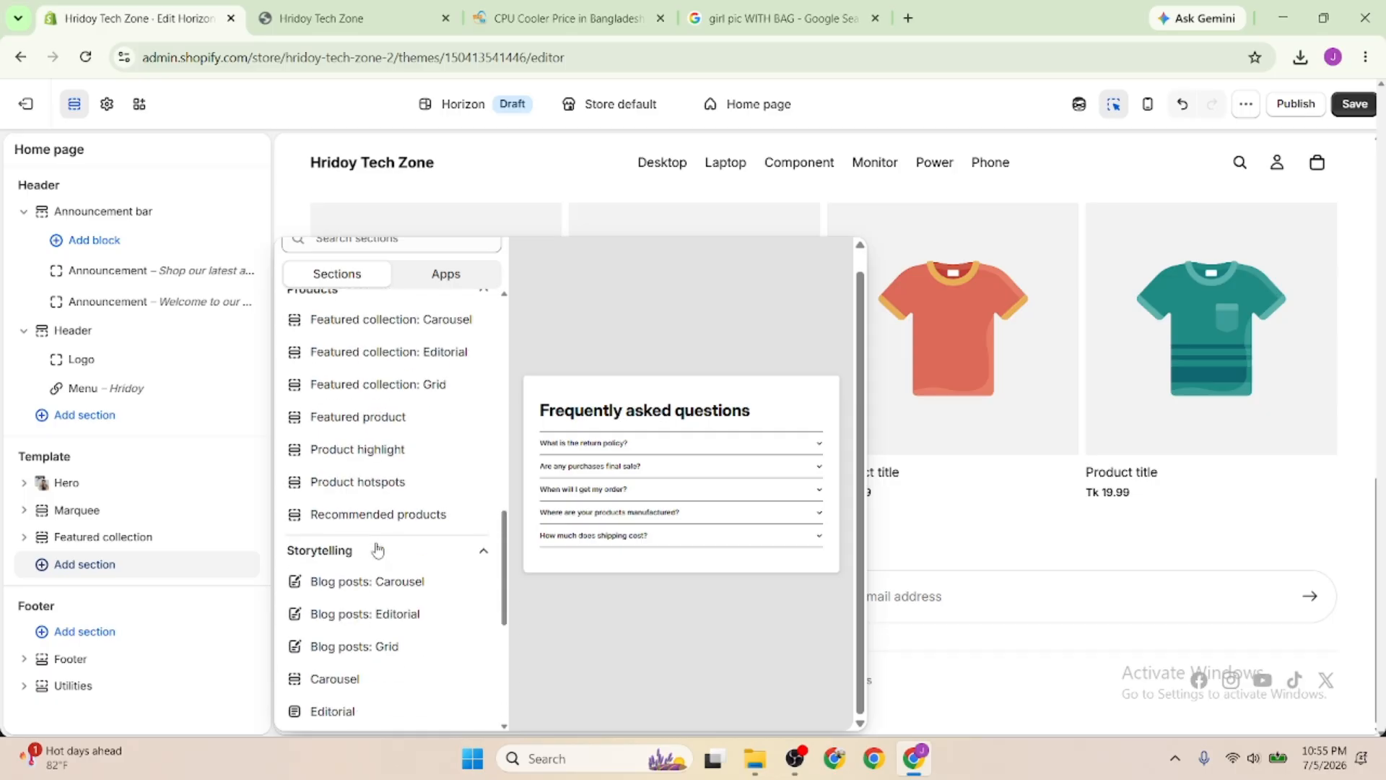
scroll(376, 550, up, 6)
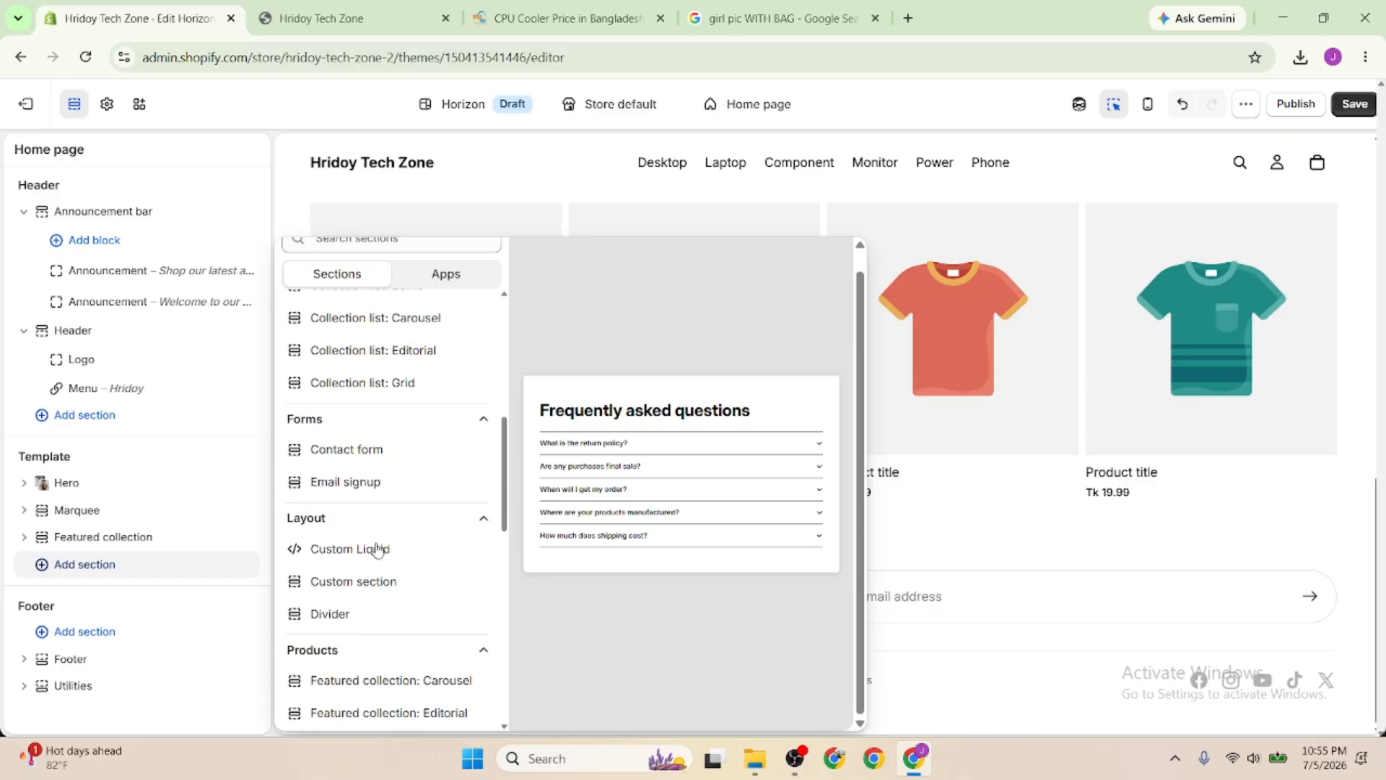
scroll(376, 550, up, 3)
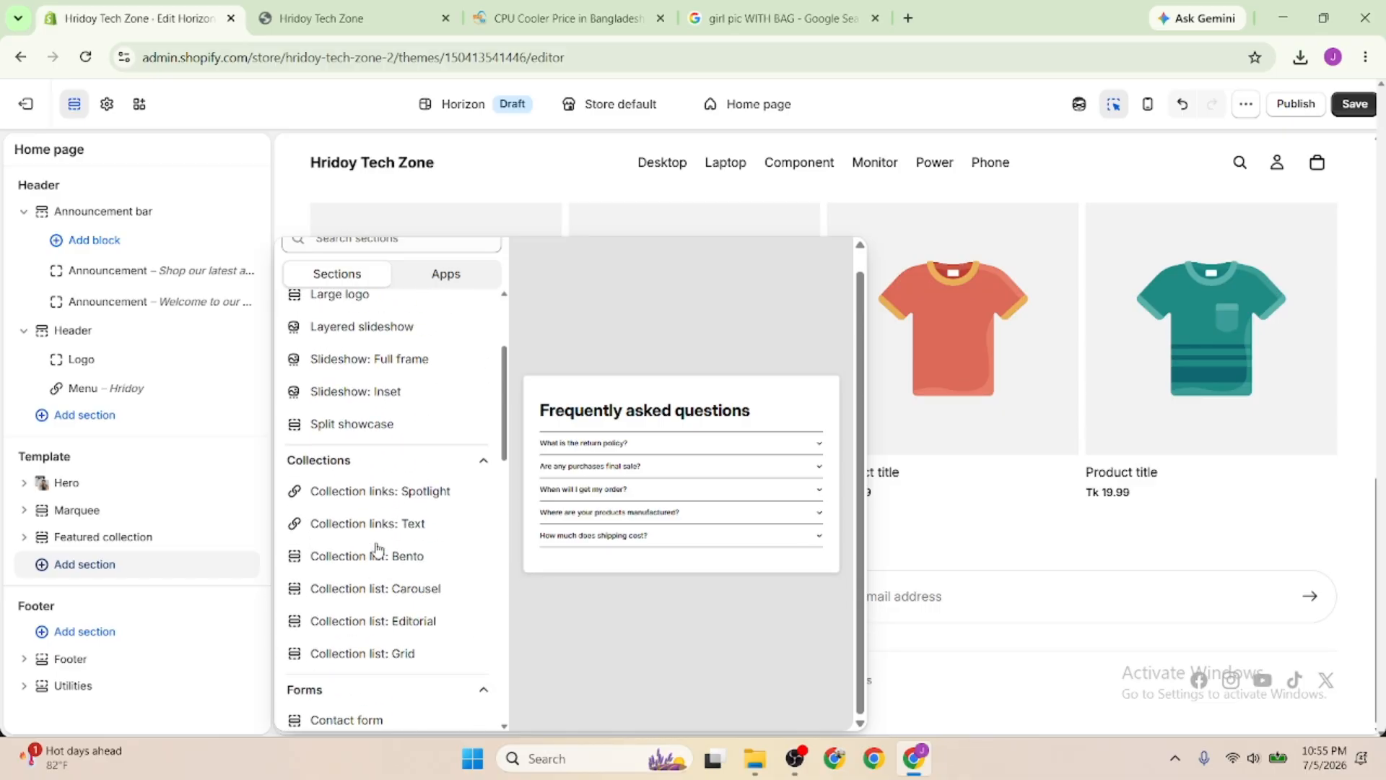
scroll(396, 496, up, 3)
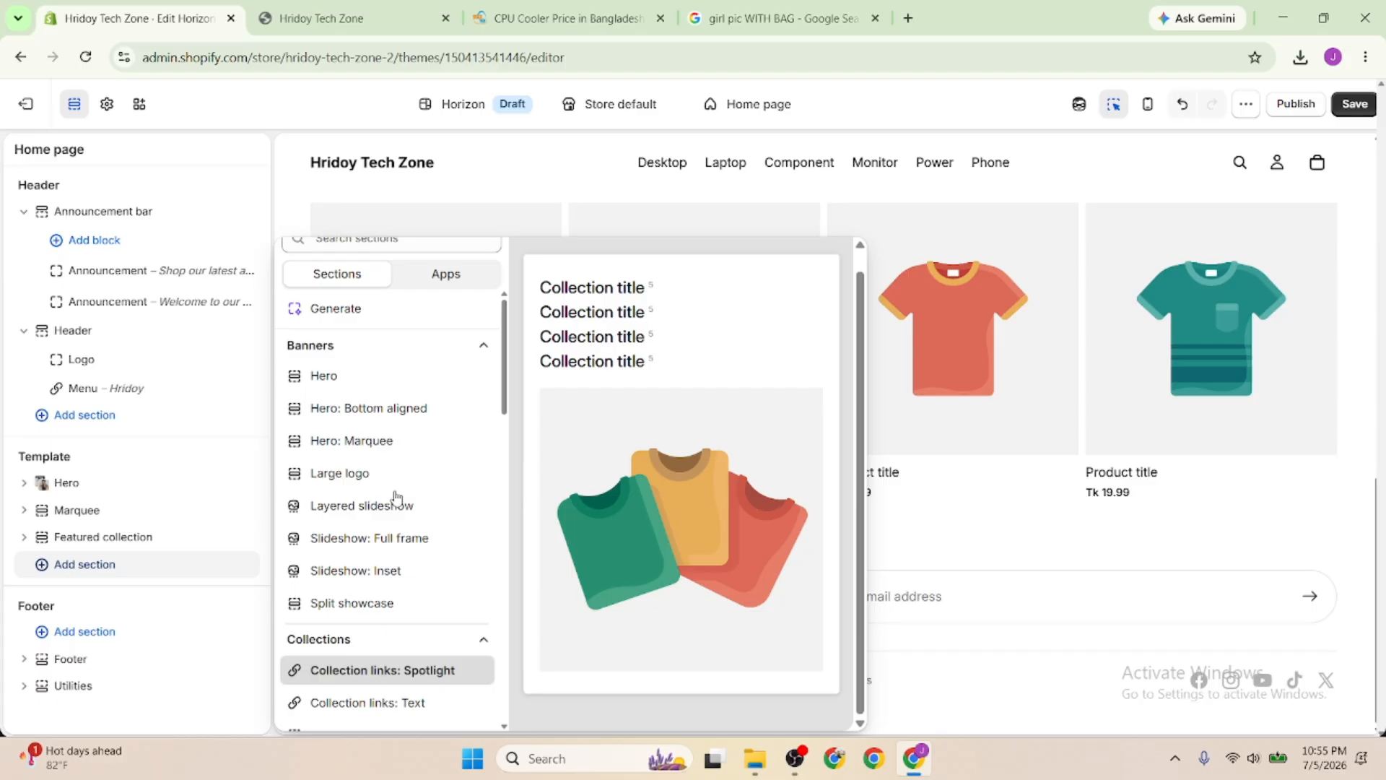
scroll(381, 505, up, 1)
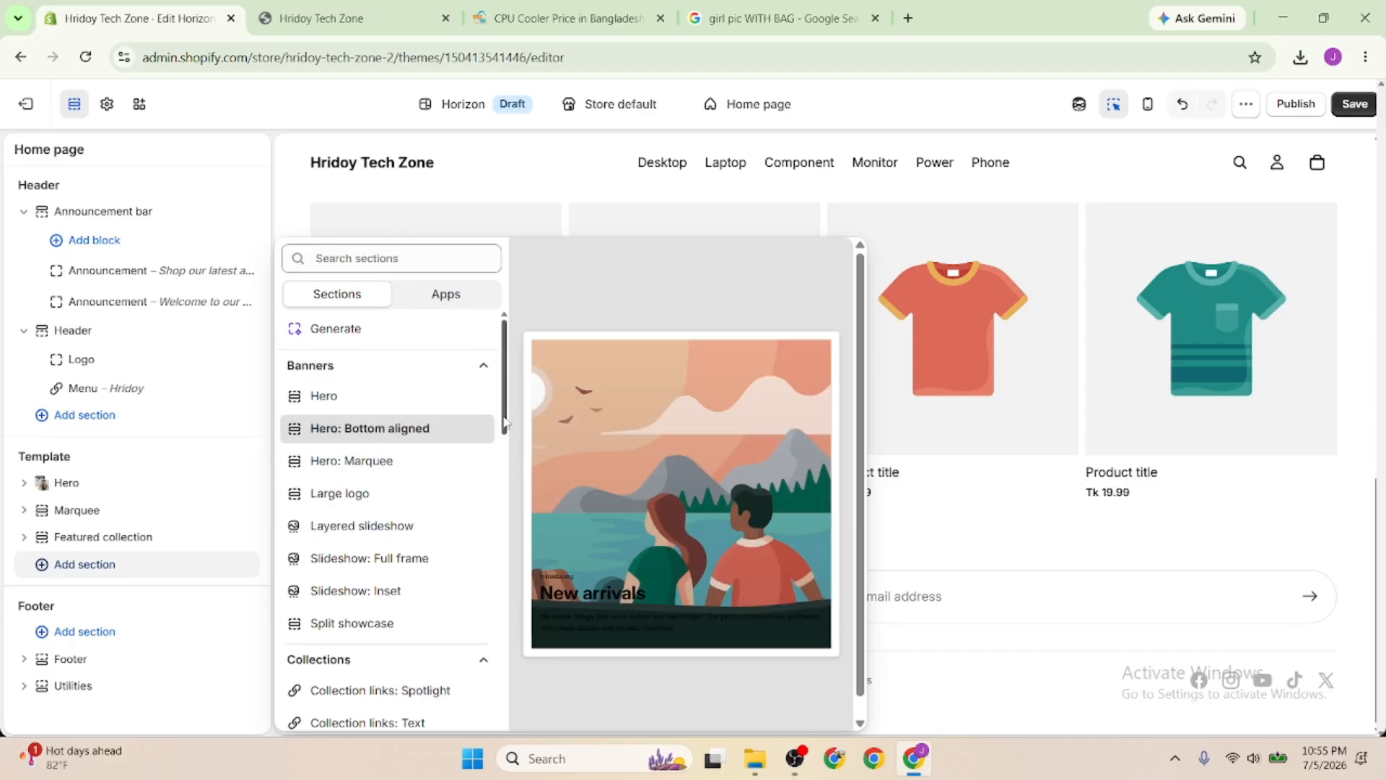
Add a Custom section from the Layout group below Featured collection and close its settings
drag(504, 431, 496, 566)
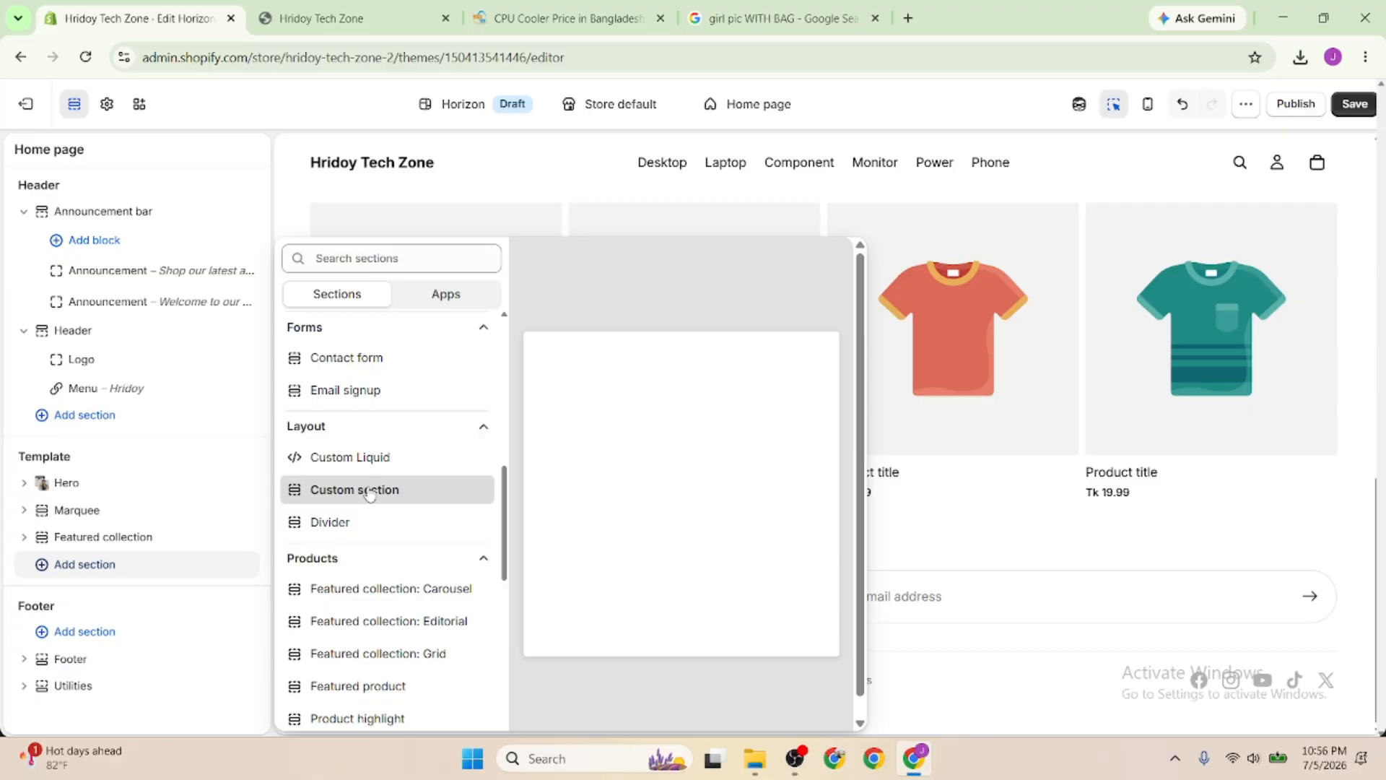
click(370, 491)
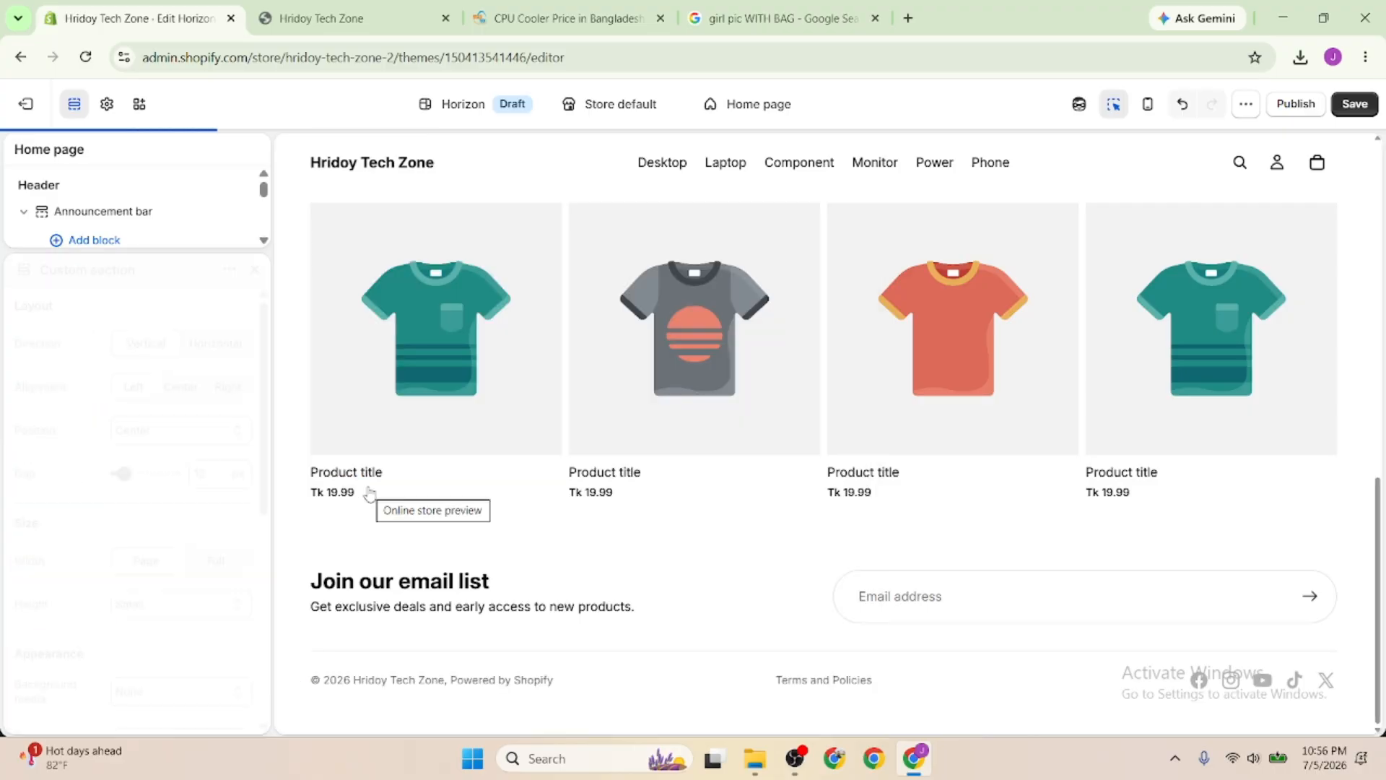
click(254, 269)
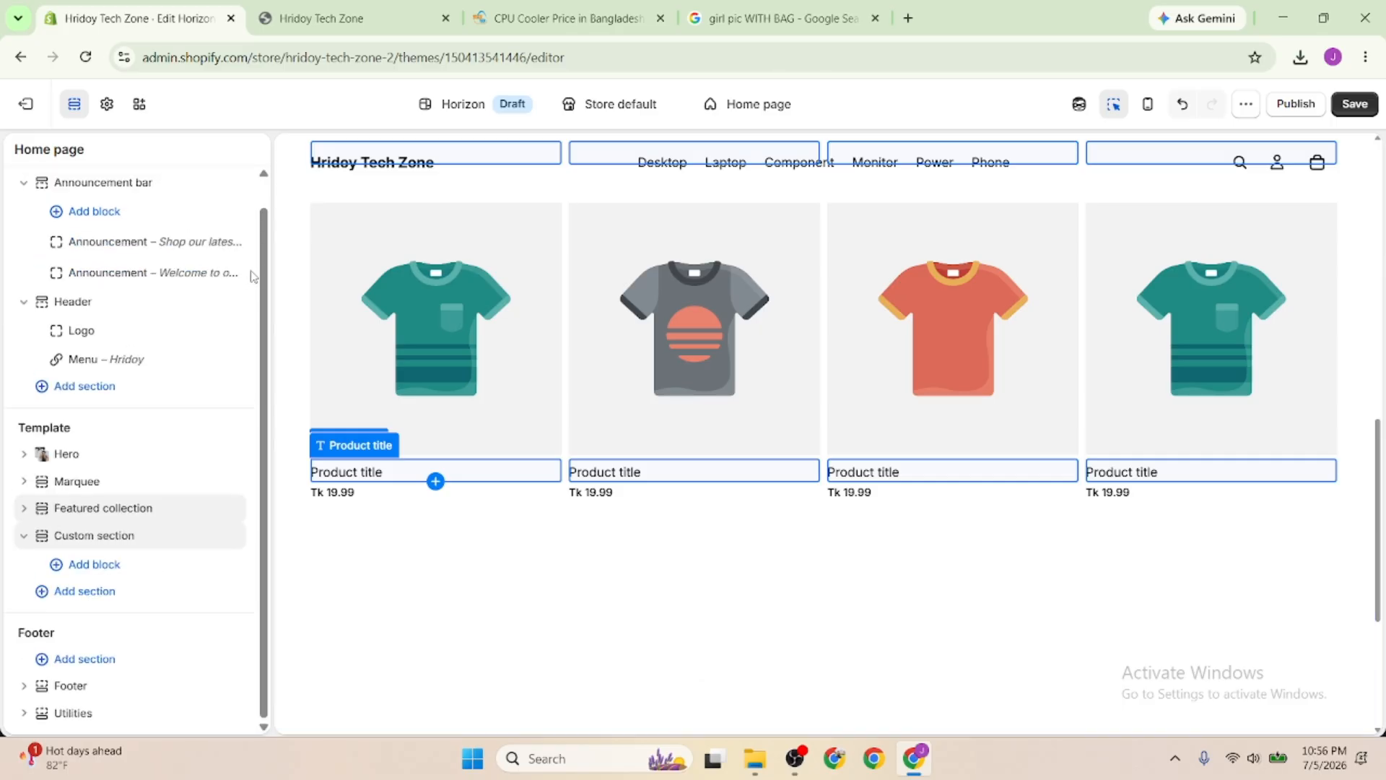
Add a Group block from the Layout blocks to the Custom section and place an Image block inside it
click(92, 569)
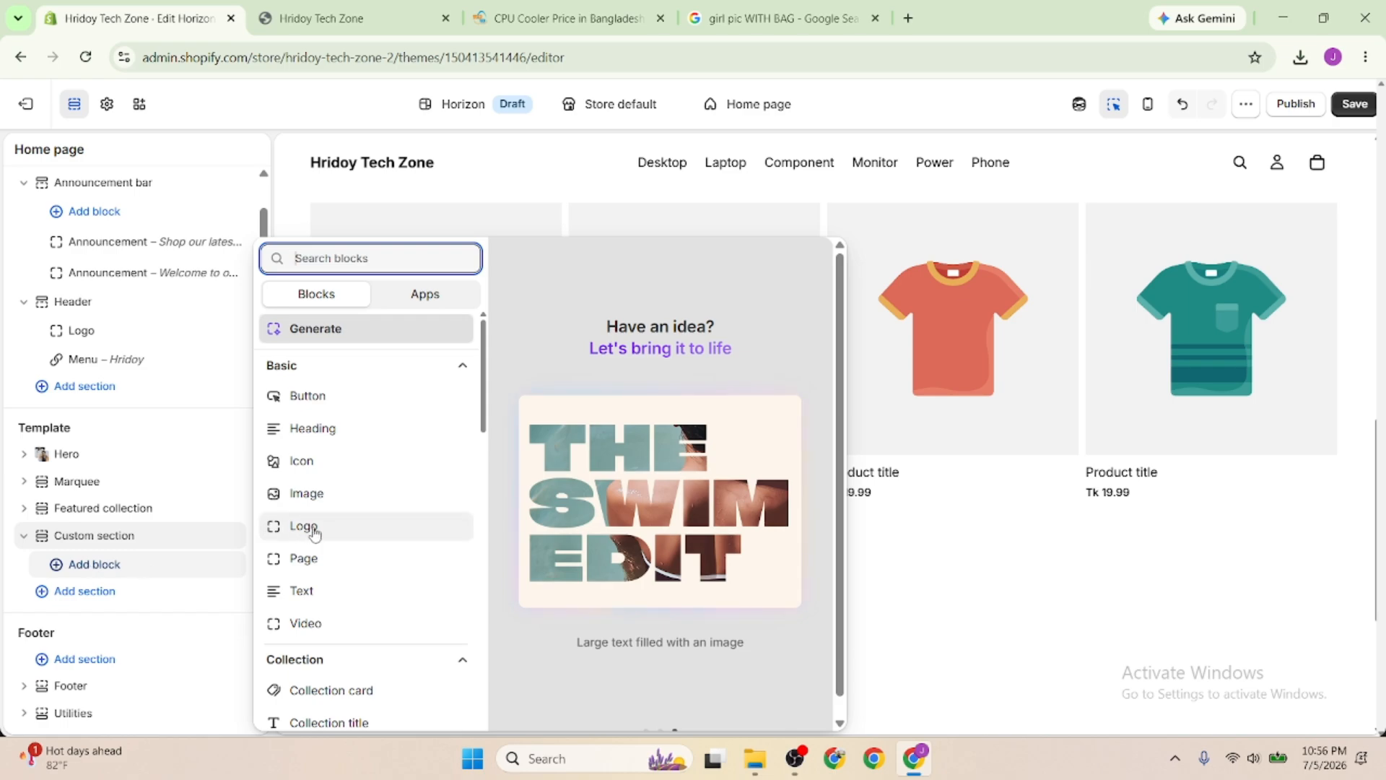
scroll(363, 543, down, 6)
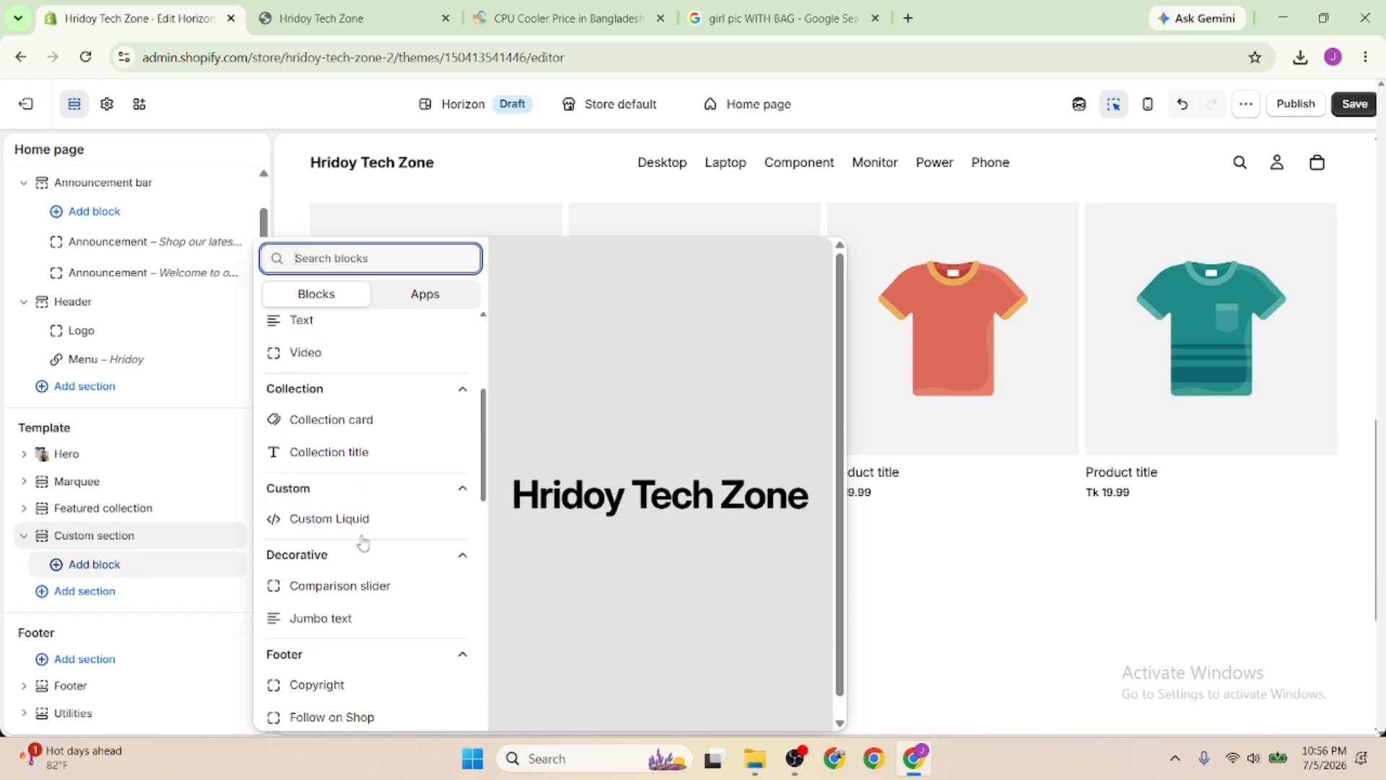
scroll(363, 543, down, 8)
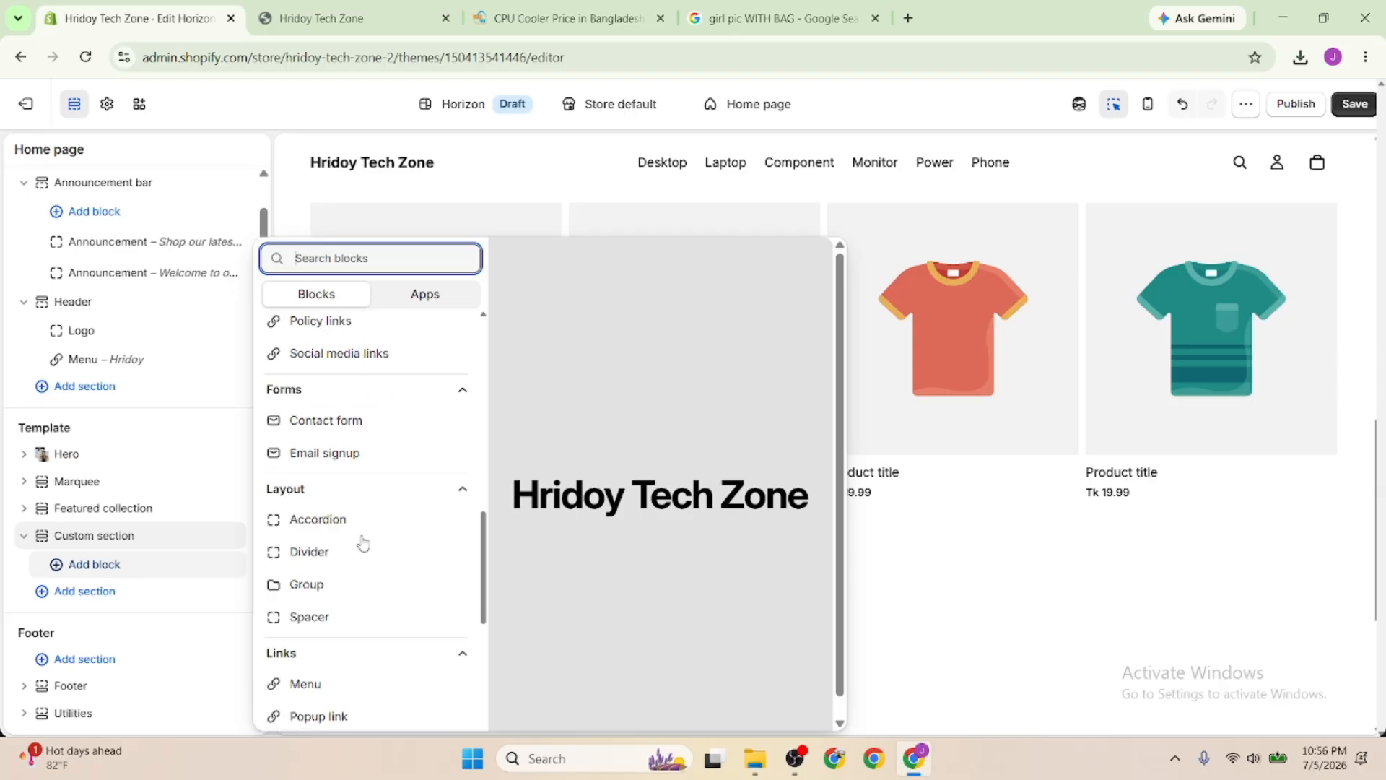
scroll(364, 543, up, 1)
click(302, 426)
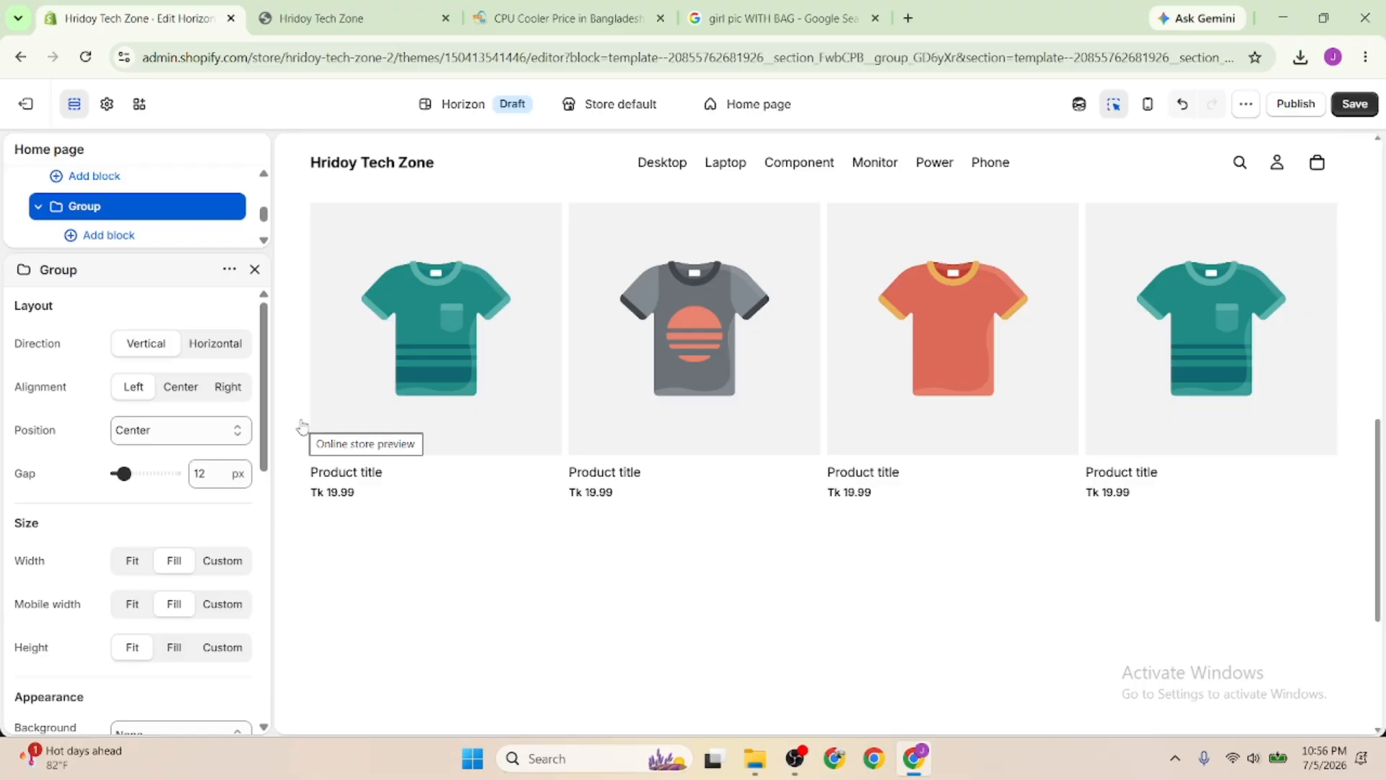
click(254, 270)
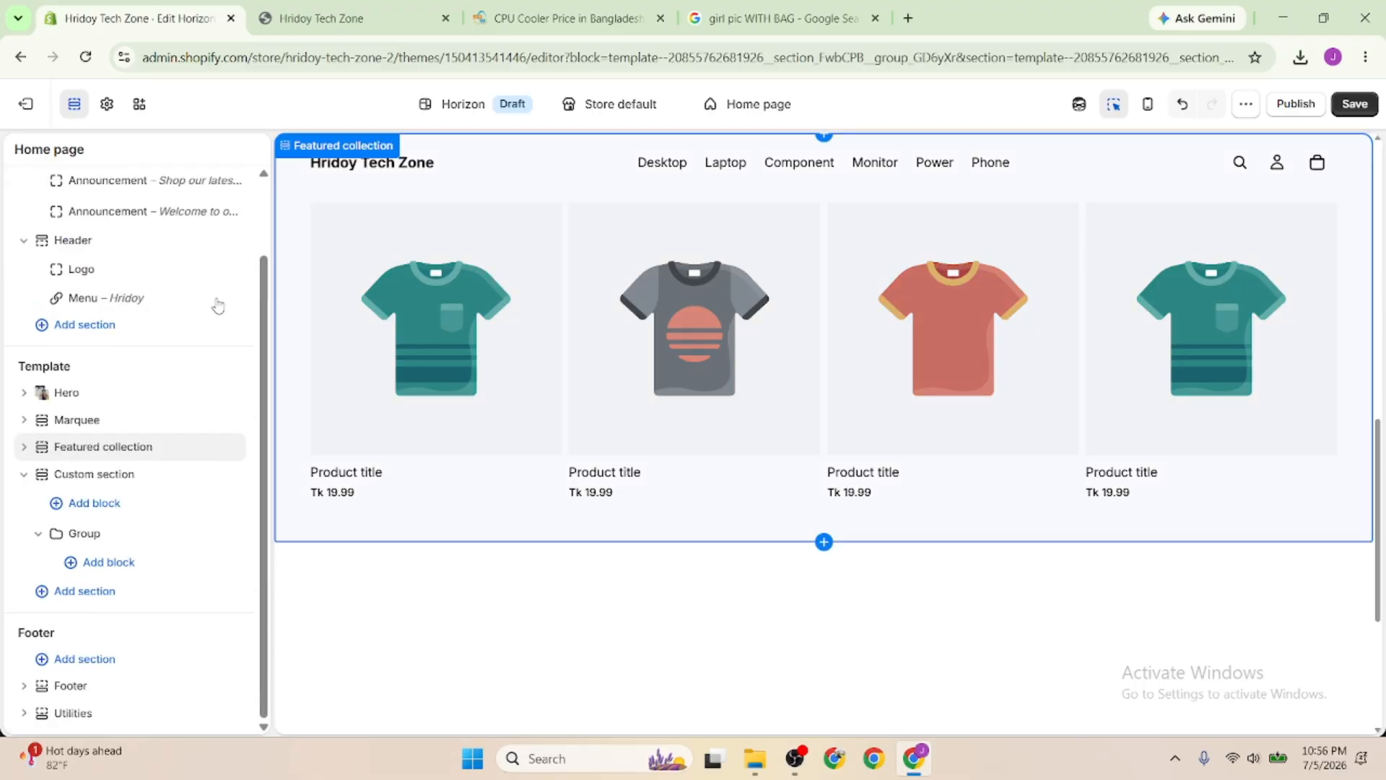
click(109, 563)
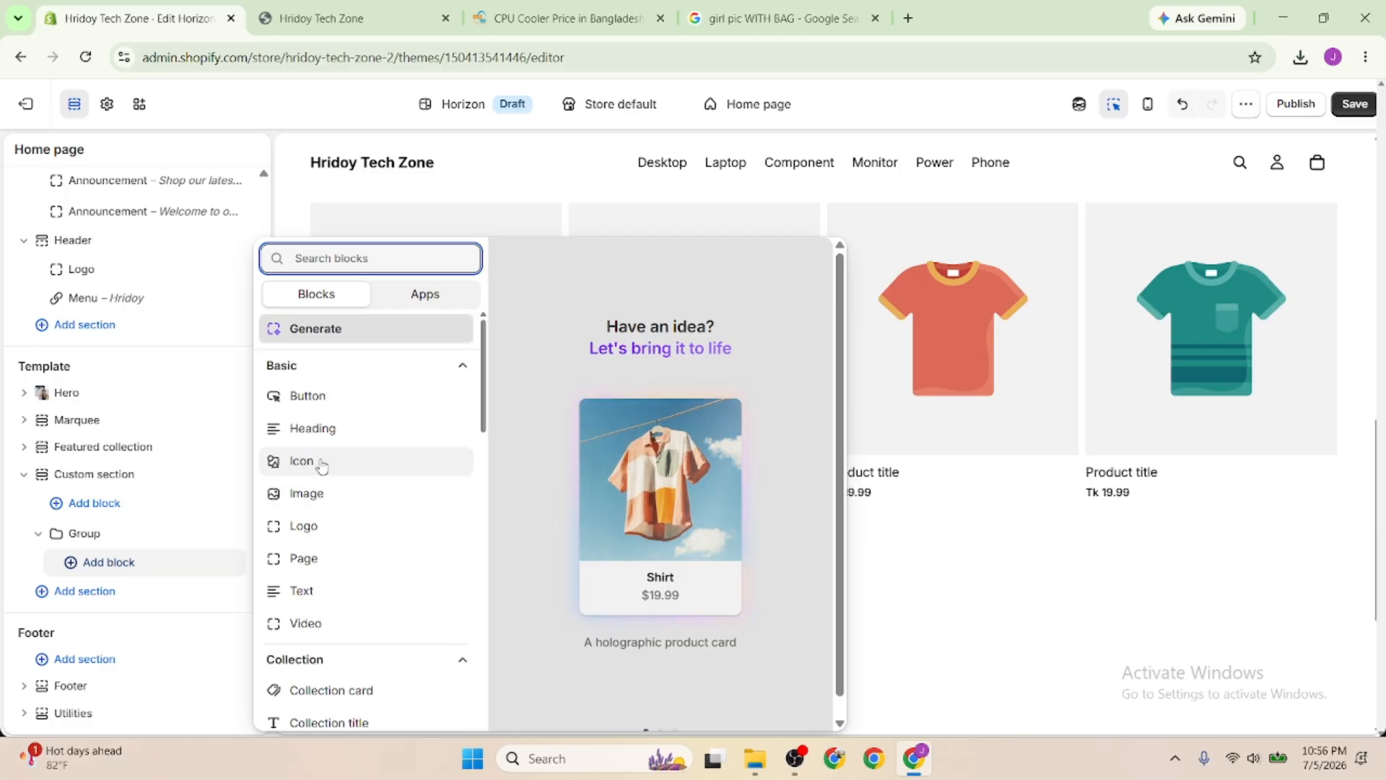
click(318, 498)
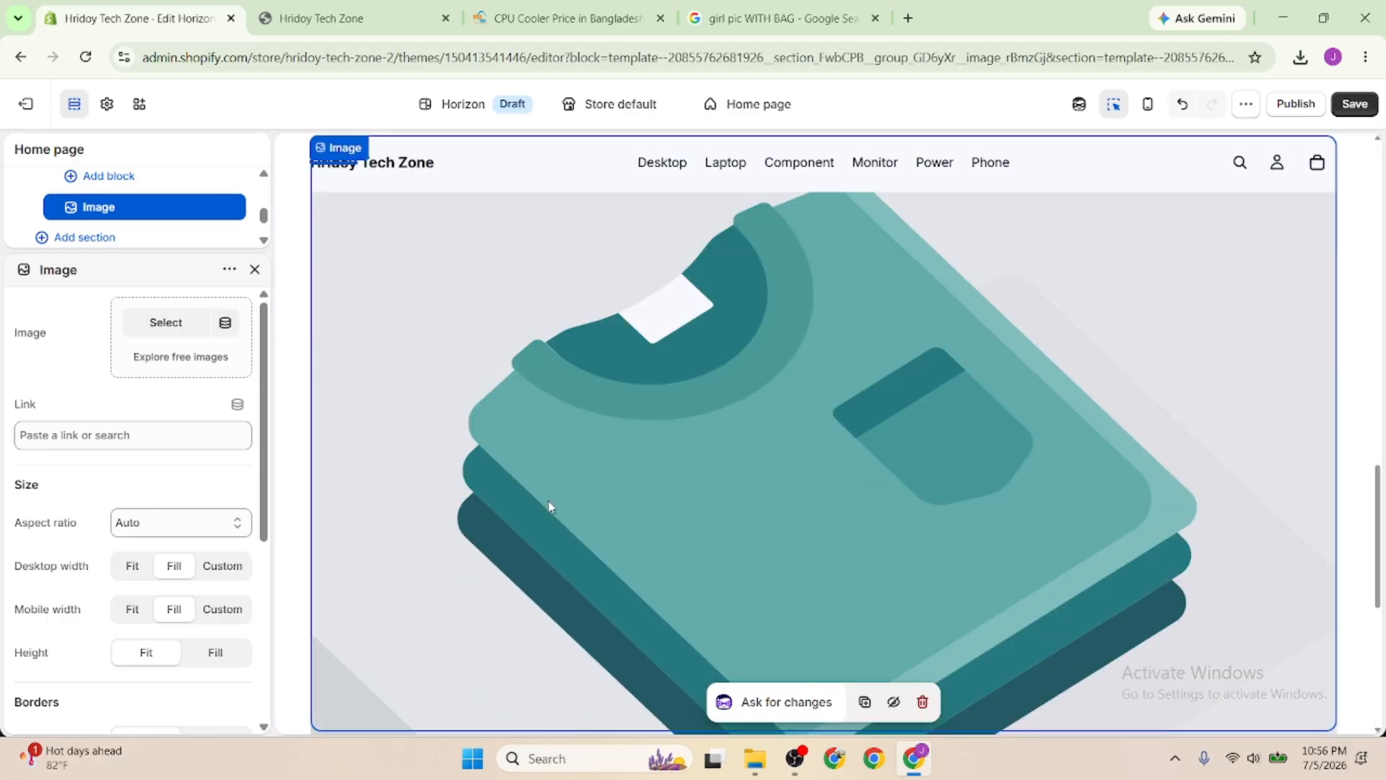
Add a Heading block directly to the Custom section, above the image group, and close its settings
scroll(603, 468, down, 5)
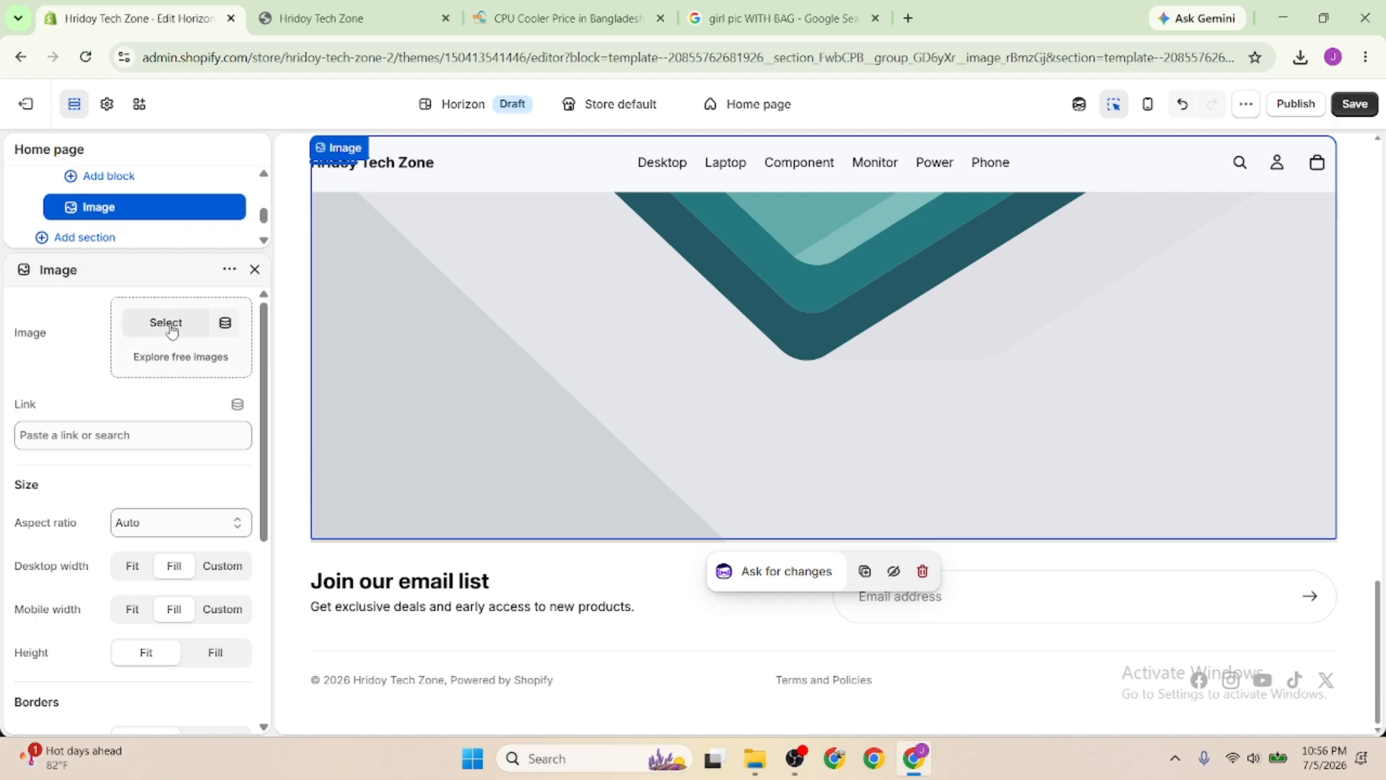
click(254, 270)
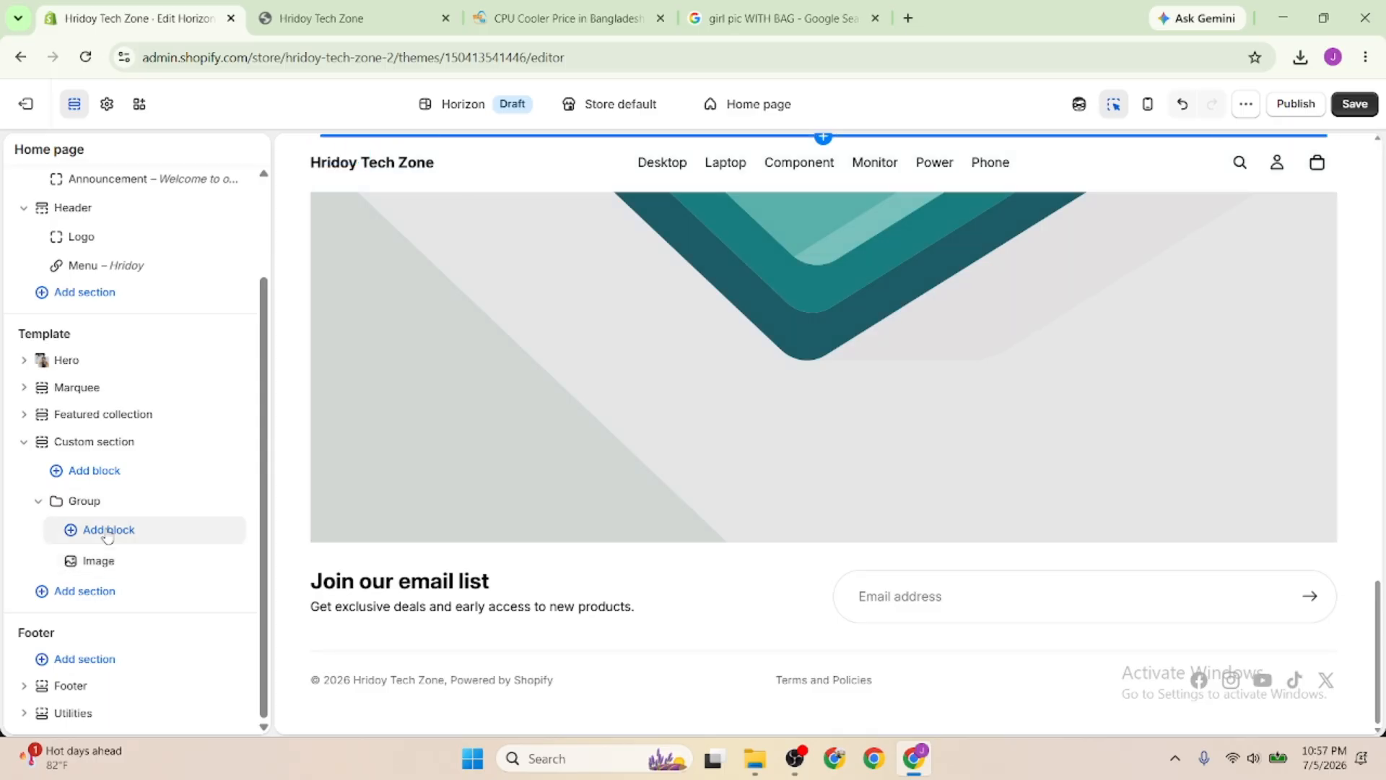
click(89, 471)
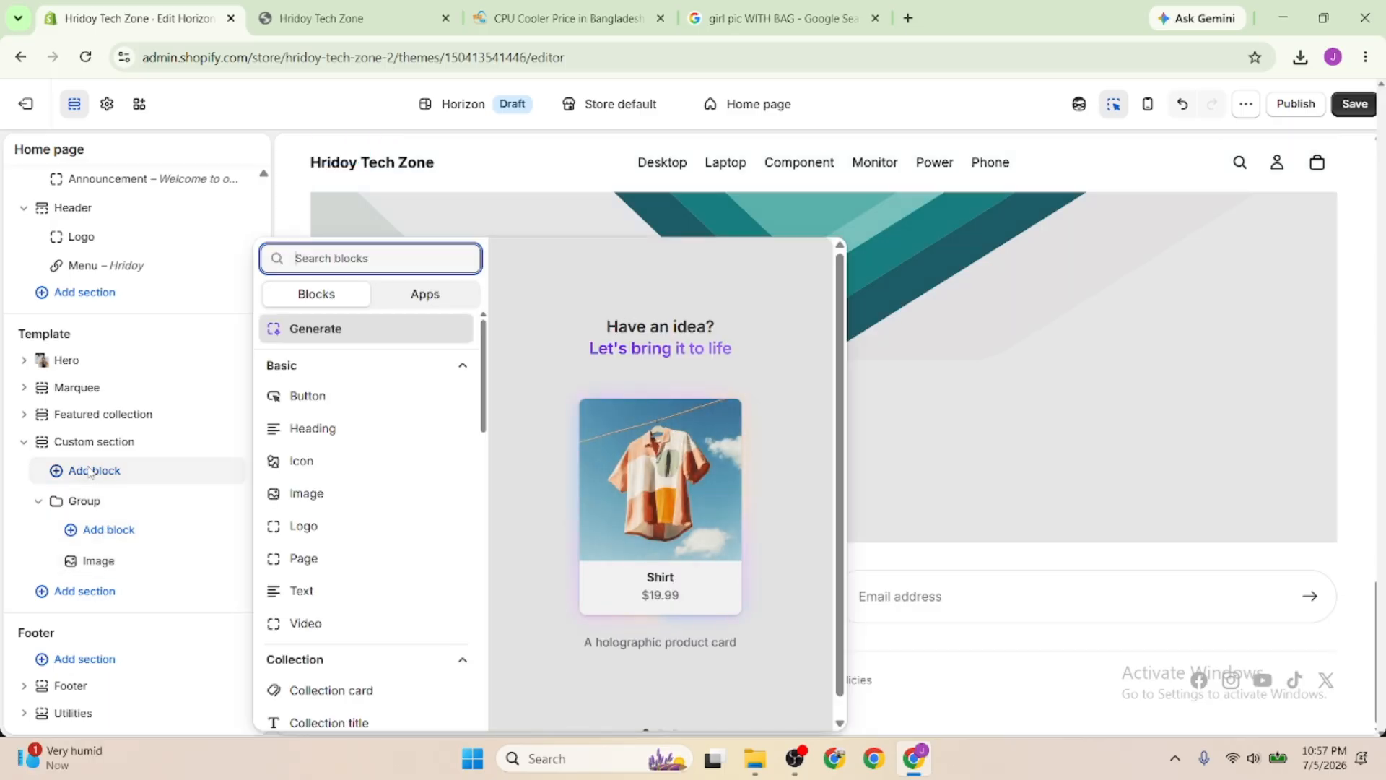
click(306, 432)
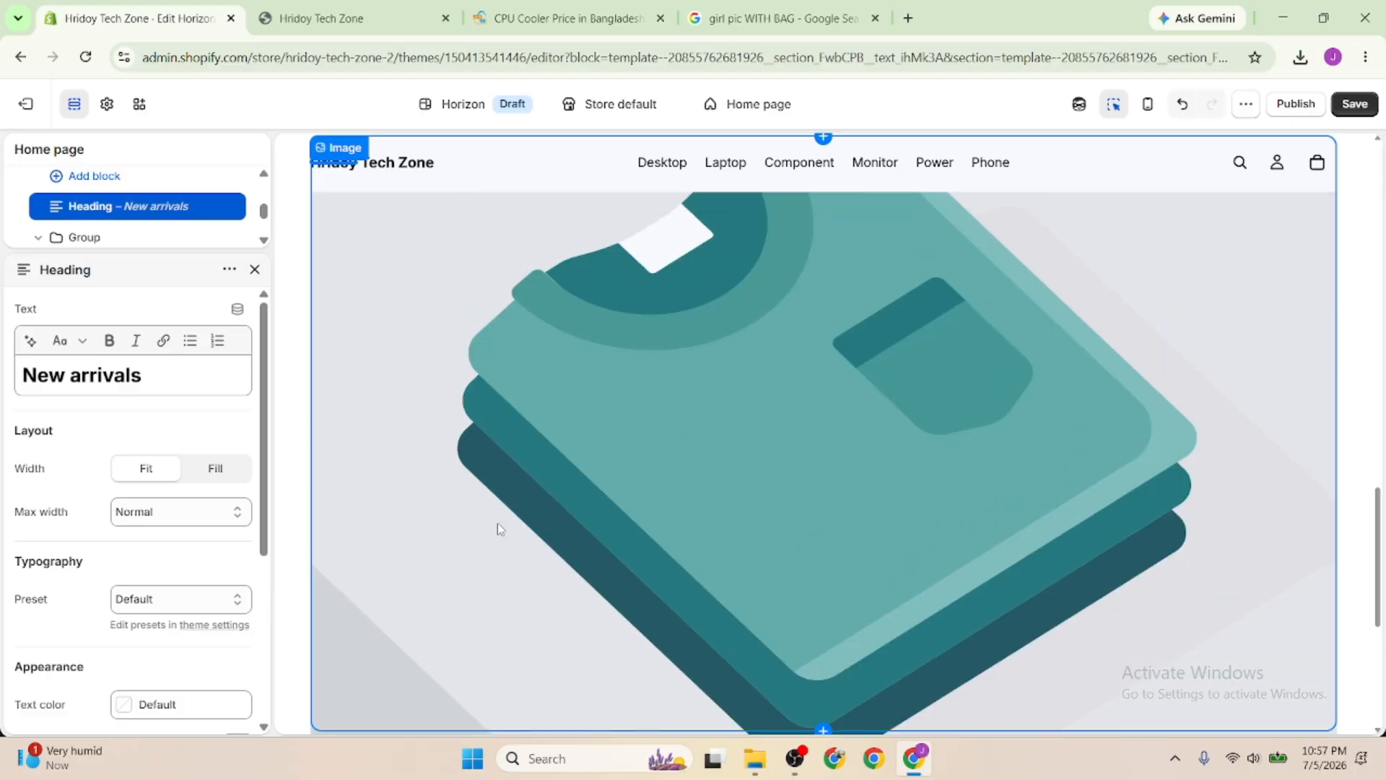
scroll(585, 491, up, 4)
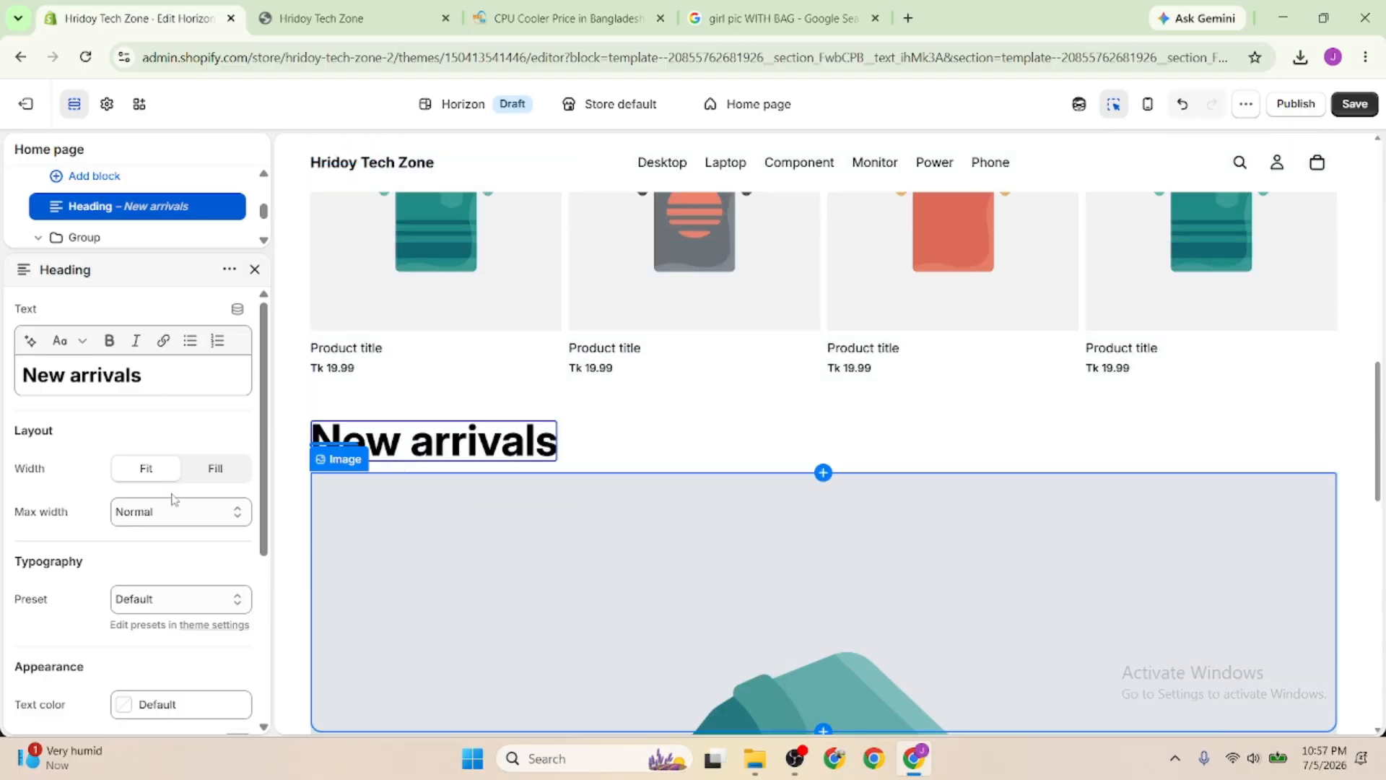
scroll(174, 498, down, 4)
click(254, 270)
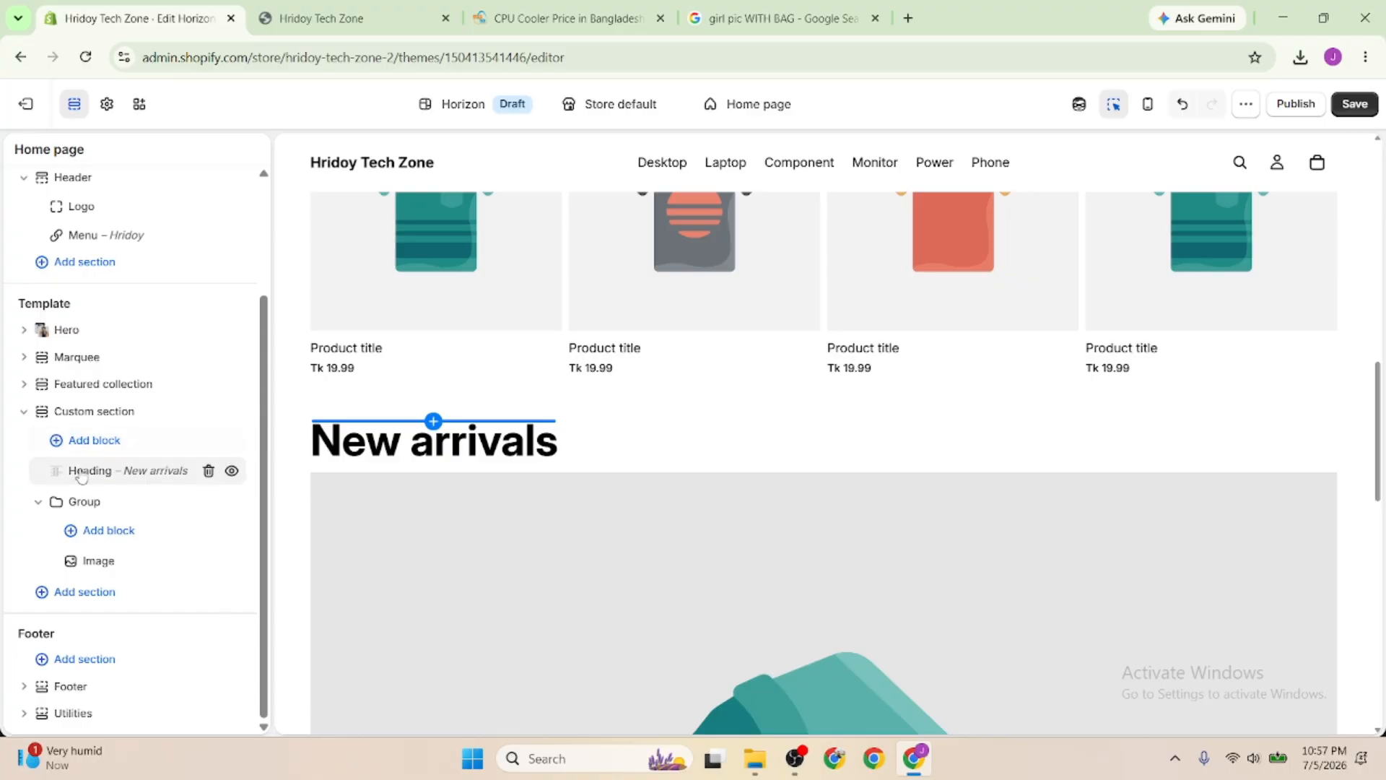
Add a Button block to the Custom section, check it in the page preview, and close its settings
click(79, 443)
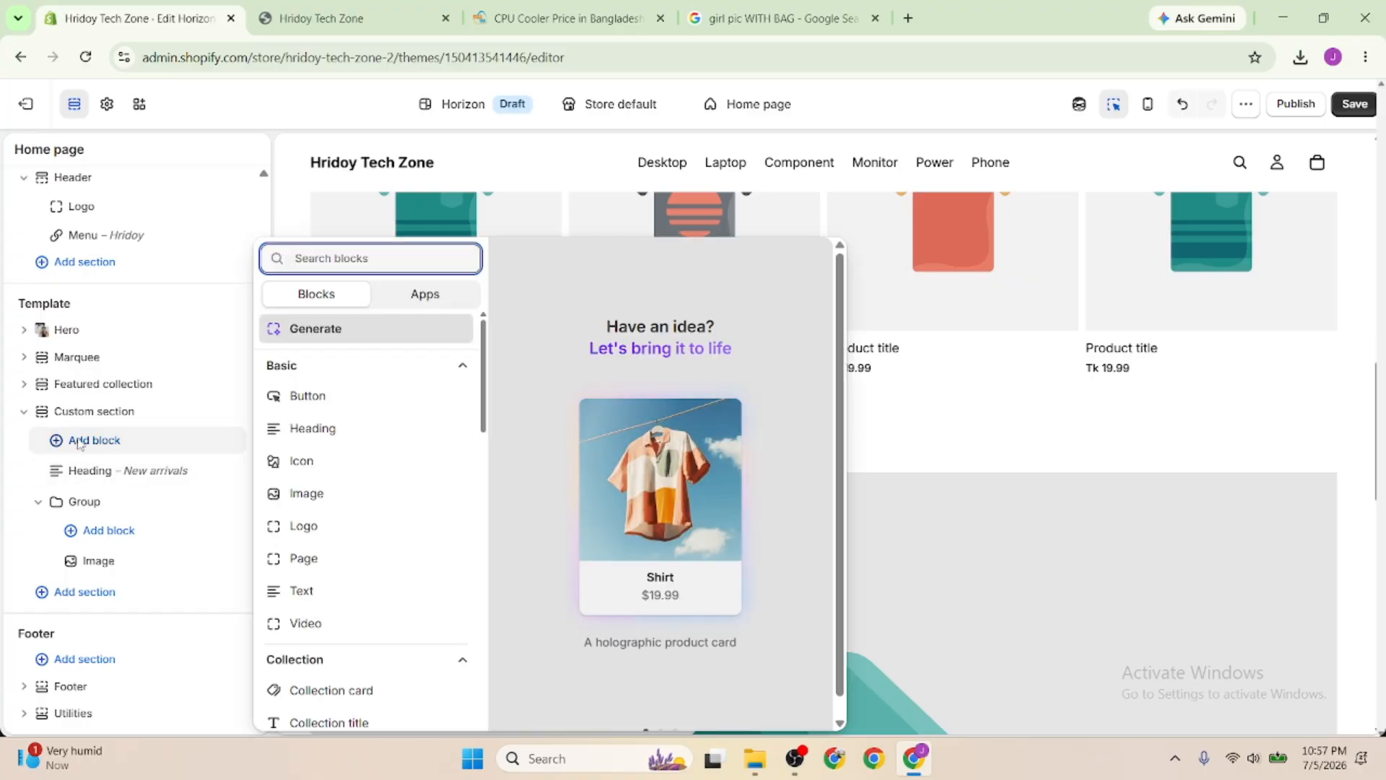
click(329, 396)
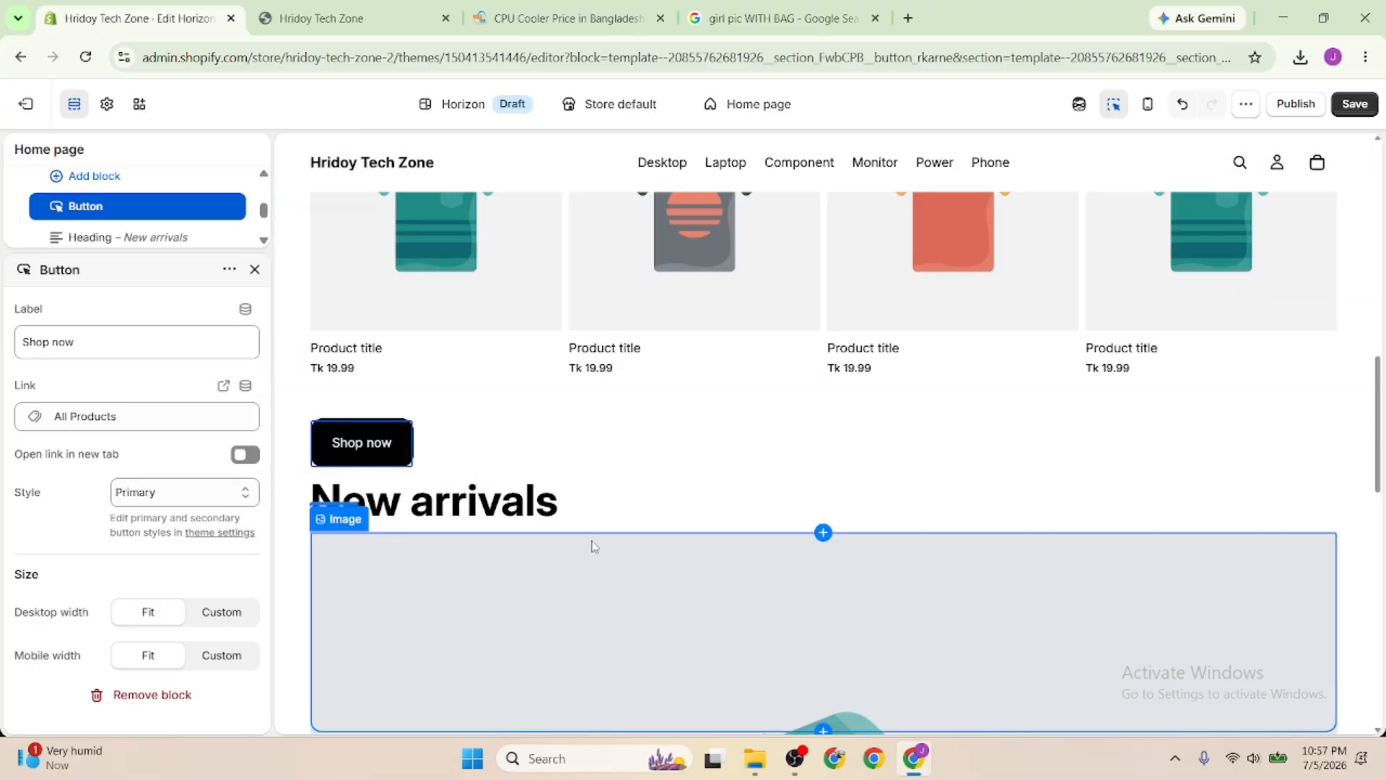
scroll(592, 546, down, 5)
scroll(592, 546, down, 5)
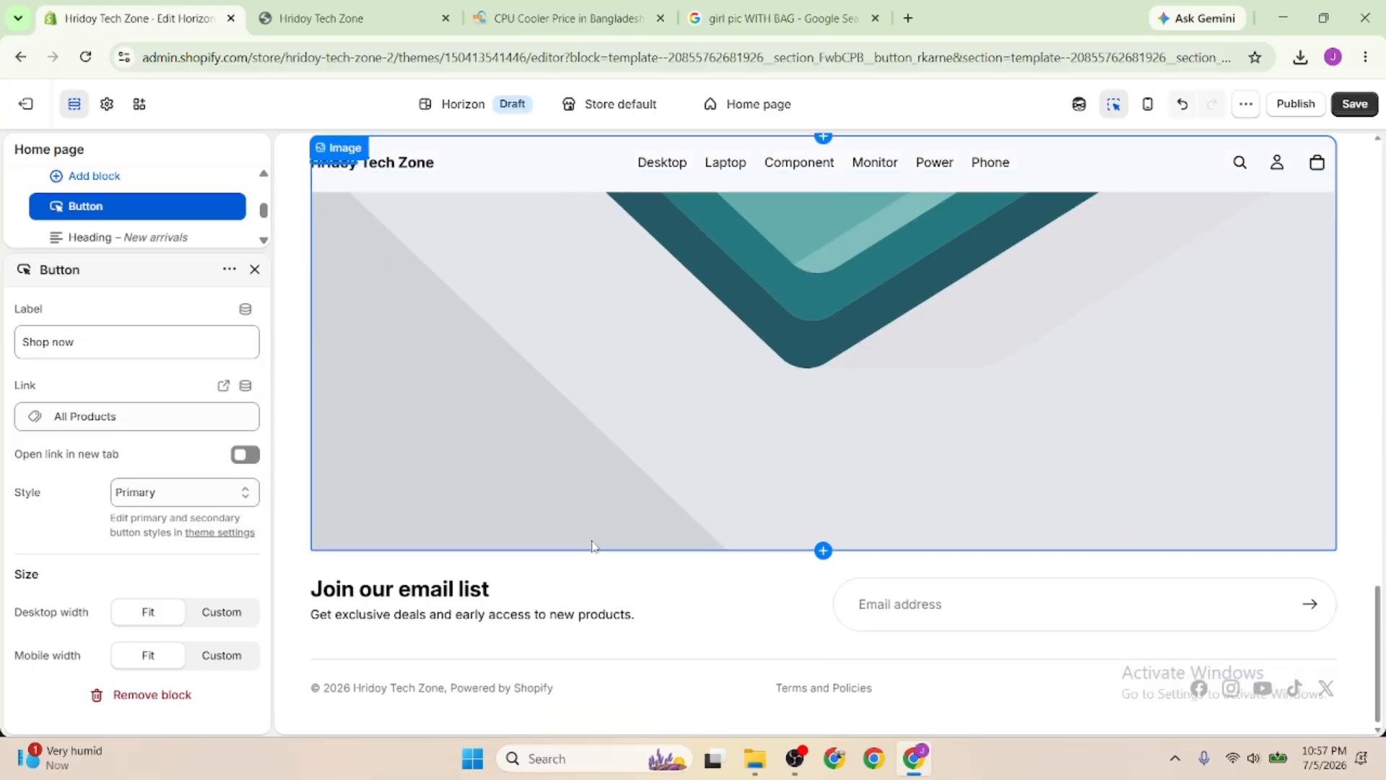
scroll(592, 546, up, 6)
scroll(592, 546, up, 3)
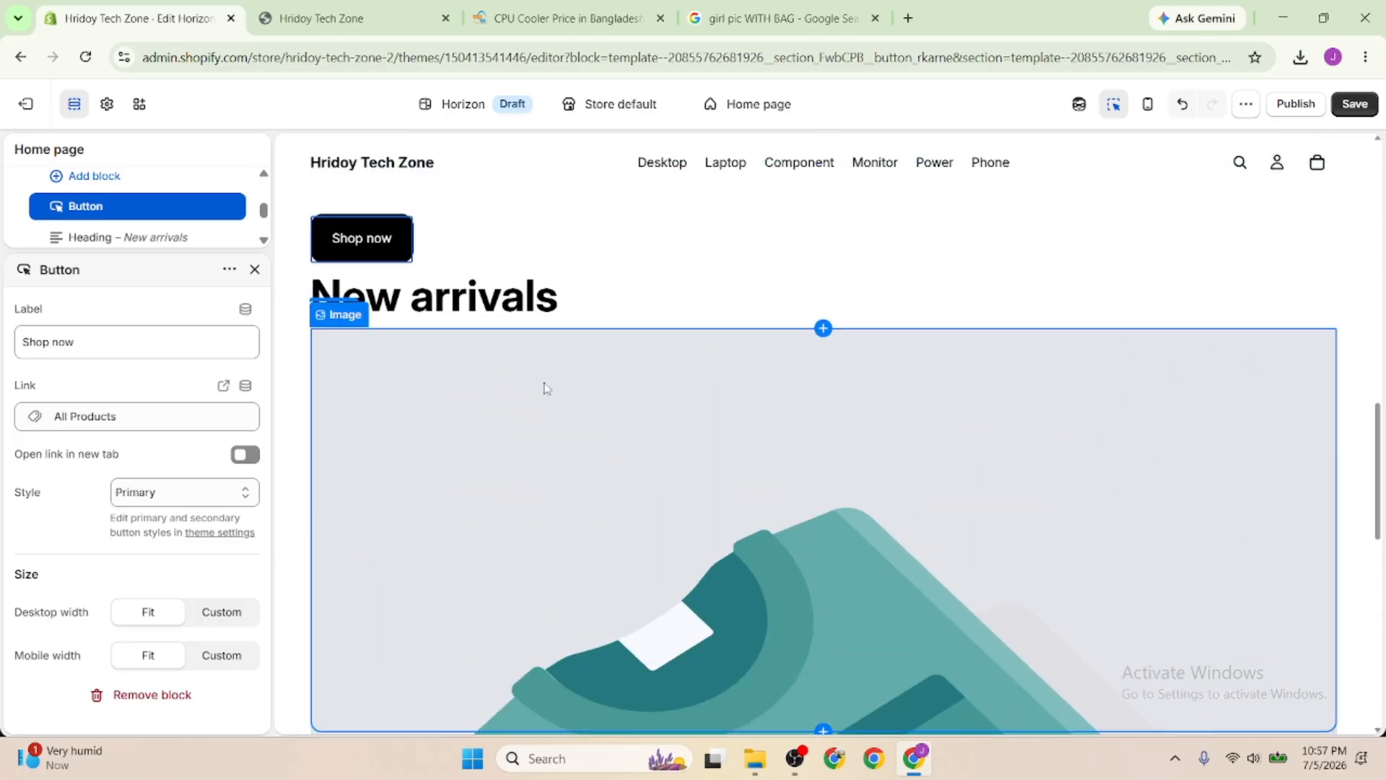
scroll(547, 388, down, 1)
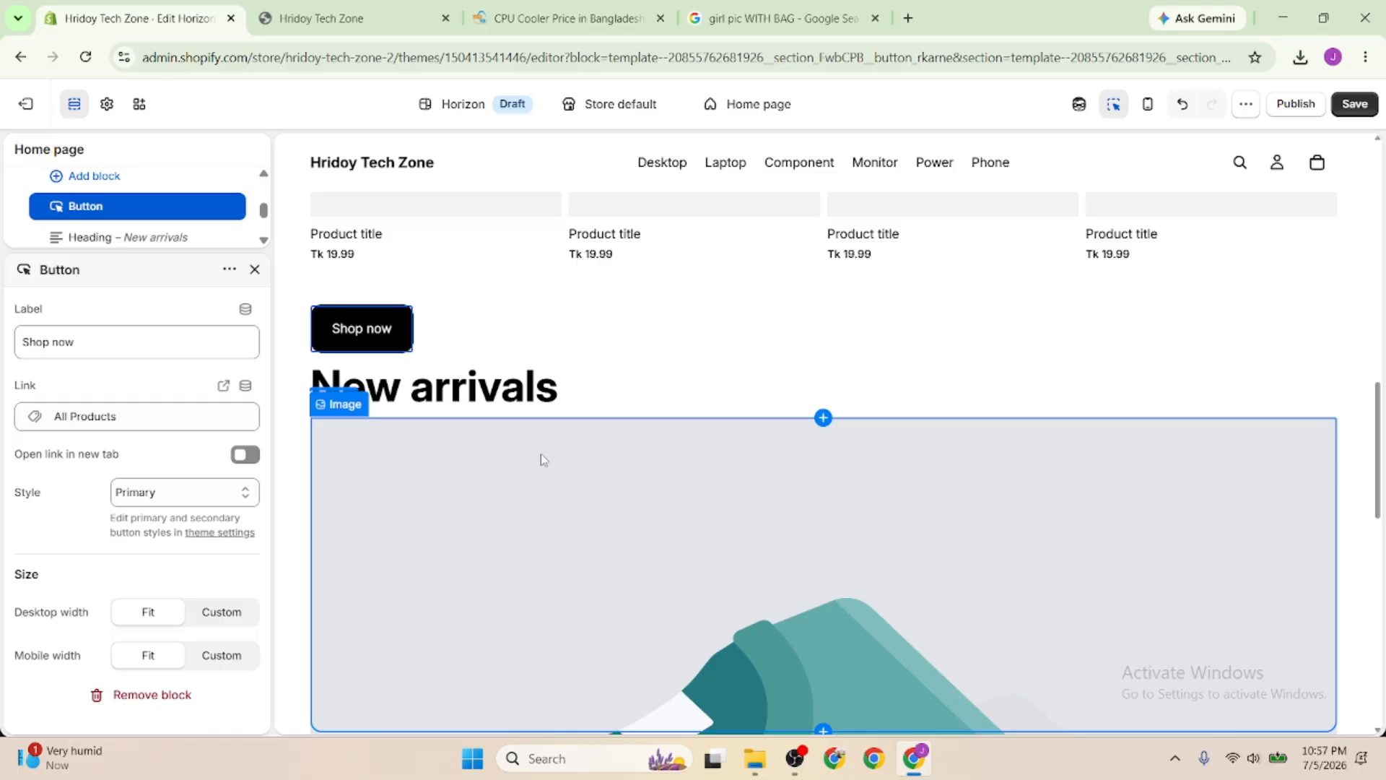
click(375, 337)
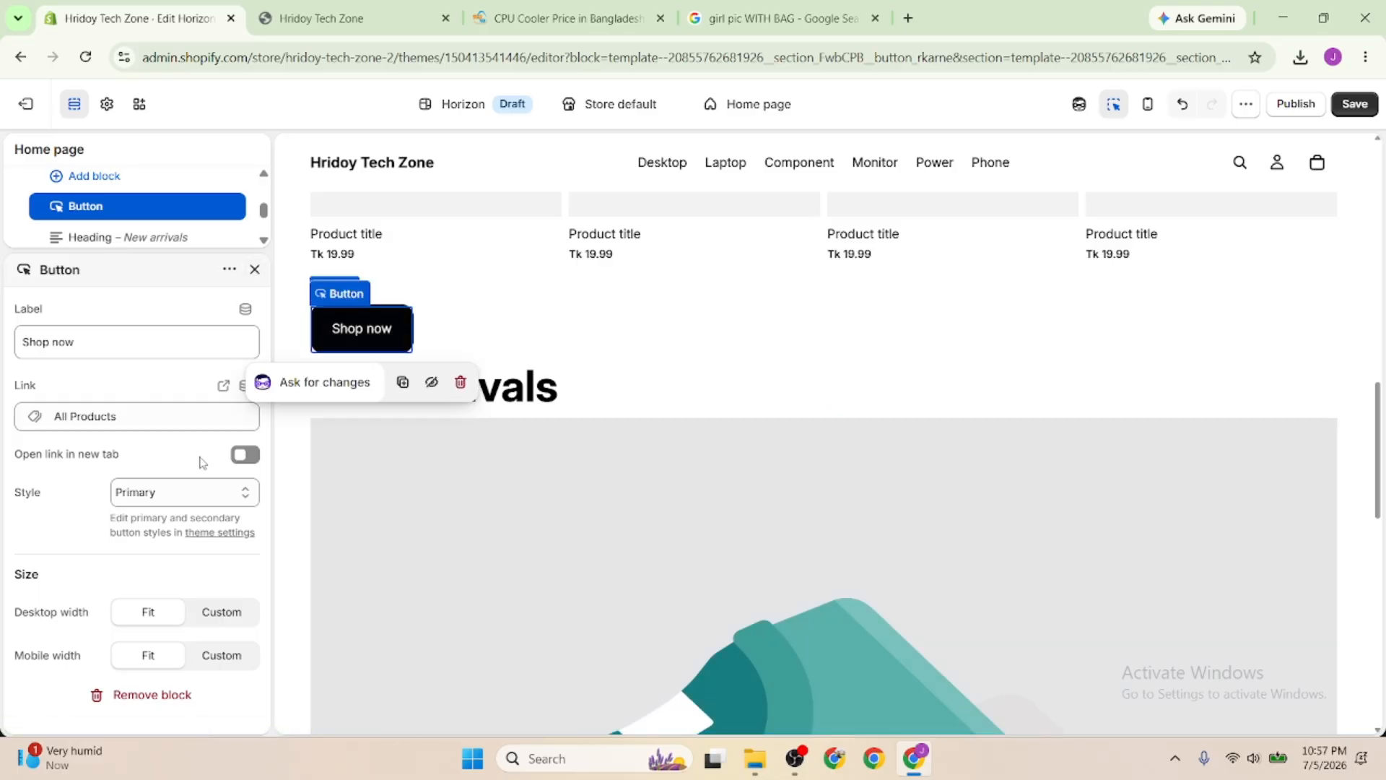
click(255, 269)
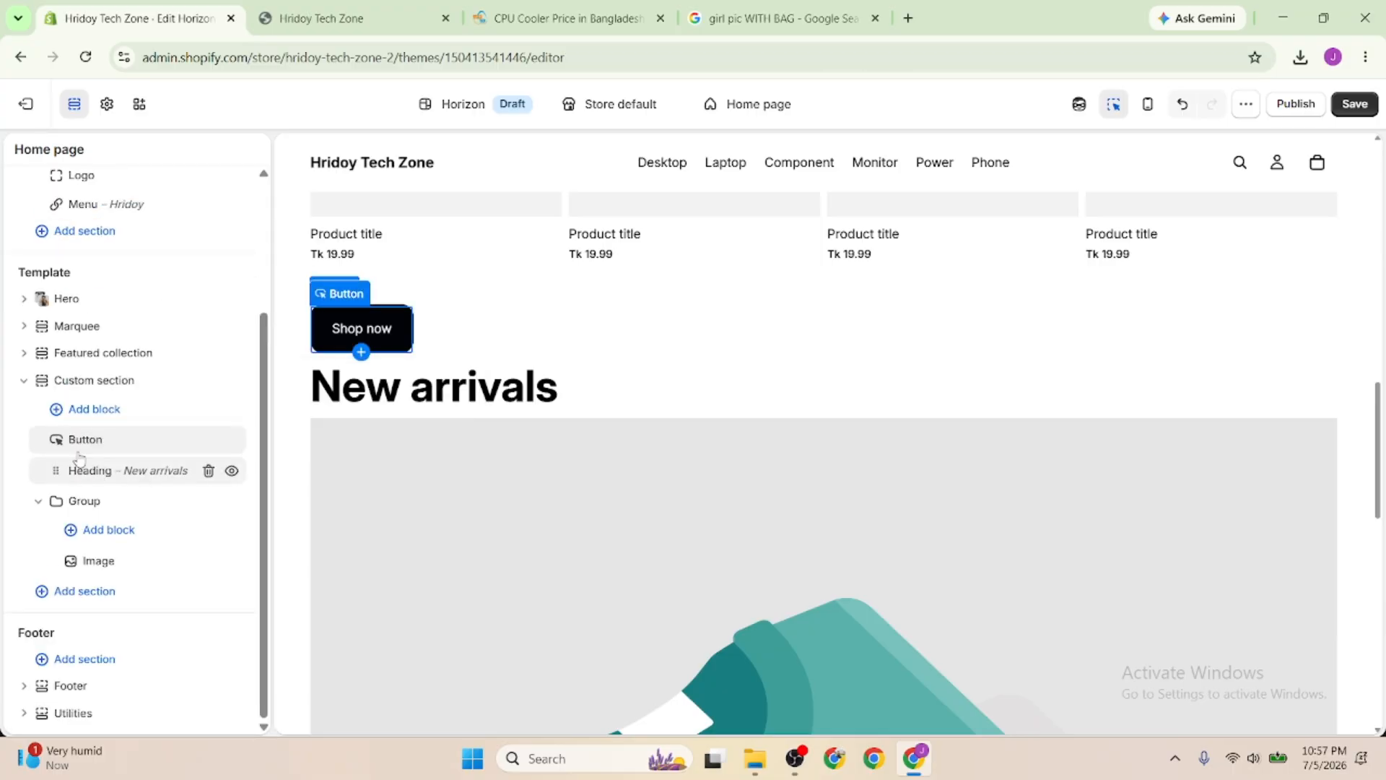
Reorder the Custom section blocks: put the button below the group and the New arrivals heading inside the group above the image
drag(56, 439, 225, 569)
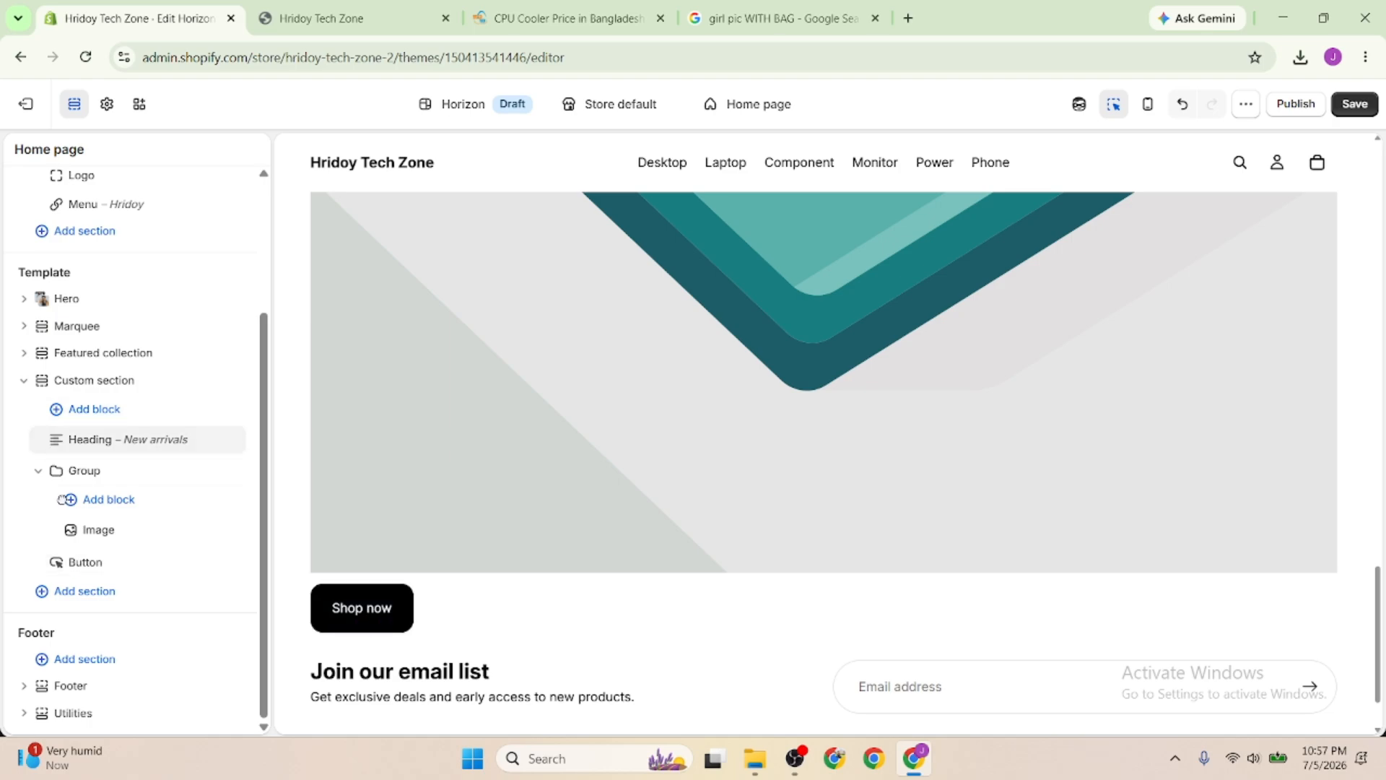
drag(55, 443, 68, 546)
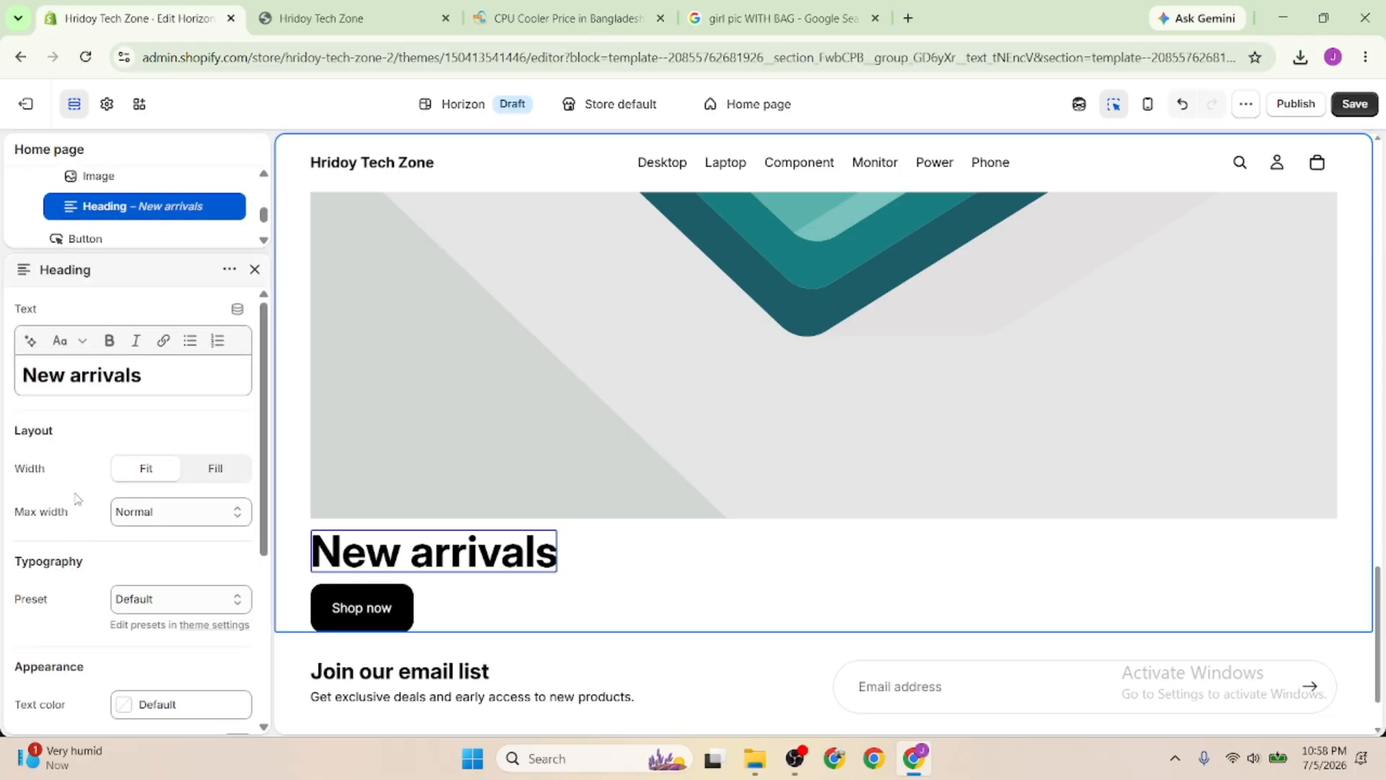
click(257, 268)
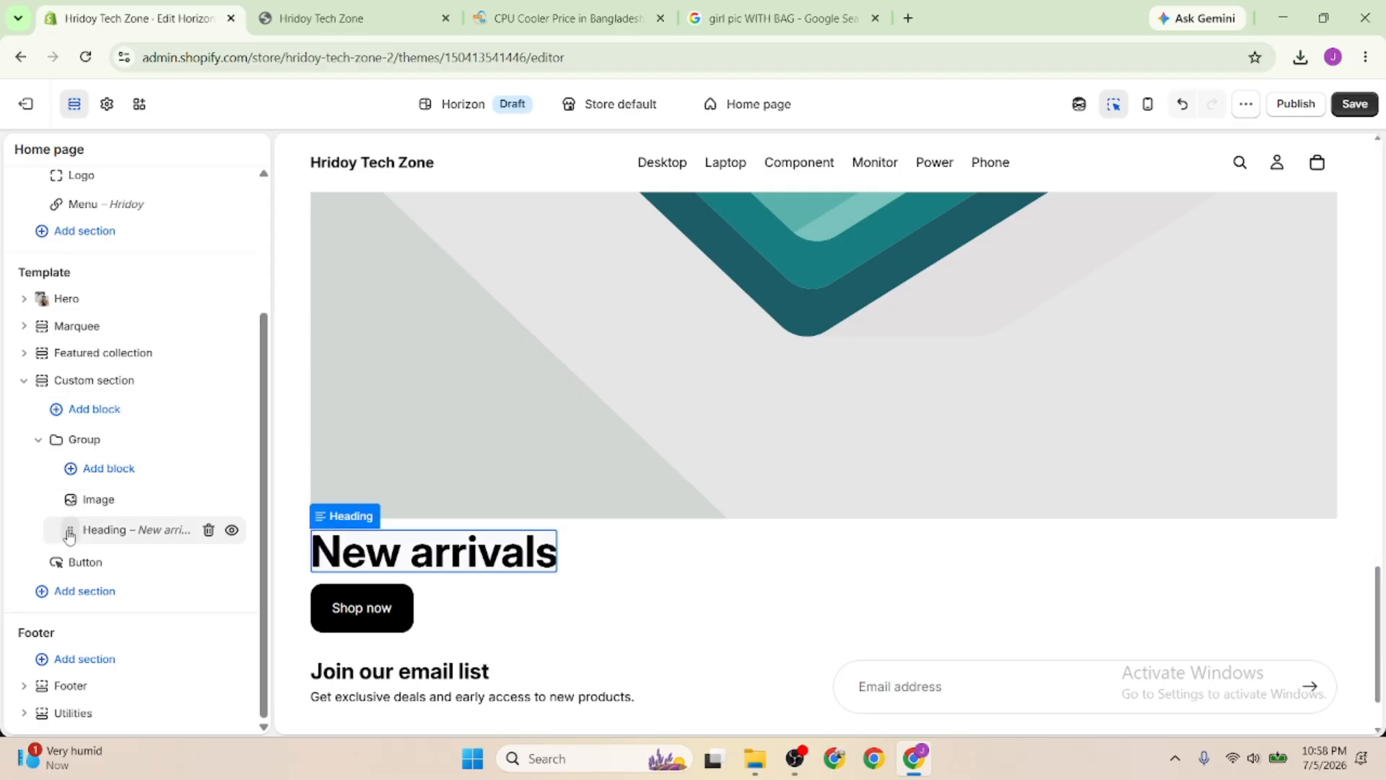
drag(68, 532, 69, 469)
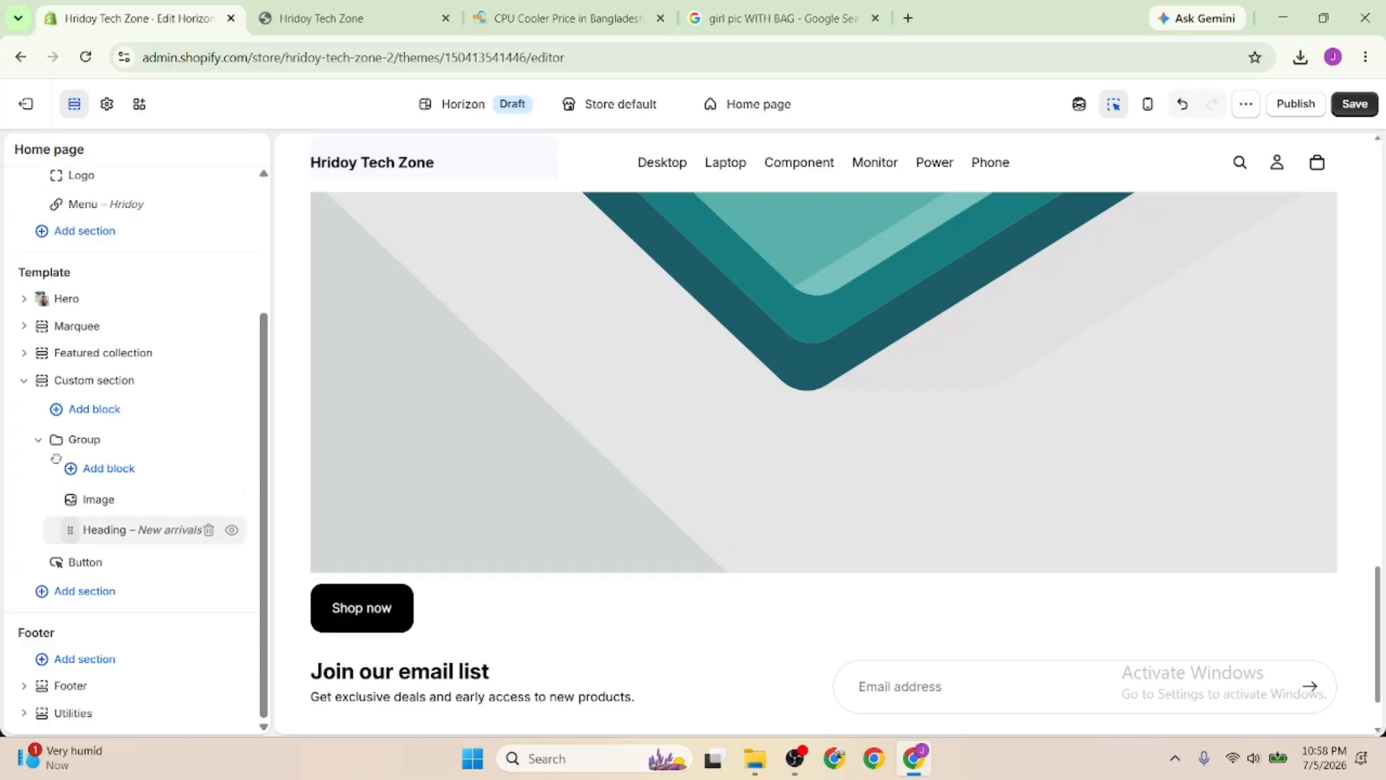
drag(70, 531, 58, 465)
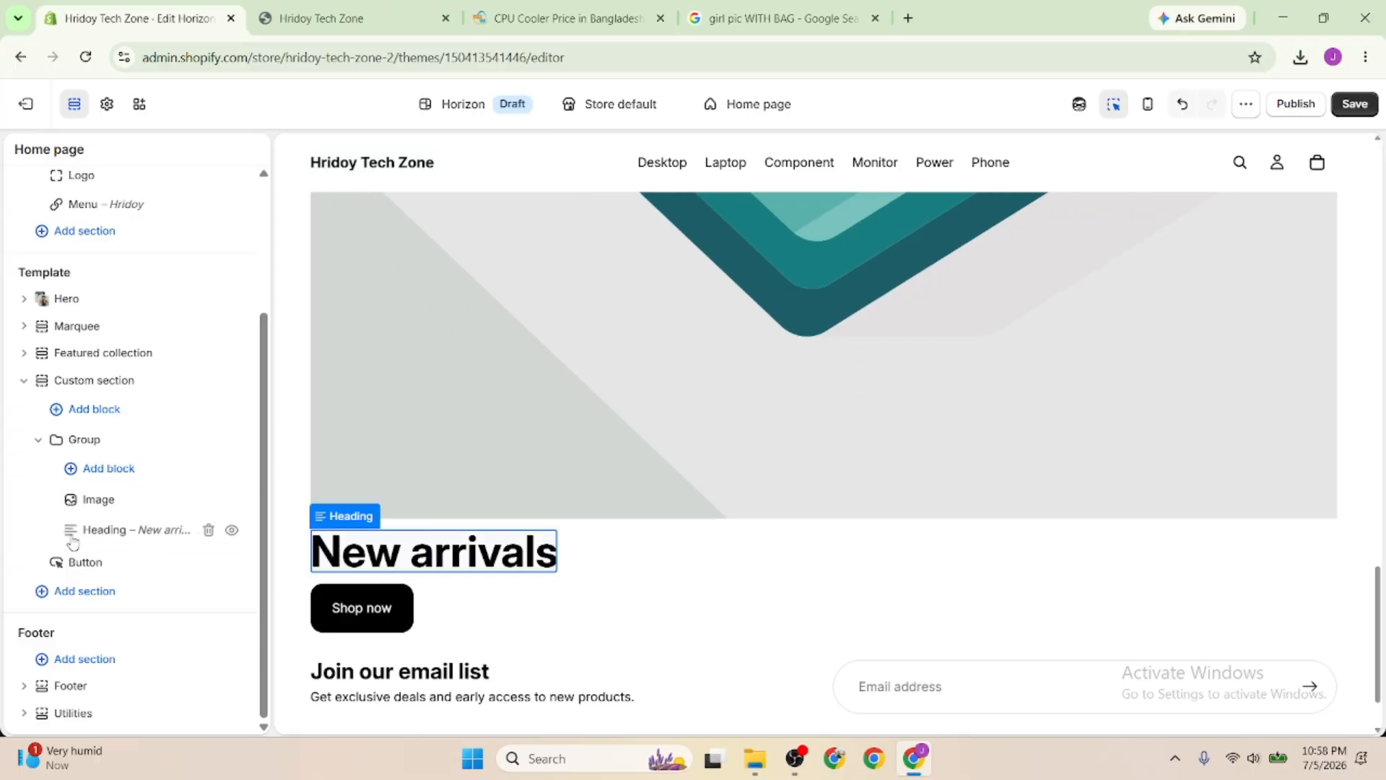
drag(69, 531, 68, 495)
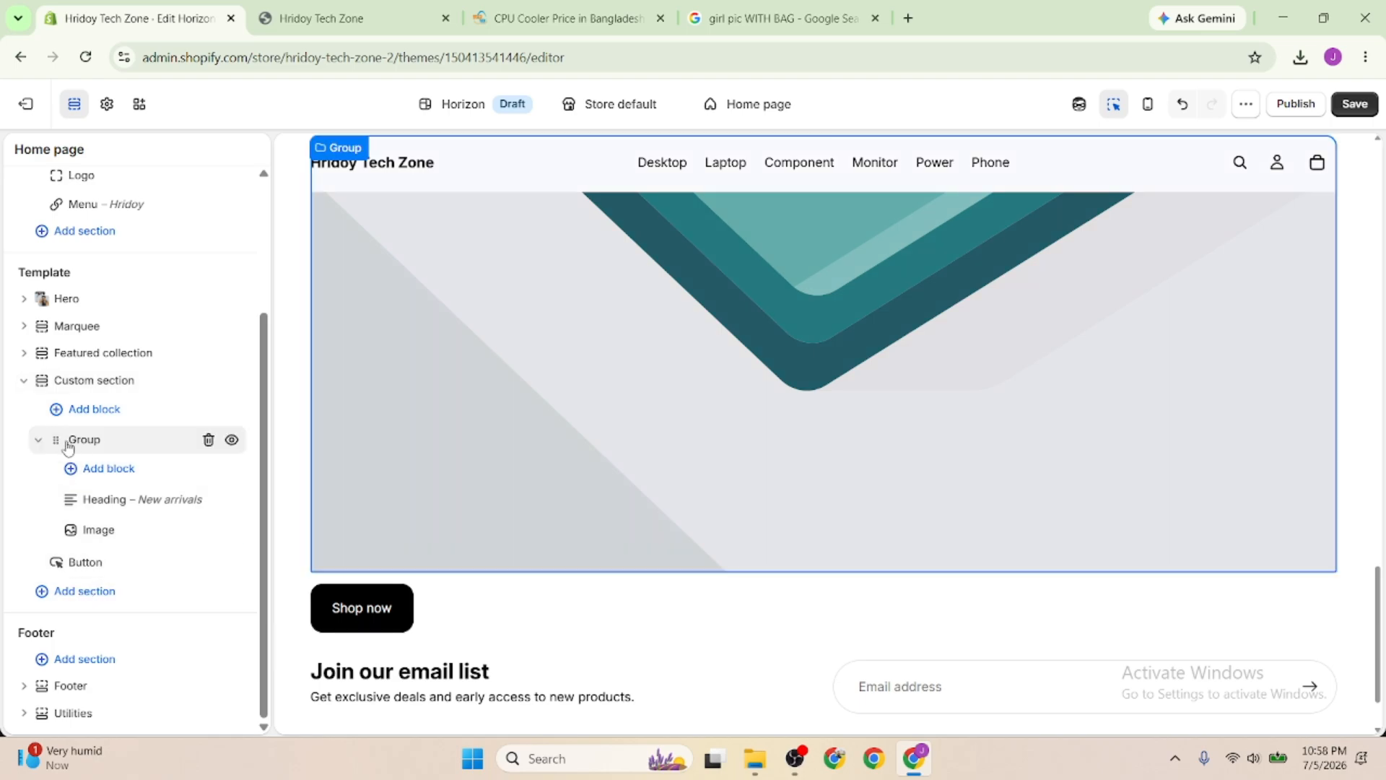
Duplicate the group holding the heading and image within the Custom section, and check the copy in the preview
click(44, 441)
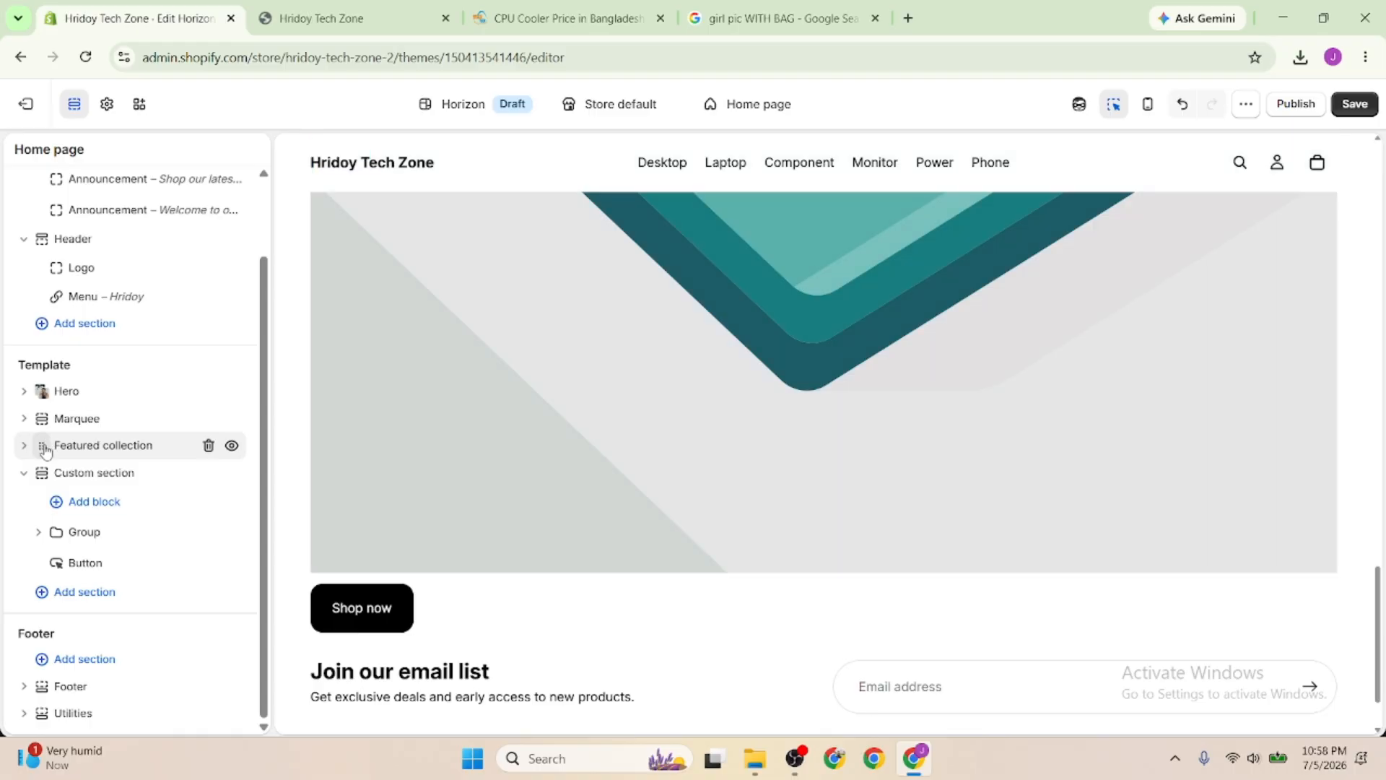
click(67, 541)
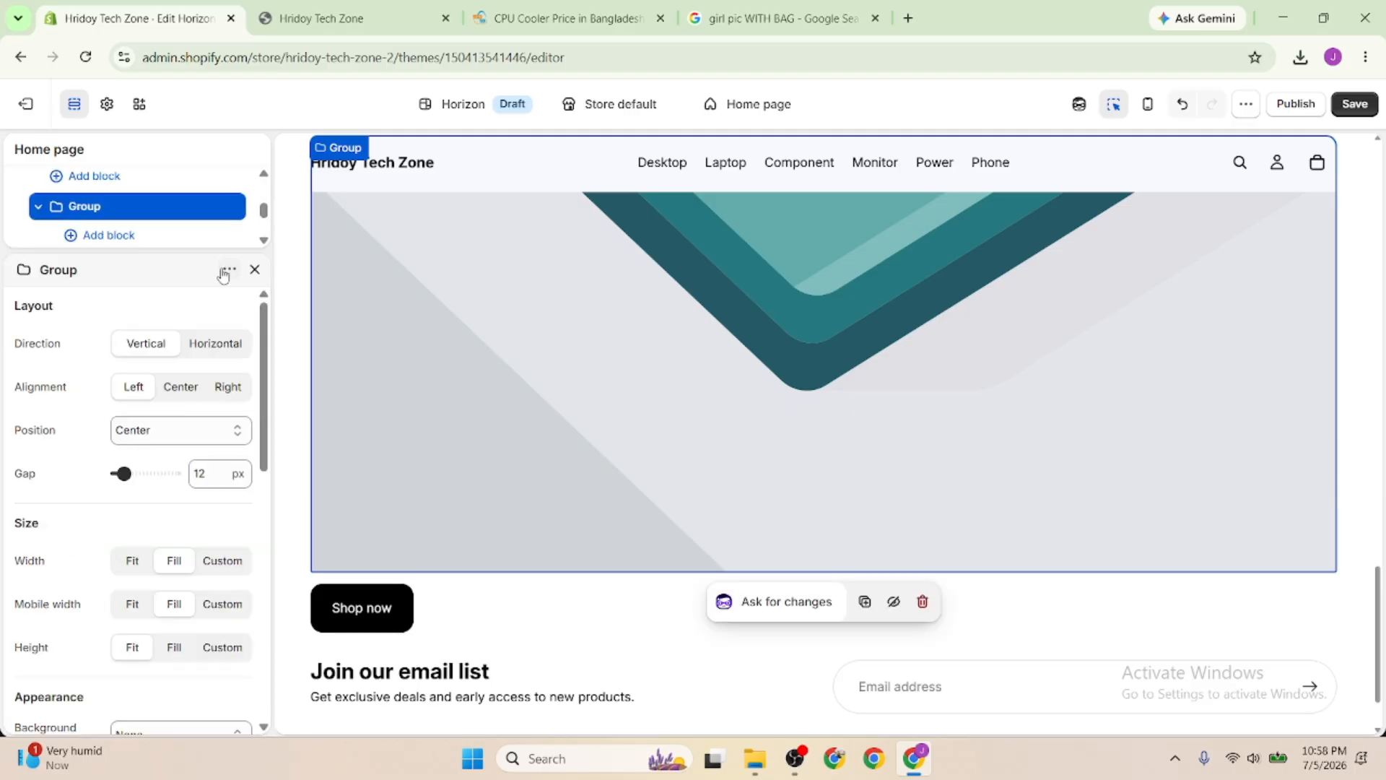
click(228, 270)
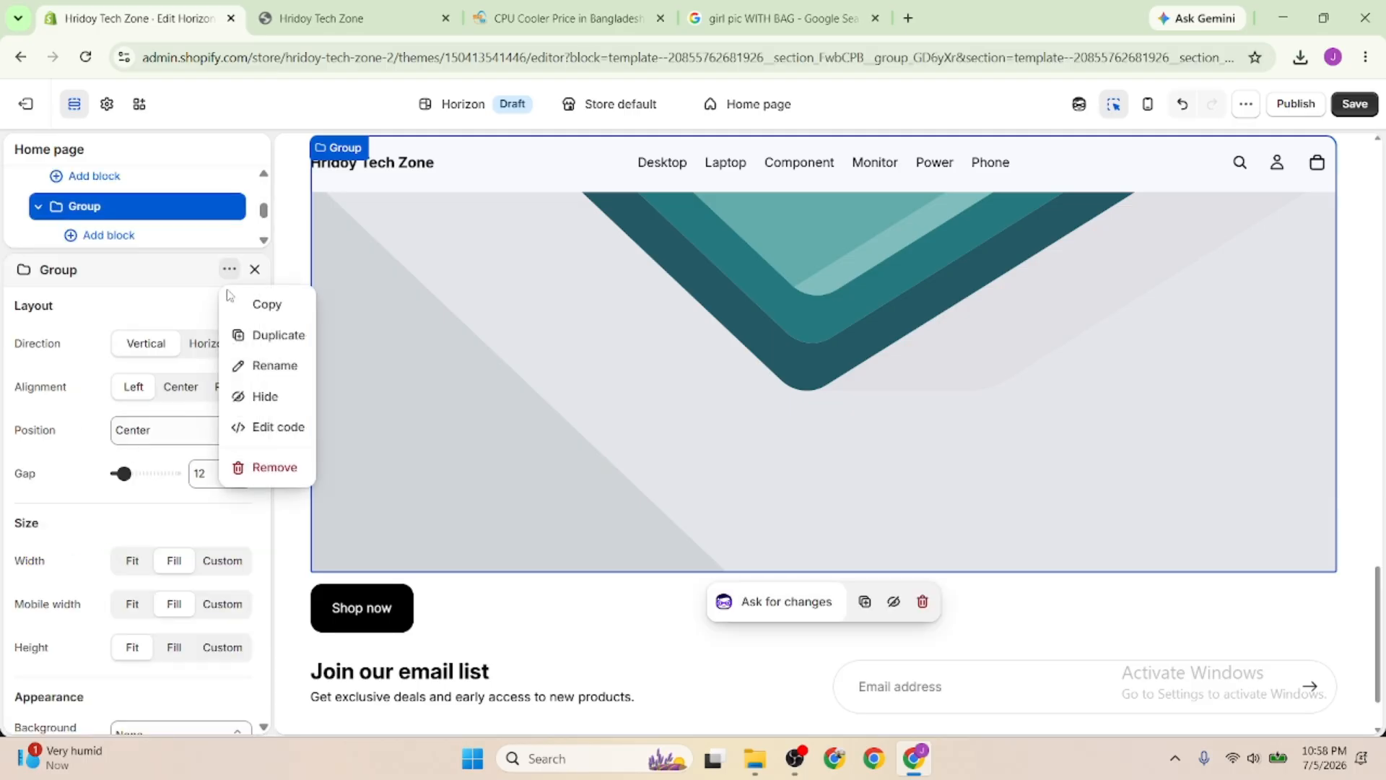
click(263, 337)
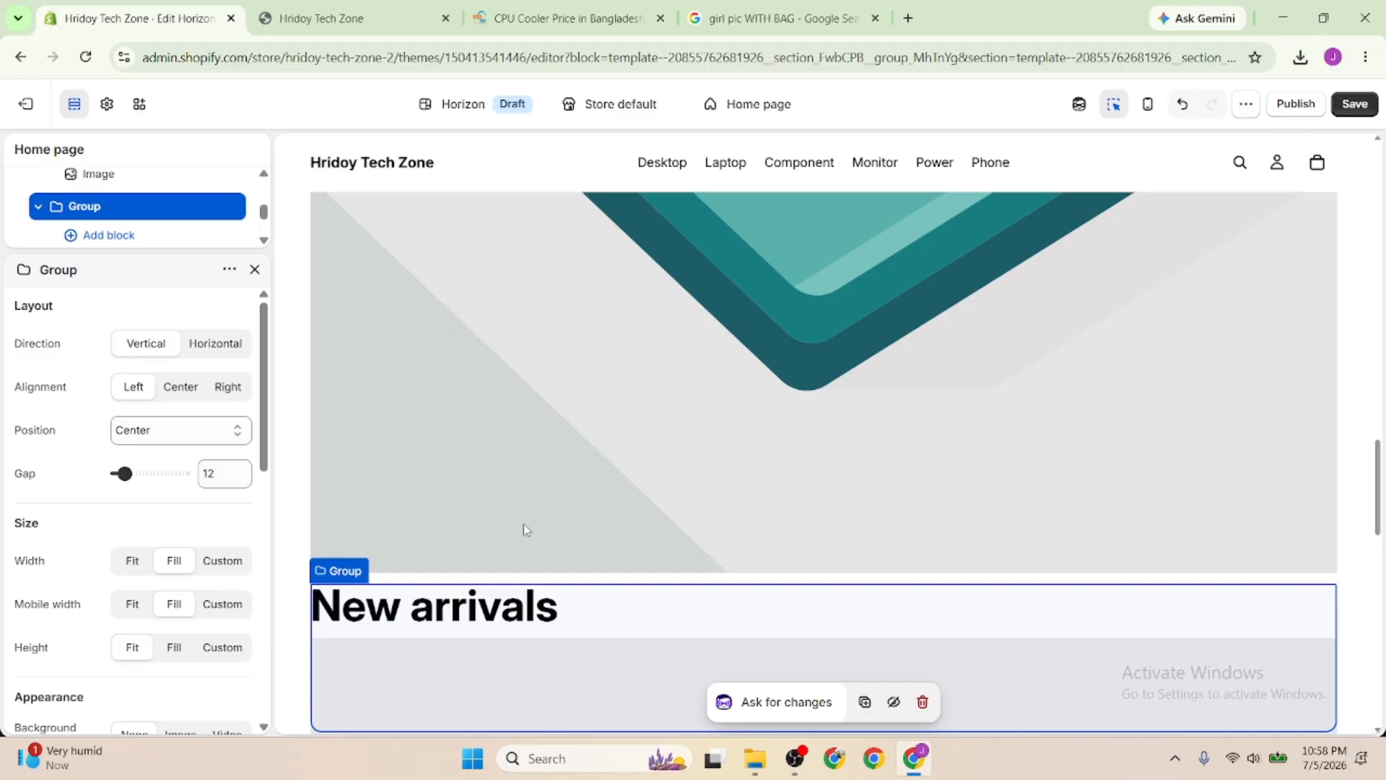
scroll(534, 521, down, 6)
scroll(540, 520, down, 2)
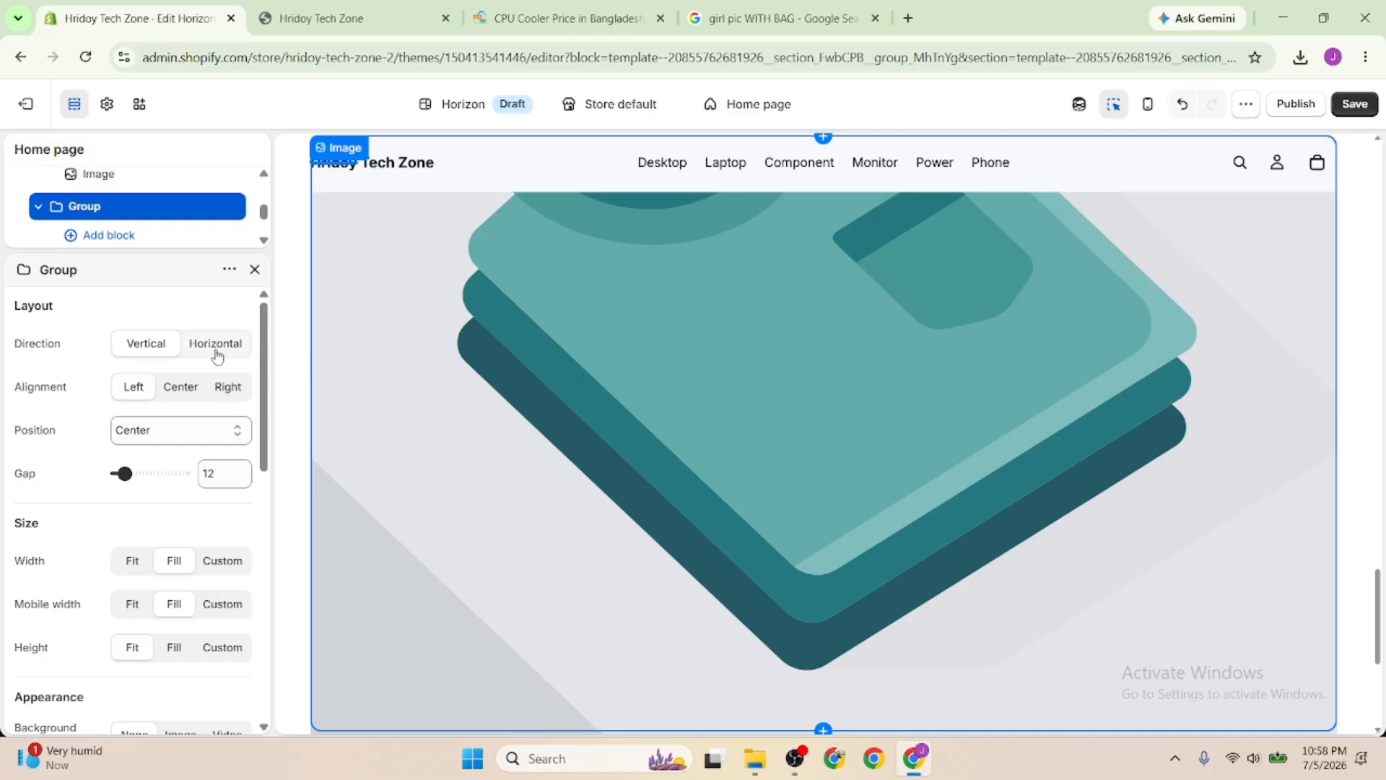
Set the duplicated group's layout direction to Horizontal, compare it with the original group, and close its settings
scroll(649, 473, up, 3)
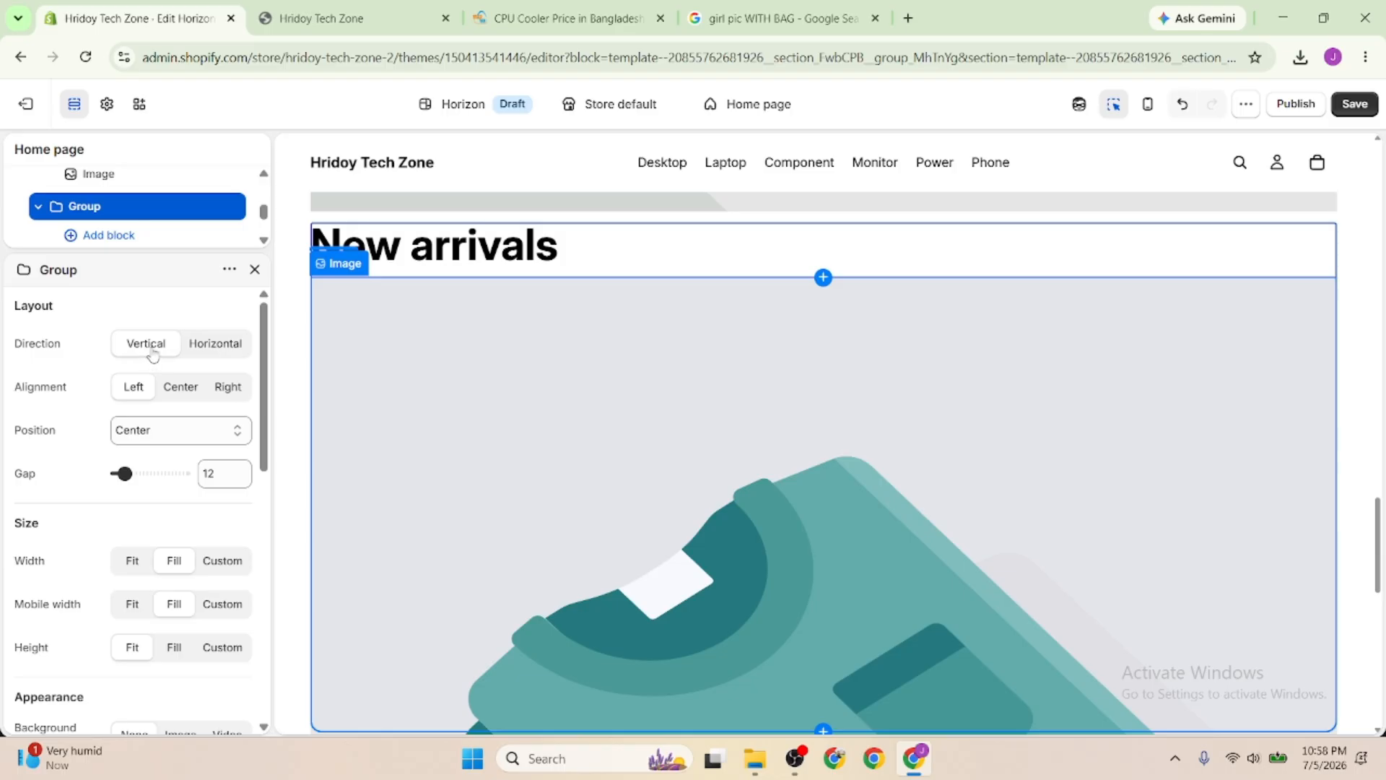
click(214, 345)
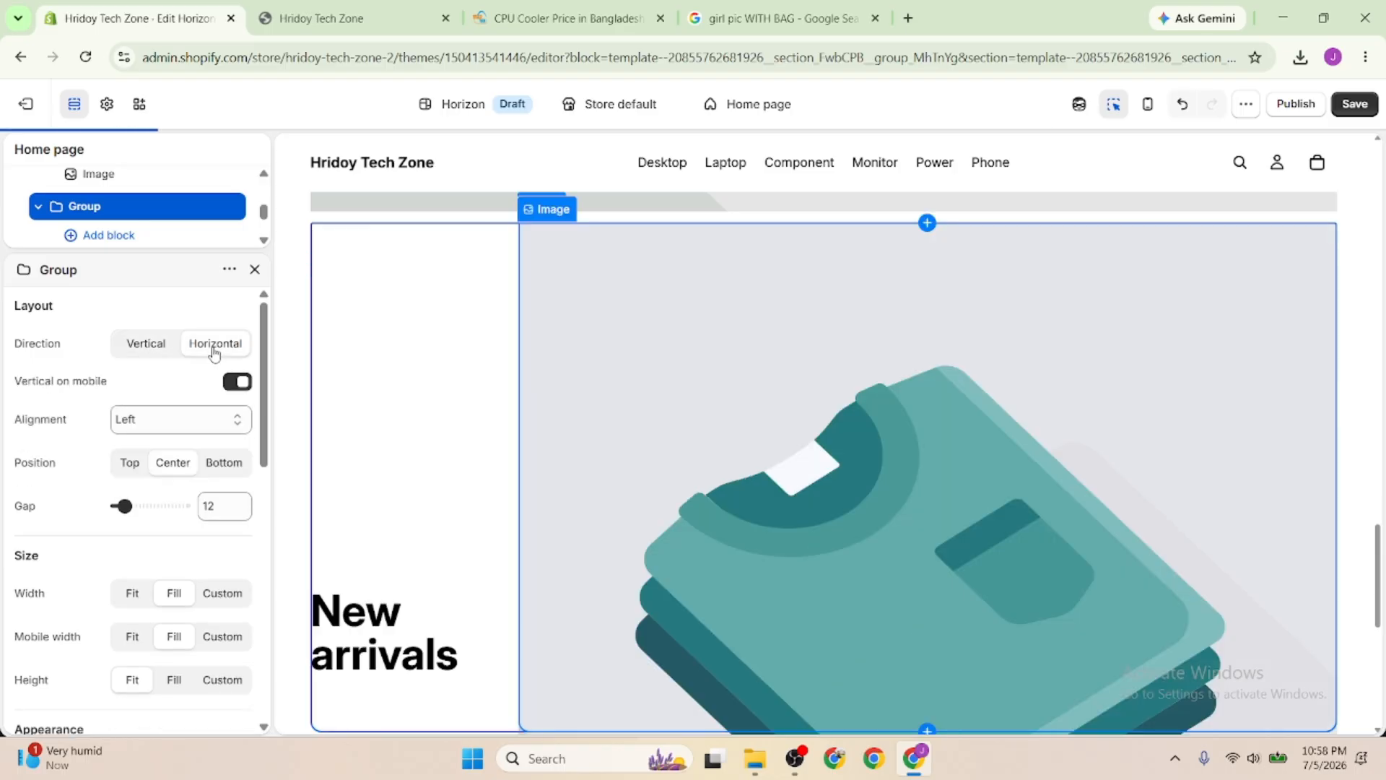
scroll(551, 495, down, 5)
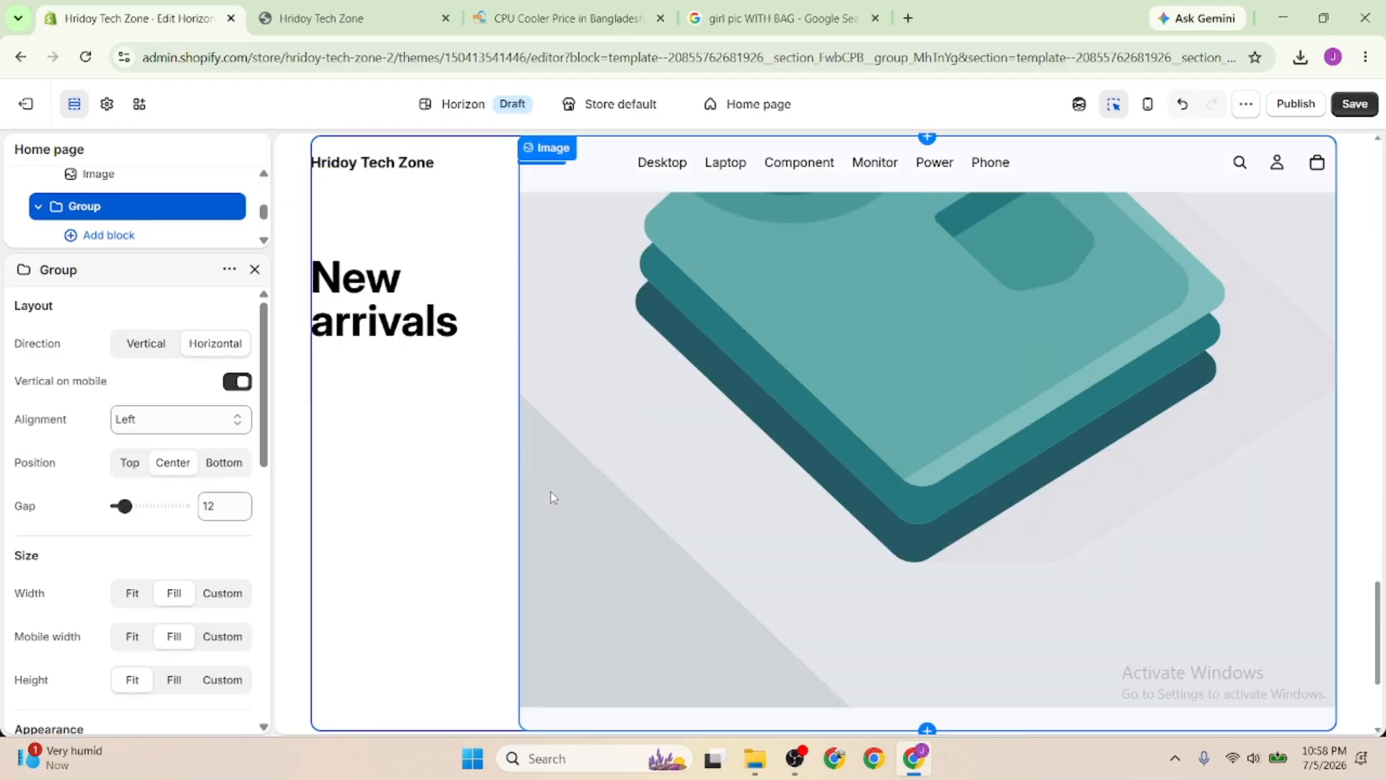
scroll(551, 496, up, 5)
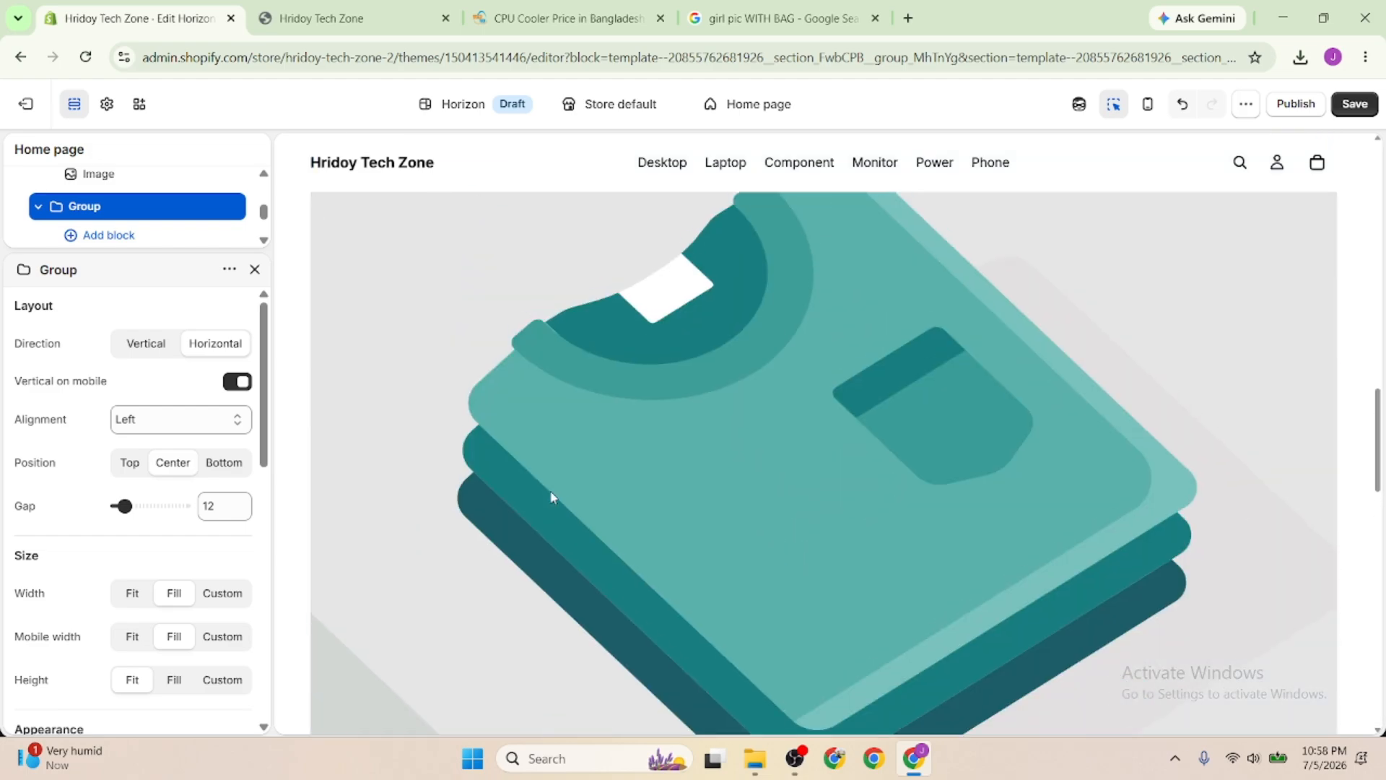
scroll(550, 497, down, 5)
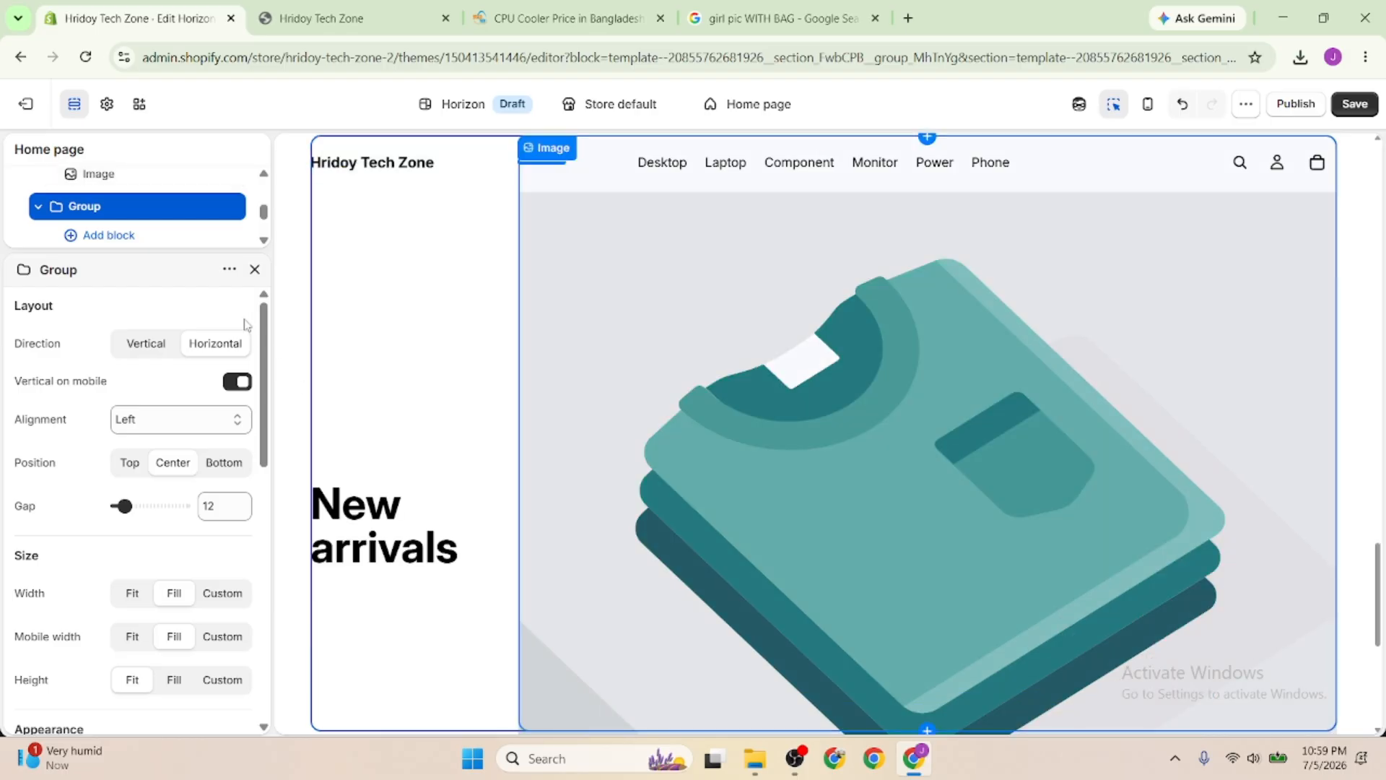
click(255, 271)
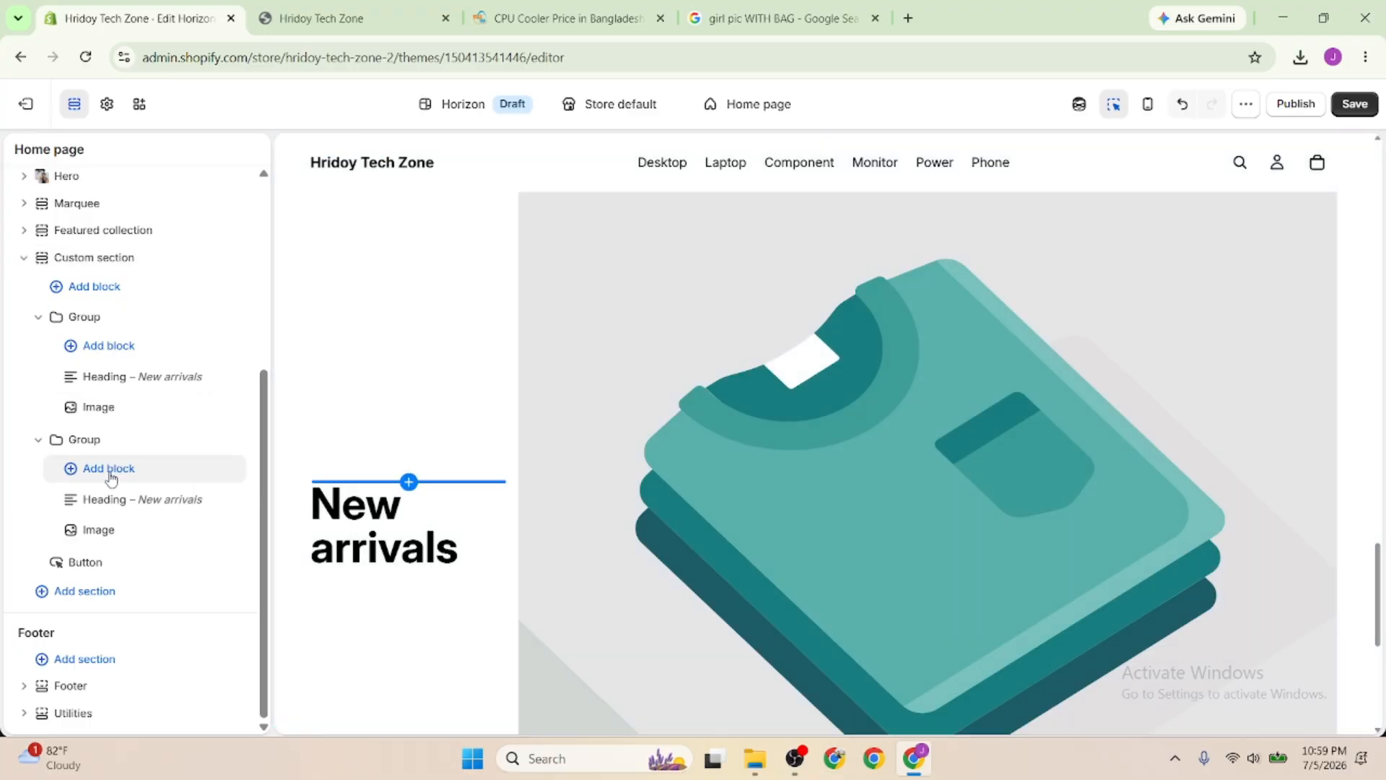
Set the Custom section's own layout direction to Horizontal and check the arrangement of its blocks in the preview
scroll(109, 468, up, 1)
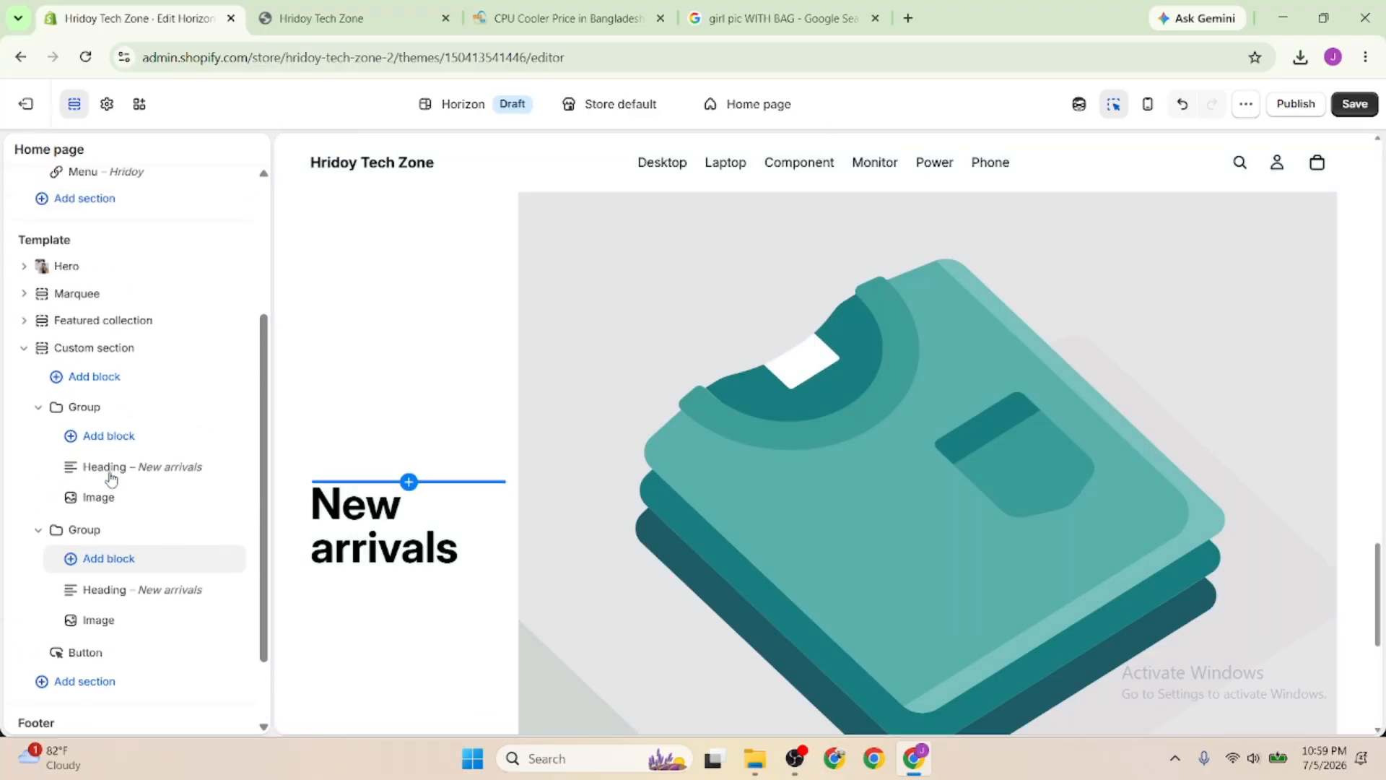
click(23, 348)
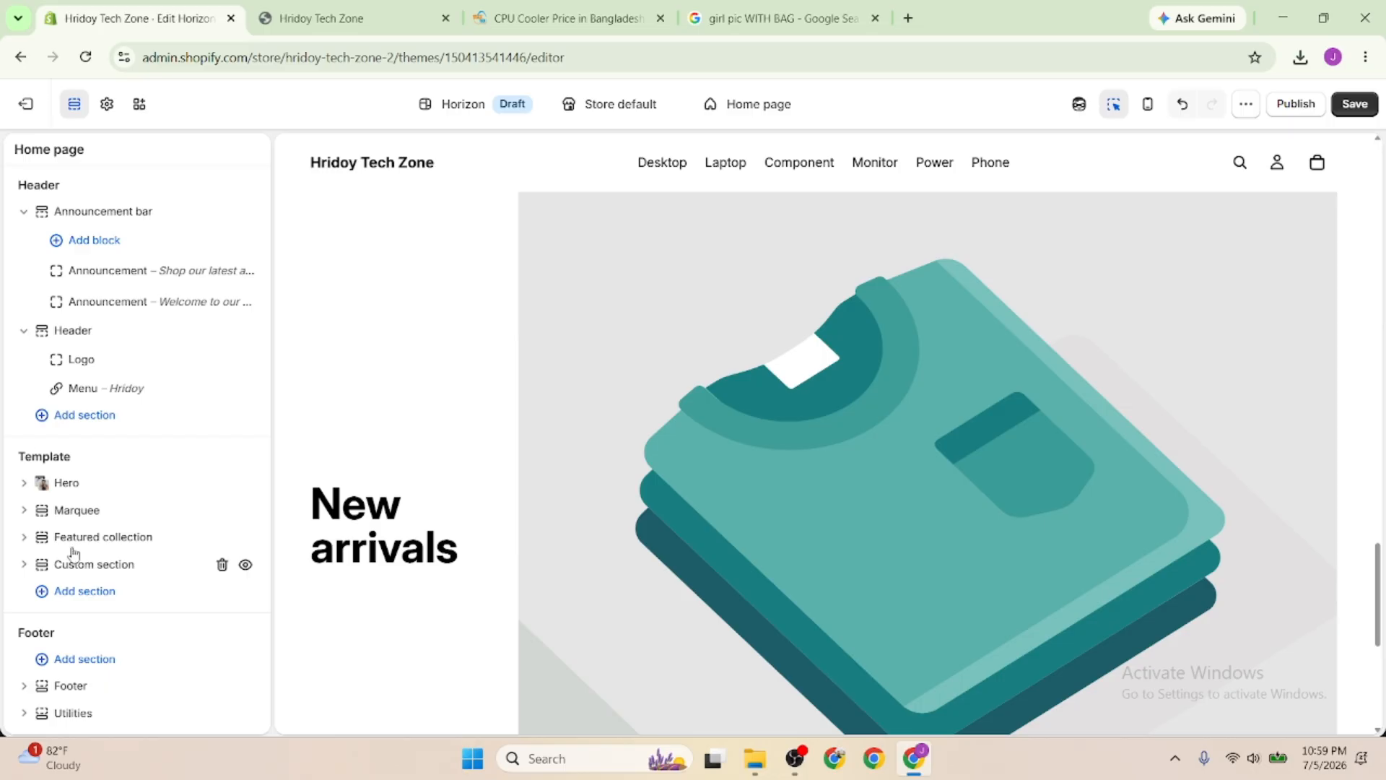
click(119, 565)
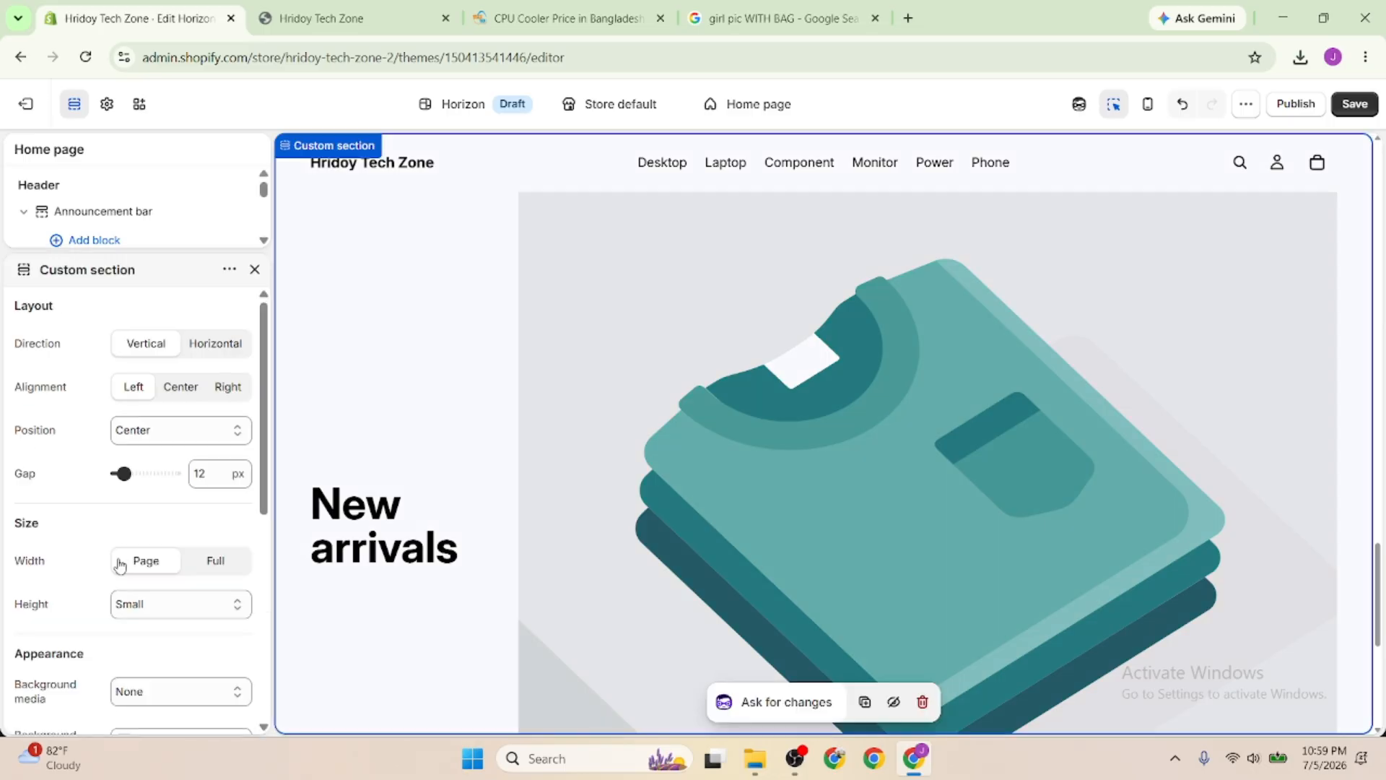
click(214, 344)
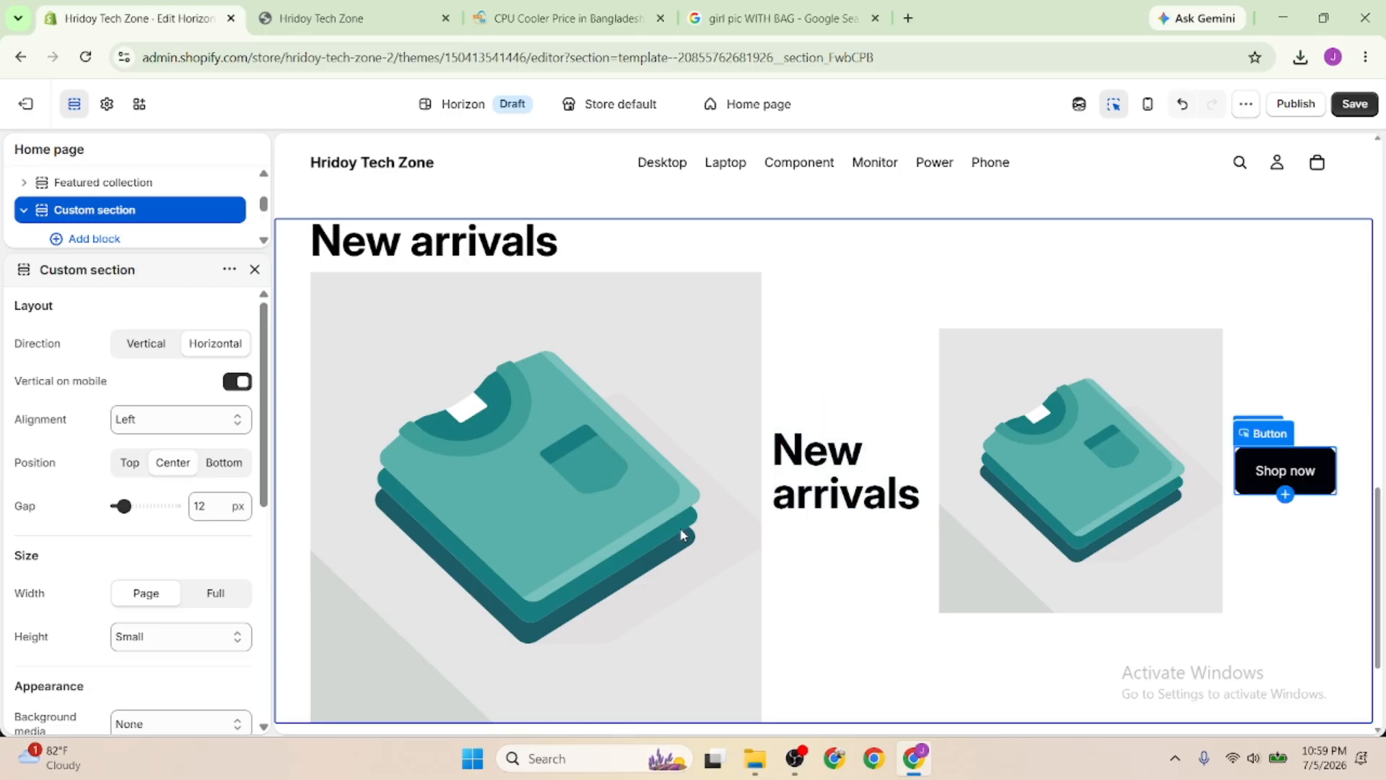
scroll(1244, 466, down, 3)
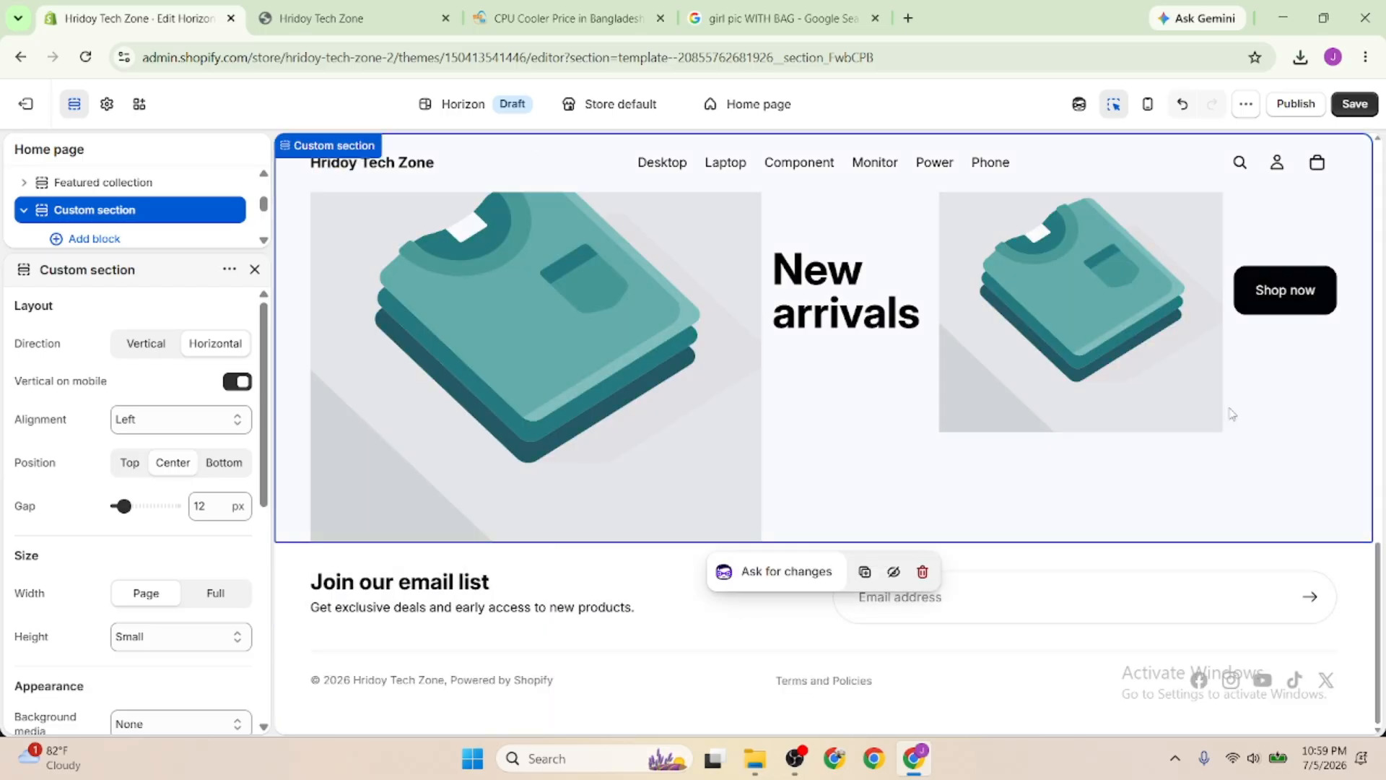
Duplicate the Custom section and check the copy below the original in the preview
scroll(953, 458, up, 1)
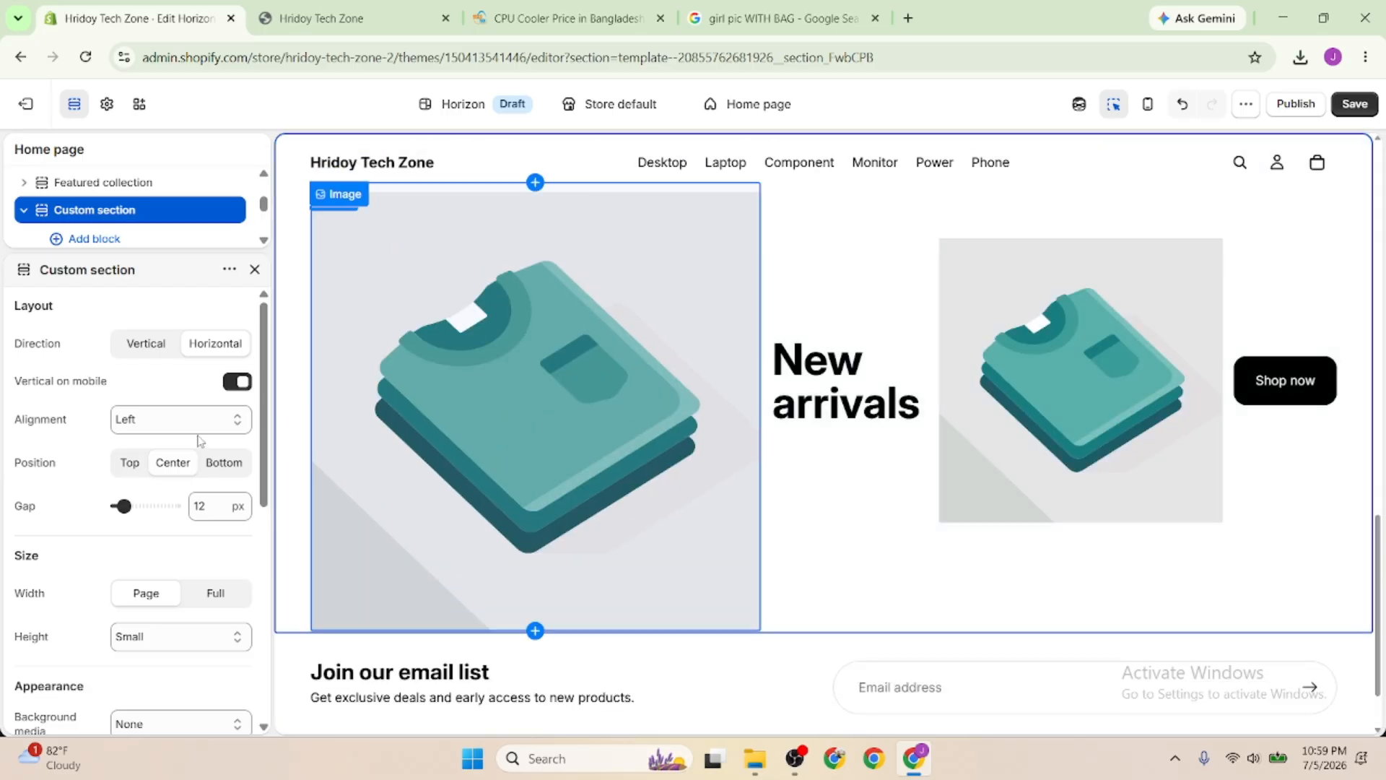
click(229, 269)
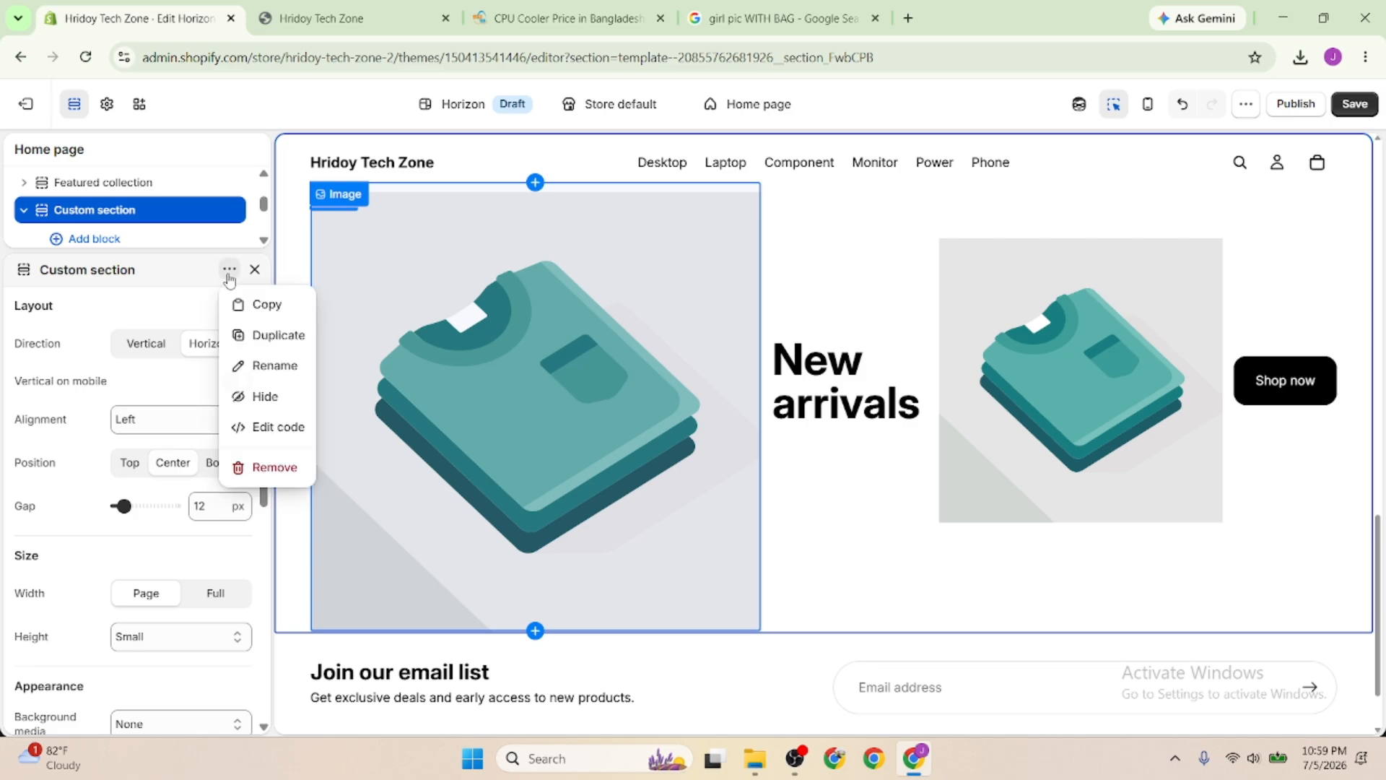
click(260, 341)
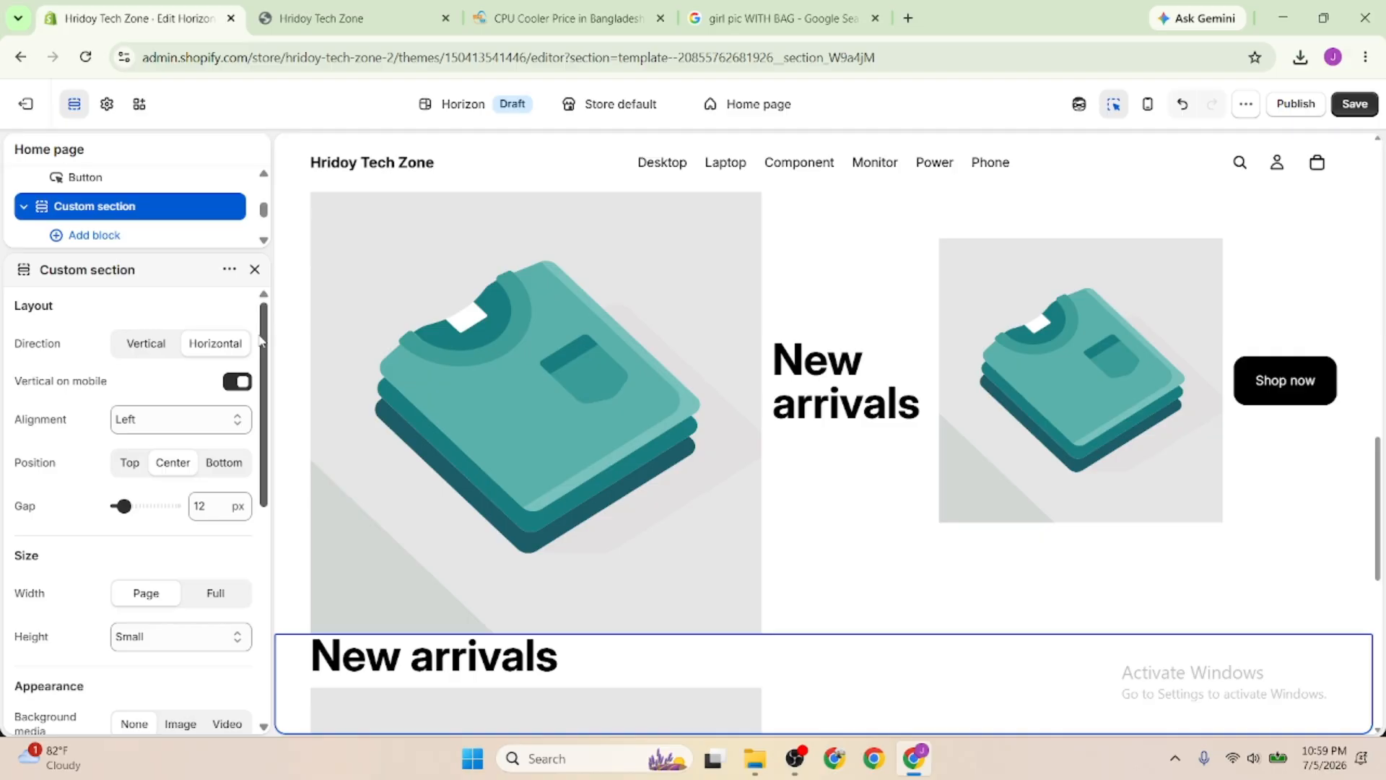
scroll(595, 413, down, 3)
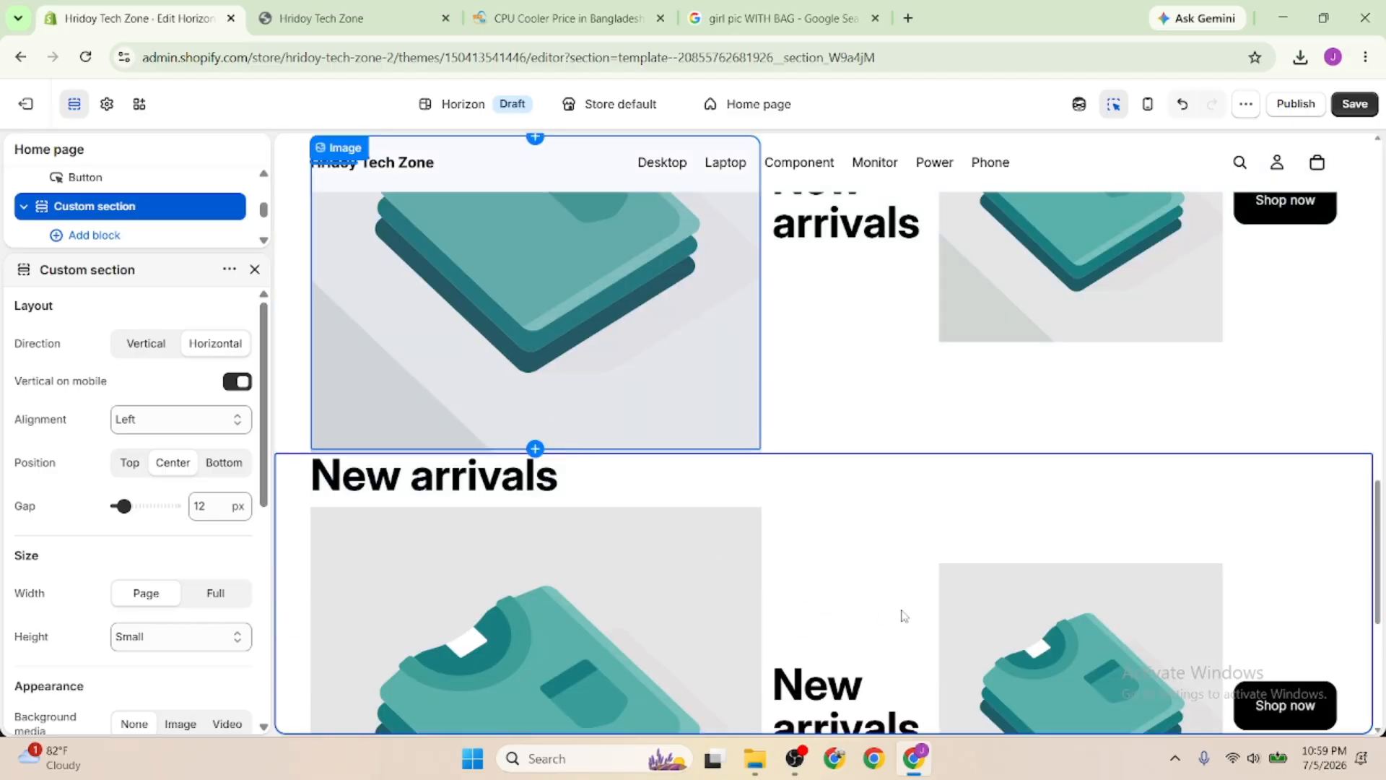
scroll(747, 558, down, 3)
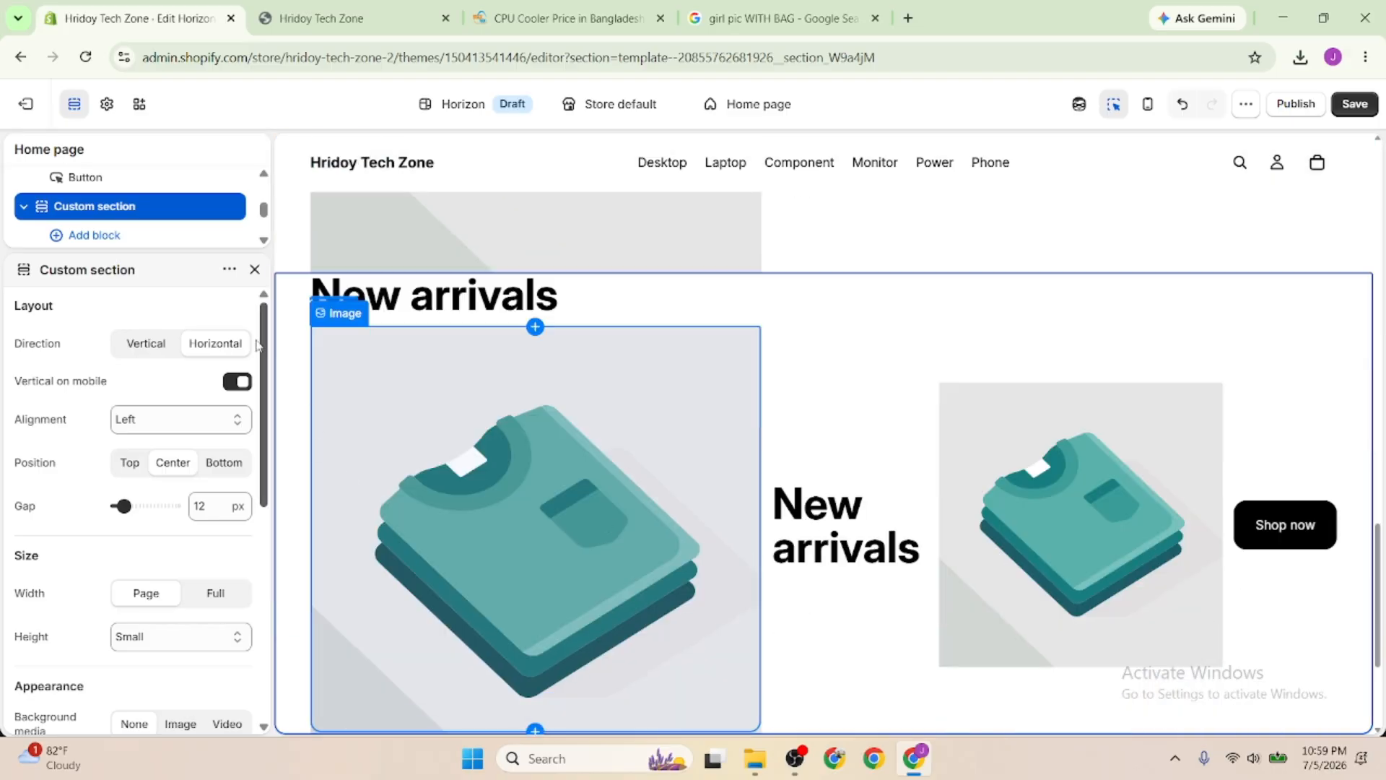
Close the section settings, collapse both Custom sections in the template list, and hide the duplicated one
click(252, 271)
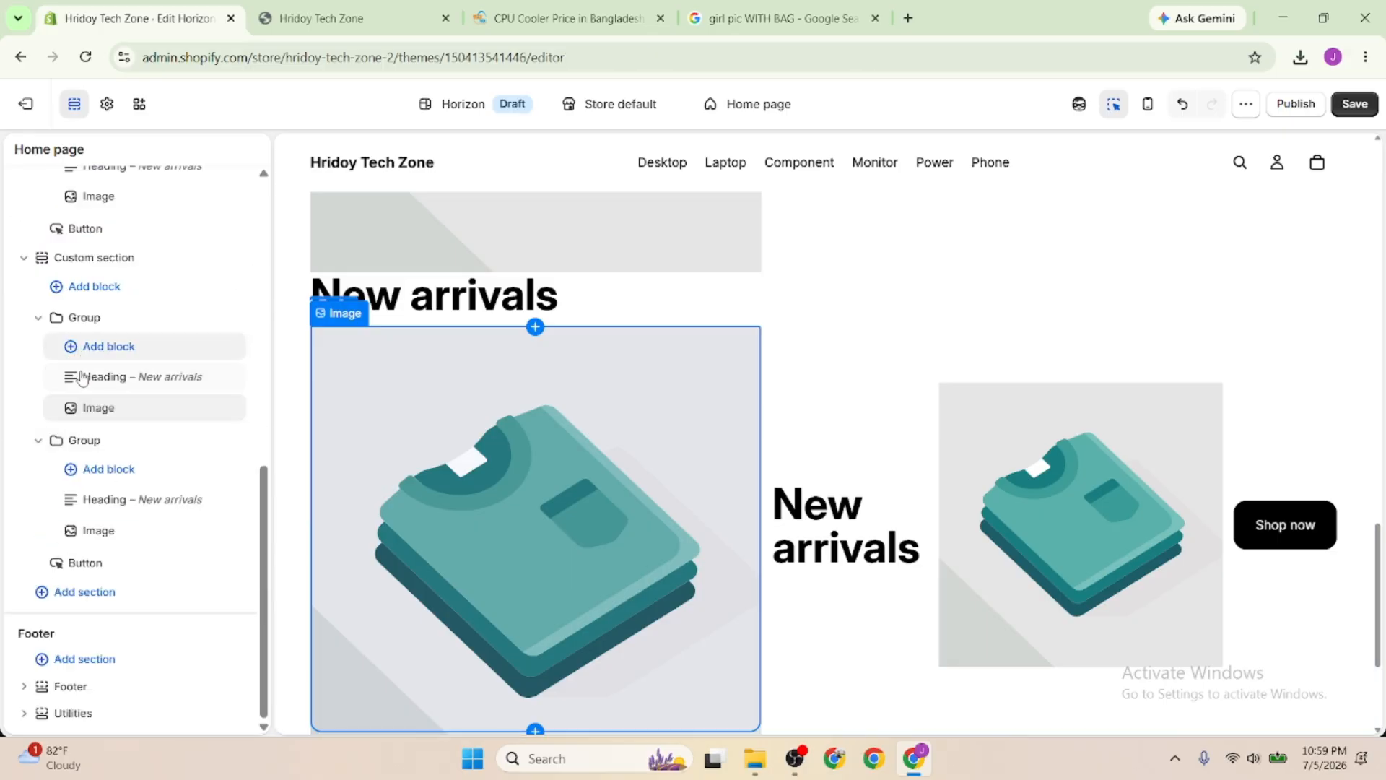
scroll(101, 453, up, 1)
scroll(101, 452, up, 2)
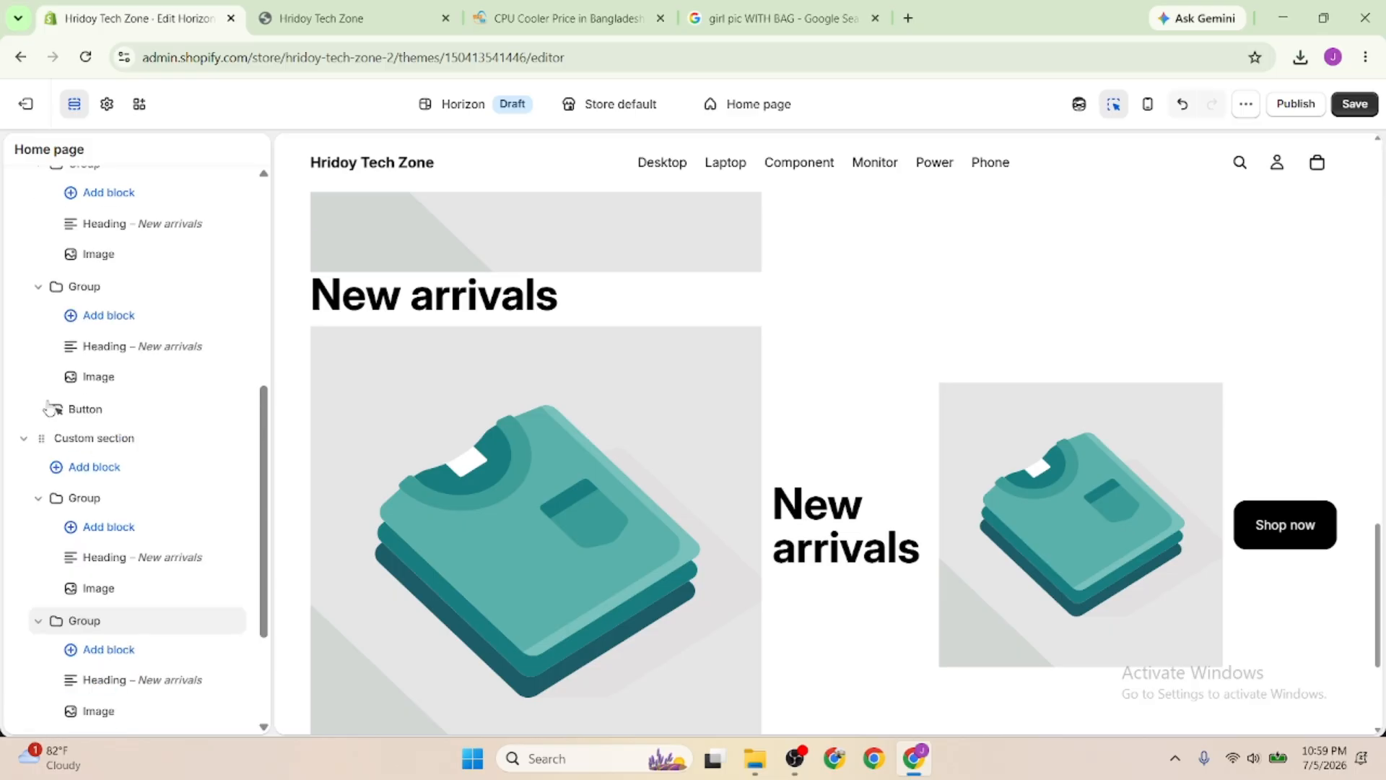
click(25, 439)
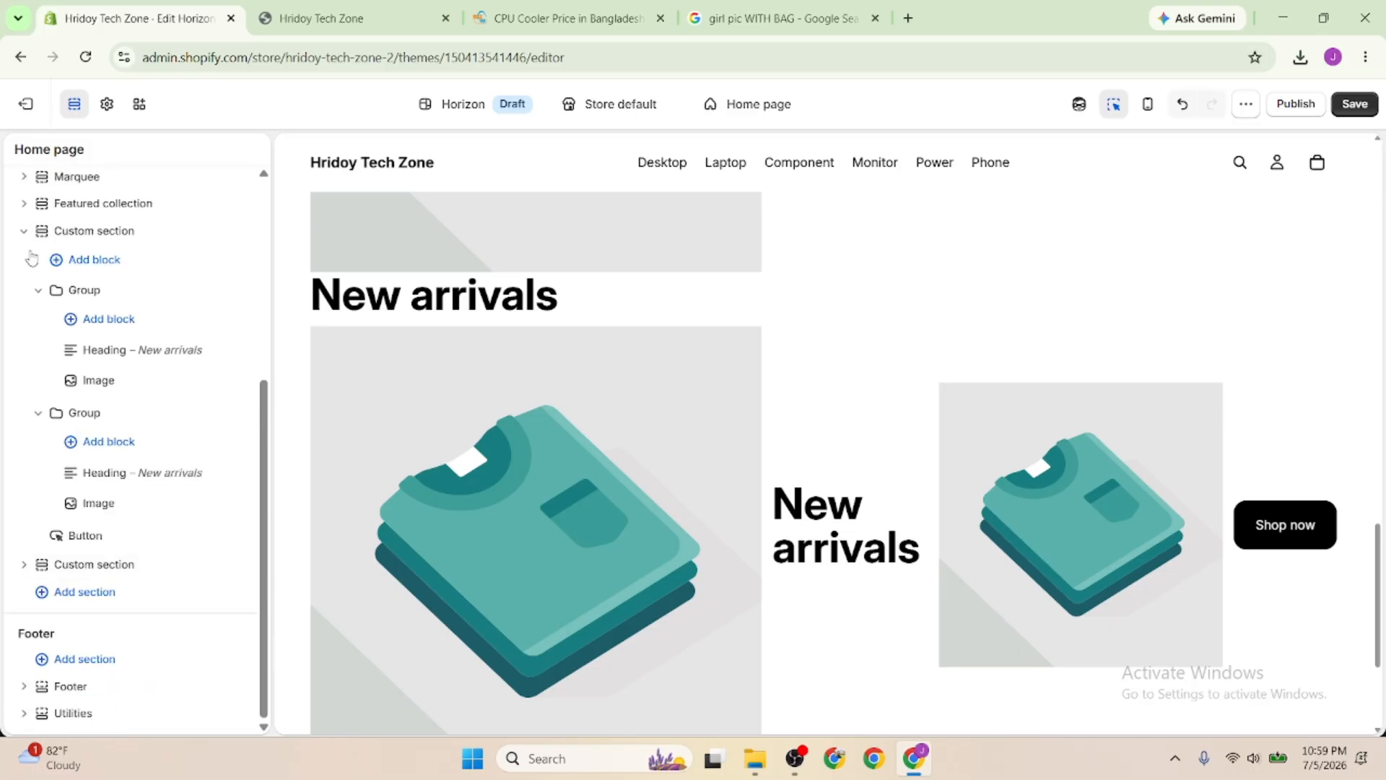
click(26, 230)
scroll(28, 235, up, 4)
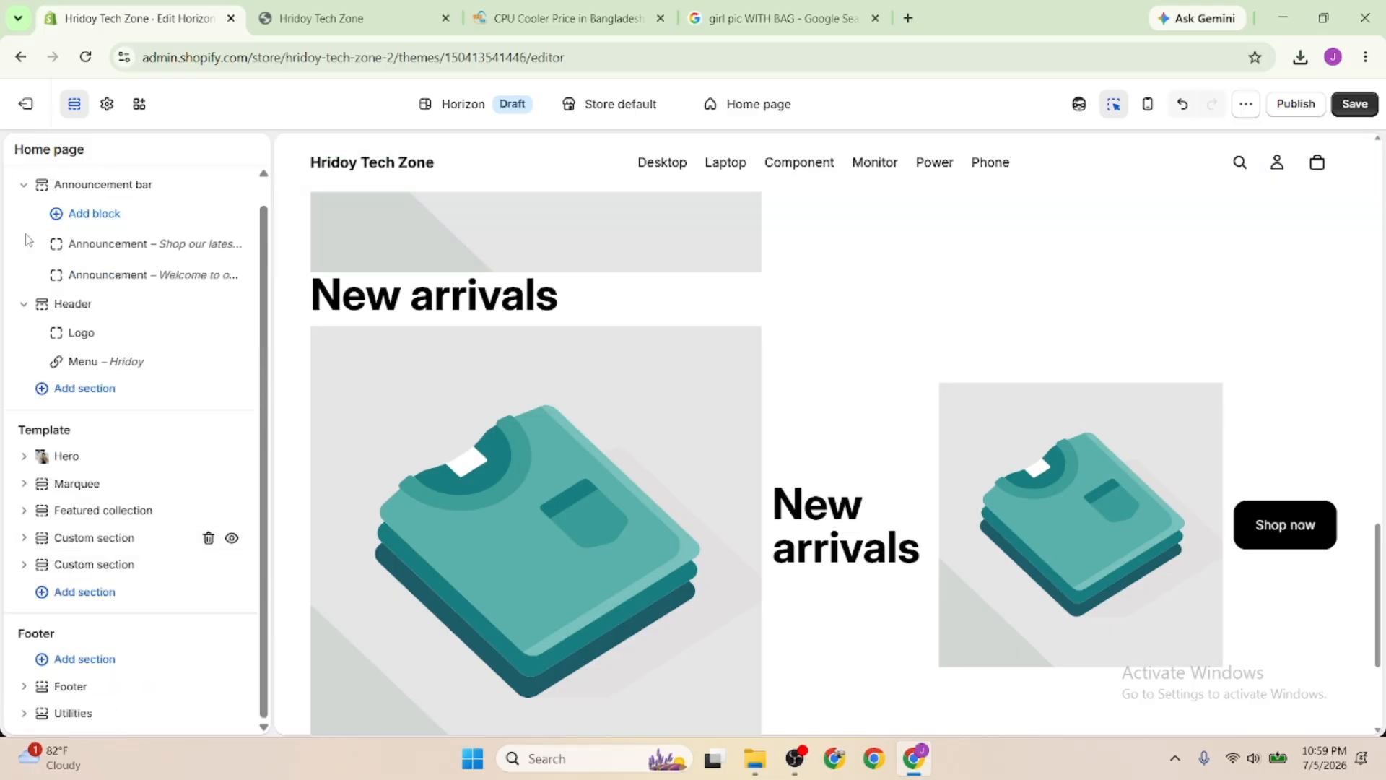
click(231, 565)
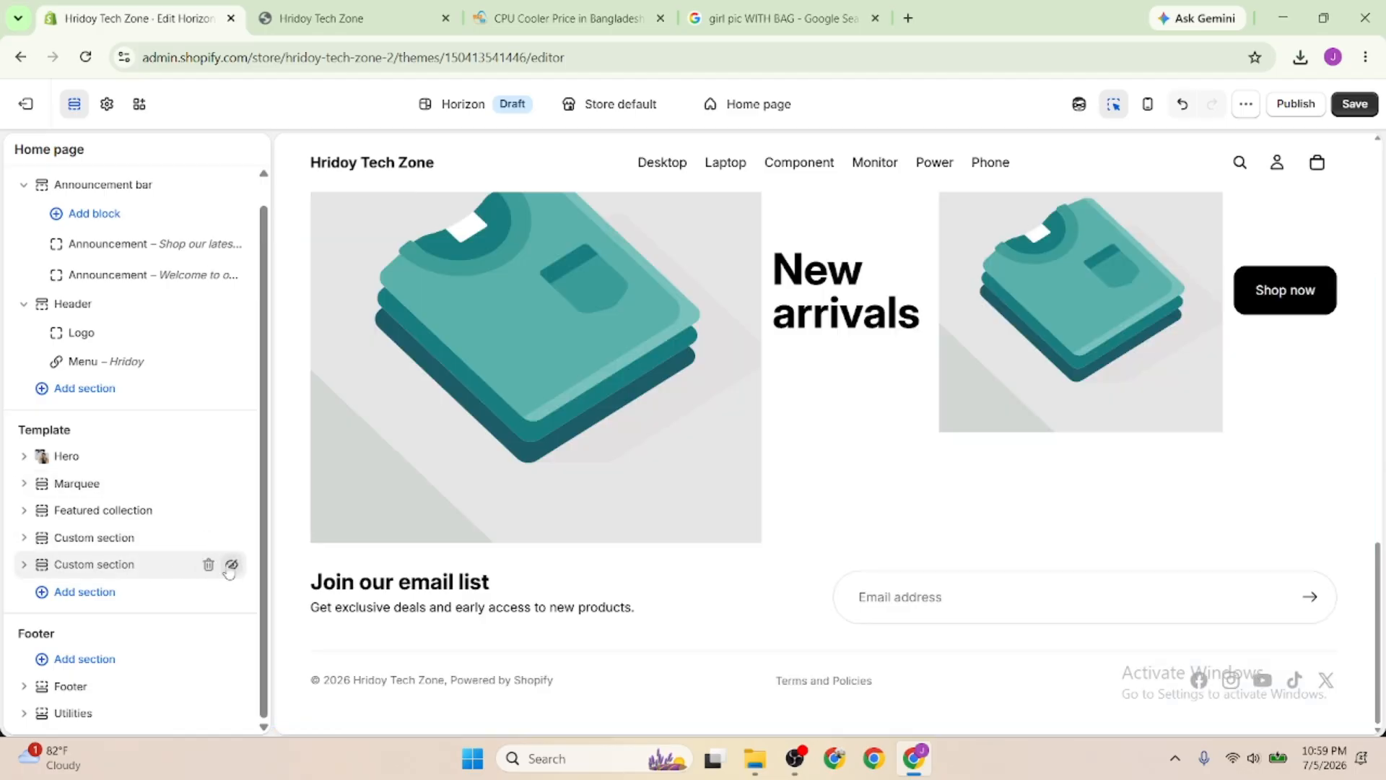
Duplicate the original Custom section once more and compare the new copy with the original in the preview
click(63, 538)
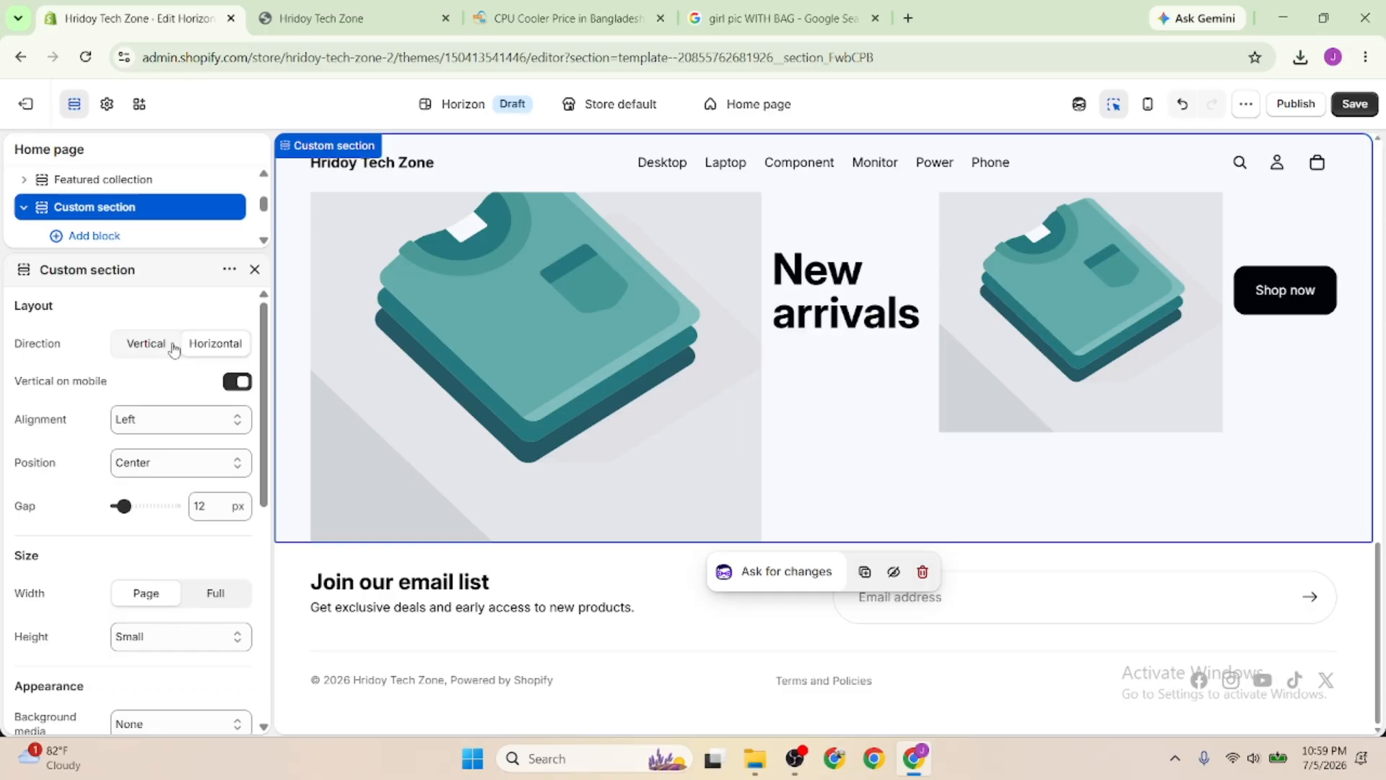
click(229, 271)
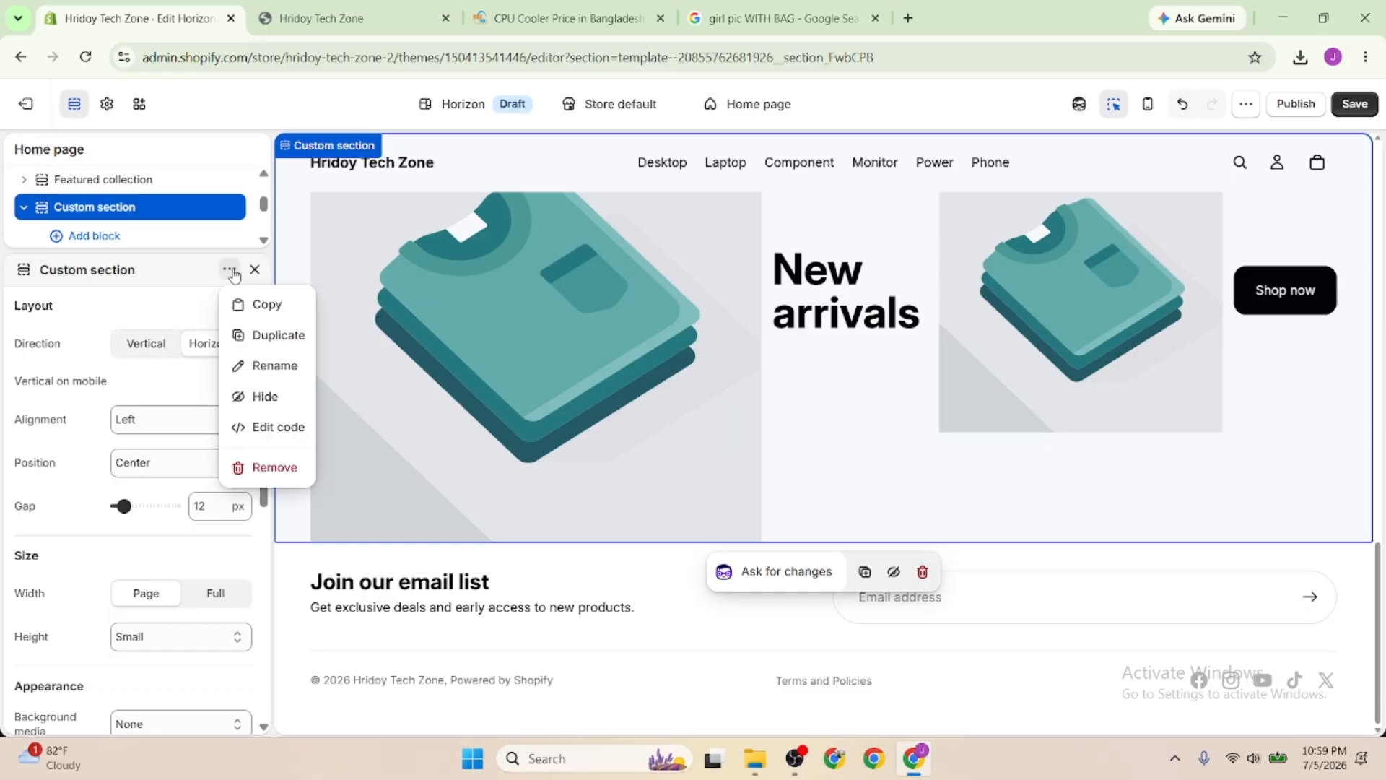
click(256, 336)
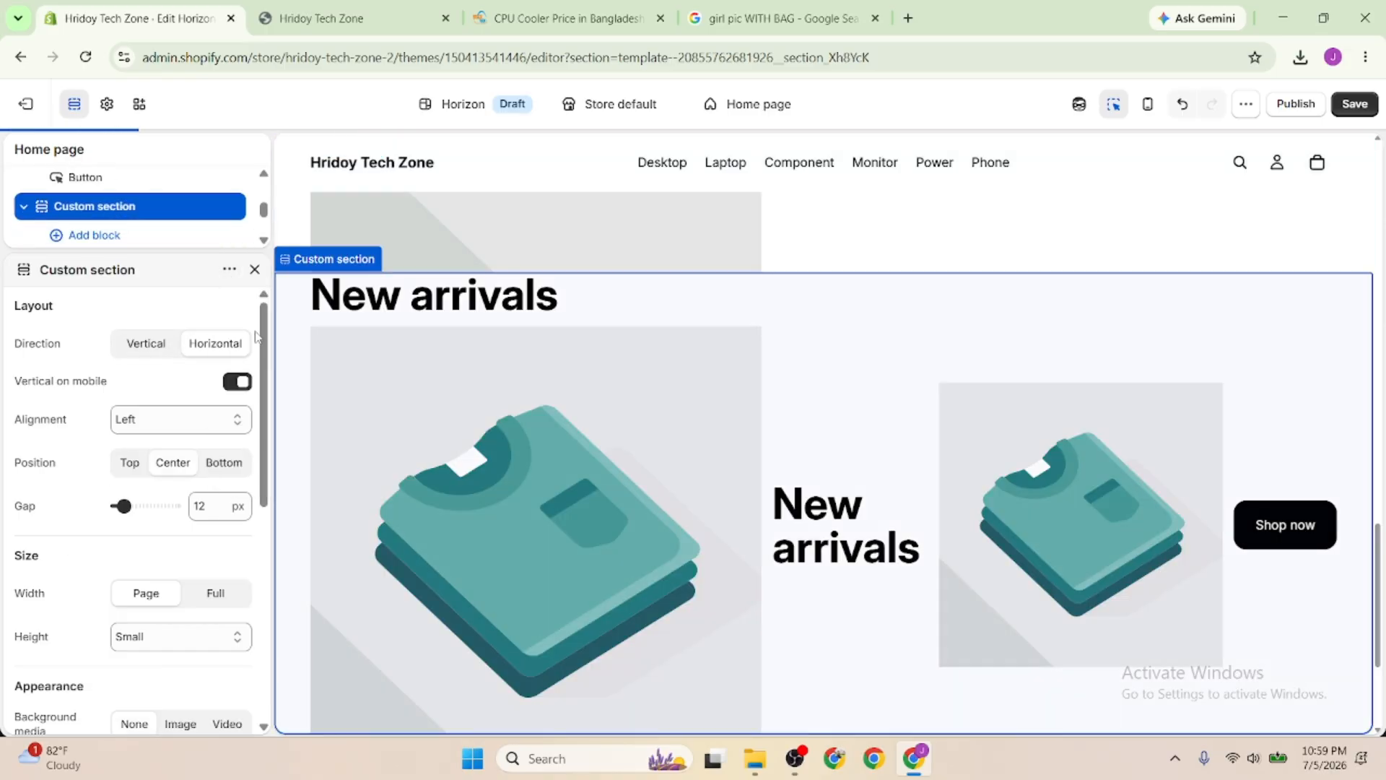
scroll(526, 511, up, 3)
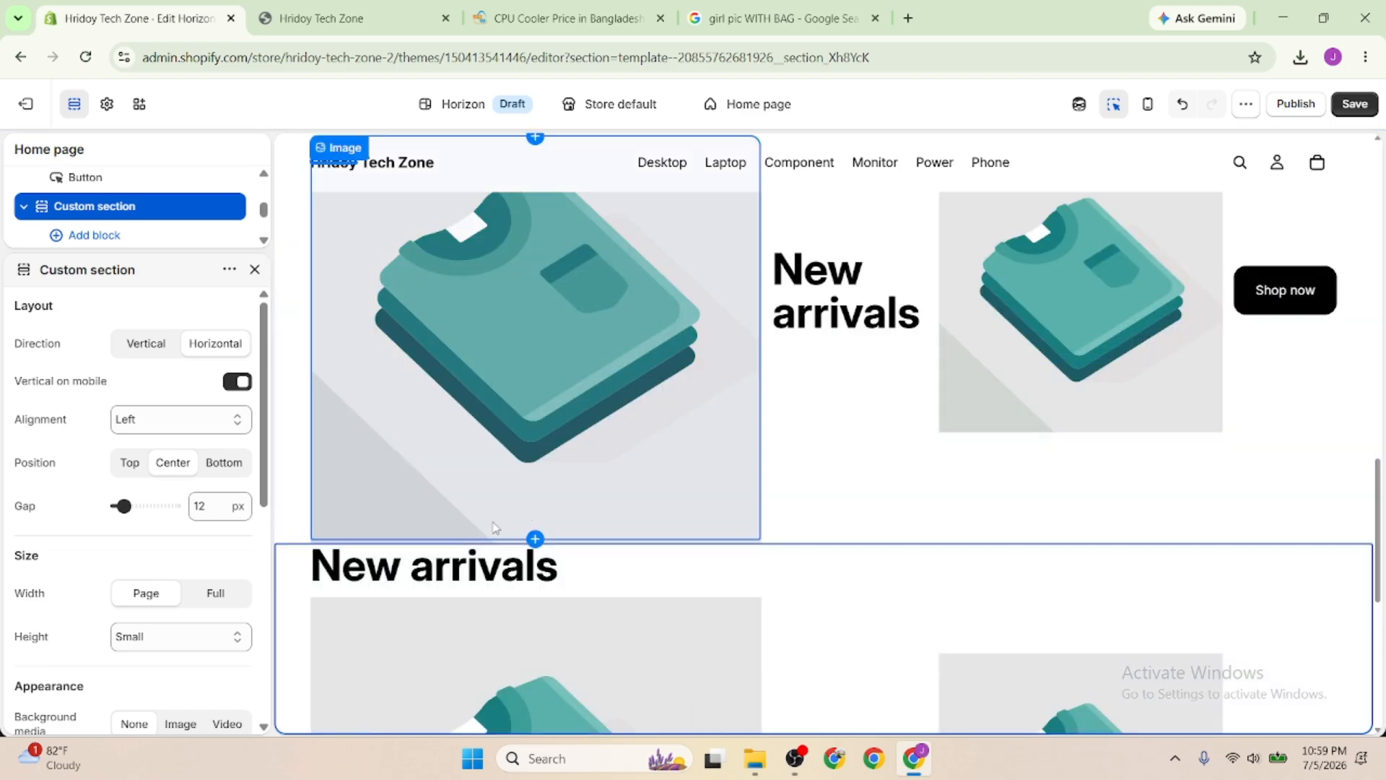
Hide the newest Custom section copy and delete both hidden copies, keeping only the original section
click(254, 269)
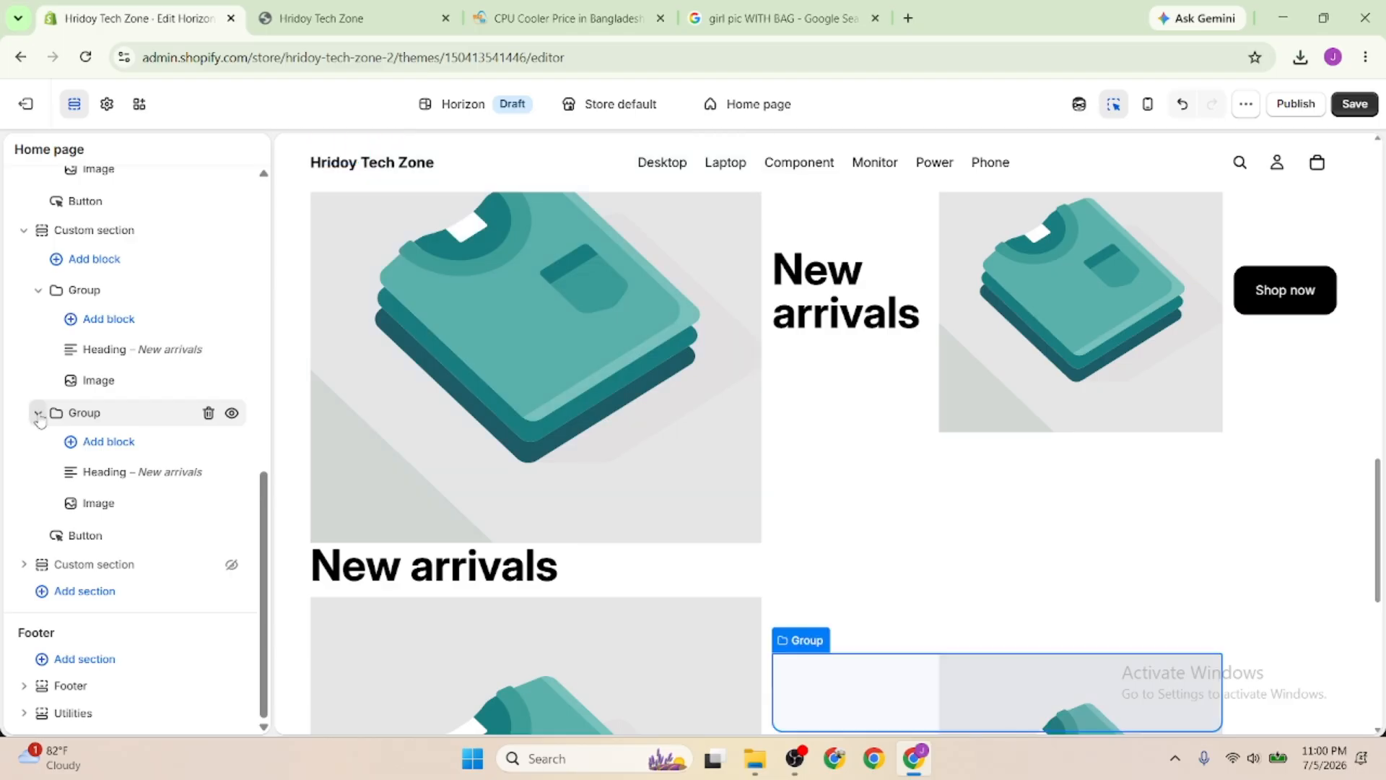
scroll(40, 419, up, 5)
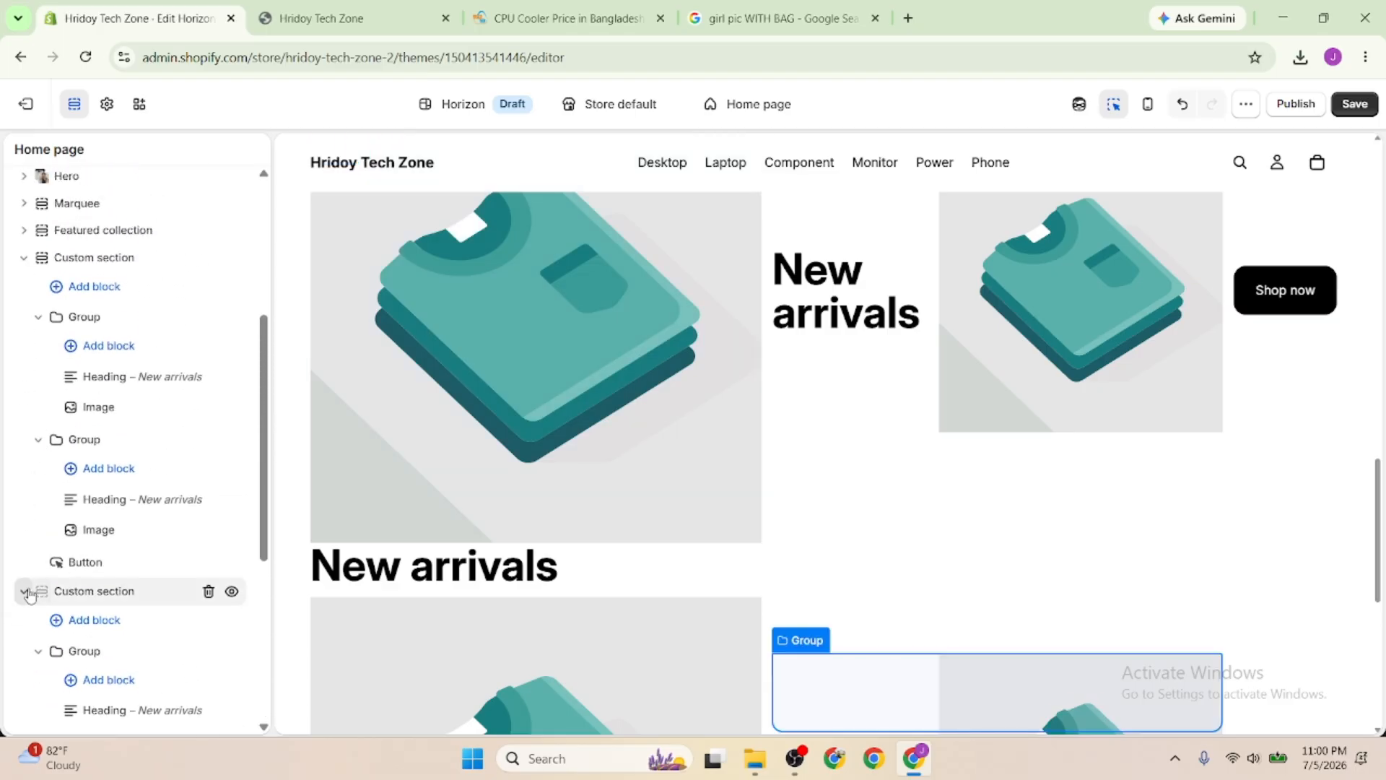
click(26, 592)
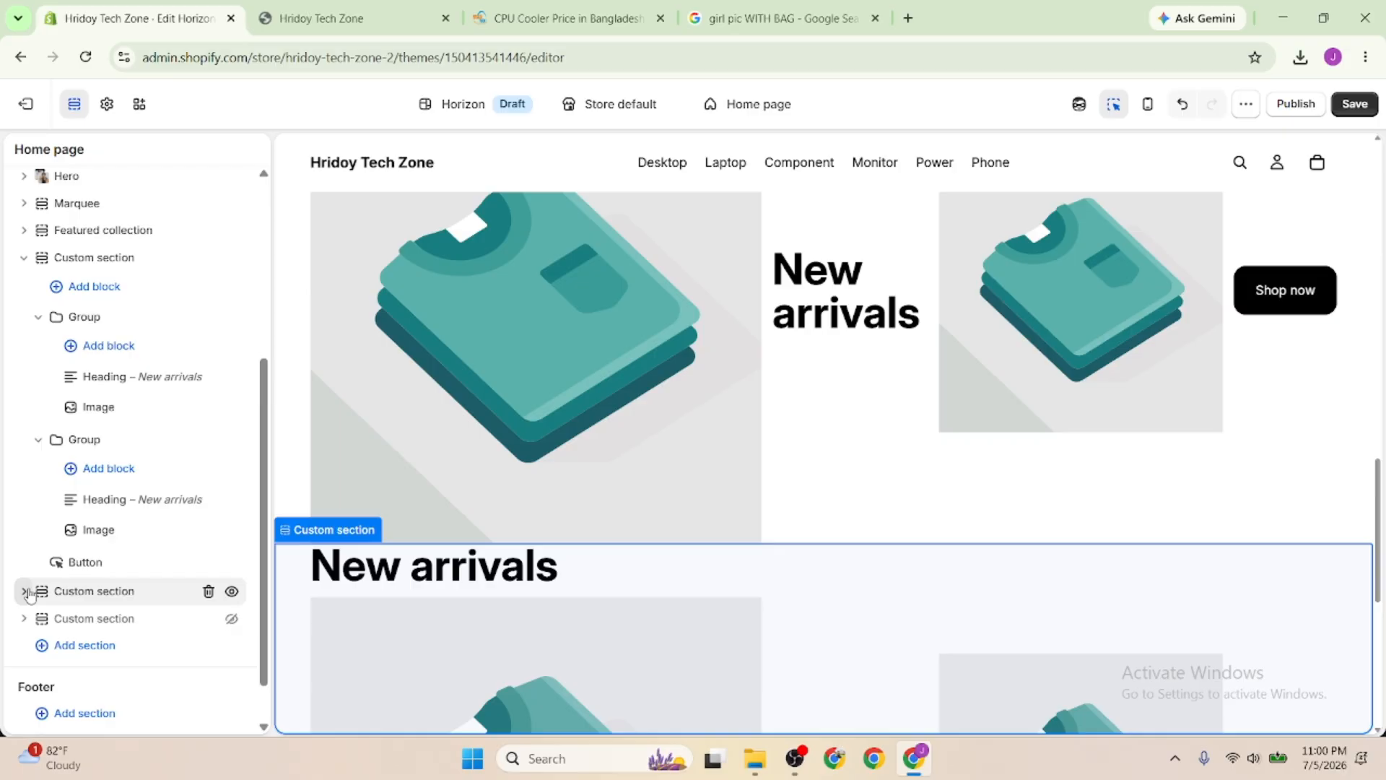
click(231, 593)
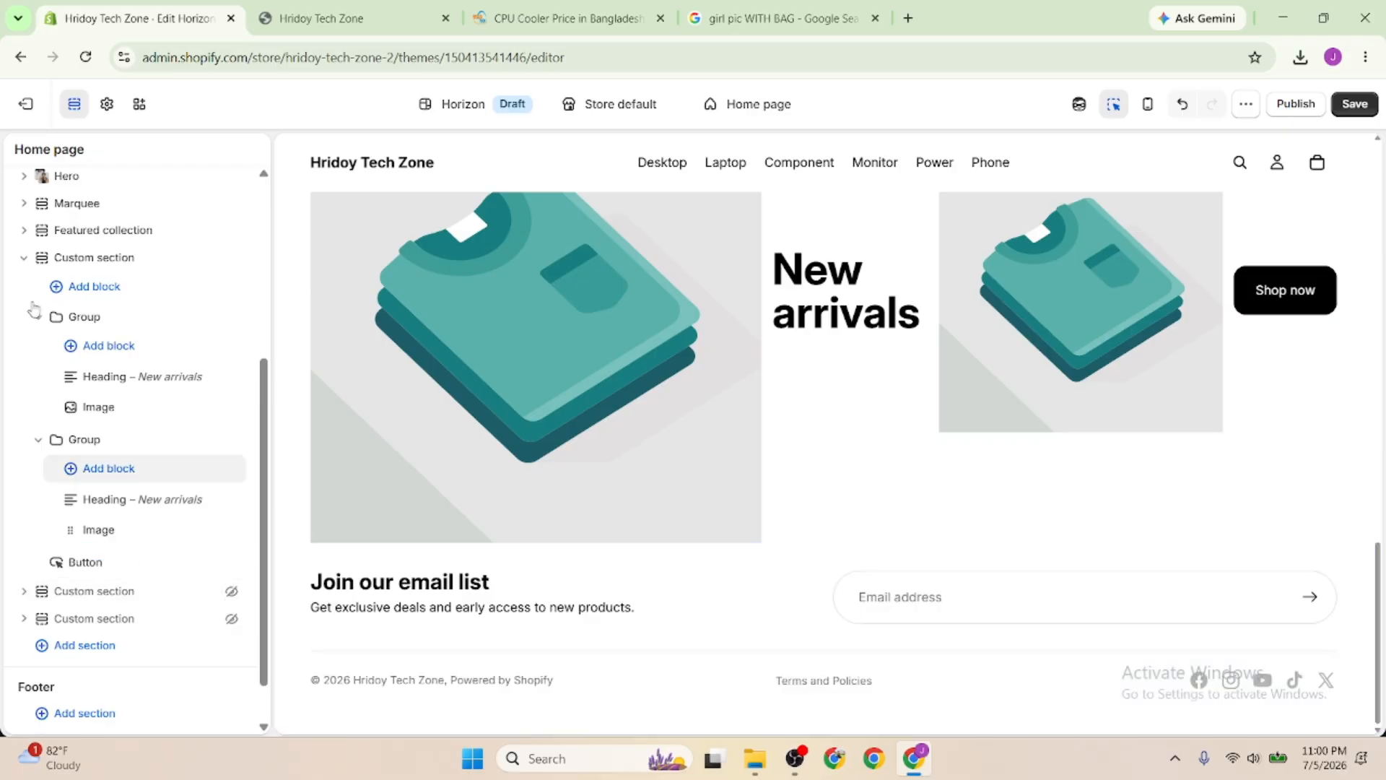
click(26, 258)
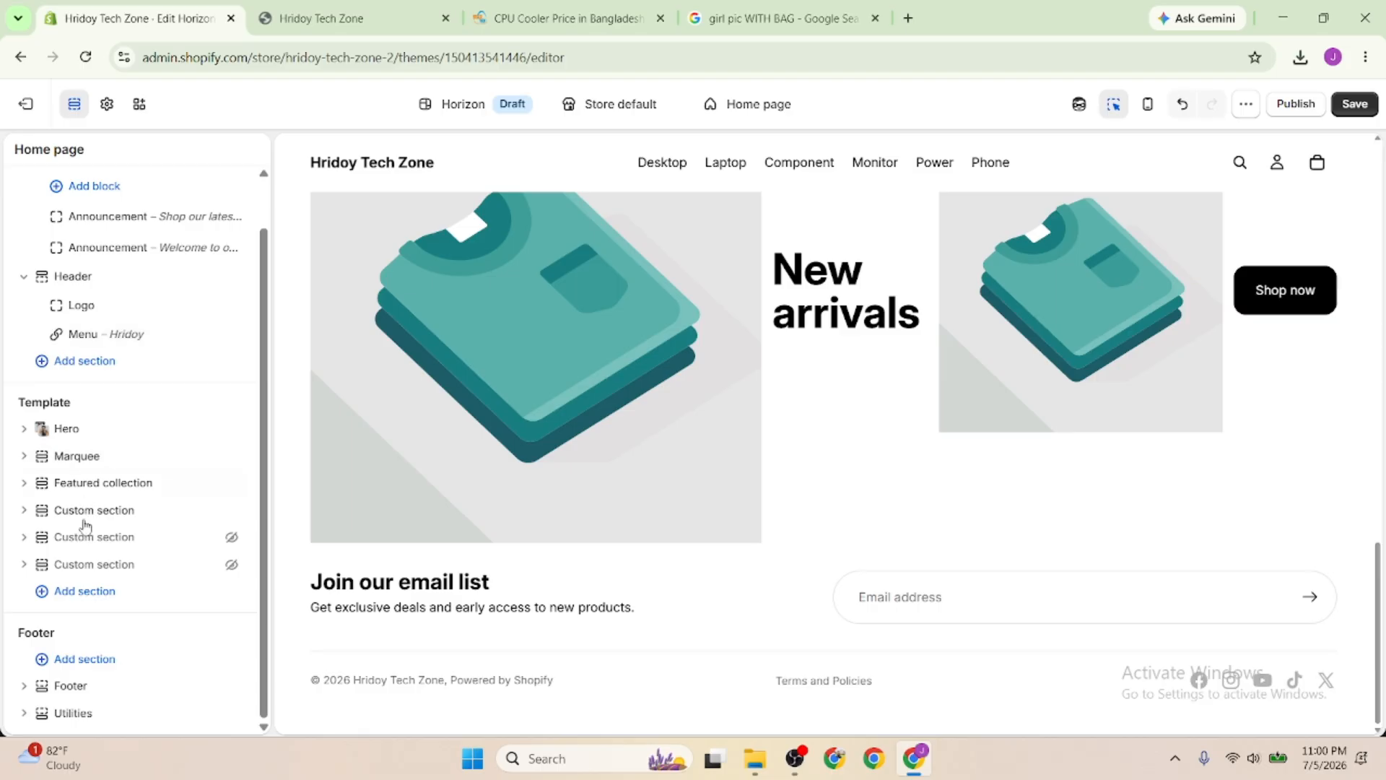
click(208, 538)
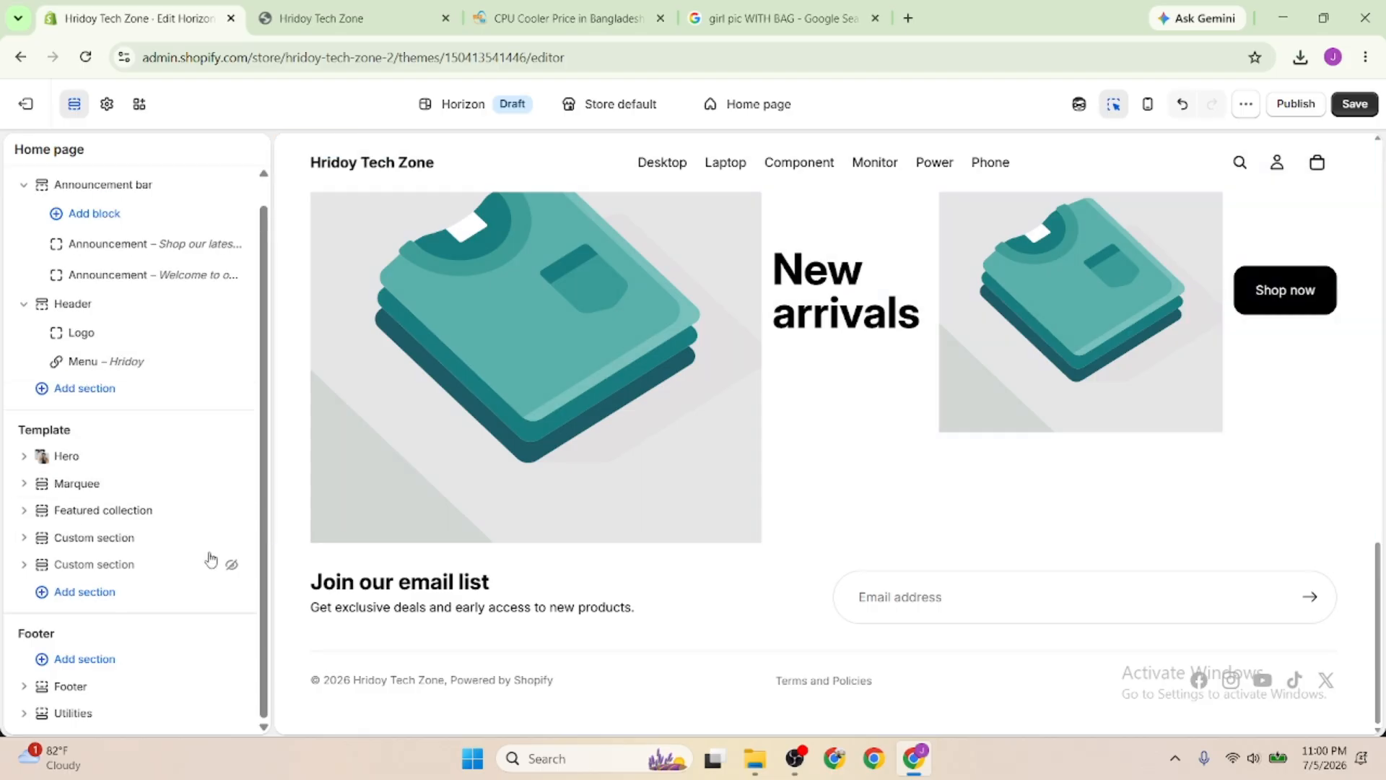
click(208, 566)
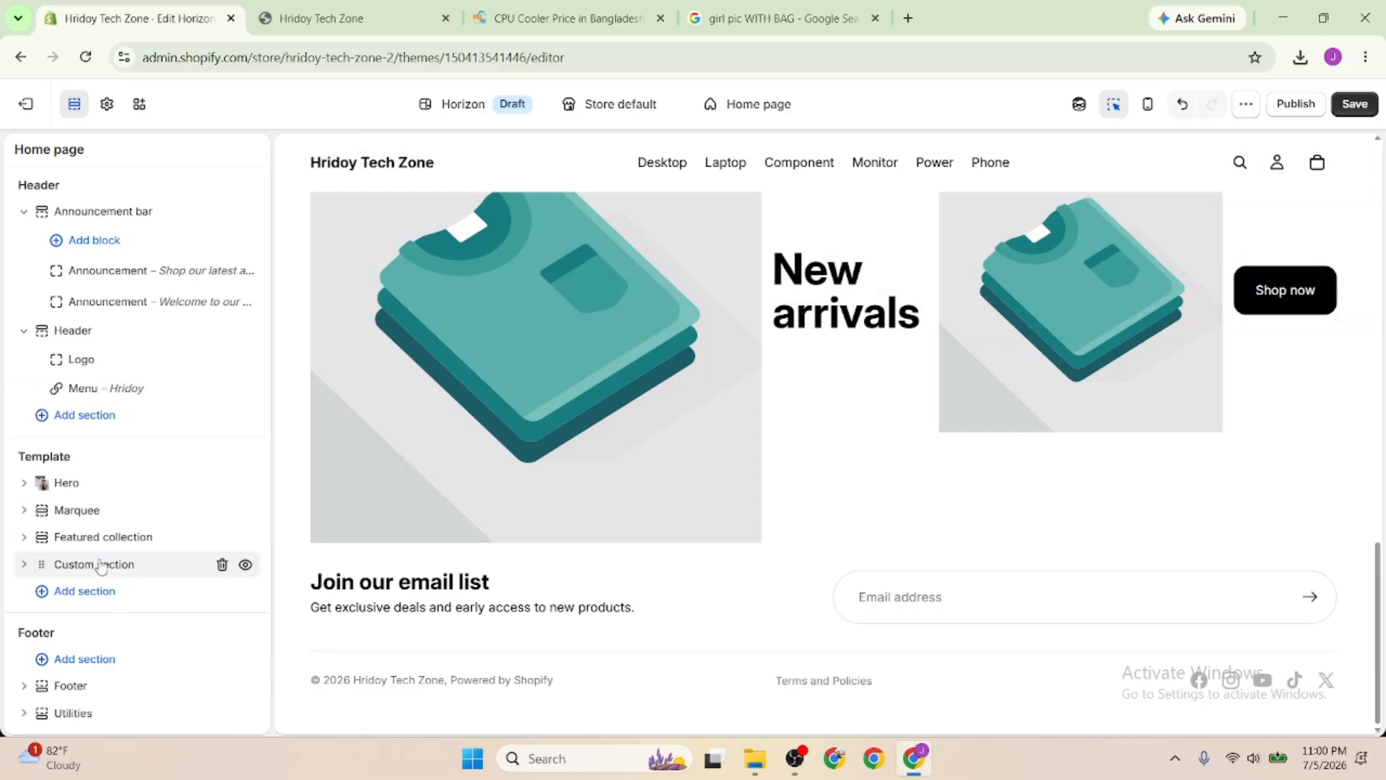
Review the remaining Custom section's settings, copy the section, and duplicate it below the original
click(101, 565)
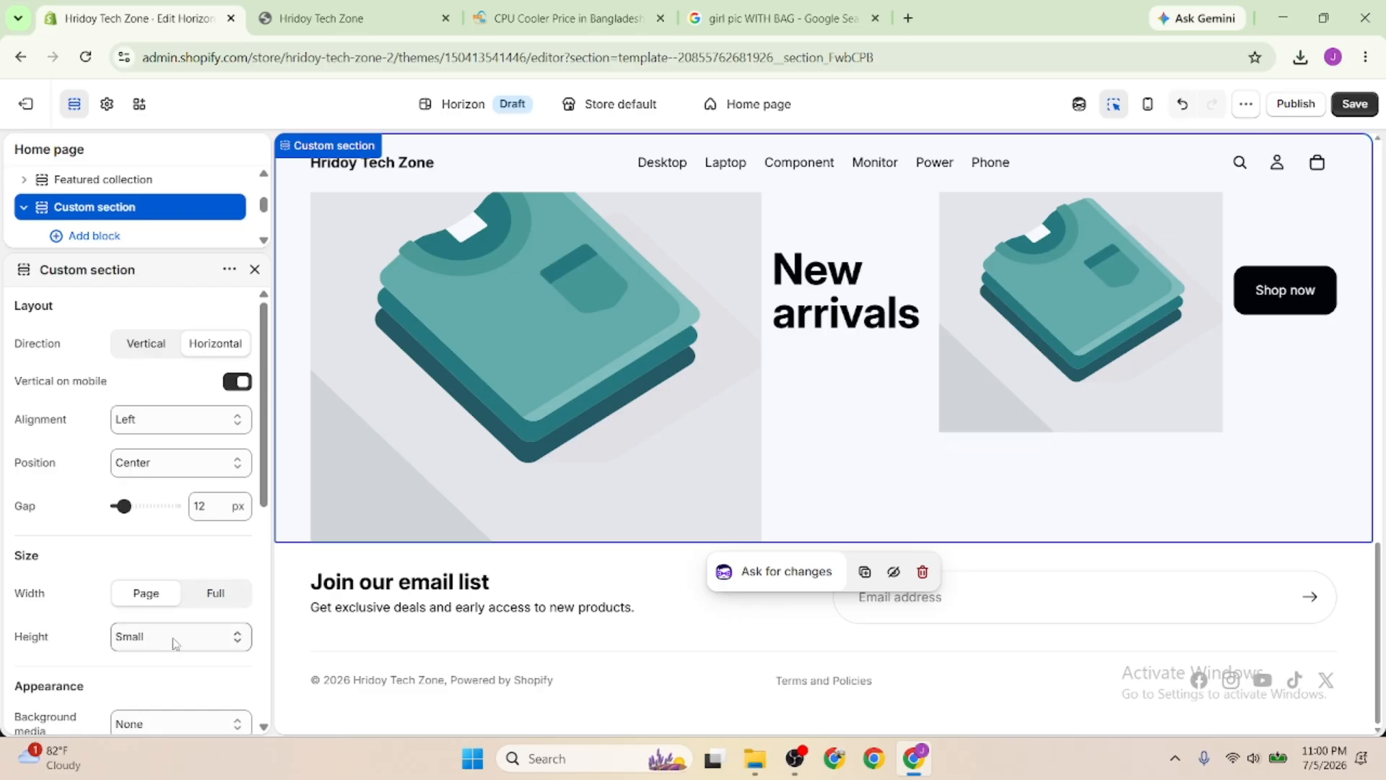
scroll(173, 640, down, 6)
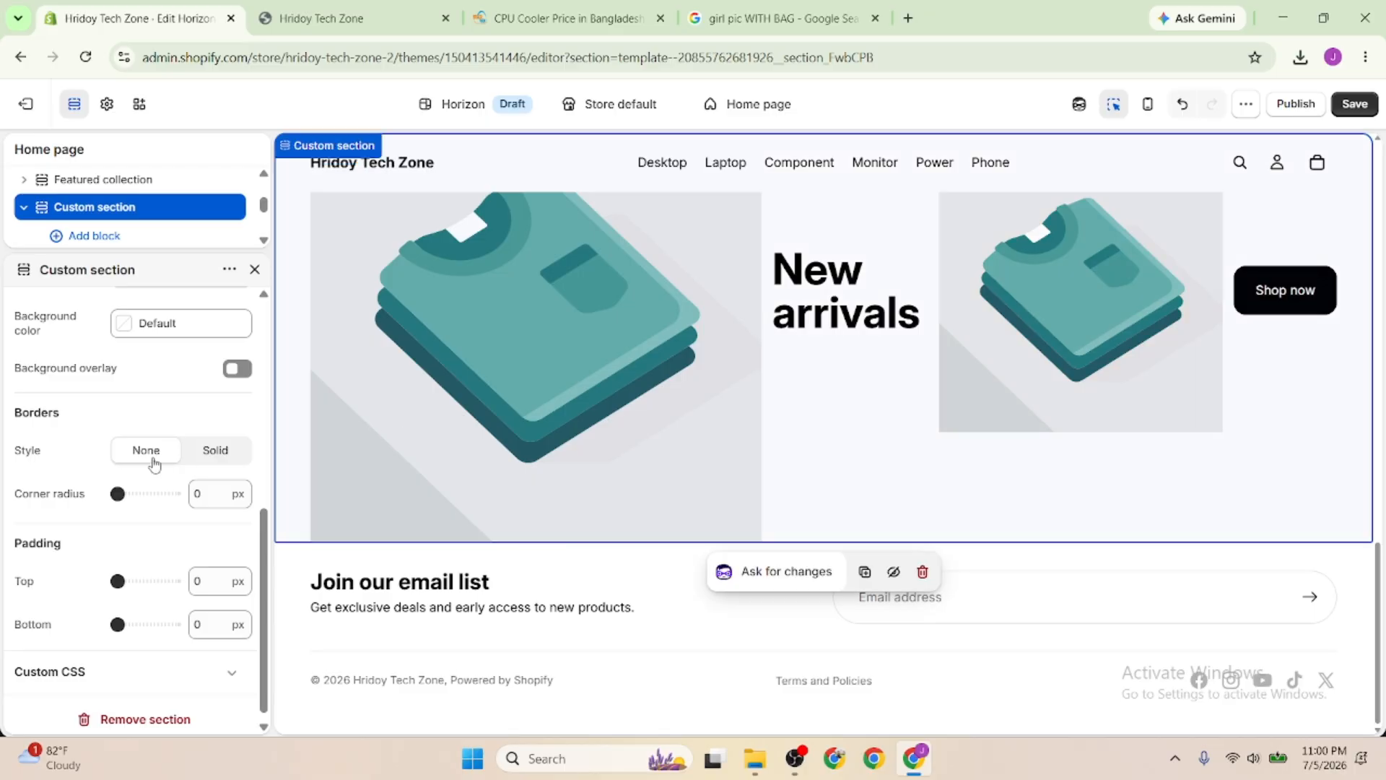
scroll(154, 463, up, 6)
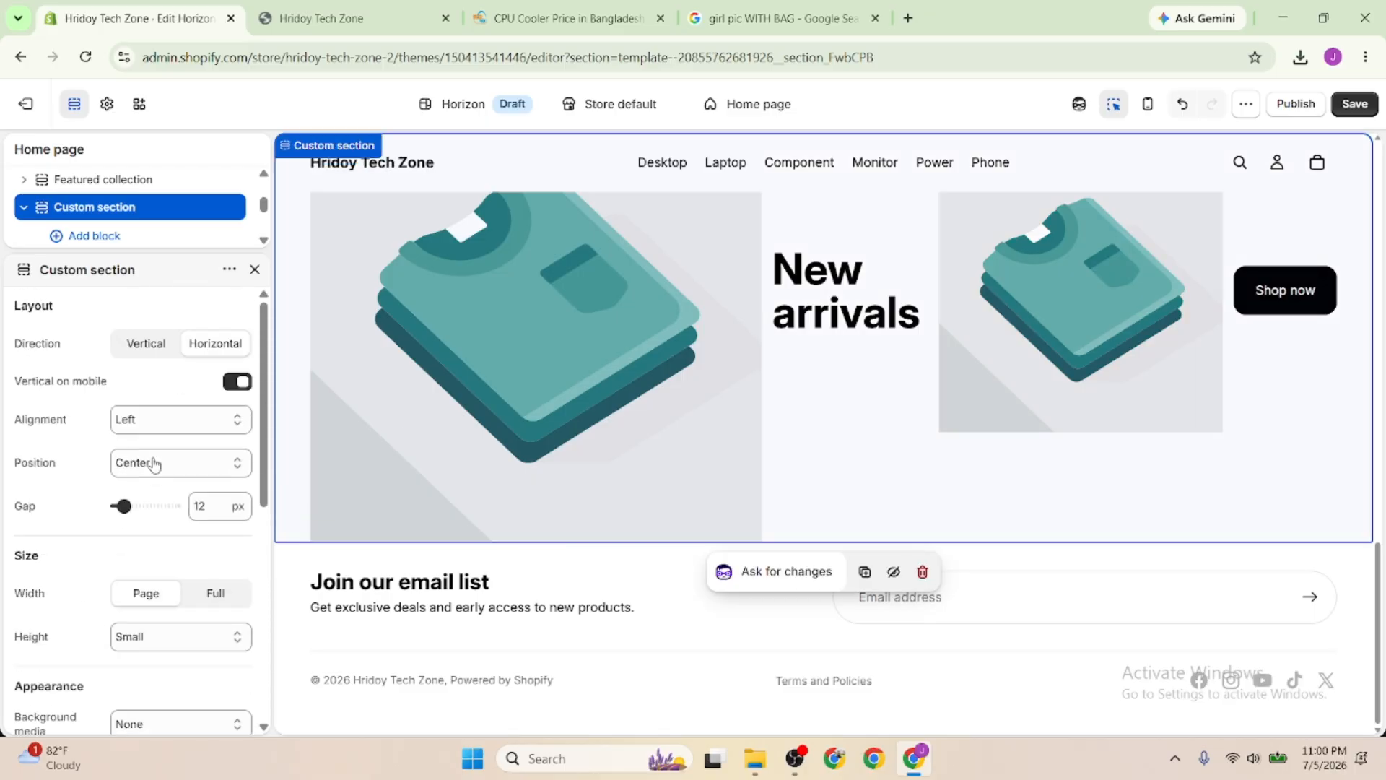
click(230, 269)
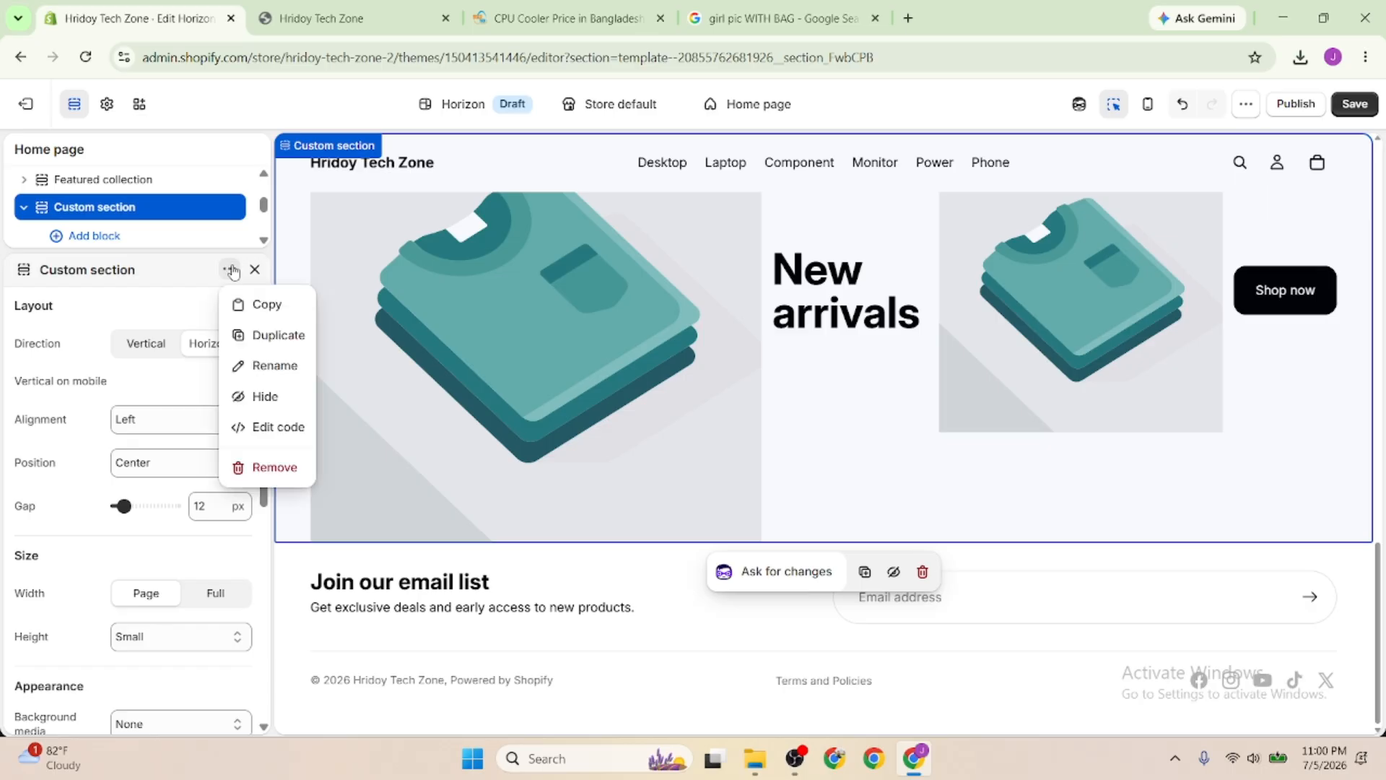
click(267, 307)
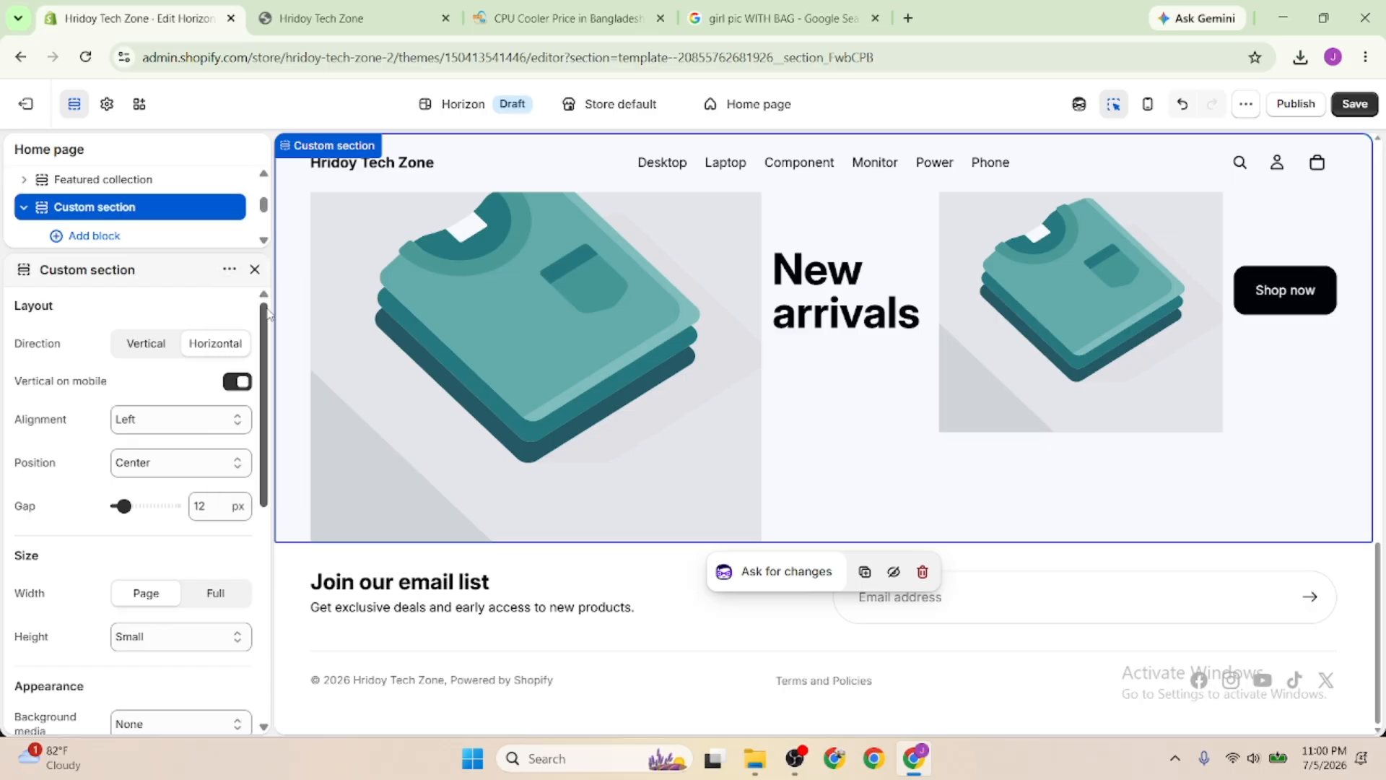
click(229, 269)
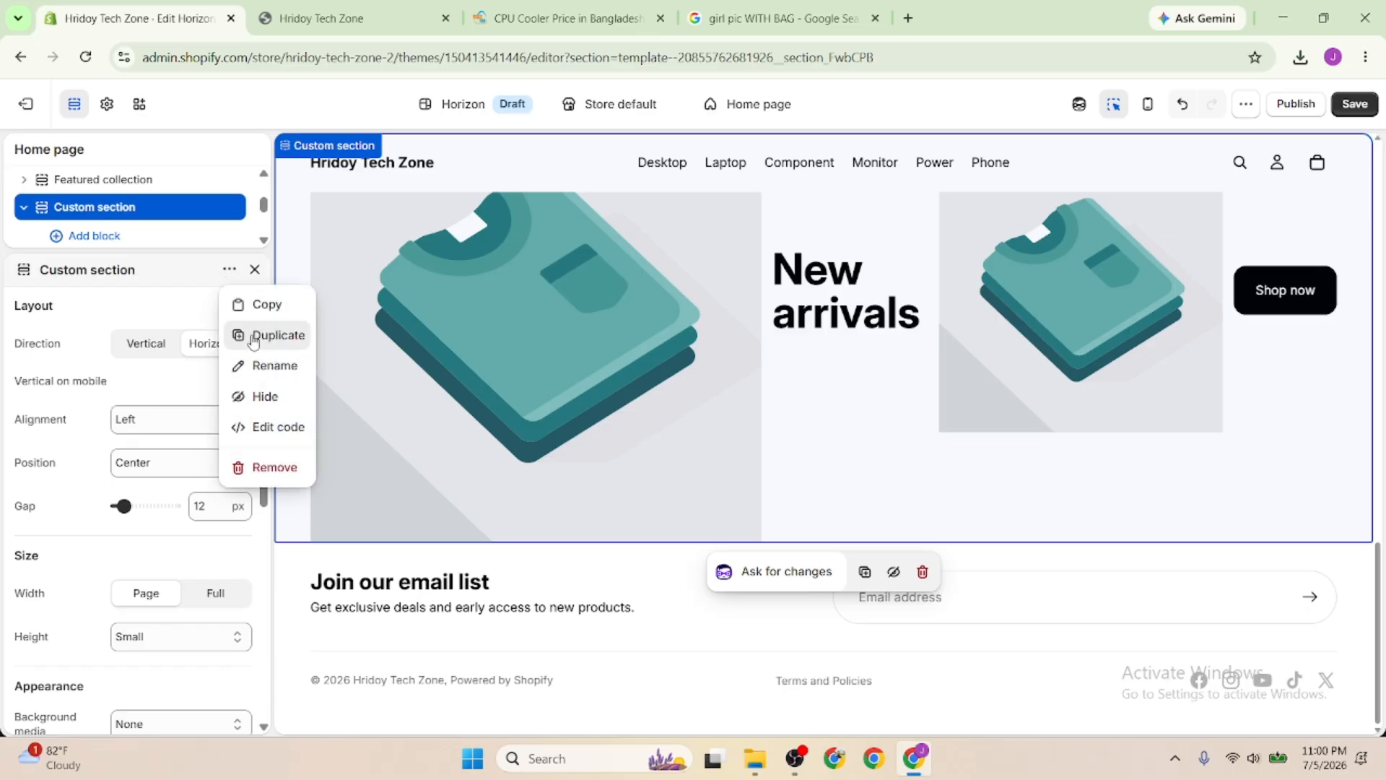
click(278, 335)
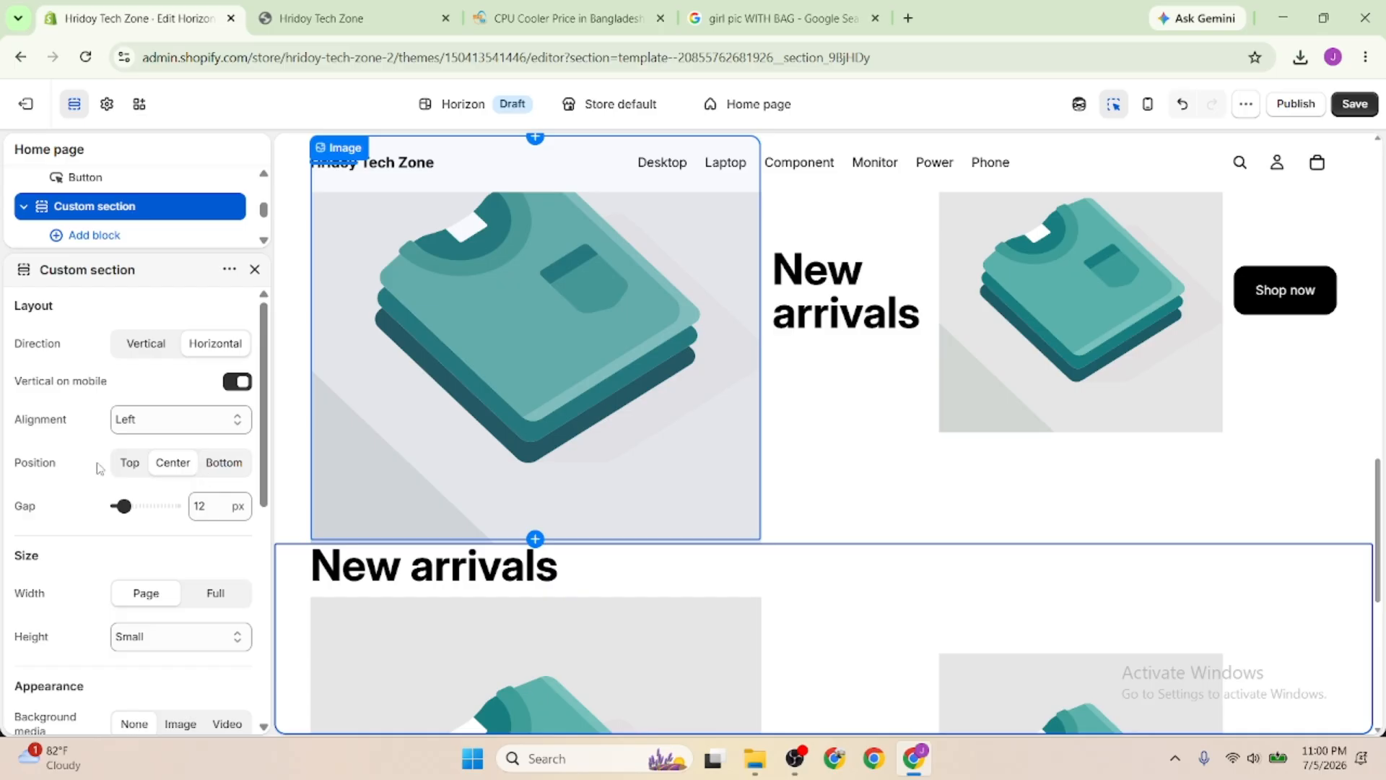
Try the Top position on the duplicated Custom section, return it to Center, and save the theme changes
click(138, 469)
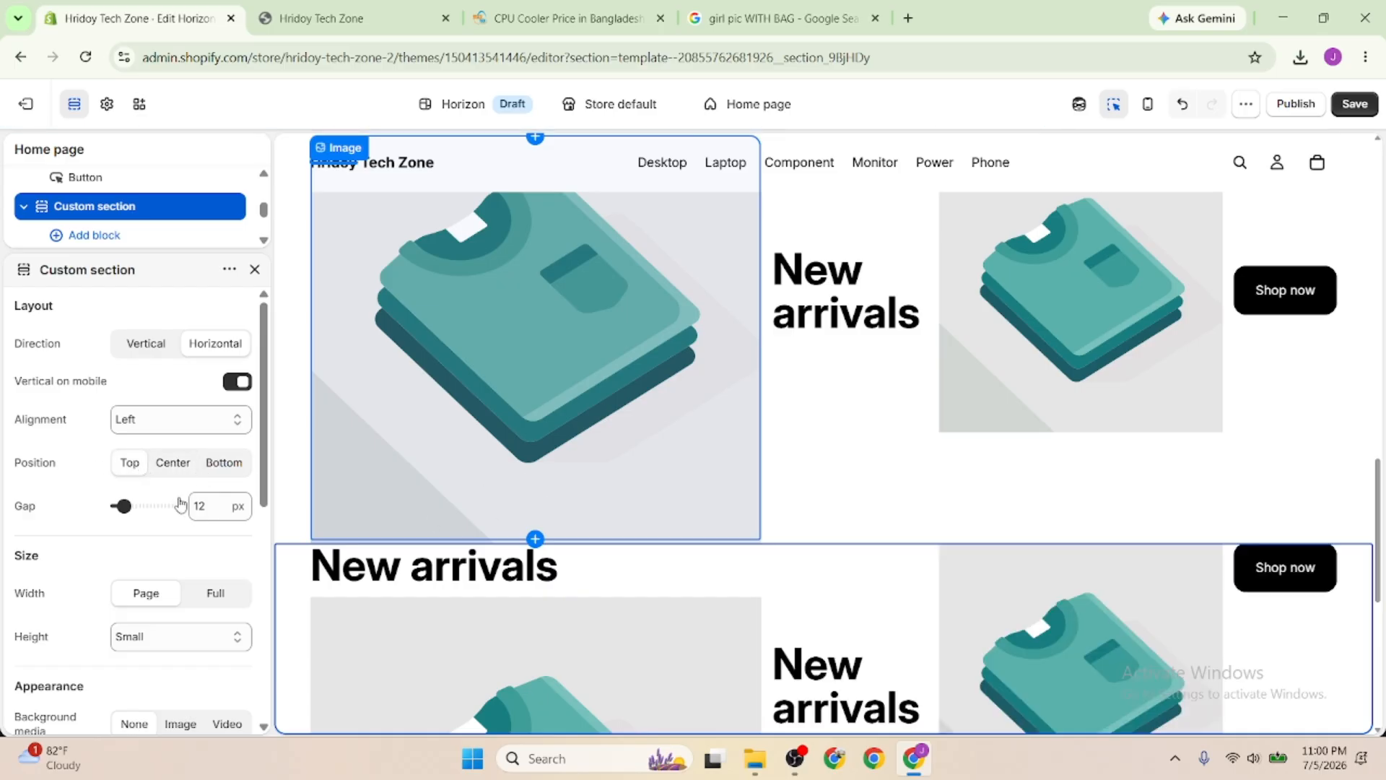
click(174, 470)
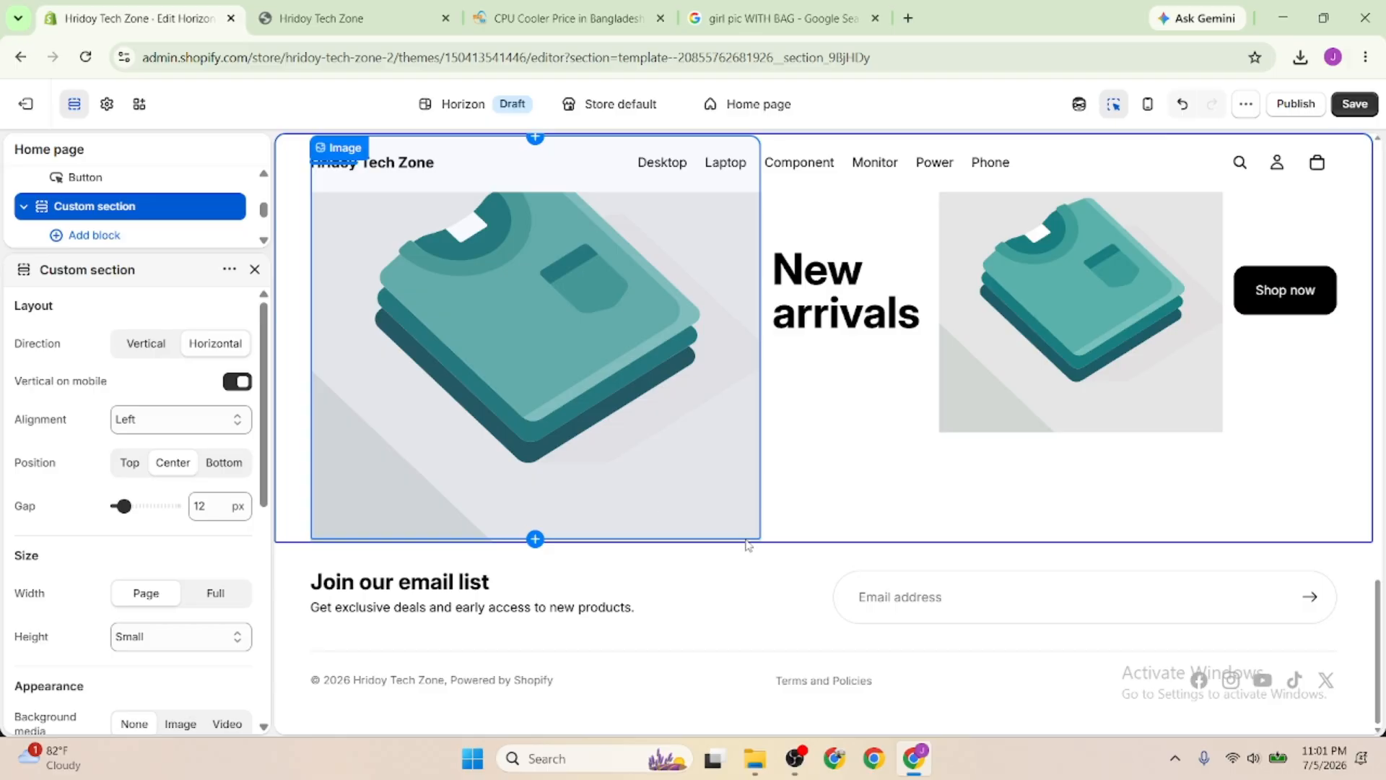
scroll(835, 560, up, 3)
click(1352, 105)
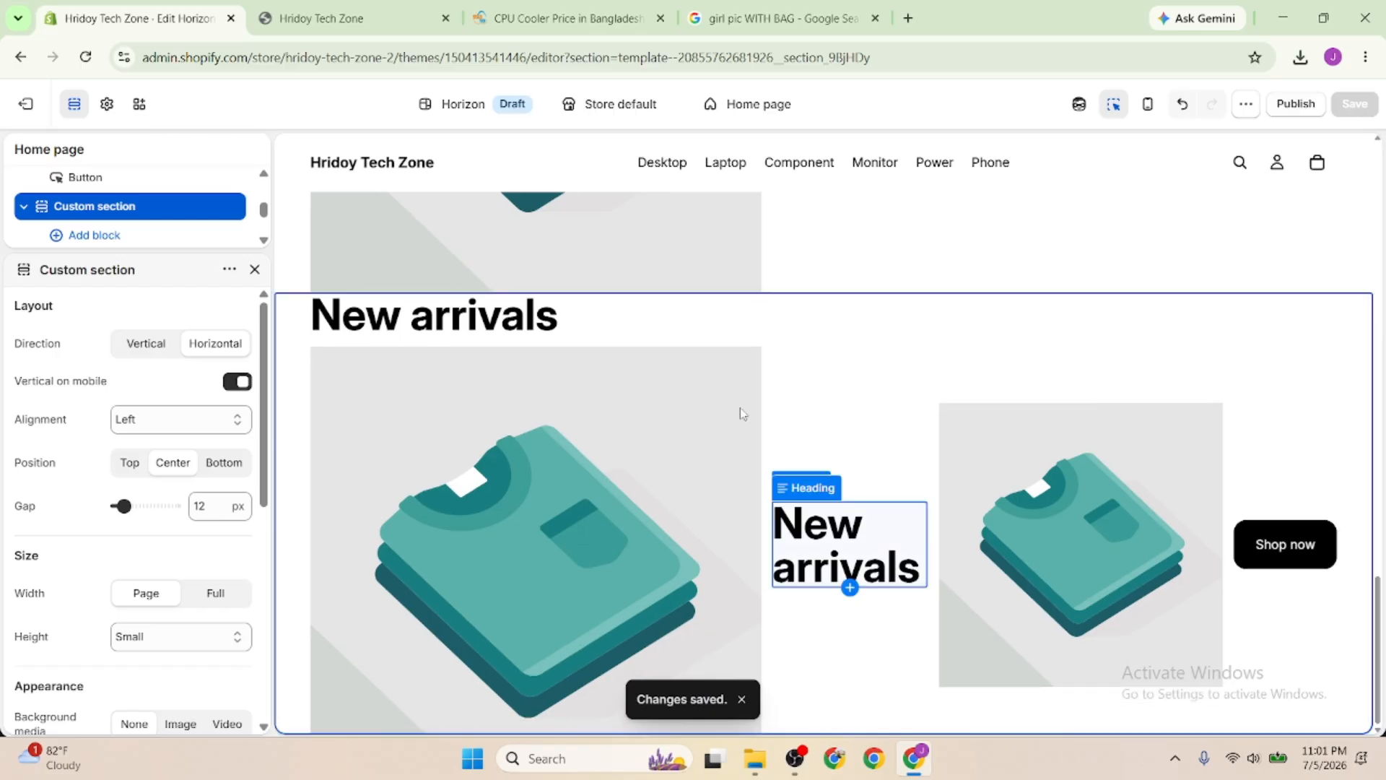
Check the end of the page in the preview, then switch to the Hridoy Tech Zone storefront tab and reload it
scroll(751, 408, down, 4)
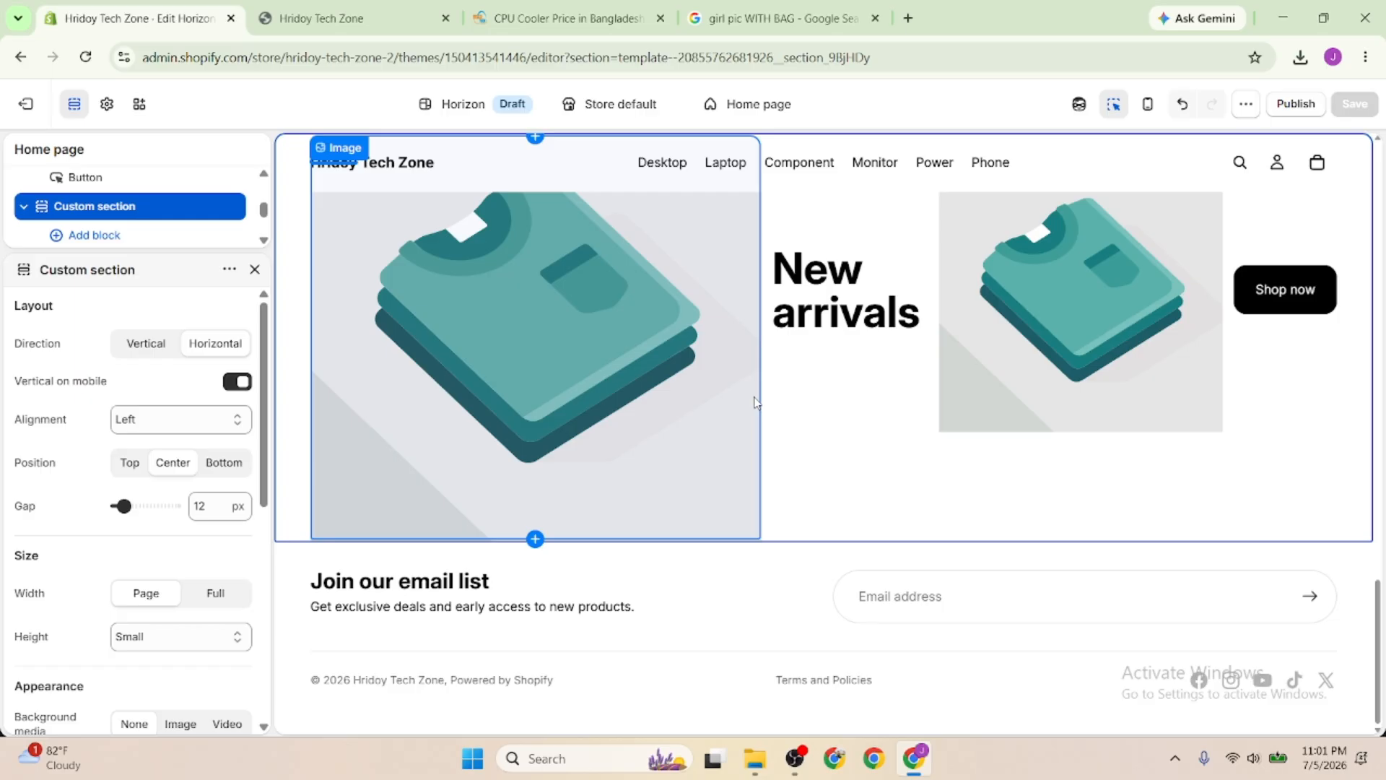
key(ctrl+Tab)
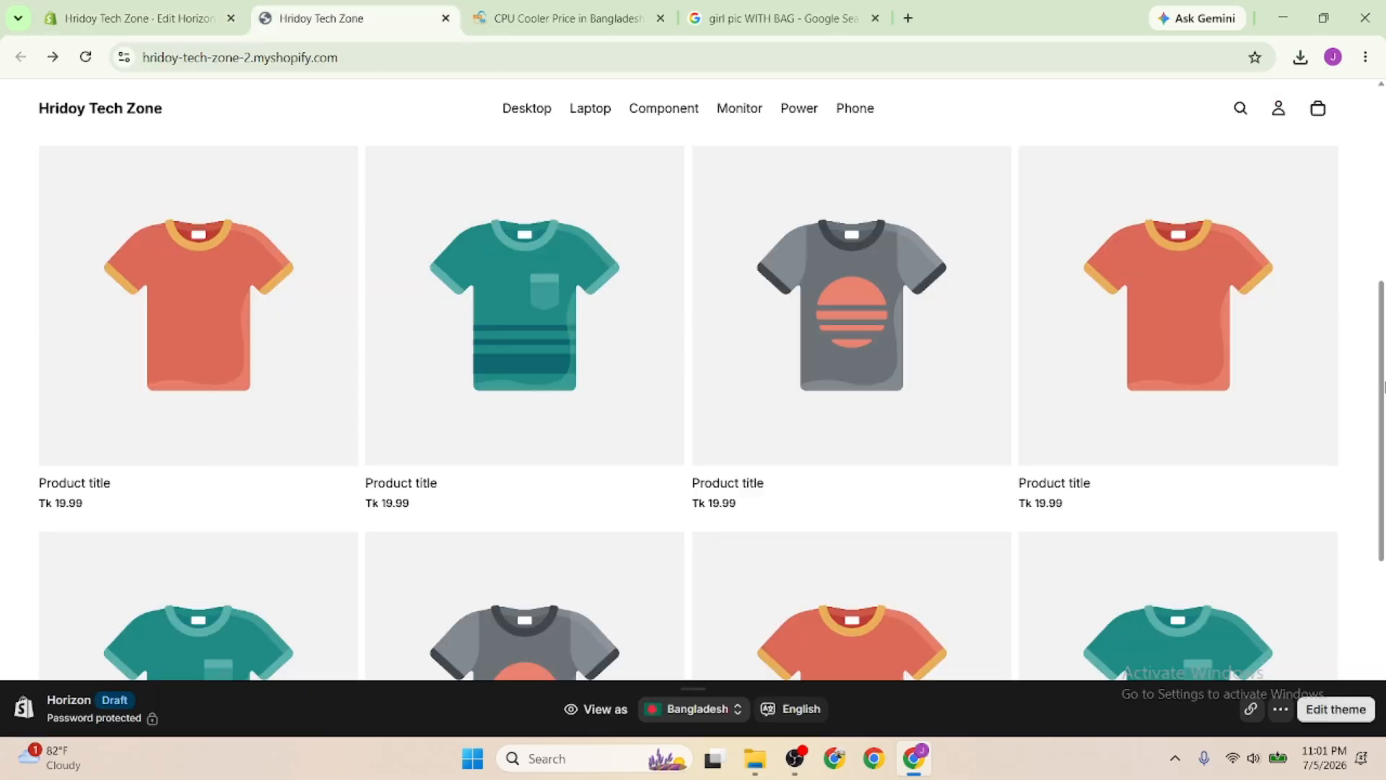
click(81, 62)
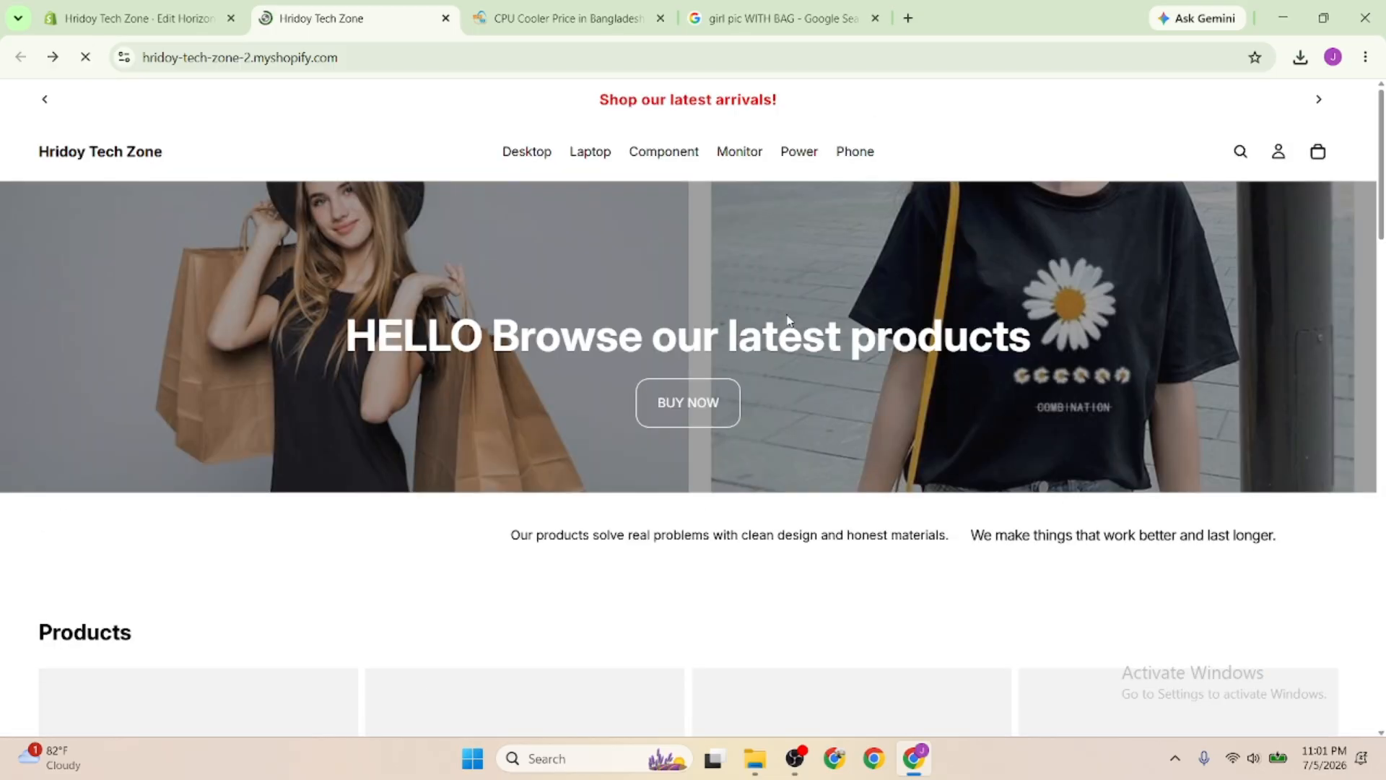
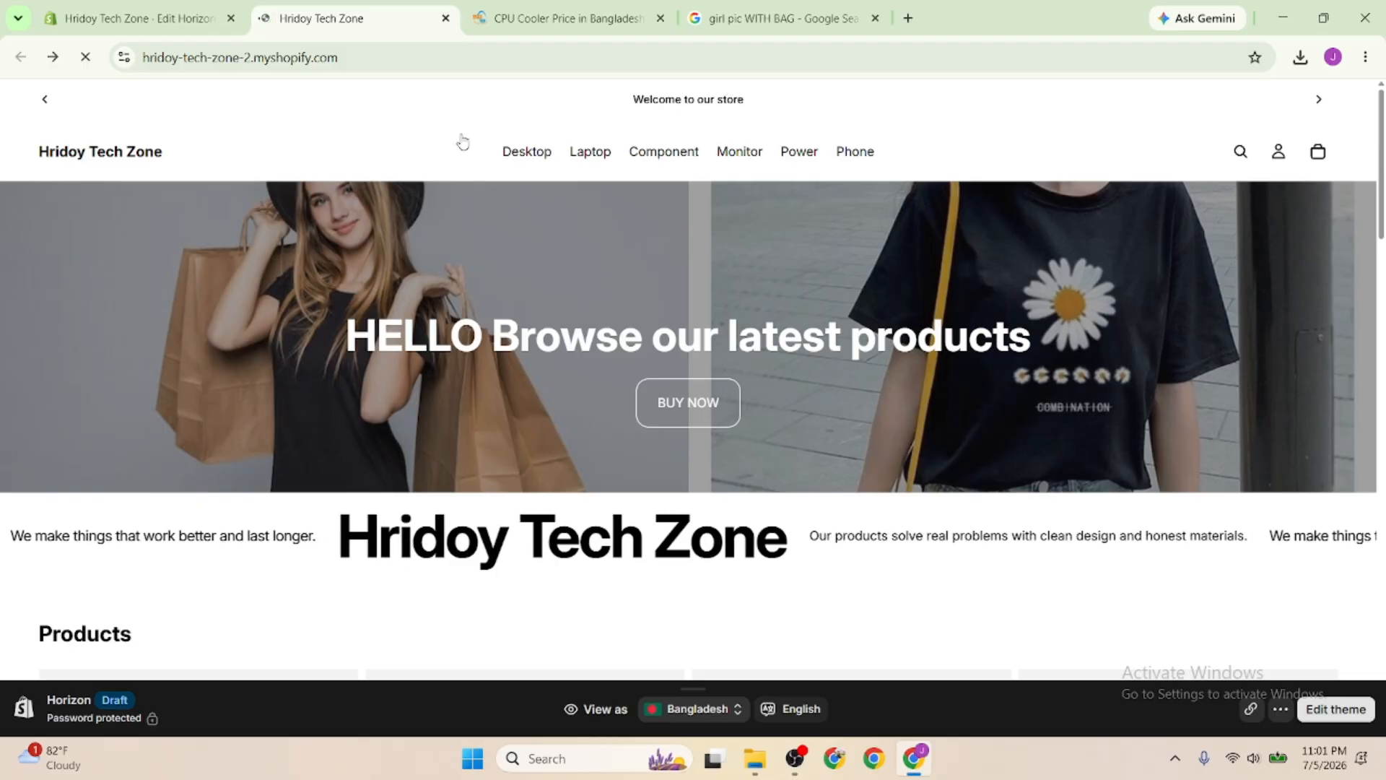
Check the upper part of the reloaded storefront, then return to the theme editor and close the Custom section's settings
mouse_move(527, 155)
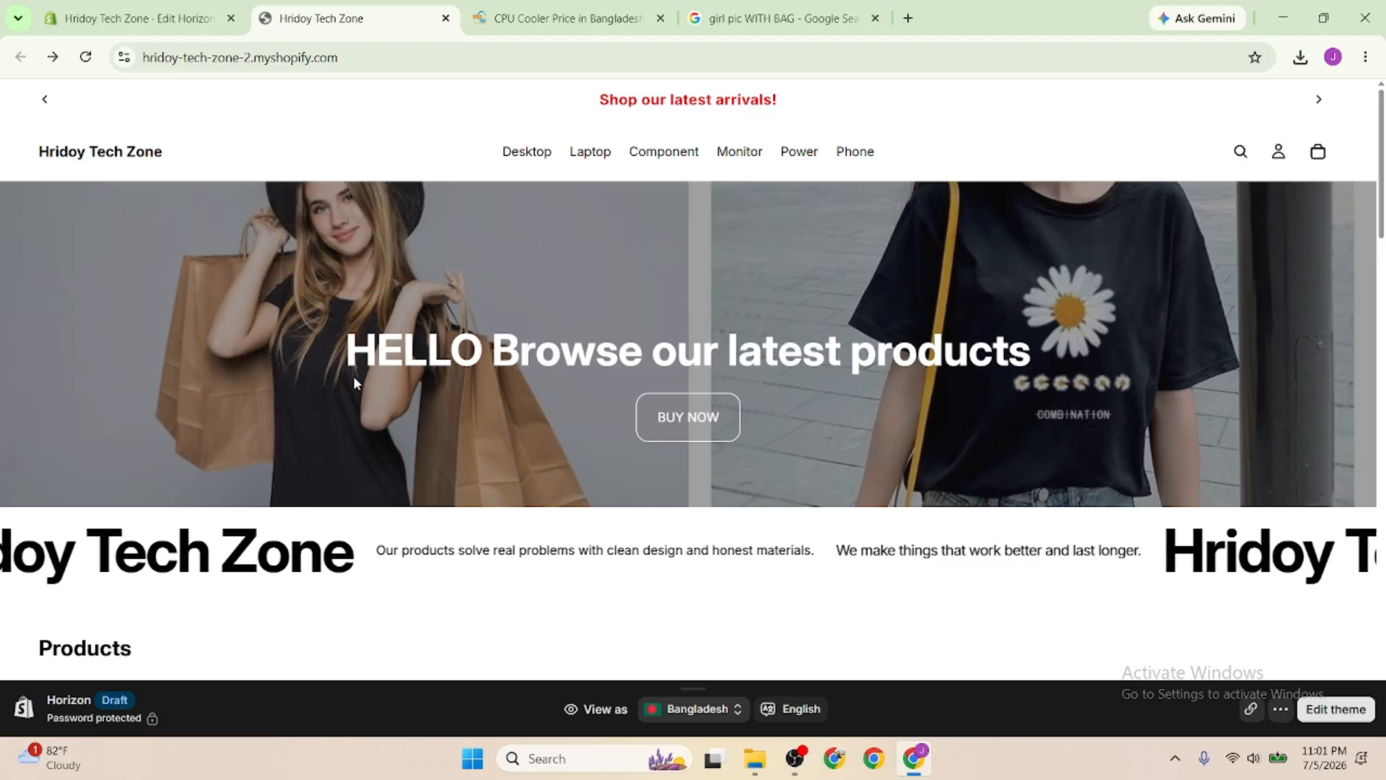
scroll(354, 379, down, 3)
click(137, 13)
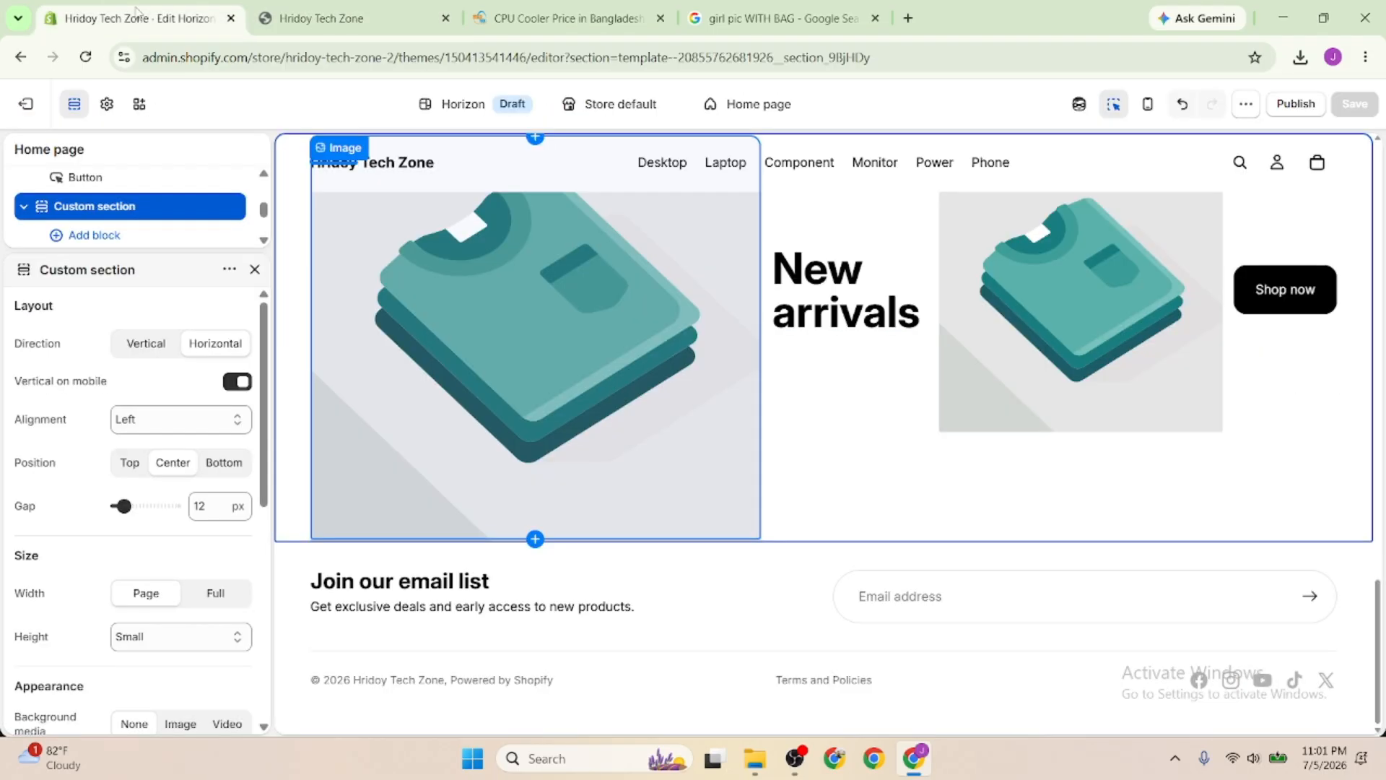
click(254, 269)
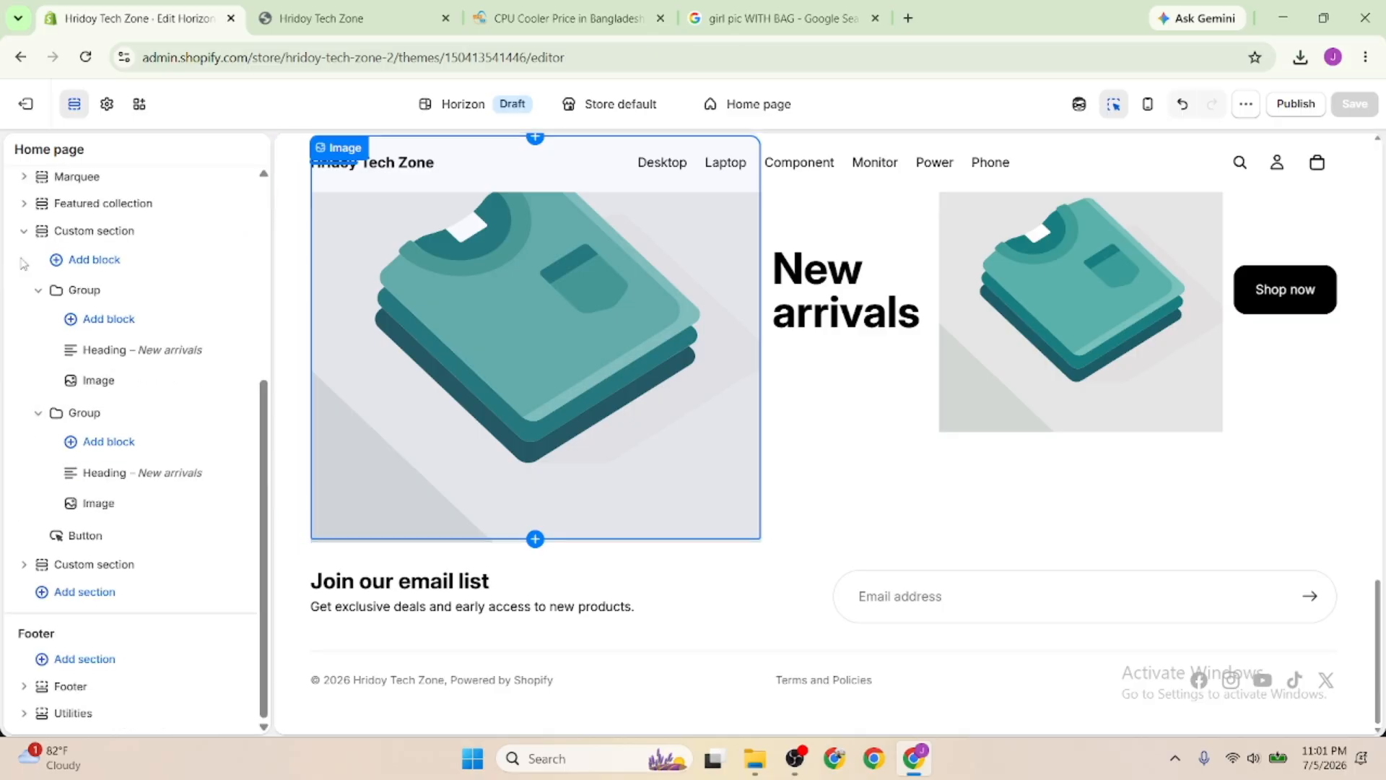
scroll(133, 359, up, 4)
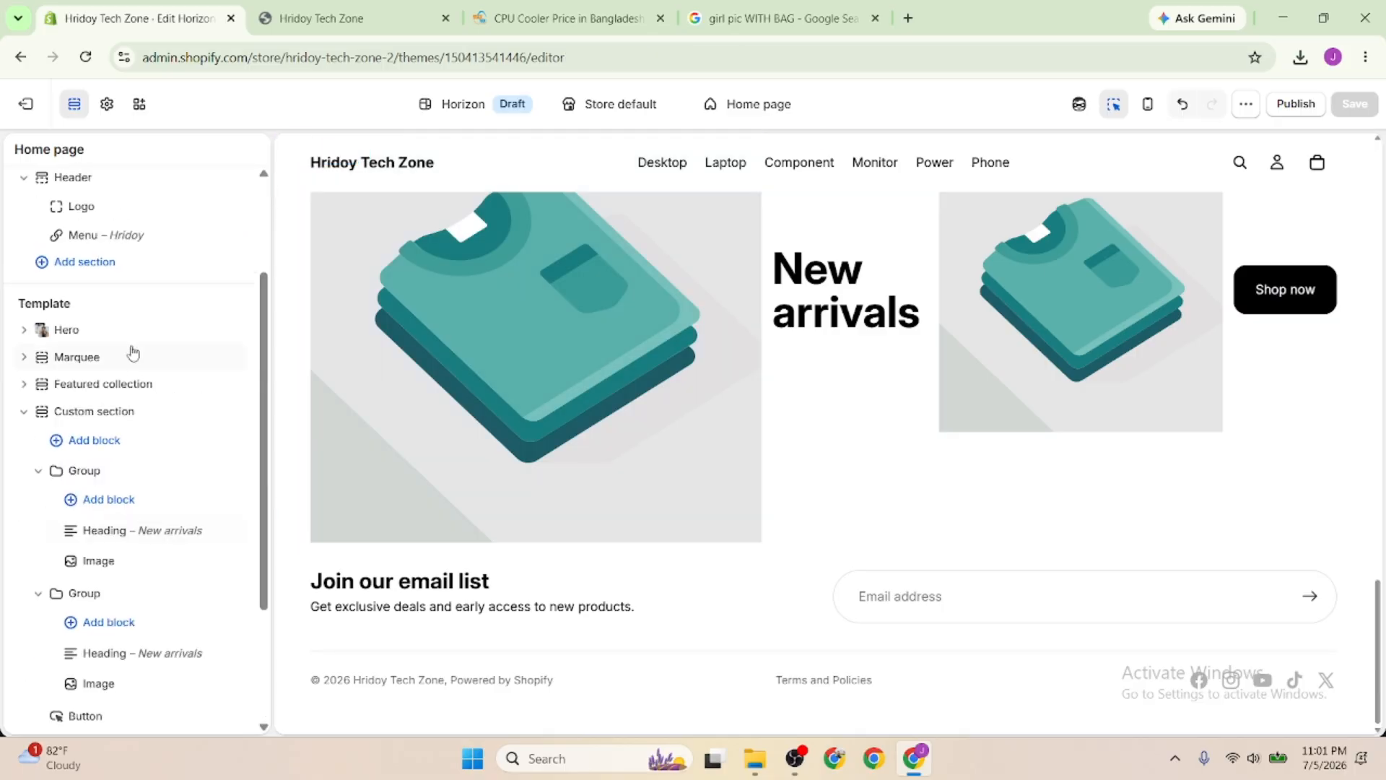
Review the storefront home page from the hero and products down to the New arrivals sections and the email signup
click(340, 16)
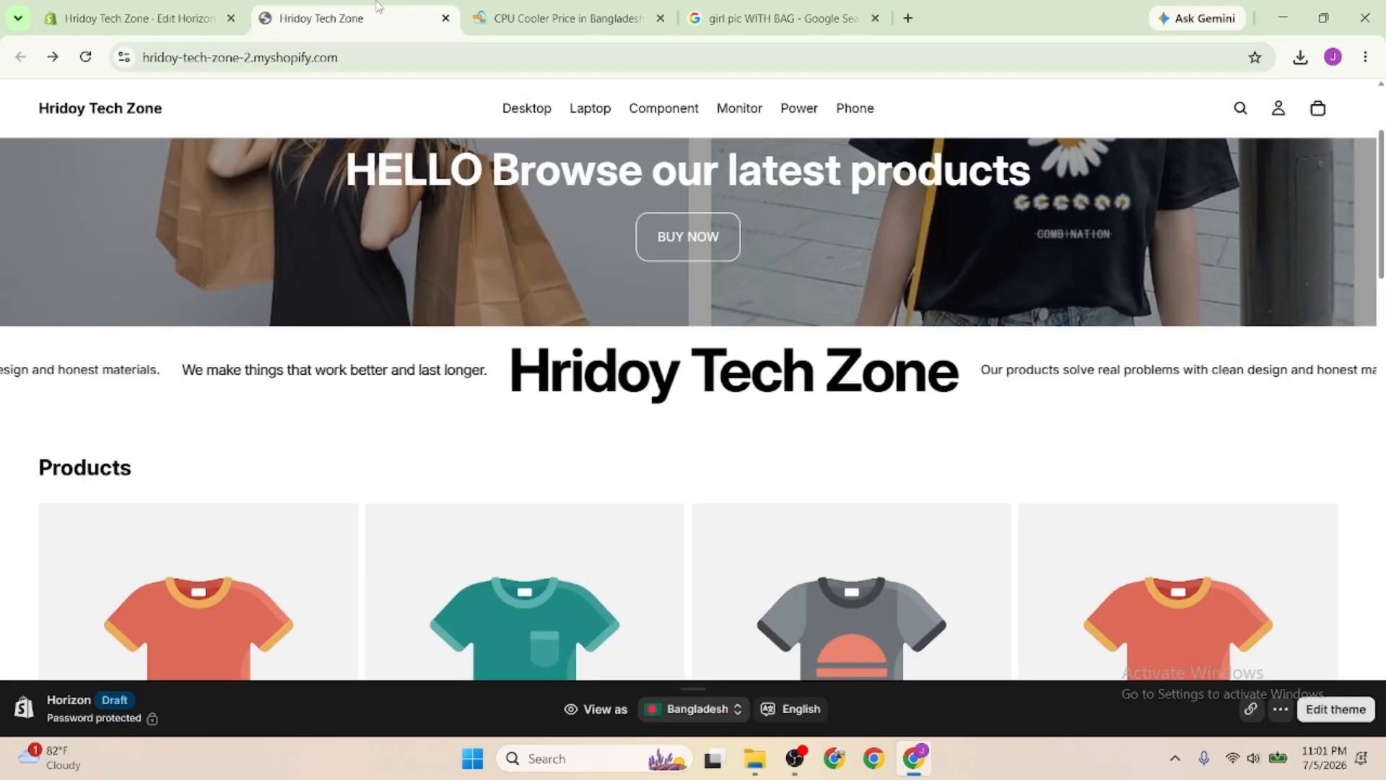
scroll(350, 304, up, 2)
scroll(418, 510, down, 4)
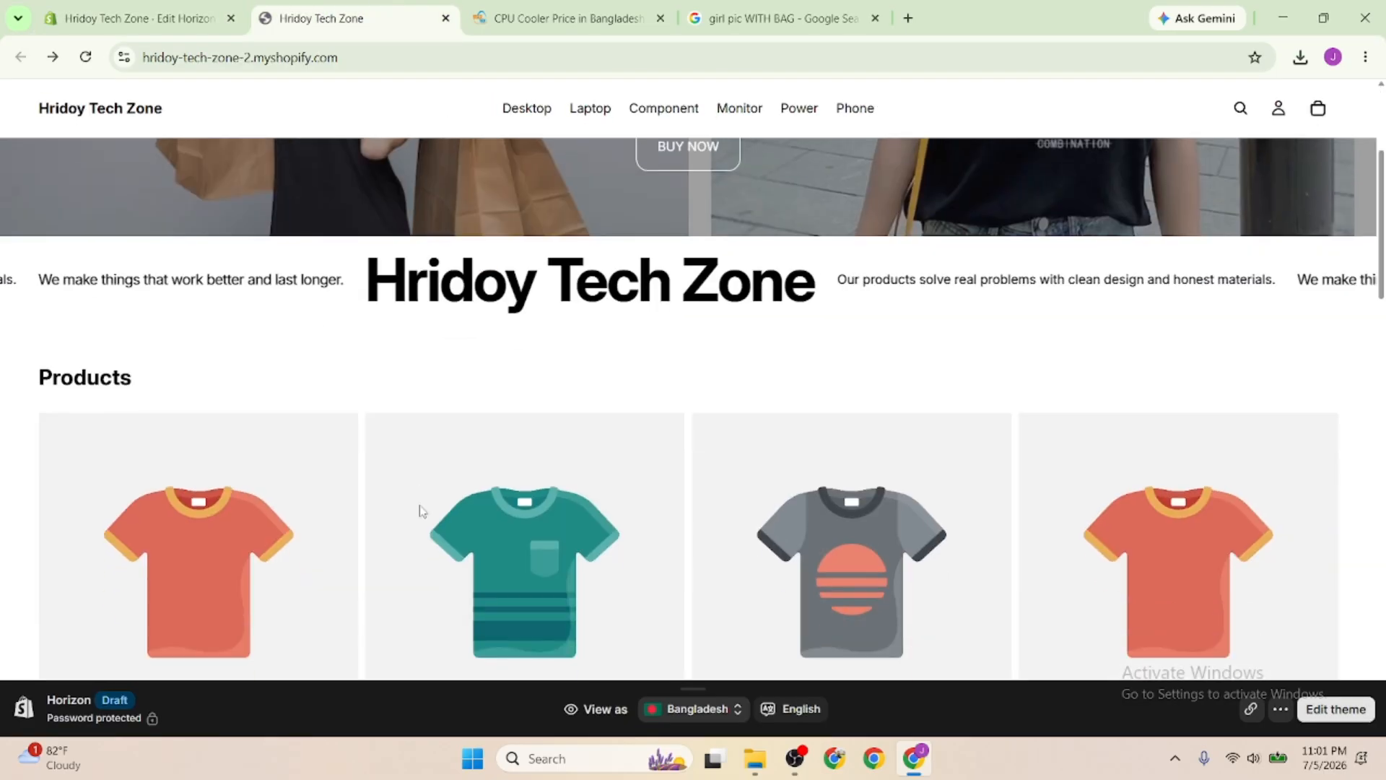
scroll(60, 379, down, 10)
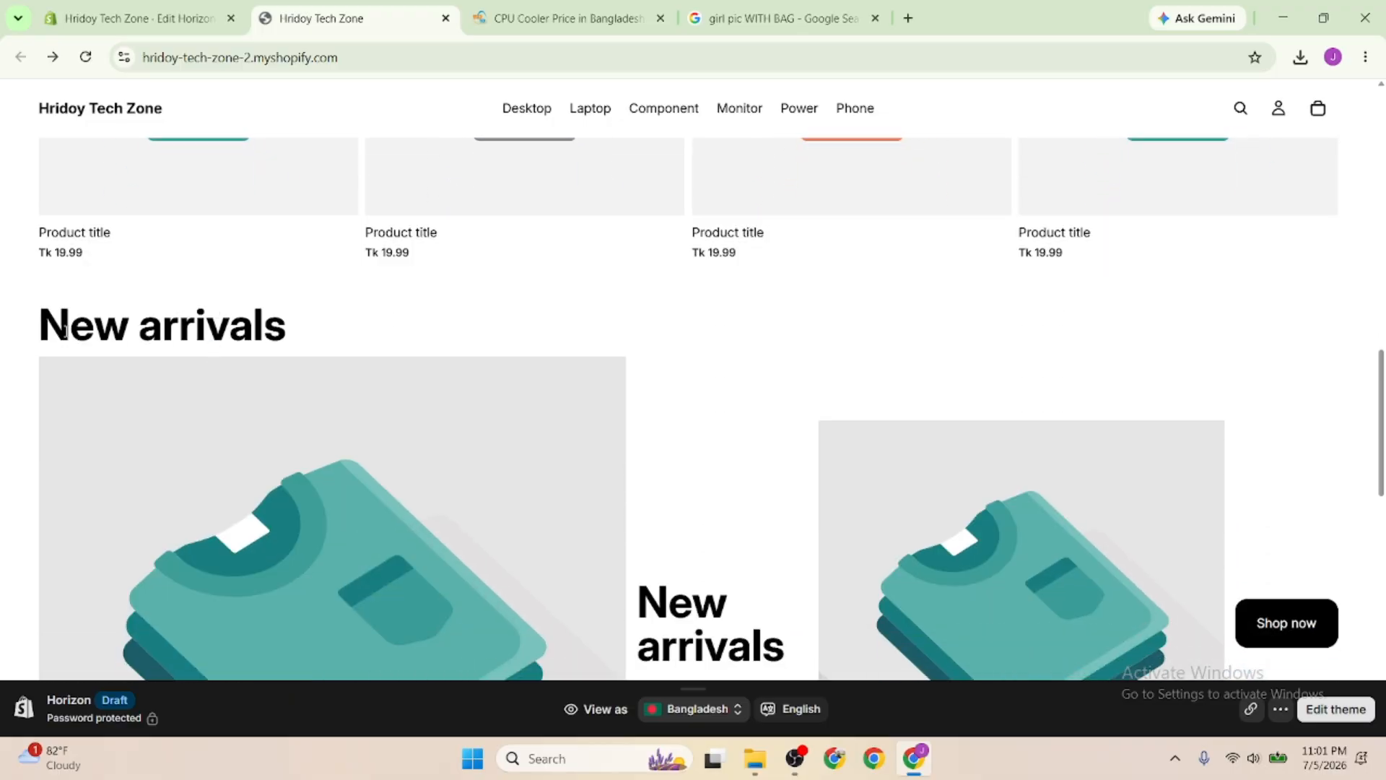
drag(65, 332, 349, 328)
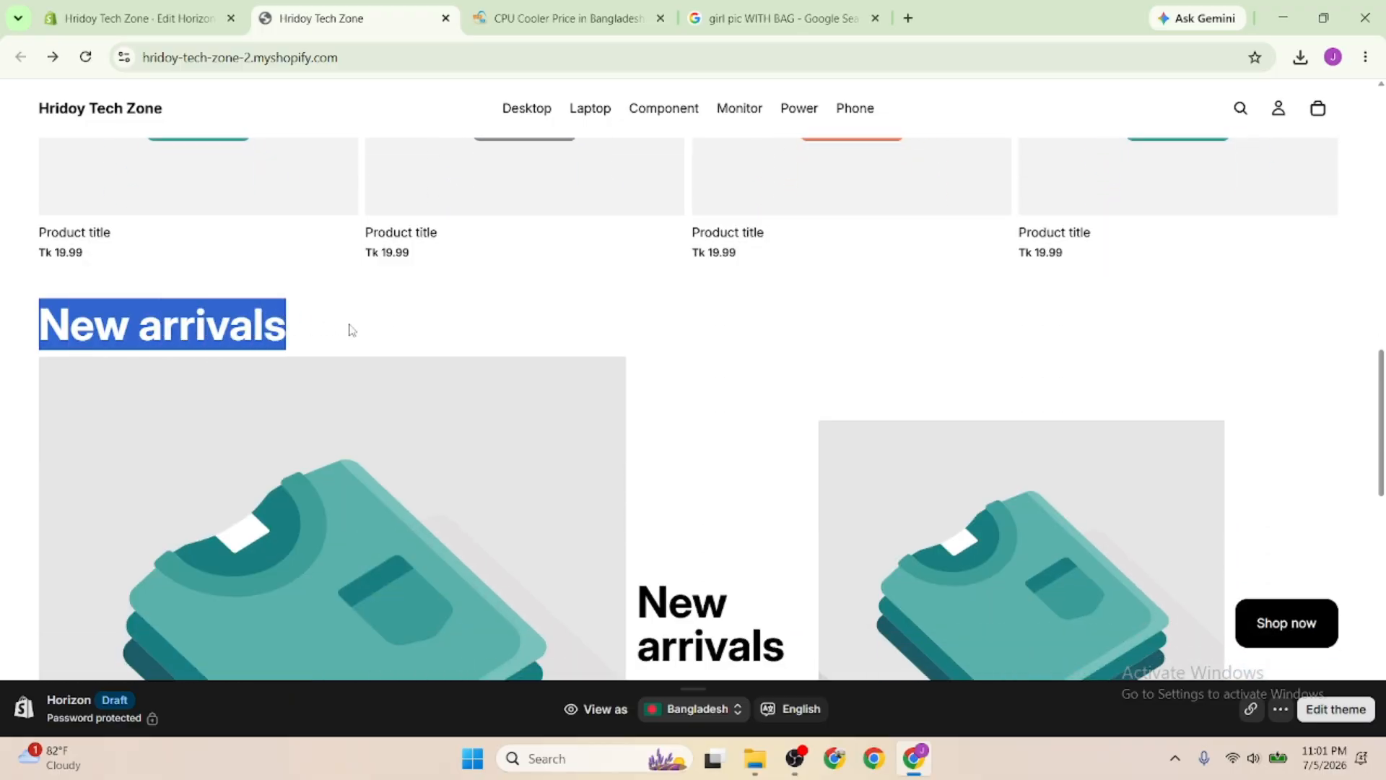
scroll(359, 331, down, 3)
scroll(686, 366, down, 8)
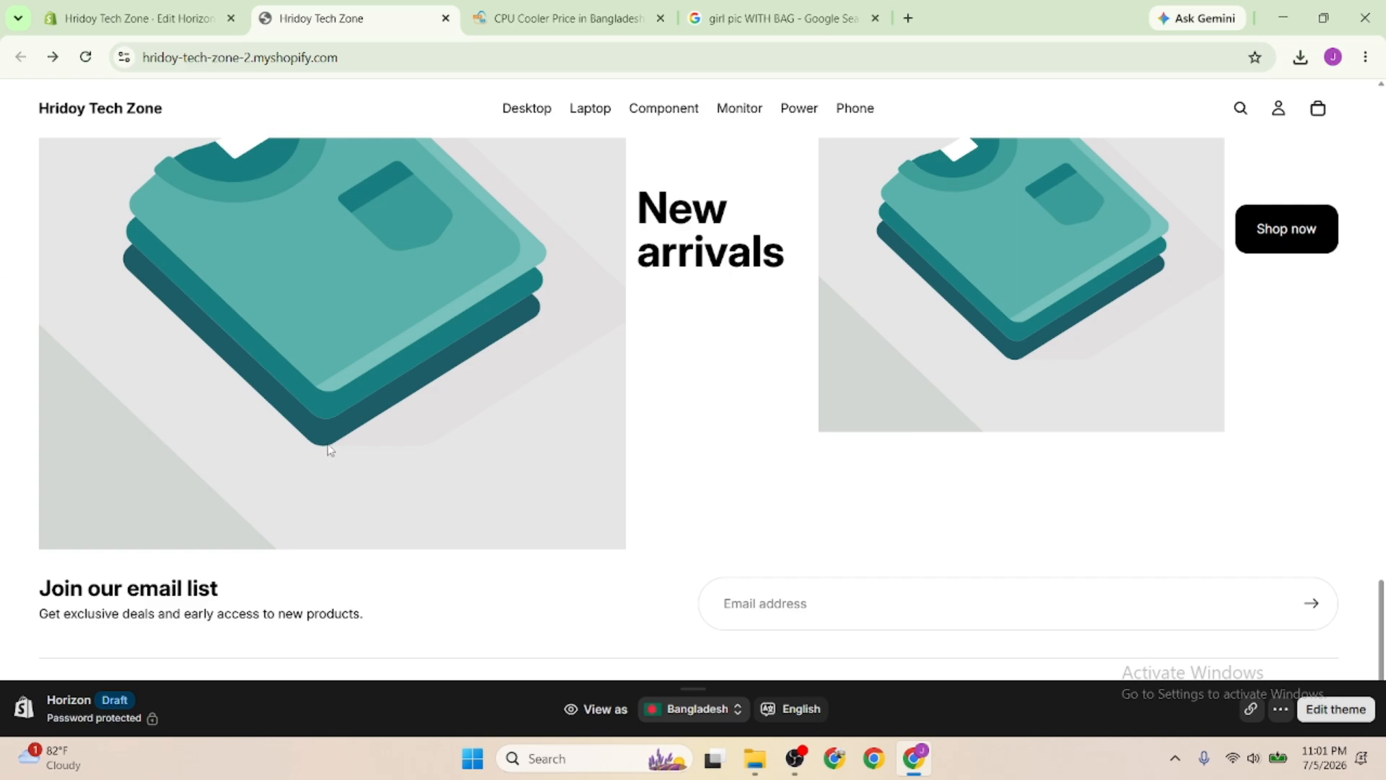
Switch back to the theme editor, collapse the expanded Custom section, and add a Layered slideshow section at the template's end
click(42, 22)
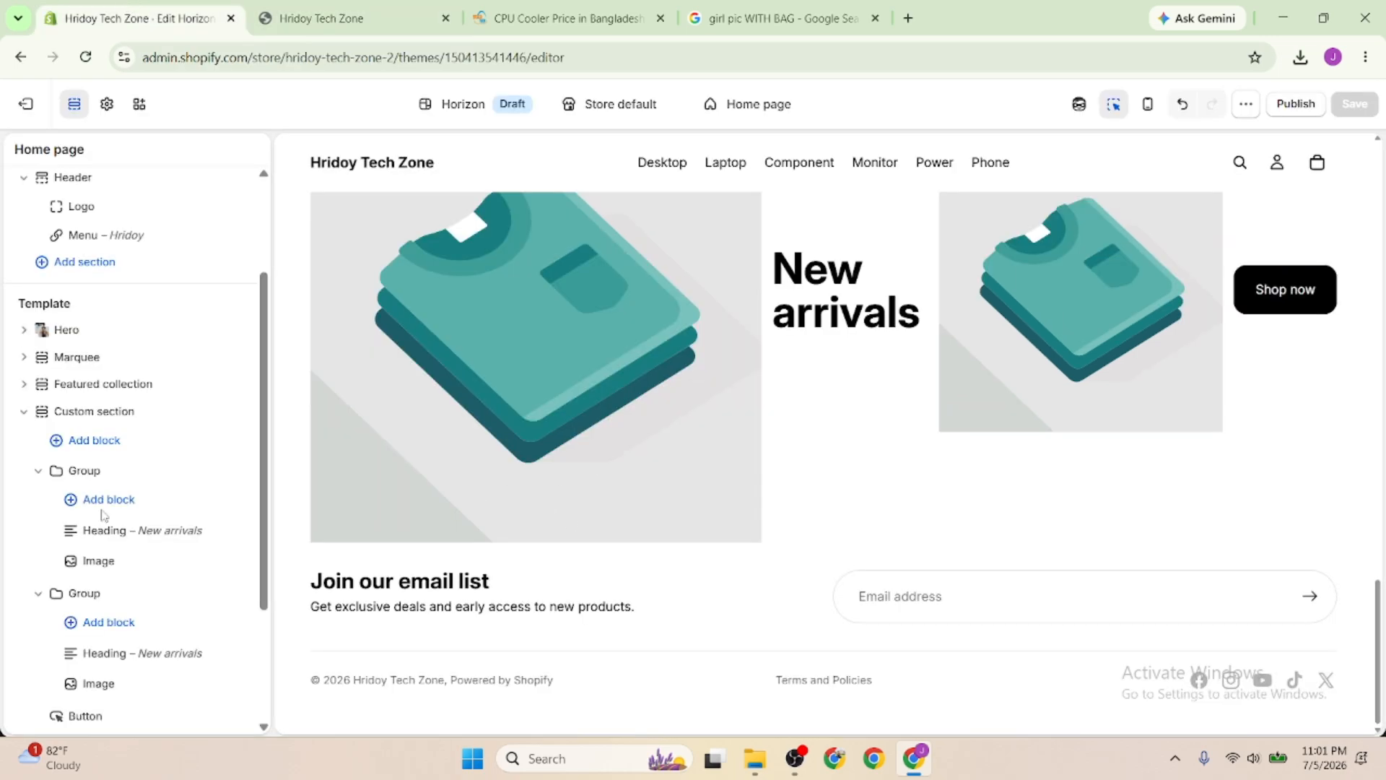
click(26, 415)
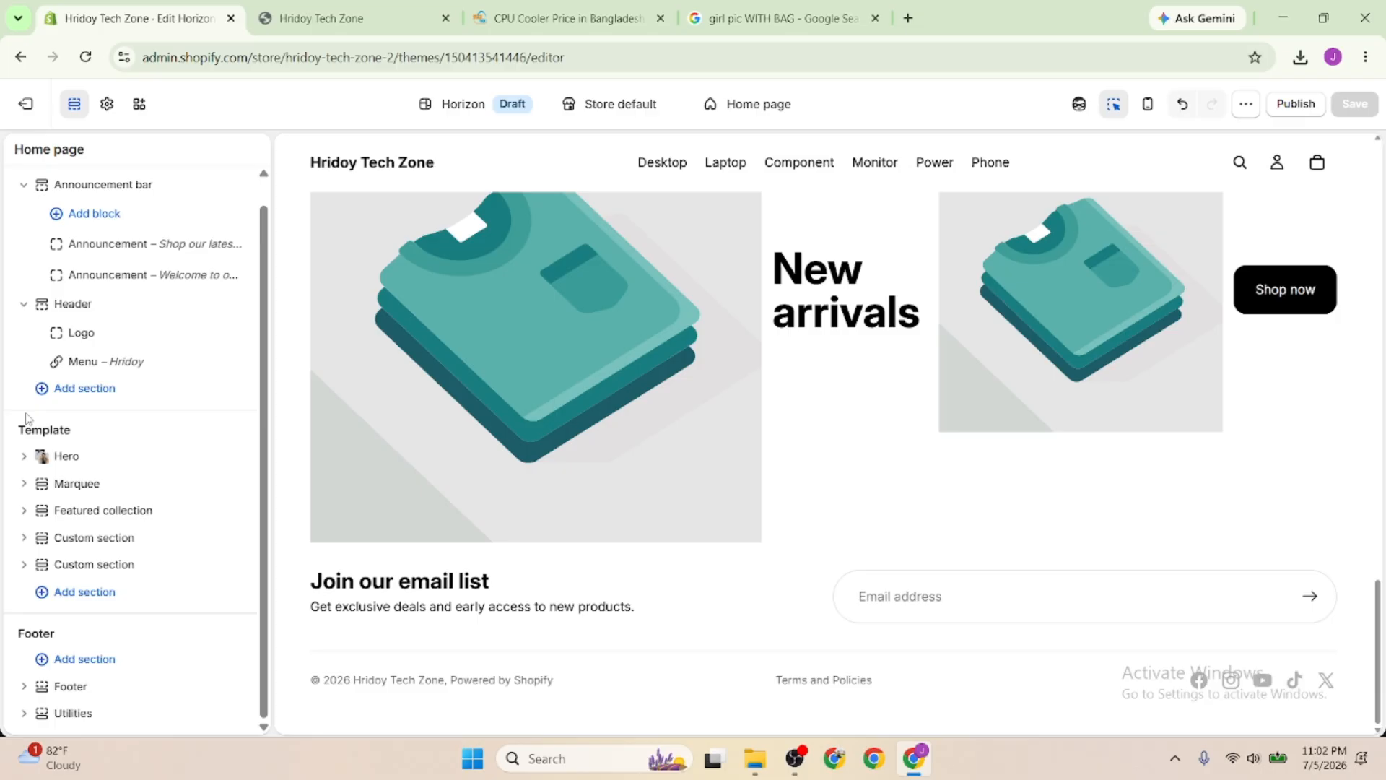
click(85, 592)
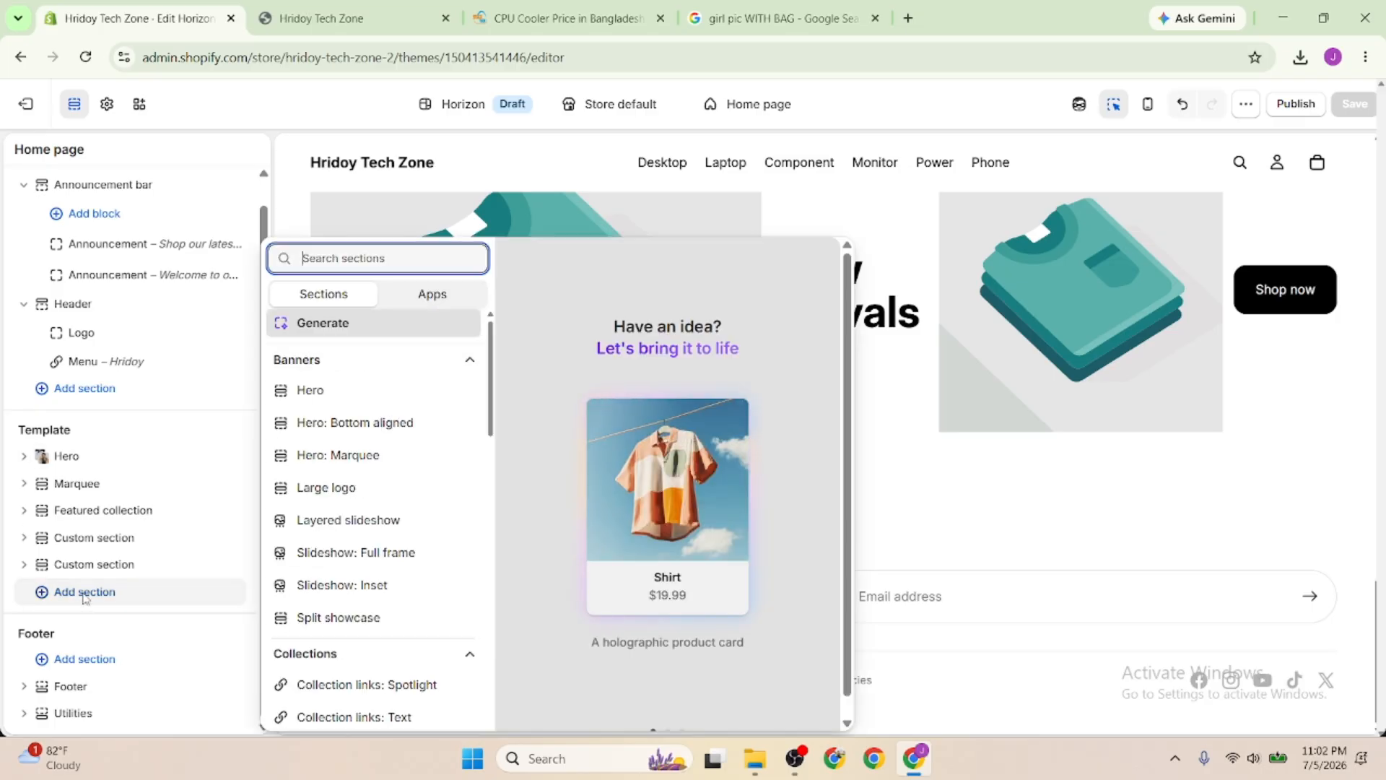
click(336, 525)
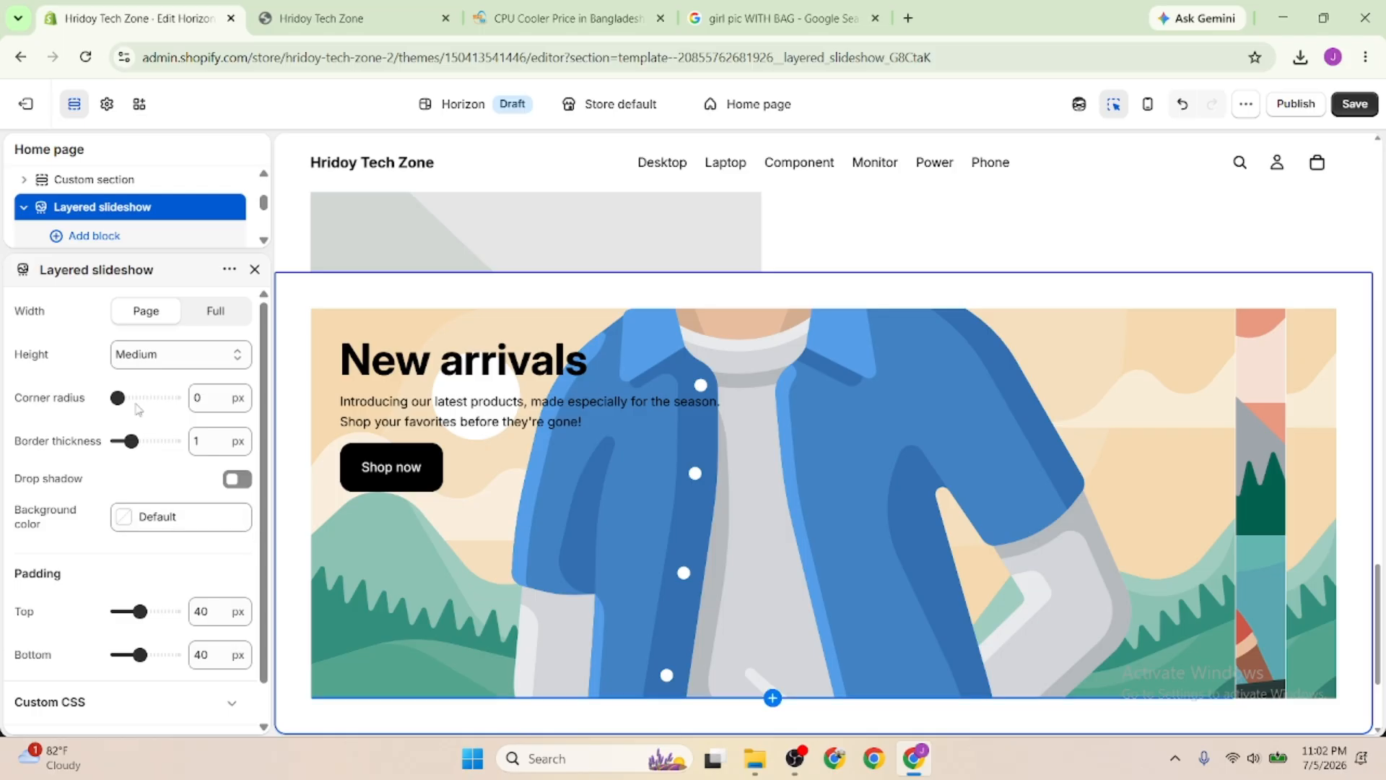
Close the Layered slideshow's settings, look through its slide blocks, and collapse the section
click(252, 271)
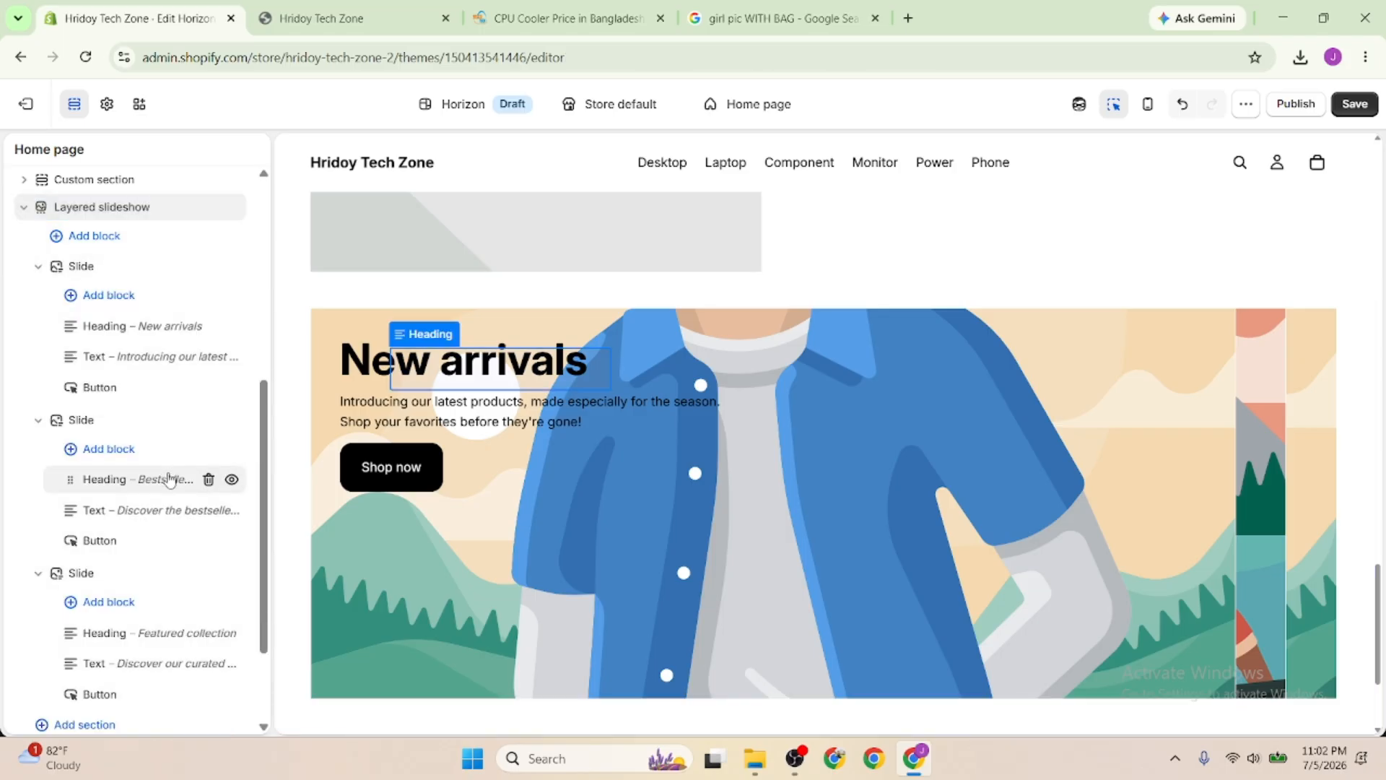
drag(168, 478, 171, 476)
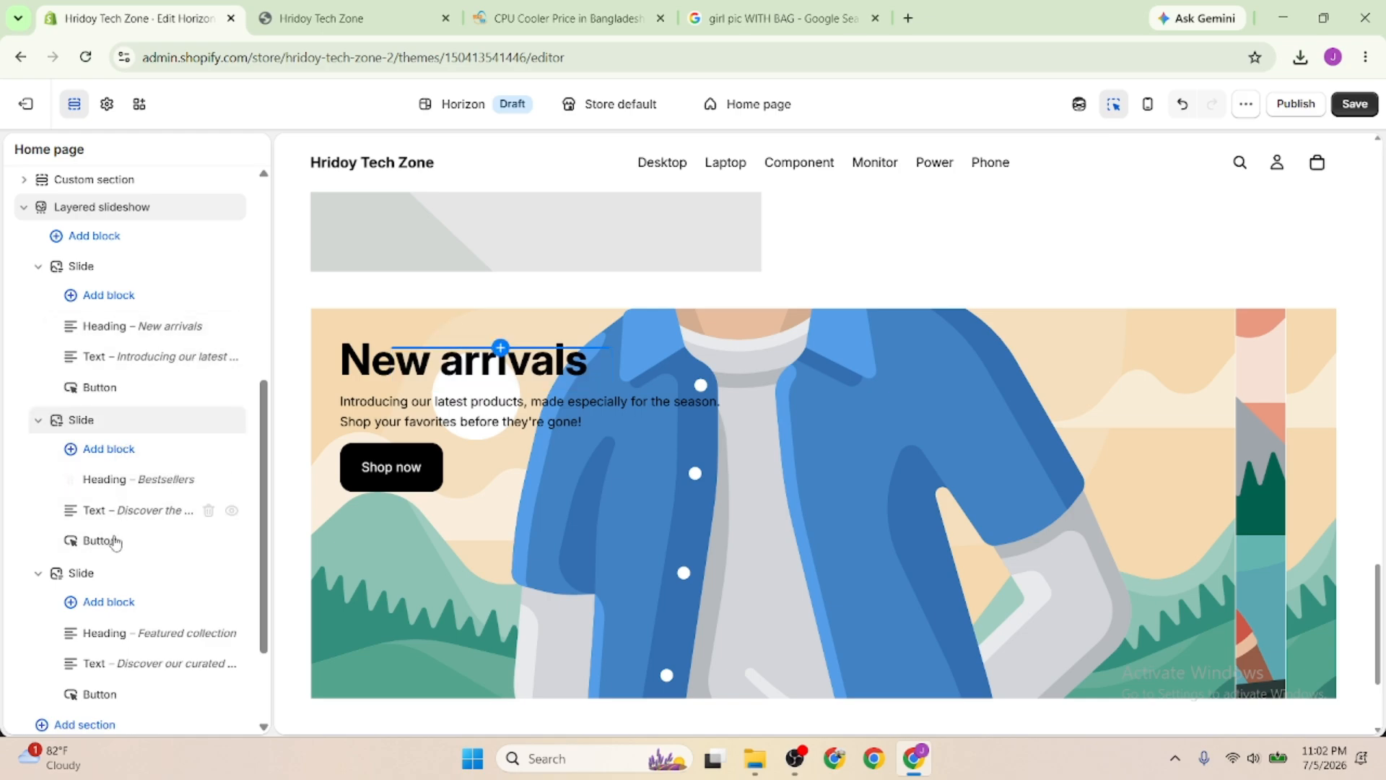
scroll(160, 588, down, 2)
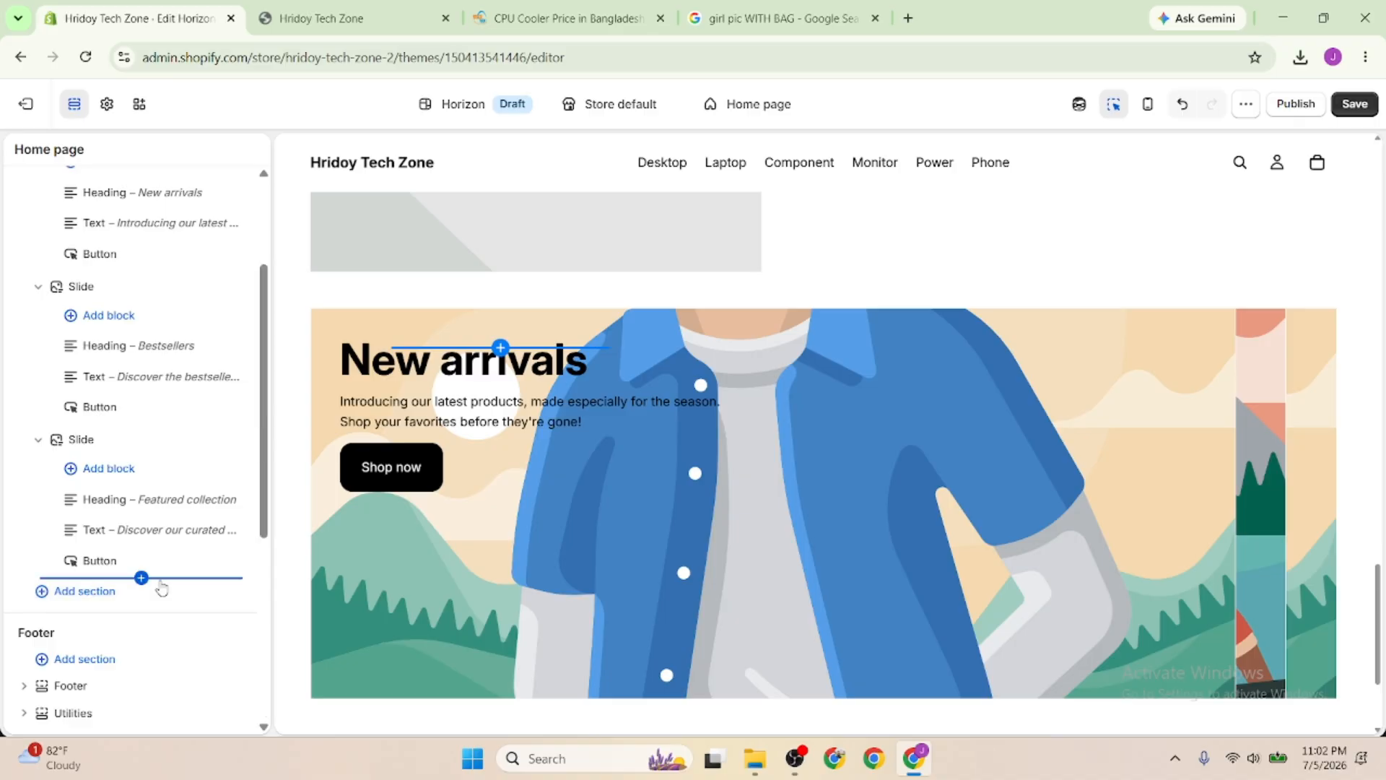
scroll(160, 588, up, 8)
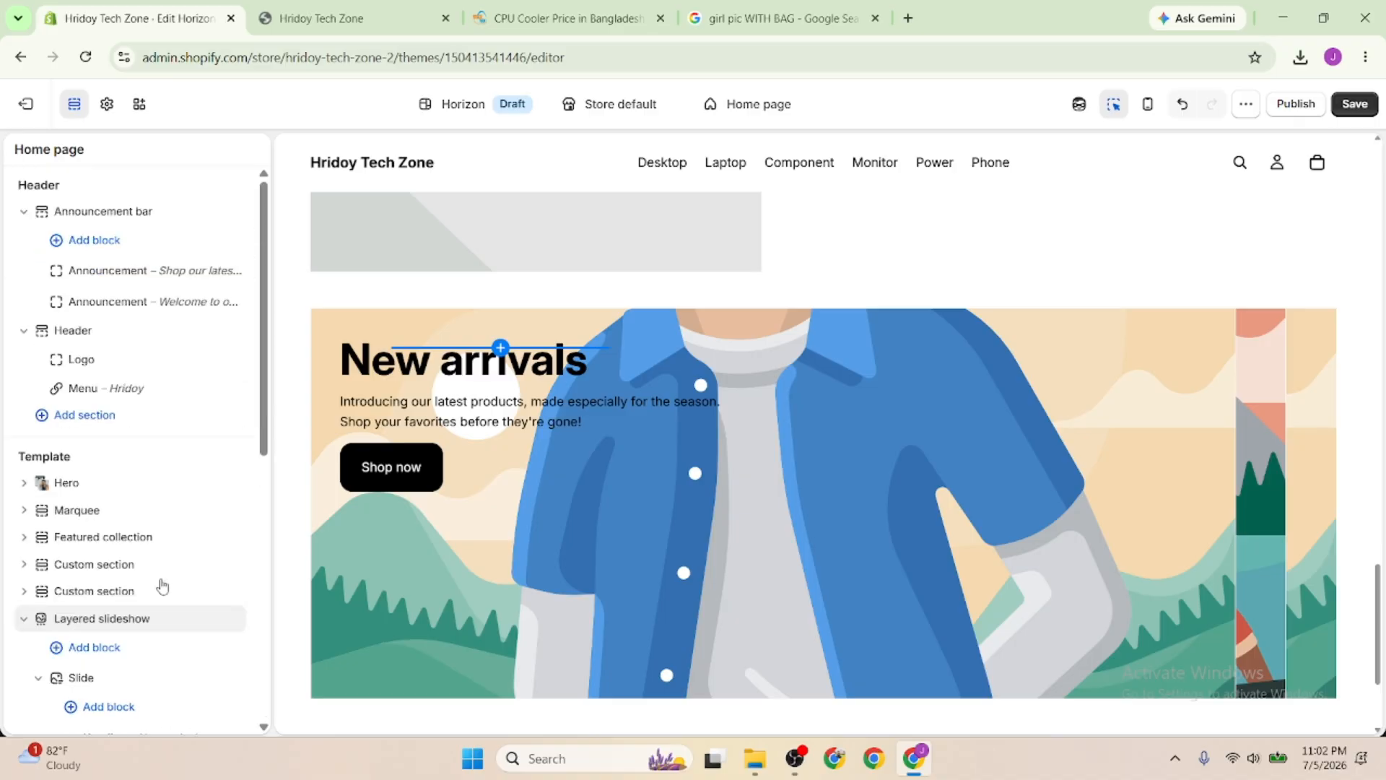
click(26, 619)
Browse the available section types and add a Blog posts: Carousel section below the Layered slideshow
click(72, 645)
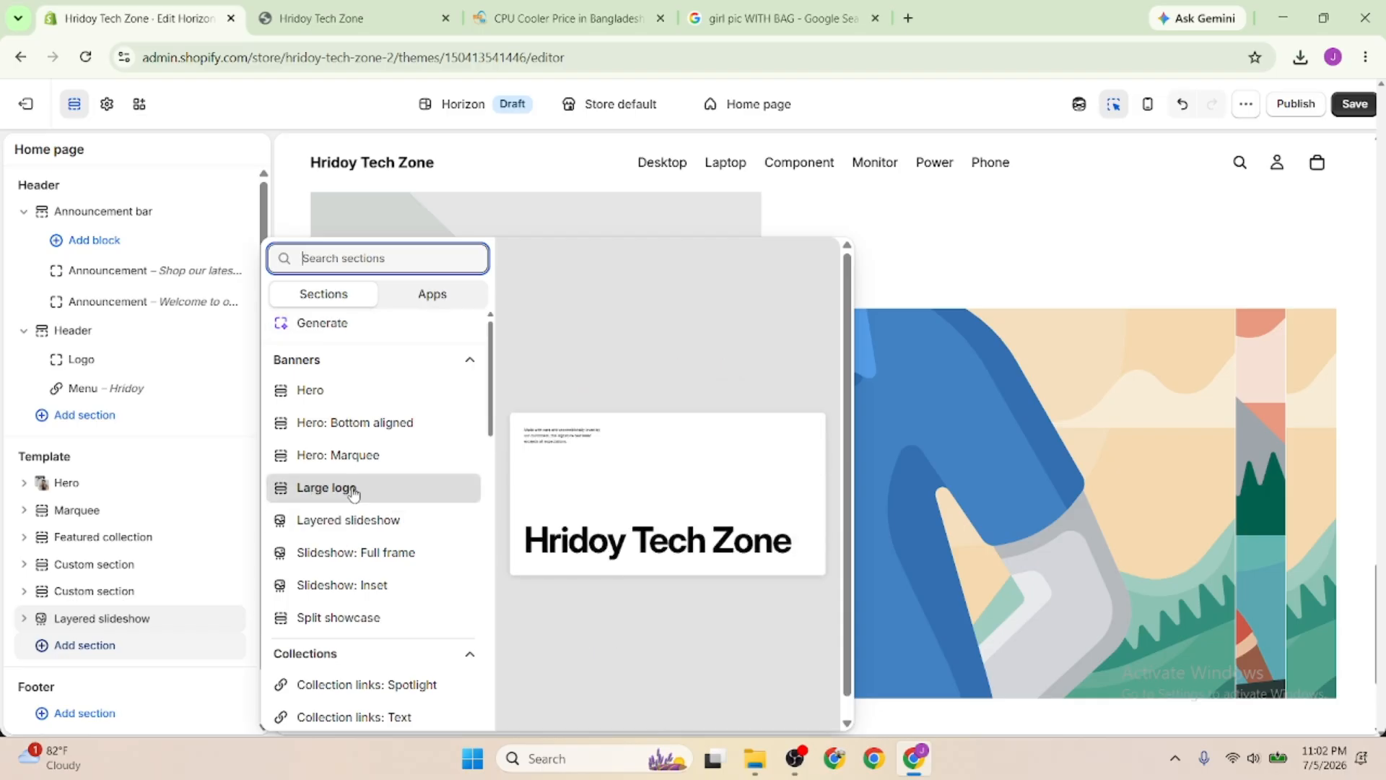
scroll(353, 493, down, 4)
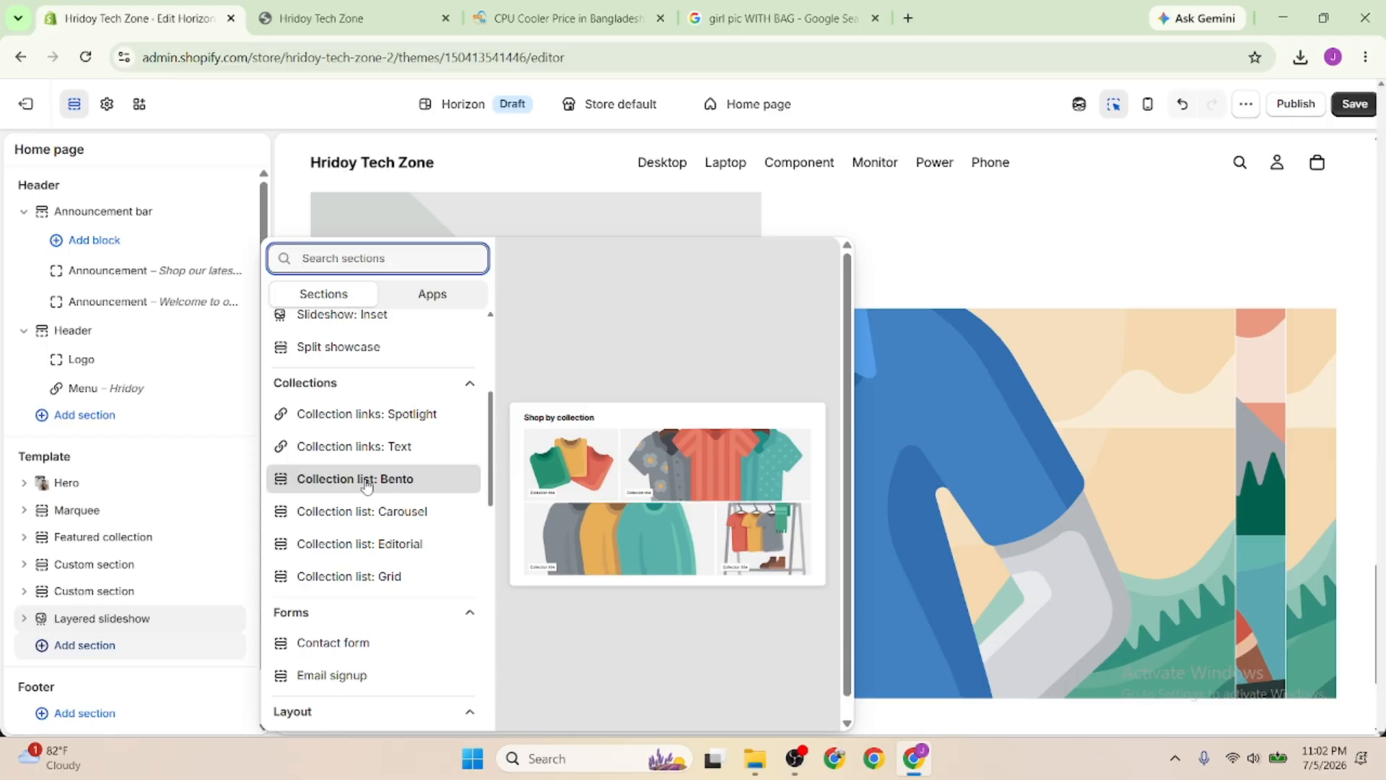
scroll(366, 485, down, 3)
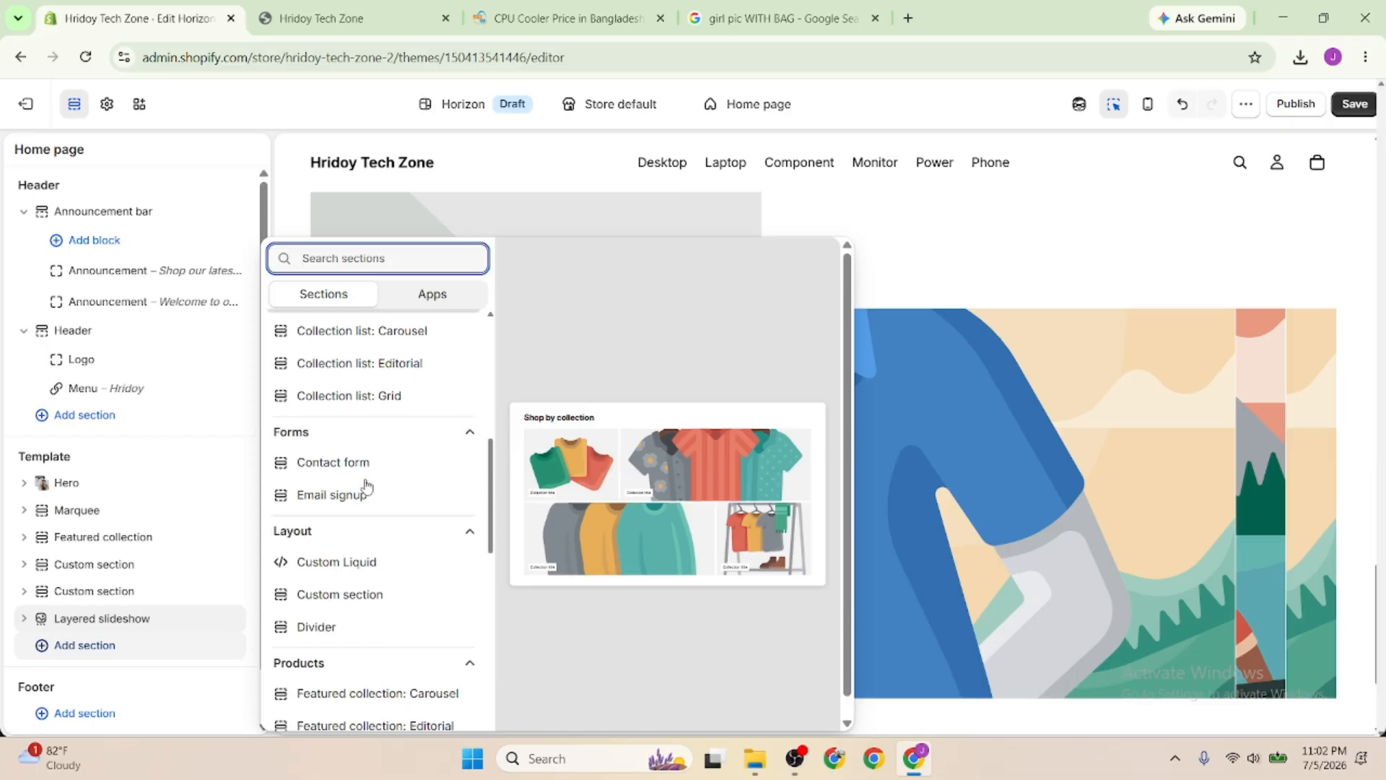
scroll(359, 526, down, 3)
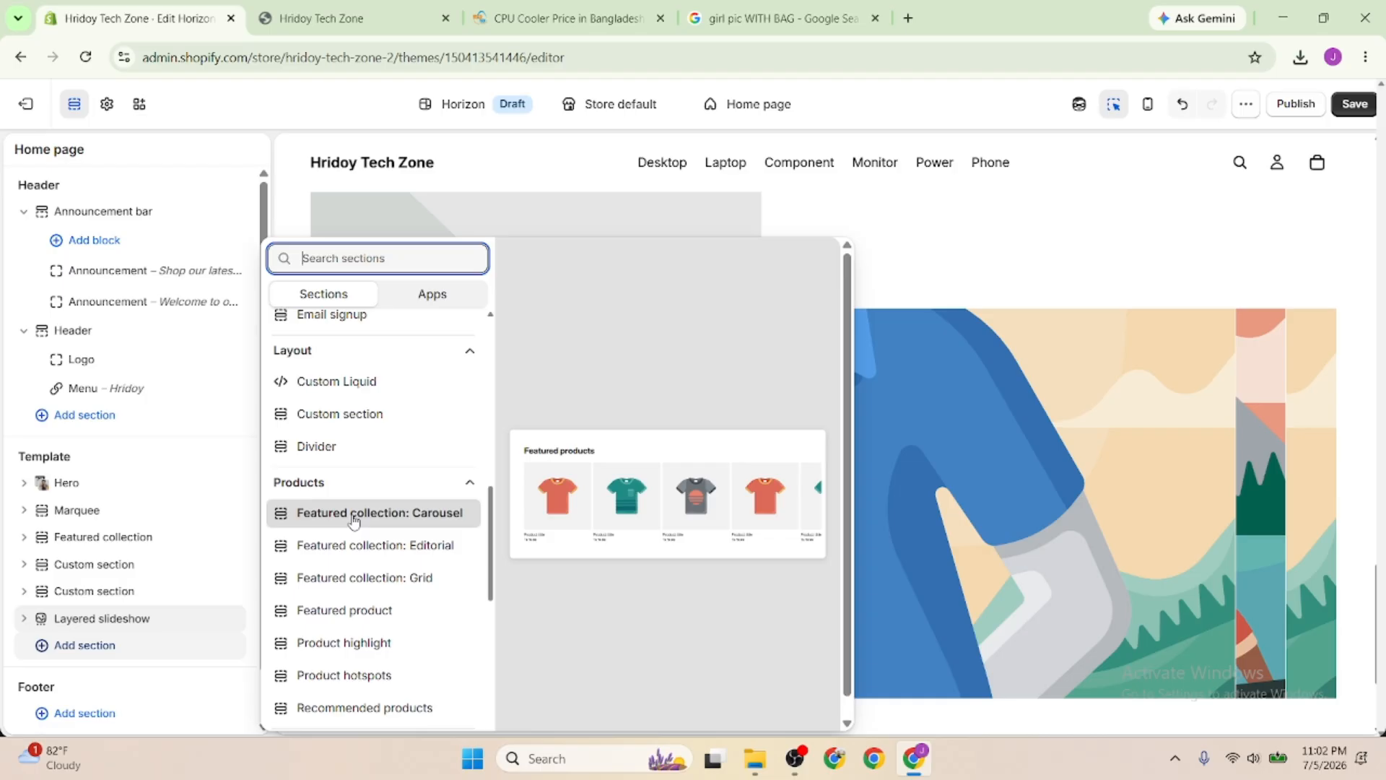
scroll(354, 522, down, 4)
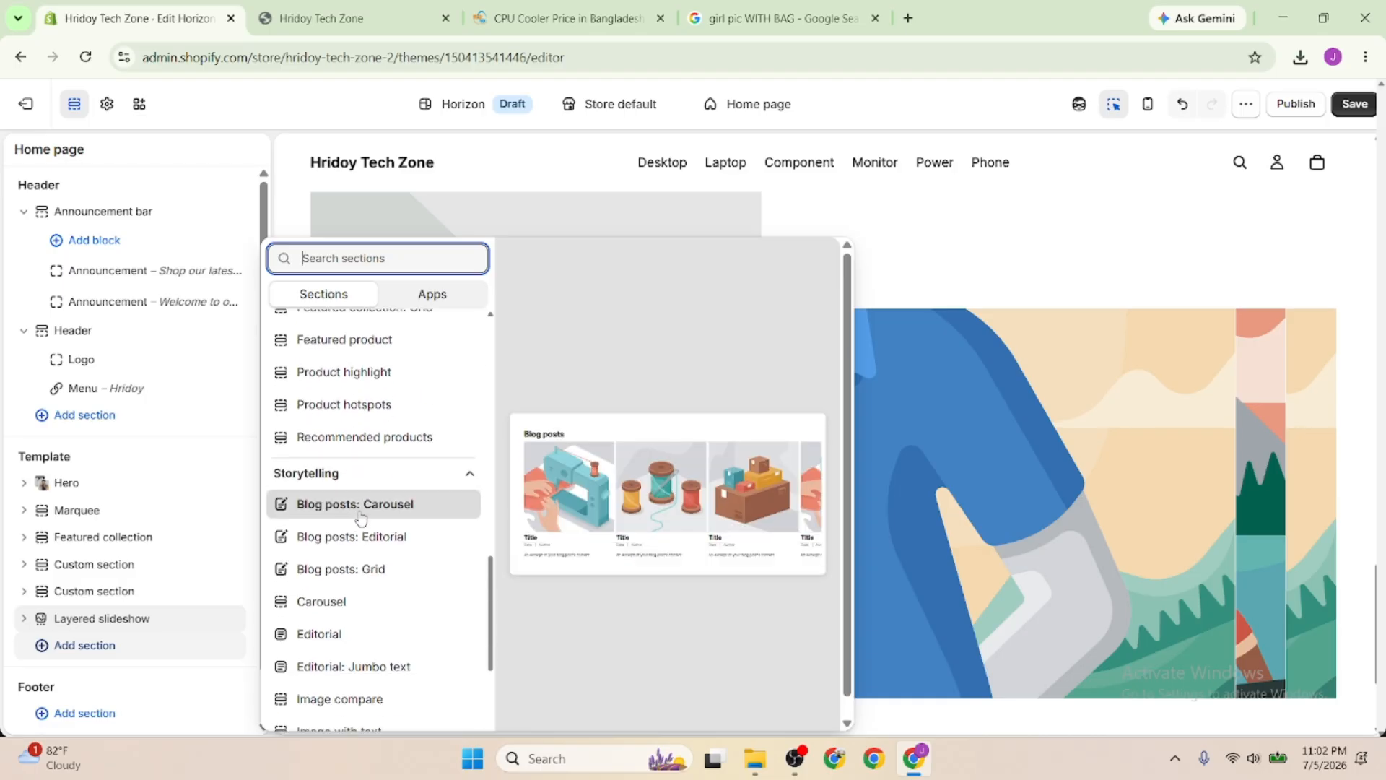
click(361, 514)
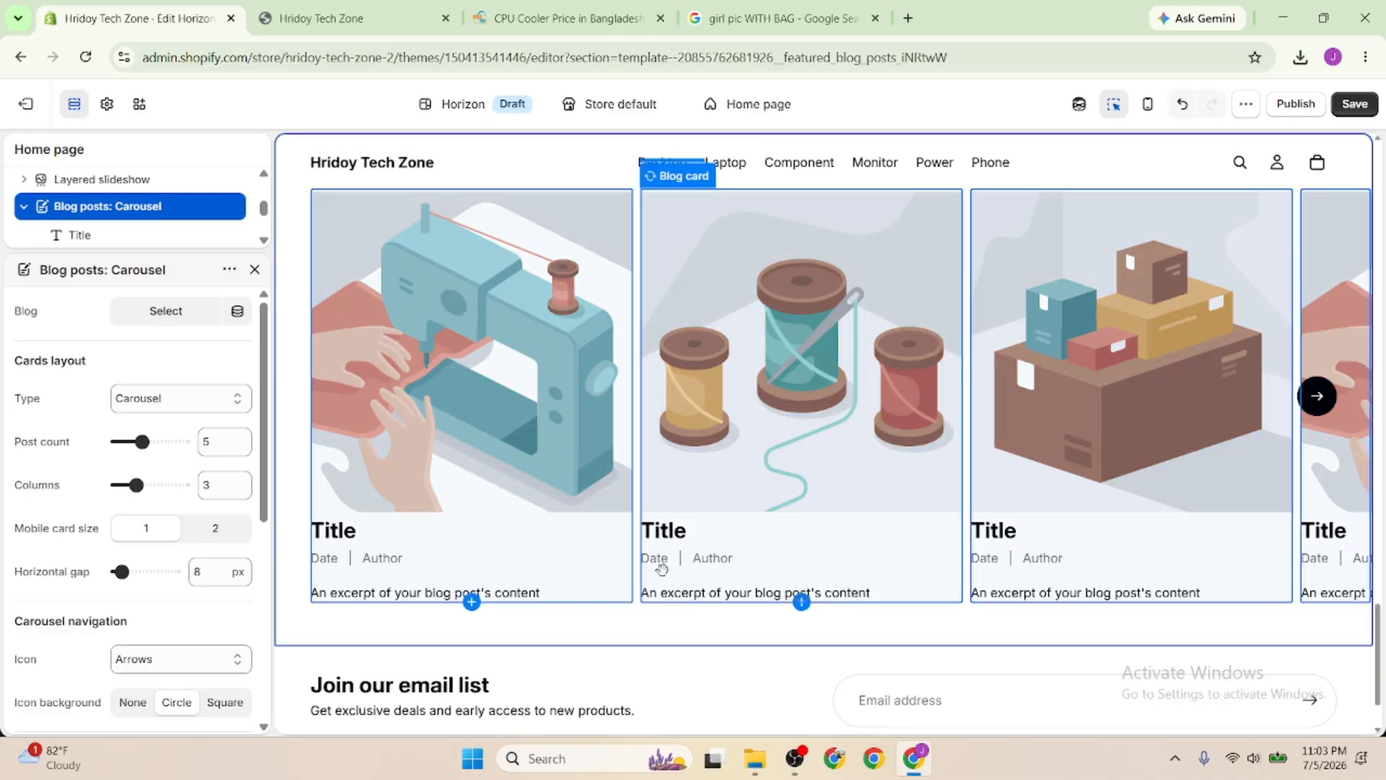
Start creating a new blog for the Blog posts: Carousel section, then open the Blog page on the Star Tech site
click(154, 313)
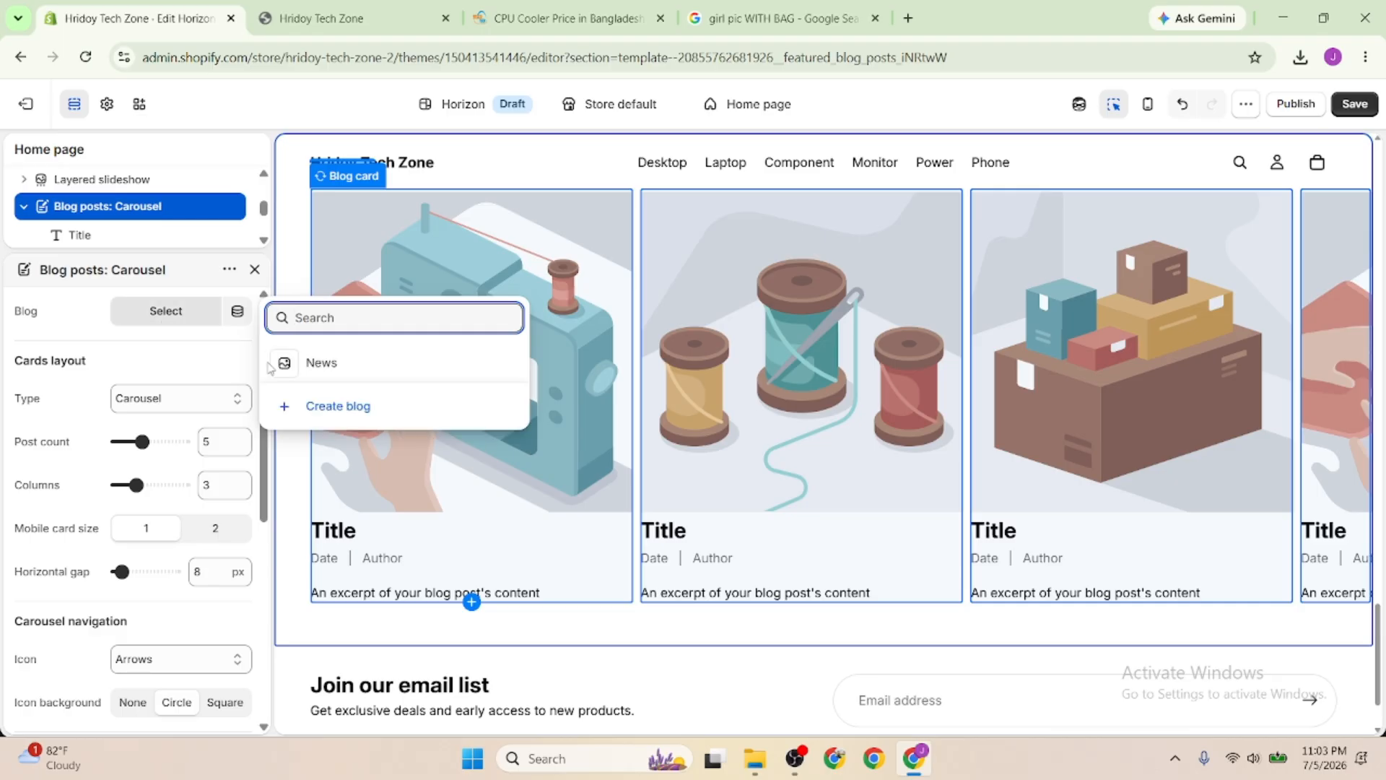
click(355, 406)
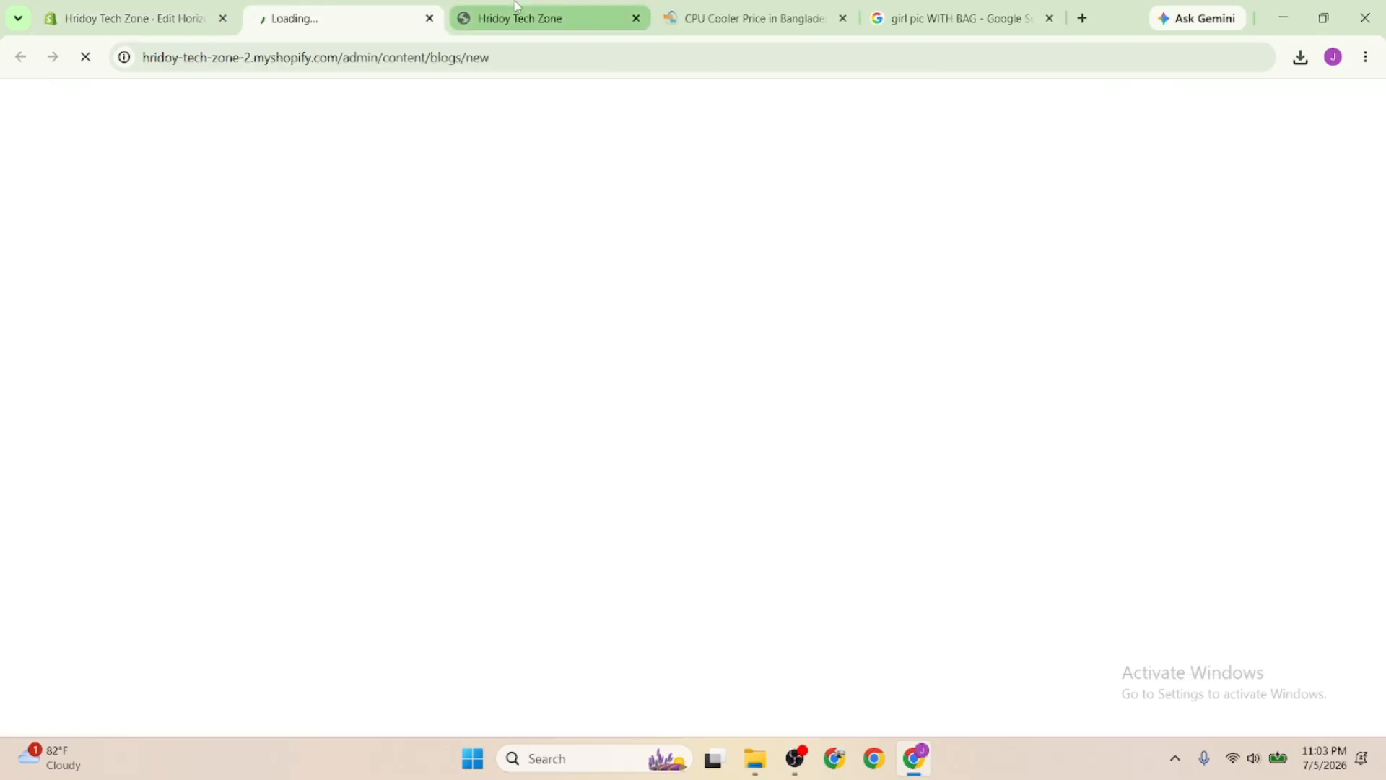
click(745, 11)
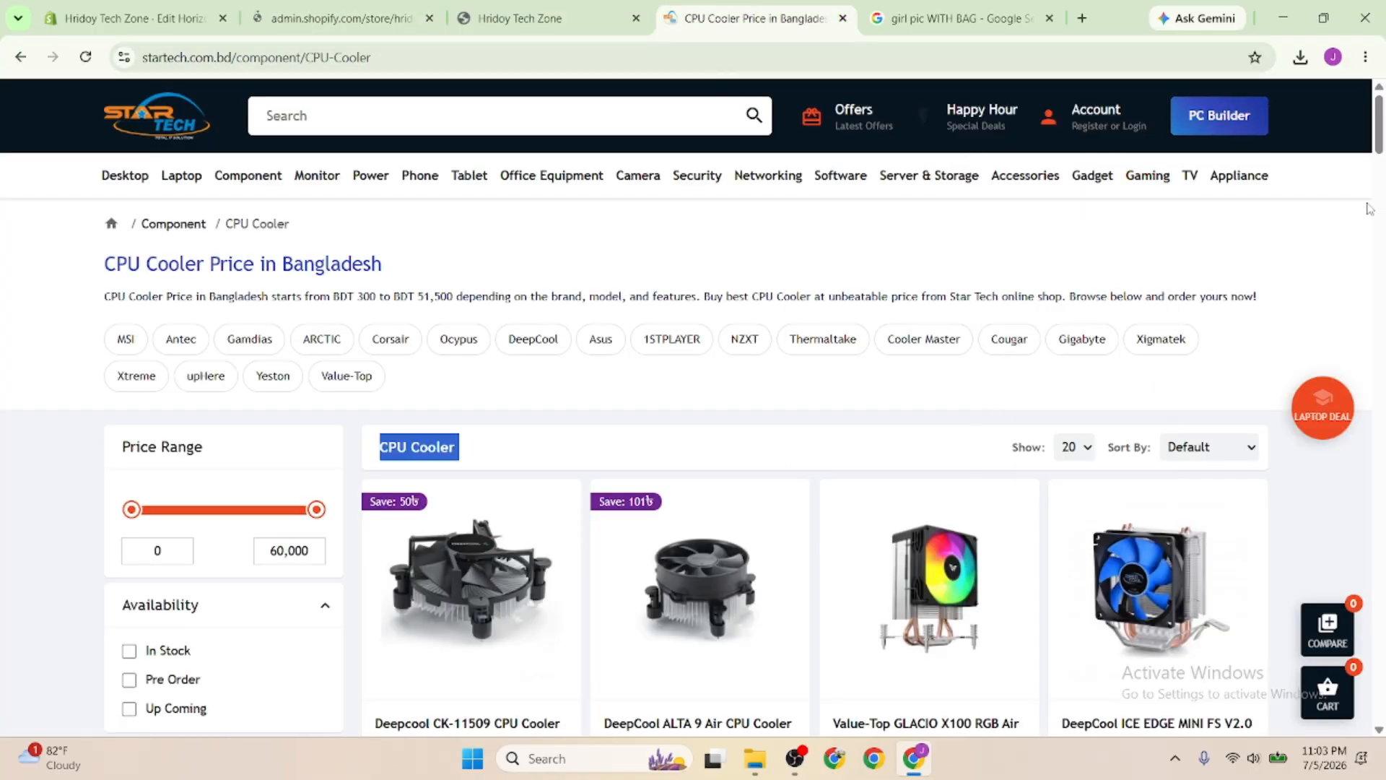
mouse_move(1108, 186)
mouse_move(969, 187)
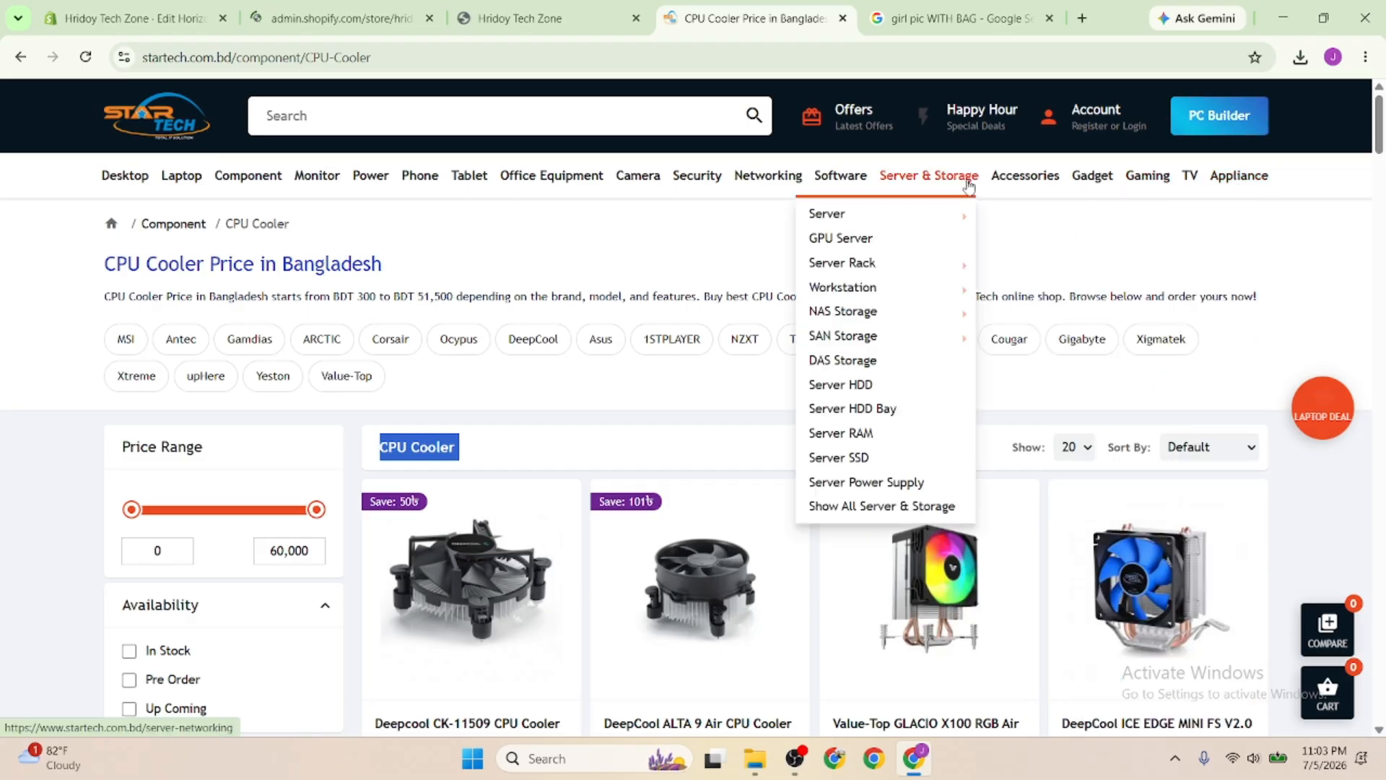
scroll(903, 526, down, 20)
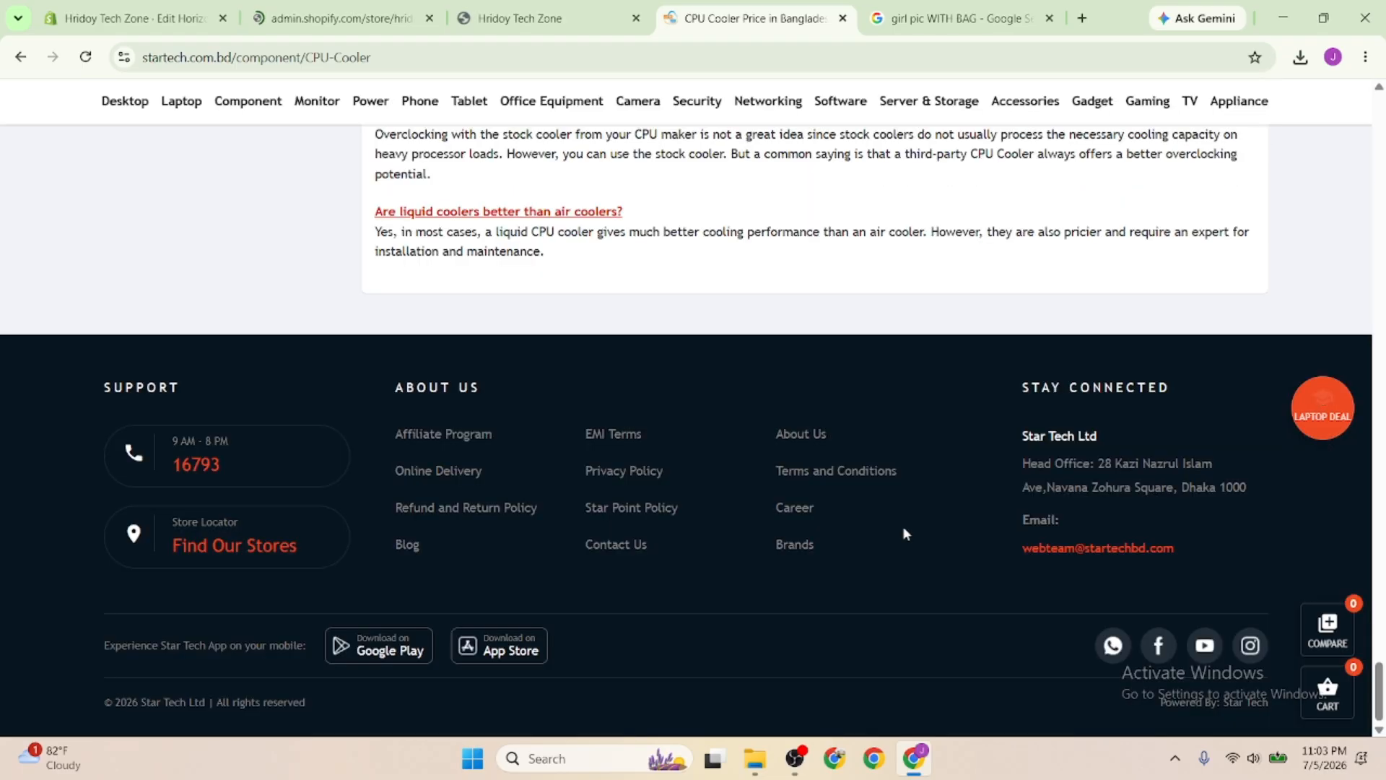
click(406, 547)
Check the new blog creation tab, dismiss the blog picker in the theme editor, and return to the creation tab
click(366, 9)
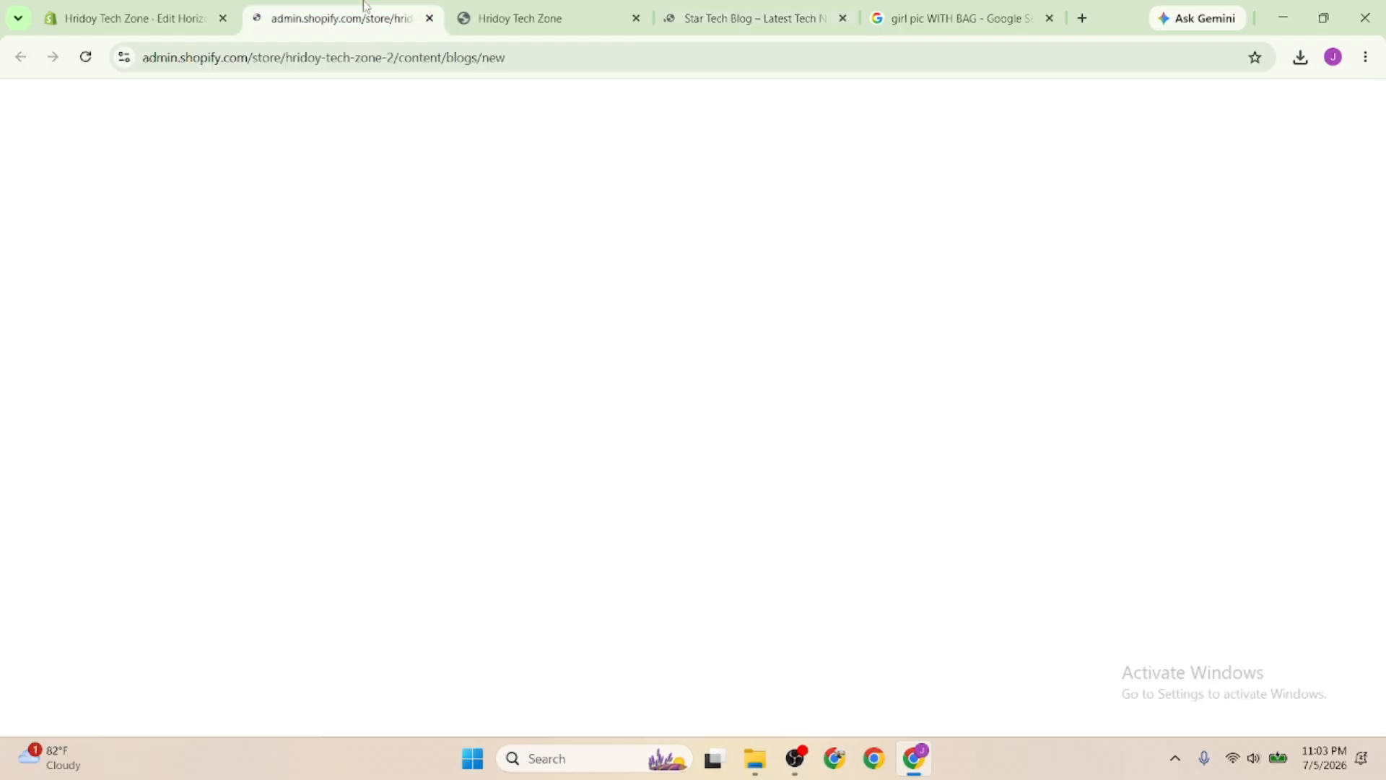
click(144, 18)
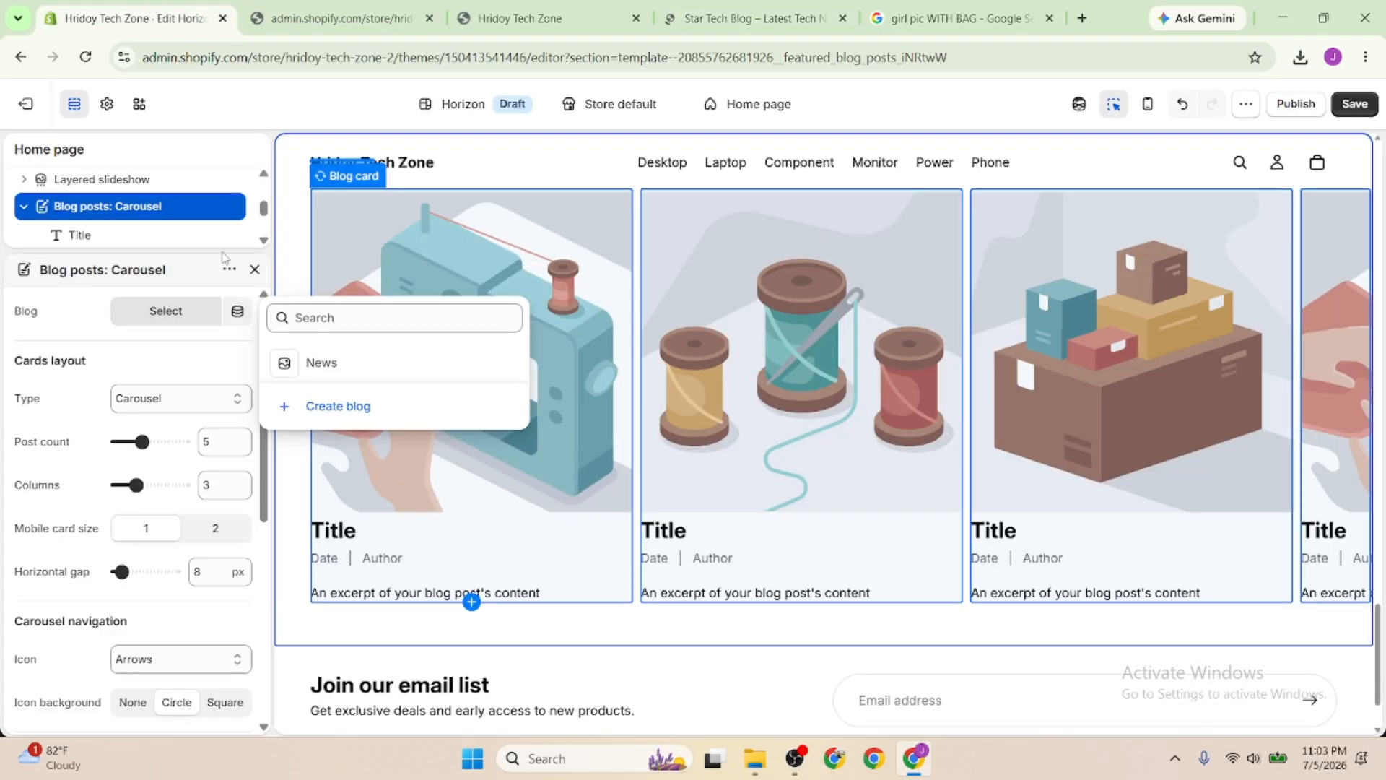
click(146, 315)
click(310, 15)
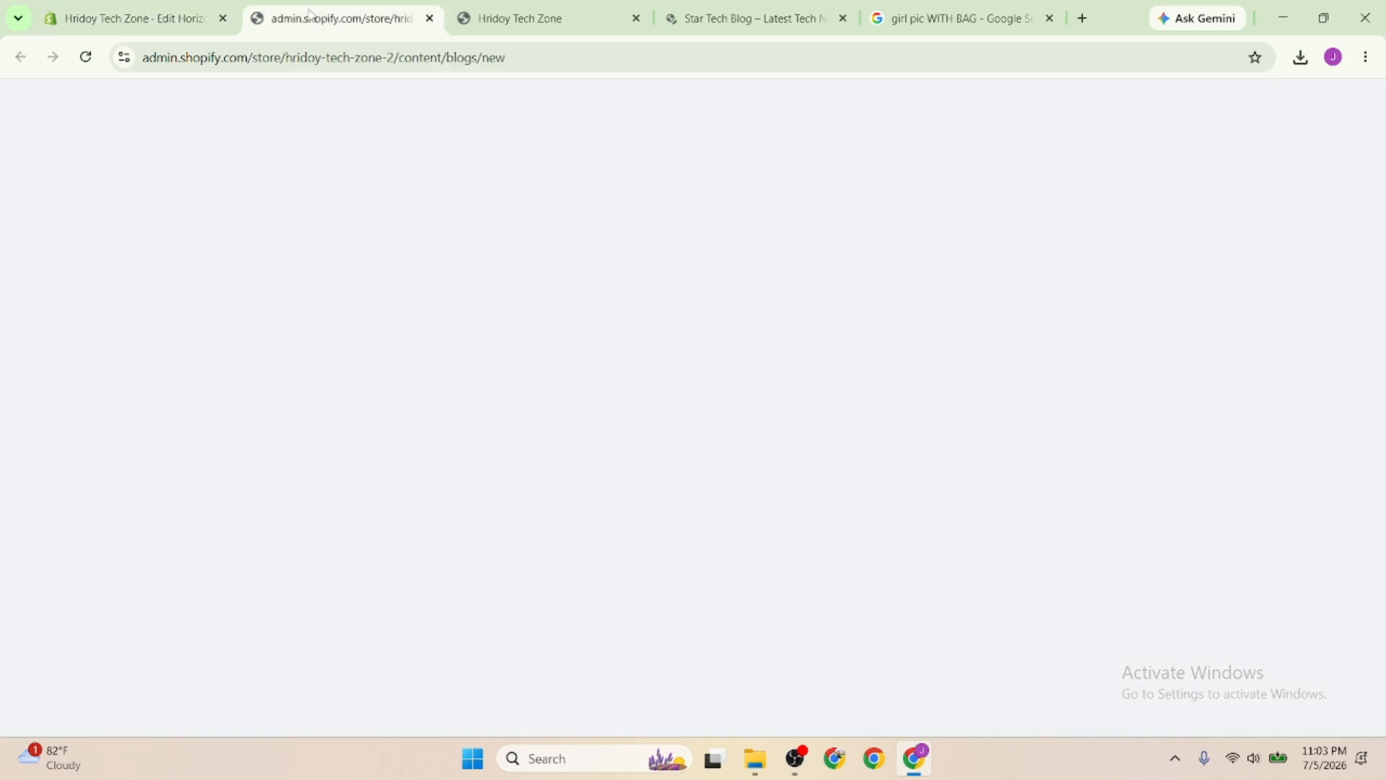
Examine the featured categories and articles on the Star Tech blog, checking the new blog and storefront tabs in between
click(764, 18)
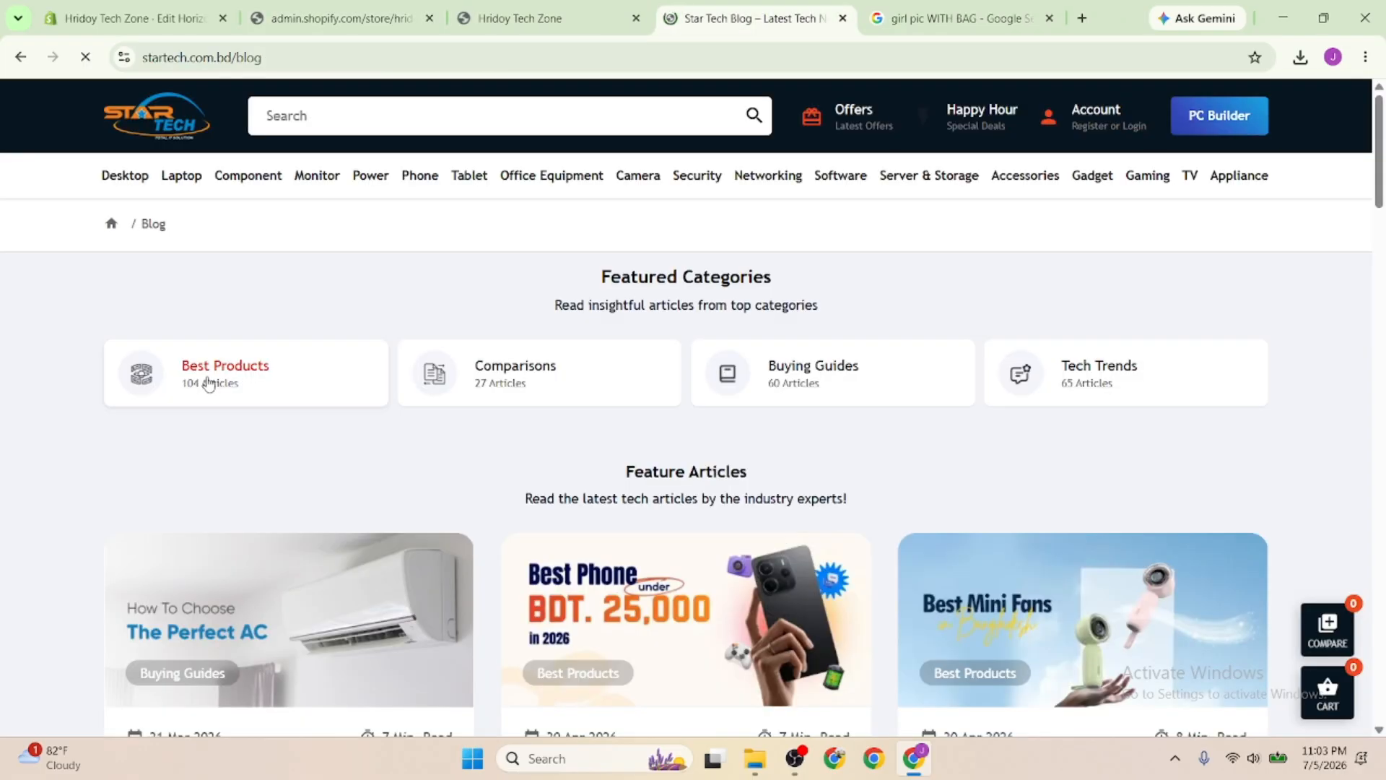
scroll(208, 383, down, 2)
click(384, 7)
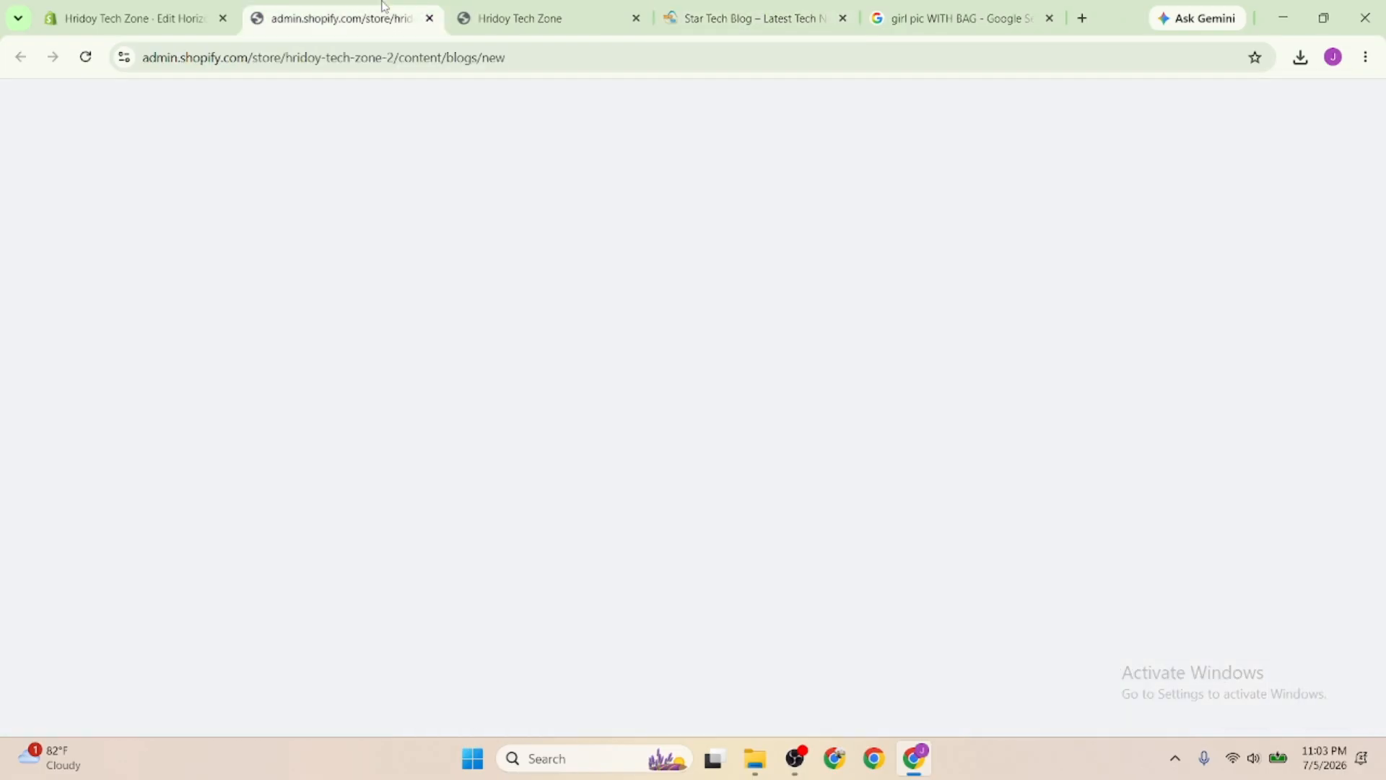
click(549, 18)
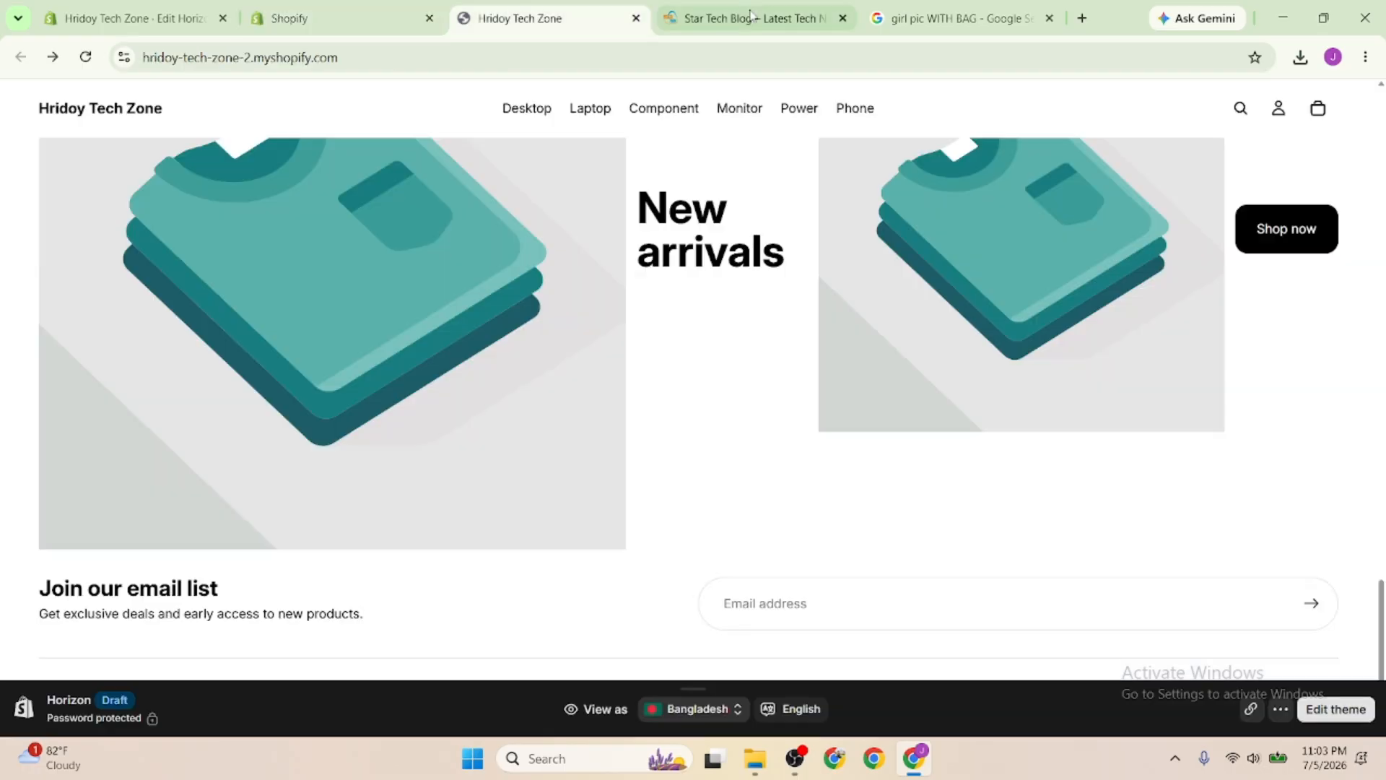
click(753, 16)
scroll(668, 473, down, 3)
scroll(489, 317, up, 5)
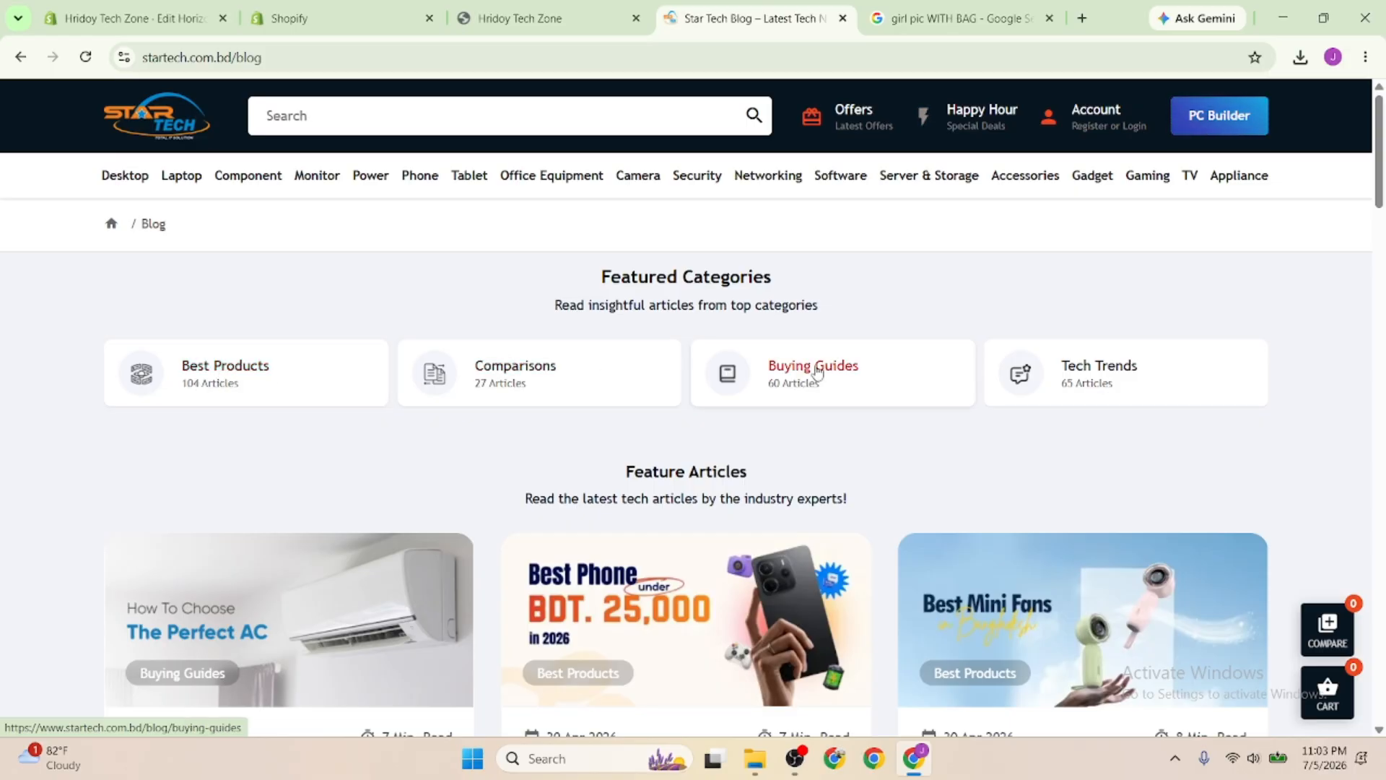
Open the NVIDIA RTX Spark article from the Tech Trends category of the Star Tech blog
click(1143, 404)
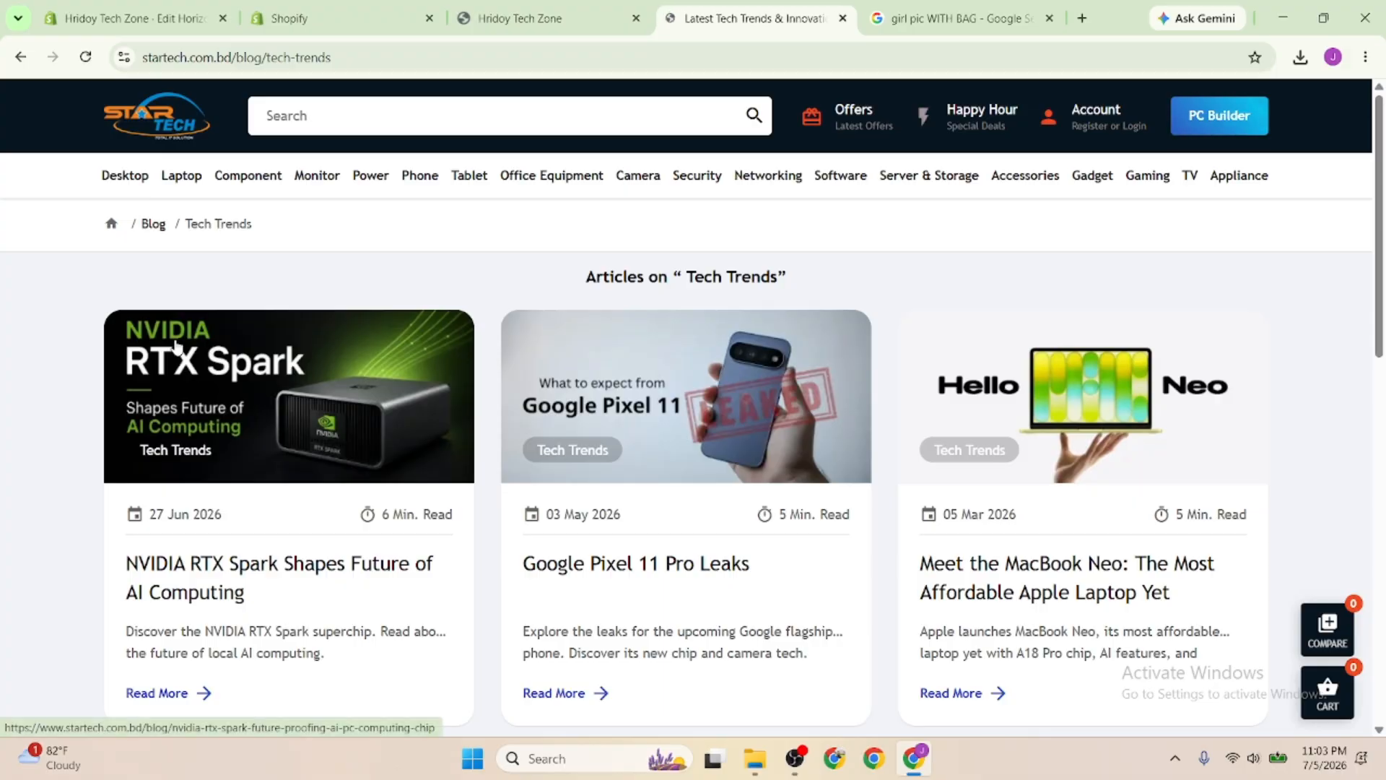
click(250, 386)
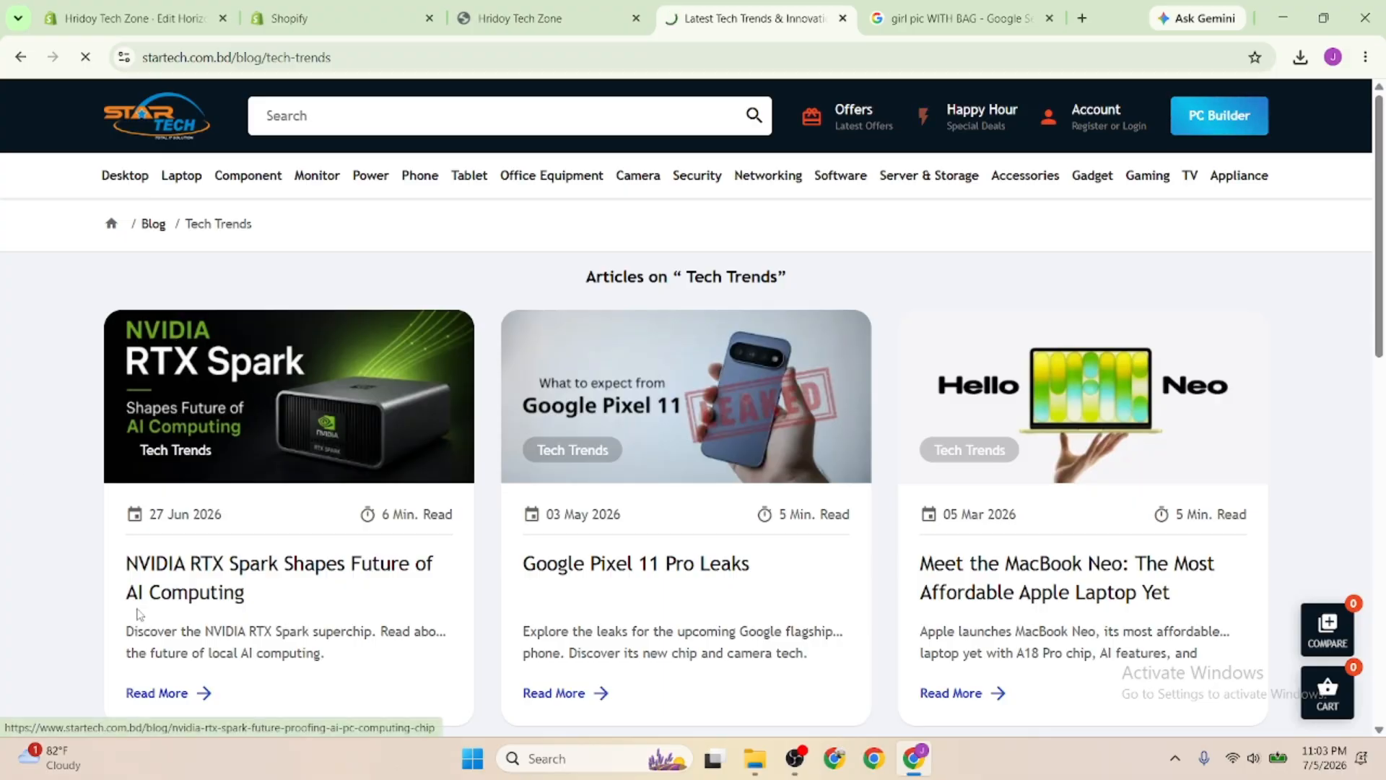
scroll(273, 522, down, 3)
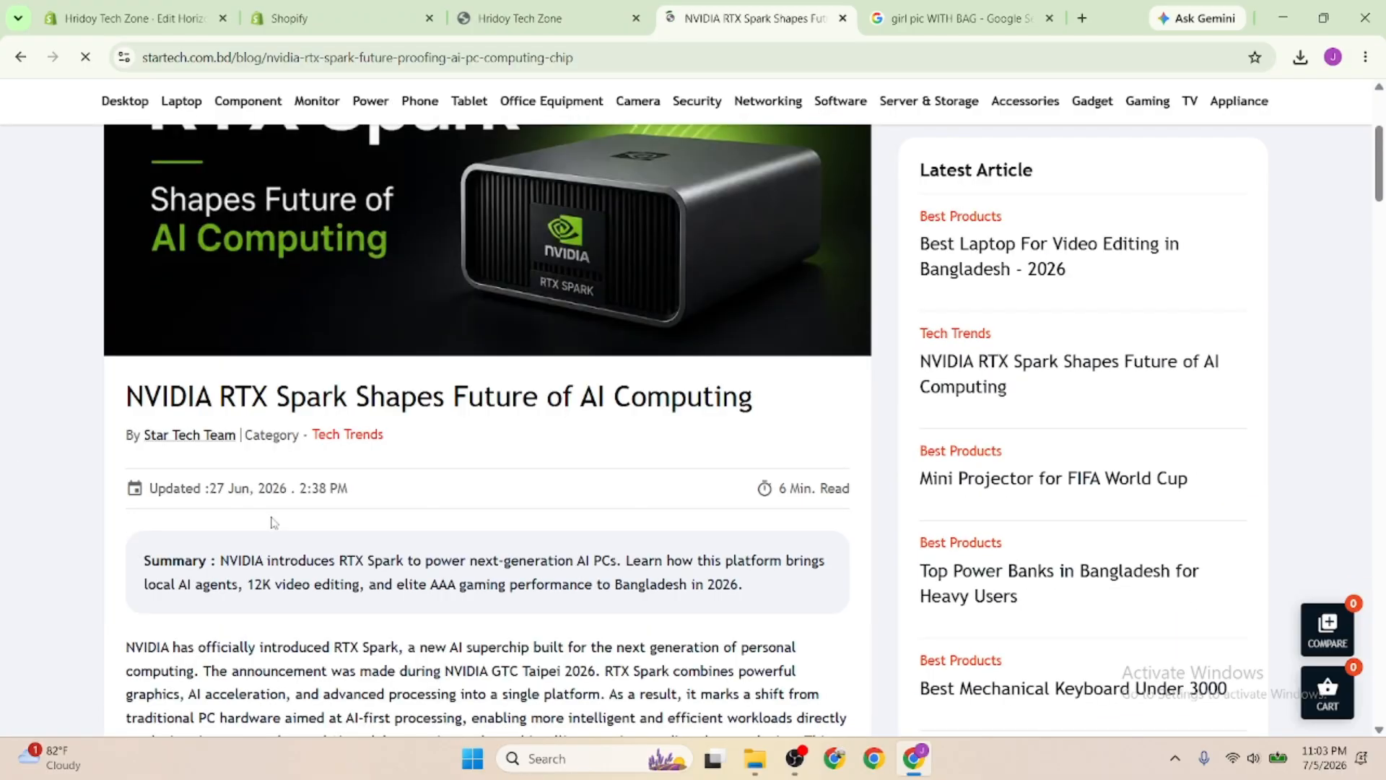
Copy the word NVIDIA from the article's headline and paste it as the new Shopify blog's title
double_click(173, 396)
key(ctrl+c)
click(304, 9)
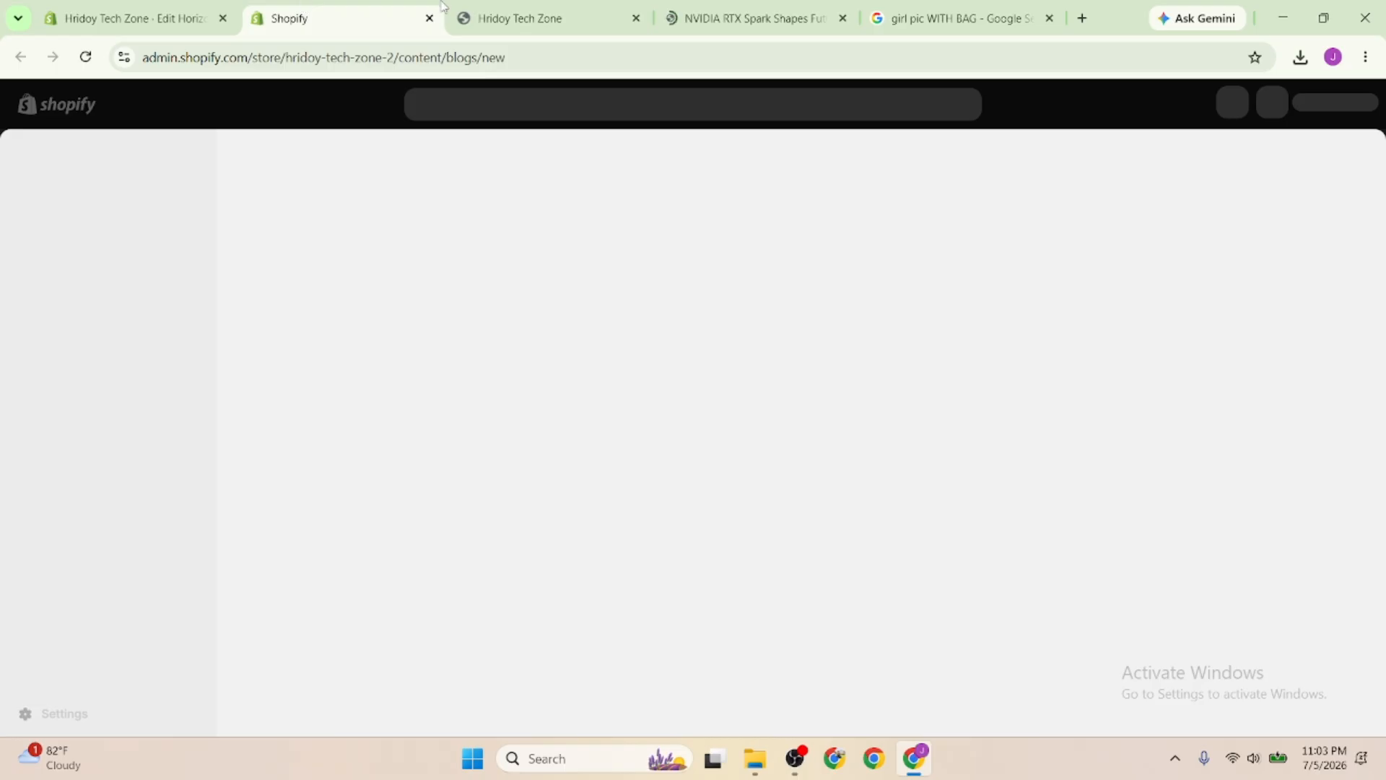
click(434, 230)
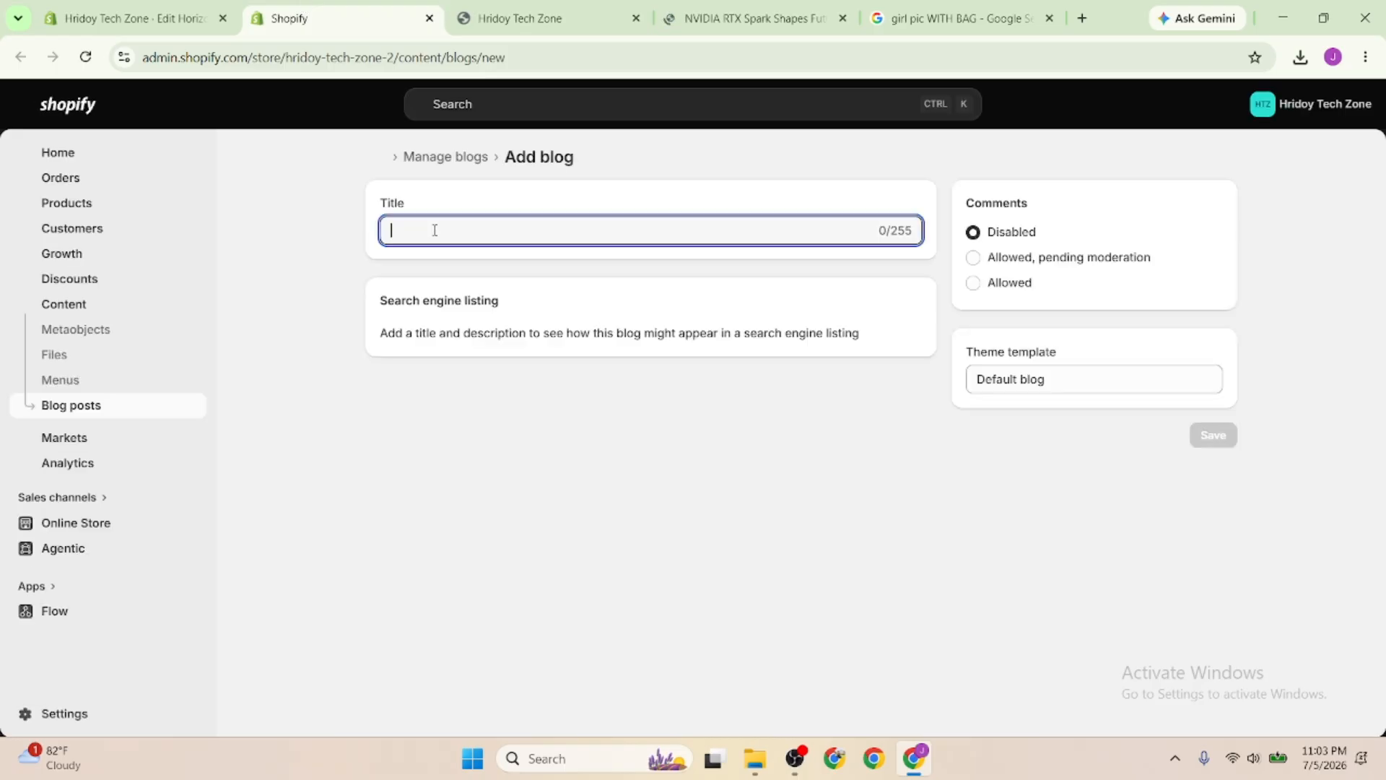
key(ctrl+v)
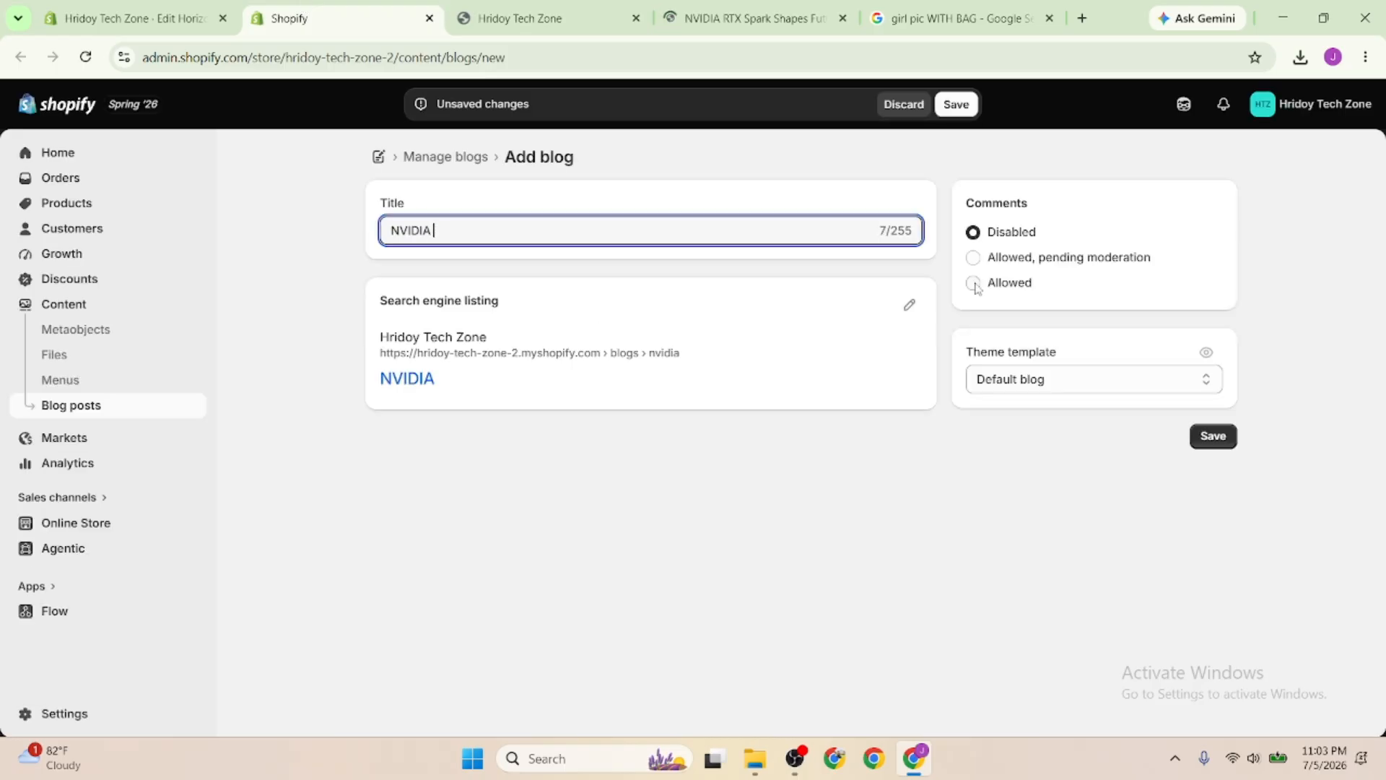
Set the NVIDIA blog's comments to Allowed, keep the Default blog template, and save the blog
click(973, 283)
click(1130, 390)
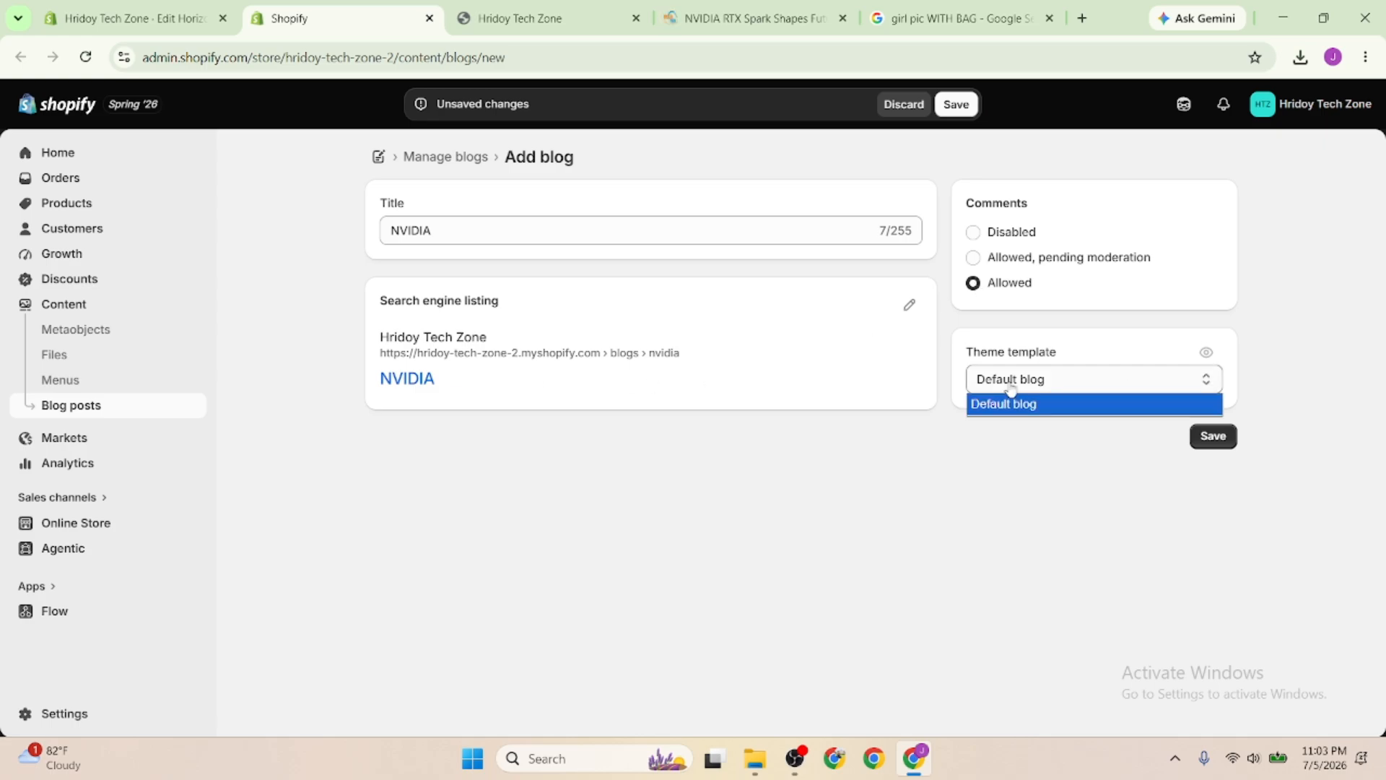
click(1074, 406)
click(1216, 436)
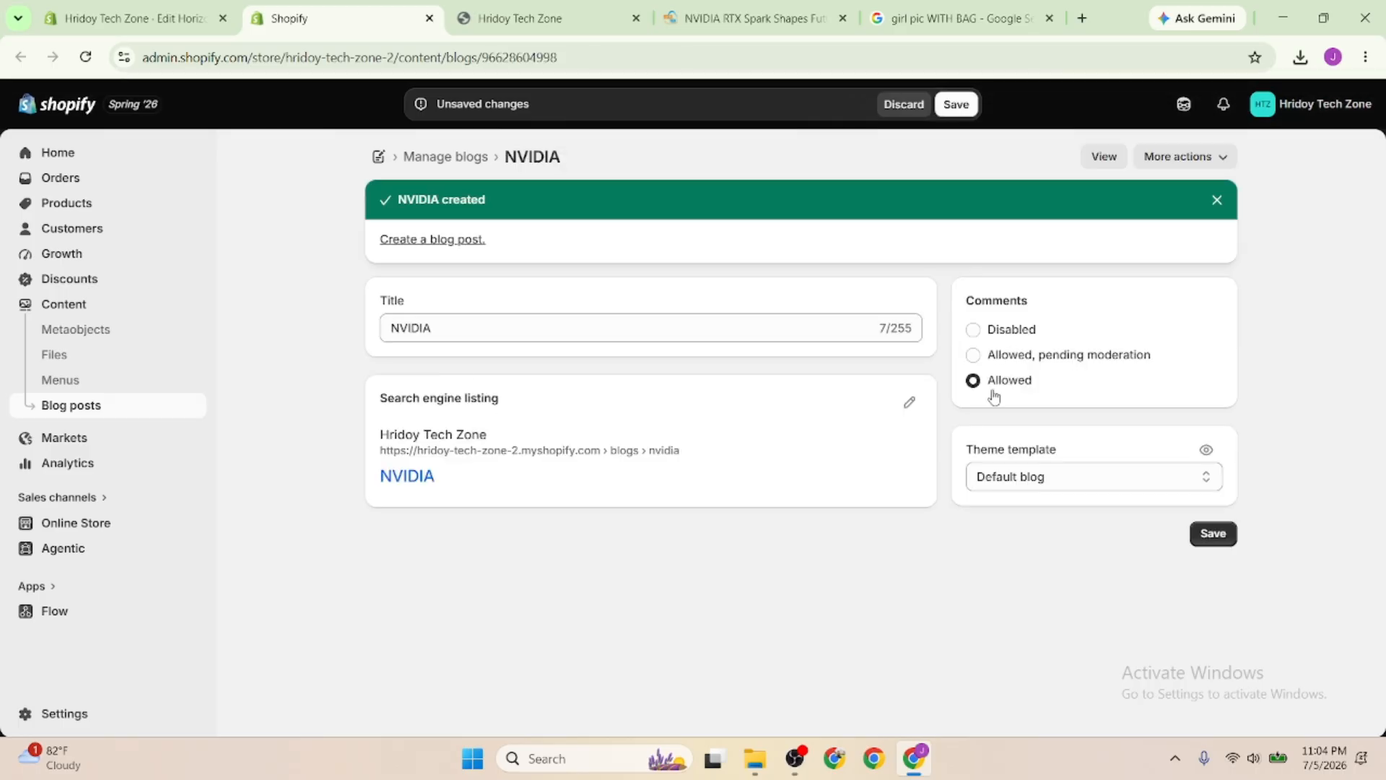
Start a new blog post and paste the two introductory paragraphs of the Star Tech NVIDIA article into its content
click(68, 410)
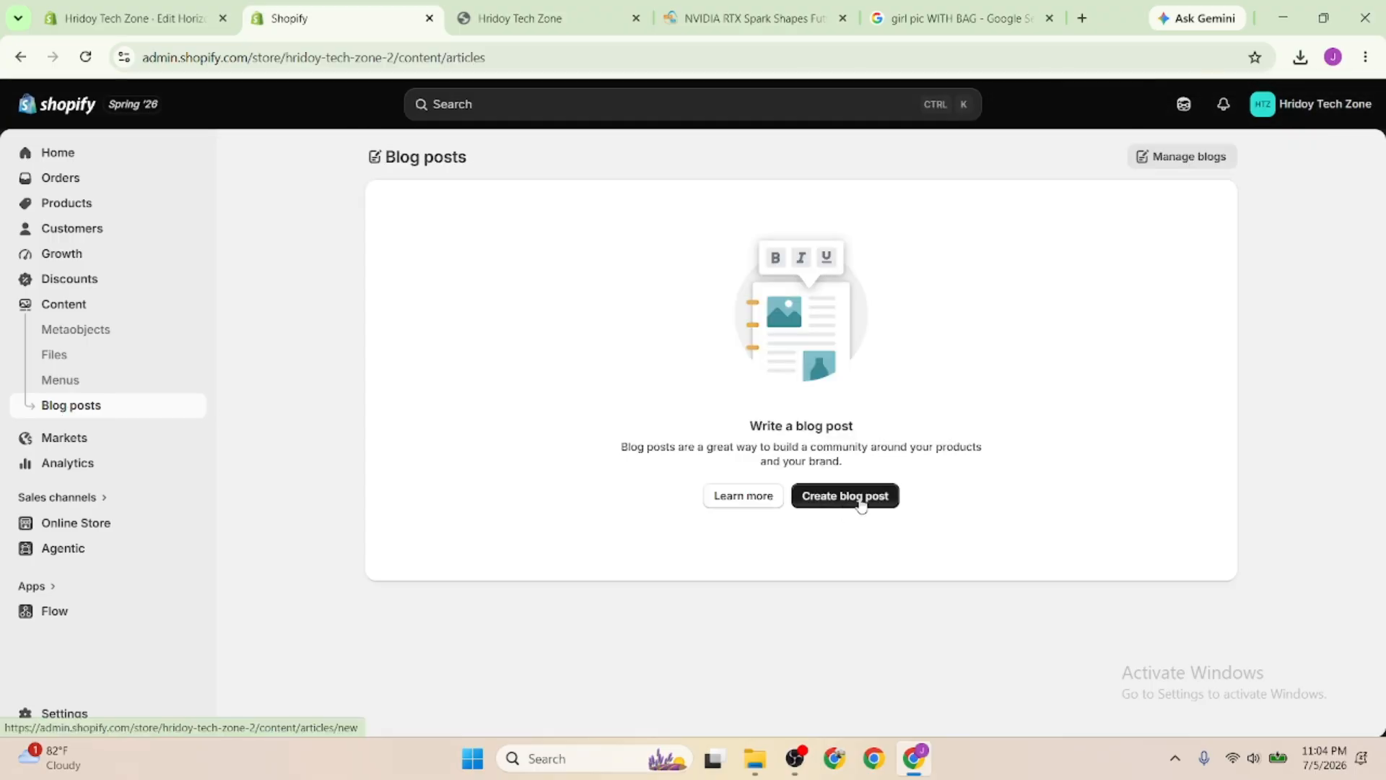
click(545, 15)
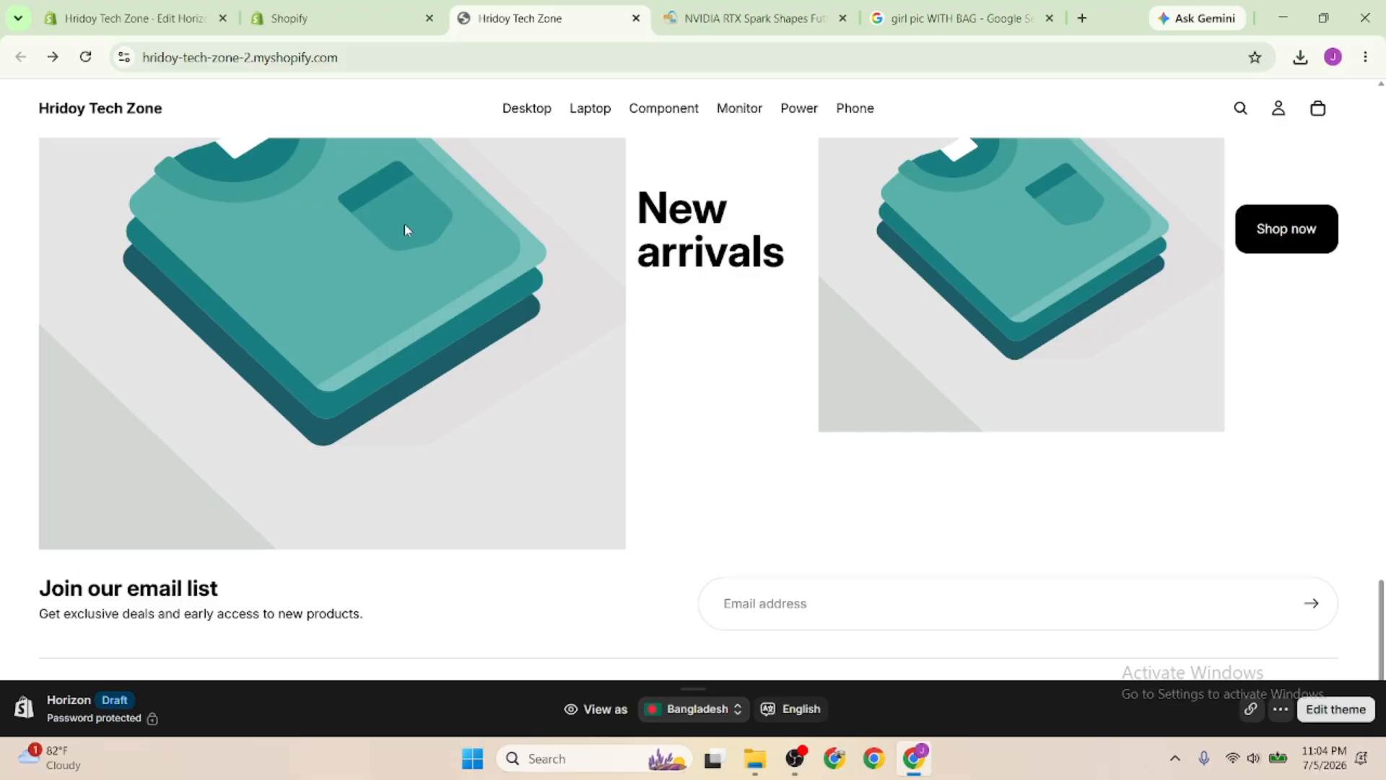
click(792, 6)
scroll(241, 325, down, 3)
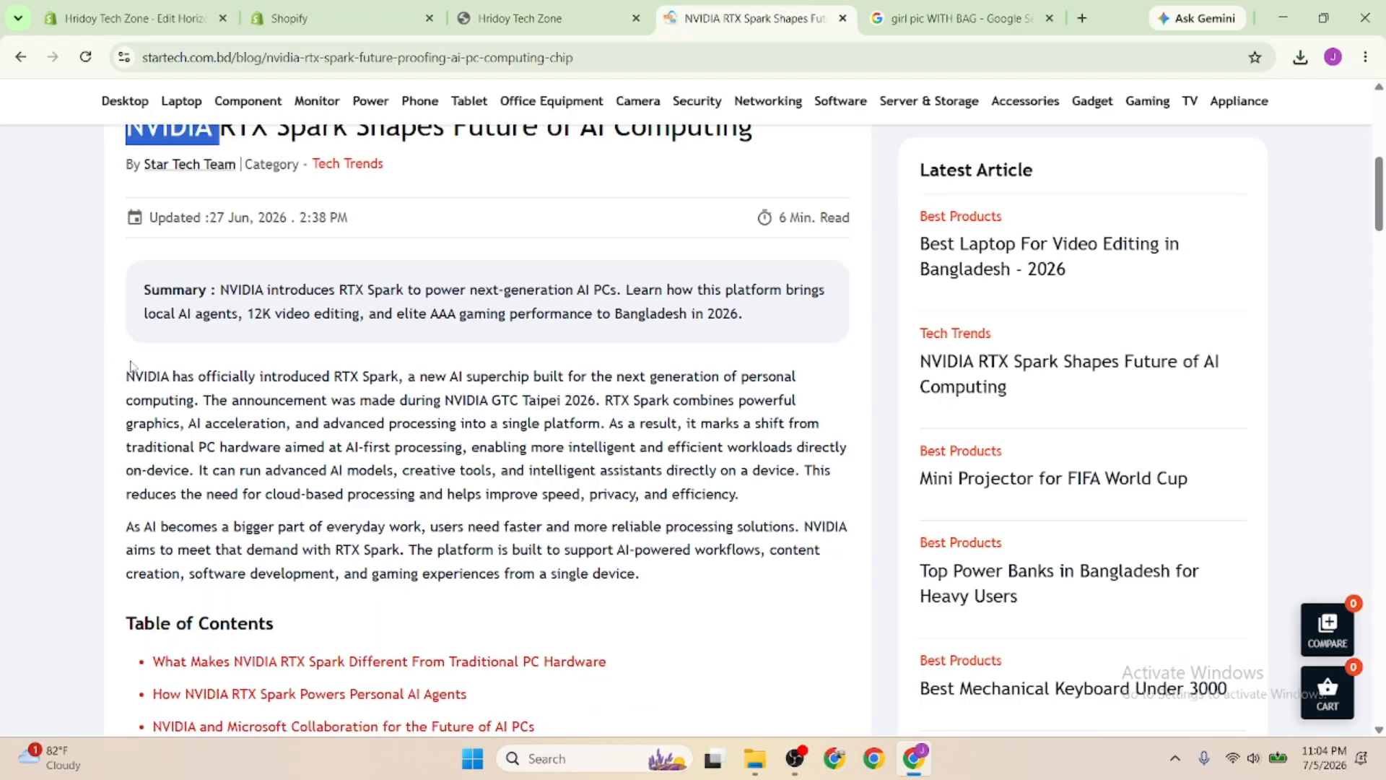
drag(131, 366, 671, 585)
key(ctrl+c)
click(332, 11)
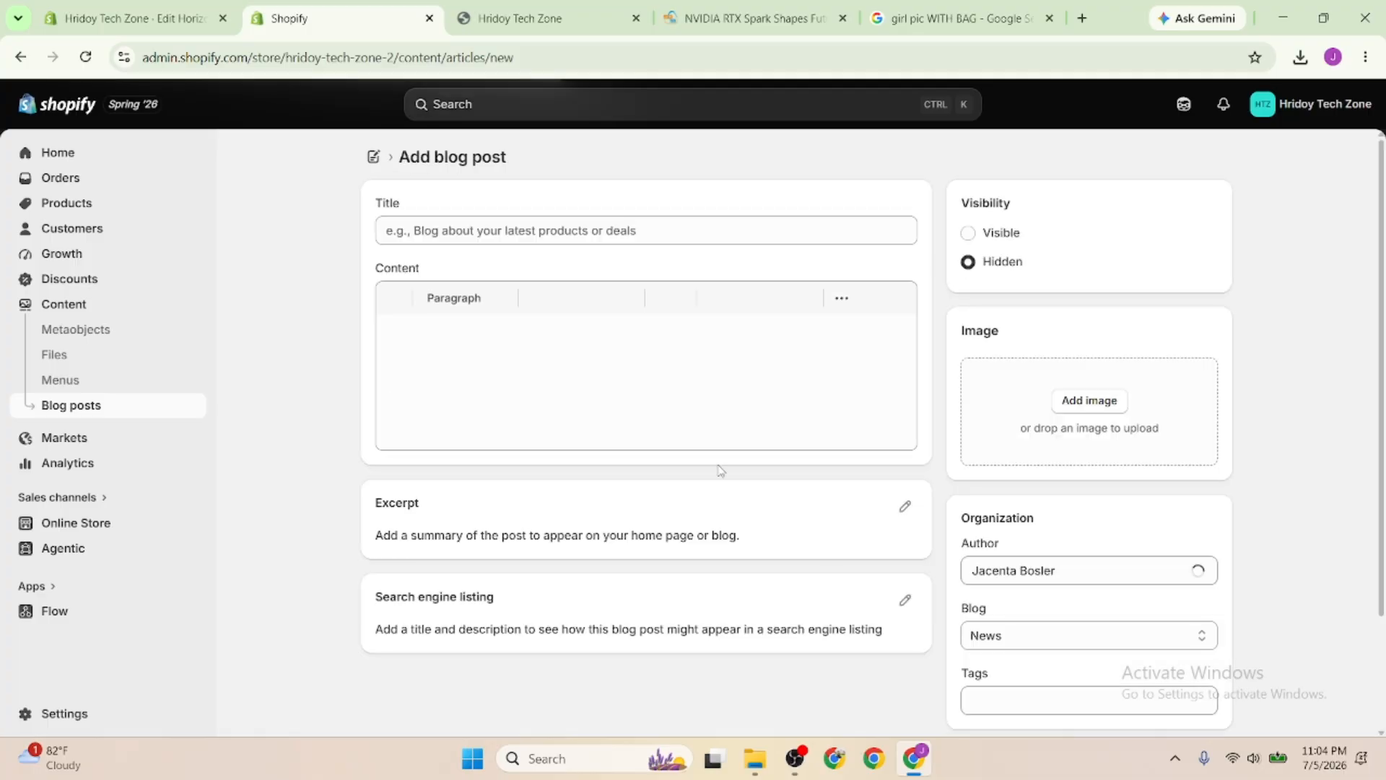
click(439, 356)
key(ctrl+v)
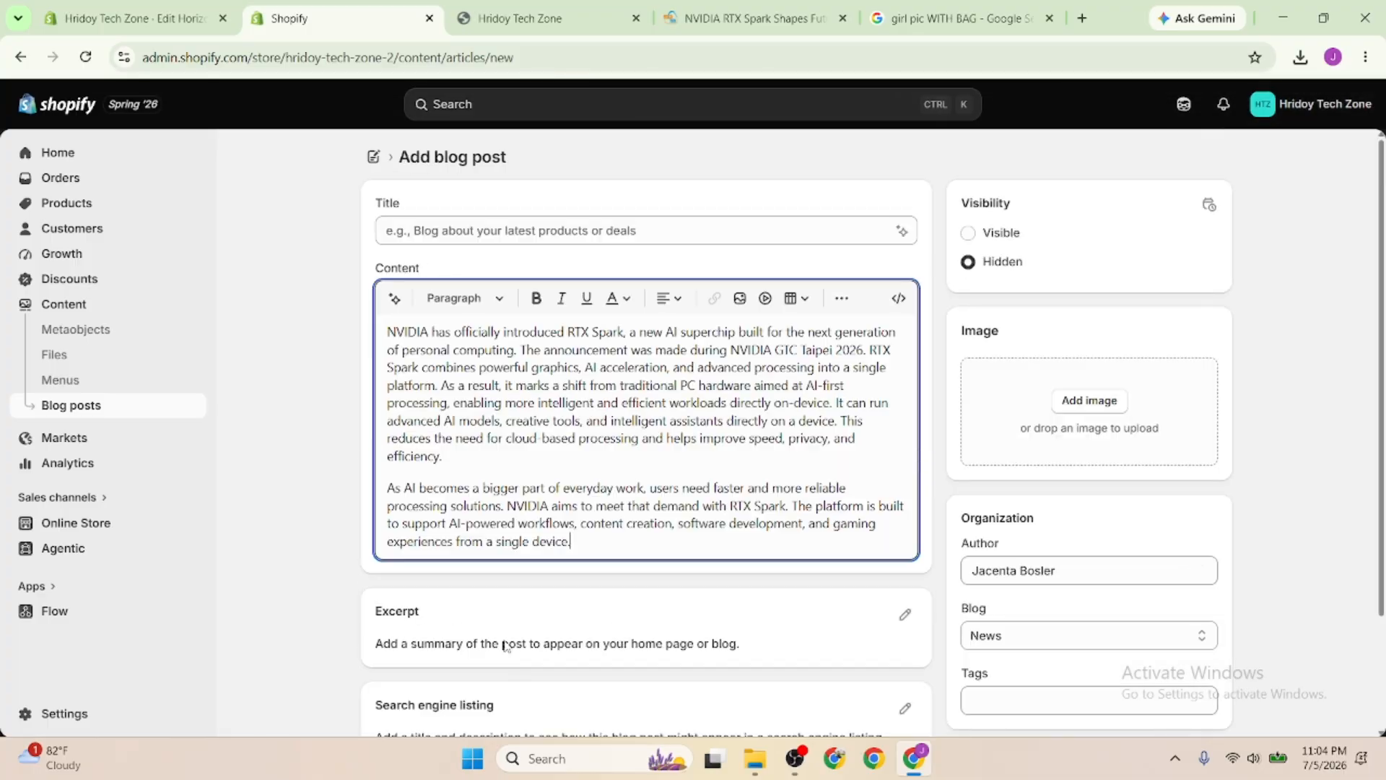
Copy the article's headline and paste it as the post title, "NVIDIA RTX Spark Shapes Future of AI Computing"
click(482, 6)
scroll(346, 321, up, 5)
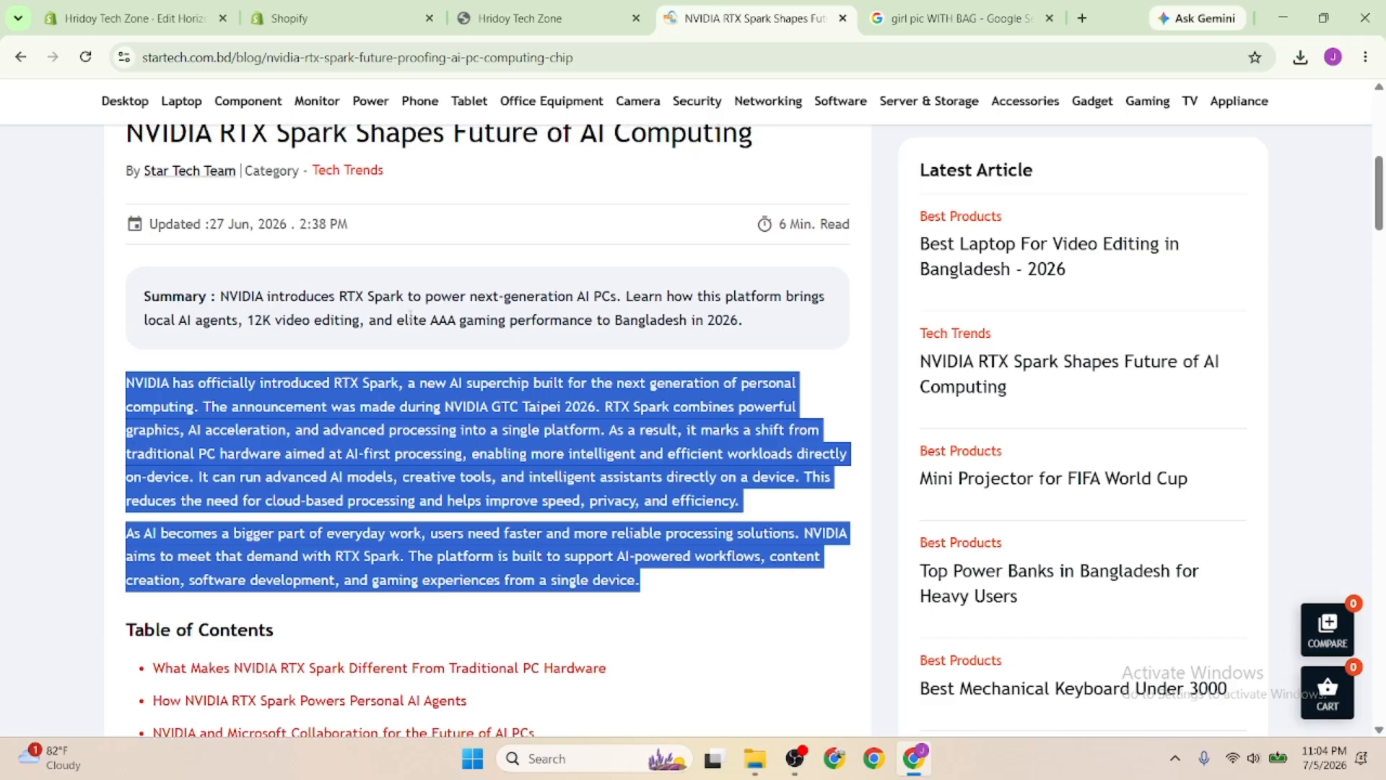
triple_click(261, 503)
key(ctrl+c)
click(533, 15)
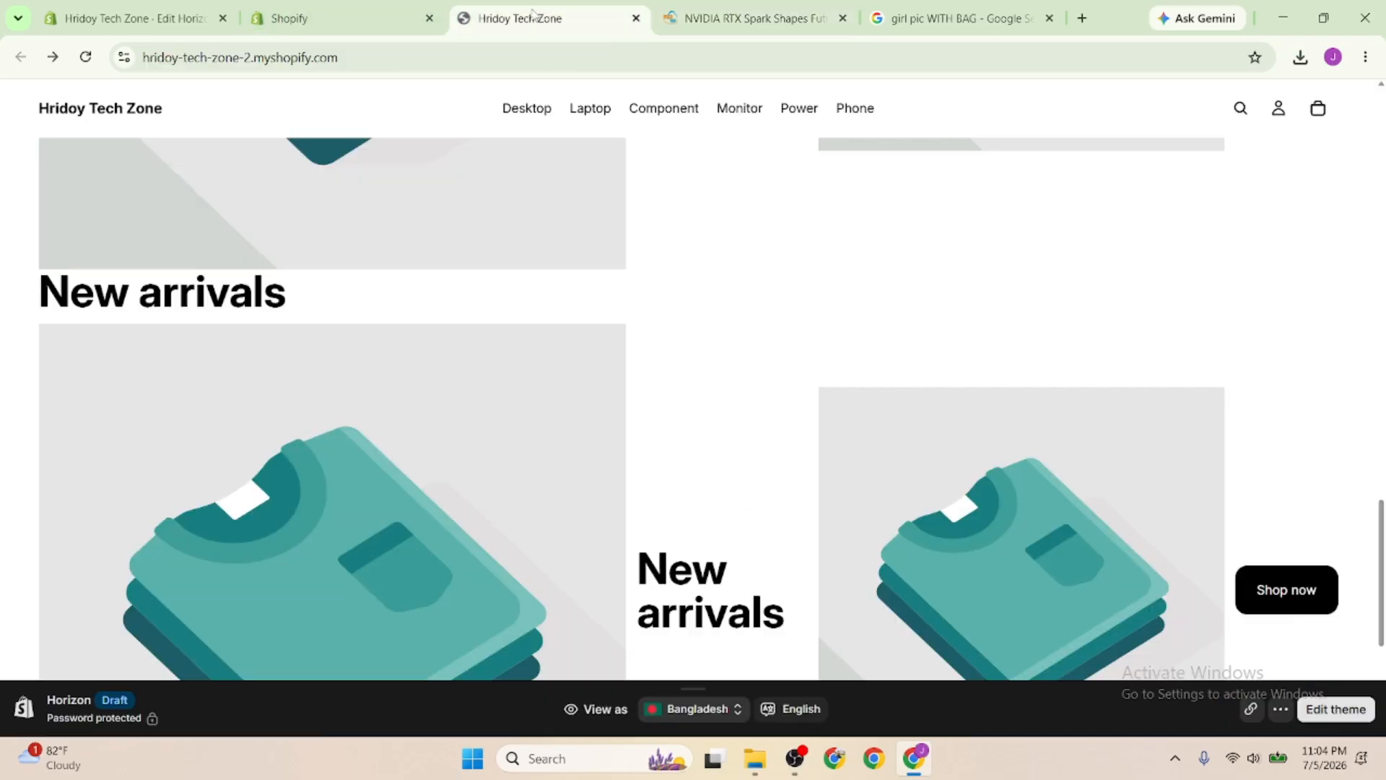
click(340, 17)
click(473, 231)
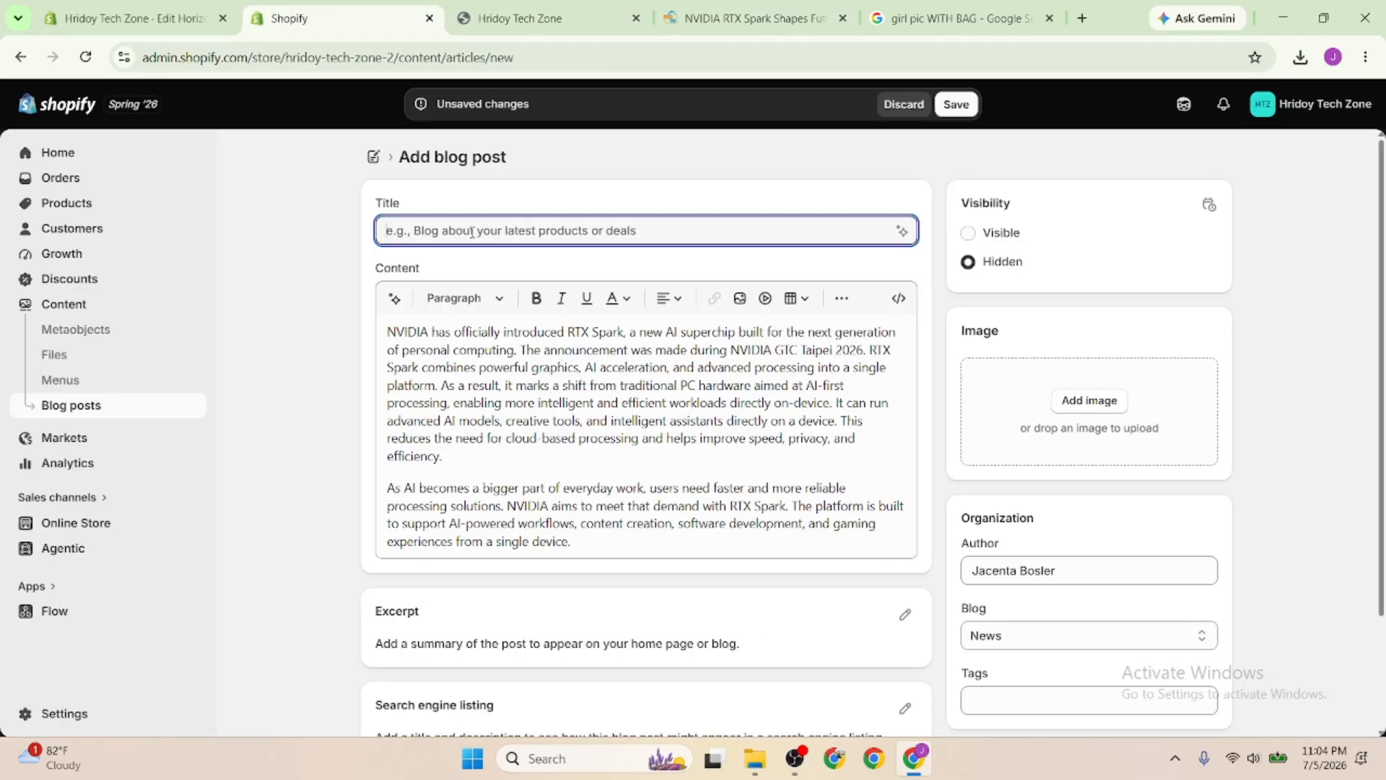
key(ctrl+v)
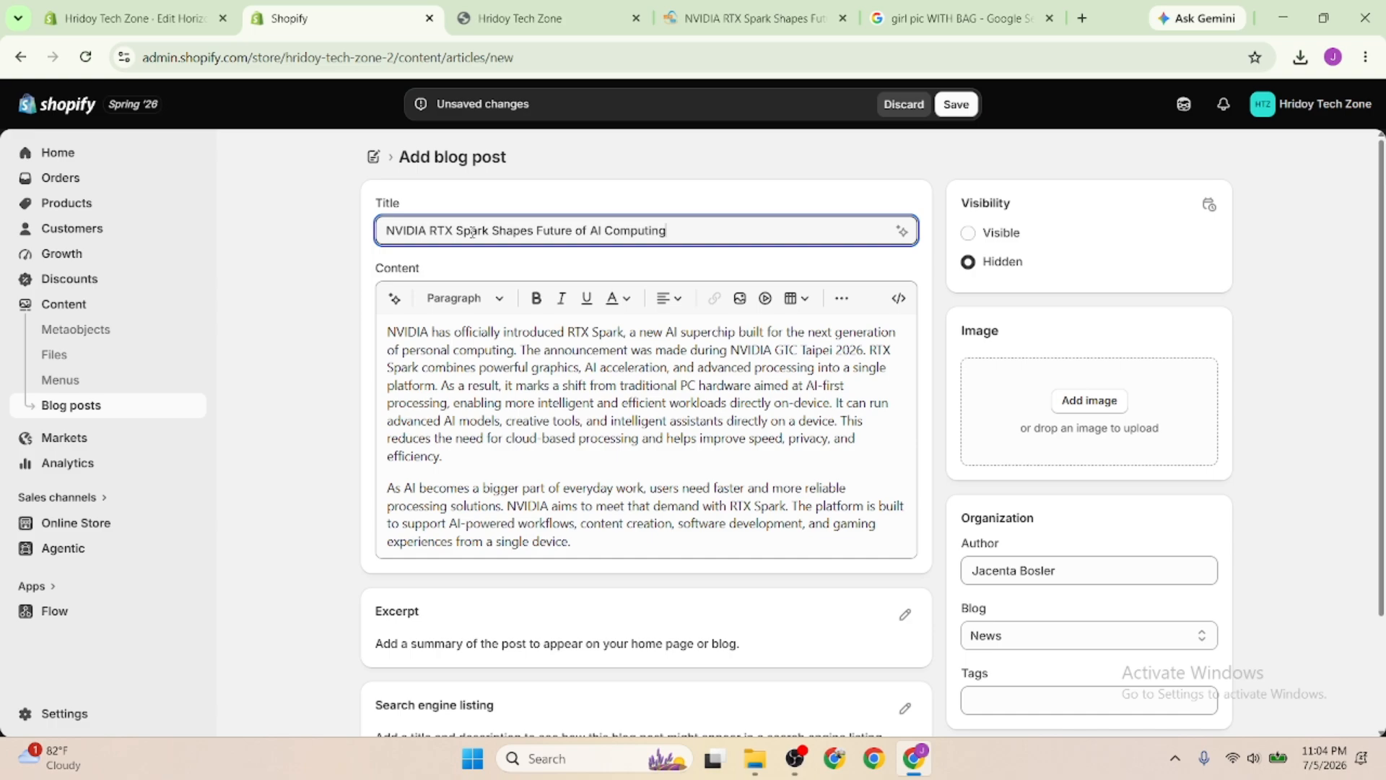
Add the existing photo of the woman in the black daisy T-shirt as the blog post's image
click(1090, 401)
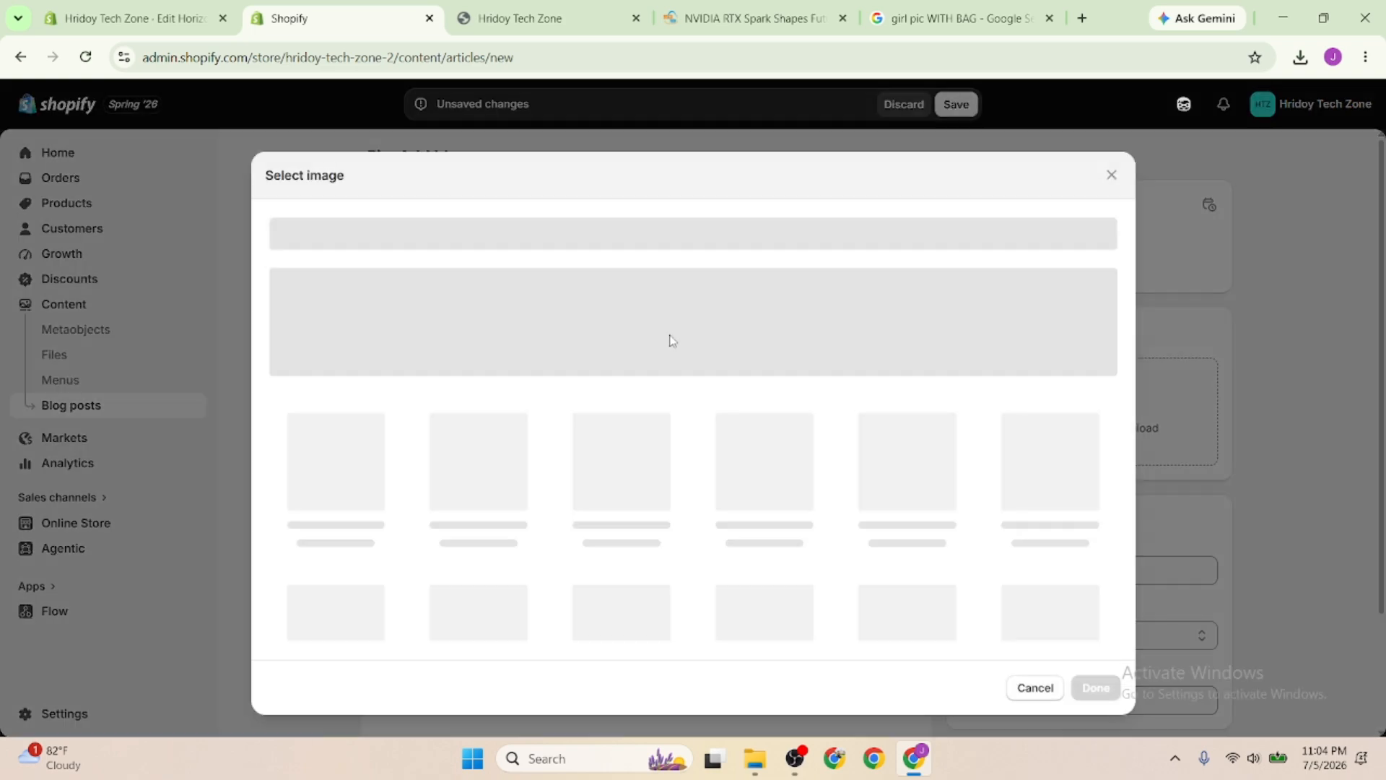
click(498, 516)
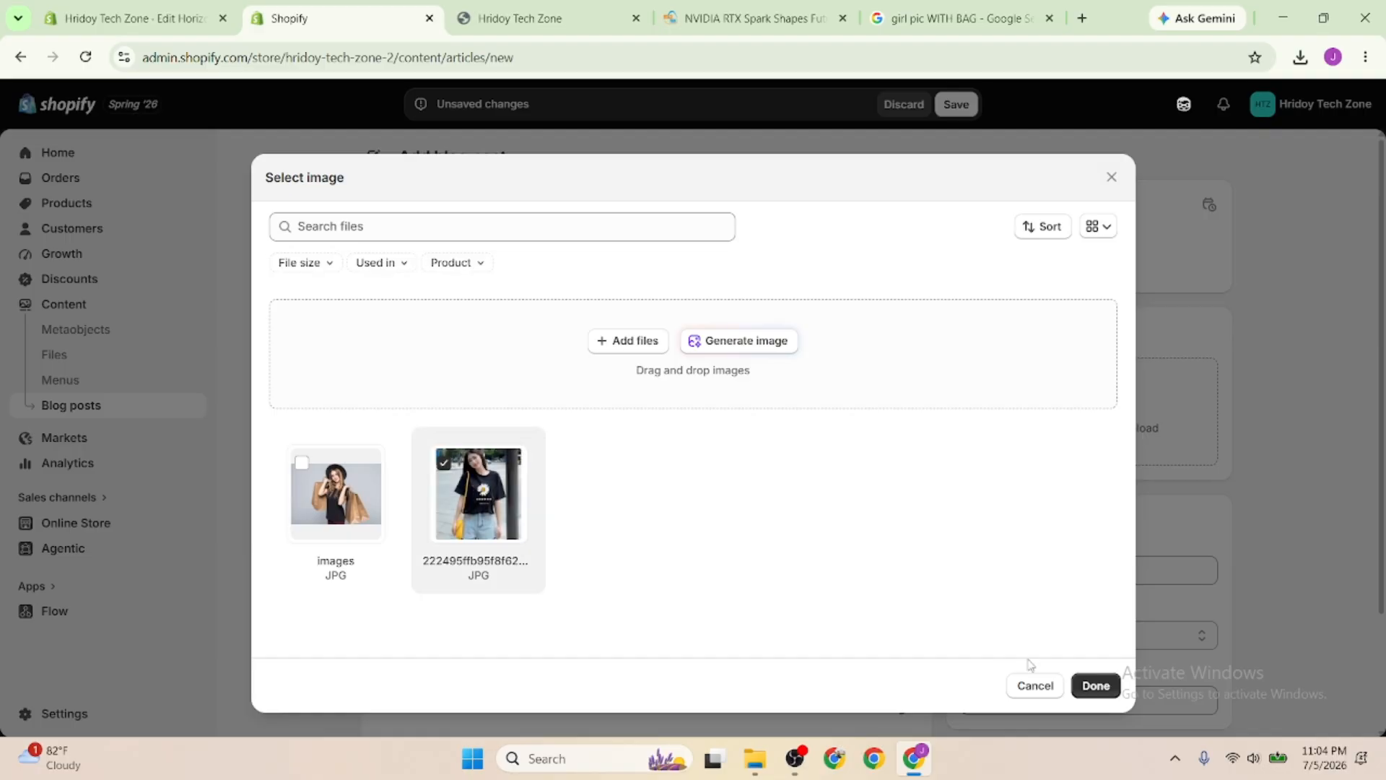
click(1095, 685)
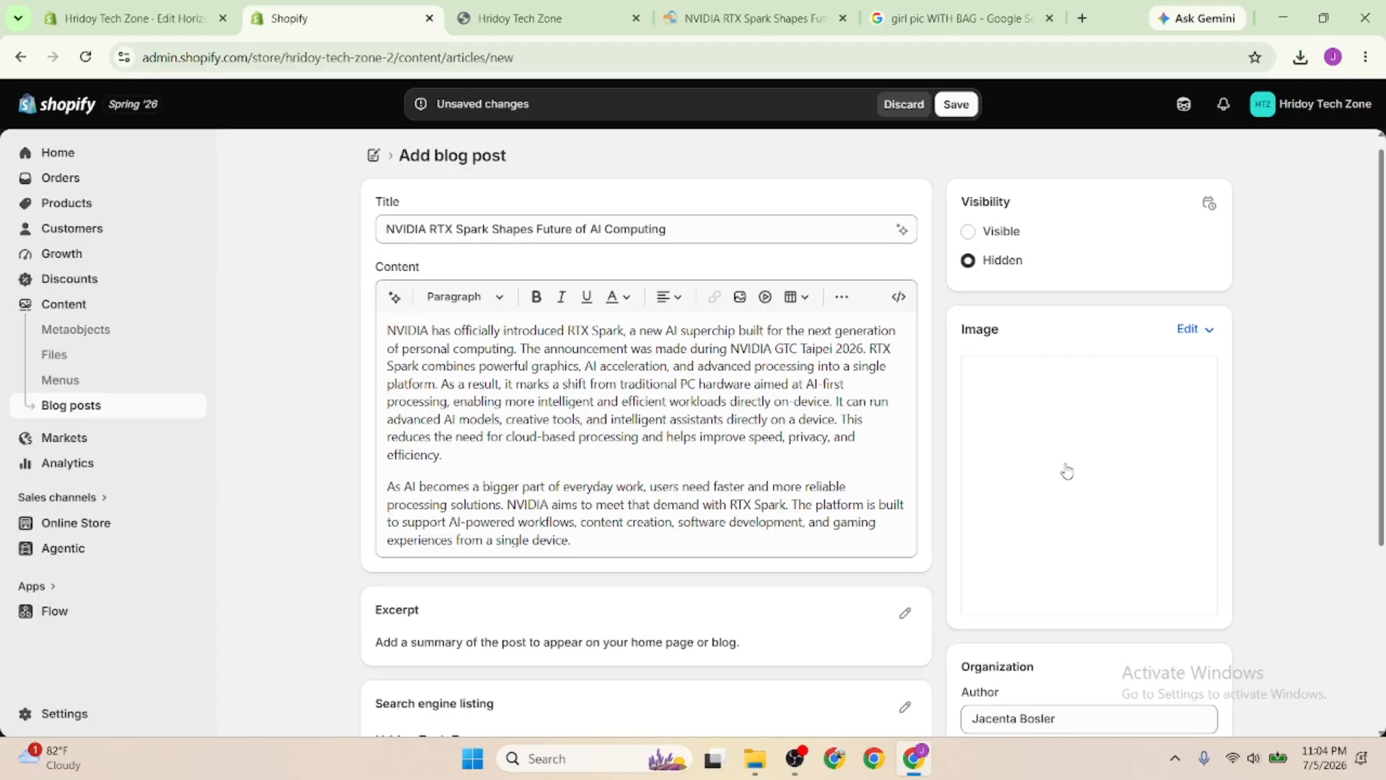
Set the blog post's theme template to Default blog post
scroll(1064, 470, down, 3)
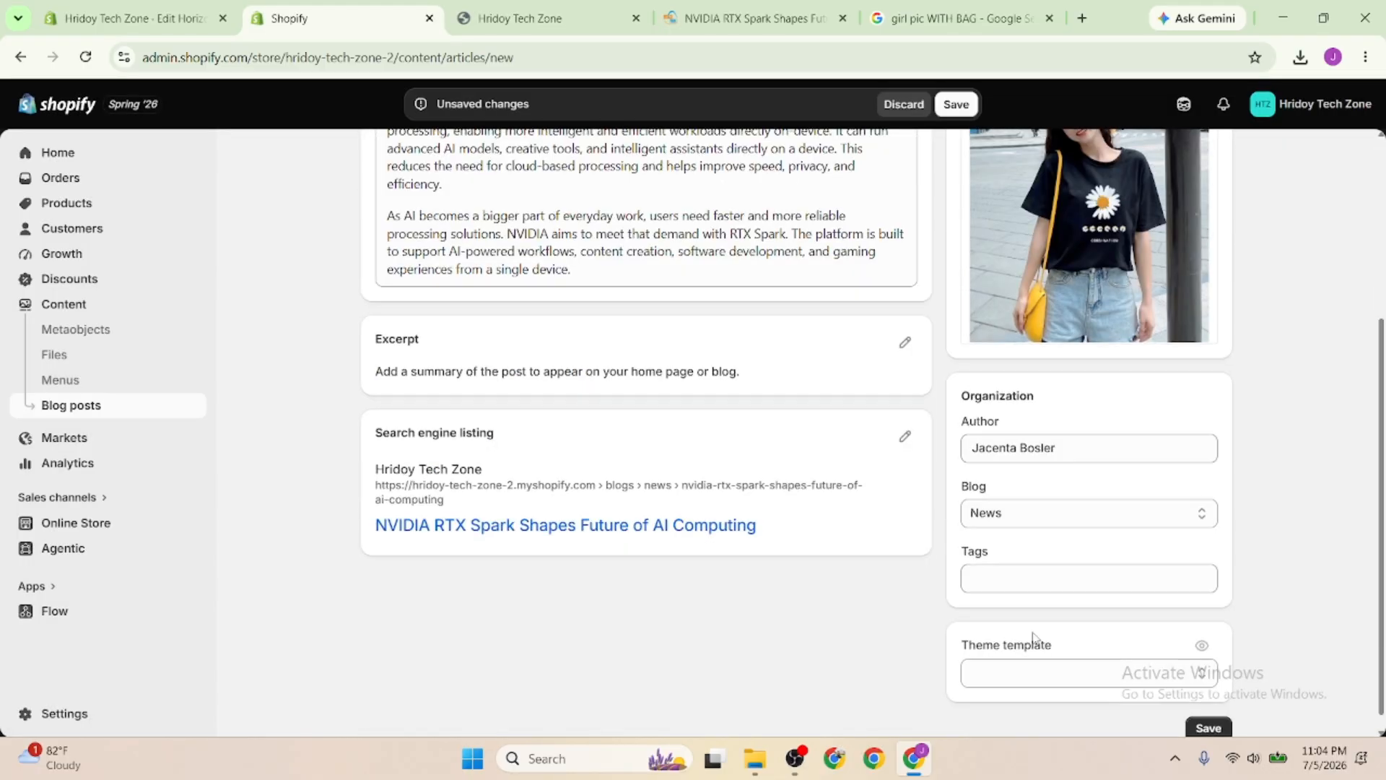
scroll(1040, 682, down, 1)
click(1041, 666)
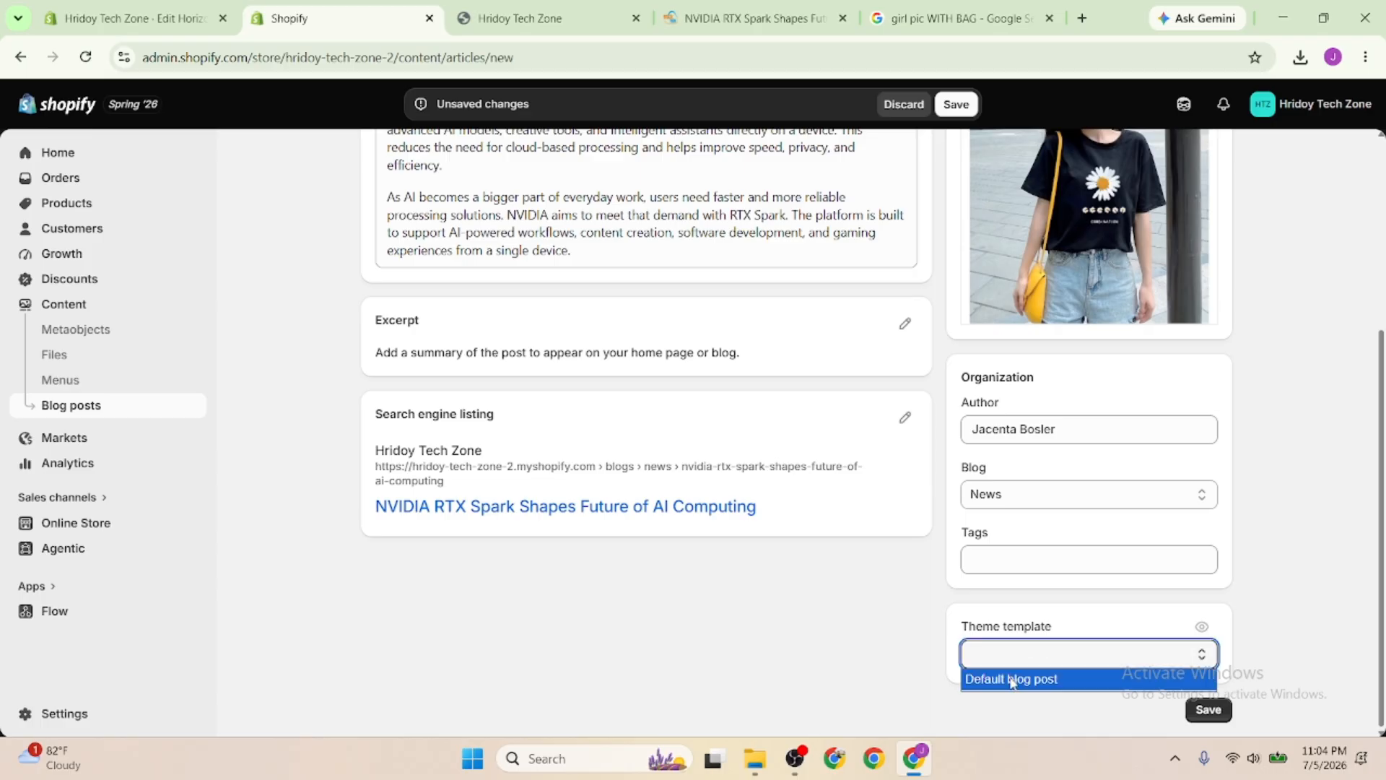
click(1013, 680)
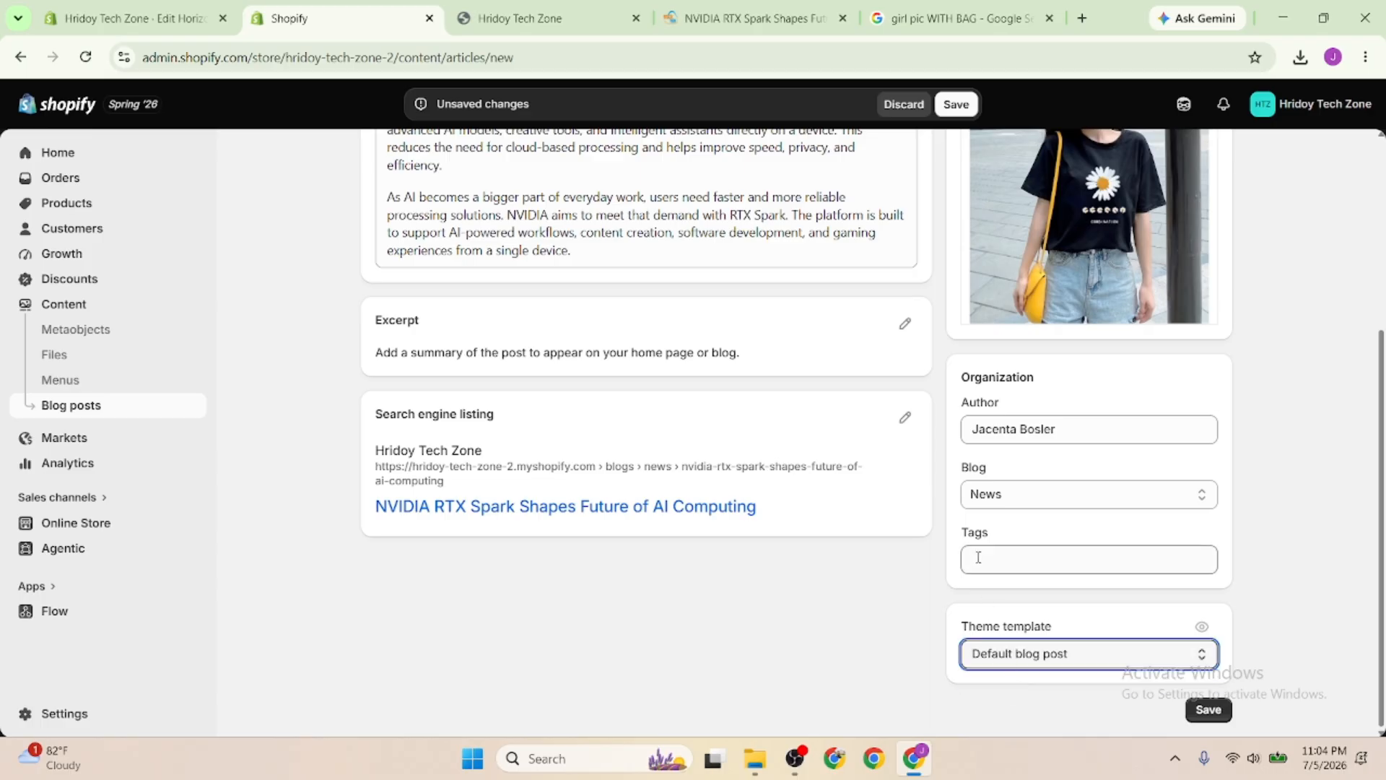
click(1016, 653)
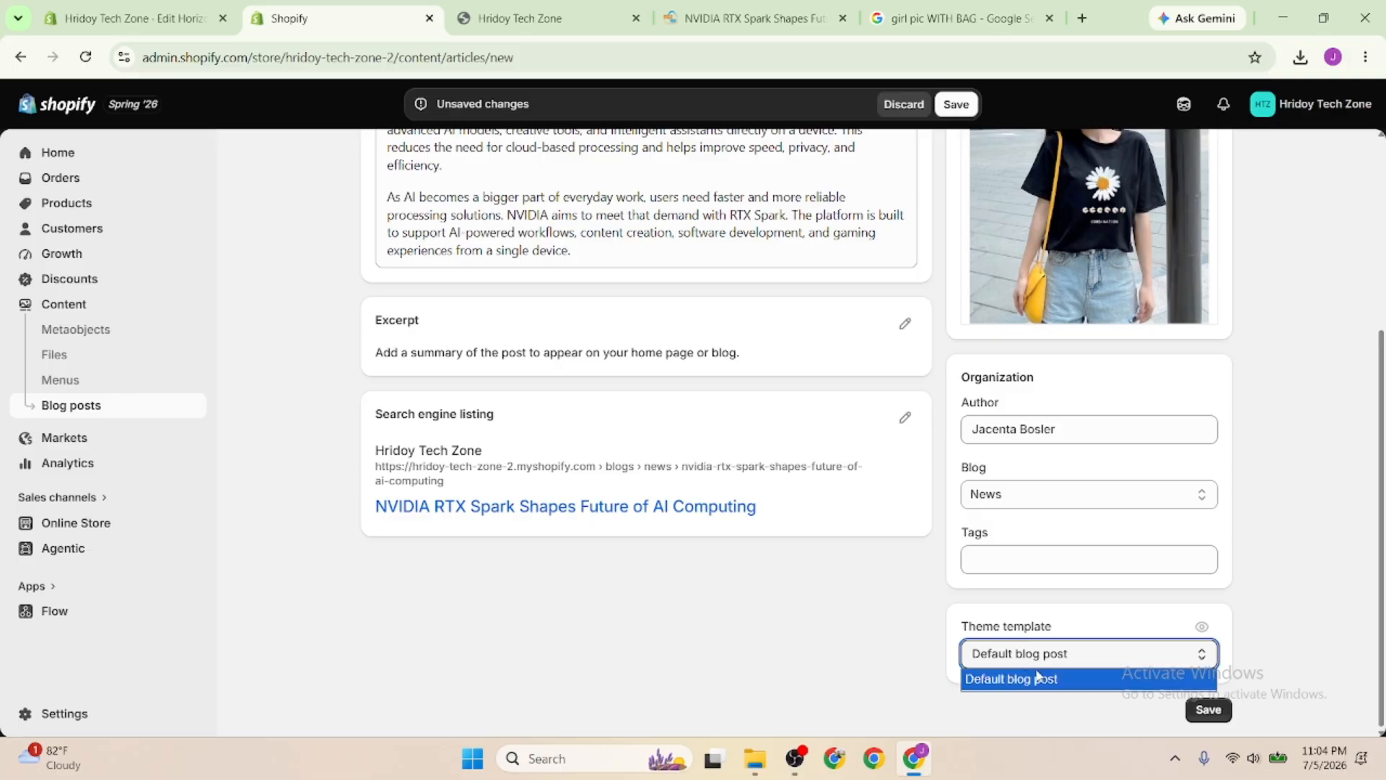
click(1040, 677)
Check the blog picker in the theme editor, then review the unsaved blog post's content, organization and template settings
click(145, 6)
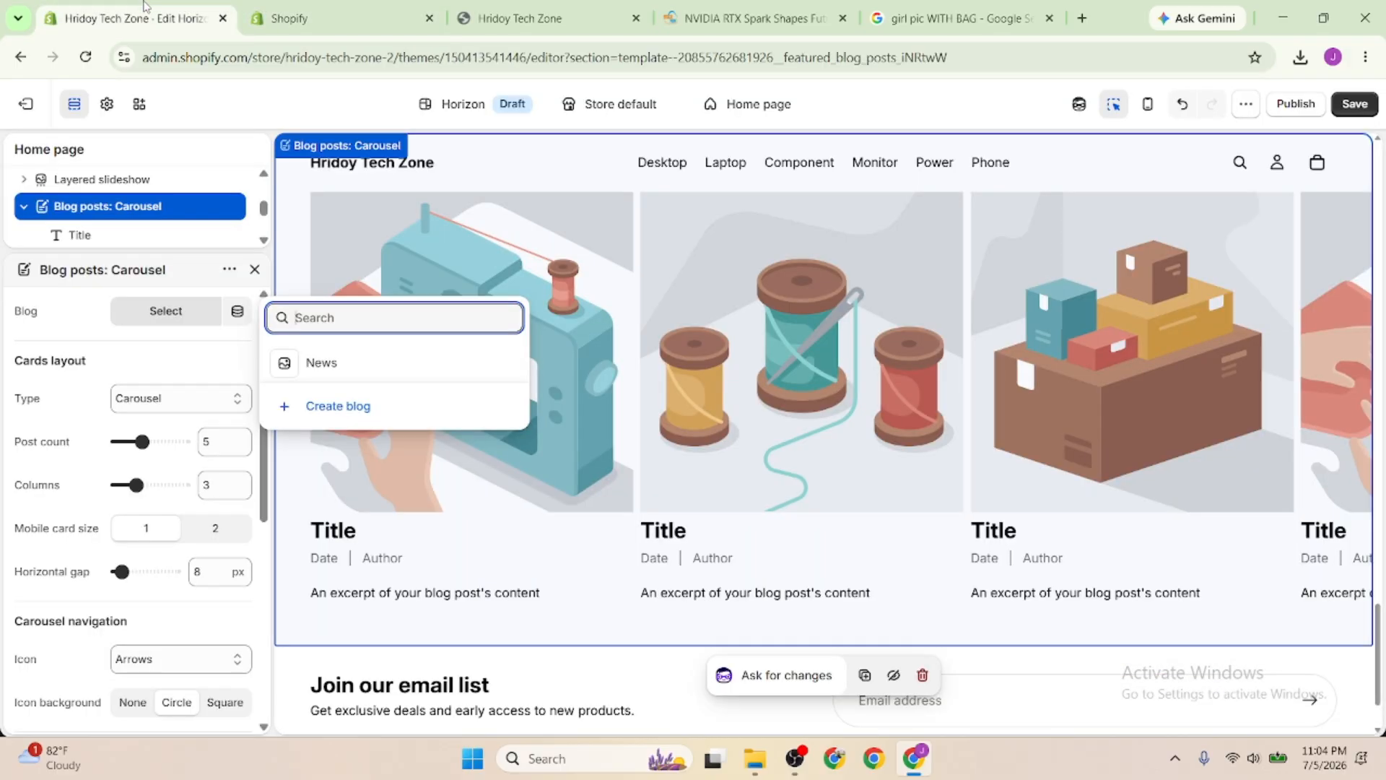
click(302, 7)
scroll(431, 298, up, 5)
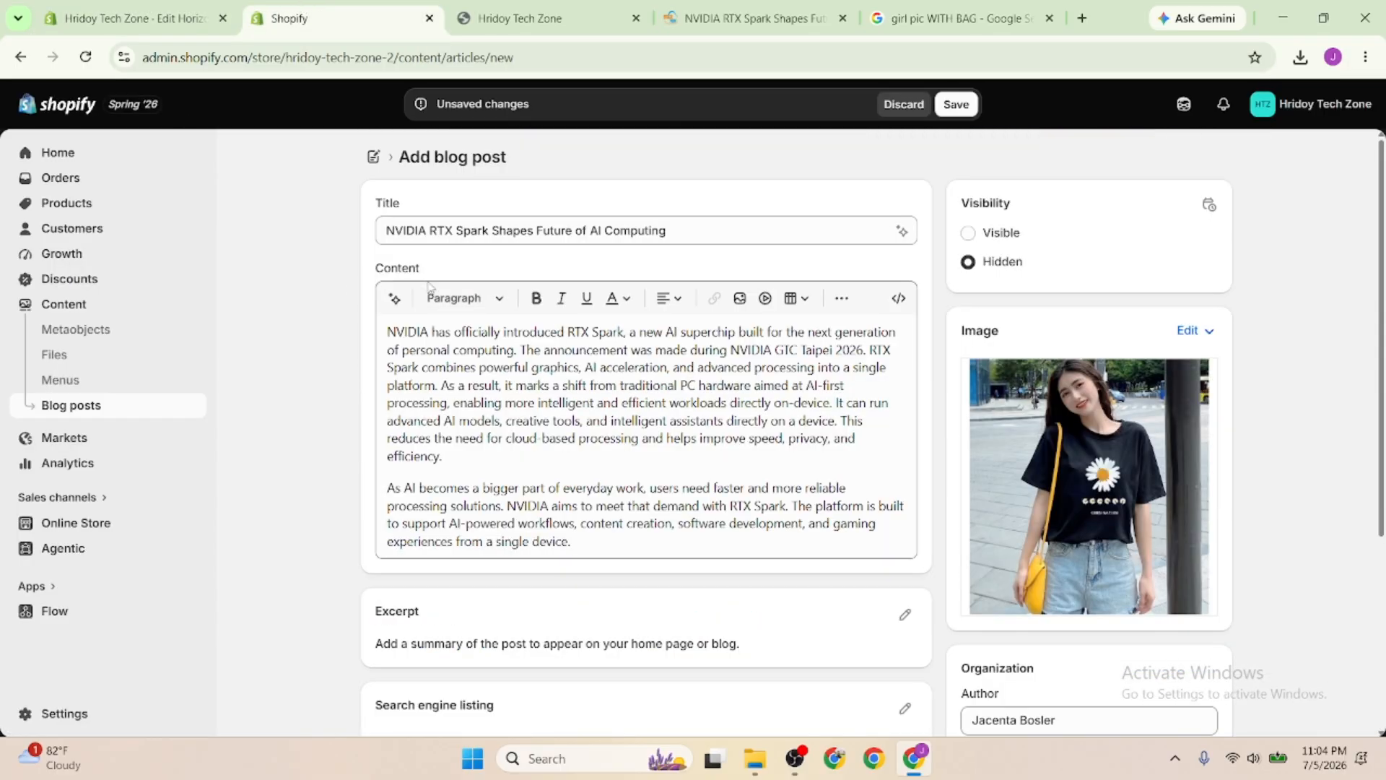
scroll(566, 215, down, 4)
scroll(567, 215, down, 1)
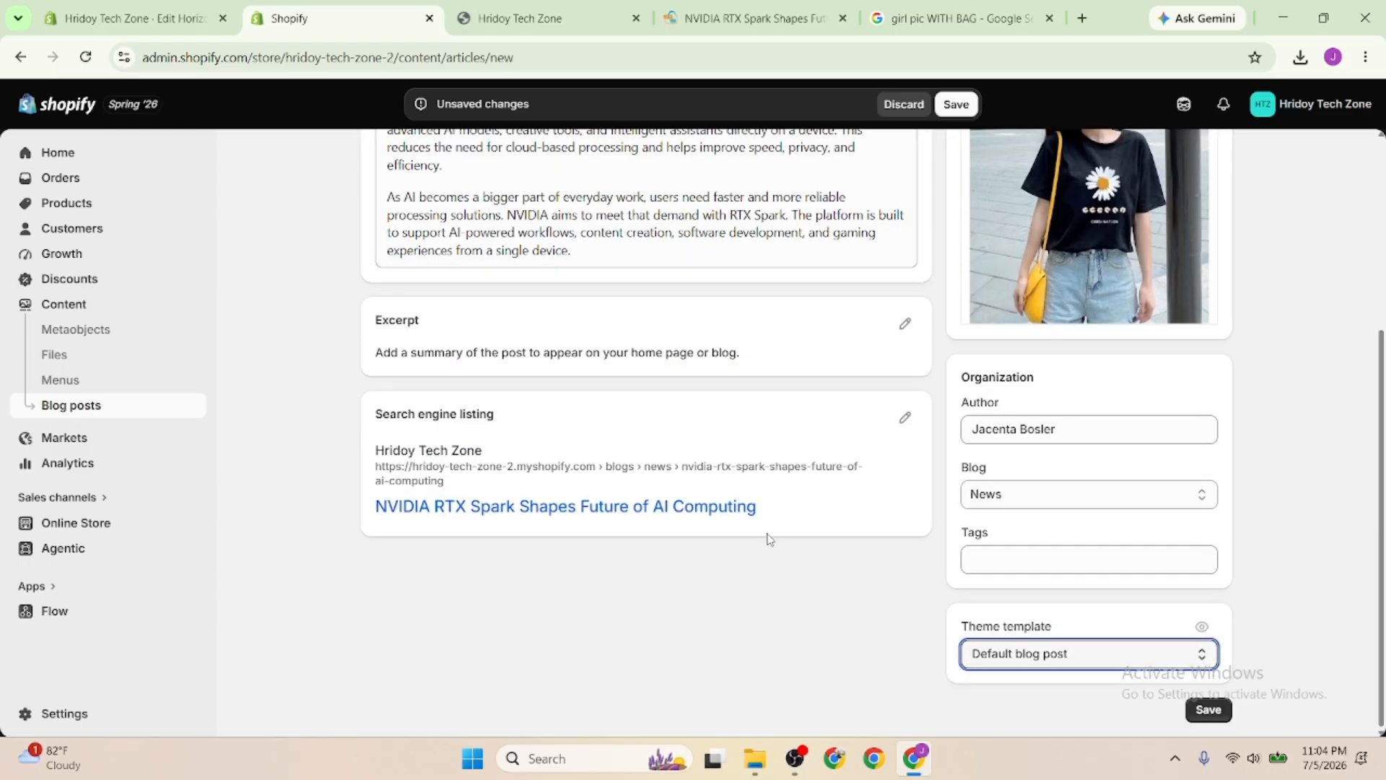
click(1005, 659)
click(1005, 660)
scroll(799, 579, up, 4)
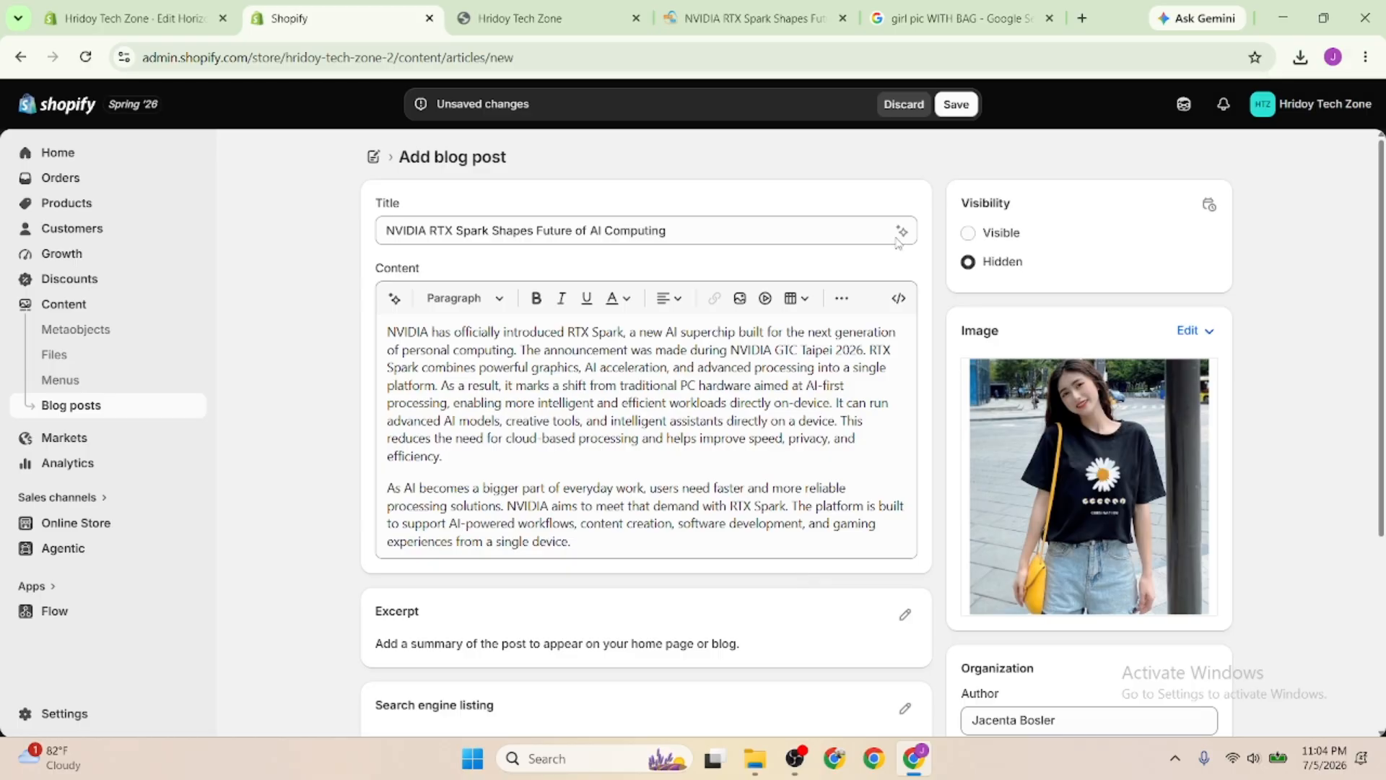
Set the blog post's visibility to Visible, save it, and return to the Blog posts list
click(968, 233)
scroll(1165, 443, down, 4)
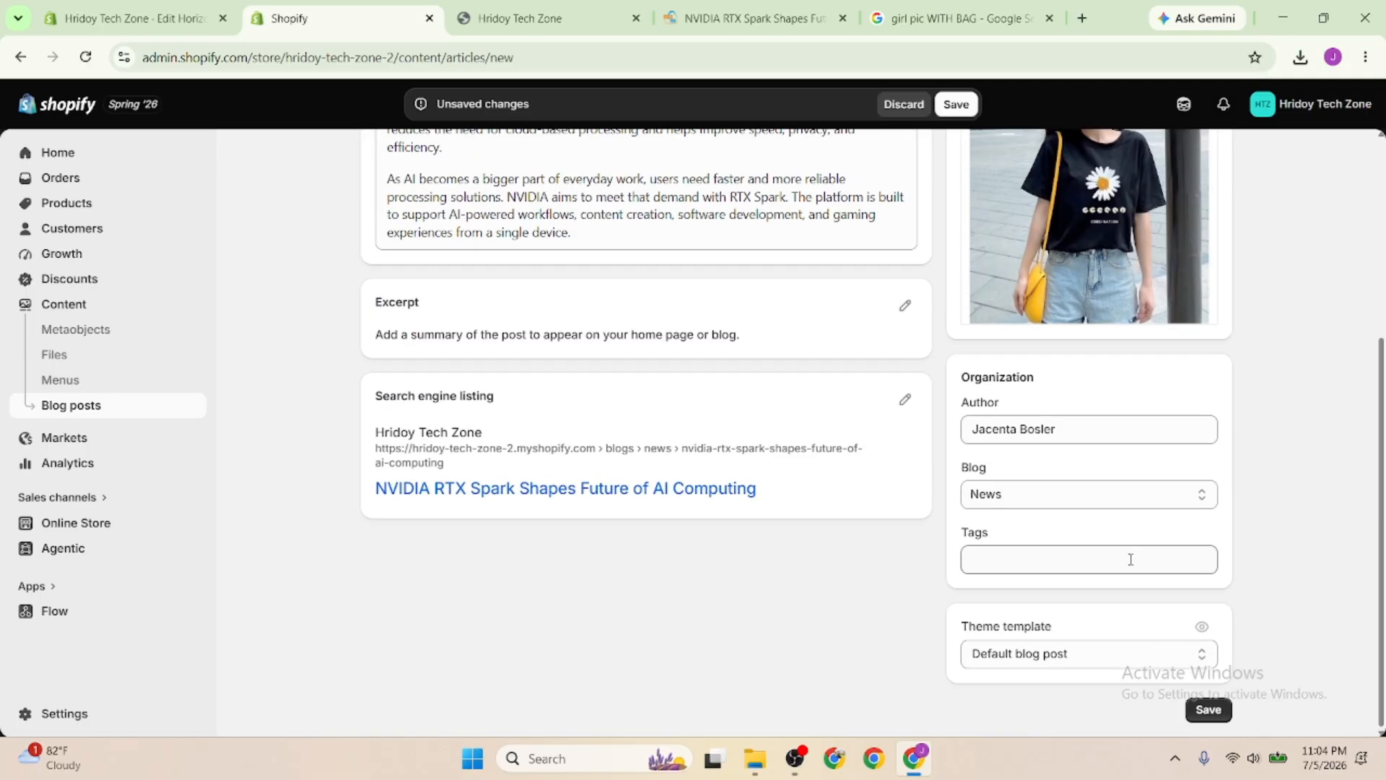
click(1040, 659)
click(1040, 659)
click(1207, 709)
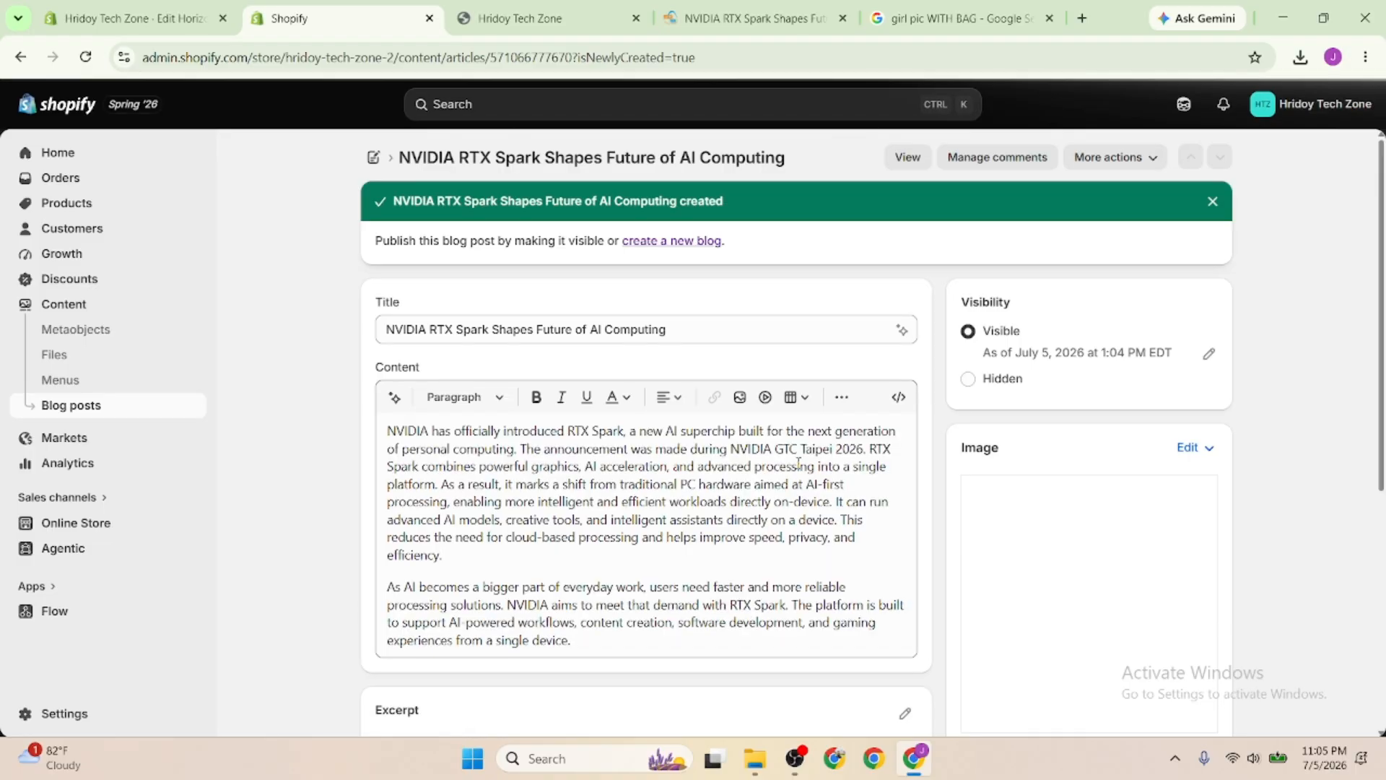
click(1212, 202)
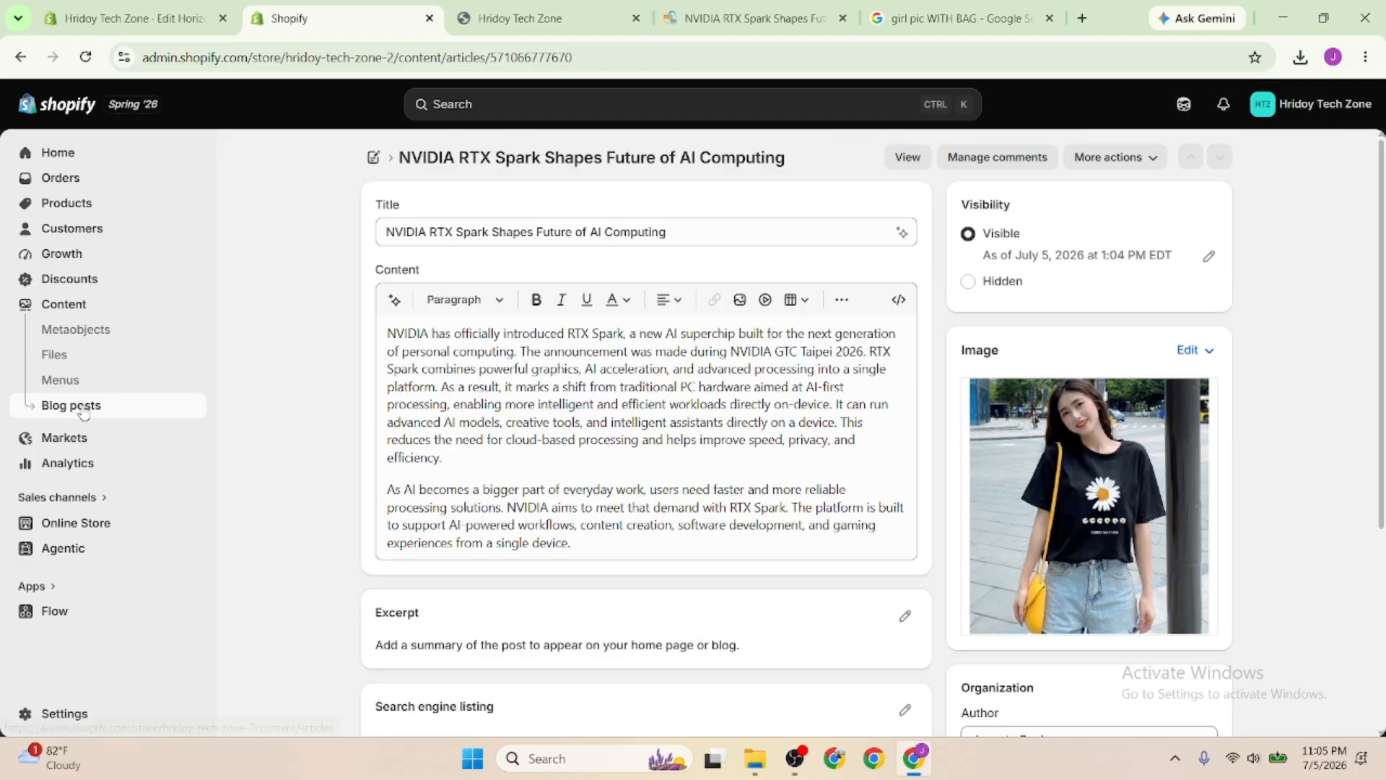
click(83, 409)
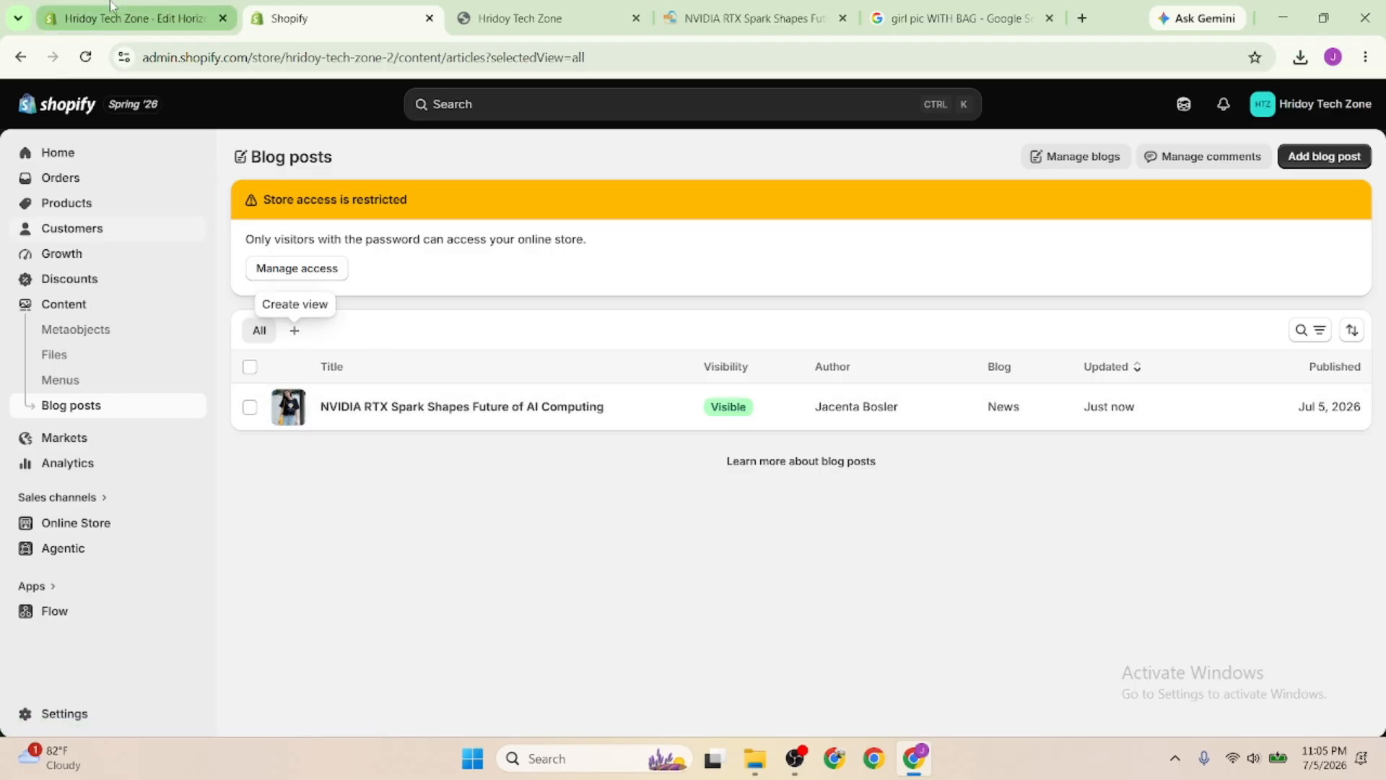
Return to the theme editor, dismiss the blog picker, and close the Blog posts: Carousel section's settings
click(134, 18)
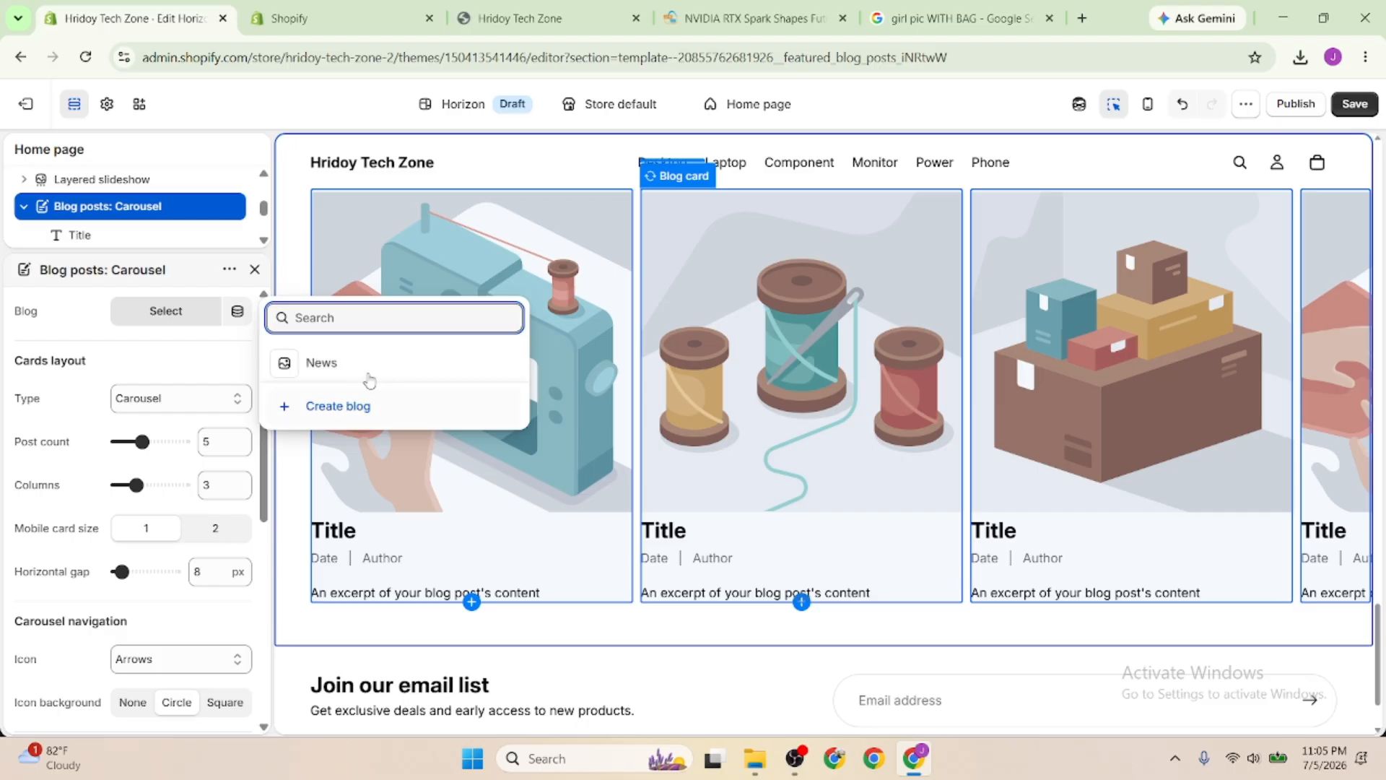
click(254, 272)
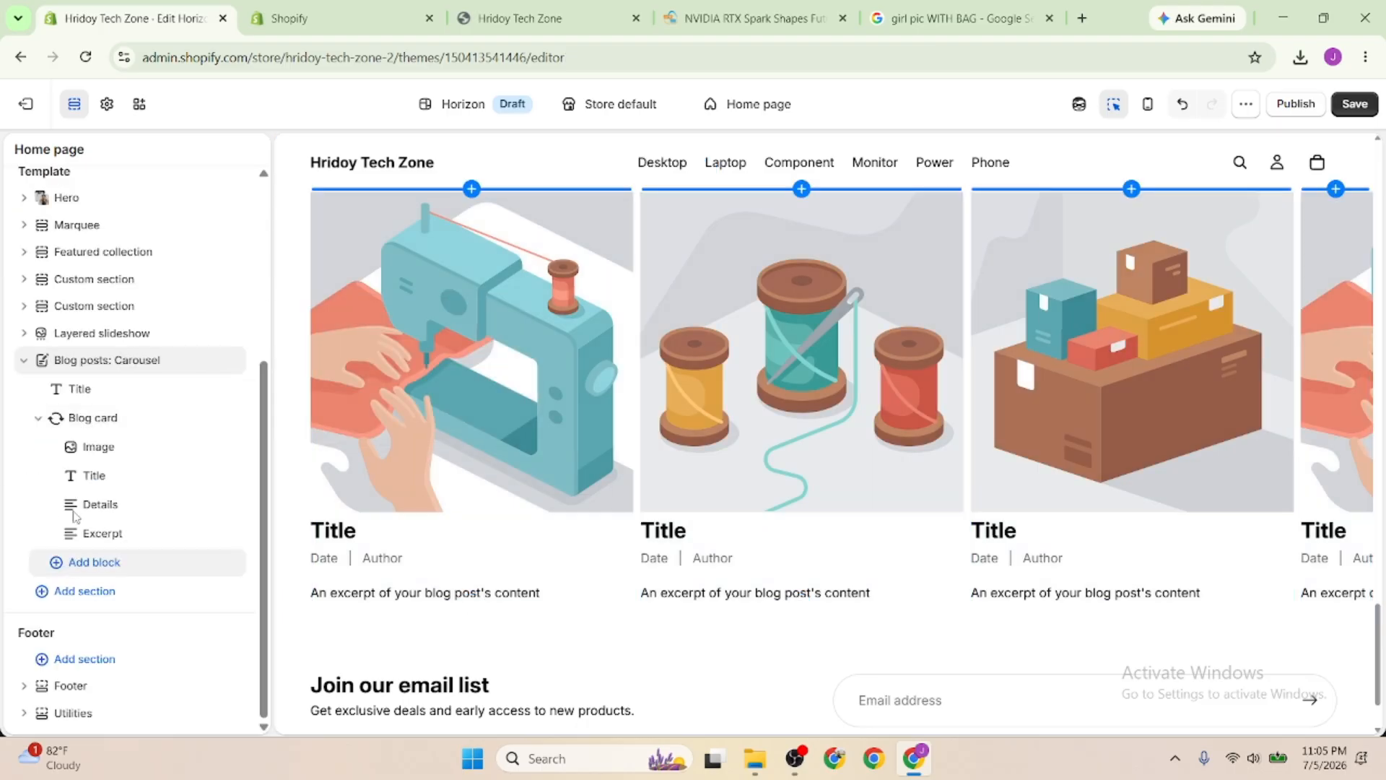
click(120, 367)
key(Escape)
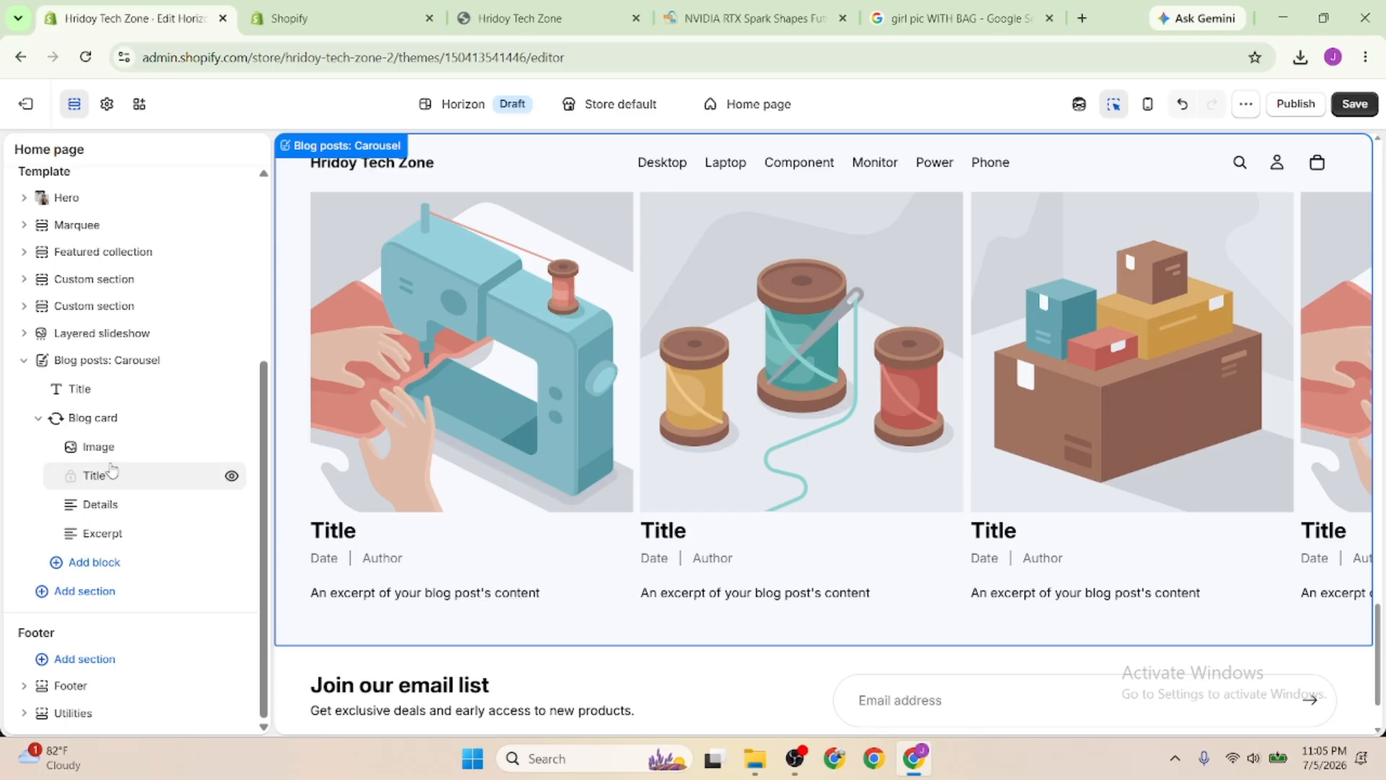
Examine the settings of the Blog posts: Carousel section, close them and collapse its blocks
click(24, 359)
click(80, 564)
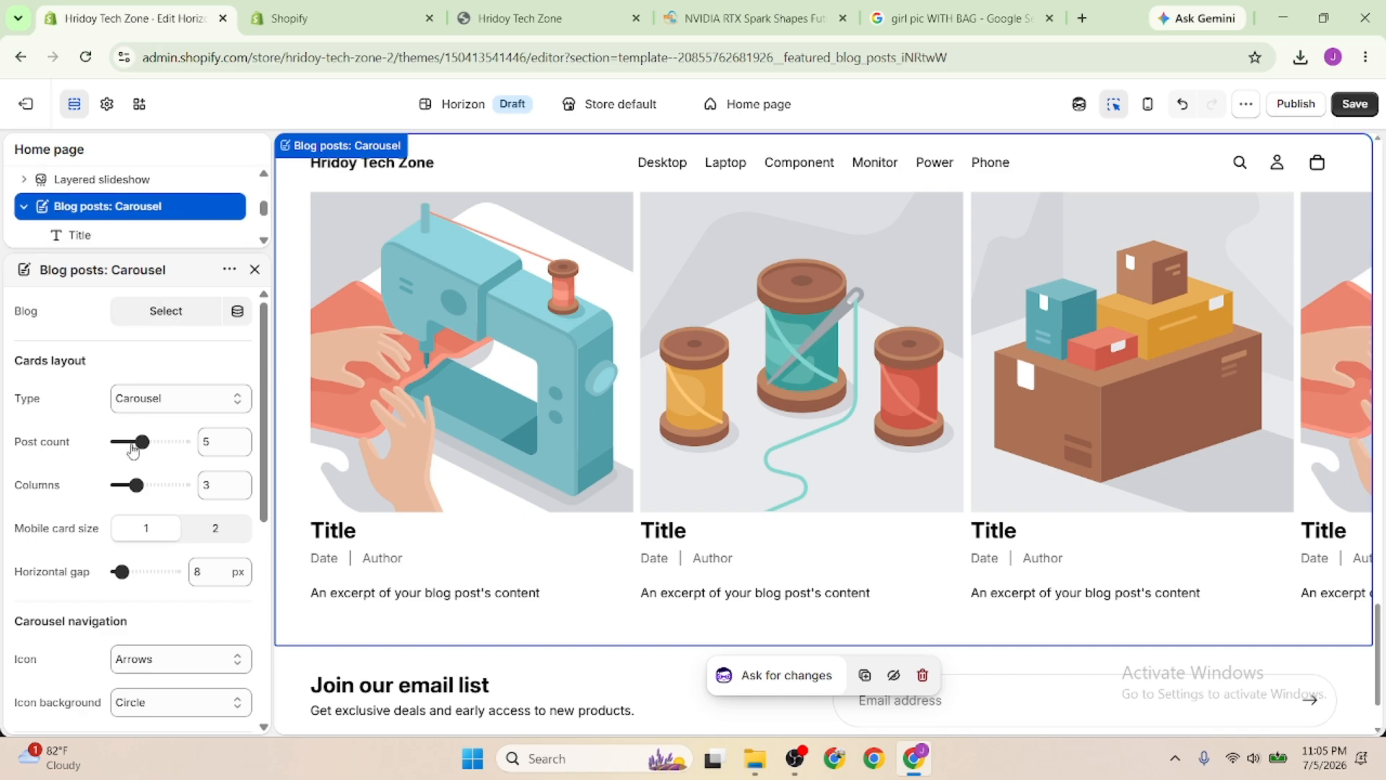
scroll(138, 453, down, 3)
scroll(162, 459, up, 3)
click(254, 270)
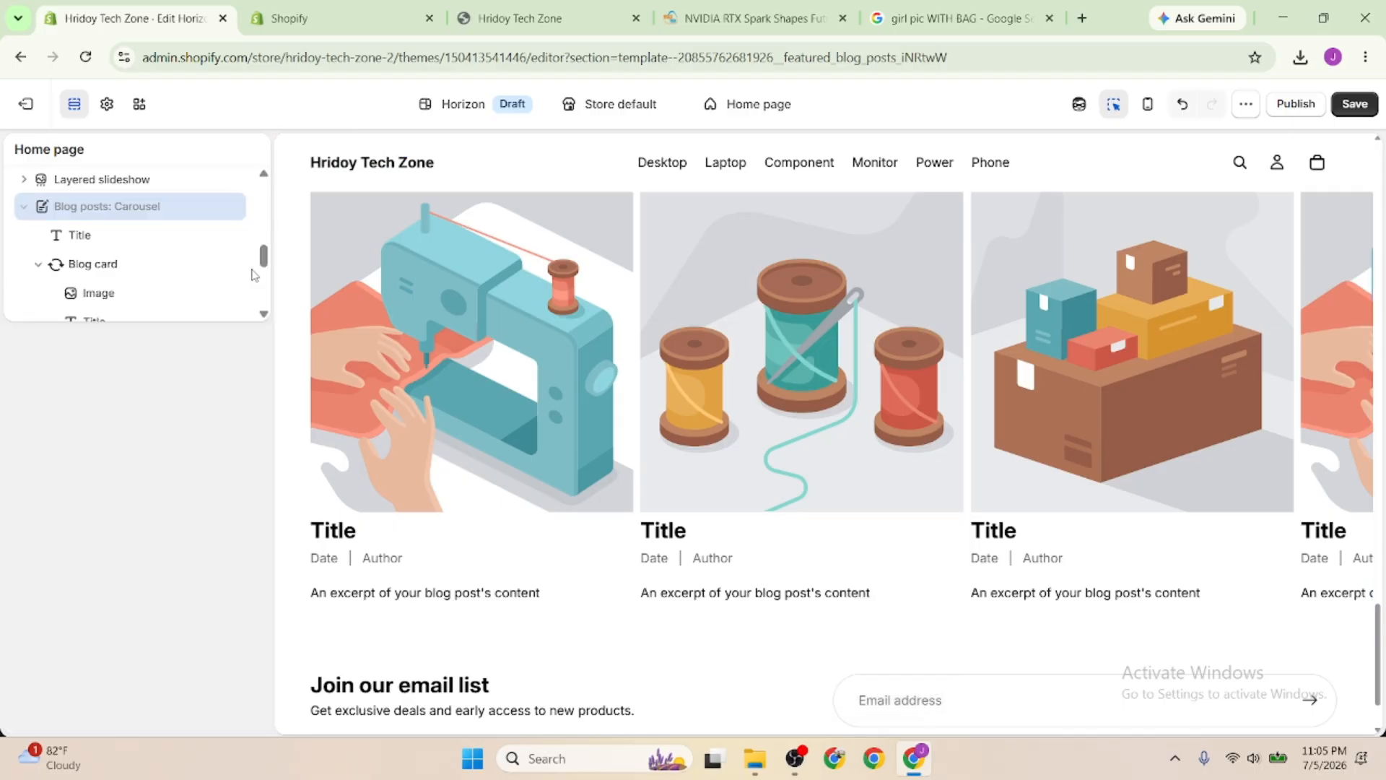
click(72, 360)
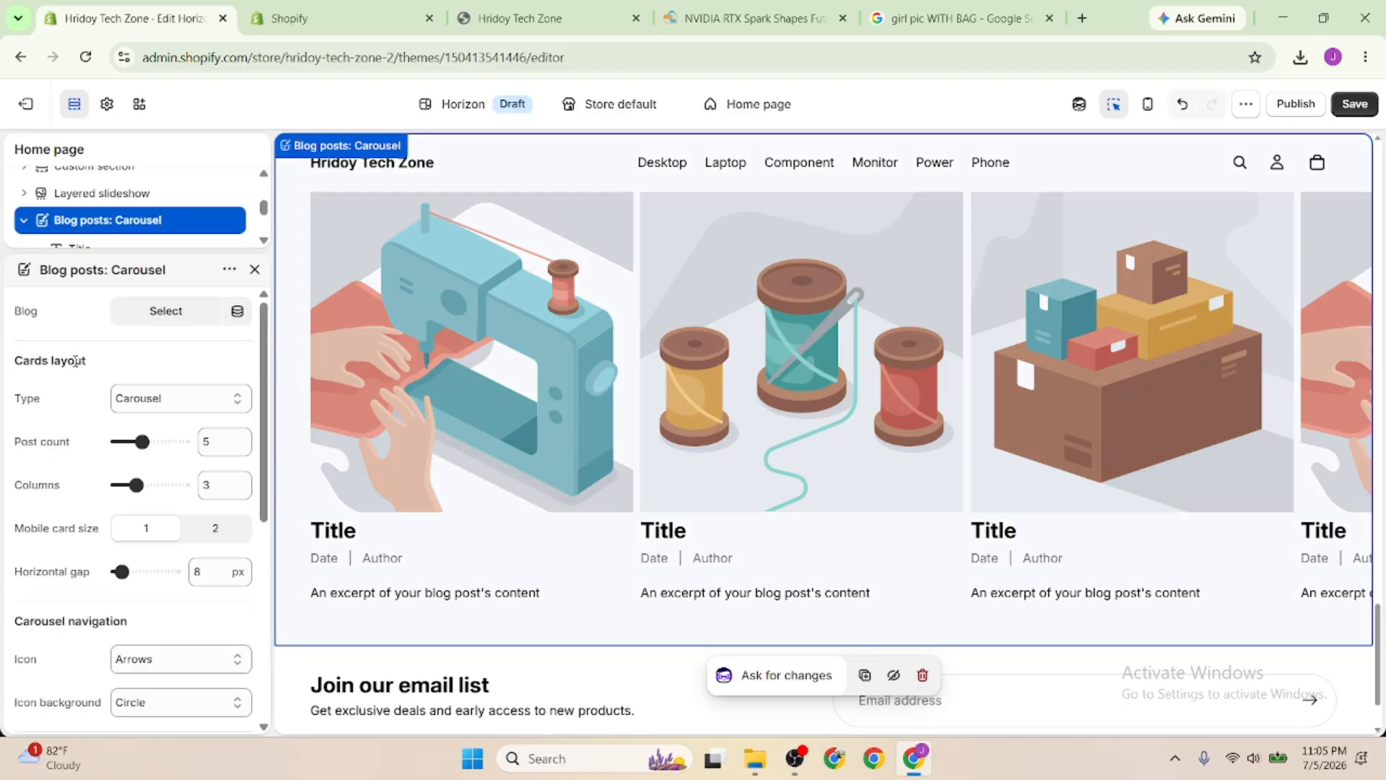
click(254, 270)
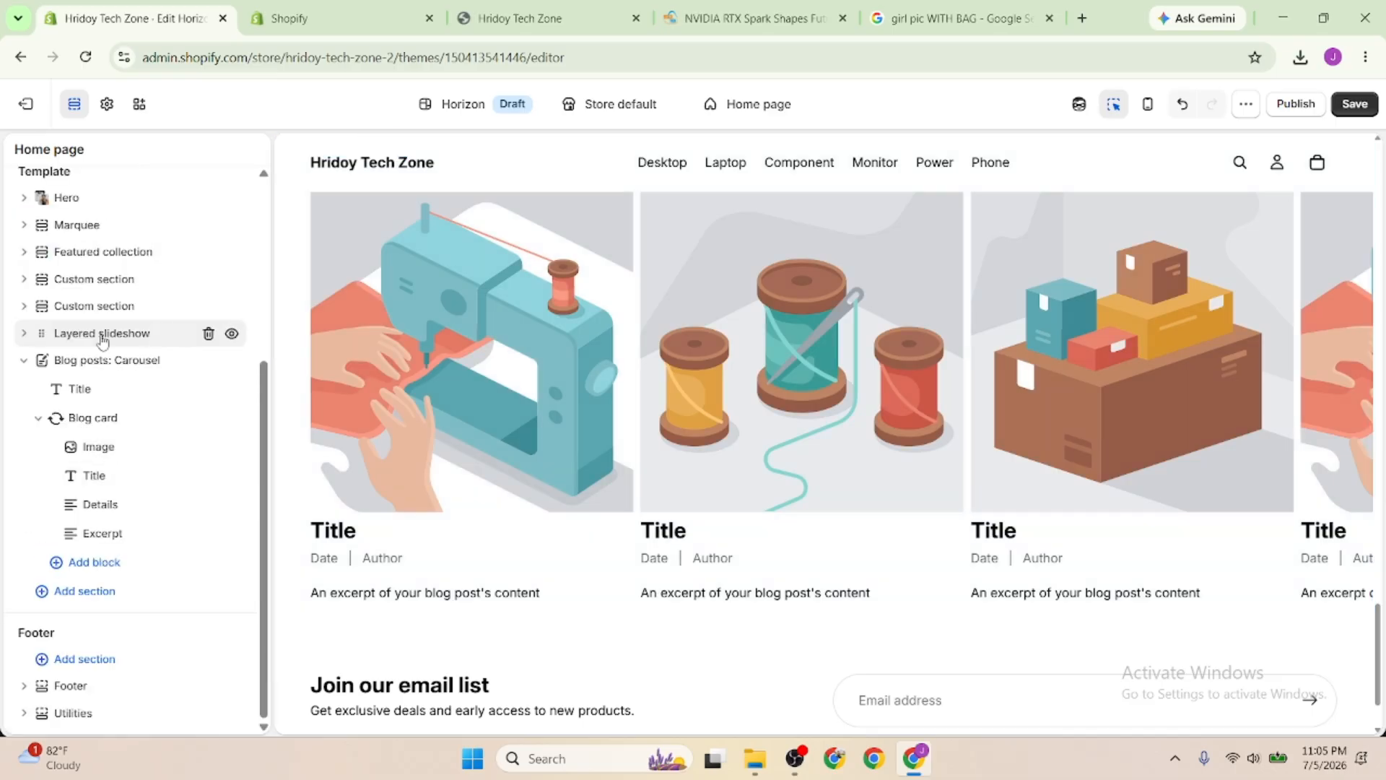
click(24, 360)
click(116, 564)
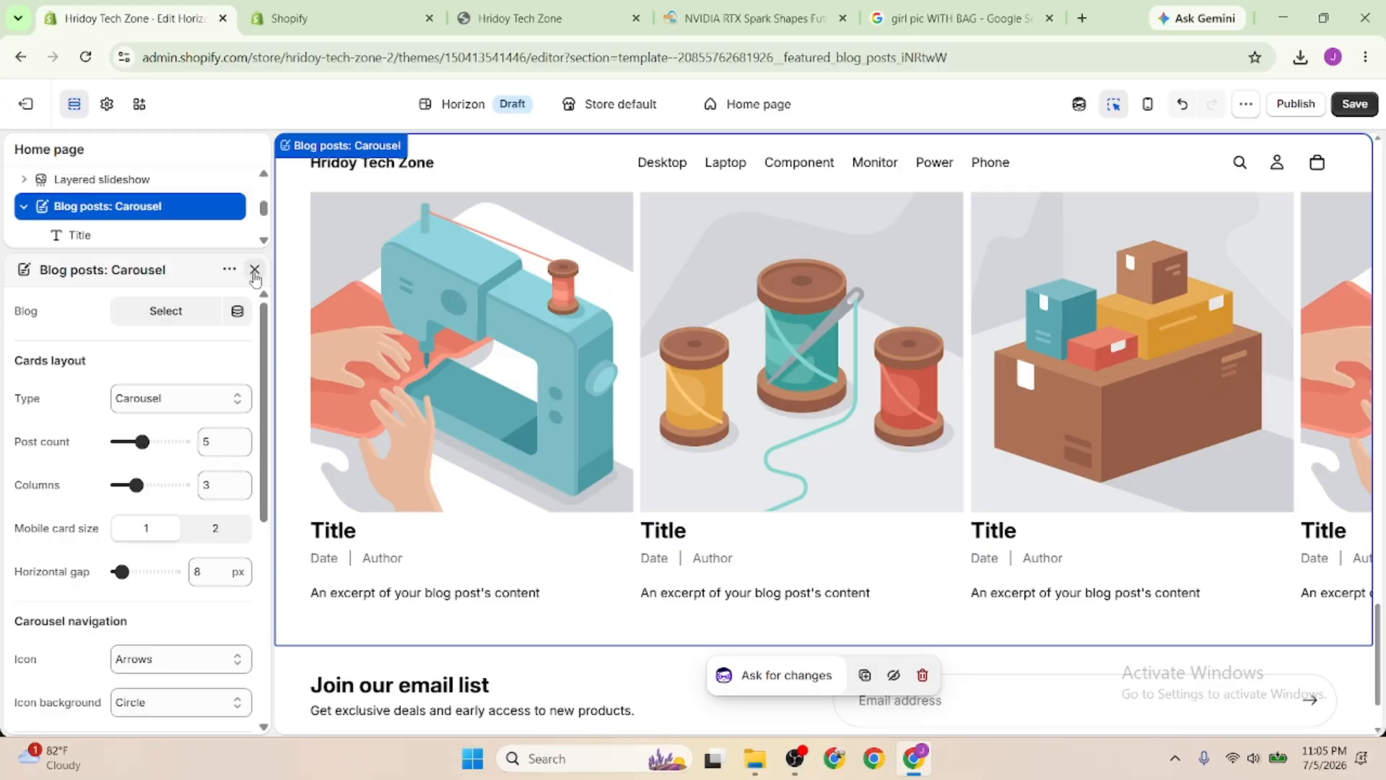
click(254, 271)
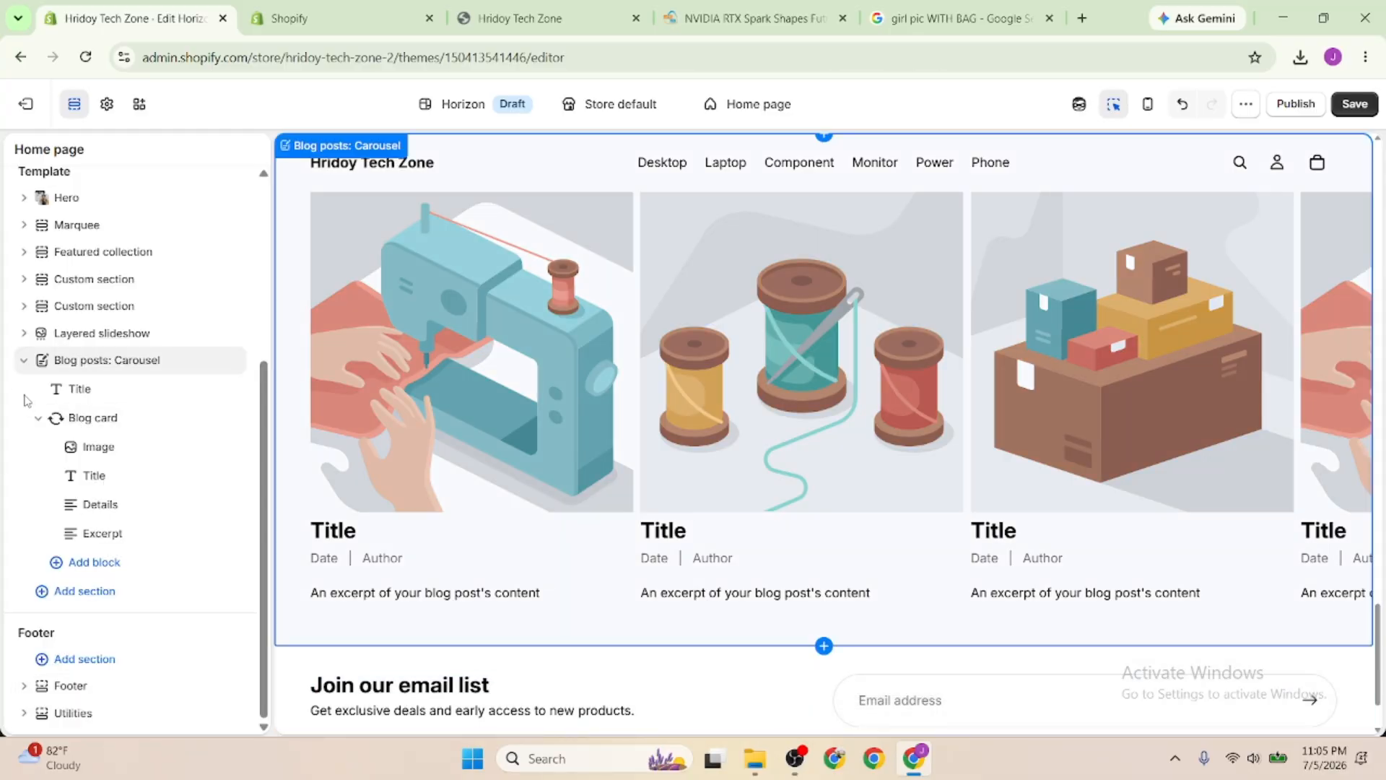
click(25, 360)
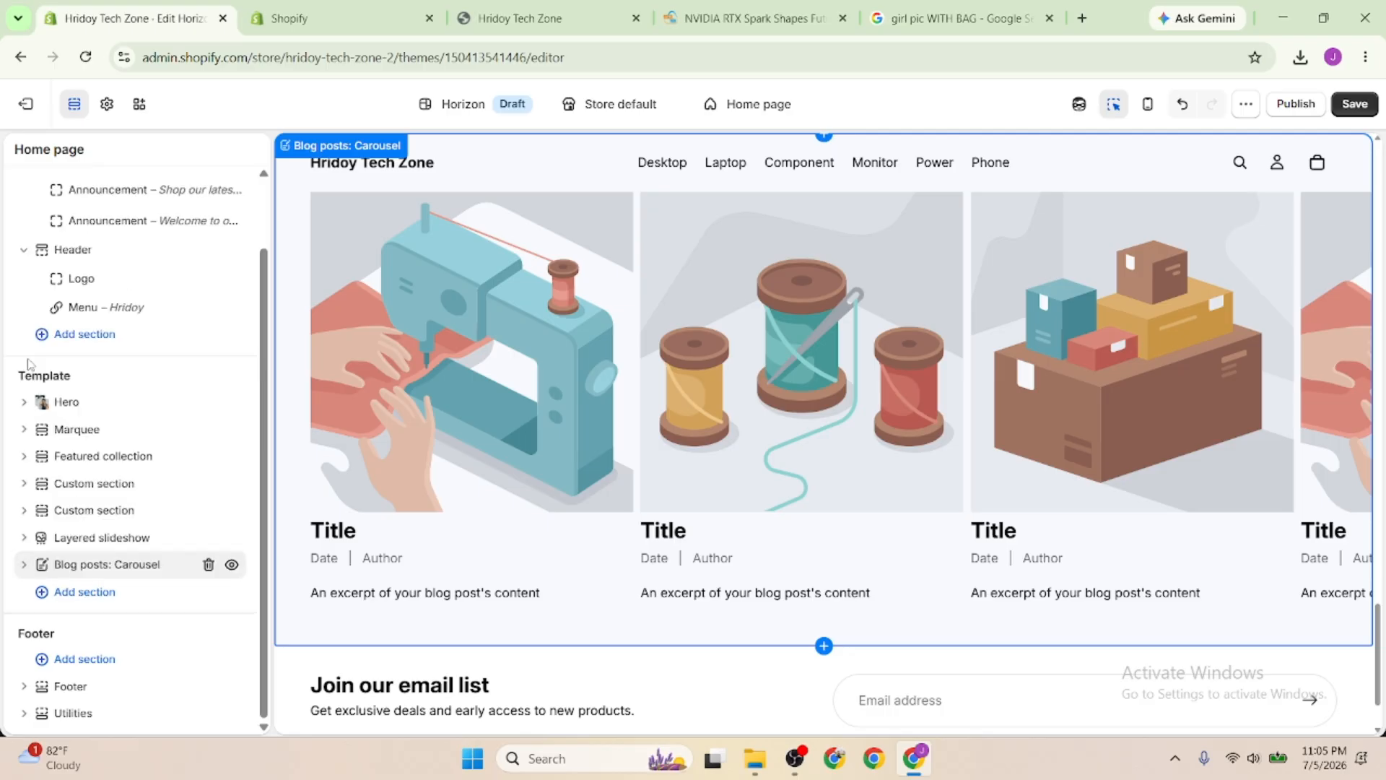
Set the Blog posts: Carousel section's blog to NVIDIA and advance the carousel in the preview
click(99, 571)
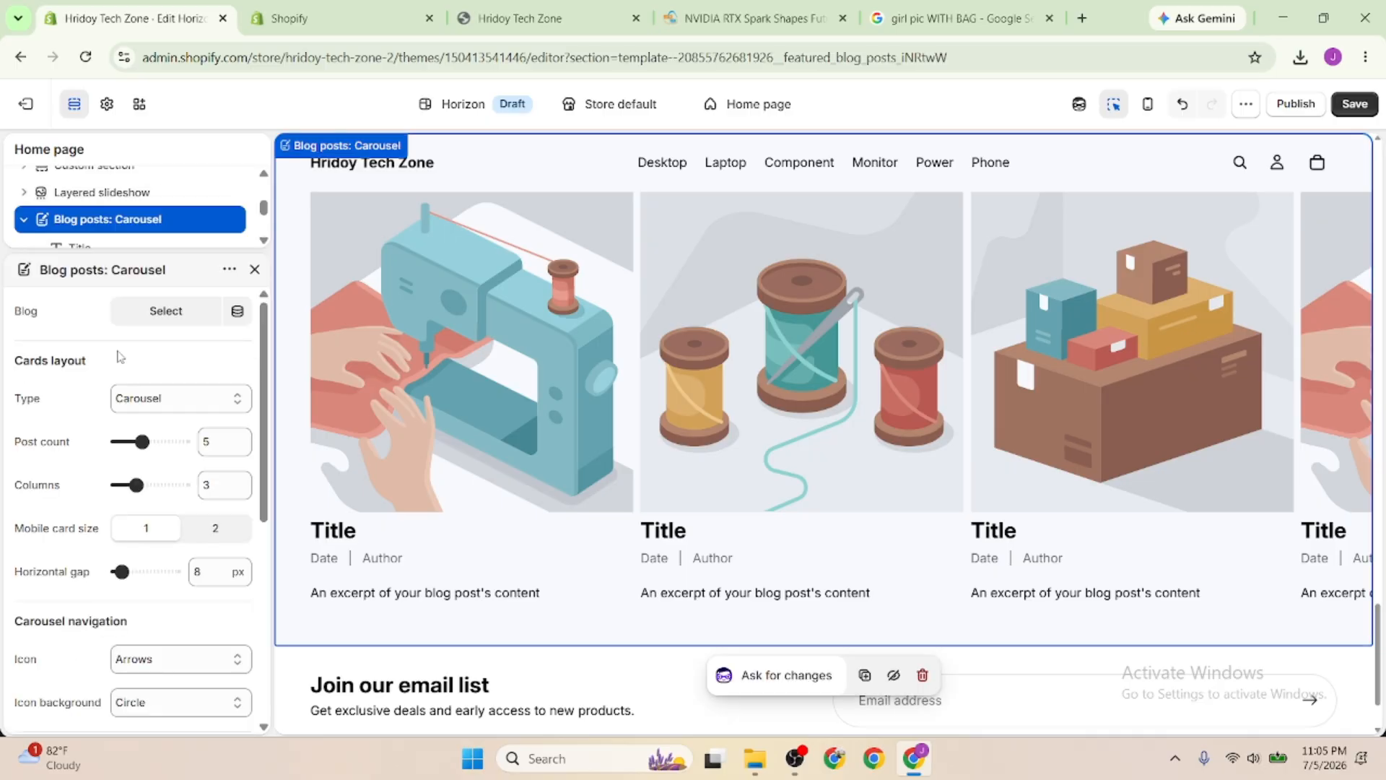
click(165, 317)
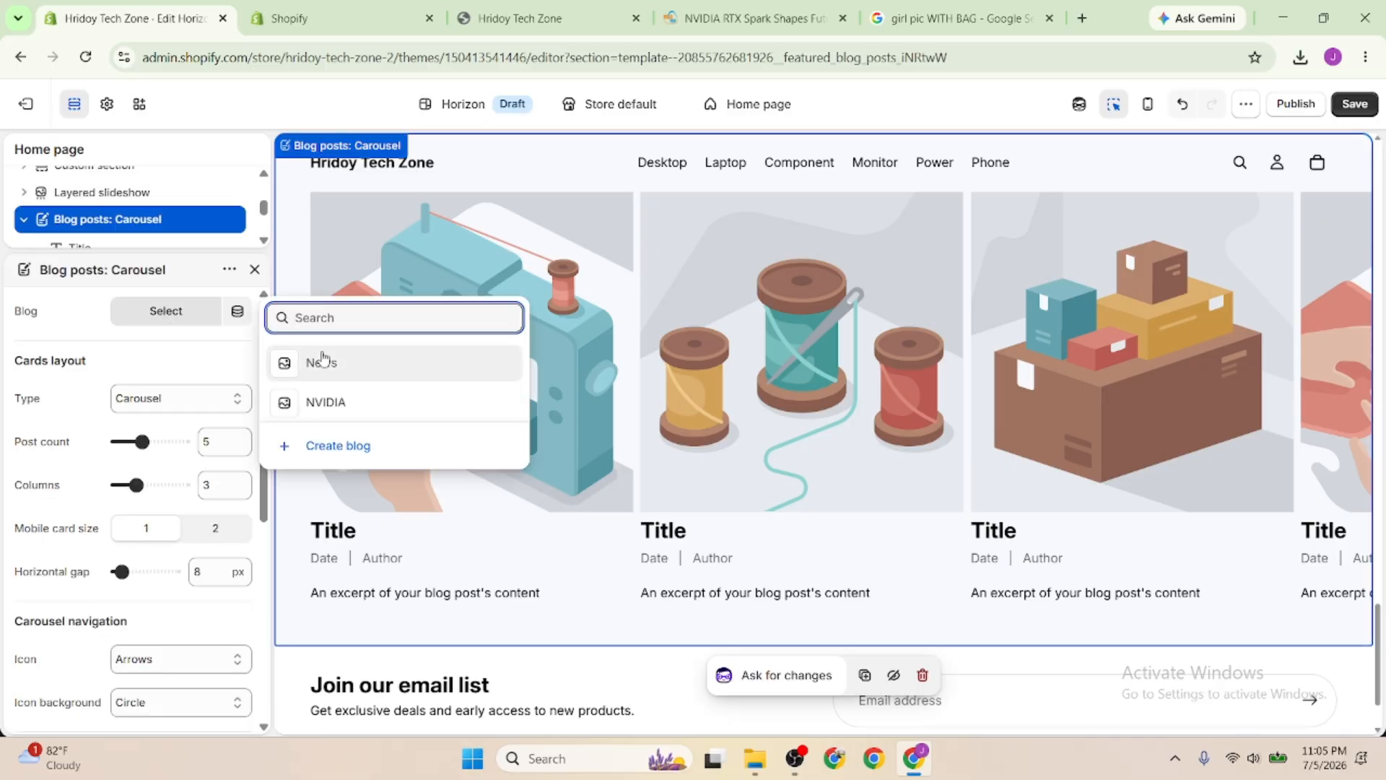
click(342, 401)
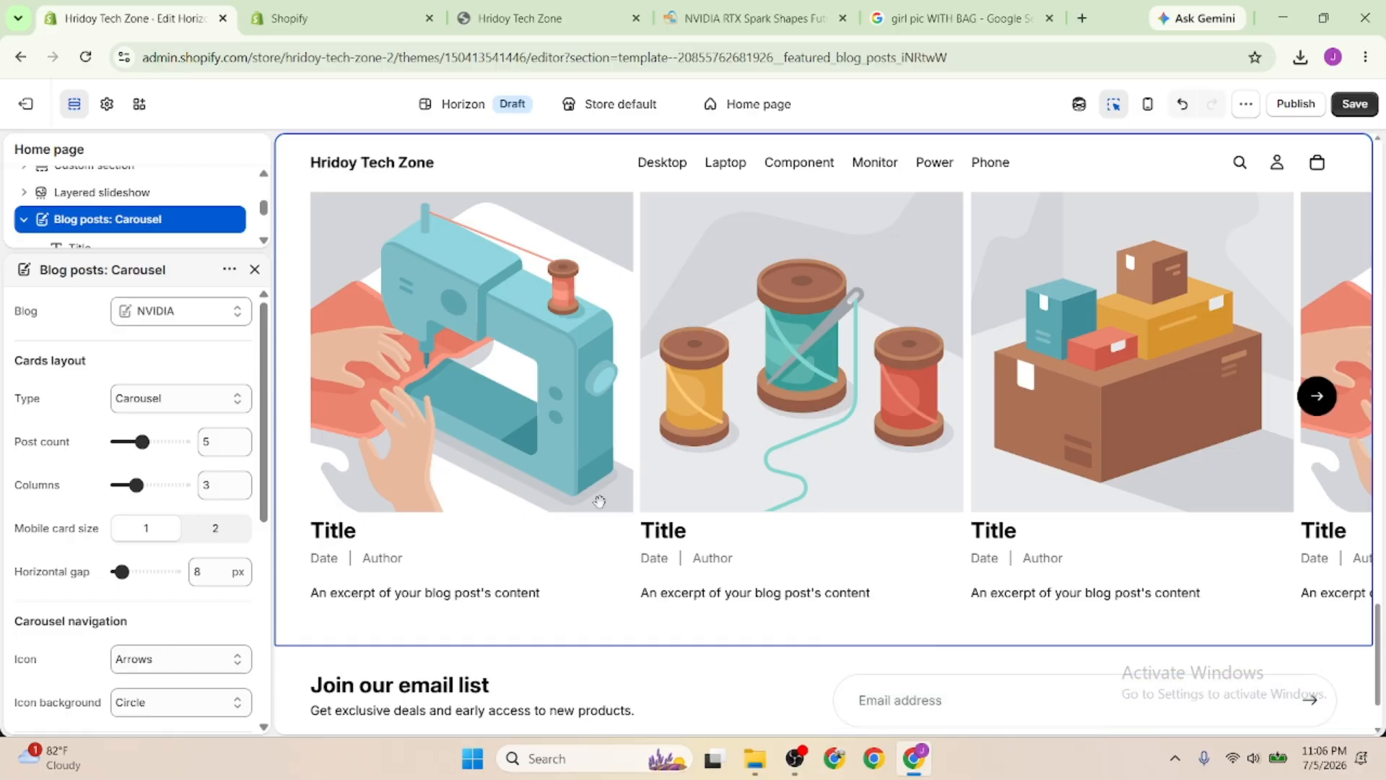
click(1317, 396)
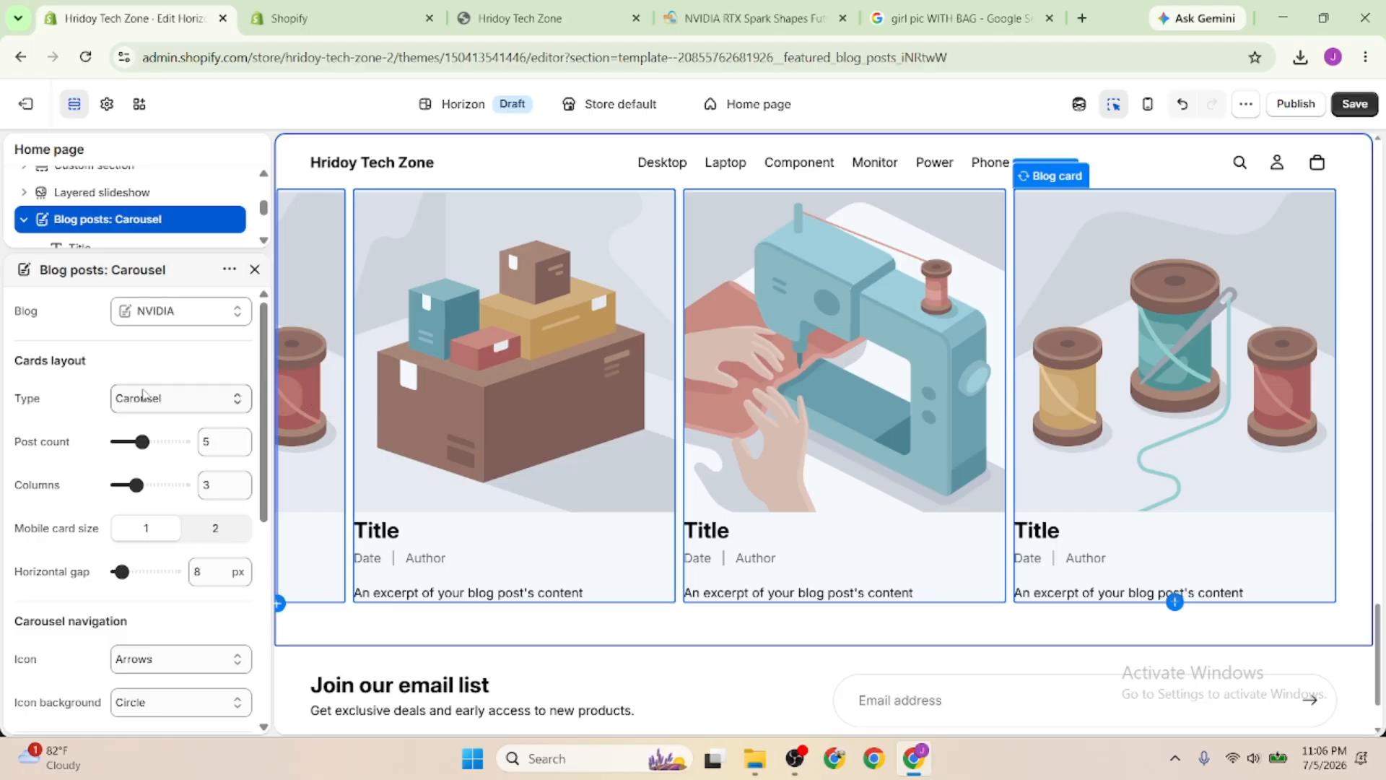
Review the section's blog and layout options, keep the cards layout type as Carousel, and save the theme
scroll(141, 418, down, 6)
scroll(140, 462, up, 6)
click(173, 312)
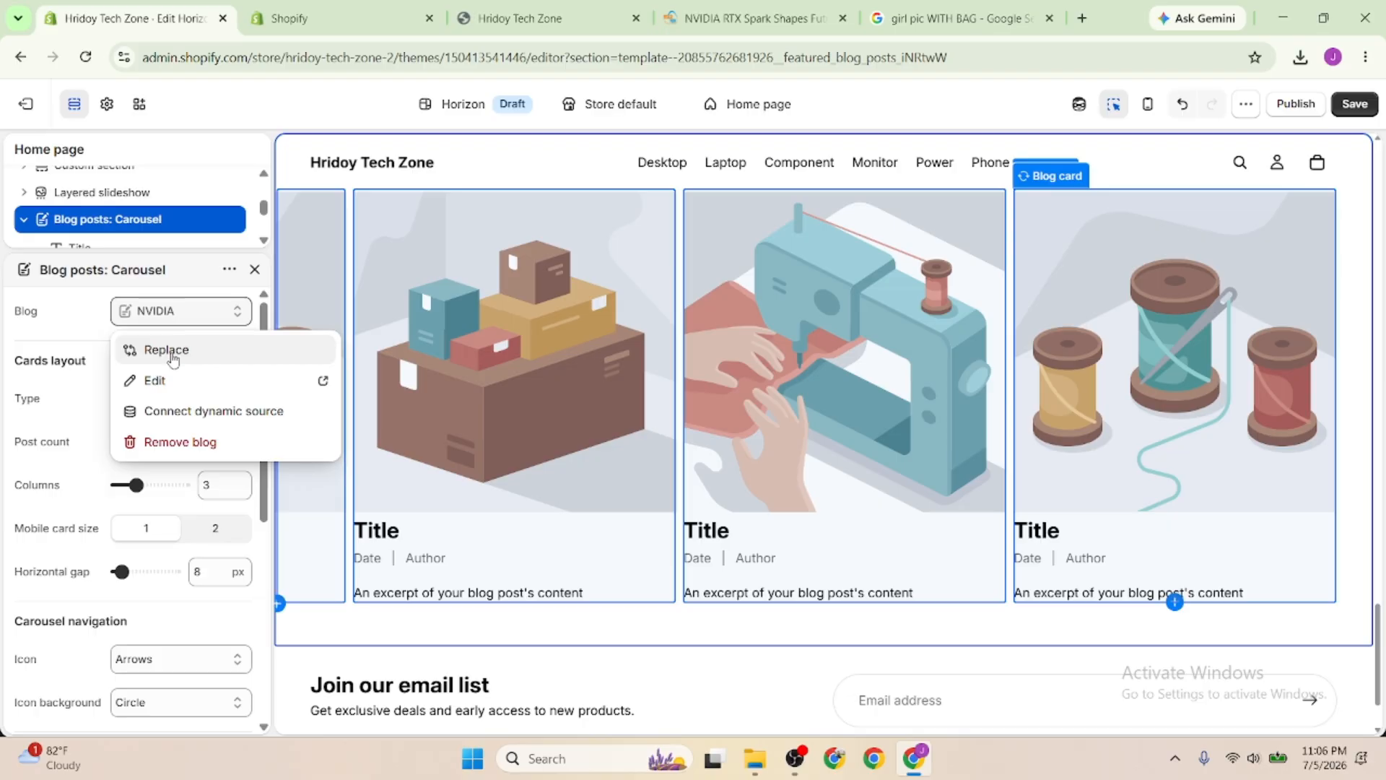
click(65, 329)
scroll(115, 434, down, 5)
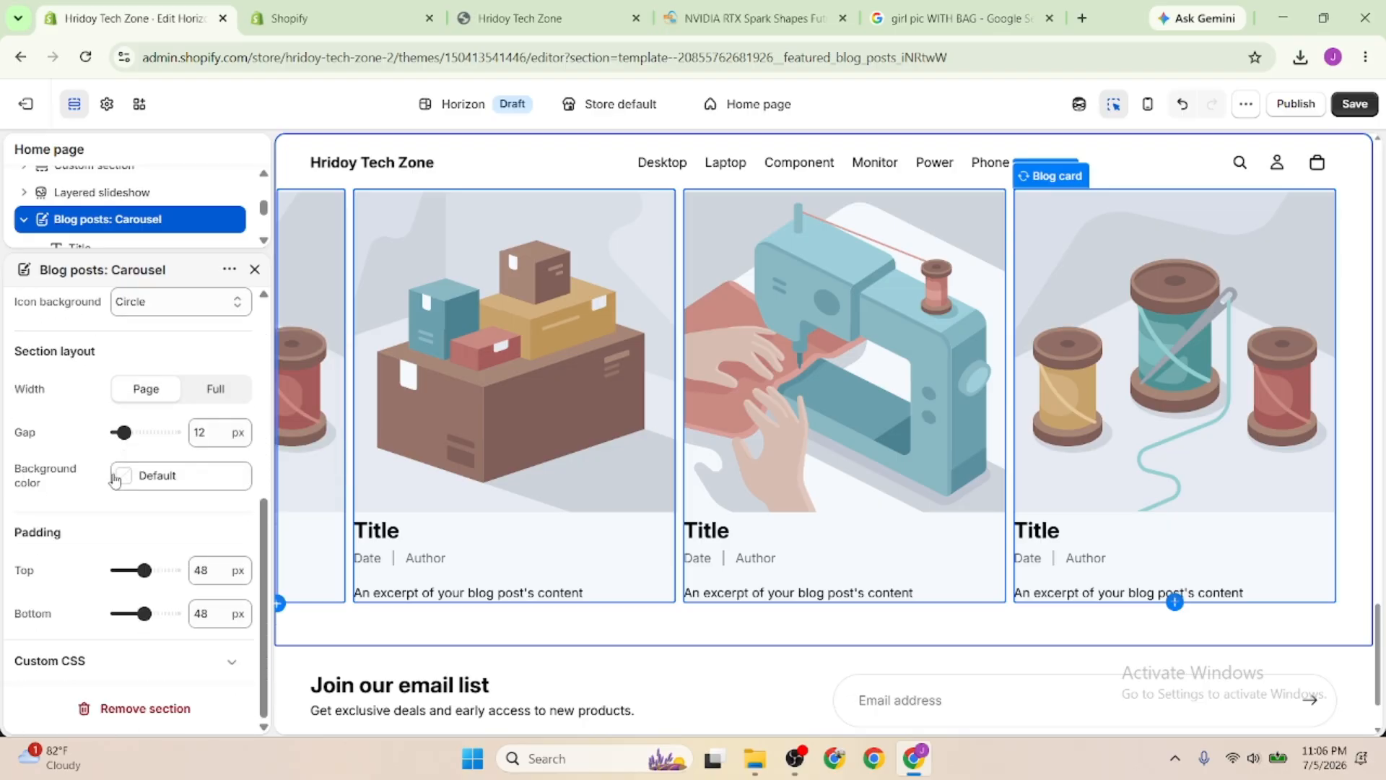
scroll(114, 479, up, 5)
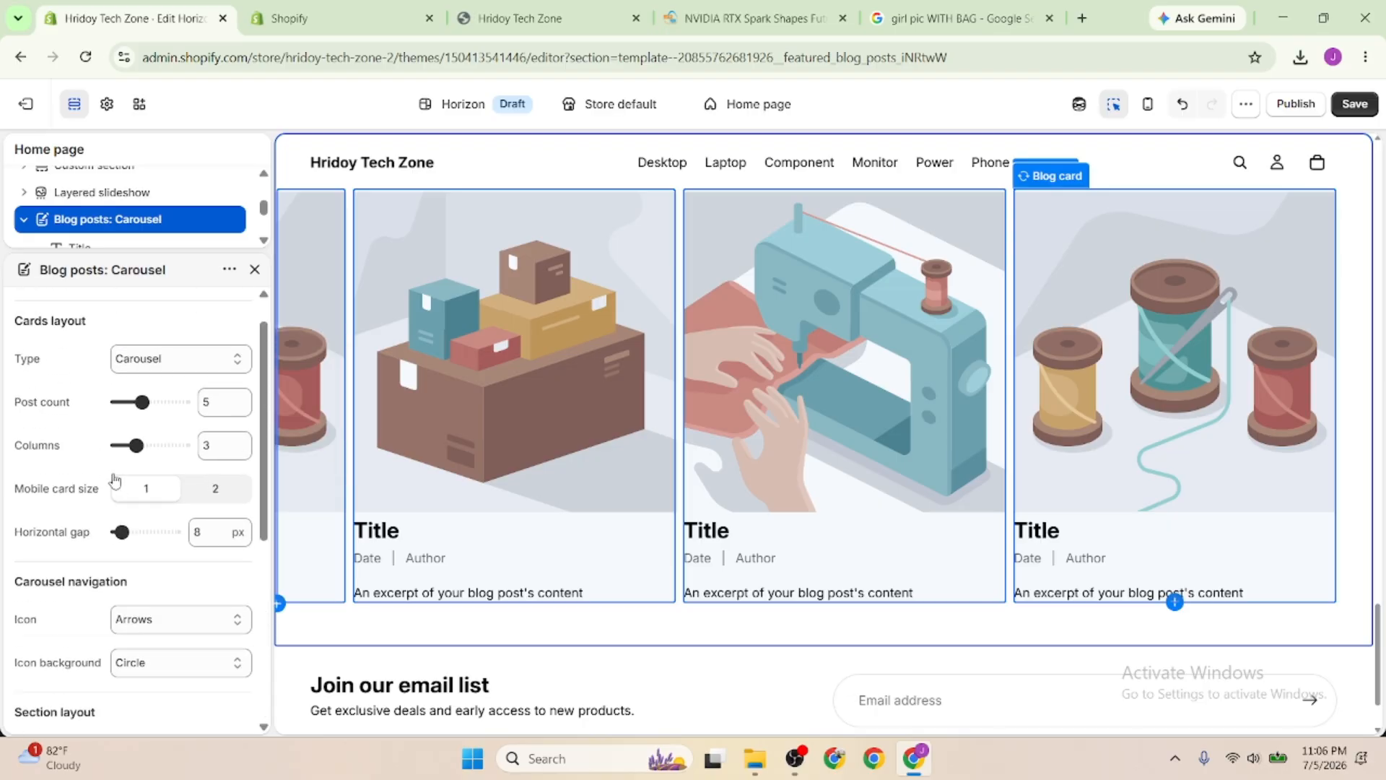
click(145, 359)
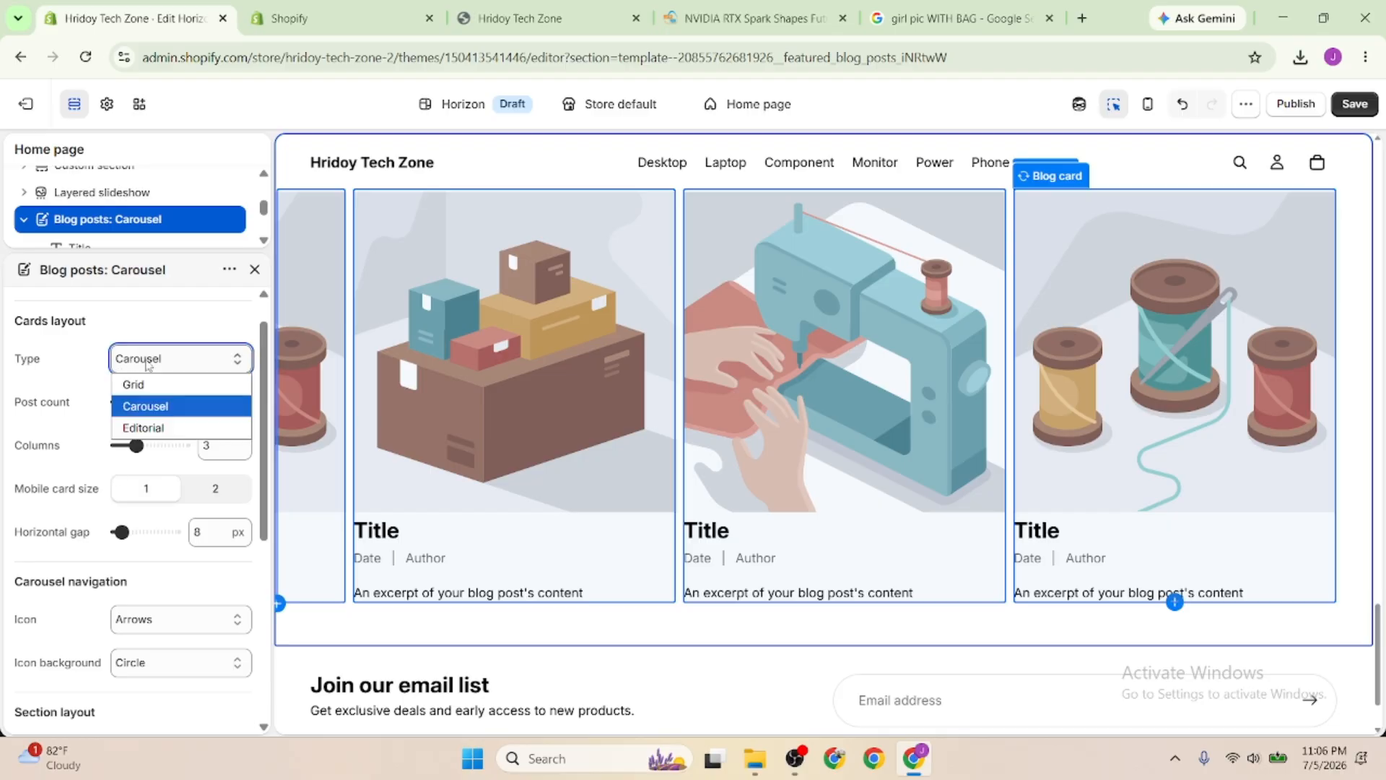
click(141, 402)
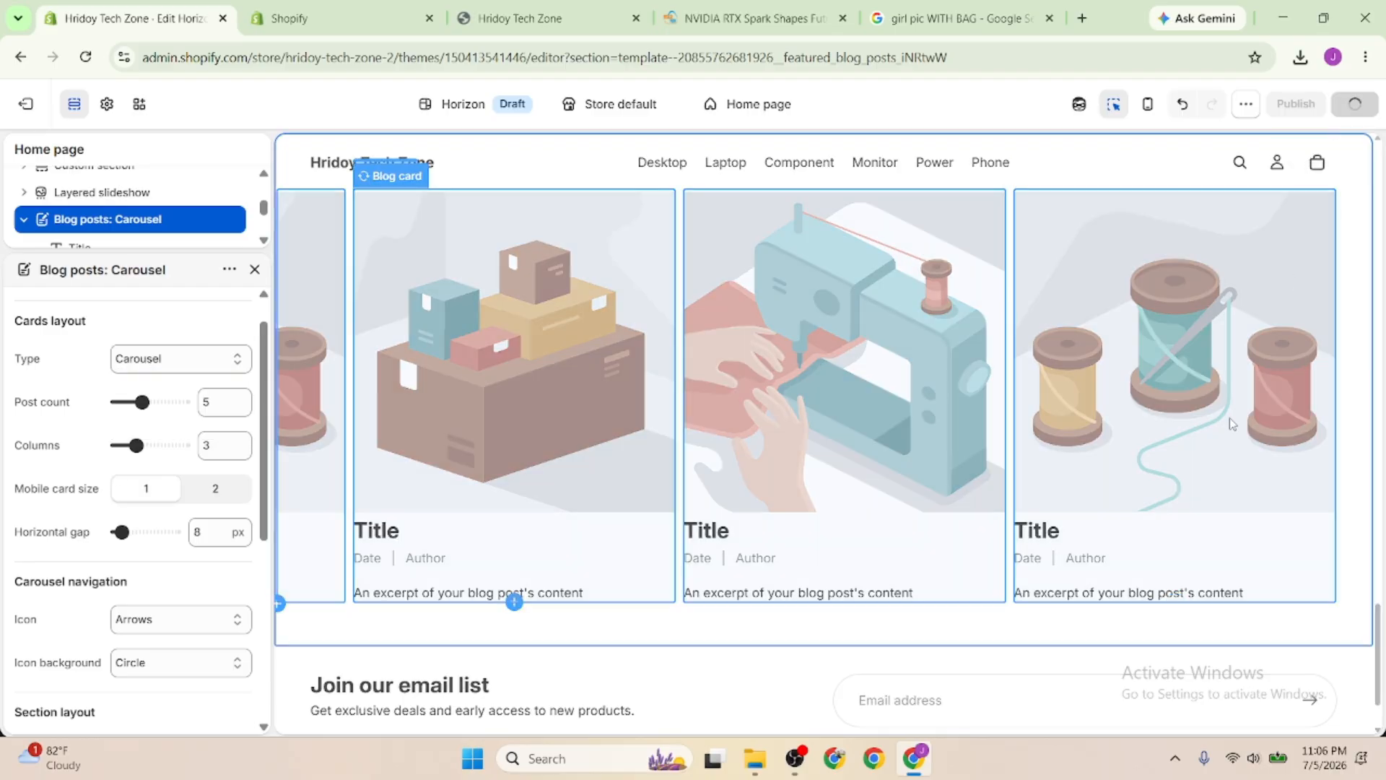
Reload the storefront preview, examine the home page including the NVIDIA blog carousel, and check the Blog posts list
click(505, 14)
click(85, 57)
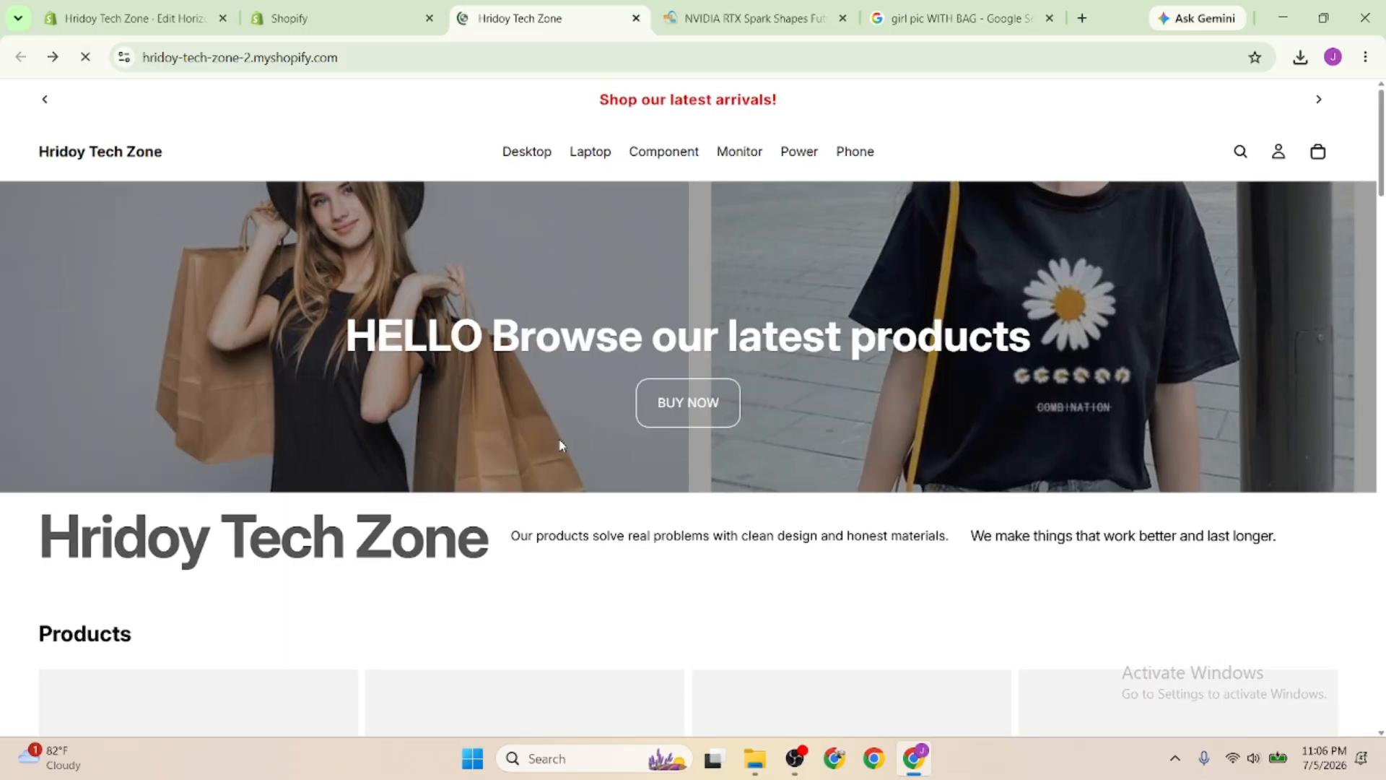
scroll(560, 443, down, 6)
scroll(585, 478, down, 5)
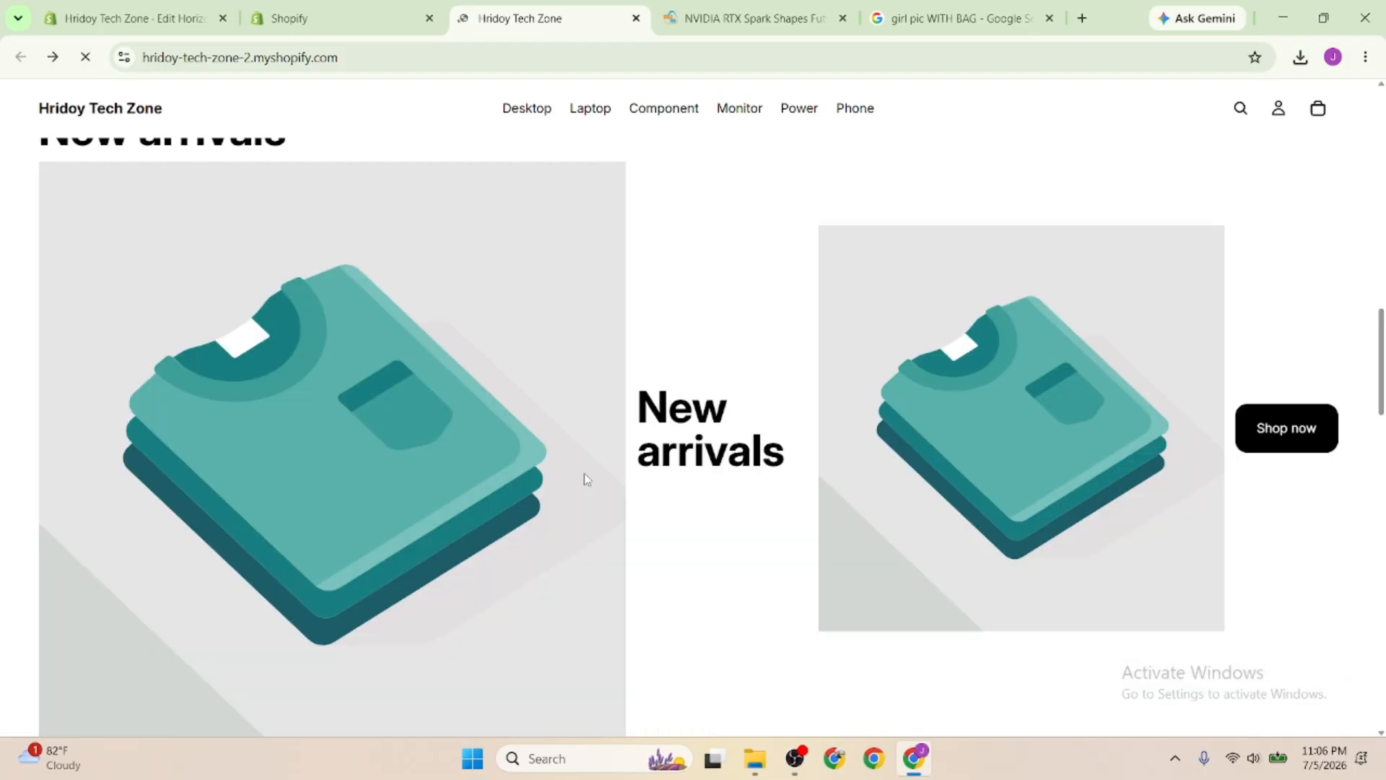
scroll(586, 478, down, 5)
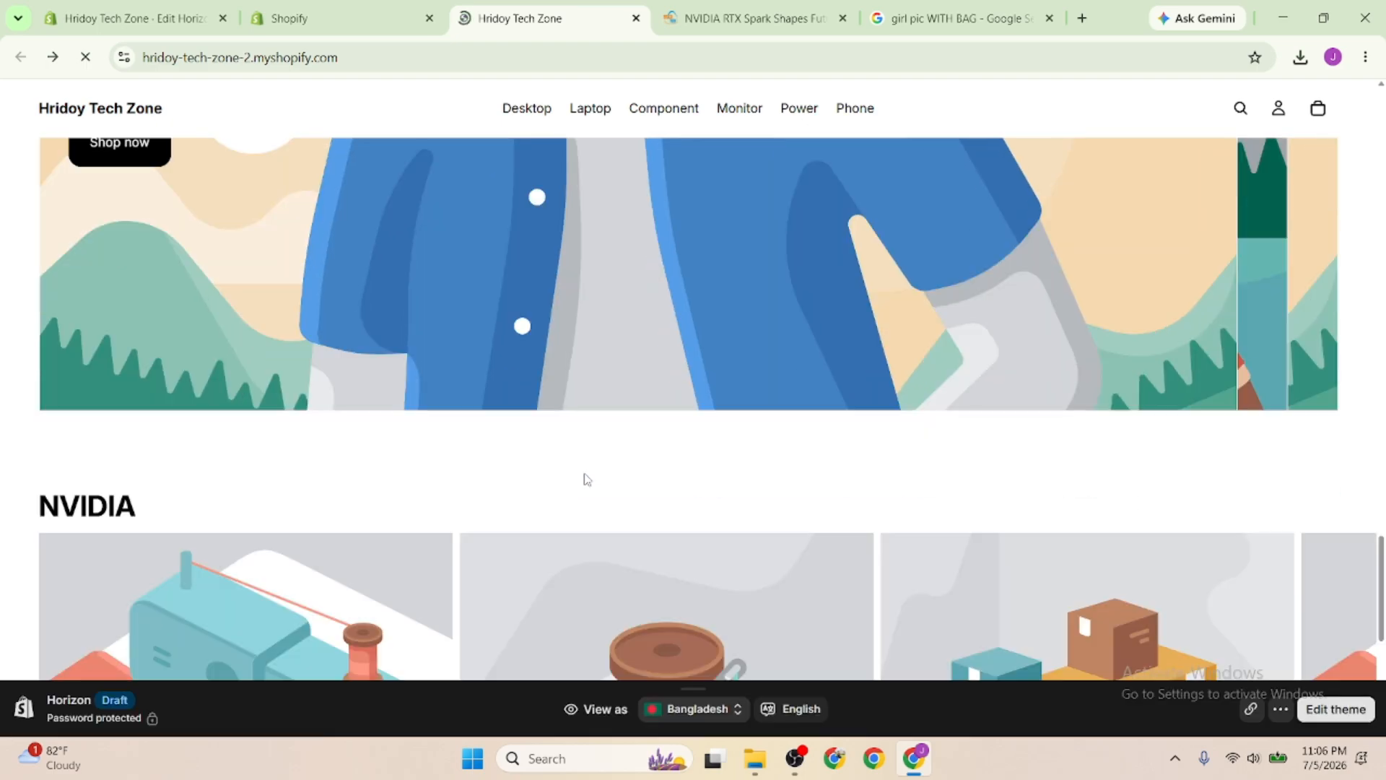
scroll(586, 479, down, 5)
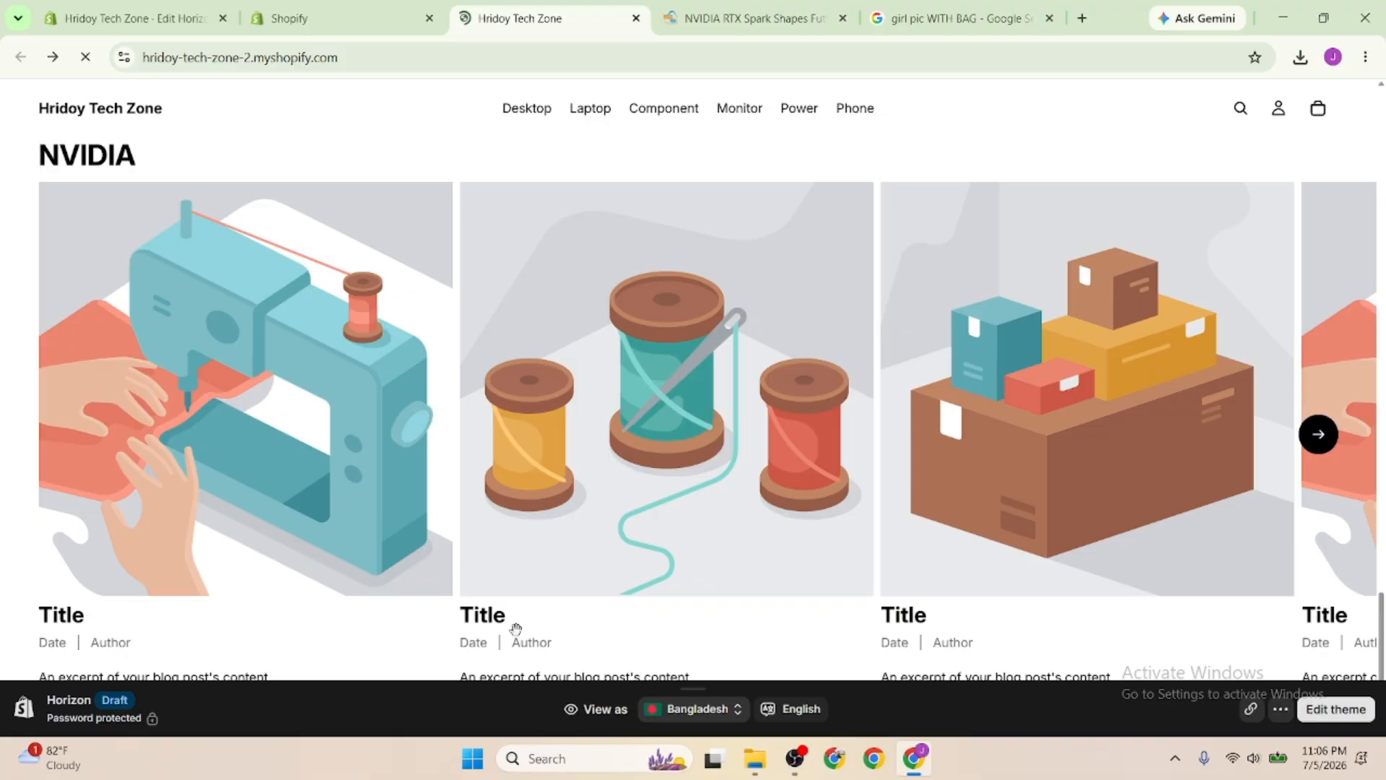
scroll(338, 551, down, 10)
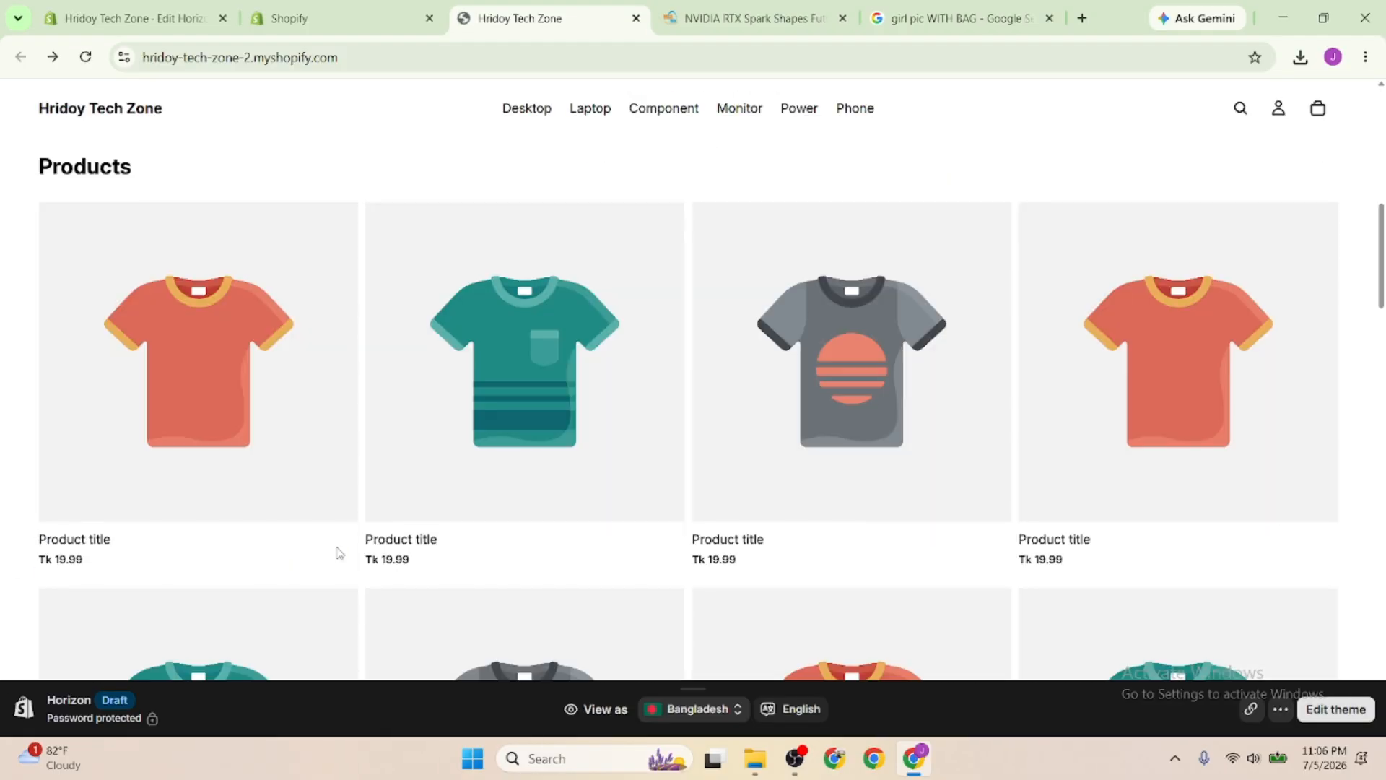
scroll(337, 551, down, 5)
click(317, 14)
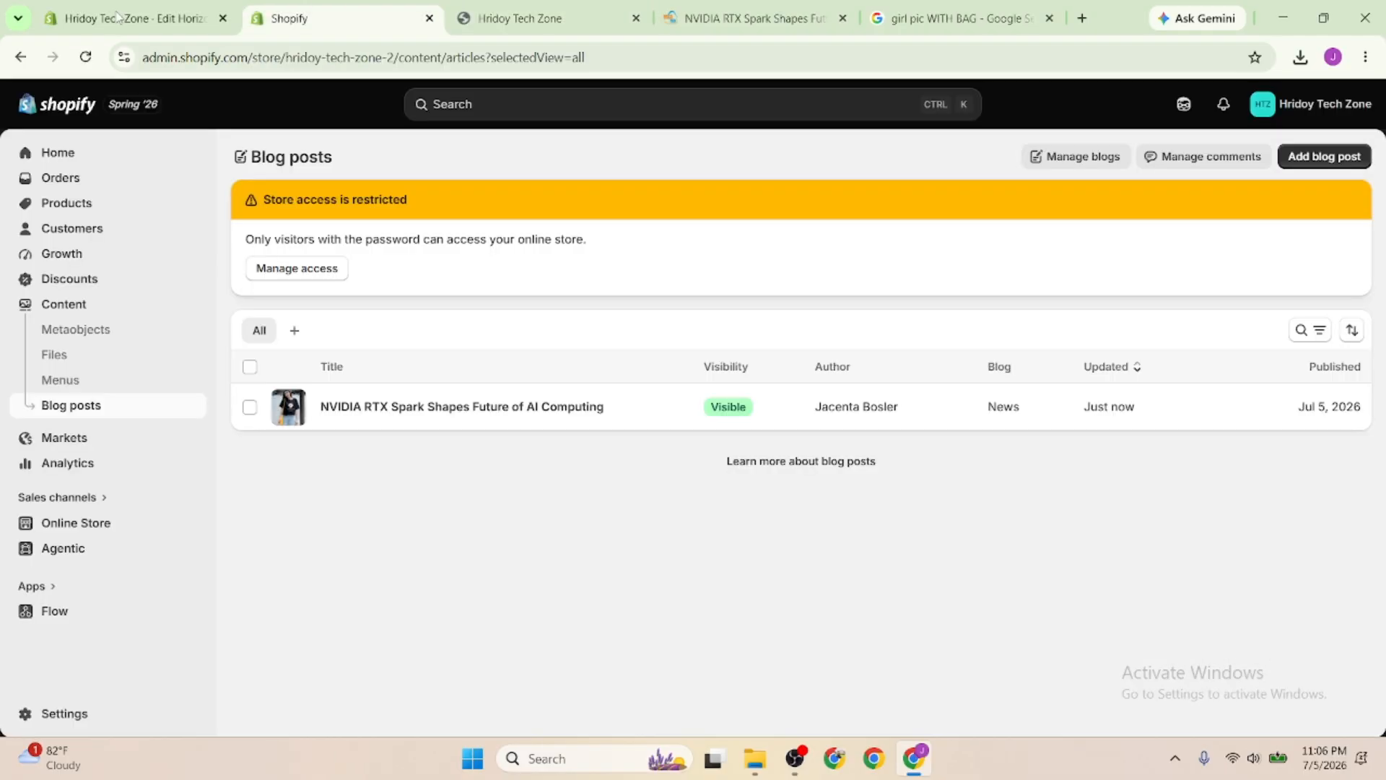
Return to the theme editor, inspect the blog carousel and its Blog card settings, and collapse the Blog posts: Carousel section
click(170, 9)
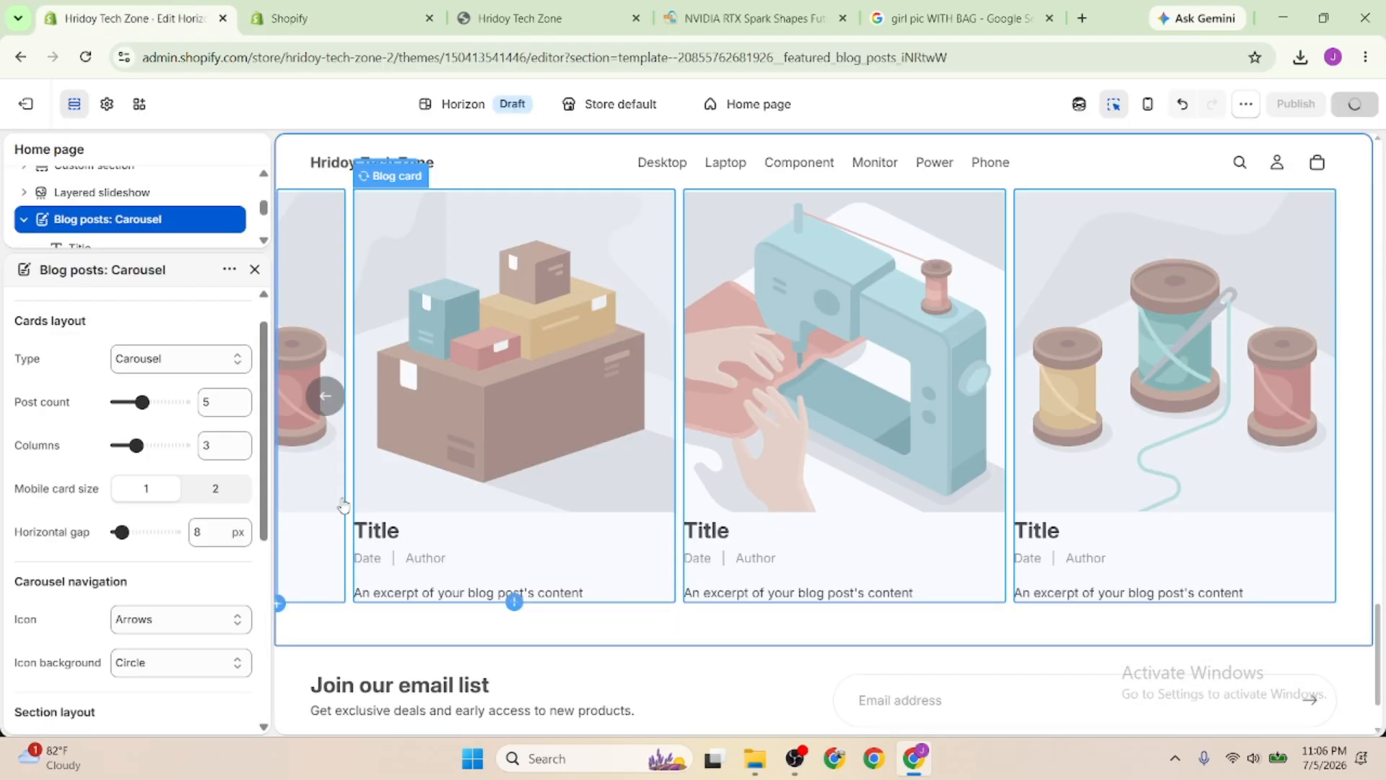
click(334, 402)
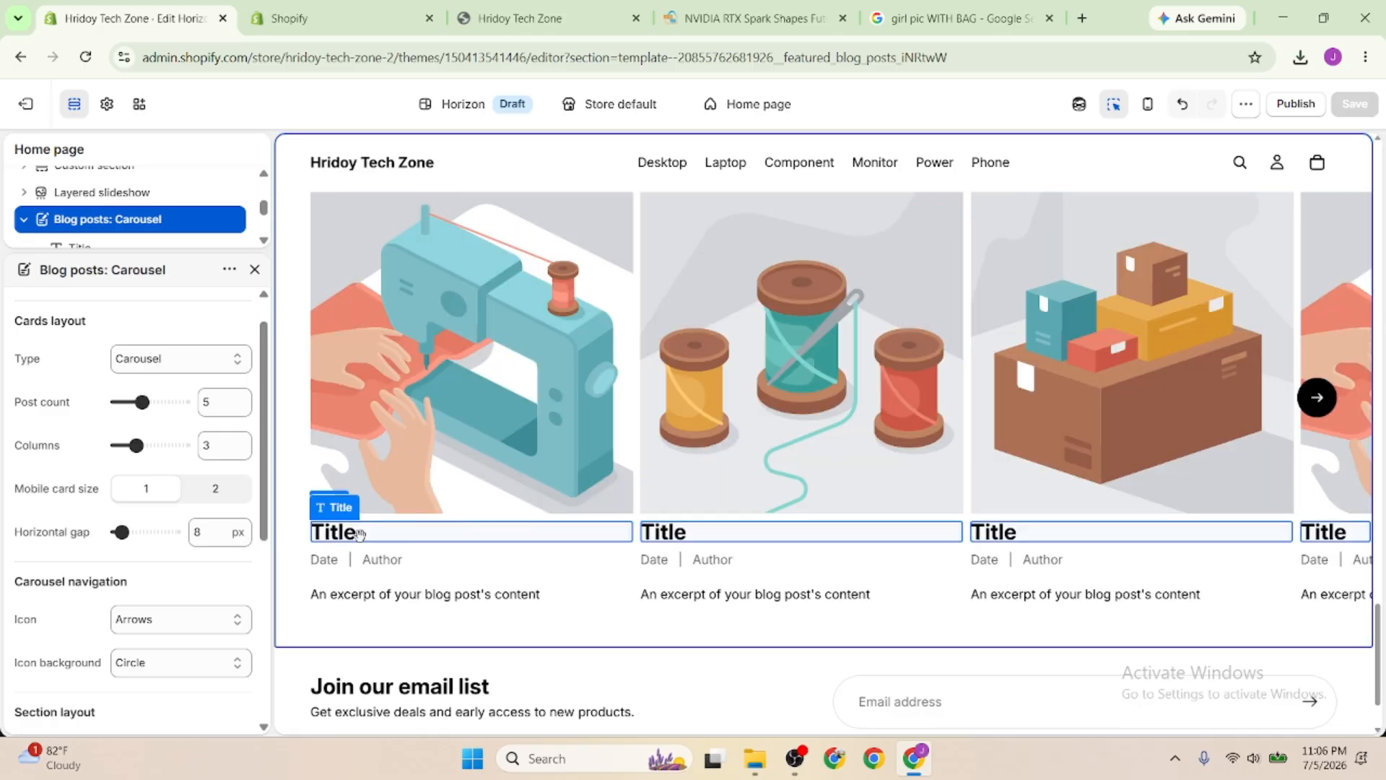
click(394, 380)
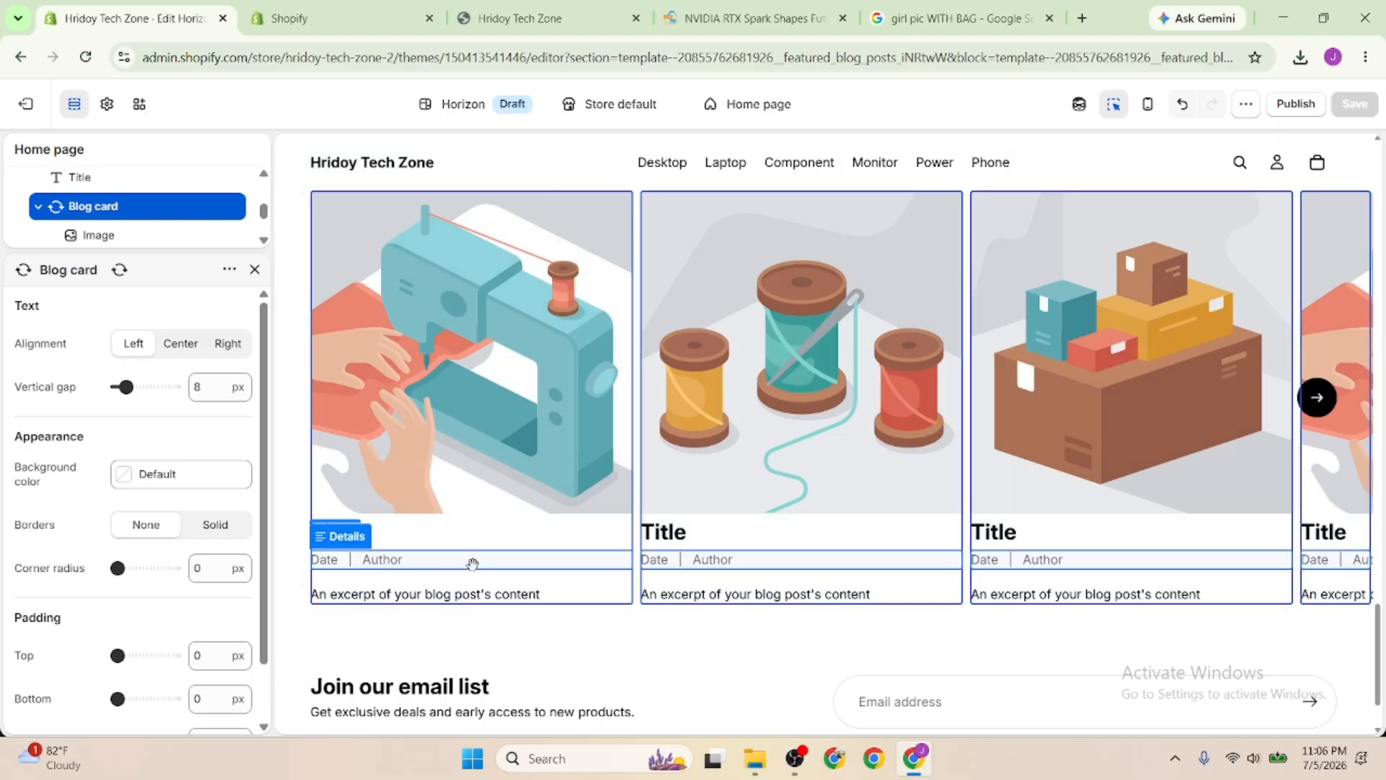
scroll(604, 546, down, 2)
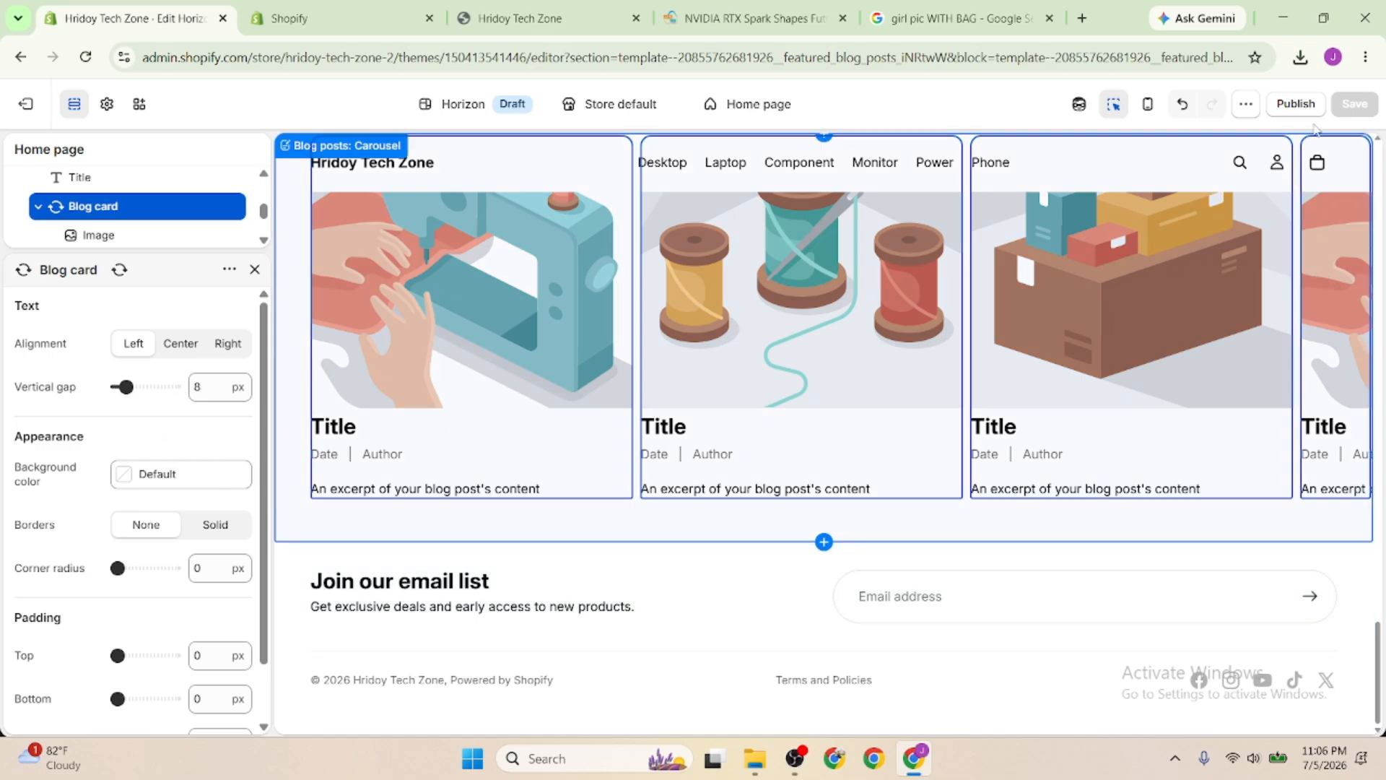
click(253, 270)
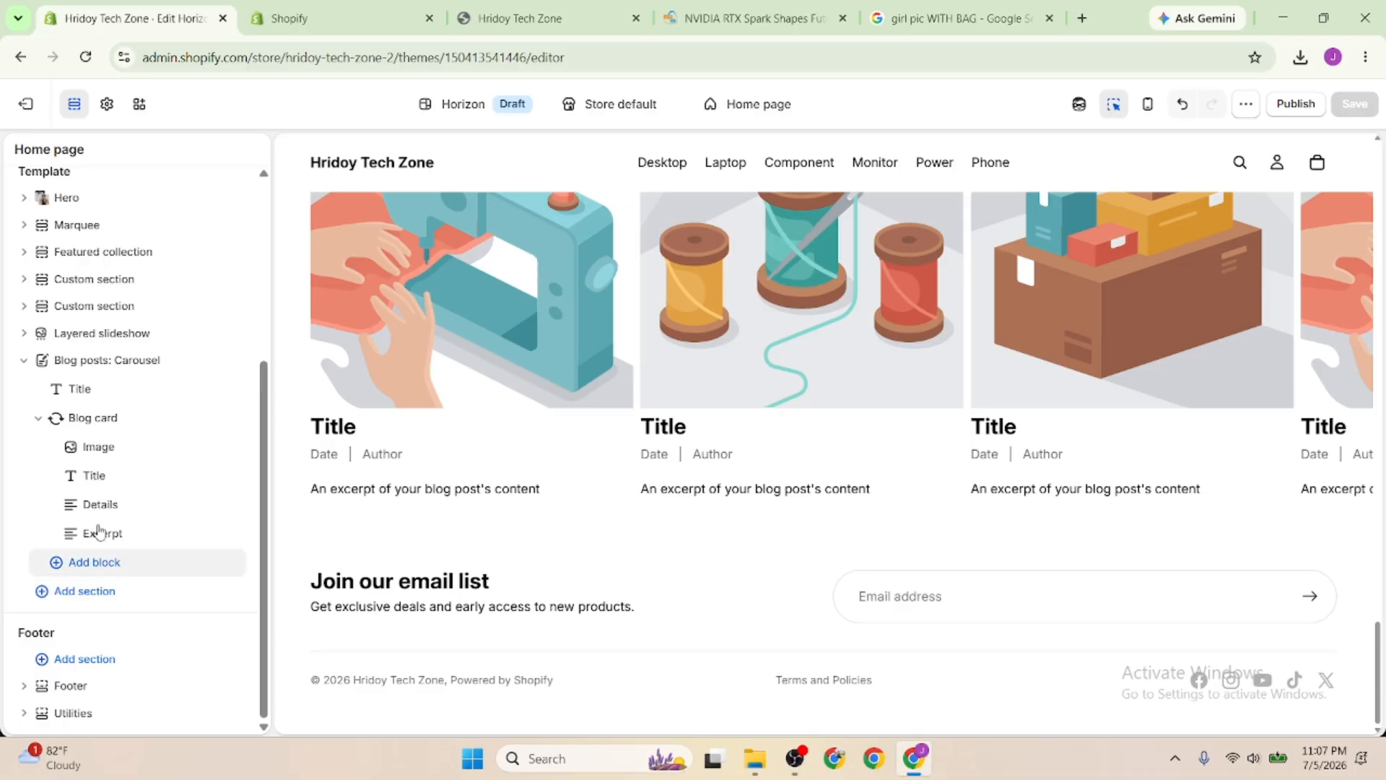
click(24, 359)
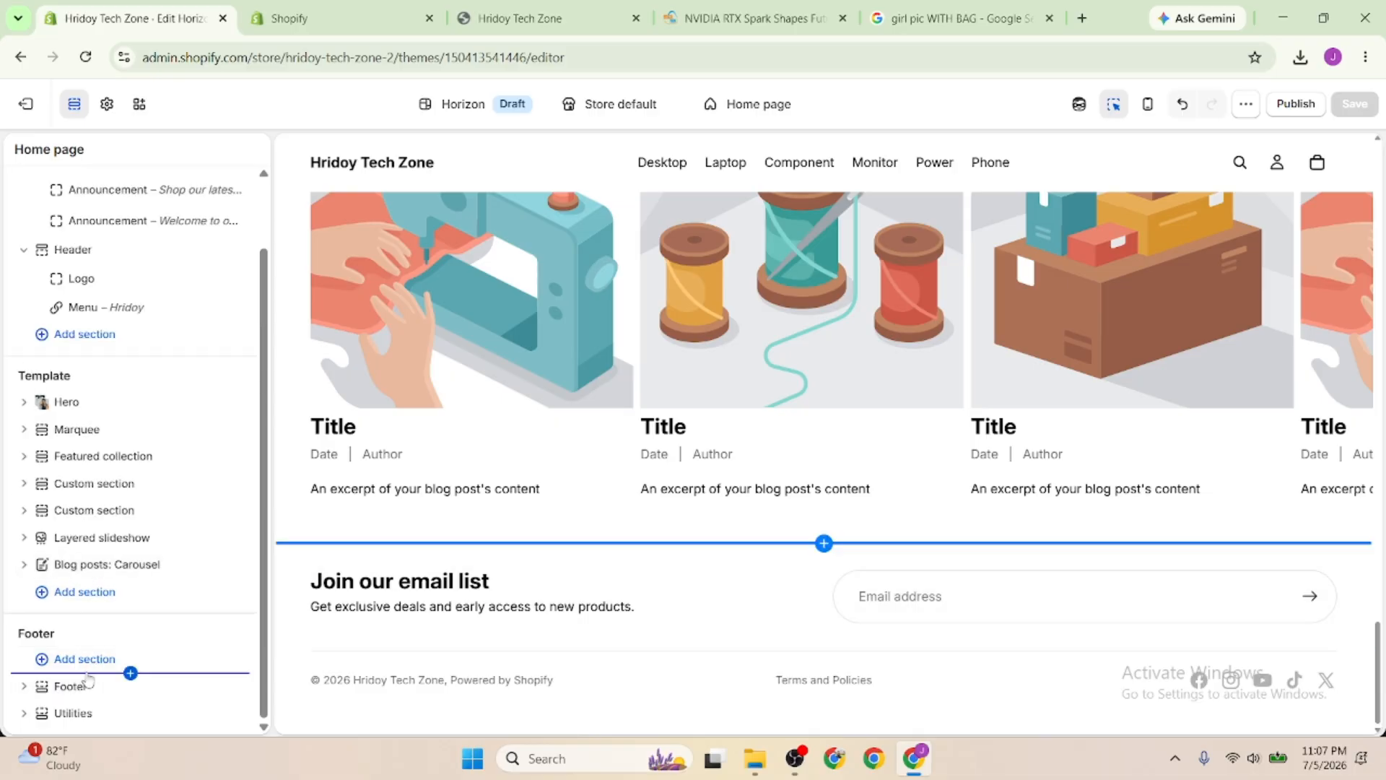
Browse the available sections and add a Contact form section to the home page template below the Blog posts: Carousel section
click(65, 591)
scroll(369, 578, down, 20)
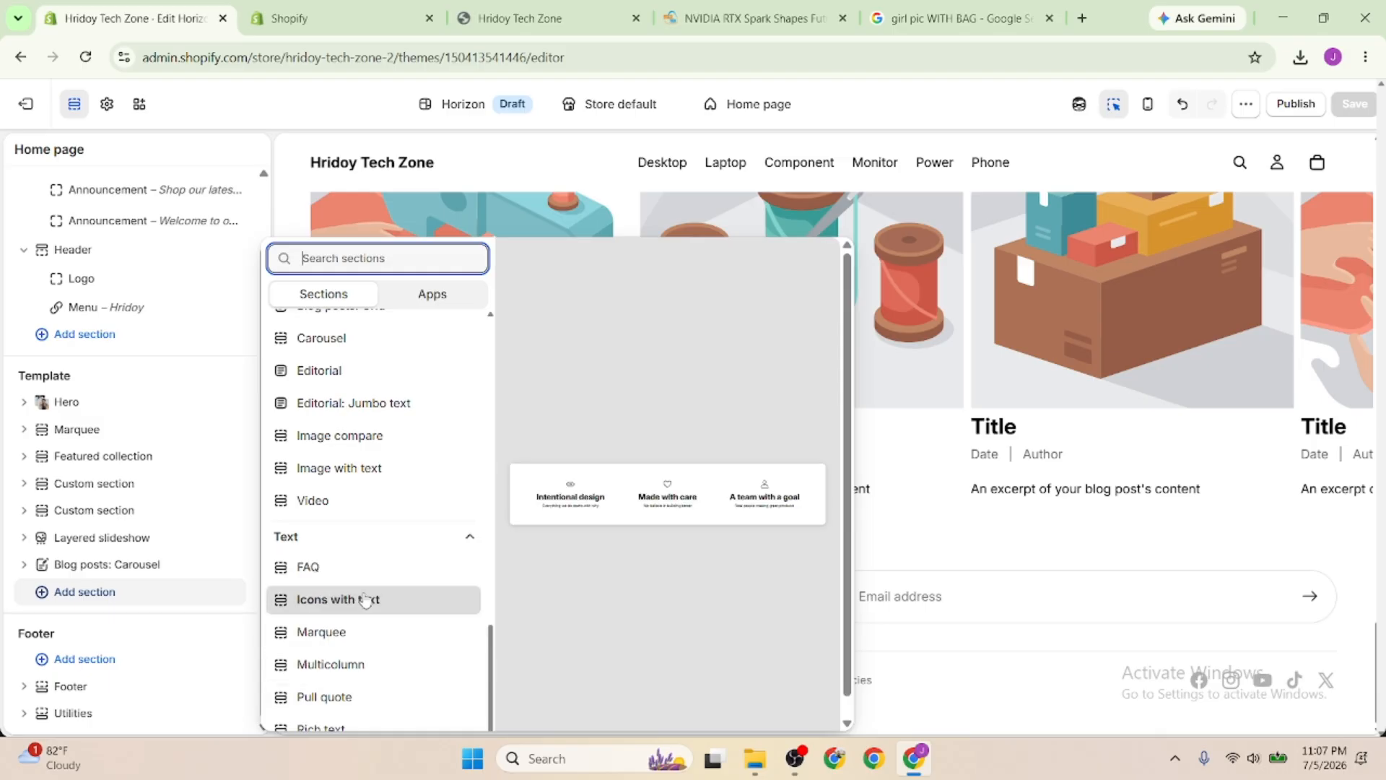
scroll(365, 601, up, 1)
scroll(366, 601, up, 6)
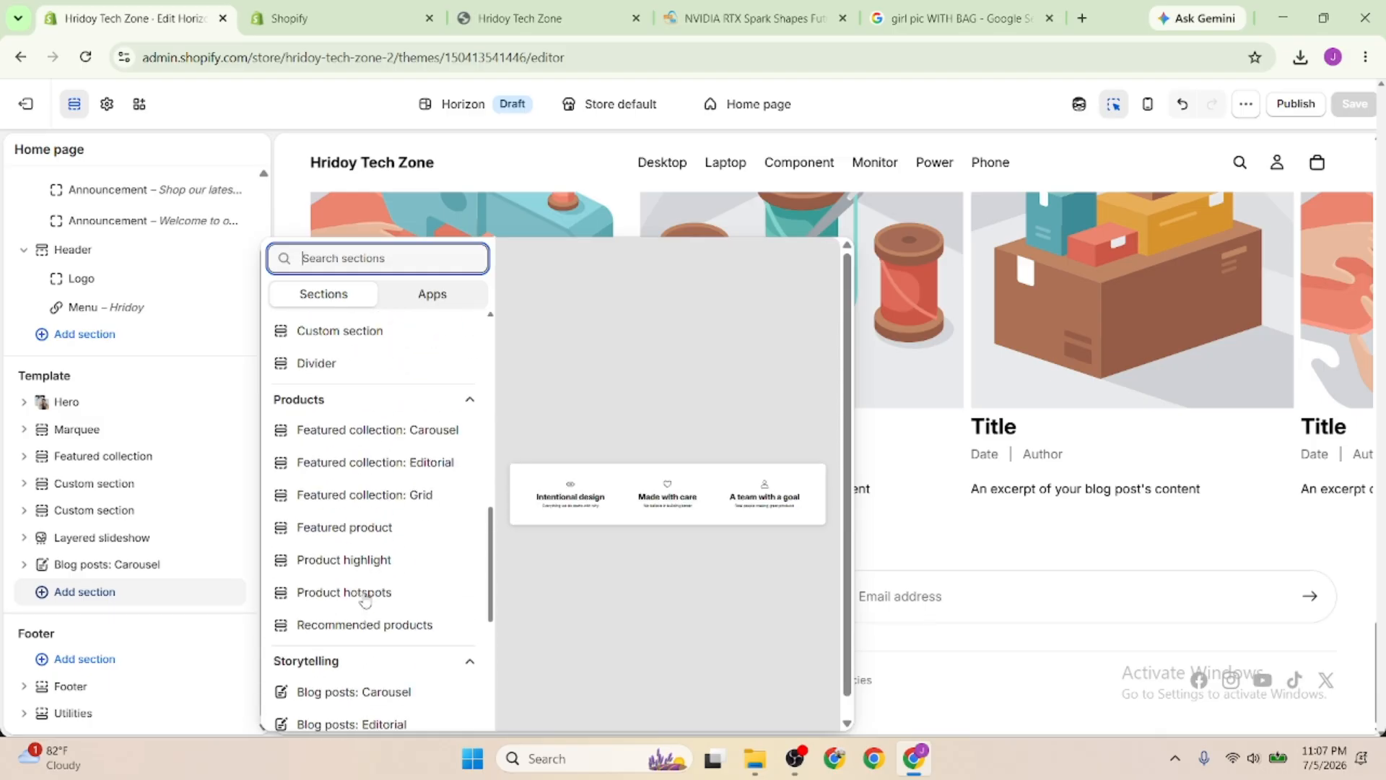
scroll(365, 599, up, 6)
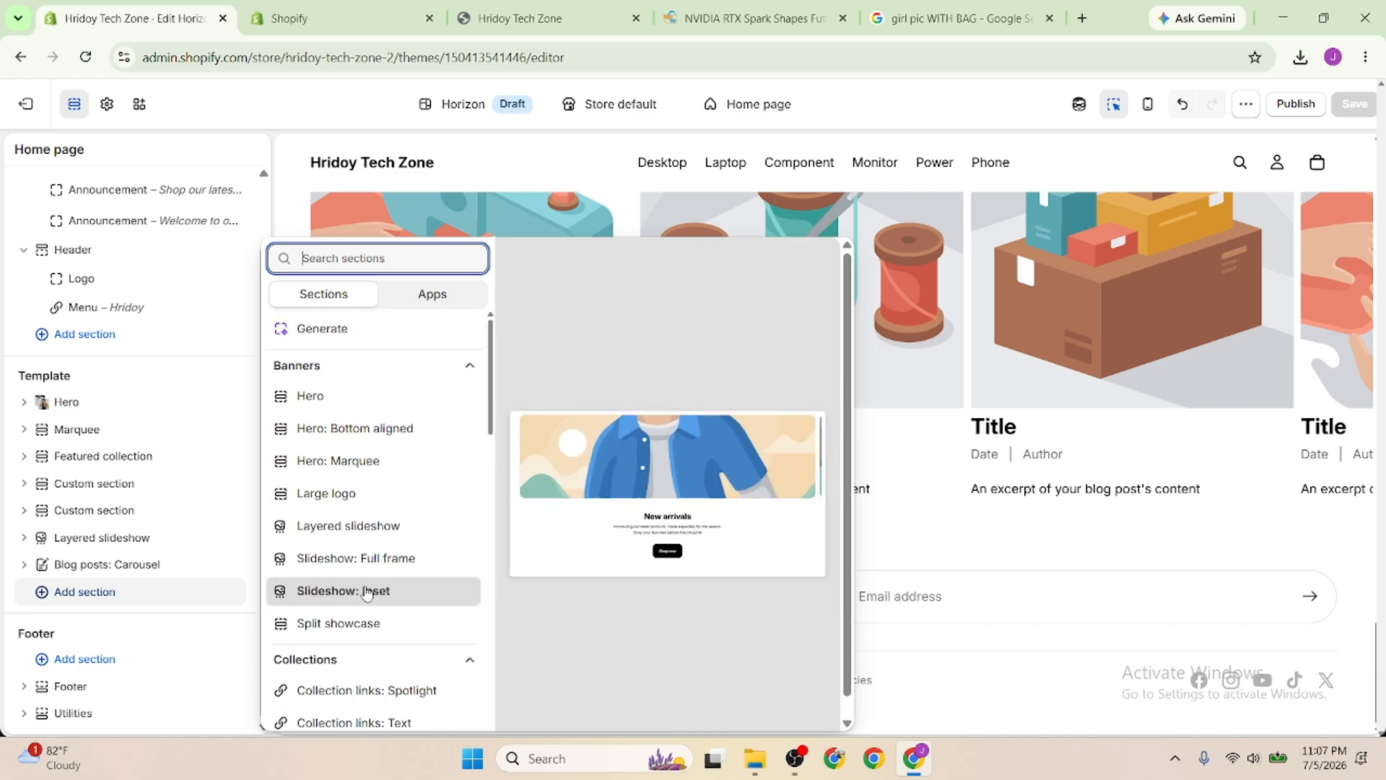
scroll(365, 592, down, 6)
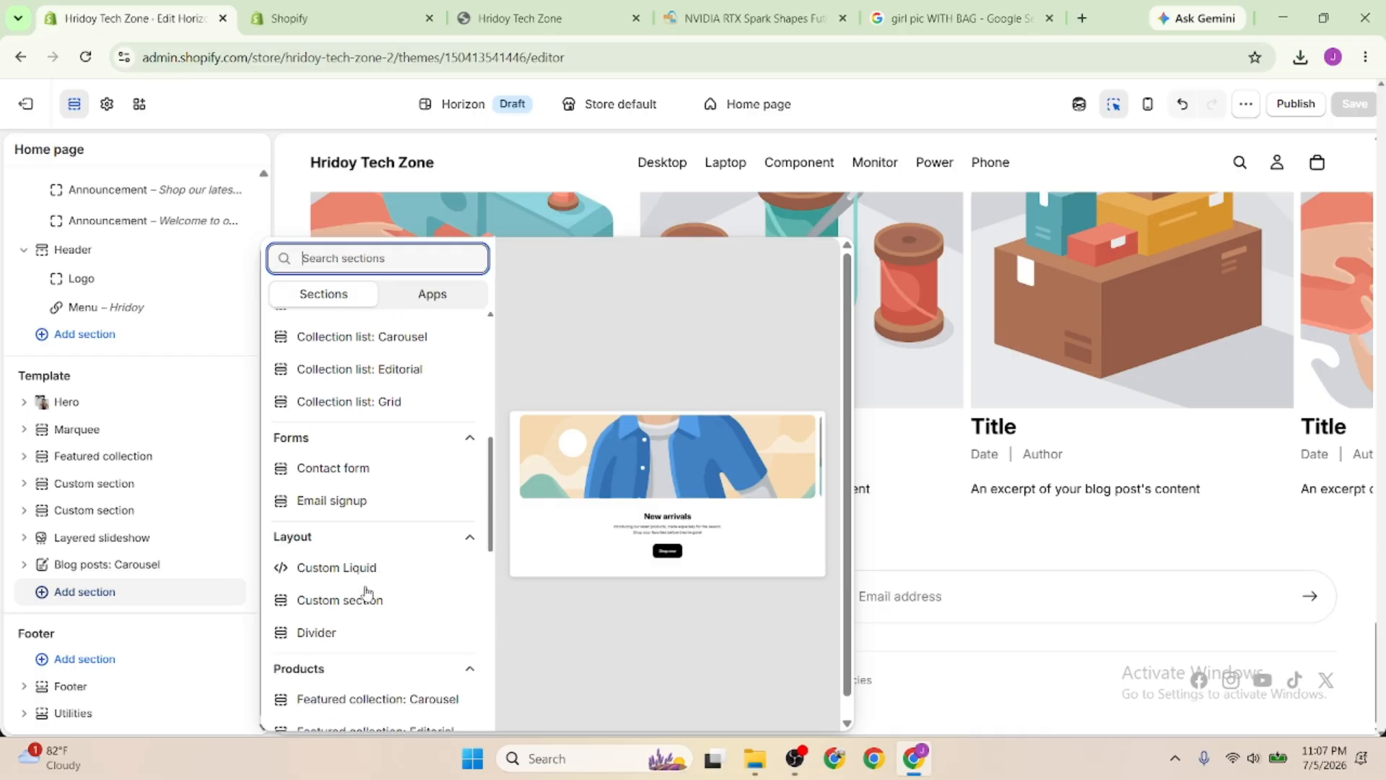
scroll(366, 594, down, 5)
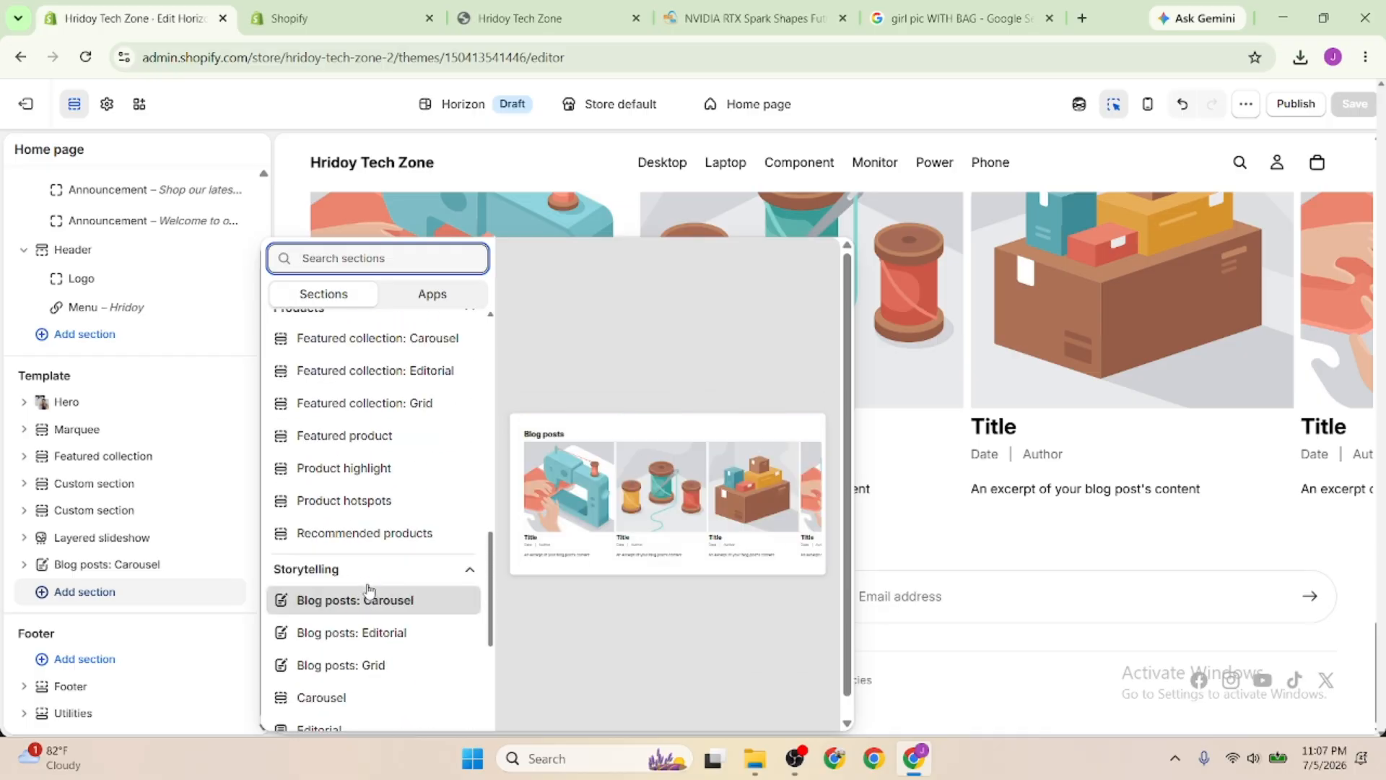
scroll(365, 592, down, 5)
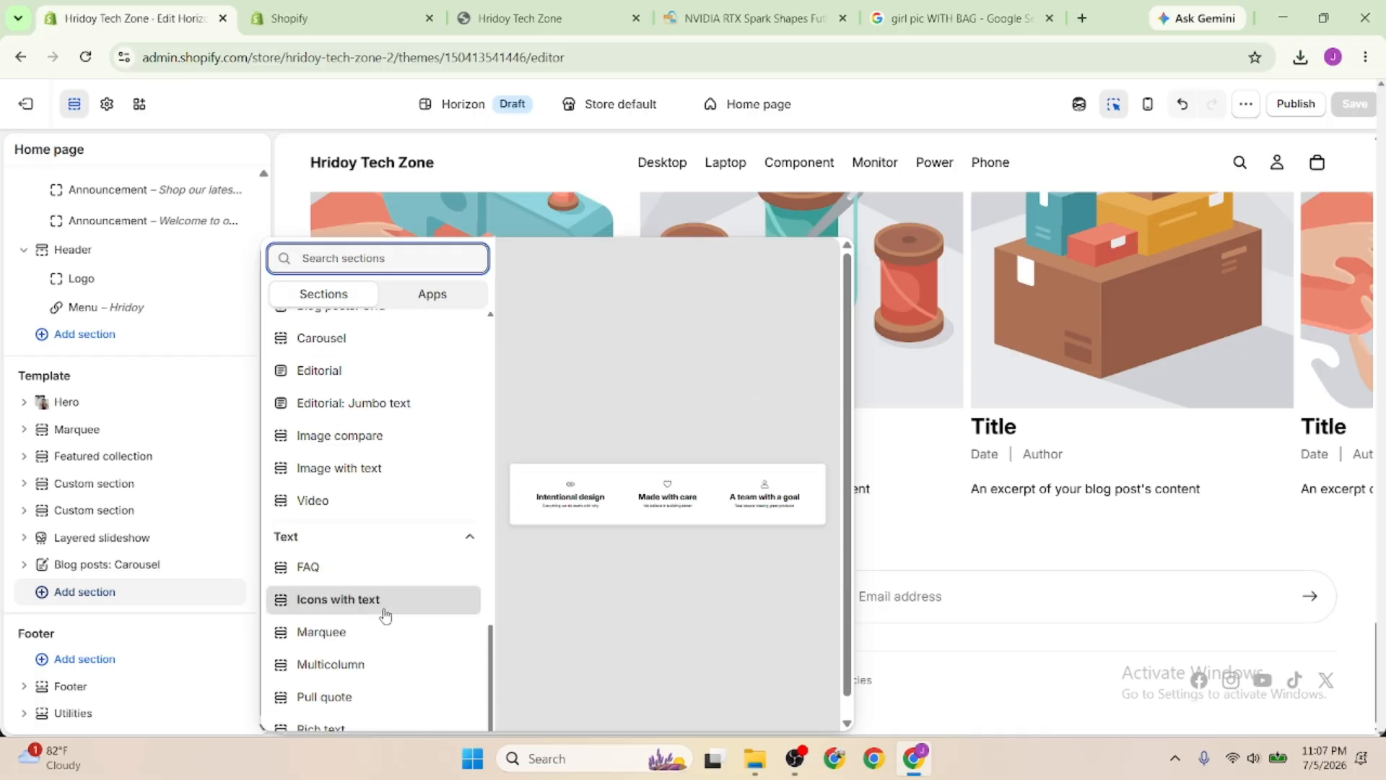
scroll(508, 678, down, 1)
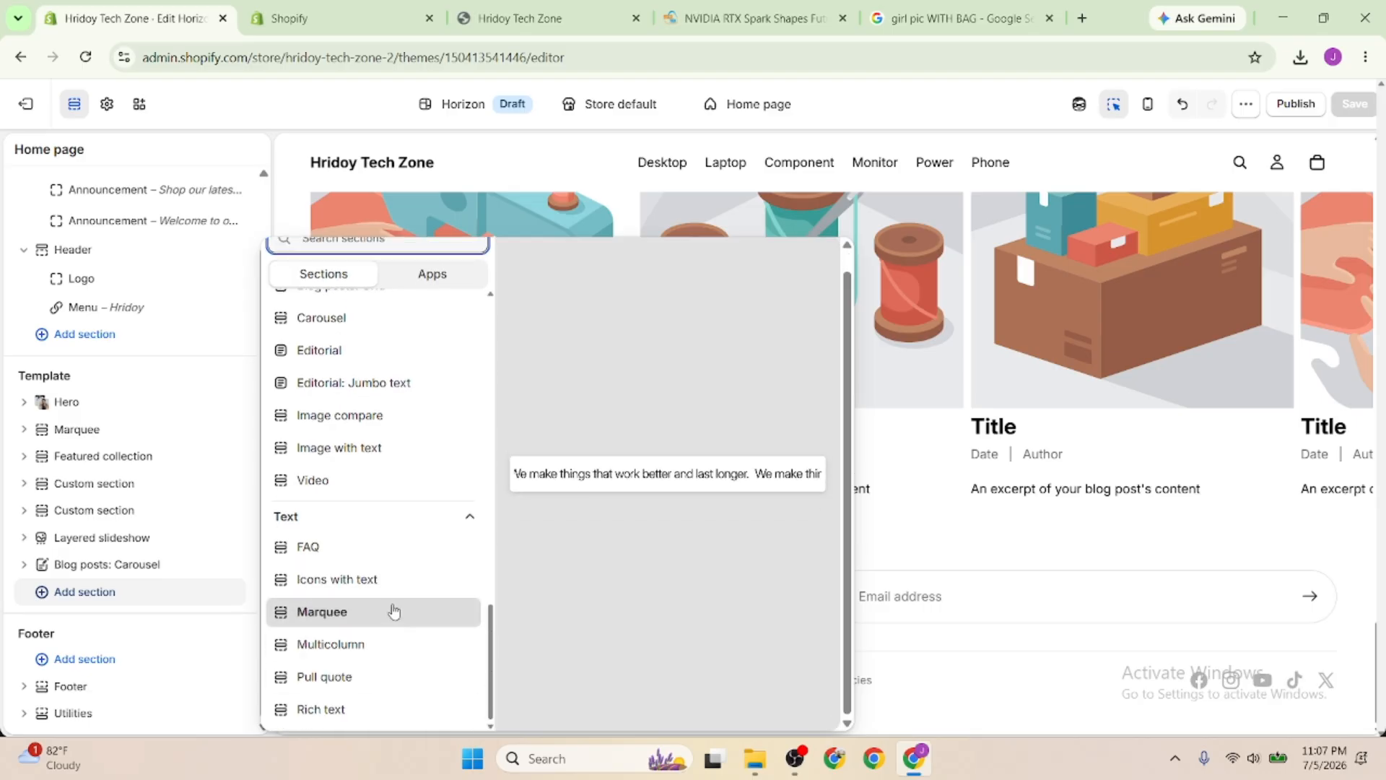
scroll(393, 612, up, 1)
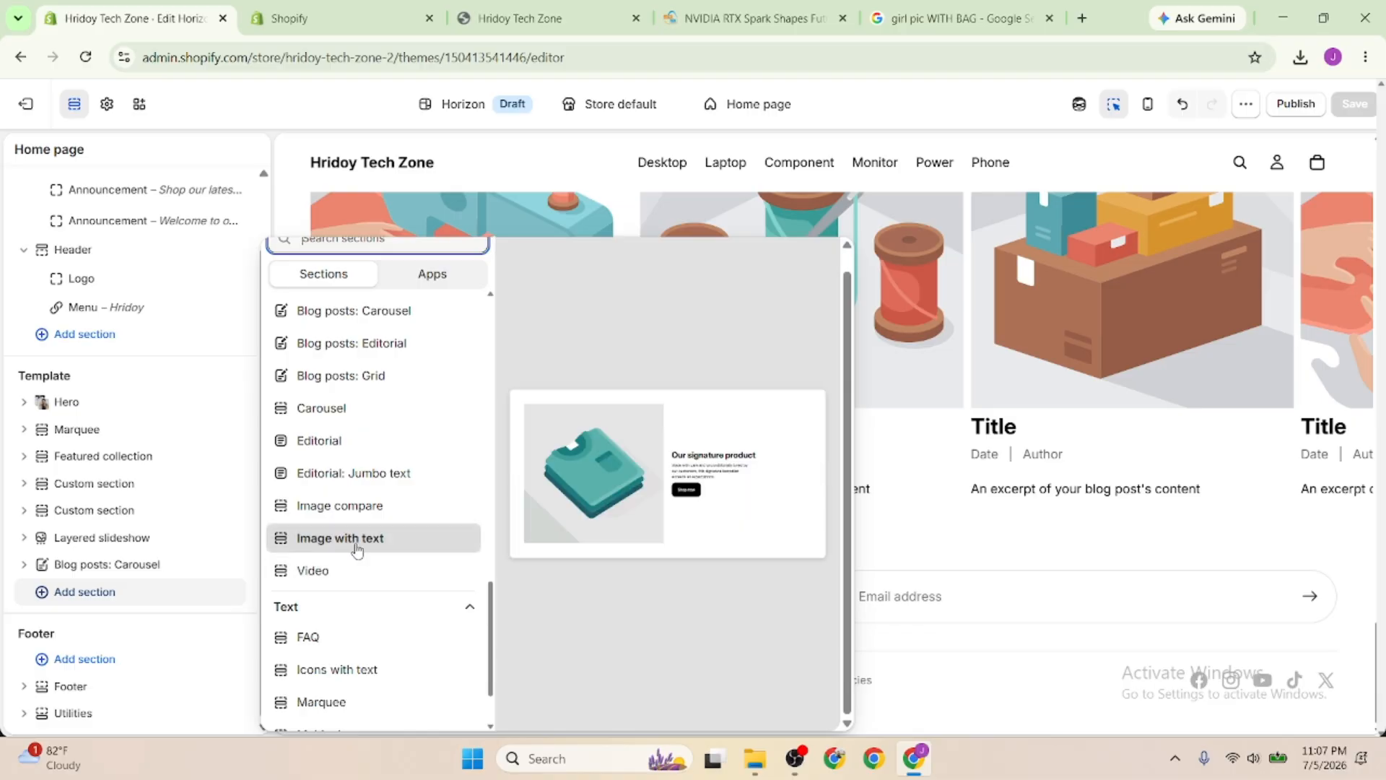
scroll(356, 550, up, 3)
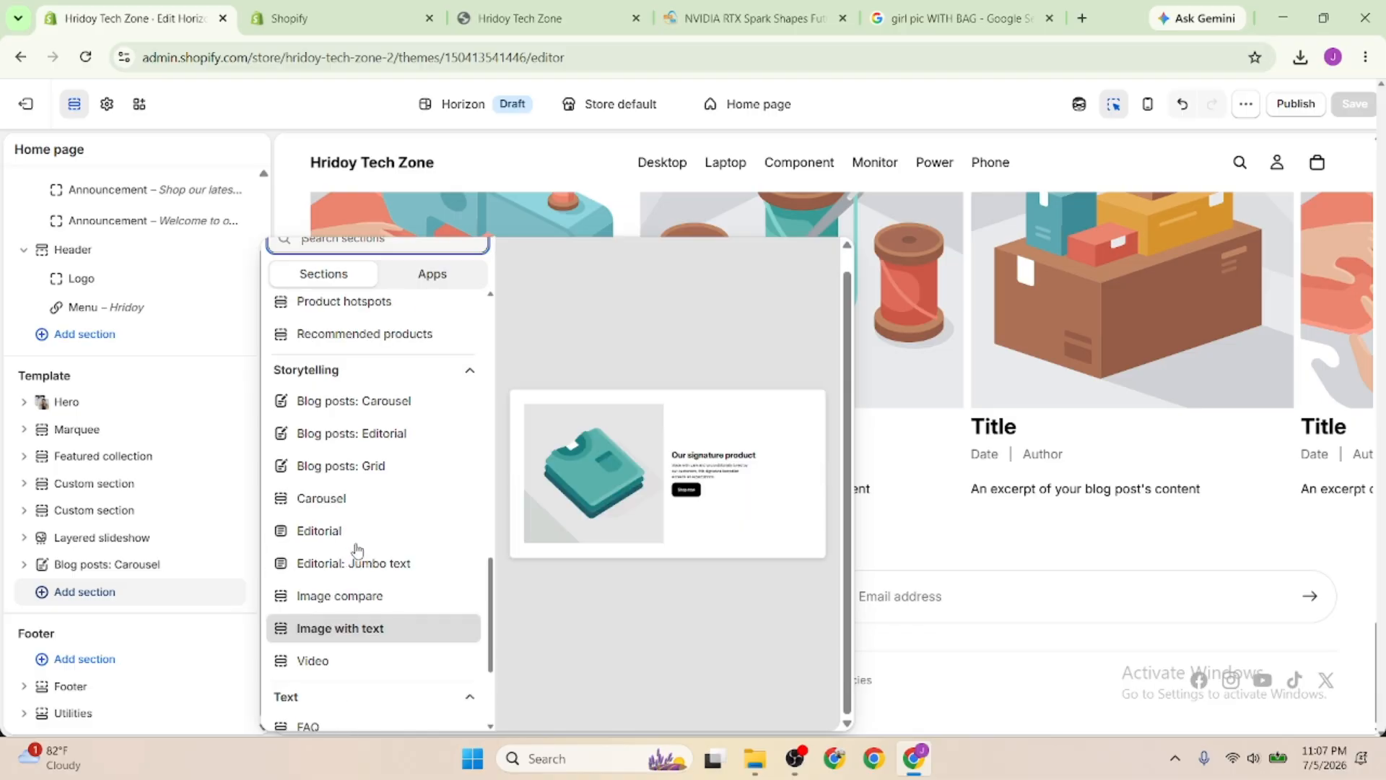
scroll(356, 551, up, 3)
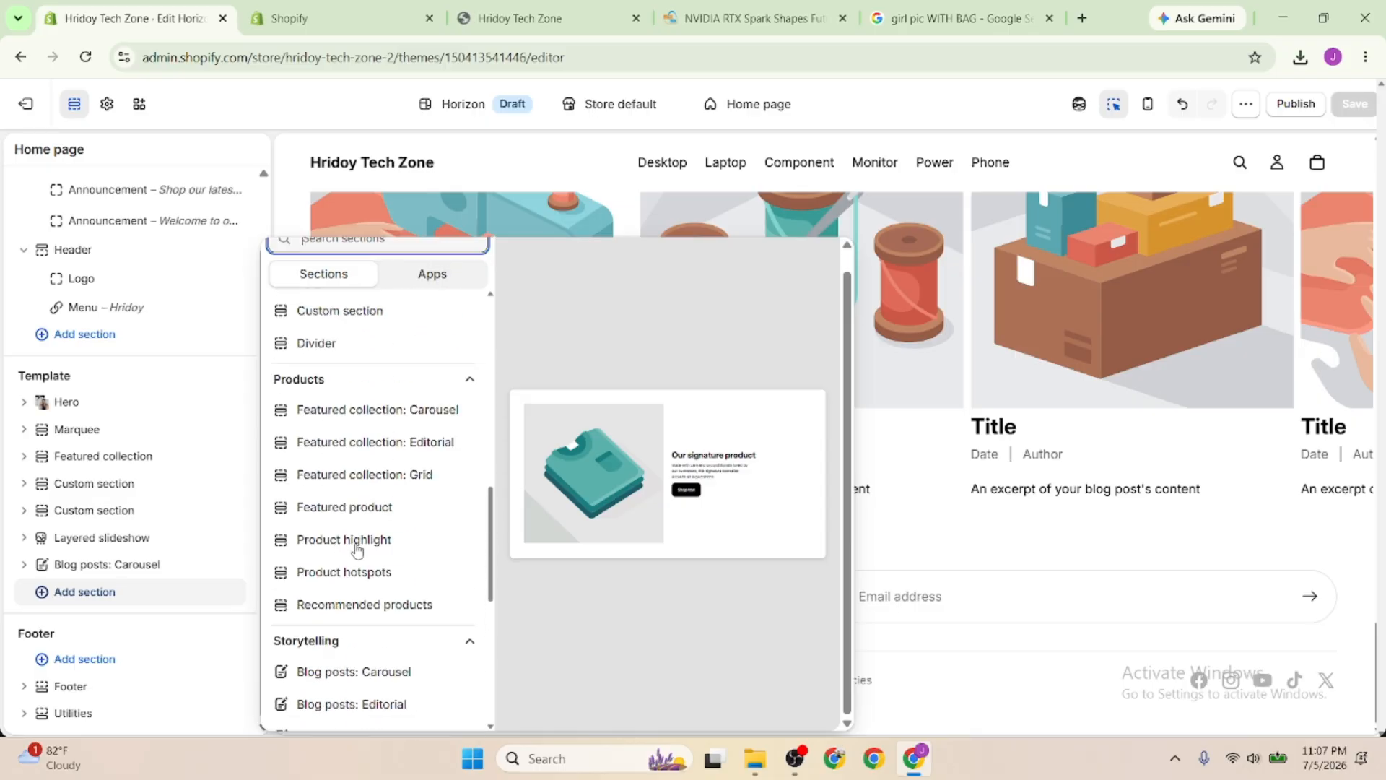
scroll(356, 550, up, 5)
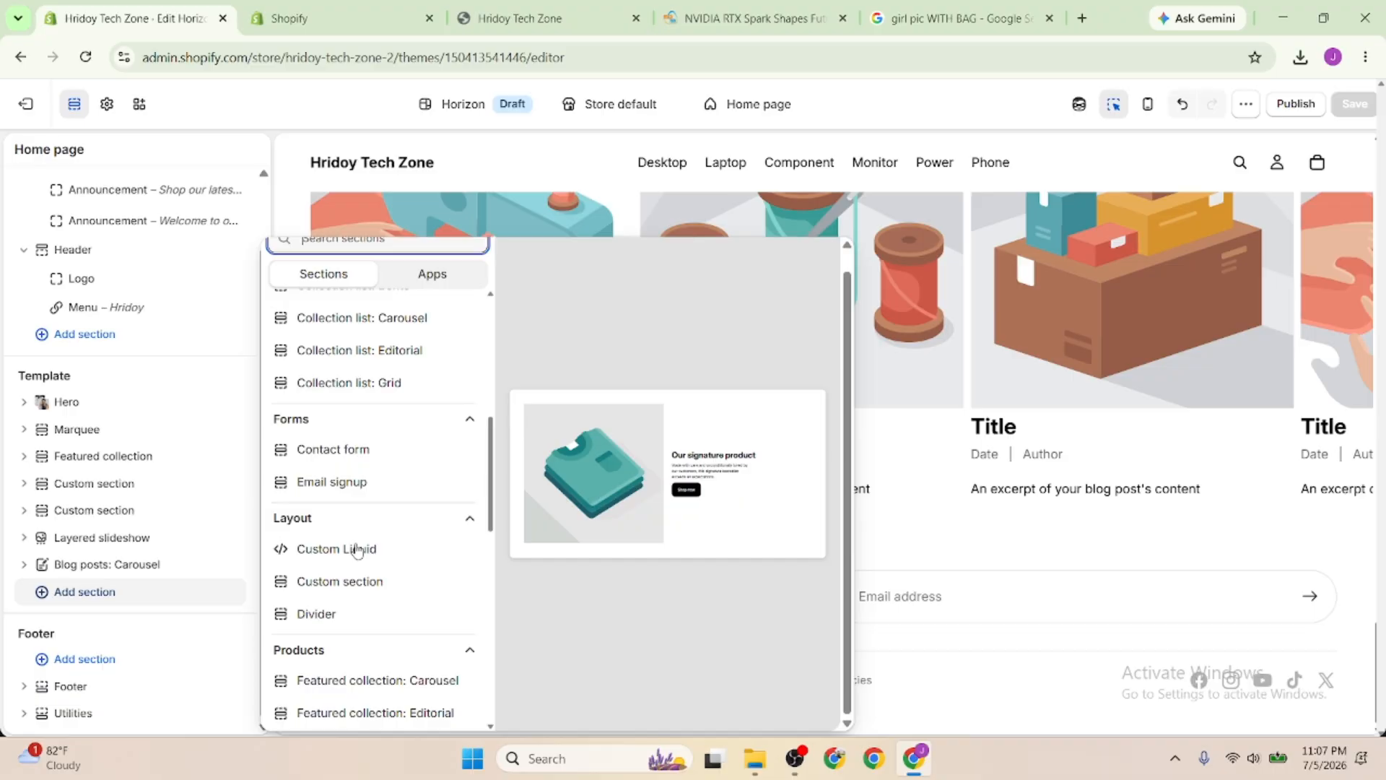
click(330, 451)
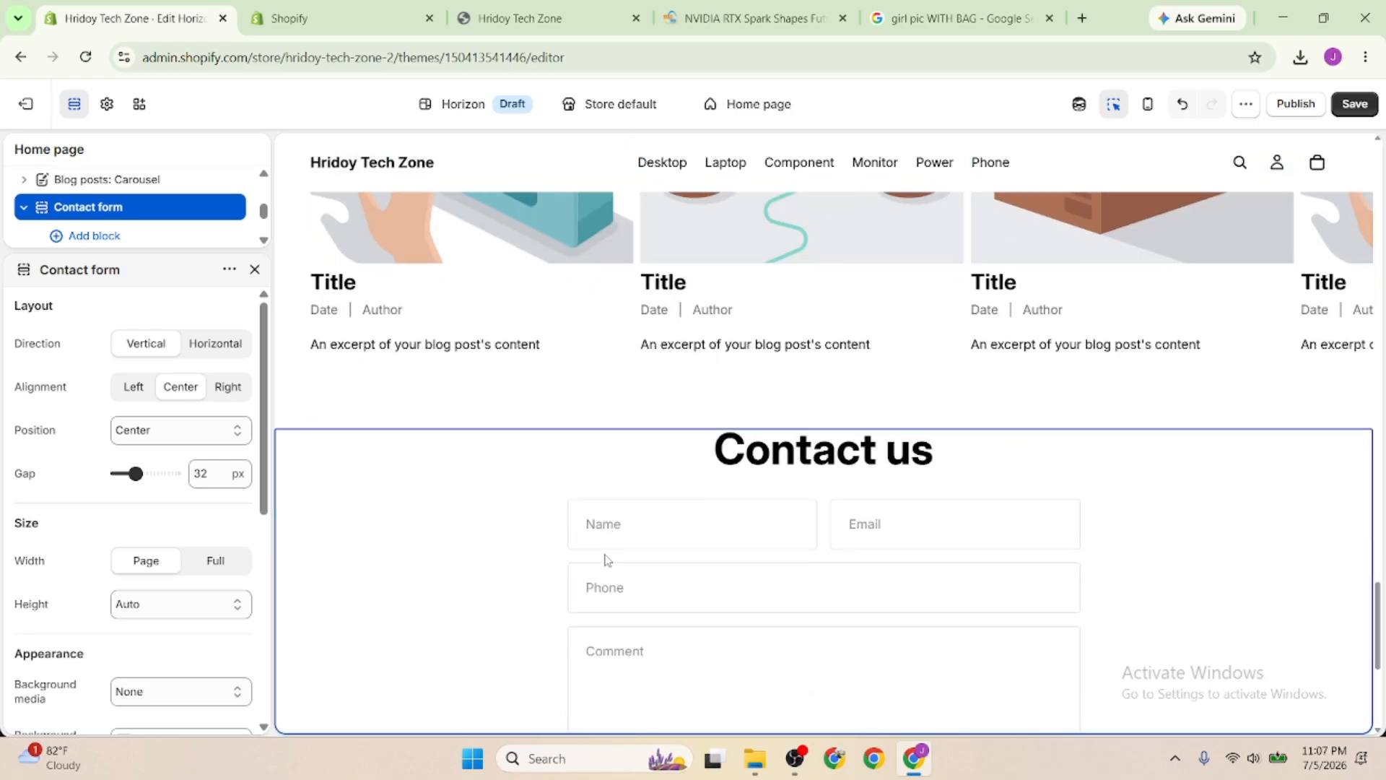
Review the Contact form section in the preview along with its layout, size, appearance, borders and padding settings, and close its settings
scroll(607, 560, down, 3)
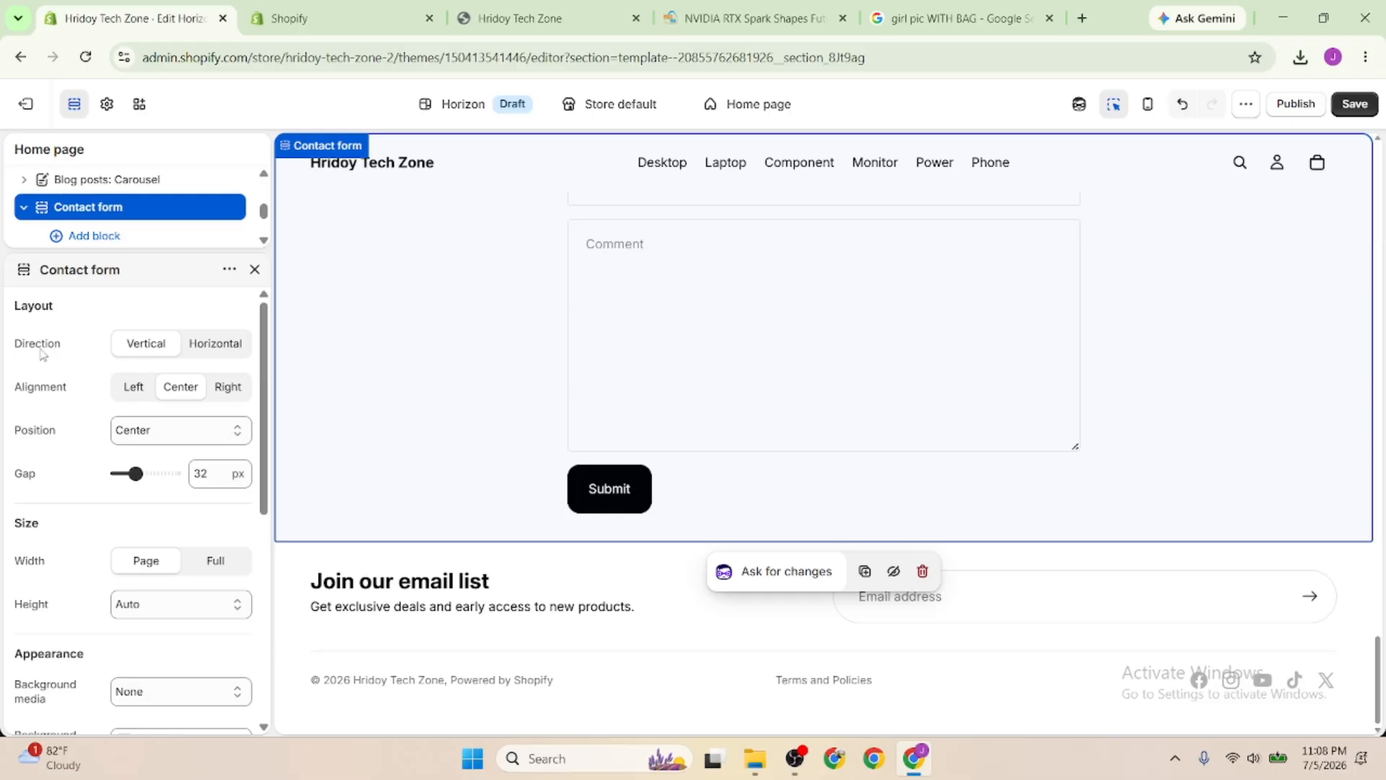
scroll(40, 354, down, 6)
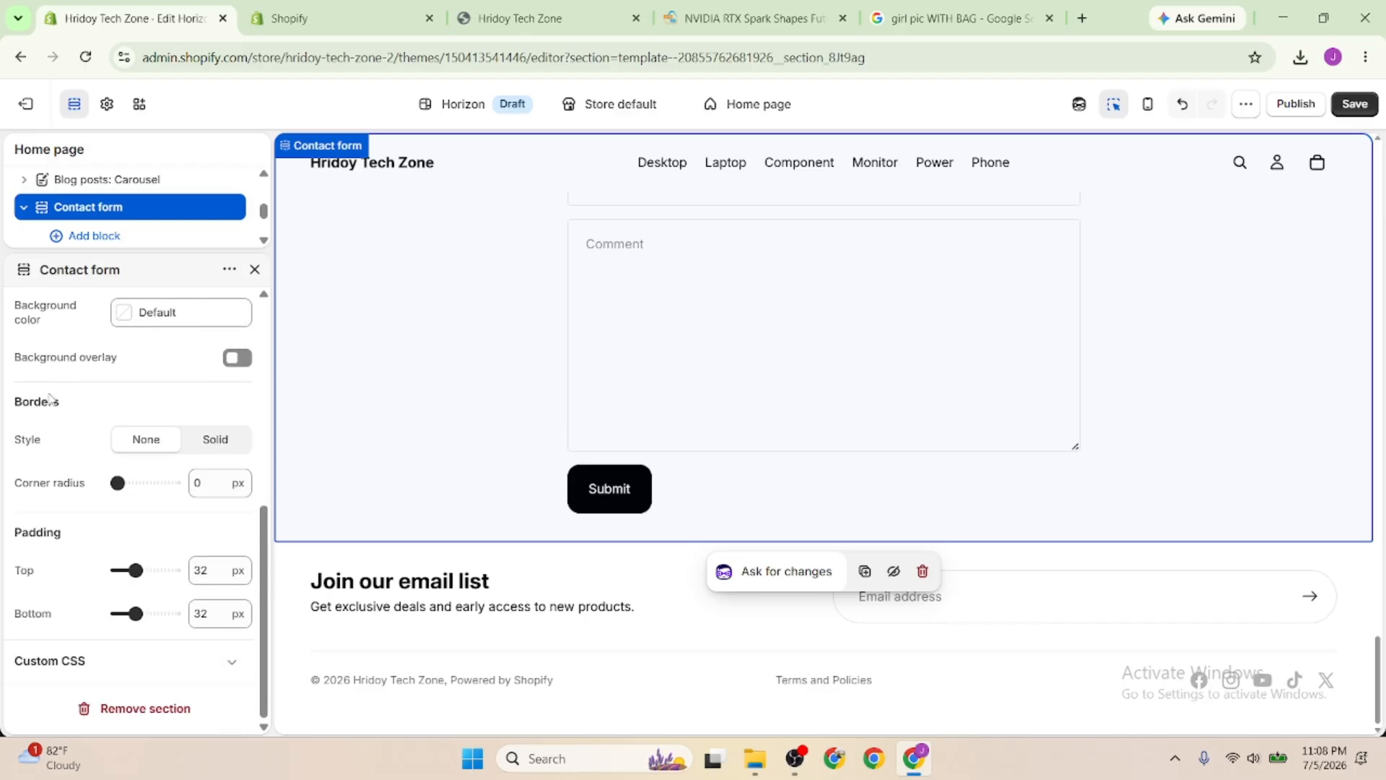
drag(15, 397, 22, 400)
scroll(38, 409, up, 5)
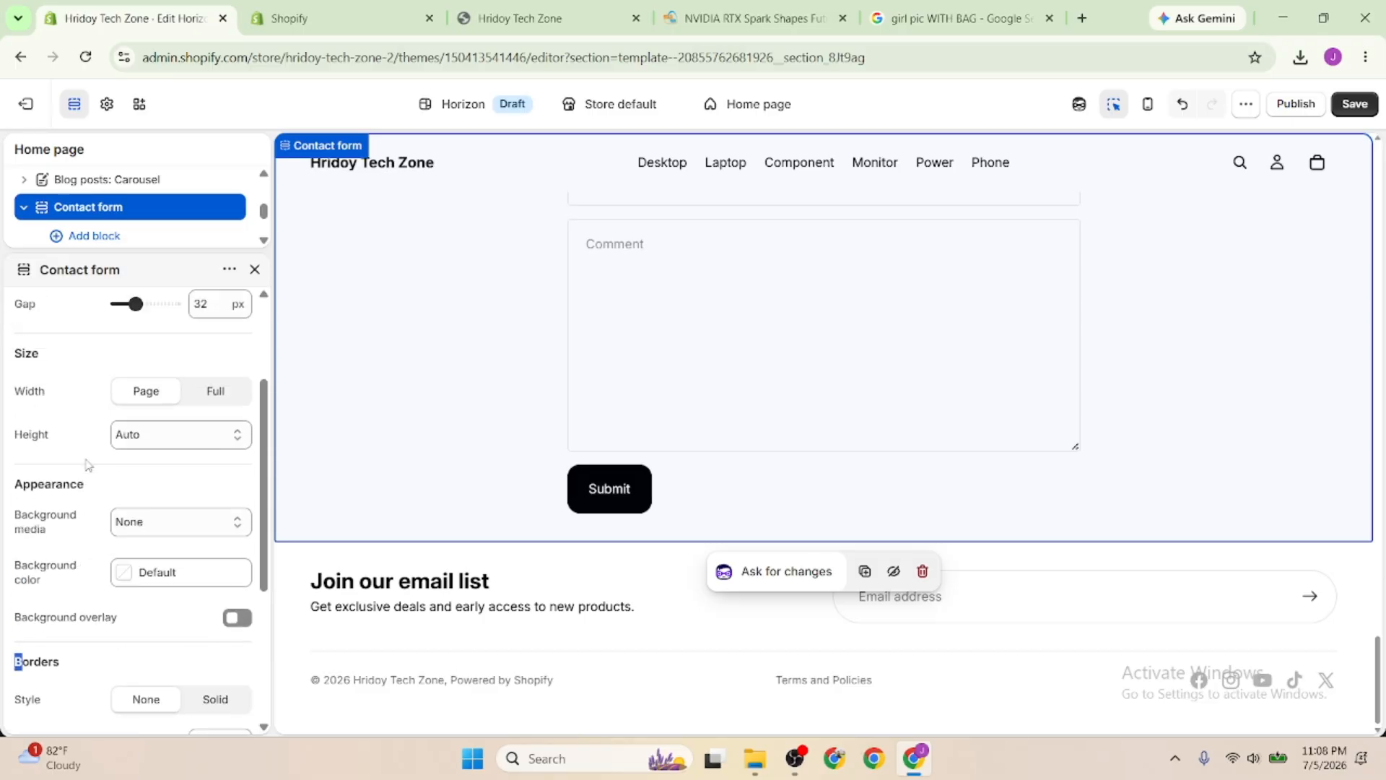
scroll(32, 458, up, 1)
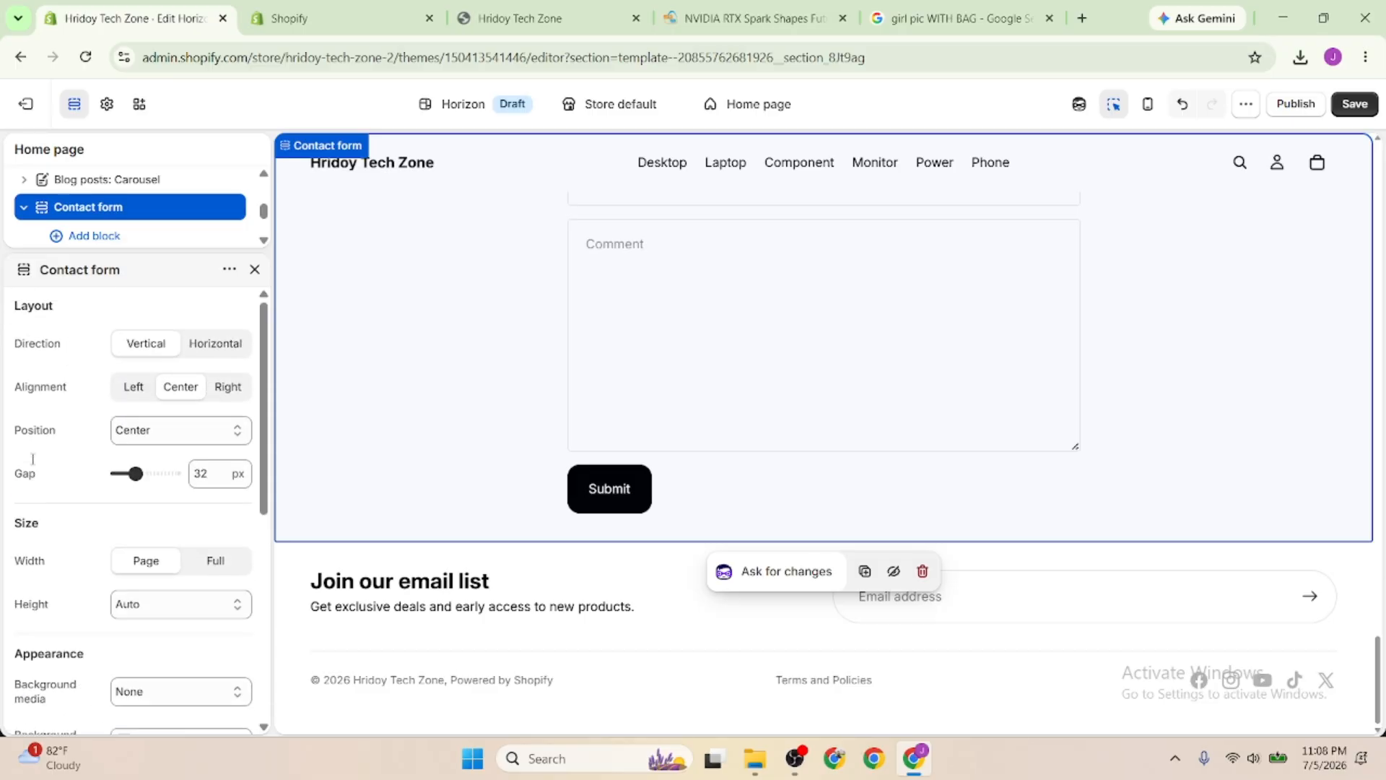
click(254, 269)
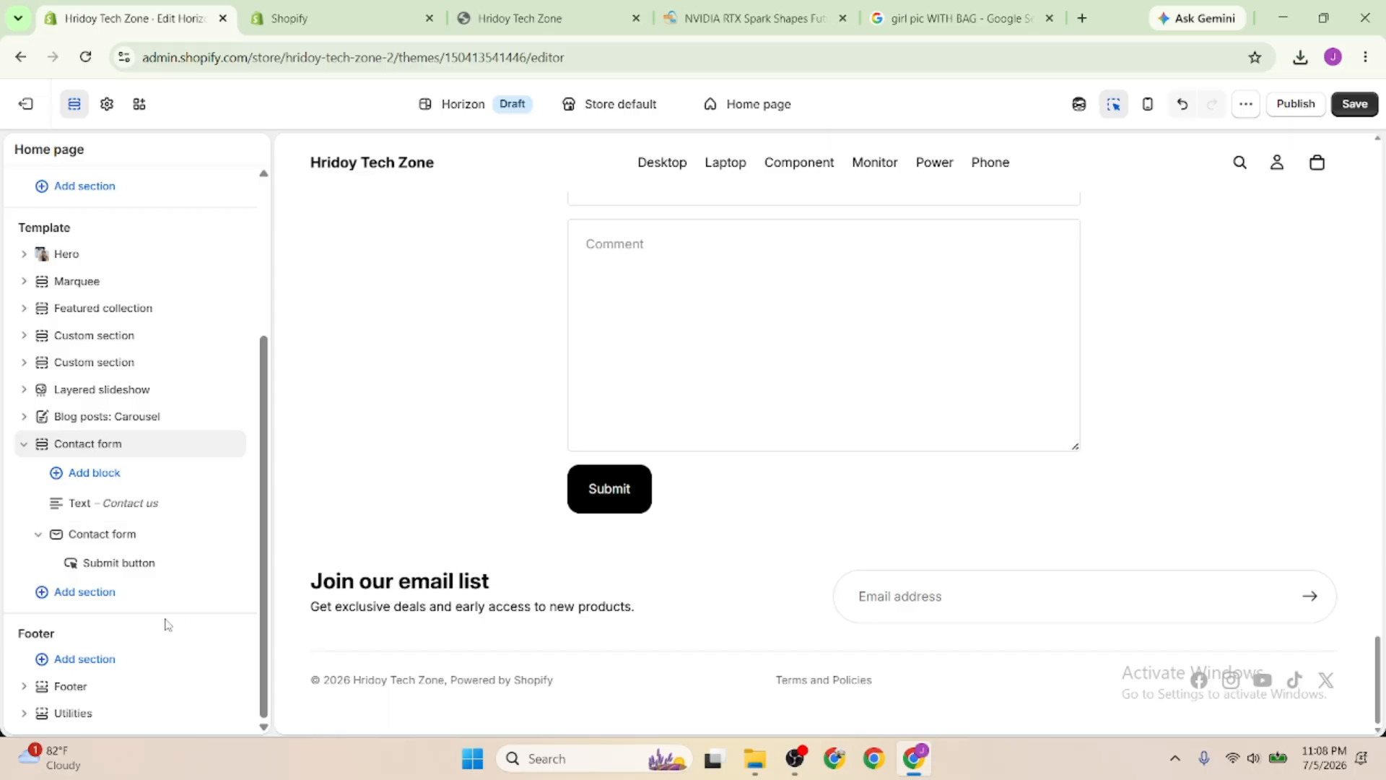
Set the Footer section's width to Full
click(72, 691)
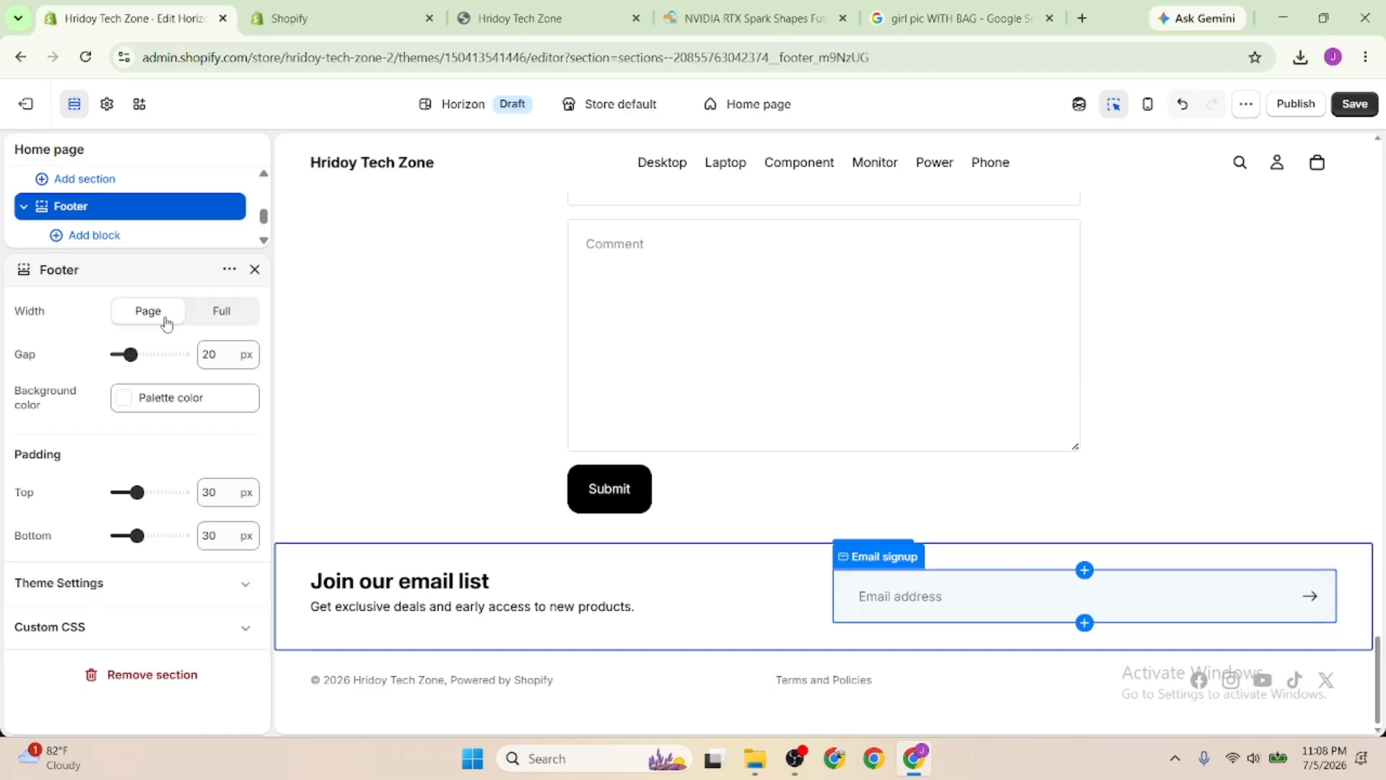
click(209, 316)
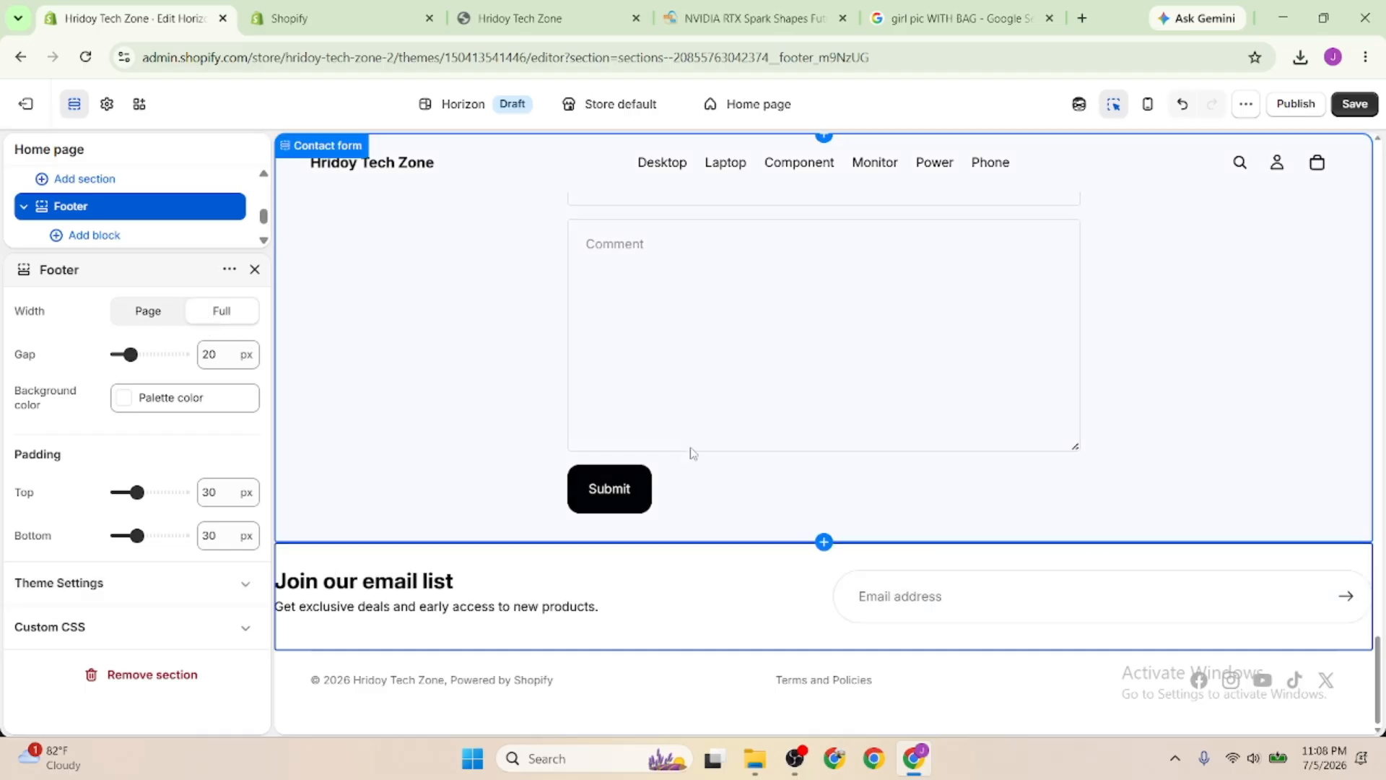
Inspect the footer's Copyright block, its store name management page and the Policy links block, and close their settings
click(473, 683)
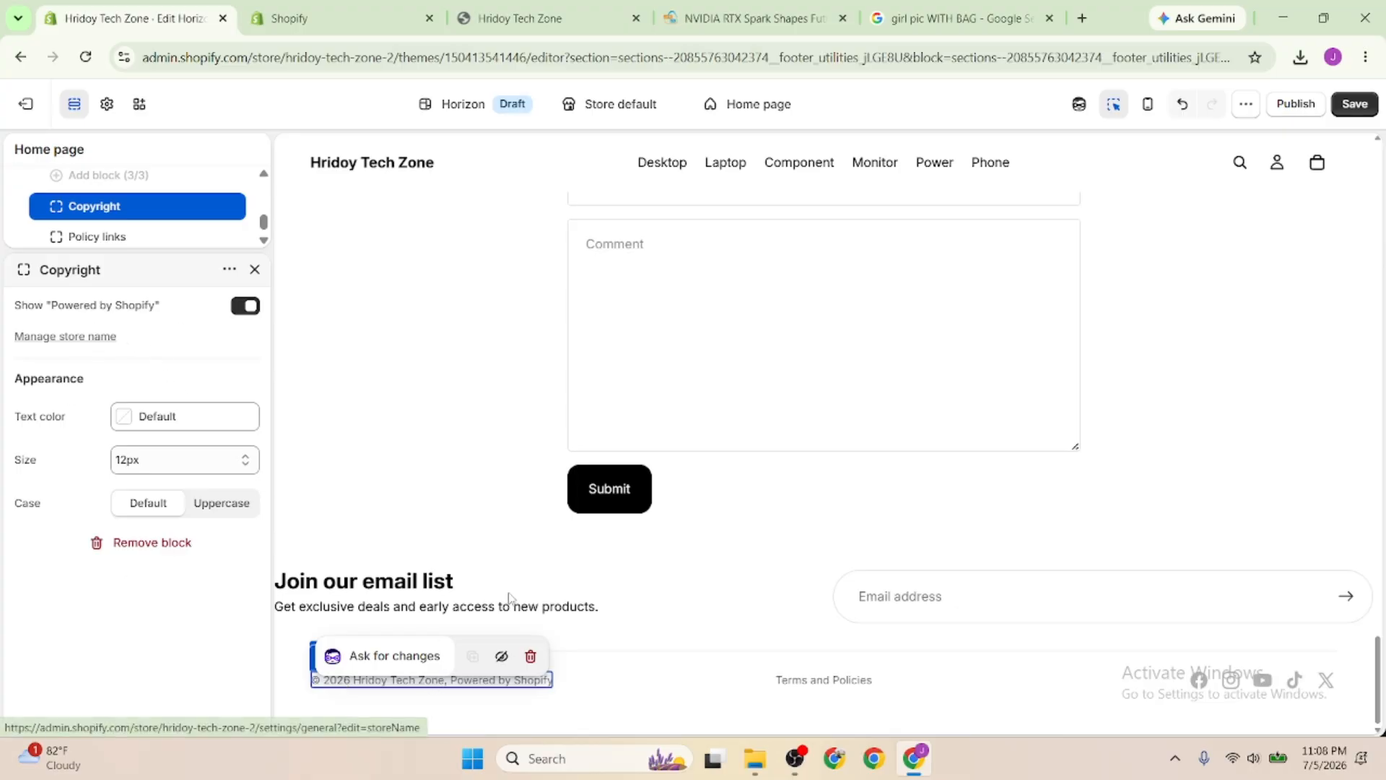
click(63, 336)
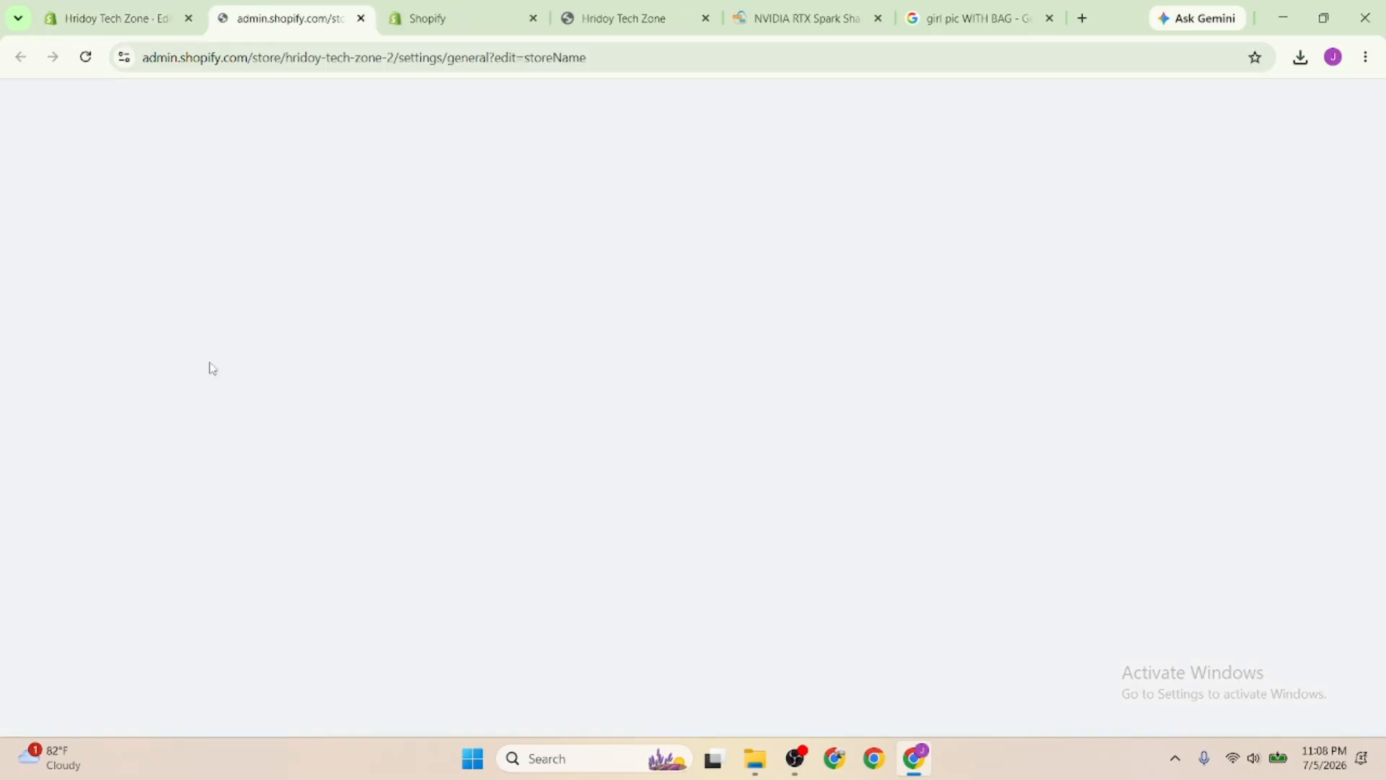
click(361, 18)
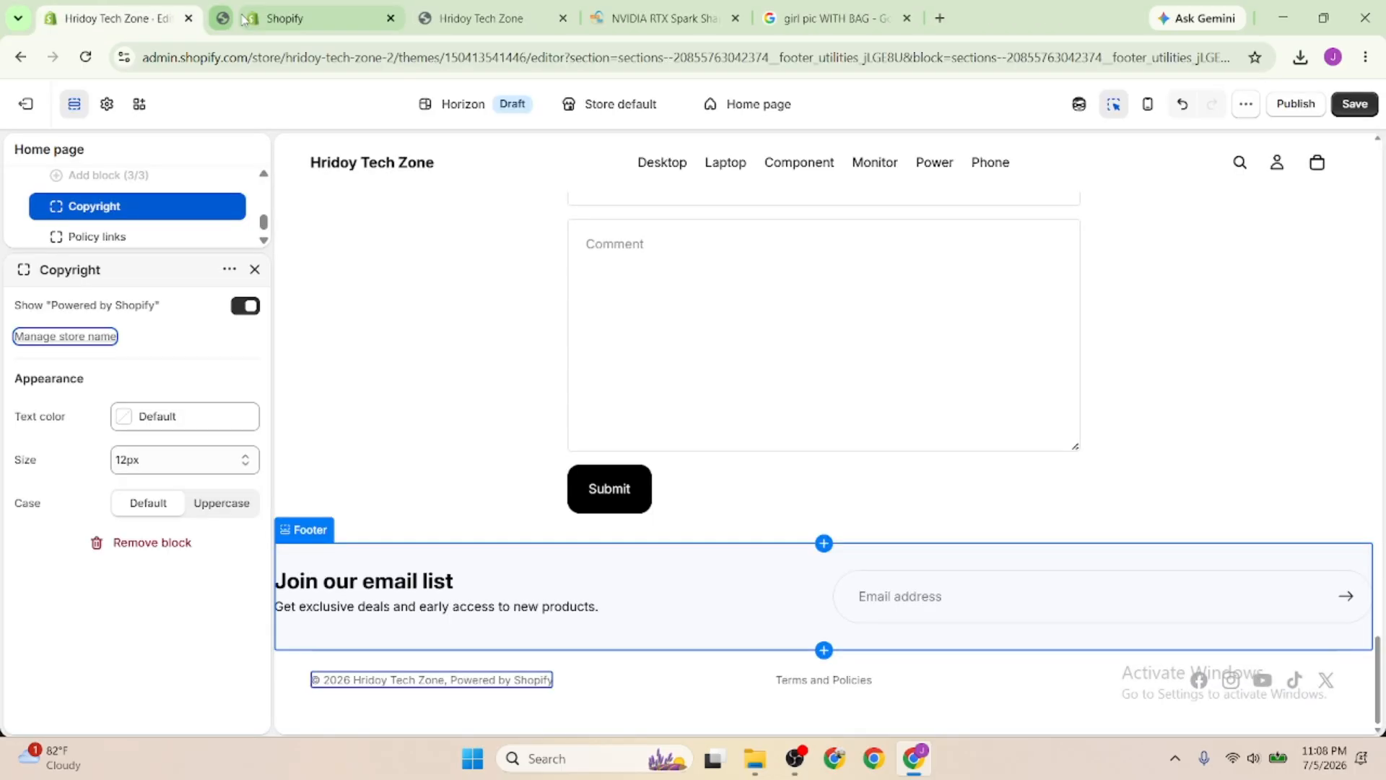
click(273, 12)
click(86, 13)
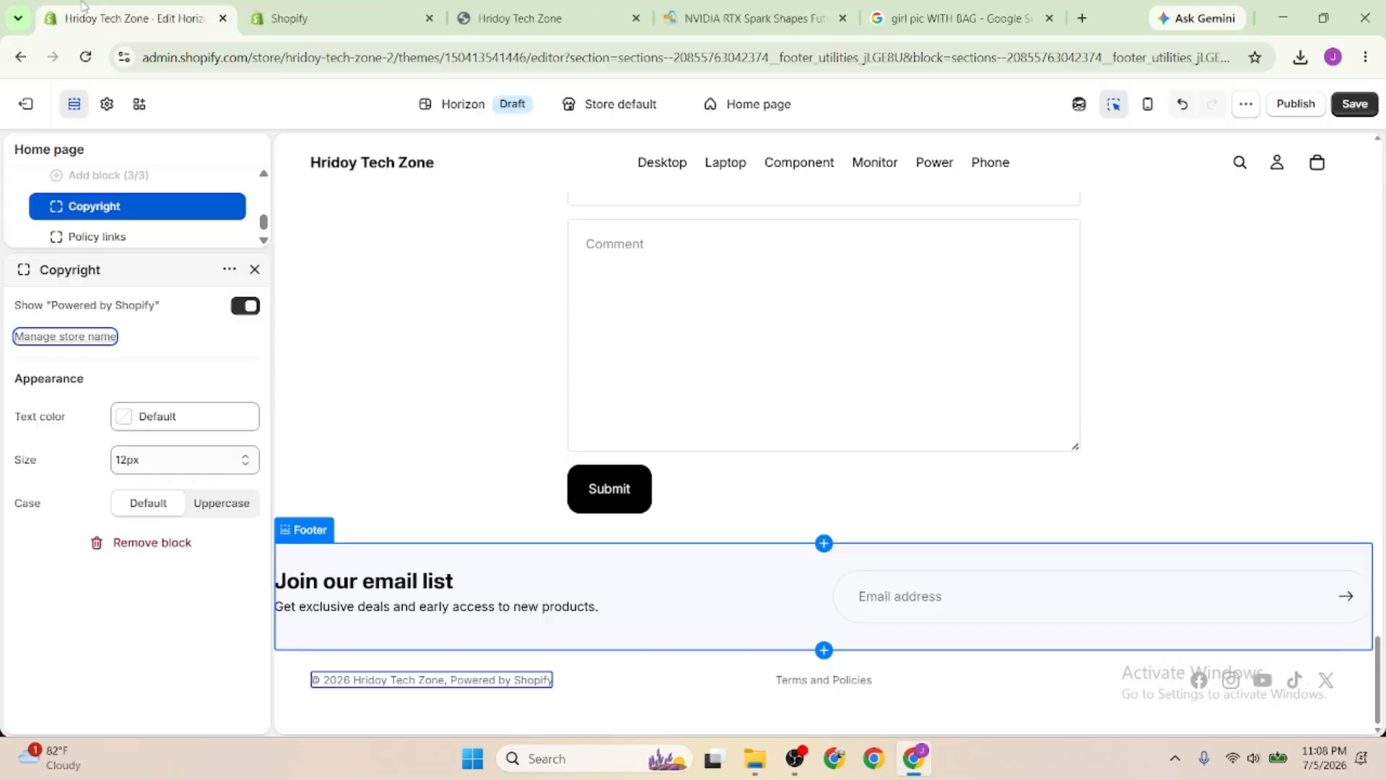
click(255, 271)
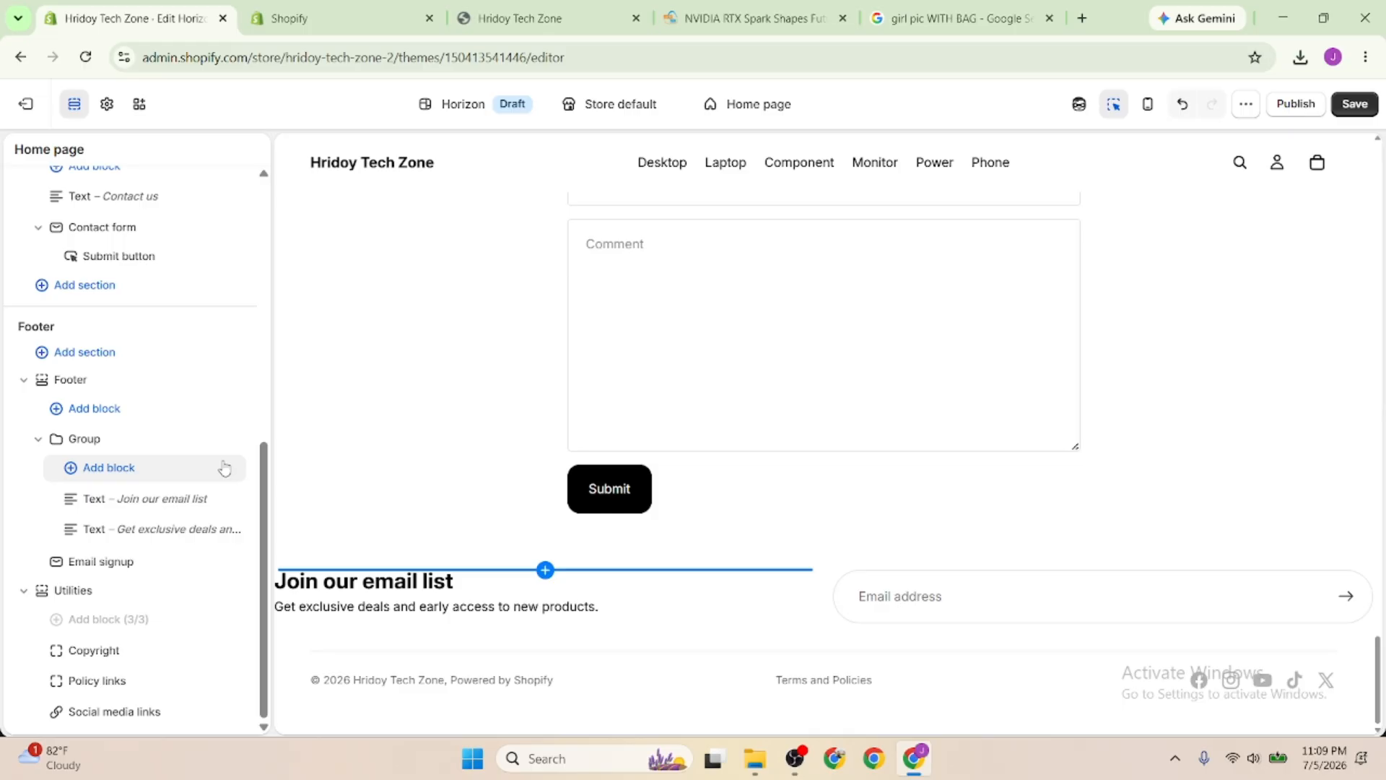
click(105, 690)
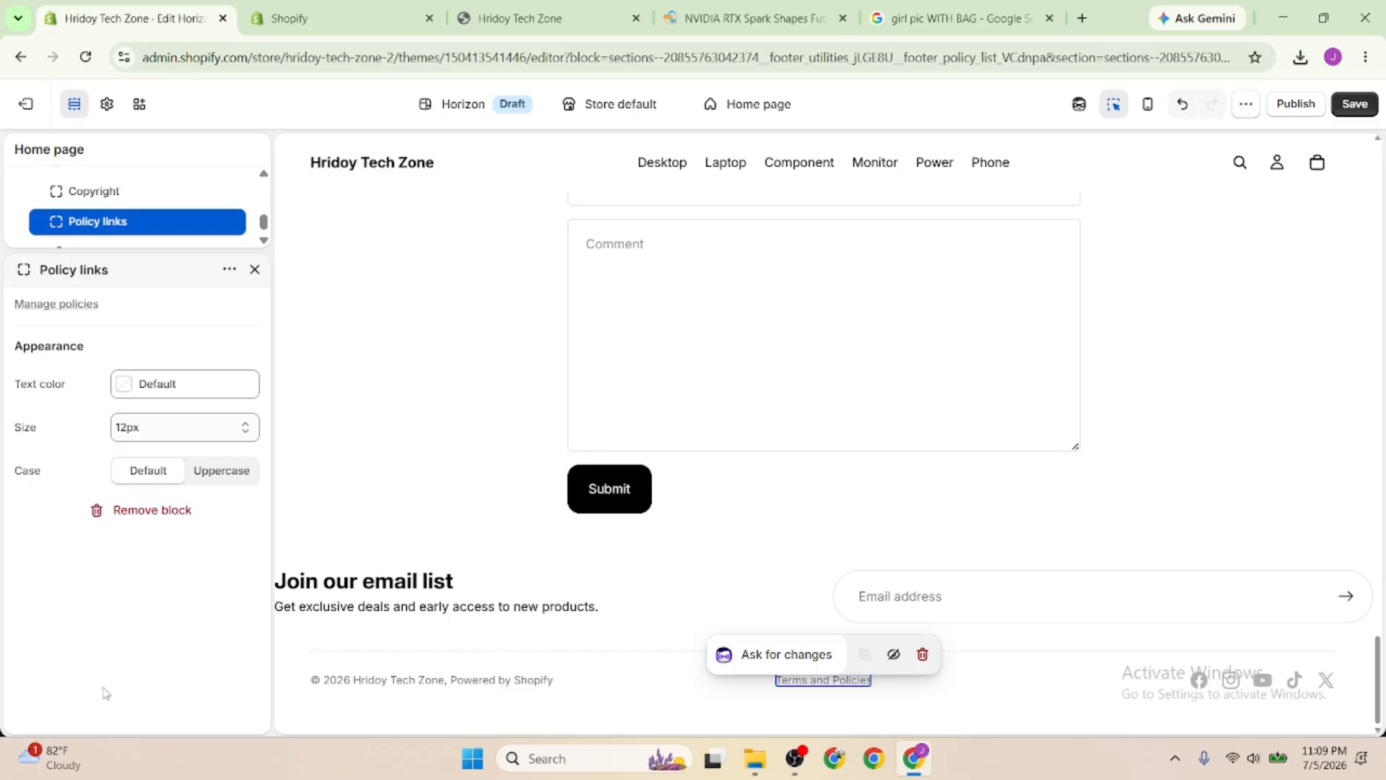
click(254, 270)
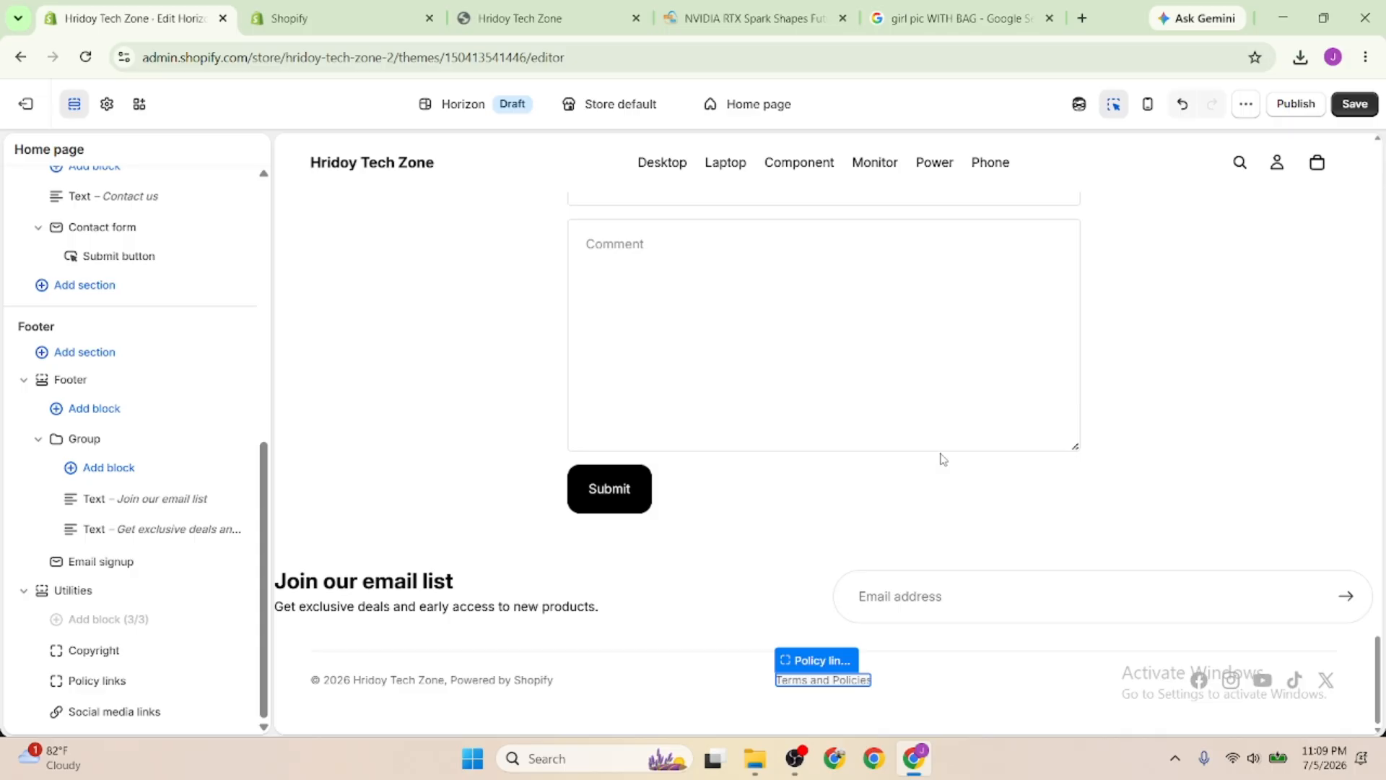
Switch to the storefront preview and examine the home page from the hero banner to the email signup footer
scroll(942, 458, up, 5)
click(550, 12)
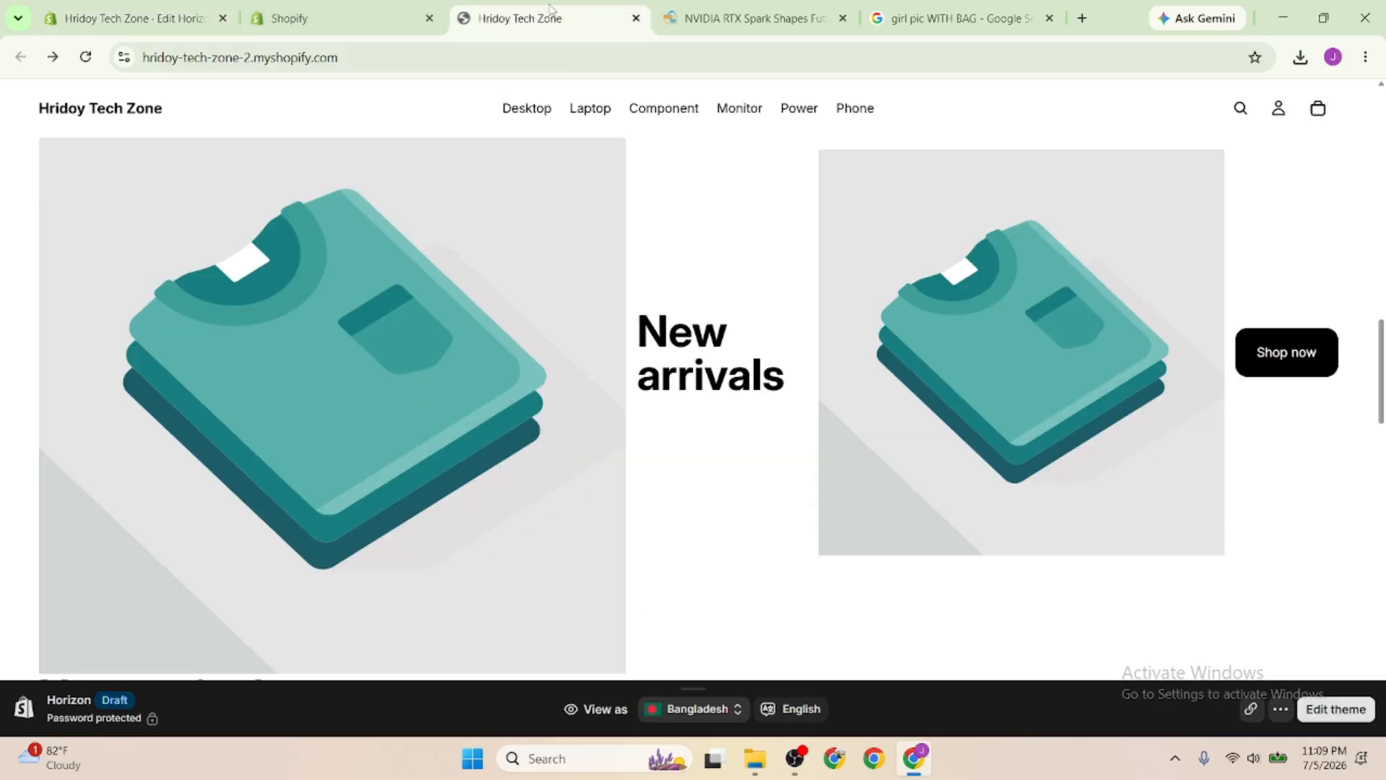
scroll(526, 405, up, 10)
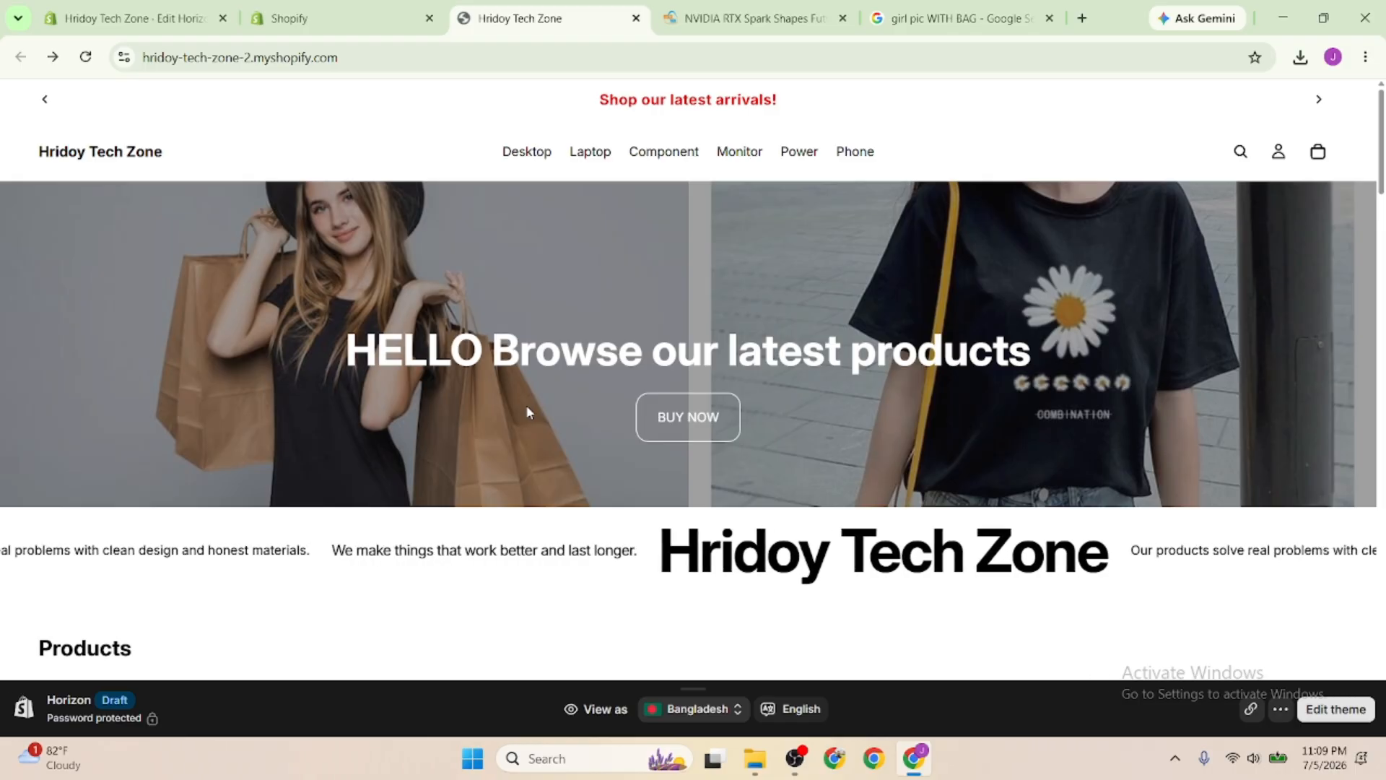
scroll(487, 452, down, 8)
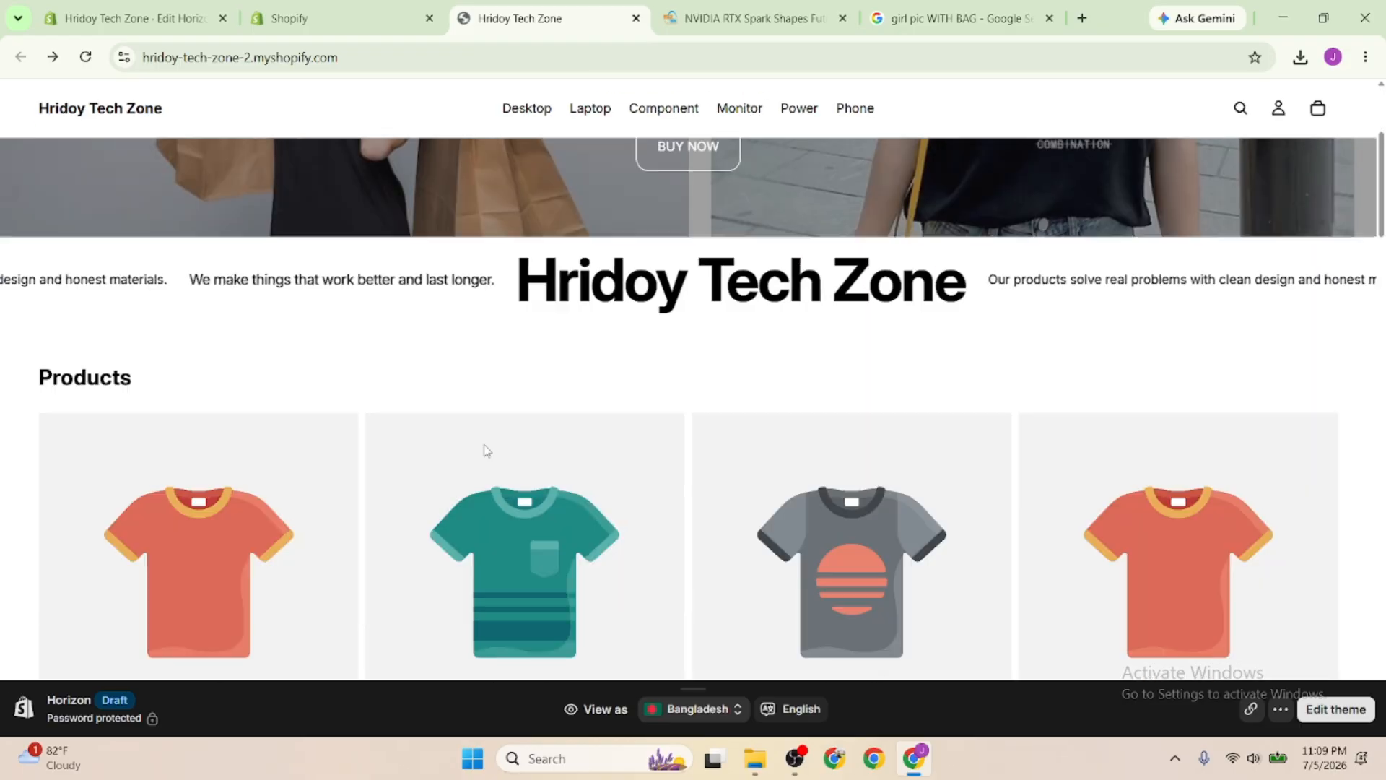
scroll(487, 452, down, 10)
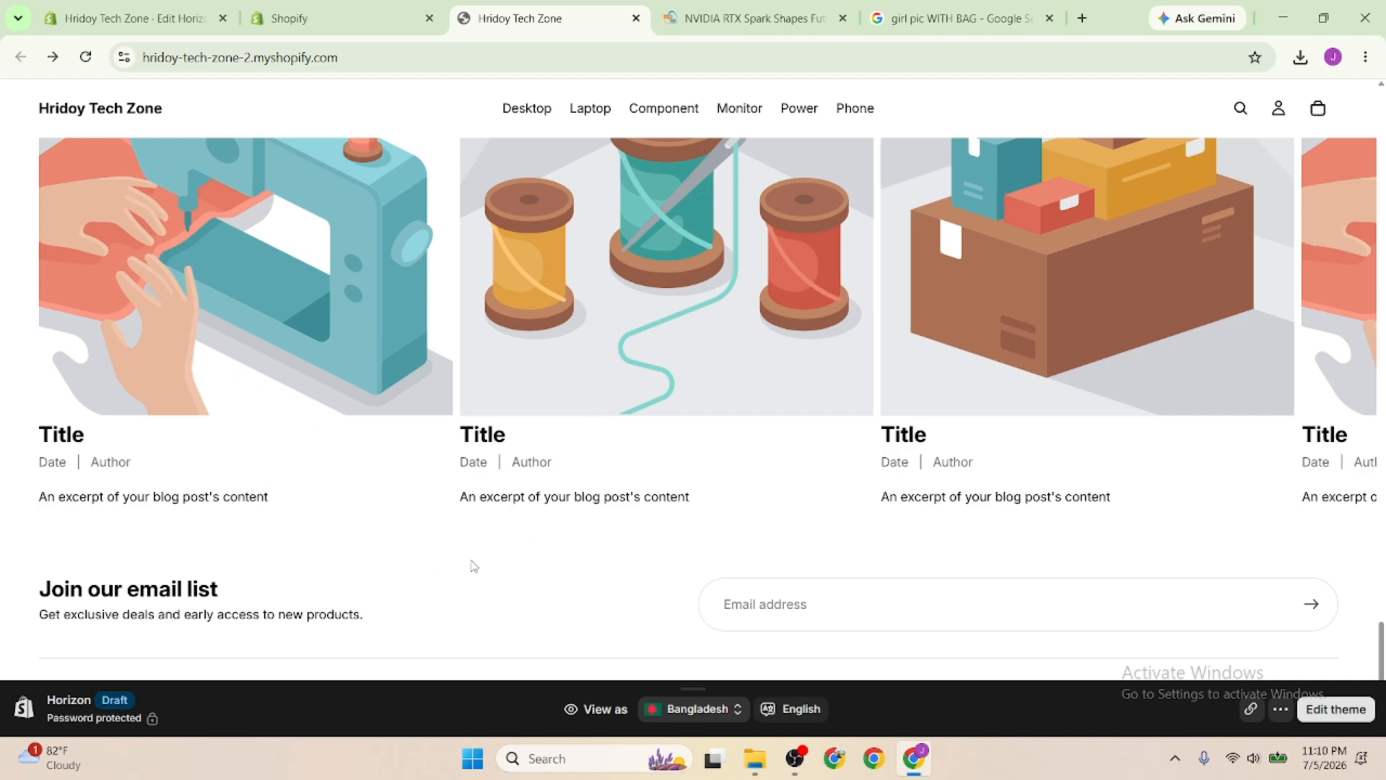
scroll(424, 509, up, 5)
scroll(426, 508, up, 8)
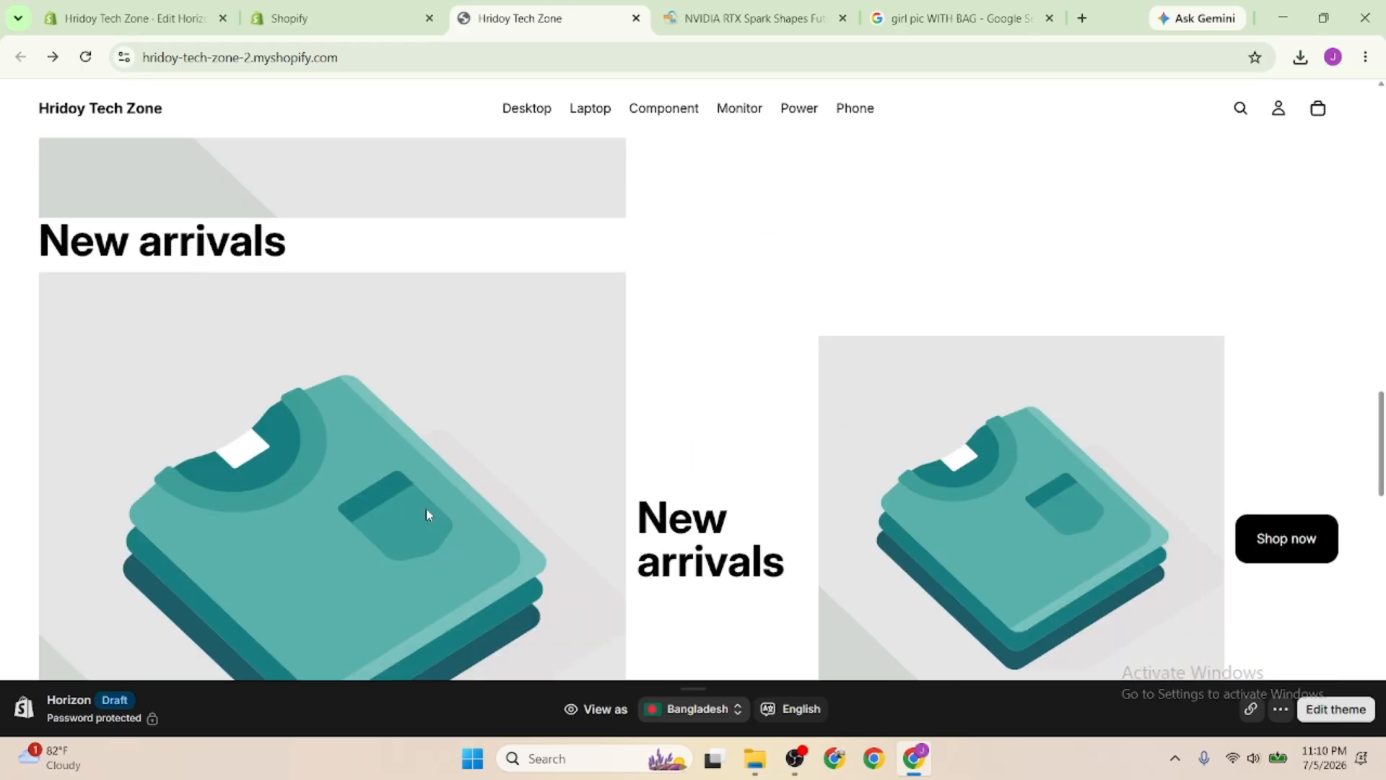
scroll(426, 511, up, 5)
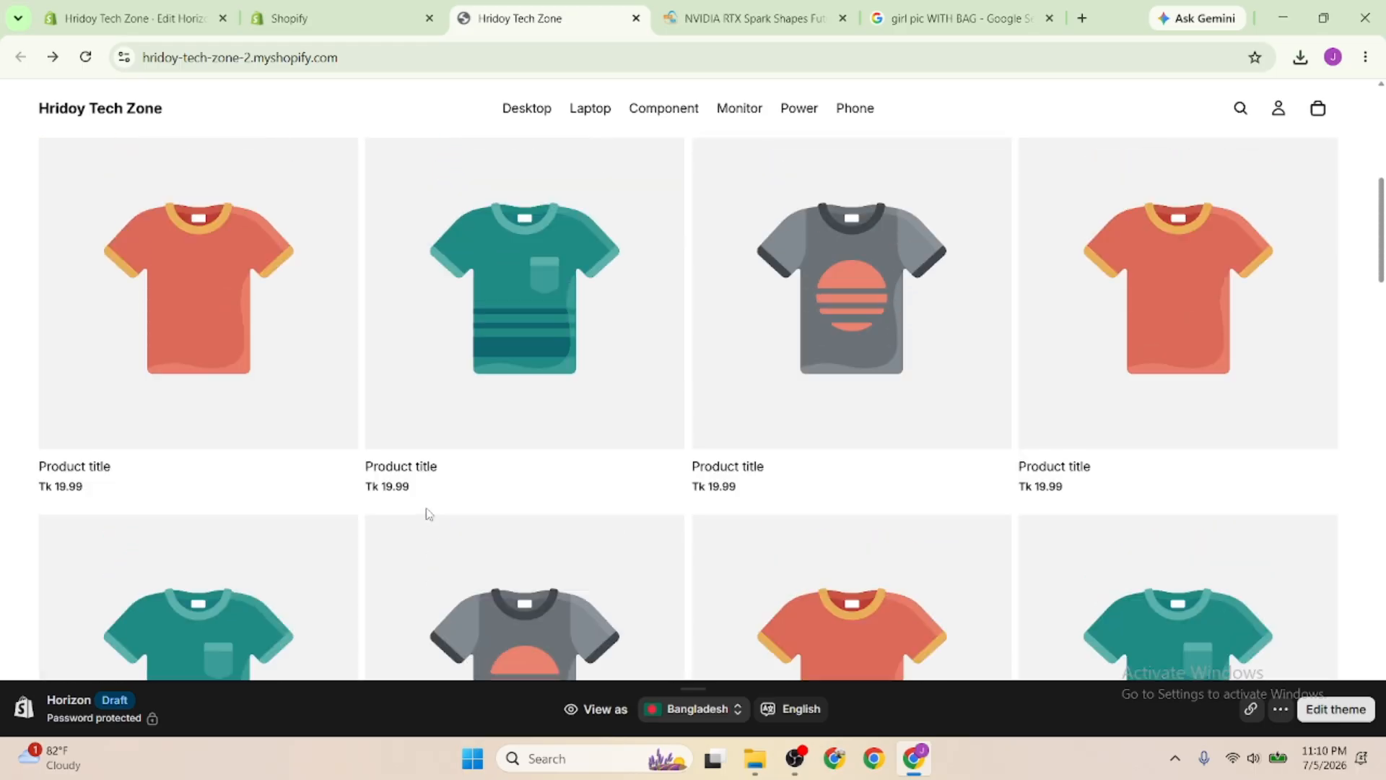